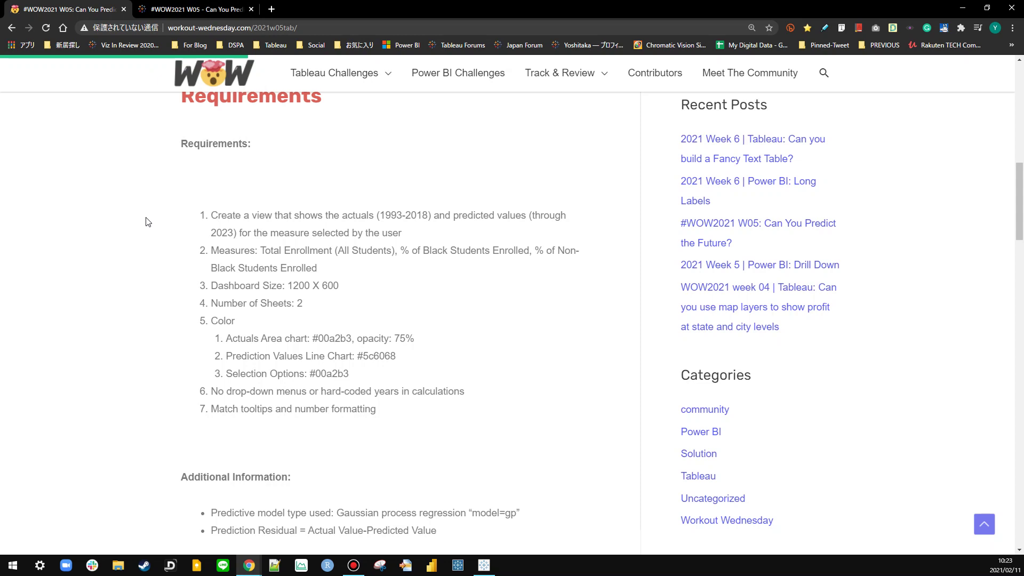
Step: Open the published example dashboard in the browser and try its % Black Students and Total Enrollment measure options
{"action": "left_click", "coordinate": [173, 11]}
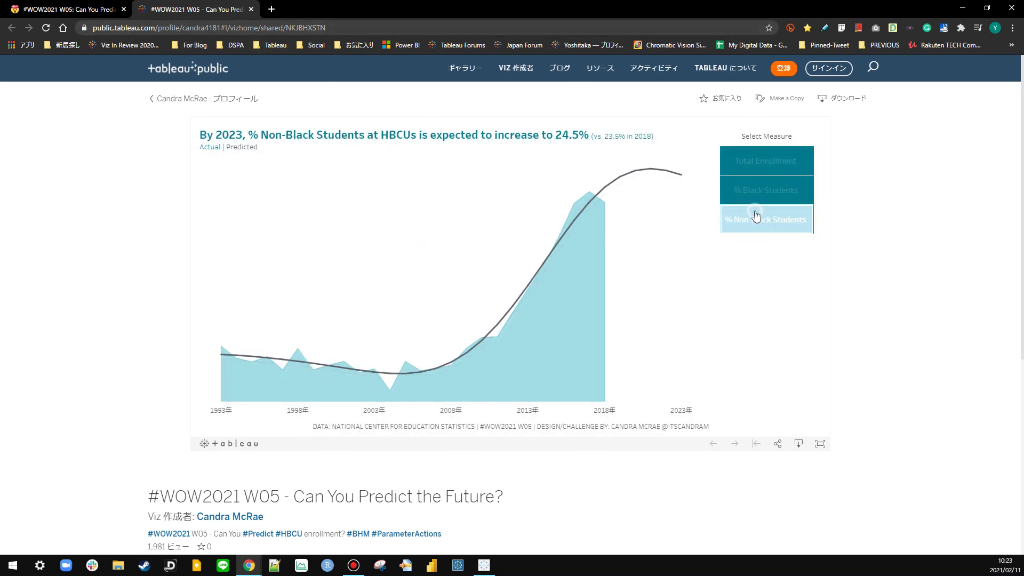
{"action": "left_click", "coordinate": [745, 190]}
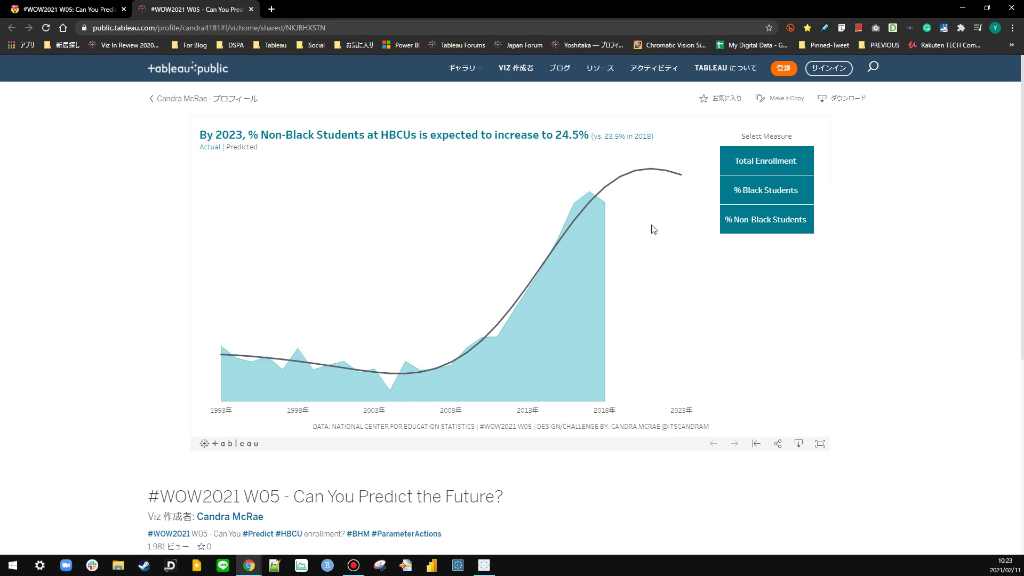
{"action": "left_click", "coordinate": [779, 195]}
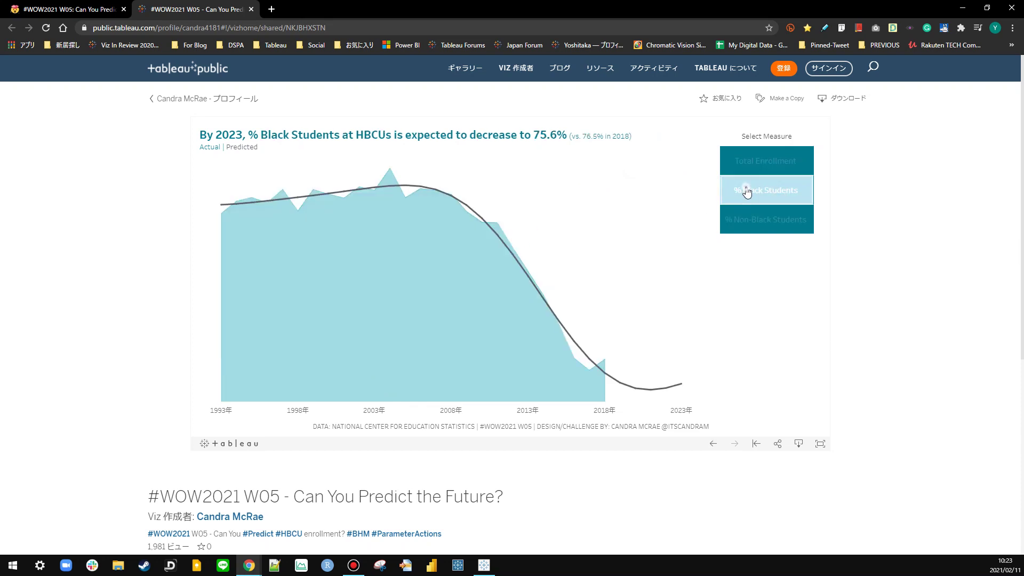
{"action": "left_click", "coordinate": [758, 167]}
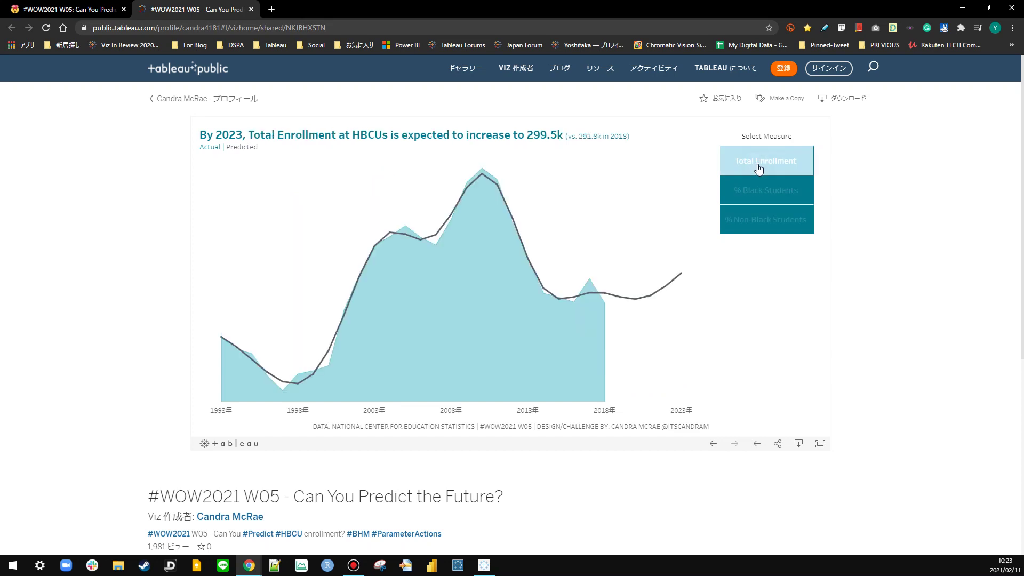
Step: Compare the challenge's Requirements and Additional Information with the published example chart
{"action": "left_click", "coordinate": [93, 9]}
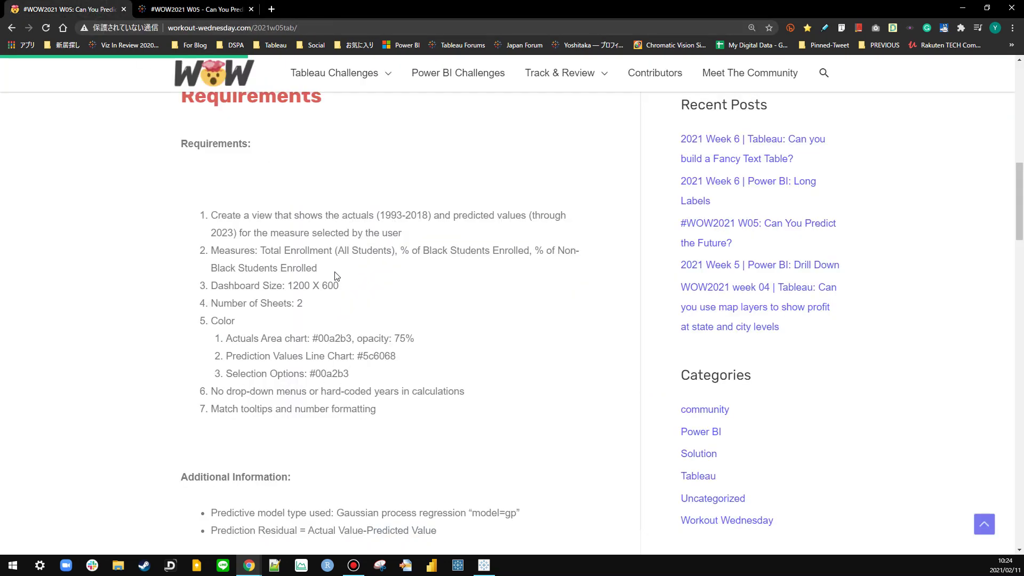
{"action": "left_click", "coordinate": [164, 6]}
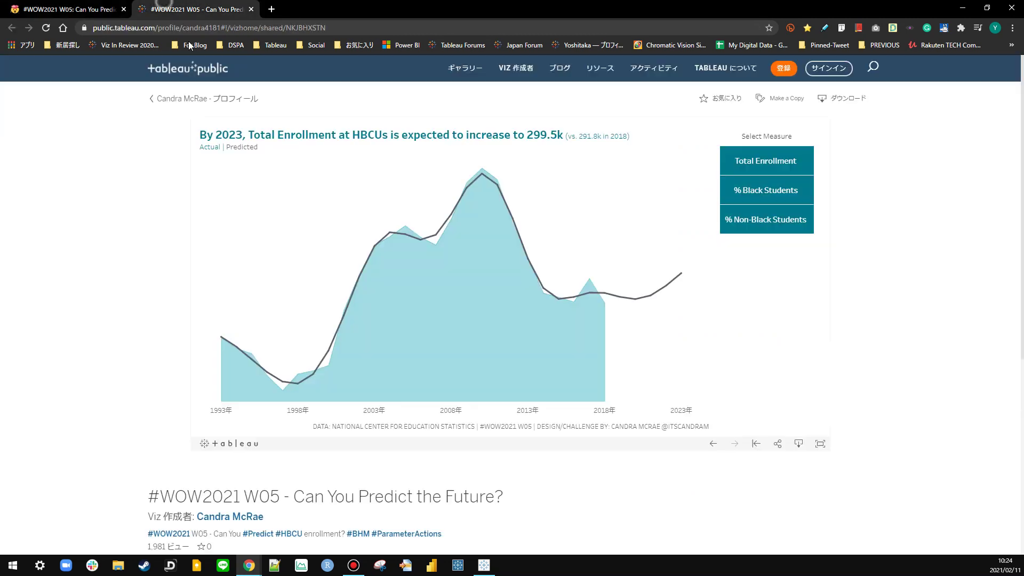
{"action": "mouse_move", "coordinate": [449, 284]}
{"action": "left_click", "coordinate": [93, 10]}
{"action": "scroll", "coordinate": [336, 252], "scroll_direction": "down", "scroll_amount": 2}
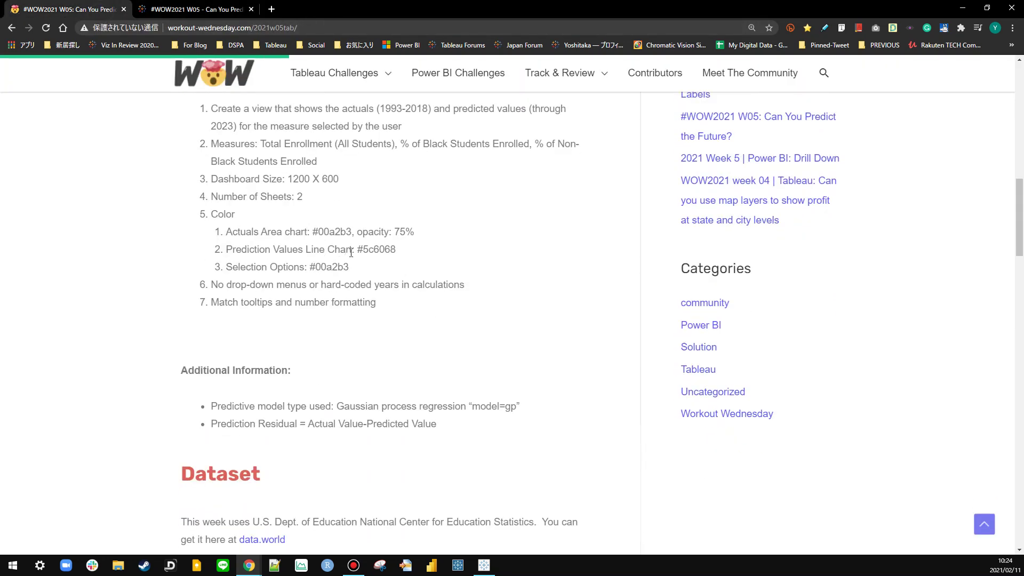
{"action": "left_click", "coordinate": [196, 7]}
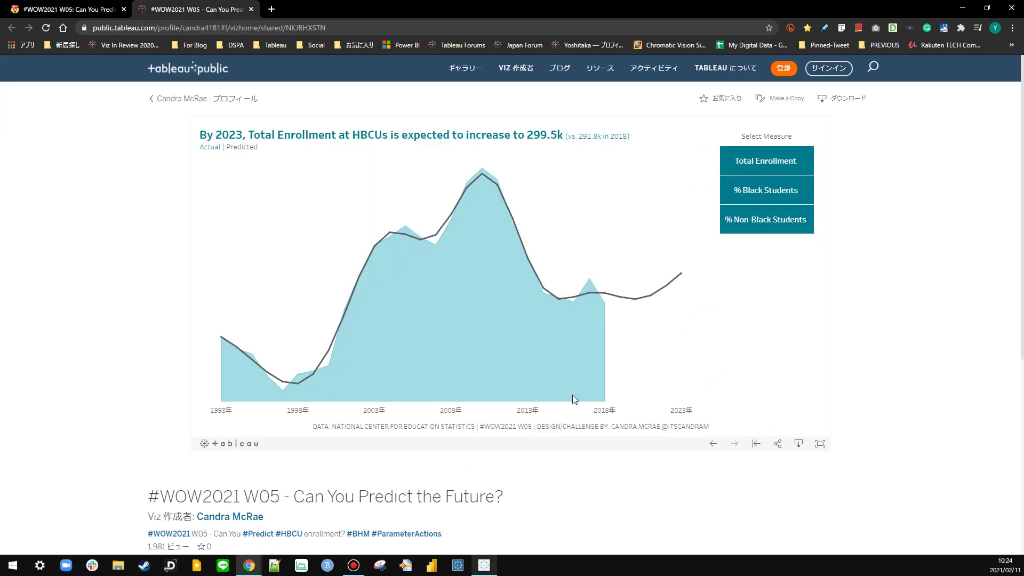
Step: Switch to Tableau and examine the Total enrollment and Total enrollment 1 columns in the full data of Digest 2019 Table 313.20
{"action": "key", "text": "alt+Tab"}
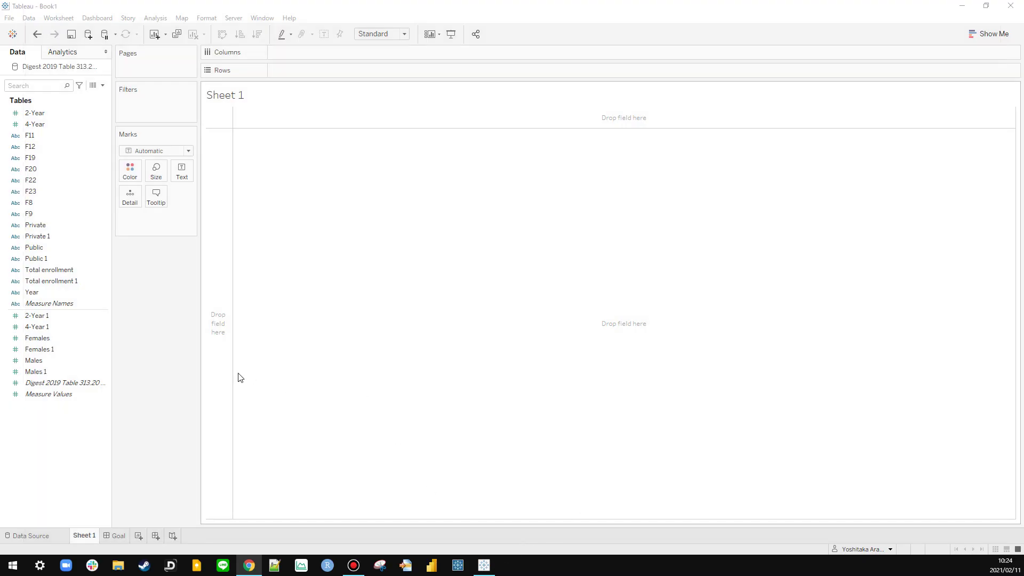
{"action": "double_click", "coordinate": [76, 67]}
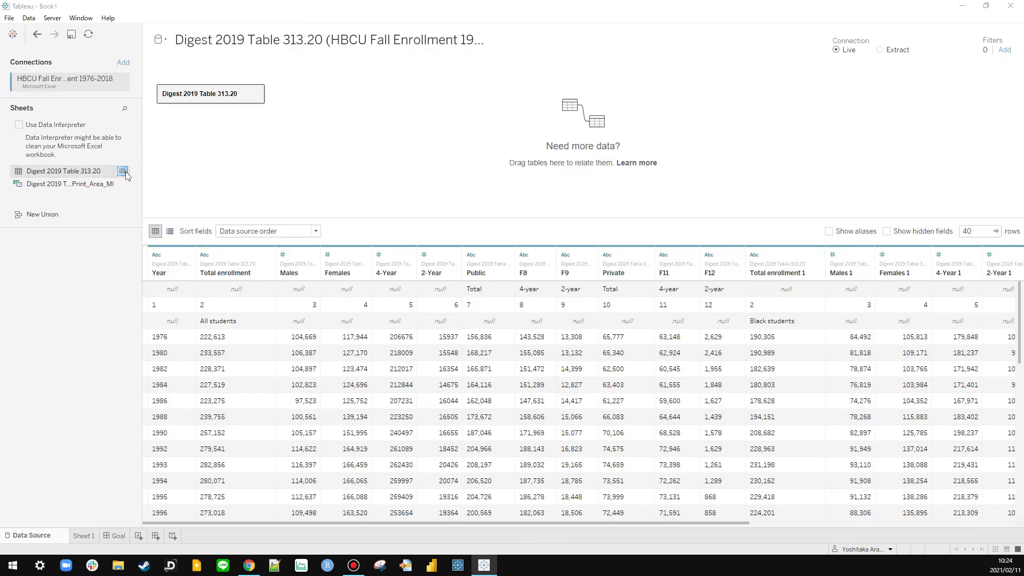
{"action": "left_click", "coordinate": [126, 171]}
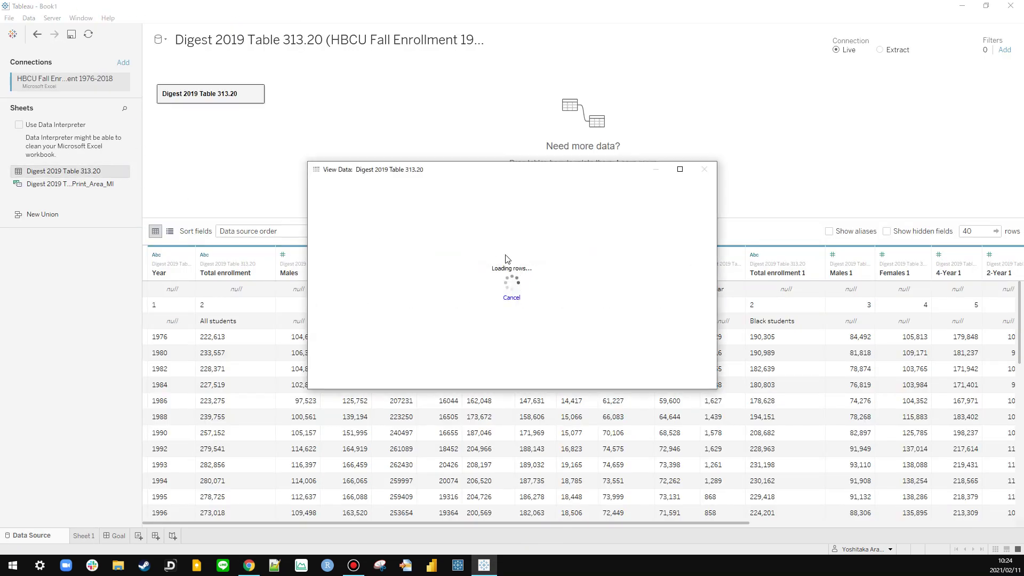
{"action": "left_click", "coordinate": [679, 170]}
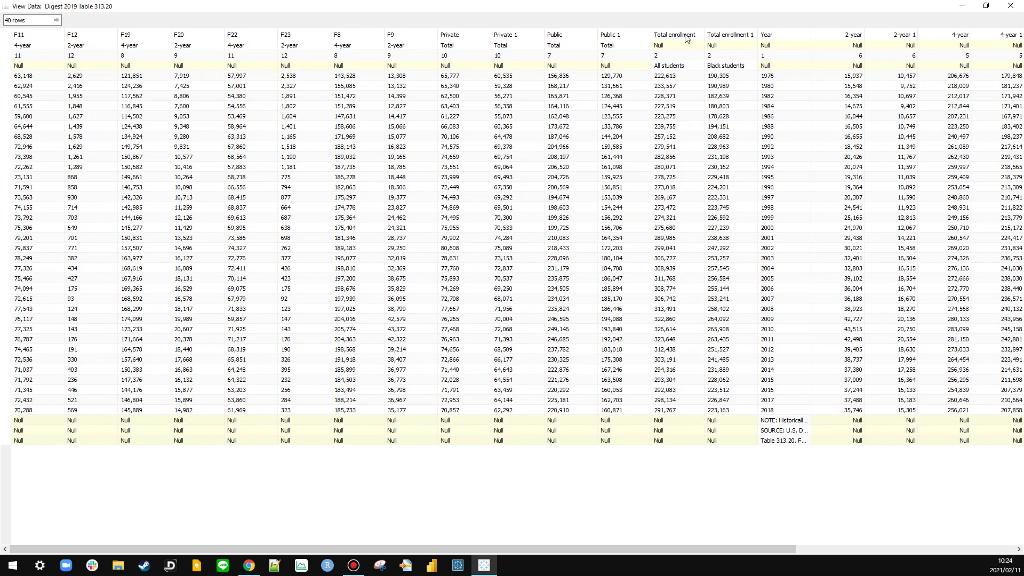
{"action": "left_click", "coordinate": [681, 36]}
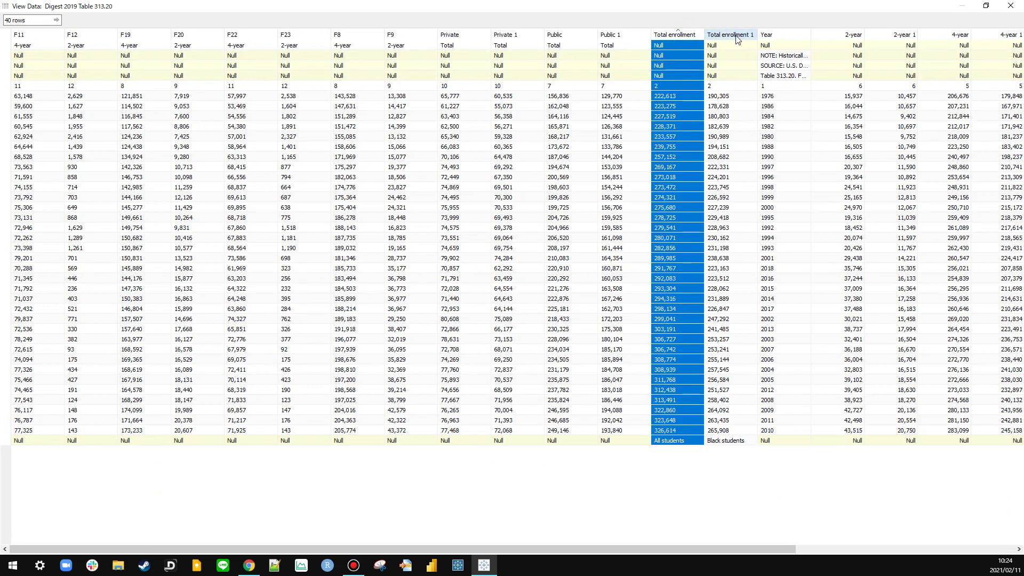
{"action": "left_click", "coordinate": [737, 36]}
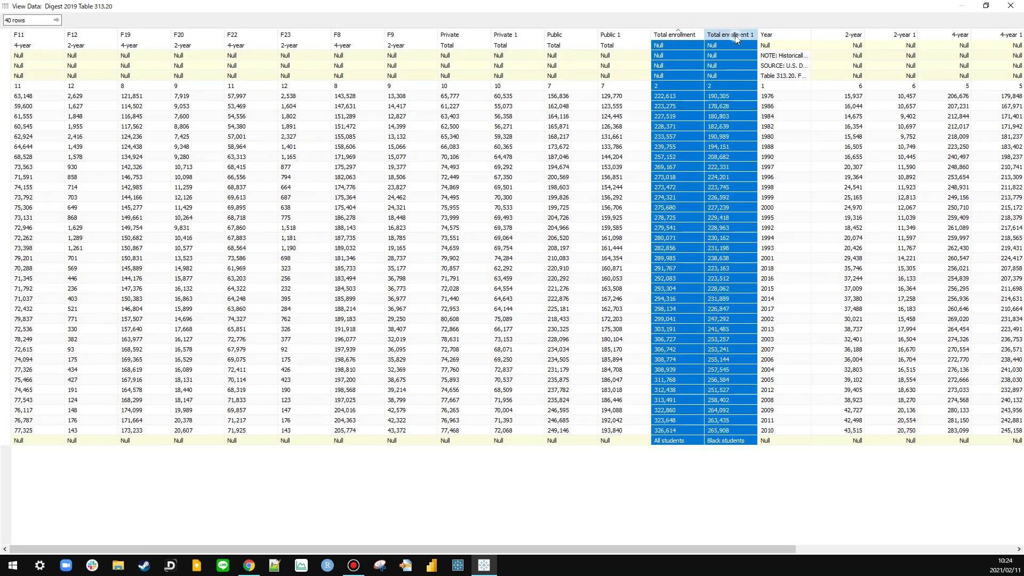
{"action": "left_click", "coordinate": [720, 85]}
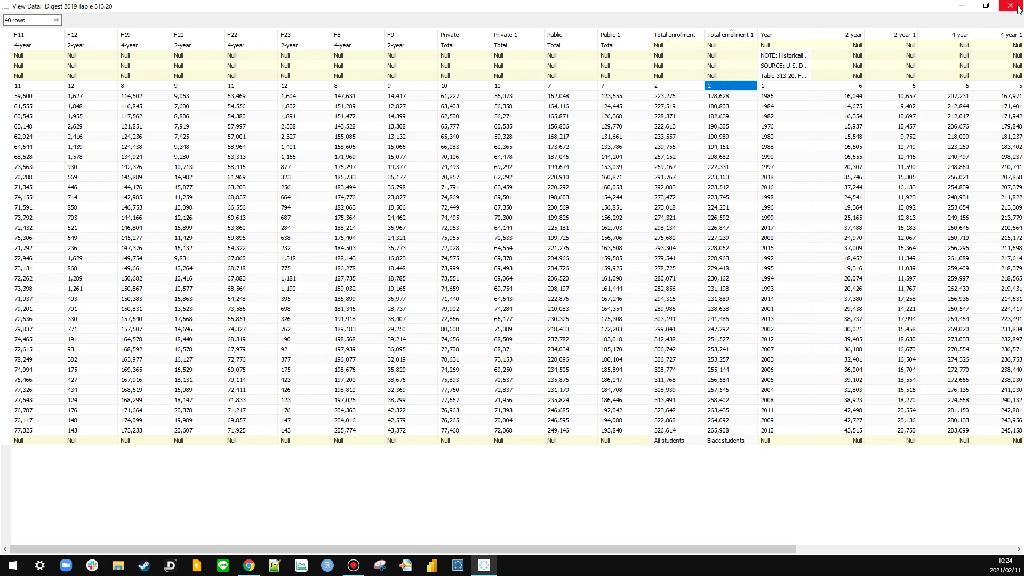
{"action": "left_click", "coordinate": [1010, 5]}
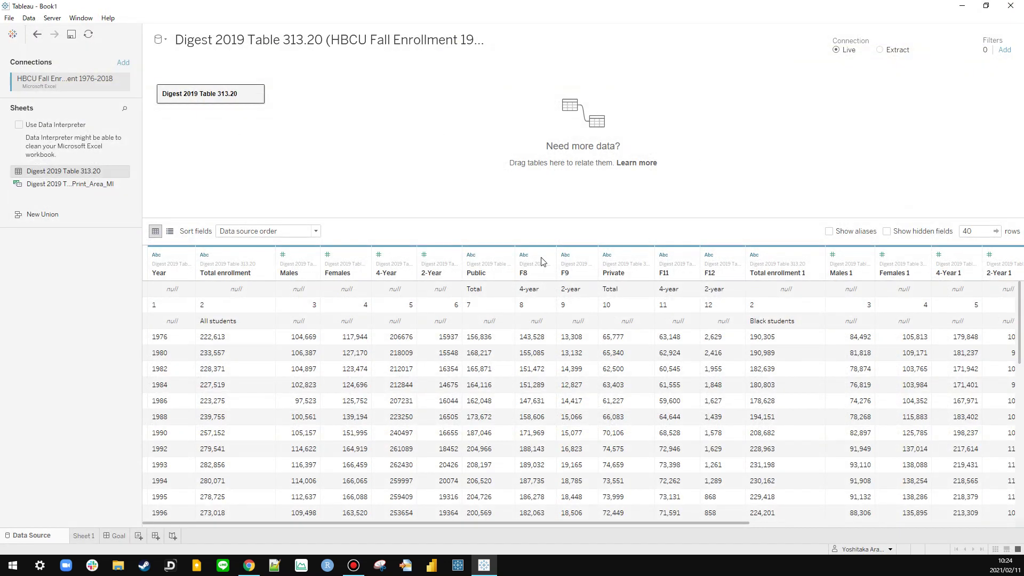
Step: List the data source's fields and hide Males through F12 and Males 1 through F23, keeping Year and both Total enrollment fields
{"action": "left_click", "coordinate": [169, 231]}
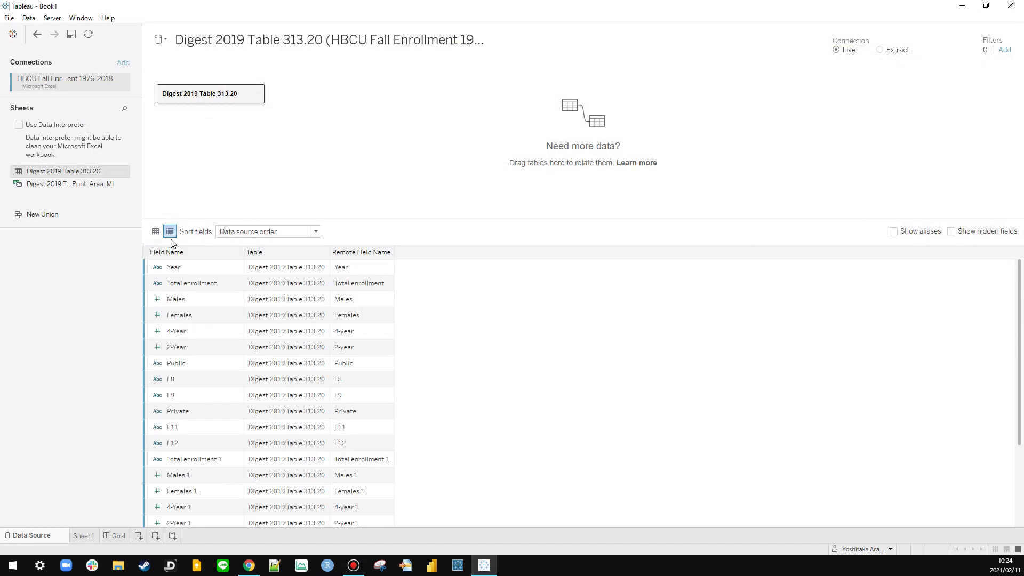
{"action": "left_click", "coordinate": [195, 299]}
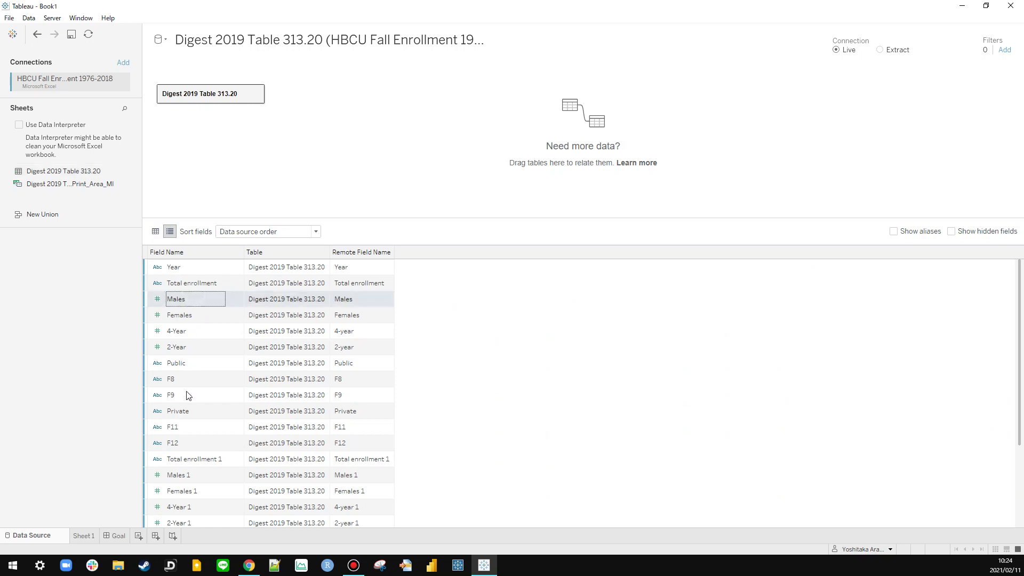
{"action": "left_click", "coordinate": [187, 444], "text": "shift"}
{"action": "right_click", "coordinate": [187, 449]}
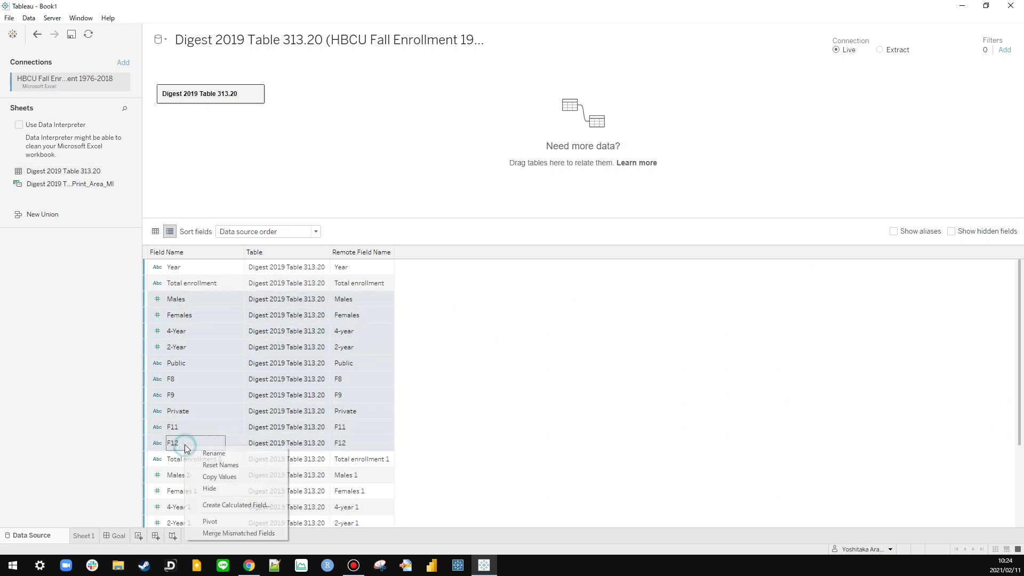
{"action": "left_click", "coordinate": [207, 491]}
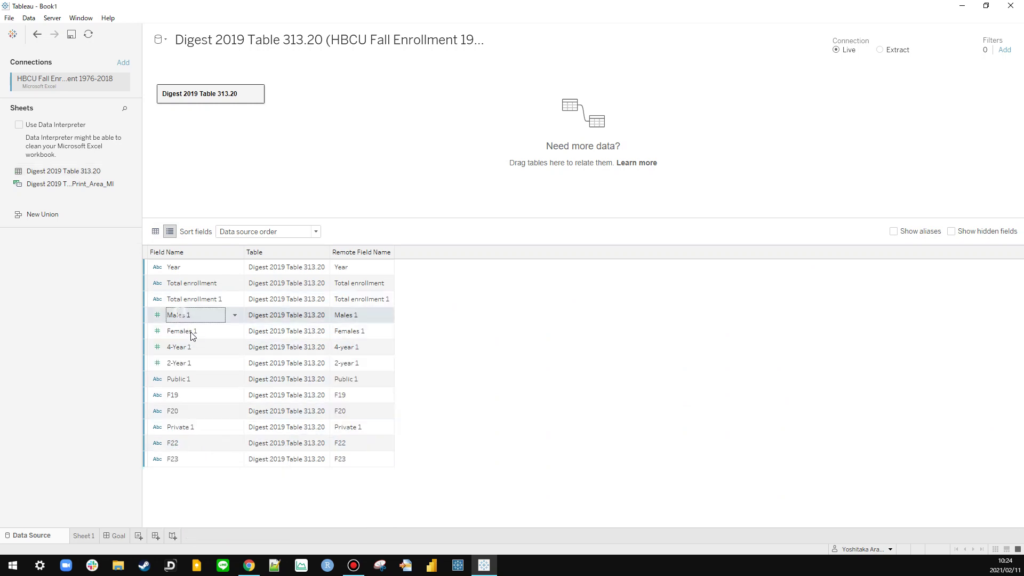
{"action": "left_click", "coordinate": [191, 459], "text": "shift"}
{"action": "right_click", "coordinate": [191, 461]}
{"action": "left_click", "coordinate": [208, 506]}
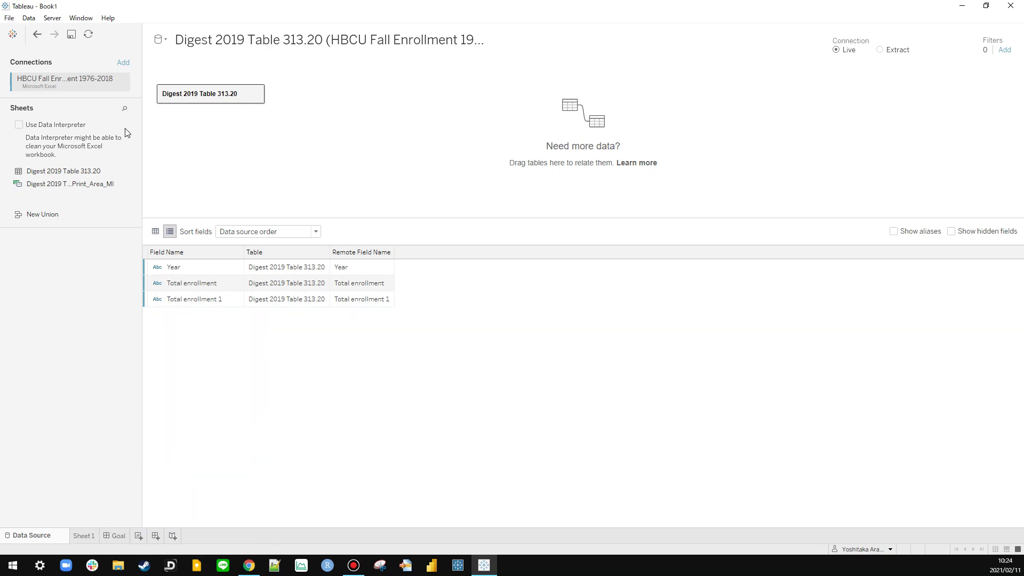
Step: Compare the underlying rows and columns of Digest 2019 Table 313.20 with those of its Print_Area_MI named range
{"action": "left_click", "coordinate": [123, 171]}
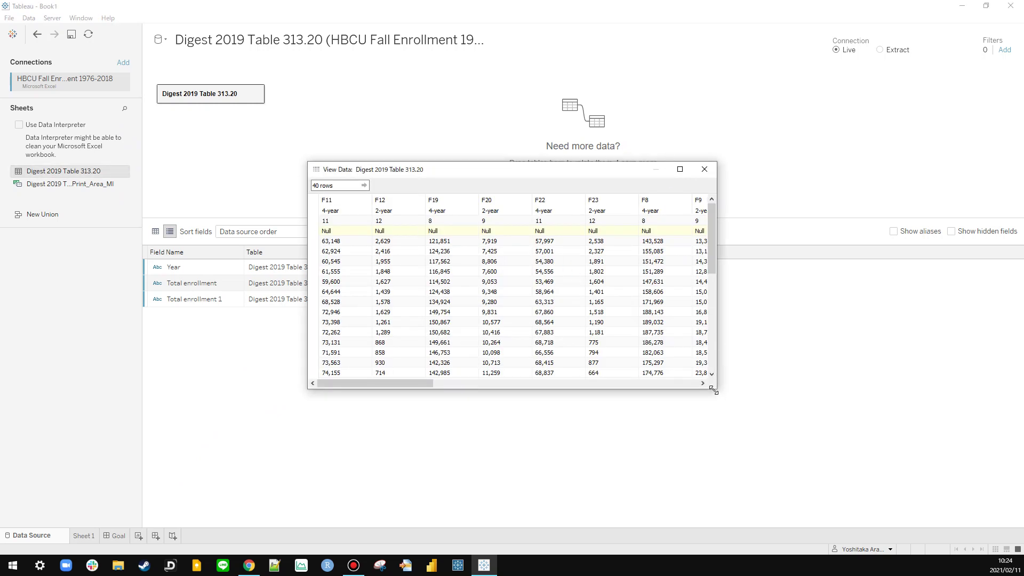
{"action": "left_click_drag", "start_coordinate": [713, 391], "coordinate": [942, 545]}
{"action": "left_click_drag", "start_coordinate": [584, 540], "coordinate": [768, 542]}
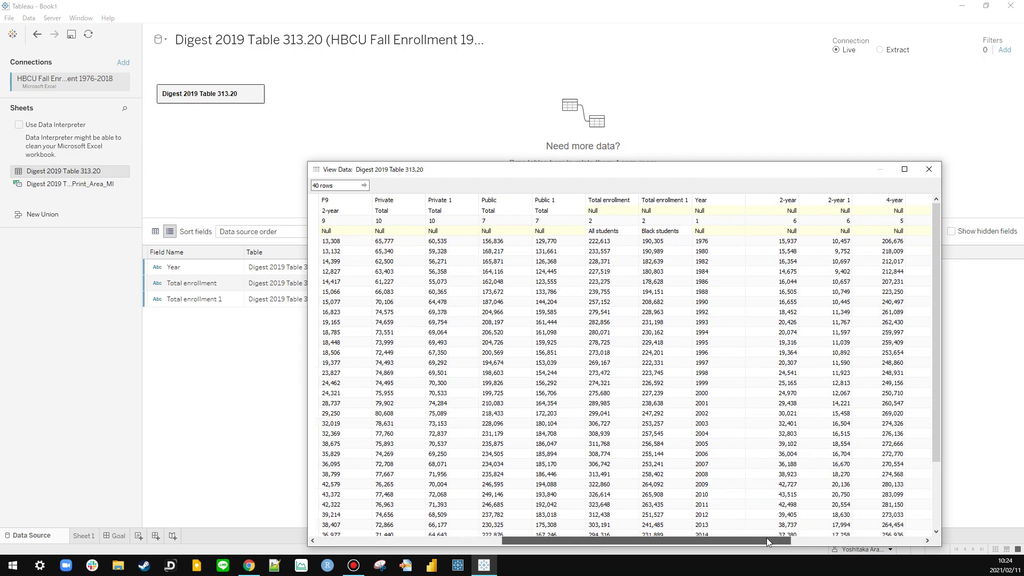
{"action": "left_click", "coordinate": [929, 169]}
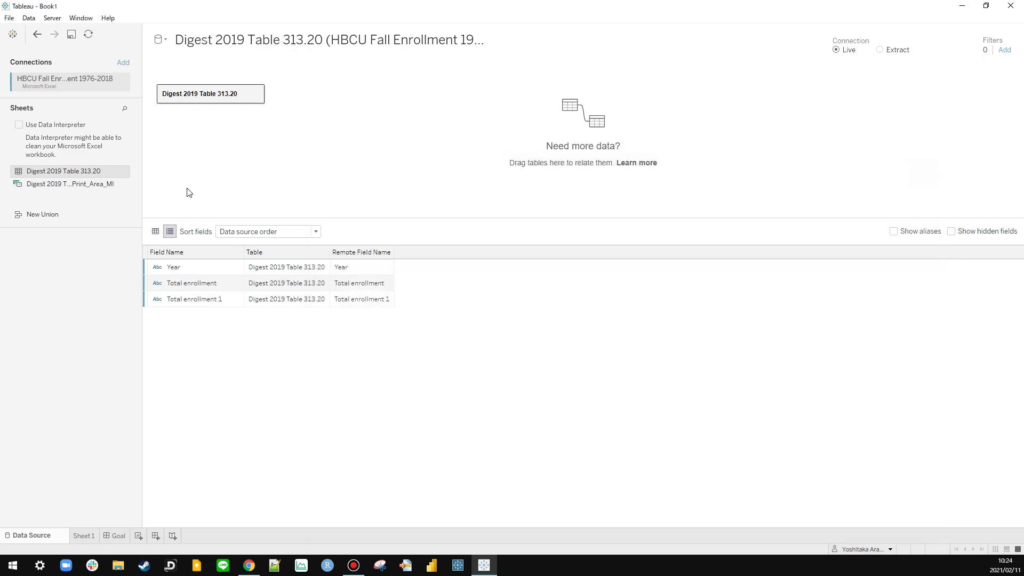
{"action": "left_click", "coordinate": [128, 184]}
{"action": "left_click", "coordinate": [679, 167]}
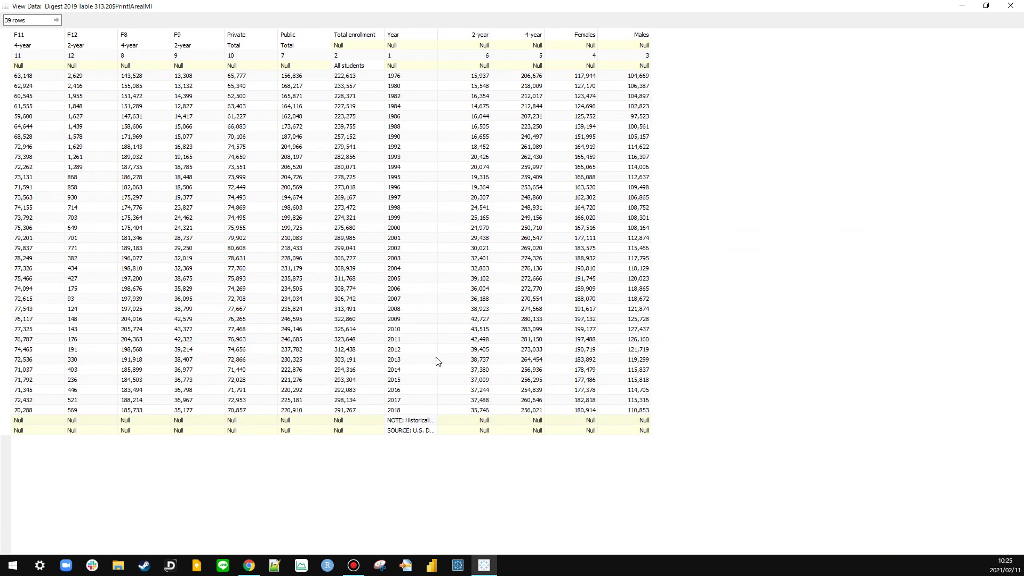
{"action": "left_click", "coordinate": [1010, 5]}
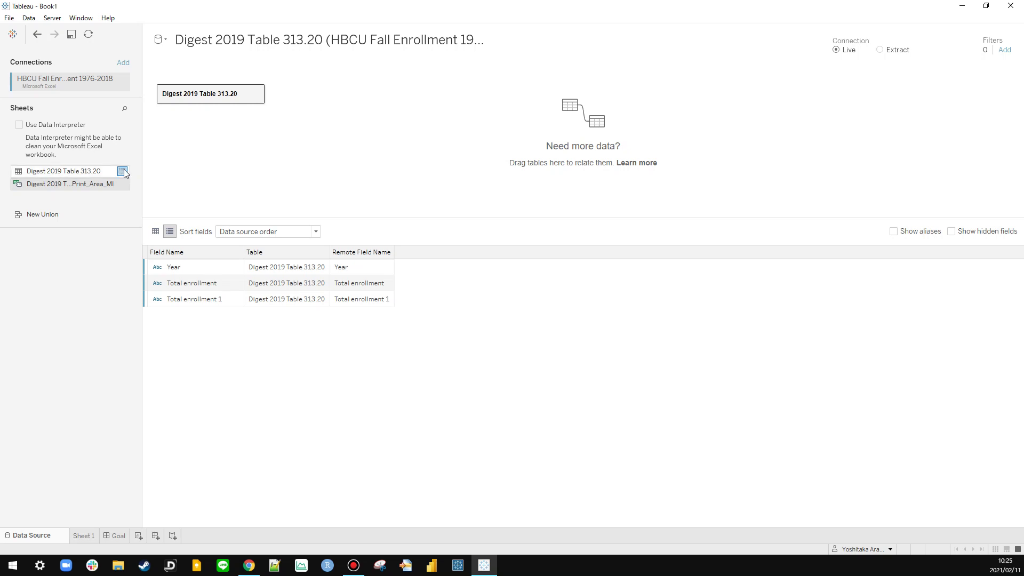
{"action": "left_click", "coordinate": [124, 170]}
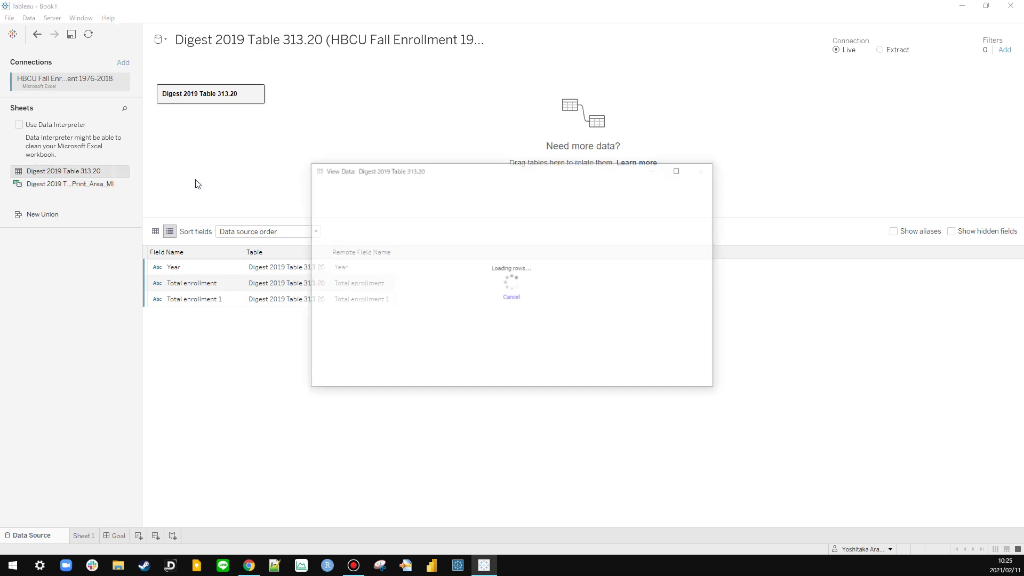
{"action": "left_click", "coordinate": [704, 169]}
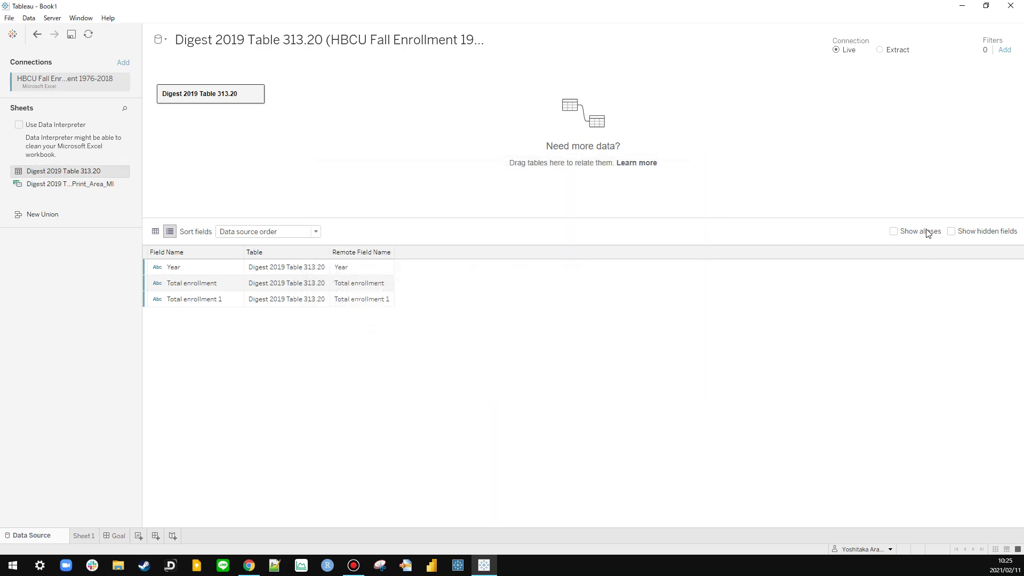
Step: Show the data source as a grid and rename the Total enrollment field as Total Enrollment (All)
{"action": "left_click", "coordinate": [155, 231]}
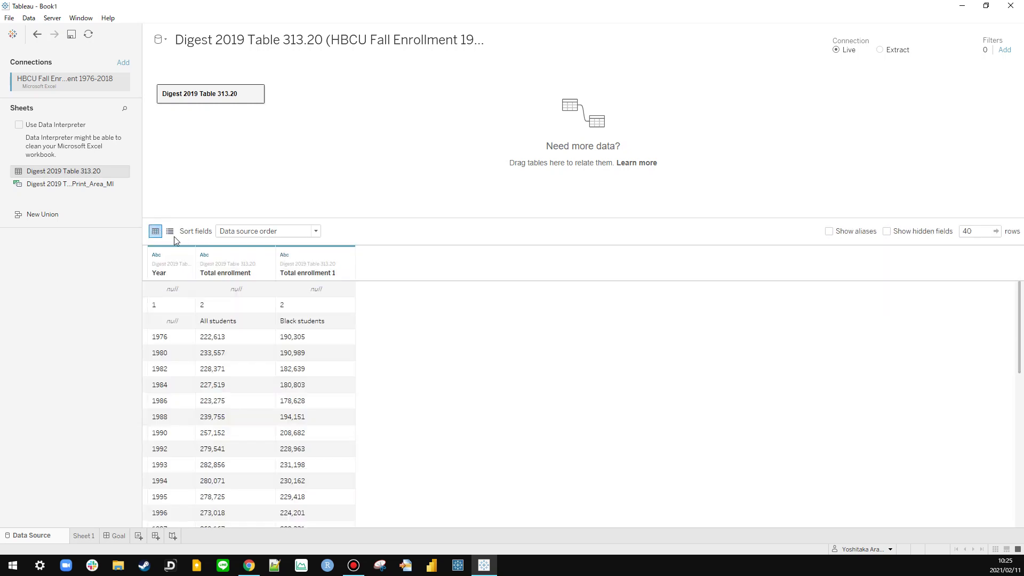
{"action": "scroll", "coordinate": [352, 326], "scroll_direction": "down", "scroll_amount": 1}
{"action": "scroll", "coordinate": [347, 326], "scroll_direction": "up", "scroll_amount": 1}
{"action": "double_click", "coordinate": [235, 272]}
{"action": "type", "text": "Al"}
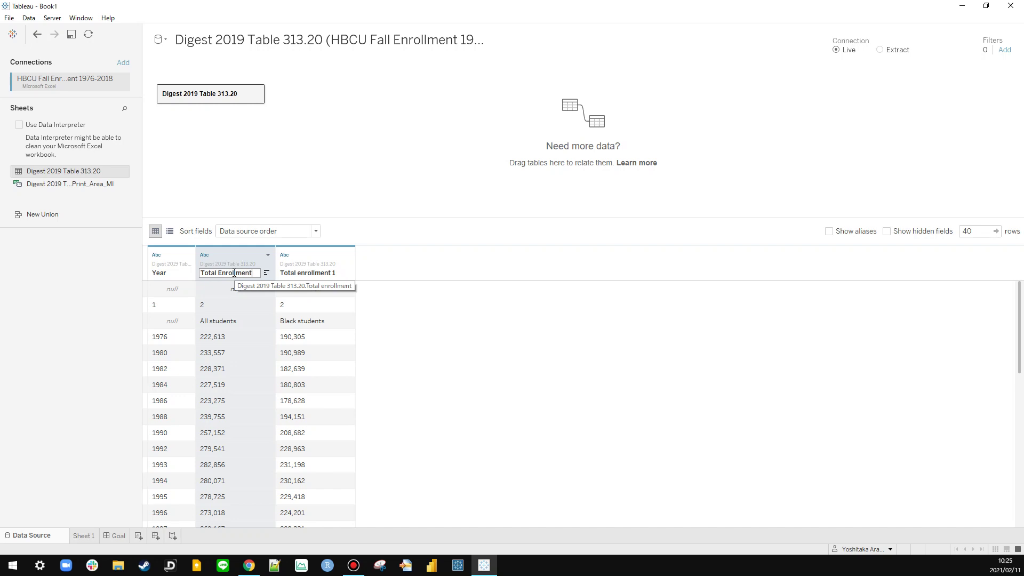
{"action": "type", "text": "All)"}
Step: Rename the Total enrollment 1 field as Total enrollment (Black) and check the grid for non-data rows
{"action": "double_click", "coordinate": [293, 273]}
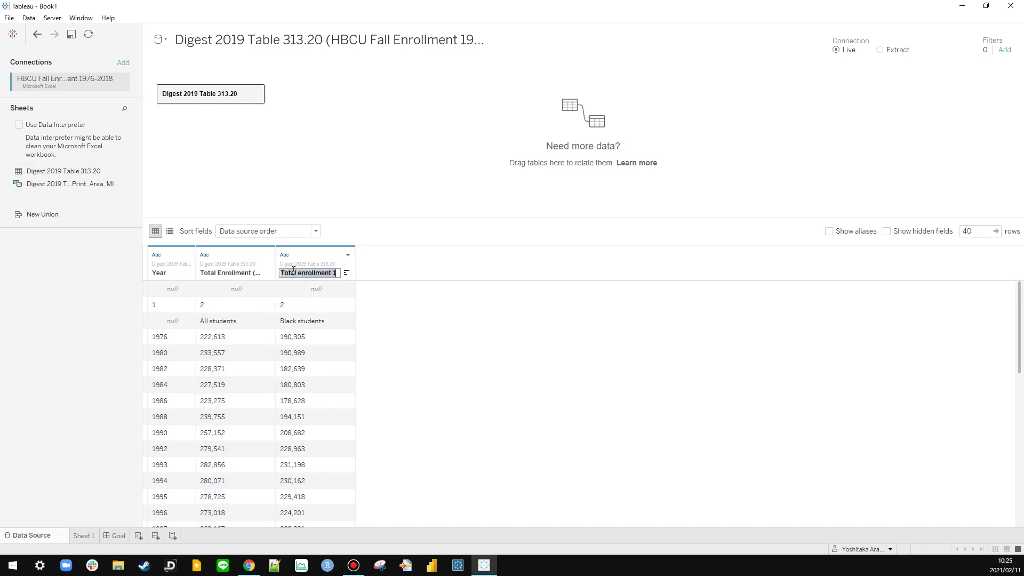
{"action": "key", "text": "End"}
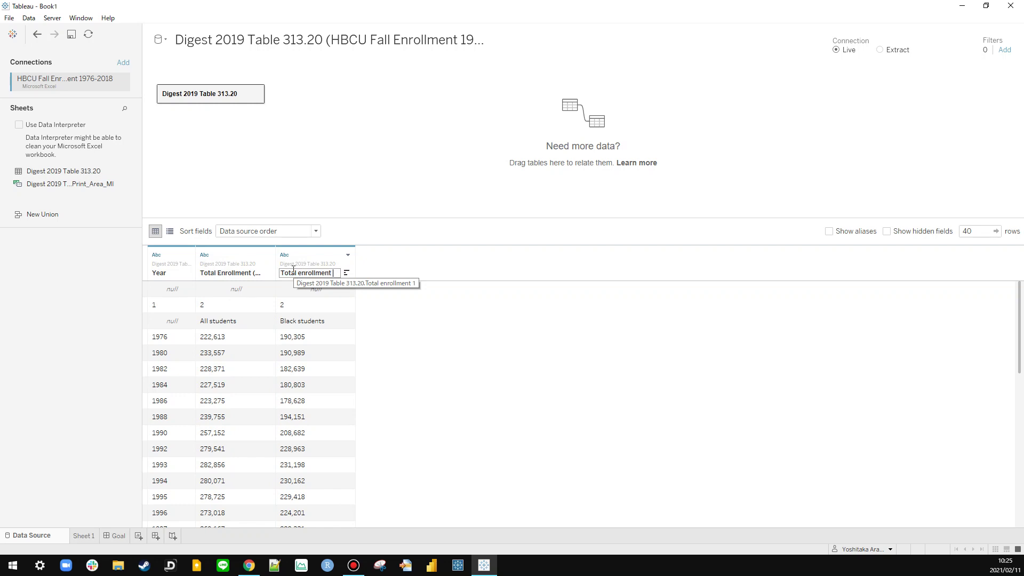
{"action": "type", "text": "(Black)"}
{"action": "key", "text": "Return"}
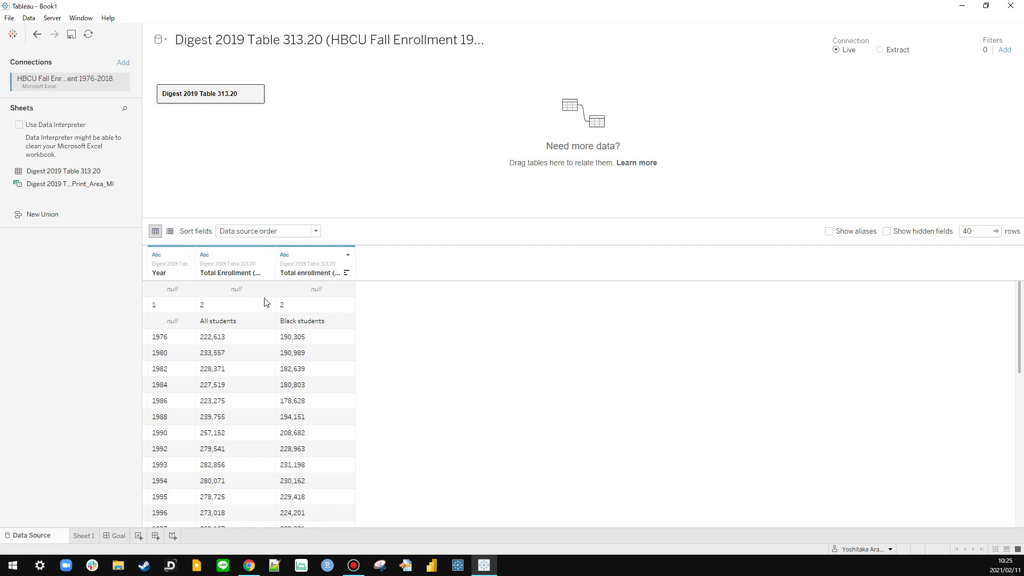
{"action": "scroll", "coordinate": [253, 302], "scroll_direction": "down", "scroll_amount": 8}
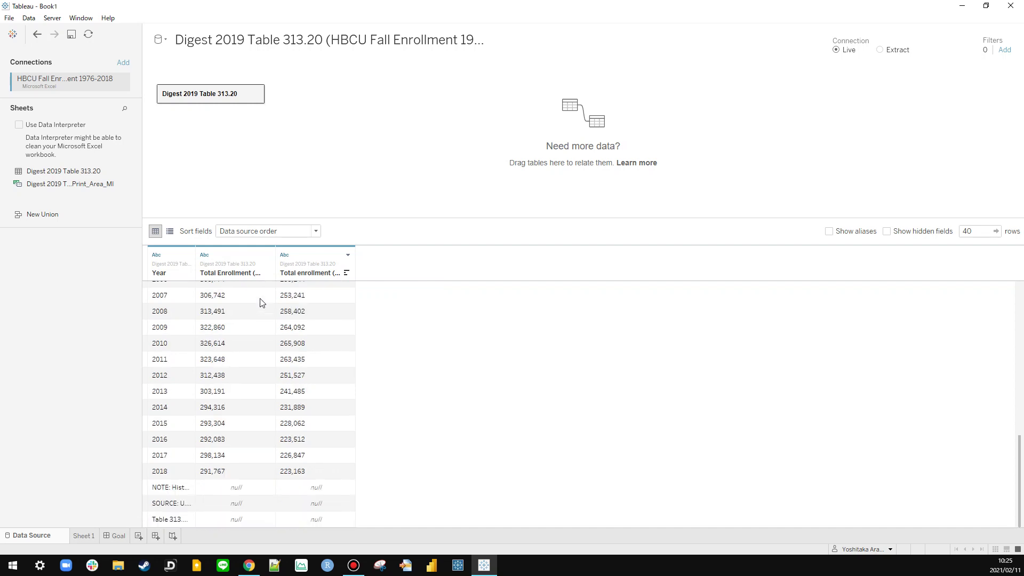
{"action": "scroll", "coordinate": [259, 302], "scroll_direction": "up", "scroll_amount": 8}
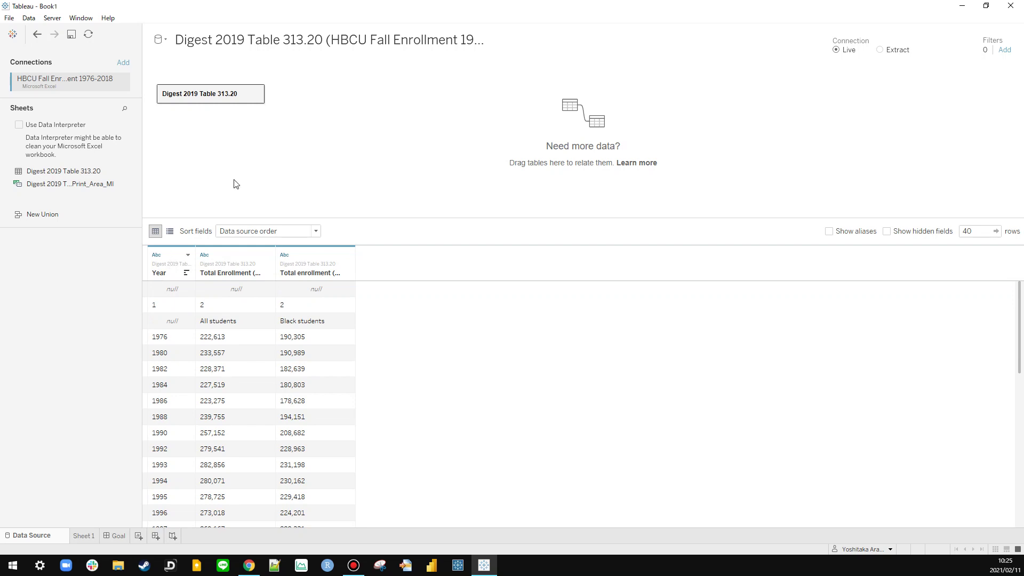
{"action": "left_click", "coordinate": [1005, 50]}
{"action": "left_click", "coordinate": [400, 305]}
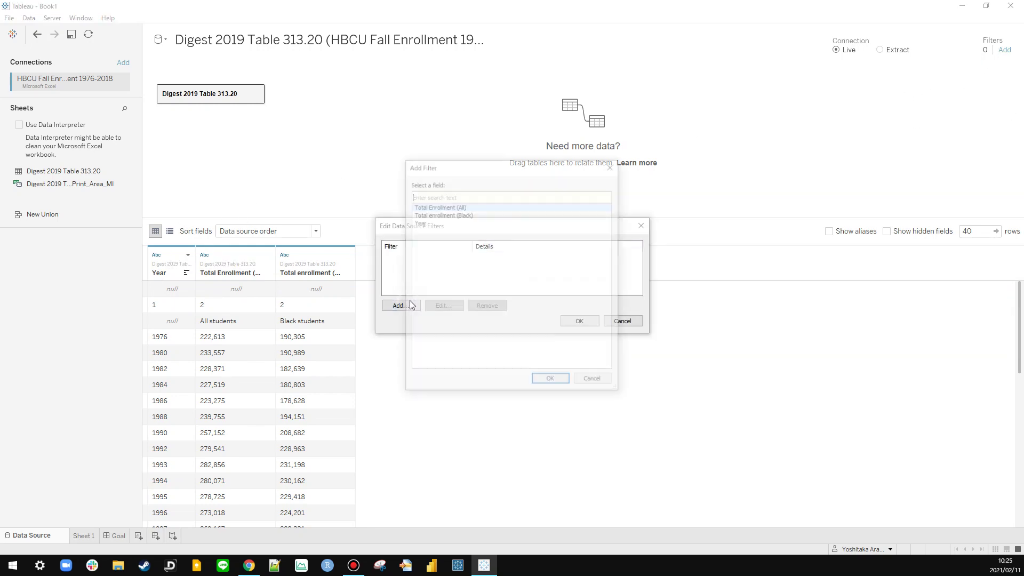
{"action": "double_click", "coordinate": [441, 224]}
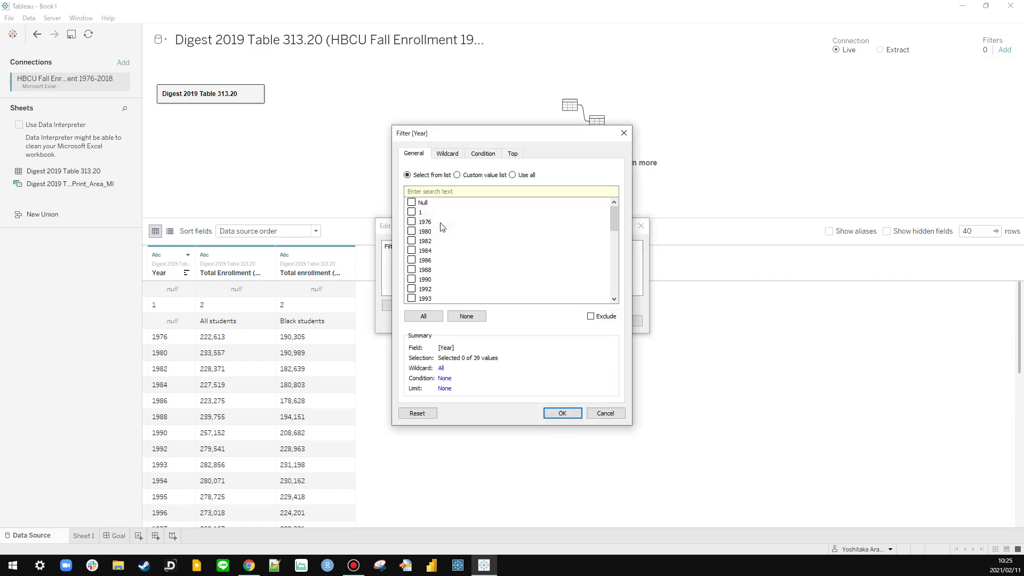
{"action": "left_click", "coordinate": [604, 413]}
{"action": "left_click", "coordinate": [623, 320]}
Step: Change the Year field's data type to Number (whole)
{"action": "left_click", "coordinate": [156, 257]}
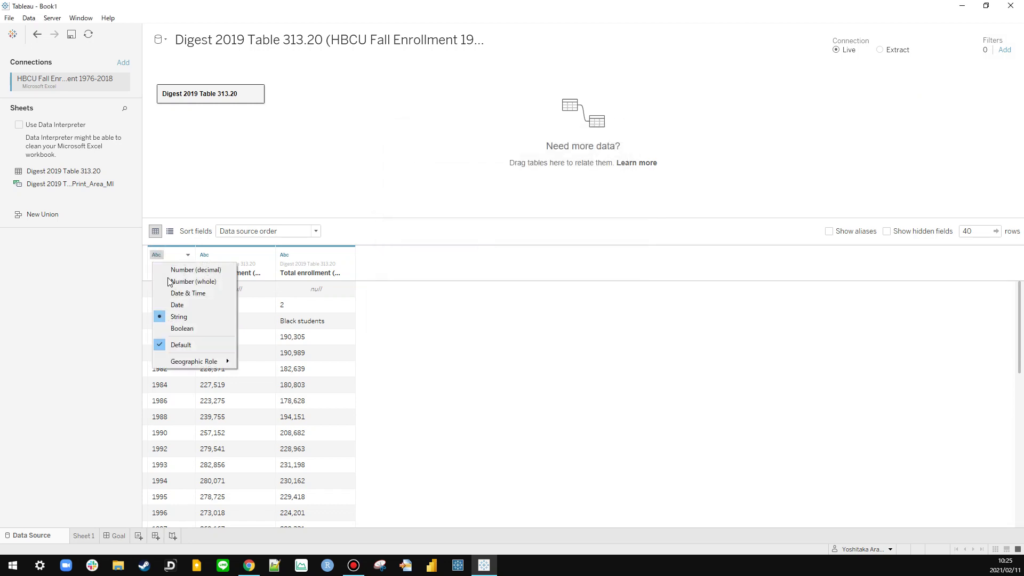
{"action": "left_click", "coordinate": [172, 287]}
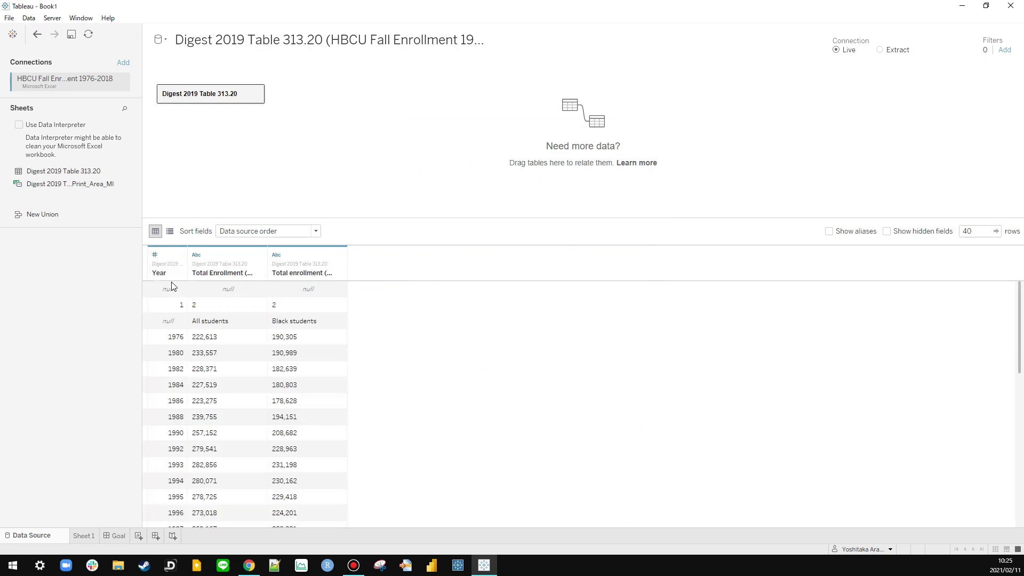
{"action": "left_click", "coordinate": [1008, 50]}
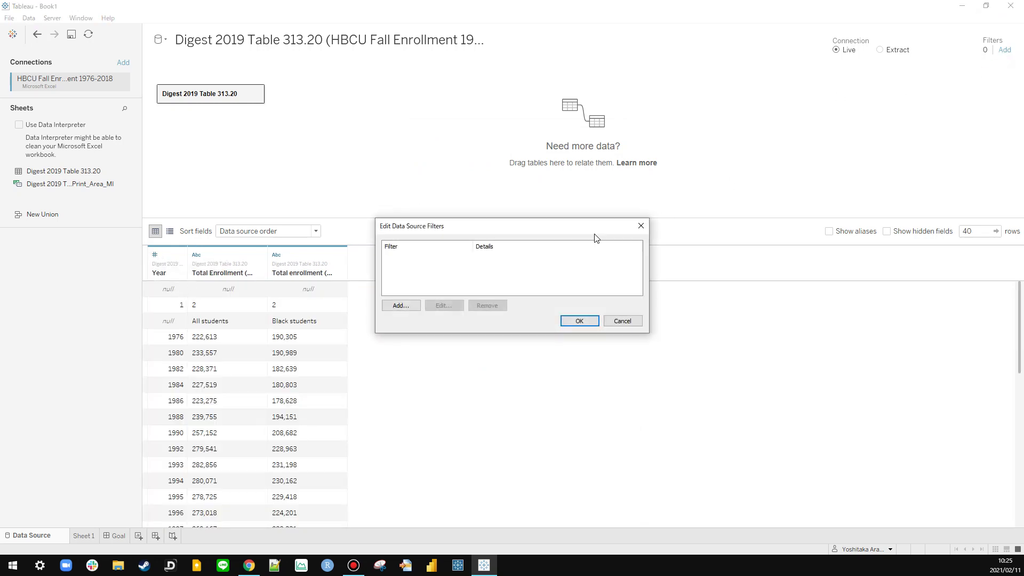
{"action": "left_click", "coordinate": [399, 305]}
{"action": "double_click", "coordinate": [437, 227]}
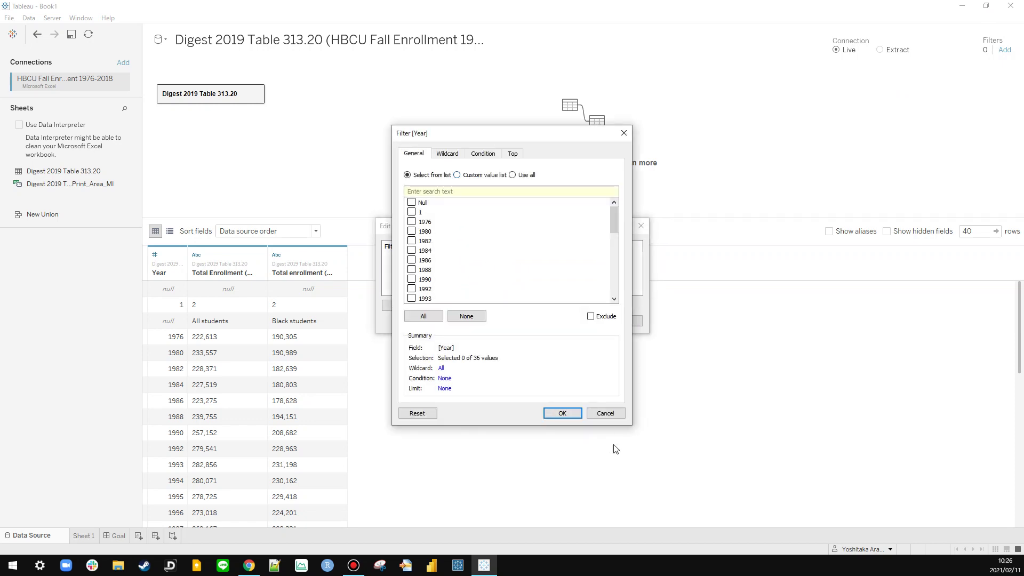
{"action": "left_click", "coordinate": [605, 413]}
{"action": "left_click", "coordinate": [623, 321]}
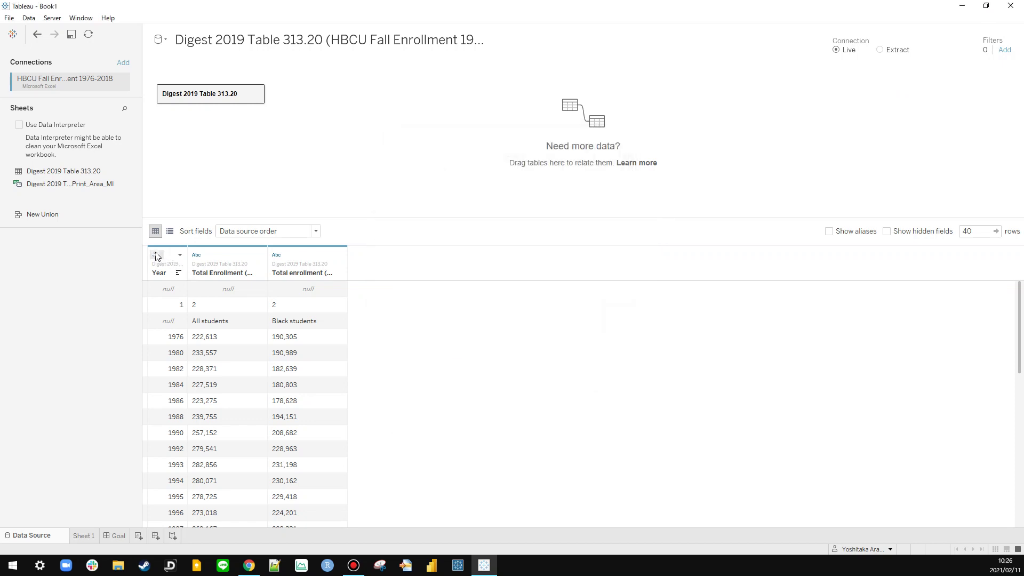
{"action": "left_click", "coordinate": [155, 256]}
{"action": "left_click", "coordinate": [183, 258]}
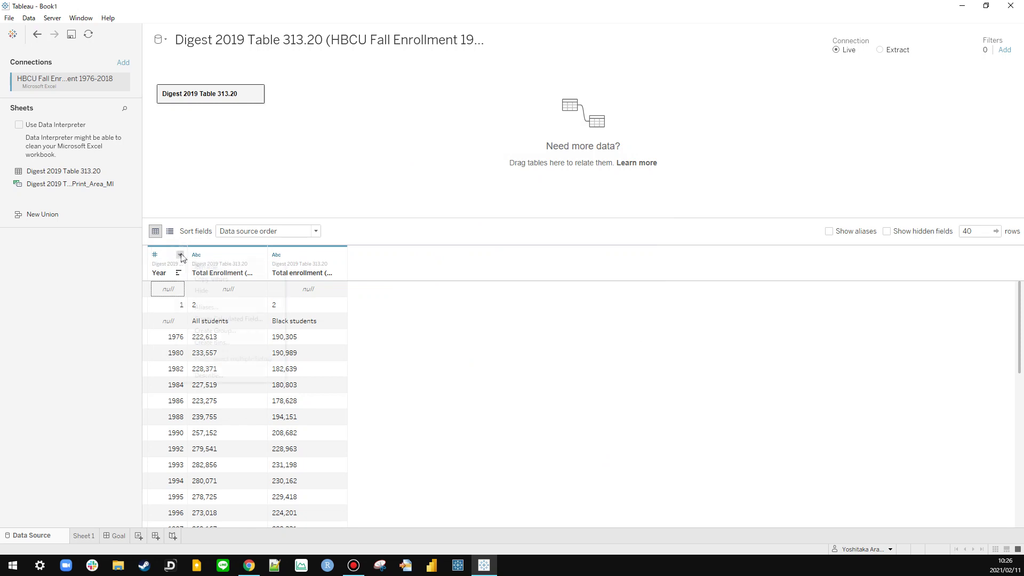
{"action": "left_click", "coordinate": [181, 255]}
{"action": "left_click", "coordinate": [475, 348]}
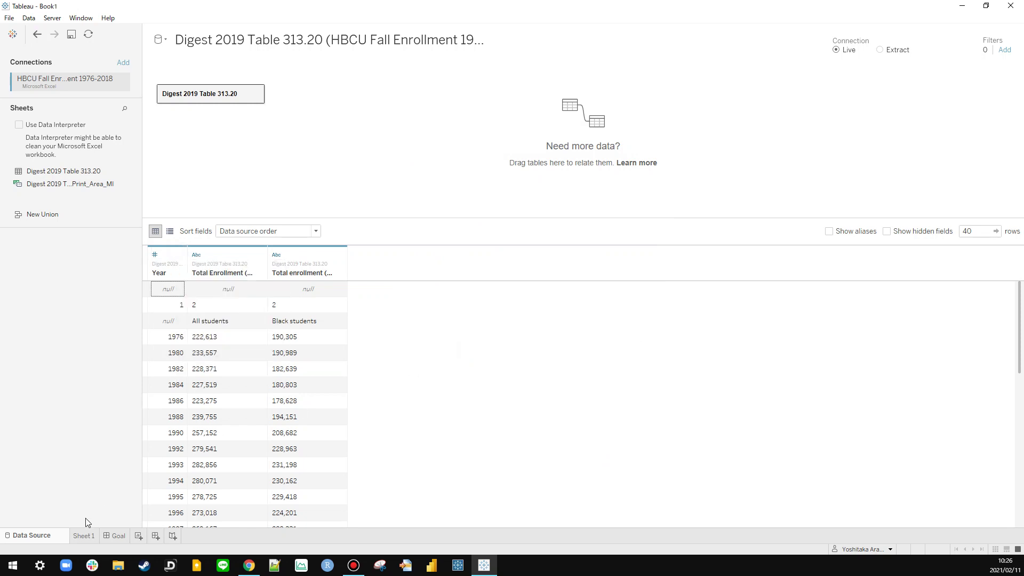
Step: Convert the Year field to continuous in Sheet 1's field list
{"action": "left_click", "coordinate": [83, 536]}
{"action": "left_click", "coordinate": [43, 137]}
{"action": "right_click", "coordinate": [43, 137]}
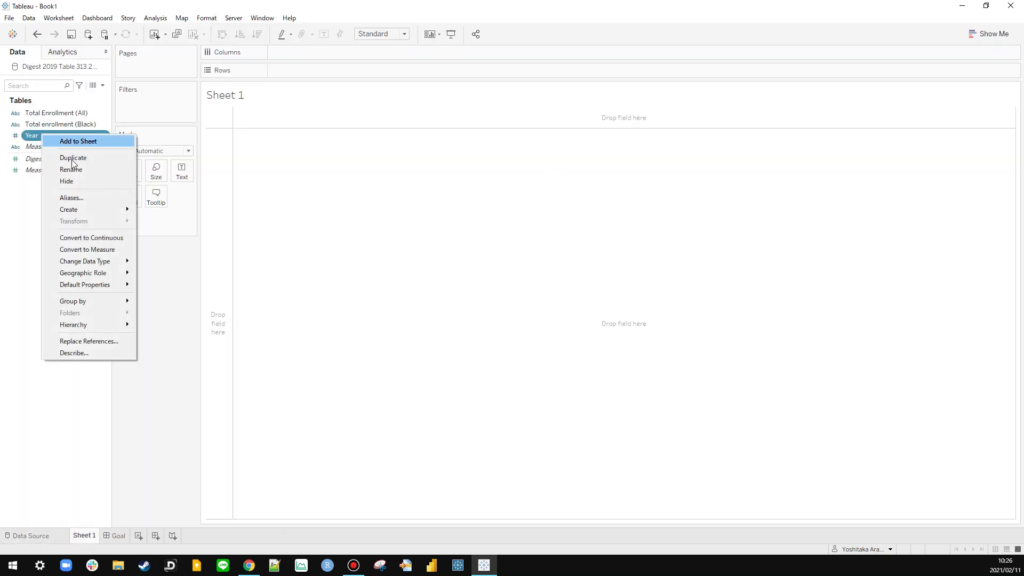
{"action": "left_click", "coordinate": [71, 238]}
Step: Add a data source filter on Year that keeps values of at least 1
{"action": "right_click", "coordinate": [49, 67]}
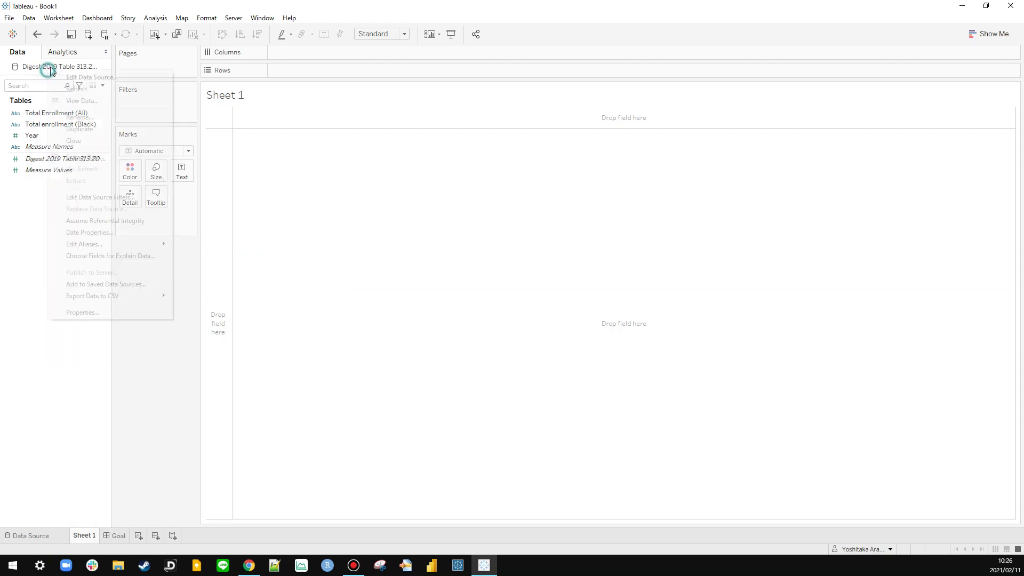
{"action": "left_click", "coordinate": [76, 196]}
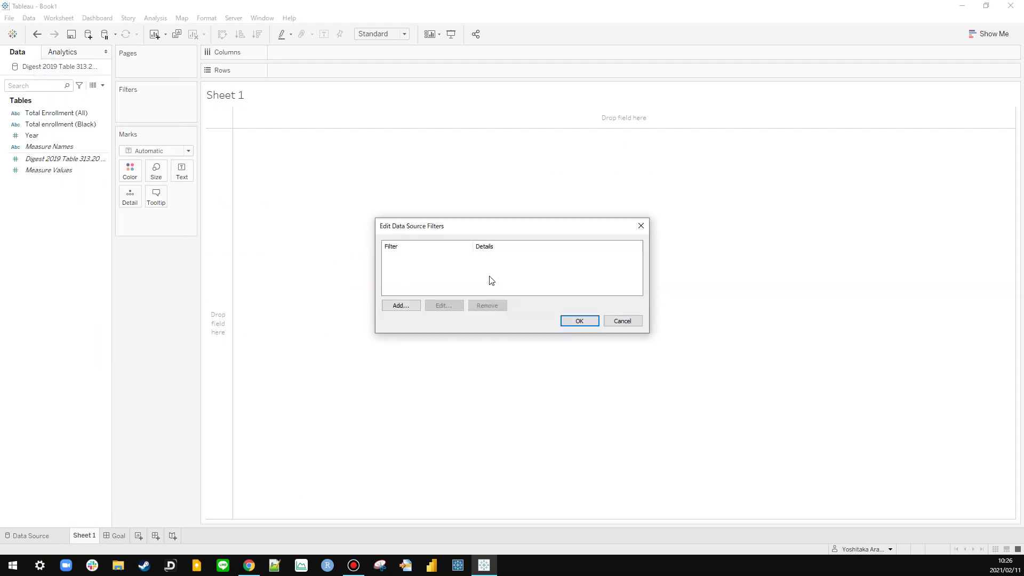
{"action": "left_click", "coordinate": [401, 305]}
{"action": "left_click", "coordinate": [419, 222]}
{"action": "double_click", "coordinate": [421, 224]}
{"action": "left_click", "coordinate": [484, 222]}
{"action": "double_click", "coordinate": [447, 279]}
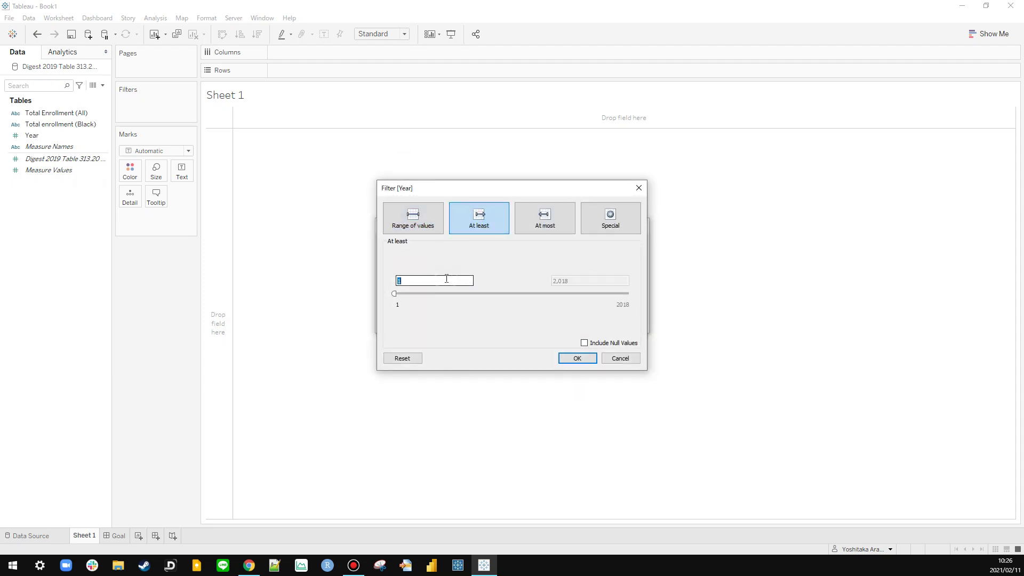
{"action": "left_click", "coordinate": [578, 359]}
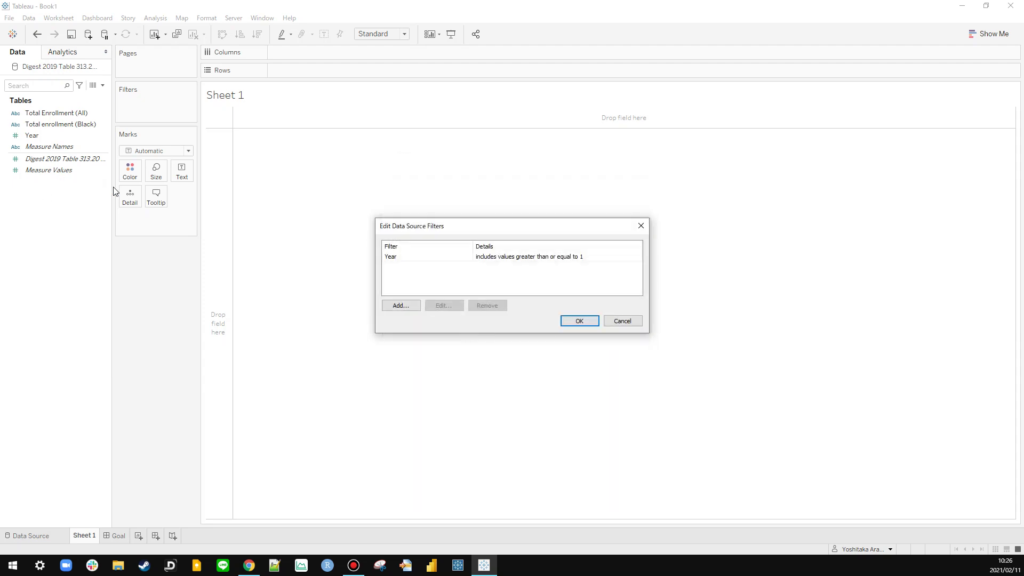
{"action": "left_click", "coordinate": [580, 321]}
Step: Place Year on Rows and make it discrete so the sheet lists each remaining year
{"action": "left_click_drag", "start_coordinate": [43, 136], "coordinate": [297, 72]}
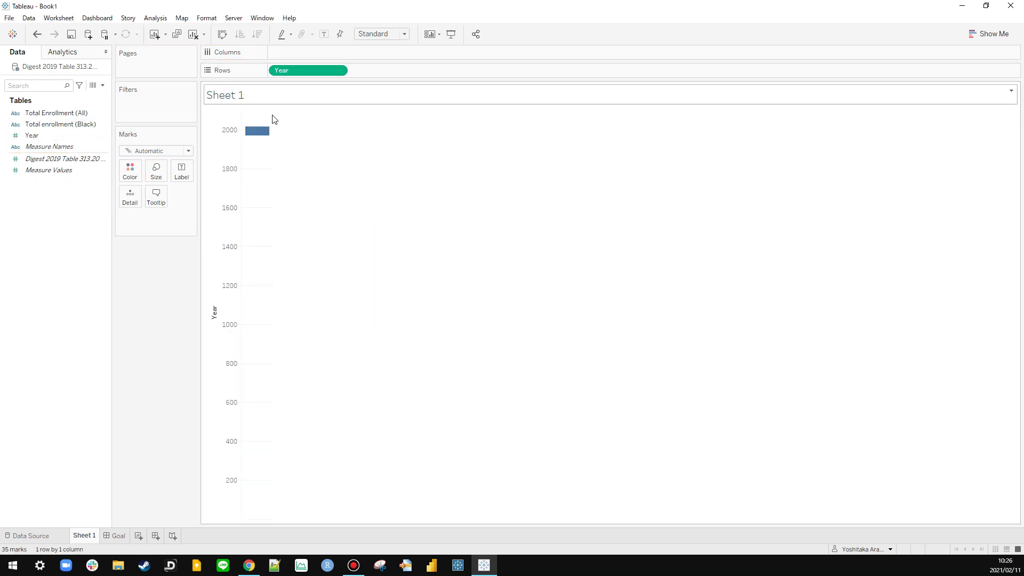
{"action": "left_click", "coordinate": [263, 140]}
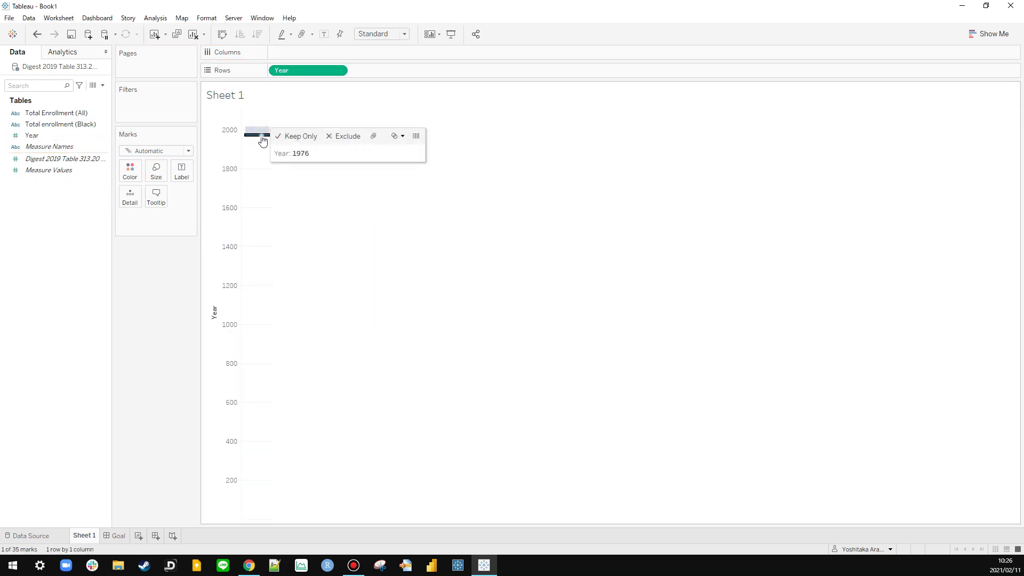
{"action": "right_click", "coordinate": [292, 73]}
{"action": "left_click", "coordinate": [324, 197]}
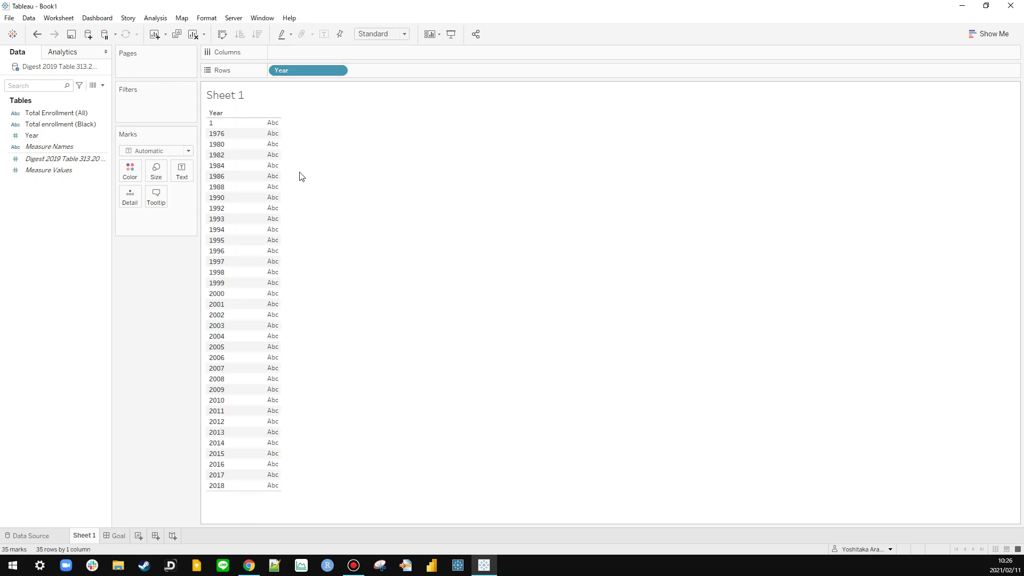
Step: Set the minimum of the Year data source filter to 1976
{"action": "right_click", "coordinate": [34, 66]}
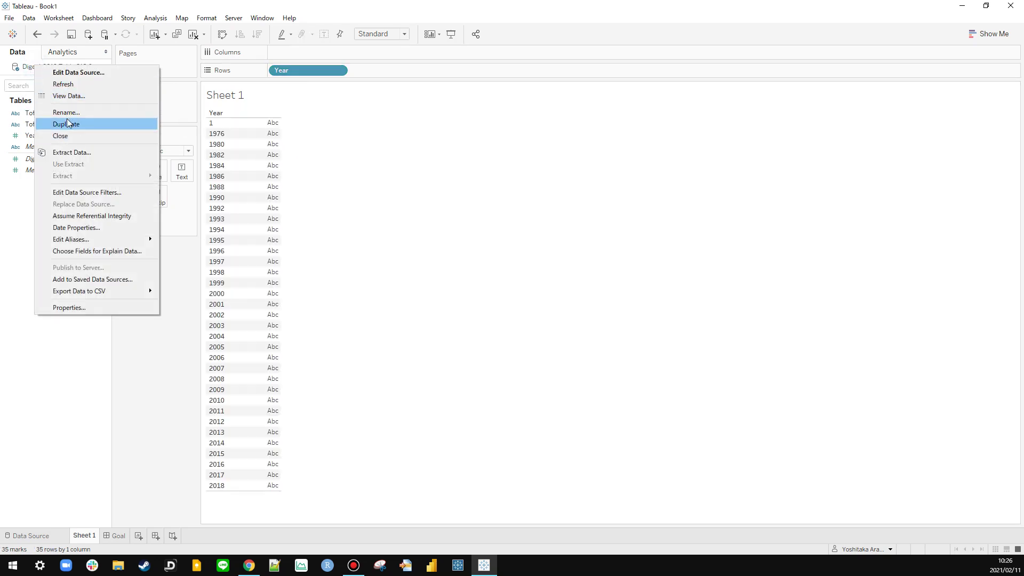
{"action": "left_click", "coordinate": [87, 192]}
{"action": "left_click", "coordinate": [405, 257]}
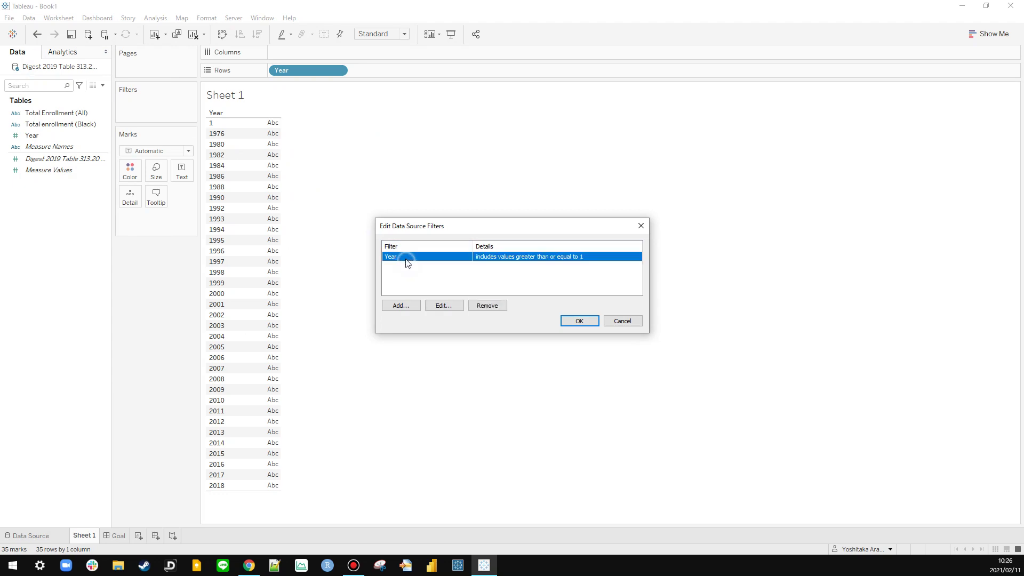
{"action": "double_click", "coordinate": [407, 262]}
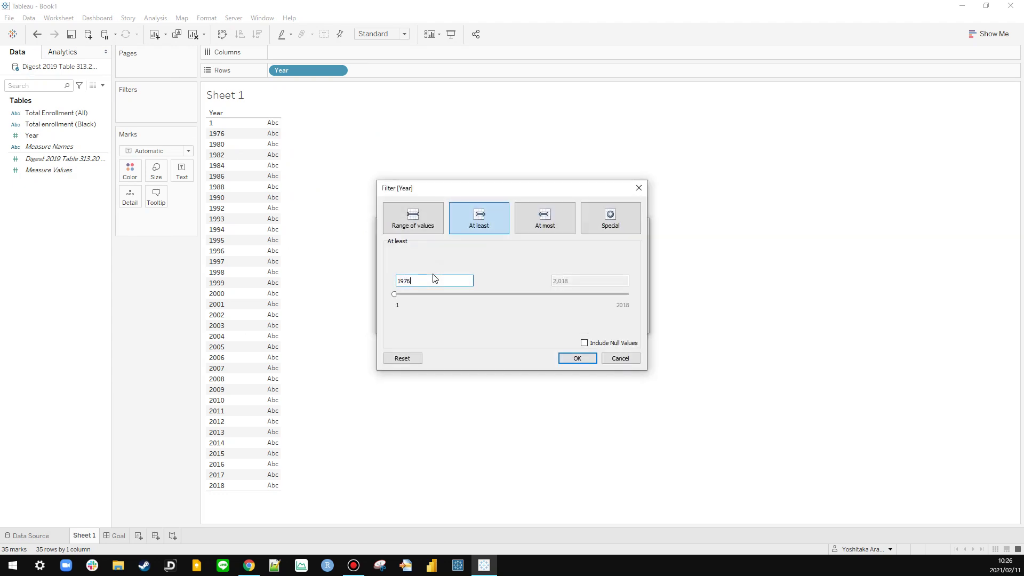
{"action": "type", "text": "1976"}
{"action": "left_click", "coordinate": [567, 359]}
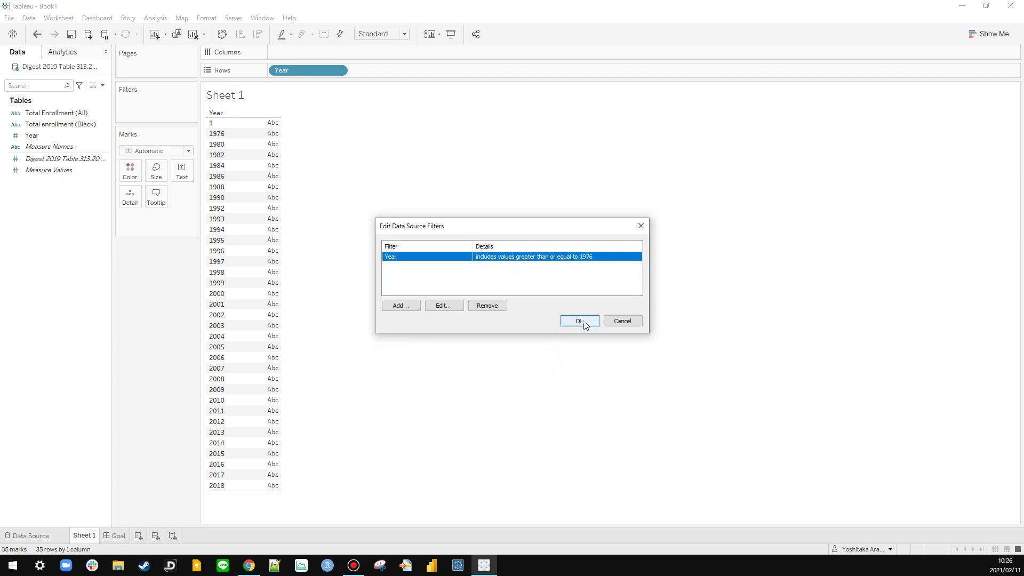
{"action": "left_click", "coordinate": [580, 321]}
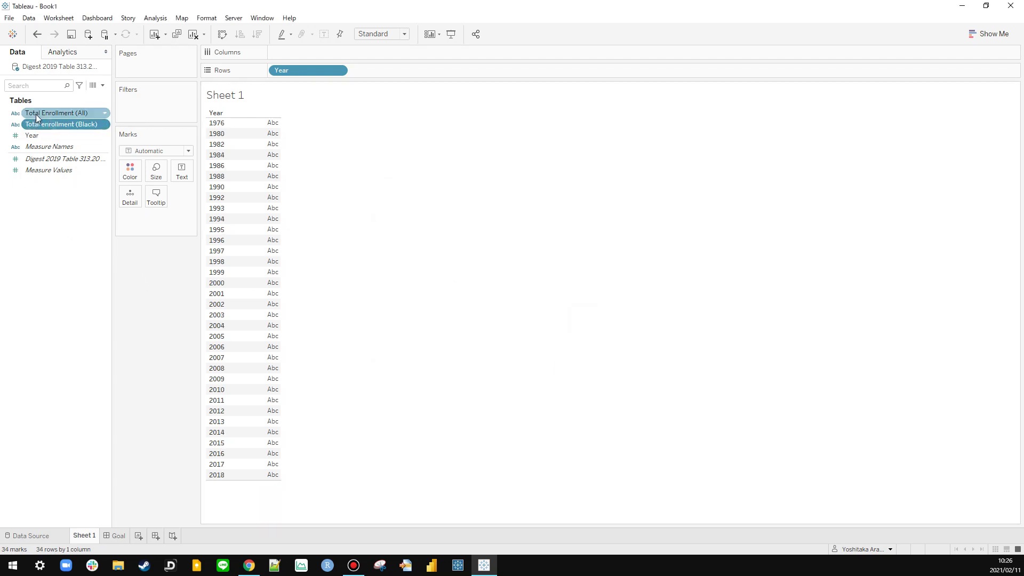
Step: Change Total Enrollment (All) and Total enrollment (Black) to Number (whole) and turn both fields into measures
{"action": "left_click", "coordinate": [15, 125]}
{"action": "left_click", "coordinate": [36, 150]}
{"action": "left_click", "coordinate": [15, 113]}
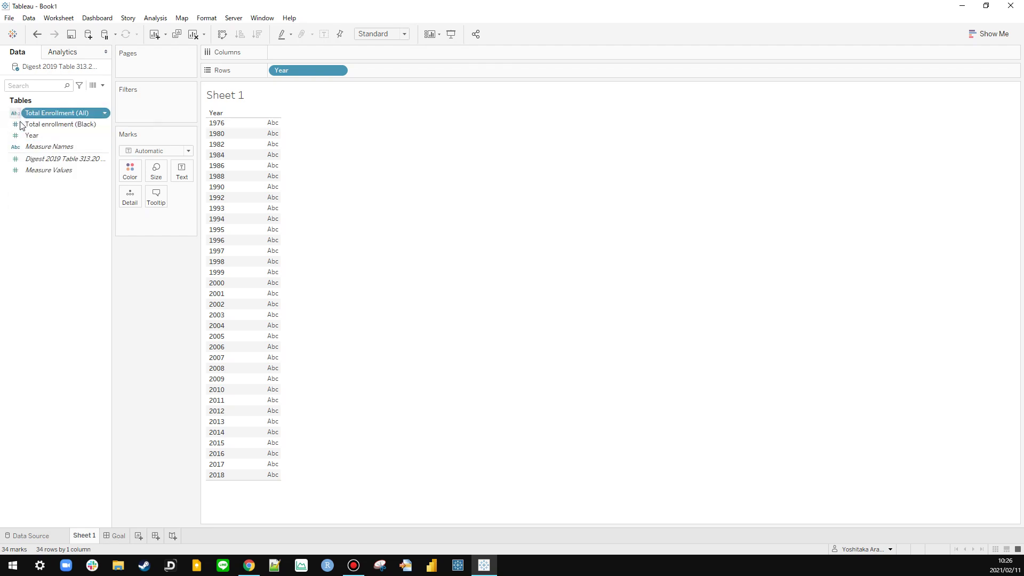
{"action": "left_click", "coordinate": [36, 139]}
{"action": "left_click_drag", "start_coordinate": [34, 123], "coordinate": [59, 159]}
Step: View the filtered data source's rows and check the values of Year and both enrollment fields
{"action": "left_click", "coordinate": [93, 86]}
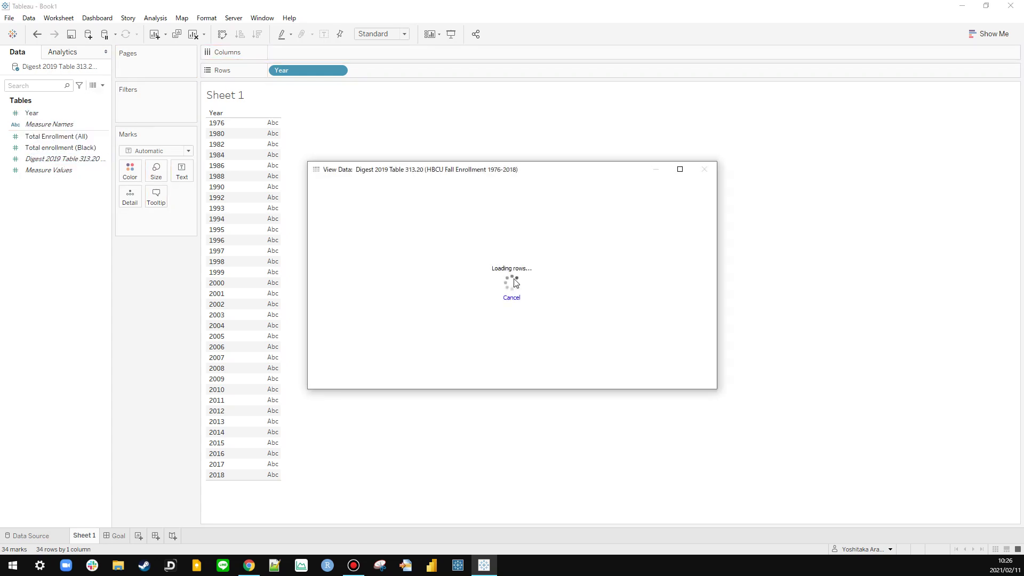
{"action": "scroll", "coordinate": [589, 277], "scroll_direction": "down", "scroll_amount": 5}
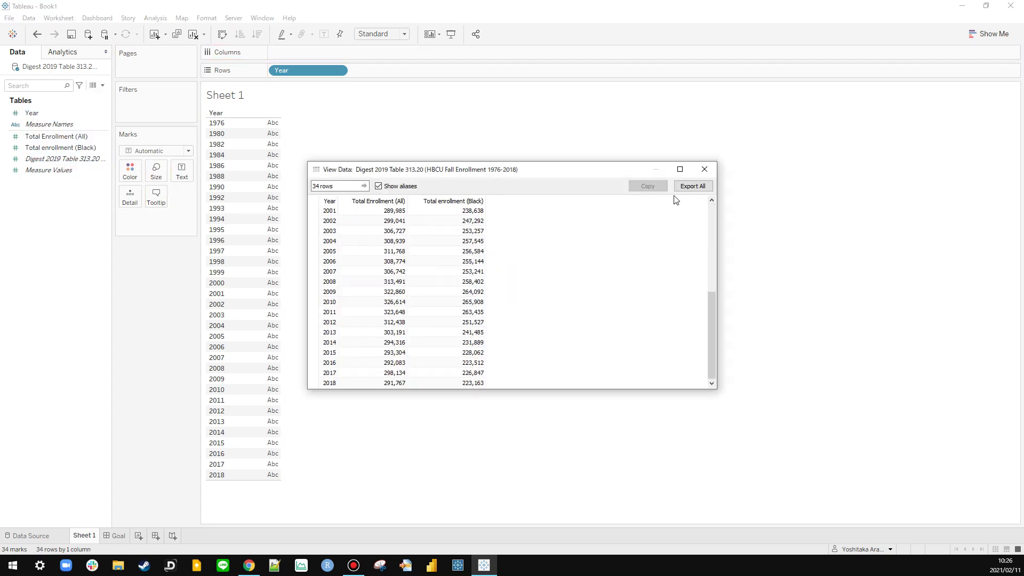
{"action": "left_click", "coordinate": [704, 169]}
{"action": "key", "text": "alt+Tab"}
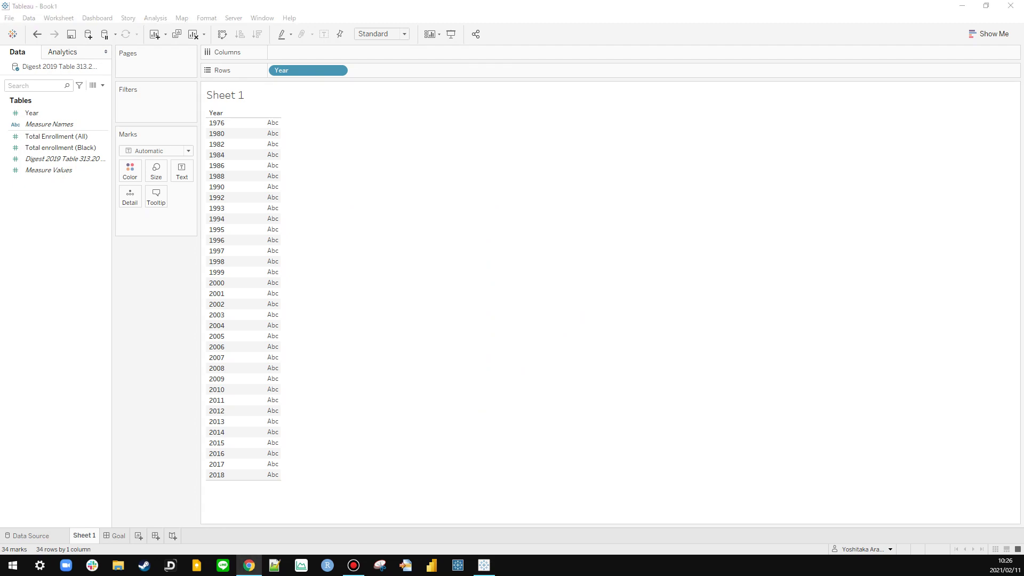
{"action": "left_click", "coordinate": [134, 319]}
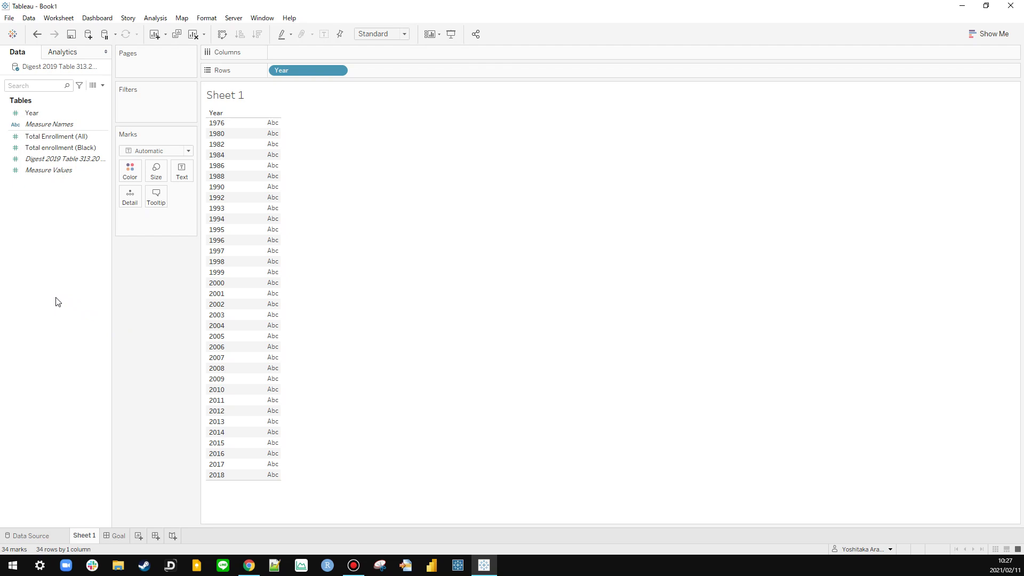
Step: Create a parameter named Selected Measure
{"action": "right_click", "coordinate": [21, 293]}
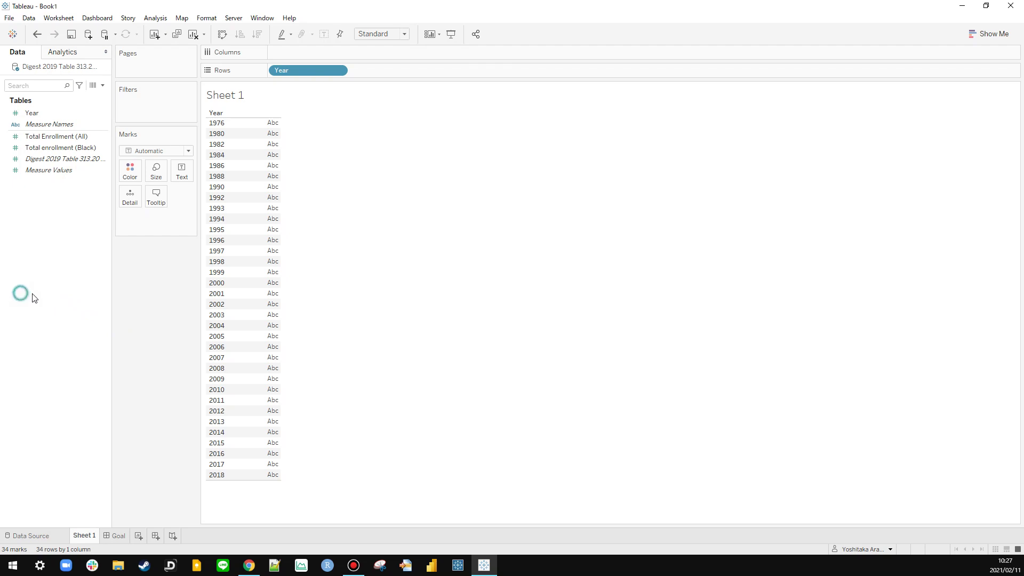
{"action": "right_click", "coordinate": [46, 265]}
{"action": "left_click", "coordinate": [79, 284]}
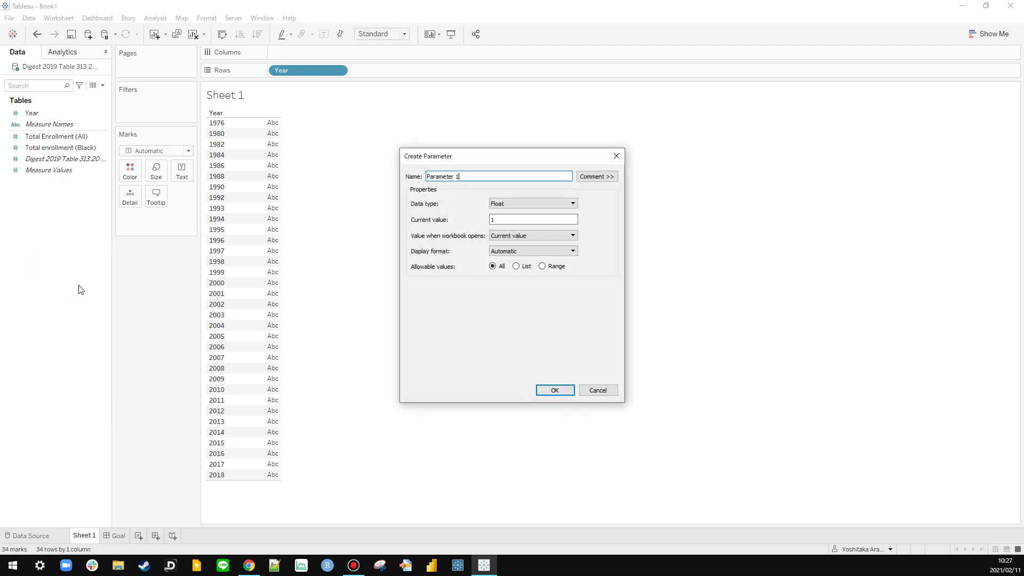
{"action": "type", "text": "Sele"}
{"action": "type", "text": "re"}
{"action": "key", "text": "Return"}
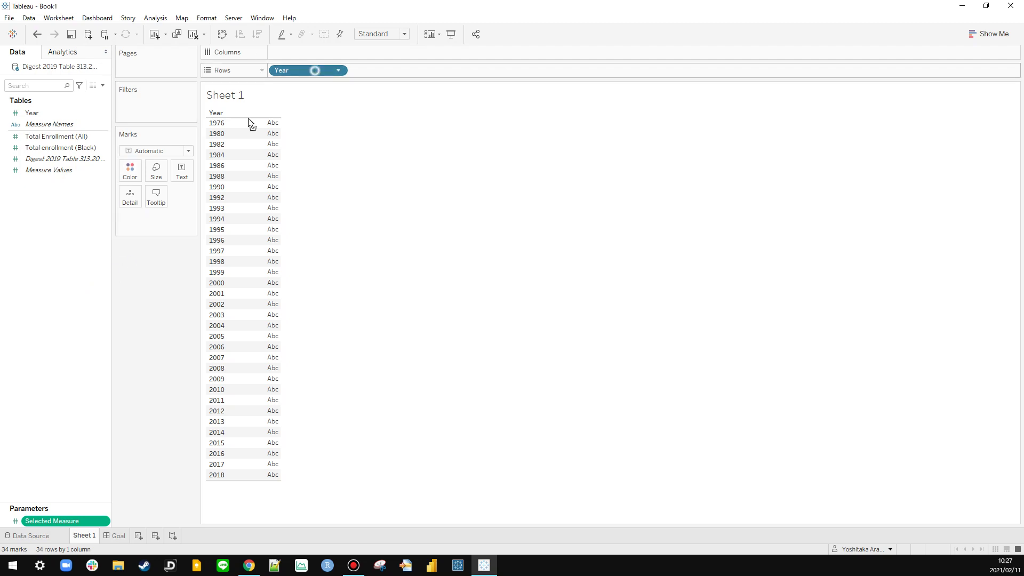
Step: Replace Year on Rows with Measure Names and put Measure Values on Detail
{"action": "left_click_drag", "start_coordinate": [315, 72], "coordinate": [56, 222]}
{"action": "left_click_drag", "start_coordinate": [48, 124], "coordinate": [306, 77]}
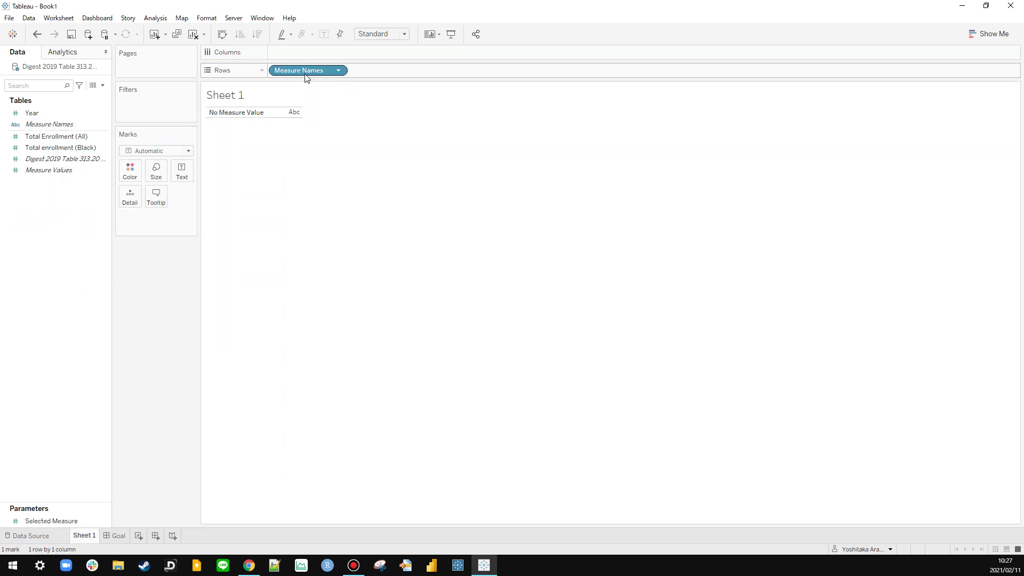
{"action": "left_click_drag", "start_coordinate": [48, 170], "coordinate": [130, 191]}
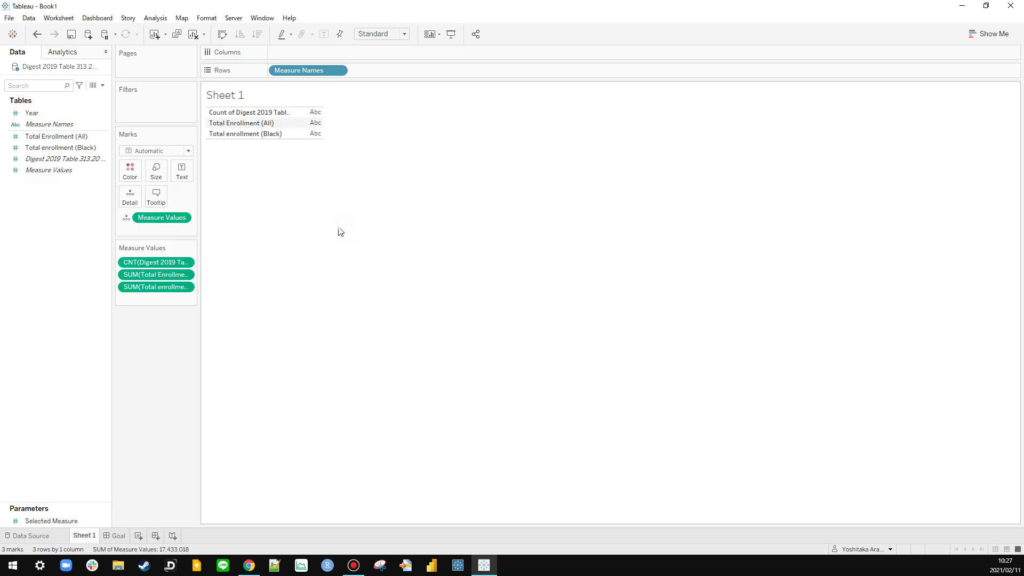
Step: Show Measure Names as the rows' text and remove the count of Digest 2019 Table 313.20 from Measure Values
{"action": "left_click_drag", "start_coordinate": [292, 115], "coordinate": [182, 171]}
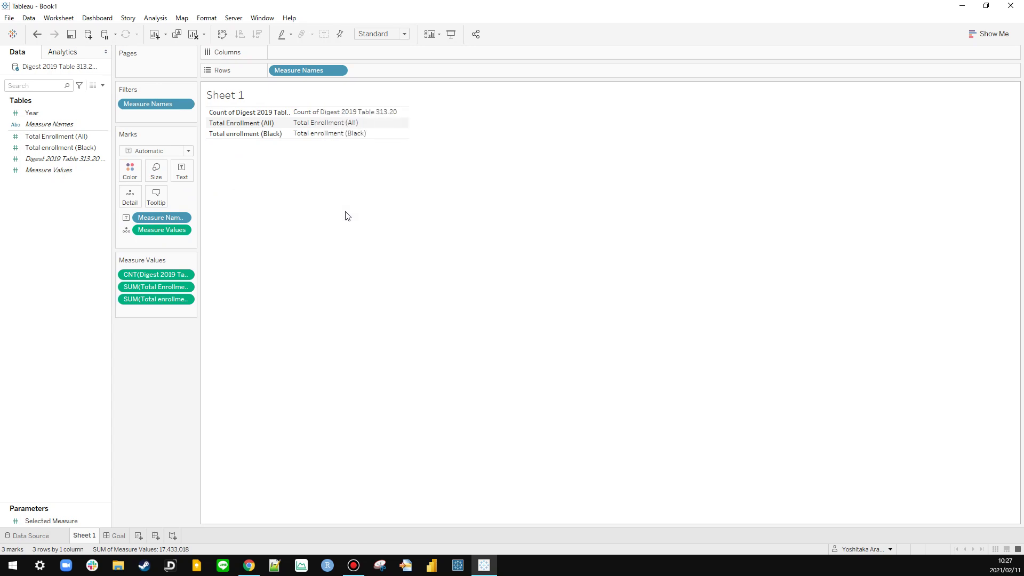
{"action": "left_click_drag", "start_coordinate": [135, 274], "coordinate": [59, 261]}
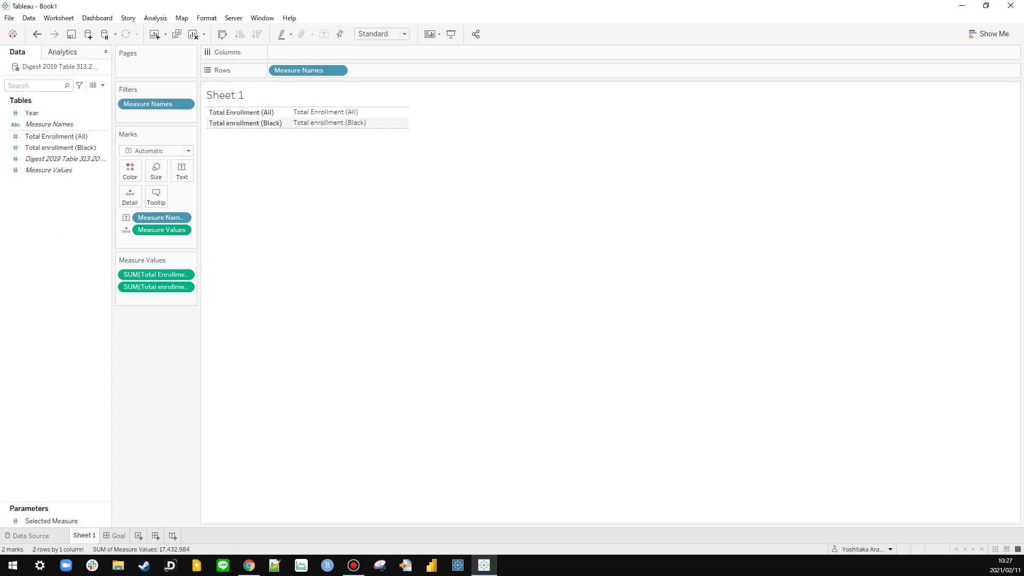
{"action": "key", "text": "alt+Tab"}
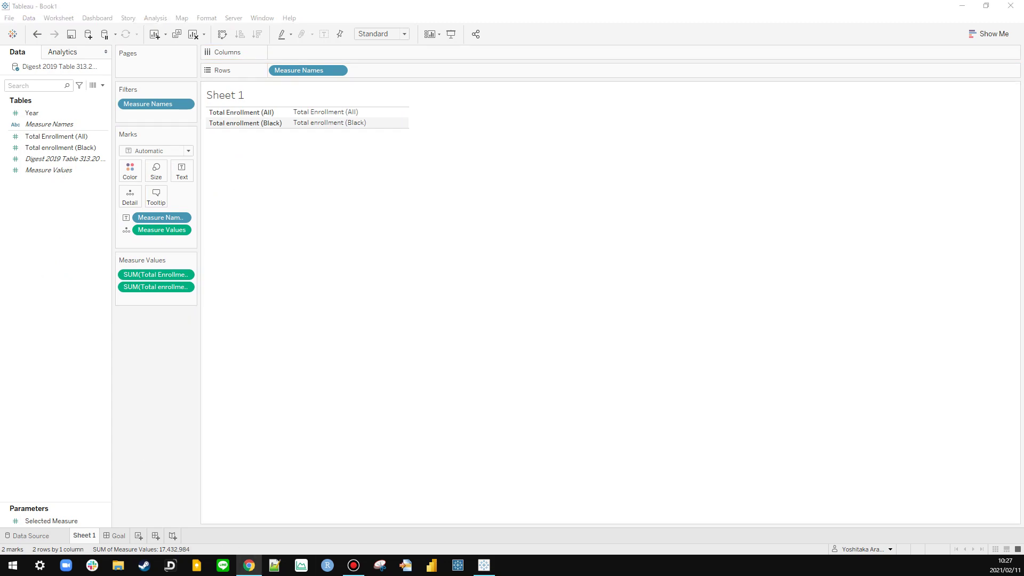
Step: Rename the Total Enrollment (All) field to Total Enrollment
{"action": "key", "text": "alt+Tab"}
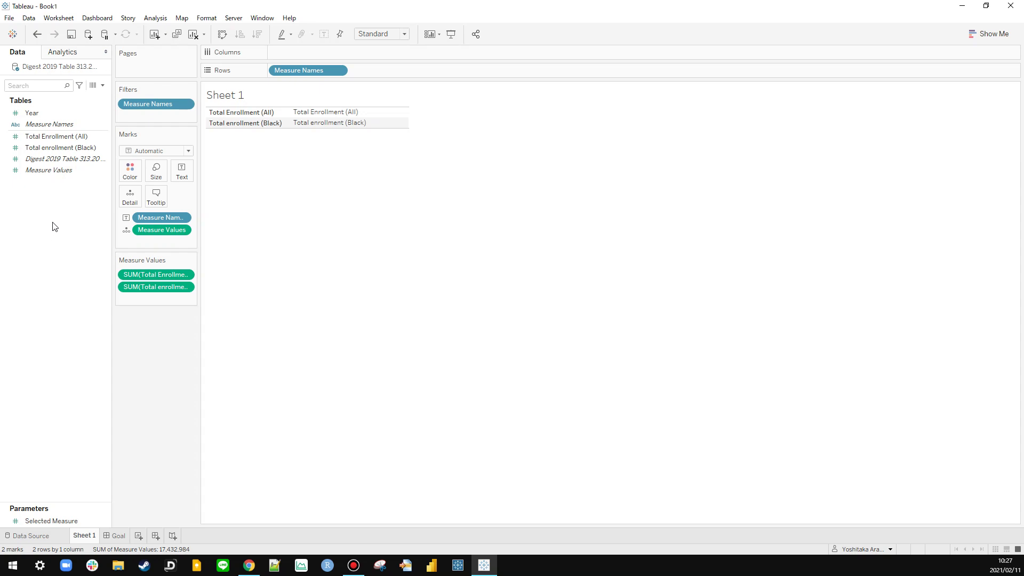
{"action": "left_click", "coordinate": [64, 137]}
{"action": "right_click", "coordinate": [75, 136]}
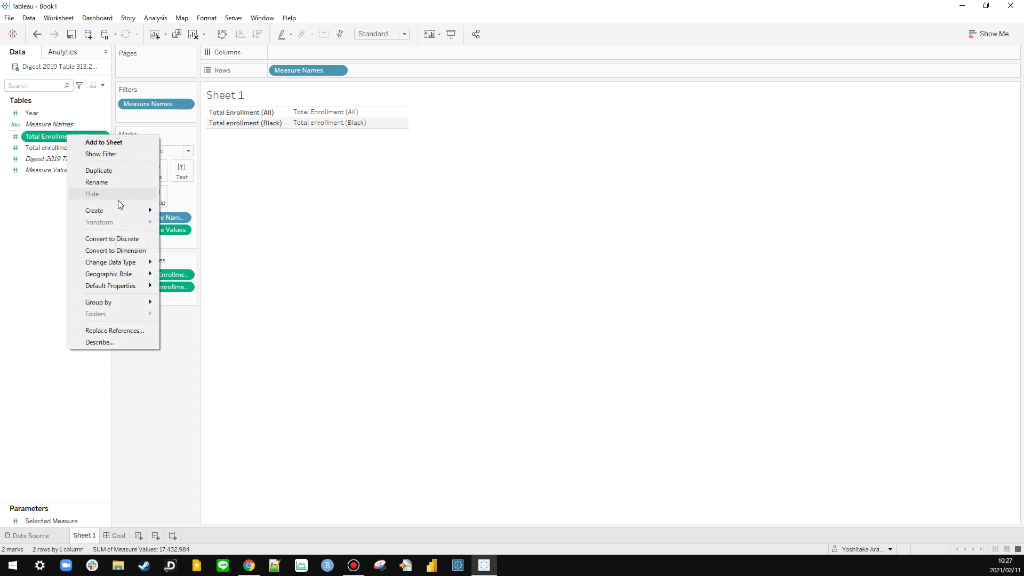
{"action": "left_click", "coordinate": [110, 184]}
{"action": "left_click", "coordinate": [95, 136]}
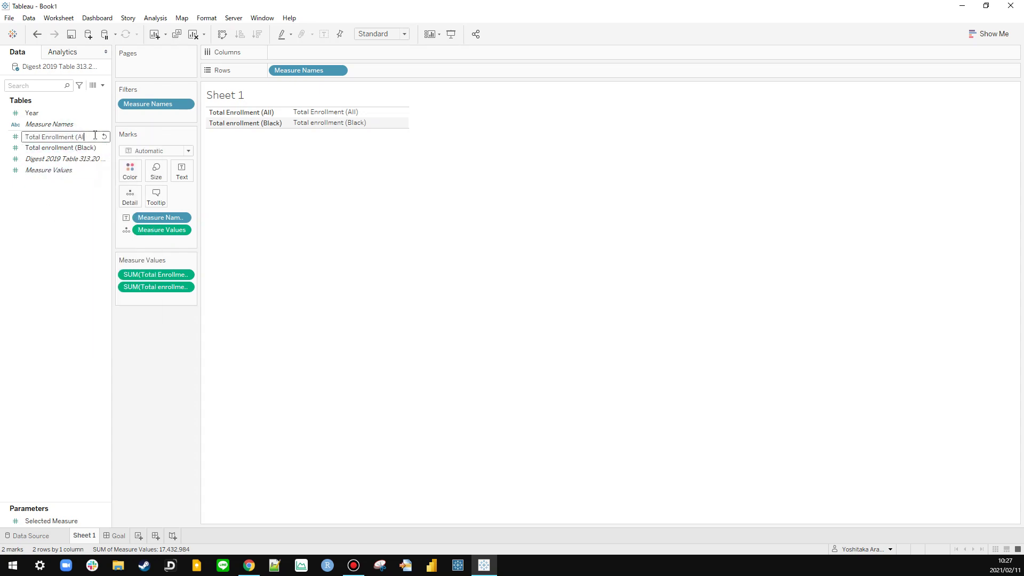
{"action": "key", "text": "Return"}
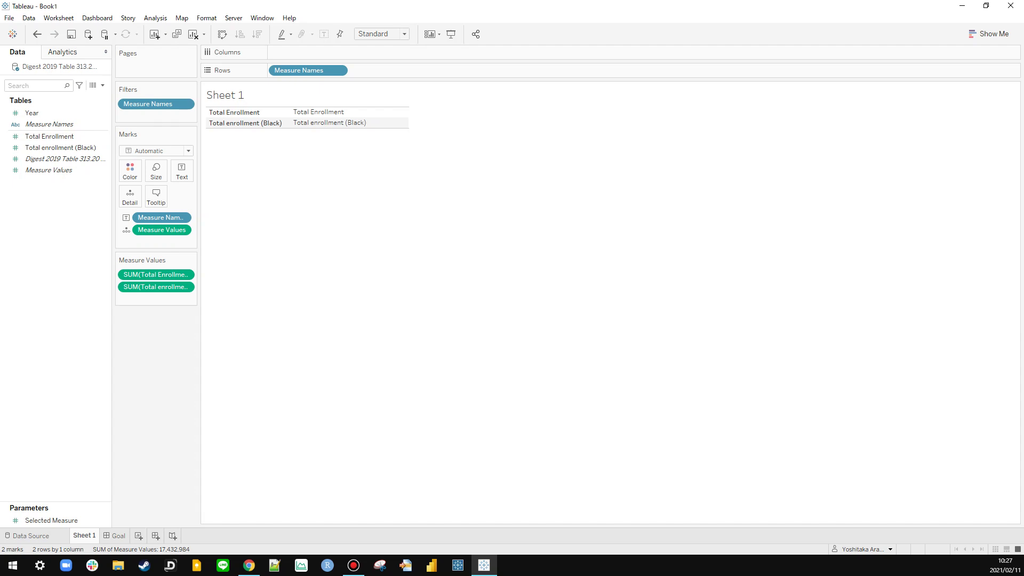
Step: Create a calculated field named % Black Students
{"action": "key", "text": "alt+Tab"}
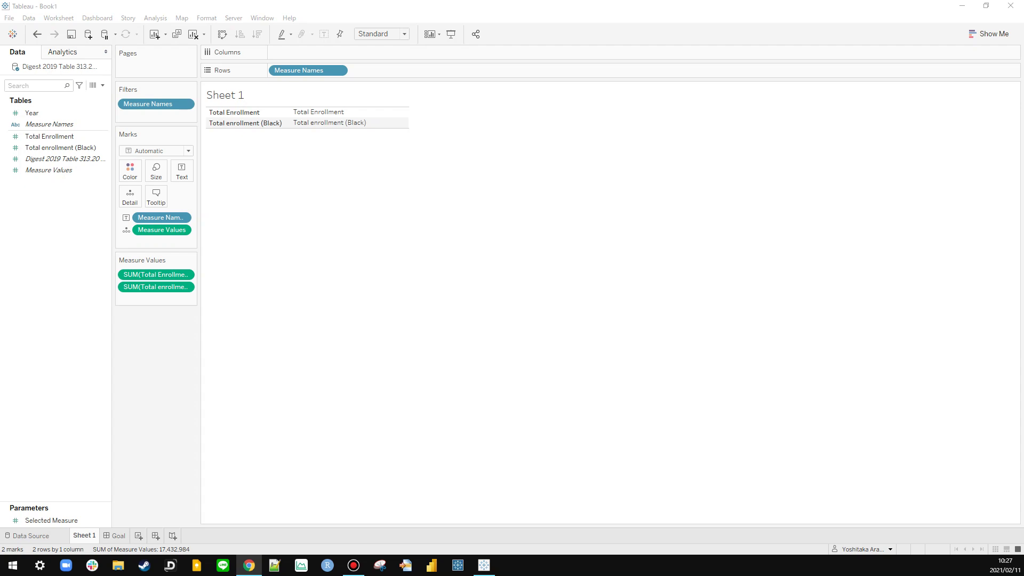
{"action": "right_click", "coordinate": [38, 198]}
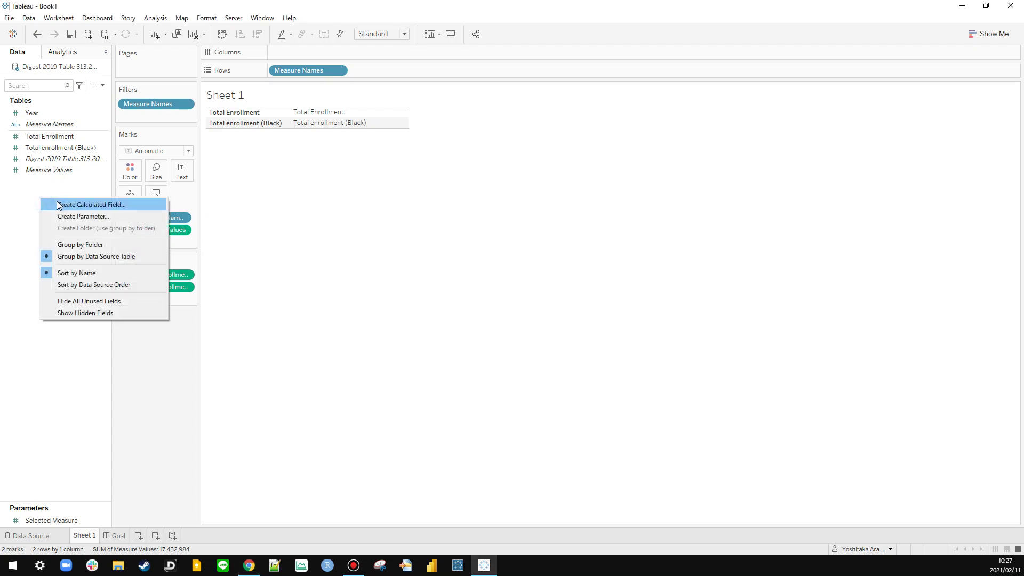
{"action": "left_click", "coordinate": [57, 205]}
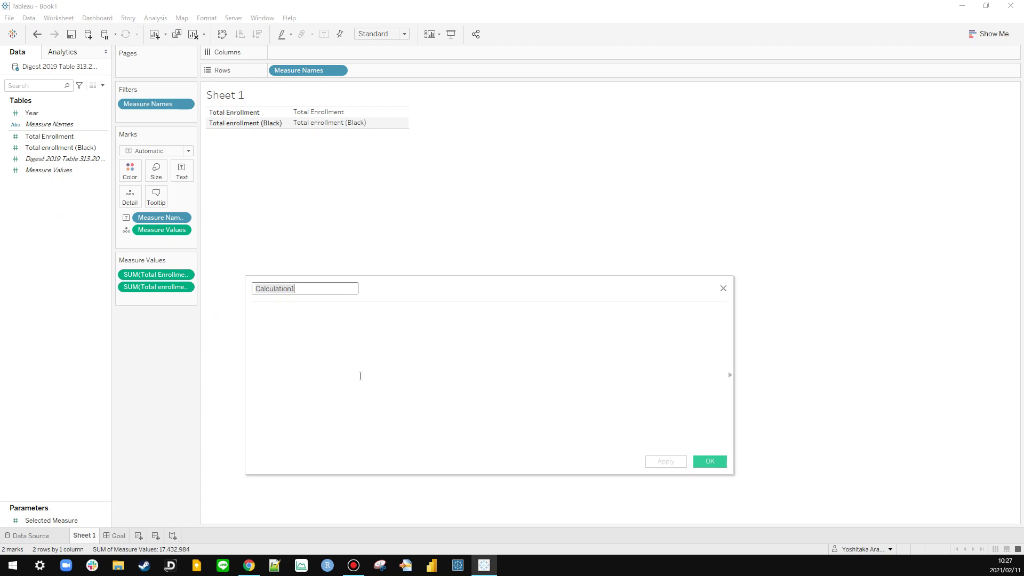
{"action": "type", "text": "% Black Students"}
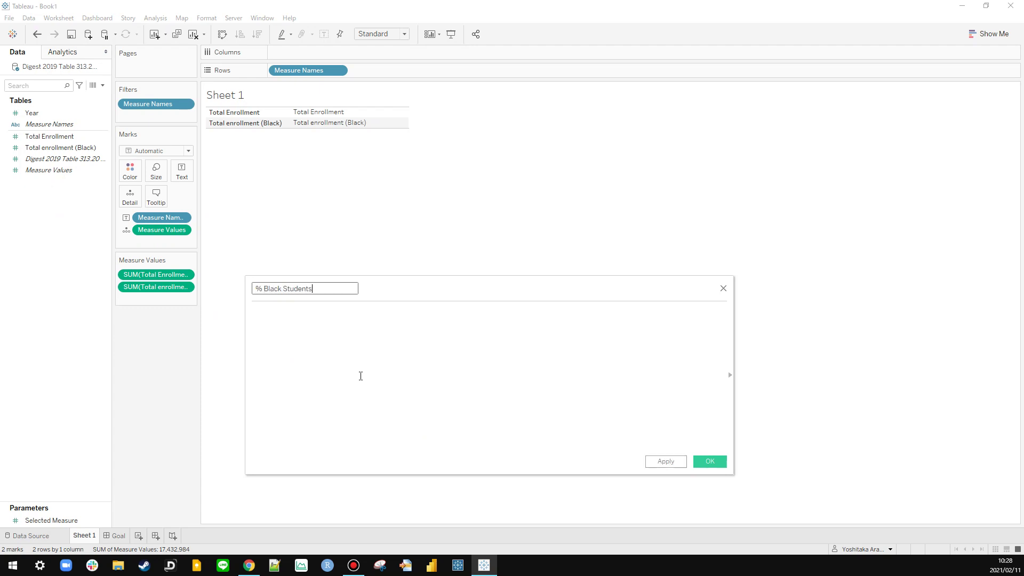
Step: Define % Black Students as the sum of Total enrollment (Black) divided by the sum of Total Enrollment and save it
{"action": "left_click", "coordinate": [360, 376]}
{"action": "type", "text": "SUM("}
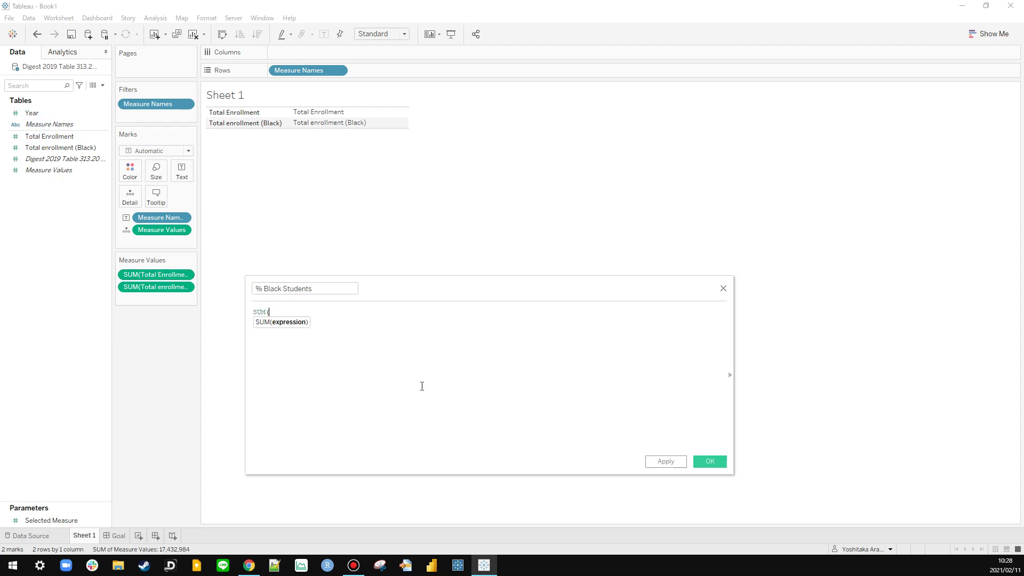
{"action": "key", "text": "BackSpace"}
{"action": "key", "text": "BackSpace"}
{"action": "key", "text": "BackSpace"}
{"action": "key", "text": "BackSpace"}
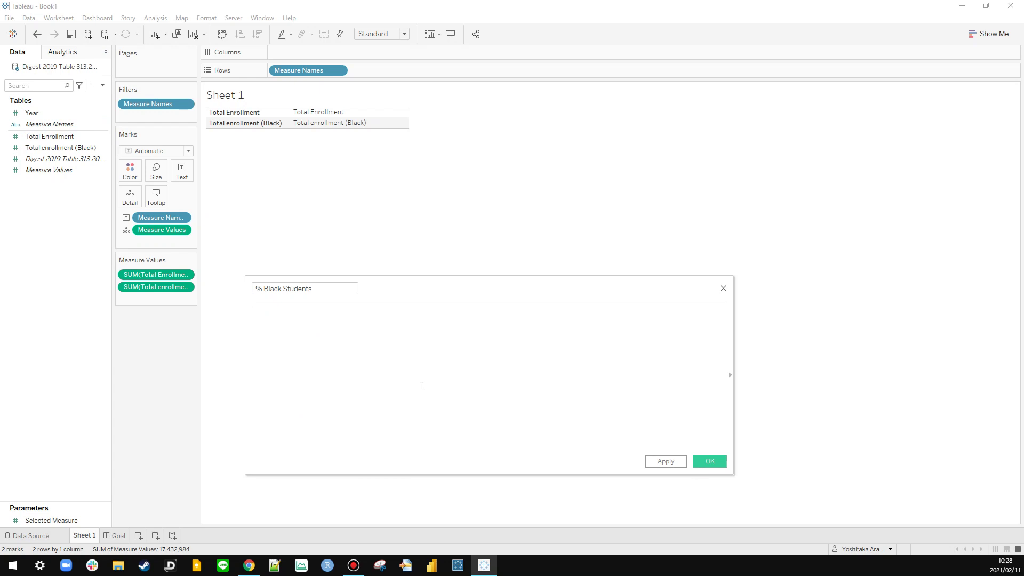
{"action": "left_click_drag", "start_coordinate": [159, 287], "coordinate": [425, 380]}
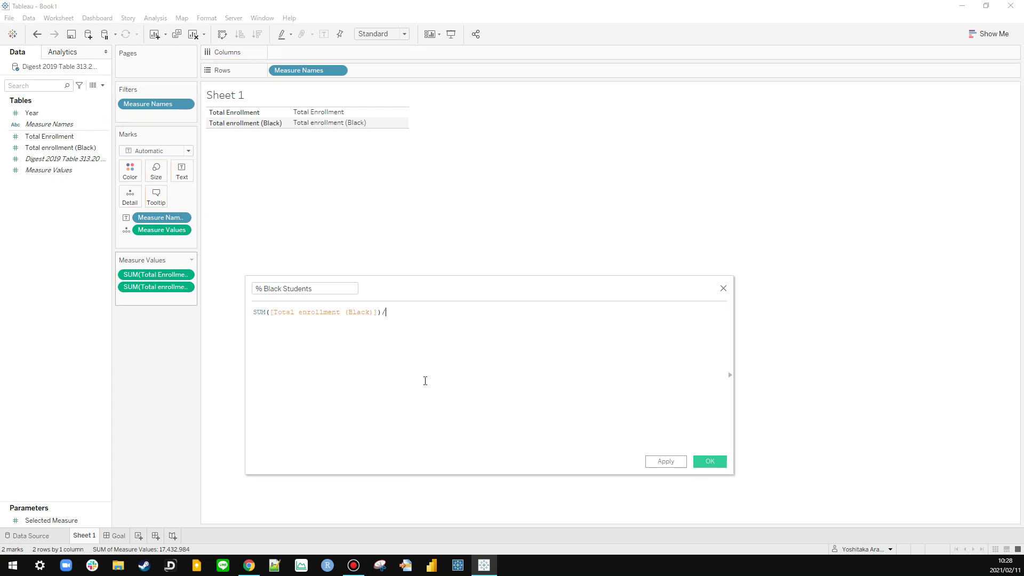
{"action": "type", "text": "/"}
{"action": "left_click_drag", "start_coordinate": [156, 275], "coordinate": [470, 339]}
{"action": "left_click", "coordinate": [673, 460]}
{"action": "left_click", "coordinate": [710, 460]}
Step: Create a calculated field named % of Non-Black Students that subtracts % Black Students from 1
{"action": "right_click", "coordinate": [50, 206]}
{"action": "left_click", "coordinate": [141, 241]}
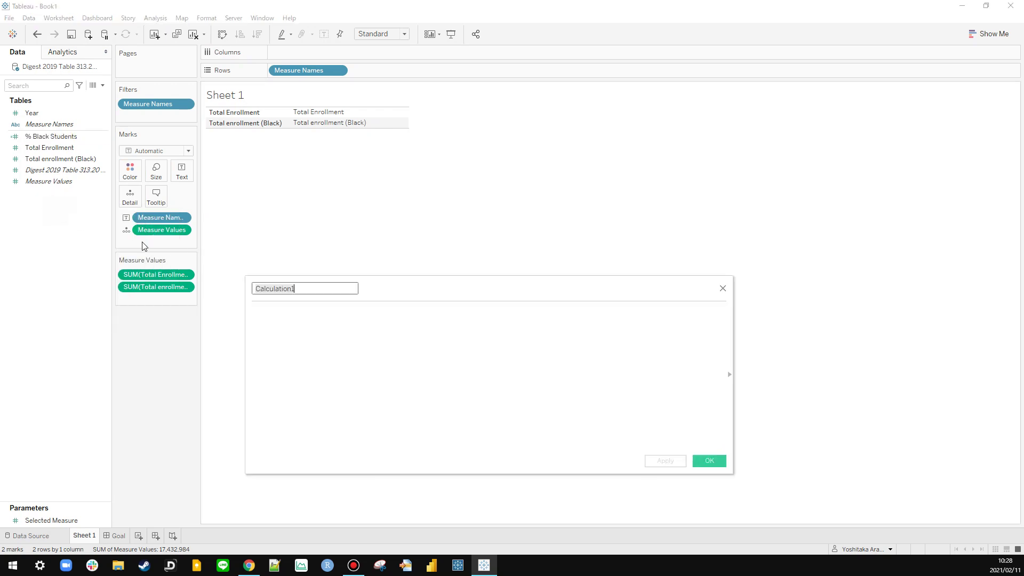
{"action": "type", "text": "%b"}
{"action": "key", "text": "BackSpace"}
{"action": "key", "text": "BackSpace"}
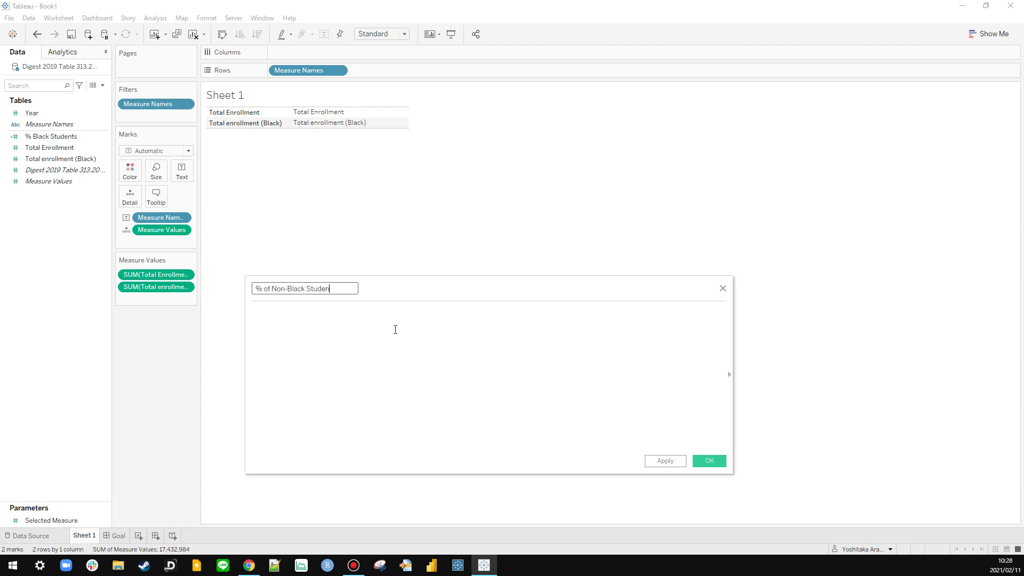
{"action": "left_click", "coordinate": [384, 326]}
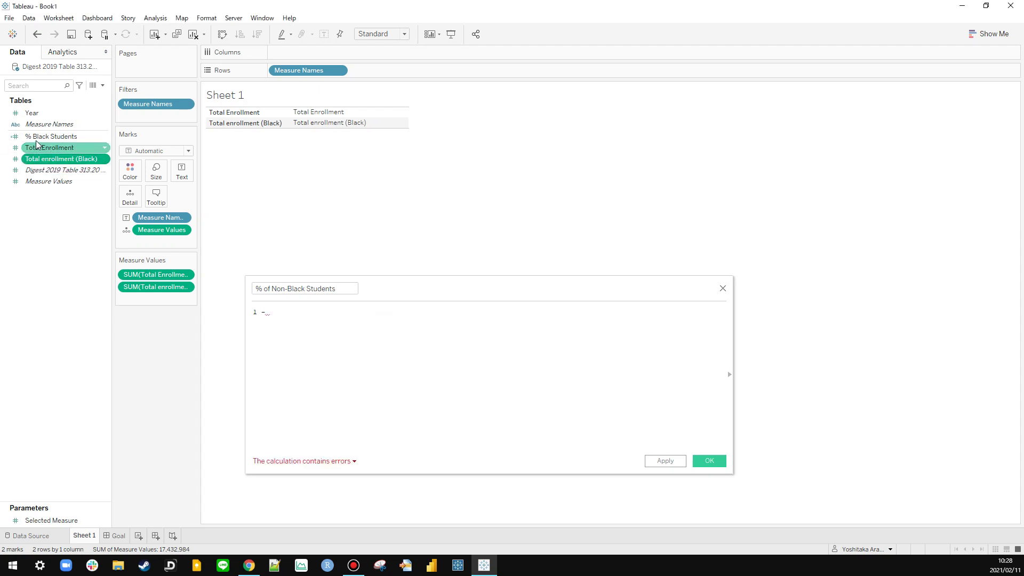
{"action": "left_click_drag", "start_coordinate": [50, 137], "coordinate": [443, 338]}
{"action": "left_click", "coordinate": [710, 461]}
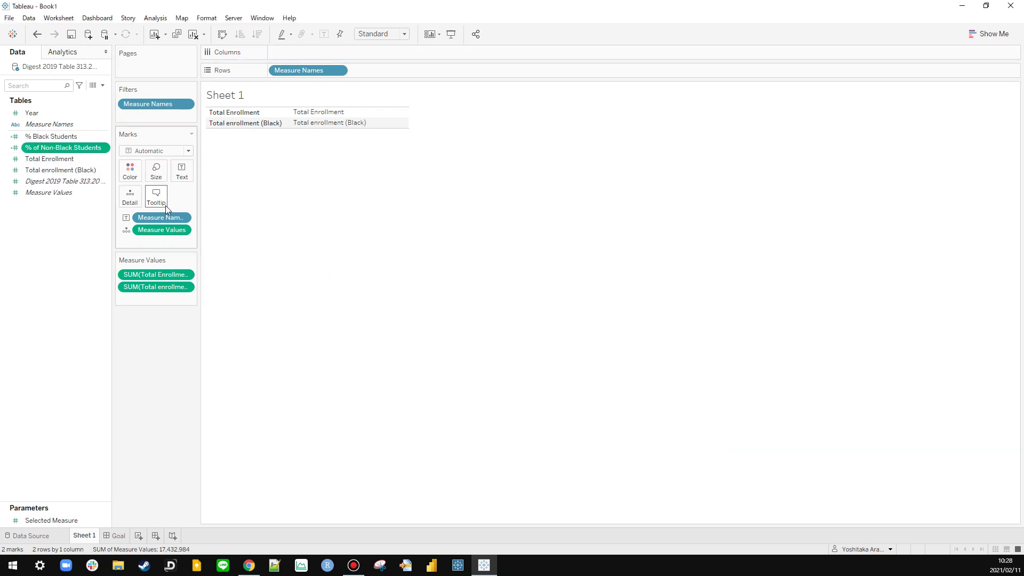
Step: Replace Total enrollment (Black) in Measure Values with % Black Students and % of Non-Black Students, placed below Total Enrollment
{"action": "left_click_drag", "start_coordinate": [50, 137], "coordinate": [58, 302]}
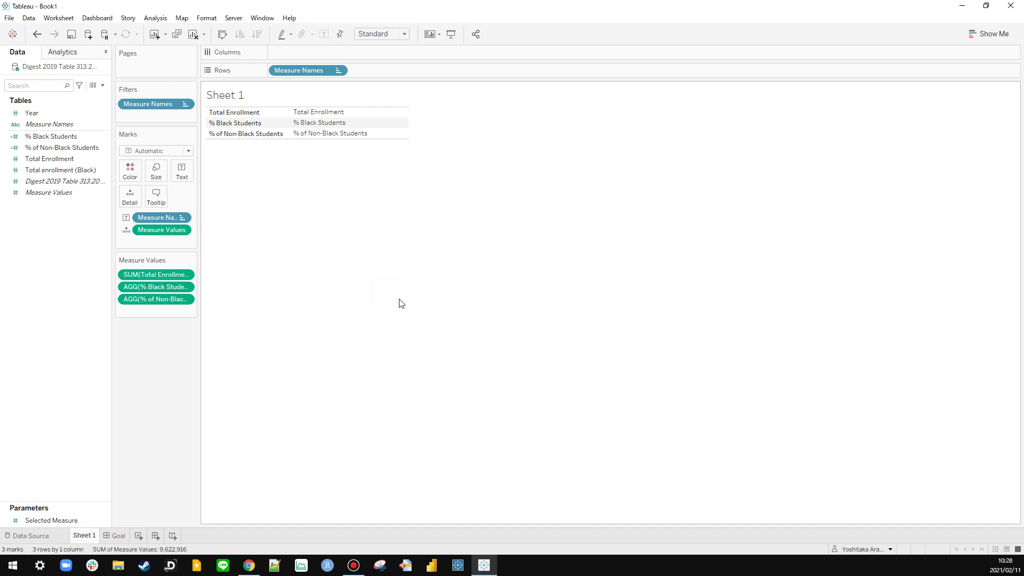
Step: Set the default number format of % Black Students and % of Non-Black Students to Percentage with 1 decimal place
{"action": "left_click", "coordinate": [81, 151]}
{"action": "left_click", "coordinate": [78, 136], "text": "ctrl"}
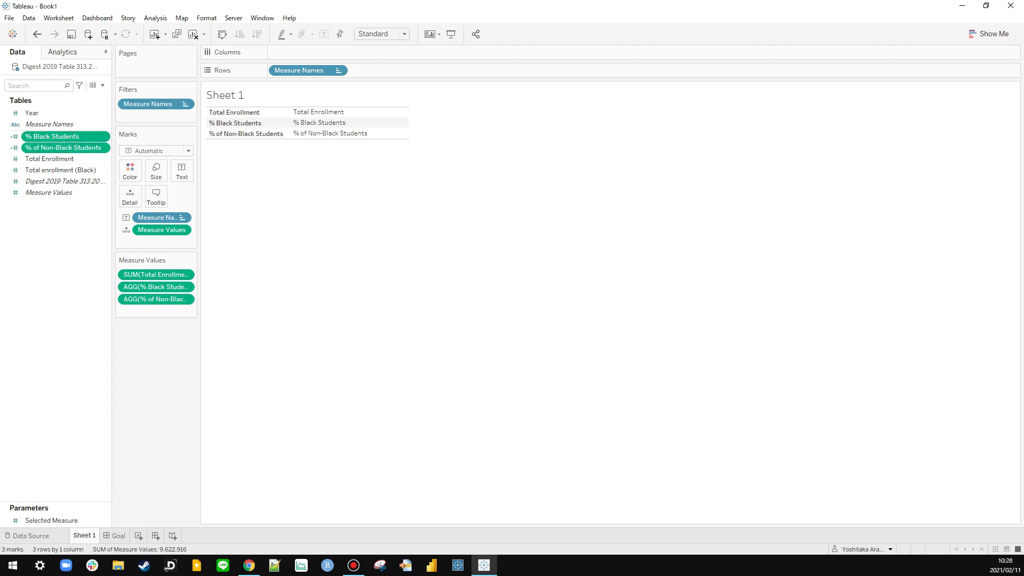
{"action": "key", "text": "alt+Tab"}
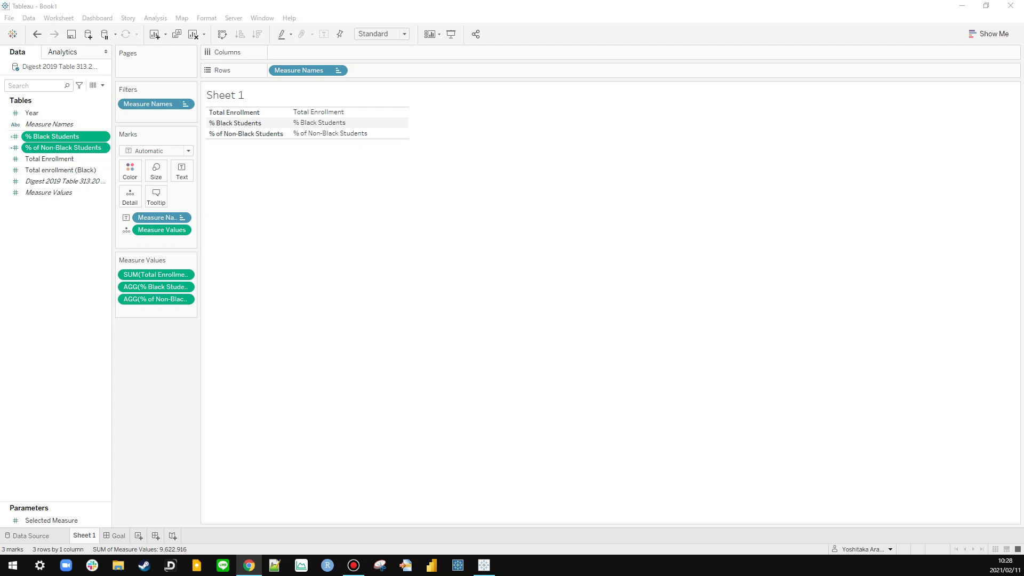
{"action": "right_click", "coordinate": [69, 149]}
{"action": "mouse_move", "coordinate": [133, 273]}
{"action": "left_click", "coordinate": [188, 274]}
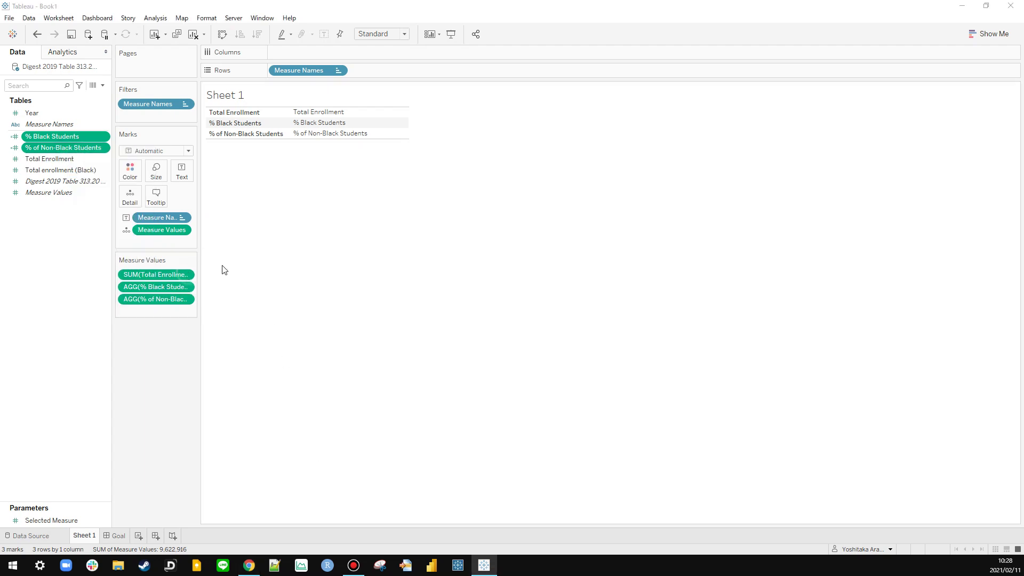
{"action": "left_click", "coordinate": [528, 232]}
{"action": "left_click", "coordinate": [536, 235]}
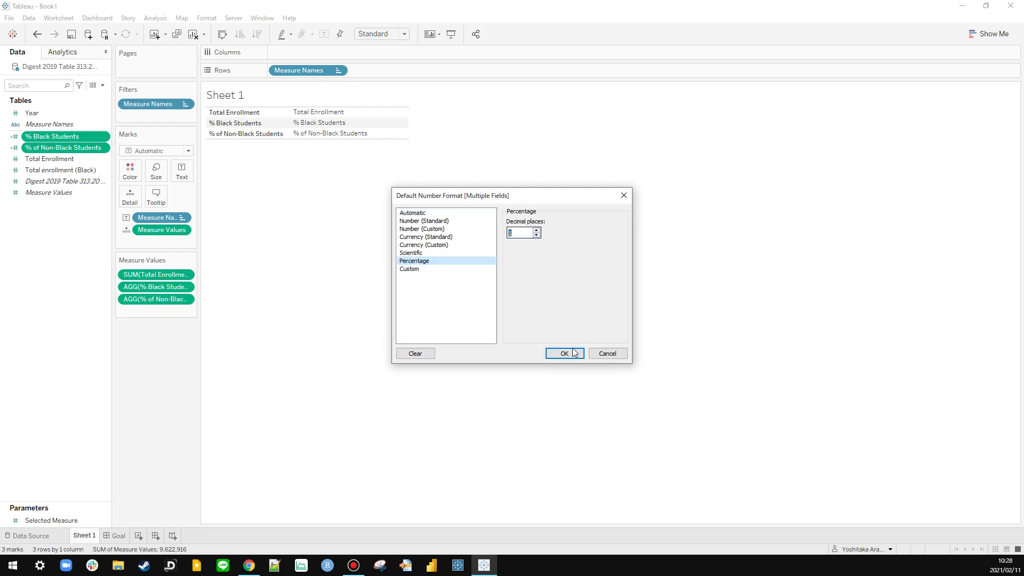
{"action": "left_click", "coordinate": [564, 354]}
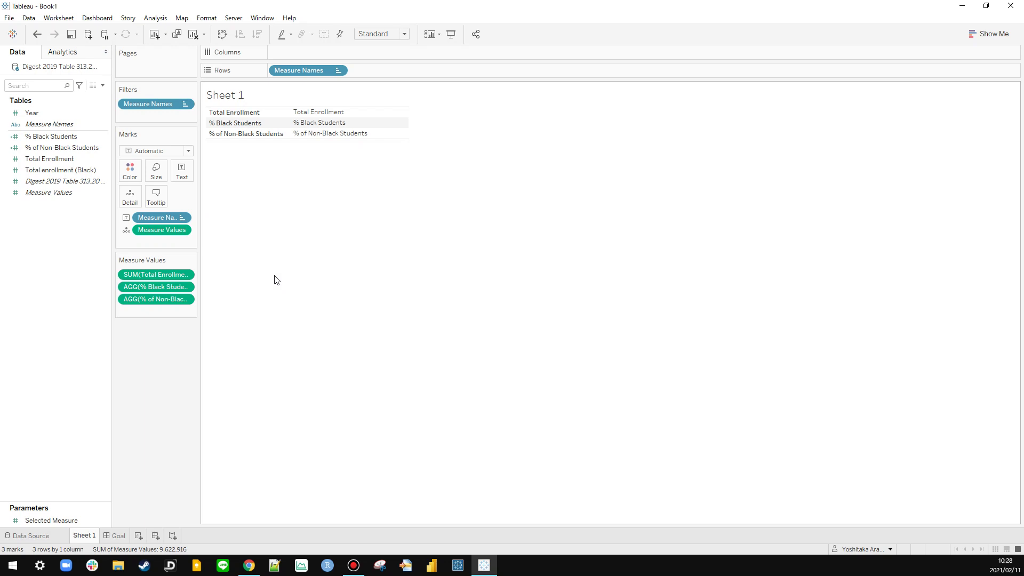
Step: Add an ad hoc MIN(1) calculation to Columns to turn the measure names into bars
{"action": "double_click", "coordinate": [317, 51]}
{"action": "type", "text": "MIN"}
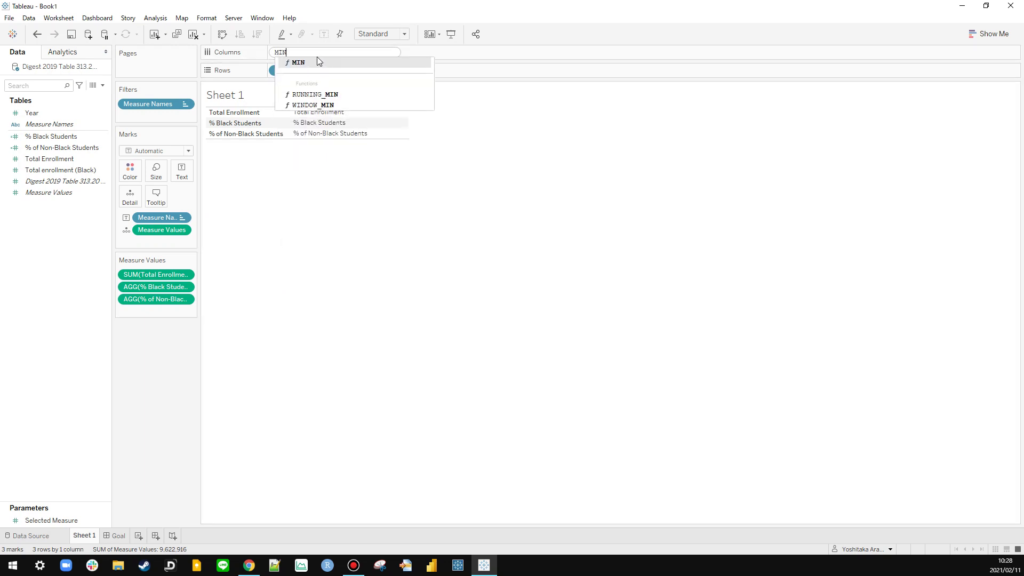
{"action": "type", "text": "(1)"}
{"action": "key", "text": "Return"}
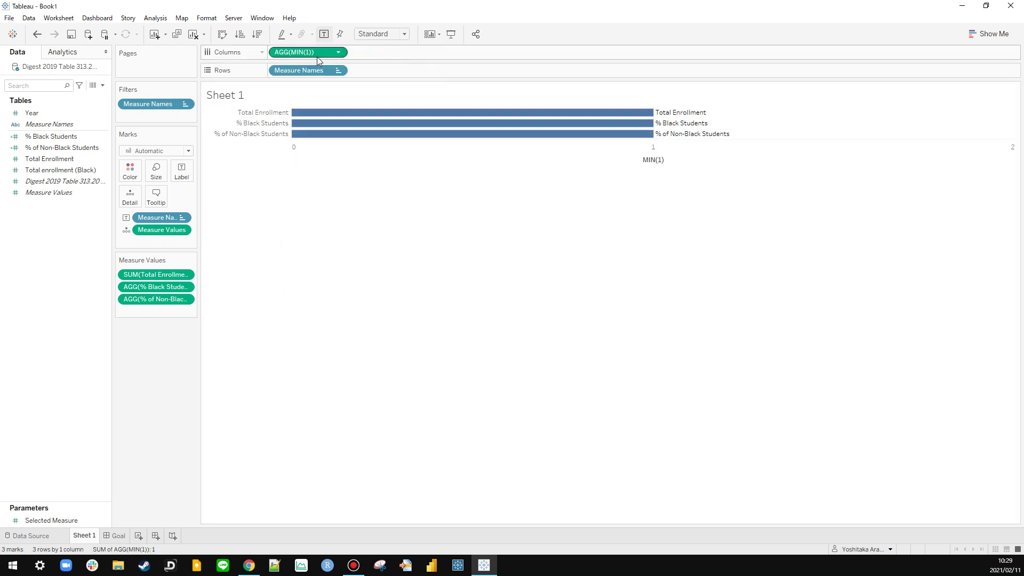
Step: Set the bars to the maximum mark size and make the rows taller
{"action": "key", "text": "alt+Tab"}
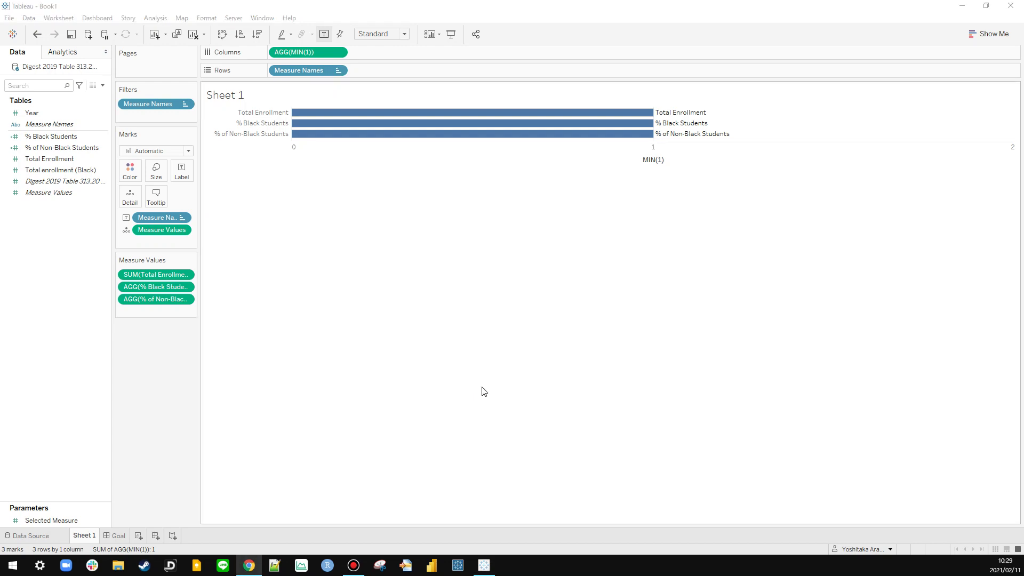
{"action": "left_click", "coordinate": [155, 171]}
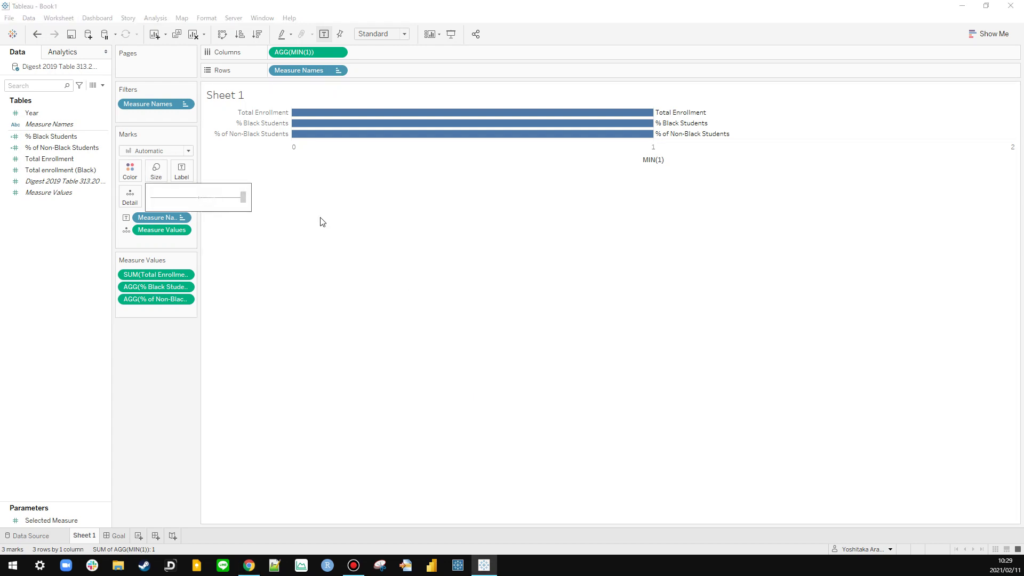
{"action": "left_click", "coordinate": [339, 222]}
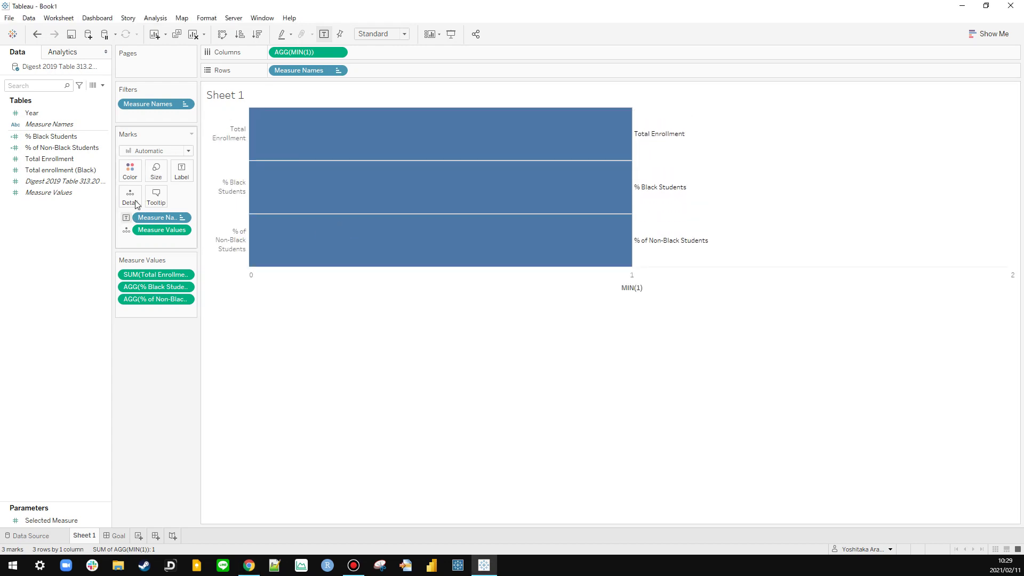
Step: Center the measure name labels horizontally inside the bars
{"action": "left_click", "coordinate": [182, 171]}
{"action": "left_click", "coordinate": [247, 254]}
{"action": "left_click", "coordinate": [241, 296]}
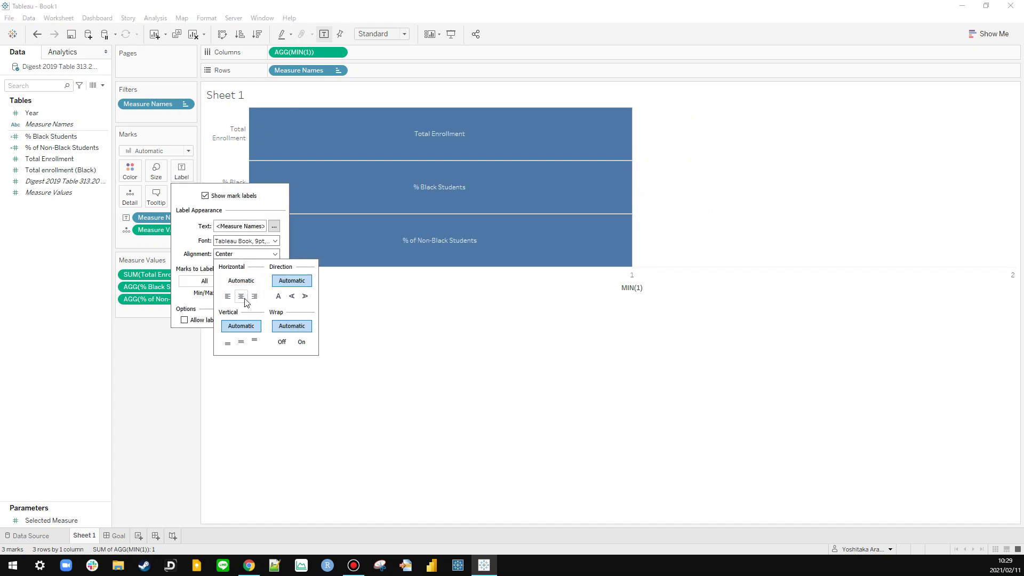
{"action": "left_click", "coordinate": [467, 323]}
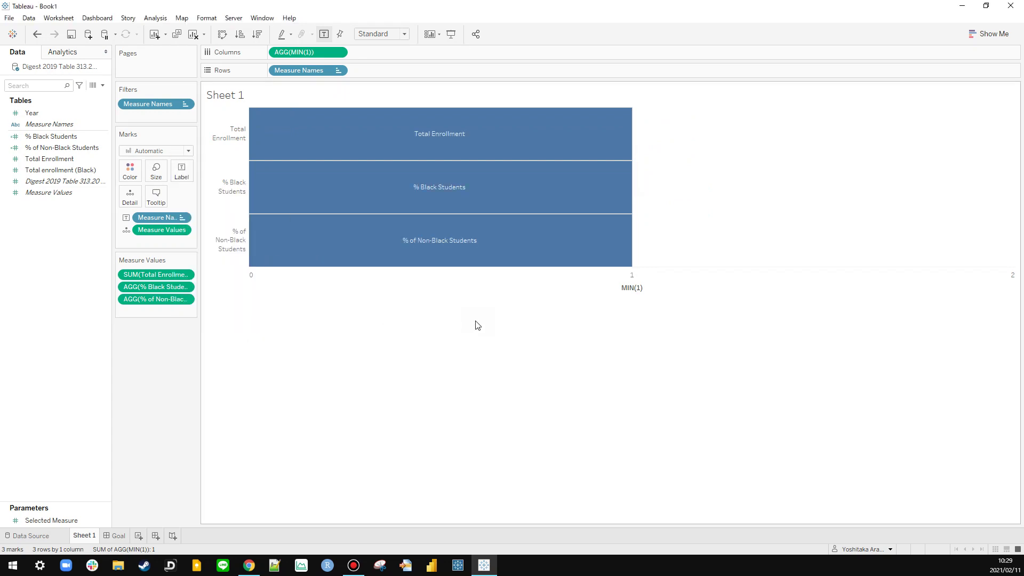
Step: Narrow the bar chart and format its mark labels in bold Tableau Medium at 12 pt
{"action": "left_click", "coordinate": [181, 171]}
{"action": "left_click", "coordinate": [273, 241]}
{"action": "left_click", "coordinate": [240, 271]}
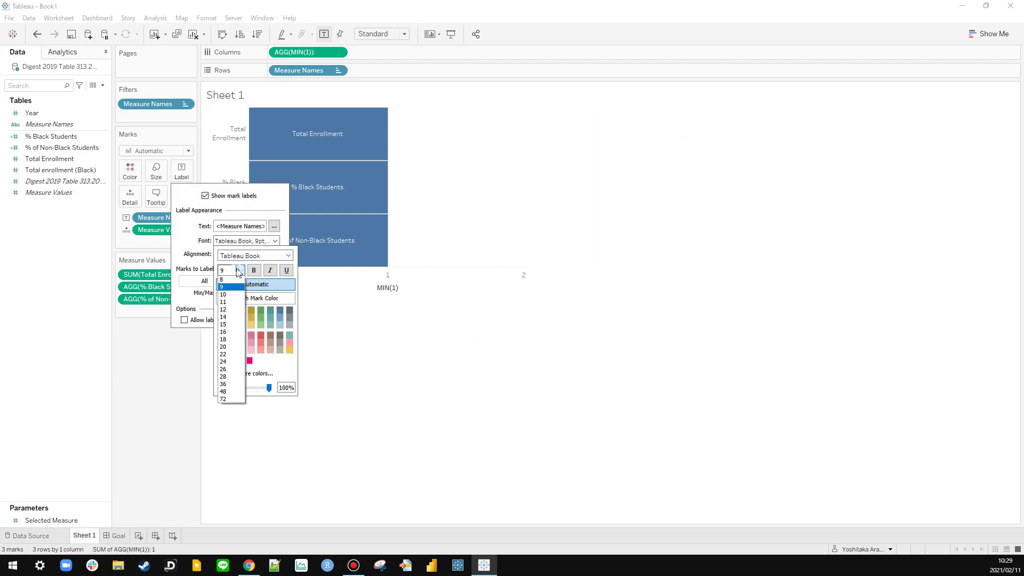
{"action": "left_click", "coordinate": [231, 310]}
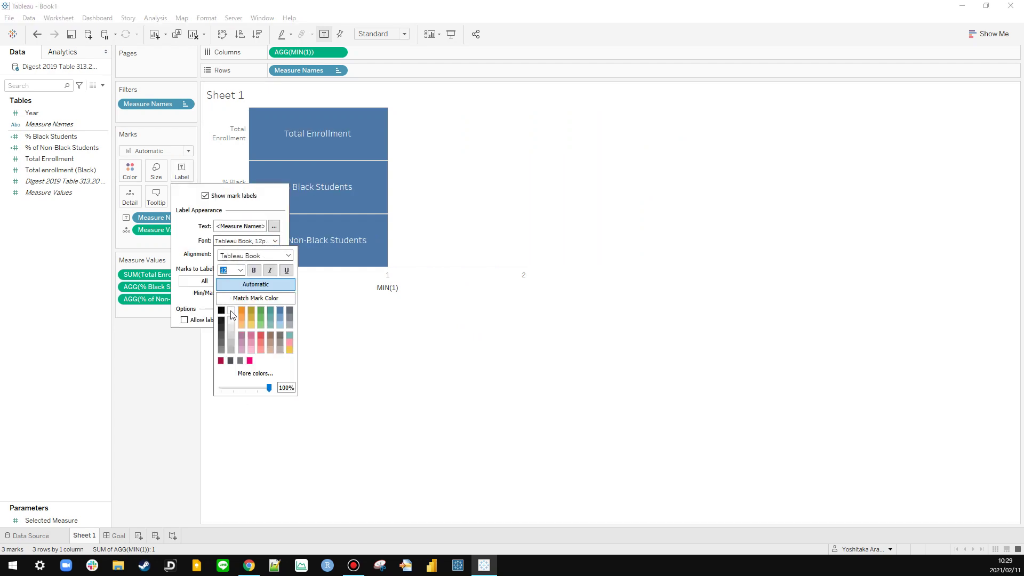
{"action": "left_click", "coordinate": [254, 270]}
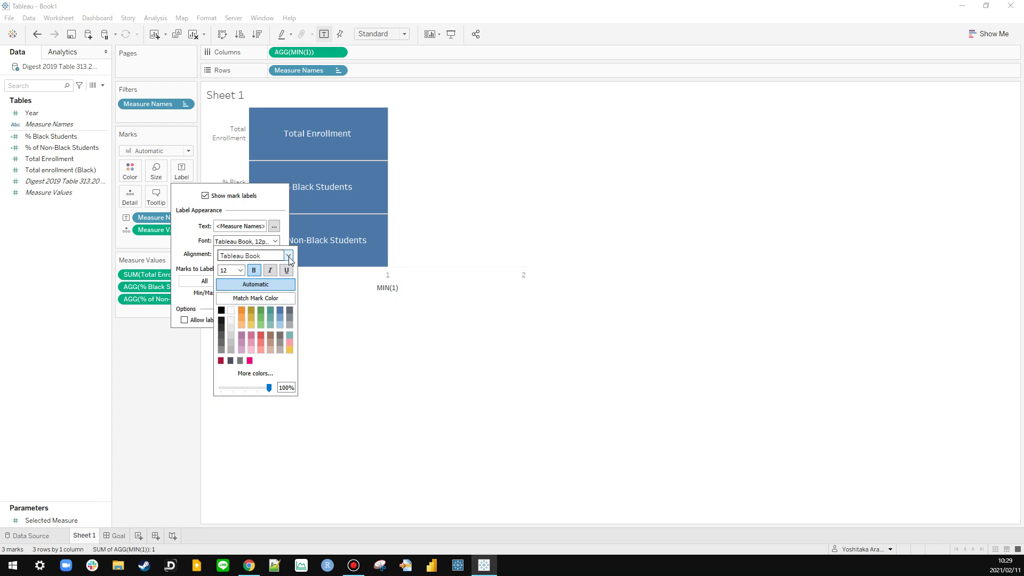
{"action": "left_click", "coordinate": [289, 256]}
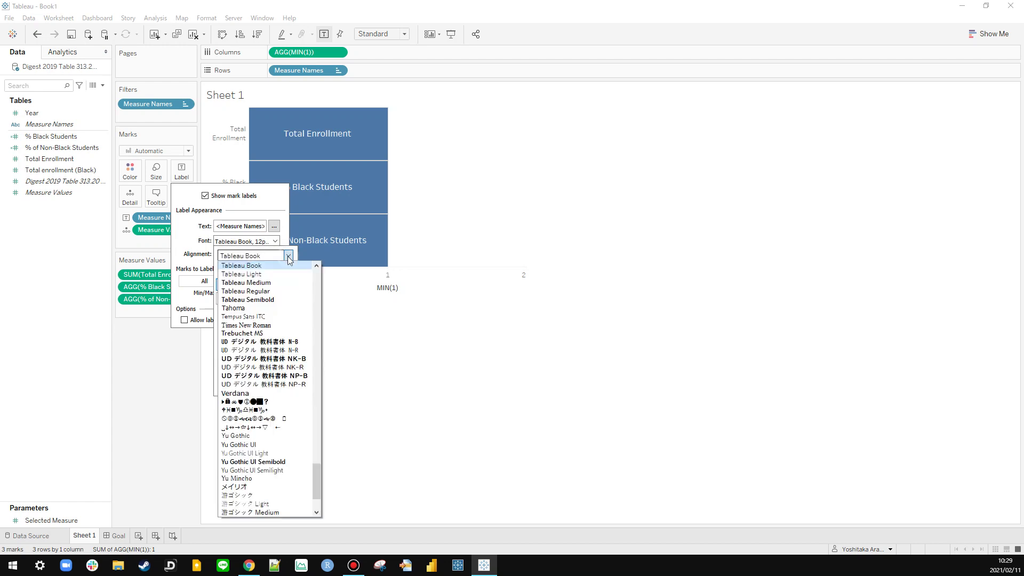
{"action": "left_click", "coordinate": [267, 283]}
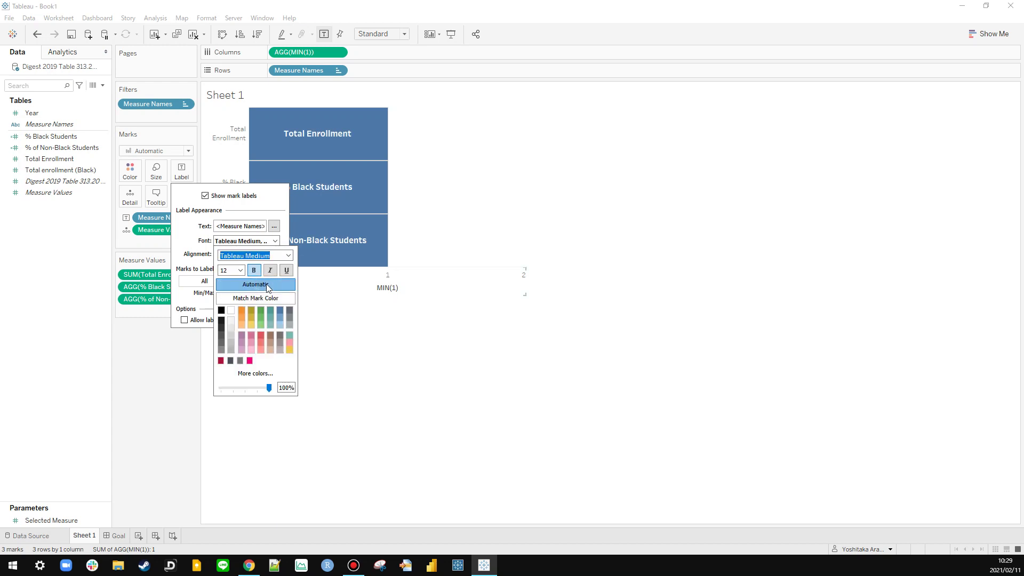
{"action": "left_click", "coordinate": [447, 371]}
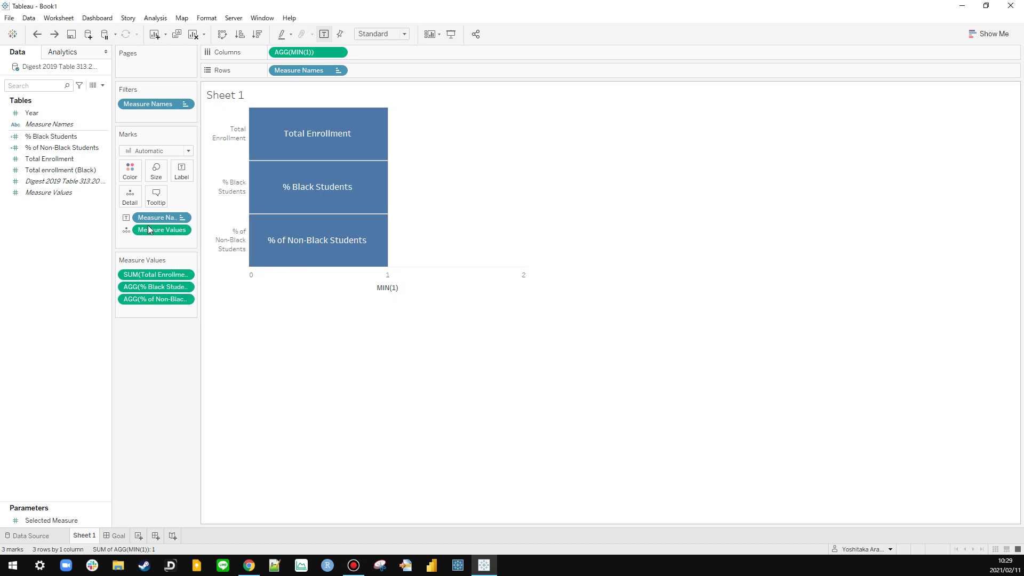
Step: Change the color of the measure selector bars to teal
{"action": "left_click", "coordinate": [130, 171]}
{"action": "left_click", "coordinate": [186, 205]}
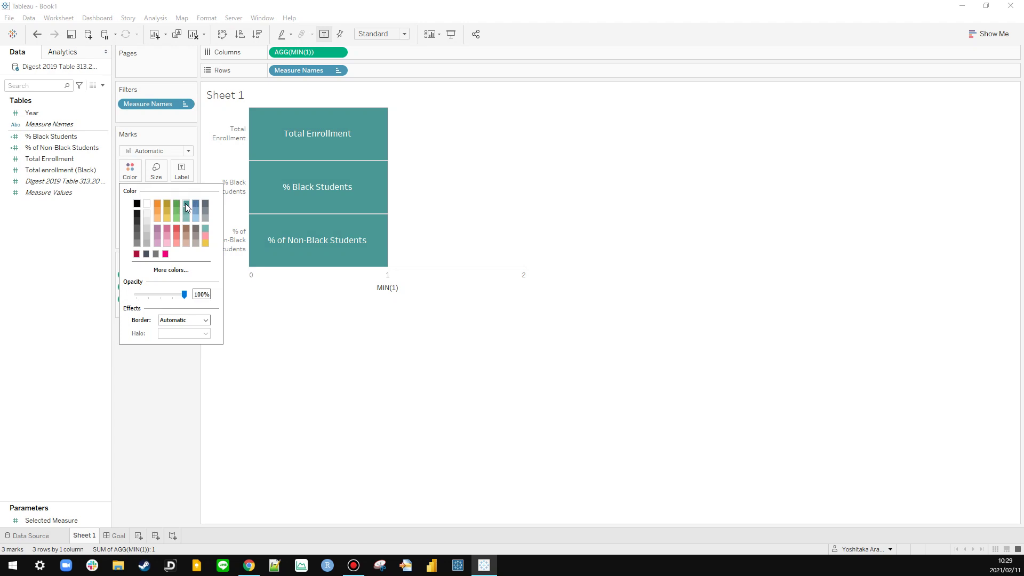
Step: Recolor the measure selector bars with a dark teal (#027a8d) sampled from the screen
{"action": "left_click", "coordinate": [185, 270]}
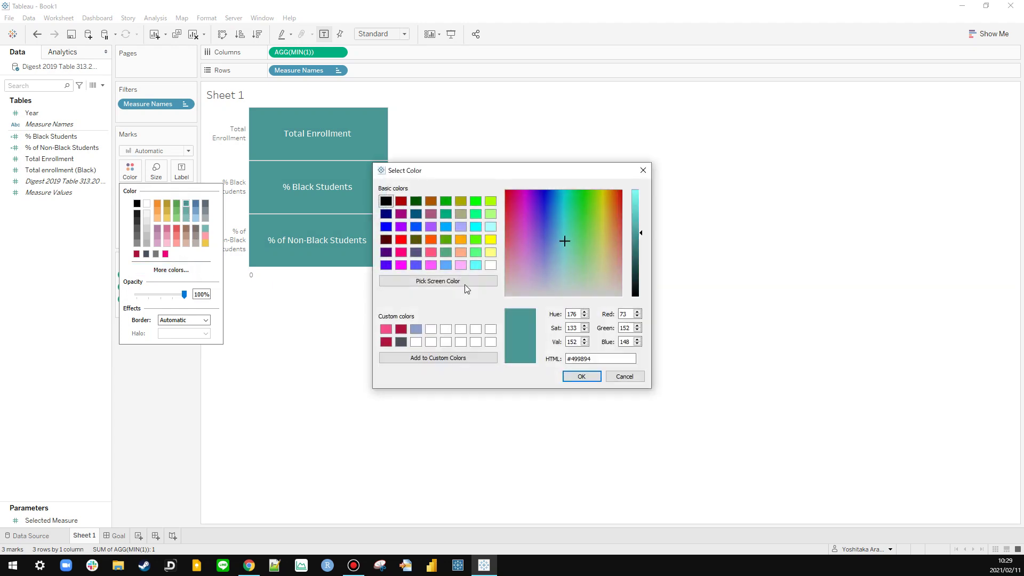
{"action": "left_click", "coordinate": [465, 283]}
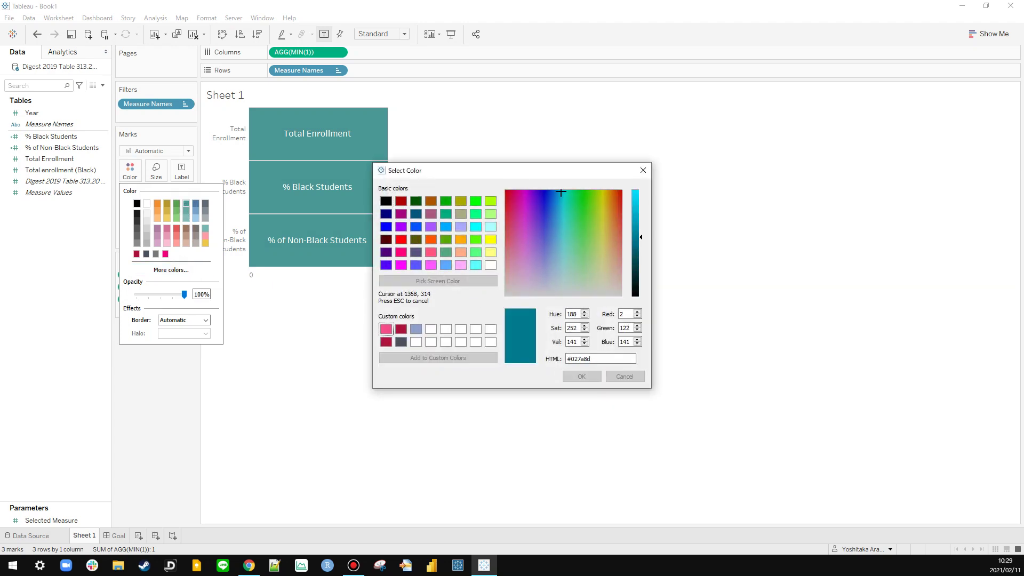
{"action": "left_click", "coordinate": [608, 299]}
{"action": "left_click", "coordinate": [582, 376]}
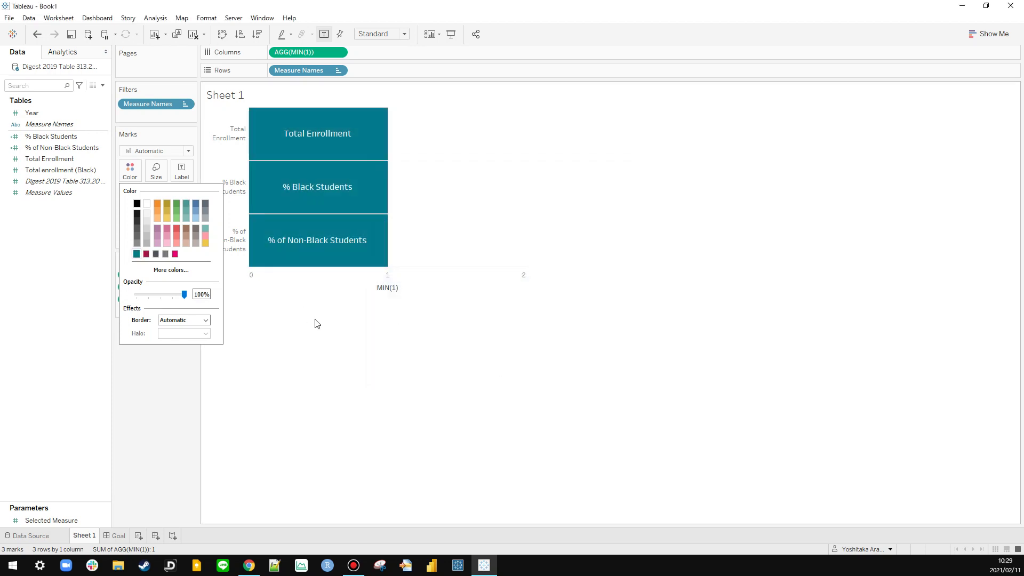
{"action": "left_click", "coordinate": [317, 324]}
Step: Set the MIN(1) axis to a fixed range from 0 to 1
{"action": "right_click", "coordinate": [326, 287]}
{"action": "left_click", "coordinate": [335, 290]}
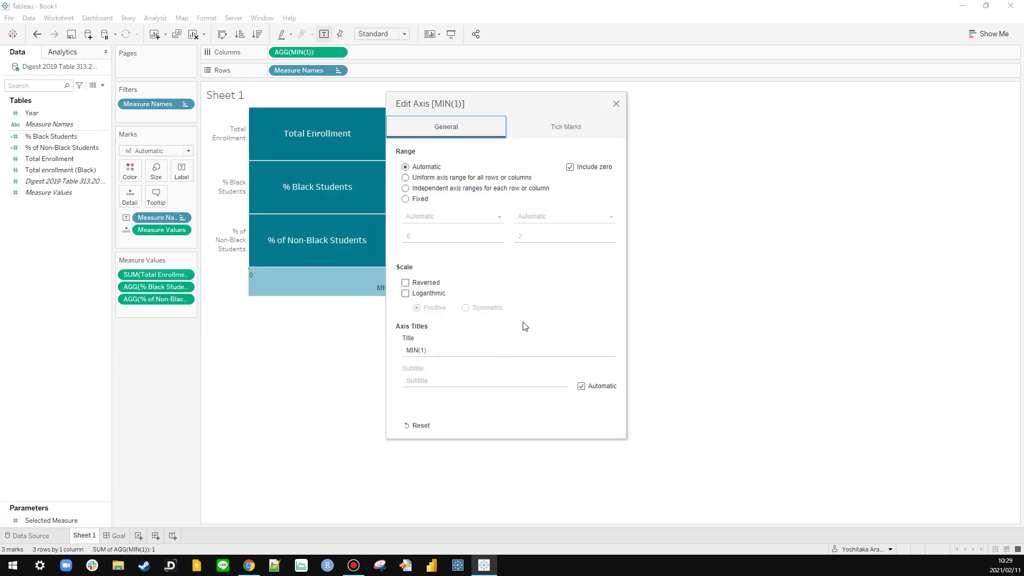
{"action": "left_click", "coordinate": [442, 201]}
{"action": "double_click", "coordinate": [555, 238]}
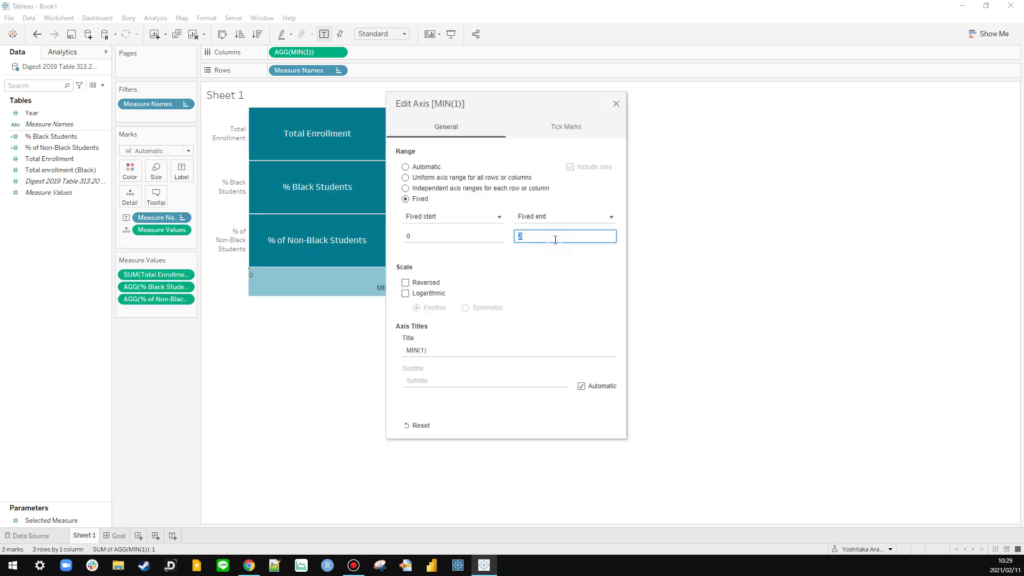
{"action": "type", "text": "1"}
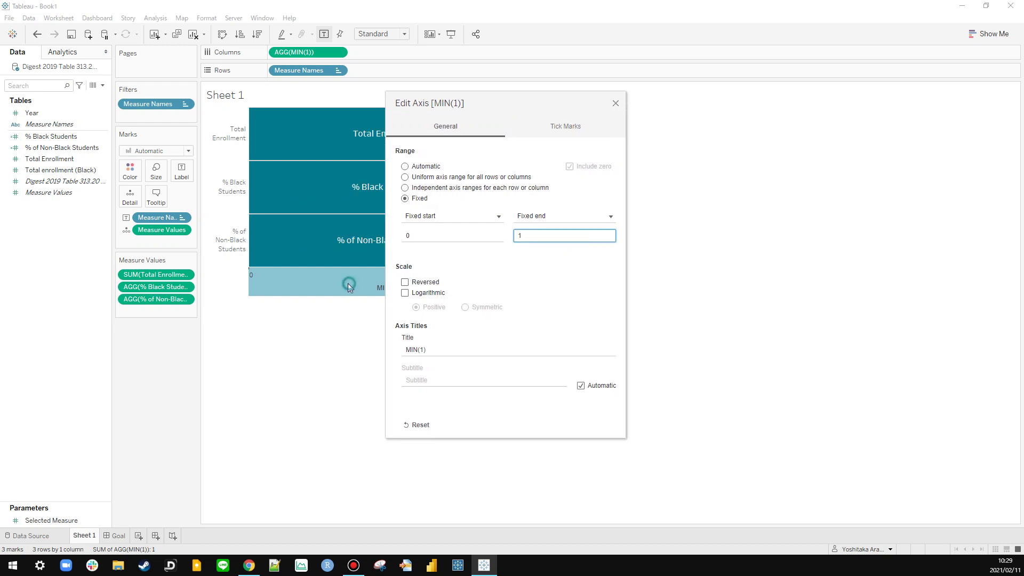
{"action": "left_click", "coordinate": [616, 104]}
Step: Hide the MIN(1) axis header and the measure name row headers
{"action": "right_click", "coordinate": [426, 292]}
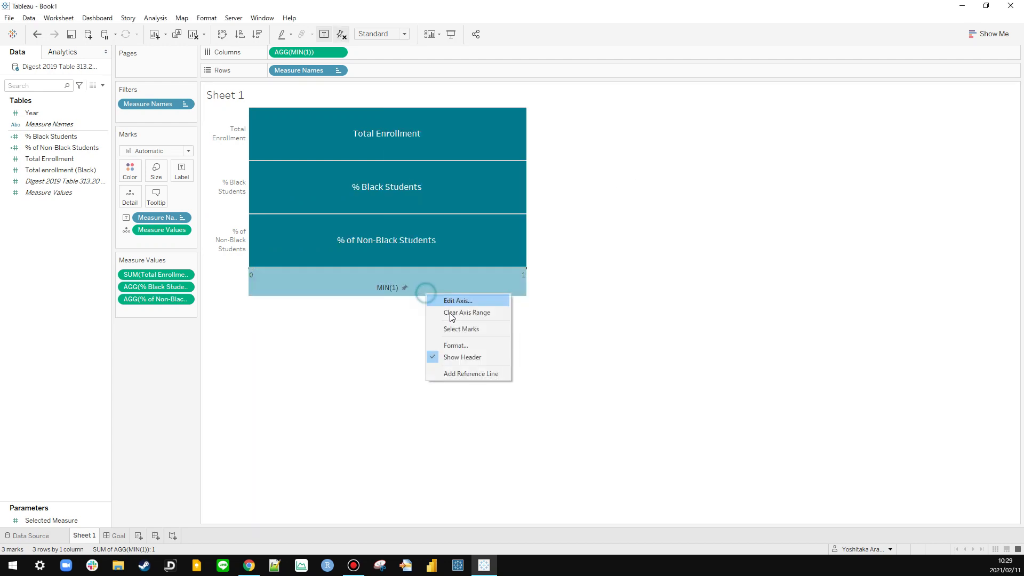
{"action": "left_click", "coordinate": [456, 358]}
{"action": "right_click", "coordinate": [224, 239]}
{"action": "left_click", "coordinate": [244, 301]}
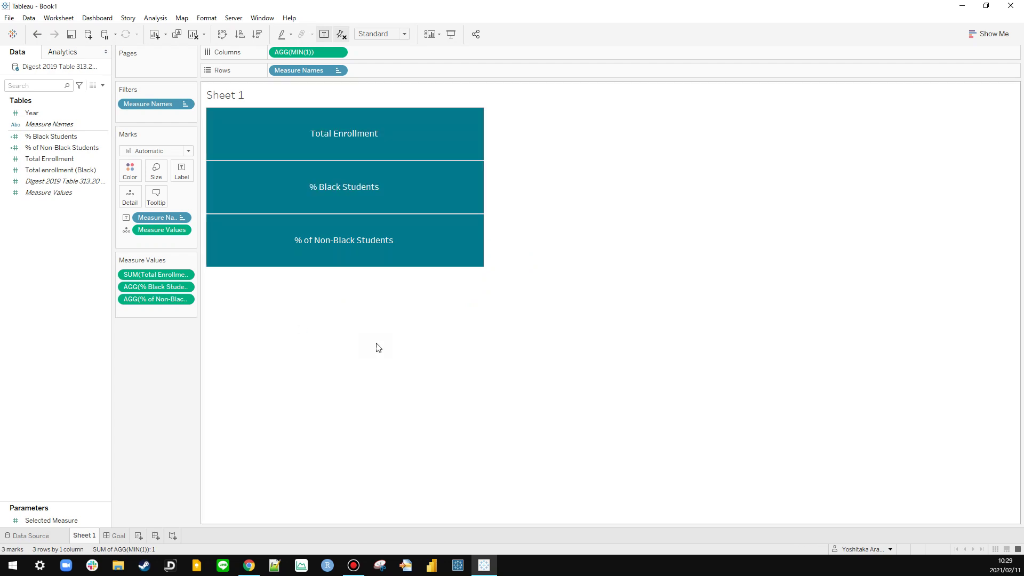
Step: Change the sheet title to "Select Measure", centered at 10 pt
{"action": "double_click", "coordinate": [237, 97]}
{"action": "key", "text": "ctrl+a"}
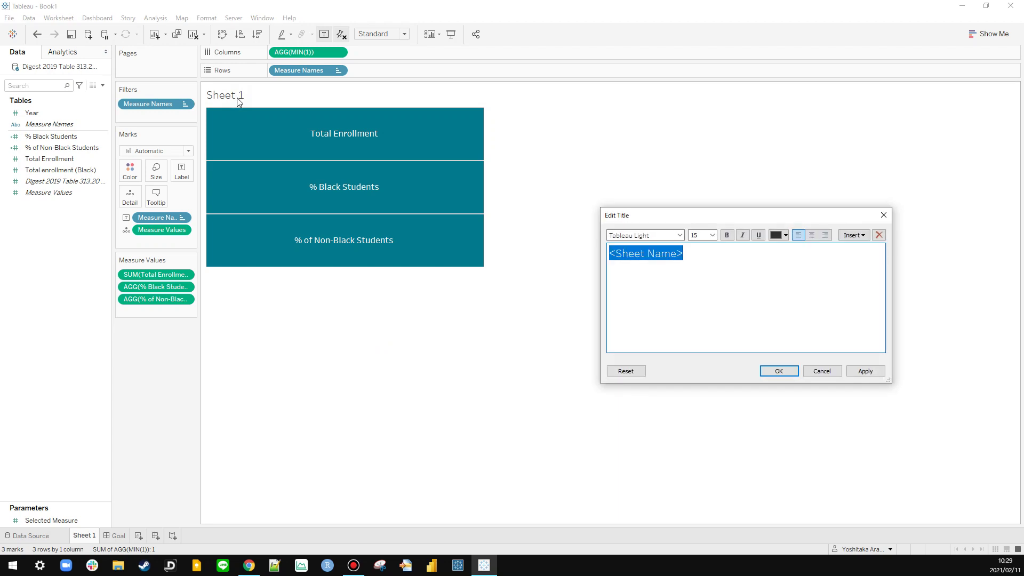
{"action": "type", "text": "Select Meas"}
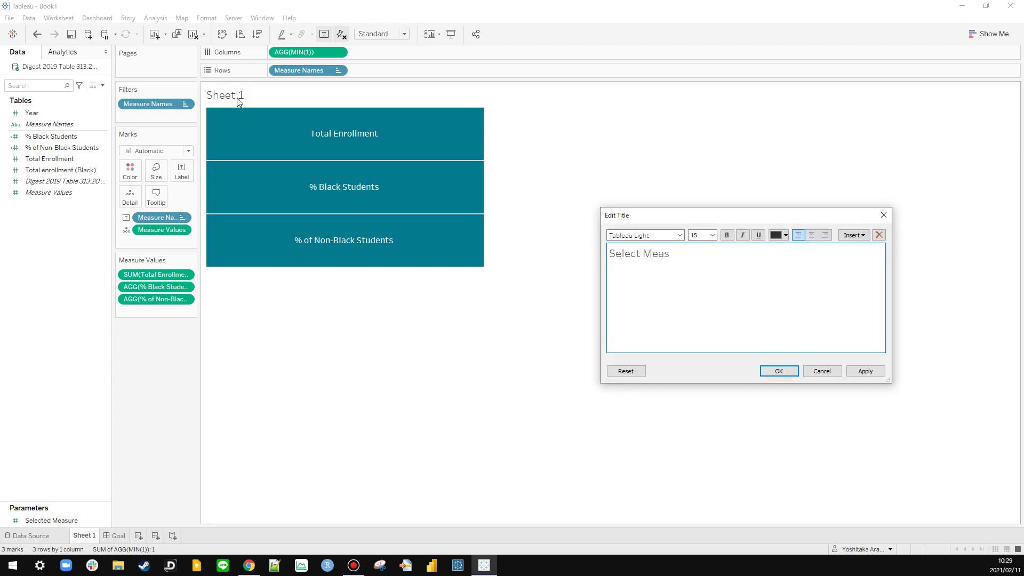
{"action": "type", "text": "ure"}
{"action": "left_click", "coordinate": [812, 235]}
{"action": "key", "text": "ctrl+a"}
{"action": "left_click", "coordinate": [712, 235]}
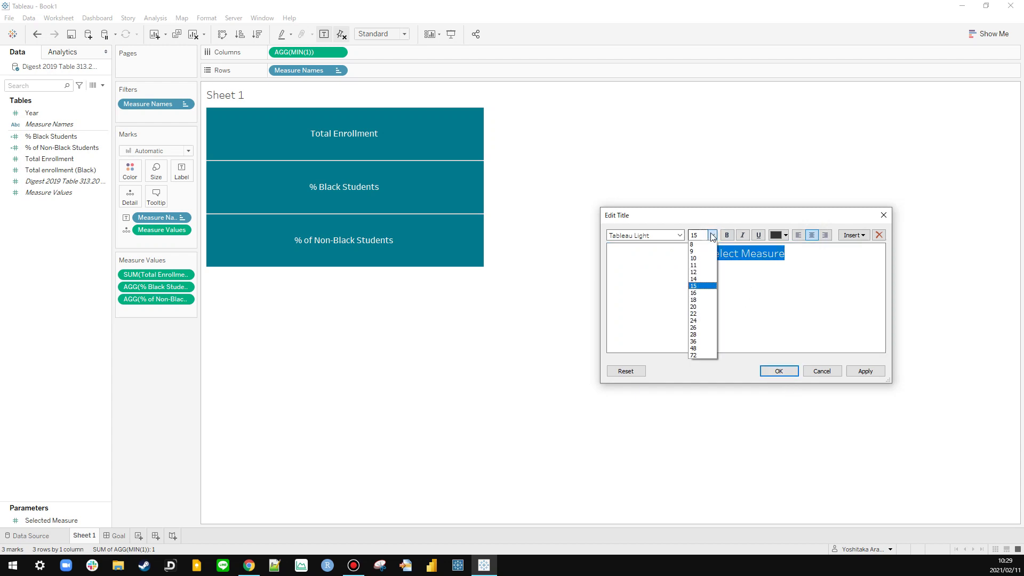
{"action": "left_click", "coordinate": [705, 258]}
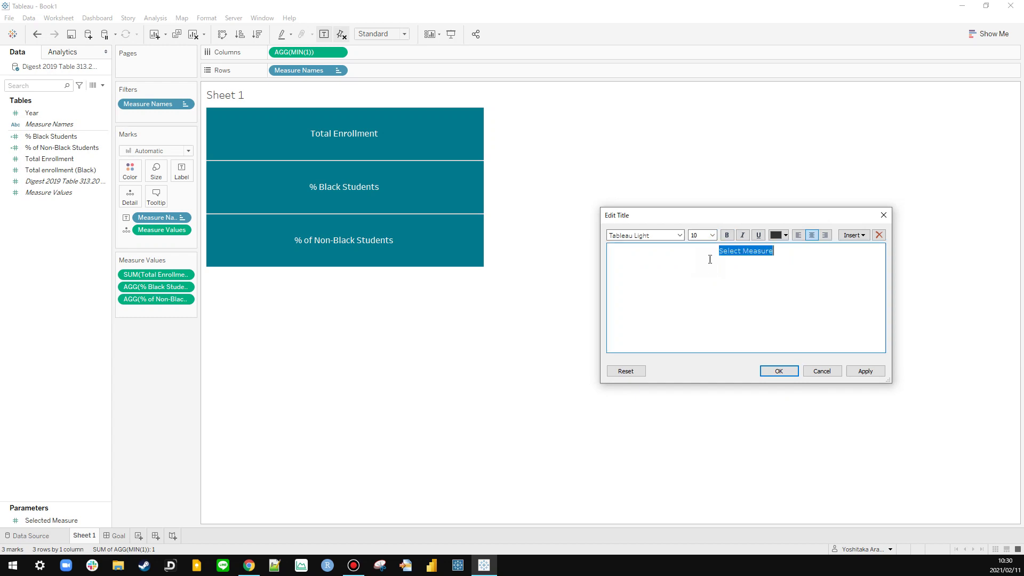
{"action": "left_click", "coordinate": [777, 370]}
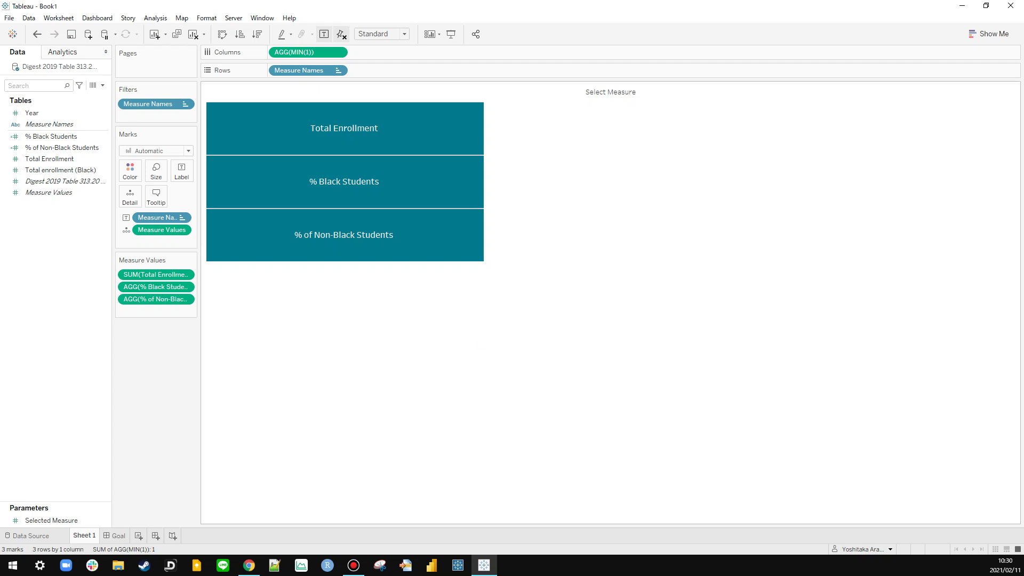
Step: Turn off the tooltips and command buttons for the selector bars
{"action": "left_click", "coordinate": [155, 195]}
{"action": "left_click", "coordinate": [424, 327]}
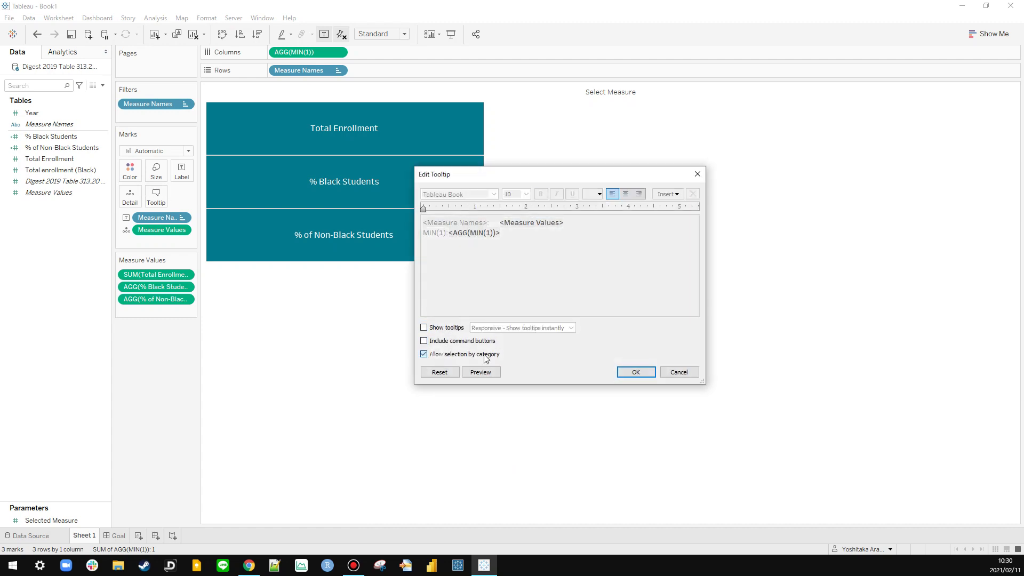
{"action": "left_click", "coordinate": [636, 371]}
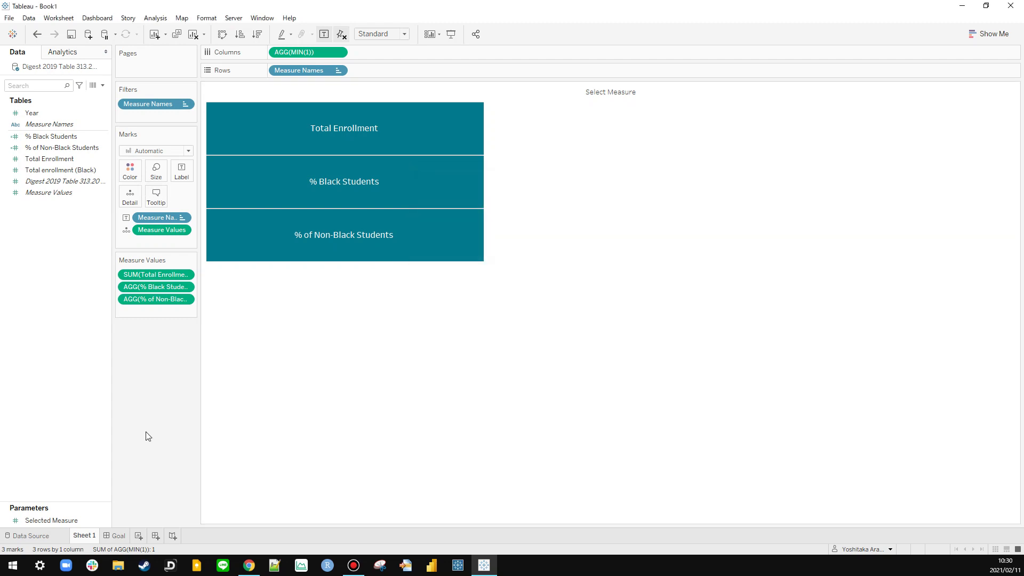
Step: Change the Selected Measure parameter to a string with the current value "Total Enrollment", allowing all values
{"action": "right_click", "coordinate": [30, 522]}
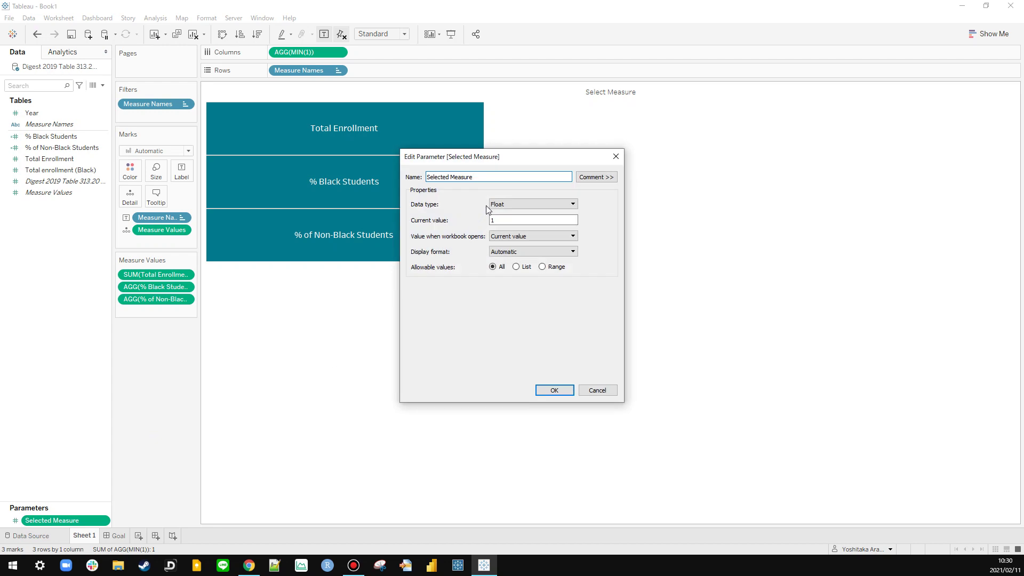
{"action": "left_click", "coordinate": [551, 206]}
{"action": "left_click", "coordinate": [508, 230]}
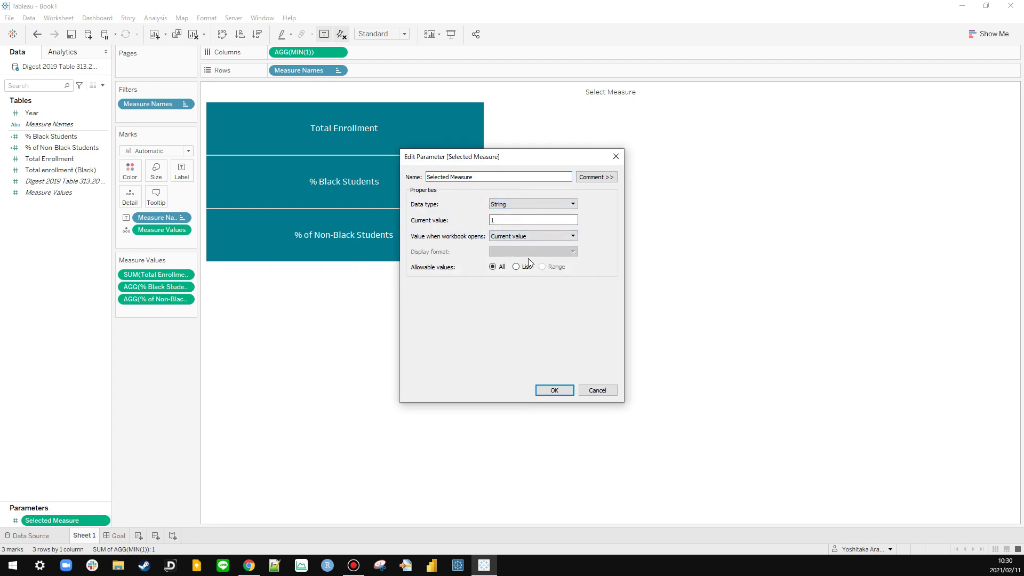
{"action": "double_click", "coordinate": [512, 220]}
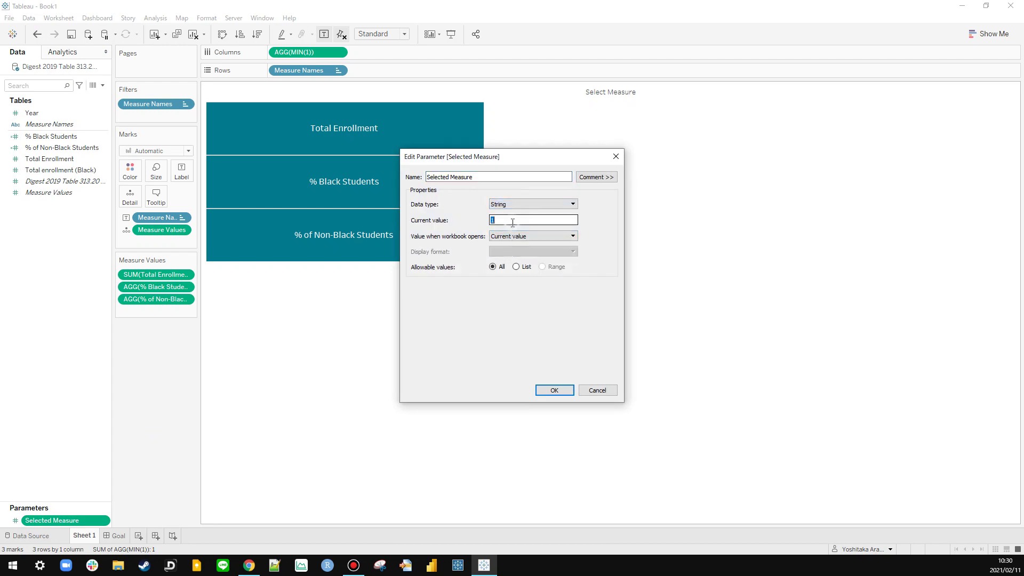
{"action": "left_click", "coordinate": [516, 267]}
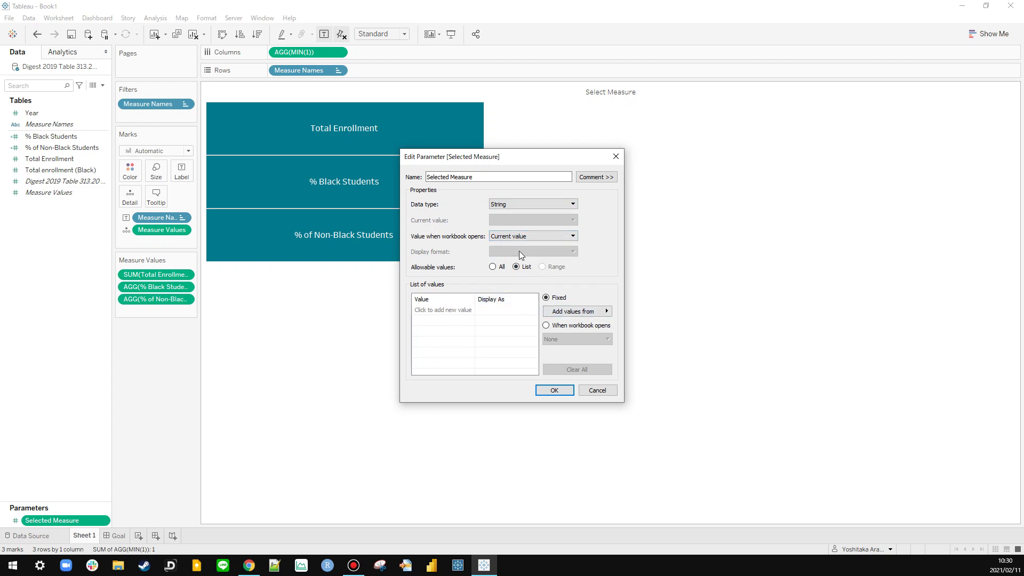
{"action": "left_click", "coordinate": [493, 267]}
{"action": "left_click", "coordinate": [513, 220]}
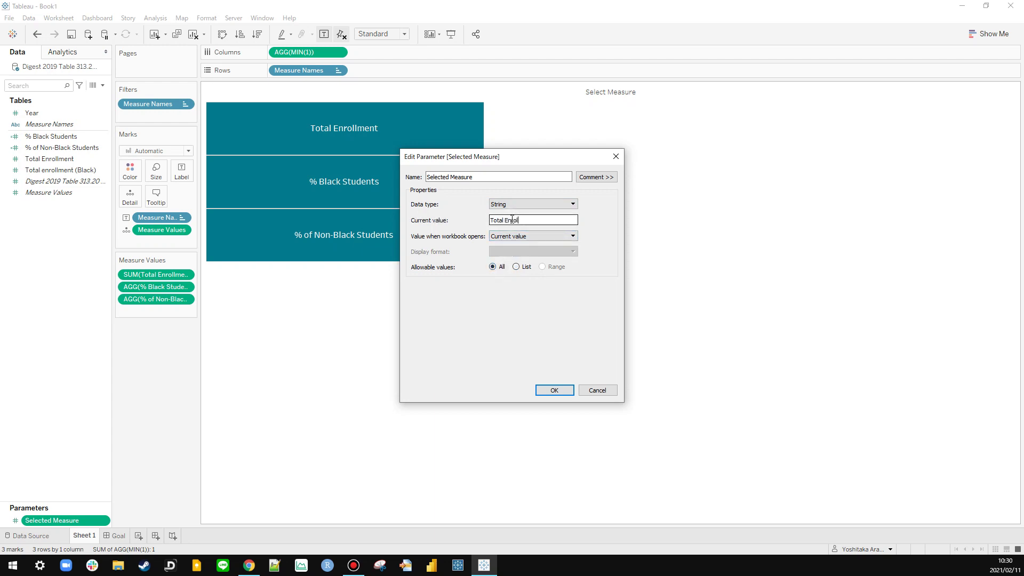
{"action": "type", "text": "Total Enrollment"}
{"action": "left_click", "coordinate": [555, 389]}
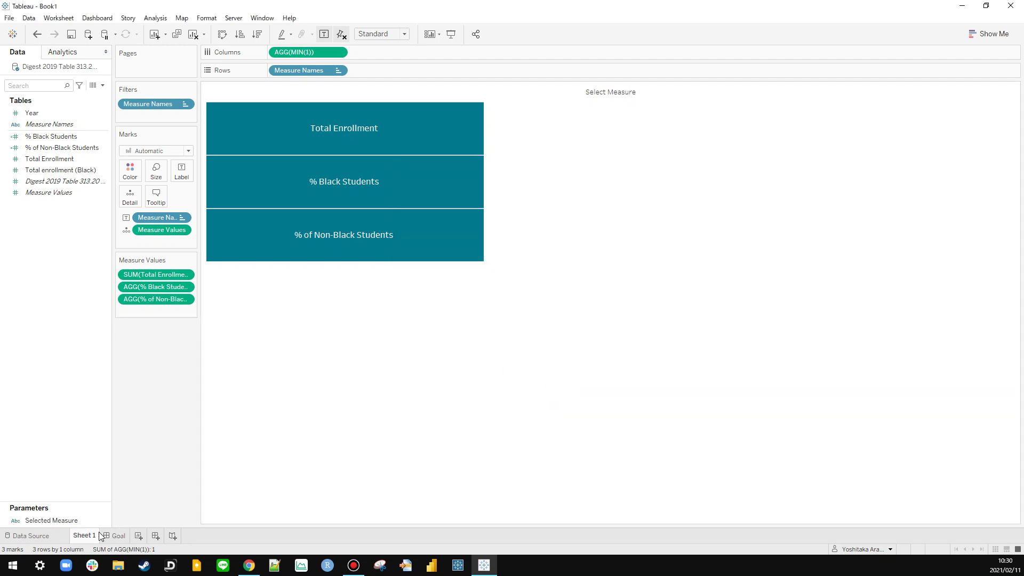
Step: Move Sheet 1 after the Goal dashboard and rename it "Select Measure"
{"action": "left_click_drag", "start_coordinate": [89, 536], "coordinate": [128, 537]}
{"action": "double_click", "coordinate": [127, 536]}
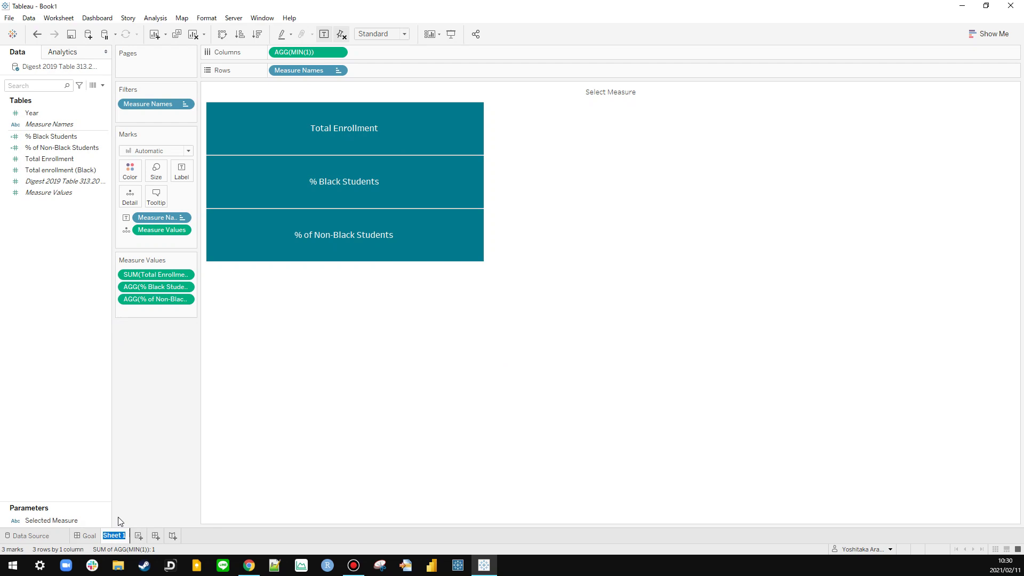
{"action": "type", "text": "Select Measure"}
{"action": "key", "text": "Return"}
Step: Create a new worksheet with Year on Columns
{"action": "left_click", "coordinate": [164, 536]}
{"action": "left_click_drag", "start_coordinate": [67, 113], "coordinate": [288, 63]}
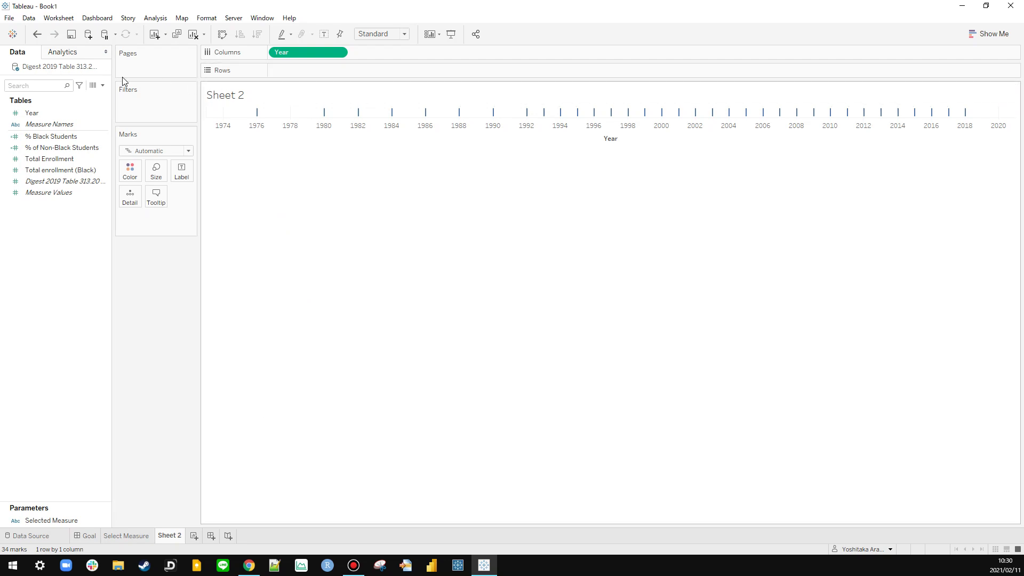
Step: Edit the data source filter on Year to include values of at least 1993
{"action": "right_click", "coordinate": [56, 68]}
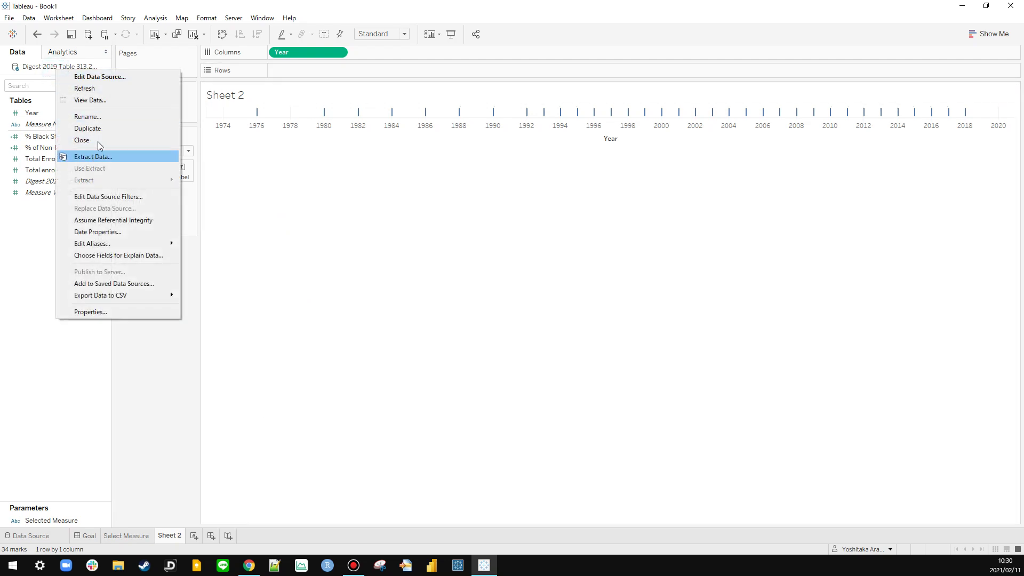
{"action": "left_click", "coordinate": [98, 197]}
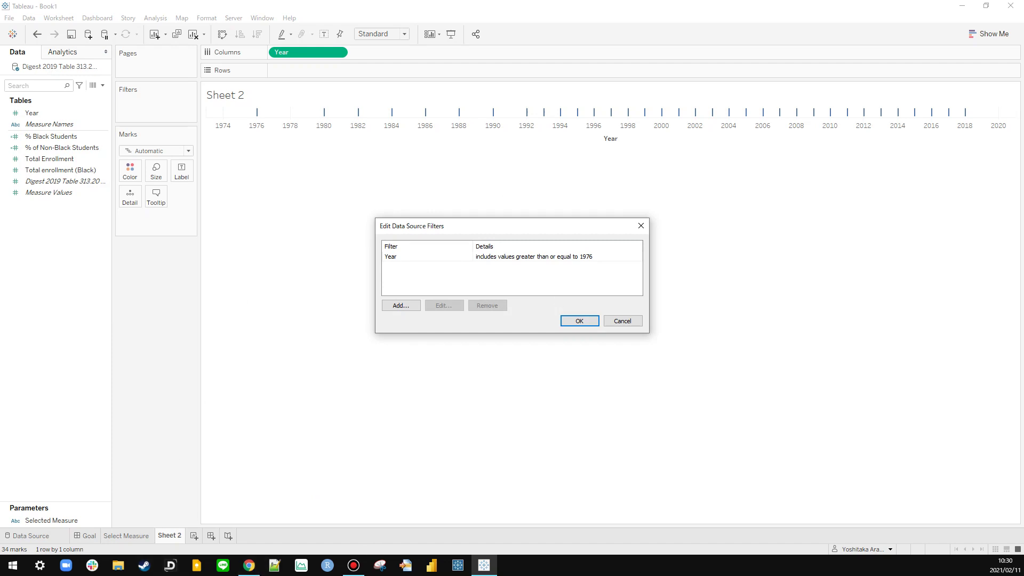
{"action": "left_click", "coordinate": [249, 565]}
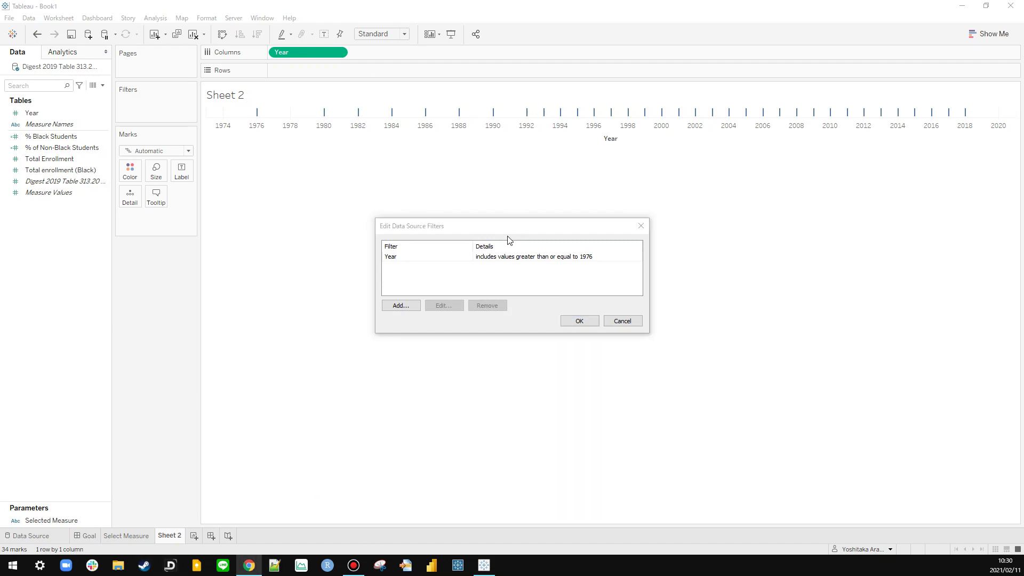
{"action": "double_click", "coordinate": [486, 257]}
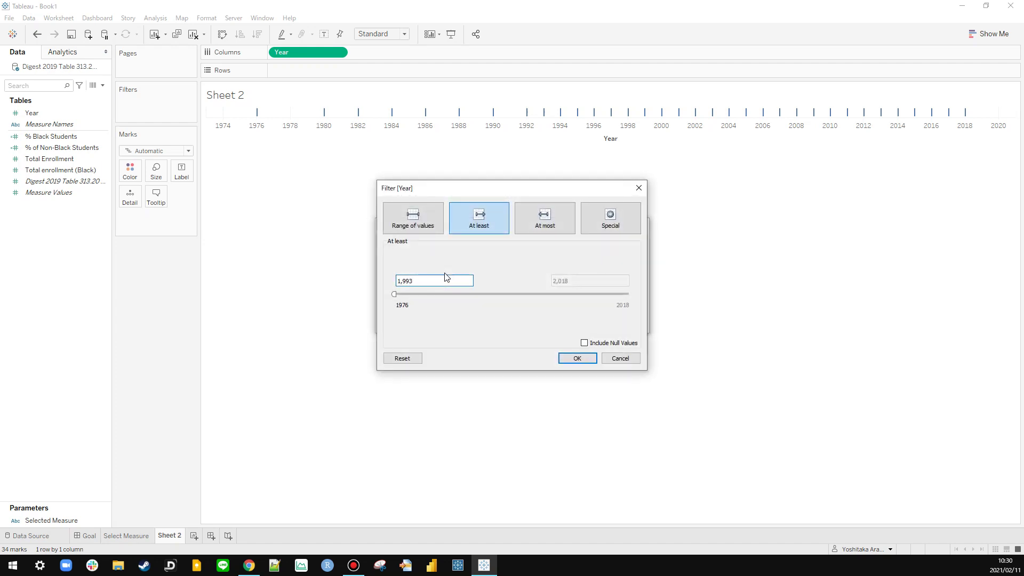
{"action": "type", "text": "993"}
{"action": "left_click", "coordinate": [577, 358]}
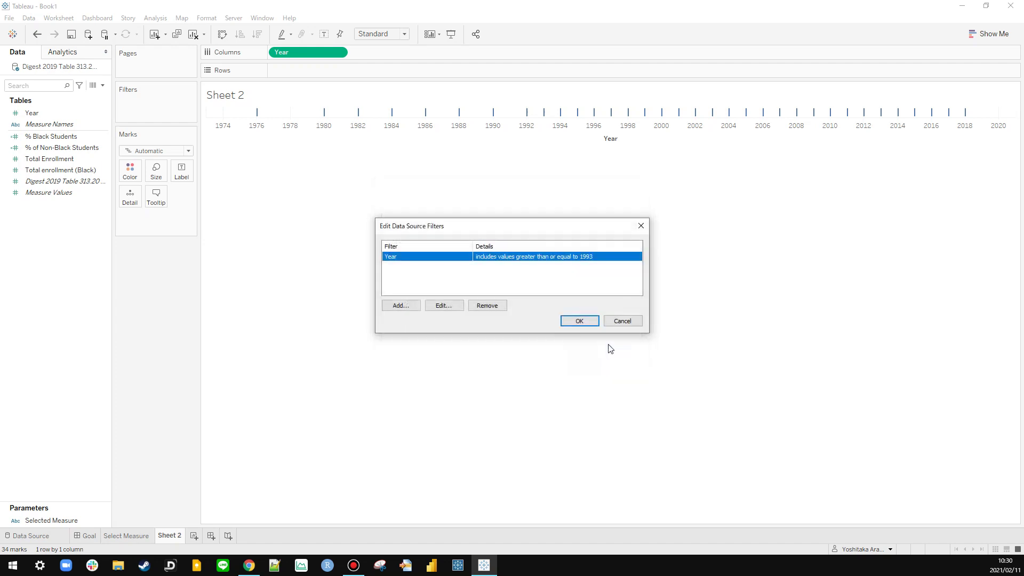
{"action": "left_click", "coordinate": [579, 321]}
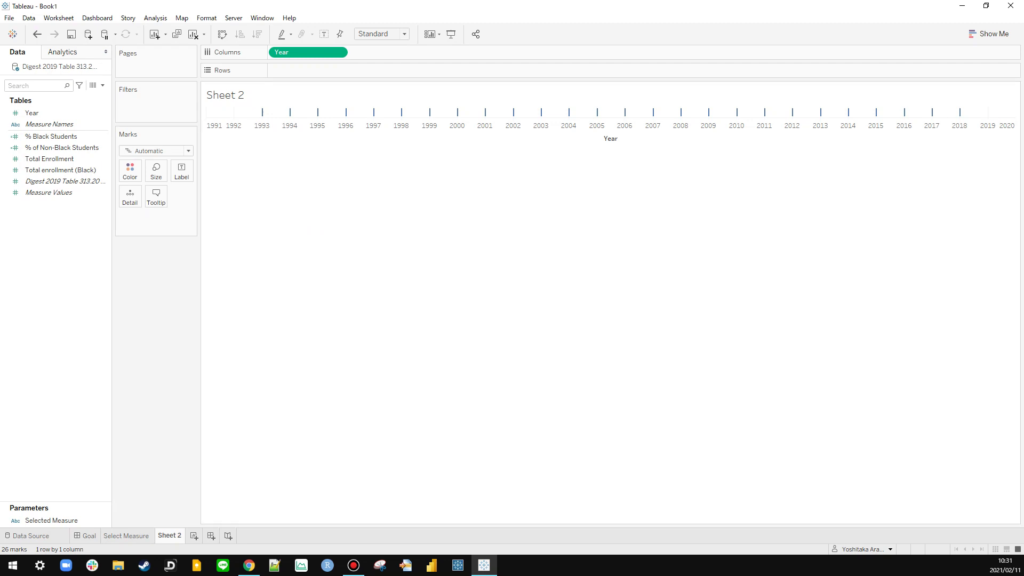
Step: Start a calculated field named "Selected Measure" and widen the Data pane to show full field names
{"action": "right_click", "coordinate": [53, 259]}
{"action": "left_click", "coordinate": [80, 258]}
{"action": "type", "text": "Selected Measure"}
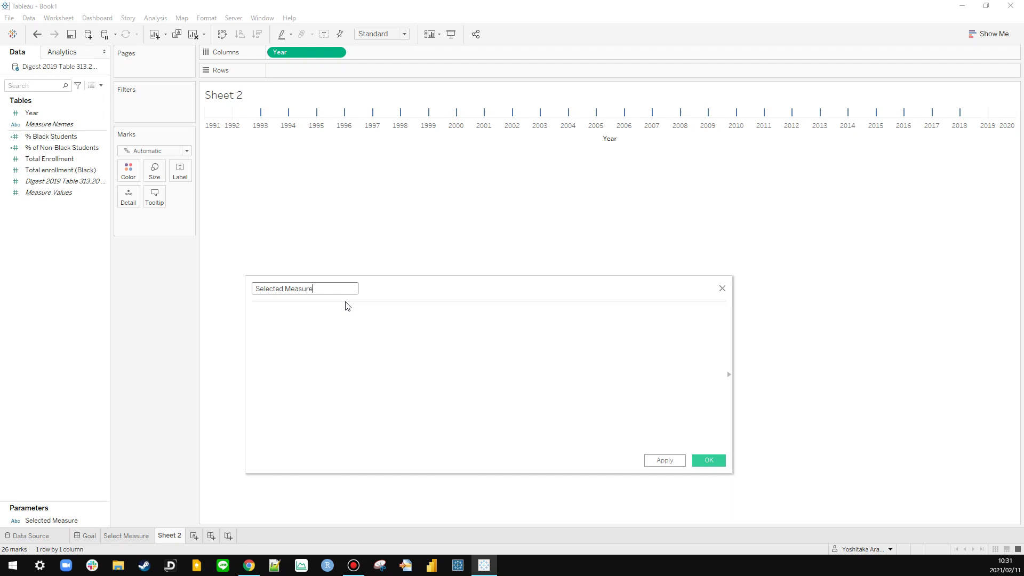
{"action": "left_click", "coordinate": [339, 314]}
{"action": "left_click", "coordinate": [93, 160]}
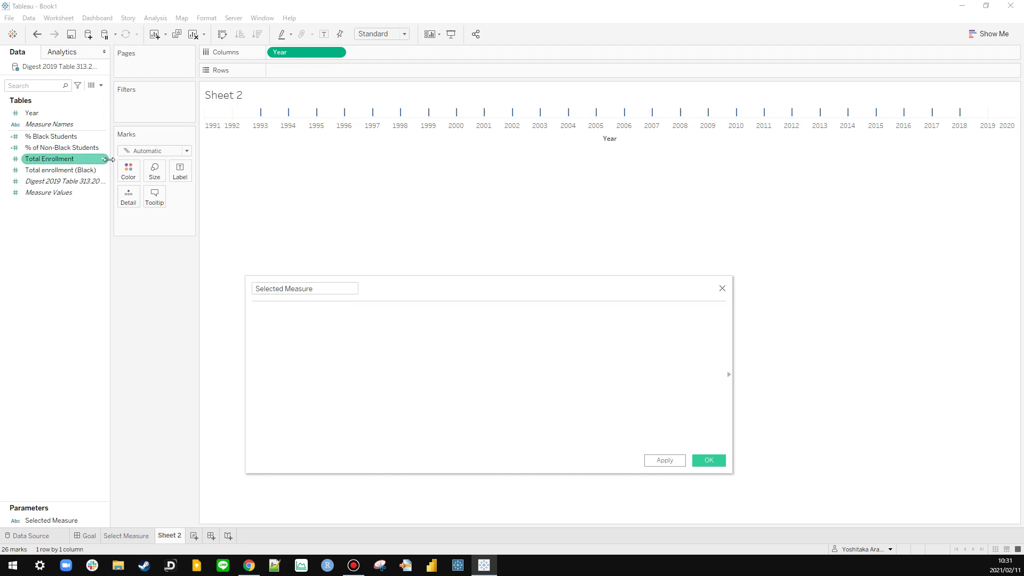
{"action": "left_click_drag", "start_coordinate": [109, 159], "coordinate": [141, 159]}
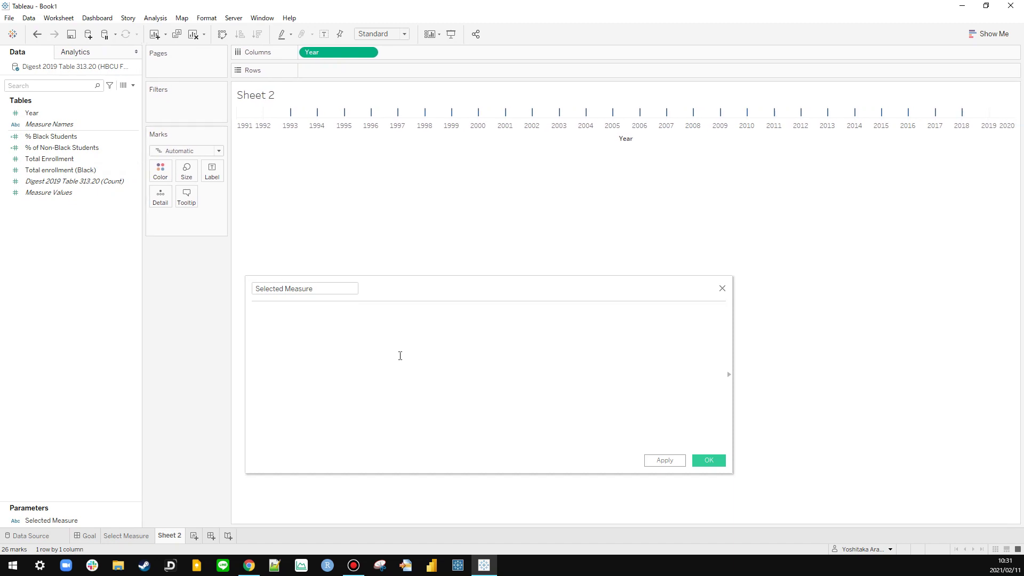
Step: Begin the Selected Measure formula with a CASE on the Selected Measure parameter, returning SUM([Total Enrollment]) for 'Total Environment'
{"action": "left_click", "coordinate": [400, 351]}
{"action": "type", "text": "CASE"}
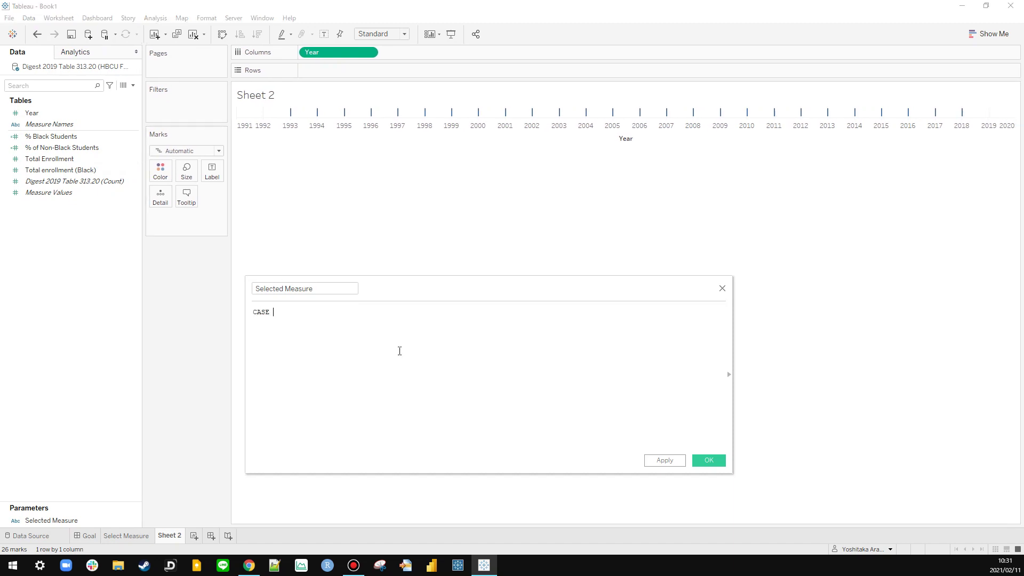
{"action": "left_click_drag", "start_coordinate": [59, 520], "coordinate": [362, 409]}
{"action": "key", "text": "Return"}
{"action": "type", "text": "WHEN 'Total Environme"}
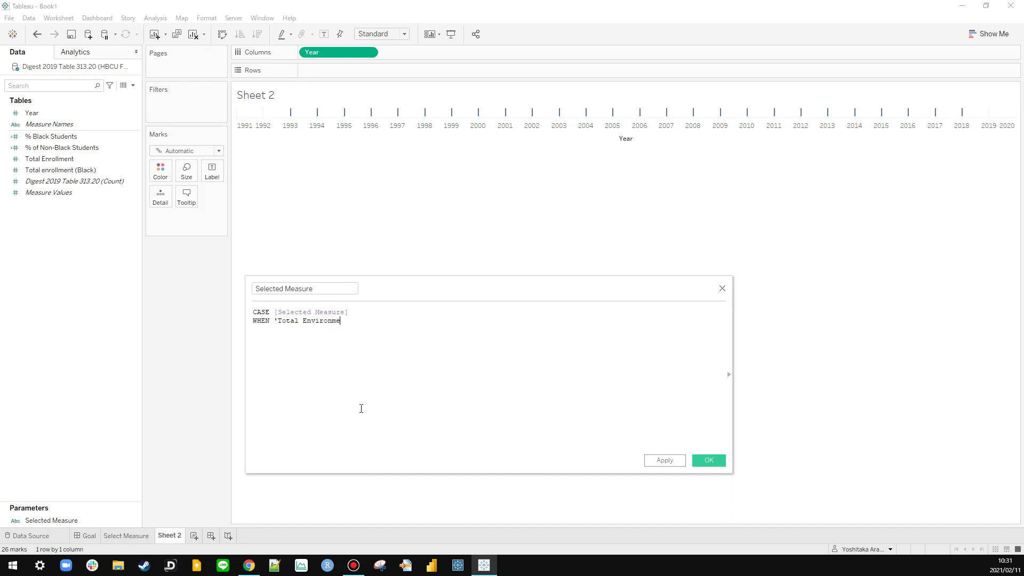
{"action": "type", "text": "nt' THEN SUM("}
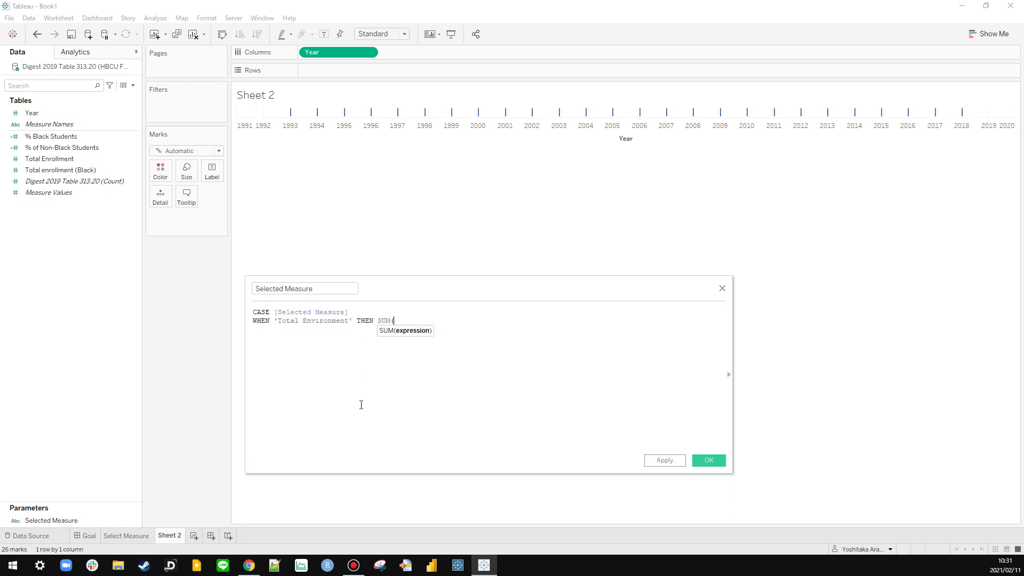
{"action": "left_click_drag", "start_coordinate": [50, 158], "coordinate": [493, 382]}
{"action": "type", "text": ")"}
Step: Add a WHEN branch to the CASE formula that returns [% Black Students] for '% of Black Student'
{"action": "type", "text": "WHEN"}
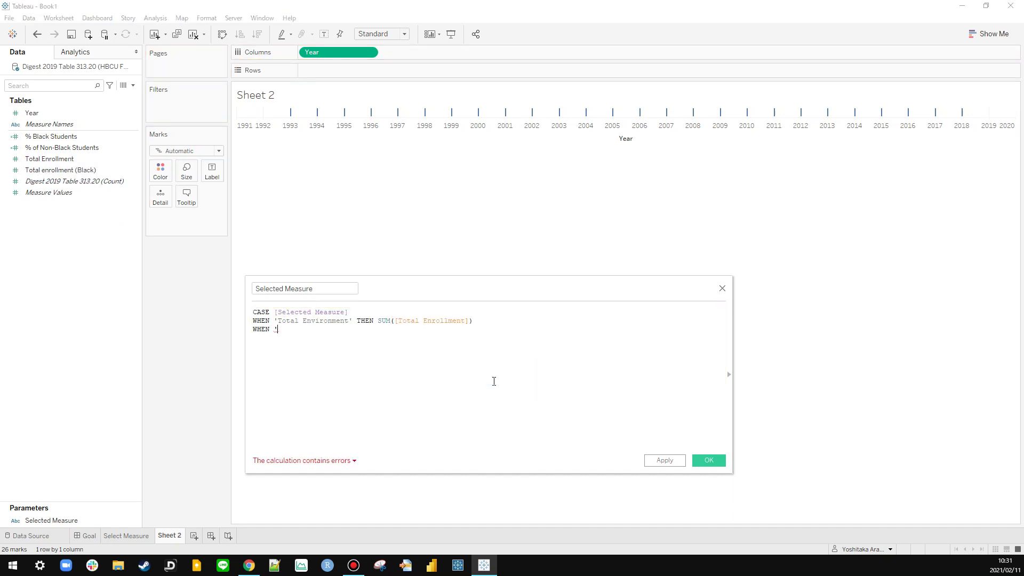
{"action": "type", "text": " '% c"}
{"action": "type", "text": "f Black Studen"}
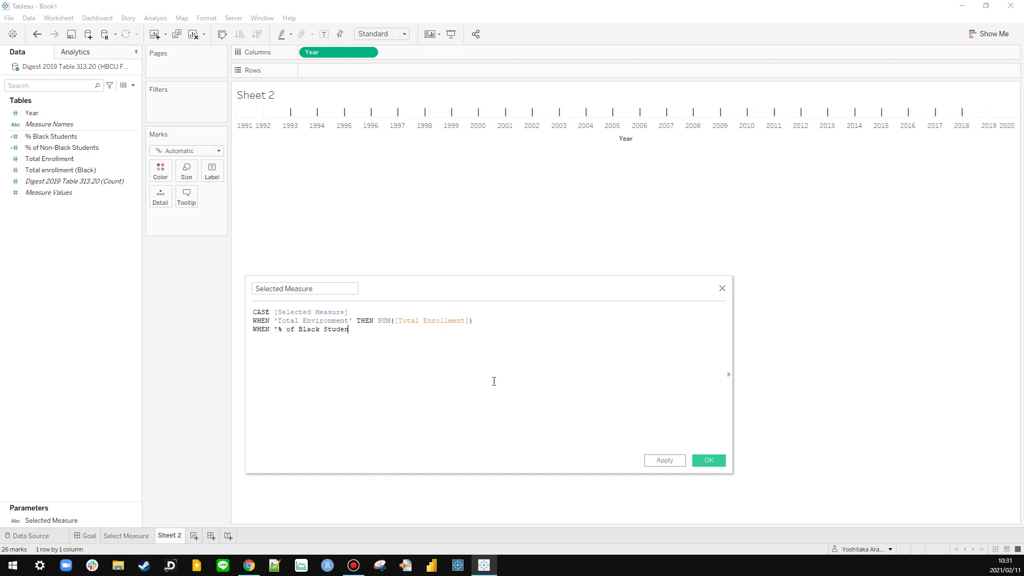
{"action": "type", "text": "t' THEN"}
{"action": "left_click_drag", "start_coordinate": [58, 137], "coordinate": [487, 384]}
{"action": "key", "text": "Return"}
Step: Finish the CASE formula with ELSE [% of Non-Black Students] and END, and save the calculated field
{"action": "type", "text": "WHEN"}
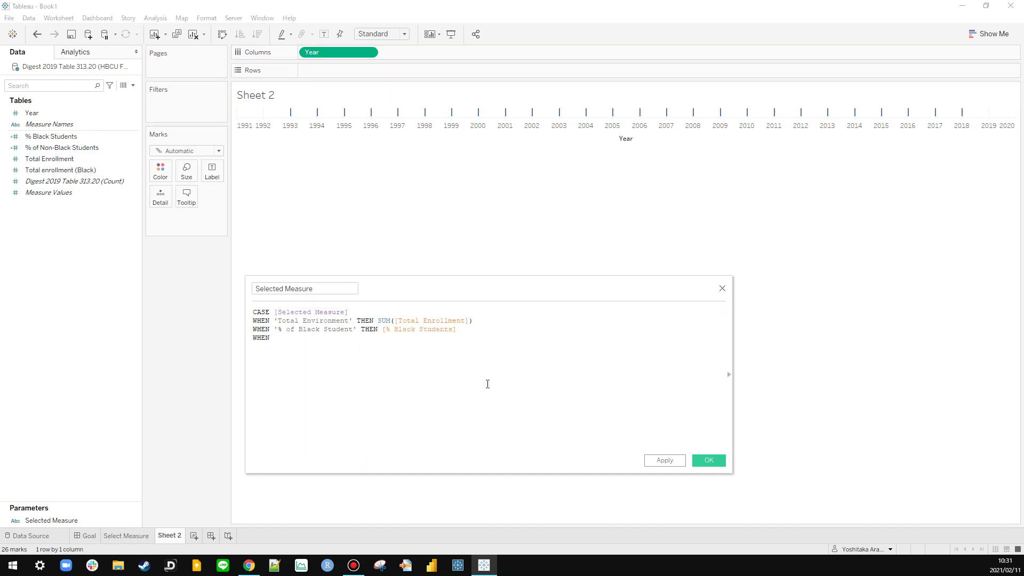
{"action": "key", "text": "BackSpace"}
{"action": "key", "text": "BackSpace"}
{"action": "key", "text": "BackSpace"}
{"action": "key", "text": "BackSpace"}
{"action": "key", "text": "BackSpace"}
{"action": "key", "text": "BackSpace"}
{"action": "type", "text": "ELSE"}
{"action": "left_click_drag", "start_coordinate": [80, 148], "coordinate": [478, 390]}
{"action": "key", "text": "Return"}
{"action": "type", "text": "END"}
{"action": "left_click", "coordinate": [479, 391]}
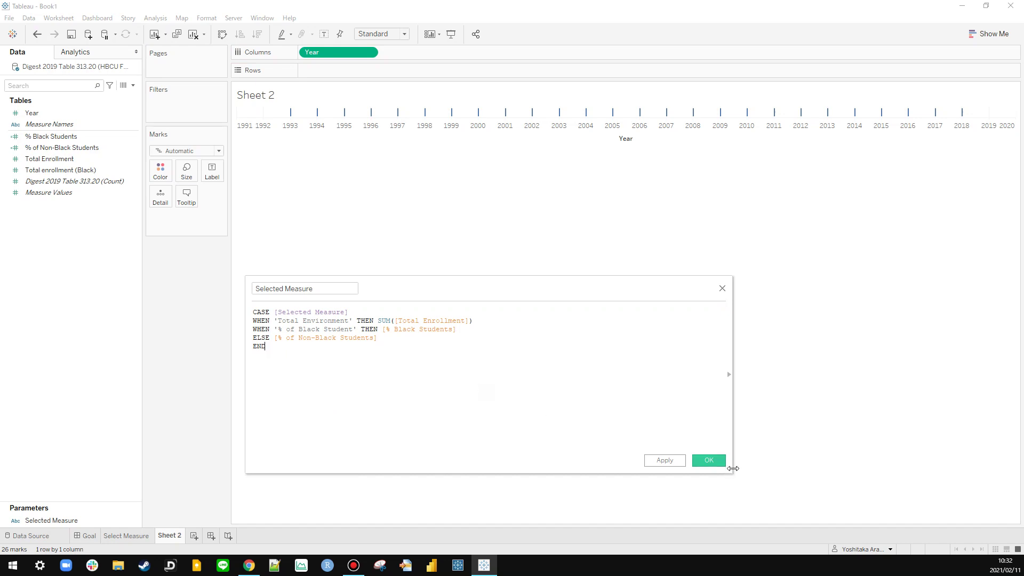
{"action": "left_click", "coordinate": [664, 461]}
{"action": "key", "text": "Return"}
Step: Plot the Selected Measure calculated field on Rows and show the Selected Measure parameter control
{"action": "mouse_move", "coordinate": [51, 159]}
{"action": "left_mouse_down"}
{"action": "mouse_move", "coordinate": [359, 89]}
{"action": "mouse_move", "coordinate": [364, 73]}
{"action": "left_mouse_up"}
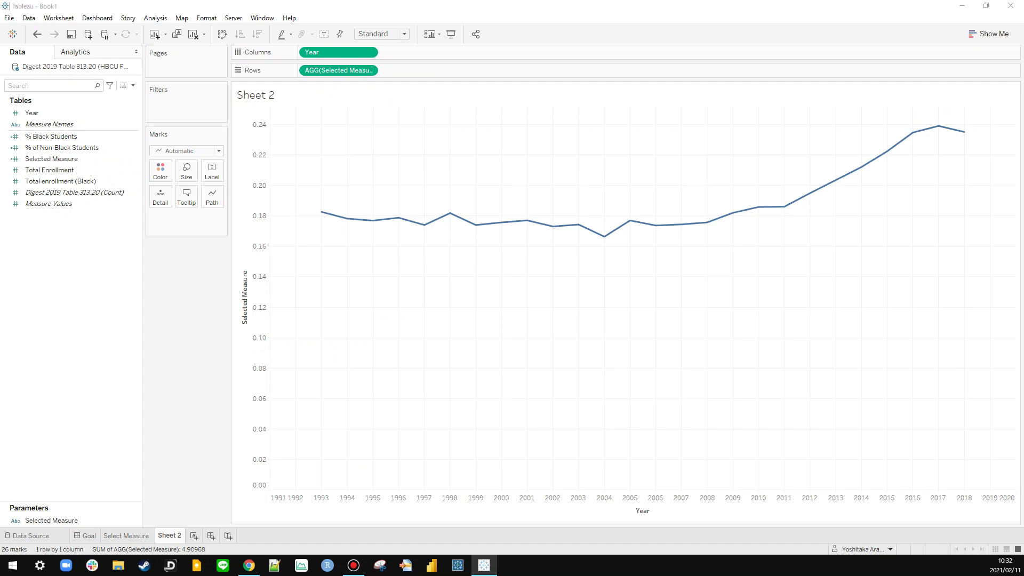
{"action": "left_click", "coordinate": [249, 565]}
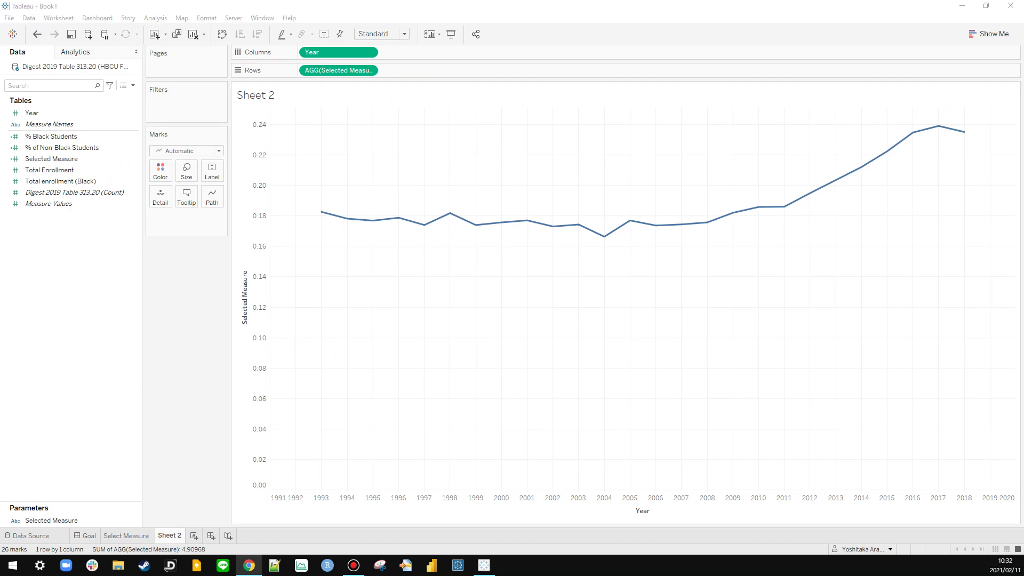
{"action": "left_click", "coordinate": [608, 302]}
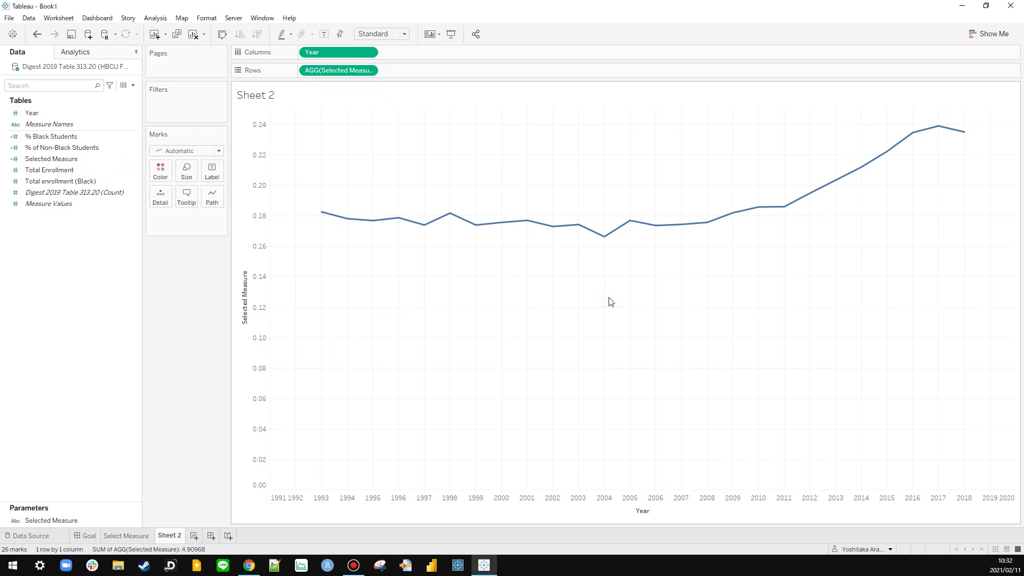
{"action": "right_click", "coordinate": [52, 519]}
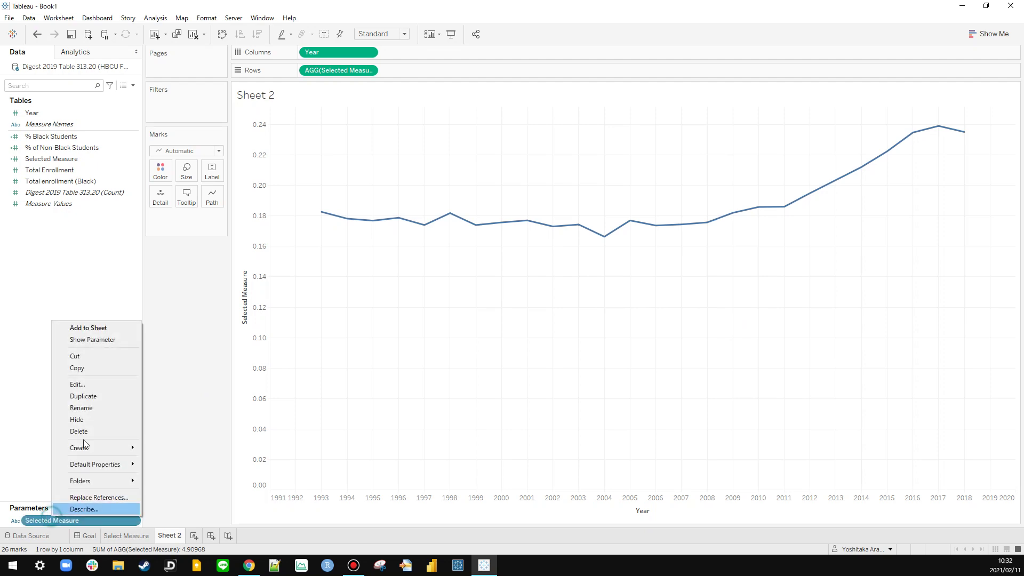
{"action": "left_click", "coordinate": [103, 341]}
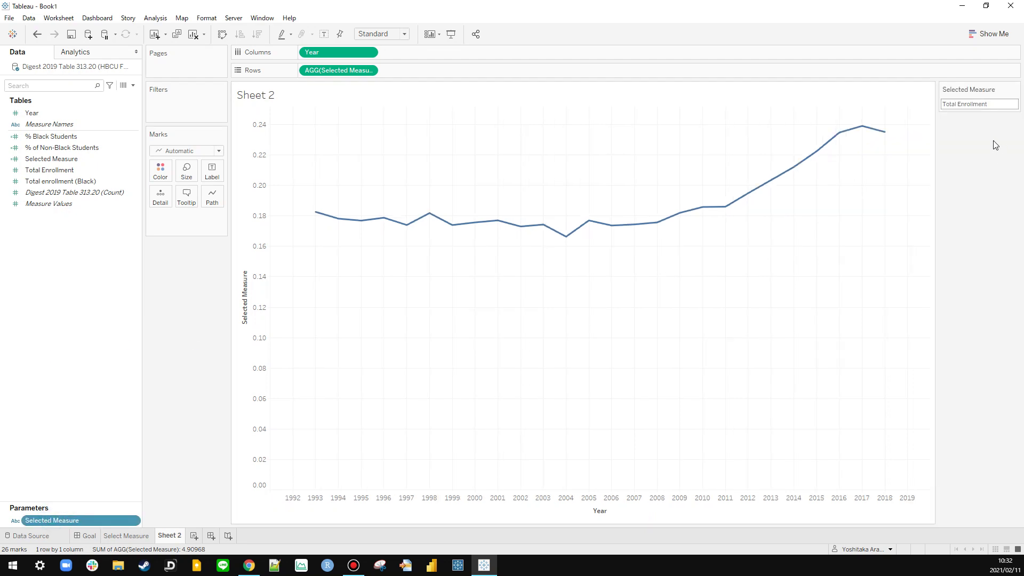
Step: Correct the first WHEN value in the Selected Measure calculation to 'Total Enrollment' and save it
{"action": "left_click", "coordinate": [85, 172]}
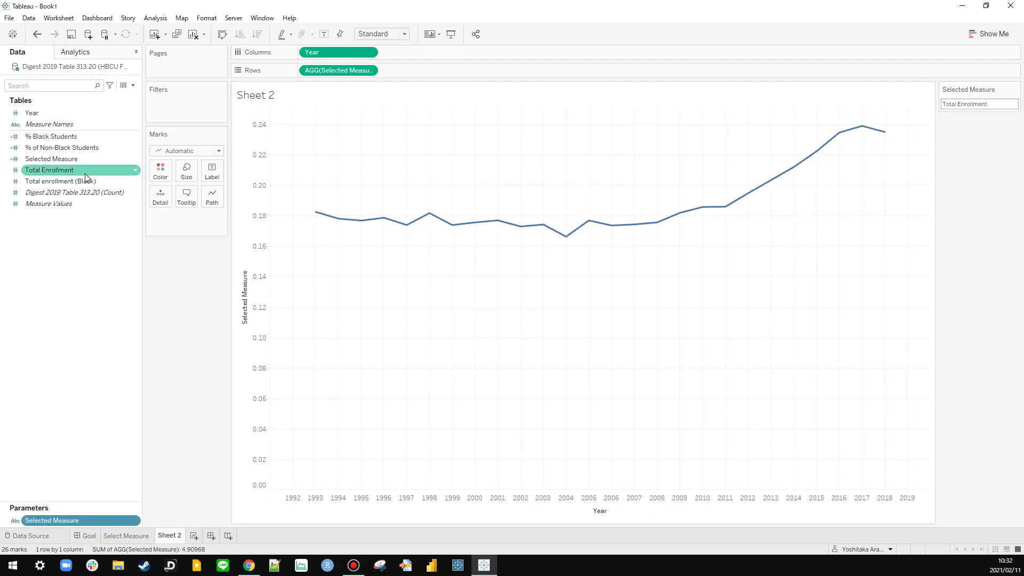
{"action": "left_click", "coordinate": [77, 158]}
{"action": "right_click", "coordinate": [77, 160]}
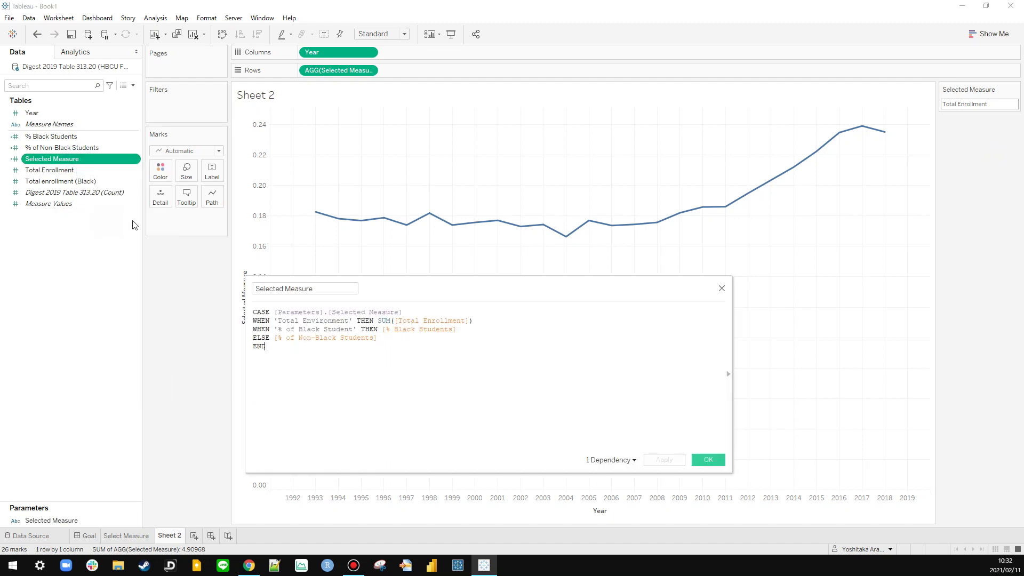
{"action": "left_click", "coordinate": [91, 223]}
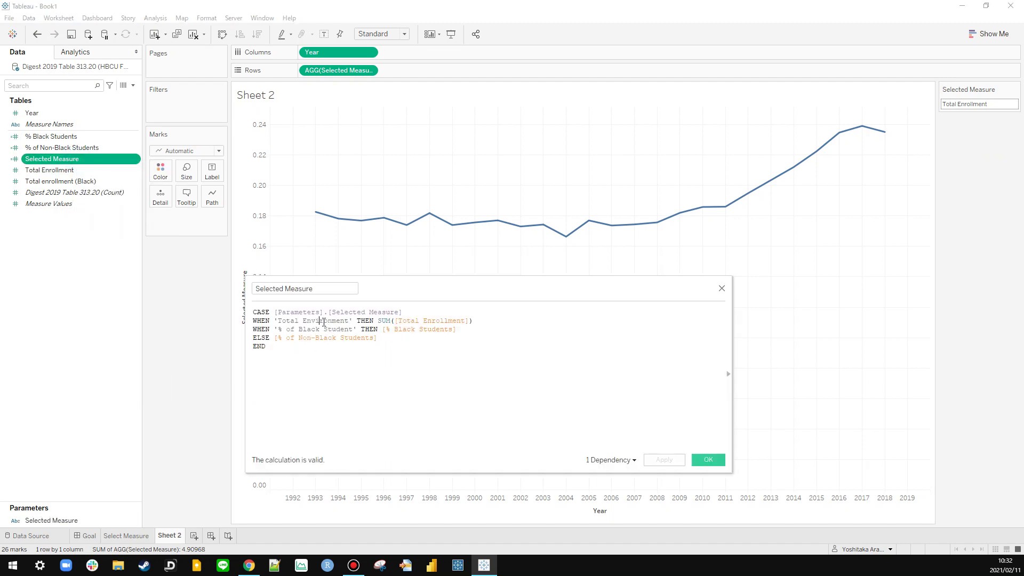
{"action": "key", "text": "BackSpace"}
{"action": "key", "text": "BackSpace"}
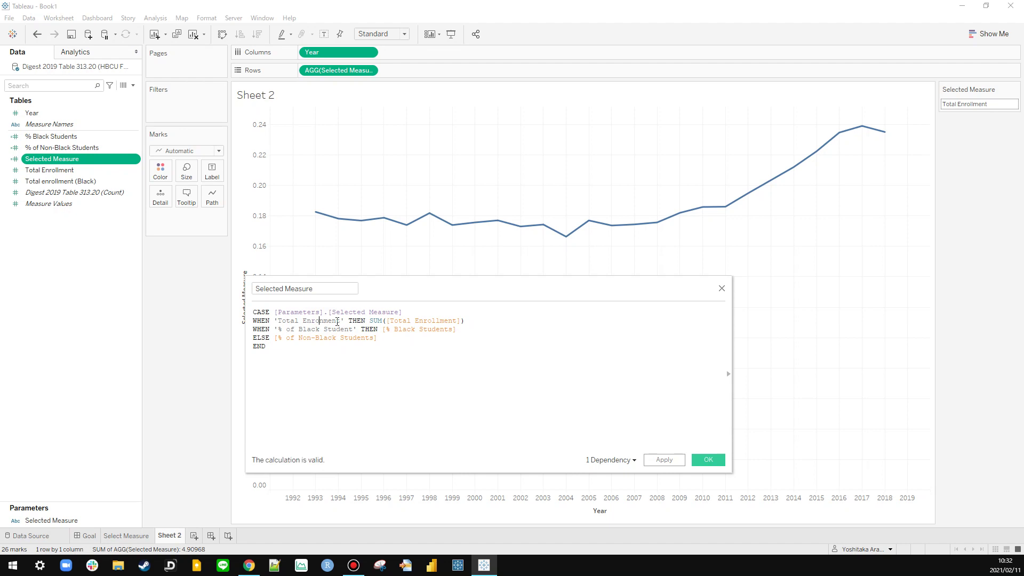
{"action": "key", "text": "Right"}
{"action": "key", "text": "Delete"}
{"action": "type", "text": "ll"}
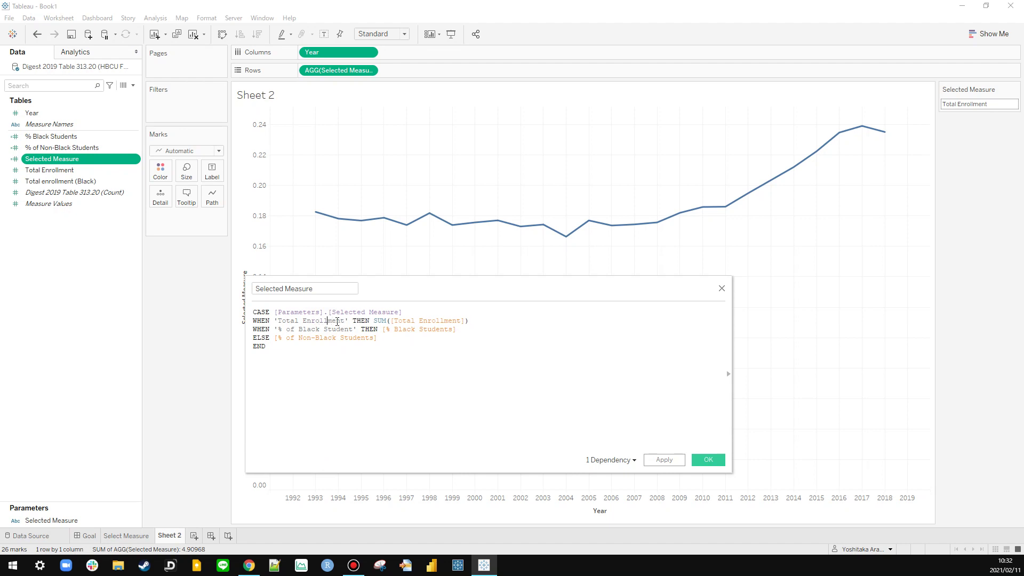
{"action": "left_click", "coordinate": [664, 460]}
{"action": "left_click", "coordinate": [708, 459]}
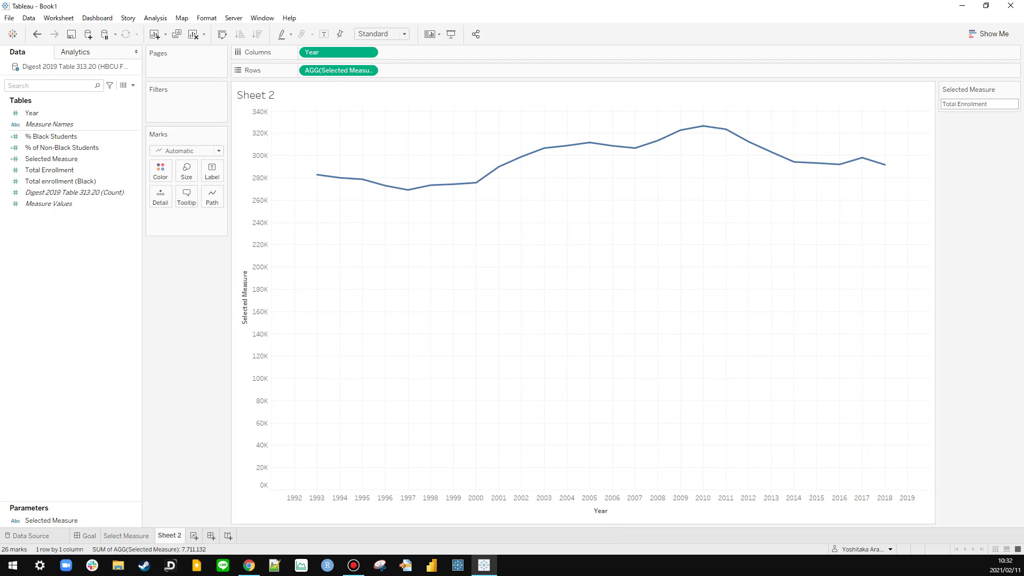
Step: Exclude zero from the Selected Measure axis range and change the mark type to Area
{"action": "right_click", "coordinate": [268, 228]}
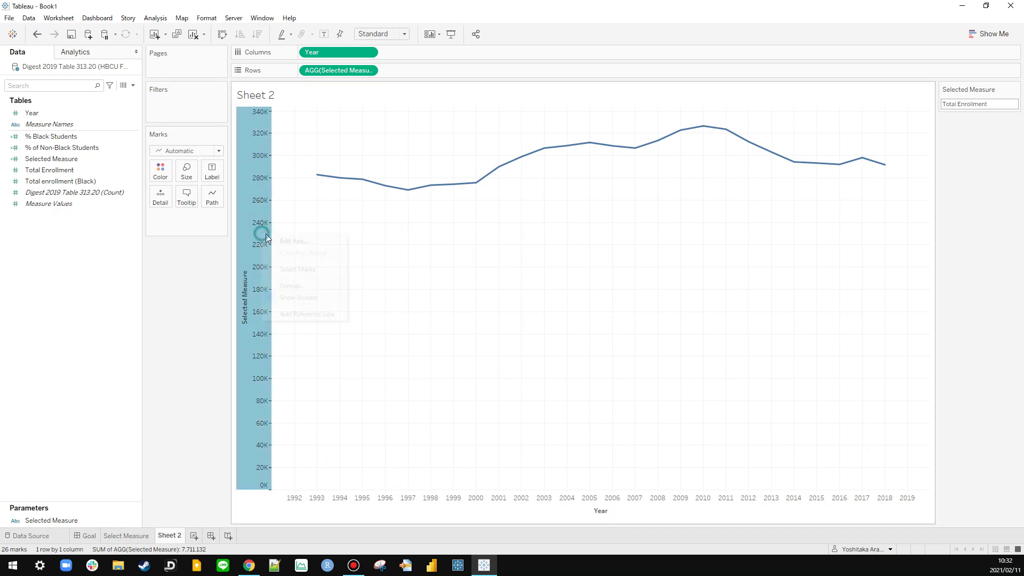
{"action": "left_click", "coordinate": [279, 240]}
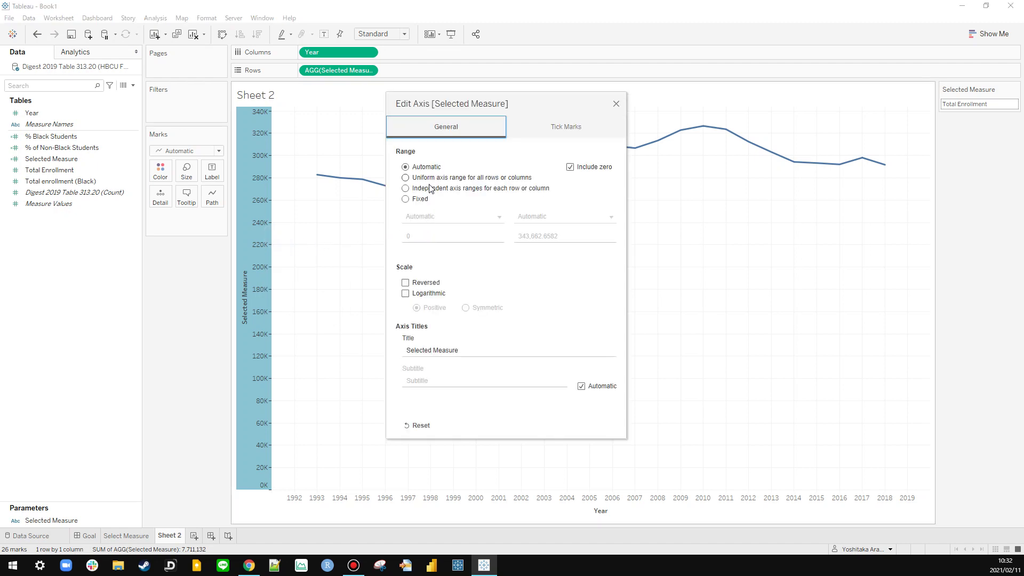
{"action": "left_click", "coordinate": [589, 169]}
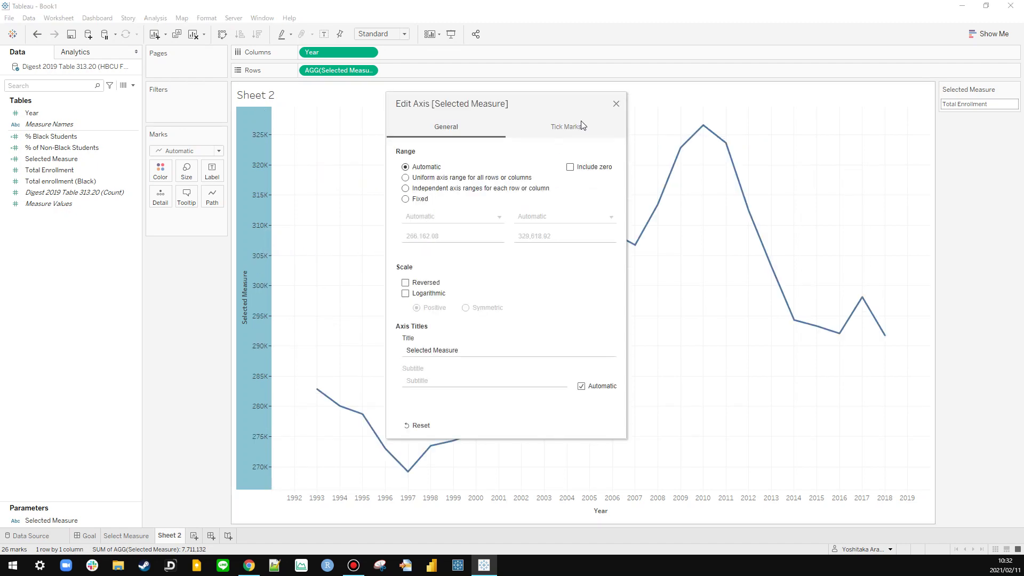
{"action": "left_click", "coordinate": [616, 103]}
{"action": "left_click", "coordinate": [165, 153]}
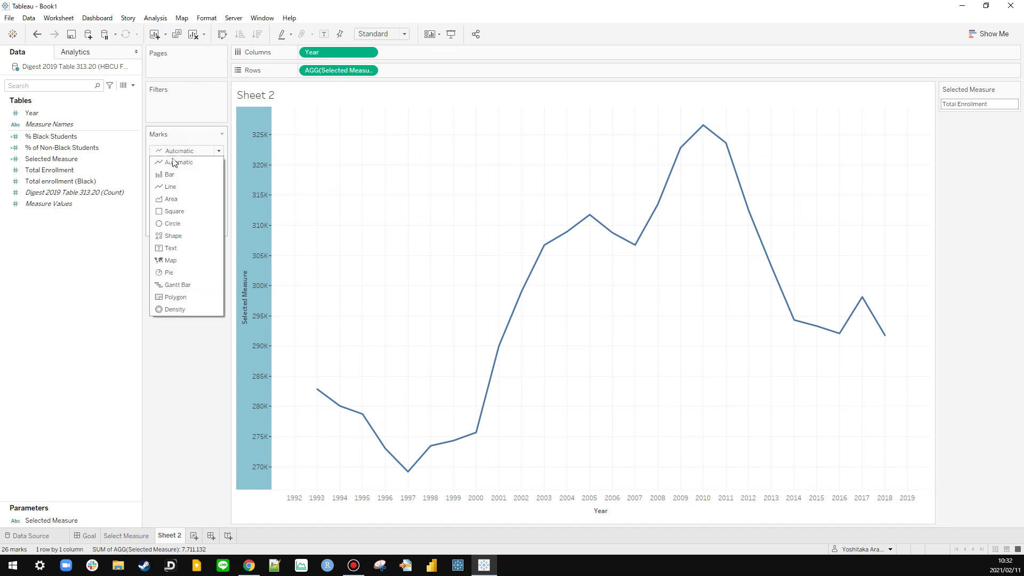
{"action": "left_click", "coordinate": [175, 199]}
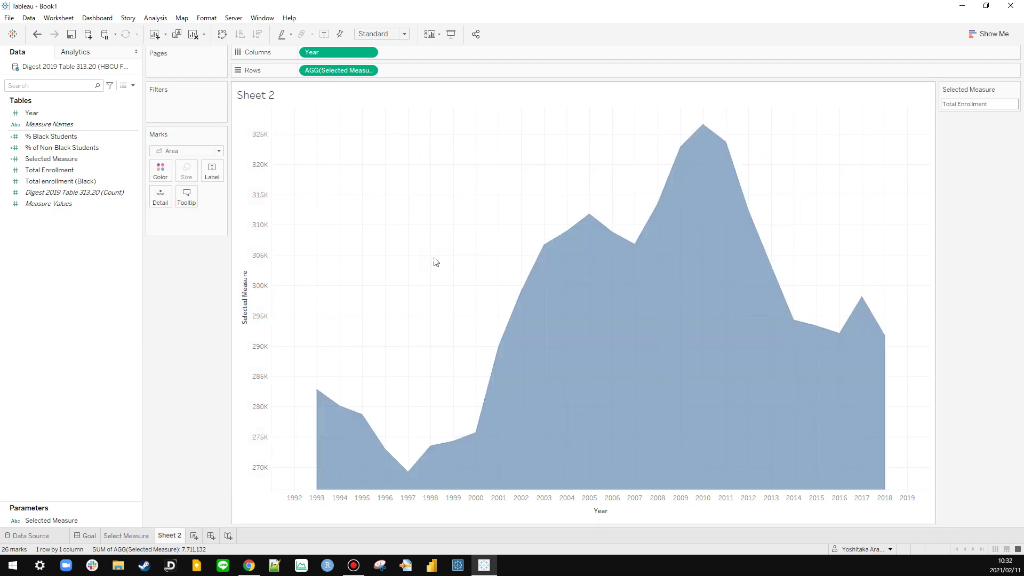
Step: Apply the copied custom teal color to the area marks and set their opacity to 75%
{"action": "left_click", "coordinate": [158, 170]}
{"action": "left_click", "coordinate": [181, 478]}
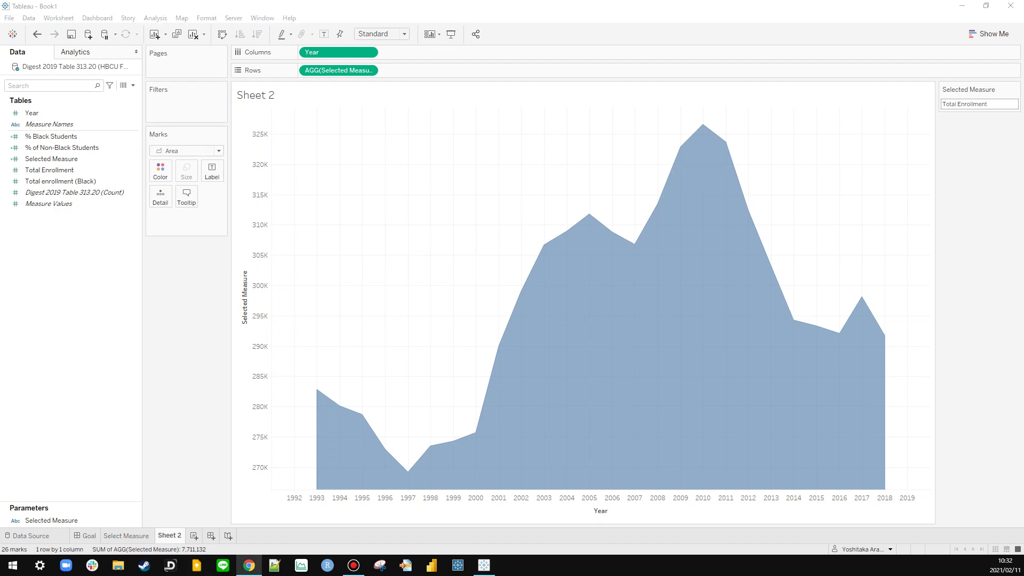
{"action": "left_click", "coordinate": [160, 169]}
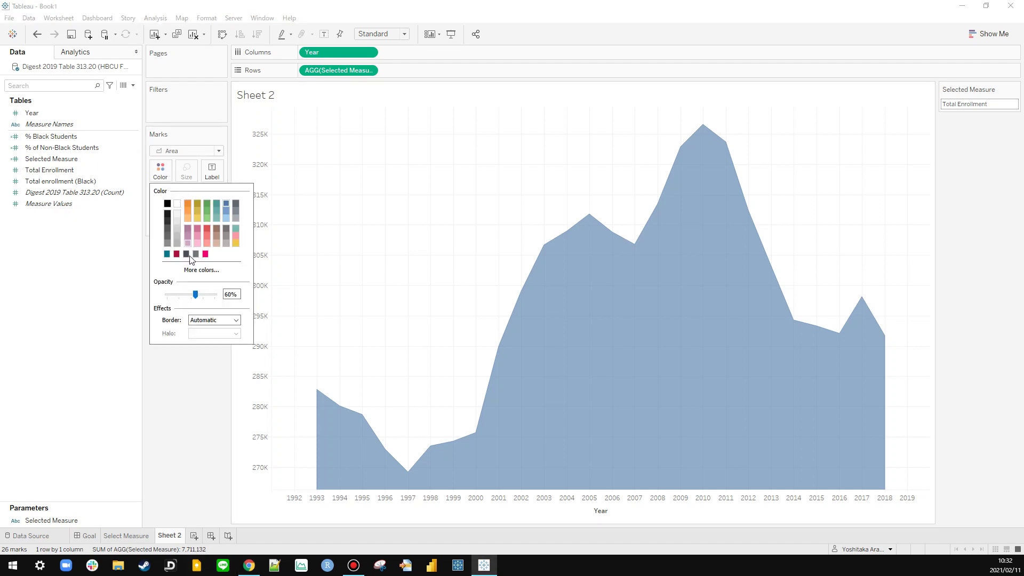
{"action": "left_click", "coordinate": [198, 273]}
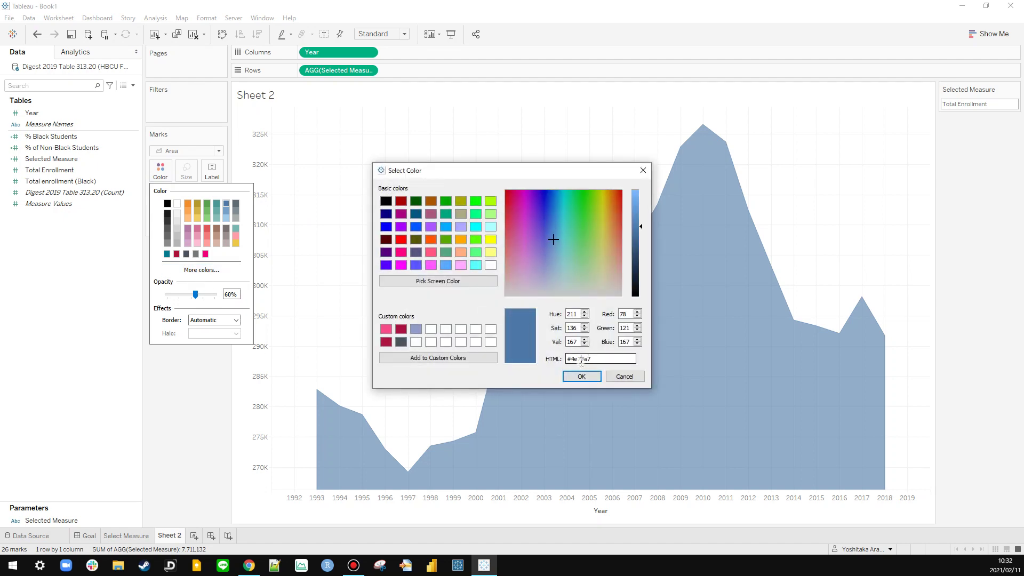
{"action": "left_click_drag", "start_coordinate": [571, 359], "coordinate": [584, 372]}
{"action": "key", "text": "ctrl+v"}
{"action": "left_click", "coordinate": [581, 376]}
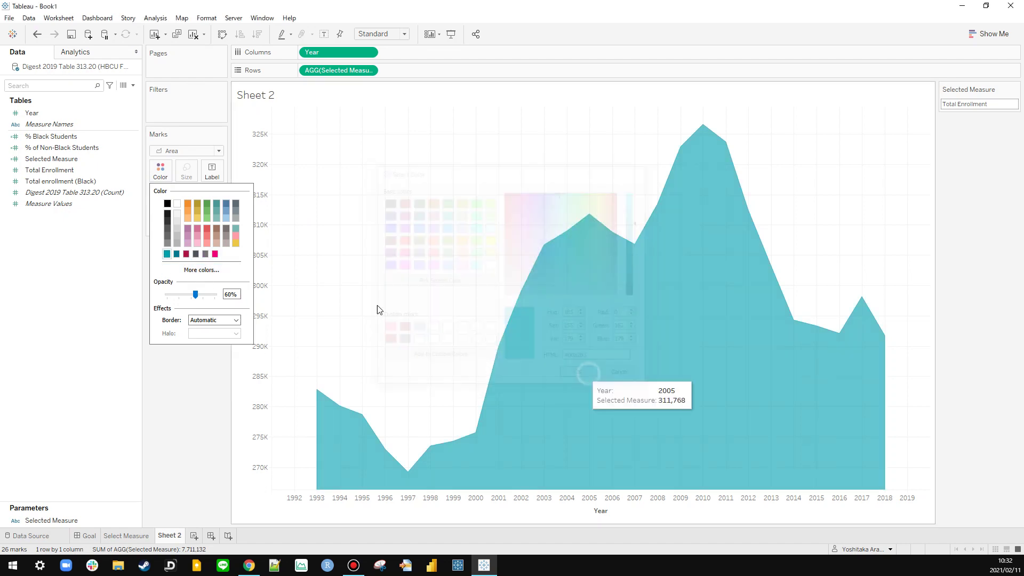
{"action": "double_click", "coordinate": [229, 293]}
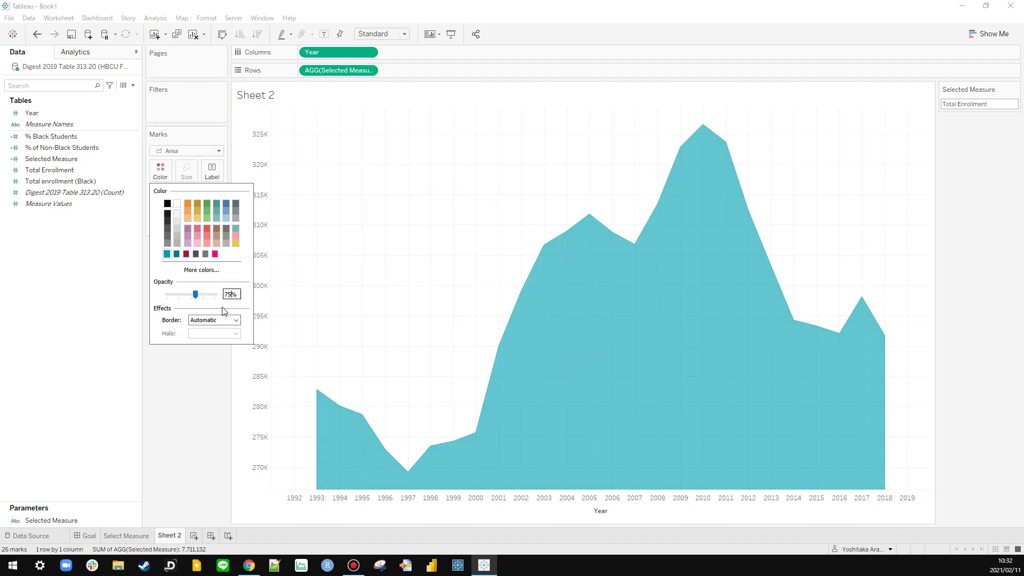
{"action": "left_click", "coordinate": [207, 378]}
Step: Apply the copied lighter teal color to the Select Measure bars and compare them with the Goal dashboard
{"action": "left_click", "coordinate": [86, 536]}
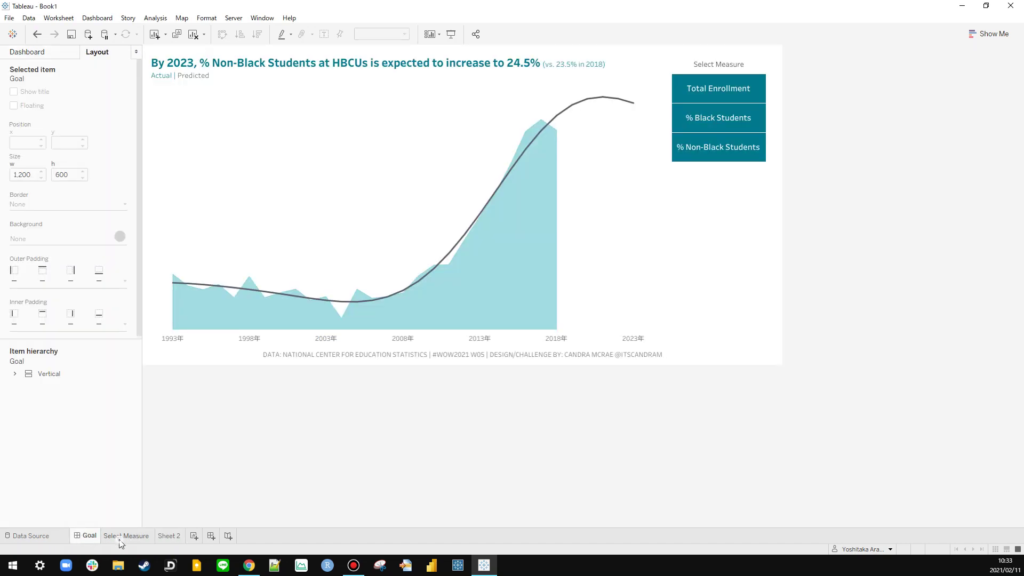
{"action": "left_click", "coordinate": [122, 536]}
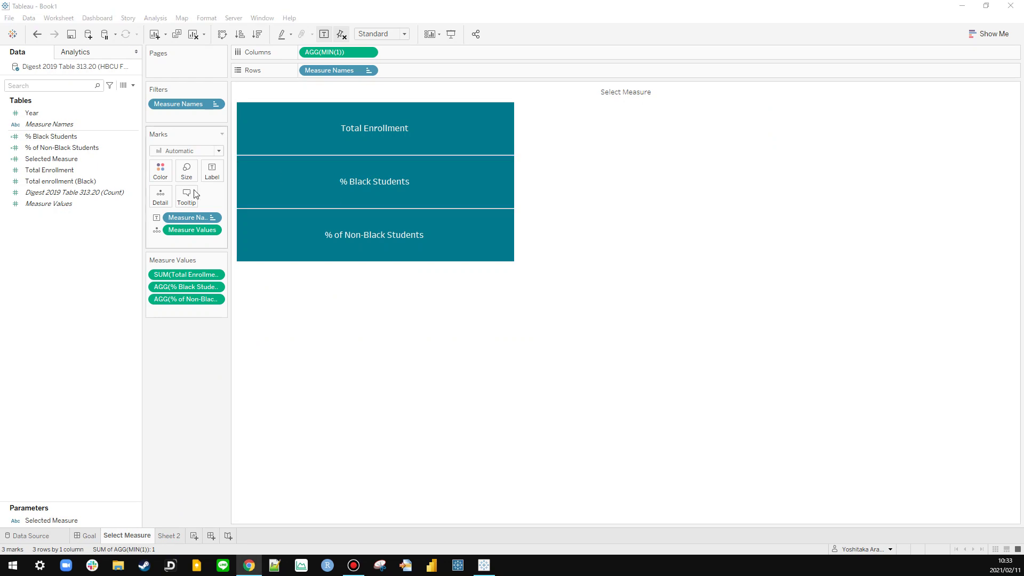
{"action": "left_click", "coordinate": [160, 171]}
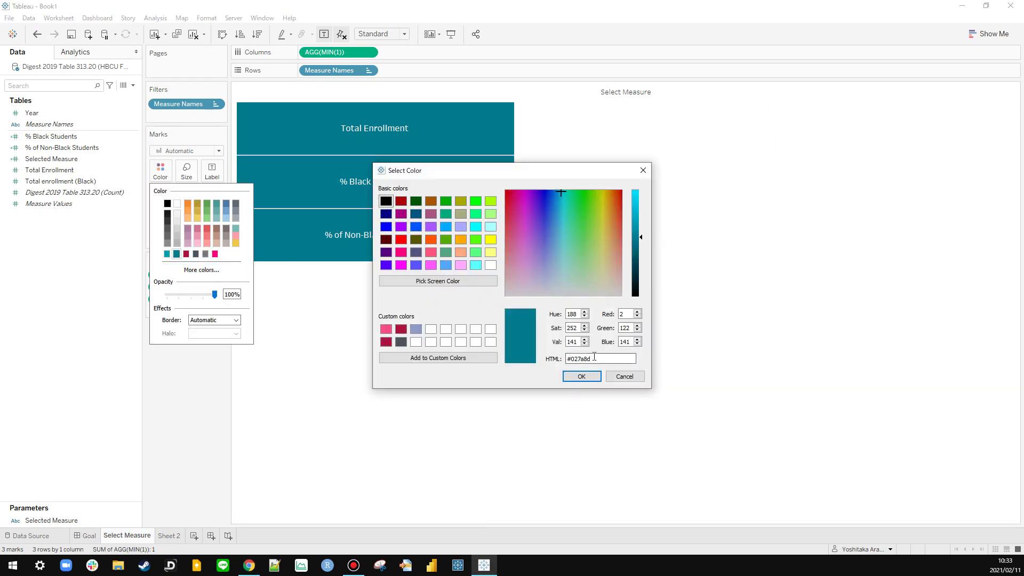
{"action": "double_click", "coordinate": [581, 359]}
{"action": "key", "text": "ctrl+v"}
{"action": "left_click", "coordinate": [583, 376]}
{"action": "left_click", "coordinate": [478, 342]}
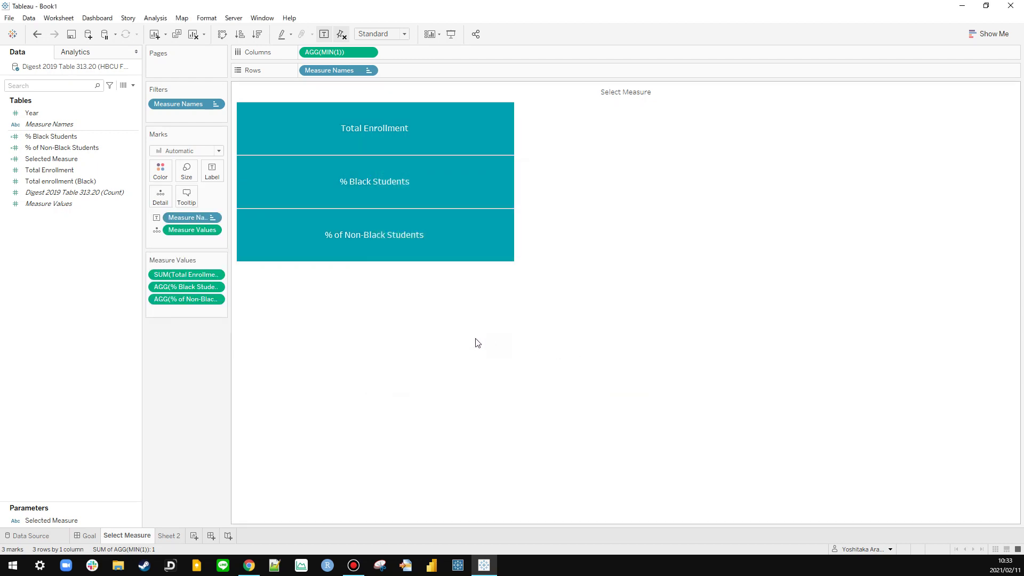
{"action": "left_click", "coordinate": [90, 535]}
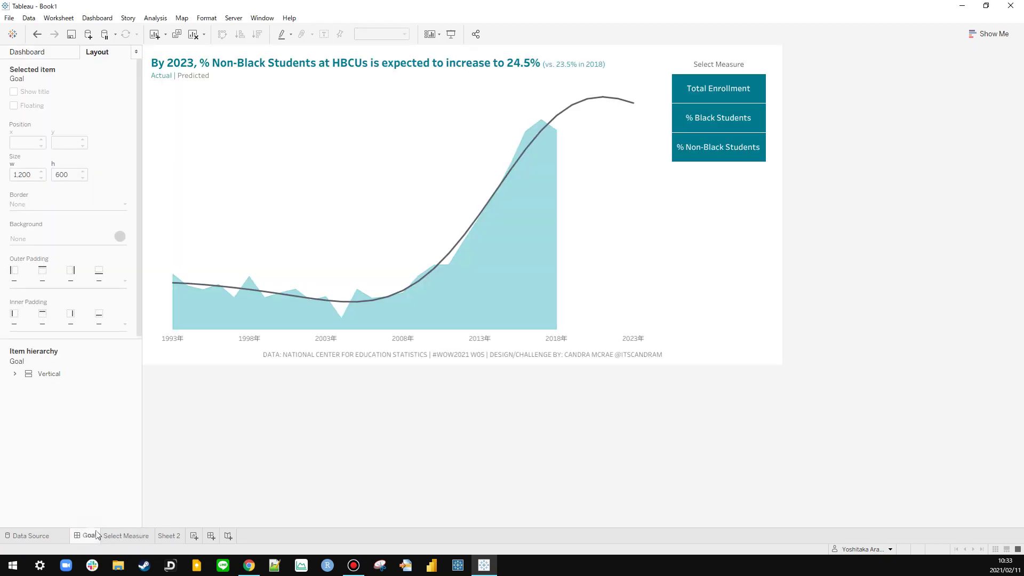
{"action": "left_click", "coordinate": [126, 536]}
Step: Try adding a forecast to the area chart on Sheet 2 and undo it
{"action": "left_click", "coordinate": [169, 535]}
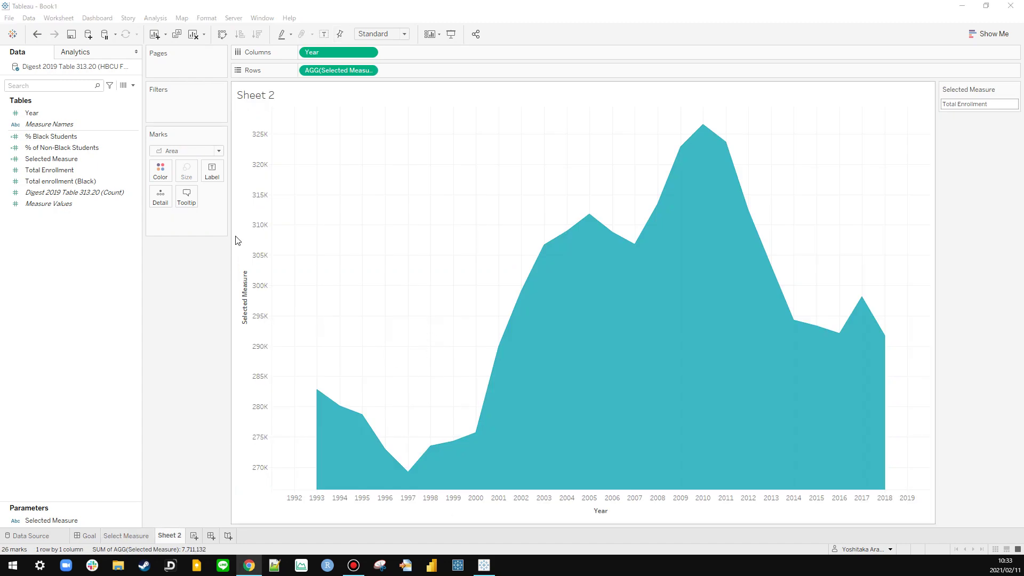
{"action": "left_click", "coordinate": [103, 55]}
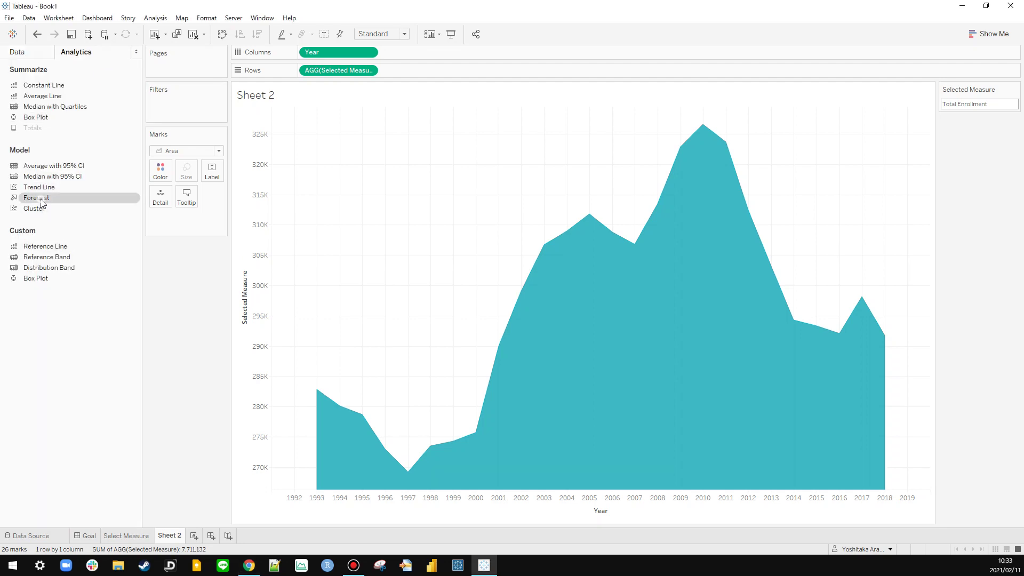
{"action": "left_click_drag", "start_coordinate": [41, 204], "coordinate": [325, 132]}
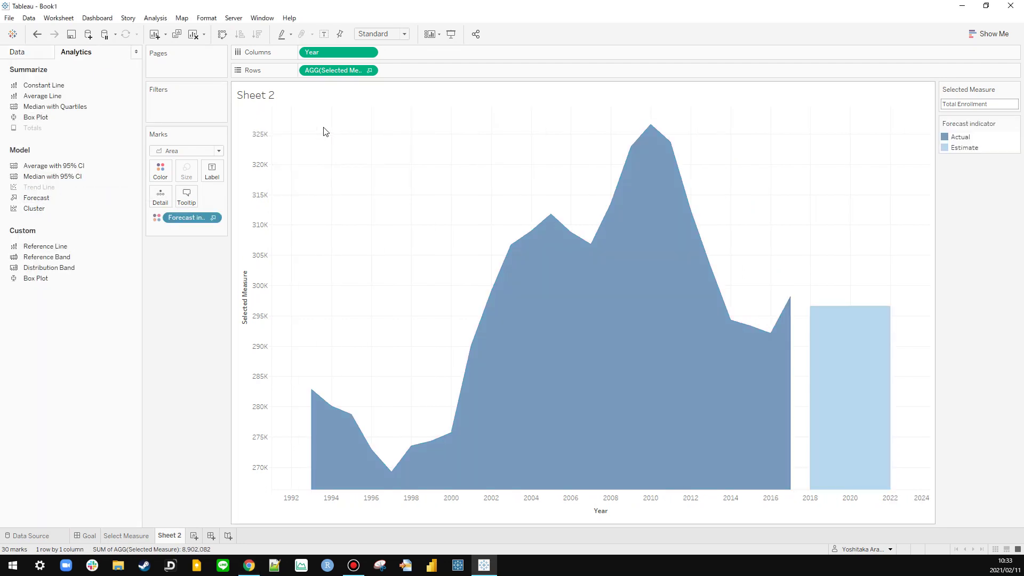
{"action": "key", "text": "ctrl+z"}
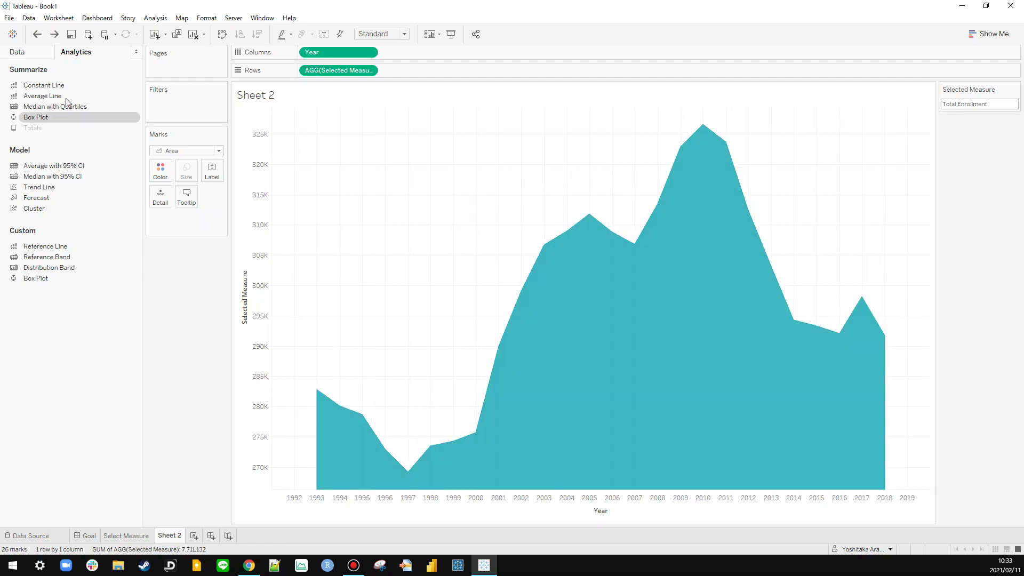
{"action": "left_click", "coordinate": [36, 56]}
{"action": "left_click", "coordinate": [74, 52]}
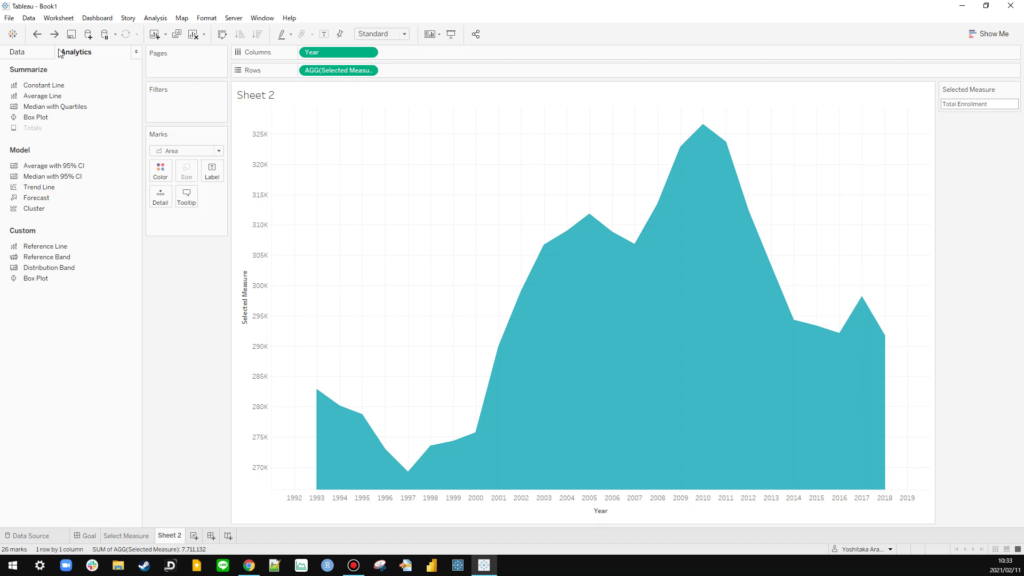
{"action": "left_click", "coordinate": [39, 52]}
{"action": "left_click", "coordinate": [153, 19]}
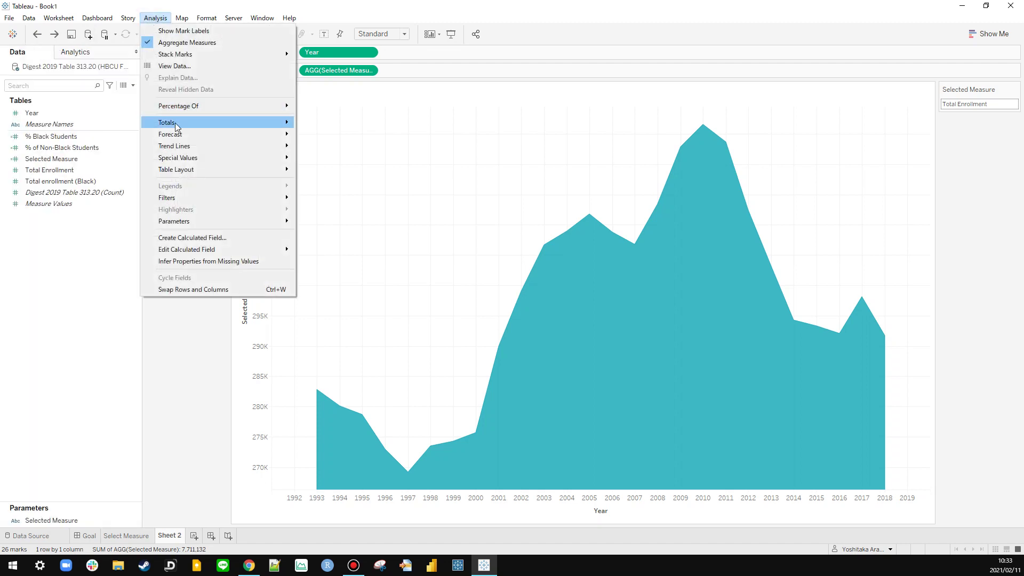
{"action": "mouse_move", "coordinate": [177, 127]}
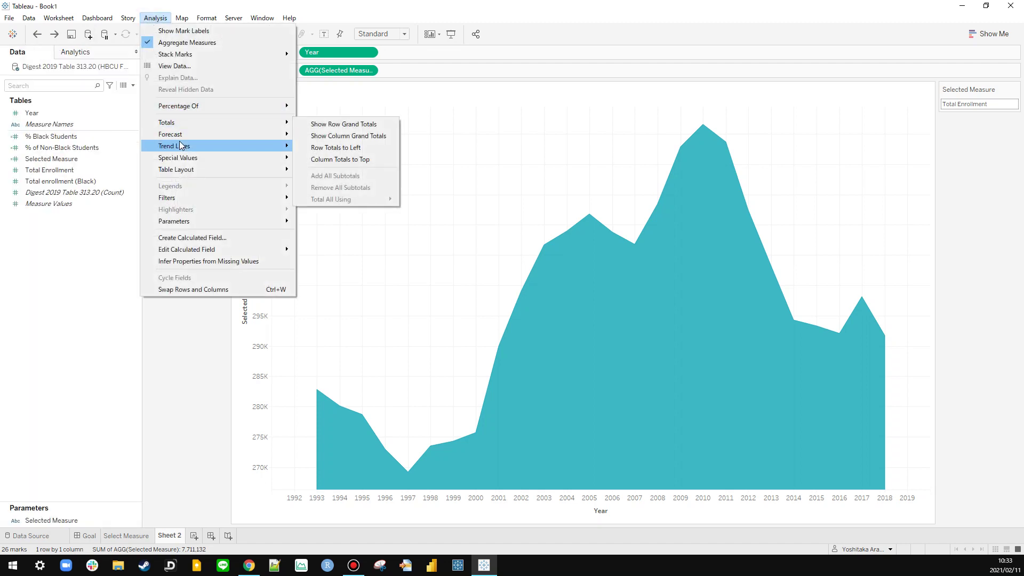
{"action": "mouse_move", "coordinate": [179, 161]}
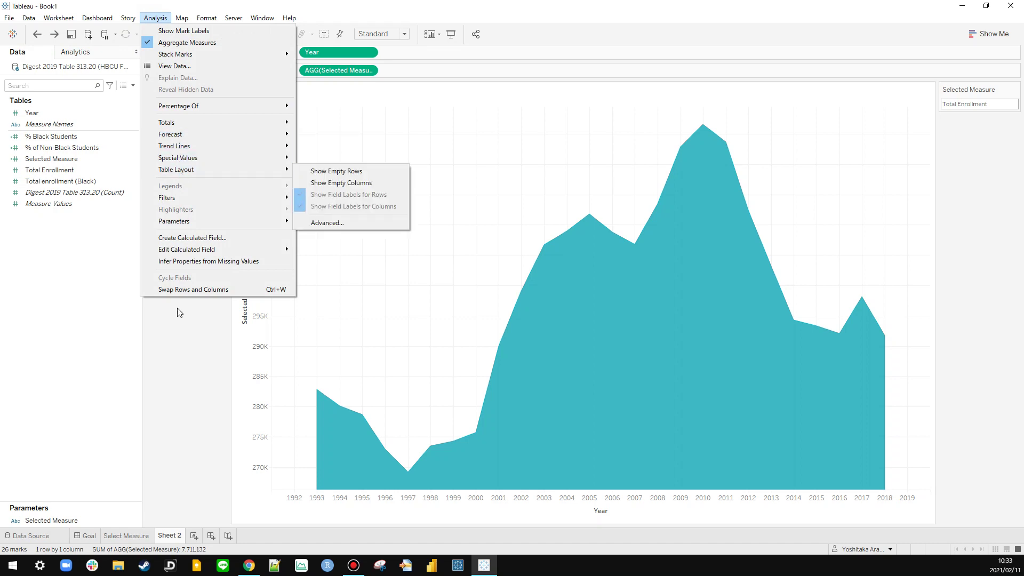
{"action": "left_click", "coordinate": [187, 338]}
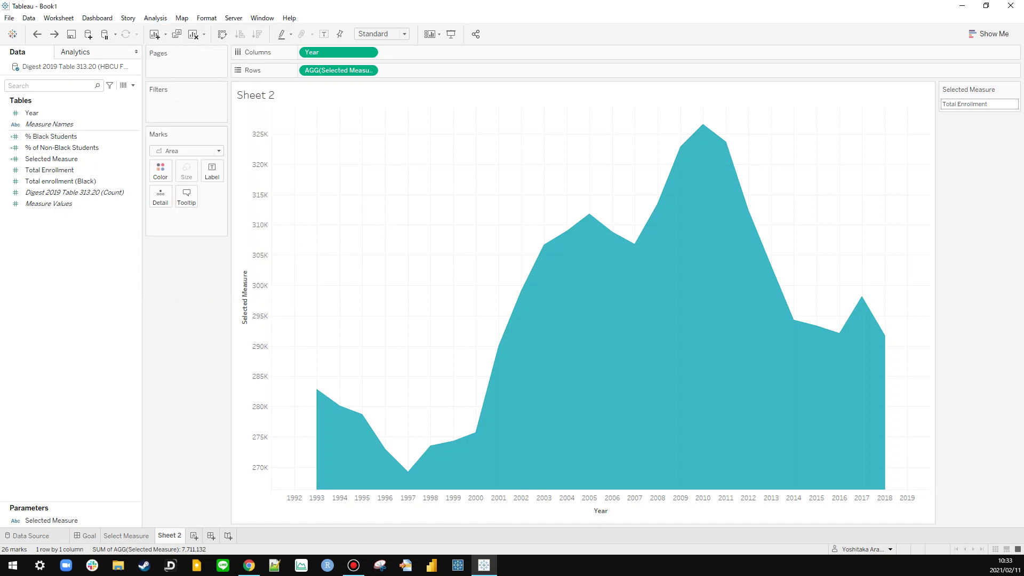
Step: Switch to the browser, open the help article 'How Predictive Modeling Functions Work in Tableau' and read its table of available functions
{"action": "key", "text": "alt+Tab"}
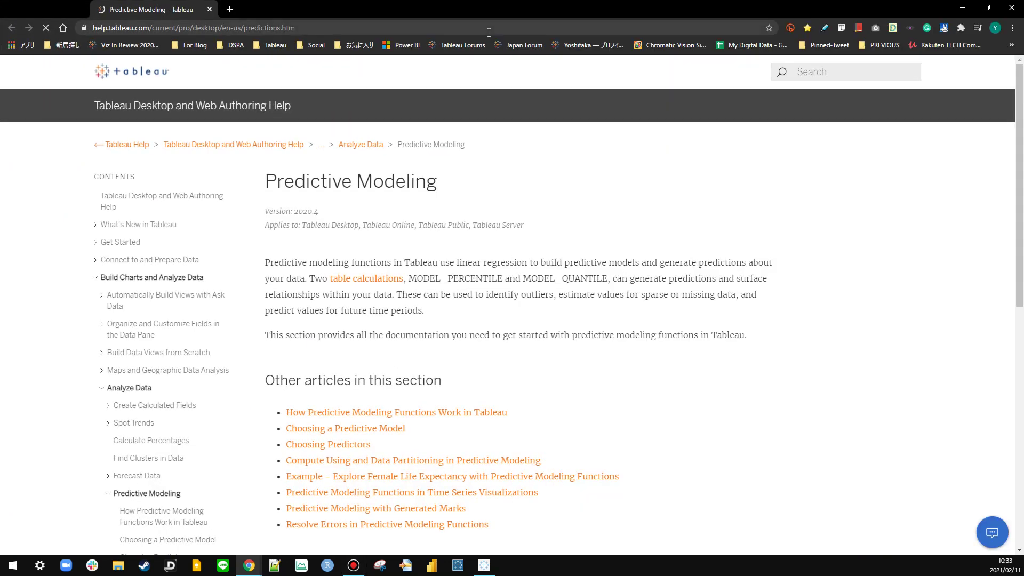
{"action": "scroll", "coordinate": [472, 246], "scroll_direction": "down", "scroll_amount": 3}
{"action": "scroll", "coordinate": [471, 246], "scroll_direction": "up", "scroll_amount": 1}
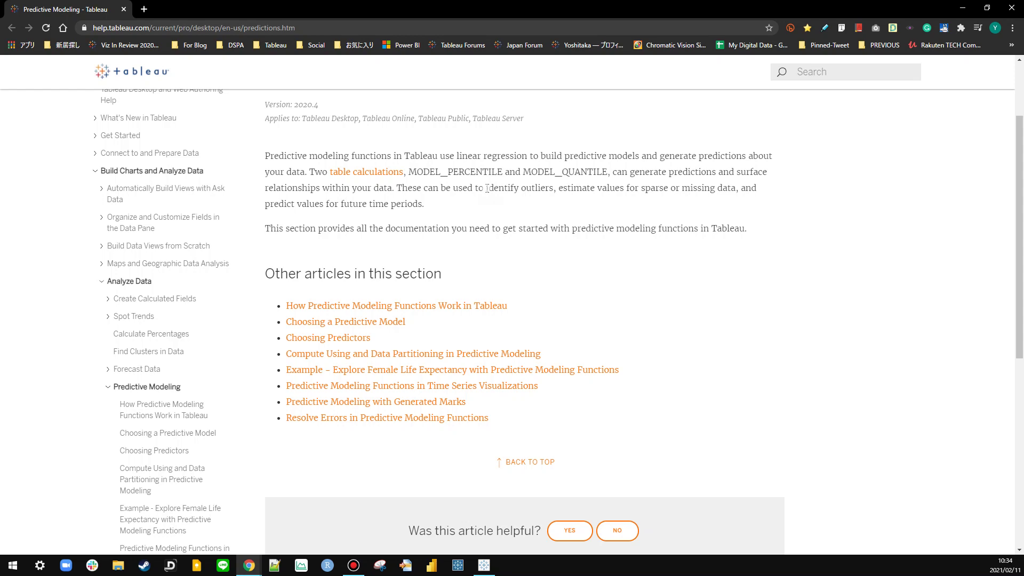
{"action": "left_click", "coordinate": [368, 306]}
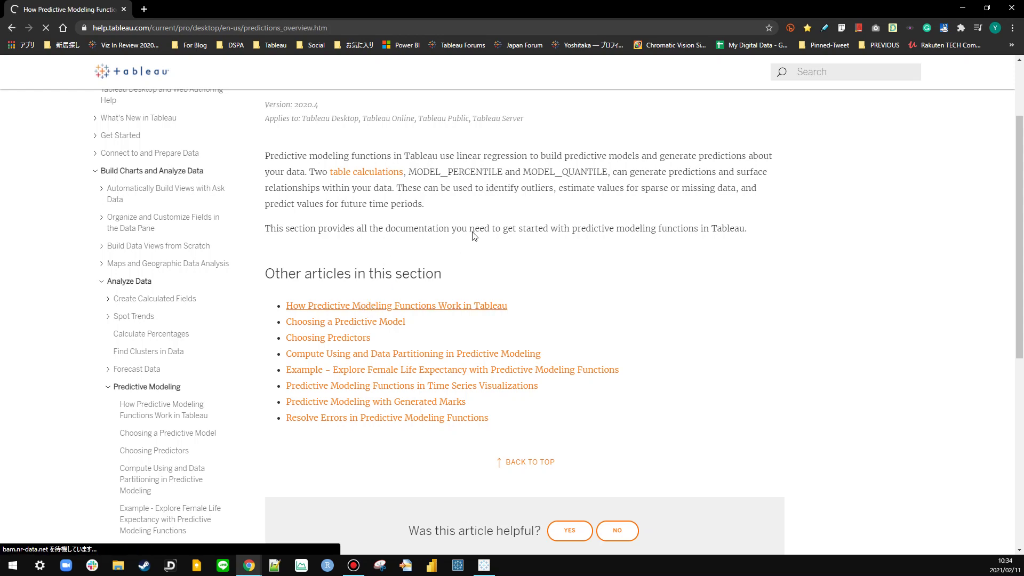
{"action": "scroll", "coordinate": [299, 256], "scroll_direction": "down", "scroll_amount": 2}
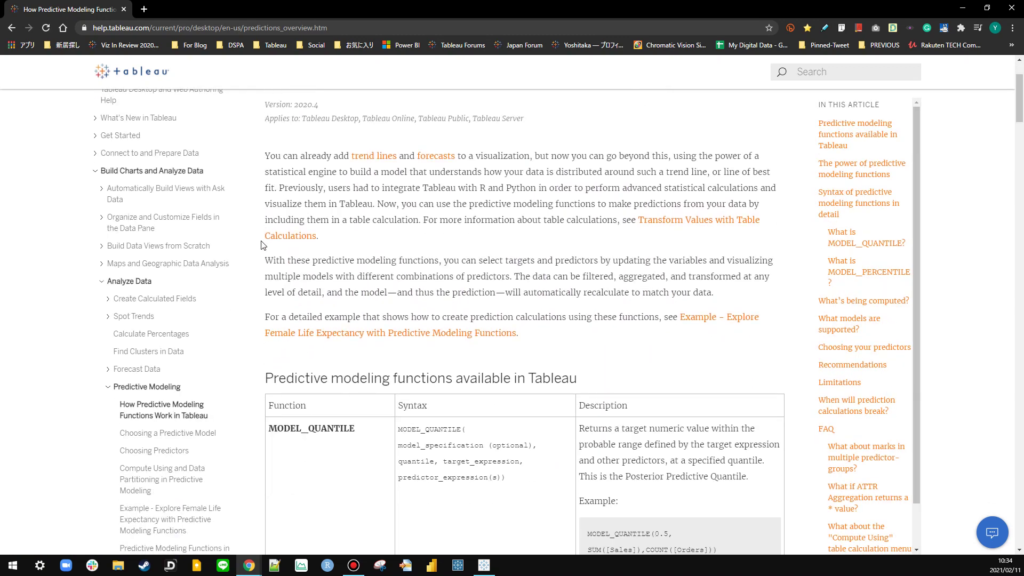
{"action": "scroll", "coordinate": [262, 245], "scroll_direction": "down", "scroll_amount": 3}
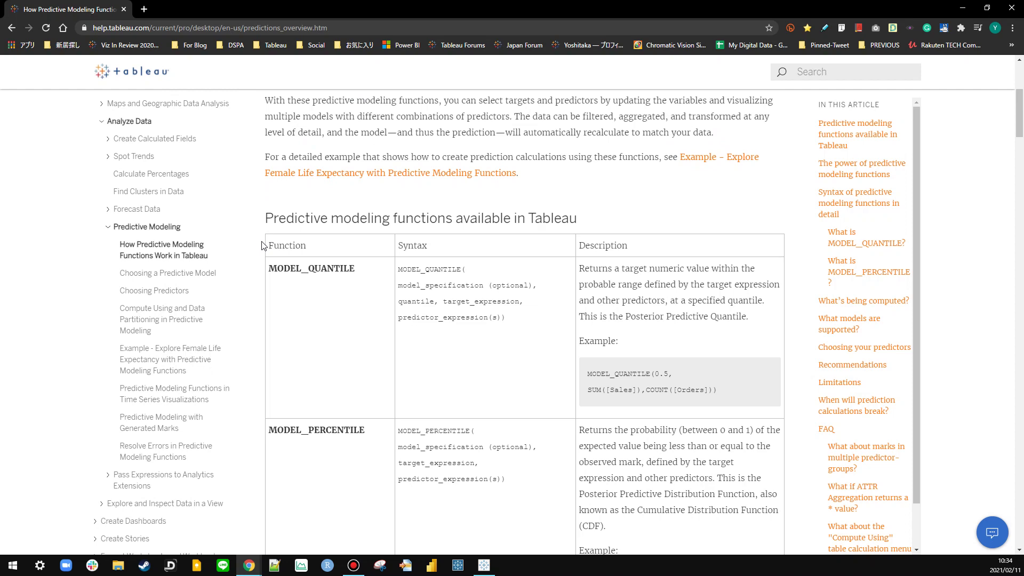
{"action": "scroll", "coordinate": [262, 246], "scroll_direction": "down", "scroll_amount": 3}
{"action": "scroll", "coordinate": [263, 246], "scroll_direction": "up", "scroll_amount": 1}
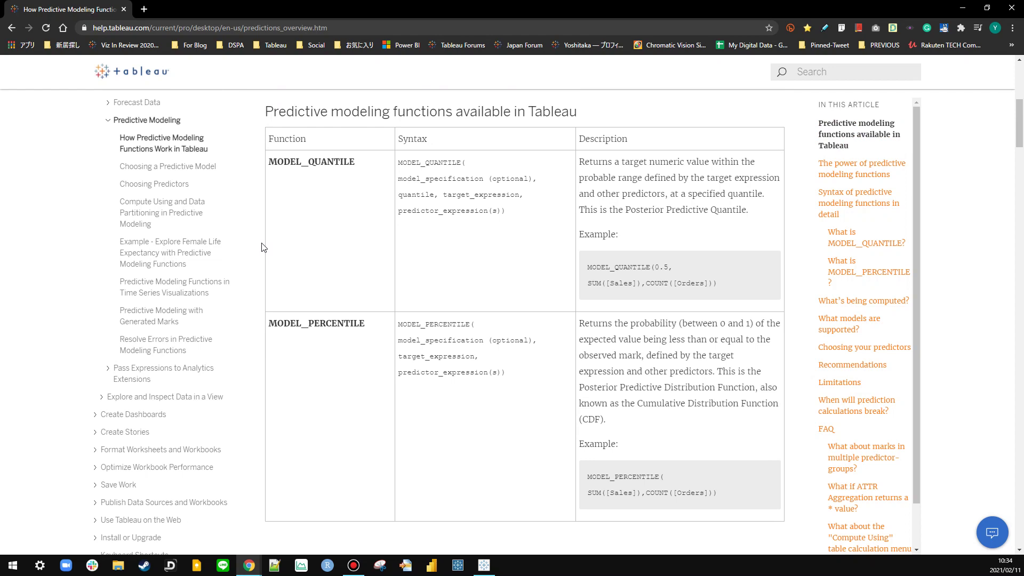
Step: Read the article's salary example, the detailed MODEL_QUANTILE and MODEL_PERCENTILE syntax, and the section on what is being computed
{"action": "scroll", "coordinate": [262, 247], "scroll_direction": "down", "scroll_amount": 12}
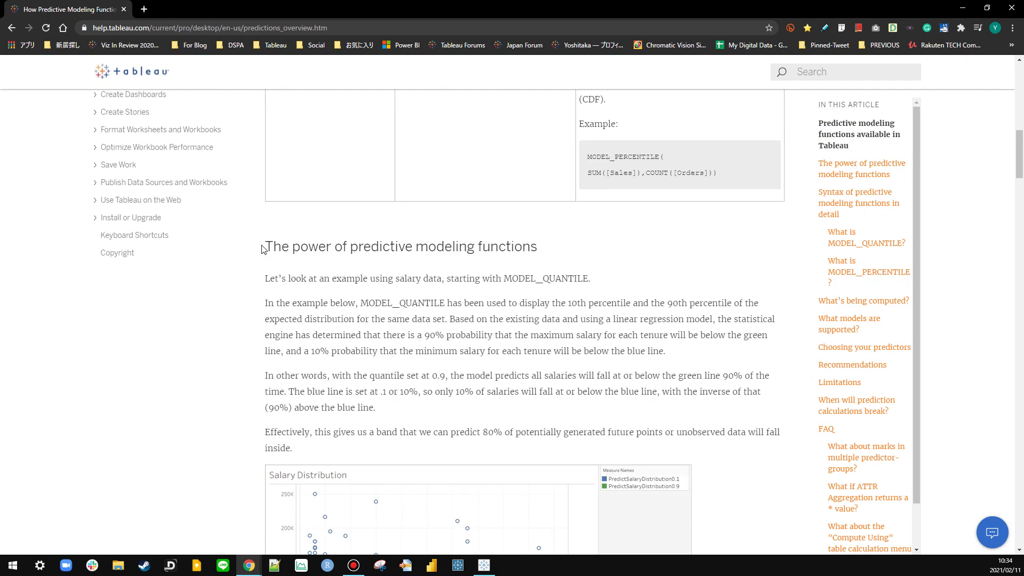
{"action": "scroll", "coordinate": [265, 245], "scroll_direction": "down", "scroll_amount": 5}
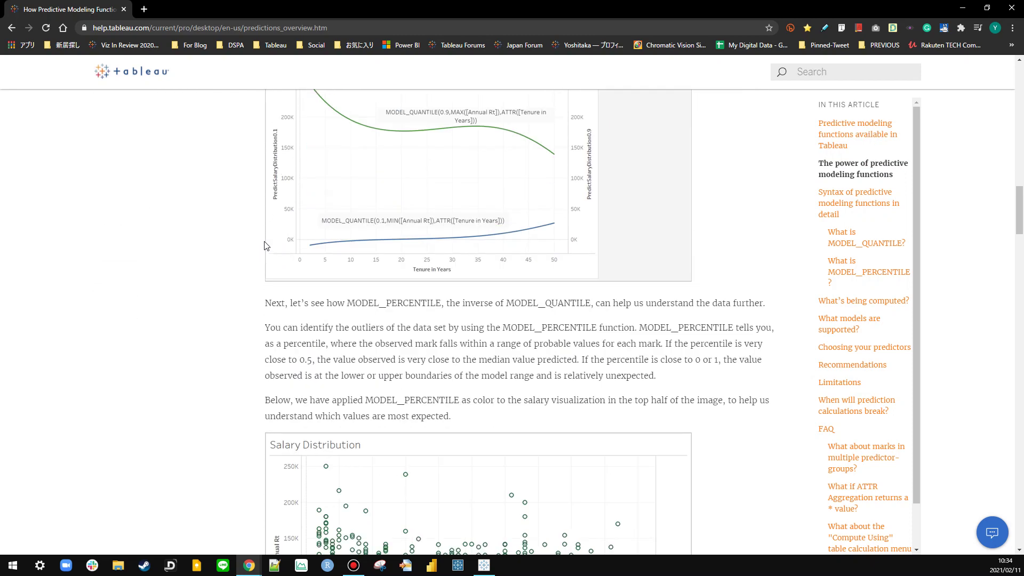
{"action": "scroll", "coordinate": [265, 245], "scroll_direction": "down", "scroll_amount": 12}
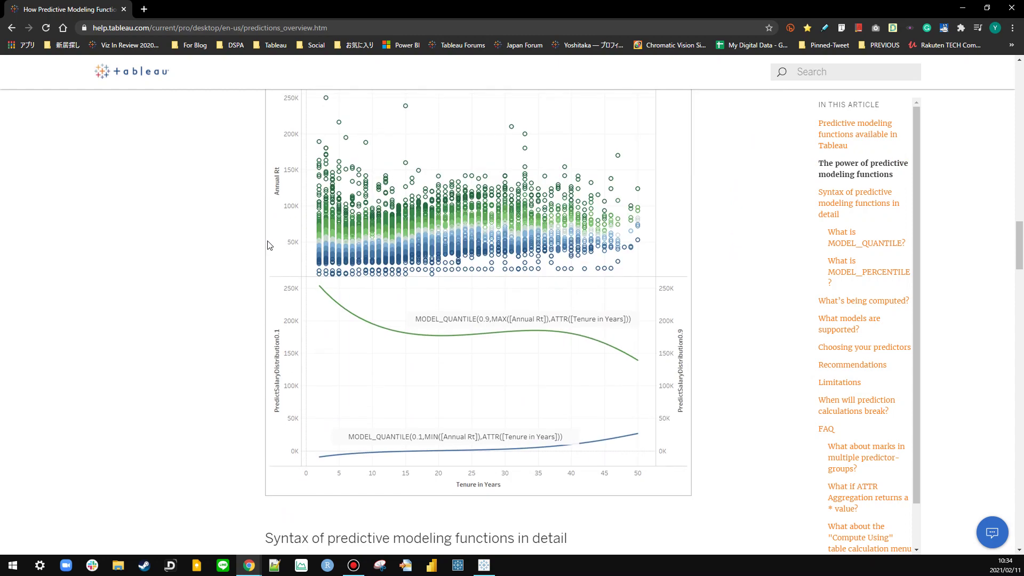
{"action": "scroll", "coordinate": [269, 244], "scroll_direction": "down", "scroll_amount": 2}
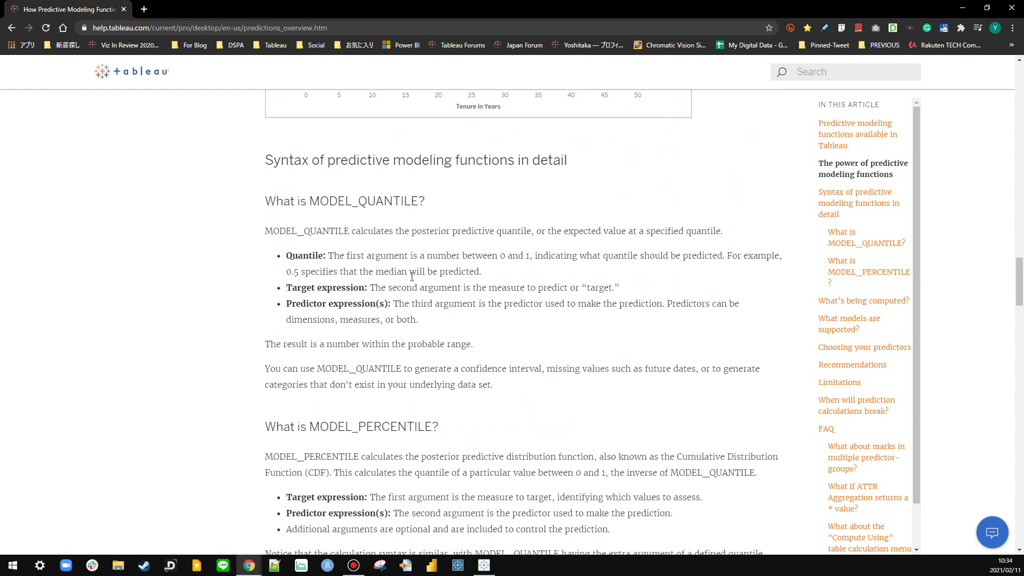
{"action": "scroll", "coordinate": [411, 278], "scroll_direction": "down", "scroll_amount": 5}
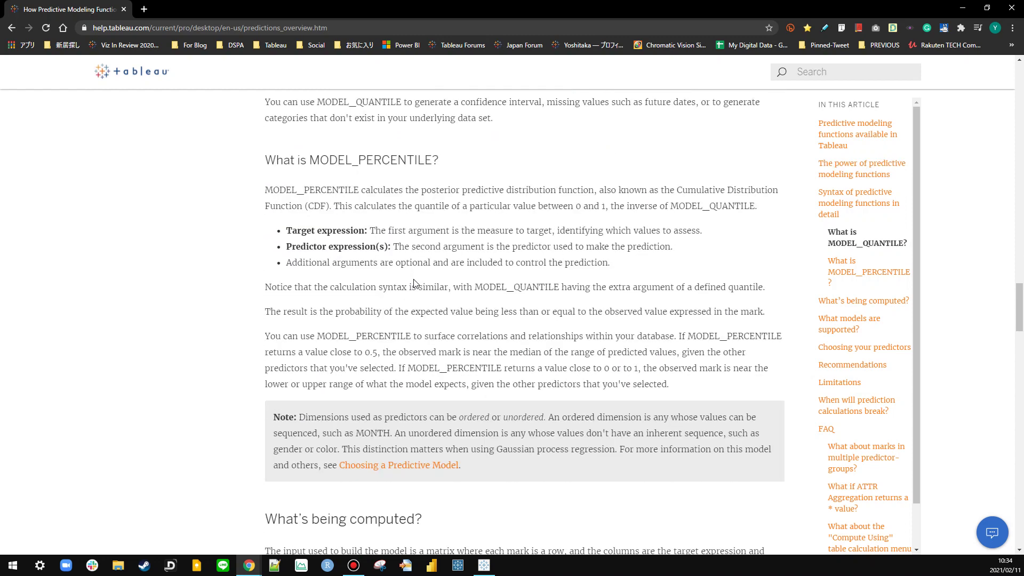
{"action": "scroll", "coordinate": [271, 251], "scroll_direction": "down", "scroll_amount": 6}
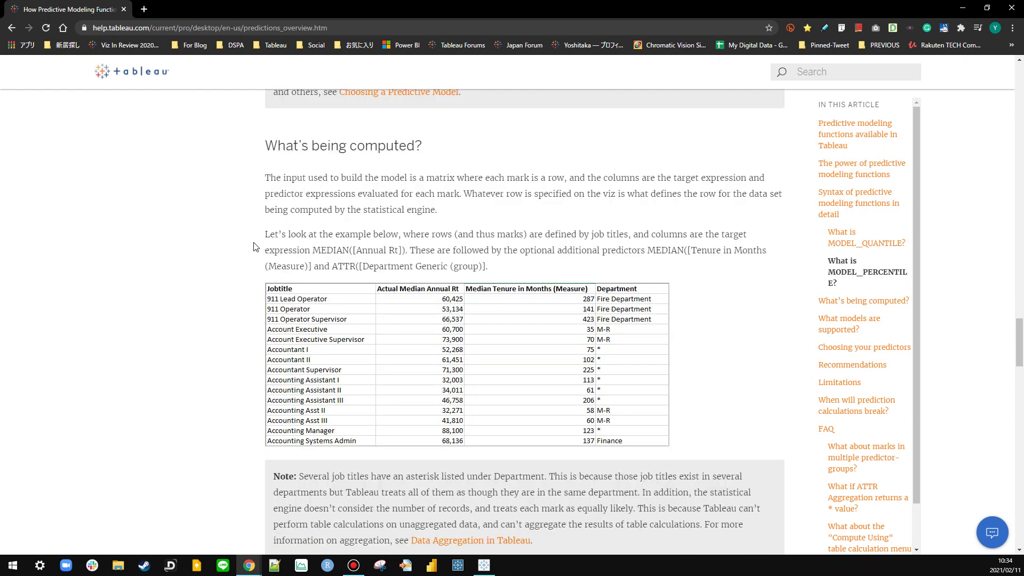
{"action": "scroll", "coordinate": [254, 247], "scroll_direction": "down", "scroll_amount": 5}
{"action": "scroll", "coordinate": [261, 247], "scroll_direction": "up", "scroll_amount": 4}
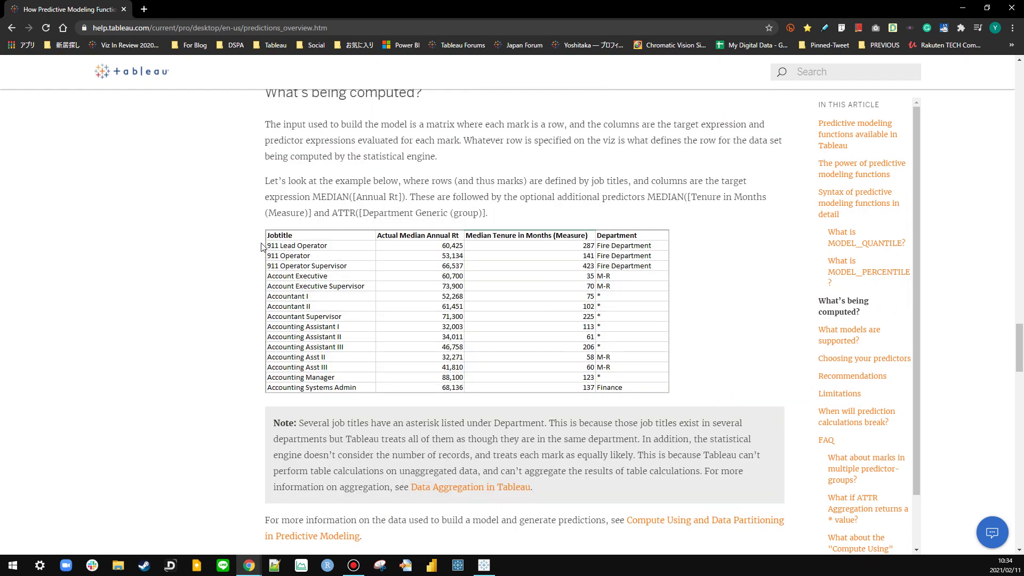
{"action": "scroll", "coordinate": [261, 246], "scroll_direction": "down", "scroll_amount": 6}
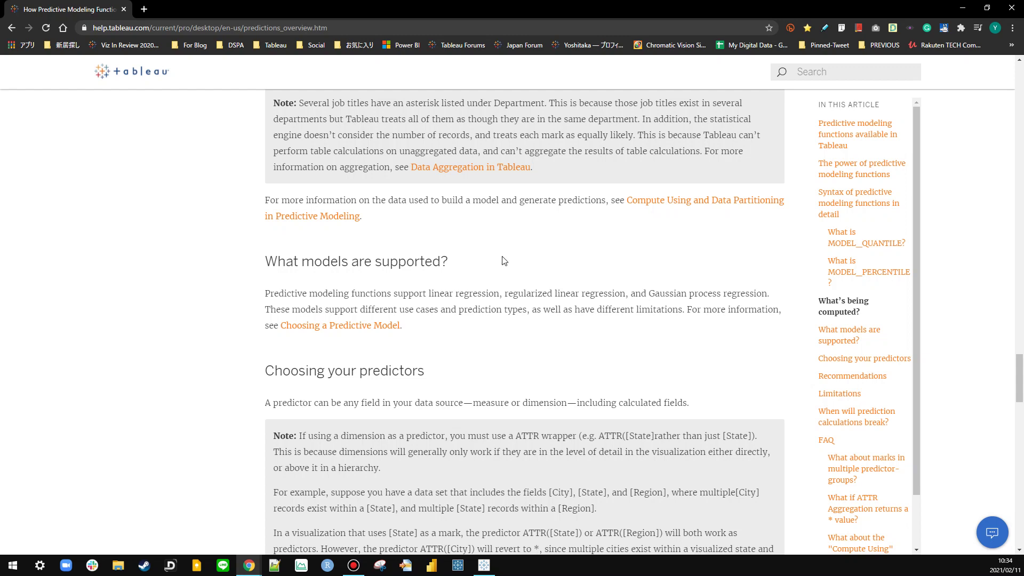
Step: Open the 'Choosing a Predictive Model' article and review the linear, regularized linear and Gaussian process regression options
{"action": "left_click", "coordinate": [376, 327]}
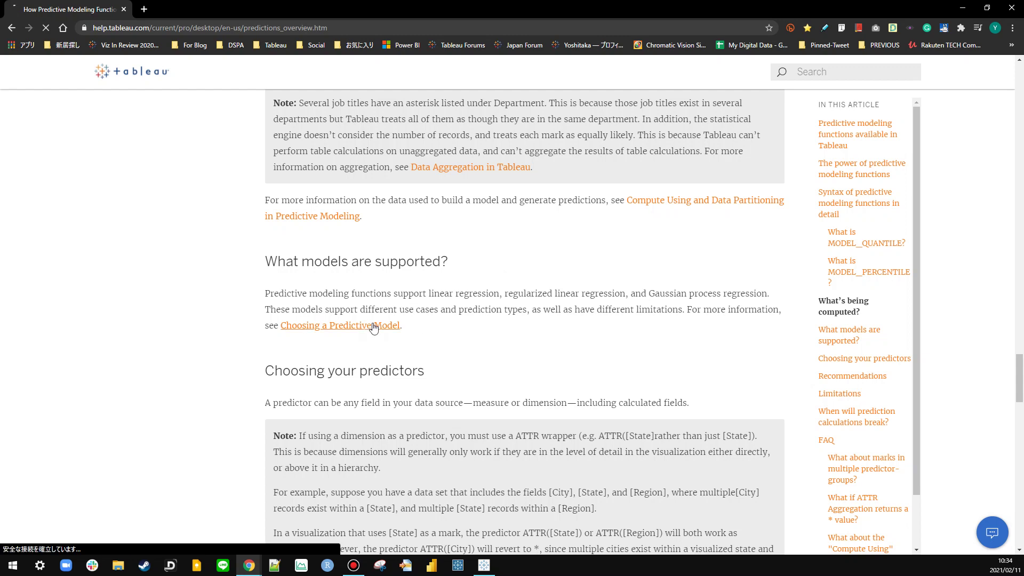
{"action": "scroll", "coordinate": [284, 230], "scroll_direction": "down", "scroll_amount": 4}
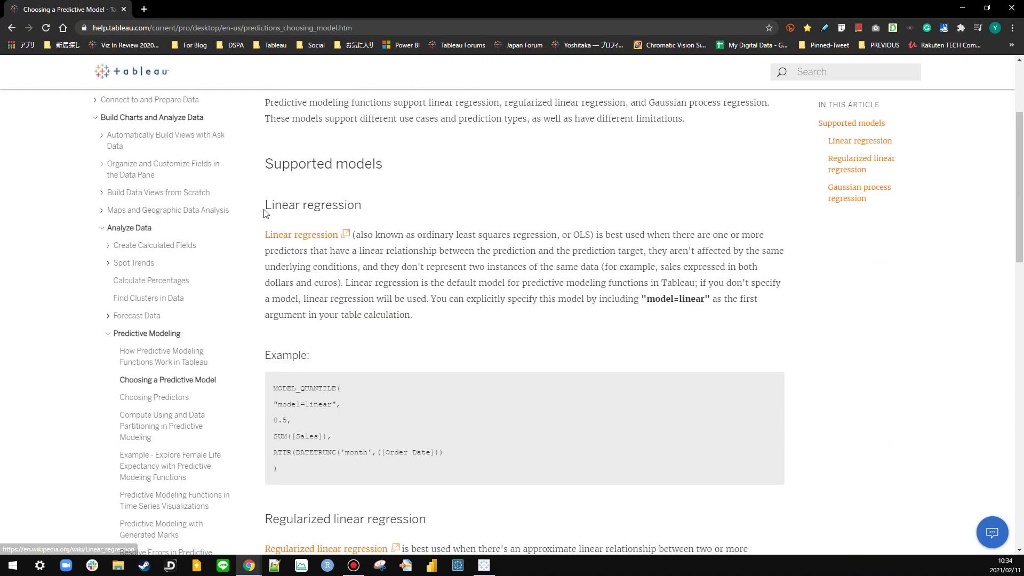
{"action": "scroll", "coordinate": [267, 208], "scroll_direction": "down", "scroll_amount": 5}
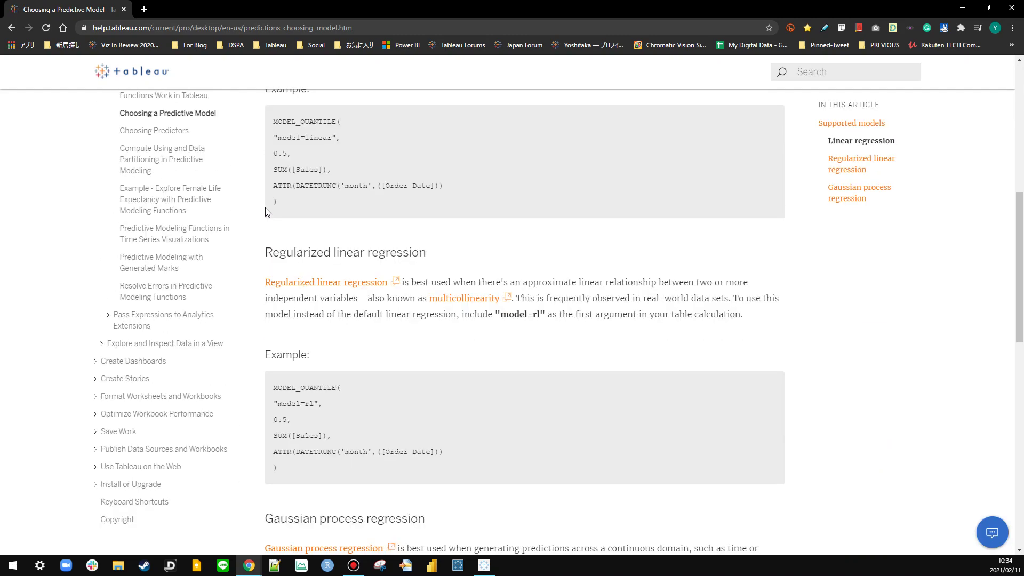
{"action": "scroll", "coordinate": [269, 209], "scroll_direction": "down", "scroll_amount": 7}
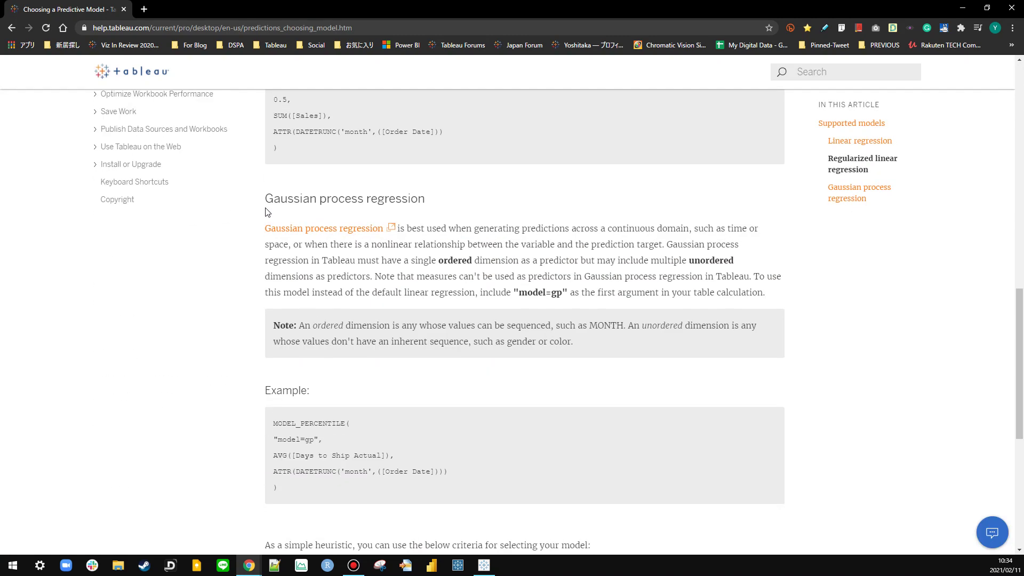
Step: Switch back to Tableau and create a calculated field named Prediction that starts with the MODEL_QUANTILE function
{"action": "key", "text": "alt+Tab"}
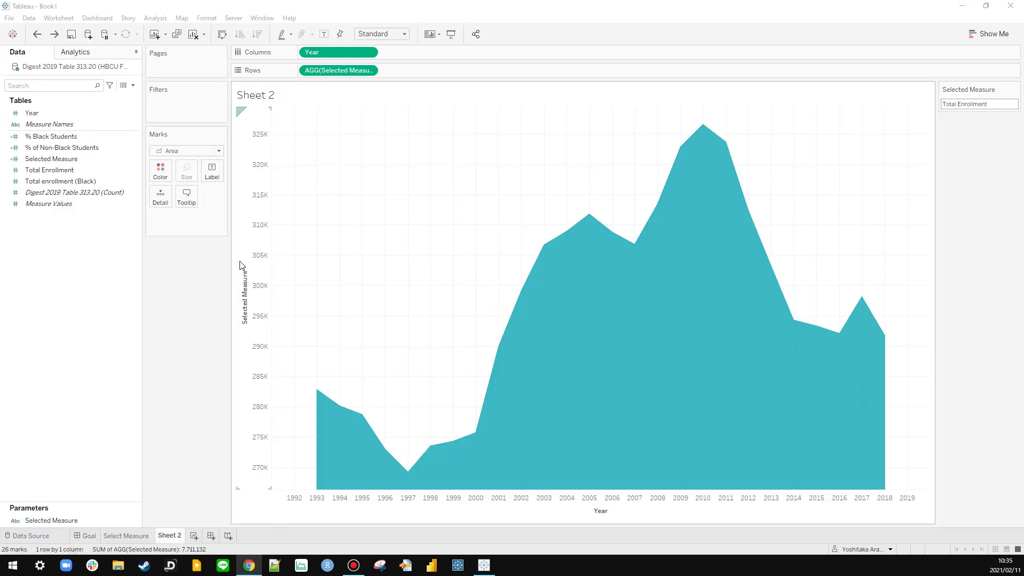
{"action": "right_click", "coordinate": [71, 267]}
{"action": "left_click", "coordinate": [89, 277]}
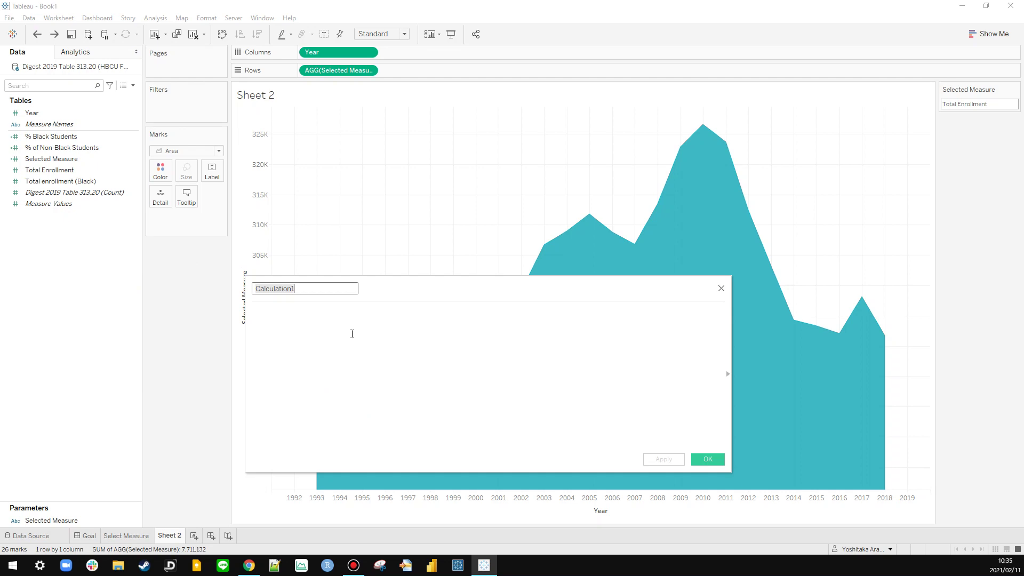
{"action": "type", "text": "Prediction"}
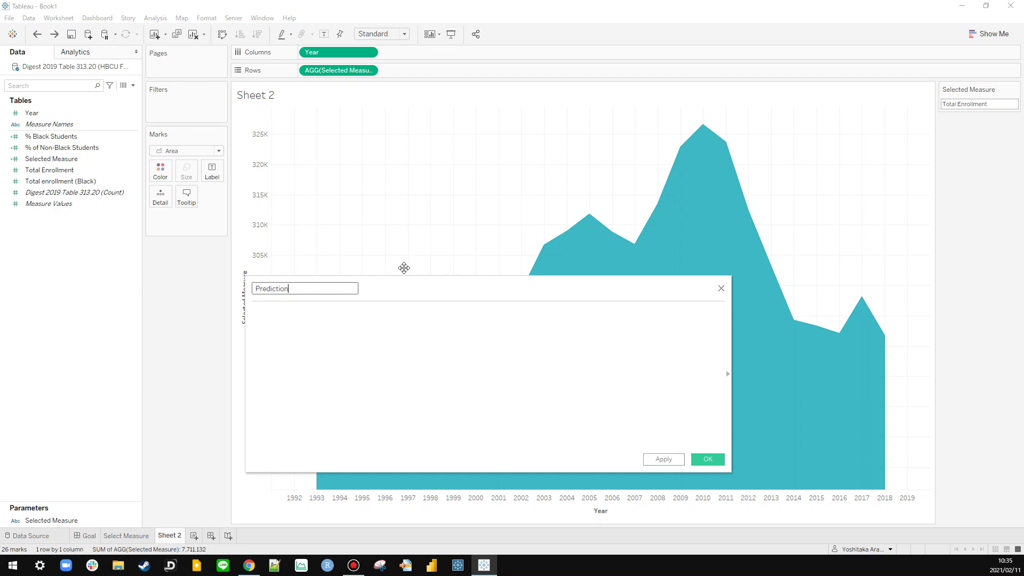
{"action": "left_click", "coordinate": [434, 366]}
{"action": "type", "text": "MODEl"}
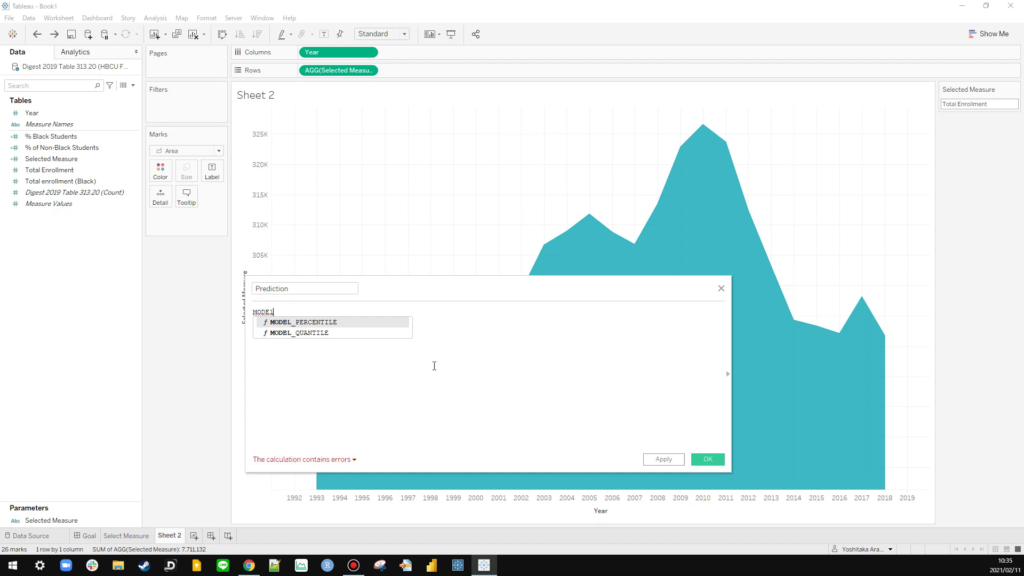
{"action": "key", "text": "Down"}
{"action": "key", "text": "Return"}
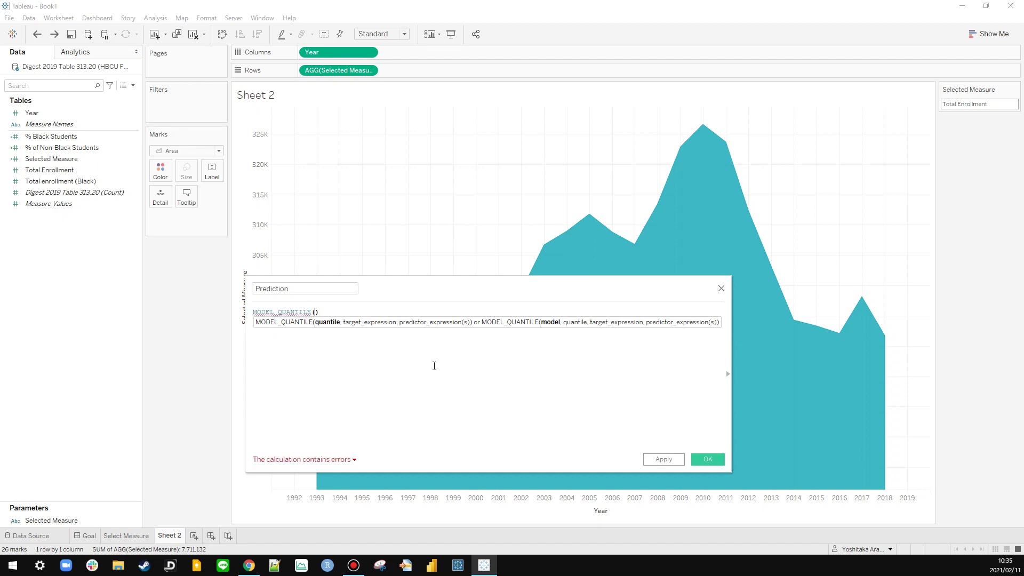
Step: Lay out the MODEL_QUANTILE call over several lines and enter "model = gp" as its indented first argument
{"action": "key", "text": "Return"}
{"action": "key", "text": "Return"}
{"action": "key", "text": "Up"}
{"action": "key", "text": "Up"}
{"action": "key", "text": "Down"}
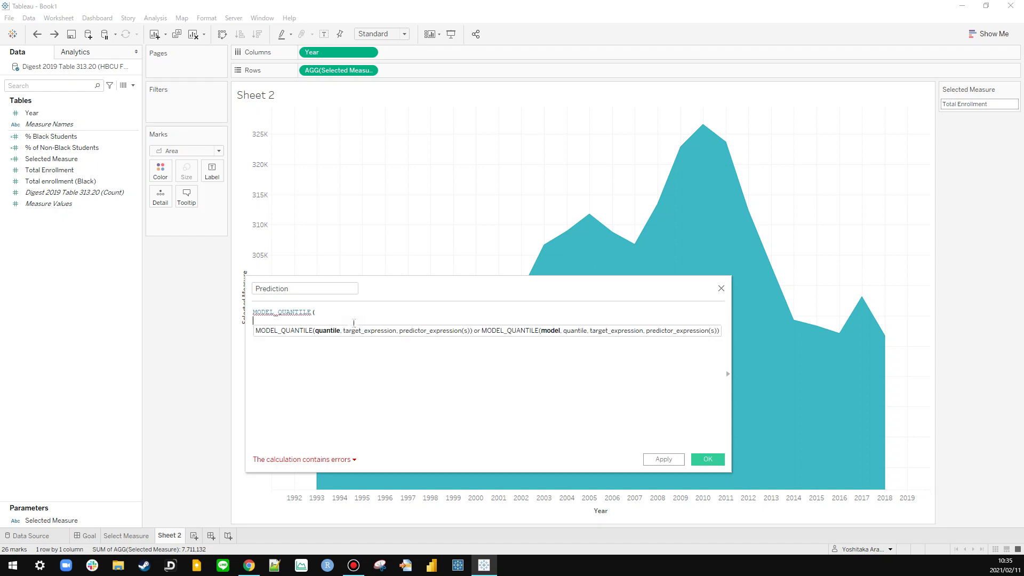
{"action": "key", "text": "Tab"}
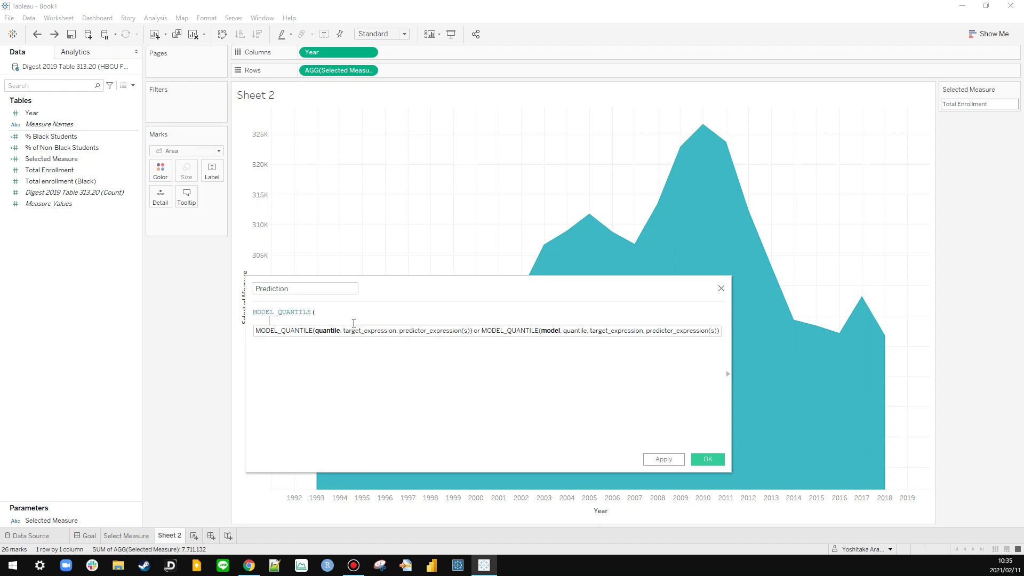
{"action": "type", "text": "\"model ="}
{"action": "left_click", "coordinate": [728, 373]}
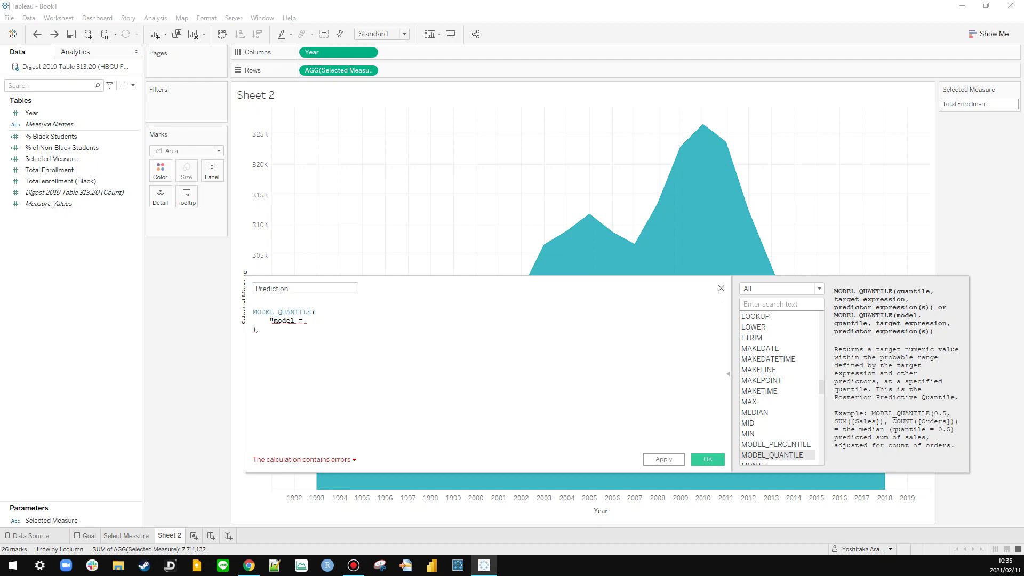
{"action": "triple_click", "coordinate": [335, 323]}
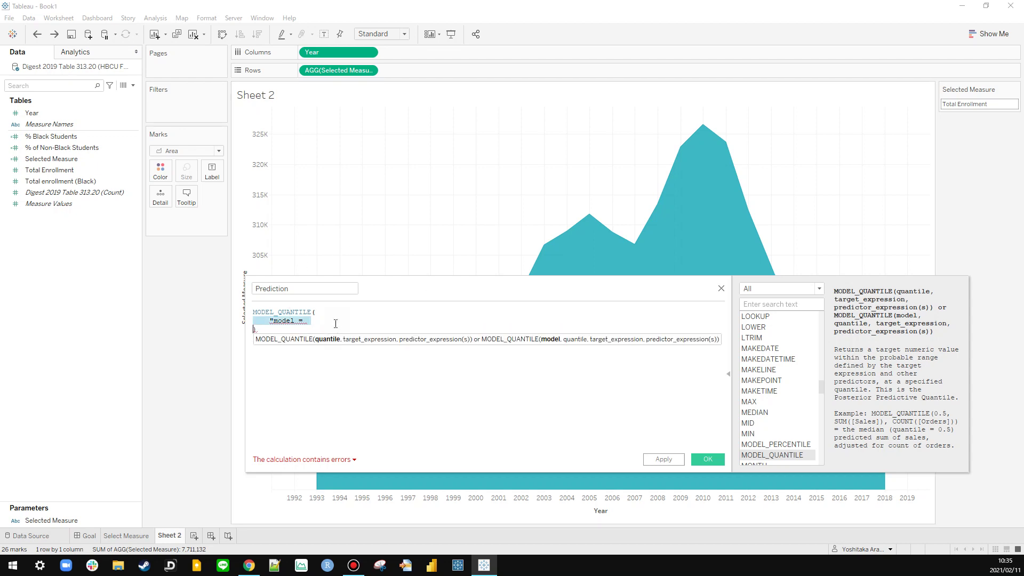
{"action": "key", "text": "BackSpace"}
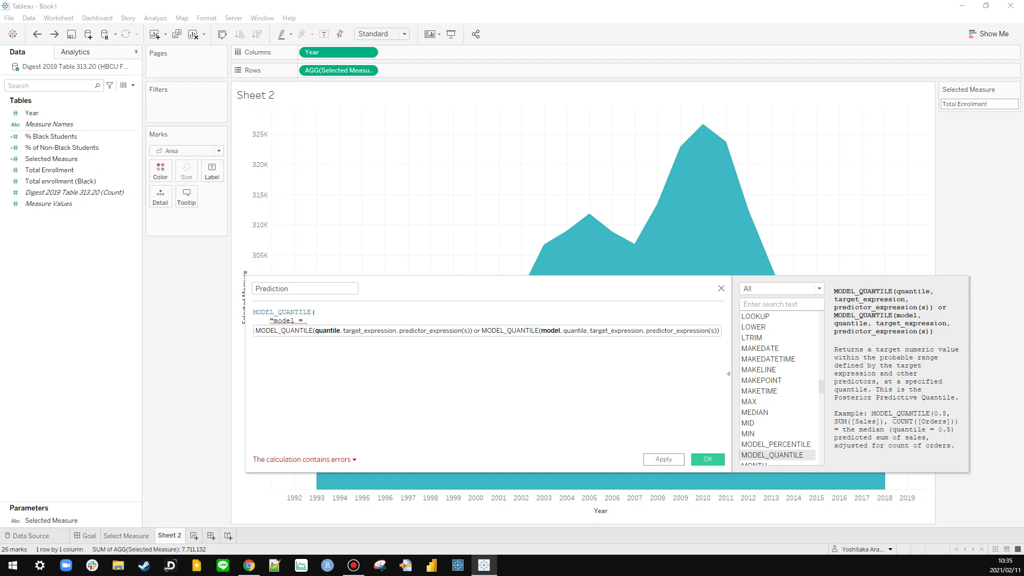
{"action": "type", "text": "gp\""}
{"action": "key", "text": "Return"}
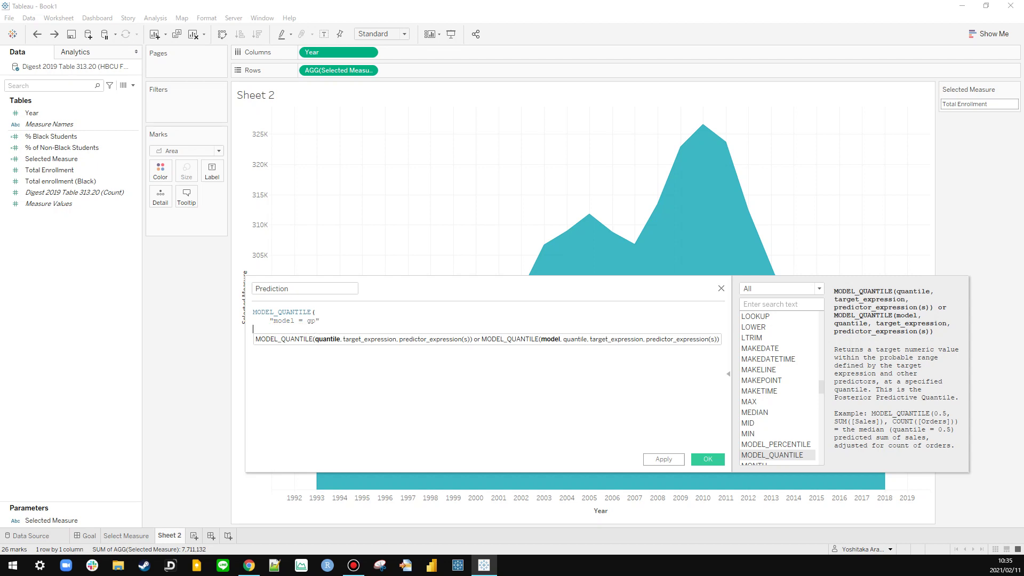
Step: Add 0.5 as the quantile argument on its own line, followed by a comma line above the closing parenthesis
{"action": "type", "text": ", "}
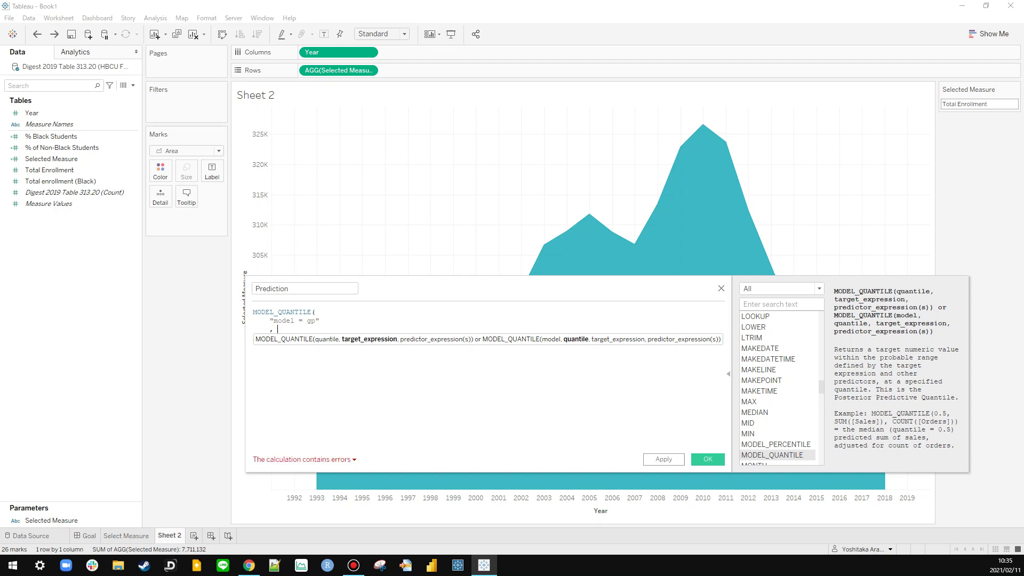
{"action": "type", "text": "0.5"}
{"action": "key", "text": "Return"}
{"action": "type", "text": ","}
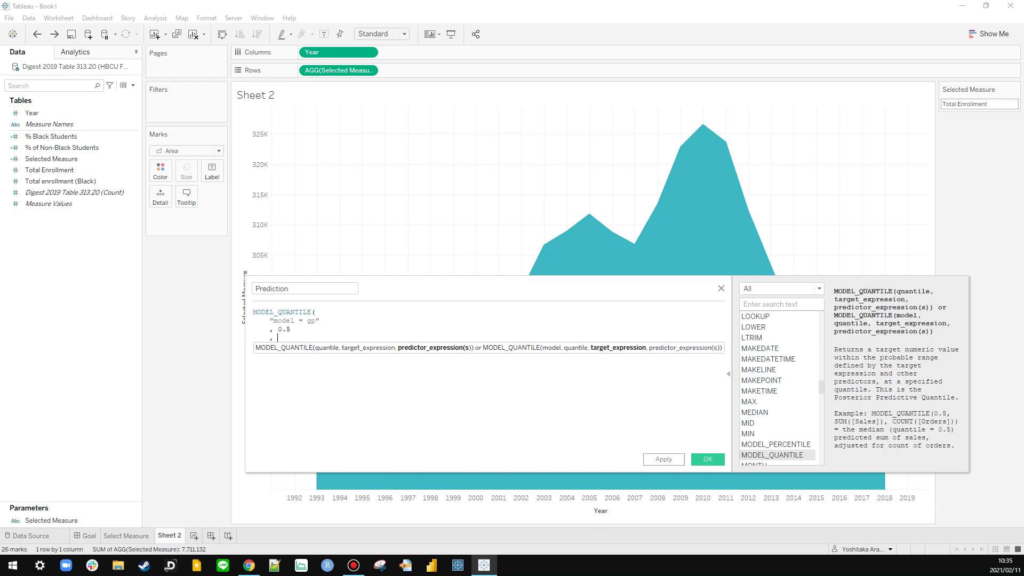
{"action": "key", "text": "Return"}
{"action": "type", "text": ")"}
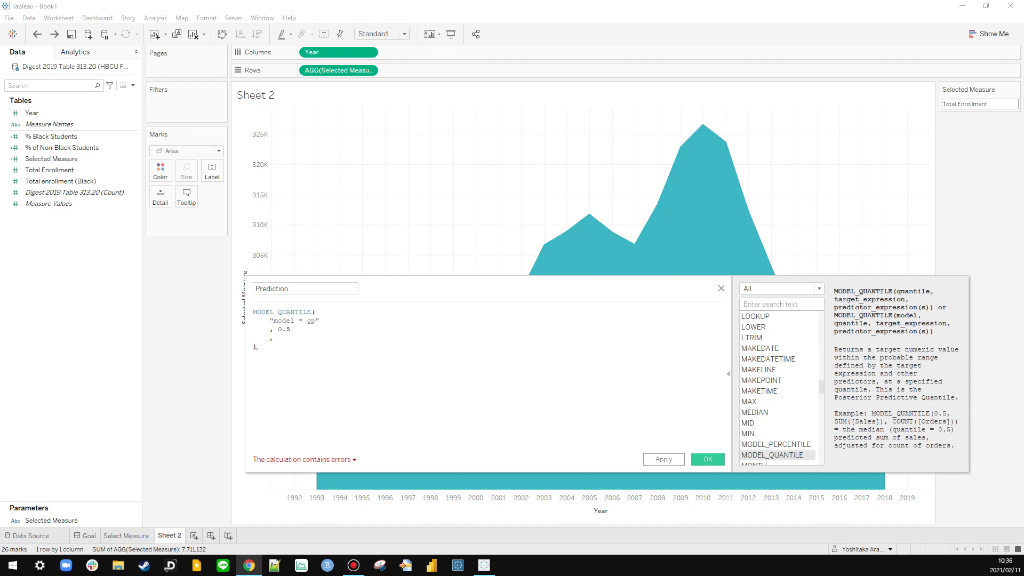
{"action": "left_click", "coordinate": [351, 337]}
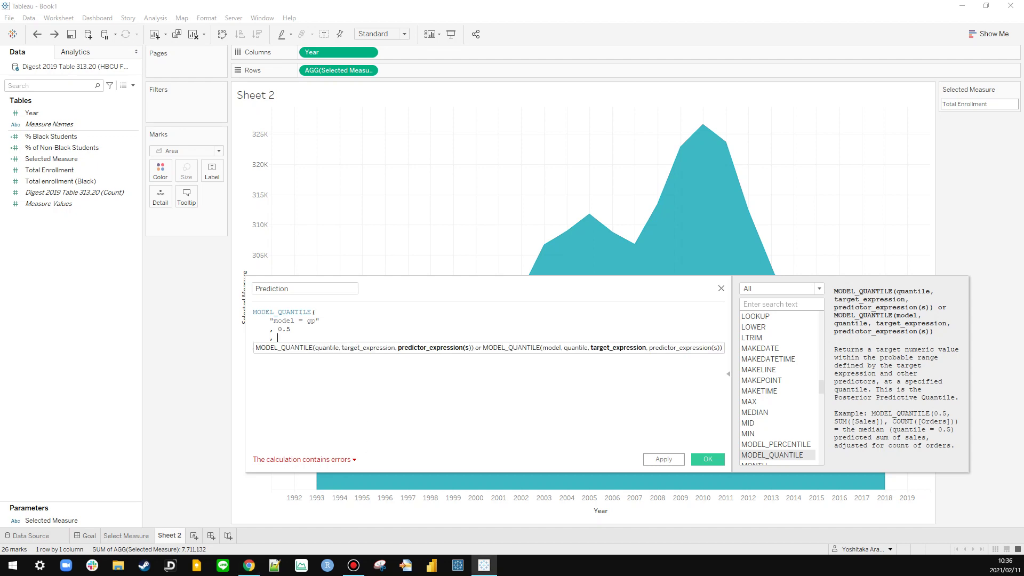
{"action": "key", "text": "Return"}
{"action": "type", "text": ")"}
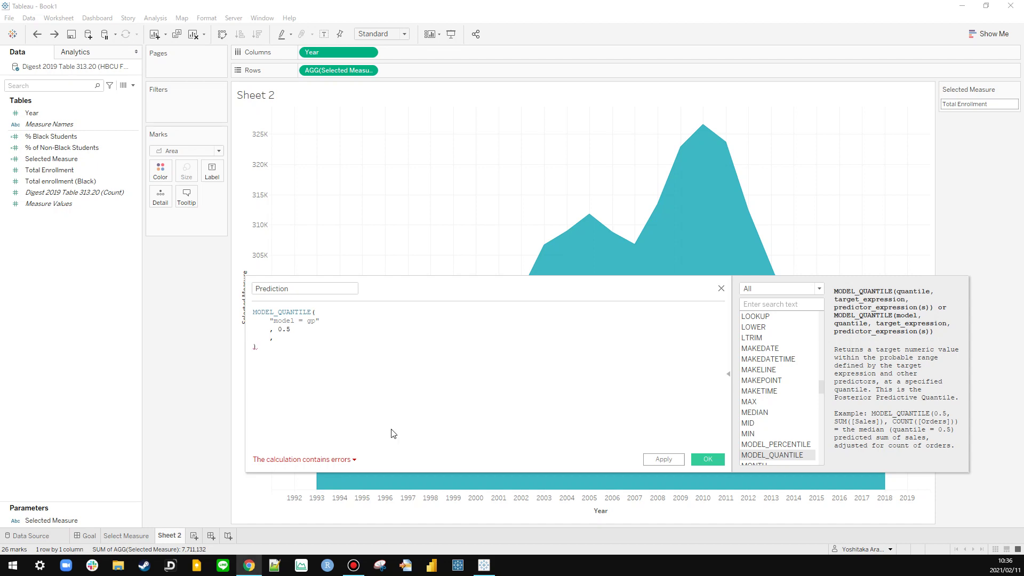
{"action": "left_click", "coordinate": [365, 338]}
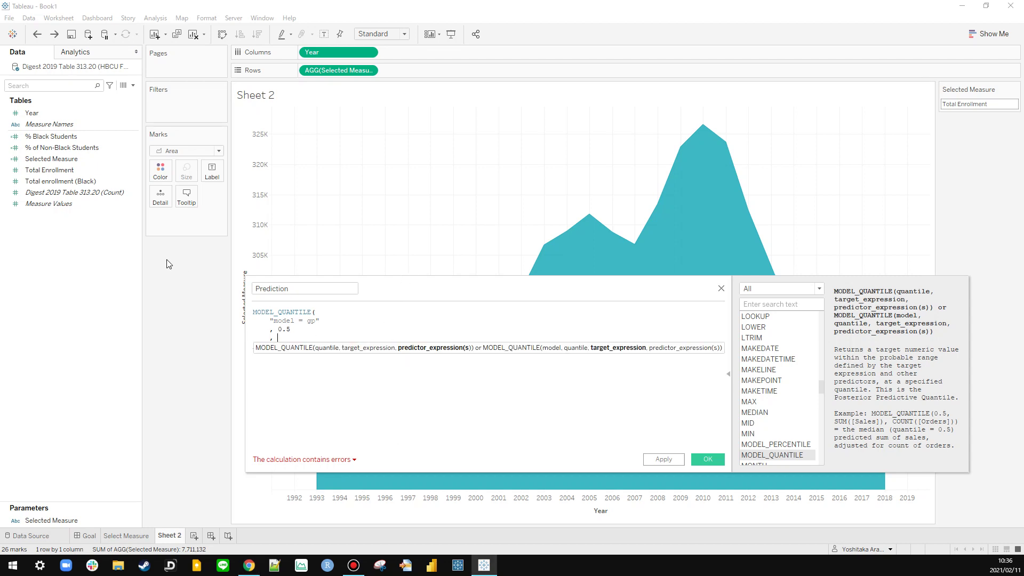
Step: Use the Selected Measure field as the target expression and MIN([Year]) as the predictor in the Prediction formula
{"action": "mouse_move", "coordinate": [72, 158]}
{"action": "left_mouse_down"}
{"action": "mouse_move", "coordinate": [281, 294]}
{"action": "mouse_move", "coordinate": [423, 363]}
{"action": "left_mouse_up"}
{"action": "key", "text": "Return"}
{"action": "type", "text": ","}
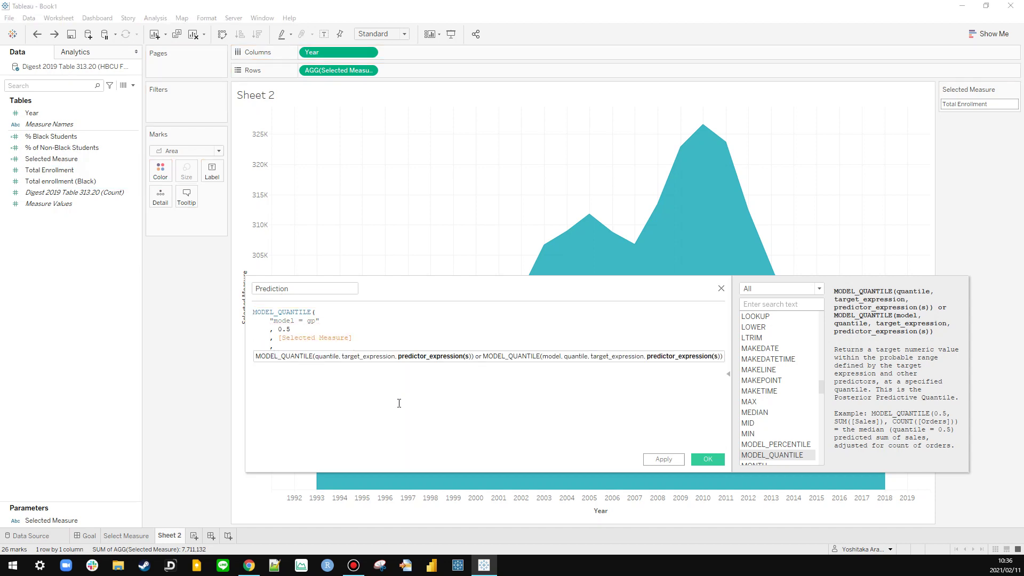
{"action": "type", "text": " MIN("}
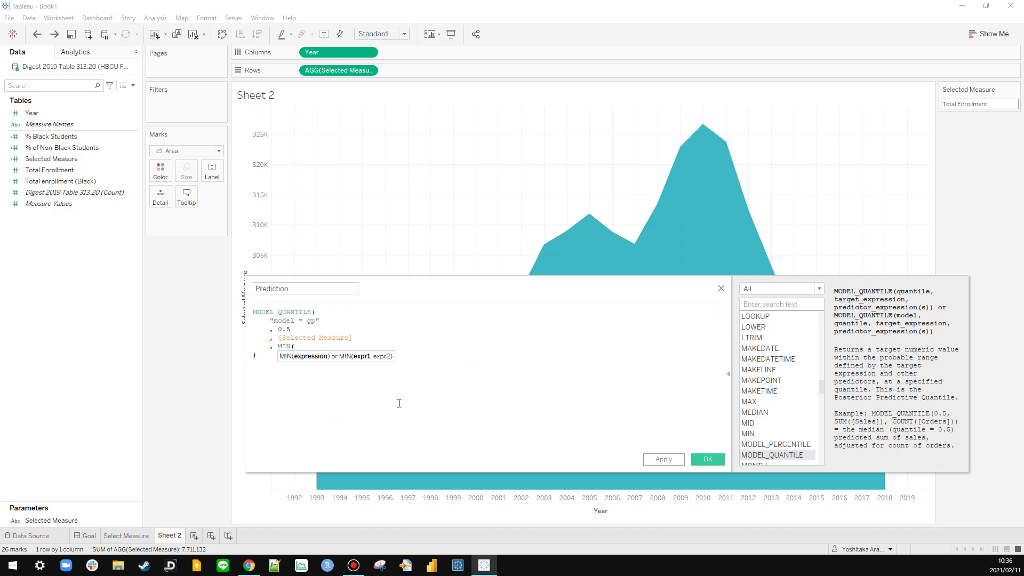
{"action": "type", "text": "[Year])"}
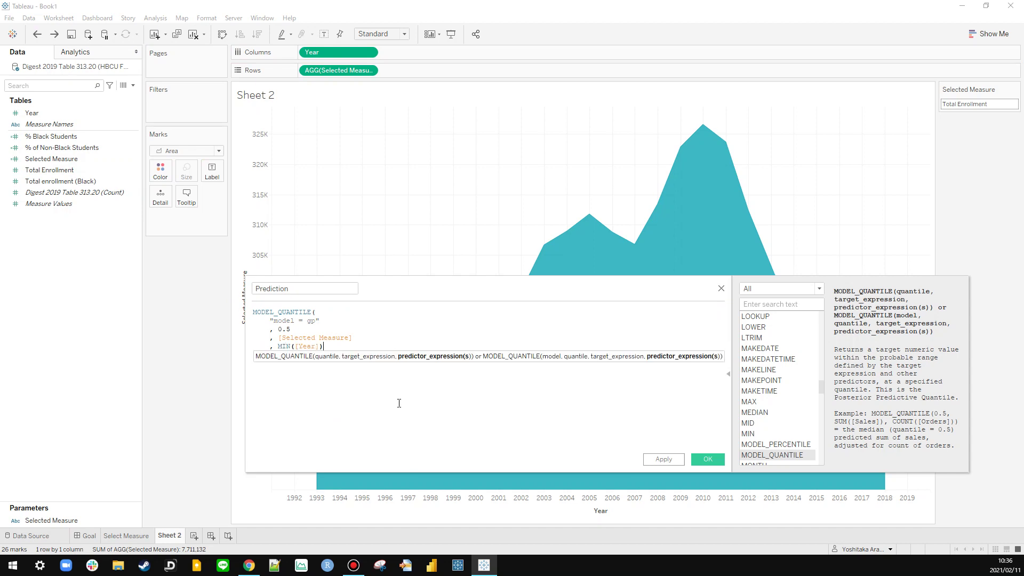
{"action": "key", "text": "Return"}
{"action": "type", "text": ")"}
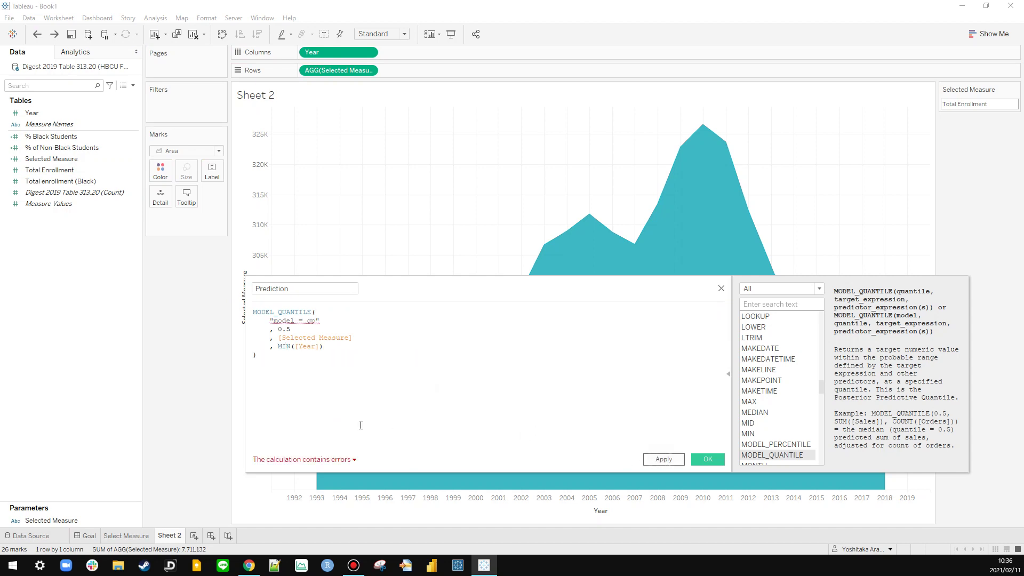
Step: Check the calculation error, correct the model argument to "model=gp" without spaces, and apply the Prediction calculation
{"action": "left_click", "coordinate": [317, 459]}
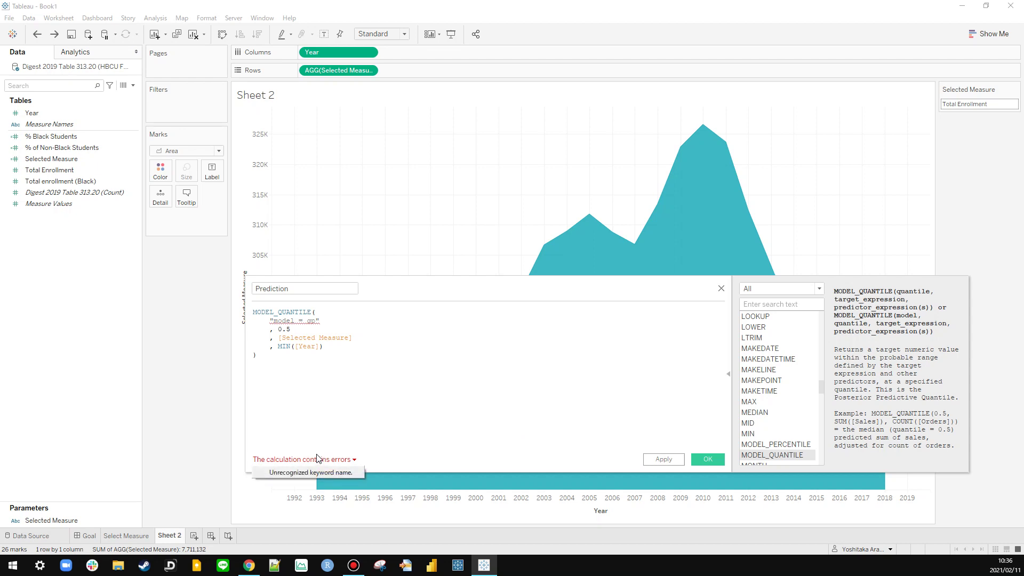
{"action": "left_click", "coordinate": [299, 321]}
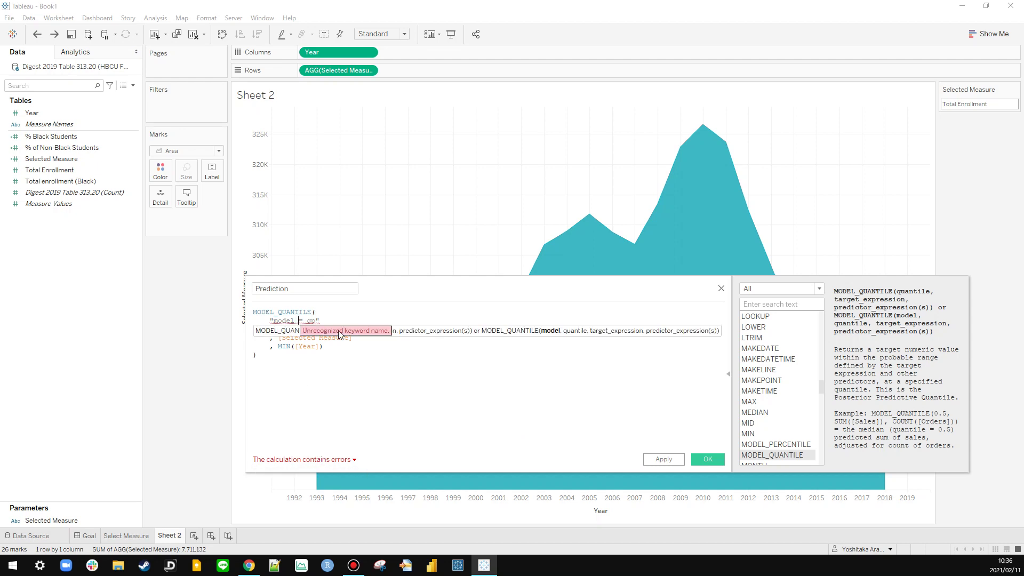
{"action": "key", "text": "BackSpace"}
{"action": "key", "text": "Right"}
{"action": "key", "text": "Delete"}
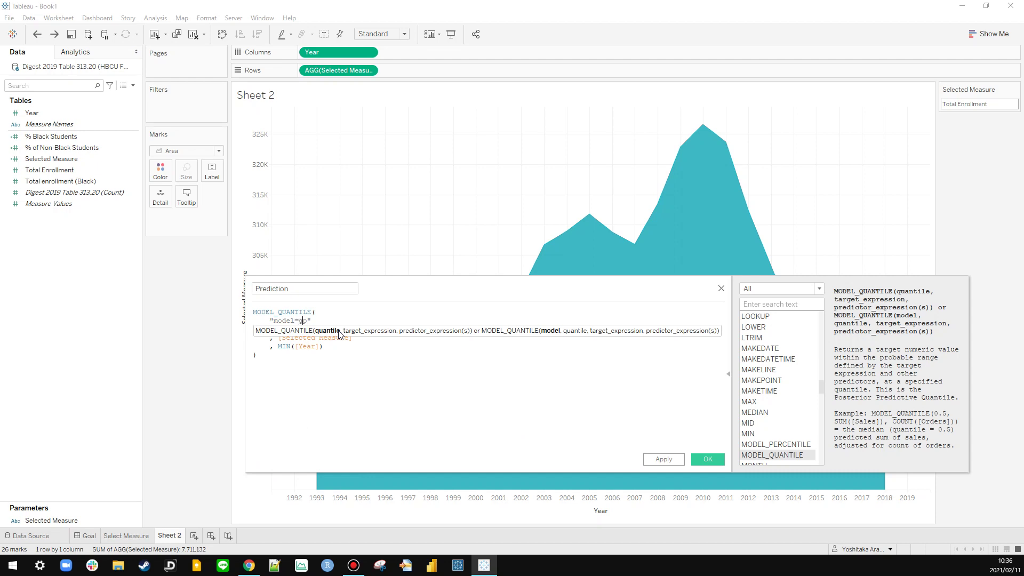
{"action": "left_click", "coordinate": [664, 459]}
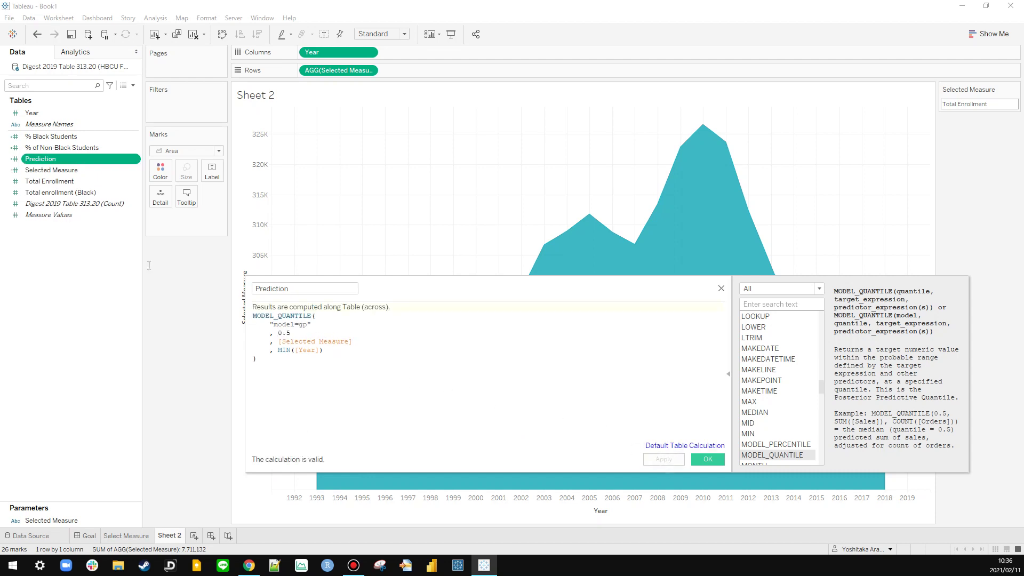
Step: Add Prediction to Rows beside Selected Measure, dismiss the error dialog, and review the target expression in the formula
{"action": "left_click_drag", "start_coordinate": [40, 158], "coordinate": [483, 149]}
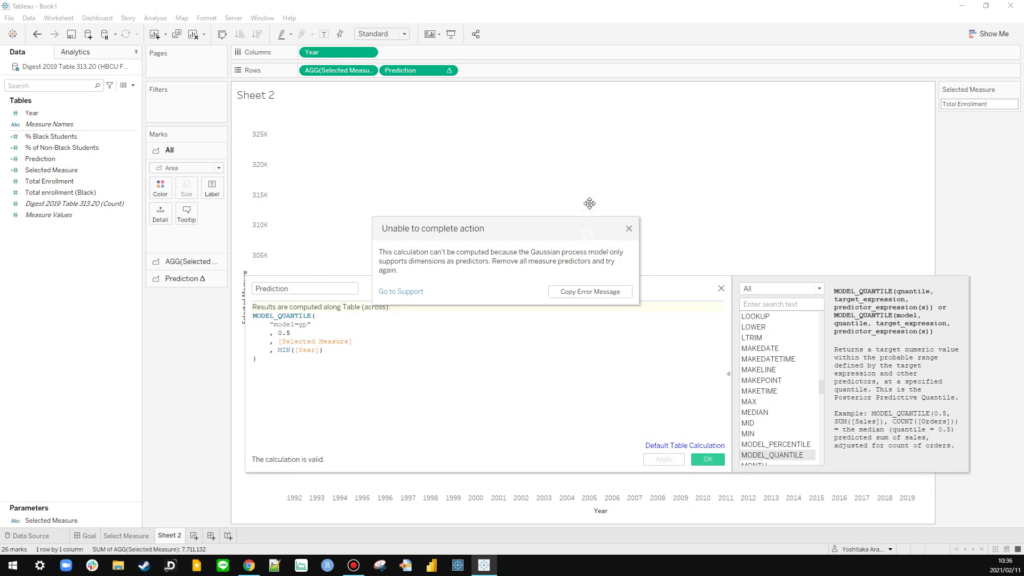
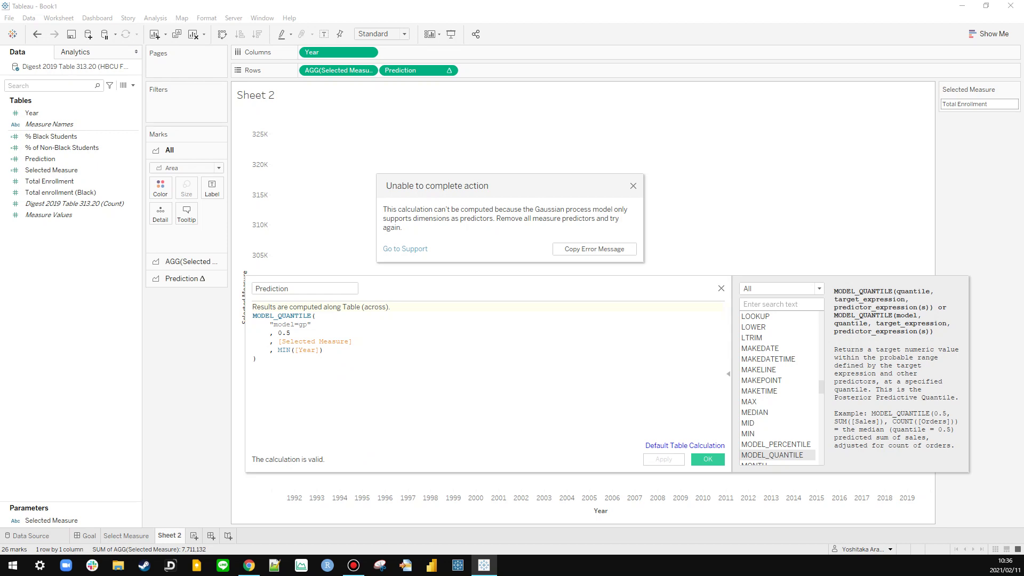
{"action": "left_click", "coordinate": [633, 186]}
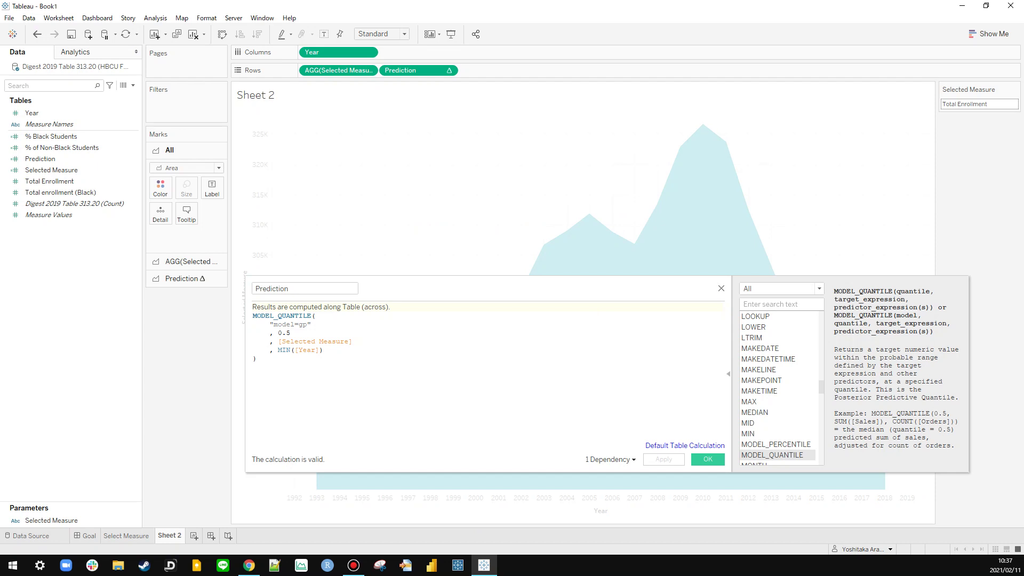
{"action": "left_click", "coordinate": [376, 342]}
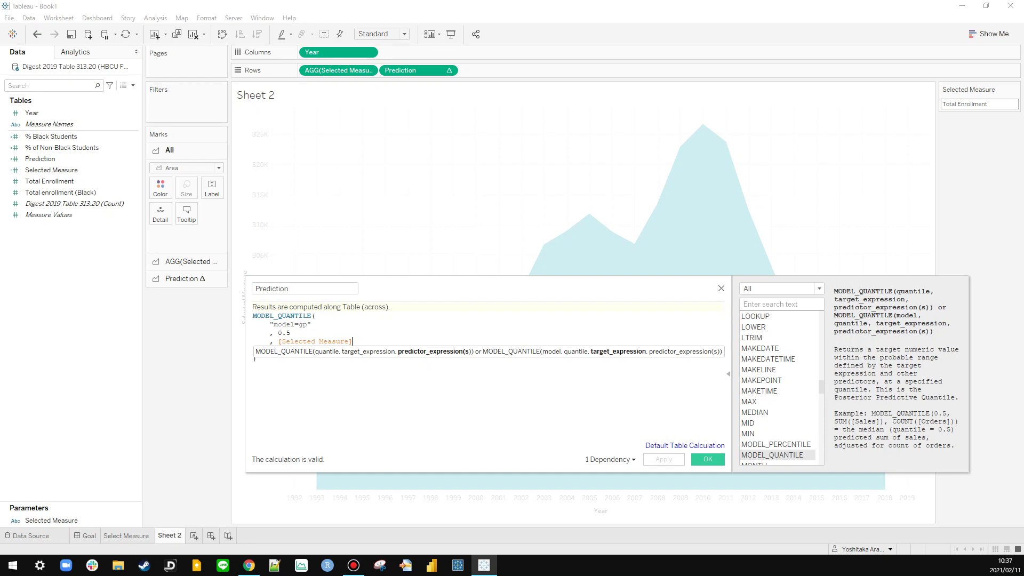
{"action": "left_click_drag", "start_coordinate": [352, 341], "coordinate": [278, 344]}
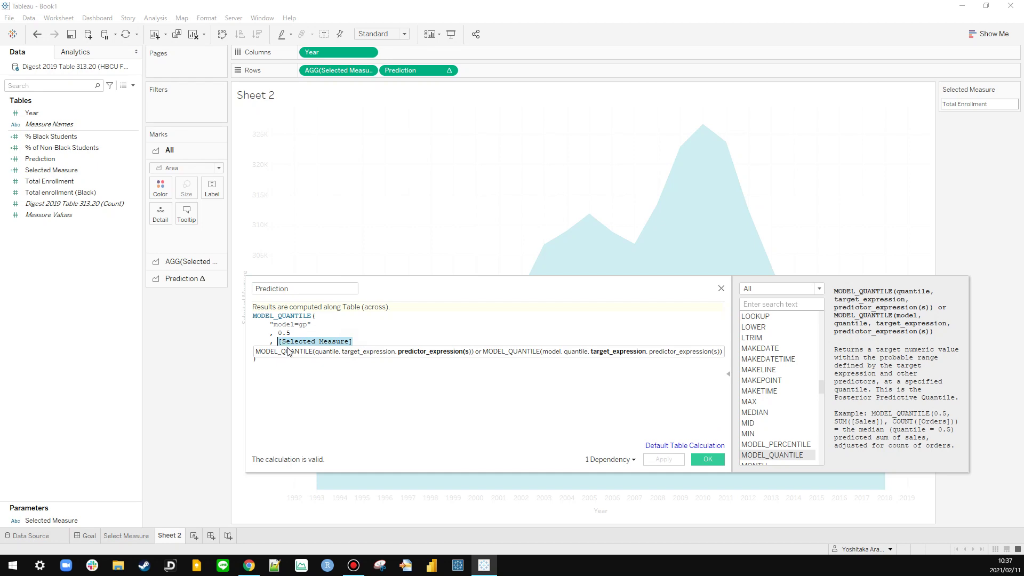
{"action": "left_click", "coordinate": [315, 386]}
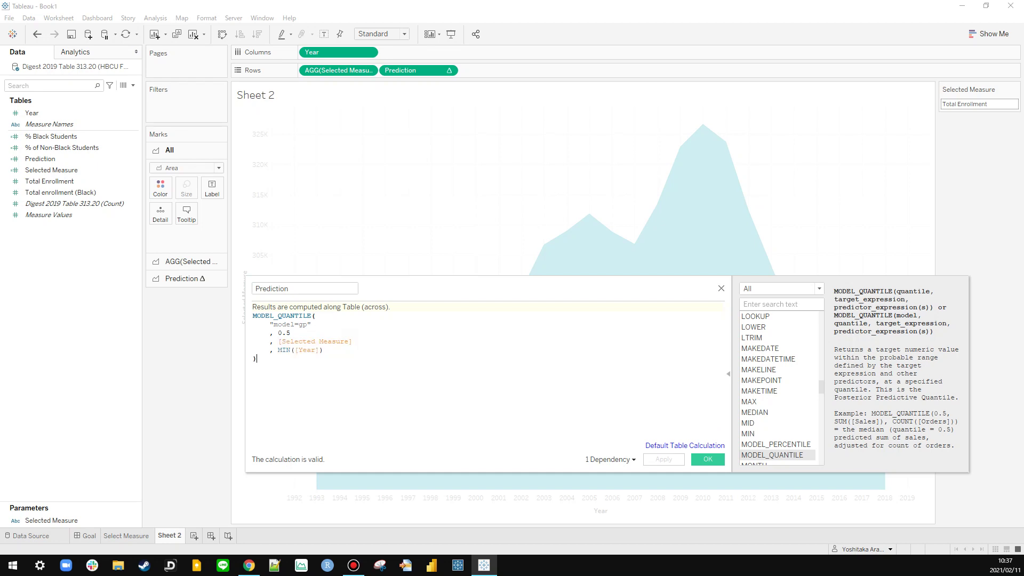
Step: Tile Tableau and the browser's 'Choosing Predictors' article side by side, and shrink the calculation editor with its function reference hidden
{"action": "left_click", "coordinate": [249, 566]}
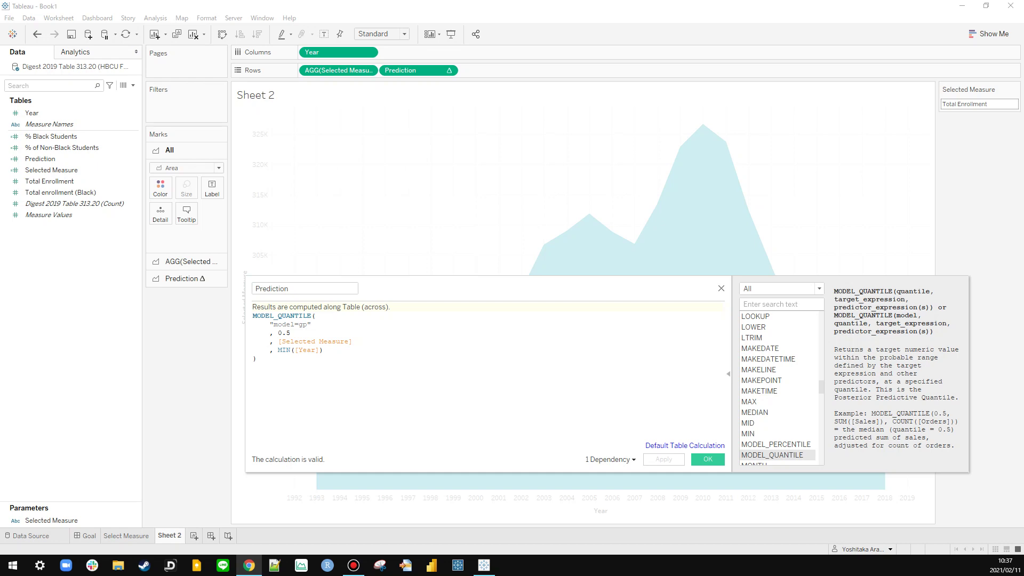
{"action": "key", "text": "alt+Tab"}
{"action": "key", "text": "super+Right"}
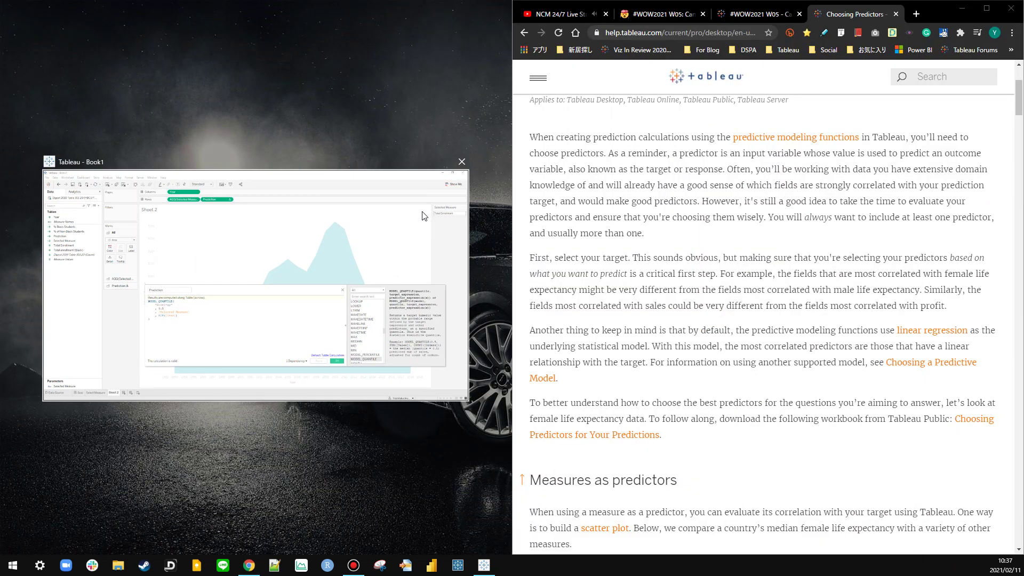
{"action": "left_click", "coordinate": [399, 219]}
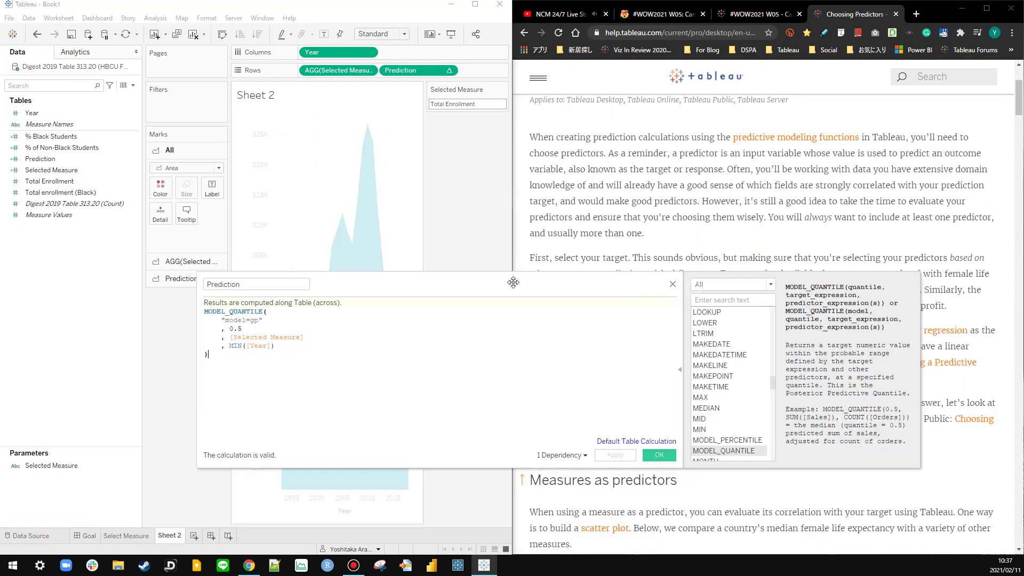
{"action": "left_click_drag", "start_coordinate": [727, 318], "coordinate": [548, 264]}
{"action": "left_click", "coordinate": [548, 314]}
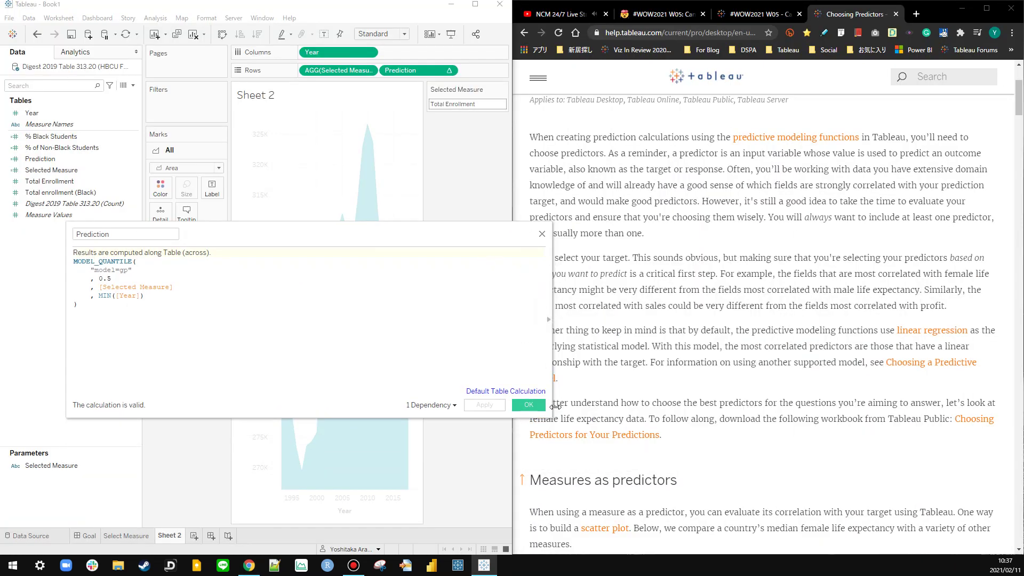
{"action": "left_click_drag", "start_coordinate": [552, 419], "coordinate": [454, 410]}
Step: Read the introduction of the 'Choosing Predictors' article and its section on using measures as predictors
{"action": "left_click", "coordinate": [662, 323]}
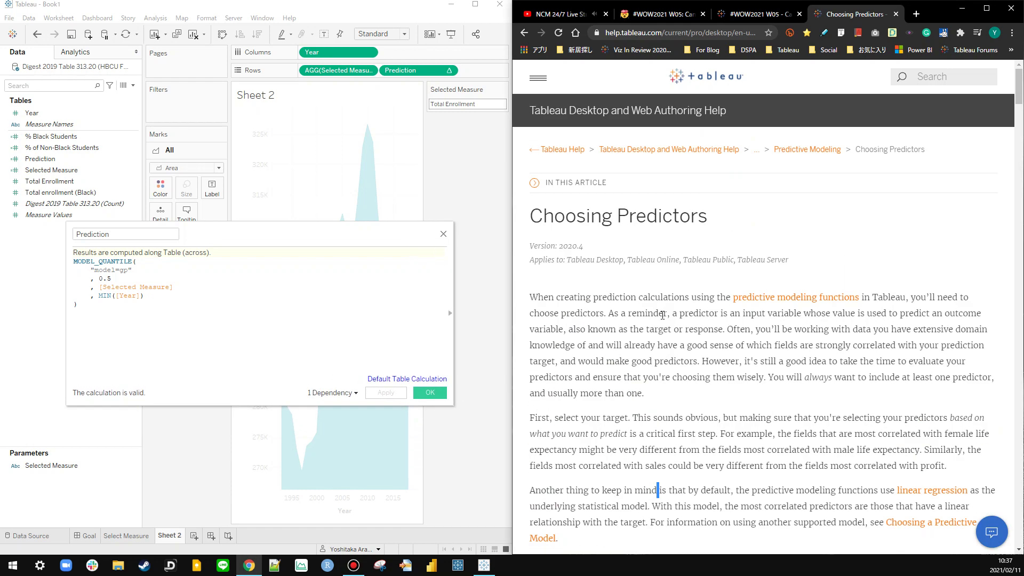
{"action": "scroll", "coordinate": [664, 320], "scroll_direction": "up", "scroll_amount": 3}
{"action": "scroll", "coordinate": [664, 310], "scroll_direction": "down", "scroll_amount": 2}
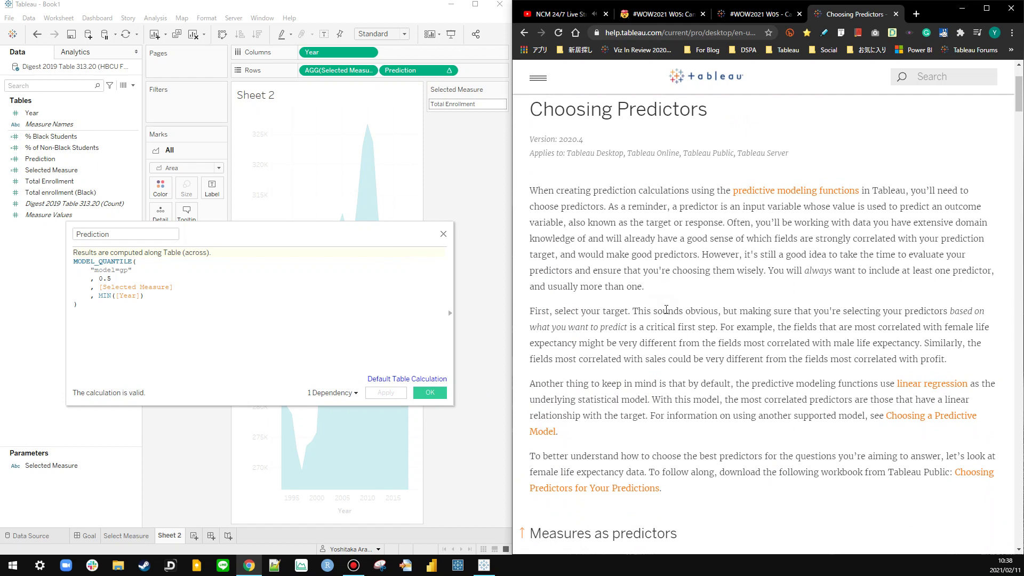
{"action": "scroll", "coordinate": [670, 308], "scroll_direction": "down", "scroll_amount": 3}
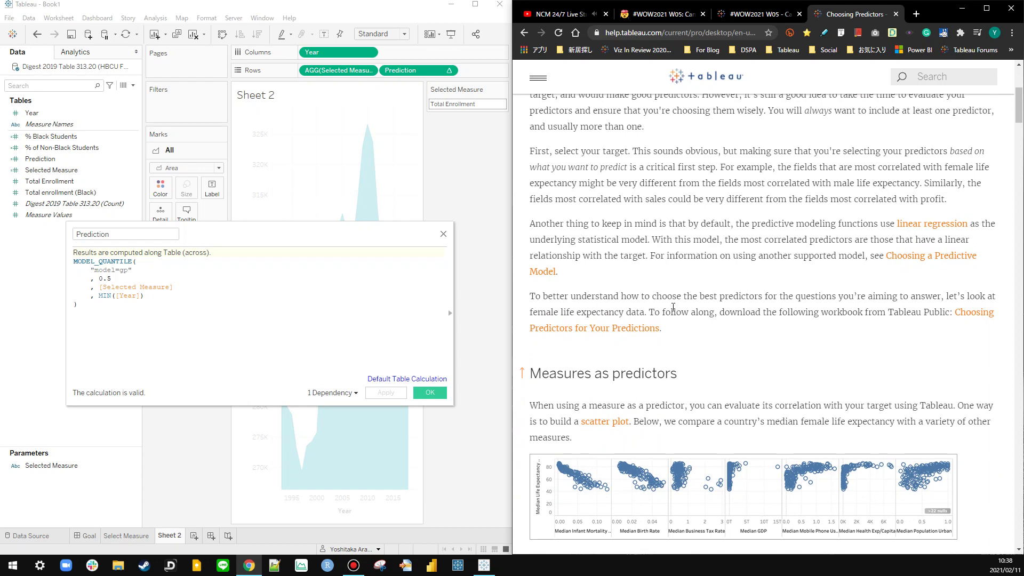
{"action": "scroll", "coordinate": [603, 264], "scroll_direction": "down", "scroll_amount": 2}
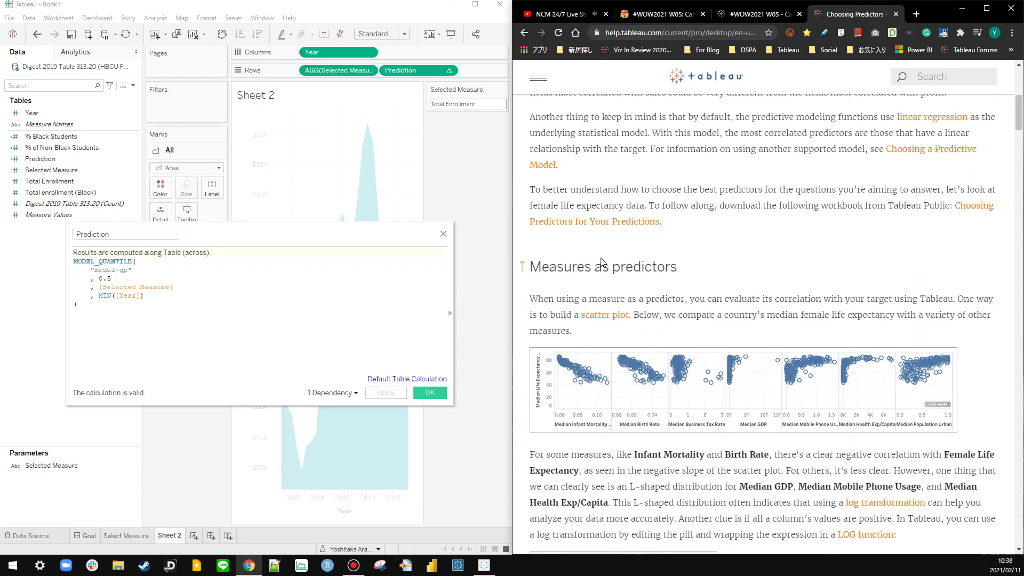
{"action": "scroll", "coordinate": [560, 237], "scroll_direction": "down", "scroll_amount": 2}
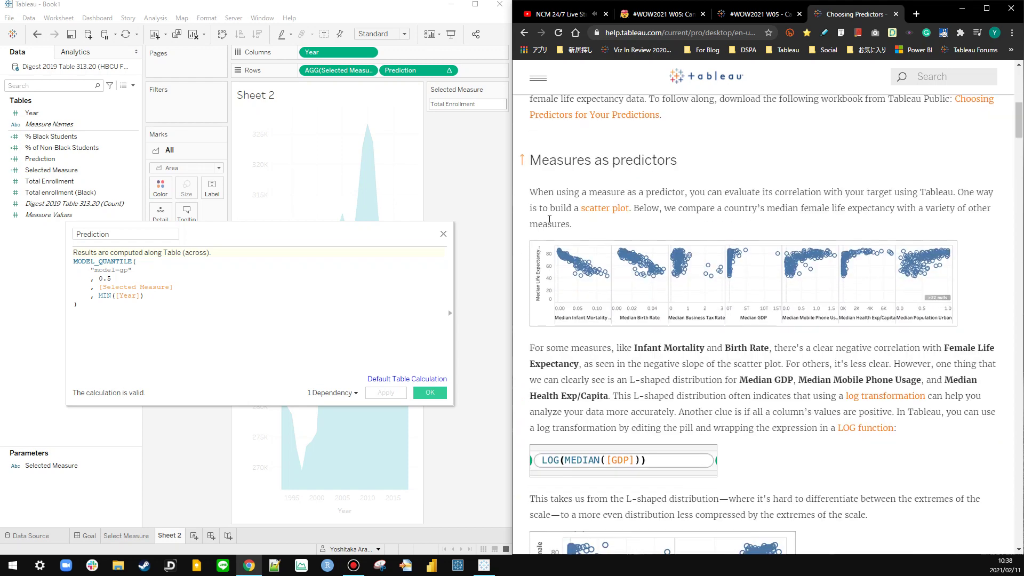
Step: Read the 'Choosing Predictors' sections on measure predictors, R-squared values, dimensions as predictors, and comparing R-squared across predictors
{"action": "scroll", "coordinate": [550, 218], "scroll_direction": "down", "scroll_amount": 7}
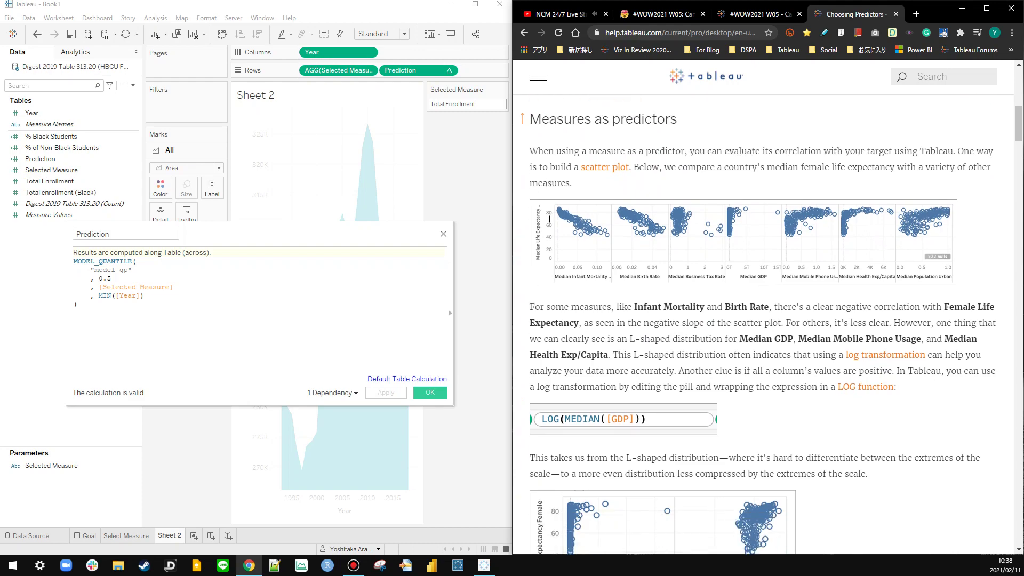
{"action": "scroll", "coordinate": [553, 223], "scroll_direction": "down", "scroll_amount": 15}
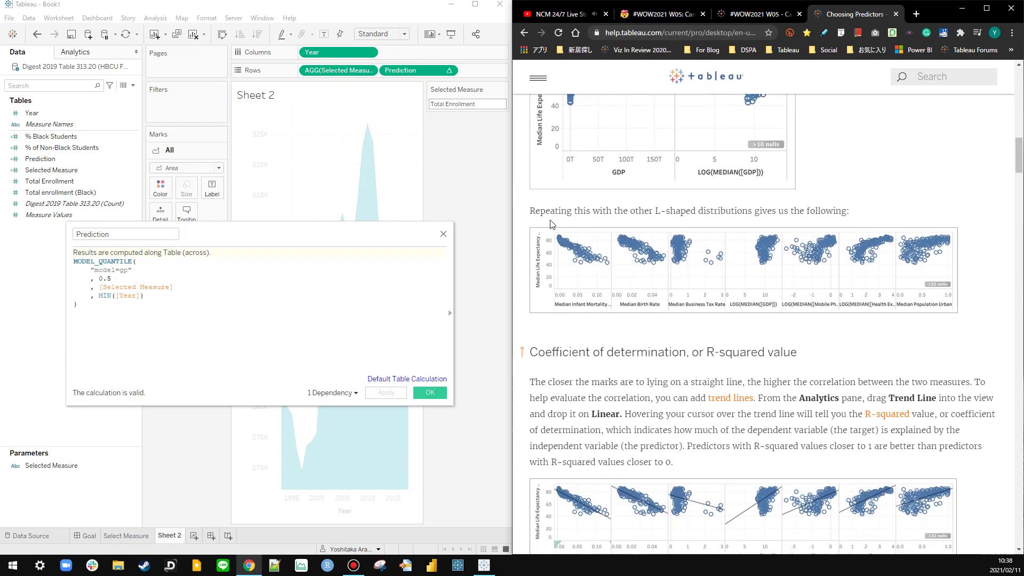
{"action": "scroll", "coordinate": [553, 223], "scroll_direction": "down", "scroll_amount": 20}
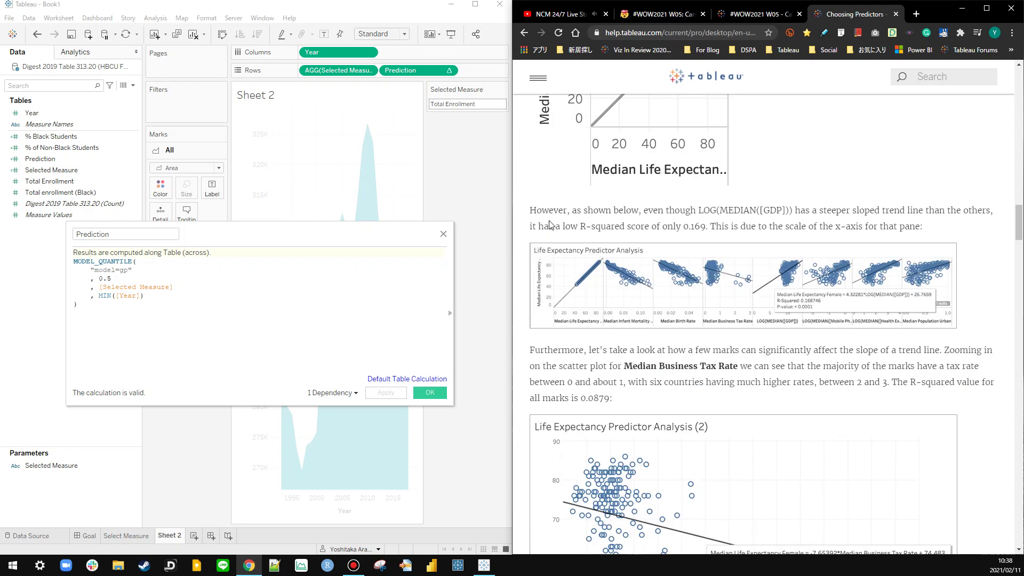
{"action": "scroll", "coordinate": [553, 227], "scroll_direction": "down", "scroll_amount": 6}
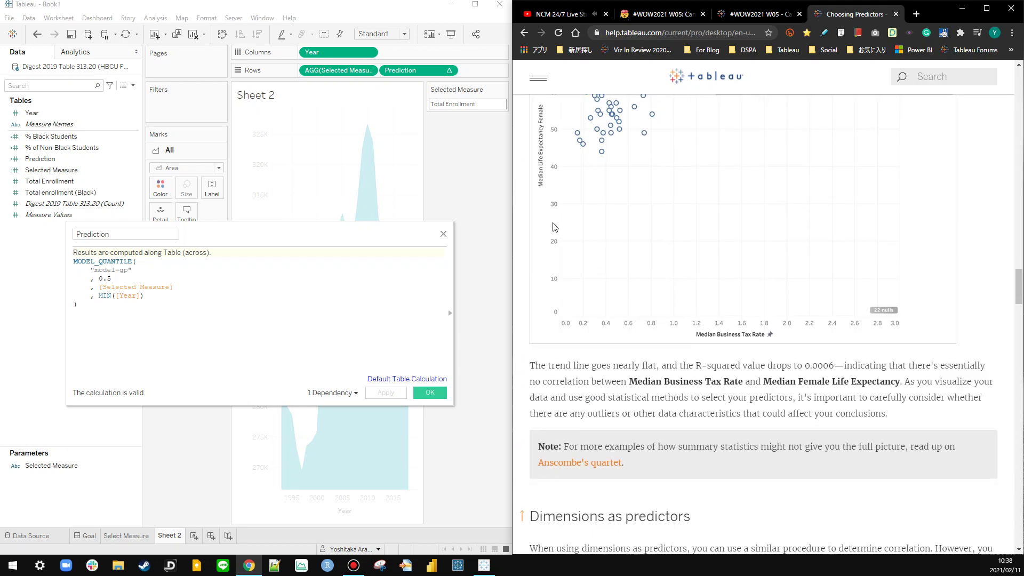
{"action": "scroll", "coordinate": [555, 228], "scroll_direction": "down", "scroll_amount": 8}
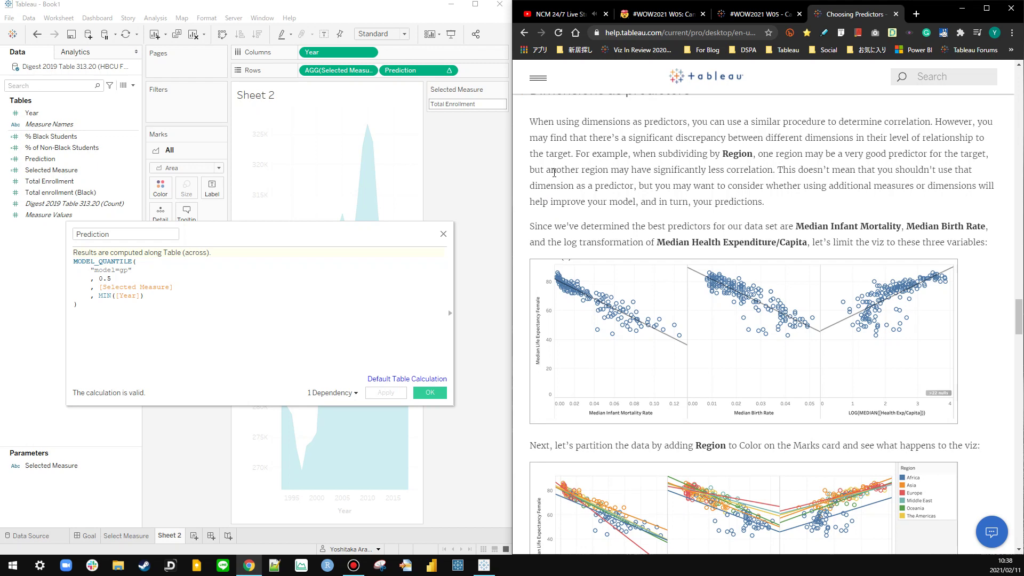
{"action": "scroll", "coordinate": [555, 172], "scroll_direction": "down", "scroll_amount": 1}
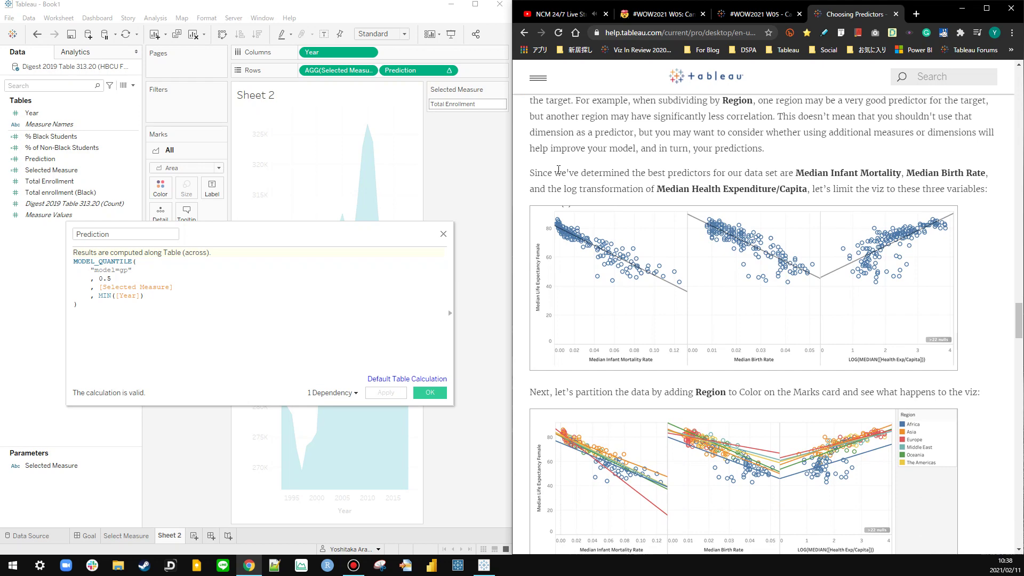
{"action": "scroll", "coordinate": [562, 172], "scroll_direction": "down", "scroll_amount": 5}
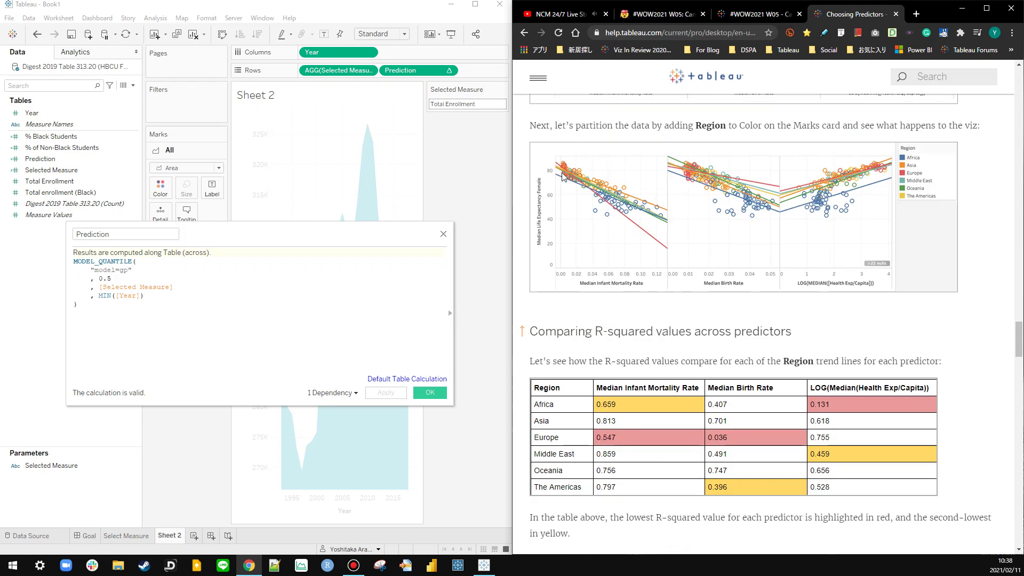
{"action": "scroll", "coordinate": [563, 176], "scroll_direction": "down", "scroll_amount": 5}
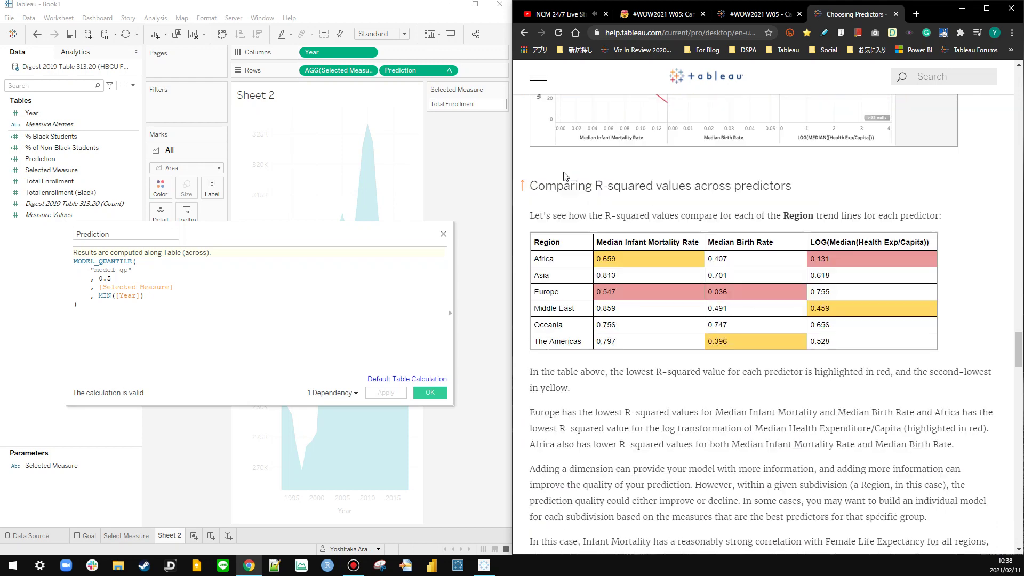
{"action": "scroll", "coordinate": [566, 175], "scroll_direction": "down", "scroll_amount": 8}
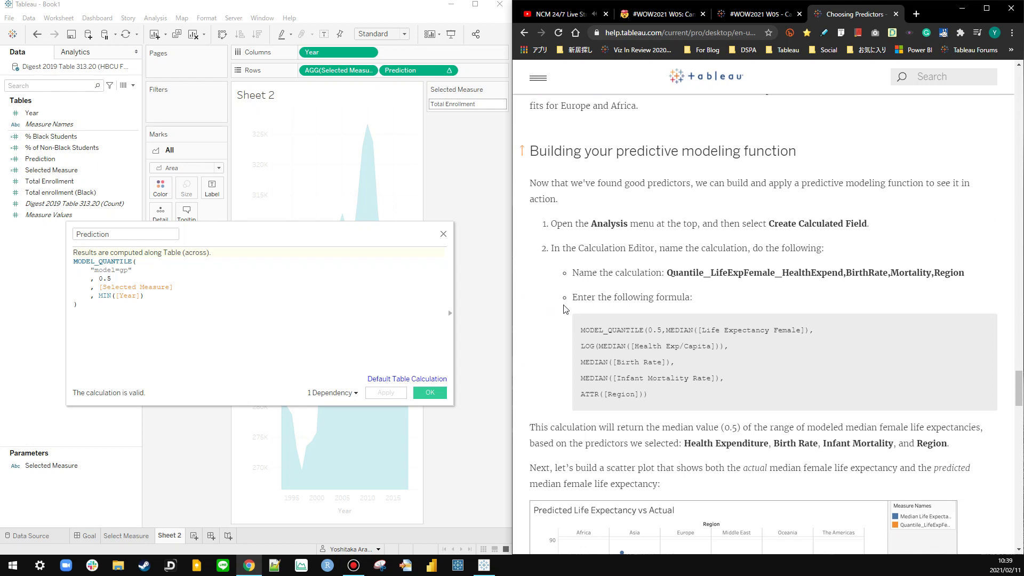
Step: Study the article's MODEL_QUANTILE example and its explanation, comparing it with the target expression in the Prediction formula
{"action": "scroll", "coordinate": [566, 308], "scroll_direction": "down", "scroll_amount": 1}
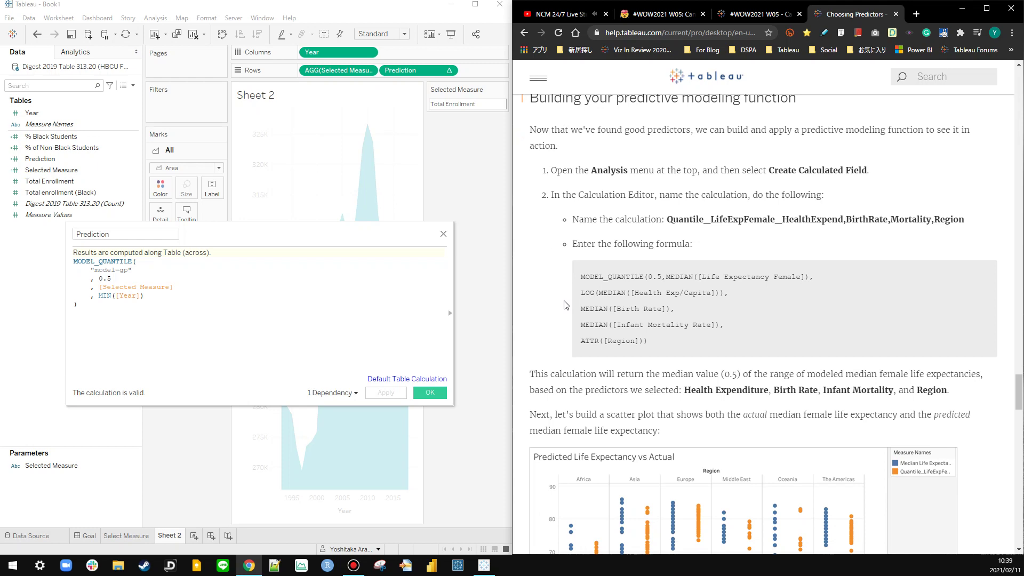
{"action": "scroll", "coordinate": [567, 305], "scroll_direction": "down", "scroll_amount": 1}
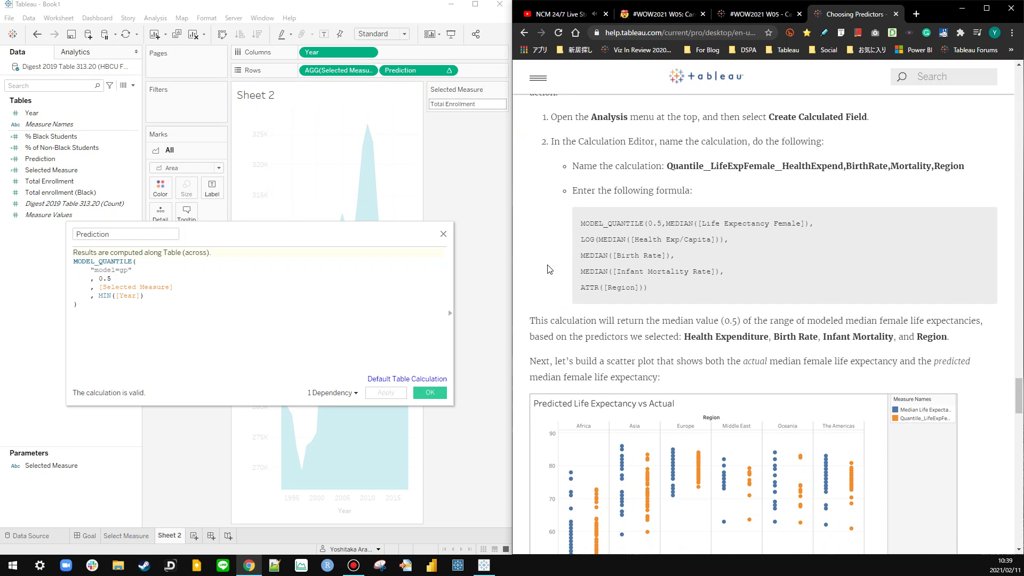
{"action": "scroll", "coordinate": [553, 269], "scroll_direction": "down", "scroll_amount": 1}
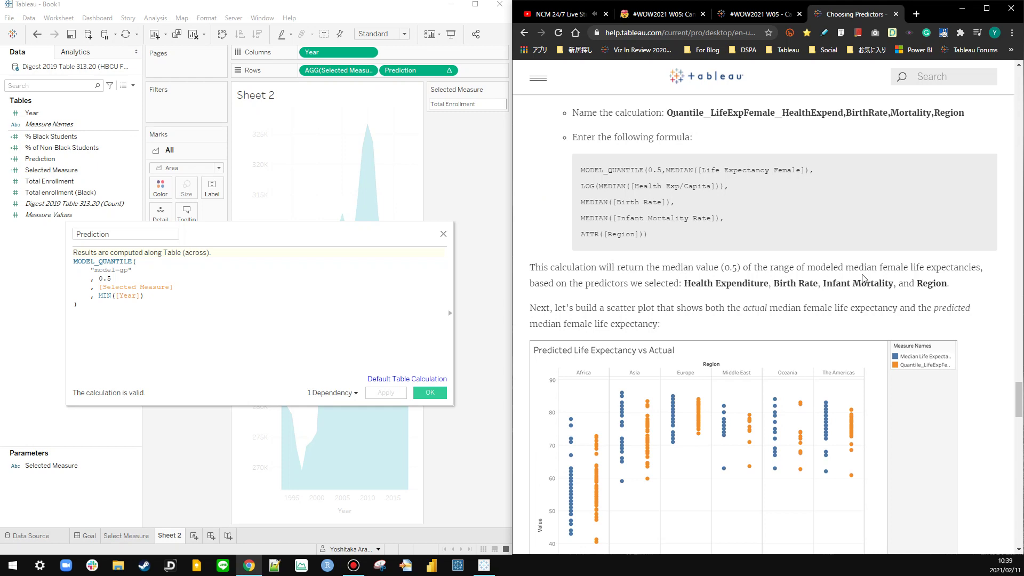
{"action": "left_click_drag", "start_coordinate": [845, 267], "coordinate": [971, 268]}
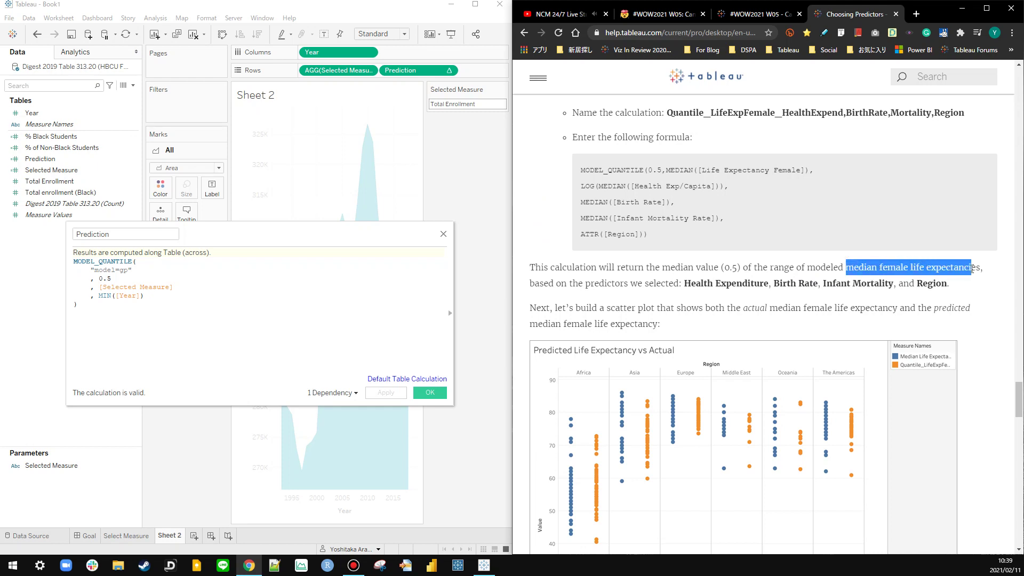
{"action": "mouse_move", "coordinate": [972, 268]}
{"action": "left_mouse_down"}
{"action": "mouse_move", "coordinate": [929, 269]}
{"action": "mouse_move", "coordinate": [981, 269]}
{"action": "left_mouse_up"}
{"action": "left_click", "coordinate": [187, 289]}
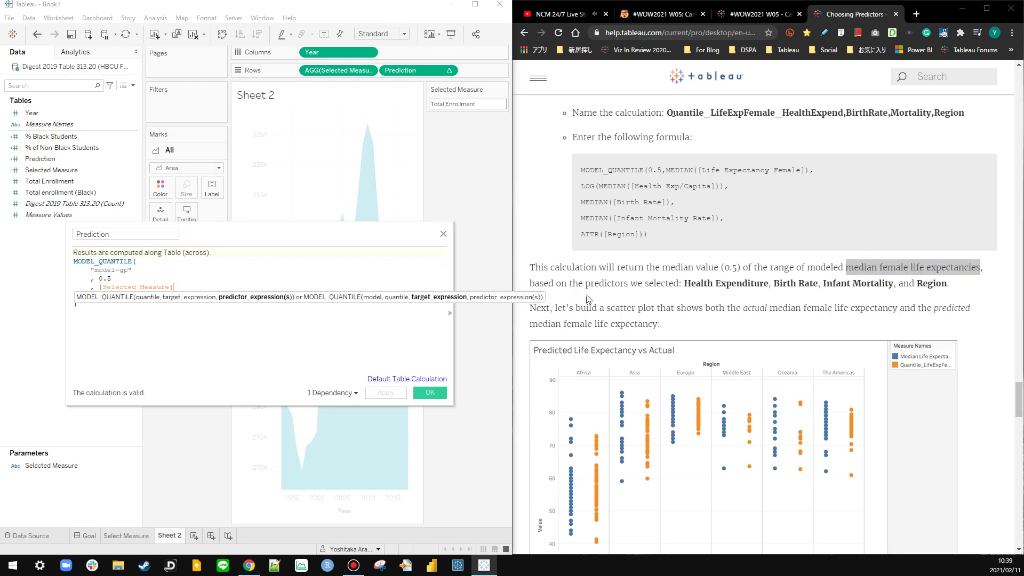
{"action": "left_click", "coordinate": [635, 297]}
{"action": "left_click", "coordinate": [261, 300]}
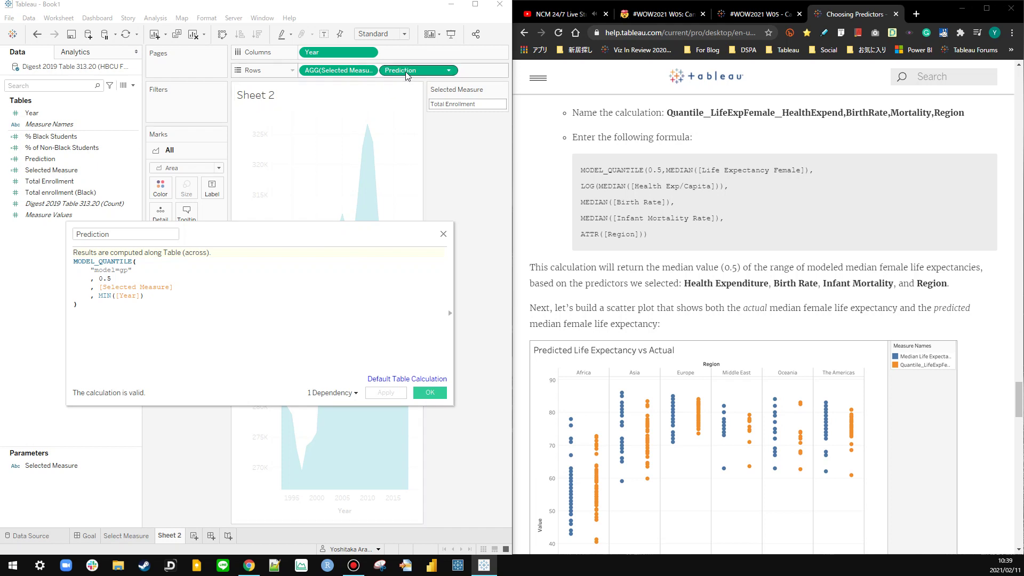
Step: Try computing the Prediction table calculation using Cell, and check the setting in the Table Calculation dialog
{"action": "left_click", "coordinate": [449, 69]}
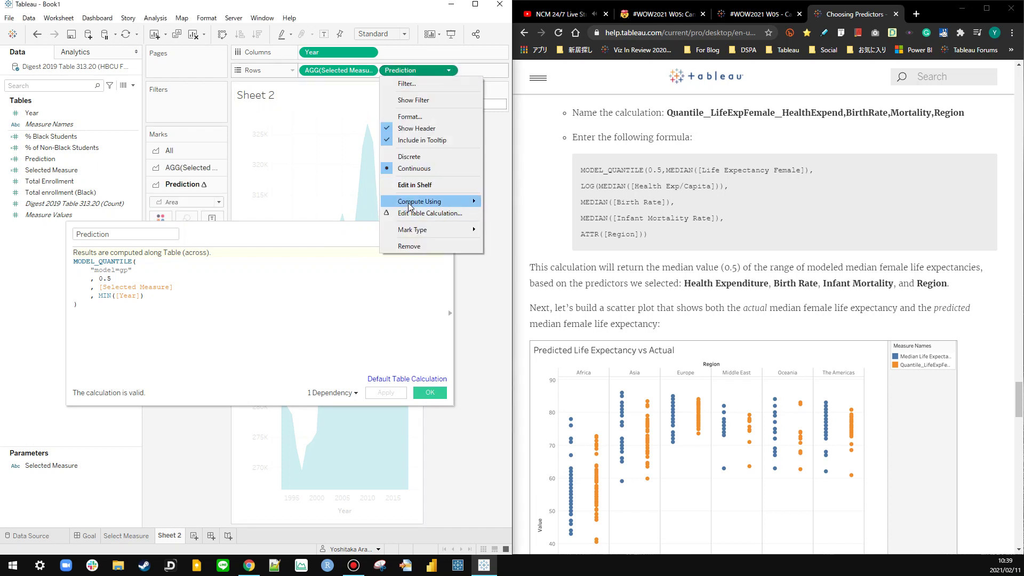
{"action": "mouse_move", "coordinate": [426, 201]}
{"action": "left_click", "coordinate": [501, 226]}
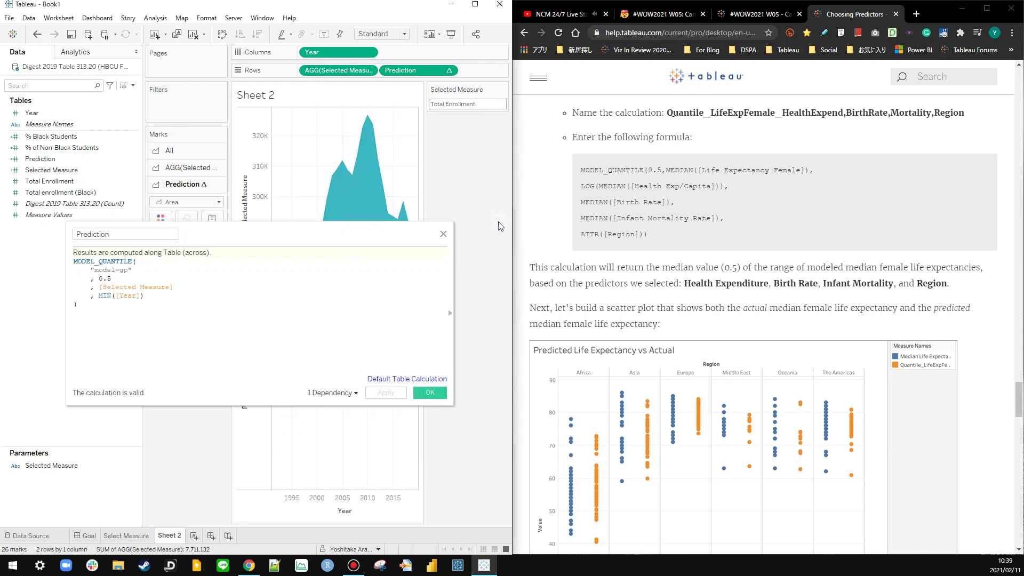
{"action": "left_click", "coordinate": [449, 70]}
{"action": "left_click", "coordinate": [424, 208]}
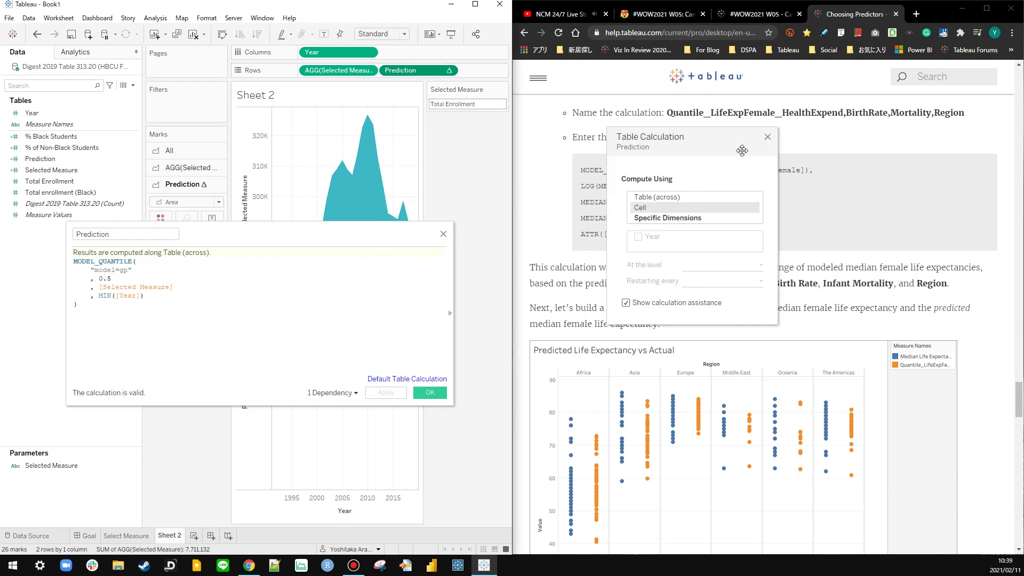
{"action": "left_click", "coordinate": [773, 133]}
Step: Move the calculation editor clear, switch Prediction's Compute Using setting away from Cell, and dismiss the error dialog
{"action": "left_click_drag", "start_coordinate": [370, 347], "coordinate": [383, 303]}
{"action": "left_click", "coordinate": [449, 70]}
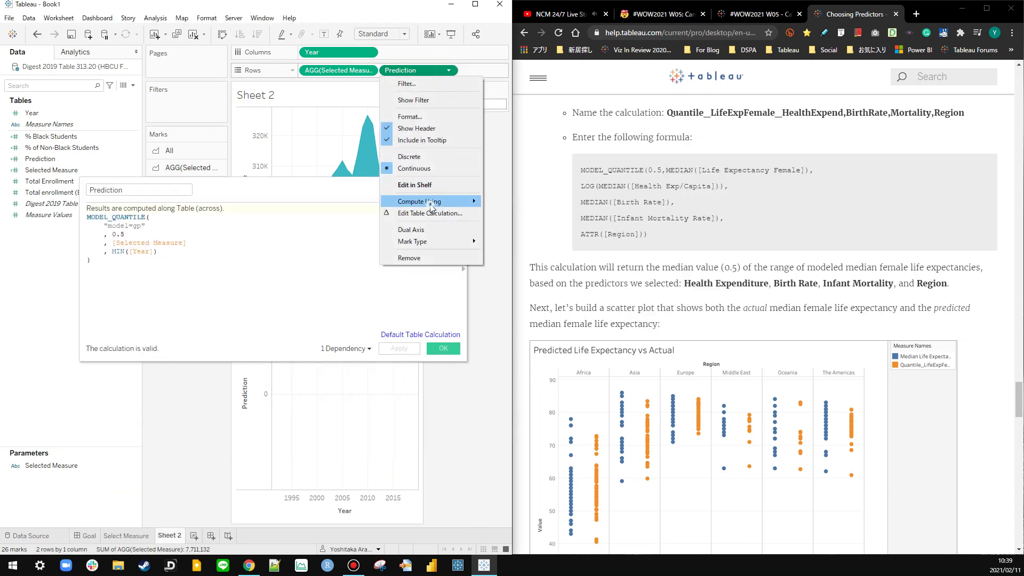
{"action": "mouse_move", "coordinate": [436, 201]}
{"action": "left_click", "coordinate": [491, 227]}
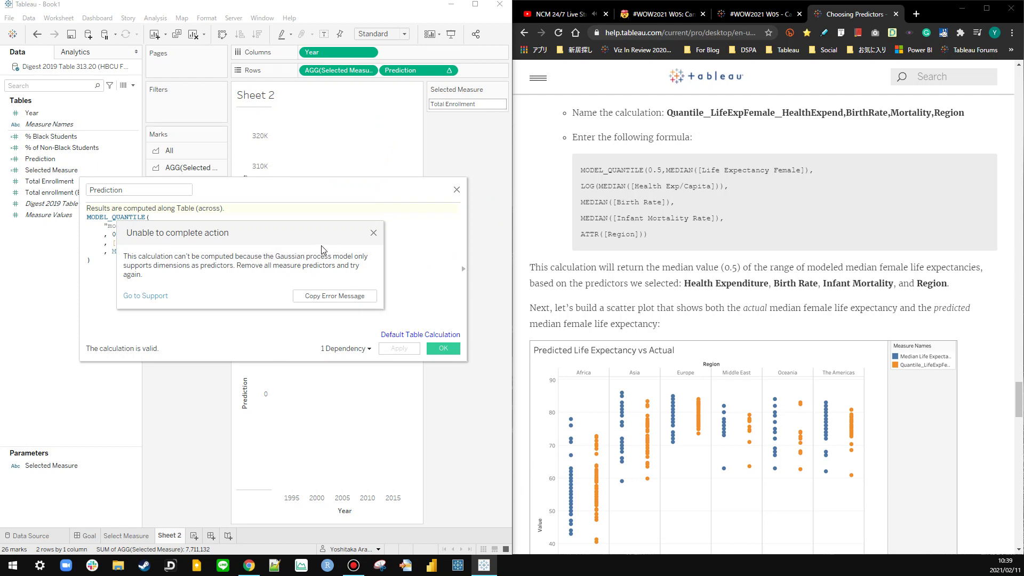
{"action": "left_click", "coordinate": [373, 233]}
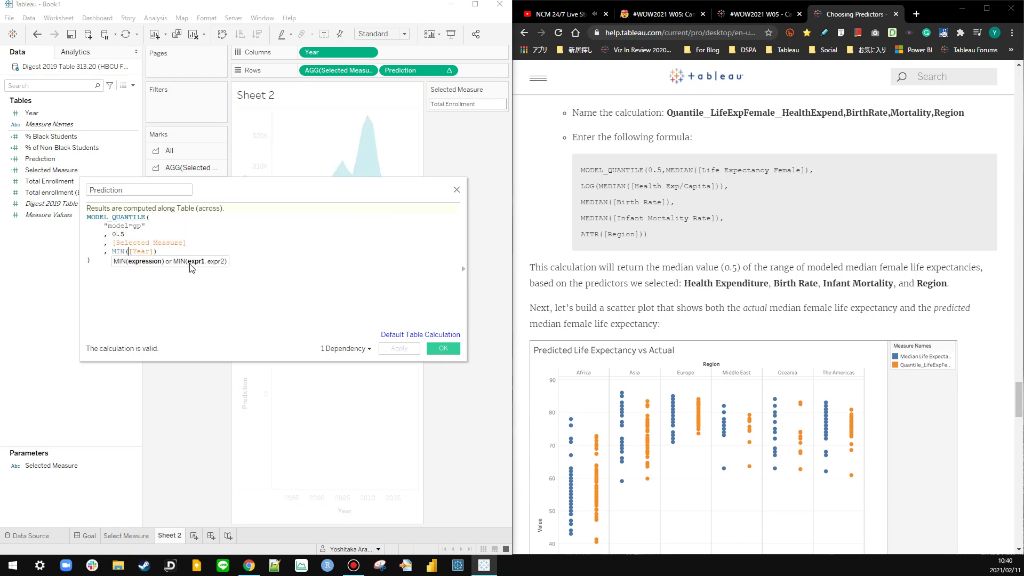
Step: Change the predictor expression from MIN to ATTR([Year]), apply the calculation, and dismiss the error dialog
{"action": "double_click", "coordinate": [118, 251]}
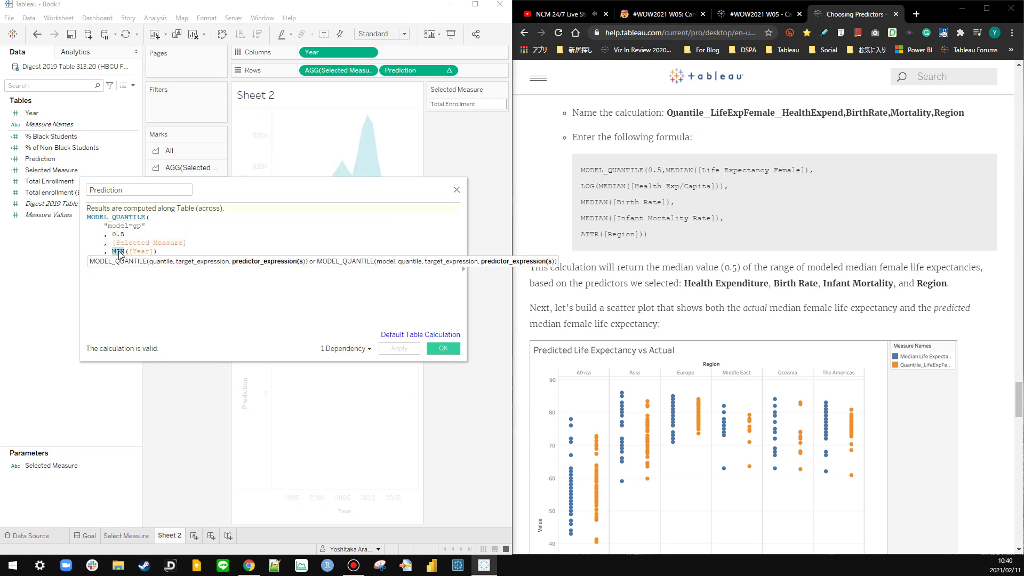
{"action": "type", "text": "ATTR"}
{"action": "left_click", "coordinate": [403, 349]}
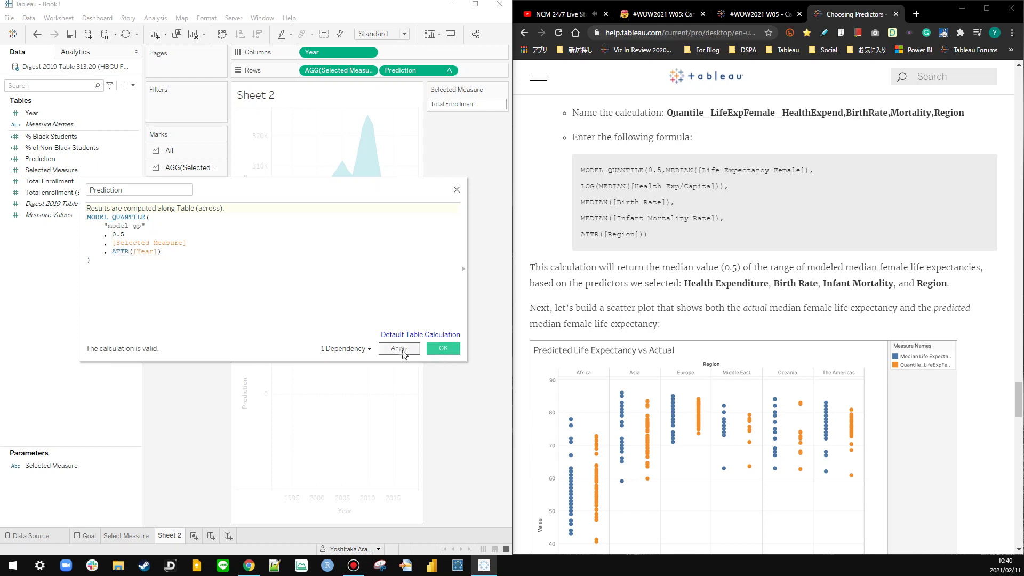
{"action": "left_click", "coordinate": [373, 233]}
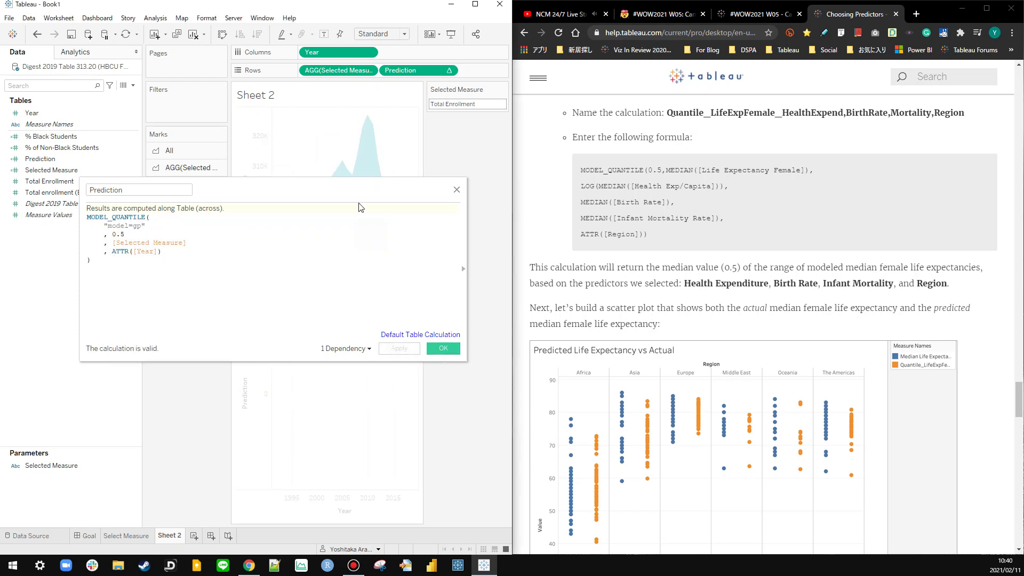
Step: Check the chart behind the calculation editor, inspect the definition of Selected Measure in the reference pane, and review the predictor expression
{"action": "left_click_drag", "start_coordinate": [355, 195], "coordinate": [715, 184]}
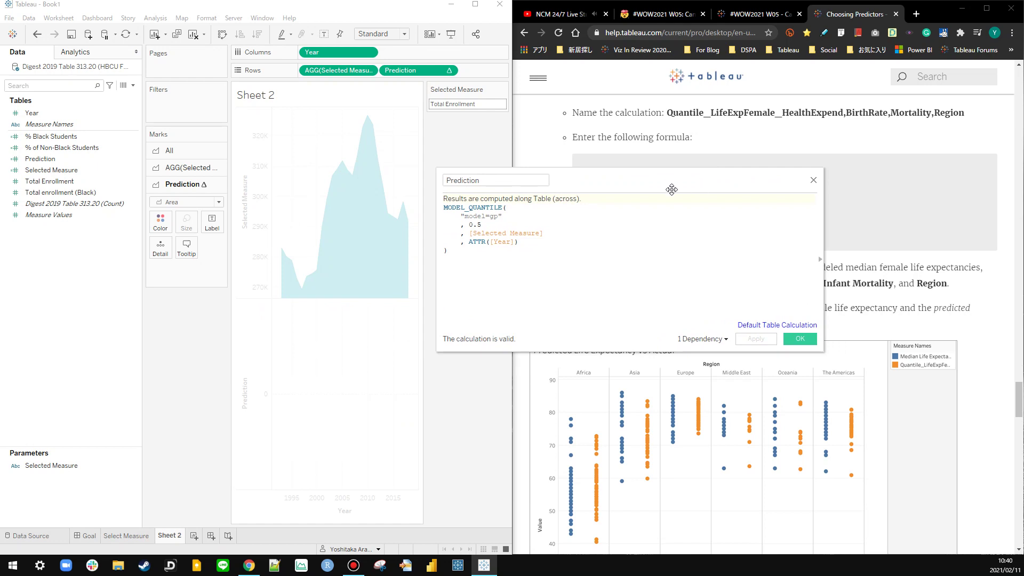
{"action": "left_click_drag", "start_coordinate": [600, 179], "coordinate": [370, 184]}
{"action": "left_click", "coordinate": [304, 237]}
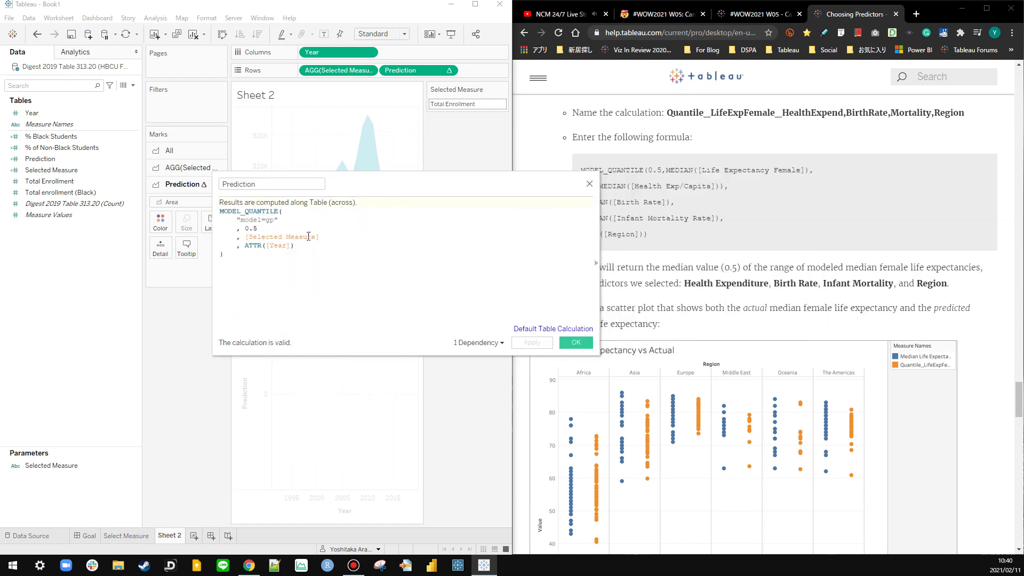
{"action": "left_click", "coordinate": [598, 270]}
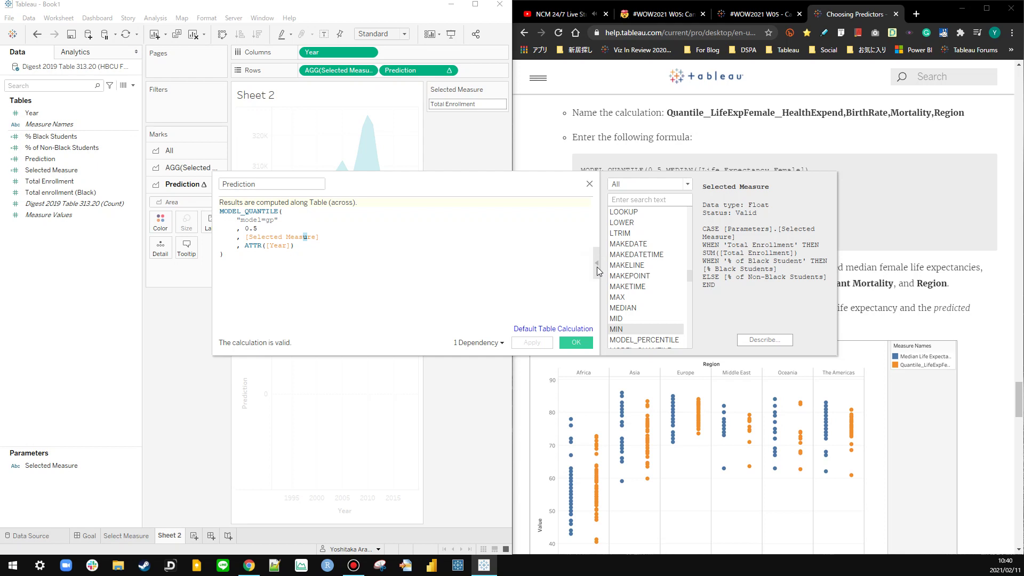
{"action": "left_click", "coordinate": [597, 266]}
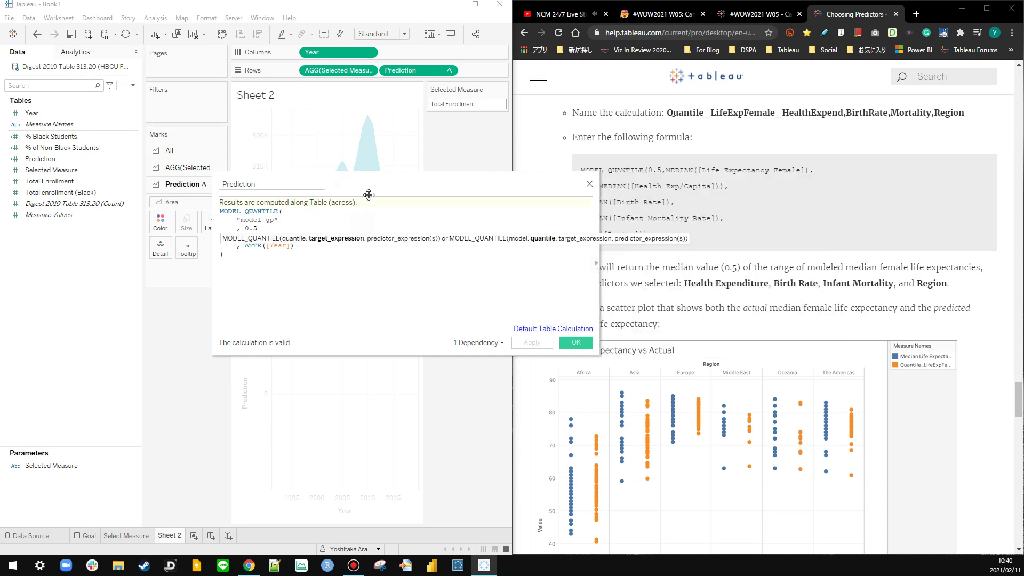
{"action": "left_click_drag", "start_coordinate": [368, 194], "coordinate": [267, 277]}
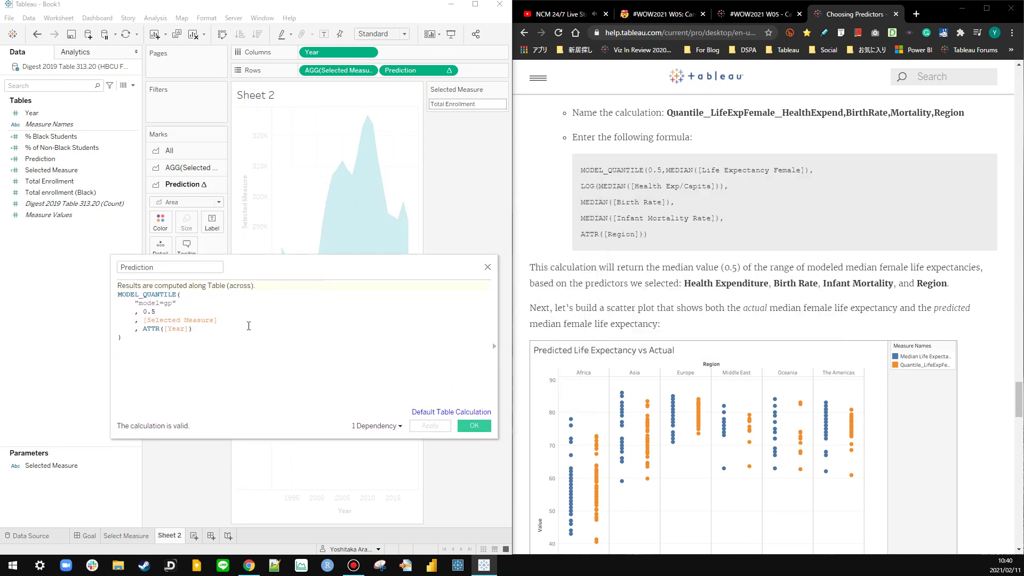
{"action": "left_click", "coordinate": [204, 328]}
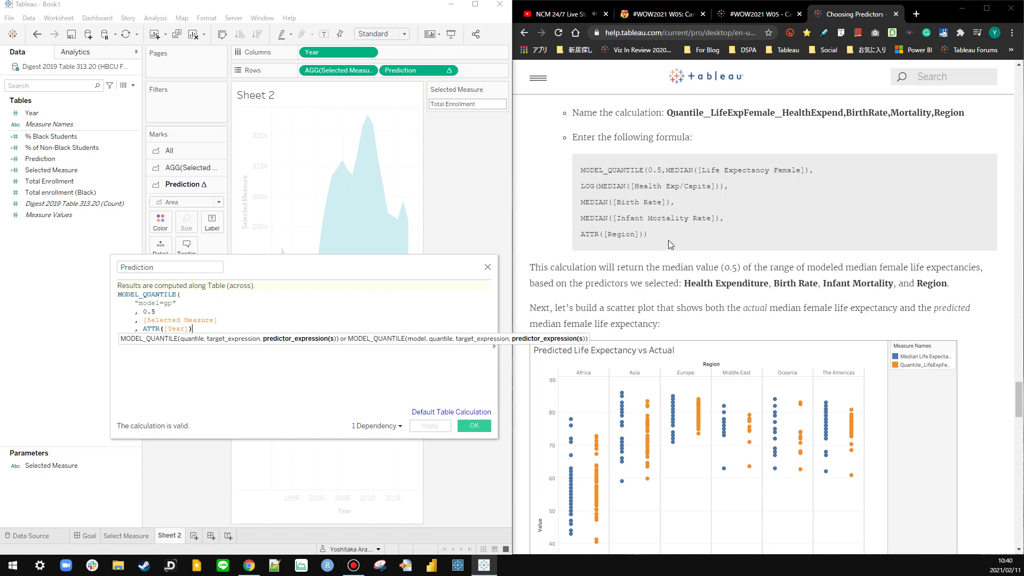
Step: Skim the residual calculations through the end of the article, and return to the Predictive Modeling overview page
{"action": "scroll", "coordinate": [667, 240], "scroll_direction": "down", "scroll_amount": 10}
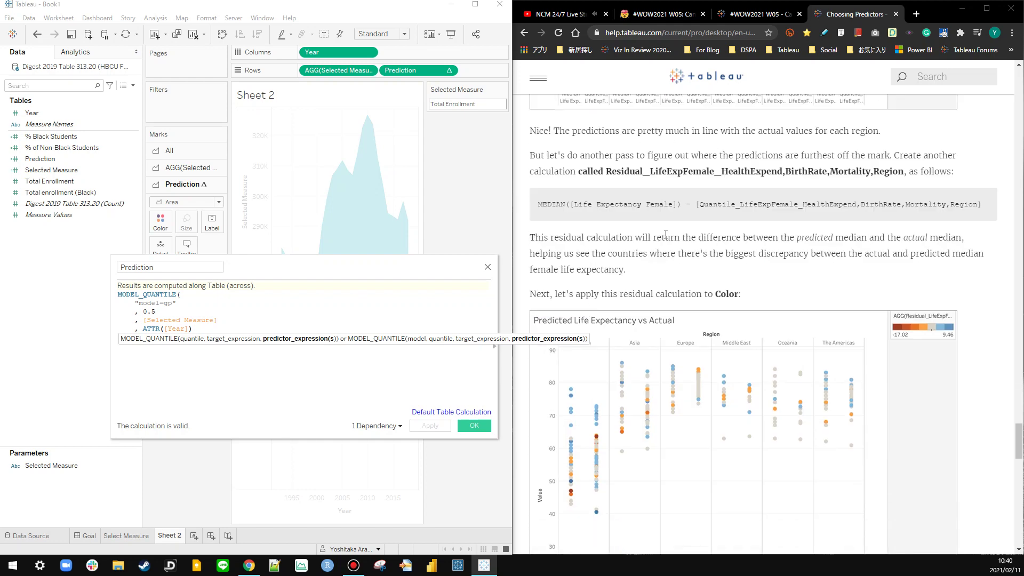
{"action": "scroll", "coordinate": [667, 233], "scroll_direction": "down", "scroll_amount": 15}
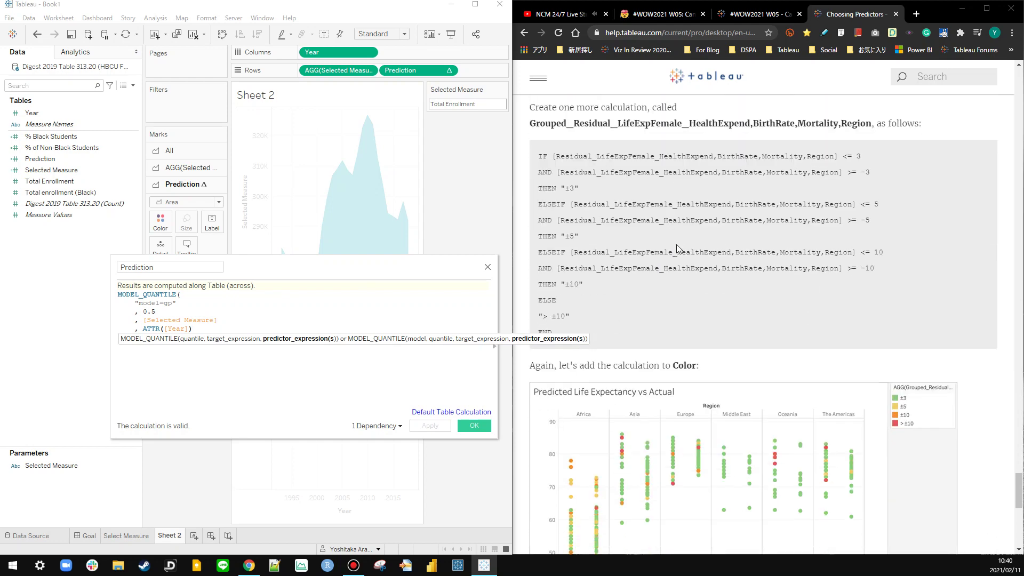
{"action": "left_click", "coordinate": [679, 282]}
{"action": "scroll", "coordinate": [679, 283], "scroll_direction": "down", "scroll_amount": 6}
{"action": "scroll", "coordinate": [677, 283], "scroll_direction": "down", "scroll_amount": 5}
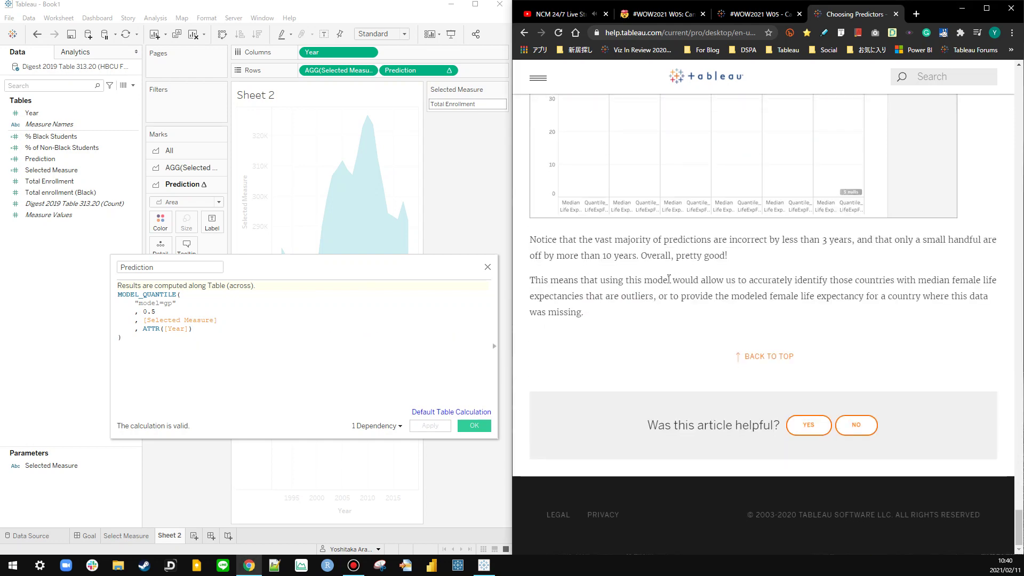
{"action": "key", "text": "alt+Left"}
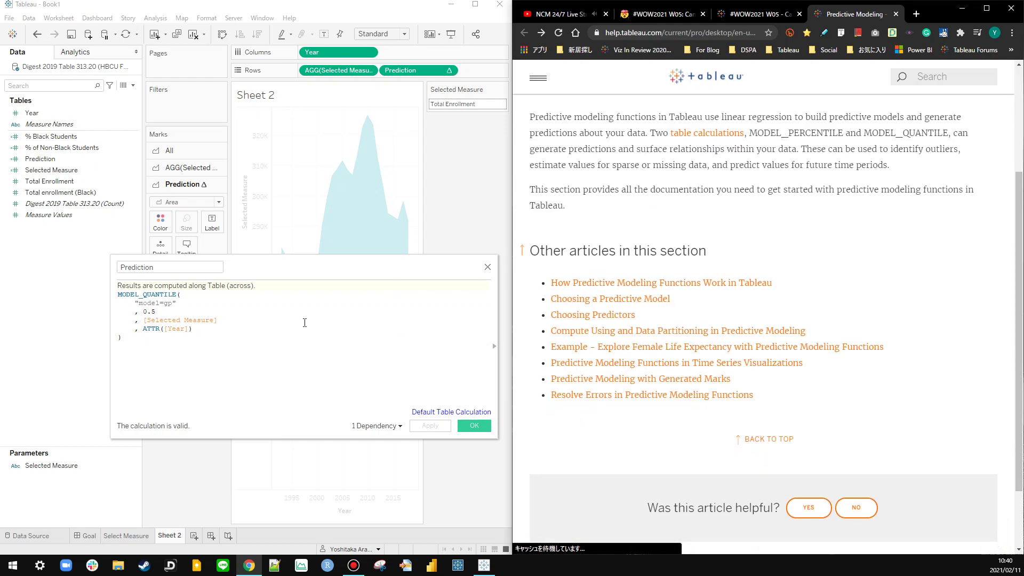
{"action": "left_click_drag", "start_coordinate": [263, 274], "coordinate": [223, 282]}
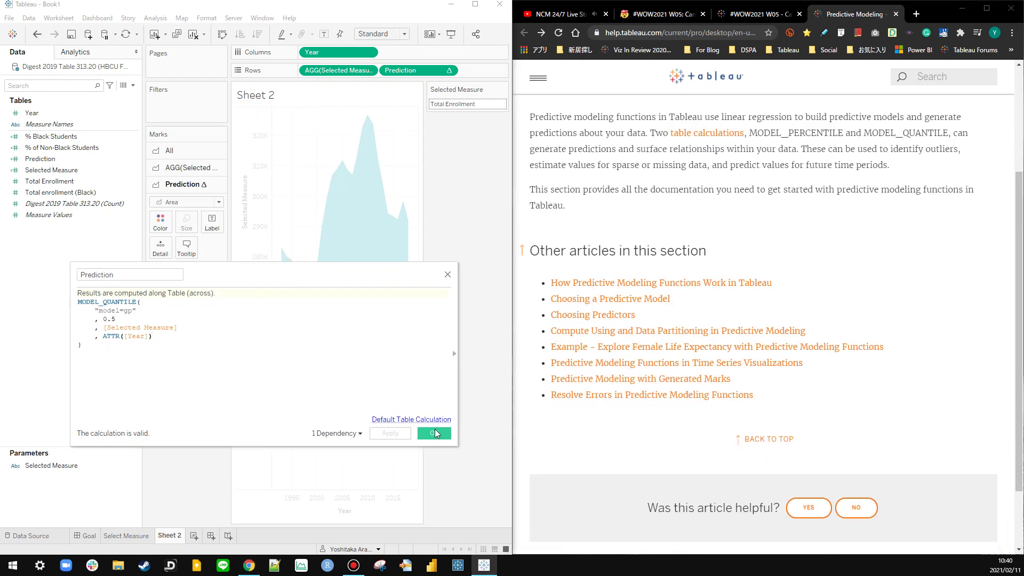
Step: Accept the Prediction calculation, remove Prediction from Rows and add it back after Selected Measure, and dismiss the error dialog
{"action": "left_click", "coordinate": [435, 433]}
{"action": "left_click_drag", "start_coordinate": [400, 70], "coordinate": [69, 238]}
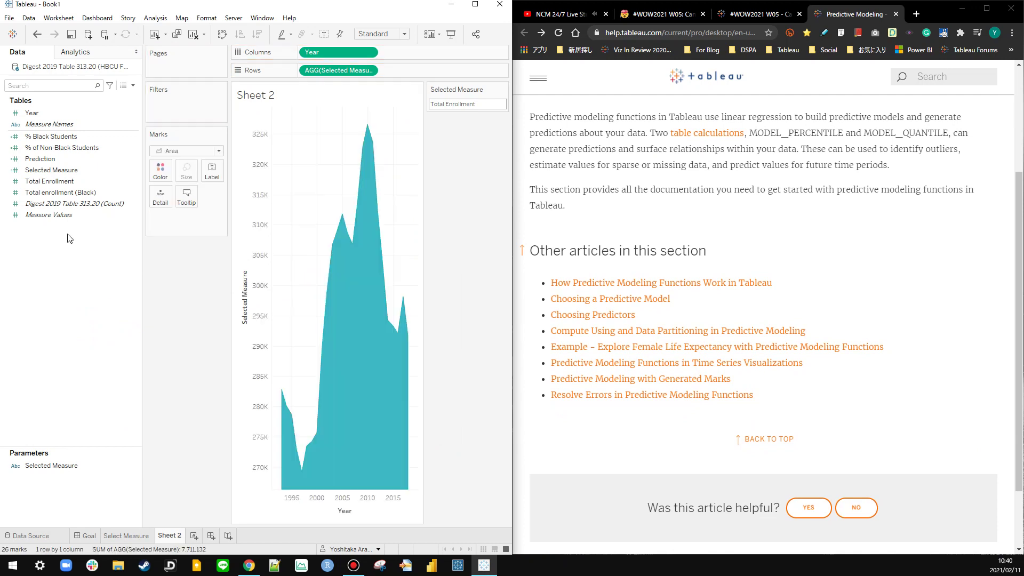
{"action": "left_click_drag", "start_coordinate": [40, 158], "coordinate": [452, 74]}
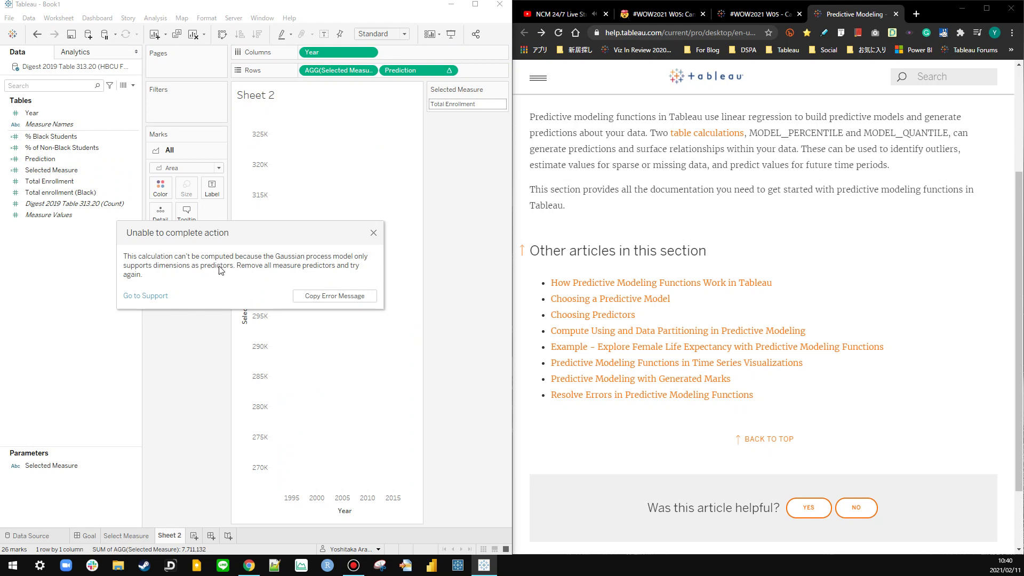
{"action": "left_click", "coordinate": [373, 232]}
Step: Reopen the Prediction calculation for editing and move its editor lower, clear of the Marks card
{"action": "right_click", "coordinate": [43, 155]}
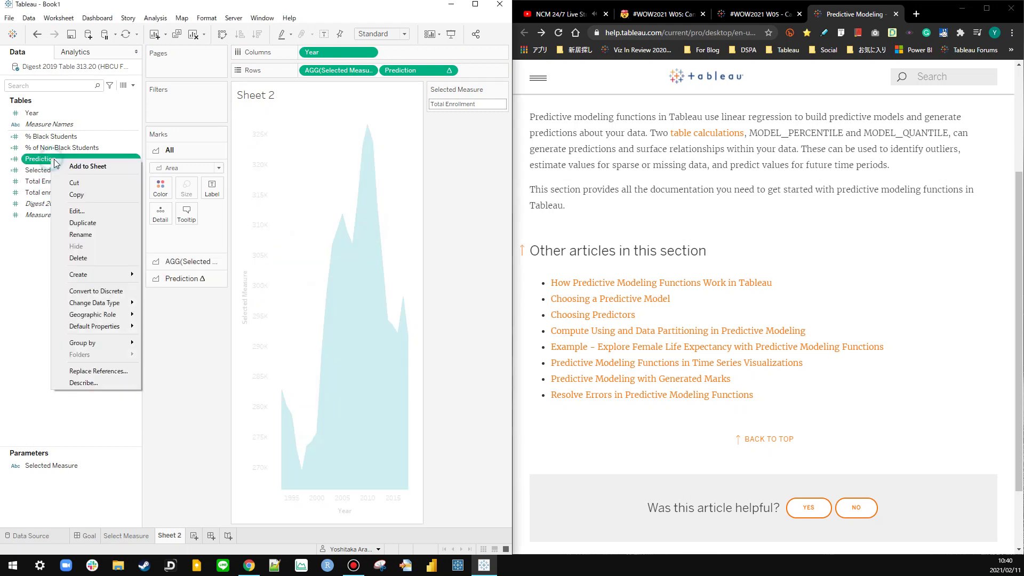
{"action": "key", "text": "Escape"}
{"action": "right_click", "coordinate": [46, 160]}
{"action": "left_click", "coordinate": [61, 197]}
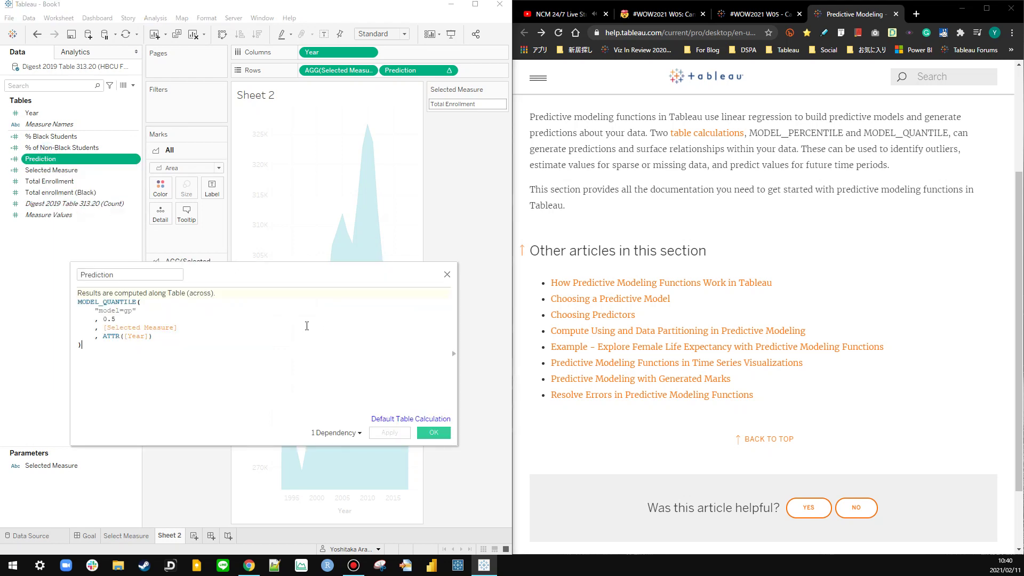
{"action": "left_click", "coordinate": [163, 336]}
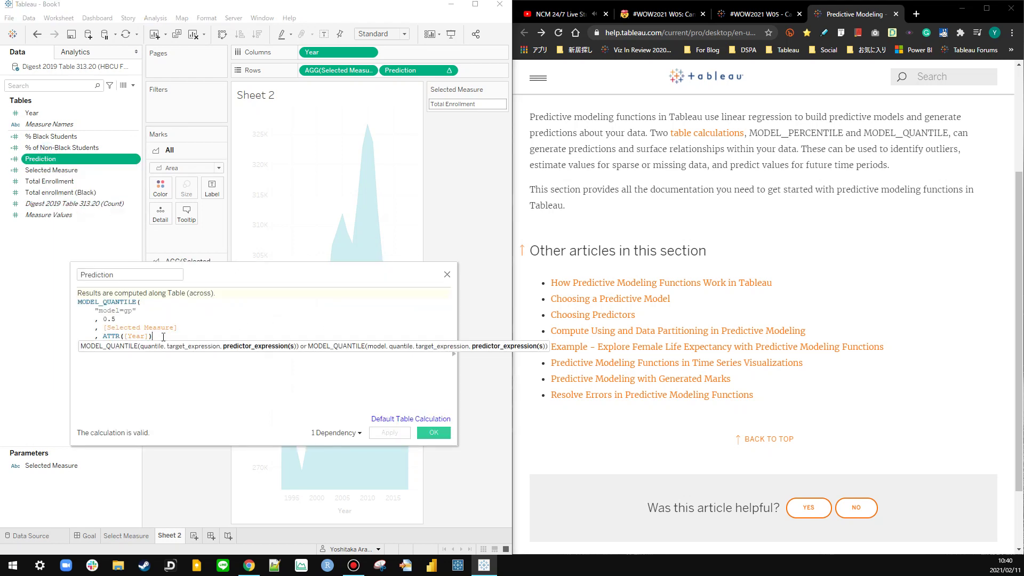
{"action": "left_click_drag", "start_coordinate": [228, 284], "coordinate": [246, 312]}
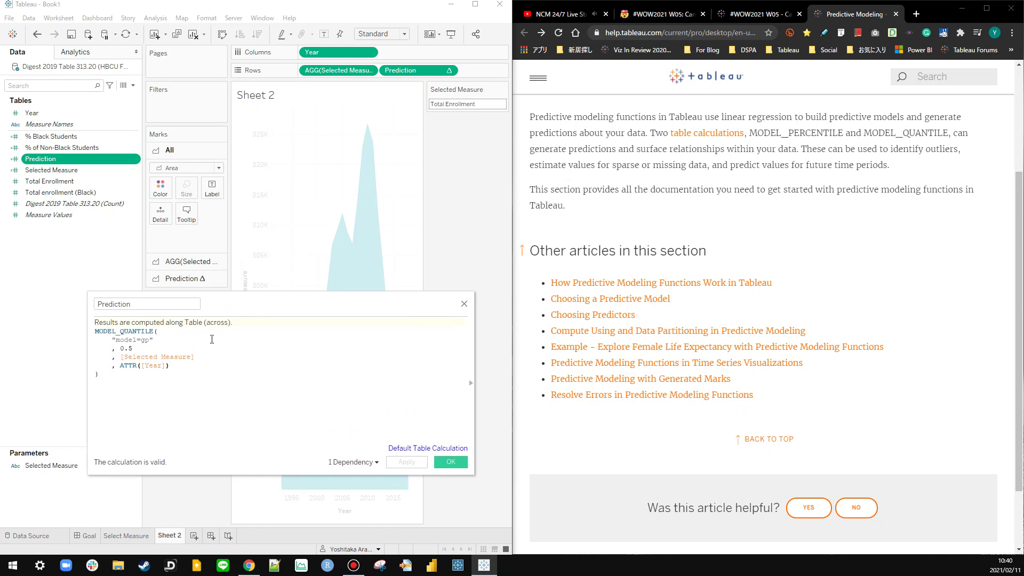
Step: Try to use [Year] without the ATTR aggregation as the predictor, and check the calculation's error status
{"action": "left_click", "coordinate": [145, 365]}
{"action": "key", "text": "BackSpace"}
{"action": "key", "text": "BackSpace"}
{"action": "key", "text": "BackSpace"}
{"action": "key", "text": "BackSpace"}
{"action": "key", "text": "BackSpace"}
{"action": "key", "text": "End"}
{"action": "key", "text": "BackSpace"}
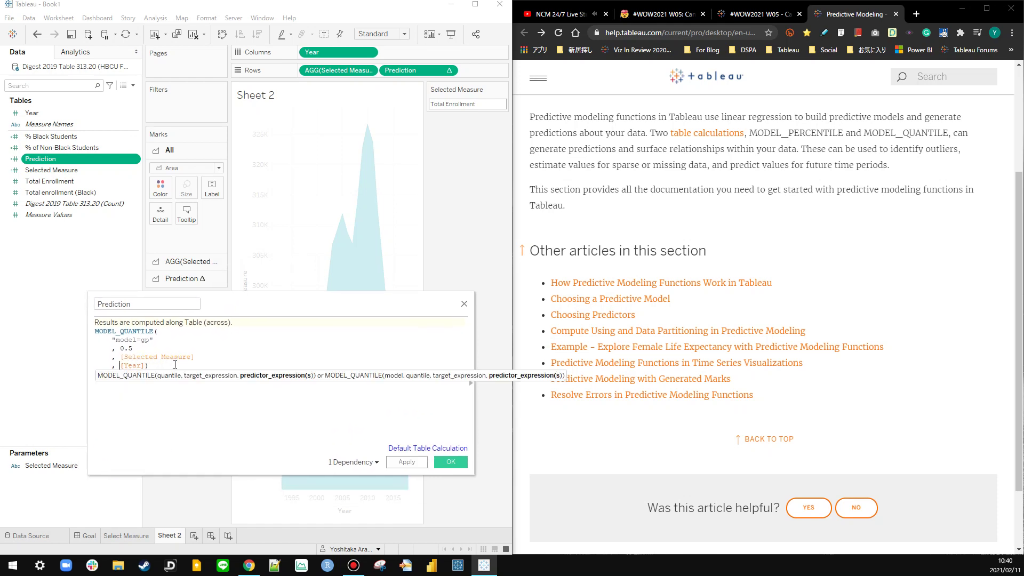
{"action": "left_click", "coordinate": [408, 462]}
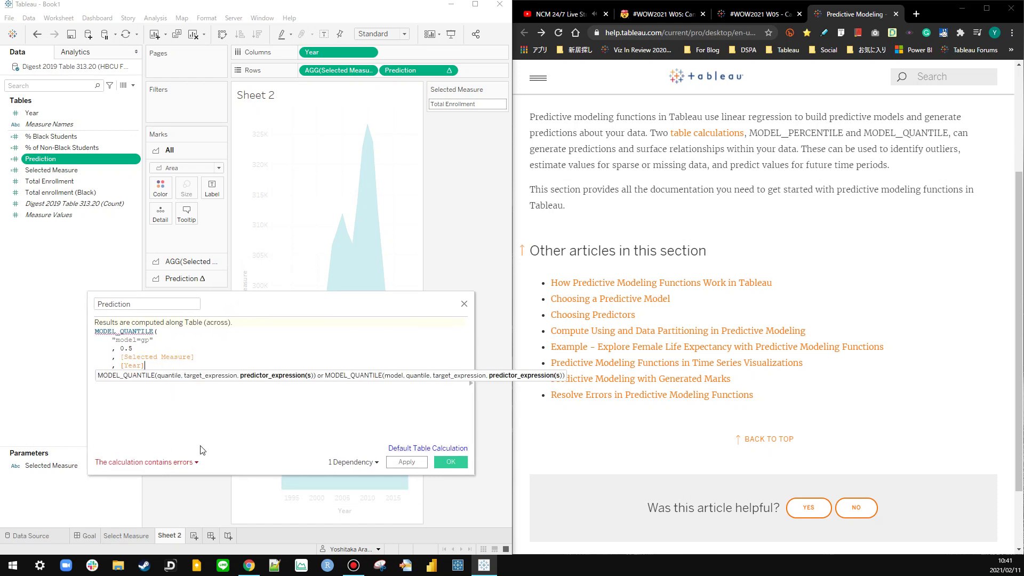
{"action": "left_click", "coordinate": [150, 463]}
{"action": "left_click", "coordinate": [160, 429]}
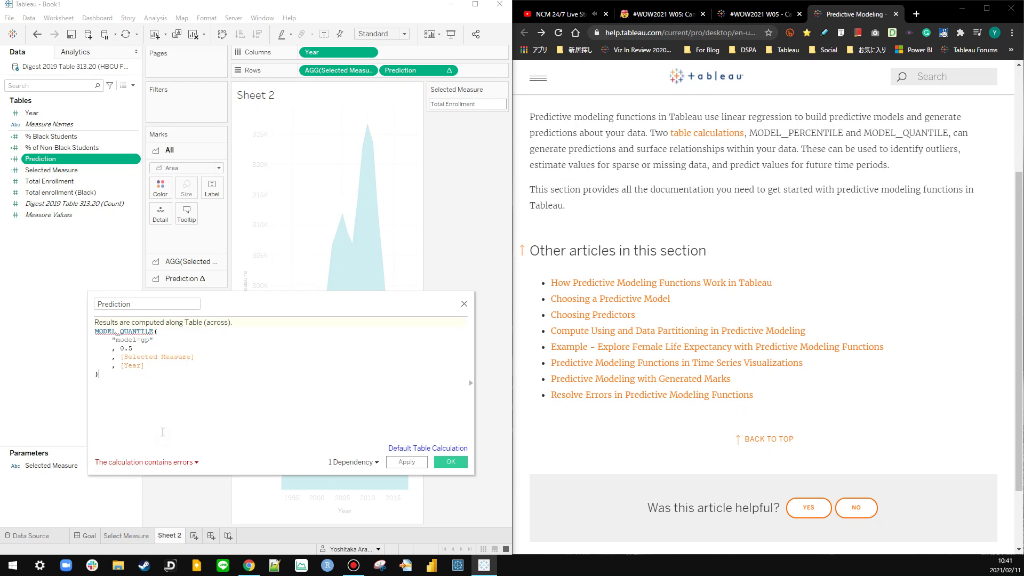
Step: Undo the predictor edit to restore ATTR([Year]) in the calculation
{"action": "type", "text": ")"}
{"action": "key", "text": "ctrl+z"}
{"action": "key", "text": "ctrl+z"}
{"action": "key", "text": "ctrl+z"}
{"action": "left_click", "coordinate": [166, 426]}
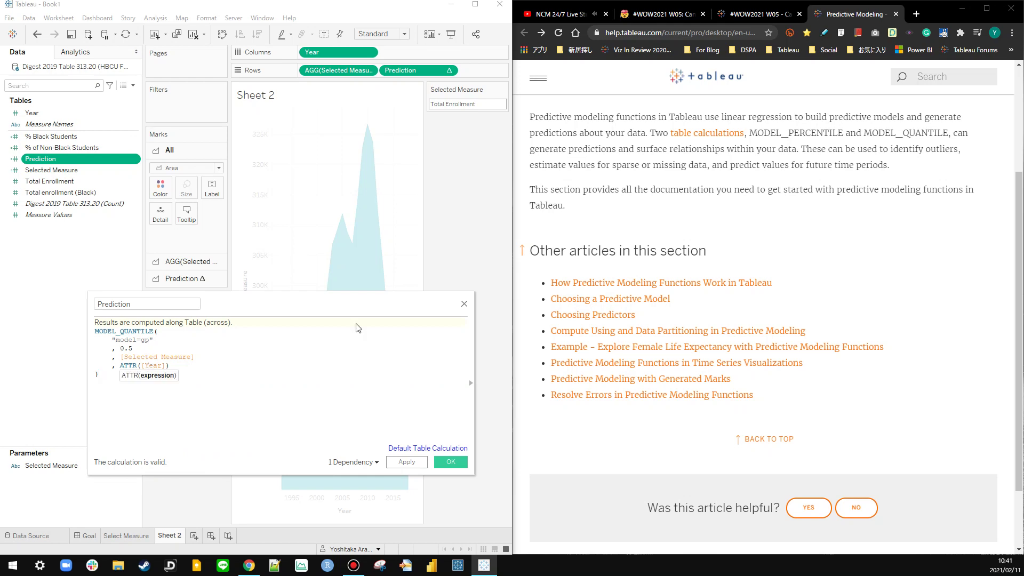
Step: Check the target enrollment dashboard in the browser, and open the help article Resolve Errors in Predictive Modeling Functions
{"action": "left_click", "coordinate": [708, 219]}
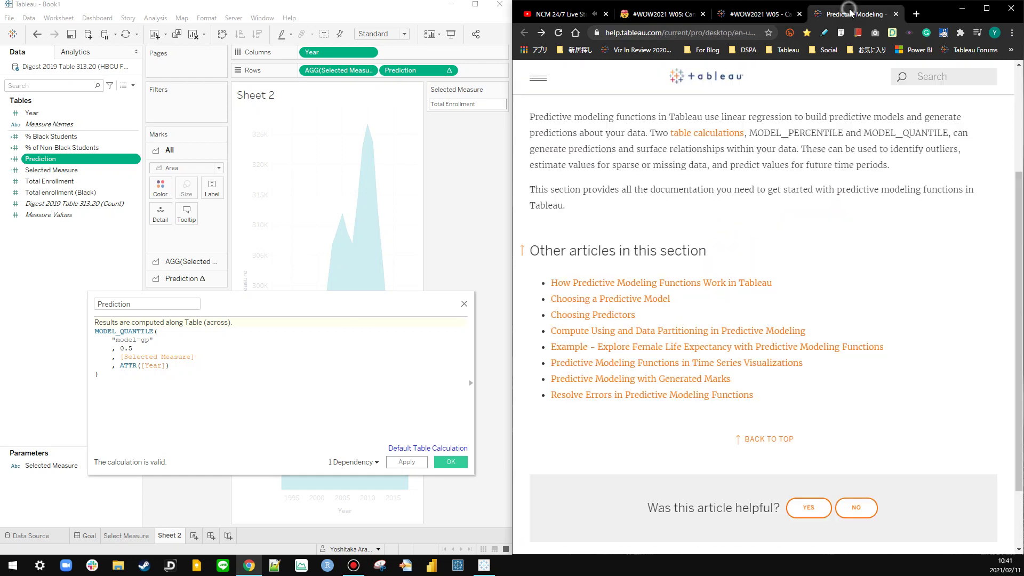
{"action": "left_click", "coordinate": [781, 16]}
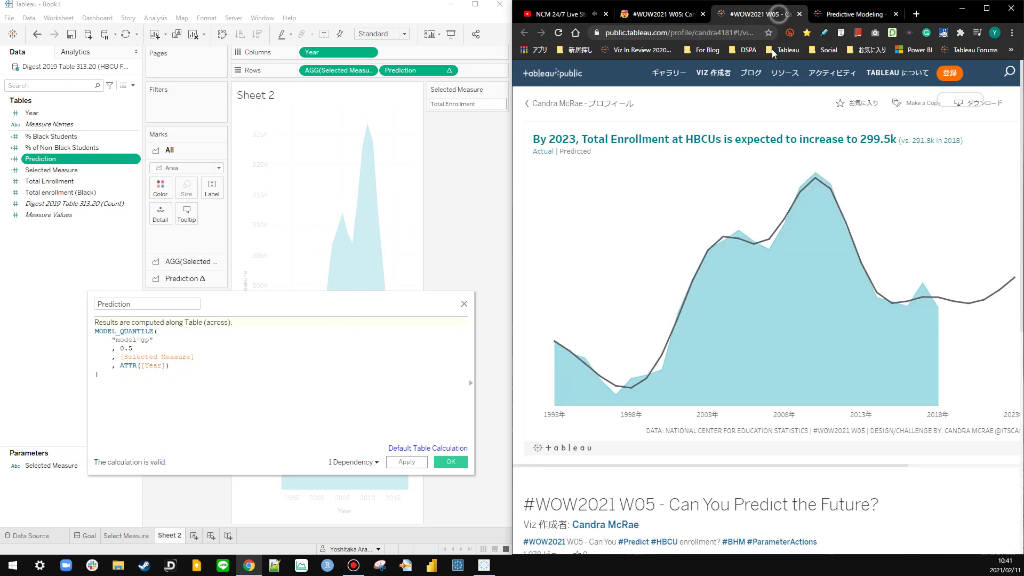
{"action": "left_click", "coordinate": [853, 14]}
{"action": "scroll", "coordinate": [697, 183], "scroll_direction": "up", "scroll_amount": 2}
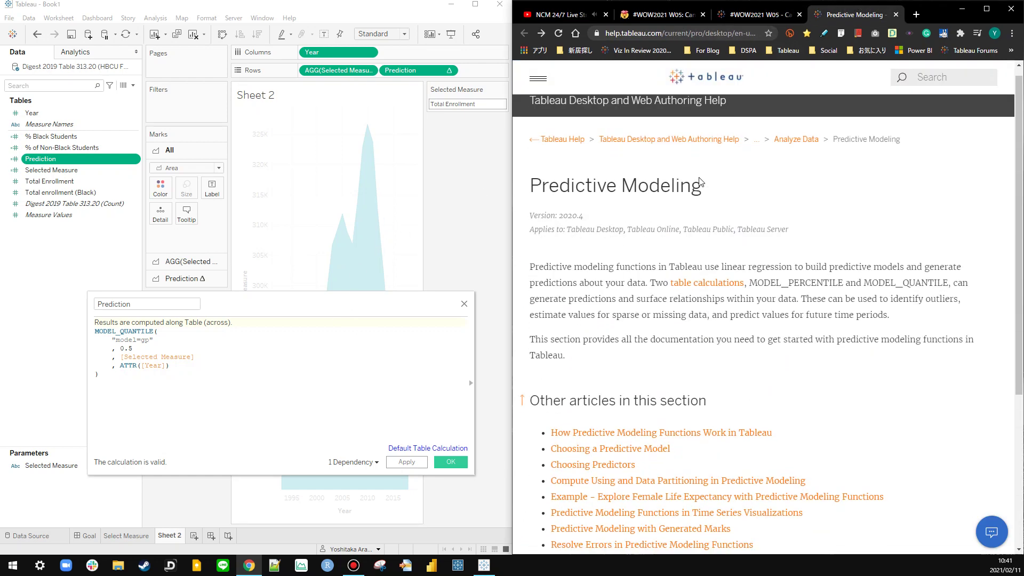
{"action": "scroll", "coordinate": [672, 256], "scroll_direction": "down", "scroll_amount": 1}
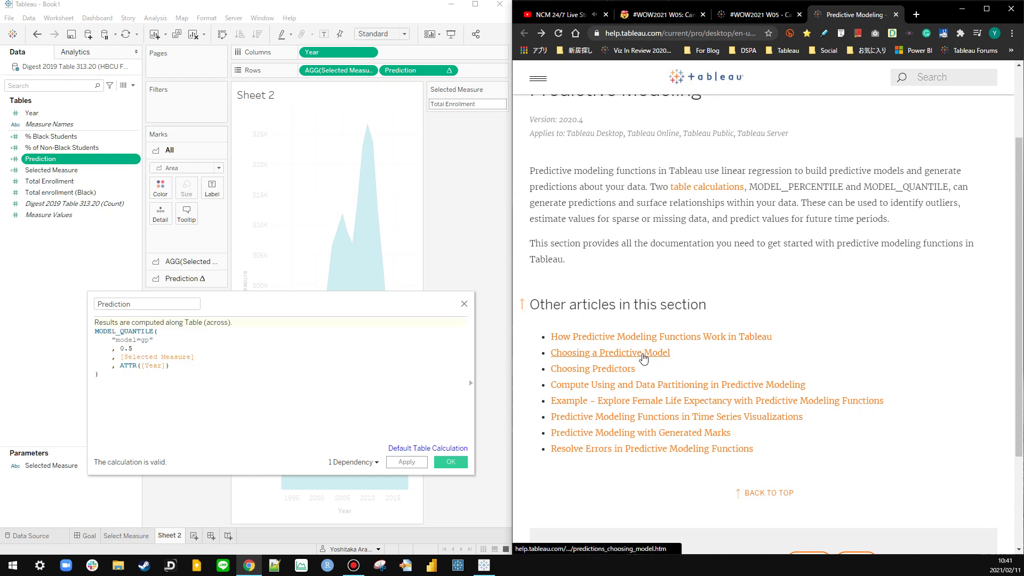
{"action": "left_click_drag", "start_coordinate": [638, 432], "coordinate": [635, 452]}
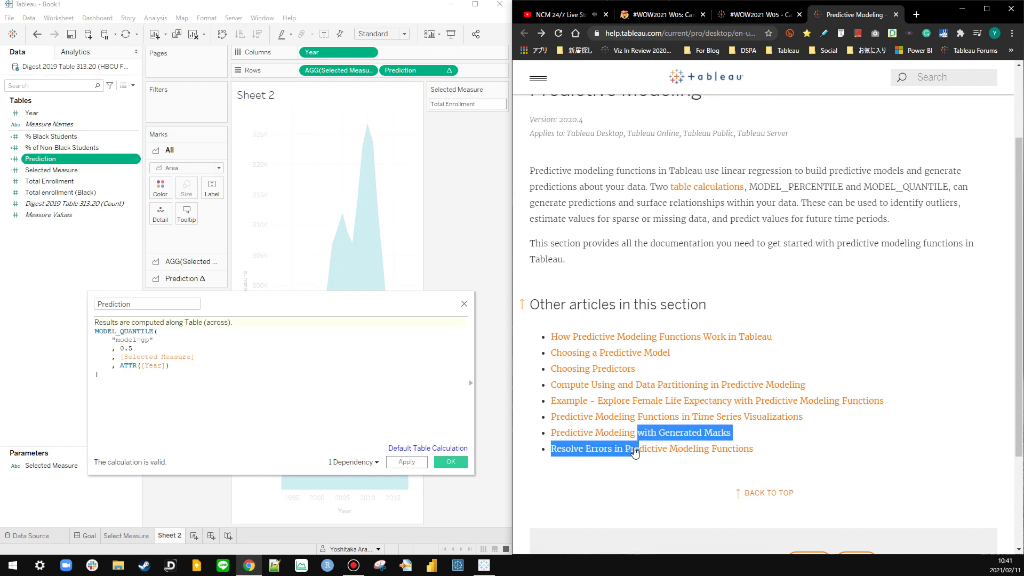
{"action": "left_click", "coordinate": [637, 448]}
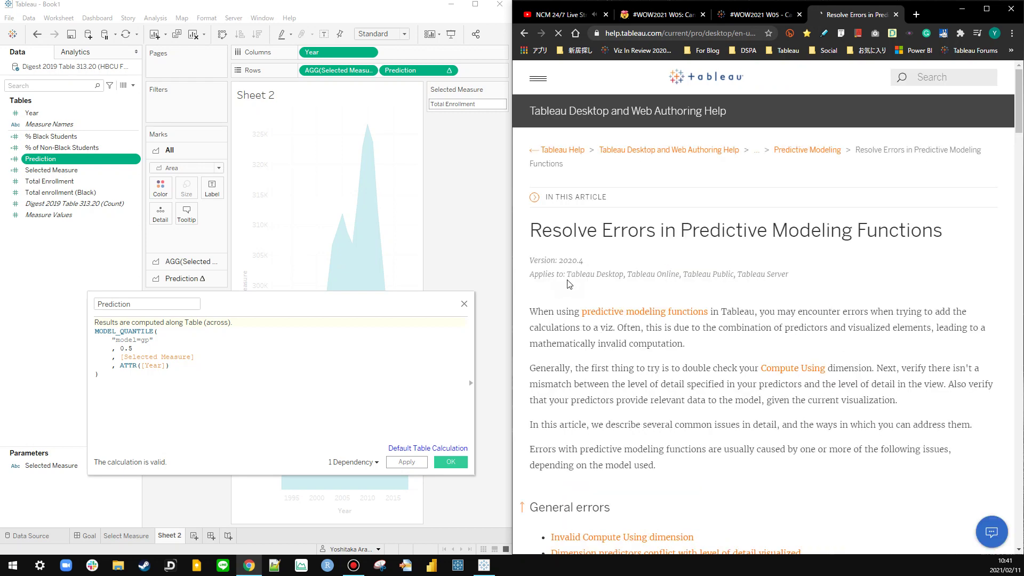
Step: Read the article's Gaussian process regression errors, especially the entry on supporting only dimensions as predictors
{"action": "scroll", "coordinate": [569, 284], "scroll_direction": "down", "scroll_amount": 5}
{"action": "scroll", "coordinate": [654, 231], "scroll_direction": "down", "scroll_amount": 3}
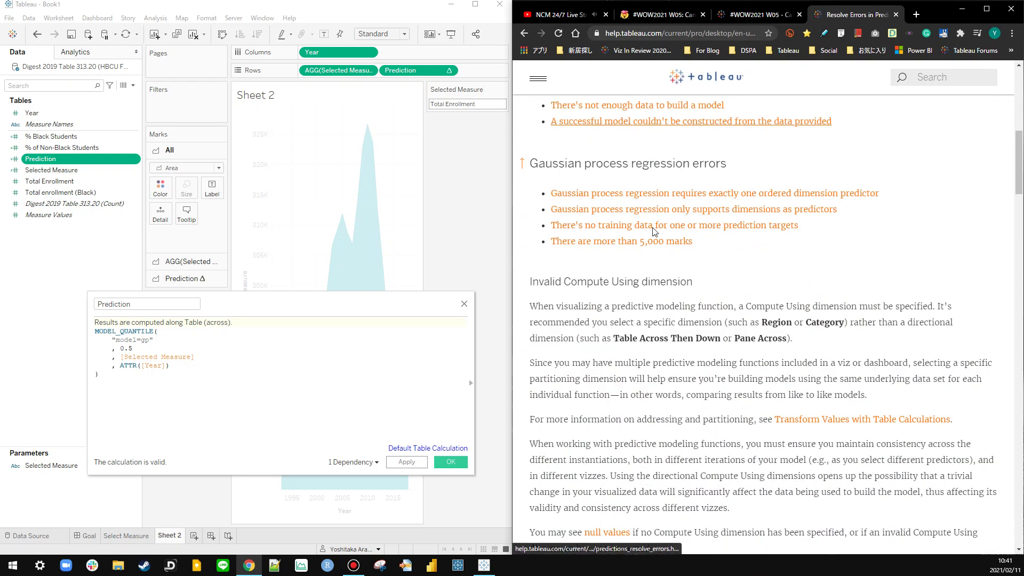
{"action": "left_click", "coordinate": [622, 211]}
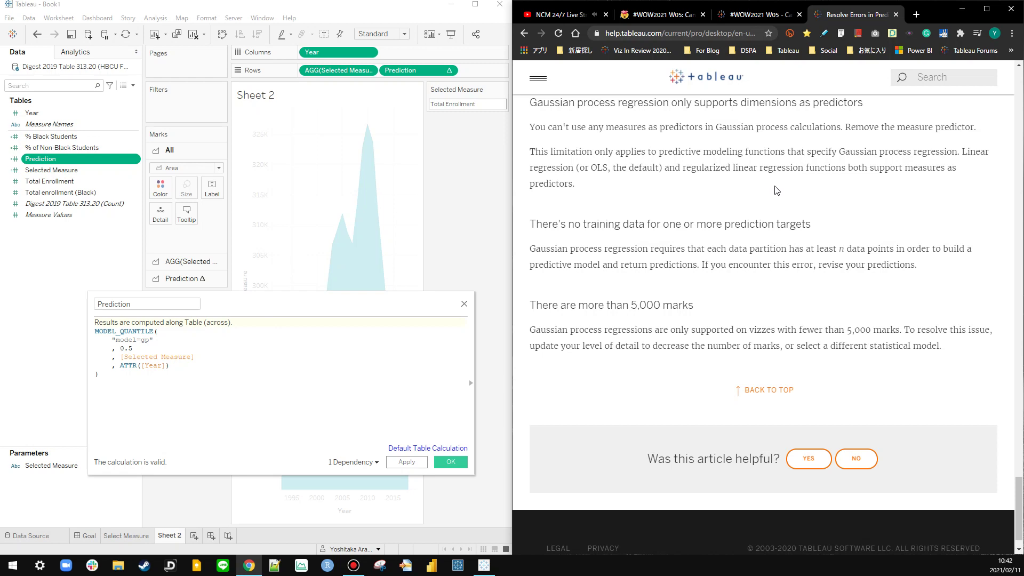
{"action": "scroll", "coordinate": [740, 172], "scroll_direction": "up", "scroll_amount": 7}
{"action": "scroll", "coordinate": [733, 176], "scroll_direction": "down", "scroll_amount": 7}
{"action": "scroll", "coordinate": [733, 179], "scroll_direction": "up", "scroll_amount": 20}
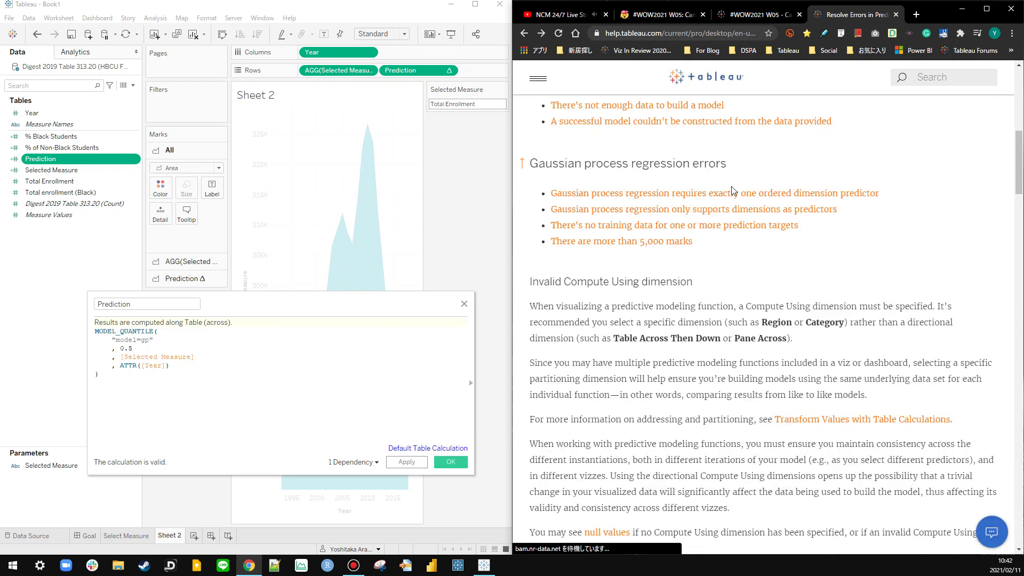
Step: Return to the Predictive Modeling overview and open the Choosing Predictors and Resolve Errors articles in separate browser tabs
{"action": "key", "text": "alt+Left"}
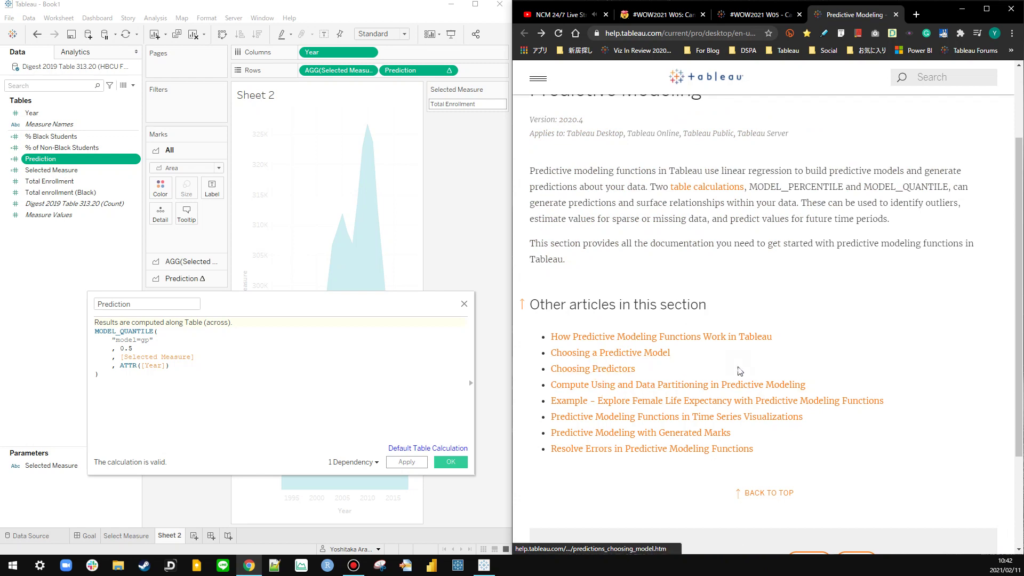
{"action": "left_click", "coordinate": [625, 369]}
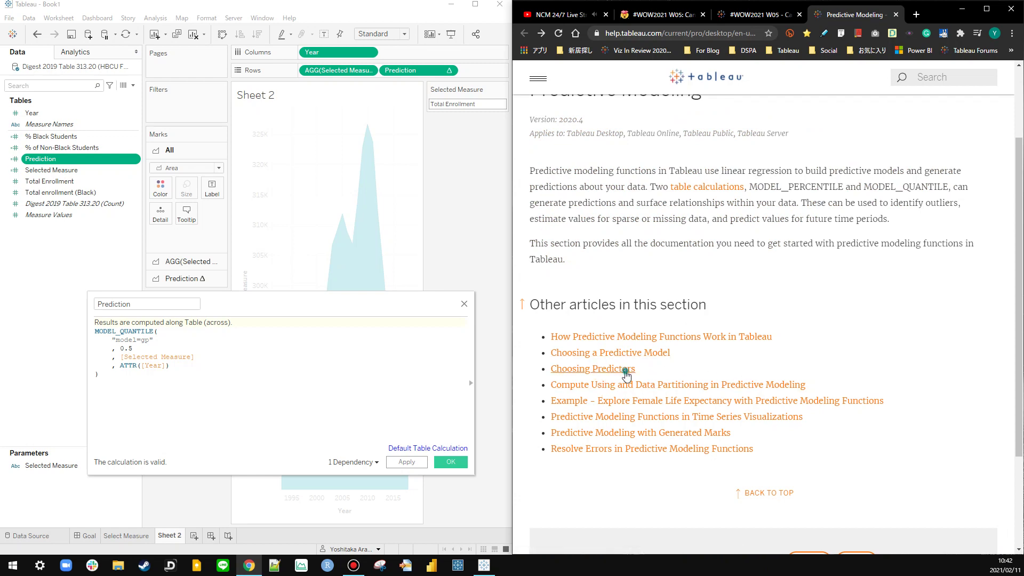
{"action": "right_click", "coordinate": [617, 456]}
{"action": "left_click", "coordinate": [645, 353]}
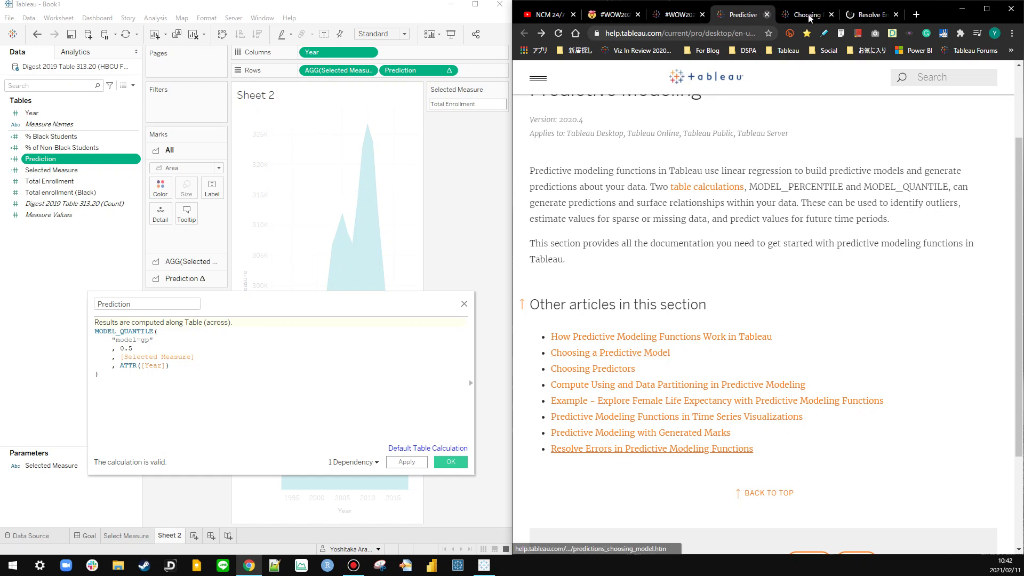
Step: Skim the Choosing Predictors article through the R-squared comparison, and review its section on dimensions as predictors
{"action": "left_click", "coordinate": [808, 14]}
{"action": "scroll", "coordinate": [745, 174], "scroll_direction": "down", "scroll_amount": 15}
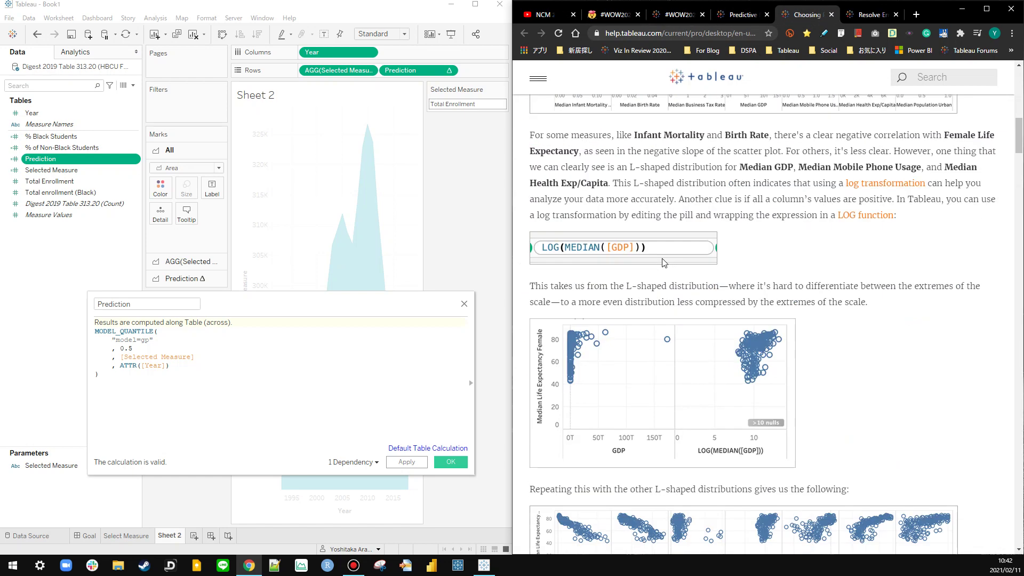
{"action": "scroll", "coordinate": [678, 213], "scroll_direction": "up", "scroll_amount": 2}
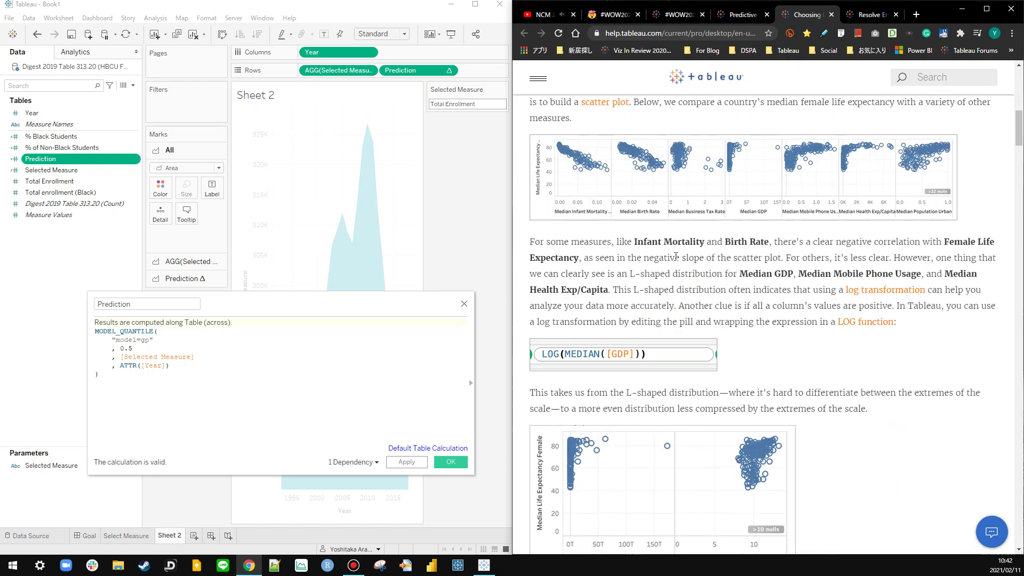
{"action": "scroll", "coordinate": [675, 256], "scroll_direction": "down", "scroll_amount": 10}
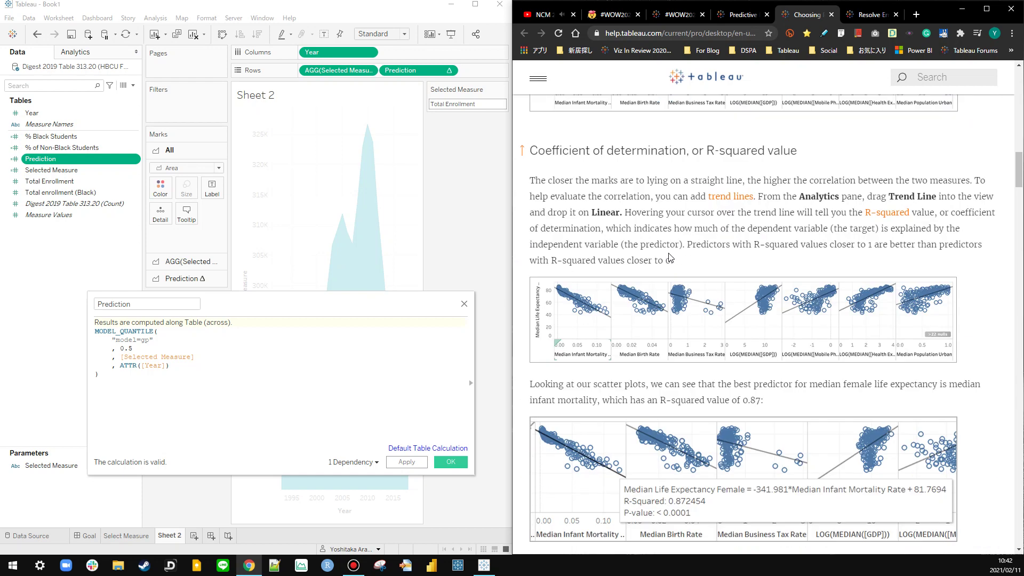
{"action": "scroll", "coordinate": [670, 256], "scroll_direction": "down", "scroll_amount": 3}
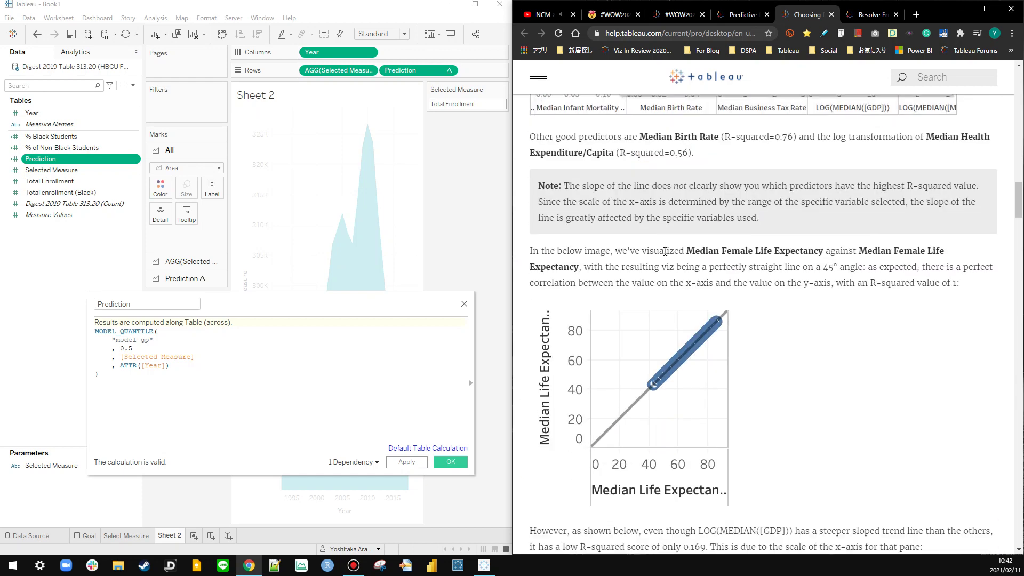
{"action": "scroll", "coordinate": [734, 269], "scroll_direction": "down", "scroll_amount": 12}
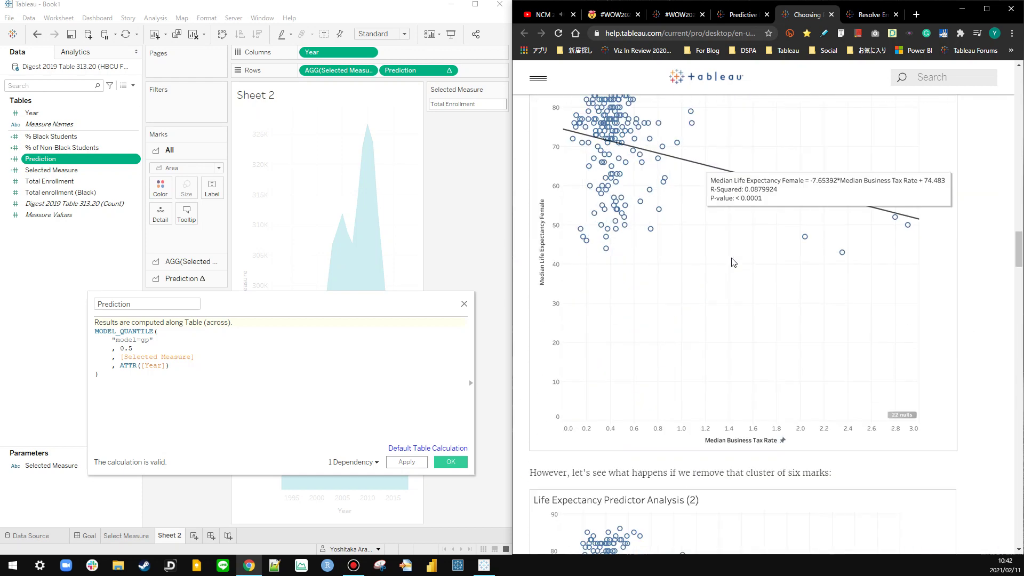
{"action": "scroll", "coordinate": [732, 261], "scroll_direction": "down", "scroll_amount": 10}
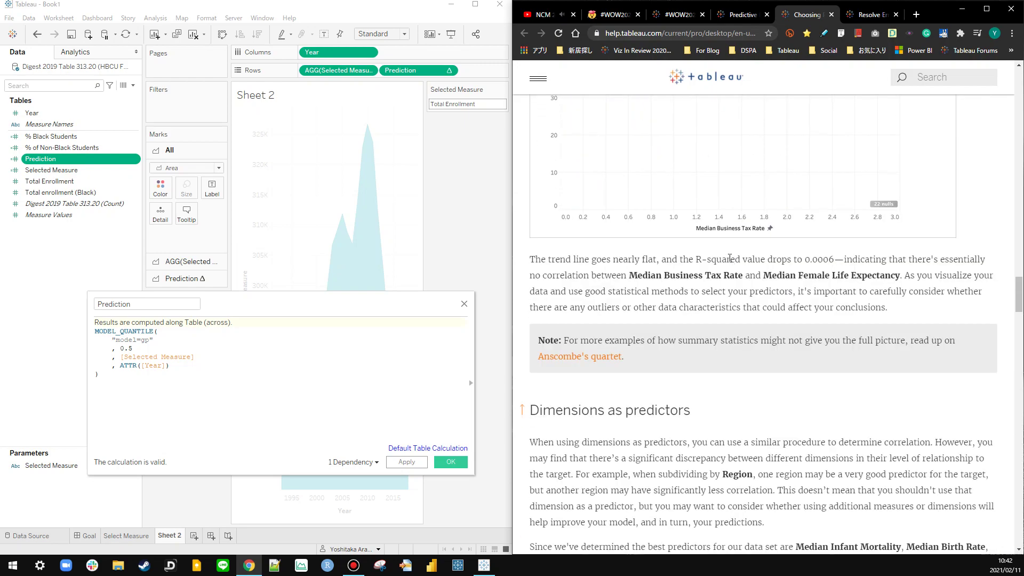
{"action": "scroll", "coordinate": [729, 256], "scroll_direction": "down", "scroll_amount": 5}
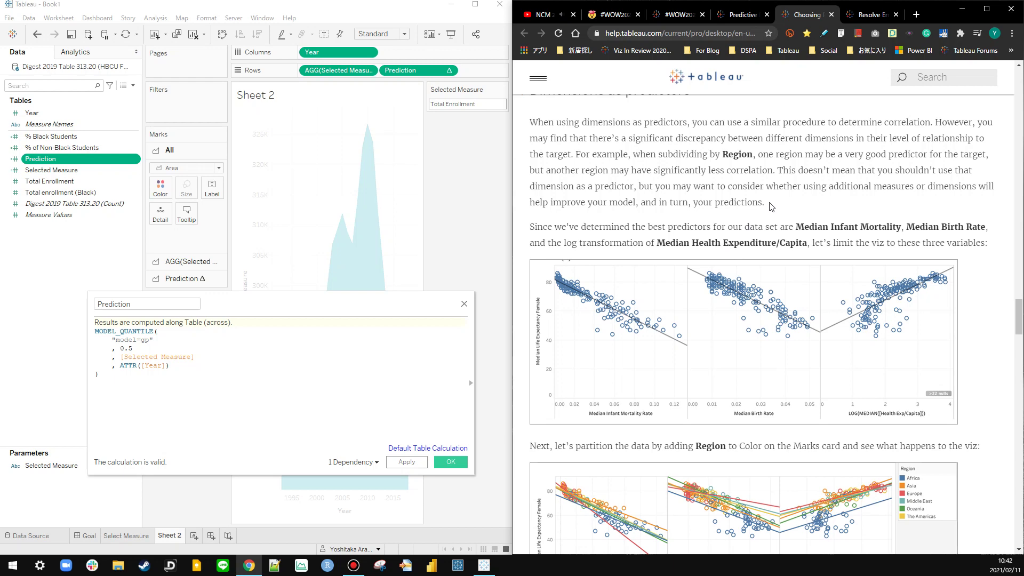
{"action": "scroll", "coordinate": [769, 207], "scroll_direction": "up", "scroll_amount": 1}
{"action": "scroll", "coordinate": [769, 206], "scroll_direction": "down", "scroll_amount": 9}
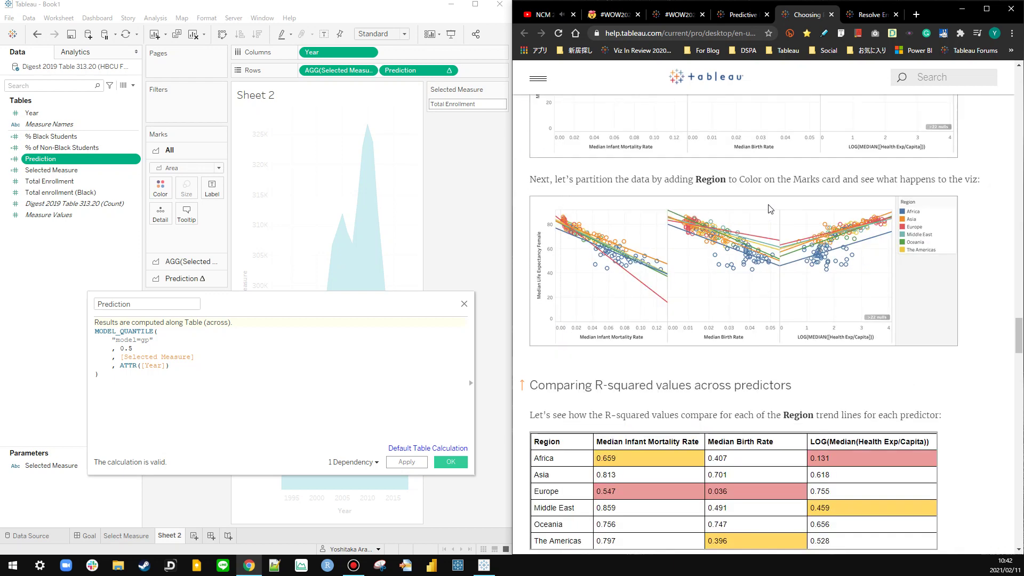
{"action": "scroll", "coordinate": [770, 209], "scroll_direction": "up", "scroll_amount": 10}
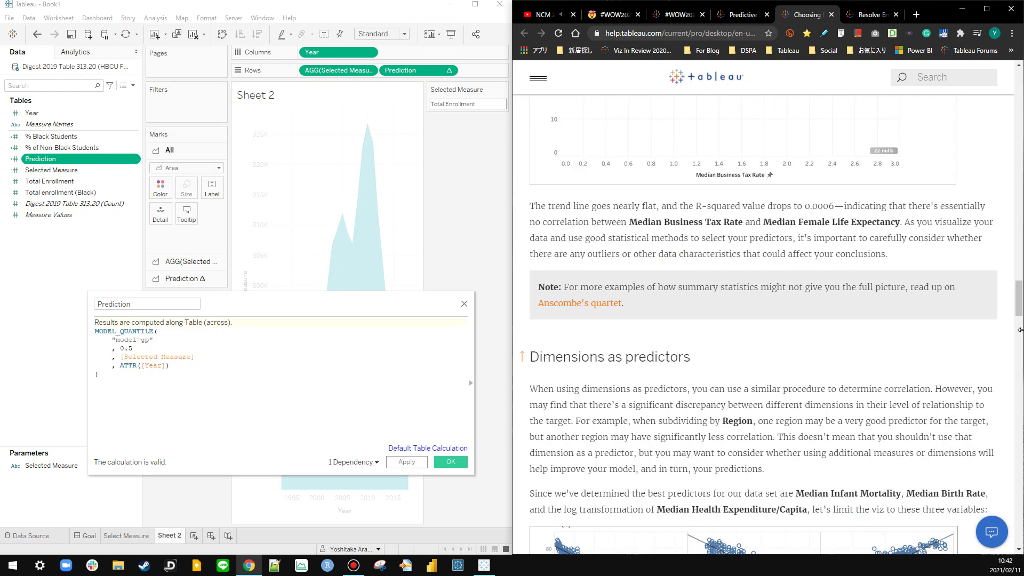
Step: Search the article for "predictor" and read its introduction down to the section on measures as predictors
{"action": "key", "text": "ctrl+f"}
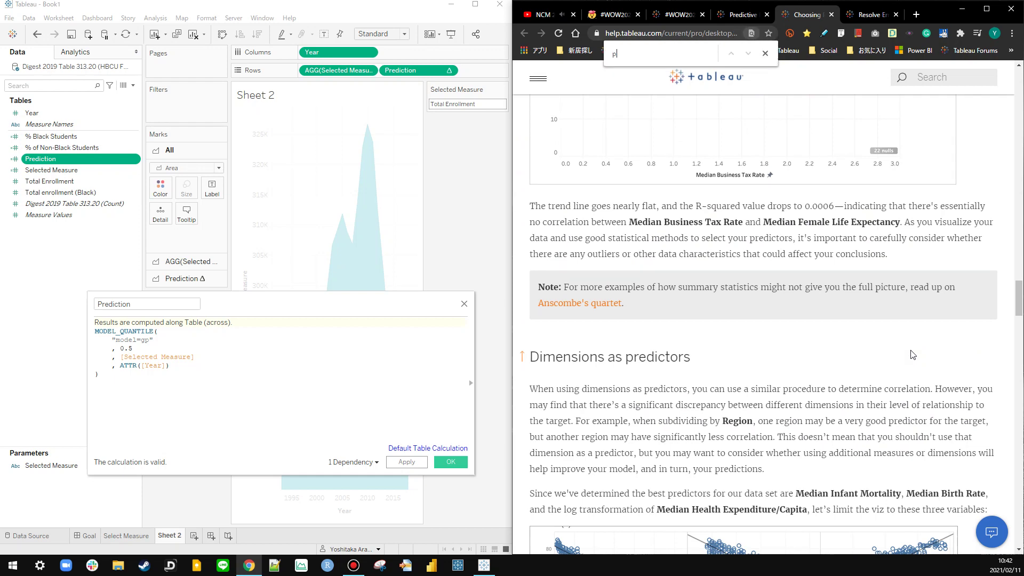
{"action": "type", "text": "predictor"}
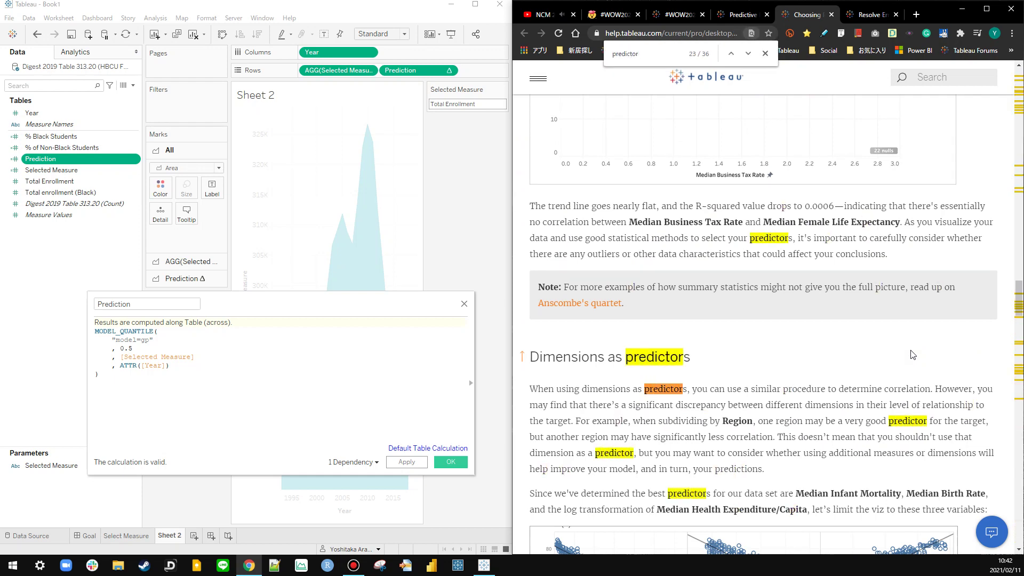
{"action": "left_click_drag", "start_coordinate": [1018, 316], "coordinate": [1019, 104]}
{"action": "scroll", "coordinate": [931, 194], "scroll_direction": "down", "scroll_amount": 1}
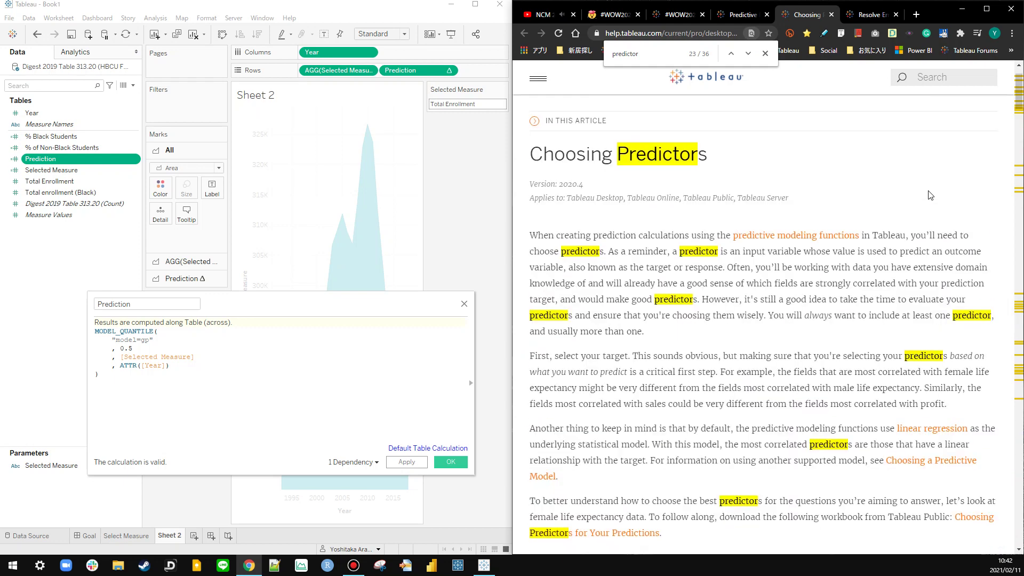
{"action": "scroll", "coordinate": [930, 193], "scroll_direction": "down", "scroll_amount": 2}
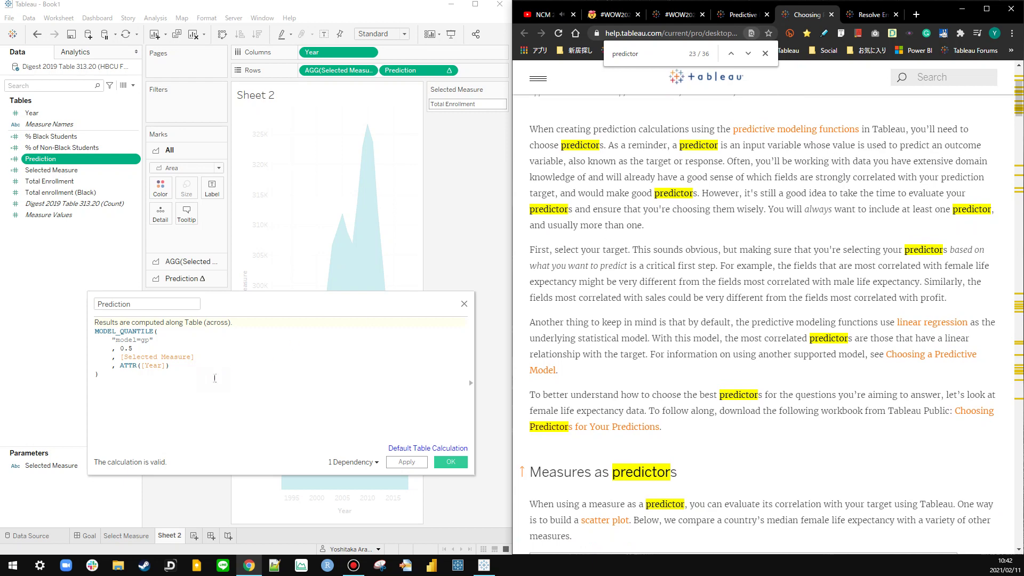
Step: Switch to the Resolve Errors article and open its entry on Gaussian process regression only supporting dimensions as predictors
{"action": "left_click", "coordinate": [869, 14]}
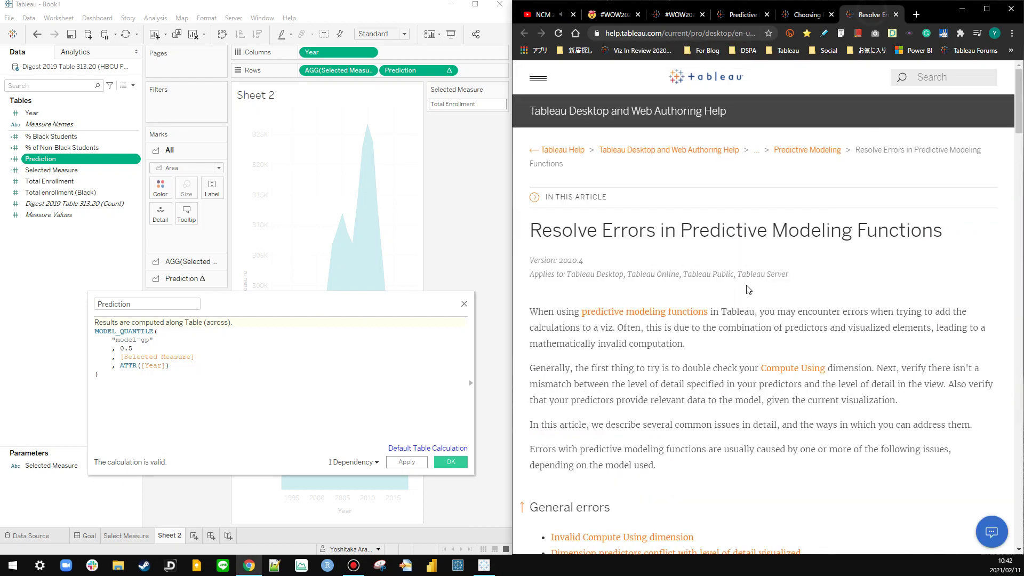
{"action": "scroll", "coordinate": [715, 319], "scroll_direction": "down", "scroll_amount": 3}
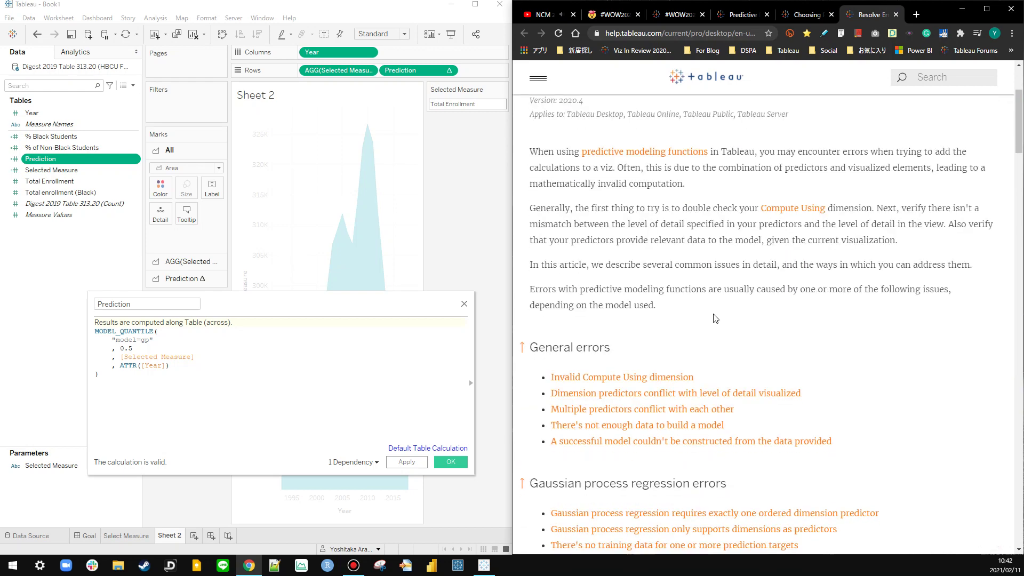
{"action": "scroll", "coordinate": [715, 319], "scroll_direction": "down", "scroll_amount": 4}
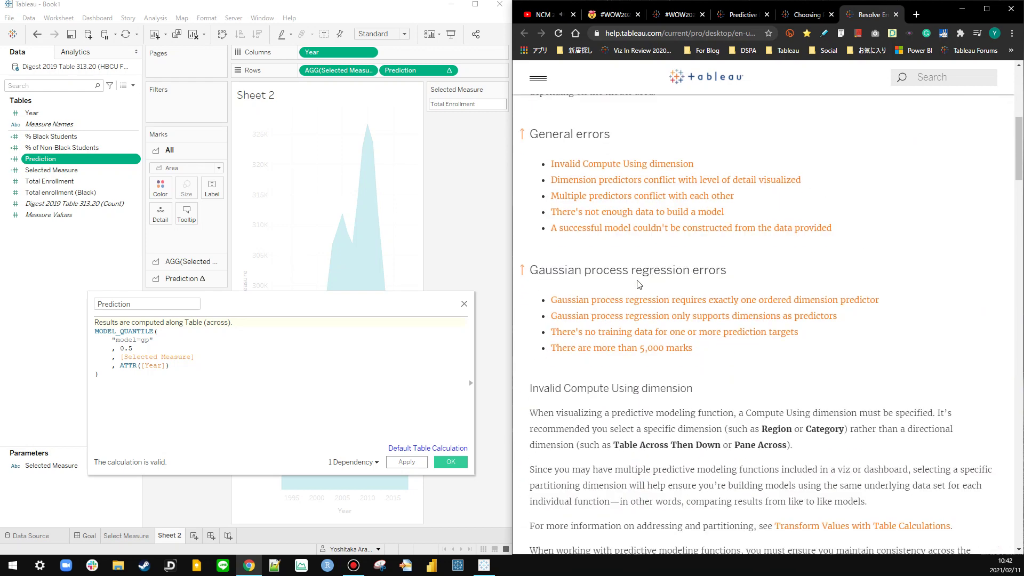
{"action": "left_click", "coordinate": [627, 318]}
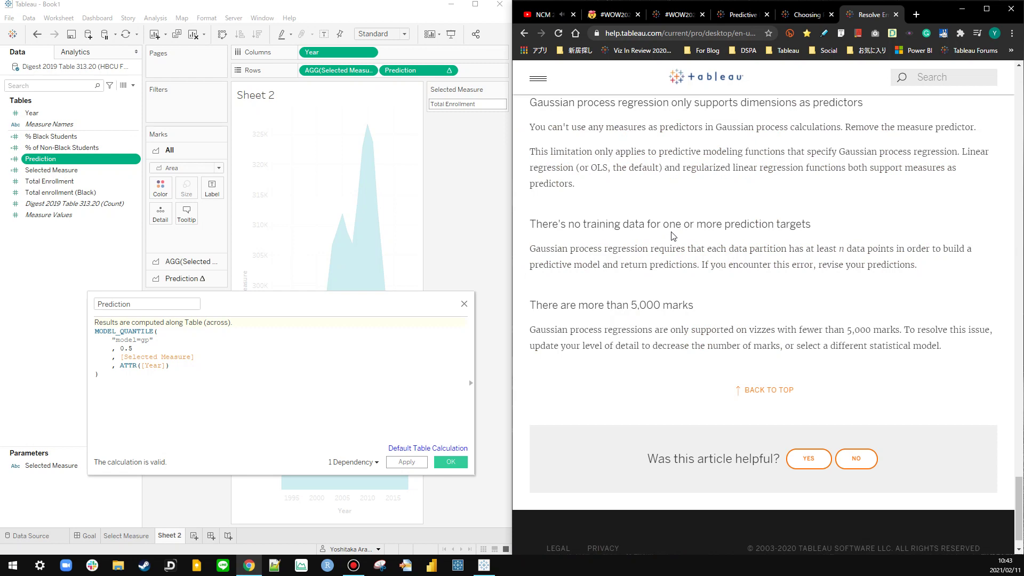
Step: Try applying the Prediction calculation with the ATTR([Year]) predictor line commented out
{"action": "left_click", "coordinate": [97, 366]}
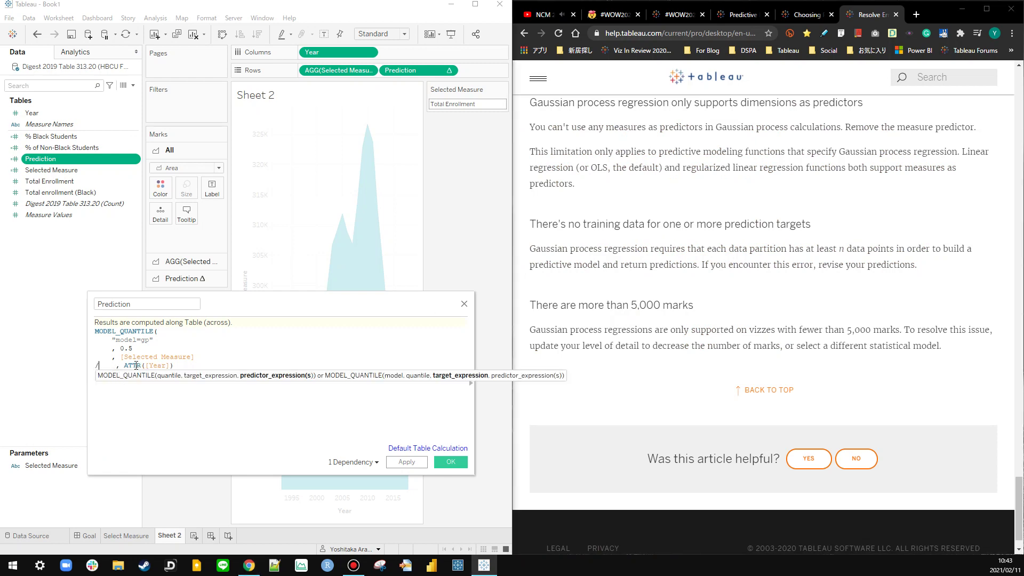
{"action": "type", "text": "//"}
{"action": "left_click", "coordinate": [394, 464]}
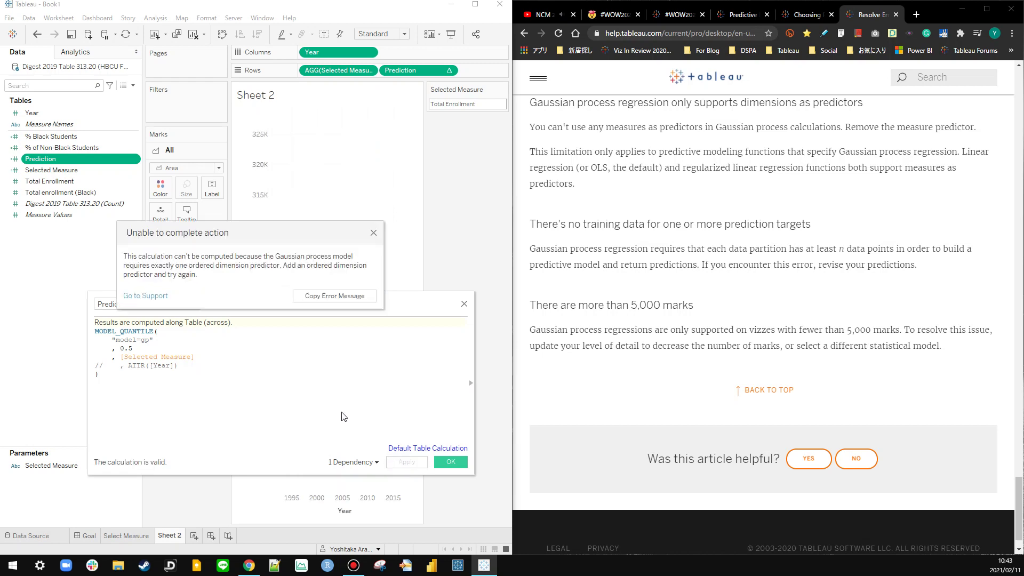
{"action": "left_click", "coordinate": [373, 234]}
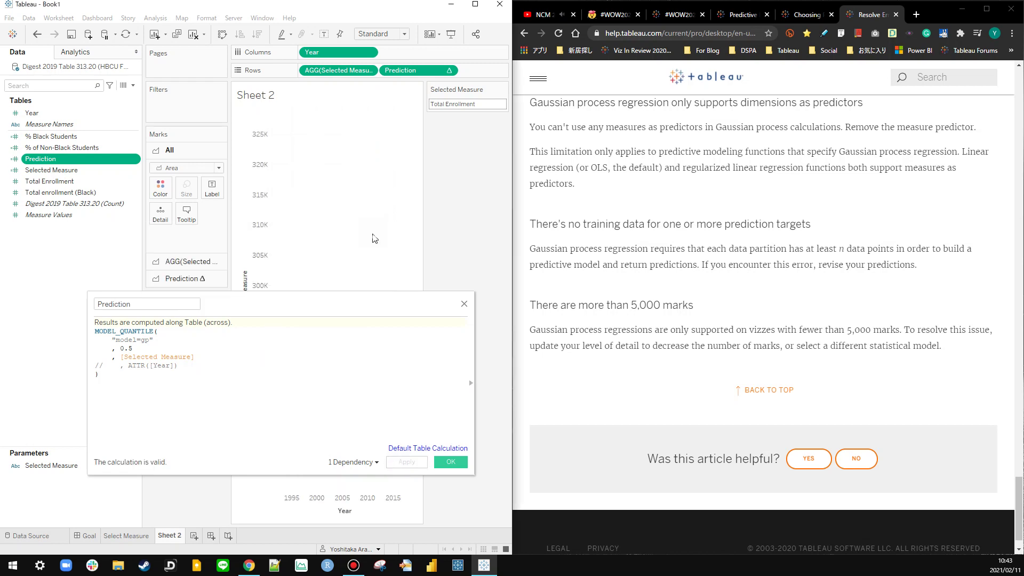
Step: Uncomment the ATTR([Year]) line in the Prediction calculation and reapply it
{"action": "left_click", "coordinate": [106, 364]}
{"action": "key", "text": "BackSpace"}
{"action": "key", "text": "BackSpace"}
{"action": "left_click", "coordinate": [406, 462]}
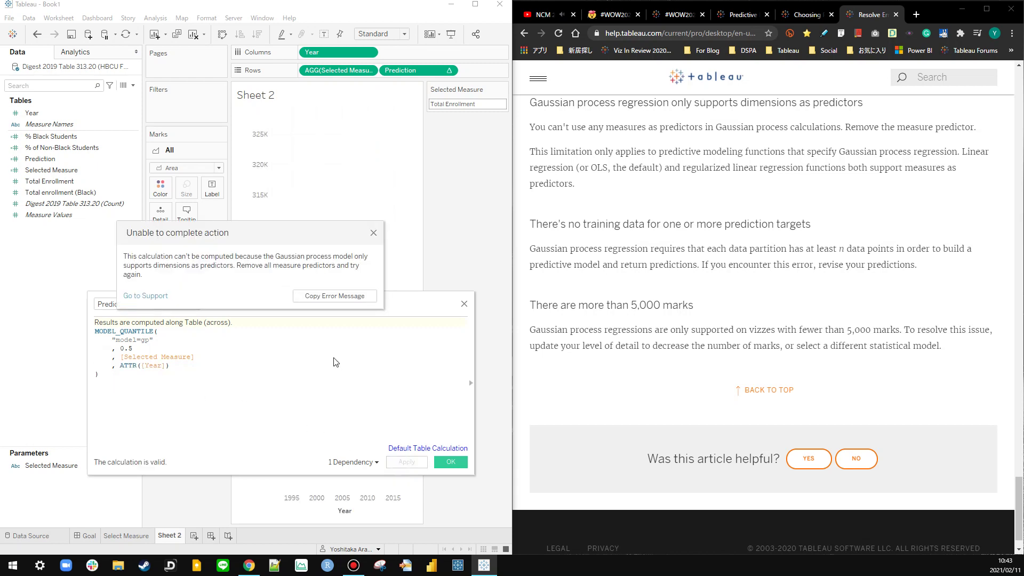
{"action": "left_click", "coordinate": [374, 233]}
Step: Try the Prediction calculation with the default model by commenting out "model=gp" and removing the comma before 0.5, and apply it
{"action": "left_click", "coordinate": [612, 237]}
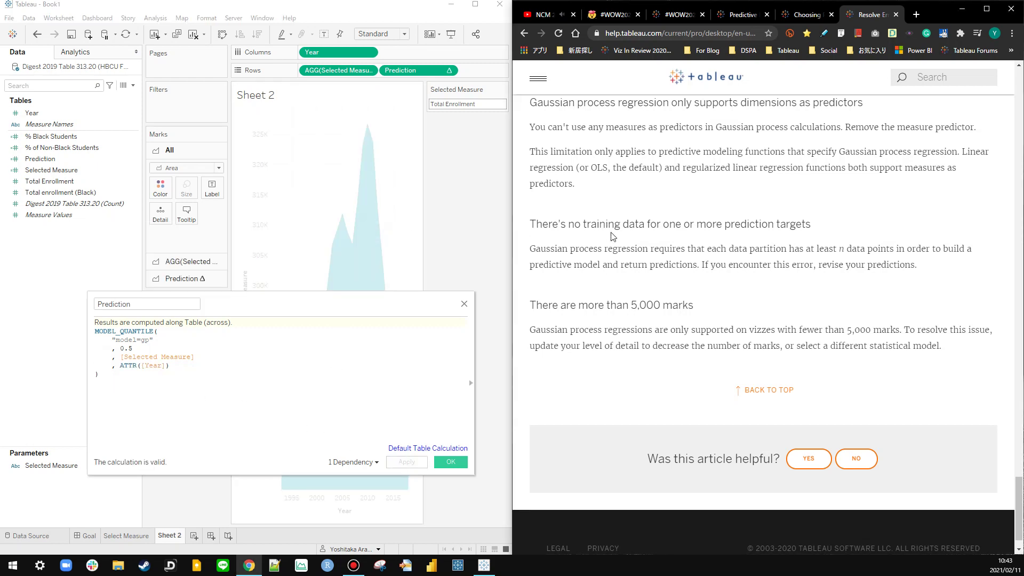
{"action": "scroll", "coordinate": [612, 237], "scroll_direction": "up", "scroll_amount": 1}
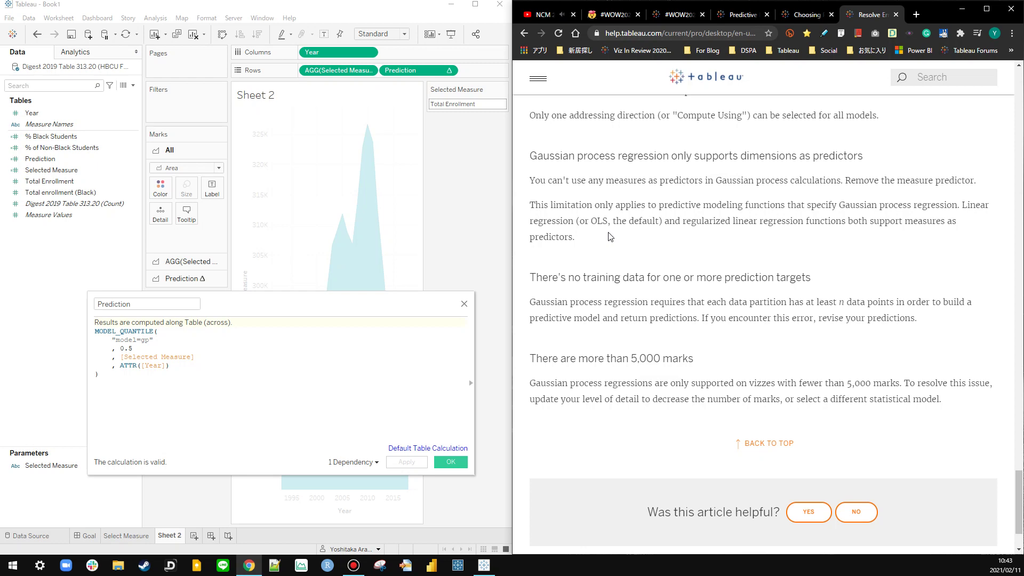
{"action": "left_click", "coordinate": [148, 341]}
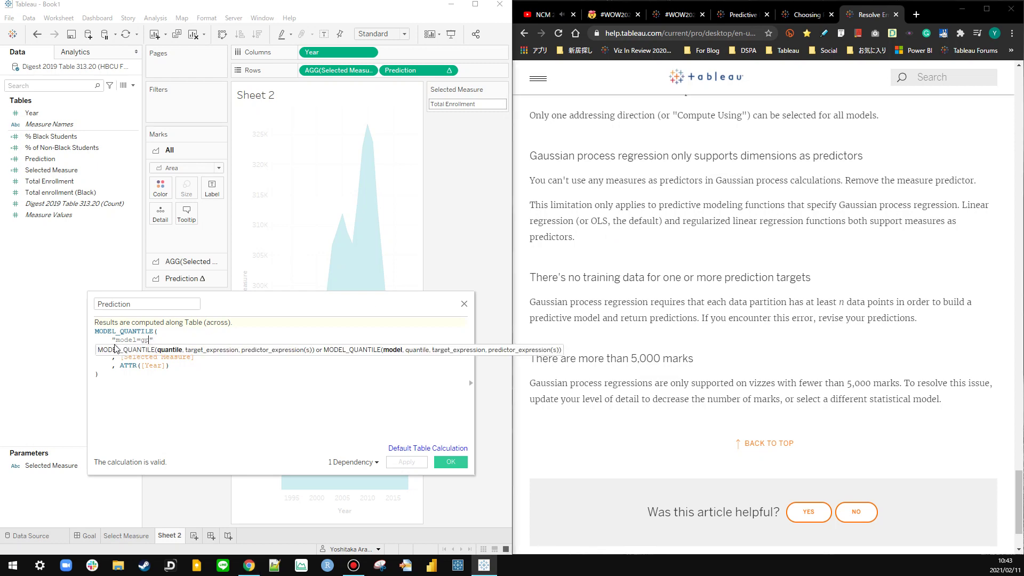
{"action": "type", "text": "//"}
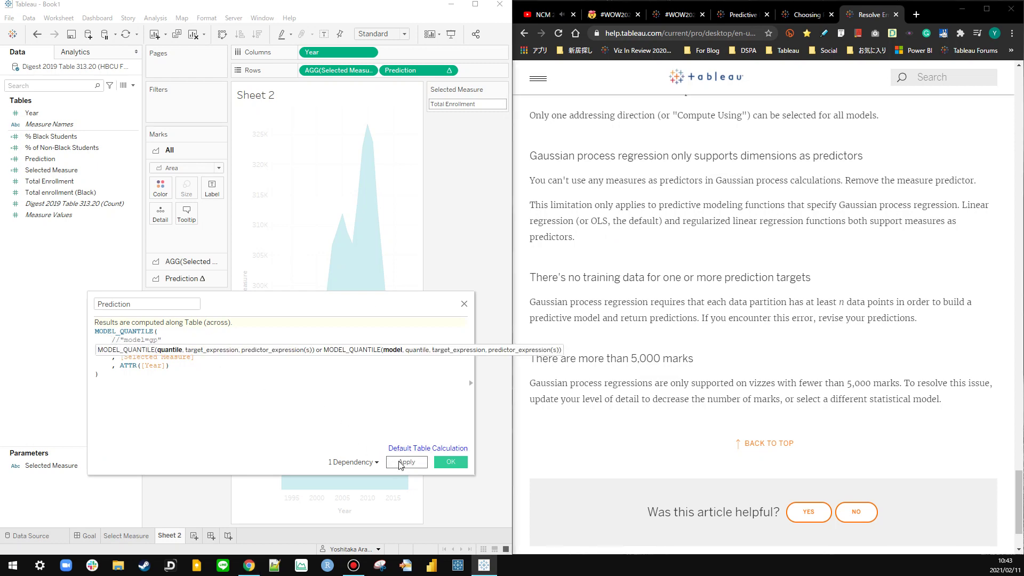
{"action": "key", "text": "Down"}
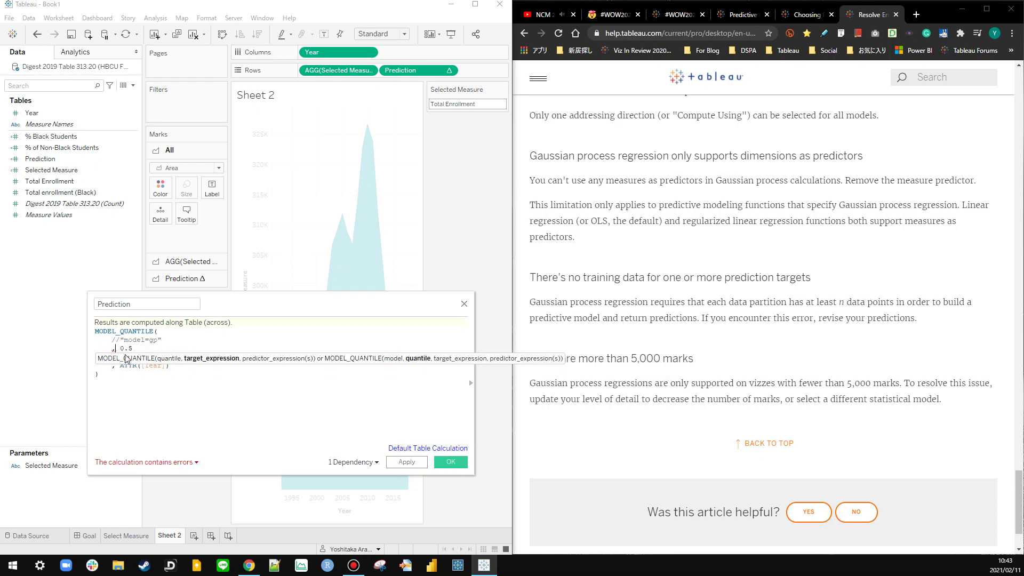
{"action": "key", "text": "BackSpace"}
{"action": "key", "text": "BackSpace"}
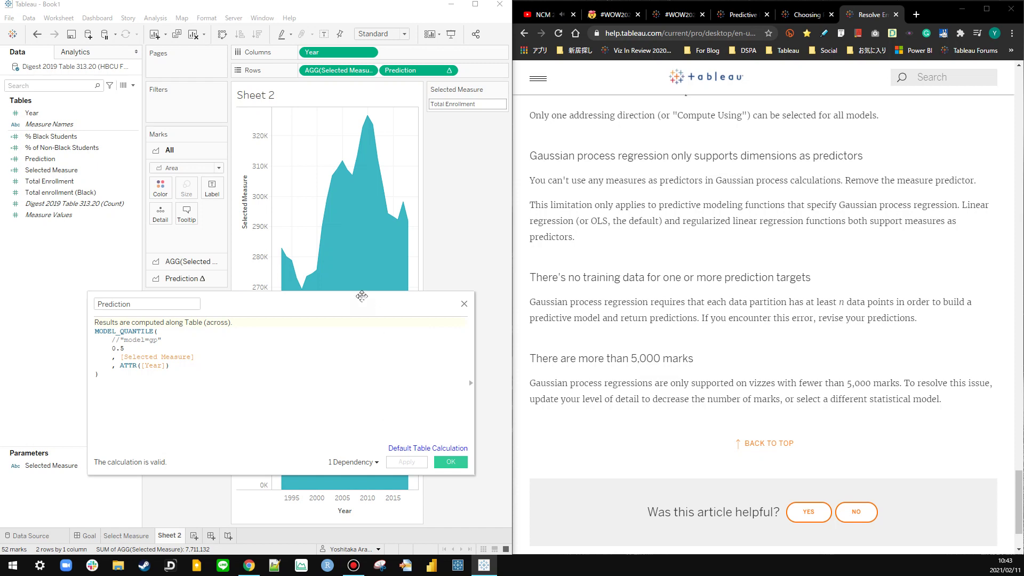
Step: Move the calculation editor clear of the chart, and read the article's section on requiring exactly one ordered dimension predictor
{"action": "mouse_move", "coordinate": [361, 296]}
{"action": "left_mouse_down"}
{"action": "mouse_move", "coordinate": [356, 96]}
{"action": "mouse_move", "coordinate": [368, 448]}
{"action": "mouse_move", "coordinate": [370, 348]}
{"action": "left_mouse_up"}
{"action": "left_click", "coordinate": [164, 371]}
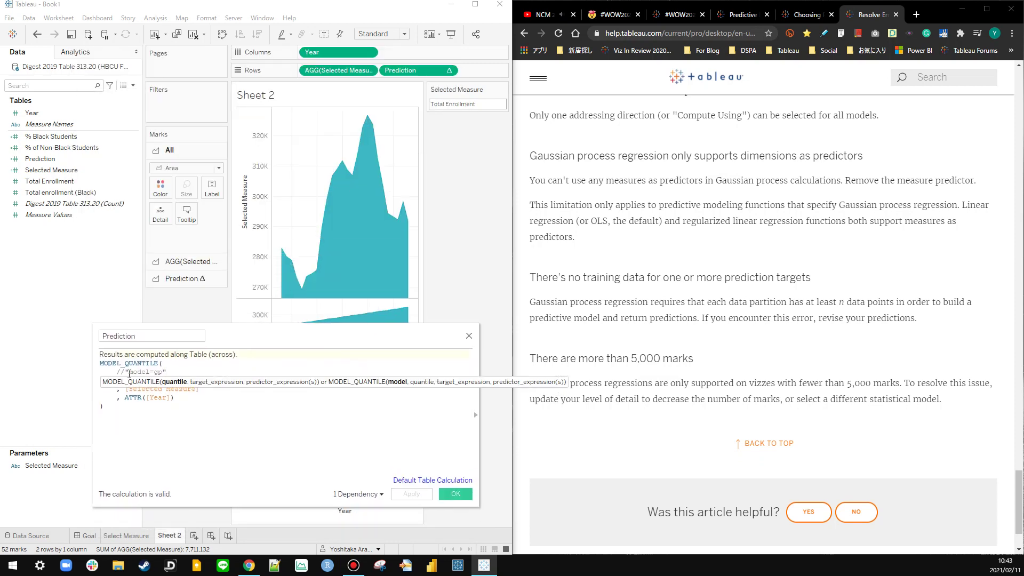
{"action": "left_click", "coordinate": [225, 425]}
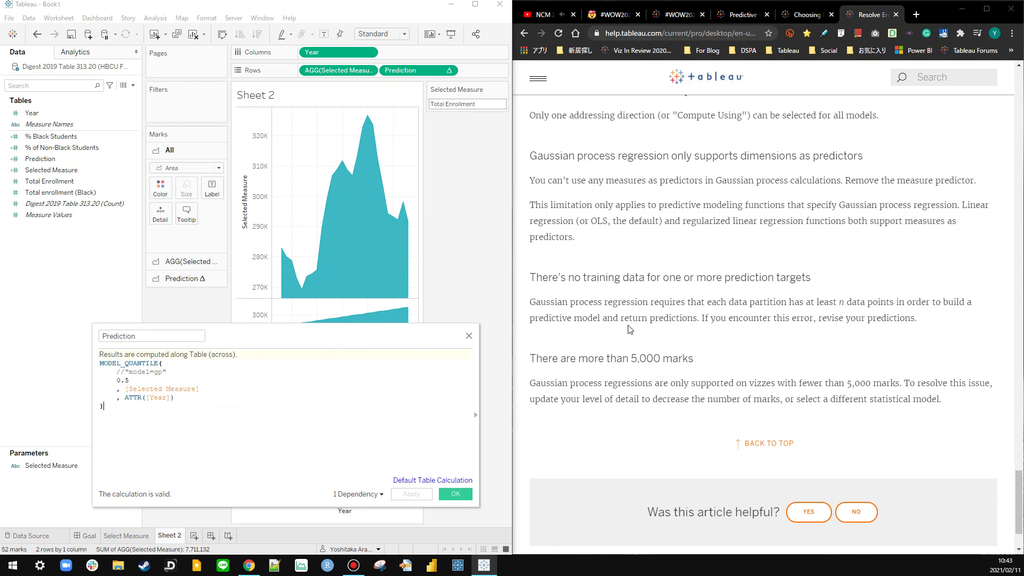
{"action": "scroll", "coordinate": [628, 326], "scroll_direction": "up", "scroll_amount": 6}
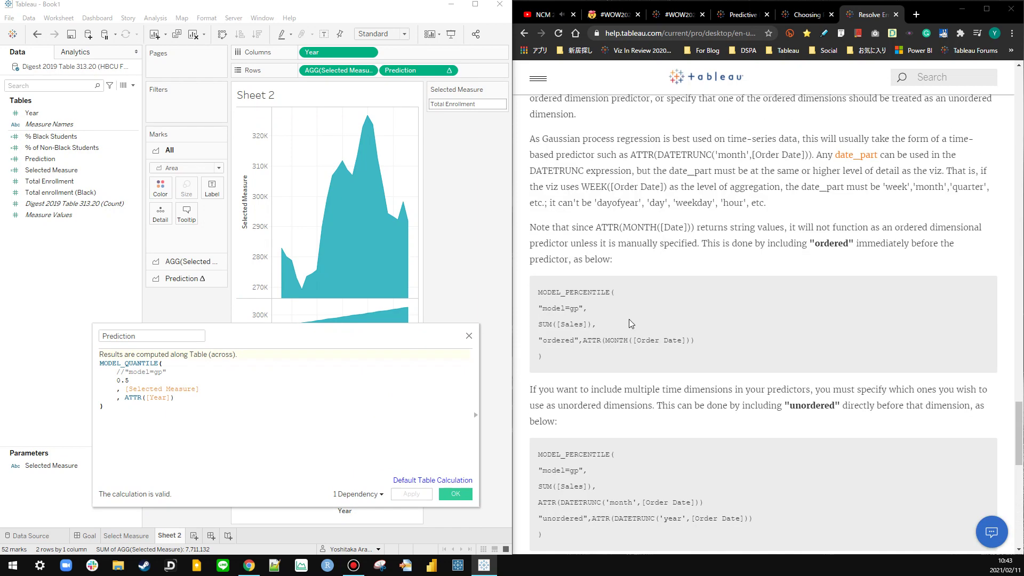
{"action": "scroll", "coordinate": [629, 319], "scroll_direction": "up", "scroll_amount": 3}
{"action": "scroll", "coordinate": [630, 323], "scroll_direction": "down", "scroll_amount": 1}
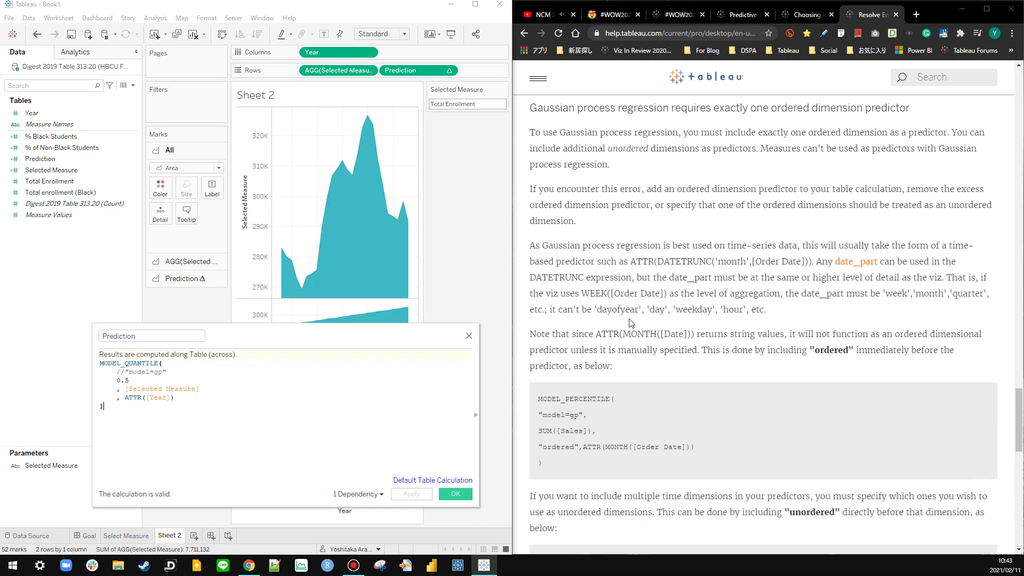
{"action": "scroll", "coordinate": [630, 322], "scroll_direction": "down", "scroll_amount": 2}
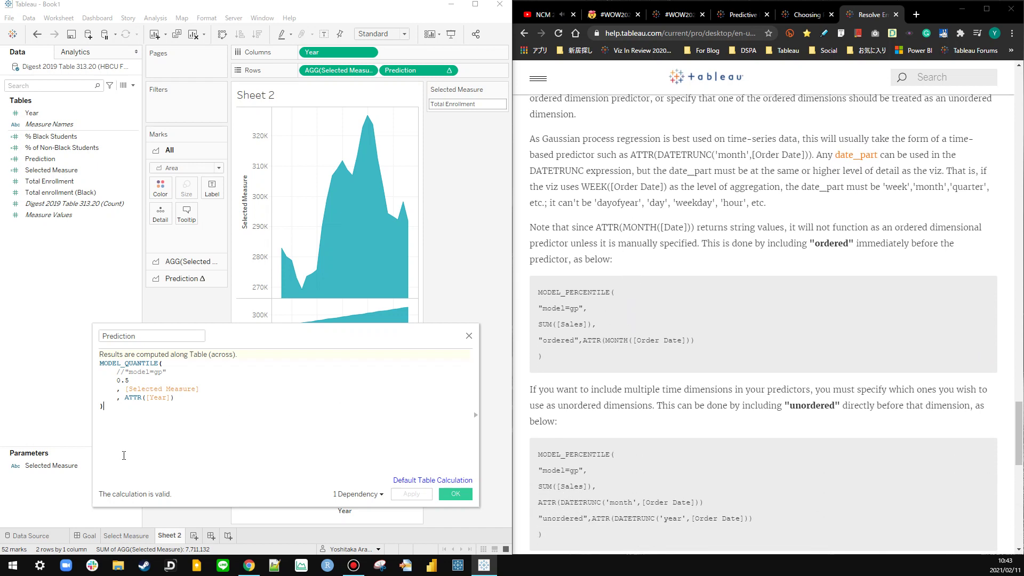
Step: Replace the target expression [Selected Measure] in the Prediction calculation with SUM([Total Enrollment])
{"action": "mouse_move", "coordinate": [49, 181]}
{"action": "left_mouse_down"}
{"action": "mouse_move", "coordinate": [169, 399]}
{"action": "mouse_move", "coordinate": [130, 390]}
{"action": "left_mouse_up"}
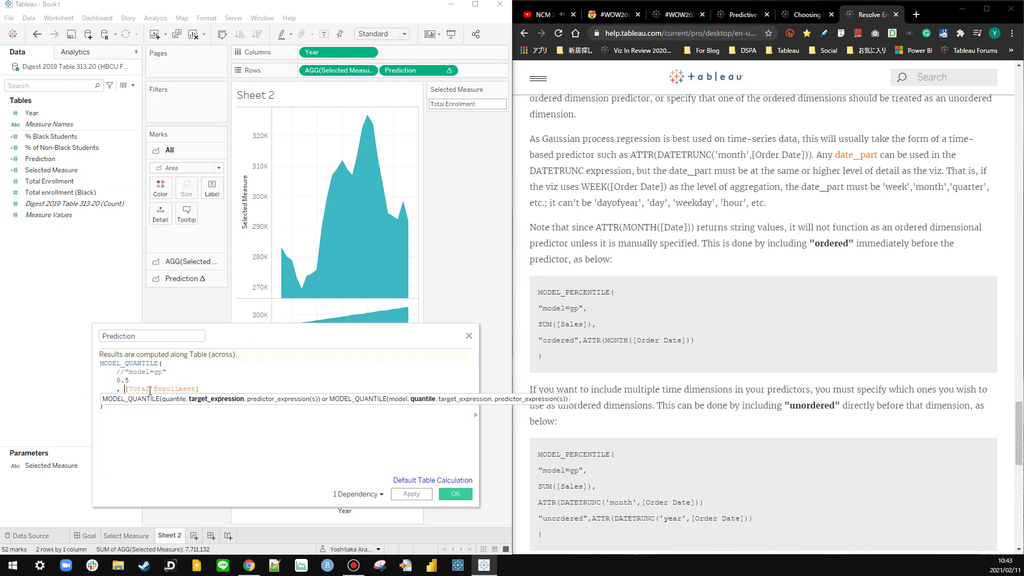
{"action": "type", "text": "SUM("}
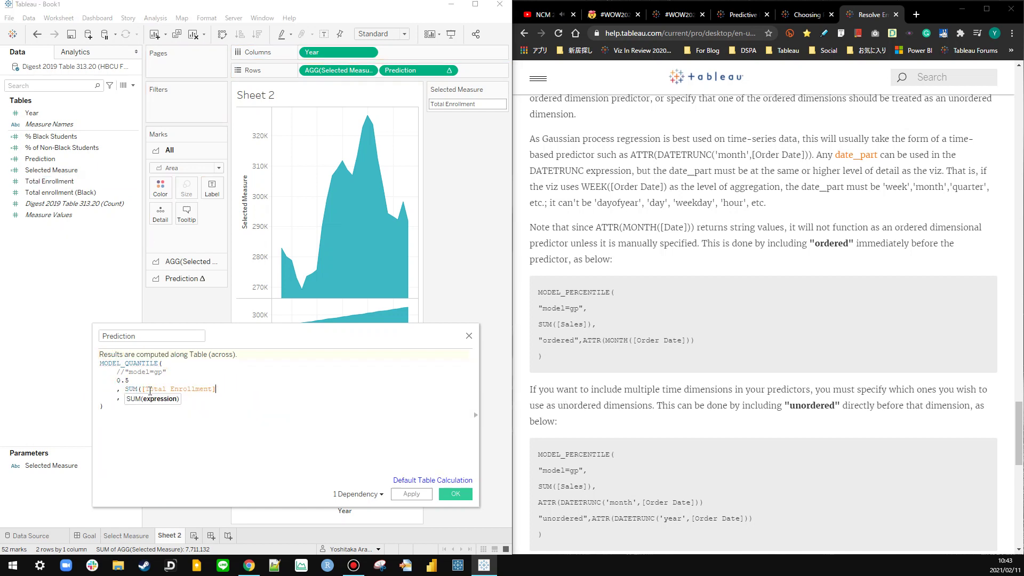
{"action": "type", "text": ")"}
Step: Reapply the Prediction calculation with the "model=gp" argument and the comma before 0.5 restored, and add Year as a detail to the marks
{"action": "left_click", "coordinate": [124, 372]}
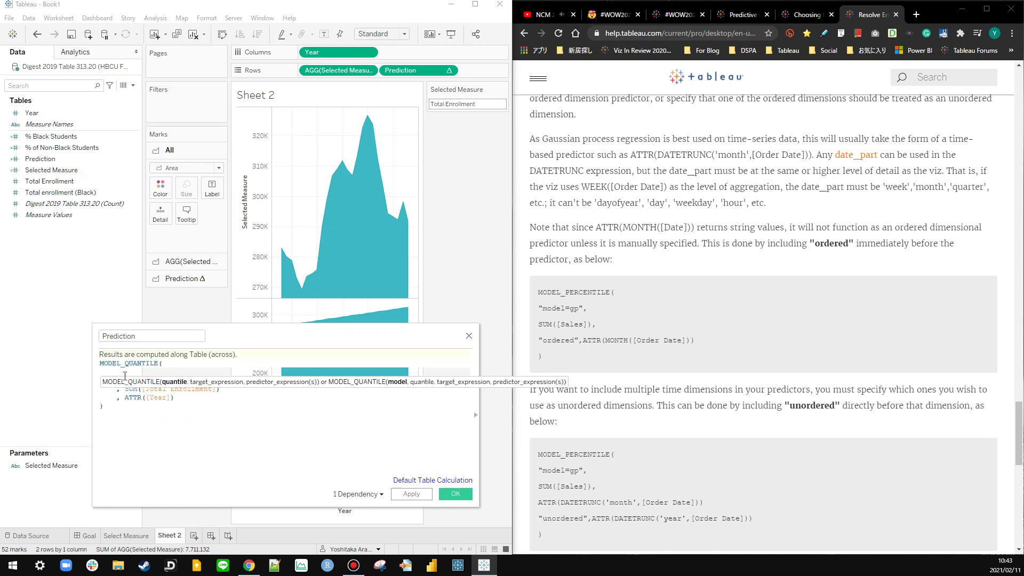
{"action": "key", "text": "BackSpace"}
{"action": "key", "text": "BackSpace"}
{"action": "key", "text": "Down"}
{"action": "type", "text": ","}
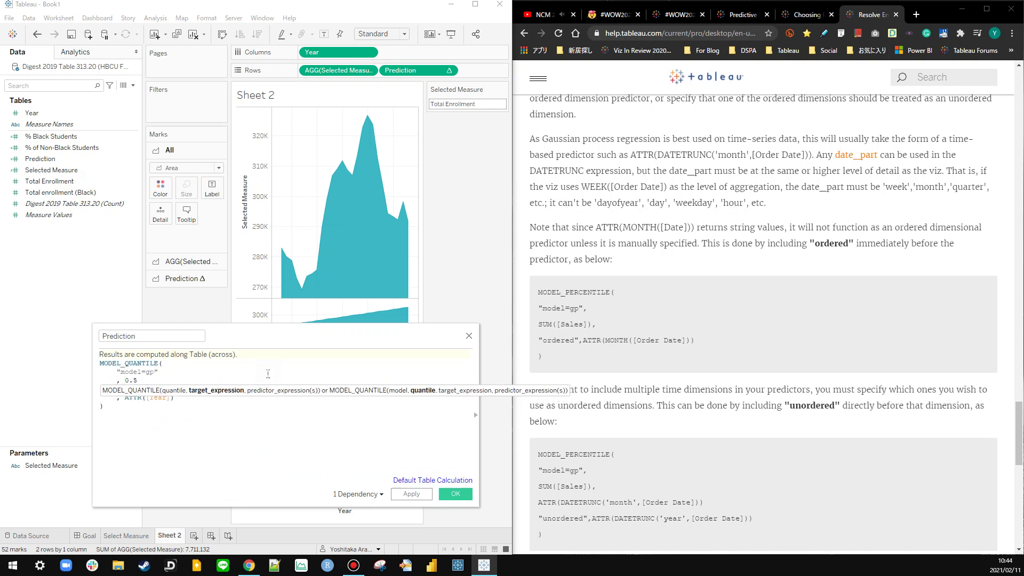
{"action": "left_click", "coordinate": [412, 494]}
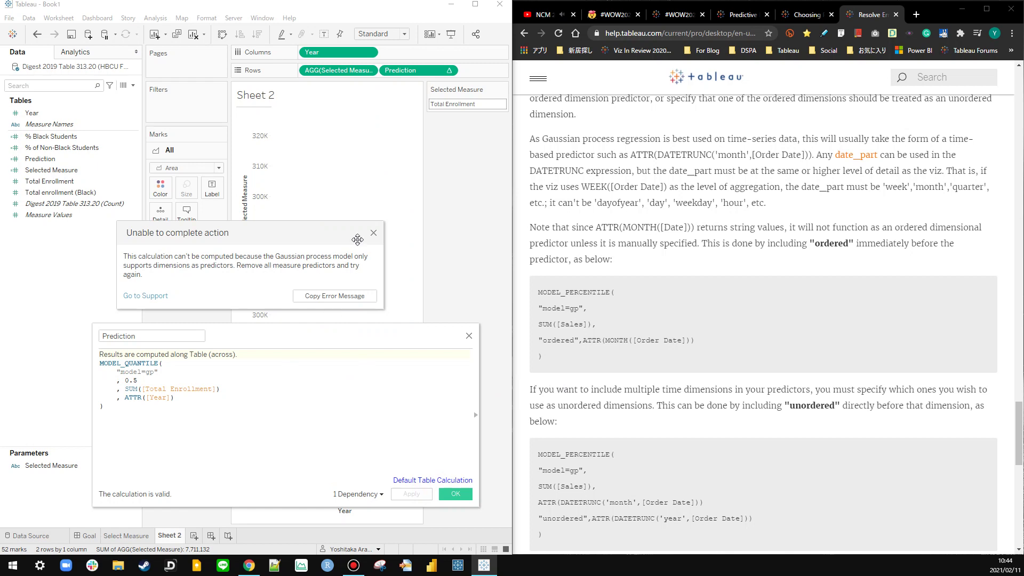
{"action": "left_click", "coordinate": [373, 233]}
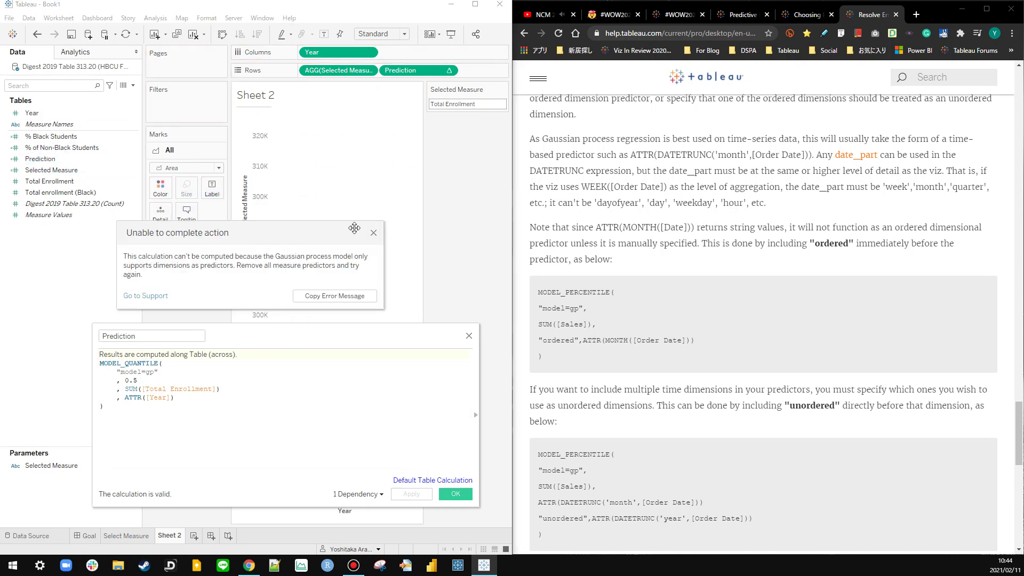
{"action": "left_click", "coordinate": [373, 233]}
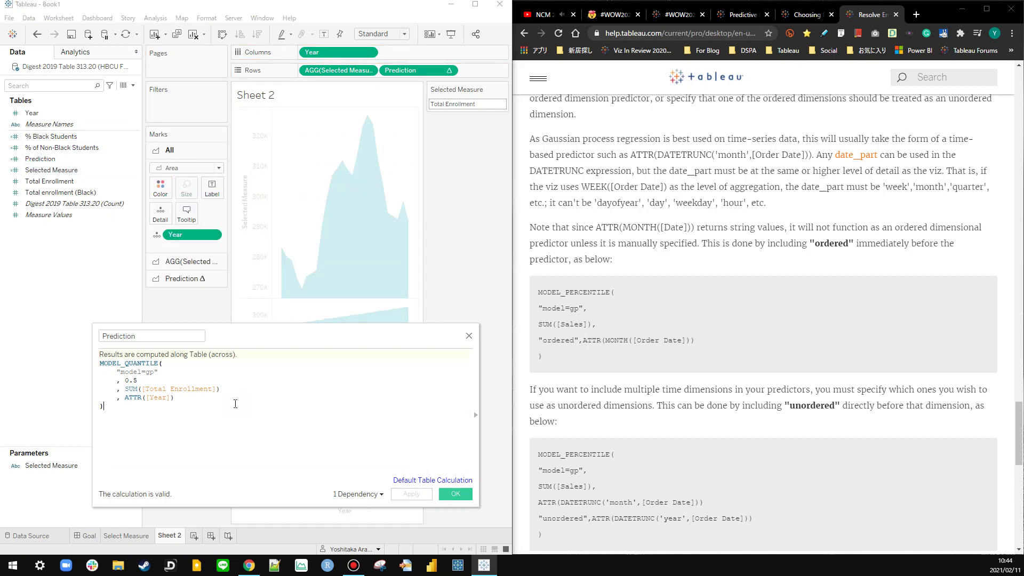
Step: Go back to the lists of general and Gaussian process regression errors in the Resolve Errors article
{"action": "left_click", "coordinate": [138, 397]}
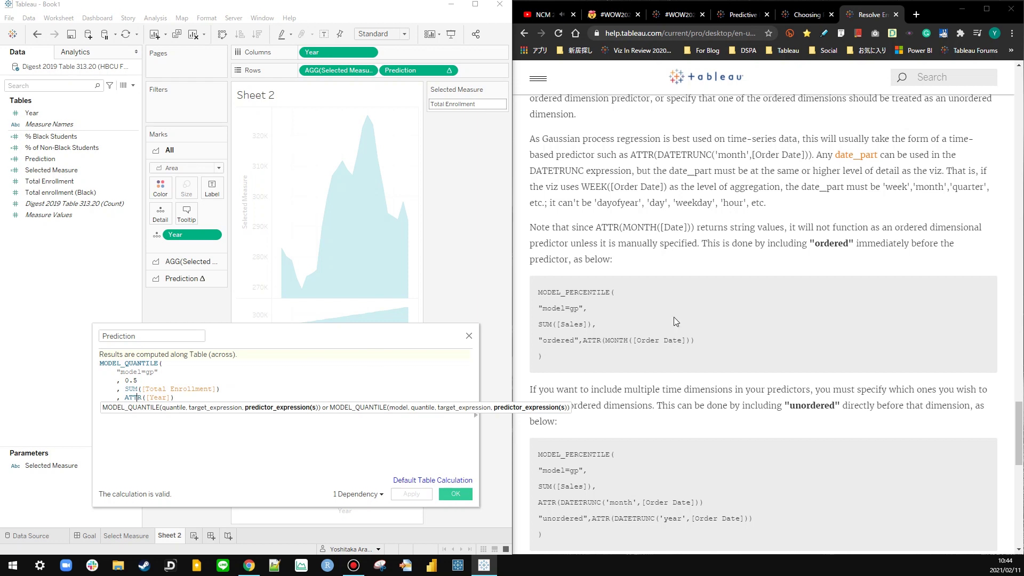
{"action": "left_click", "coordinate": [721, 312]}
{"action": "key", "text": "alt+Left"}
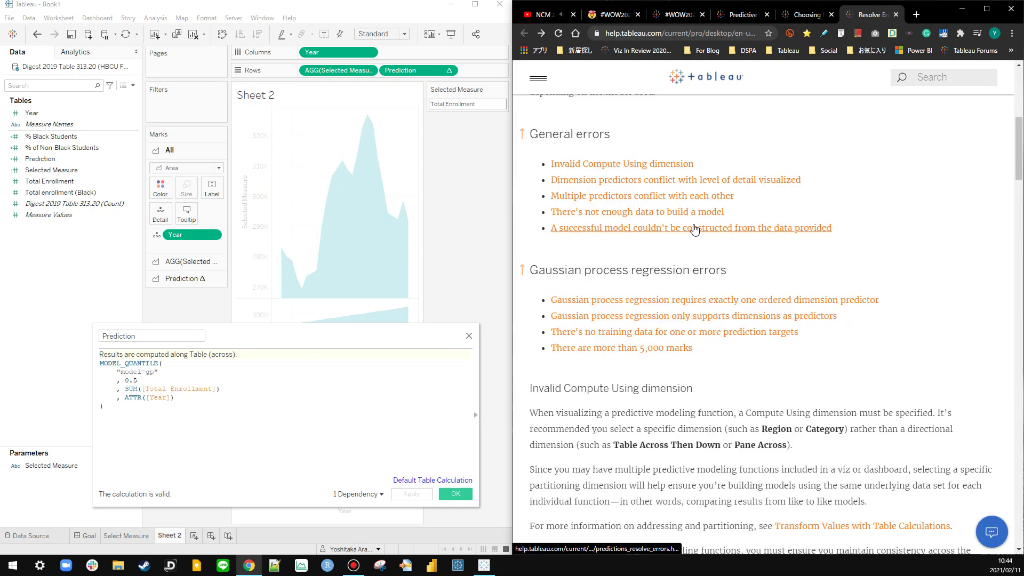
Step: Review the Choosing Predictors article from dimensions as predictors through the R-squared comparison to building the function, and close the "predictor" search
{"action": "left_click", "coordinate": [787, 18]}
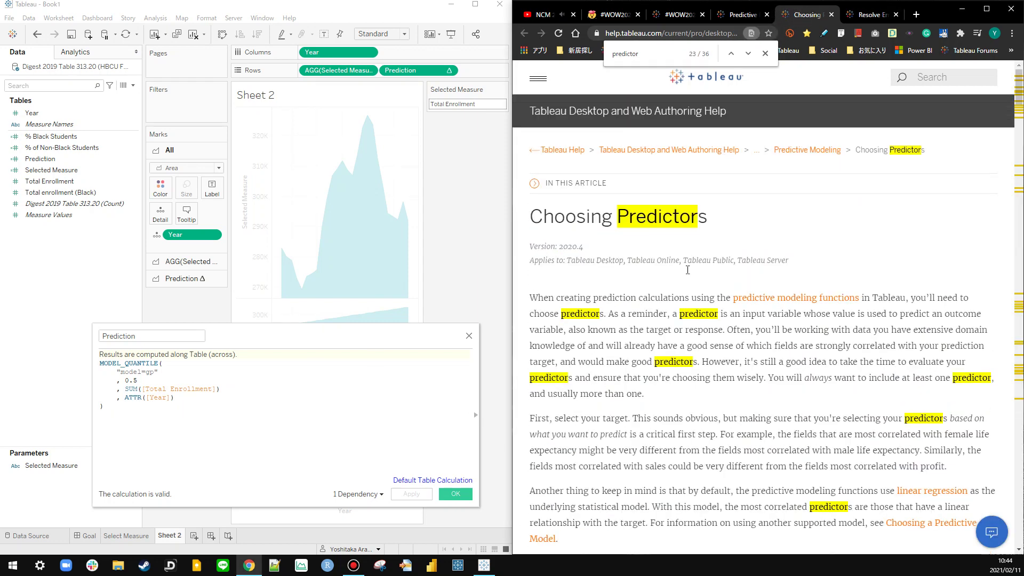
{"action": "scroll", "coordinate": [1022, 256], "scroll_direction": "down", "scroll_amount": 10}
{"action": "left_click_drag", "start_coordinate": [1020, 167], "coordinate": [1014, 284]}
{"action": "scroll", "coordinate": [646, 140], "scroll_direction": "down", "scroll_amount": 10}
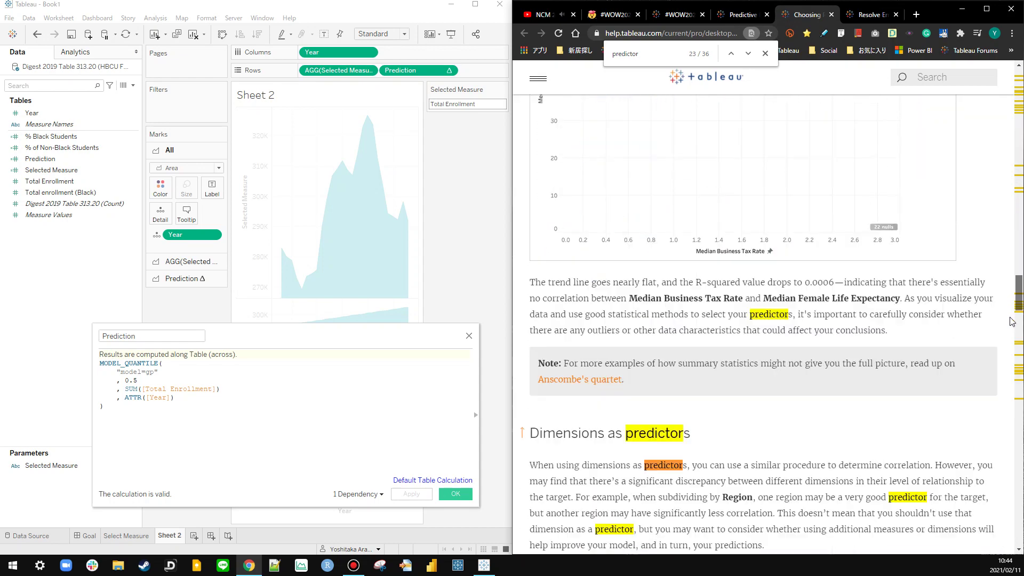
{"action": "scroll", "coordinate": [646, 139], "scroll_direction": "up", "scroll_amount": 1}
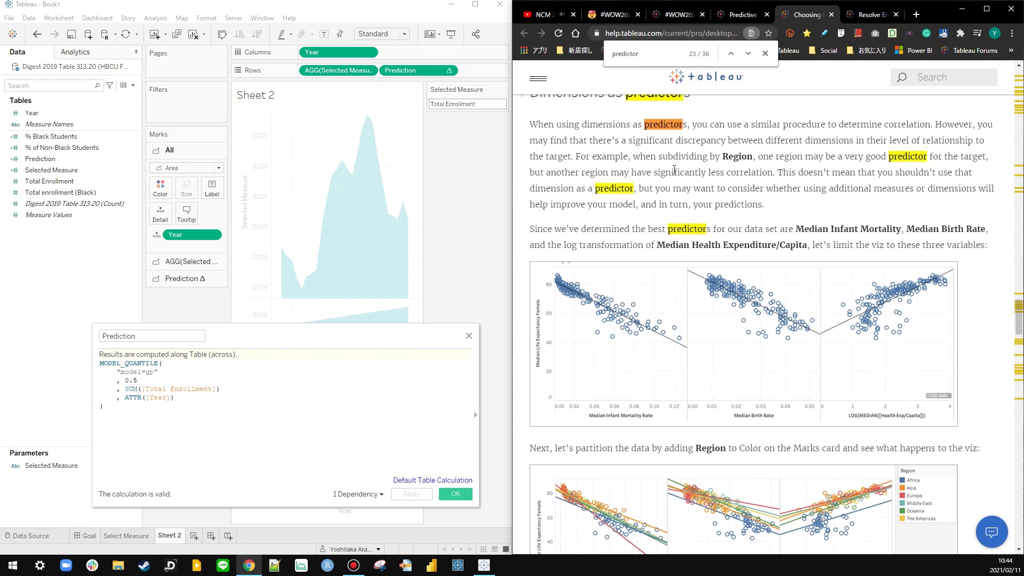
{"action": "scroll", "coordinate": [675, 170], "scroll_direction": "down", "scroll_amount": 5}
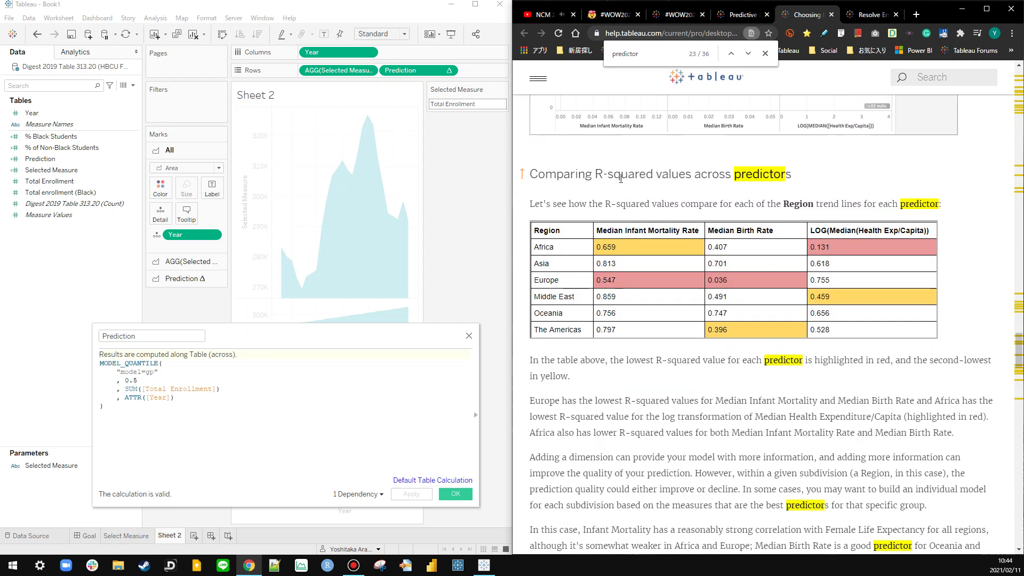
{"action": "scroll", "coordinate": [620, 178], "scroll_direction": "down", "scroll_amount": 5}
{"action": "scroll", "coordinate": [620, 179], "scroll_direction": "up", "scroll_amount": 2}
{"action": "scroll", "coordinate": [621, 179], "scroll_direction": "down", "scroll_amount": 3}
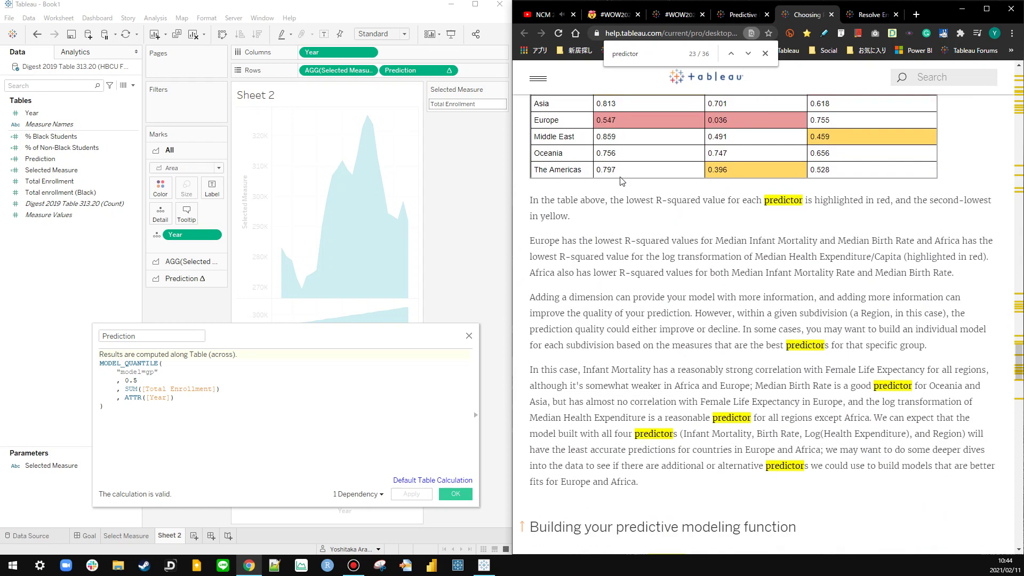
{"action": "scroll", "coordinate": [620, 180], "scroll_direction": "down", "scroll_amount": 2}
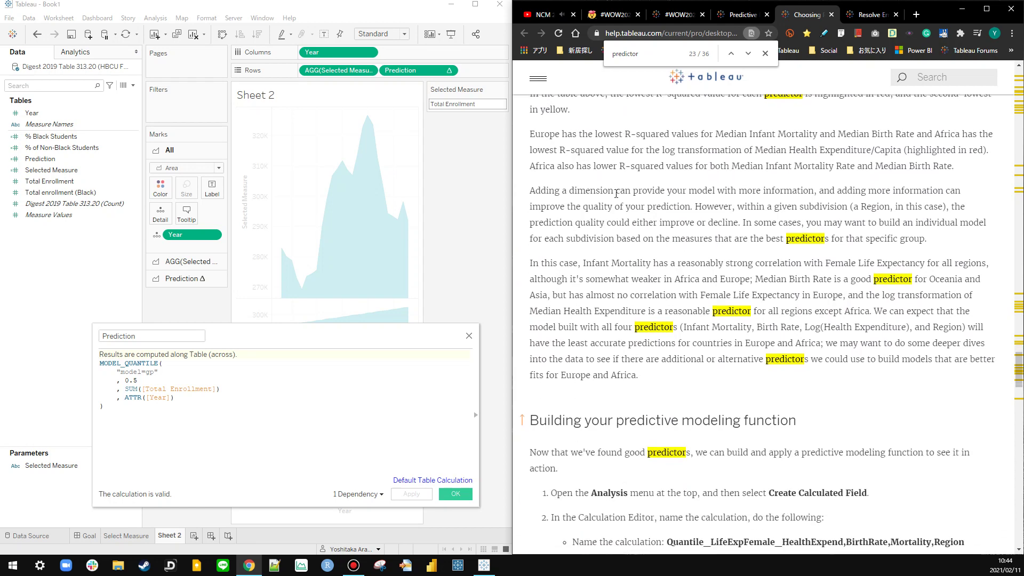
{"action": "left_click", "coordinate": [765, 54]}
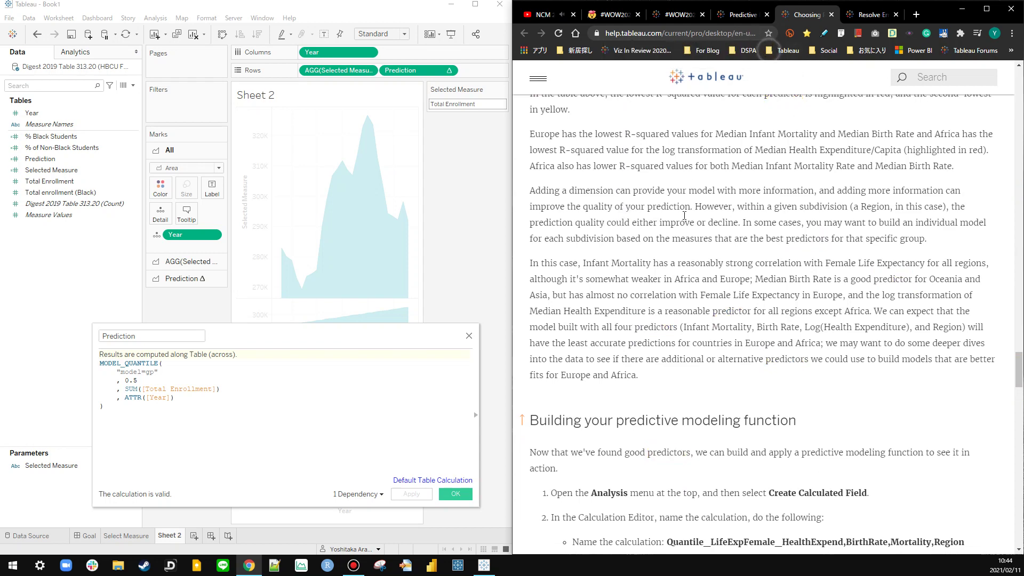
Step: Review the formula for building a predictive modeling function in Choosing Predictors, and convert the Year field to discrete
{"action": "scroll", "coordinate": [565, 255], "scroll_direction": "down", "scroll_amount": 5}
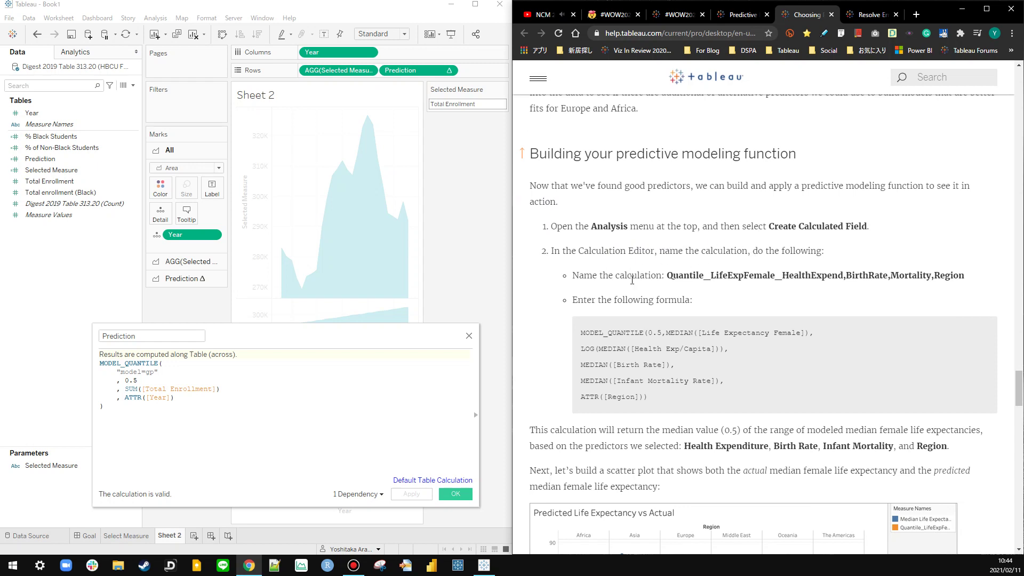
{"action": "scroll", "coordinate": [581, 268], "scroll_direction": "down", "scroll_amount": 2}
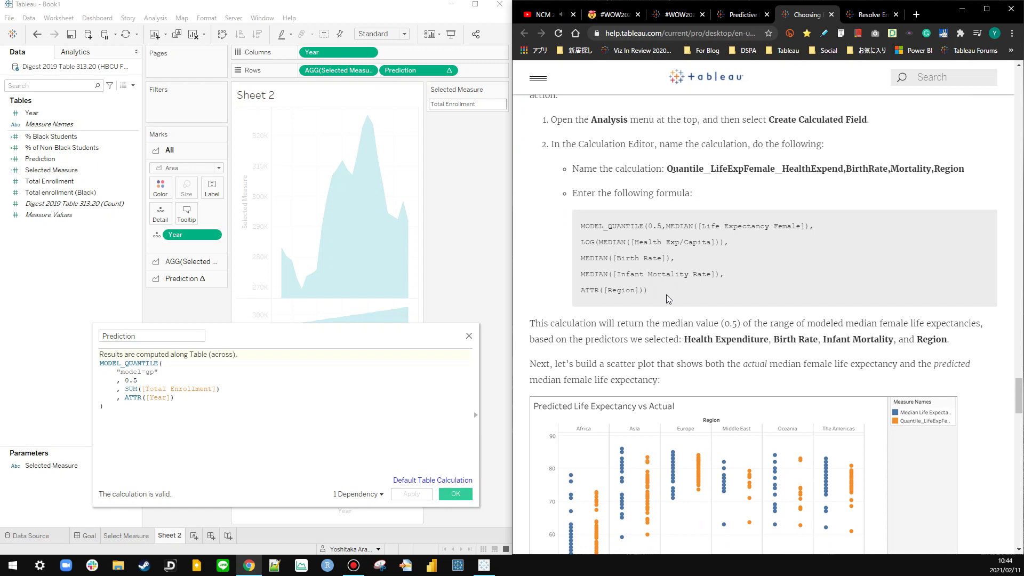
{"action": "left_click", "coordinate": [15, 112]}
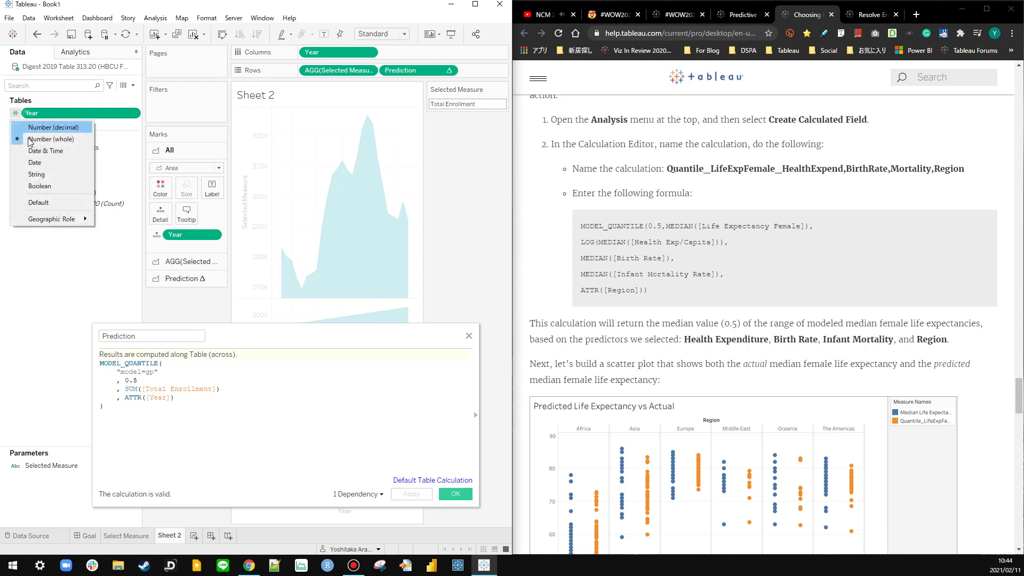
{"action": "right_click", "coordinate": [52, 123]}
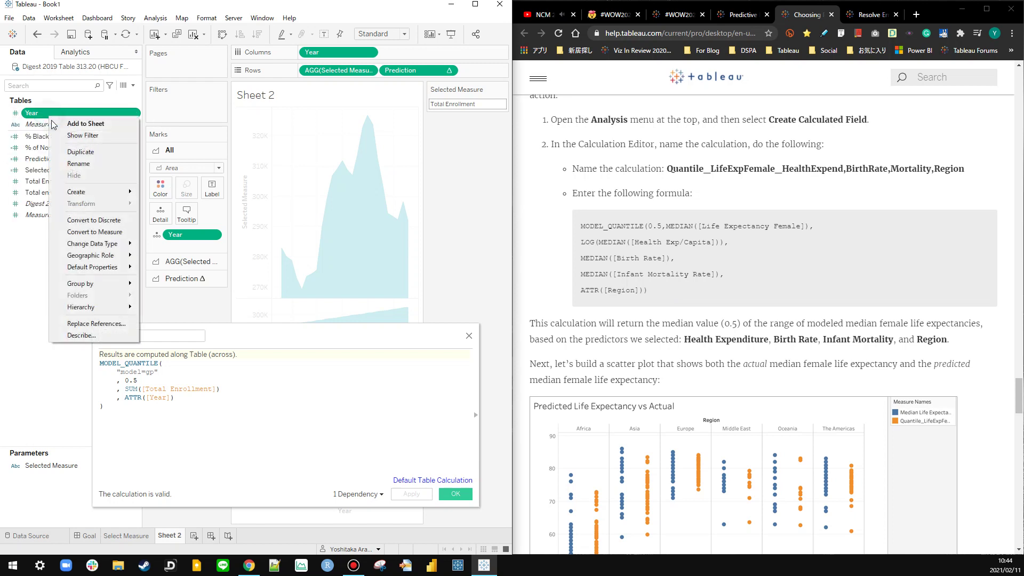
{"action": "left_click", "coordinate": [93, 220]}
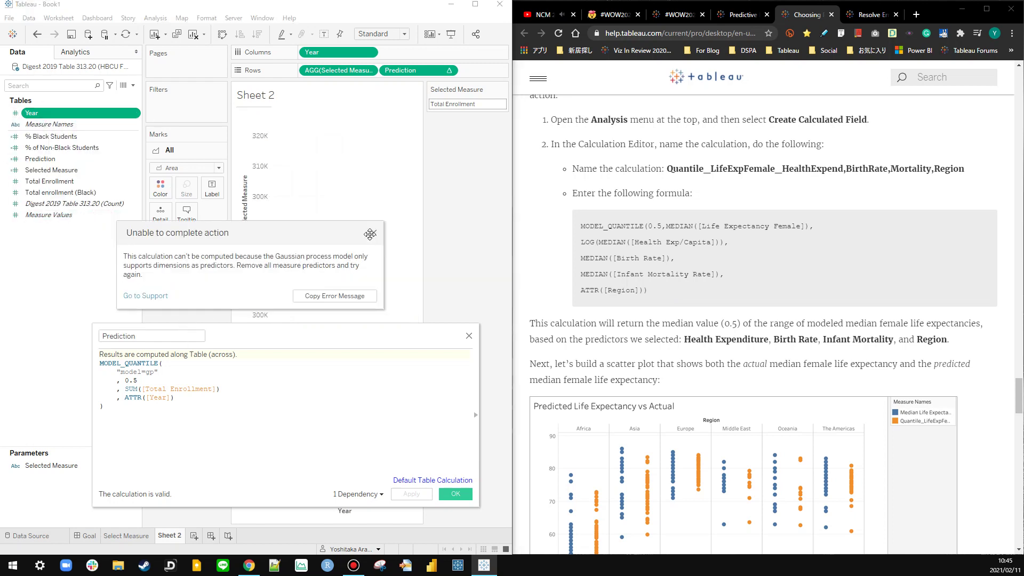
{"action": "left_click", "coordinate": [370, 234]}
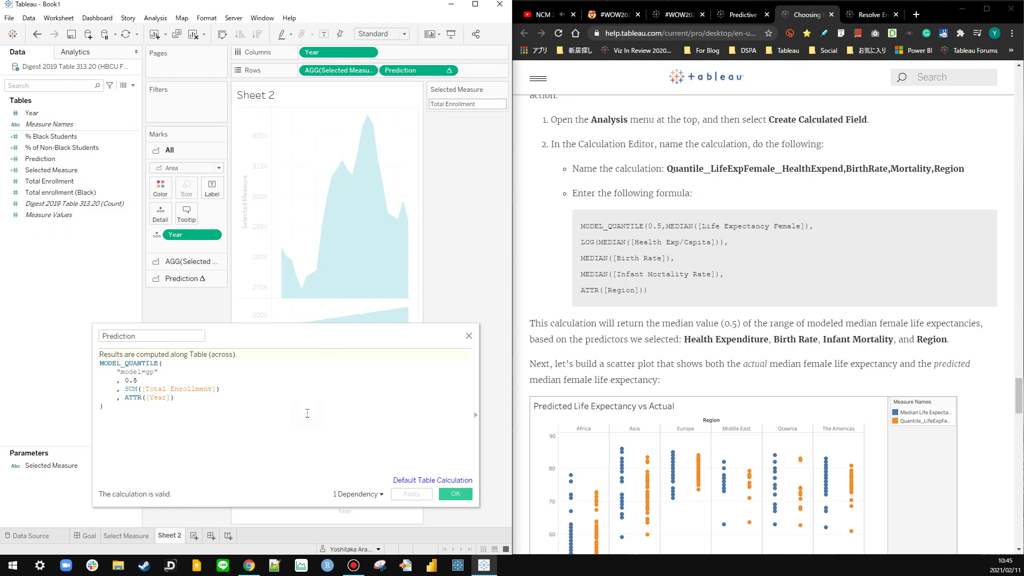
Step: Take Prediction off Rows and try adding it back after Selected Measure
{"action": "left_click_drag", "start_coordinate": [405, 70], "coordinate": [43, 291]}
{"action": "left_click", "coordinate": [62, 183]}
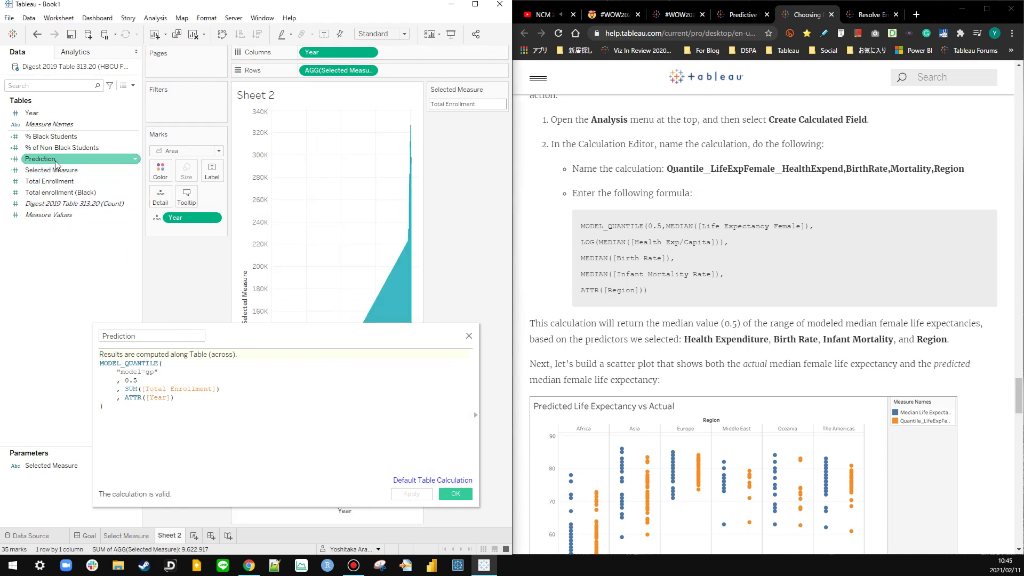
{"action": "left_click", "coordinate": [55, 159]}
{"action": "left_click_drag", "start_coordinate": [56, 164], "coordinate": [459, 69]}
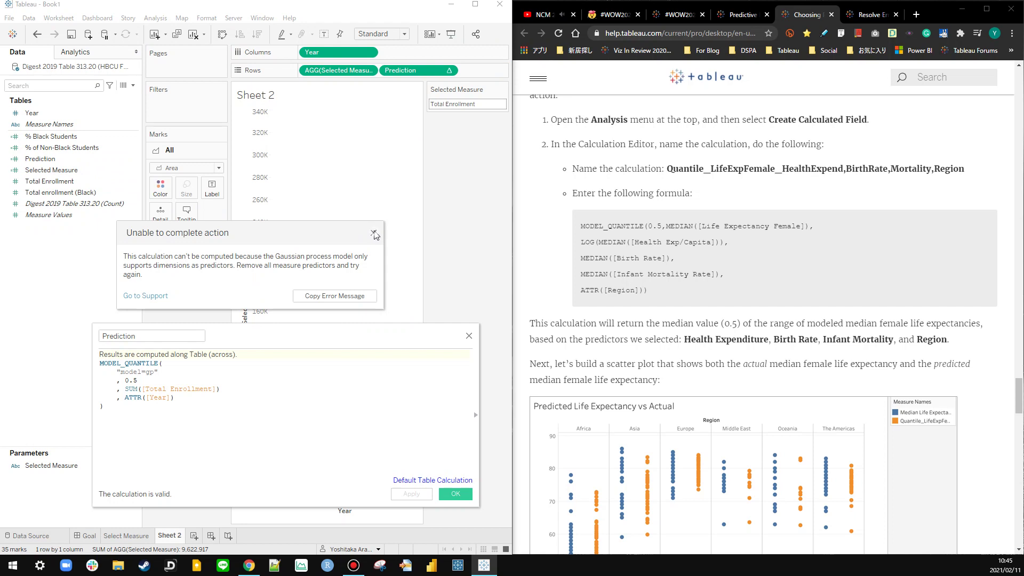
{"action": "left_click", "coordinate": [374, 234]}
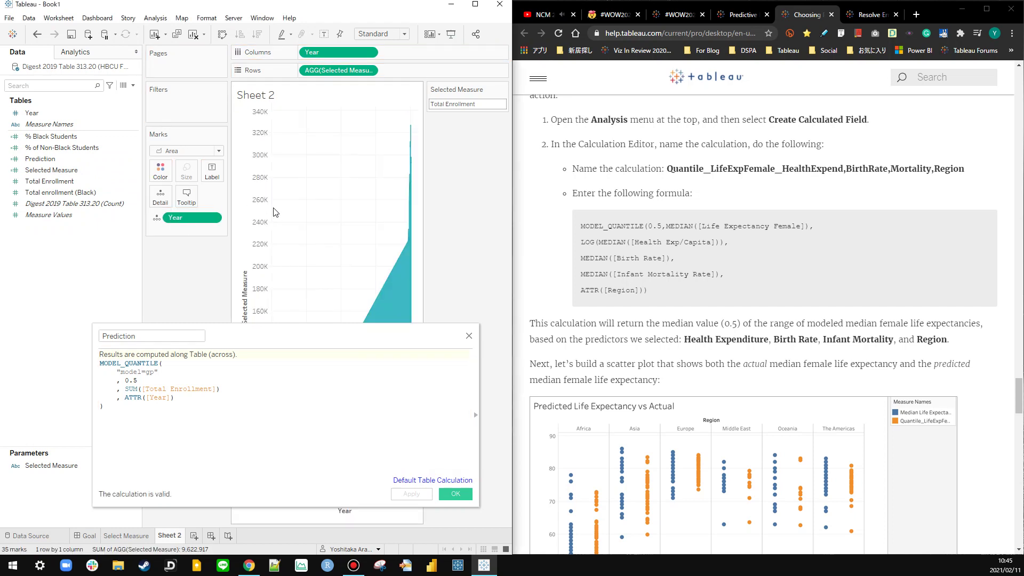
Step: Remove Year from the marks' details and accept the Prediction calculation as it stands
{"action": "left_click_drag", "start_coordinate": [343, 335], "coordinate": [355, 265]}
{"action": "left_click_drag", "start_coordinate": [208, 225], "coordinate": [60, 240]}
{"action": "left_click_drag", "start_coordinate": [433, 269], "coordinate": [422, 176]}
{"action": "left_click", "coordinate": [454, 330]}
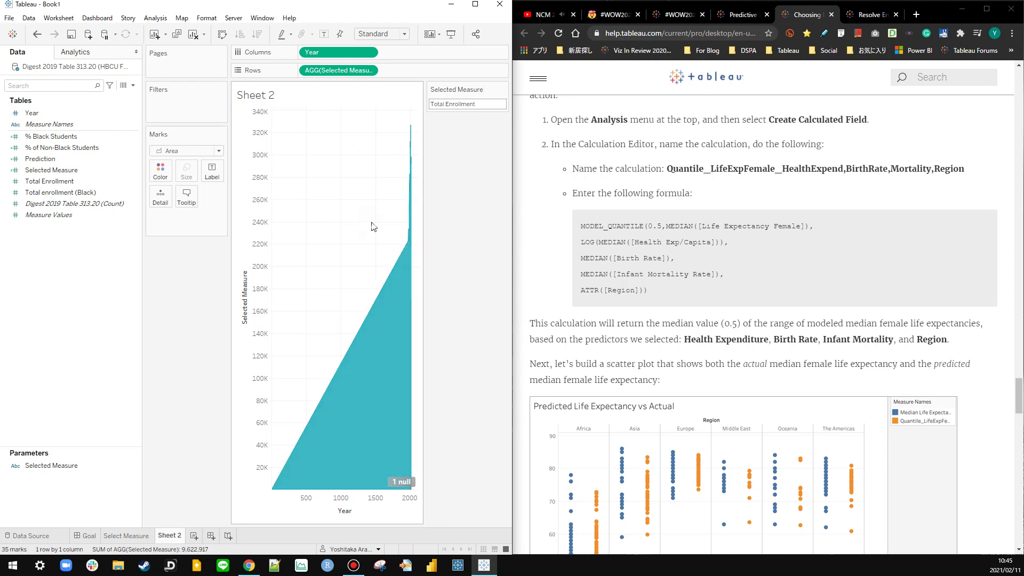
Step: Check the filters defined on the HBCU enrollment data source
{"action": "right_click", "coordinate": [42, 69]}
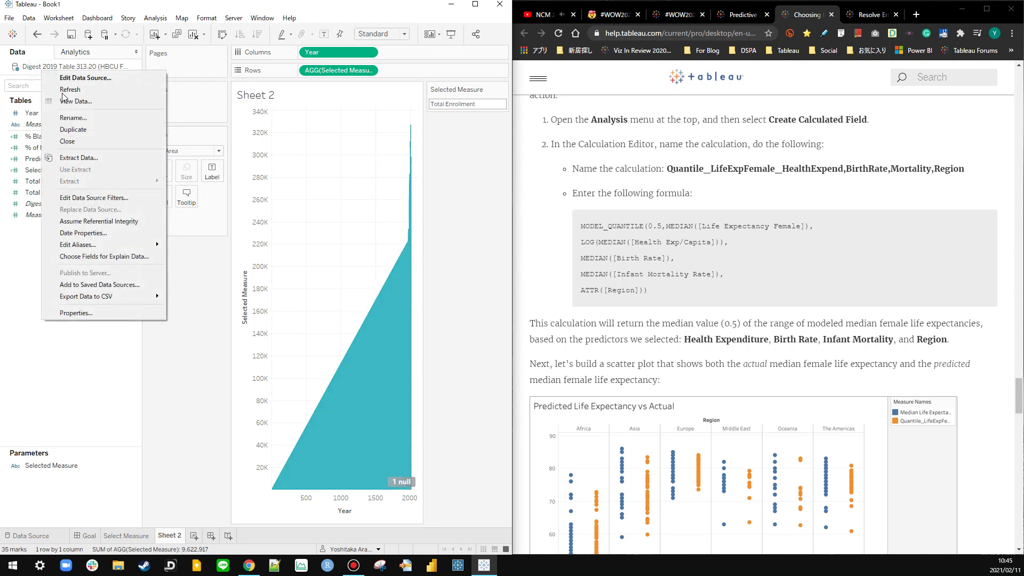
{"action": "left_click", "coordinate": [82, 197]}
{"action": "left_click", "coordinate": [385, 225]}
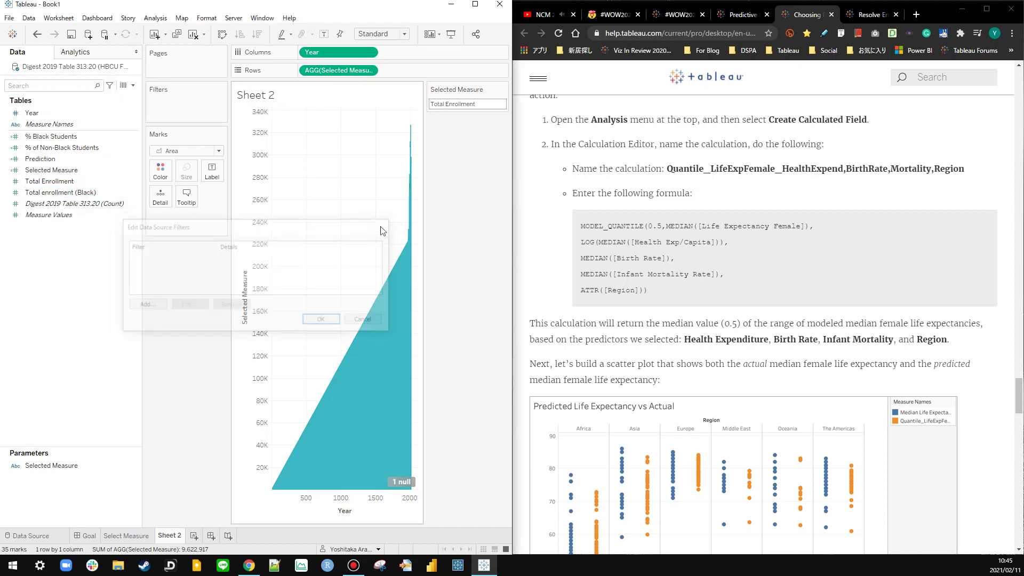
Step: Undo the latest changes to the view and take Prediction off Rows
{"action": "left_click", "coordinate": [37, 34]}
{"action": "left_click", "coordinate": [37, 35]}
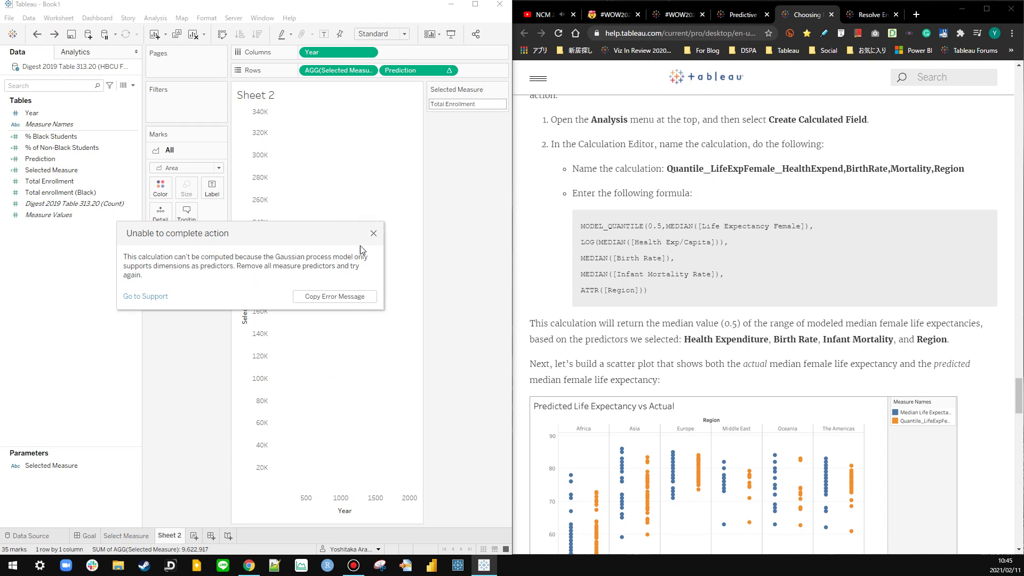
{"action": "left_click", "coordinate": [373, 233]}
{"action": "left_click", "coordinate": [37, 35]}
{"action": "left_click", "coordinate": [35, 36]}
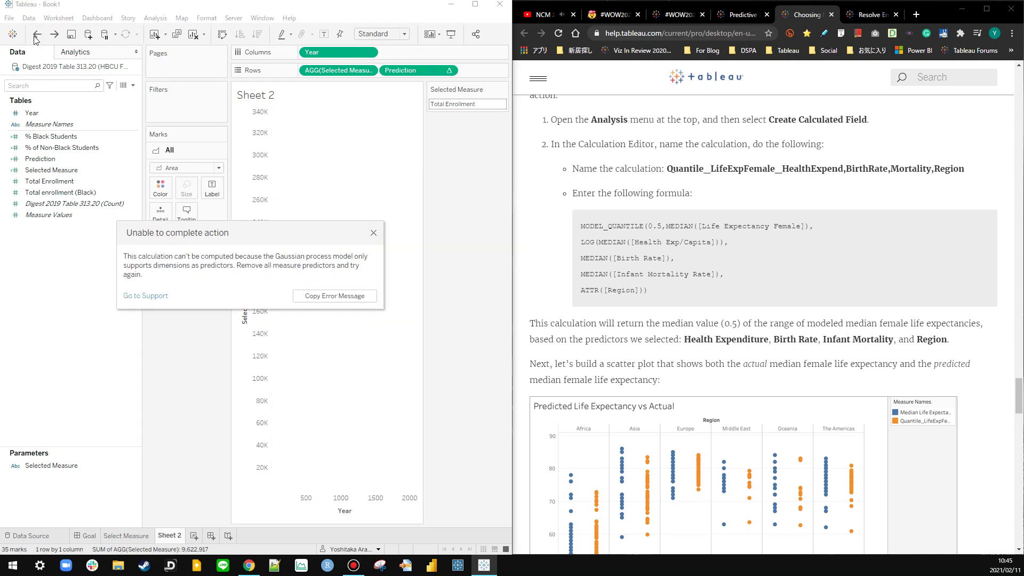
{"action": "left_click", "coordinate": [374, 234]}
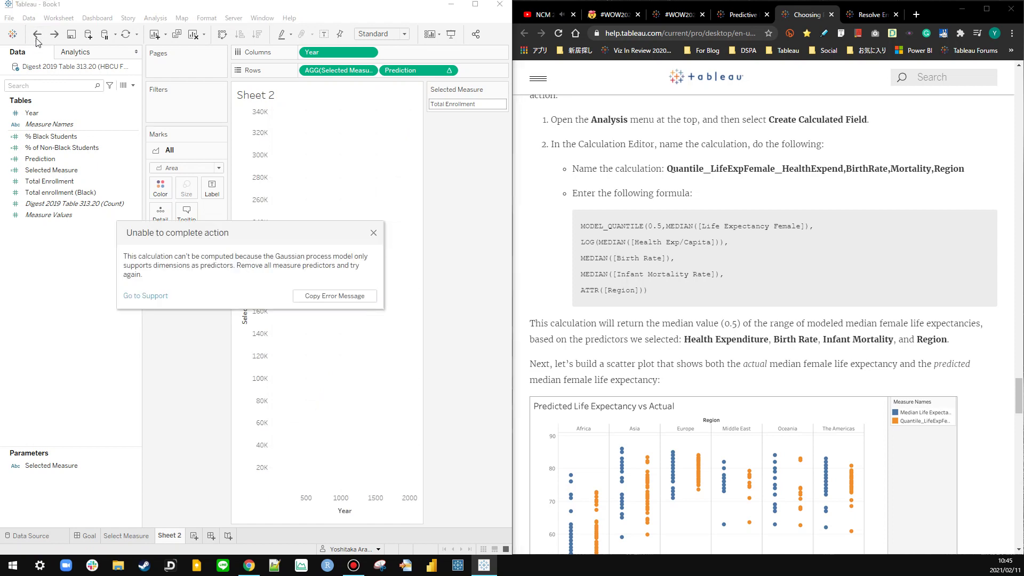
{"action": "left_click", "coordinate": [373, 233]}
{"action": "left_click", "coordinate": [374, 234]}
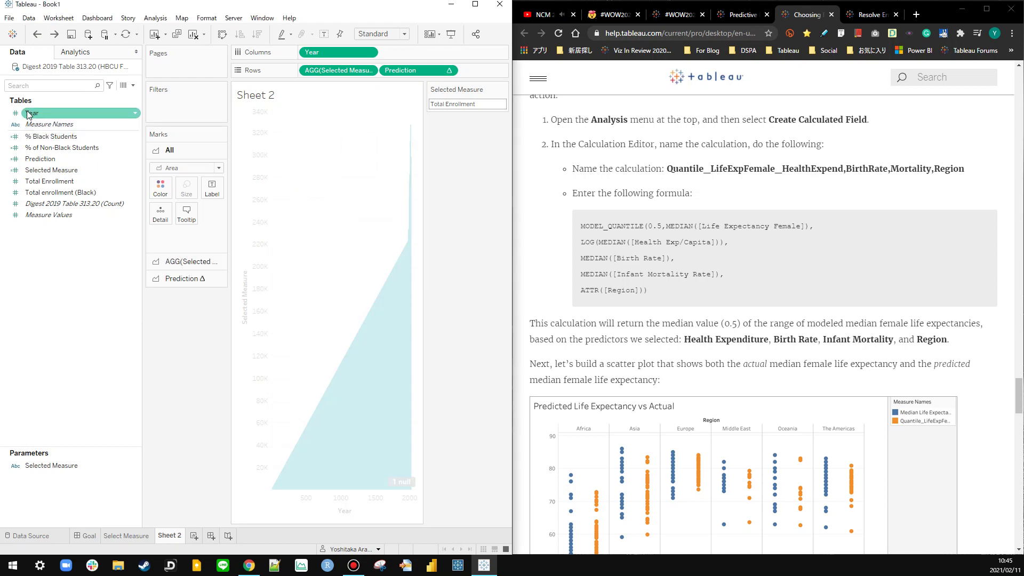
{"action": "left_click_drag", "start_coordinate": [397, 70], "coordinate": [32, 272]}
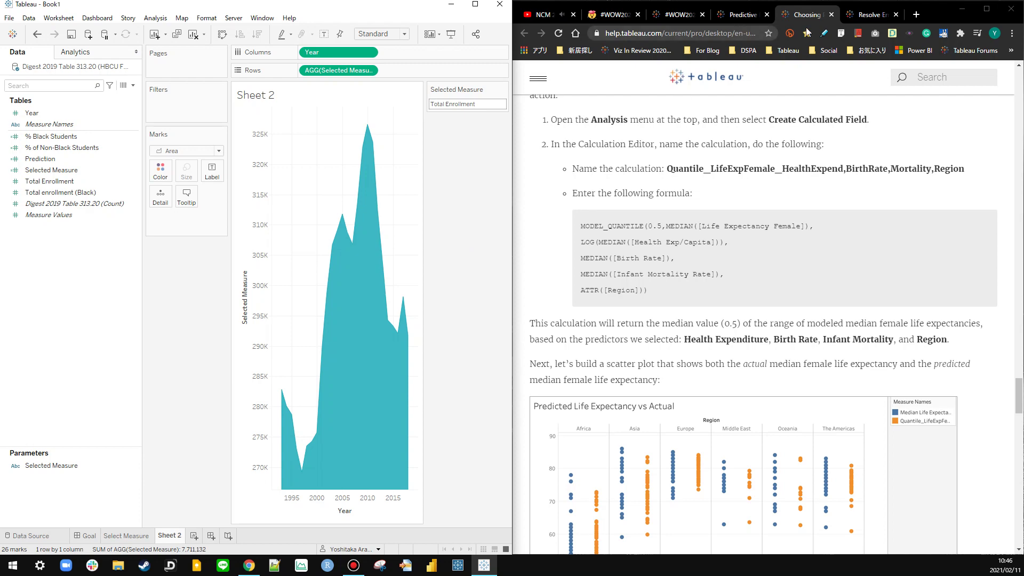
Step: Open the Choosing a Predictive Model article and read through to its Gaussian process regression section
{"action": "left_click", "coordinate": [869, 14]}
{"action": "left_click", "coordinate": [741, 14]}
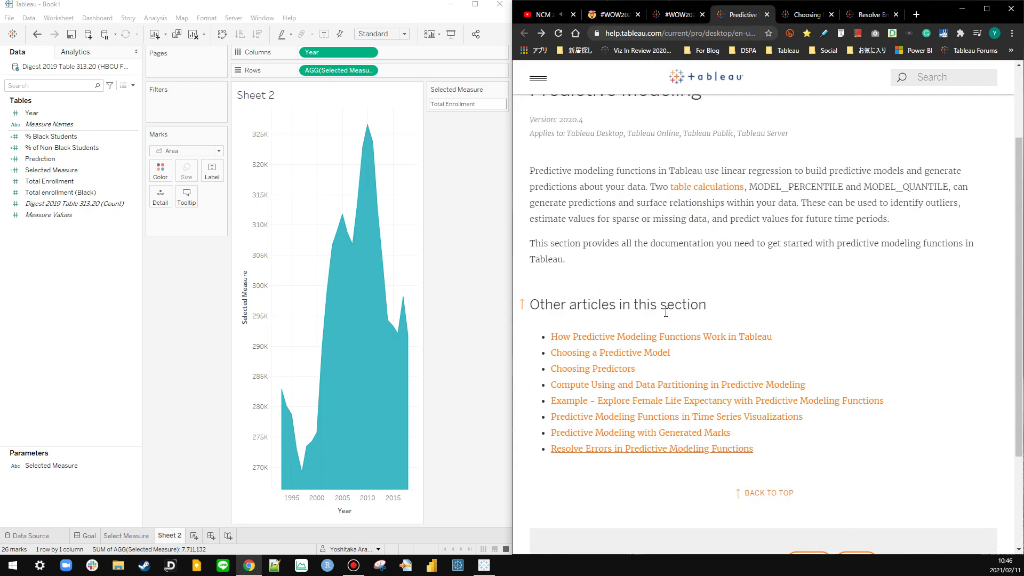
{"action": "left_click", "coordinate": [565, 351]}
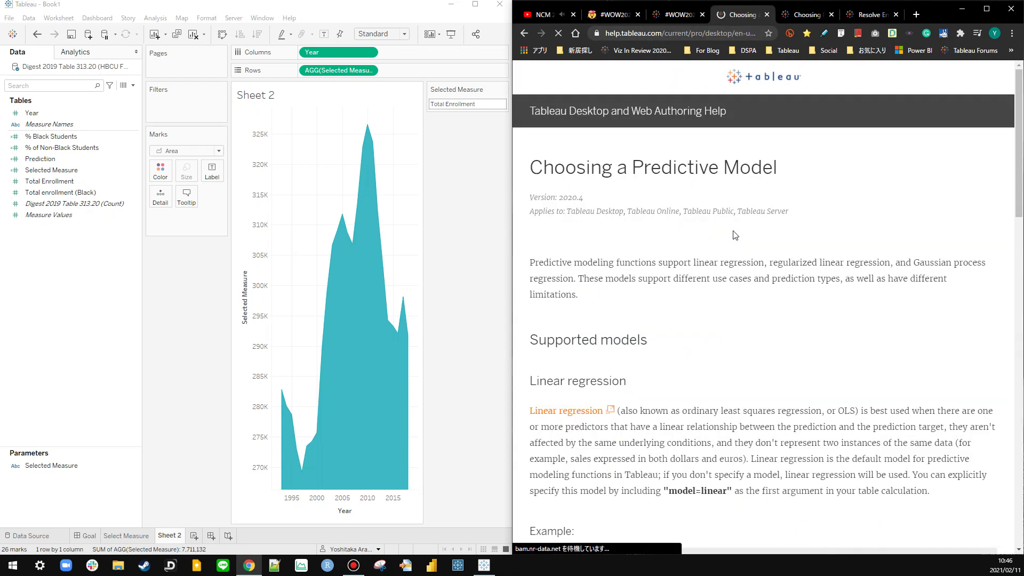
{"action": "scroll", "coordinate": [735, 234], "scroll_direction": "down", "scroll_amount": 12}
{"action": "scroll", "coordinate": [731, 237], "scroll_direction": "down", "scroll_amount": 2}
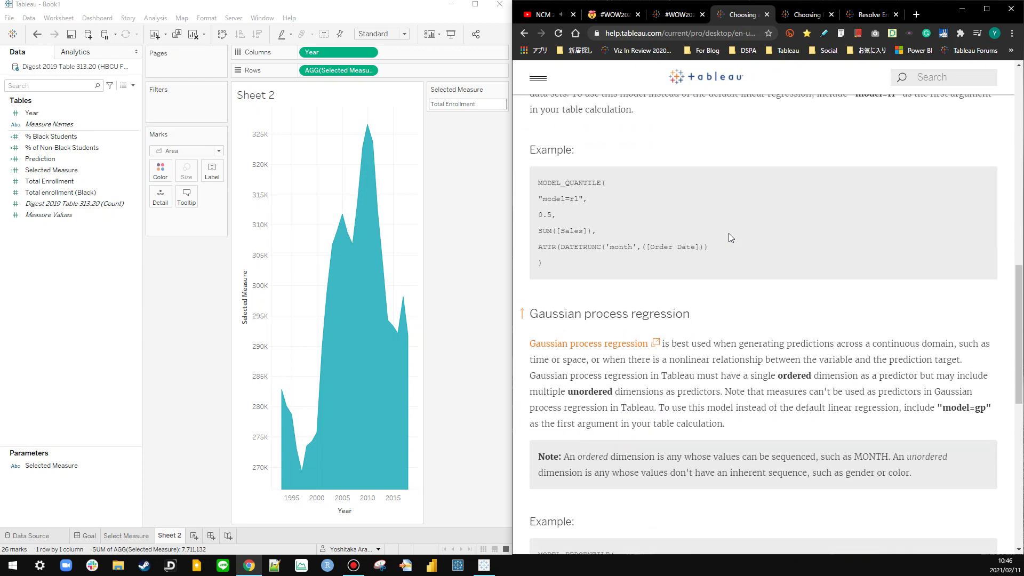
{"action": "scroll", "coordinate": [731, 238], "scroll_direction": "down", "scroll_amount": 3}
Step: Compare the reference dashboard and the challenge's requirements and additional information with the article's Gaussian process regression example
{"action": "left_click", "coordinate": [677, 17]}
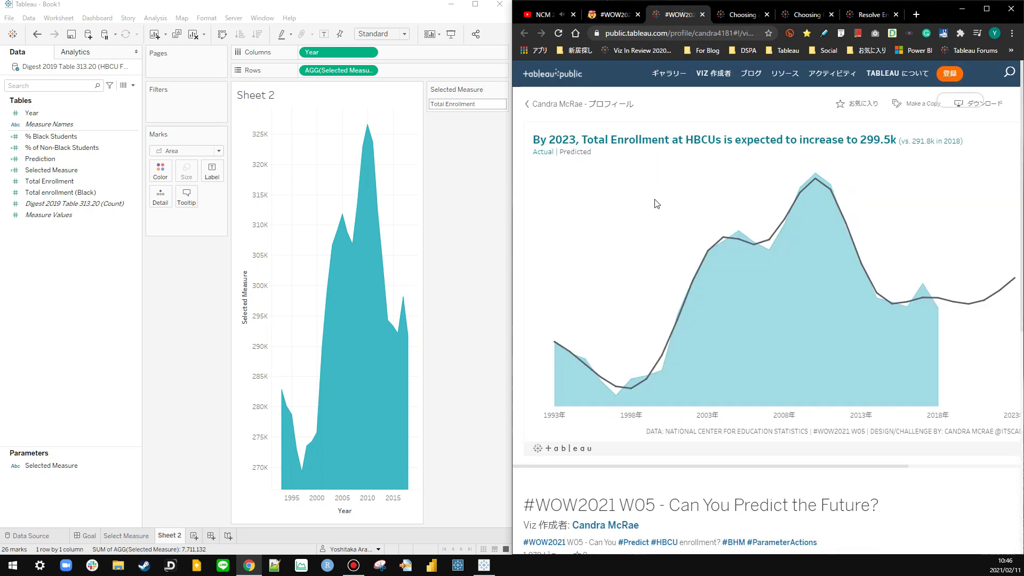
{"action": "left_click", "coordinate": [621, 17]}
{"action": "scroll", "coordinate": [634, 242], "scroll_direction": "down", "scroll_amount": 7}
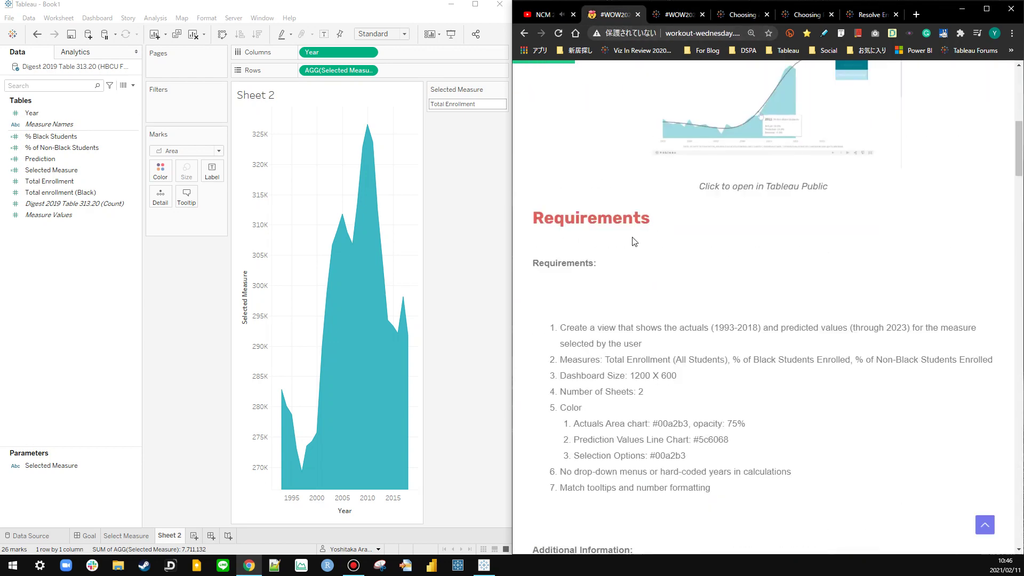
{"action": "scroll", "coordinate": [629, 242], "scroll_direction": "down", "scroll_amount": 5}
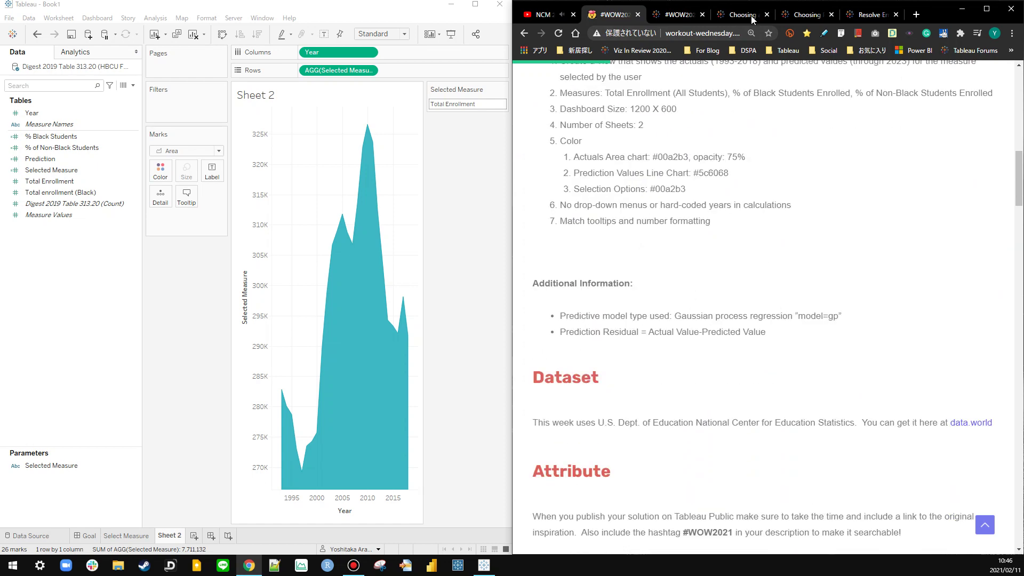
{"action": "left_click", "coordinate": [806, 15]}
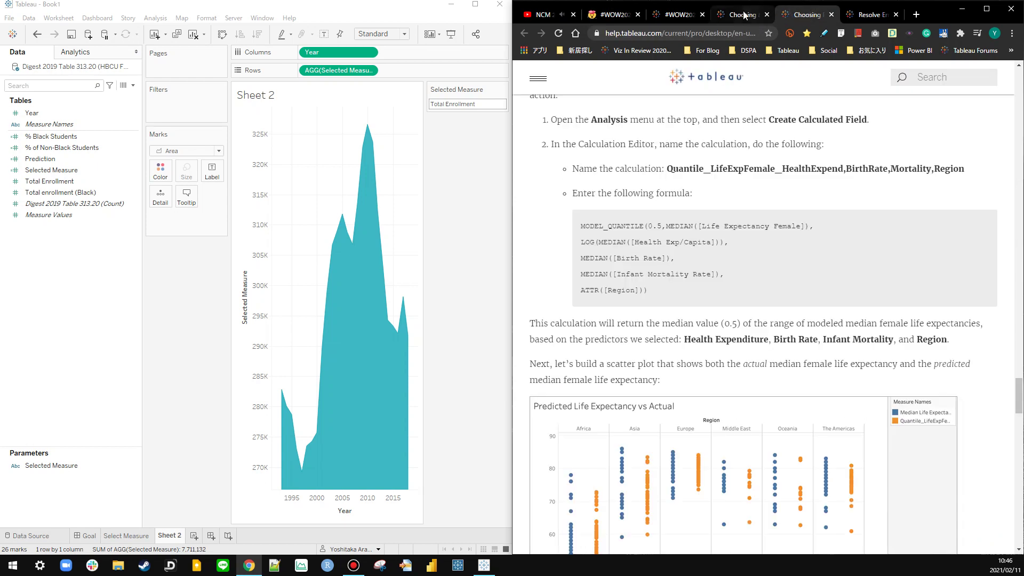
{"action": "left_click", "coordinate": [745, 15]}
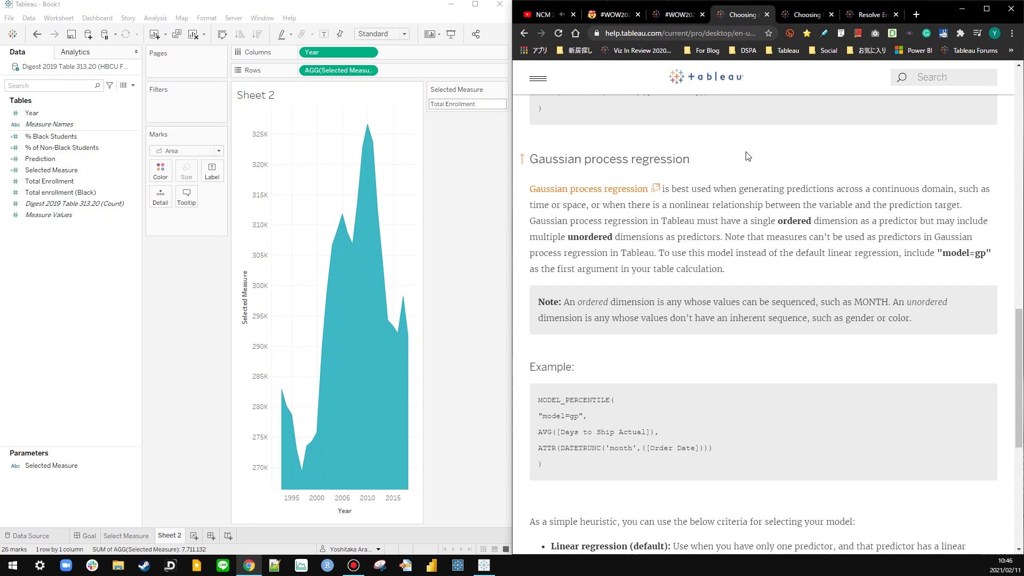
{"action": "scroll", "coordinate": [731, 365], "scroll_direction": "down", "scroll_amount": 2}
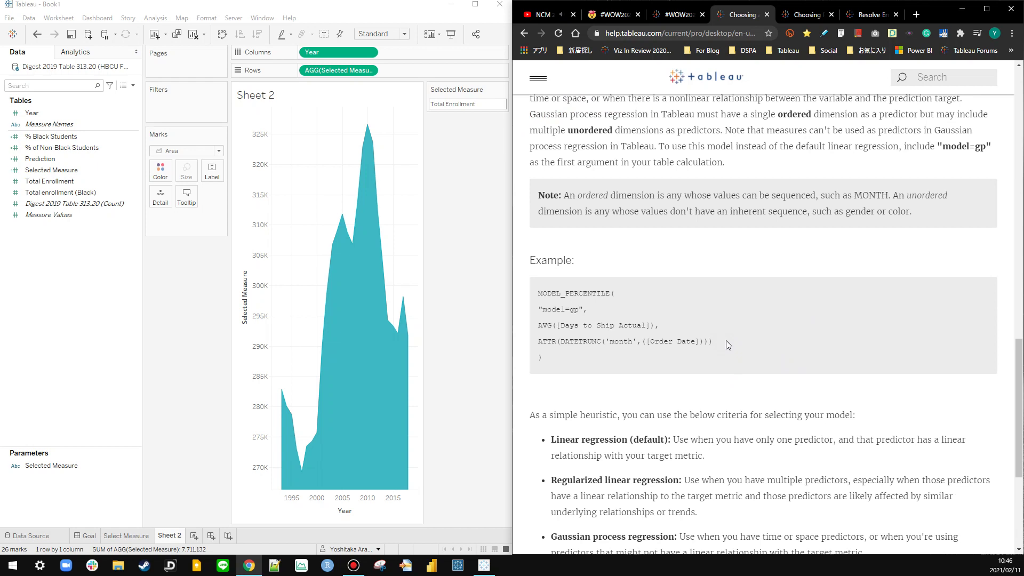
Step: Replace MODEL_QUANTILE with MODEL_PERCENTILE in the Prediction calculation, removing the extra parentheses, and try to apply it
{"action": "right_click", "coordinate": [41, 160]}
{"action": "left_click", "coordinate": [56, 208]}
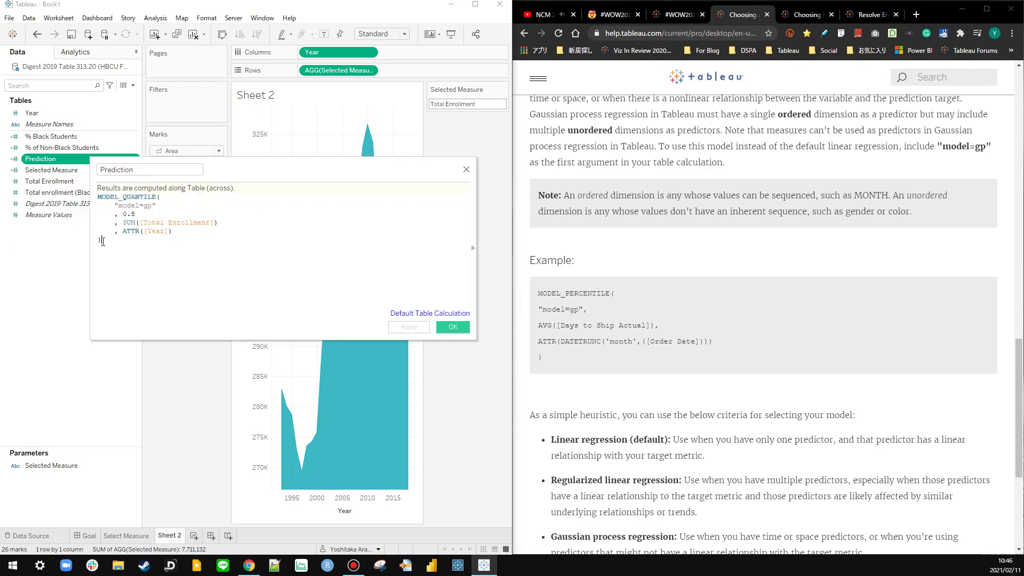
{"action": "left_click", "coordinate": [154, 197]}
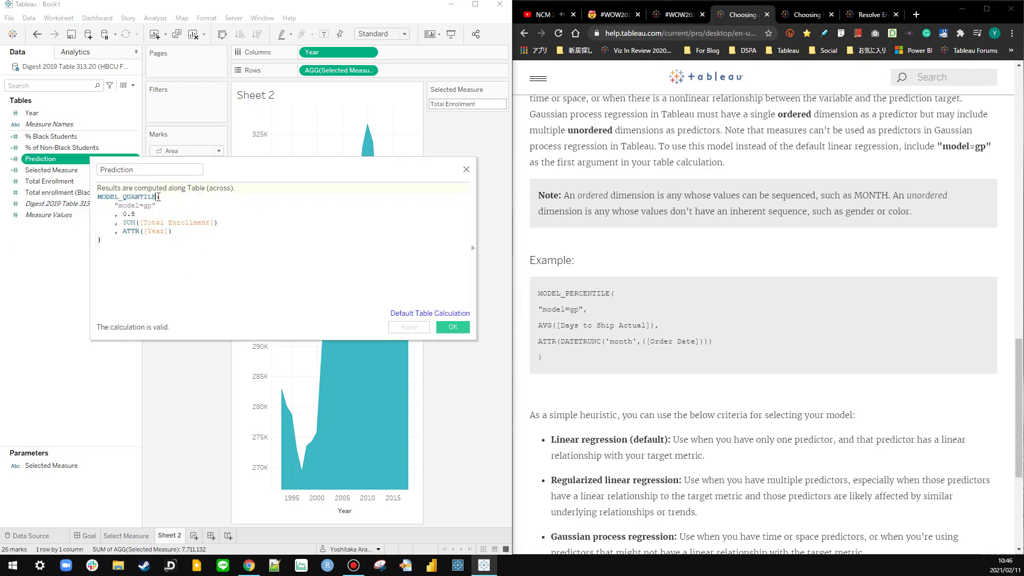
{"action": "key", "text": "BackSpace"}
{"action": "key", "text": "BackSpace"}
{"action": "key", "text": "BackSpace"}
{"action": "key", "text": "BackSpace"}
{"action": "key", "text": "BackSpace"}
{"action": "key", "text": "BackSpace"}
{"action": "key", "text": "BackSpace"}
{"action": "key", "text": "BackSpace"}
{"action": "key", "text": "Return"}
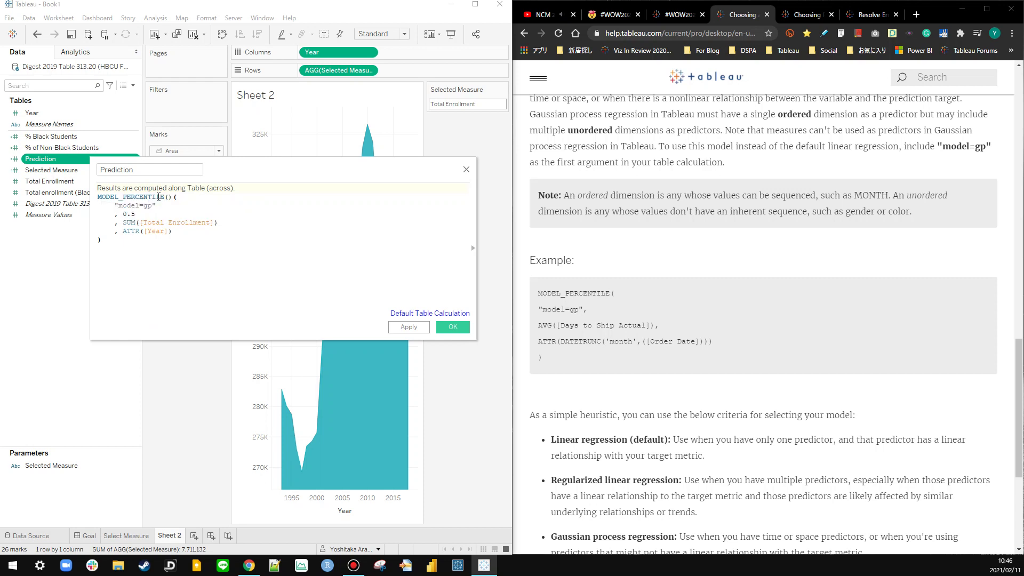
{"action": "left_click", "coordinate": [225, 249]}
{"action": "key", "text": "BackSpace"}
{"action": "key", "text": "BackSpace"}
{"action": "left_click", "coordinate": [419, 327]}
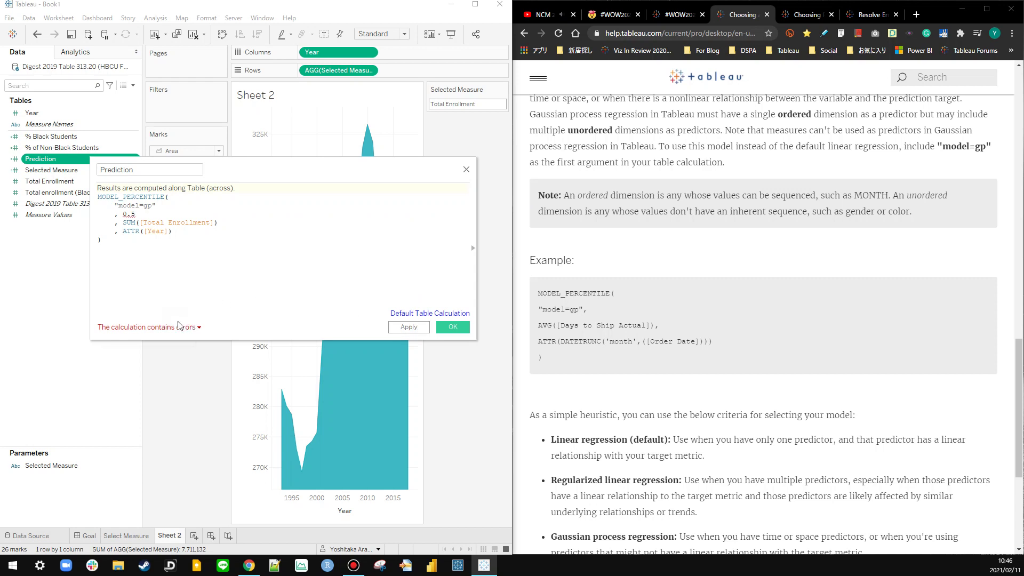
Step: Apply the Prediction calculation with its 0.5 argument commented out, and add Prediction to Rows after Selected Measure
{"action": "left_click", "coordinate": [198, 303]}
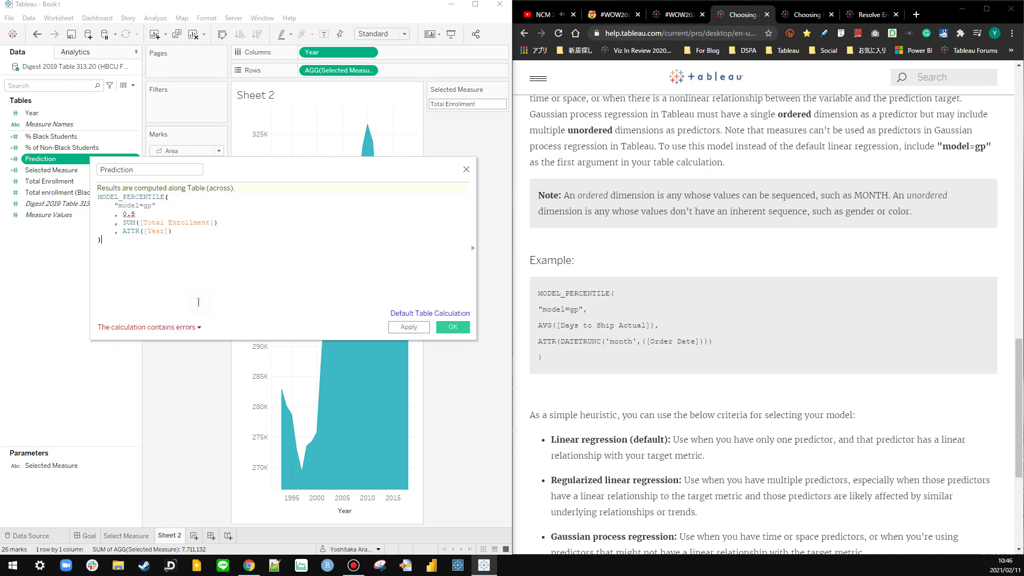
{"action": "left_click", "coordinate": [116, 214]}
{"action": "type", "text": "//"}
{"action": "left_click", "coordinate": [160, 244]}
{"action": "left_click", "coordinate": [409, 326]}
{"action": "left_click_drag", "start_coordinate": [40, 158], "coordinate": [406, 71]}
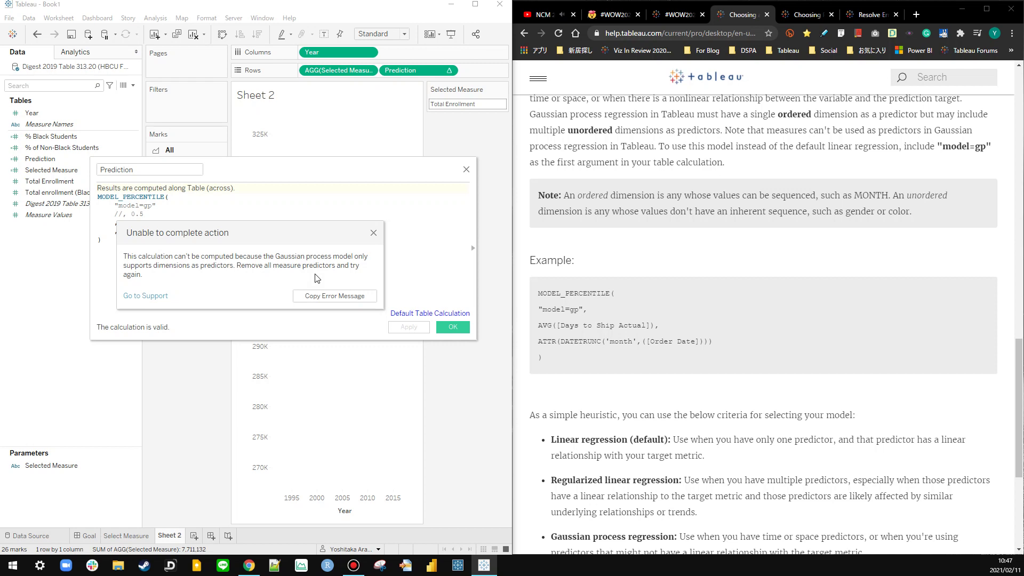
{"action": "left_click", "coordinate": [373, 233]}
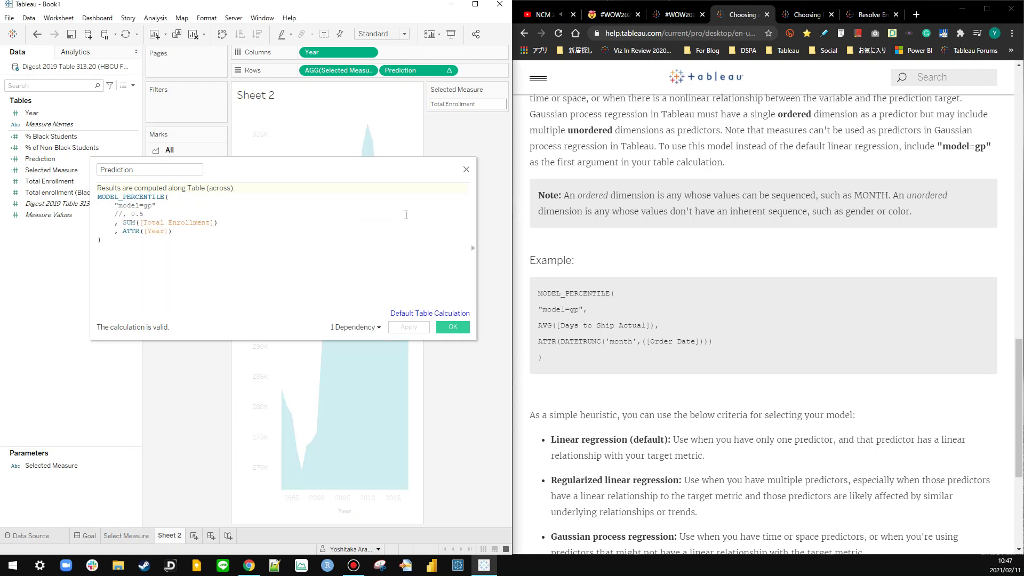
Step: Copy the whole Prediction formula and close the calculation editor
{"action": "key", "text": "ctrl+a"}
{"action": "key", "text": "ctrl+c"}
{"action": "left_click", "coordinate": [379, 238]}
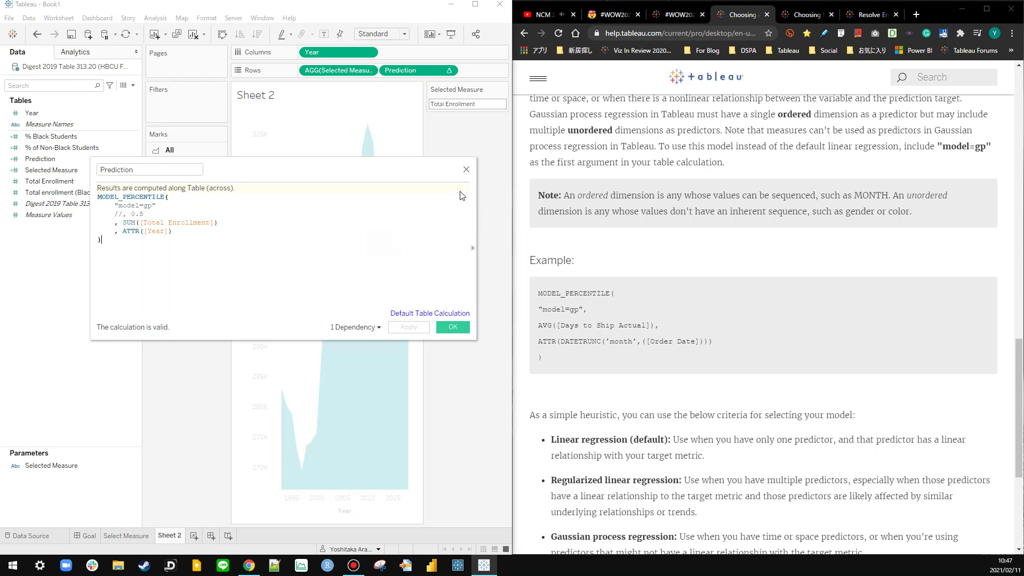
{"action": "left_click", "coordinate": [467, 170]}
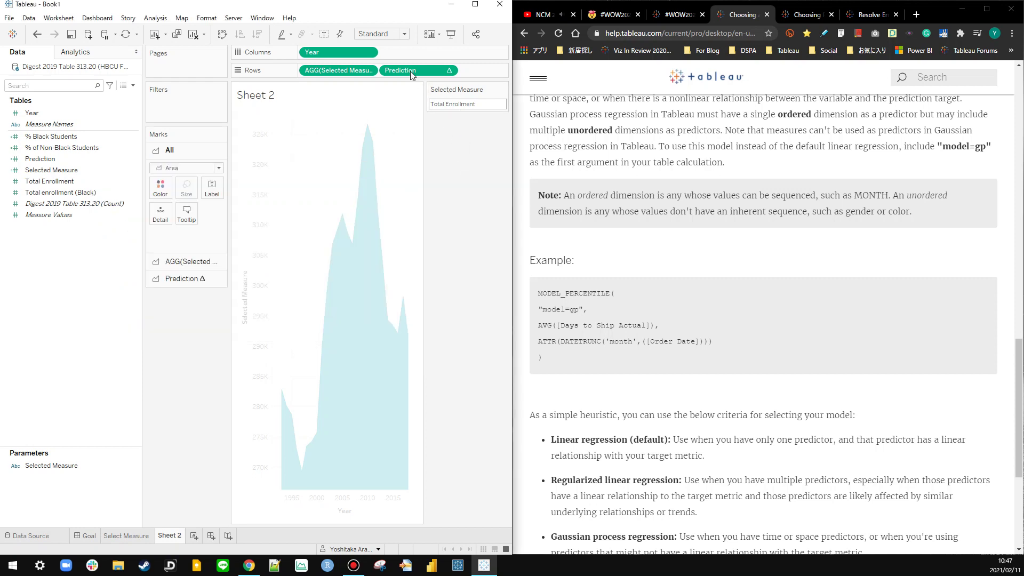
Step: Try to replace Prediction on Rows with a new calculated field, Calculation1, containing the copied MODEL_PERCENTILE formula
{"action": "left_click_drag", "start_coordinate": [406, 70], "coordinate": [50, 260]}
{"action": "left_click", "coordinate": [310, 287]}
{"action": "type", "text": "v"}
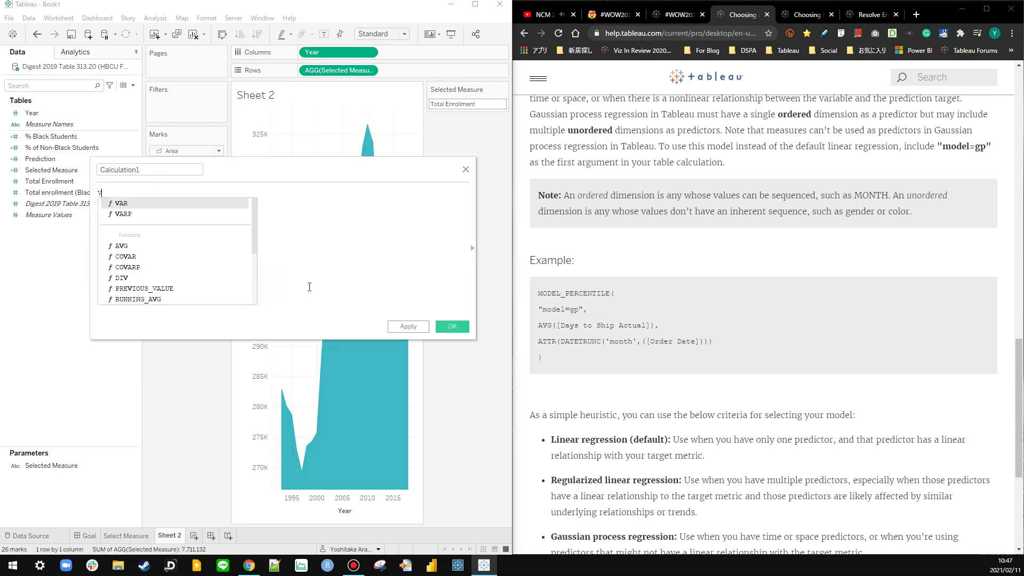
{"action": "key", "text": "BackSpace"}
{"action": "key", "text": "ctrl+v"}
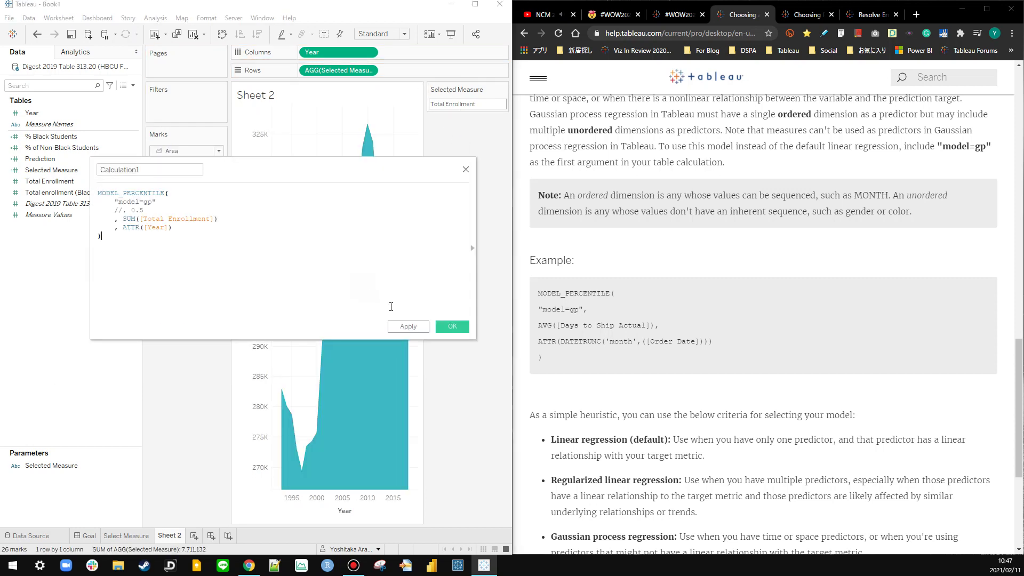
{"action": "left_click", "coordinate": [407, 326]}
{"action": "left_click", "coordinate": [453, 325]}
{"action": "left_click_drag", "start_coordinate": [43, 159], "coordinate": [426, 75]}
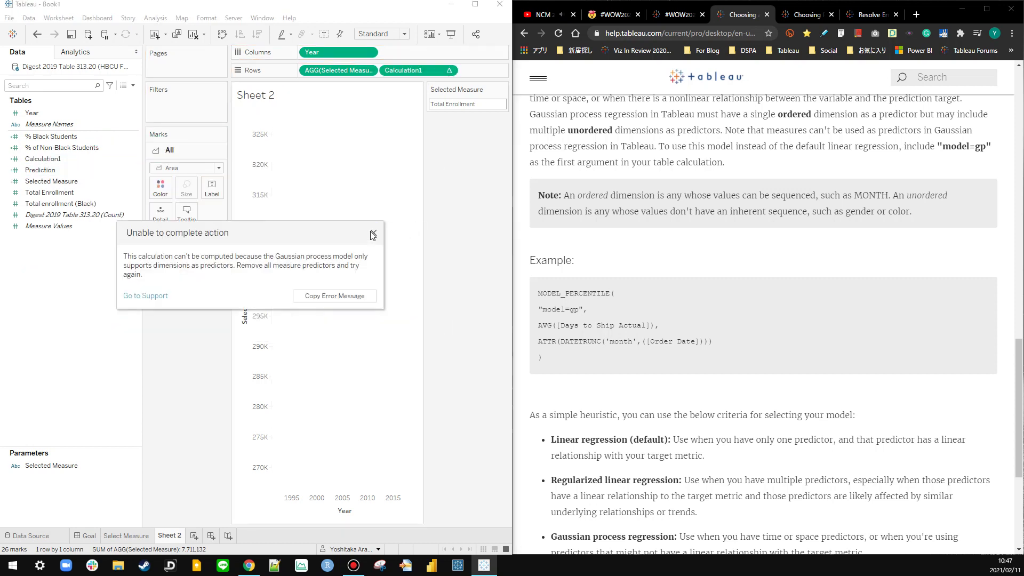
{"action": "left_click", "coordinate": [374, 233]}
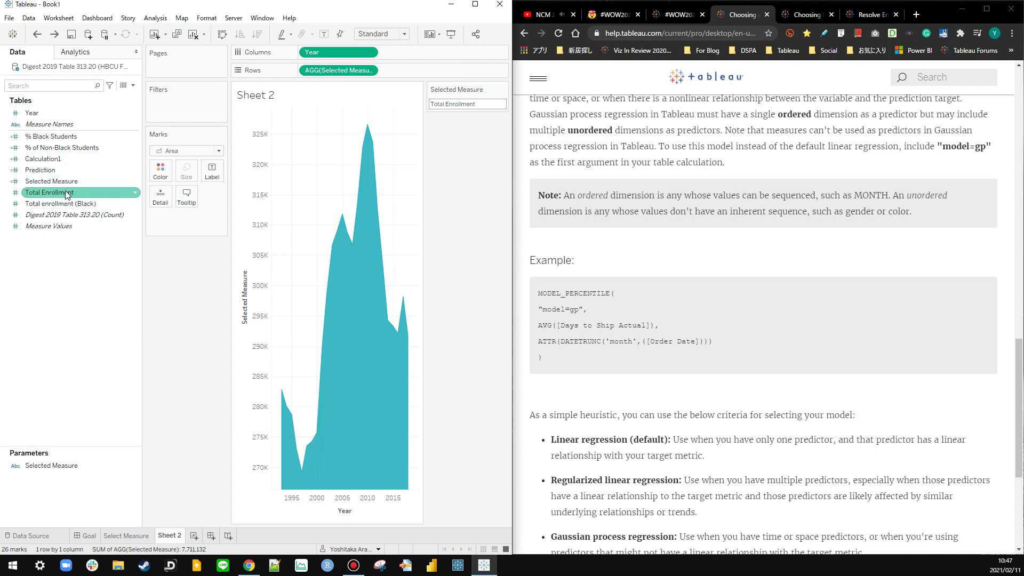
Step: Open Calculation1 for editing and remove the ATTR([Year]) predictor from its formula
{"action": "left_click", "coordinate": [58, 160]}
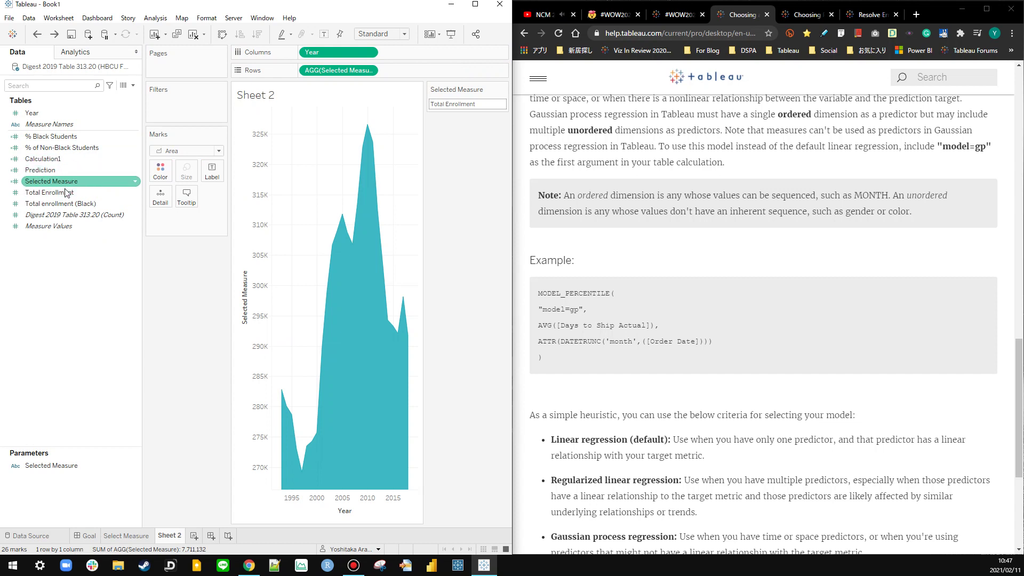
{"action": "right_click", "coordinate": [42, 160]}
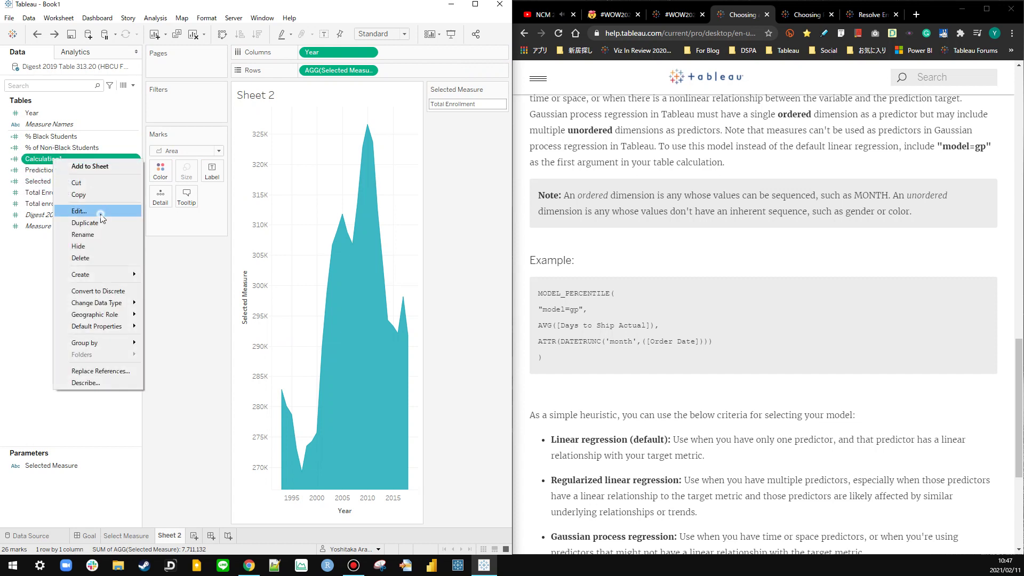
{"action": "left_click", "coordinate": [80, 211]}
{"action": "left_click", "coordinate": [182, 235]}
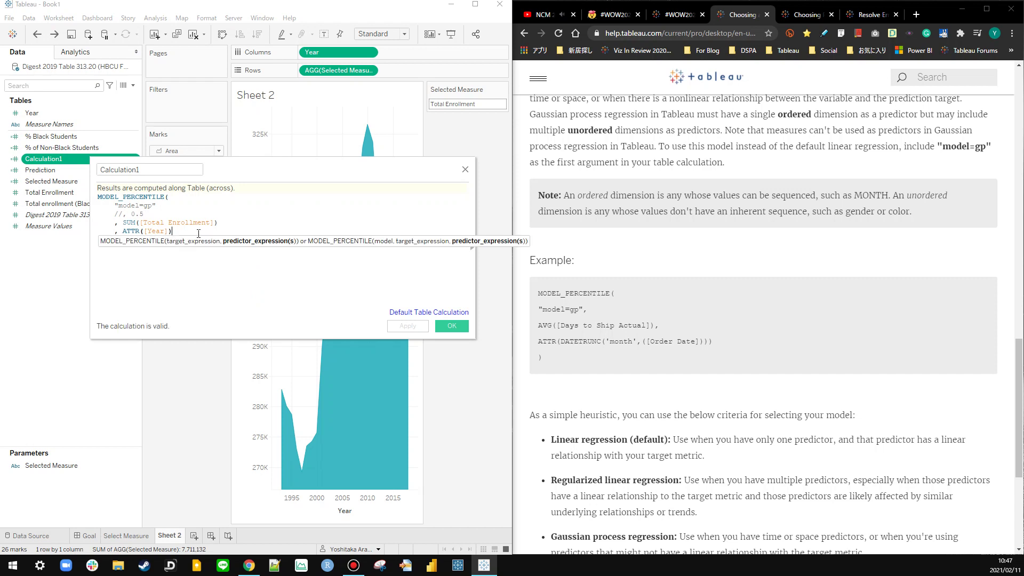
{"action": "left_click_drag", "start_coordinate": [171, 231], "coordinate": [124, 231]}
{"action": "key", "text": "BackSpace"}
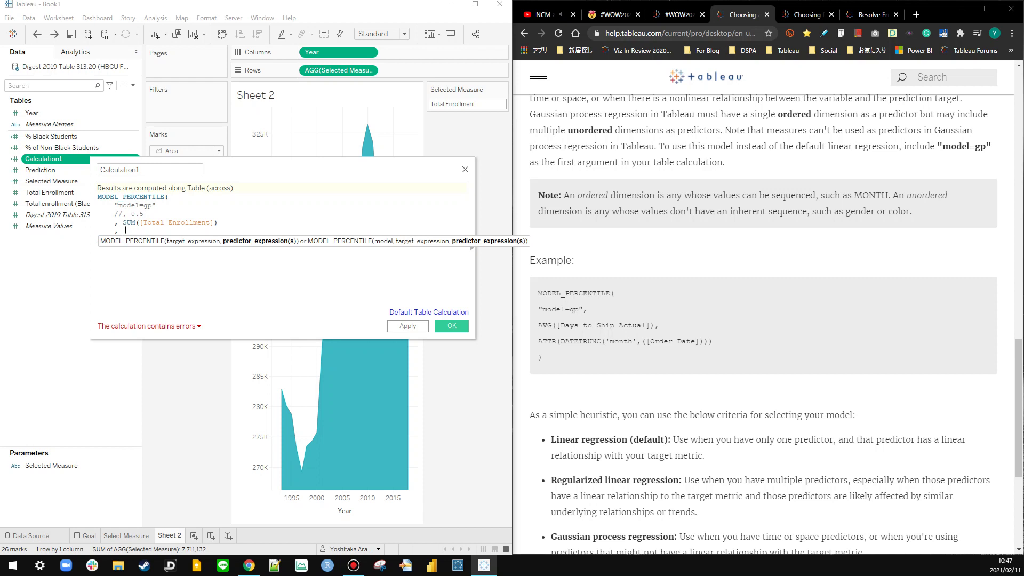
Step: Consult the error help on Gaussian process regression only supporting dimensions as predictors, and search Google for that heading
{"action": "scroll", "coordinate": [754, 303], "scroll_direction": "down", "scroll_amount": 3}
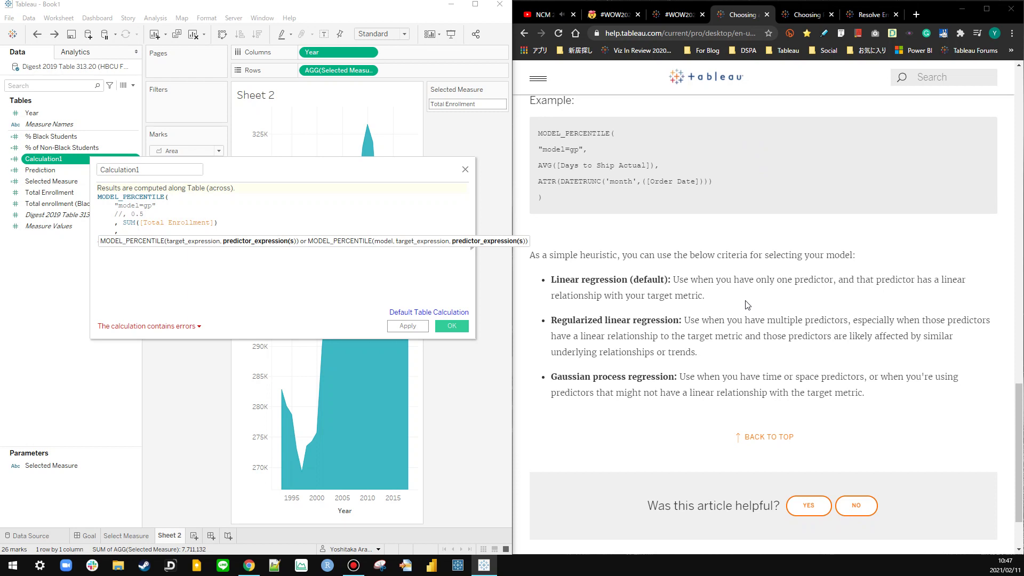
{"action": "left_click", "coordinate": [806, 14]}
{"action": "left_click", "coordinate": [870, 15]}
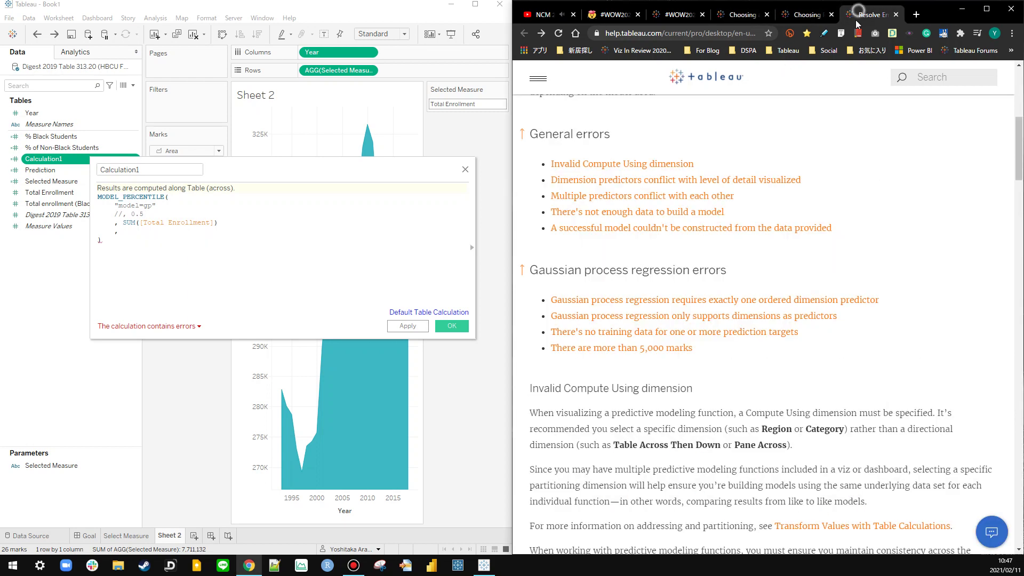
{"action": "left_click", "coordinate": [697, 317]}
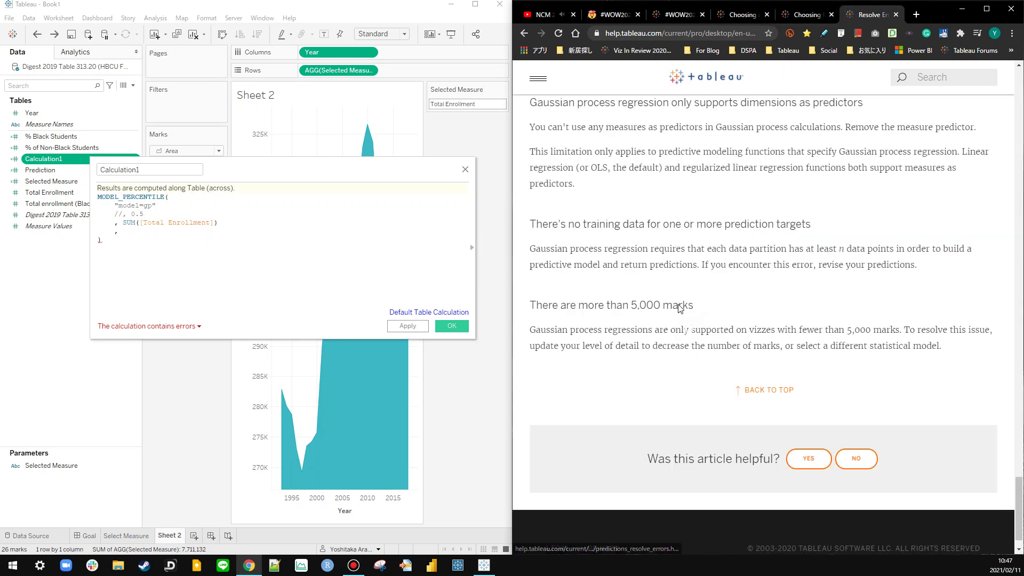
{"action": "left_click_drag", "start_coordinate": [762, 113], "coordinate": [541, 101]}
{"action": "right_click", "coordinate": [542, 91]}
{"action": "left_click", "coordinate": [584, 117]}
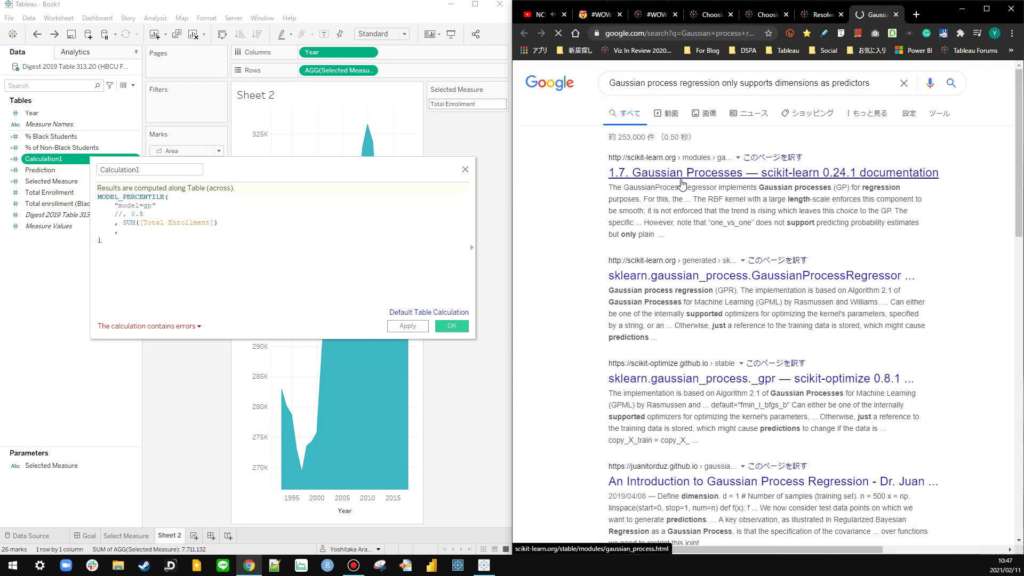
Step: Search Google for "Tableau Gaussian process regression only supports dimensions as predictors"
{"action": "left_click", "coordinate": [613, 84]}
{"action": "type", "text": "Tab"}
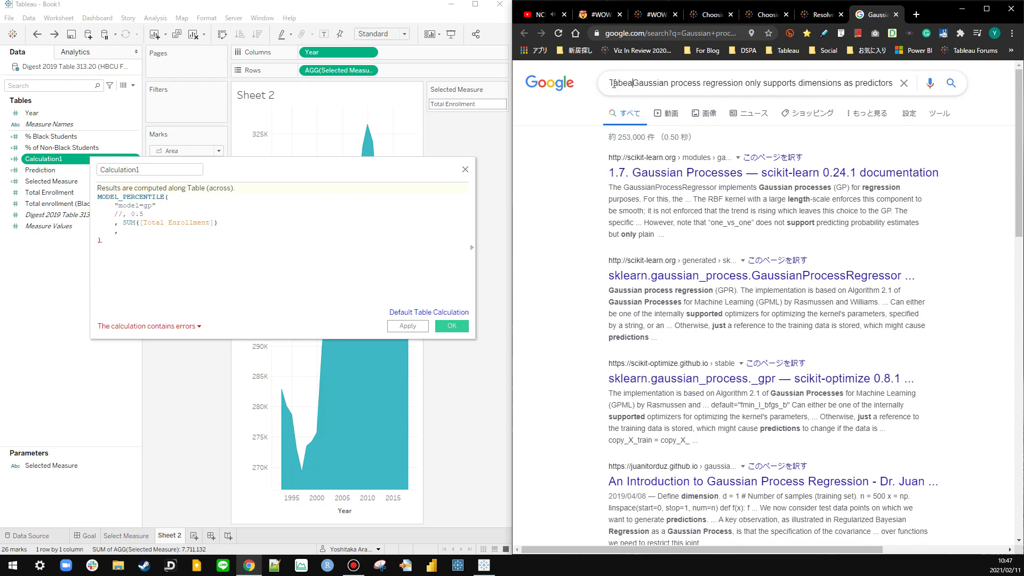
{"action": "type", "text": "leau"}
{"action": "key", "text": "Return"}
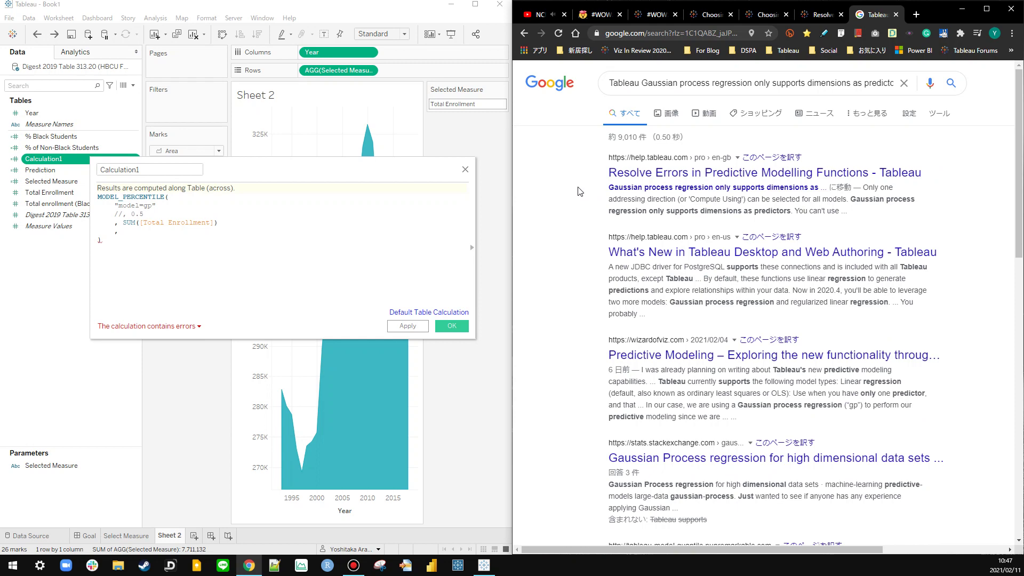
Step: Look through the search results for predictive modeling help, including the Wizard of Viz article on WOW2021 Week 5
{"action": "scroll", "coordinate": [579, 188], "scroll_direction": "down", "scroll_amount": 2}
{"action": "scroll", "coordinate": [576, 184], "scroll_direction": "down", "scroll_amount": 2}
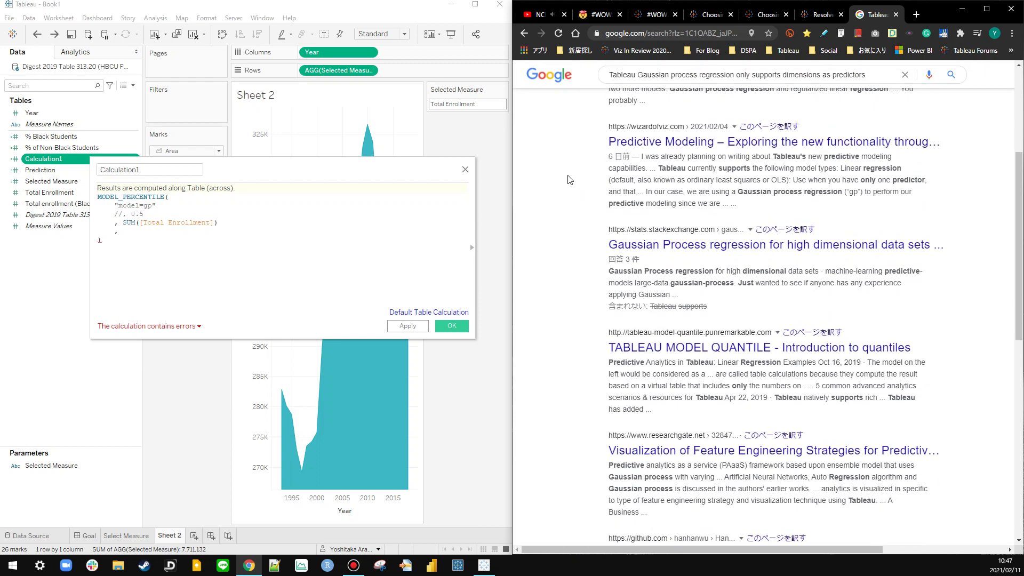
{"action": "left_click", "coordinate": [637, 143]}
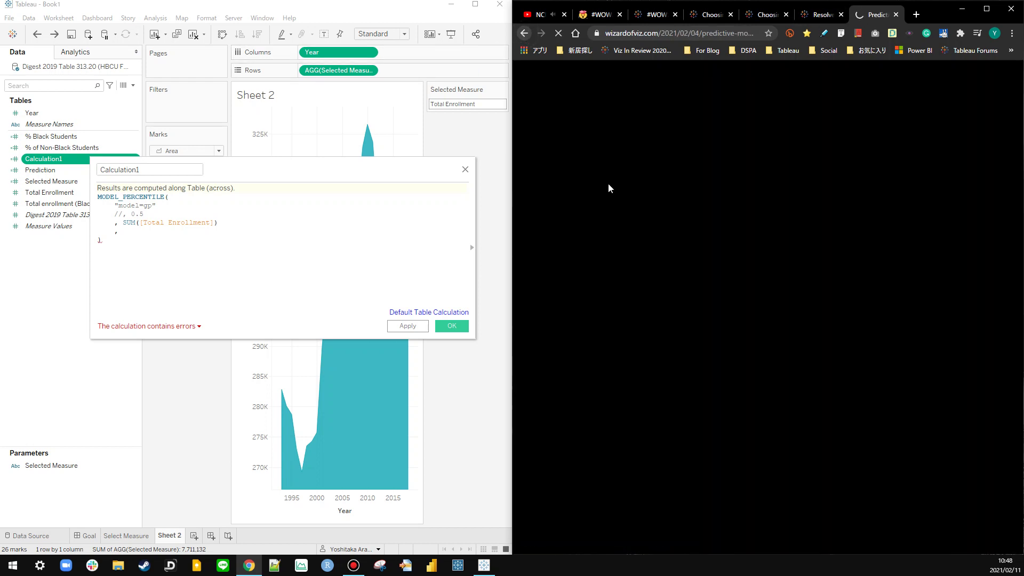
{"action": "key", "text": "alt+Left"}
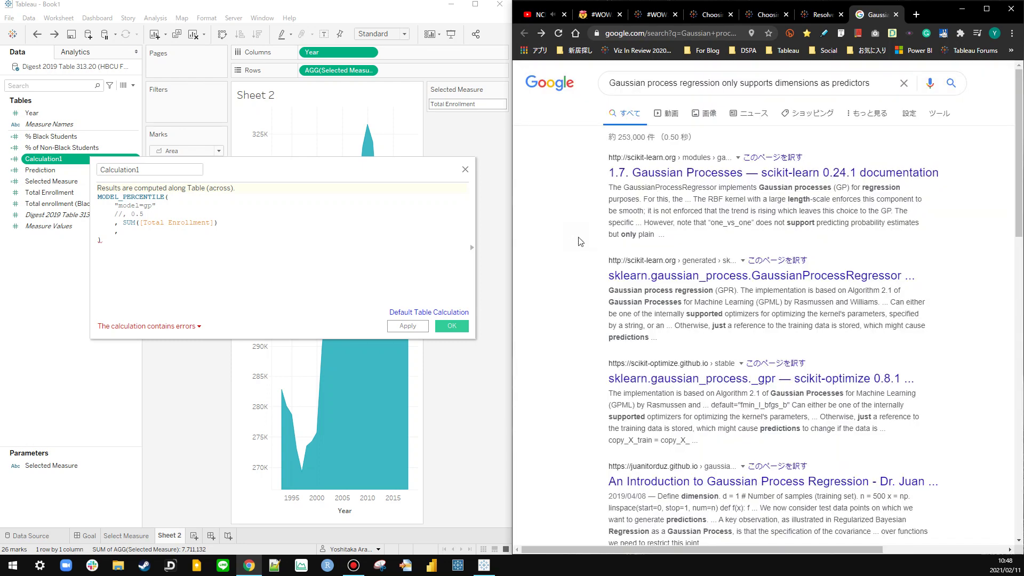
{"action": "key", "text": "alt+Right"}
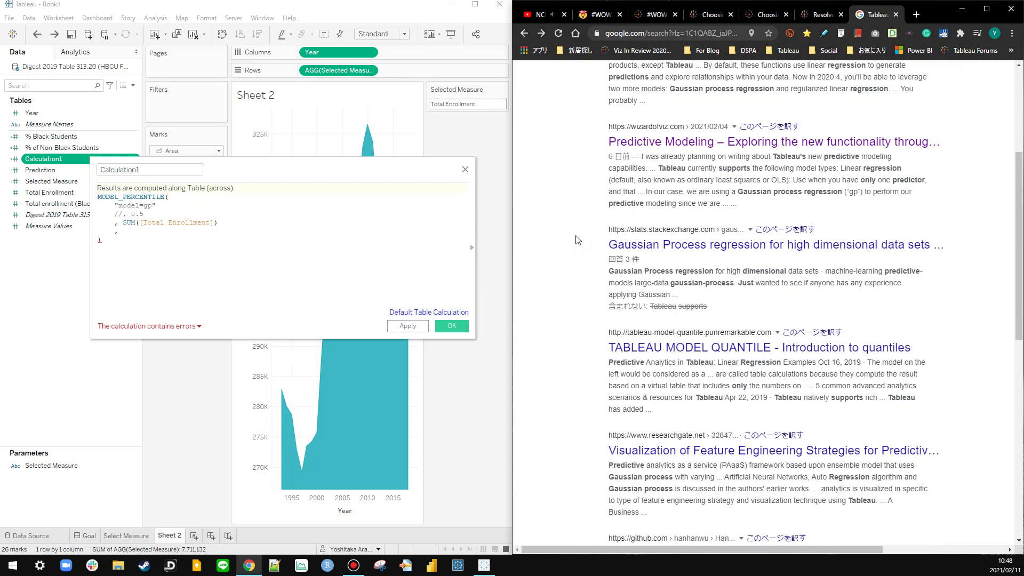
{"action": "left_click", "coordinate": [657, 143]}
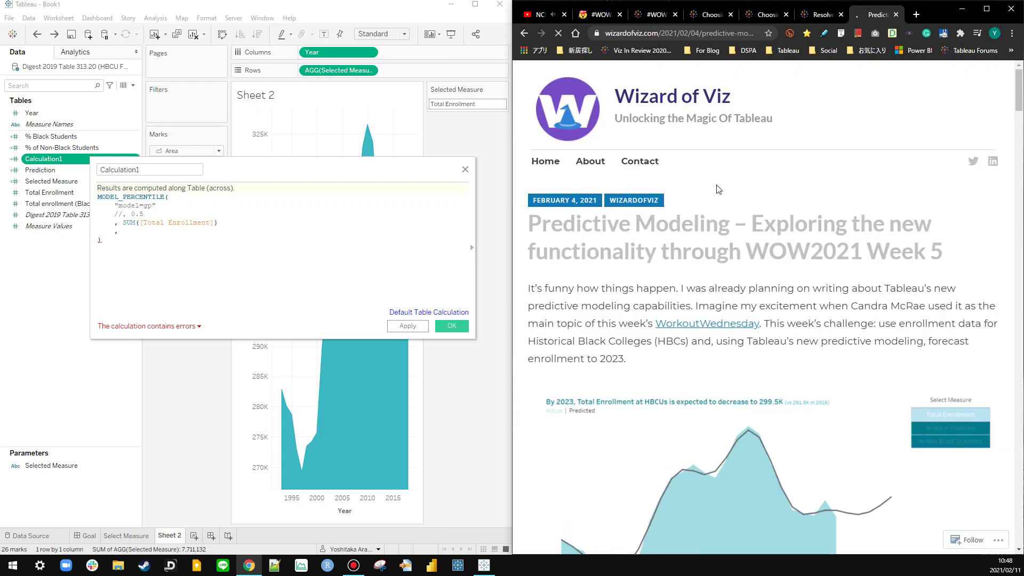
{"action": "key", "text": "alt+Left"}
{"action": "scroll", "coordinate": [552, 198], "scroll_direction": "down", "scroll_amount": 4}
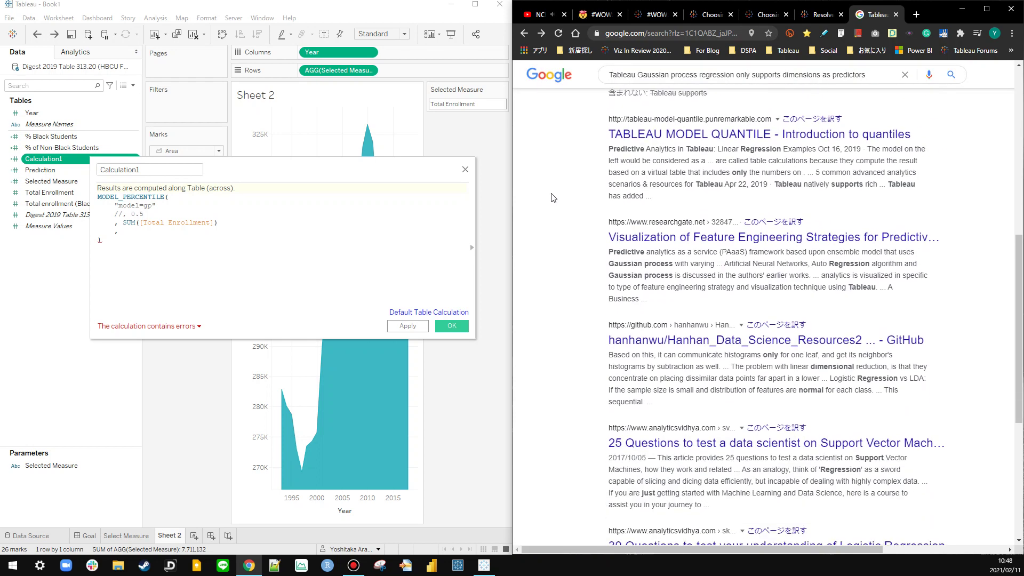
{"action": "scroll", "coordinate": [552, 196], "scroll_direction": "down", "scroll_amount": 2}
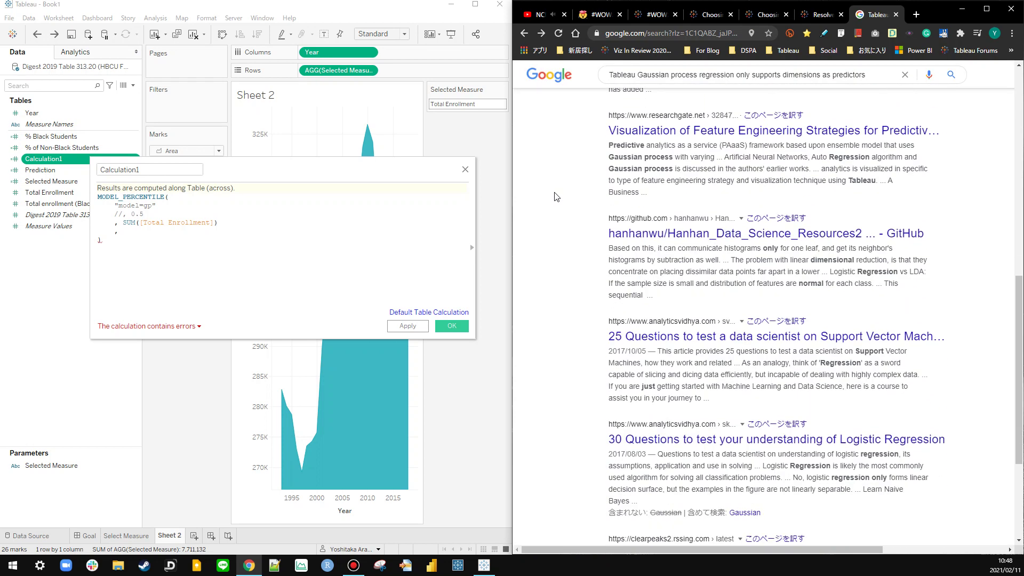
{"action": "scroll", "coordinate": [547, 195], "scroll_direction": "up", "scroll_amount": 6}
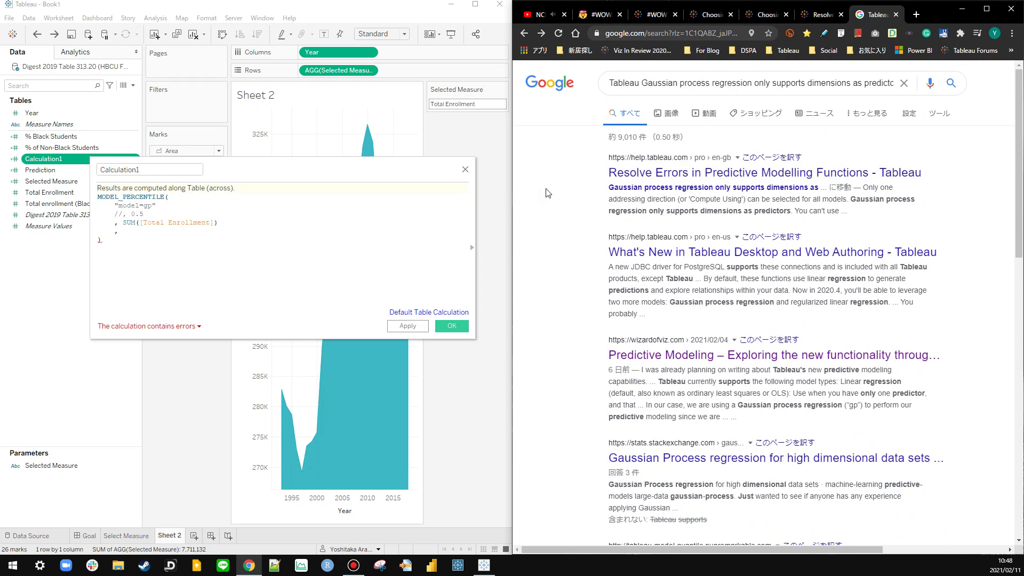
Step: Close the Calculation1 editor of the HBCU enrollment data source
{"action": "left_click", "coordinate": [233, 240]}
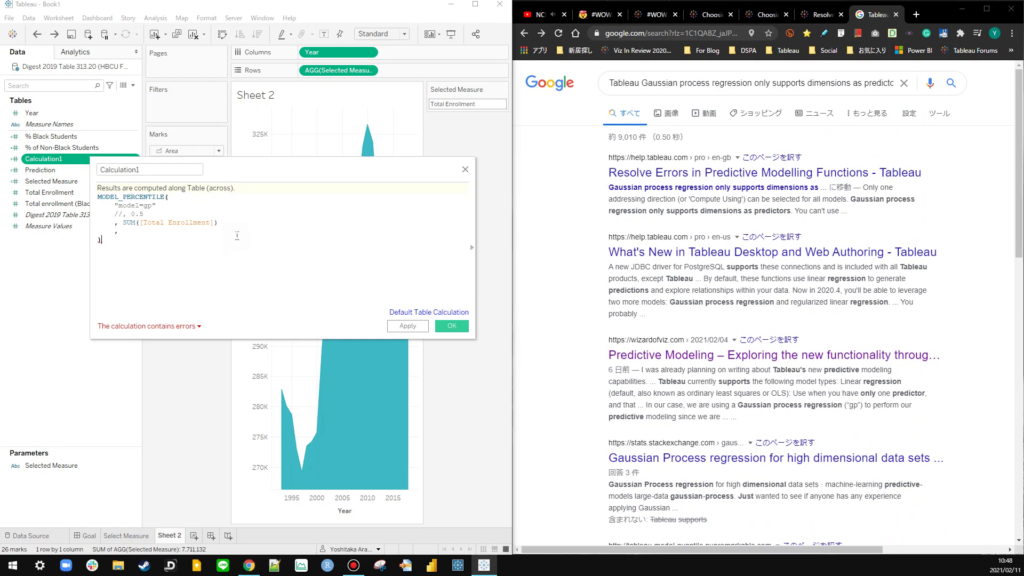
{"action": "left_click_drag", "start_coordinate": [421, 164], "coordinate": [613, 164]}
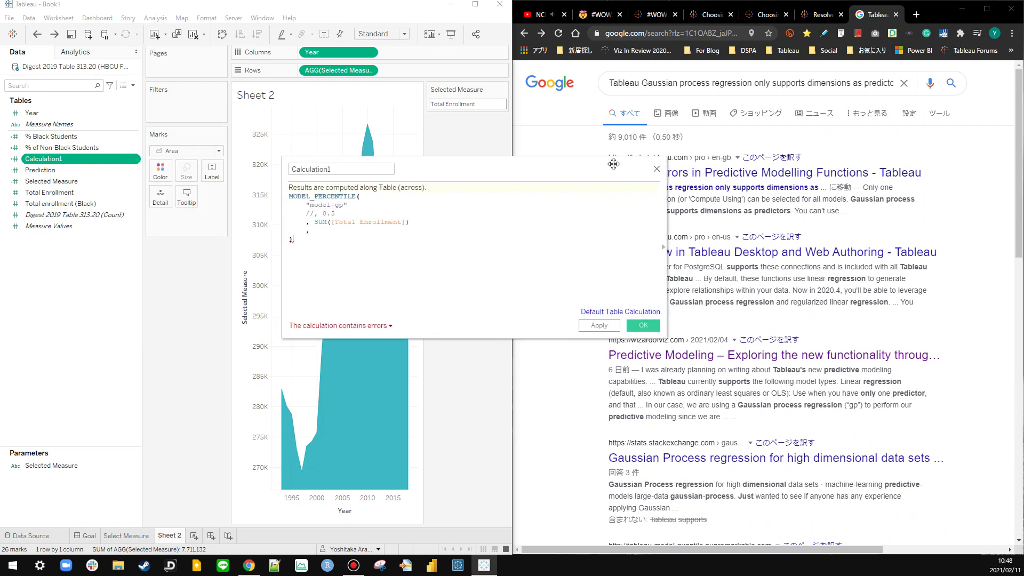
{"action": "left_click", "coordinate": [420, 234]}
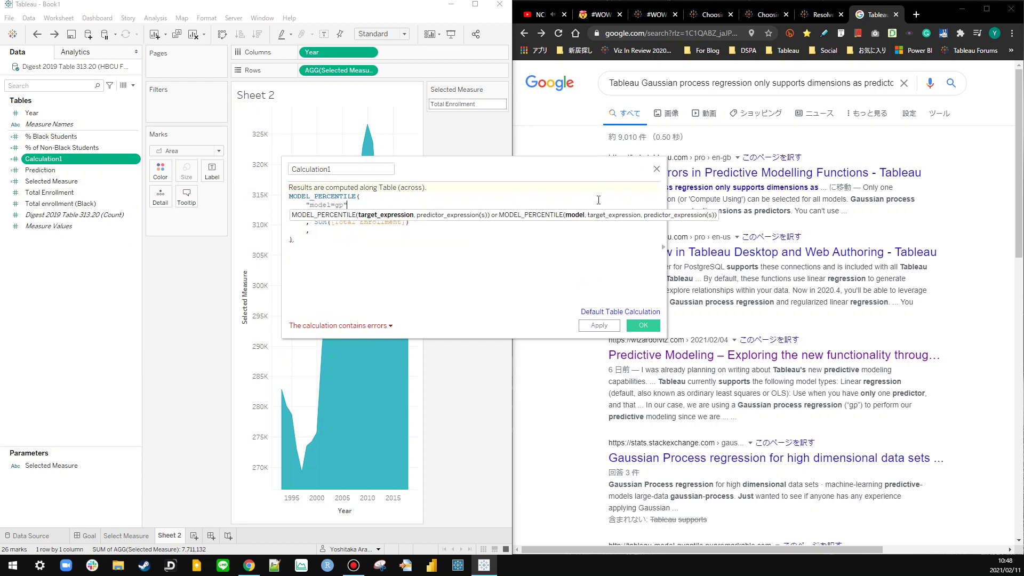
{"action": "left_click", "coordinate": [657, 168]}
Step: Connect to the saved Sample - Superstore data source and add a new worksheet
{"action": "left_click", "coordinate": [88, 34]}
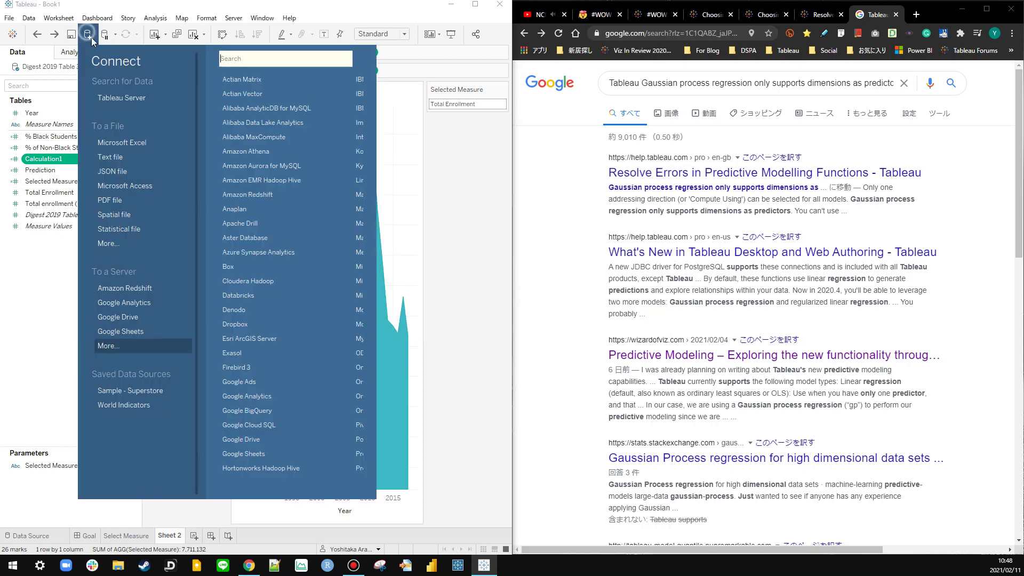
{"action": "key", "text": "Escape"}
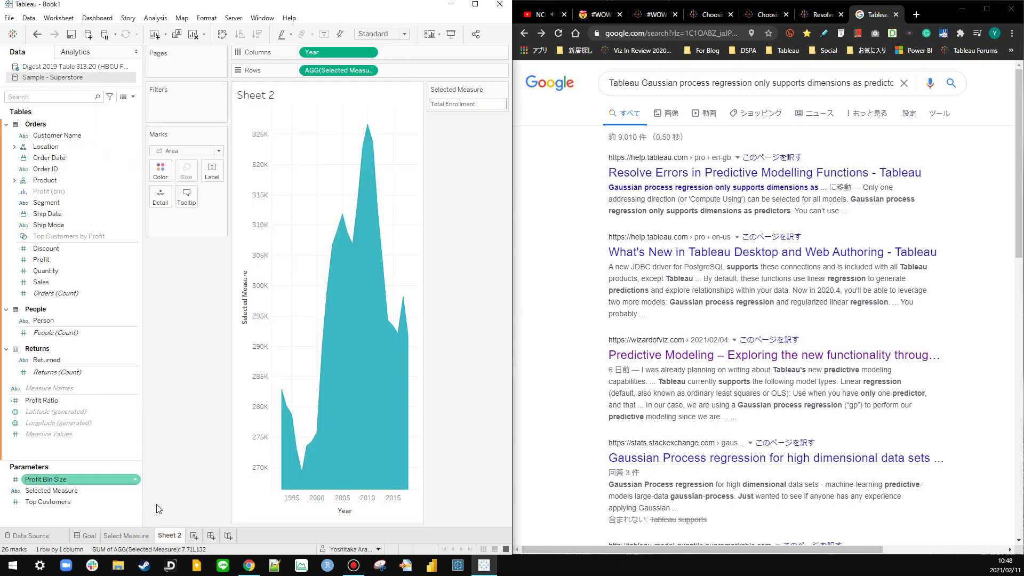
{"action": "left_click", "coordinate": [195, 536]}
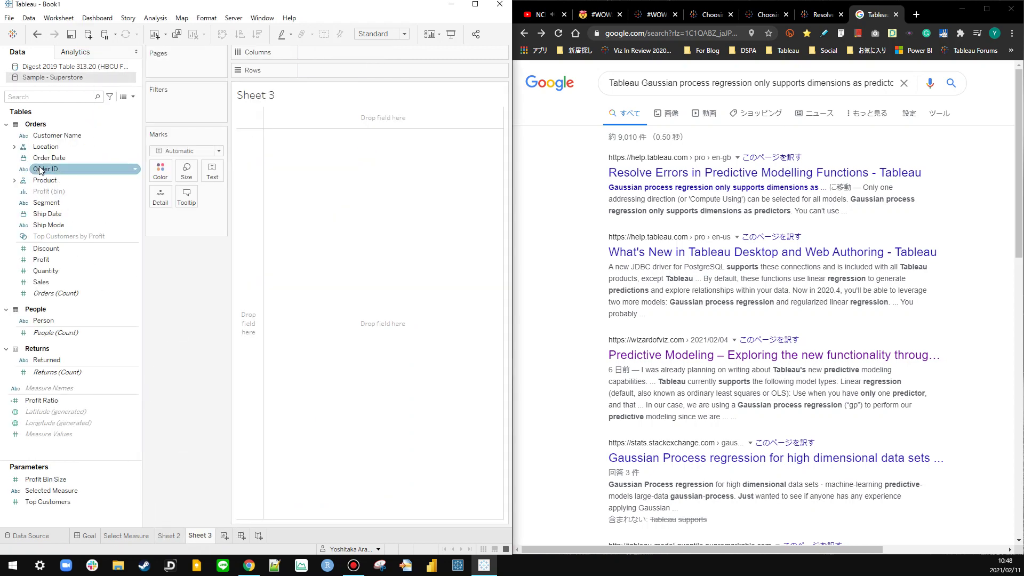
{"action": "left_click", "coordinate": [5, 124]}
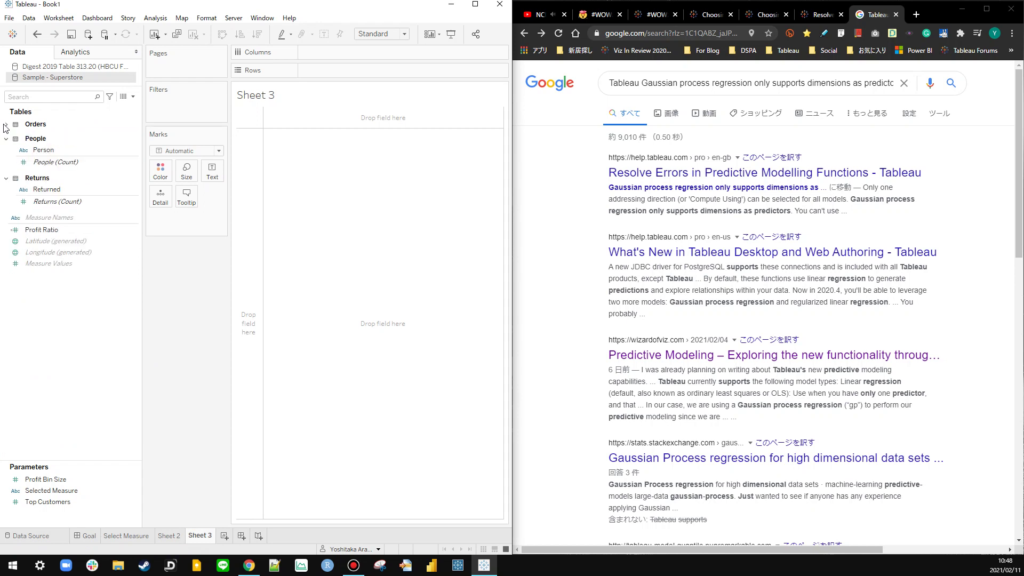
{"action": "left_click", "coordinate": [5, 125]}
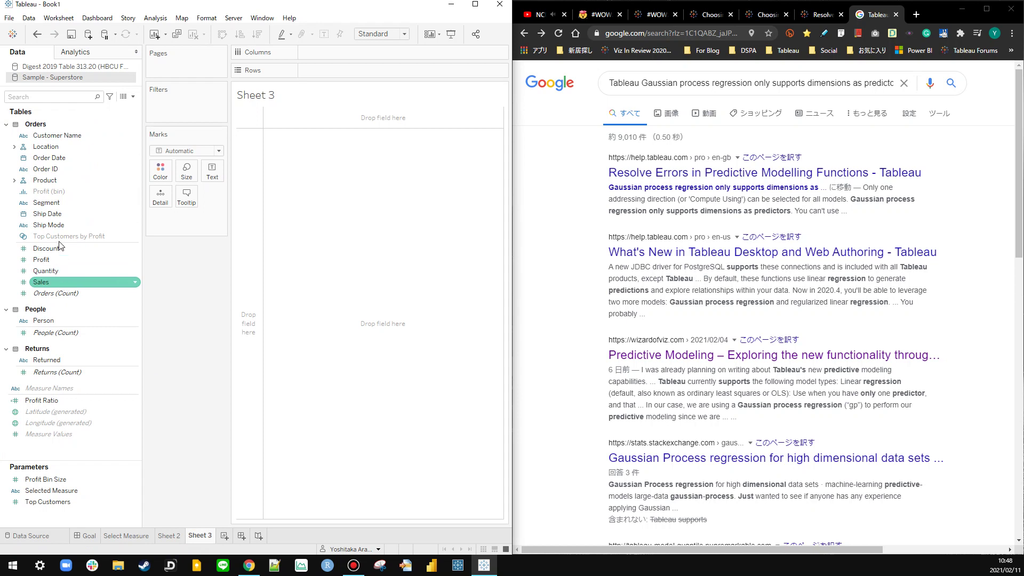
Step: Build a sales trend with continuous MONTH(Order Date) in Columns and SUM(Sales) in Rows
{"action": "left_click_drag", "start_coordinate": [70, 158], "coordinate": [303, 52]}
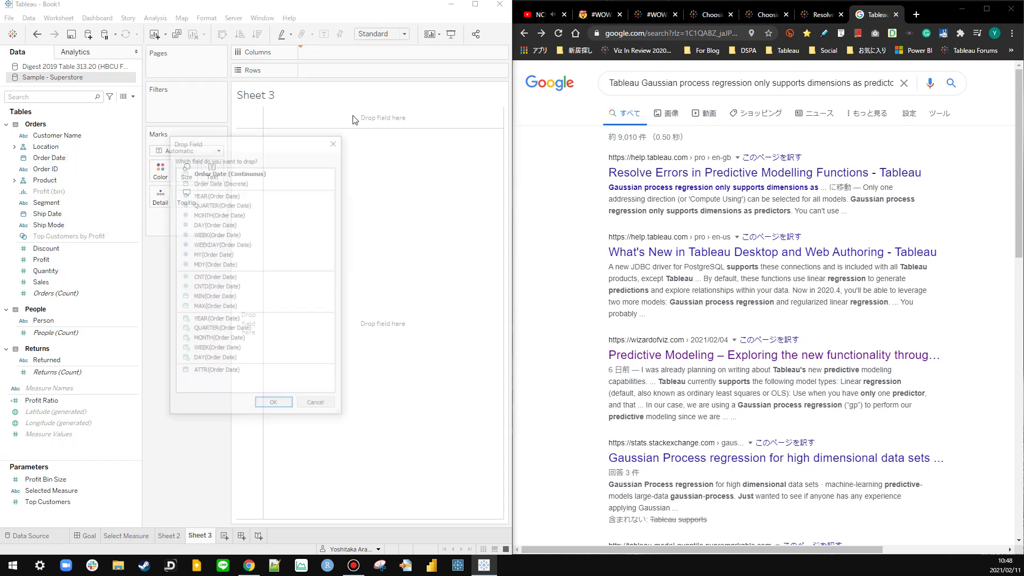
{"action": "double_click", "coordinate": [224, 340]}
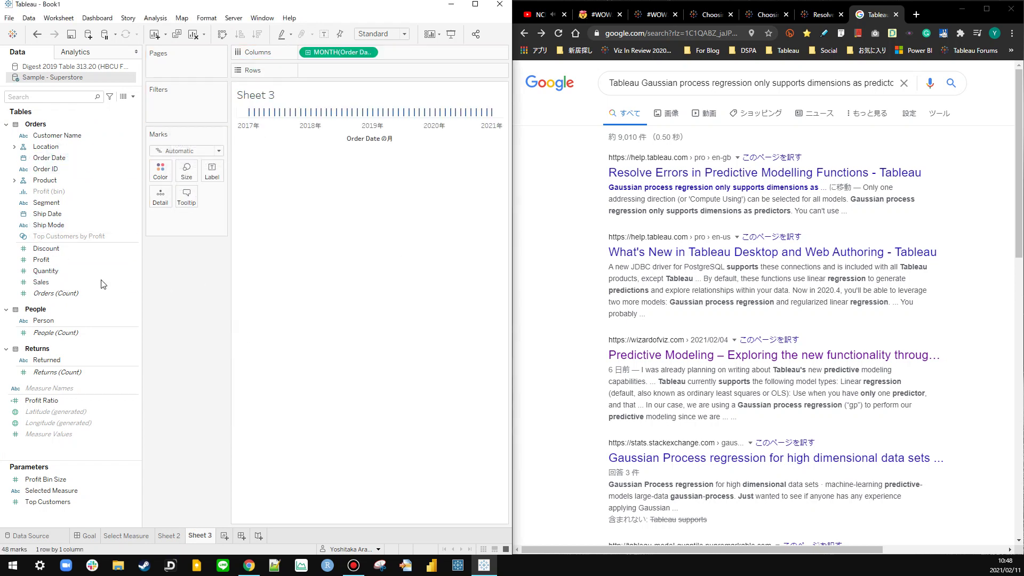
{"action": "left_click", "coordinate": [85, 281]}
{"action": "left_click_drag", "start_coordinate": [87, 280], "coordinate": [384, 69]}
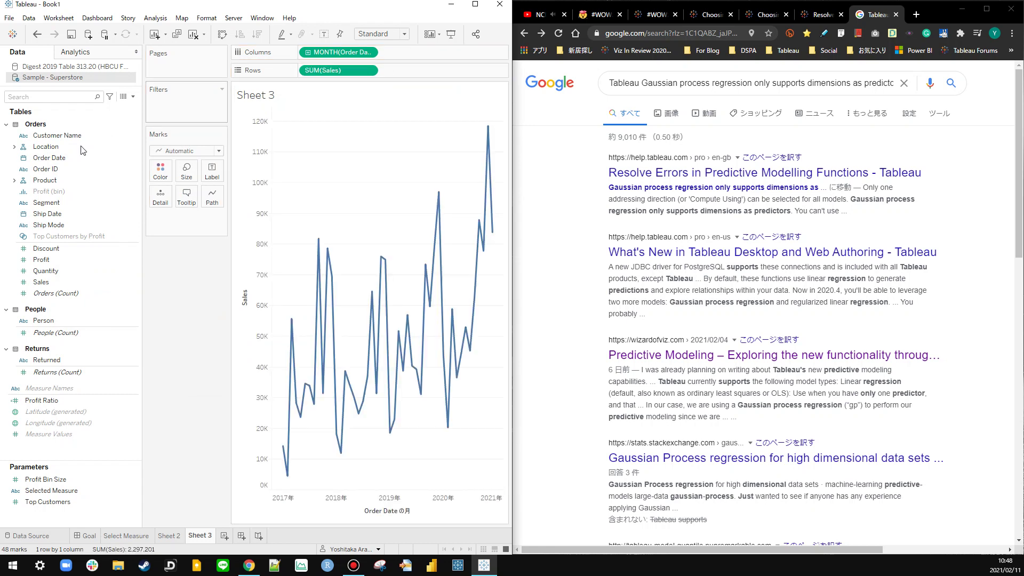
Step: Create a Superstore calculated field with the MODEL_PERCENTILE formula using "model=gp", setting its target expression to SUM([Sales])
{"action": "left_click", "coordinate": [7, 125]}
{"action": "right_click", "coordinate": [51, 289]}
{"action": "left_click", "coordinate": [75, 296]}
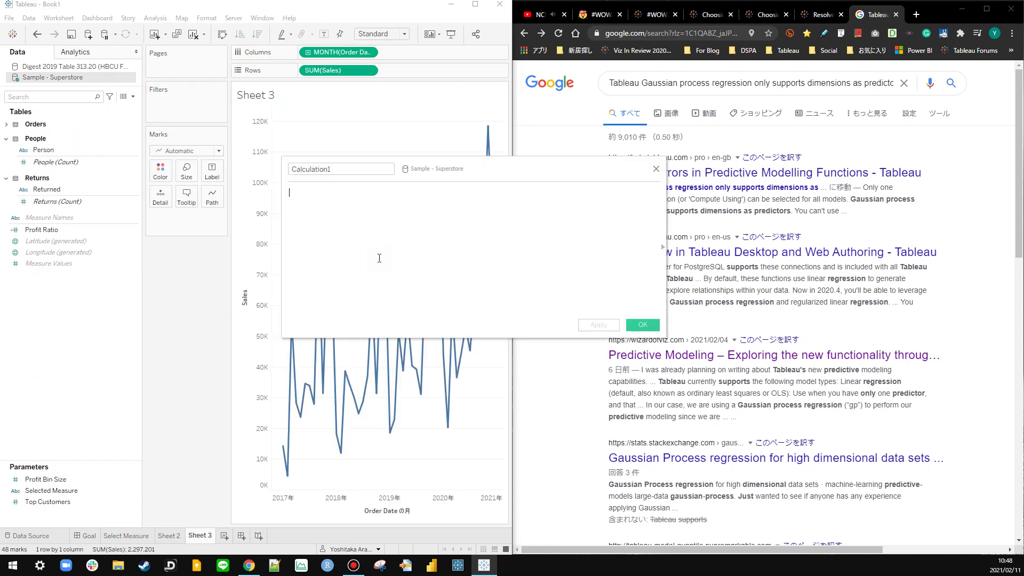
{"action": "type", "text": "MODEL_PERCENTILE(     \"model=gp\"     //, 0.5     , SUM([Total Enrollment])     , ATTR([Year]) )"}
{"action": "double_click", "coordinate": [399, 217]}
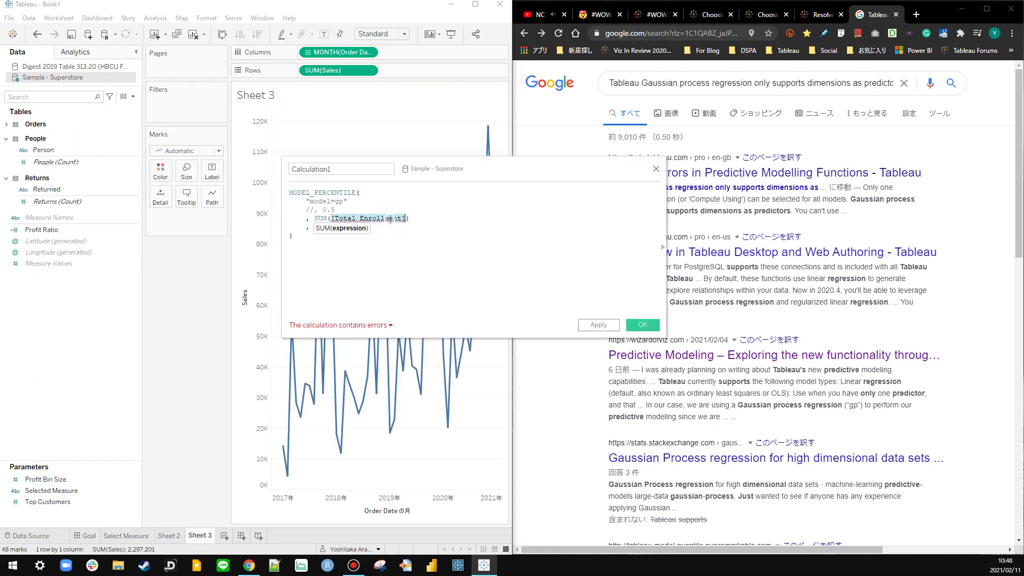
{"action": "type", "text": "[Sales]"}
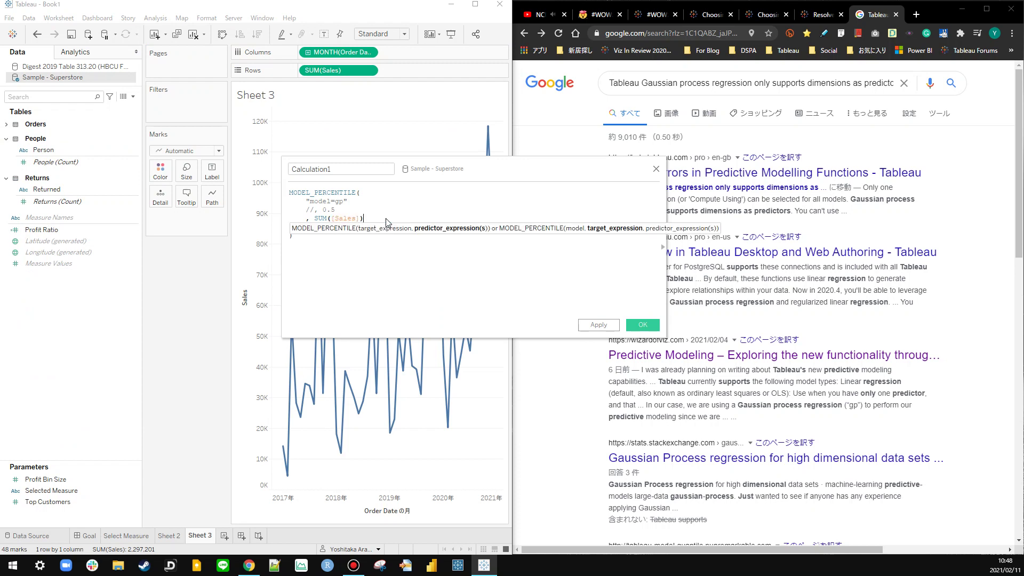
Step: Replace the formula's predictor ATTR([Year]) with ATTR(DATETRUNC('month', [Order Date]))
{"action": "left_click", "coordinate": [395, 233]}
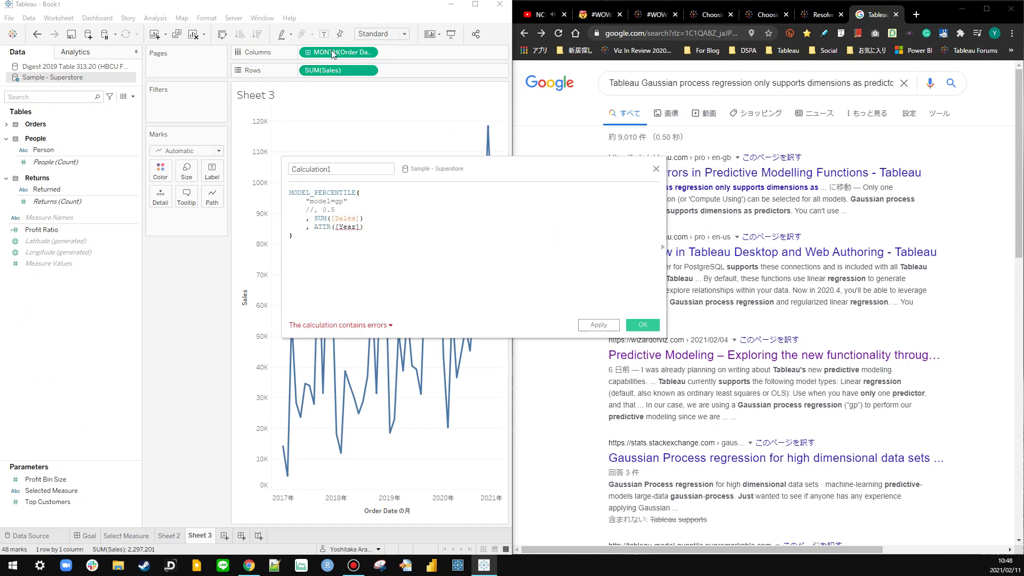
{"action": "left_click_drag", "start_coordinate": [339, 51], "coordinate": [350, 235]}
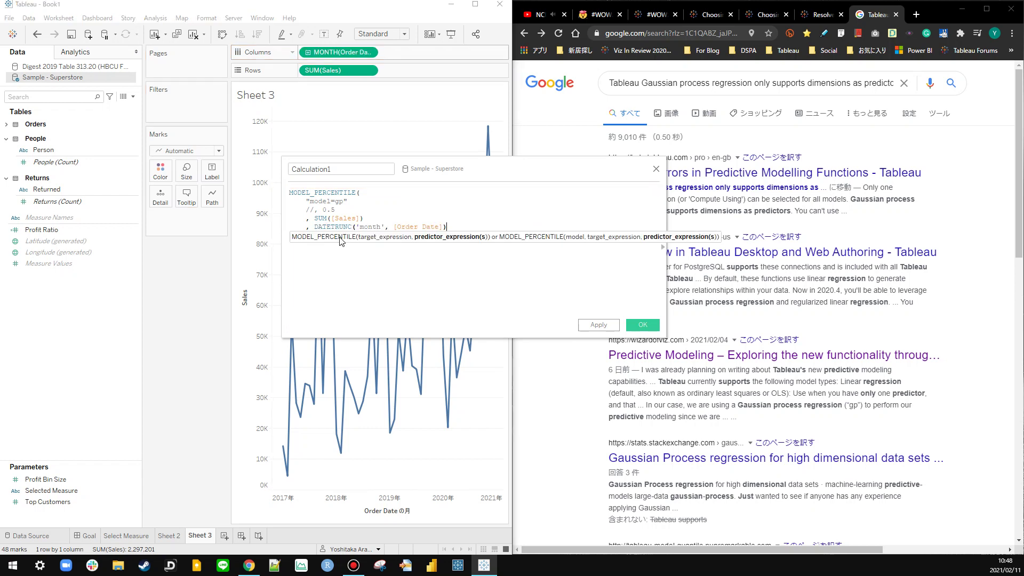
{"action": "type", "text": "ATTR("}
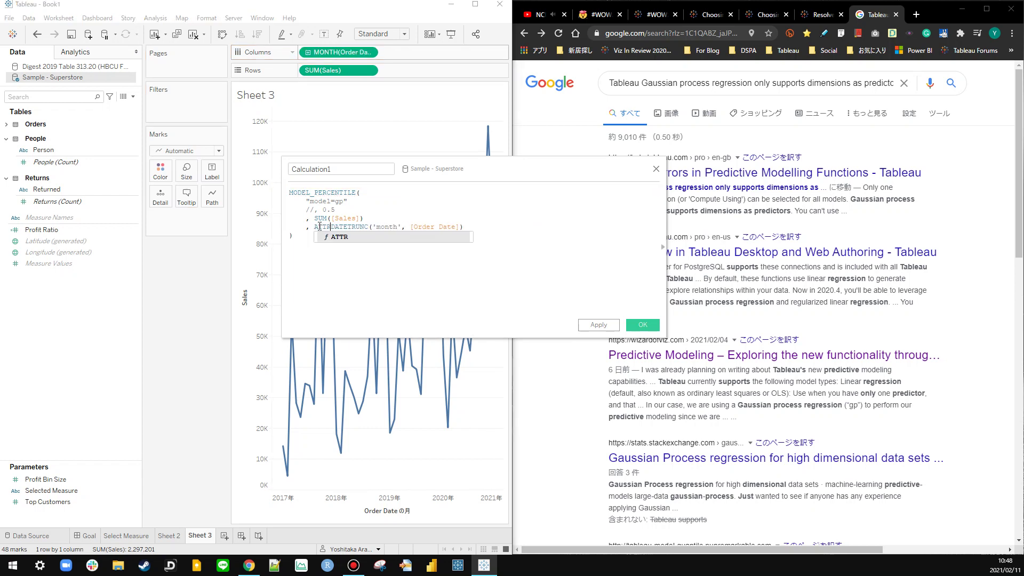
{"action": "key", "text": "End"}
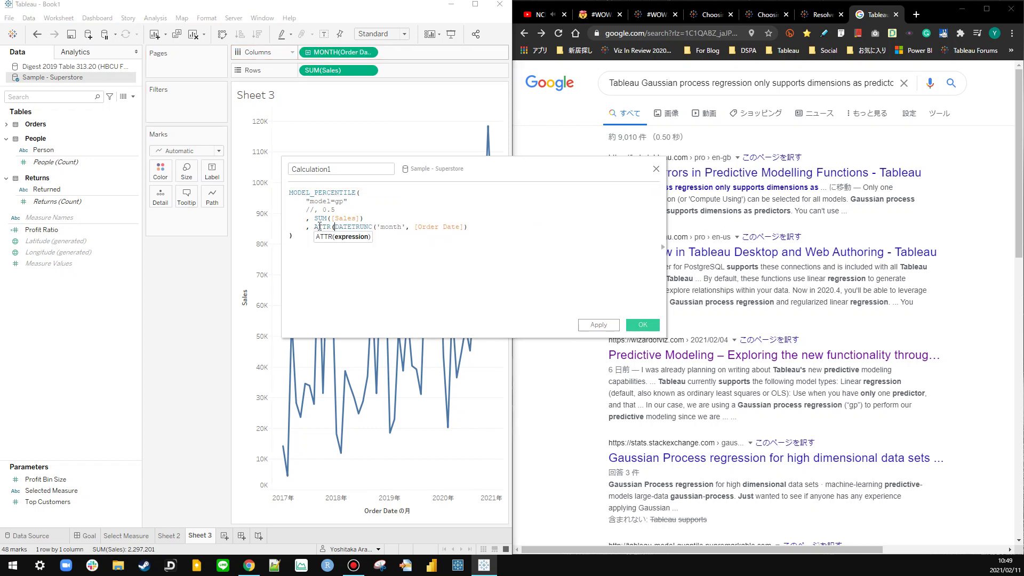
{"action": "type", "text": "))"}
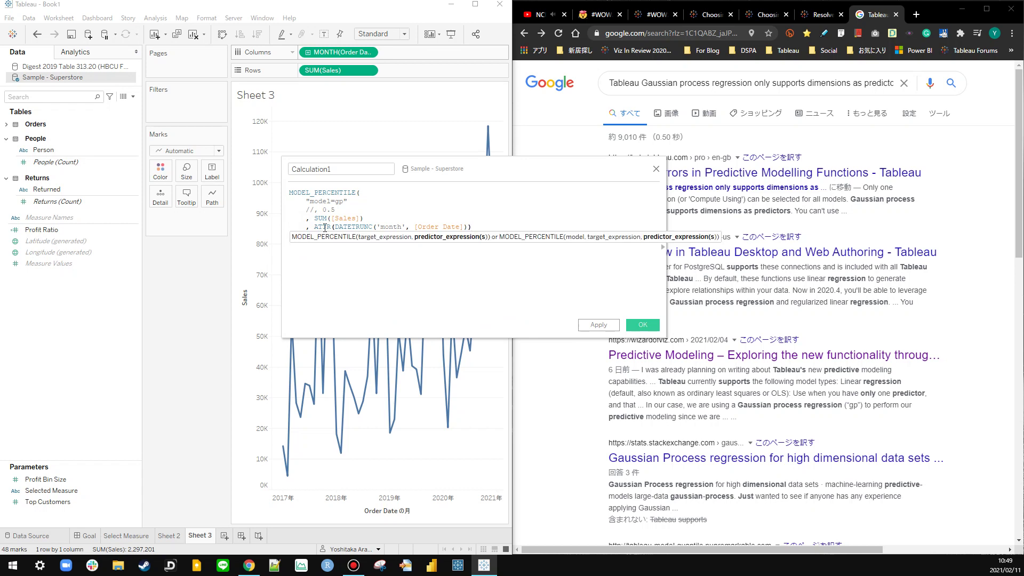
Step: Apply the calculation, add Calculation1 to Rows after SUM(Sales), and move its editor clear of the chart
{"action": "left_click", "coordinate": [598, 325]}
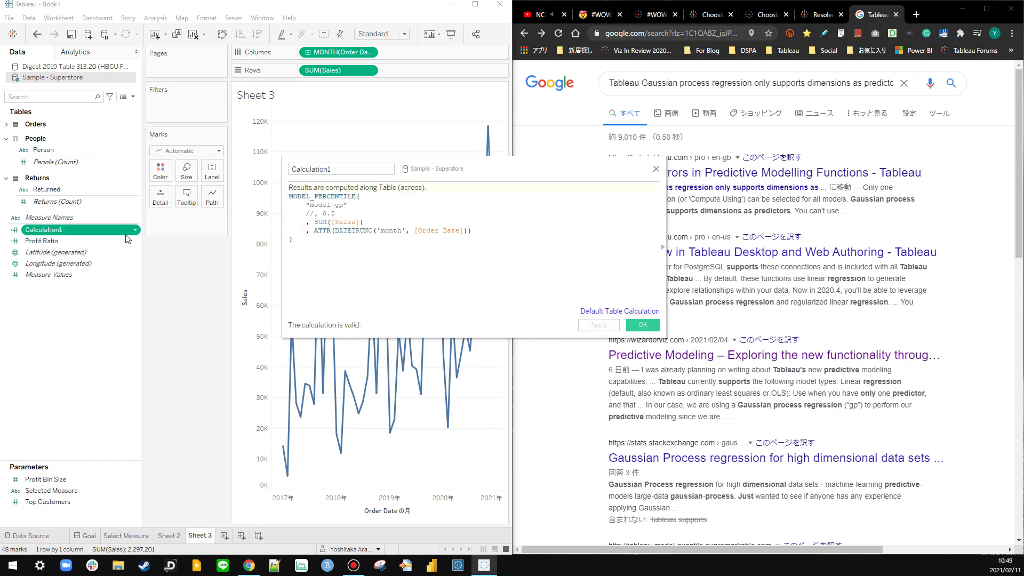
{"action": "left_click_drag", "start_coordinate": [120, 231], "coordinate": [463, 71]}
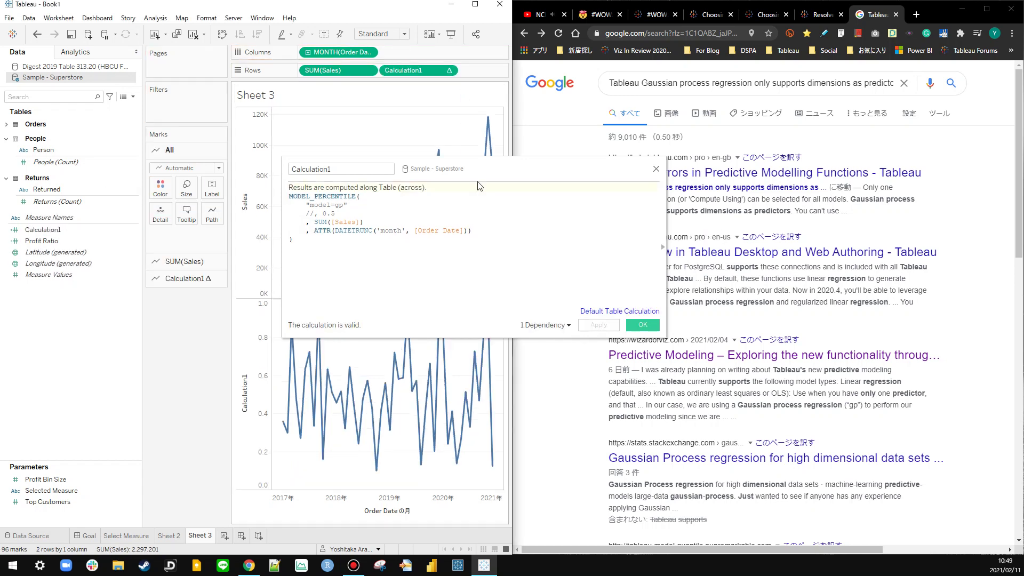
{"action": "left_click_drag", "start_coordinate": [478, 181], "coordinate": [713, 171]}
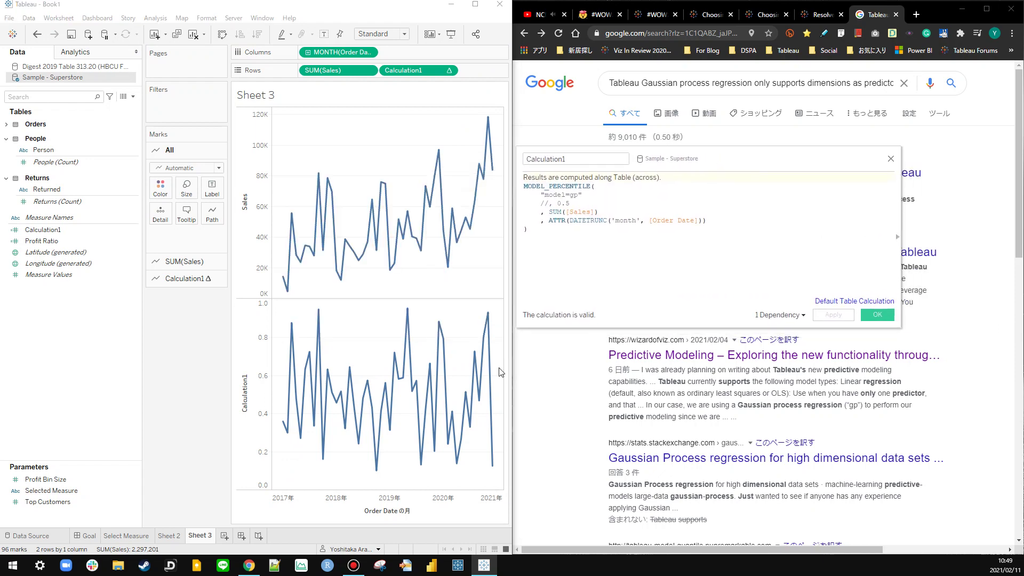
Step: On Sheet 2, change the HBCU data source's Year field to the Date data type
{"action": "left_click", "coordinate": [161, 536]}
{"action": "left_click", "coordinate": [144, 535]}
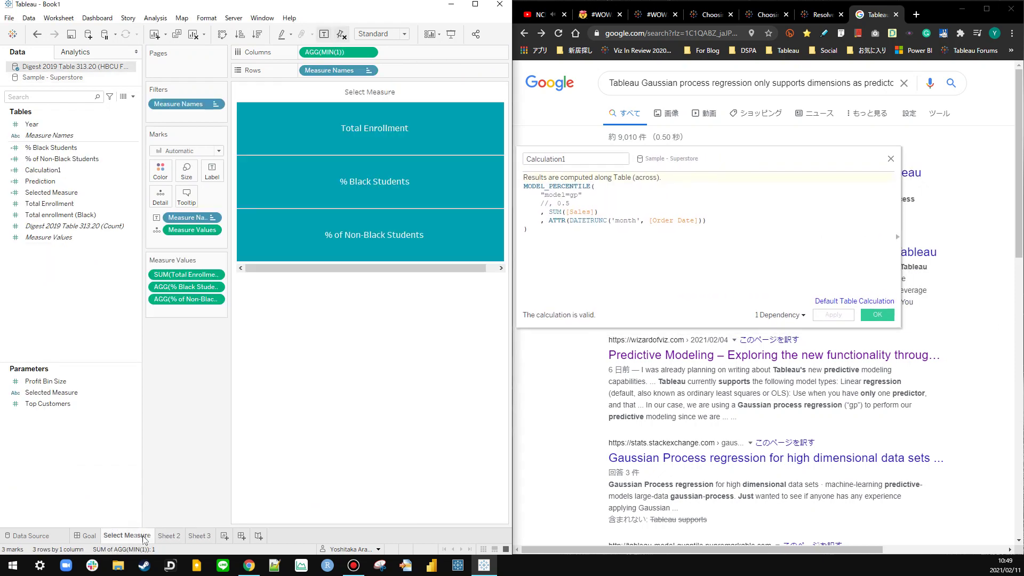
{"action": "left_click", "coordinate": [176, 537]}
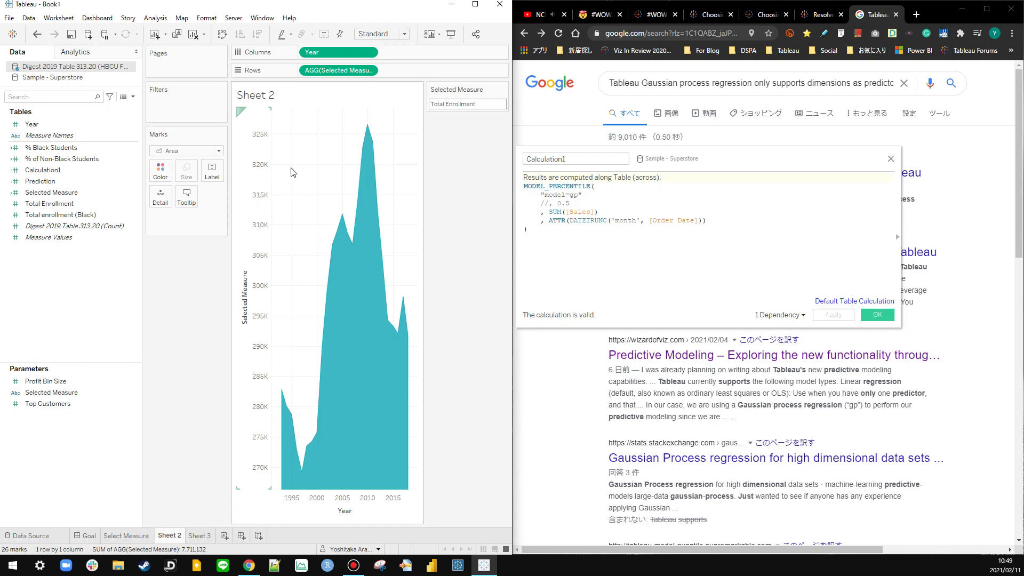
{"action": "left_click", "coordinate": [369, 52]}
{"action": "mouse_move", "coordinate": [341, 165]}
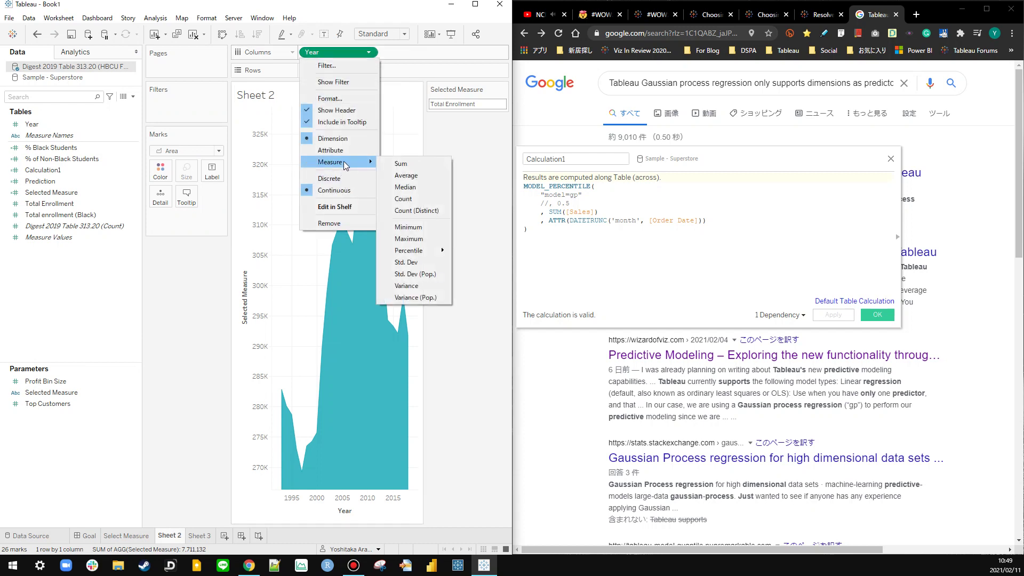
{"action": "left_click", "coordinate": [464, 148]}
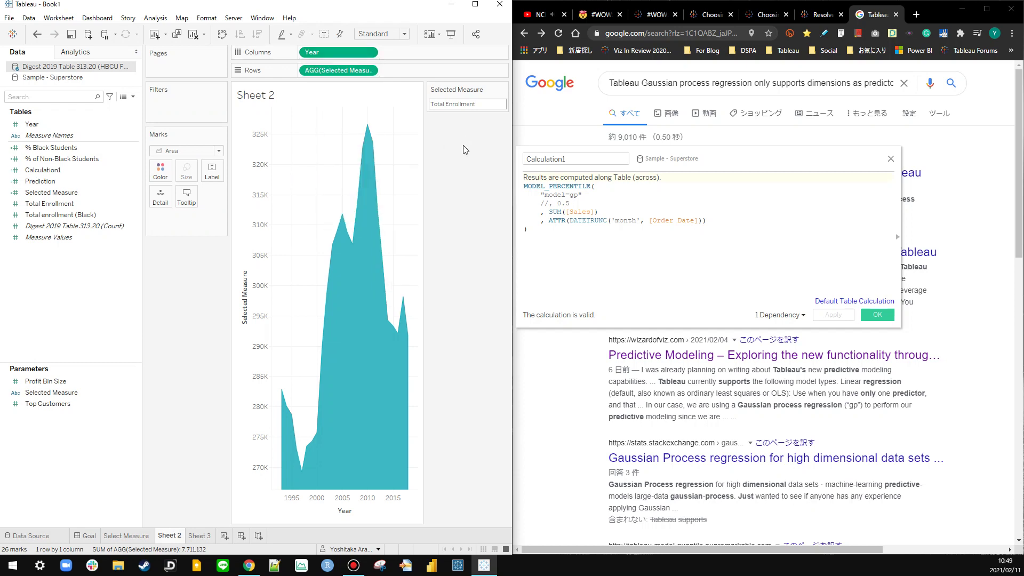
{"action": "right_click", "coordinate": [27, 125]}
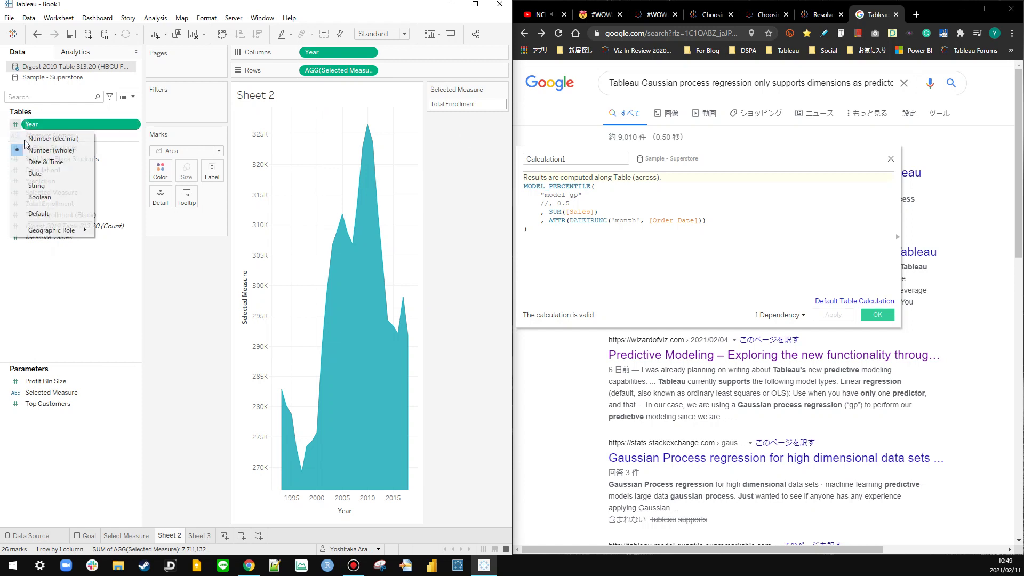
{"action": "left_click", "coordinate": [40, 184]}
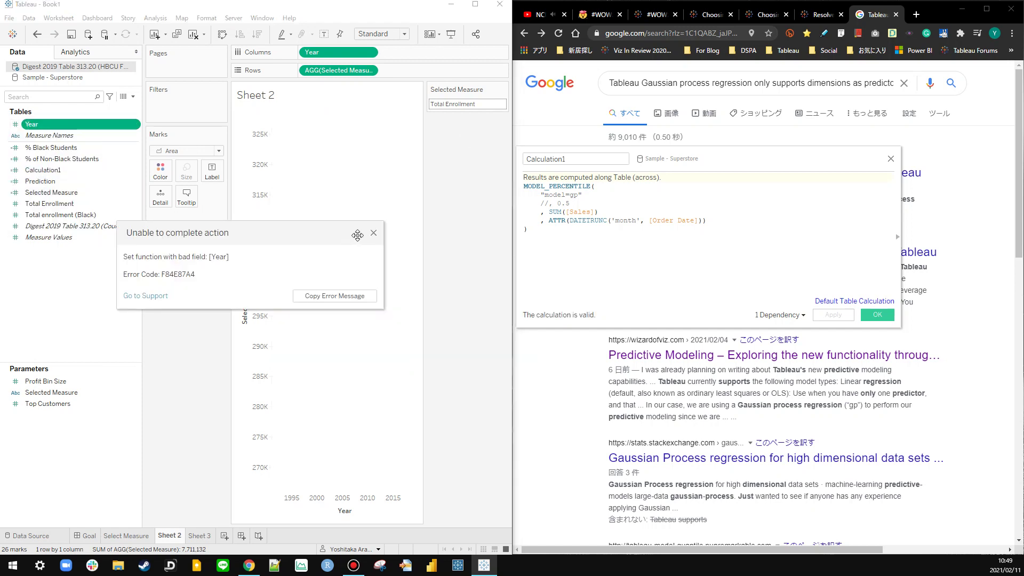
{"action": "left_click", "coordinate": [373, 232]}
Step: Convert the HBCU data source's Year field to continuous
{"action": "right_click", "coordinate": [59, 73]}
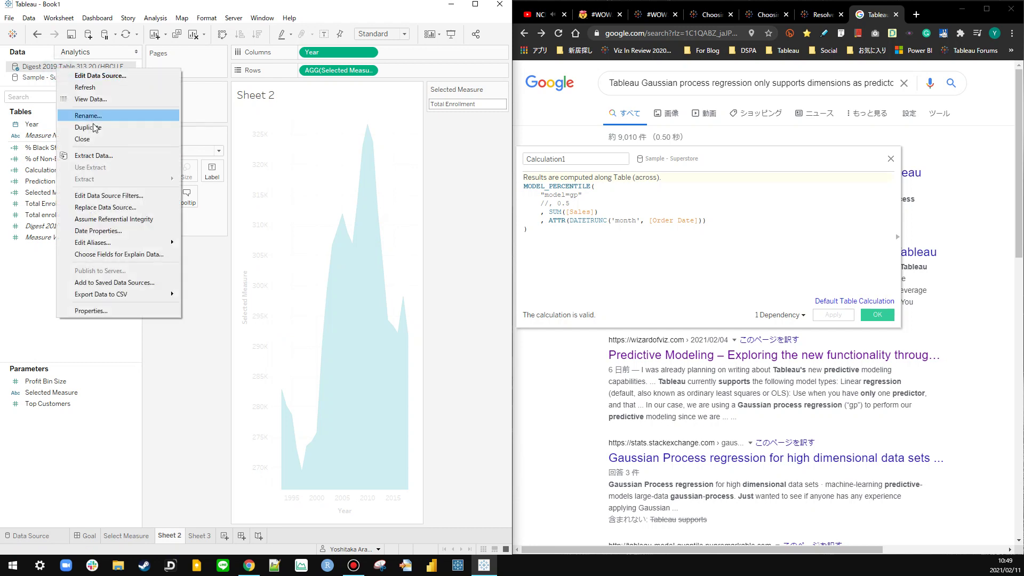
{"action": "left_click", "coordinate": [29, 126]}
{"action": "right_click", "coordinate": [28, 126]}
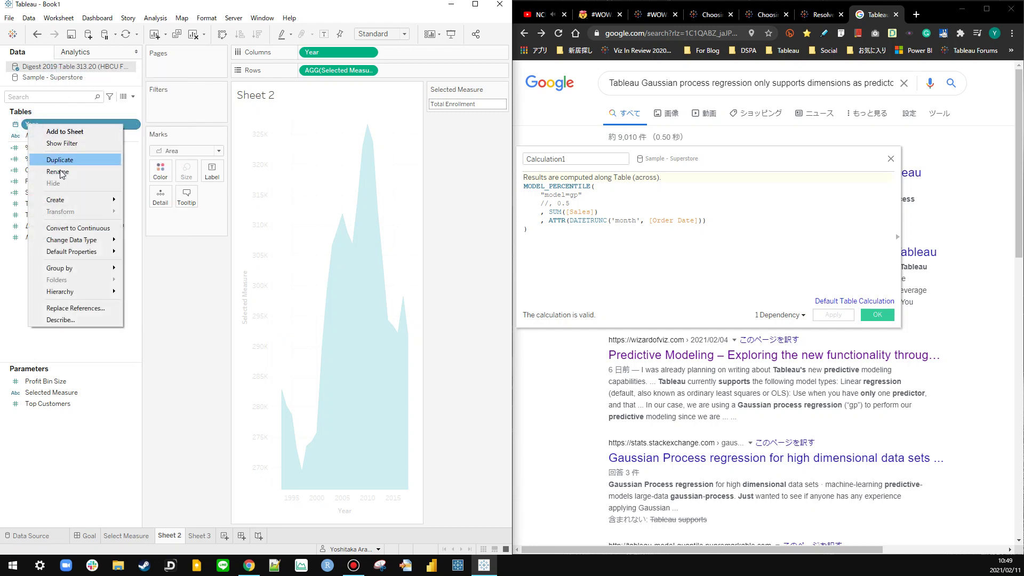
{"action": "left_click", "coordinate": [79, 227]}
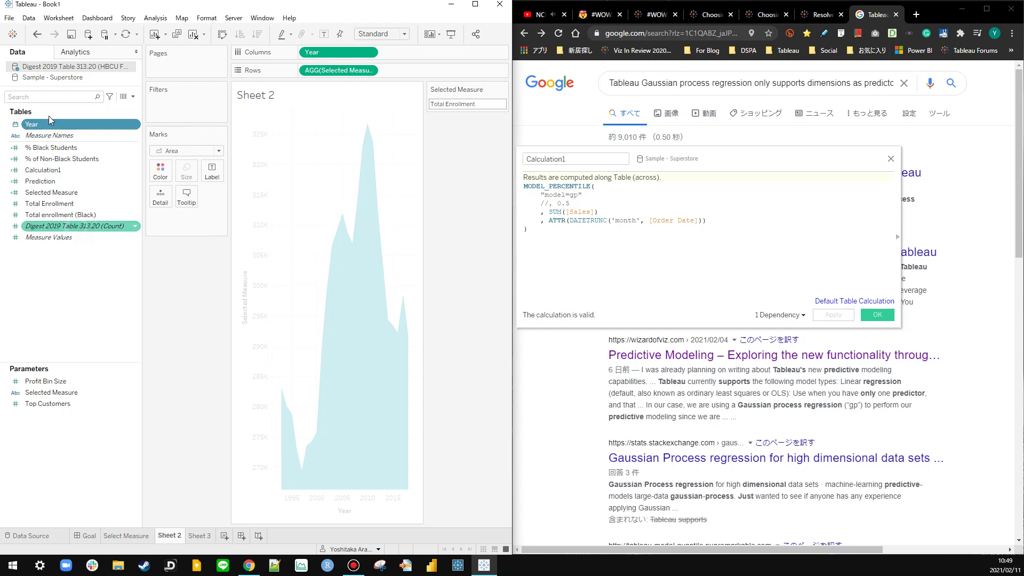
Step: Replace the Year pill in Columns with Year (Continuous)
{"action": "right_click", "coordinate": [53, 68]}
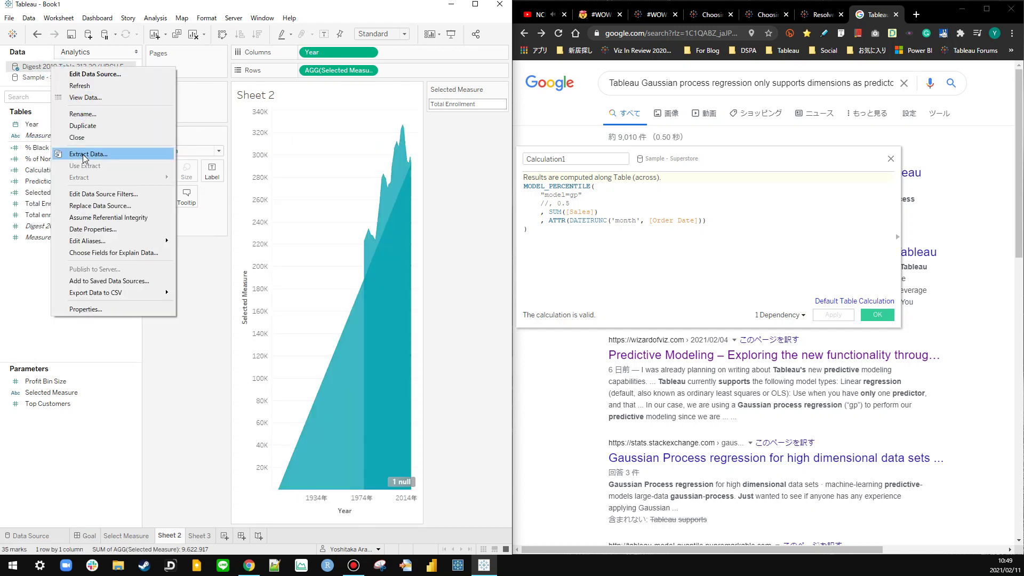
{"action": "left_click", "coordinate": [374, 150]}
{"action": "left_click_drag", "start_coordinate": [331, 51], "coordinate": [357, 49]}
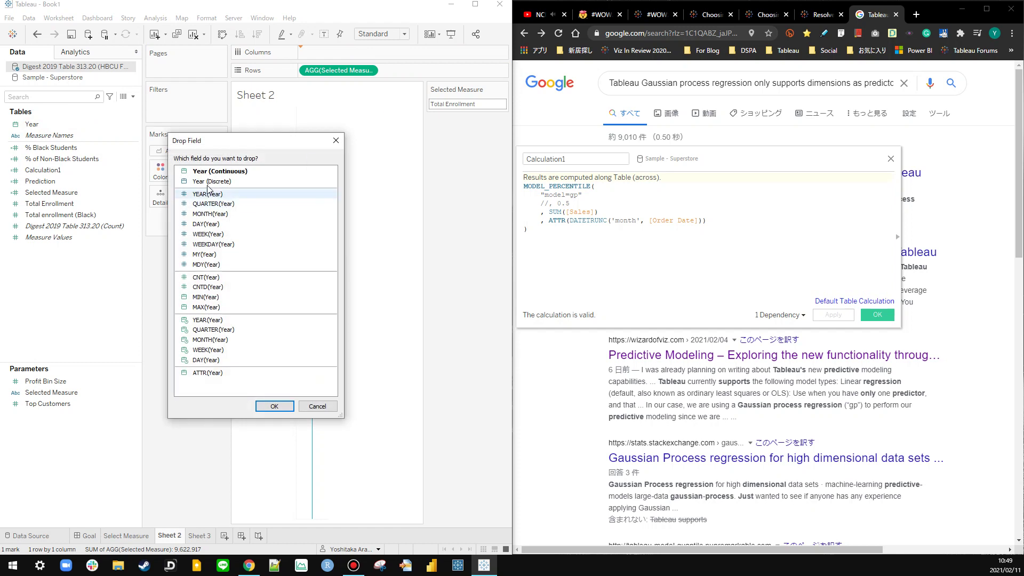
{"action": "double_click", "coordinate": [210, 172]}
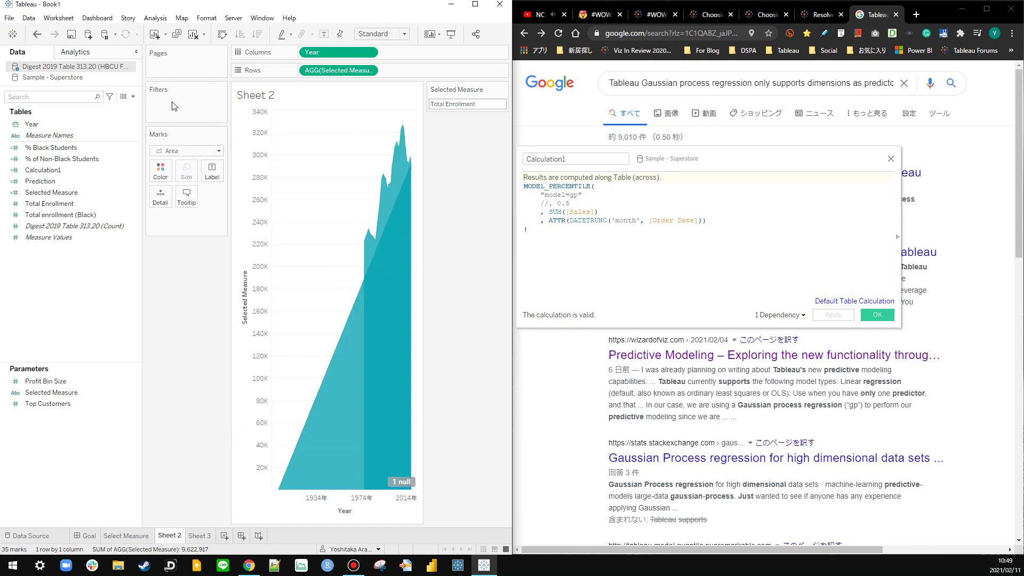
Step: Add a data source filter on Year to the Digest 2019 HBCU data, filtering by Range of Dates
{"action": "right_click", "coordinate": [61, 69]}
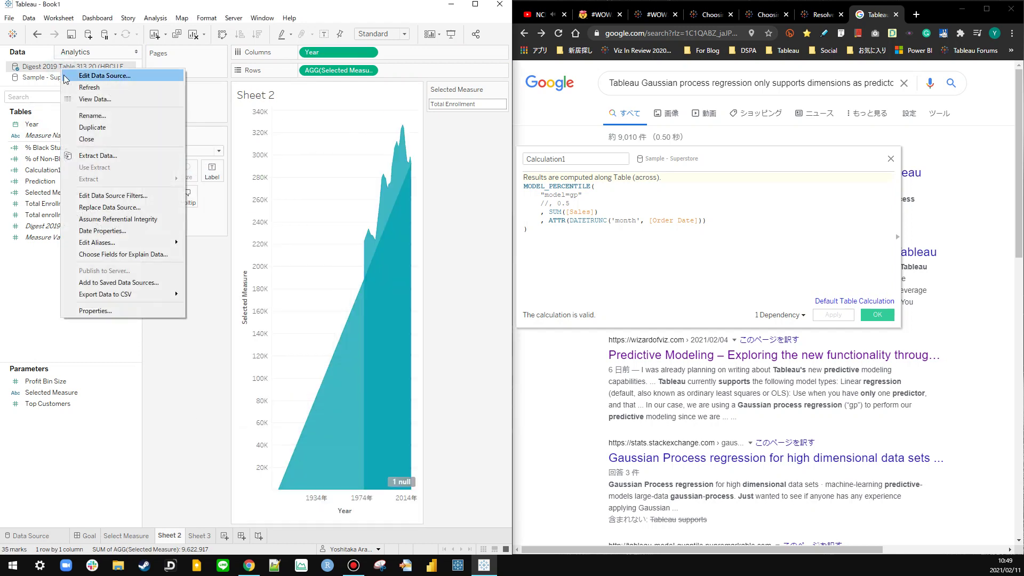
{"action": "left_click", "coordinate": [106, 196]}
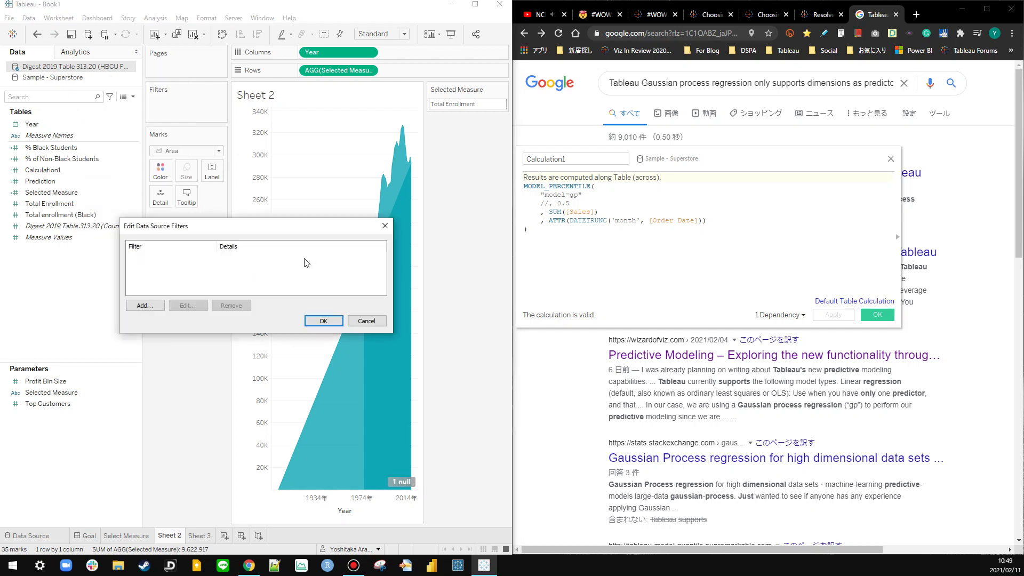
{"action": "left_click", "coordinate": [140, 305]}
{"action": "double_click", "coordinate": [170, 222]}
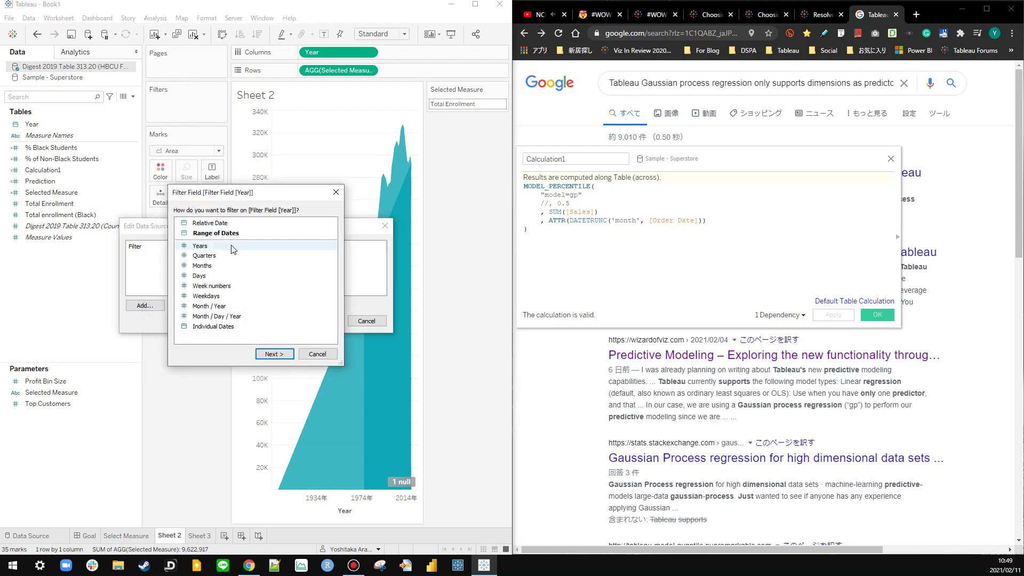
{"action": "double_click", "coordinate": [217, 233]}
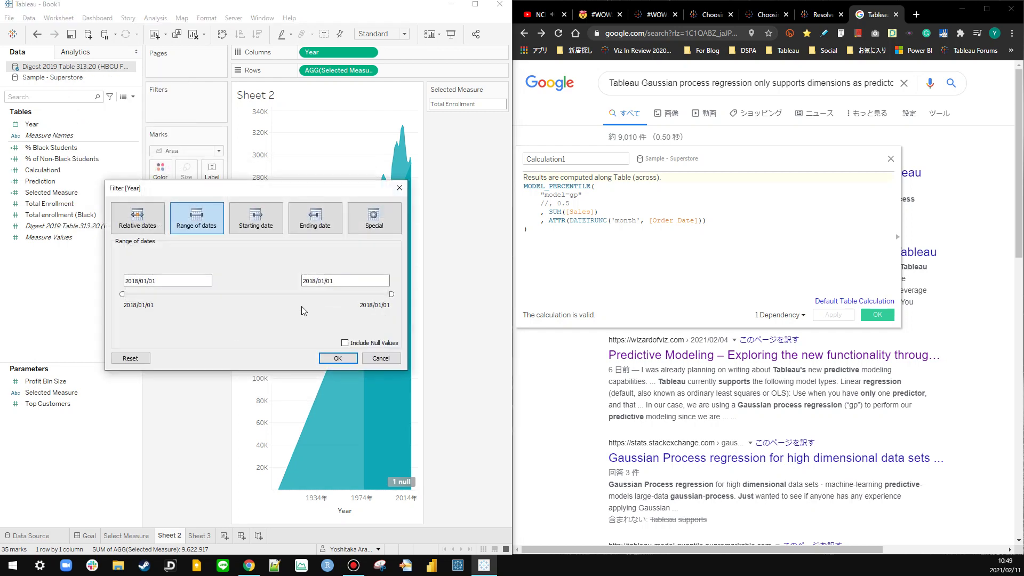
Step: Switch the Year filter to a starting date of 1993/01/01 and apply the data source filters
{"action": "left_click", "coordinate": [256, 219]}
{"action": "left_click", "coordinate": [170, 282]}
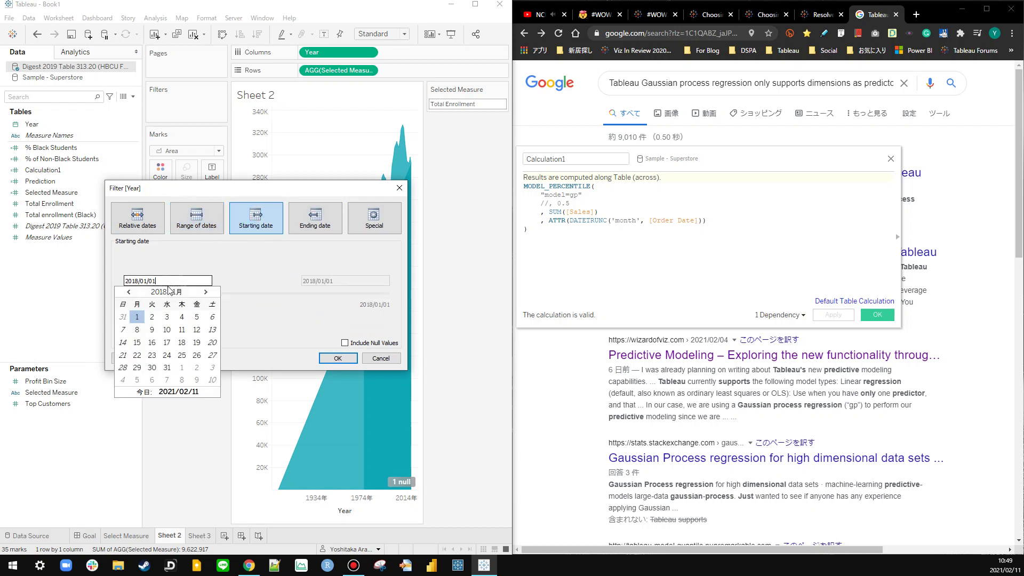
{"action": "key", "text": "BackSpace"}
{"action": "key", "text": "BackSpace"}
{"action": "type", "text": "19/03"}
{"action": "left_click", "coordinate": [258, 316]}
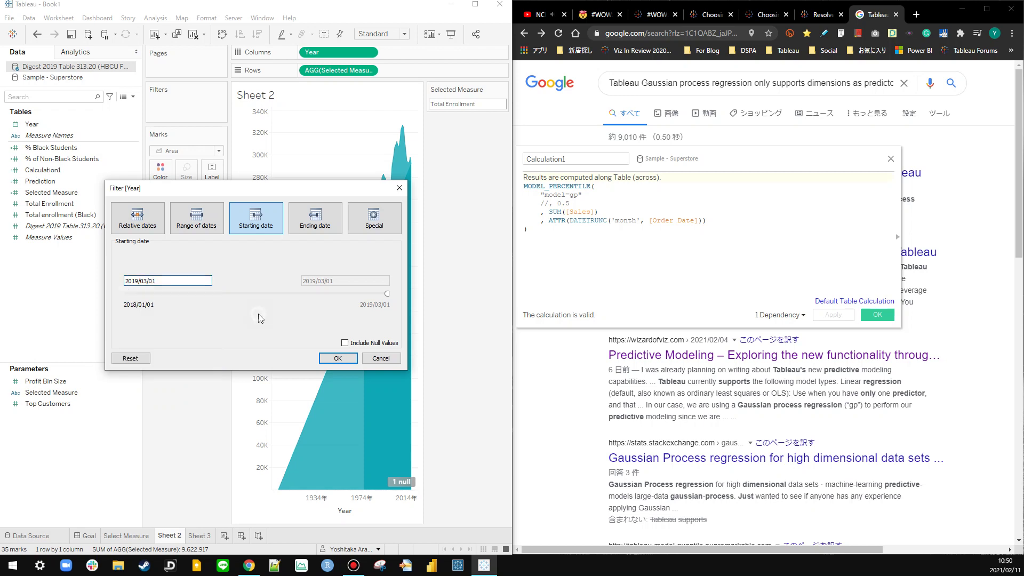
{"action": "key", "text": "BackSpace"}
{"action": "key", "text": "BackSpace"}
{"action": "type", "text": "199"}
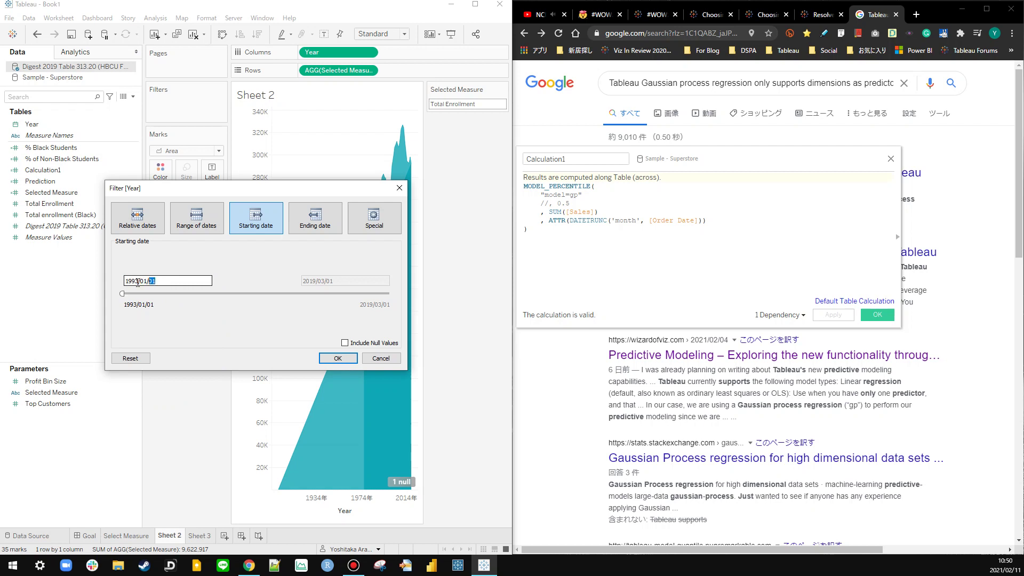
{"action": "left_click", "coordinate": [338, 358]}
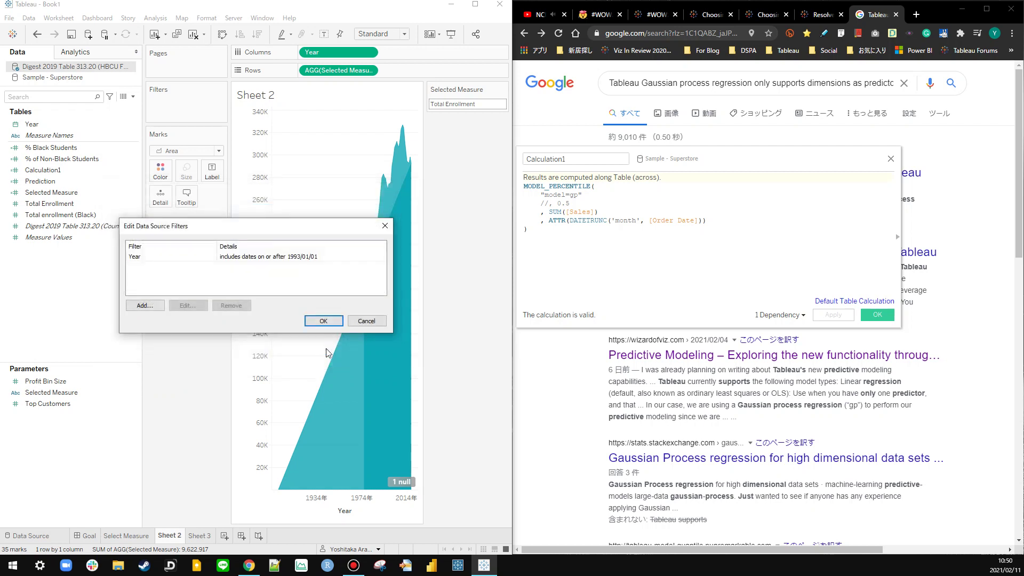
{"action": "left_click", "coordinate": [311, 321]}
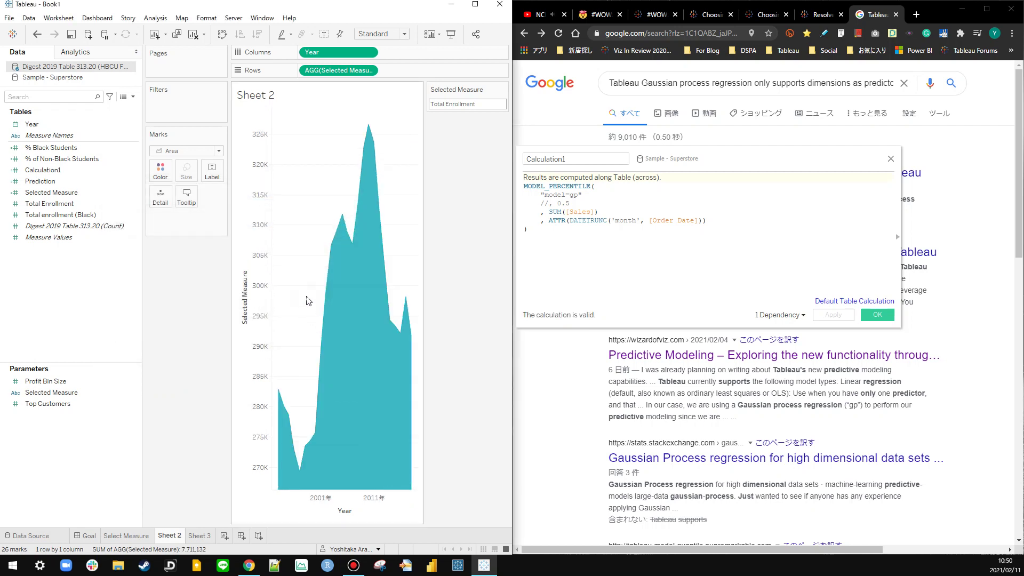
Step: Add Calculation1 to Rows after Selected Measure and set its mark type to Line
{"action": "left_click_drag", "start_coordinate": [42, 170], "coordinate": [462, 77]}
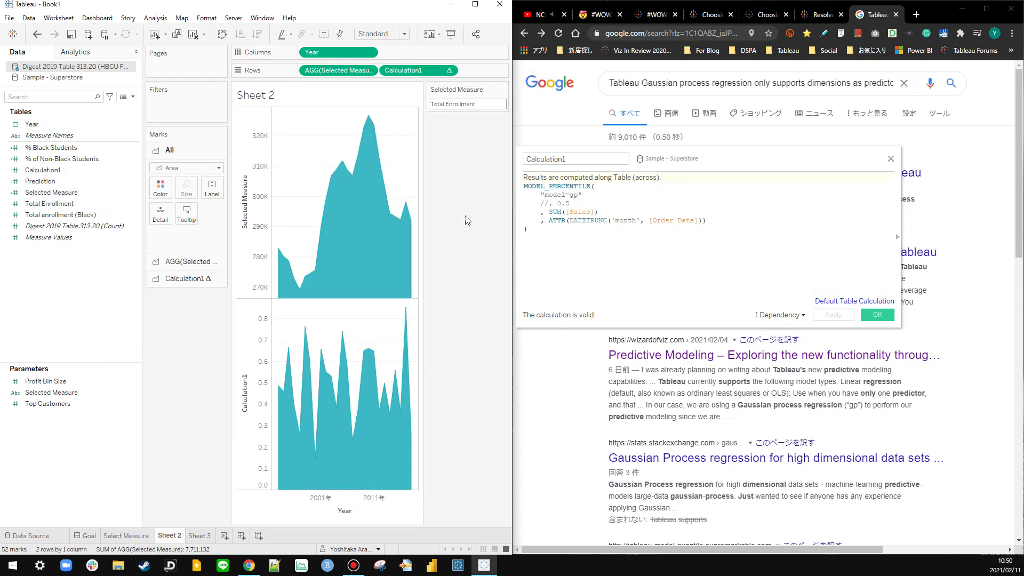
{"action": "left_click", "coordinate": [449, 70]}
{"action": "mouse_move", "coordinate": [426, 201]}
{"action": "key", "text": "Escape"}
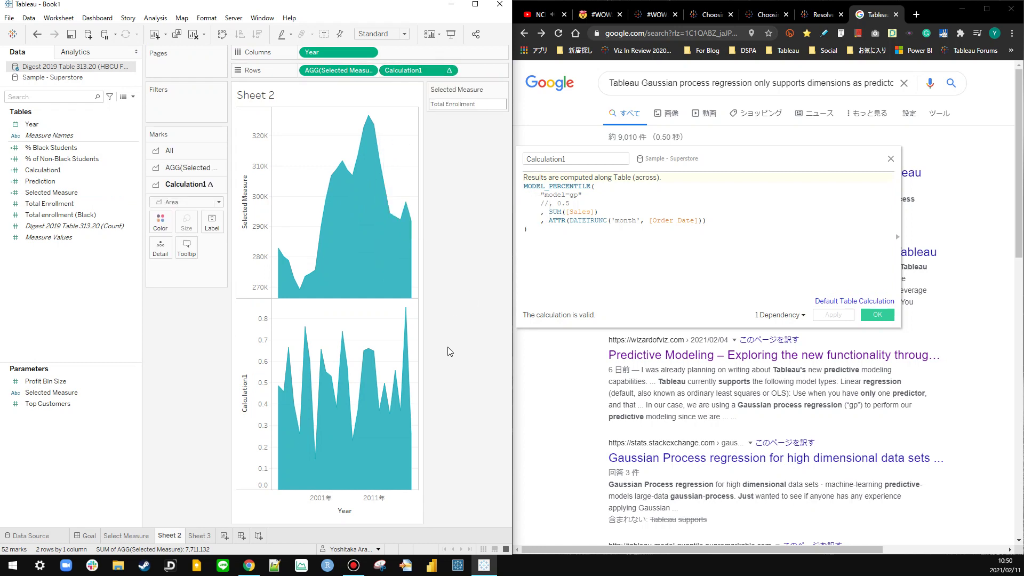
{"action": "left_click", "coordinate": [189, 203]}
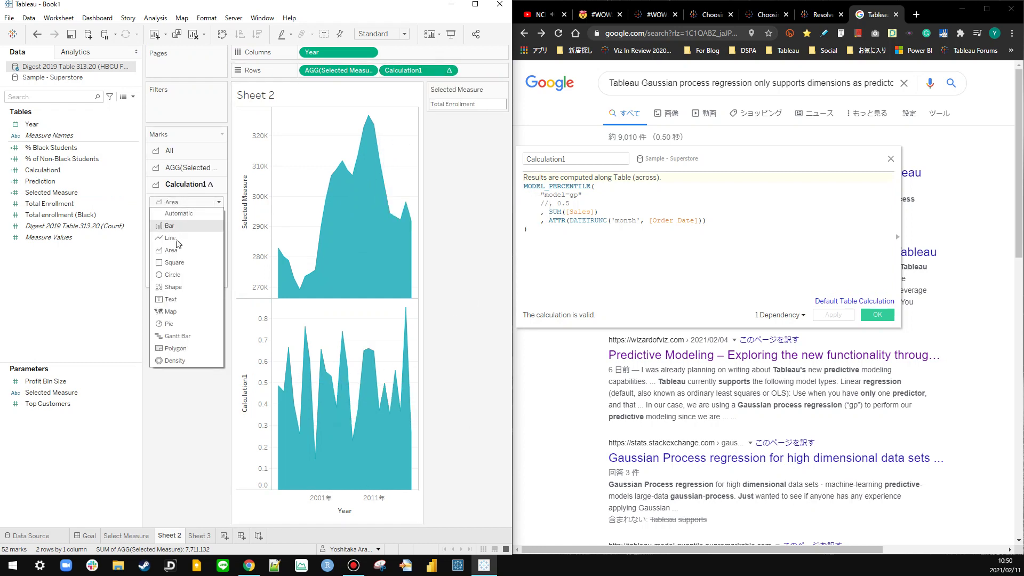
{"action": "left_click", "coordinate": [171, 239]}
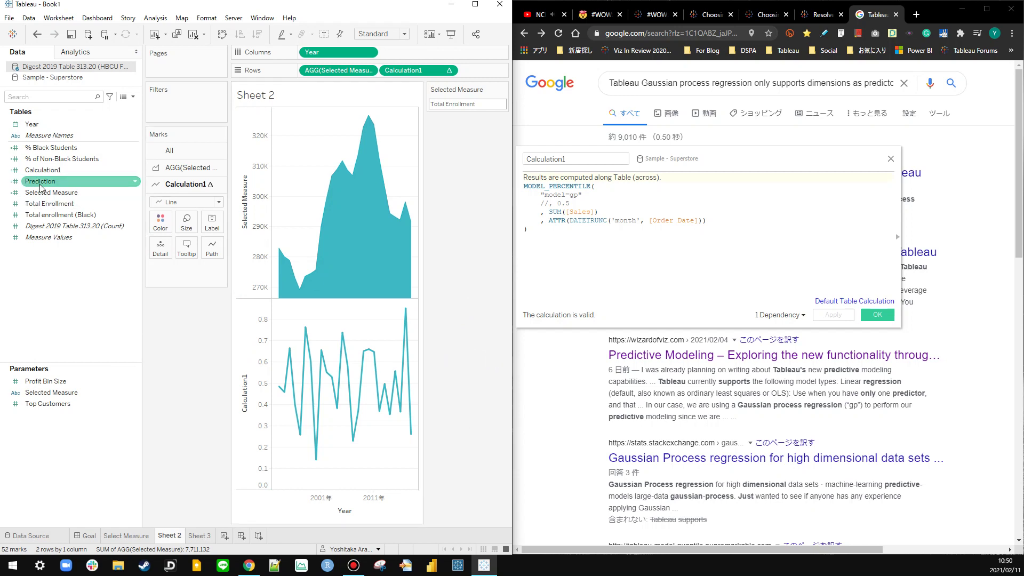
Step: Edit the HBCU data source's Calculation1, replacing MODEL_PERCENTILE with MODEL_QUANTILE
{"action": "right_click", "coordinate": [49, 171]}
{"action": "left_click", "coordinate": [69, 232]}
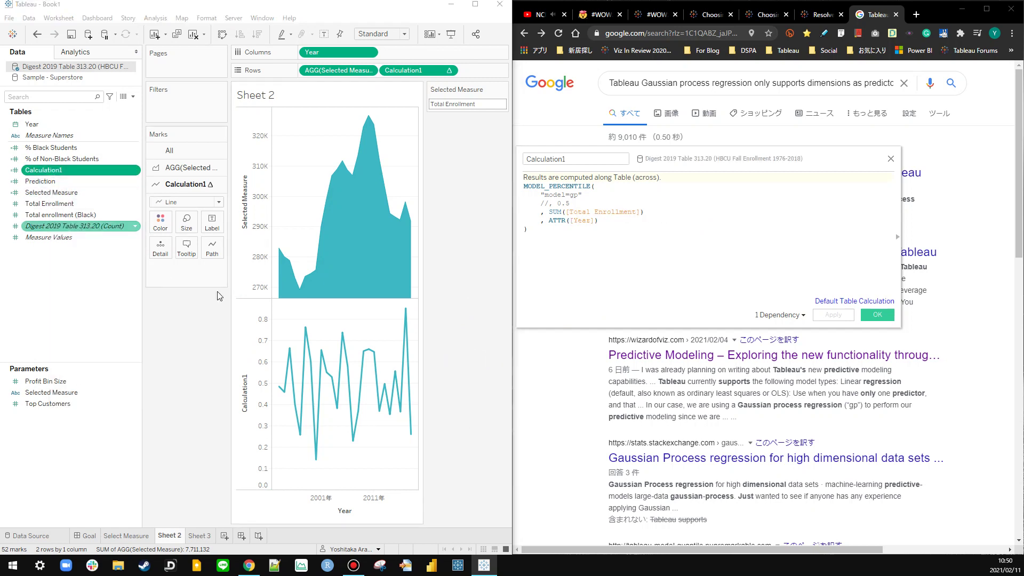
{"action": "double_click", "coordinate": [587, 186]}
{"action": "key", "text": "Right"}
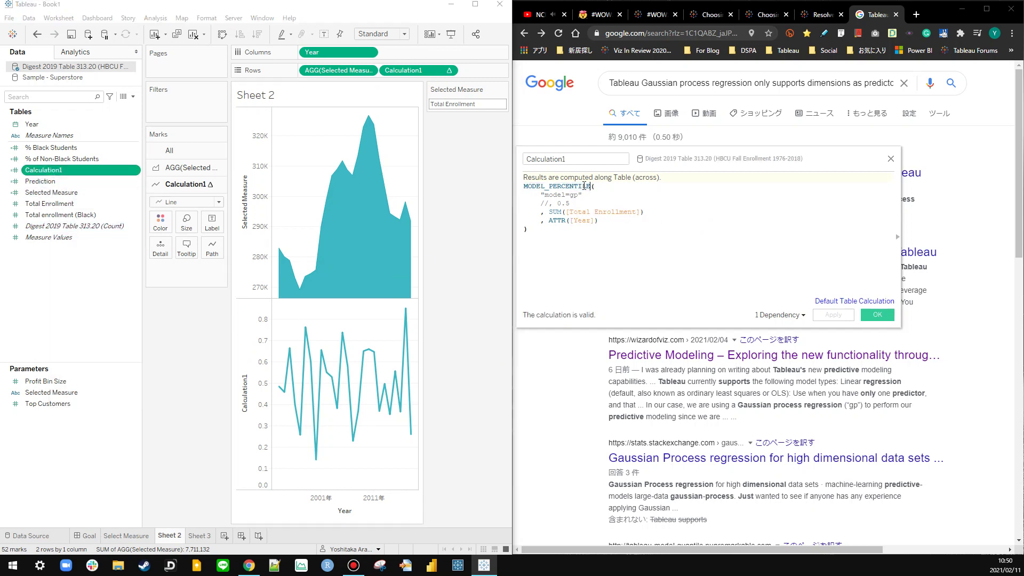
{"action": "key", "text": "BackSpace"}
{"action": "key", "text": "BackSpace"}
{"action": "key", "text": "BackSpace"}
{"action": "key", "text": "BackSpace"}
{"action": "key", "text": "BackSpace"}
{"action": "key", "text": "BackSpace"}
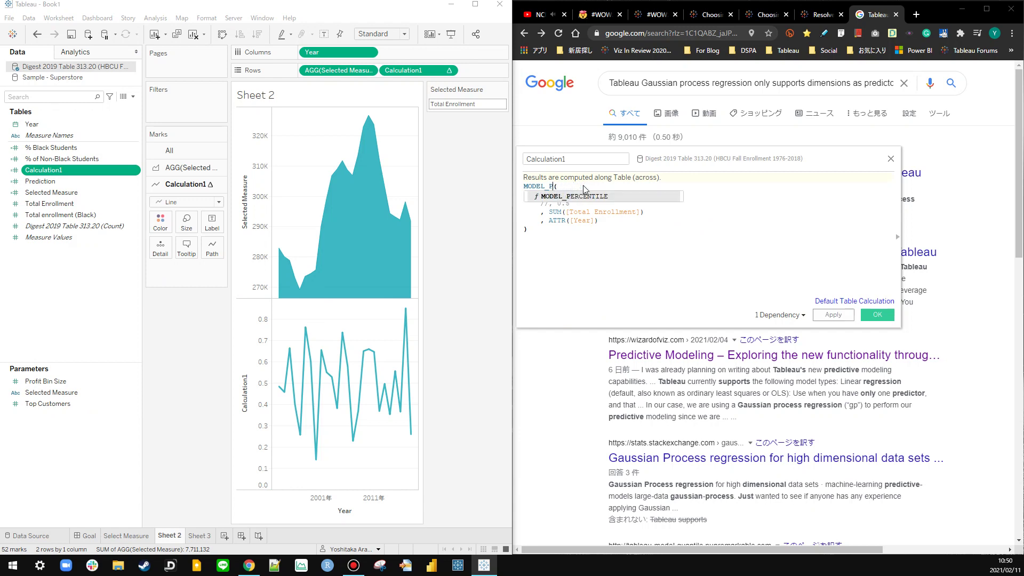
{"action": "type", "text": "Q"}
{"action": "key", "text": "Return"}
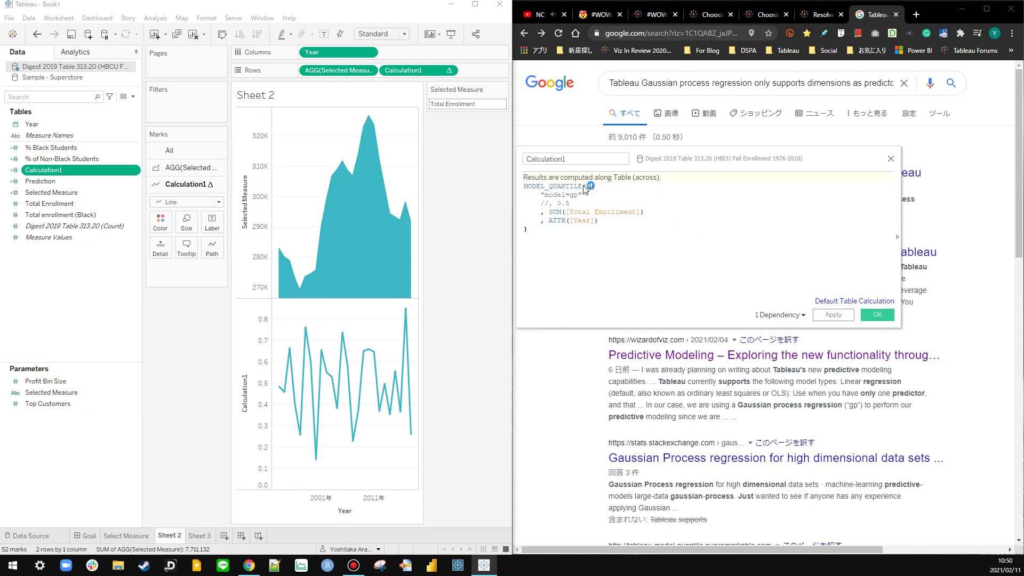
Step: Uncomment the 0.5 quantile argument, remove the extra parentheses after MODEL_QUANTILE, and save the calculation
{"action": "left_click", "coordinate": [551, 203]}
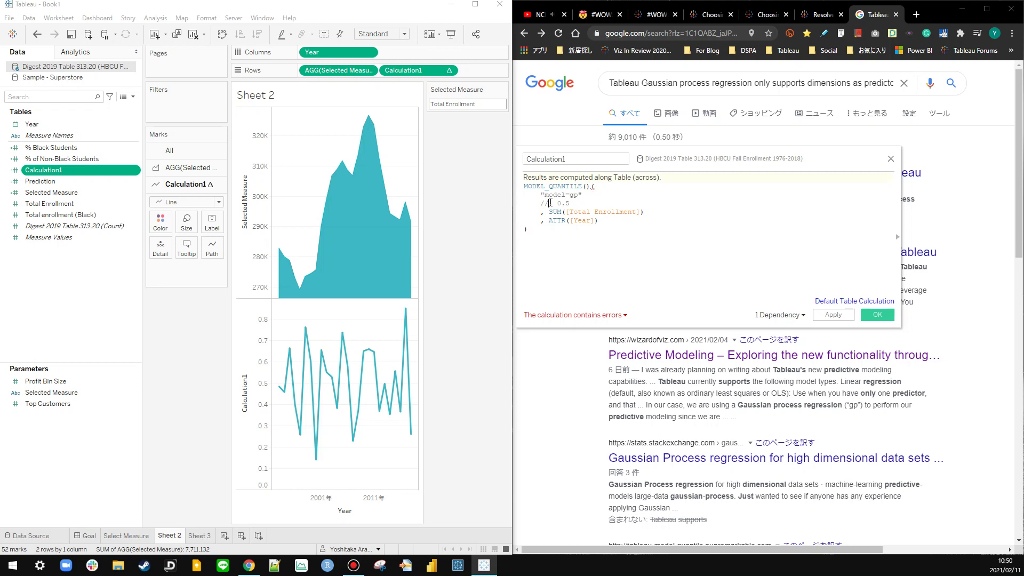
{"action": "key", "text": "BackSpace"}
{"action": "key", "text": "BackSpace"}
{"action": "left_click", "coordinate": [610, 220]}
{"action": "key", "text": "BackSpace"}
{"action": "key", "text": "BackSpace"}
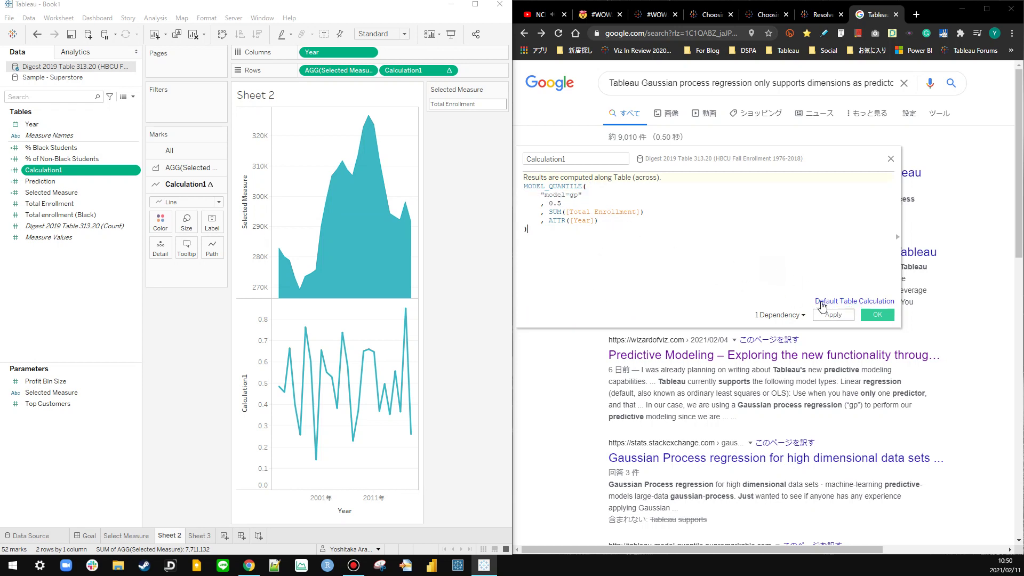
{"action": "left_click", "coordinate": [833, 315]}
{"action": "left_click", "coordinate": [876, 315]}
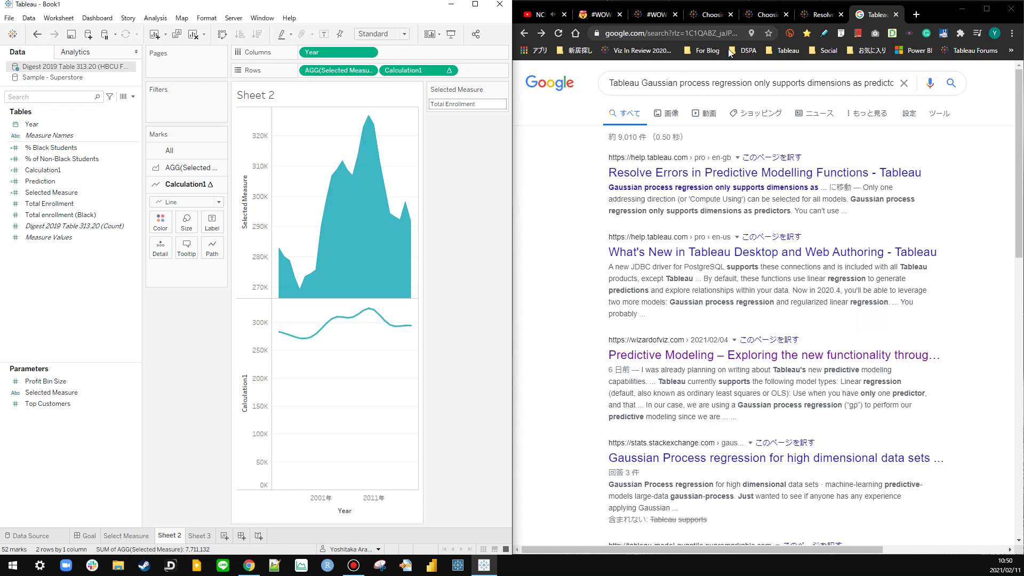
Step: Minimize the browser and maximize the Tableau window to enlarge the Sheet 2 chart
{"action": "left_click_drag", "start_coordinate": [941, 19], "coordinate": [937, 18]}
{"action": "left_click", "coordinate": [959, 8]}
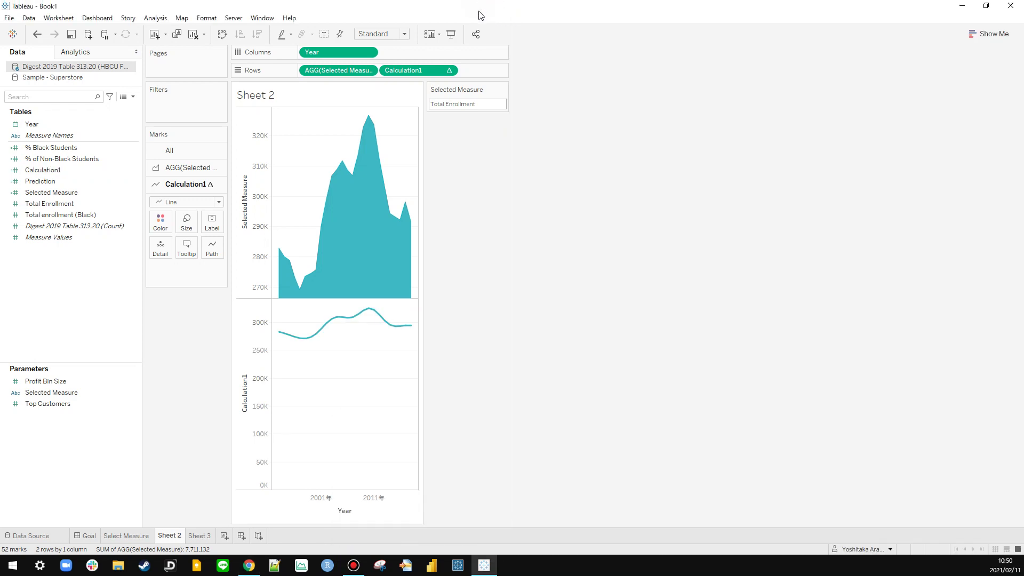
{"action": "left_click", "coordinate": [475, 4]}
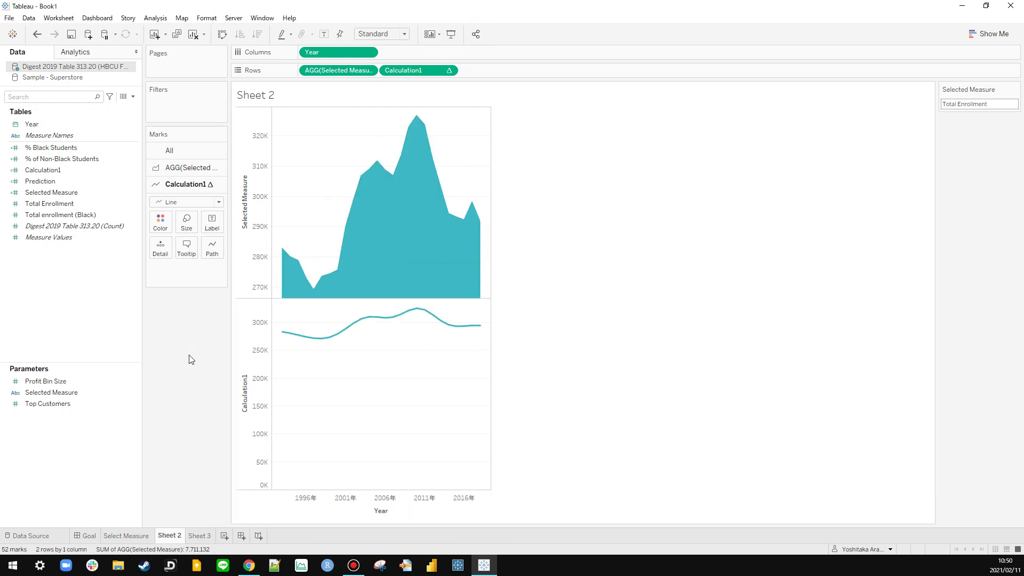
{"action": "key", "text": "alt+Tab"}
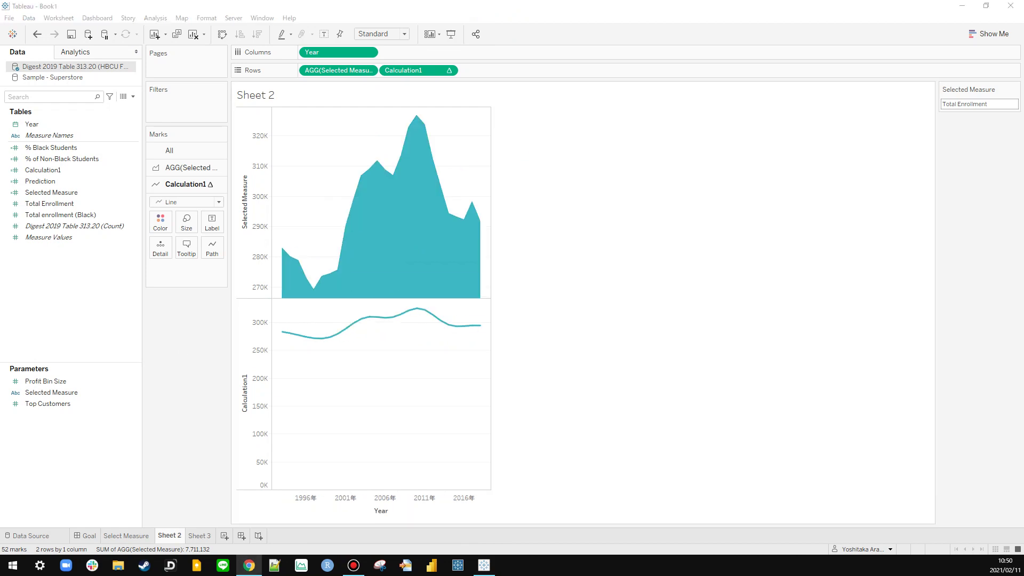
{"action": "left_click", "coordinate": [183, 9]}
{"action": "left_click", "coordinate": [155, 18]}
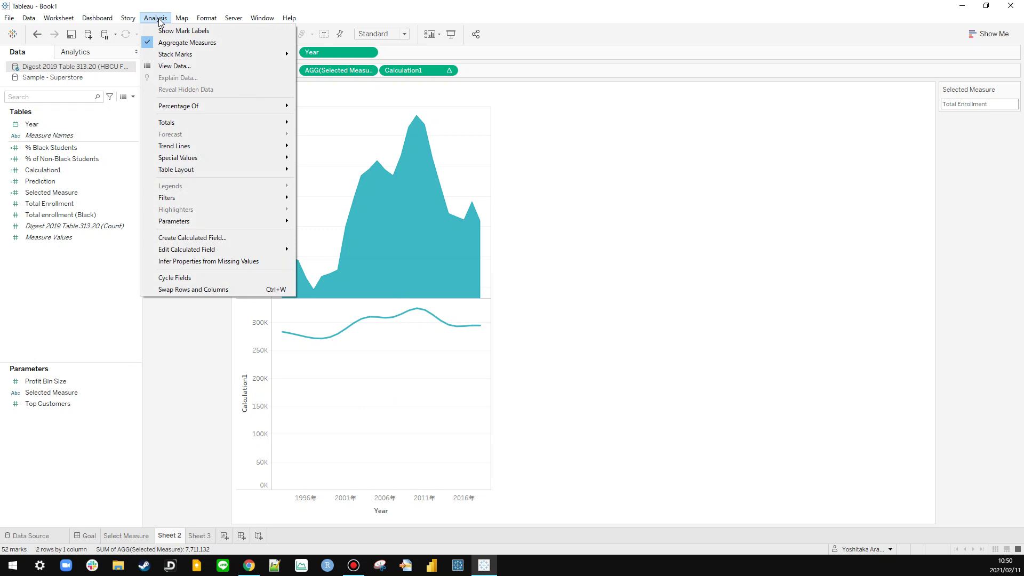
{"action": "left_click", "coordinate": [701, 257]}
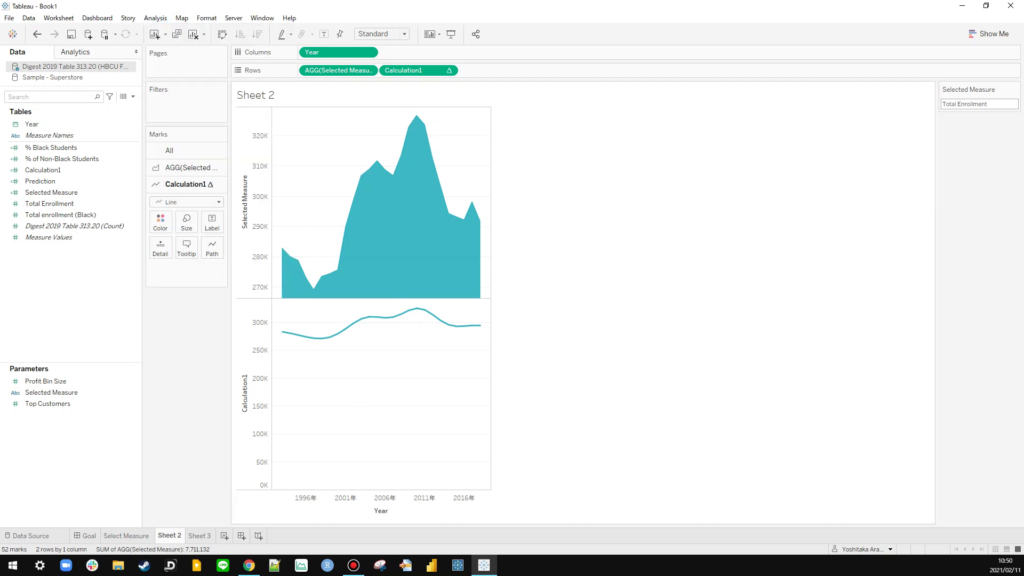
Step: Switch to the Chrome browser and search the web for "Tableau 2020.4 release"
{"action": "left_click", "coordinate": [249, 565]}
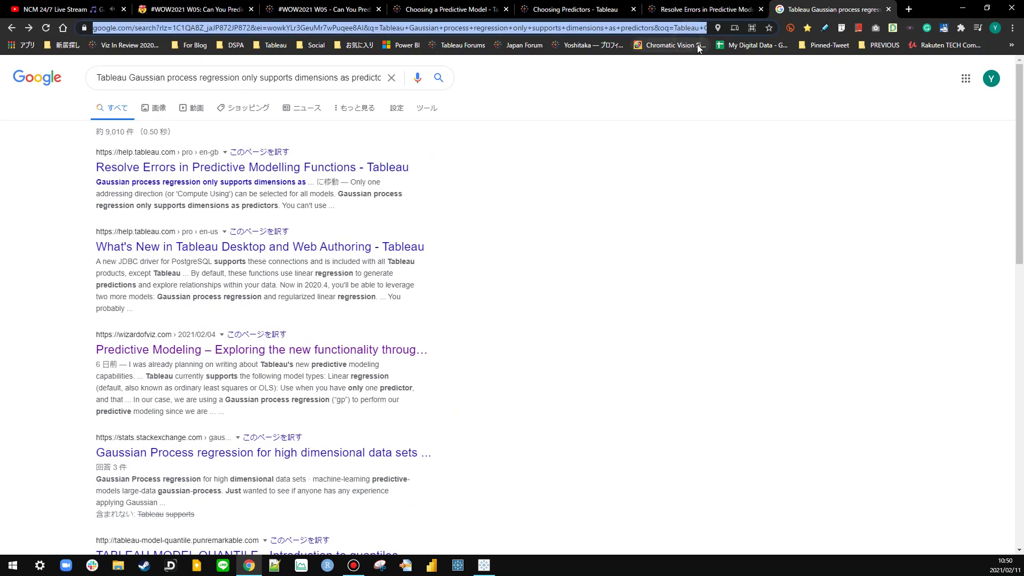
{"action": "type", "text": "Tableau 2020"}
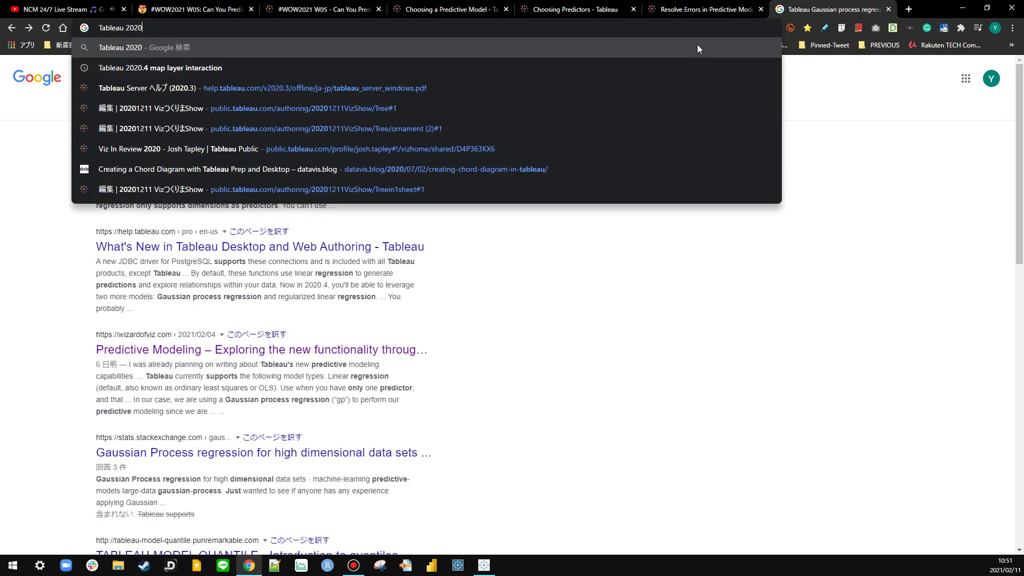
{"action": "type", "text": ".4"}
{"action": "key", "text": "Return"}
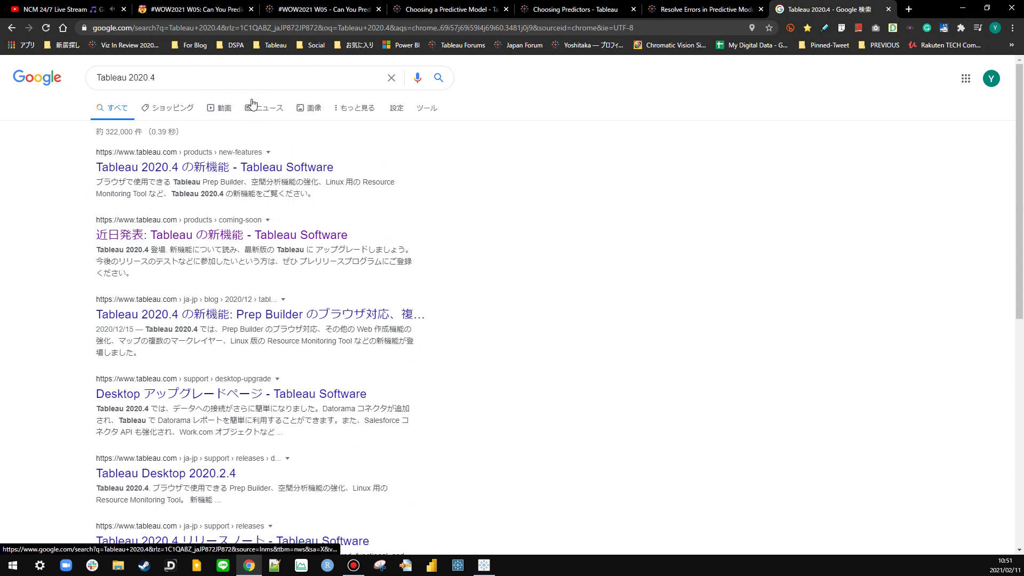
{"action": "left_click", "coordinate": [249, 71]}
{"action": "type", "text": "release"}
{"action": "key", "text": "Return"}
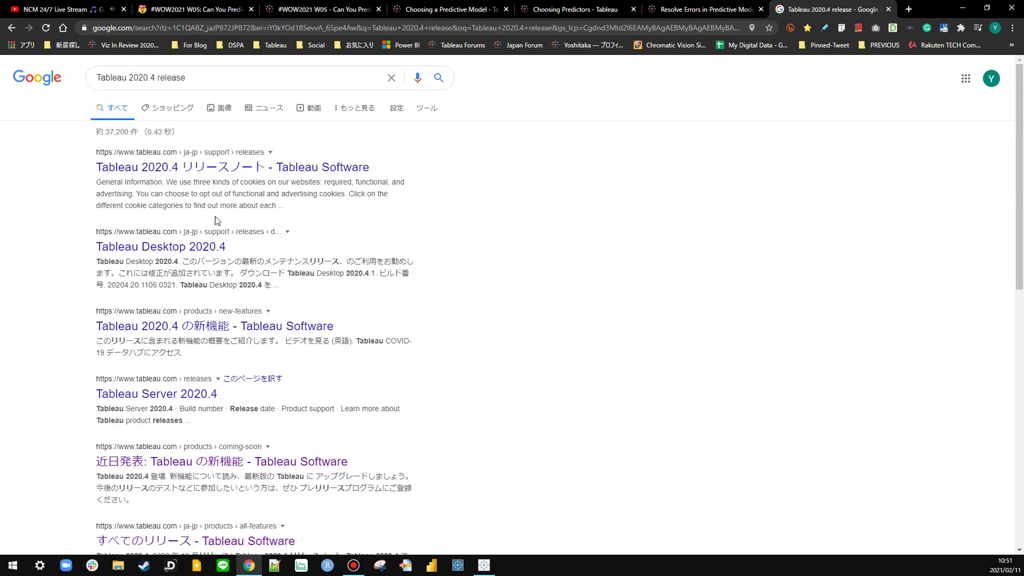
Step: Open the Tableau 2020.4 release notes result and replace ja-jp with en in the address to load the English releases page
{"action": "left_click", "coordinate": [228, 171]}
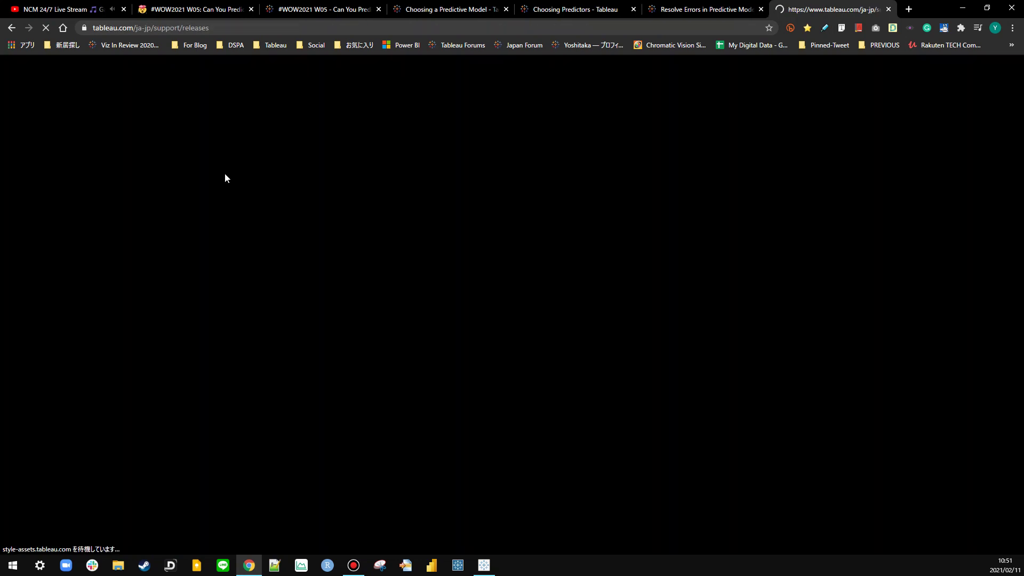
{"action": "left_click", "coordinate": [166, 33]}
{"action": "left_click", "coordinate": [190, 32]}
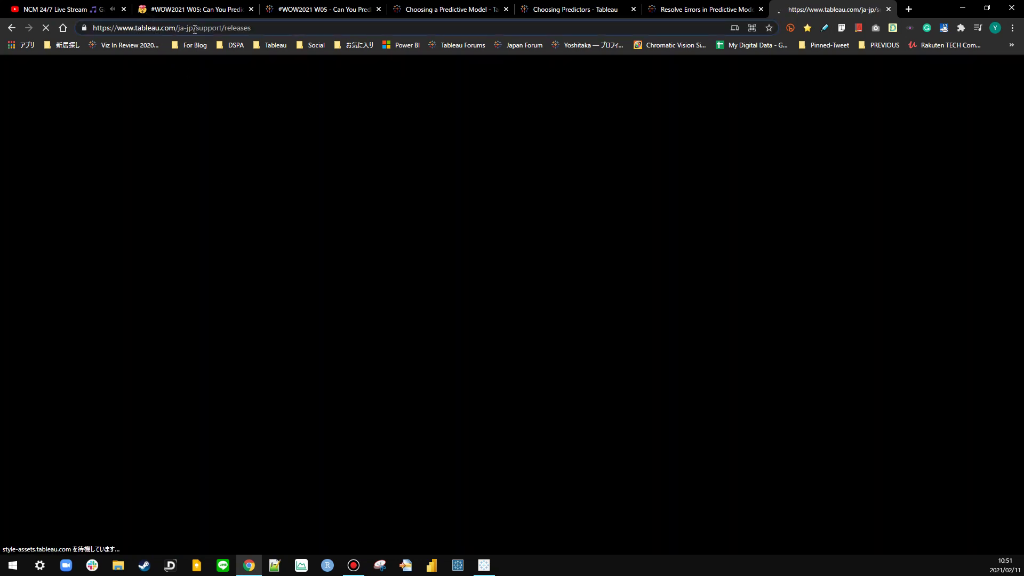
{"action": "key", "text": "BackSpace"}
{"action": "key", "text": "BackSpace"}
{"action": "key", "text": "BackSpace"}
{"action": "key", "text": "BackSpace"}
{"action": "key", "text": "BackSpace"}
{"action": "type", "text": "en"}
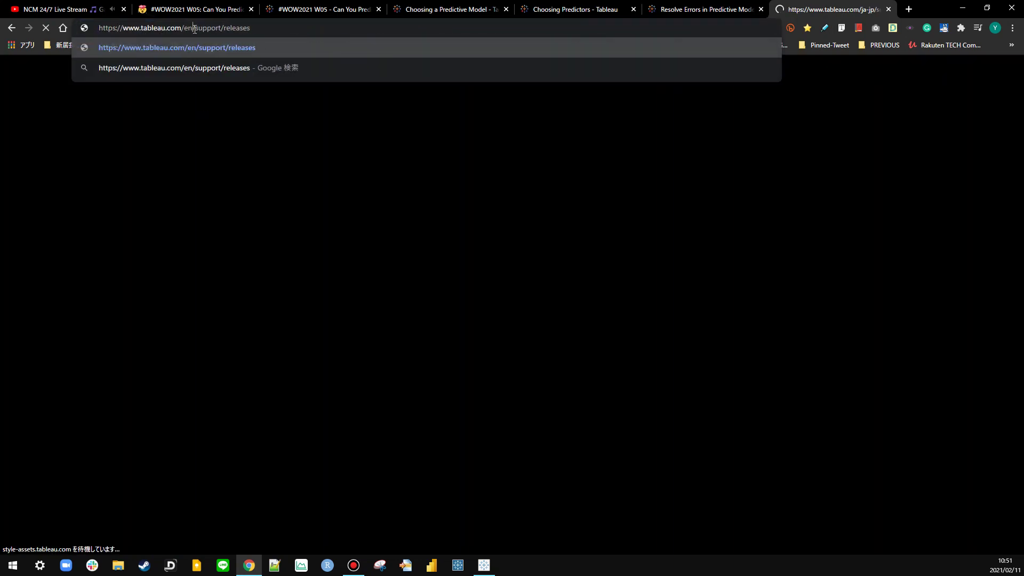
{"action": "key", "text": "Return"}
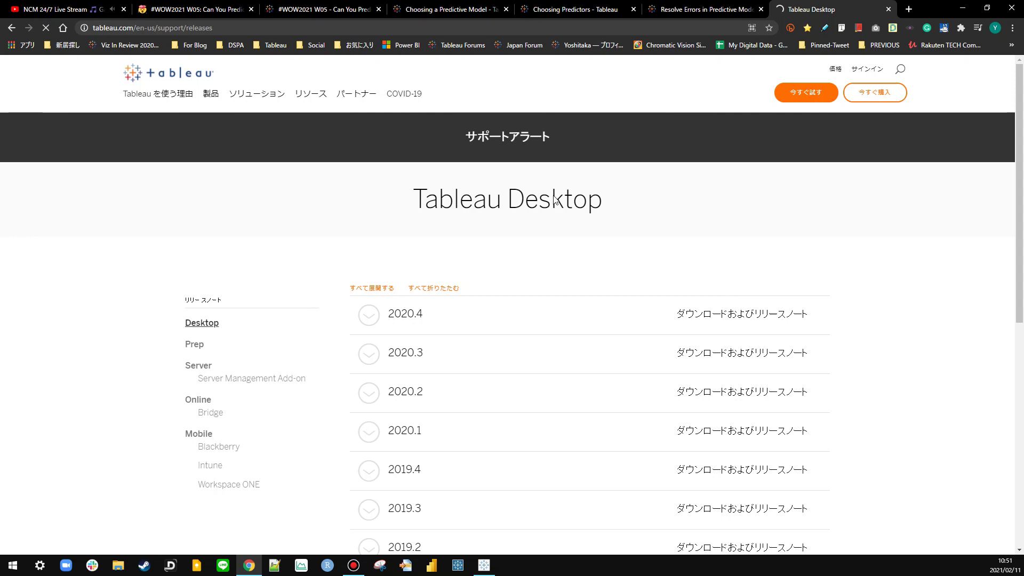
Step: Expand the 2020.4 group in the Tableau Desktop releases and open the 2020.4 release notes released on Dec 14, 2020
{"action": "scroll", "coordinate": [834, 258], "scroll_direction": "down", "scroll_amount": 4}
{"action": "scroll", "coordinate": [834, 259], "scroll_direction": "up", "scroll_amount": 4}
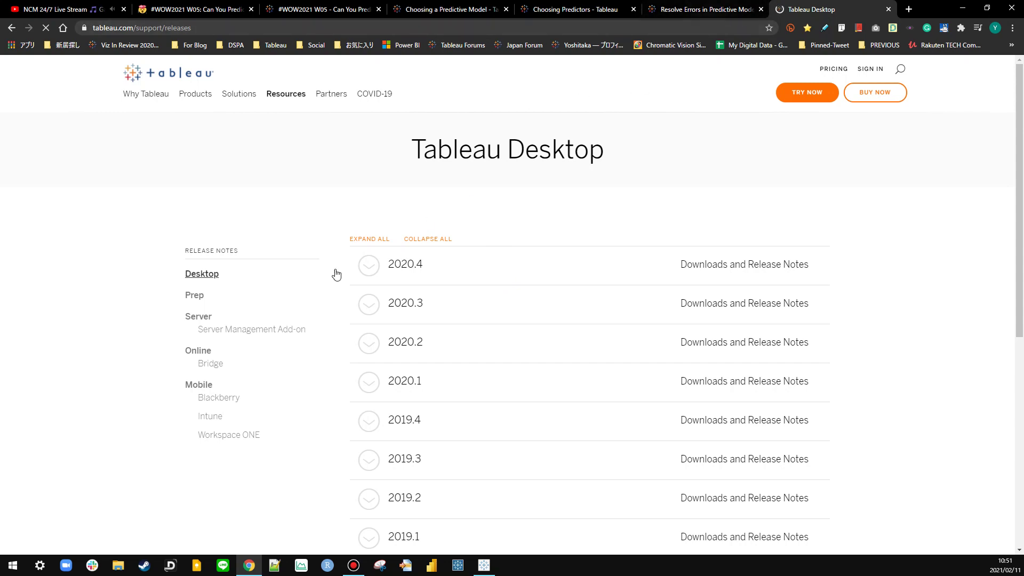
{"action": "left_click", "coordinate": [365, 274]}
{"action": "left_click", "coordinate": [655, 10]}
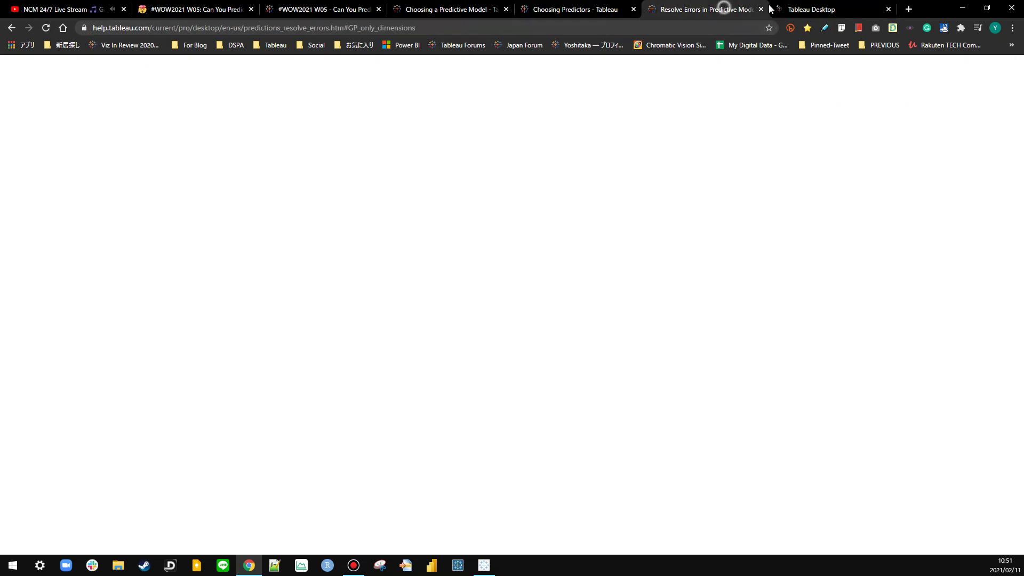
{"action": "left_click", "coordinate": [811, 10]}
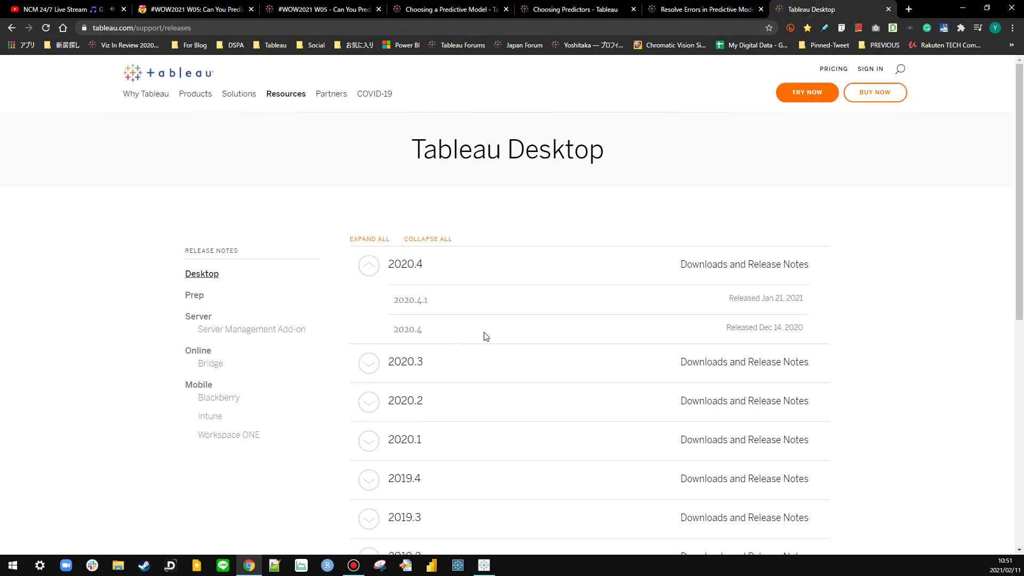
{"action": "left_click", "coordinate": [411, 329]}
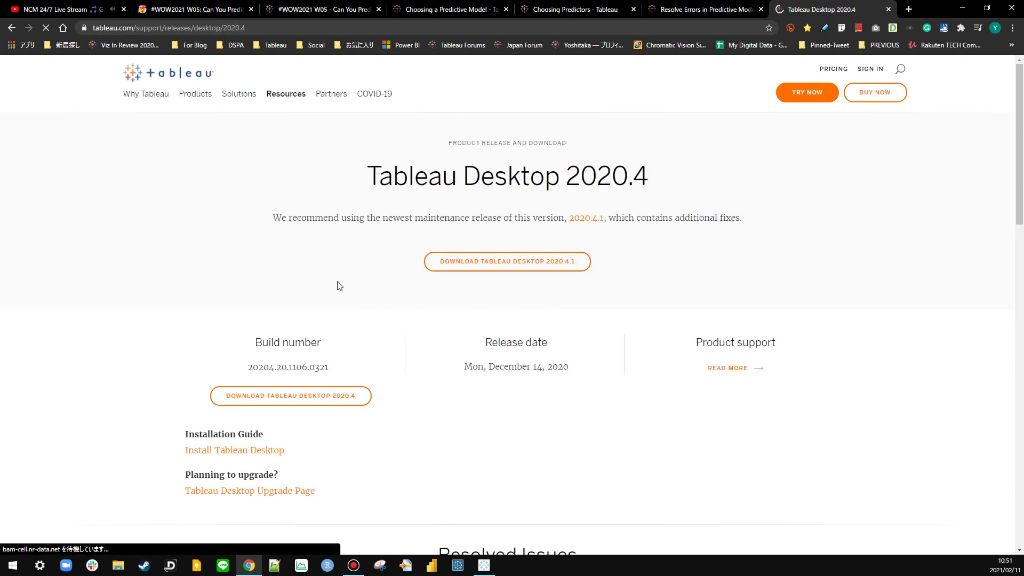
Step: Open the Tableau 2020.4 new features page from the release notes, view the Date axis extension description, and switch back to Tableau
{"action": "scroll", "coordinate": [339, 286], "scroll_direction": "down", "scroll_amount": 15}
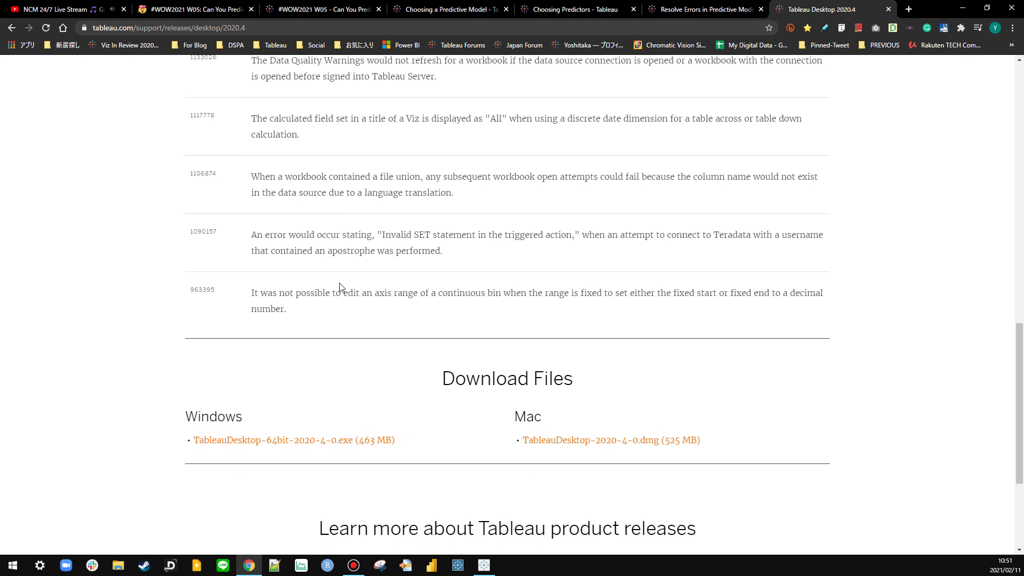
{"action": "scroll", "coordinate": [340, 285], "scroll_direction": "down", "scroll_amount": 3}
{"action": "left_click", "coordinate": [219, 471]}
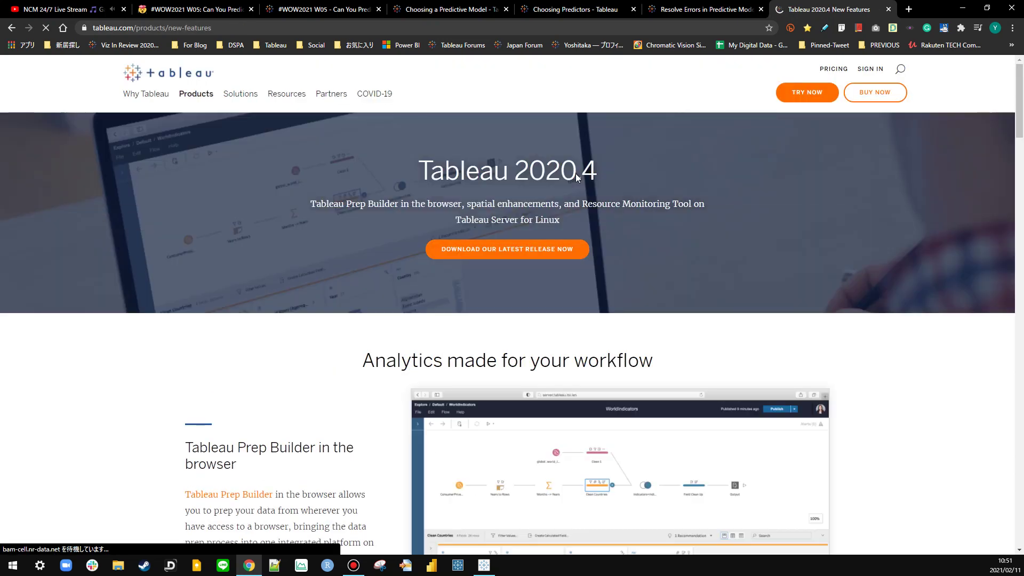
{"action": "scroll", "coordinate": [384, 199], "scroll_direction": "down", "scroll_amount": 12}
{"action": "scroll", "coordinate": [290, 174], "scroll_direction": "down", "scroll_amount": 13}
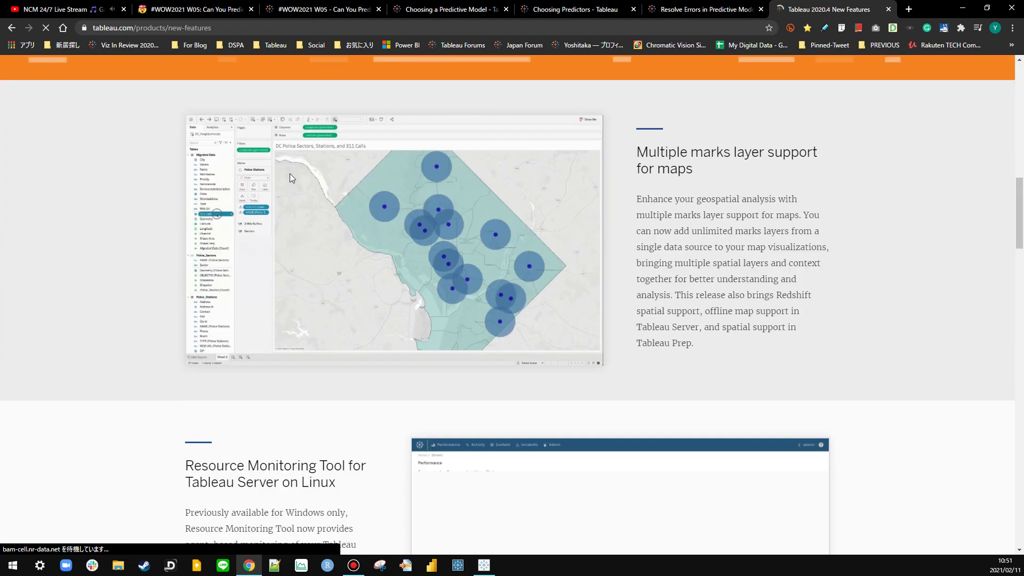
{"action": "scroll", "coordinate": [132, 145], "scroll_direction": "up", "scroll_amount": 3}
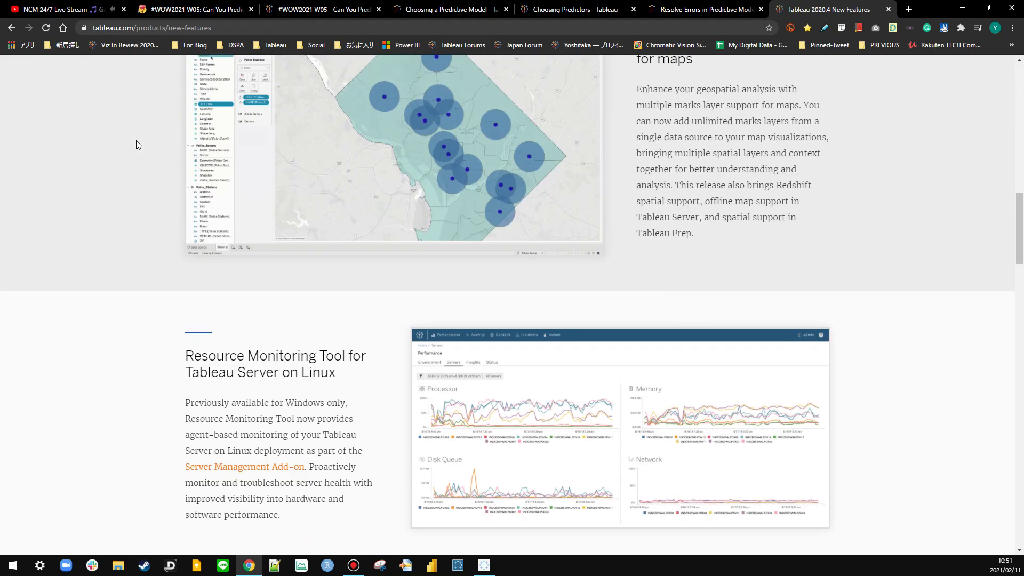
{"action": "scroll", "coordinate": [137, 143], "scroll_direction": "down", "scroll_amount": 12}
{"action": "scroll", "coordinate": [137, 144], "scroll_direction": "down", "scroll_amount": 10}
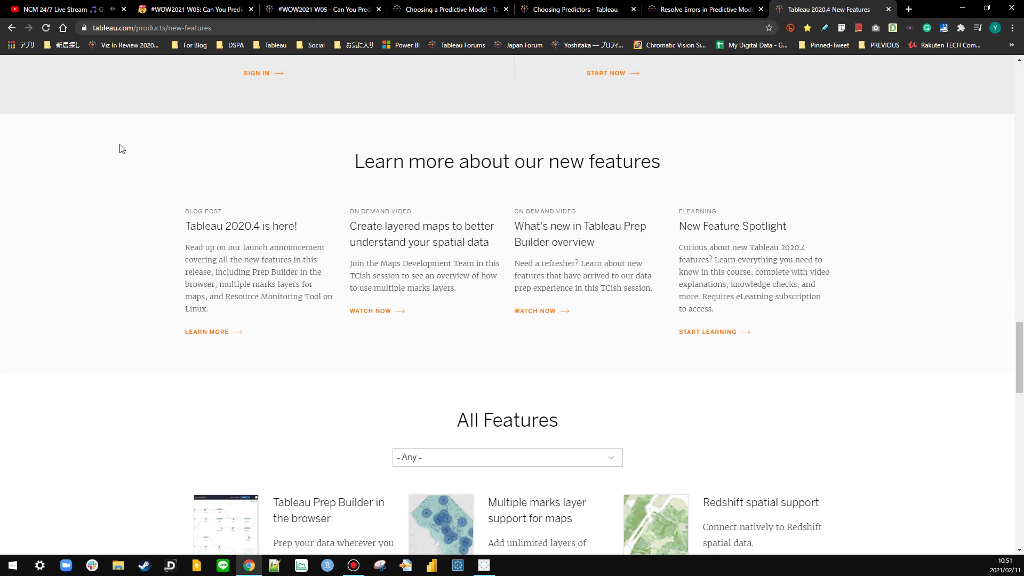
{"action": "scroll", "coordinate": [245, 167], "scroll_direction": "down", "scroll_amount": 2}
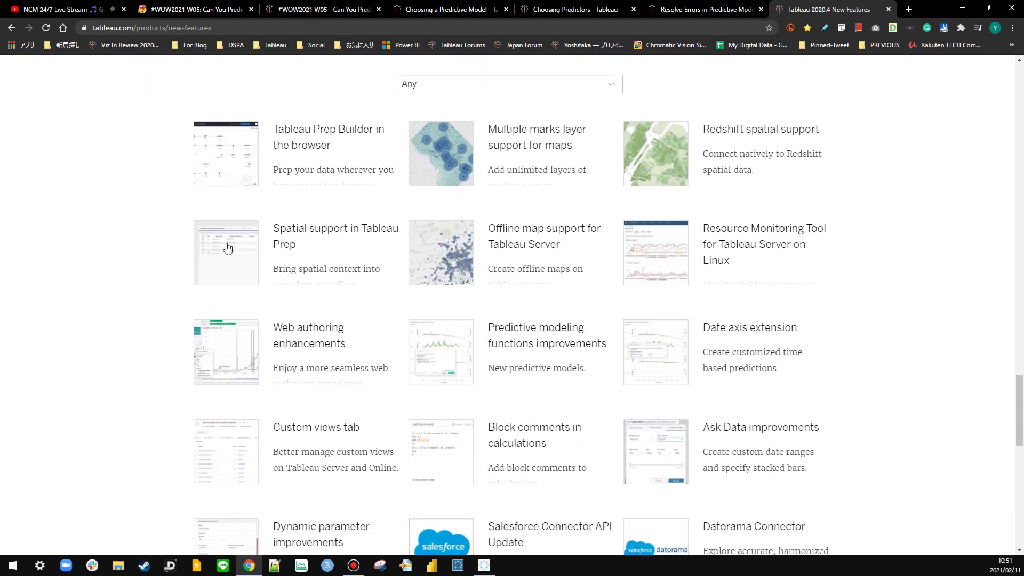
{"action": "left_click", "coordinate": [662, 349]}
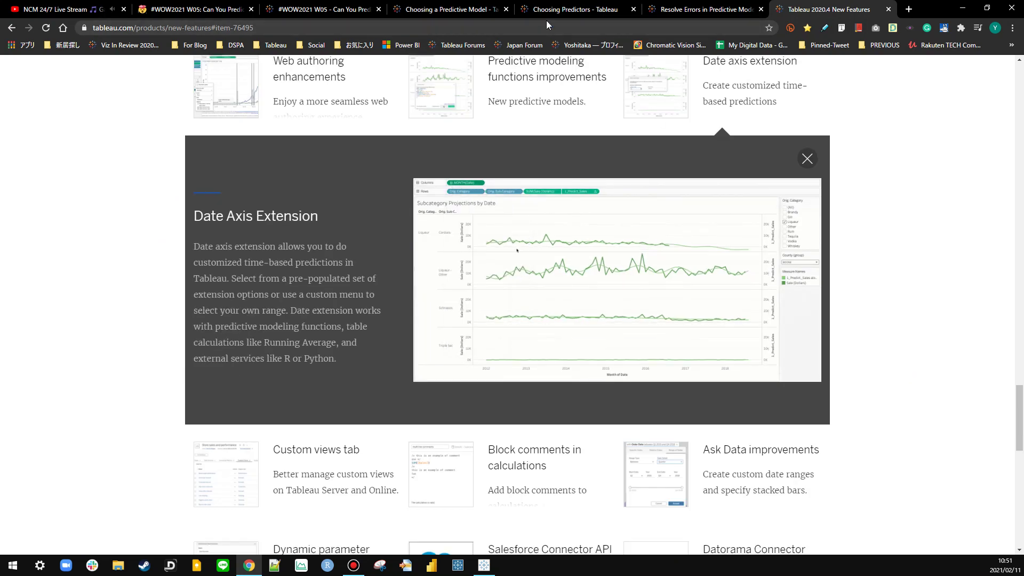
{"action": "key", "text": "alt+Tab"}
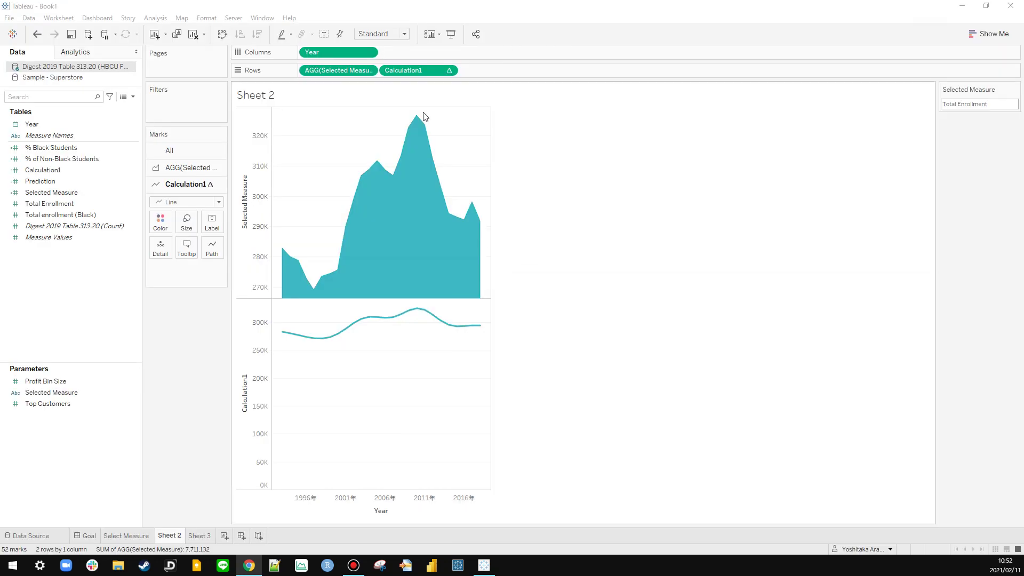
Step: Try to extend the date range of the Year field on Columns by a custom length of 1 day
{"action": "left_click", "coordinate": [369, 51]}
{"action": "mouse_move", "coordinate": [373, 150]}
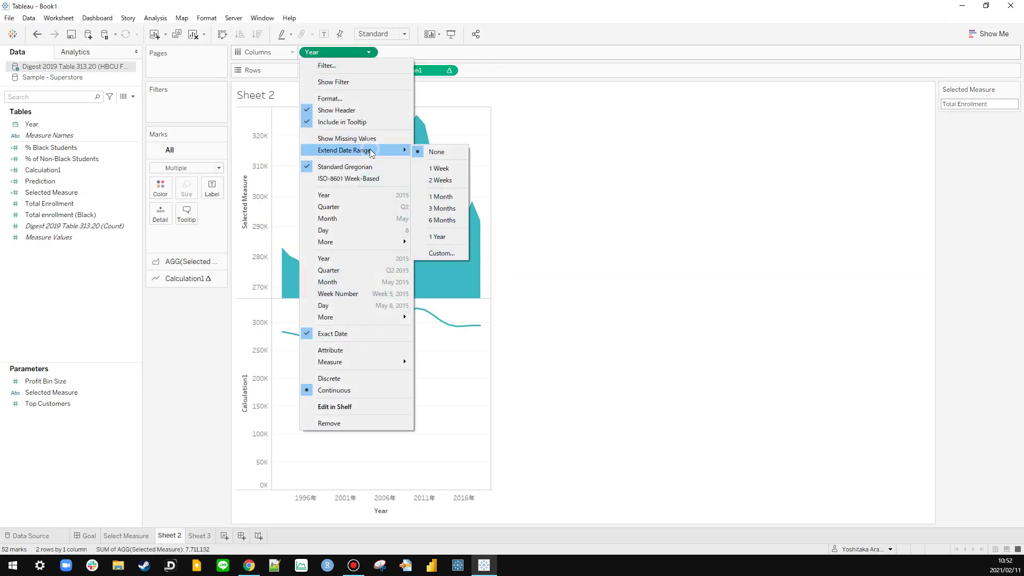
{"action": "left_click", "coordinate": [442, 253]}
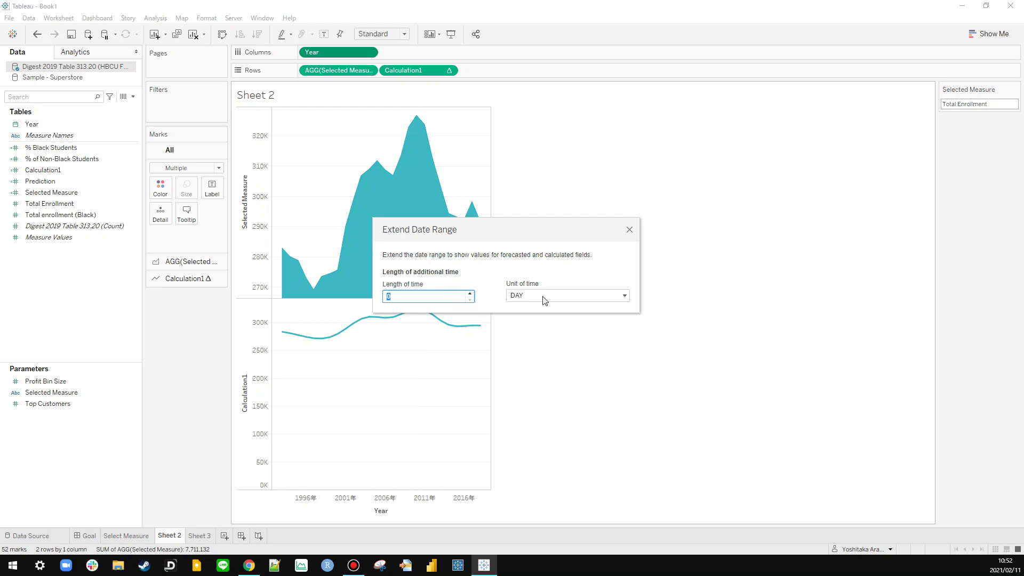
{"action": "type", "text": "1"}
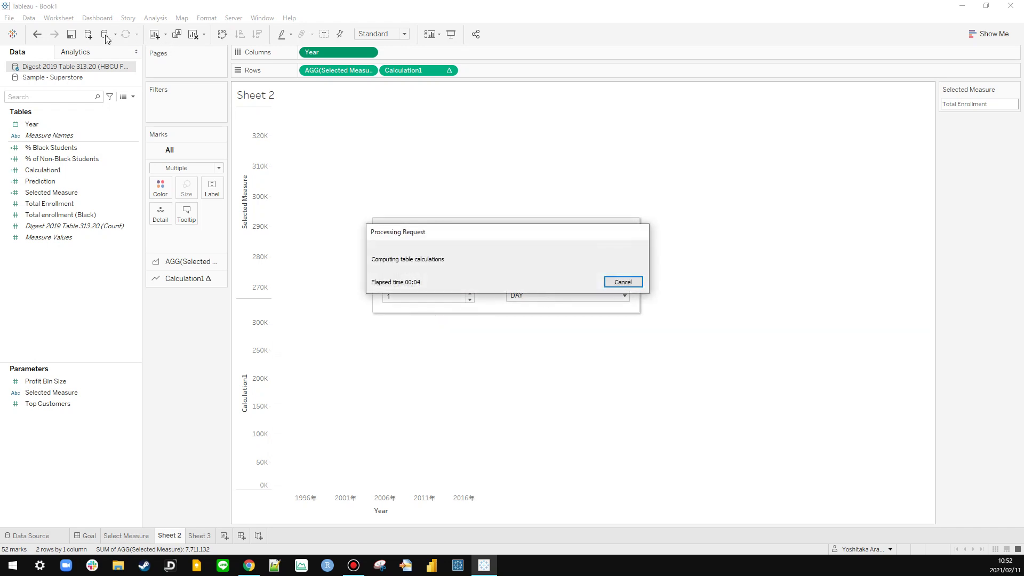
{"action": "left_click", "coordinate": [623, 282]}
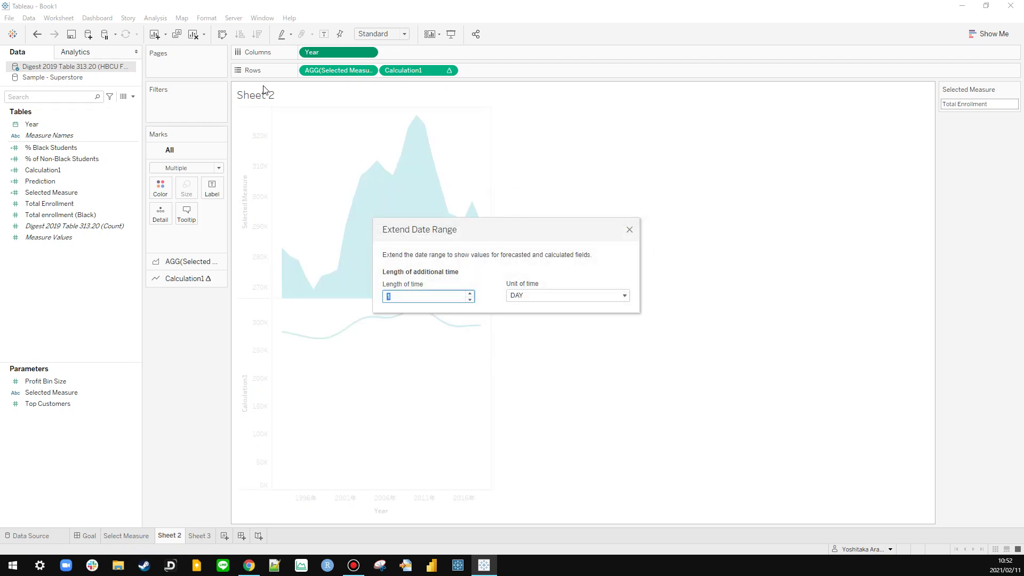
{"action": "left_click", "coordinate": [629, 230]}
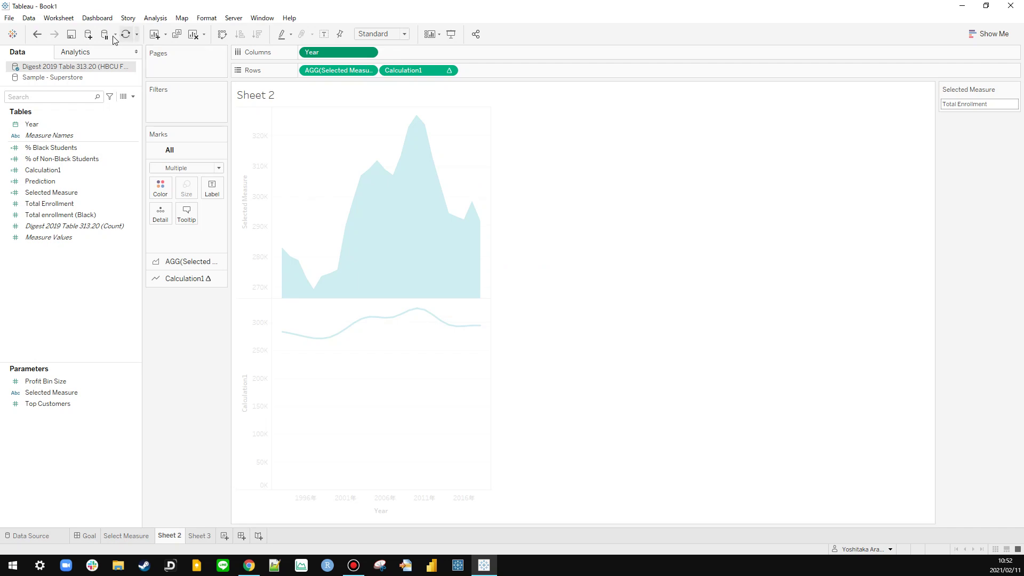
Step: Extend the date range of the Year field on Columns by a custom length of 5 years
{"action": "left_click", "coordinate": [369, 52]}
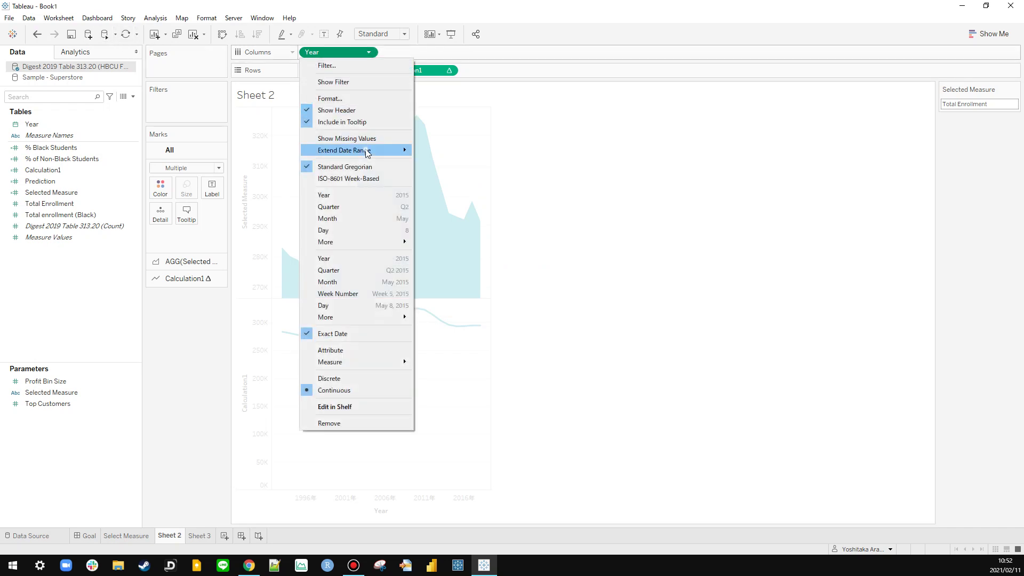
{"action": "mouse_move", "coordinate": [376, 150]}
{"action": "left_click", "coordinate": [447, 259]}
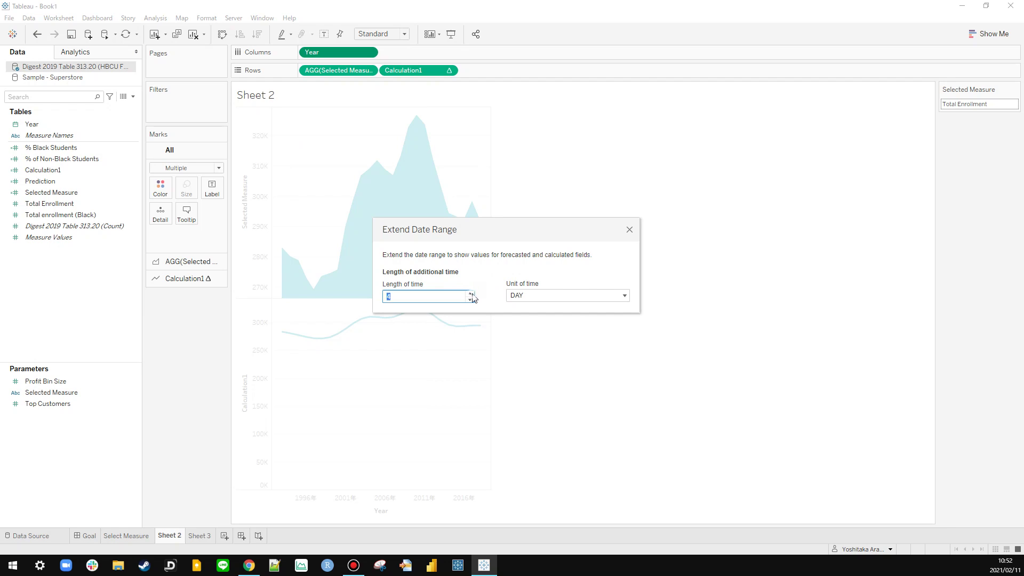
{"action": "left_click", "coordinate": [471, 293]}
{"action": "left_click", "coordinate": [530, 297]}
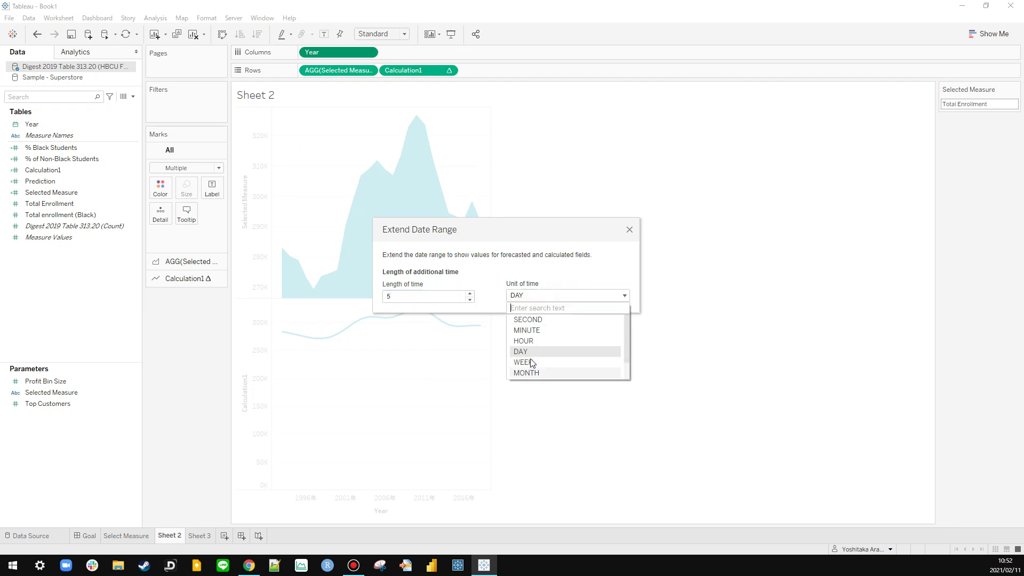
{"action": "scroll", "coordinate": [535, 373], "scroll_direction": "down", "scroll_amount": 2}
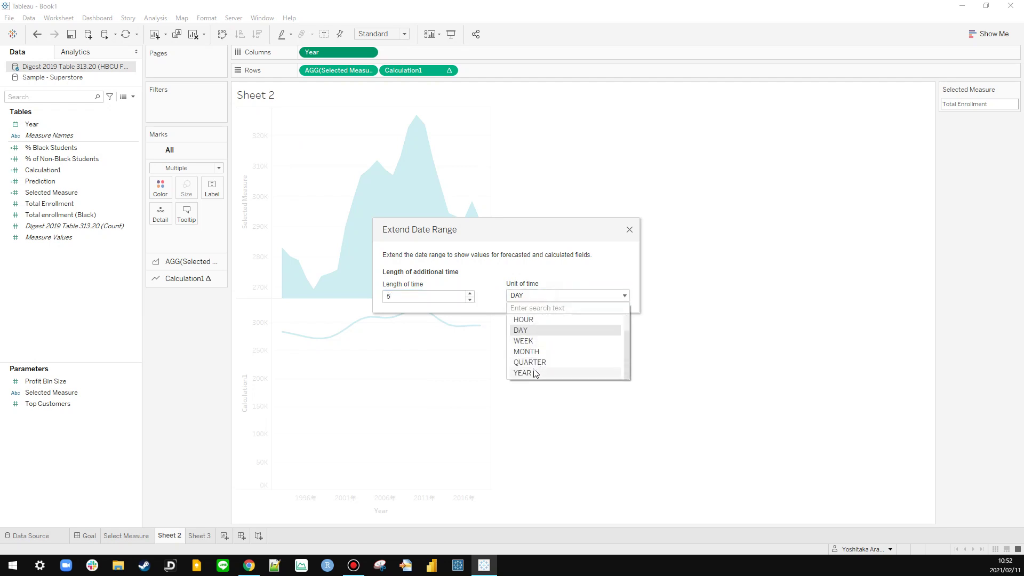
{"action": "left_click", "coordinate": [535, 373]}
{"action": "left_click", "coordinate": [629, 230]}
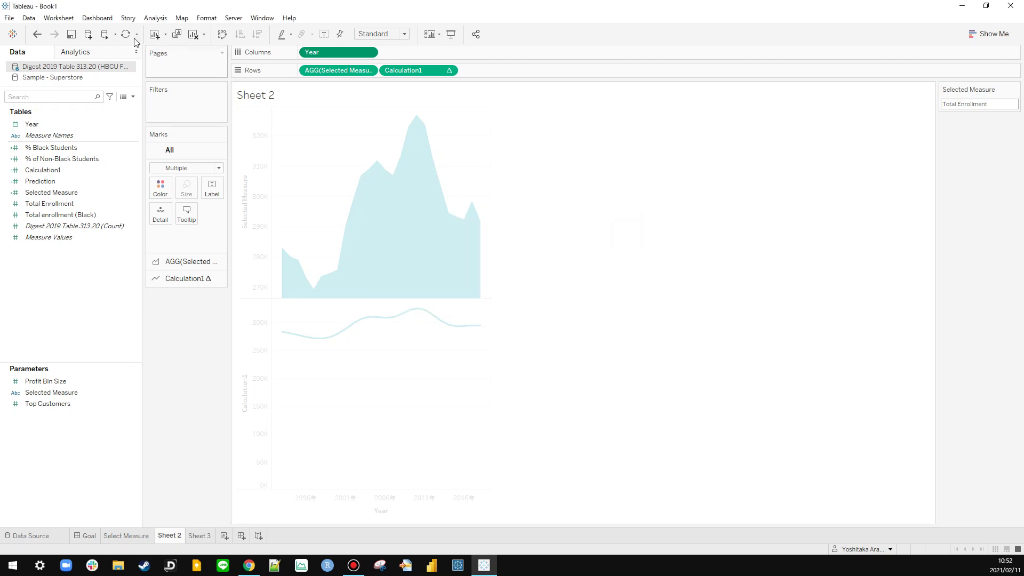
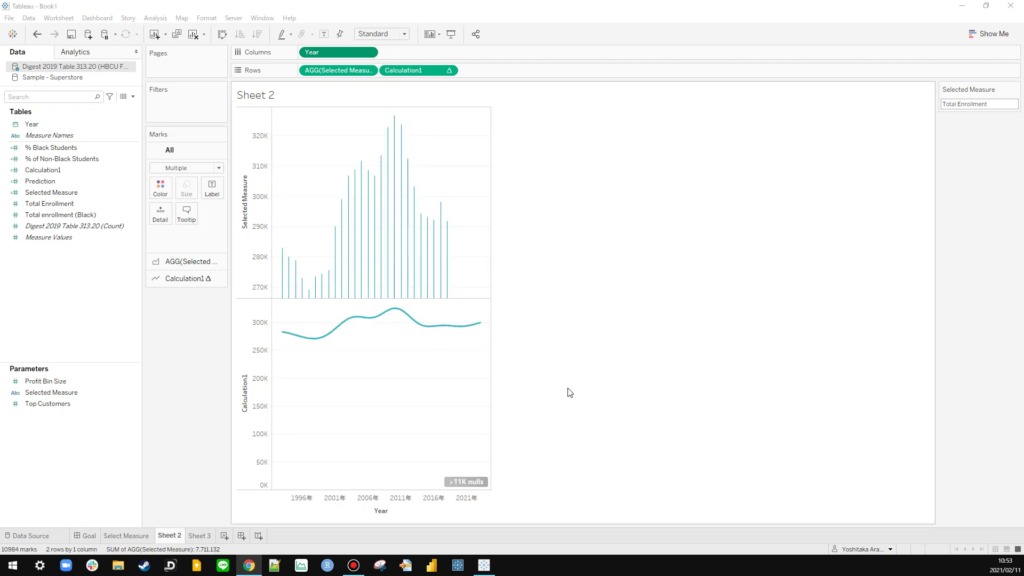
Step: Show the mark settings for the AGG(Selected Measure) area chart
{"action": "left_click", "coordinate": [190, 263]}
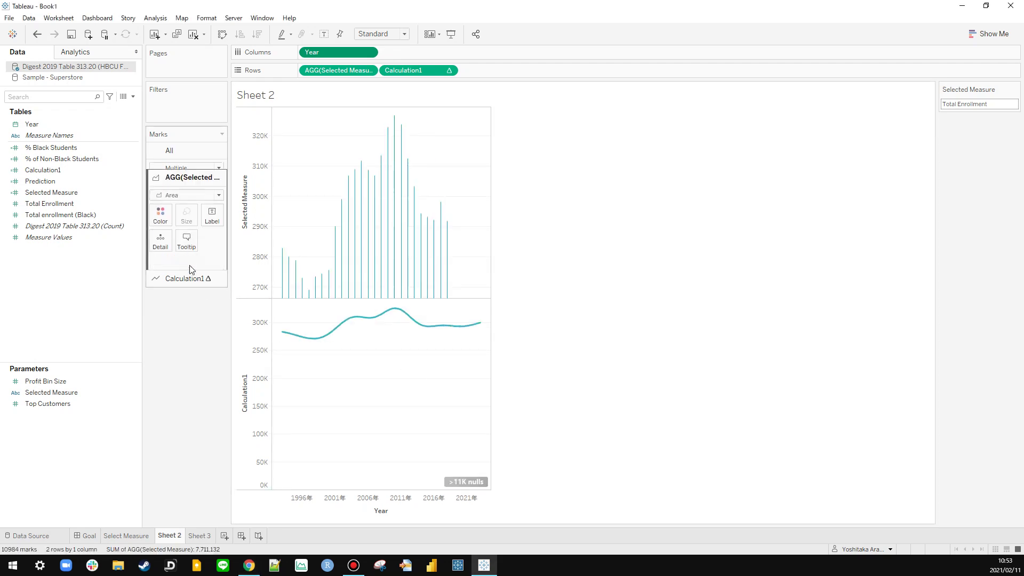
{"action": "left_click", "coordinate": [344, 261]}
{"action": "left_click", "coordinate": [344, 261]}
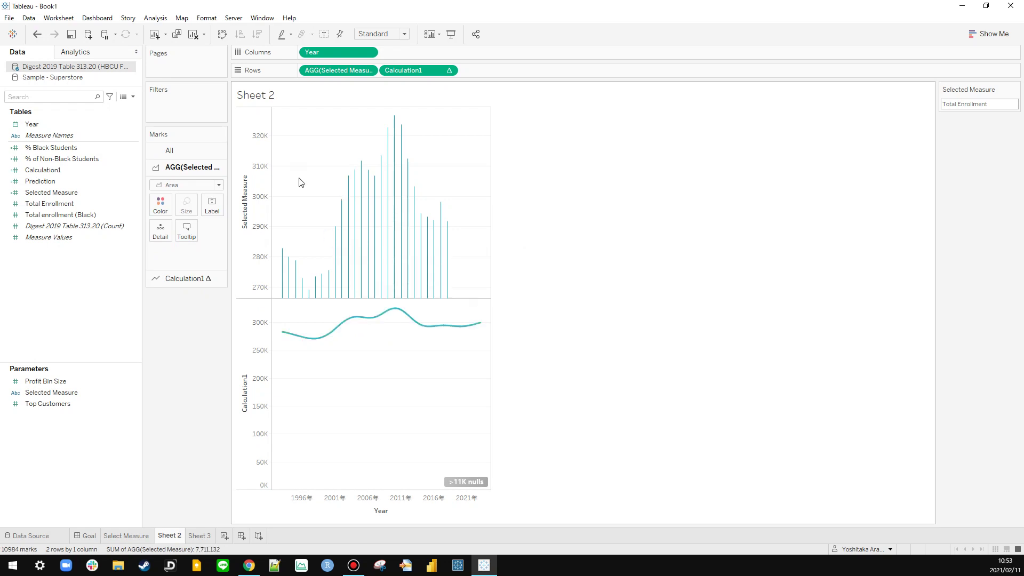
Step: Change the Year field on Columns to the continuous year level
{"action": "left_click", "coordinate": [369, 52]}
{"action": "left_click", "coordinate": [325, 258]}
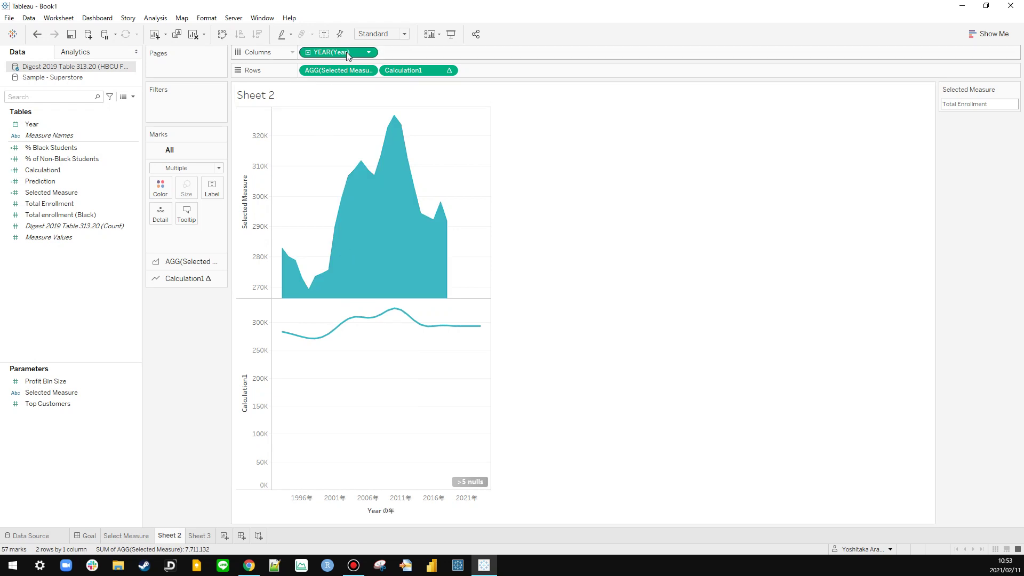
Step: Delete the existing Prediction field from the data source and rename the Calculation1 field as Prediction
{"action": "left_click", "coordinate": [449, 70]}
{"action": "left_click", "coordinate": [53, 209]}
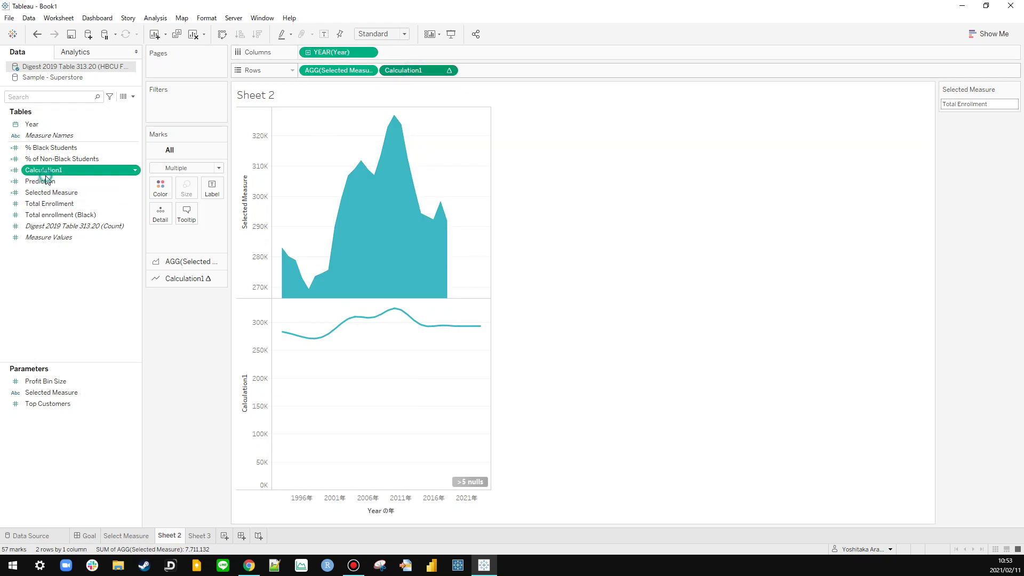
{"action": "right_click", "coordinate": [38, 170]}
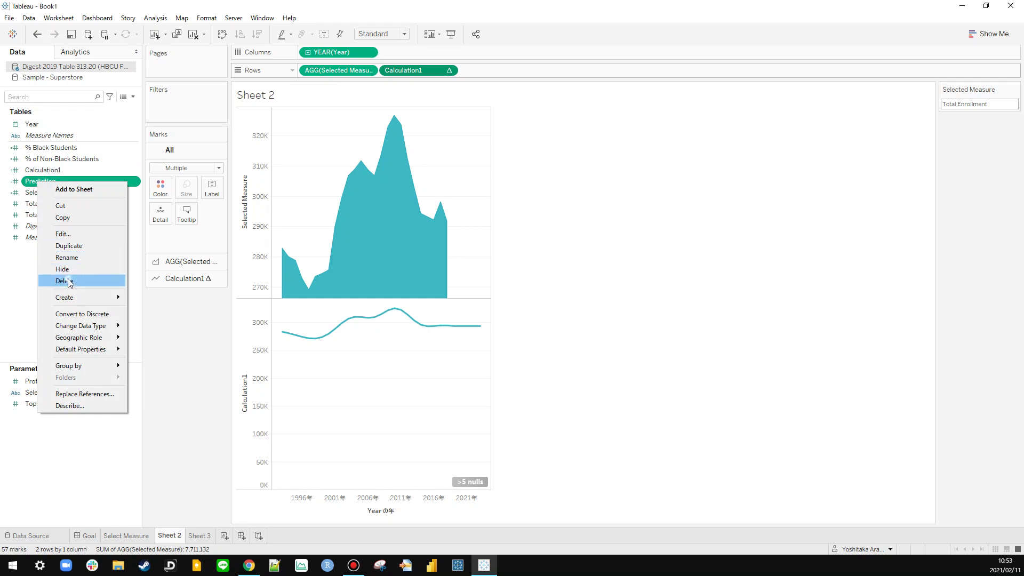
{"action": "left_click", "coordinate": [73, 275]}
{"action": "right_click", "coordinate": [43, 170]}
{"action": "left_click", "coordinate": [77, 244]}
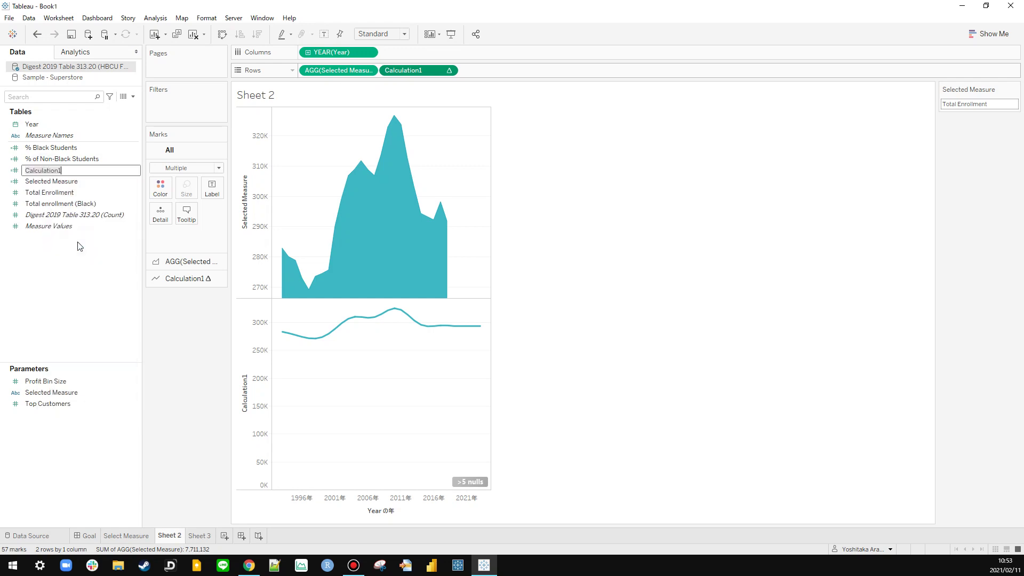
{"action": "type", "text": "Prediction"}
{"action": "key", "text": "Return"}
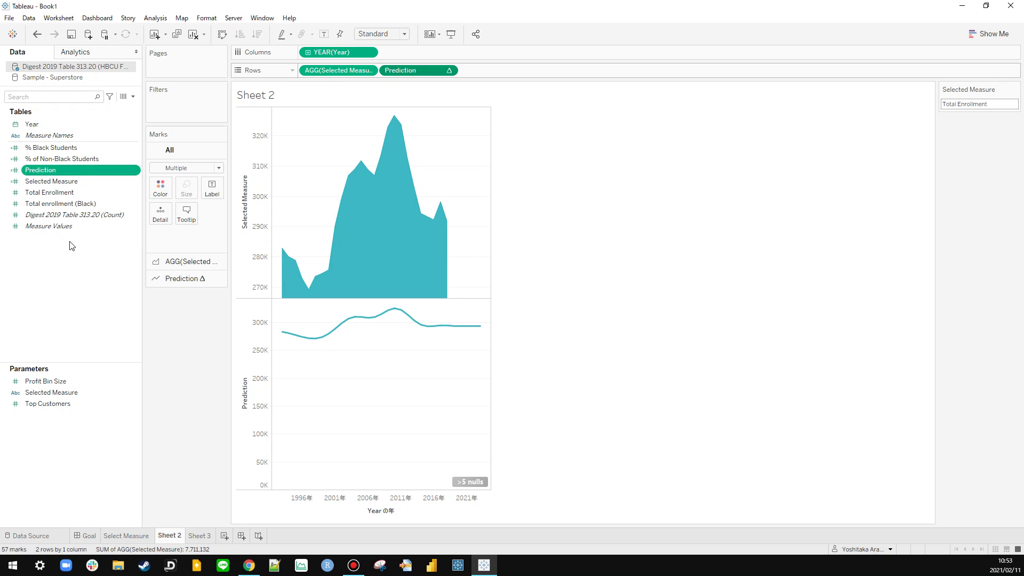
Step: Group the data source fields by folder and create a folder named 0_Originals
{"action": "left_click", "coordinate": [68, 252]}
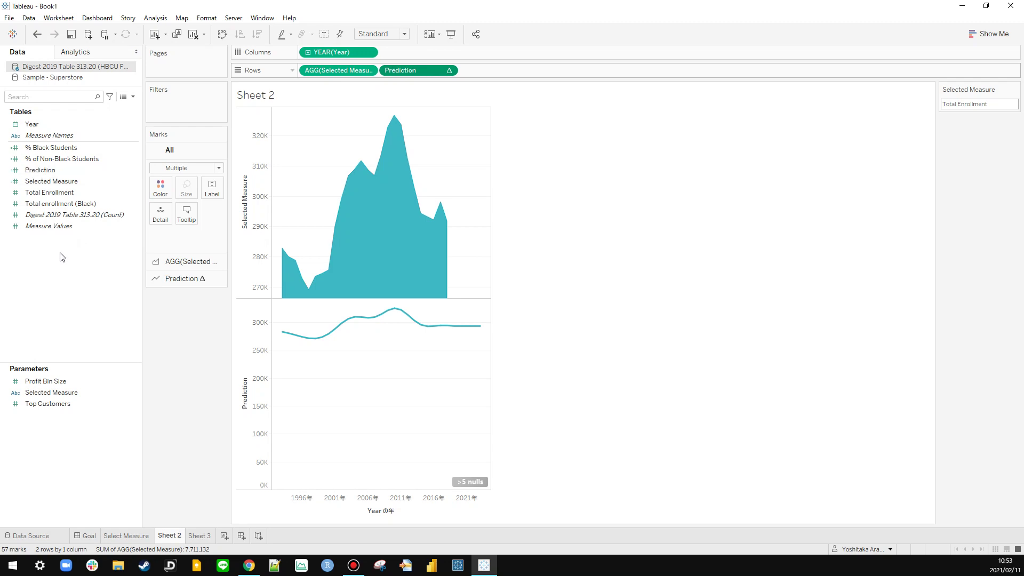
{"action": "right_click", "coordinate": [60, 256]}
{"action": "left_click", "coordinate": [66, 300]}
{"action": "right_click", "coordinate": [60, 257]}
{"action": "left_click", "coordinate": [98, 285]}
{"action": "type", "text": "0"}
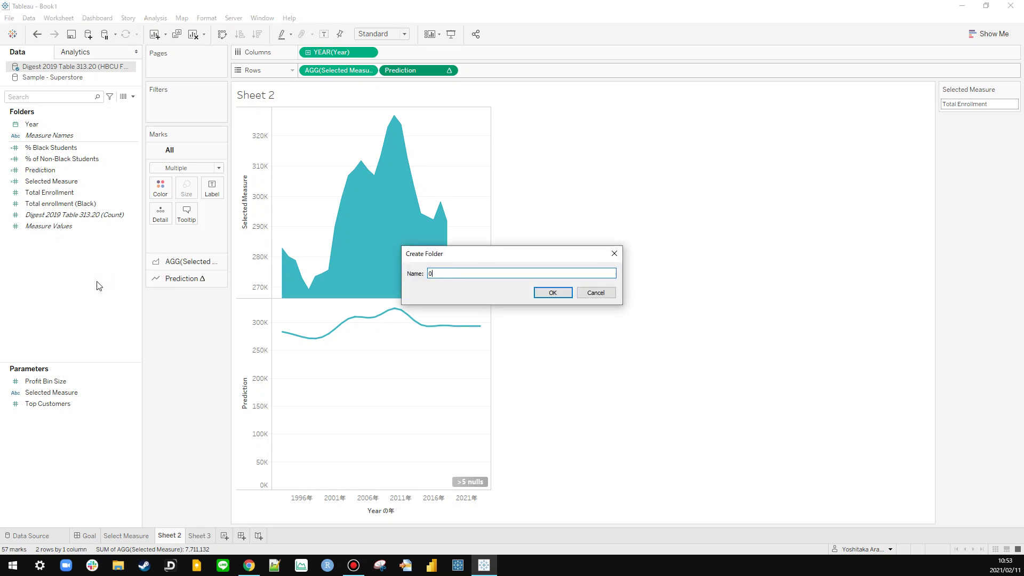
{"action": "type", "text": "_Originals"}
{"action": "key", "text": "Return"}
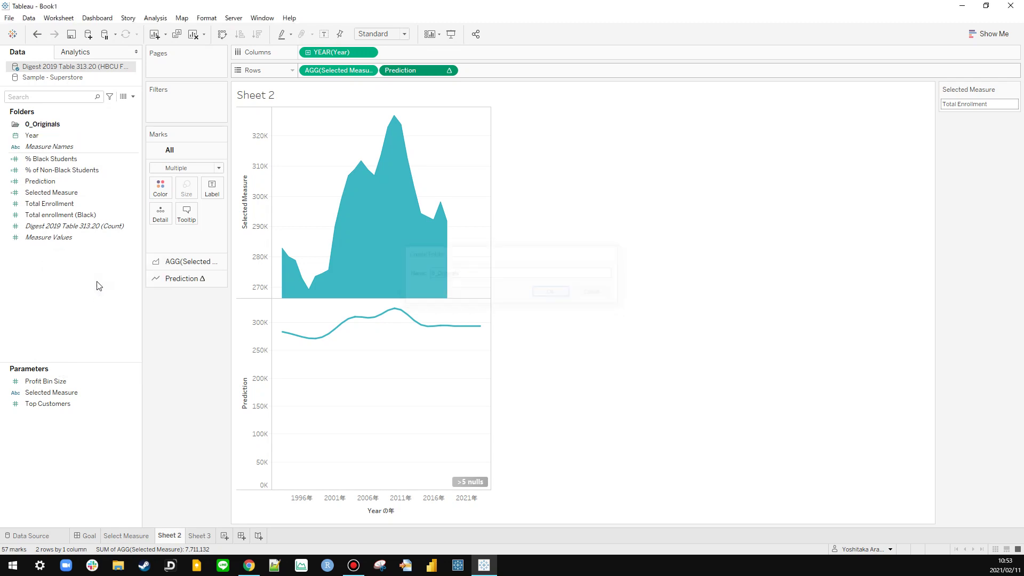
Step: Move Year, Total Enrollment and Total enrollment (Black) into the 0_Originals folder and collapse it
{"action": "left_click", "coordinate": [53, 162]}
{"action": "left_click_drag", "start_coordinate": [54, 135], "coordinate": [54, 126]}
{"action": "left_click", "coordinate": [53, 214]}
{"action": "left_click", "coordinate": [54, 224], "text": "shift"}
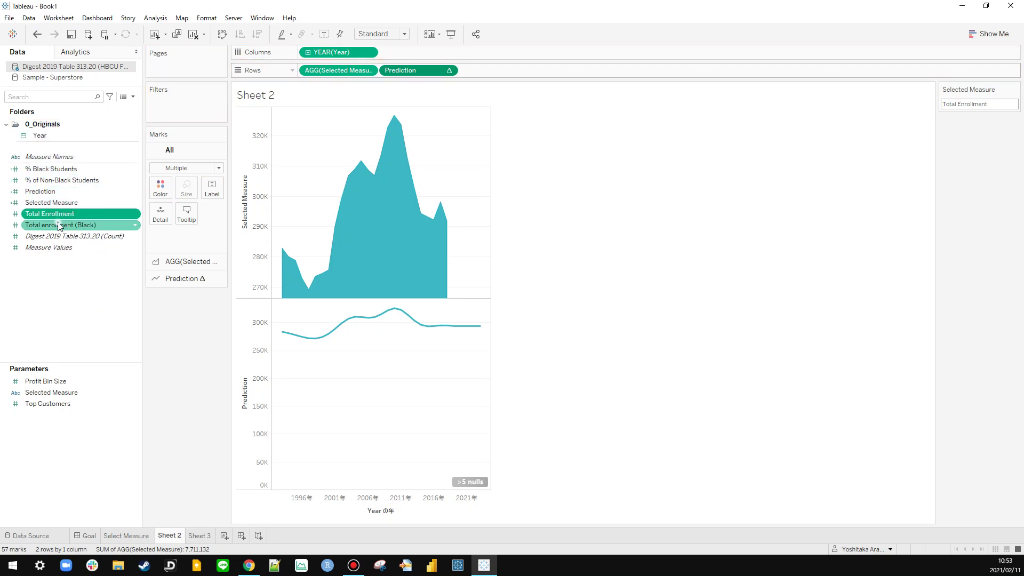
{"action": "left_click_drag", "start_coordinate": [53, 225], "coordinate": [59, 126]}
{"action": "left_click", "coordinate": [6, 124]}
Step: Create a second field folder named 1_basicCalcs
{"action": "right_click", "coordinate": [31, 237]}
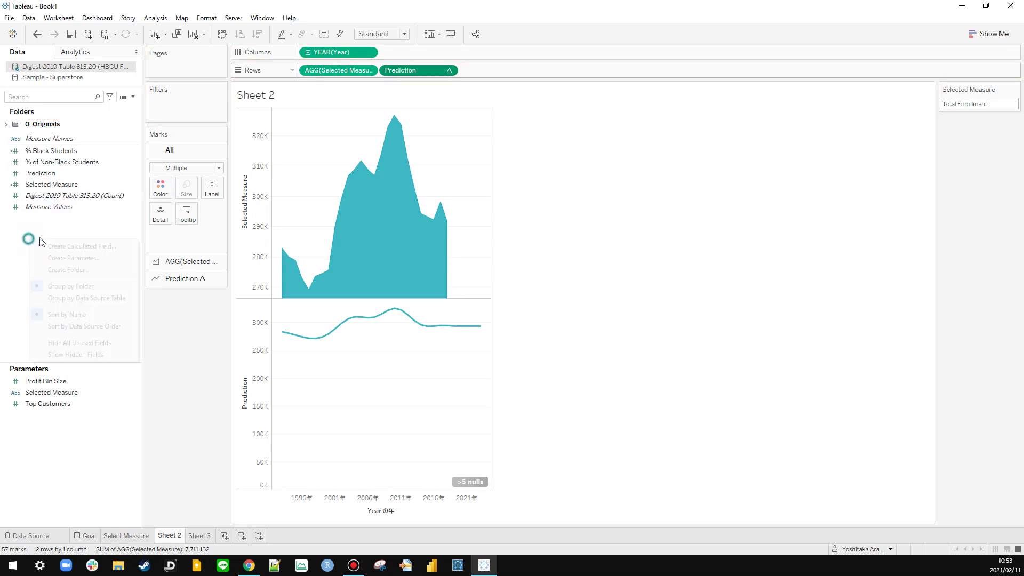
{"action": "left_click", "coordinate": [46, 229]}
{"action": "right_click", "coordinate": [35, 231]}
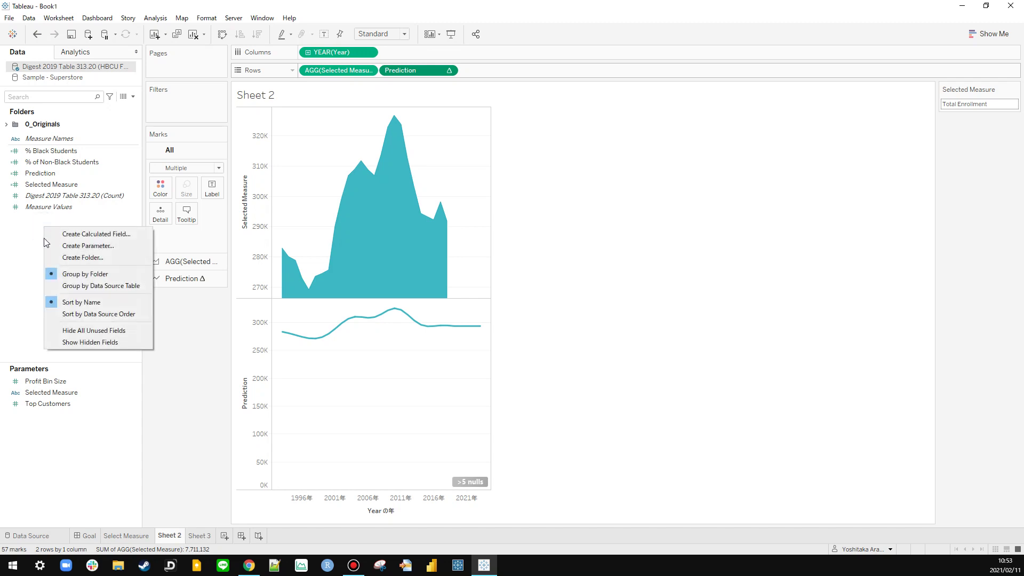
{"action": "left_click", "coordinate": [80, 258]}
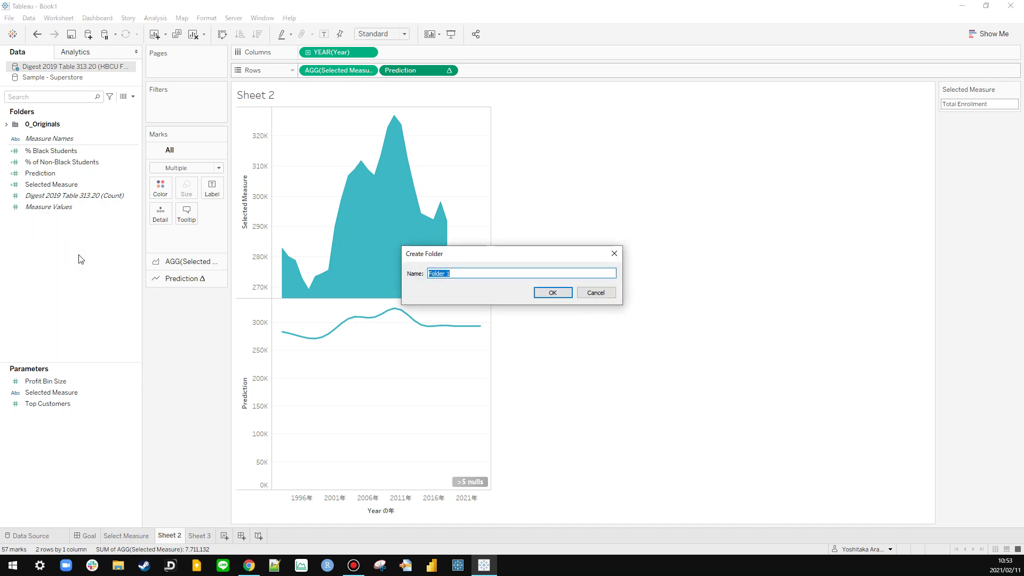
{"action": "type", "text": "1_basicCalcs"}
{"action": "key", "text": "Return"}
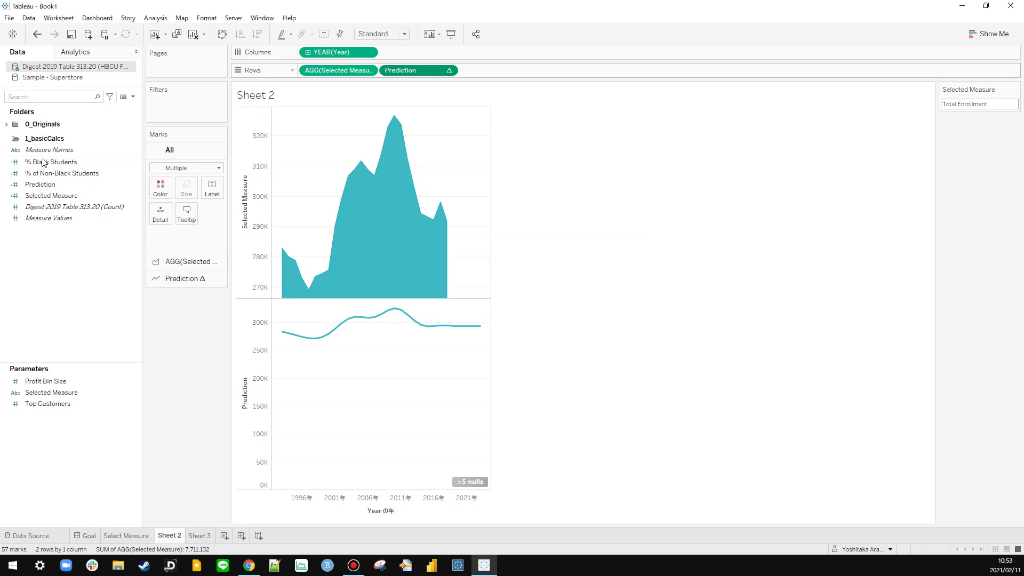
Step: Move % Black Students and % of Non-Black Students into the 1_basicCalcs folder and collapse it
{"action": "left_click", "coordinate": [53, 173]}
{"action": "left_click", "coordinate": [52, 162], "text": "shift"}
{"action": "left_click_drag", "start_coordinate": [52, 163], "coordinate": [63, 139]}
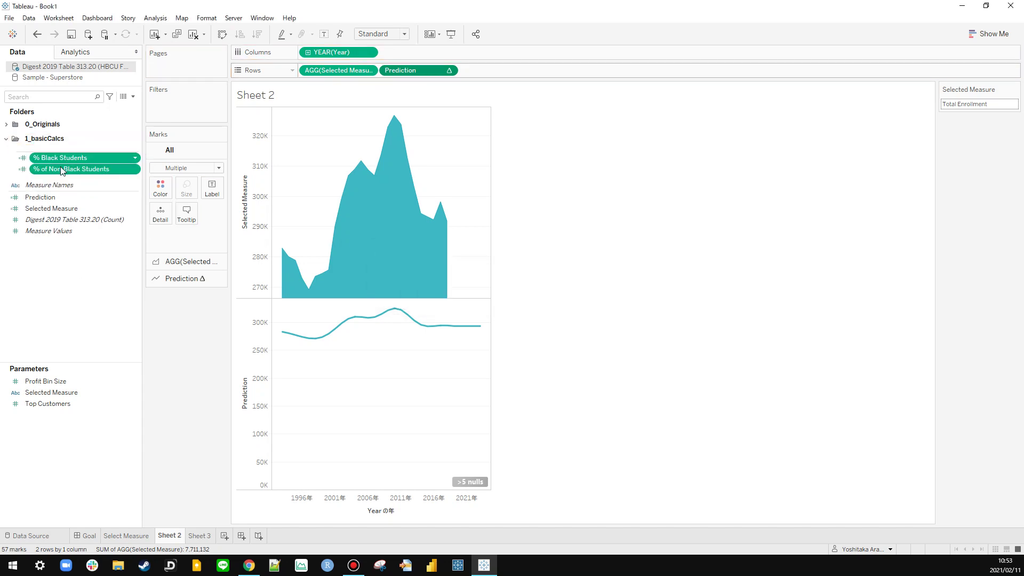
{"action": "left_click", "coordinate": [6, 138]}
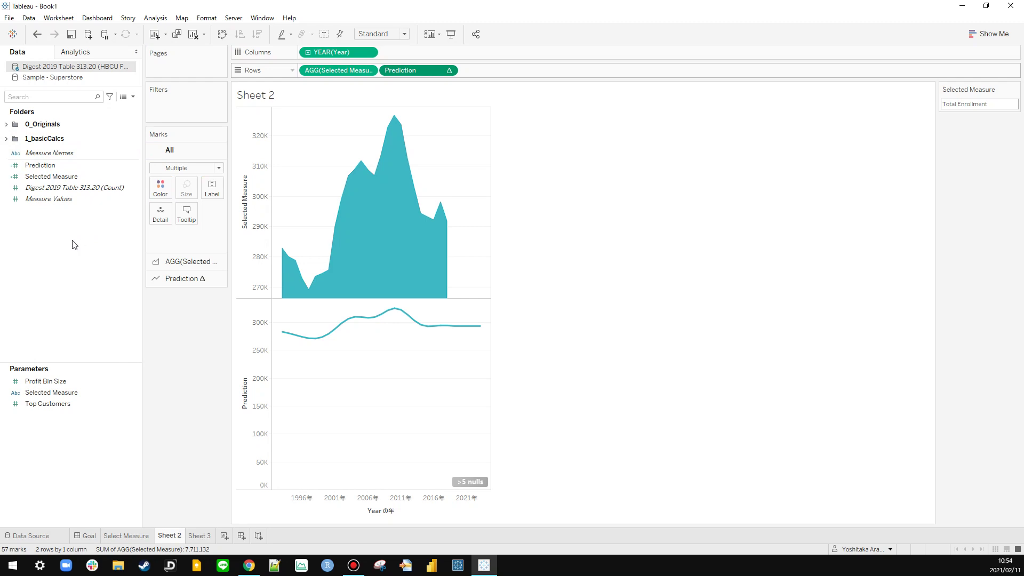
Step: Close the Sample - Superstore data source and accept the removal of its sheets
{"action": "right_click", "coordinate": [48, 81]}
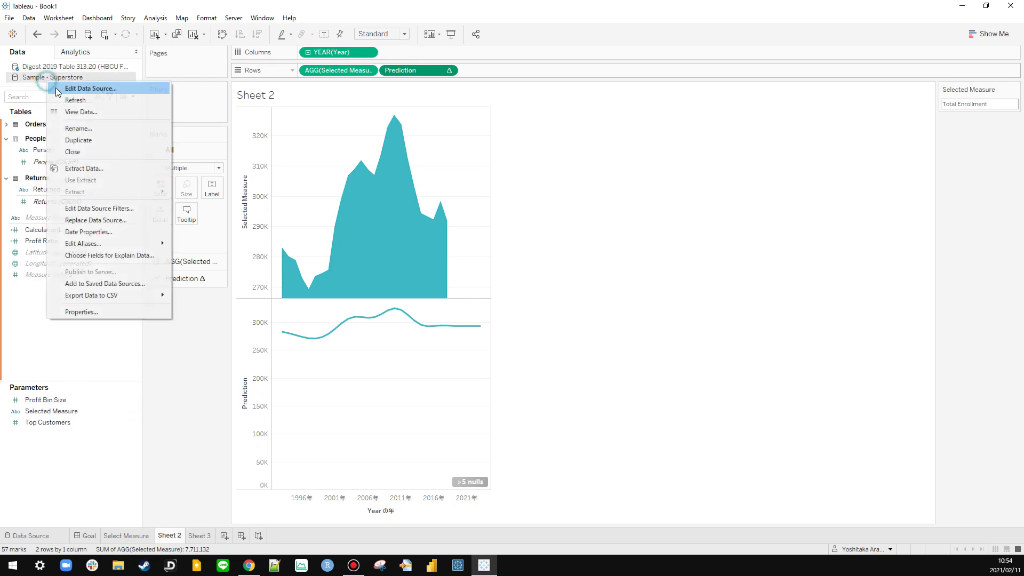
{"action": "left_click", "coordinate": [73, 152]}
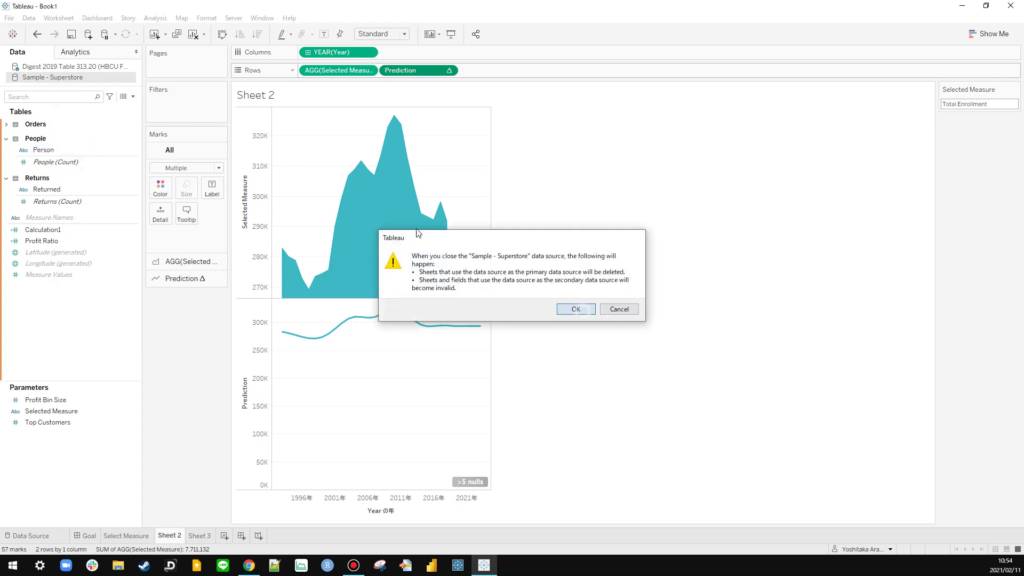
{"action": "left_click", "coordinate": [576, 309]}
Step: Delete the Profit Bin Size and Top Customers parameters
{"action": "left_click", "coordinate": [53, 356]}
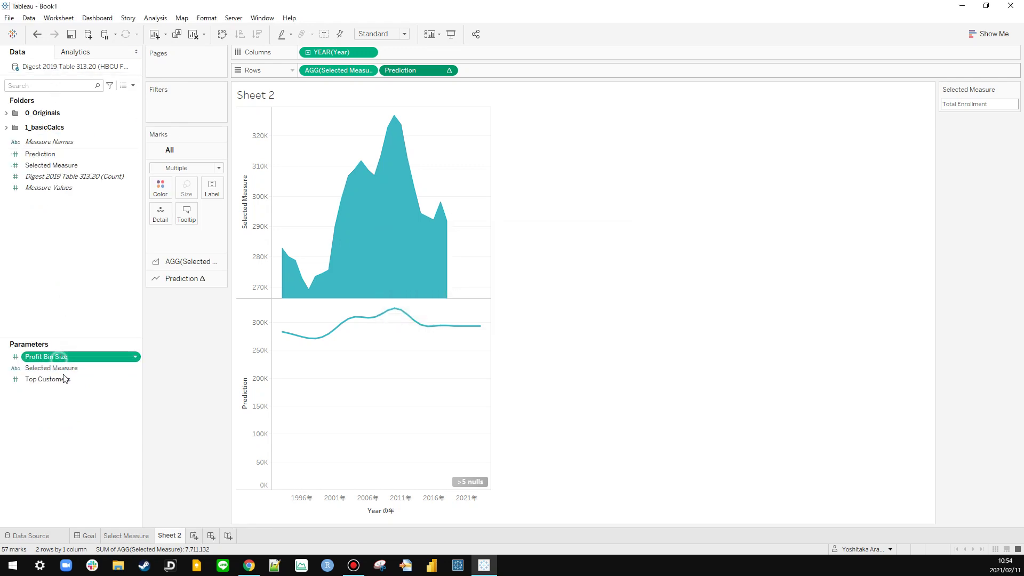
{"action": "left_click", "coordinate": [64, 379], "text": "ctrl"}
{"action": "right_click", "coordinate": [64, 379]}
{"action": "left_click", "coordinate": [93, 467]}
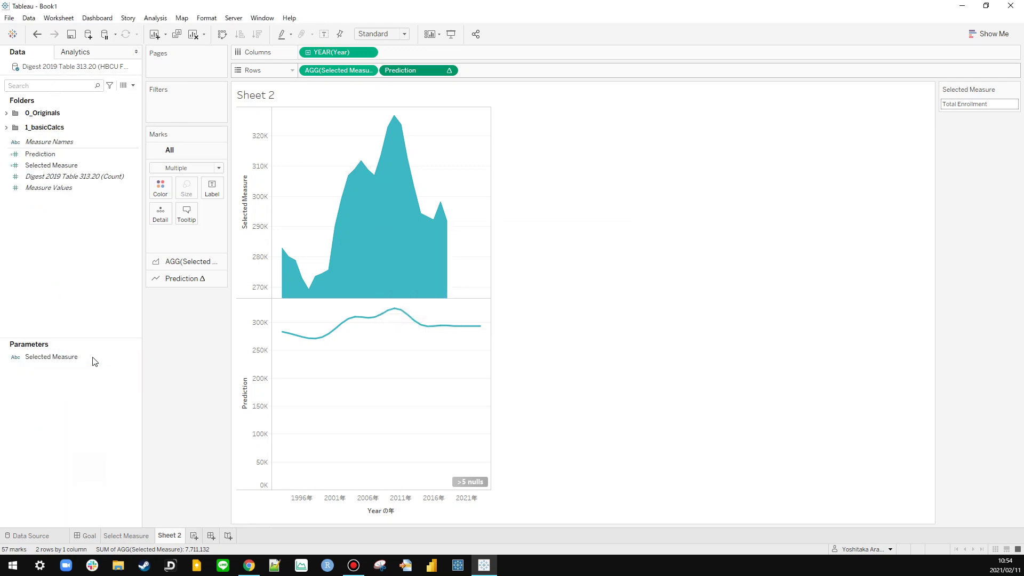
Step: Hide the null values indicator on the chart and inspect the last point of the Prediction line
{"action": "right_click", "coordinate": [469, 482]}
{"action": "left_click", "coordinate": [498, 486]}
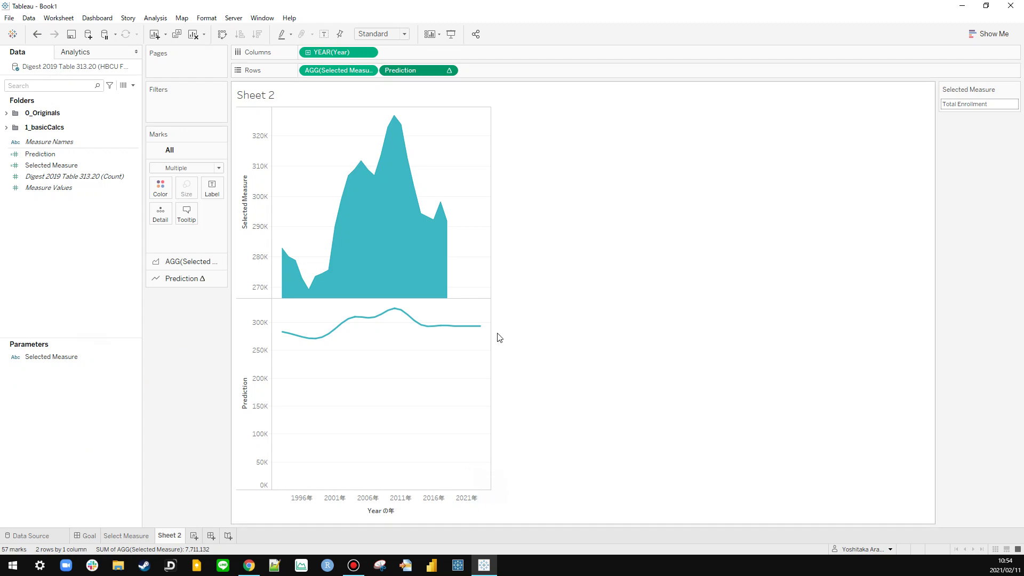
{"action": "mouse_move", "coordinate": [478, 329]}
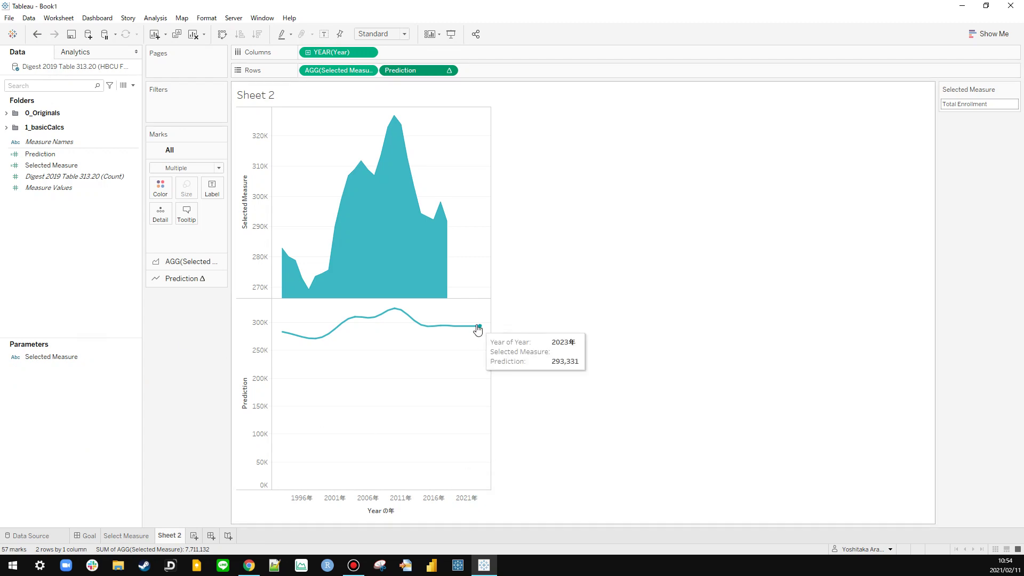
{"action": "key", "text": "alt+Tab"}
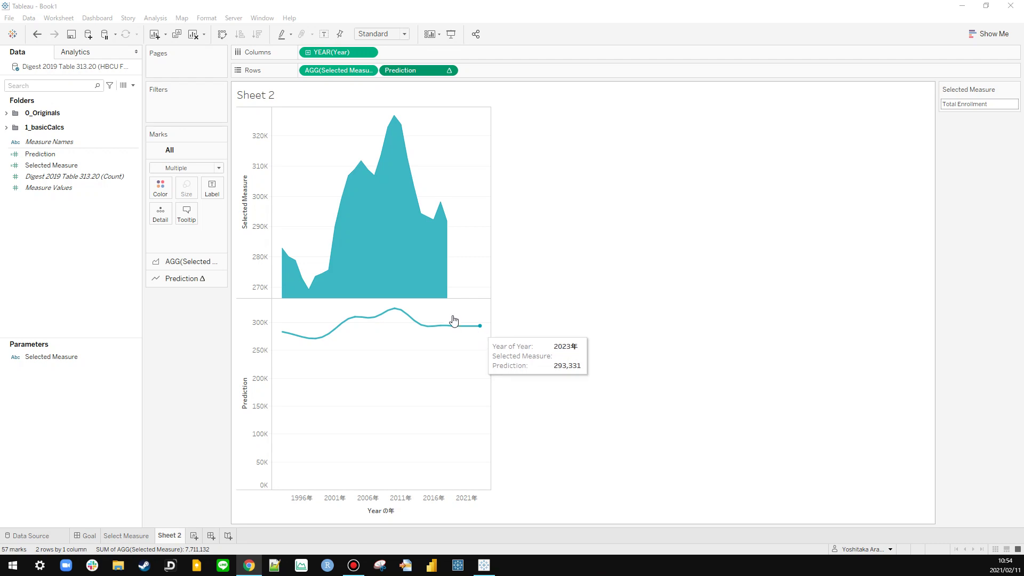
Step: Combine Prediction with Selected Measure as a dual axis chart and synchronize the two axes
{"action": "right_click", "coordinate": [406, 70]}
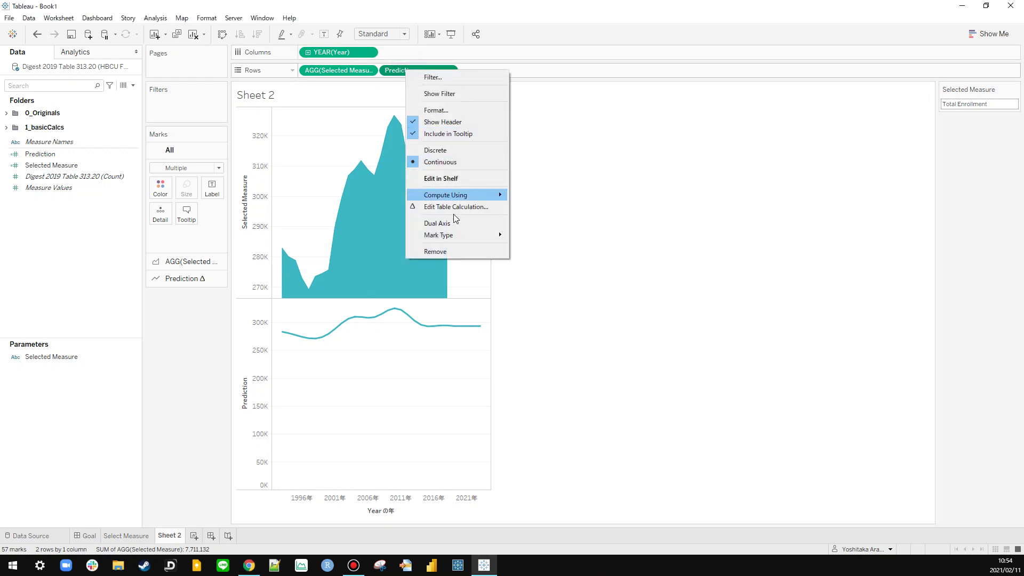
{"action": "left_click", "coordinate": [429, 226]}
{"action": "right_click", "coordinate": [259, 239]}
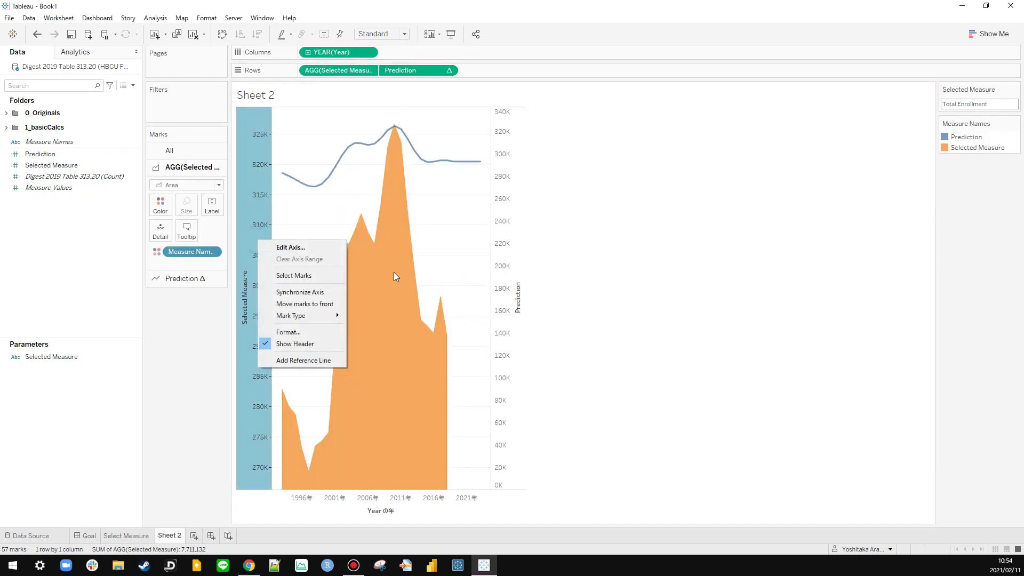
{"action": "left_click", "coordinate": [299, 292]}
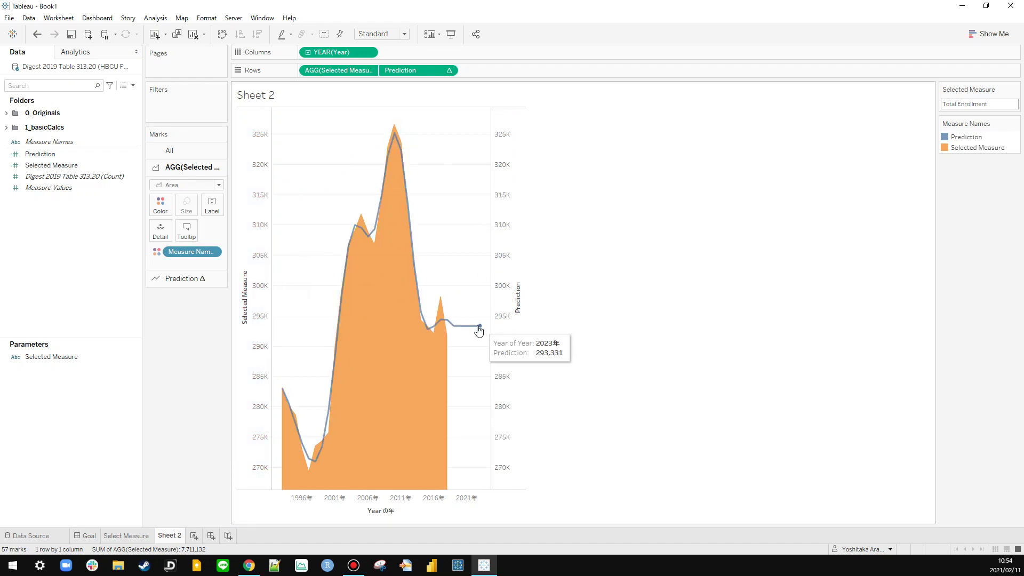
Step: View the Compute Using options of the Prediction field on Rows
{"action": "mouse_move", "coordinate": [447, 334]}
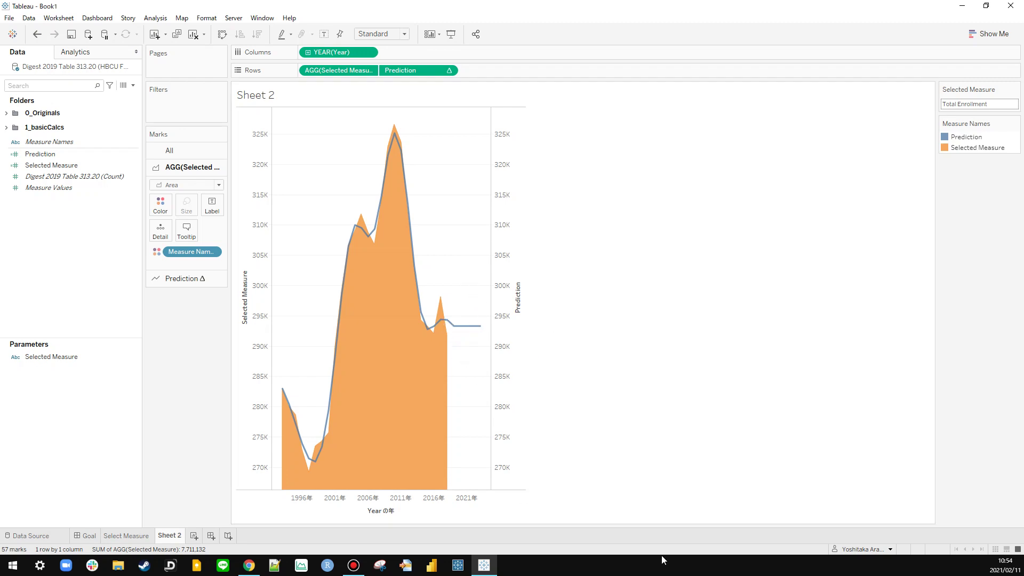
{"action": "left_click", "coordinate": [248, 565]}
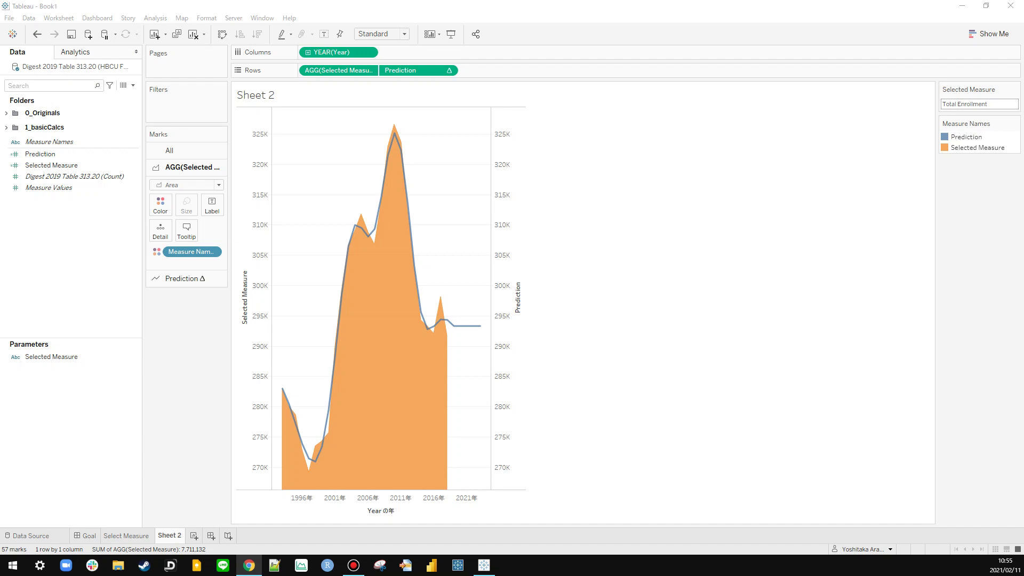
{"action": "left_click", "coordinate": [450, 72]}
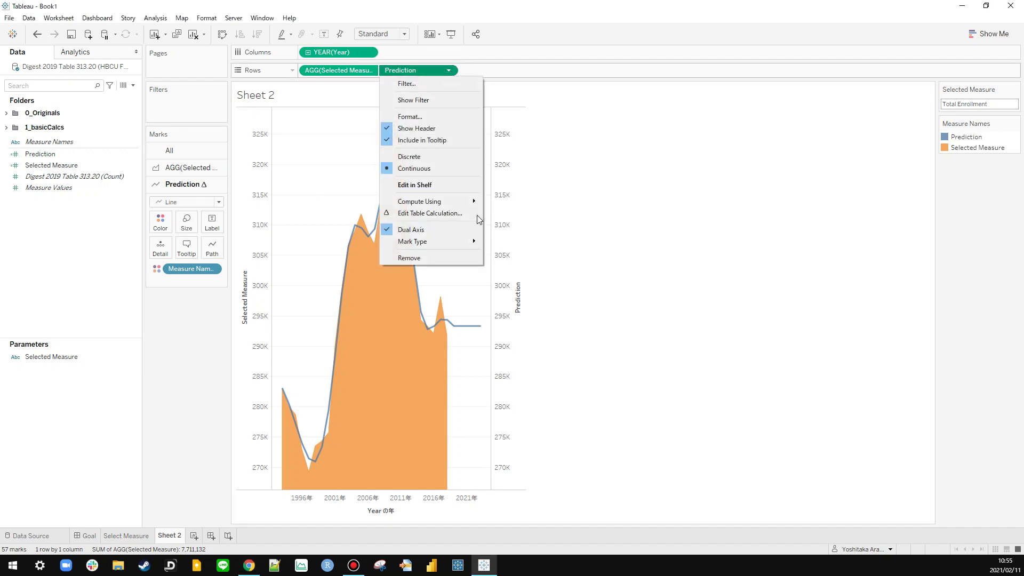
{"action": "mouse_move", "coordinate": [460, 203]}
{"action": "left_click", "coordinate": [605, 219]}
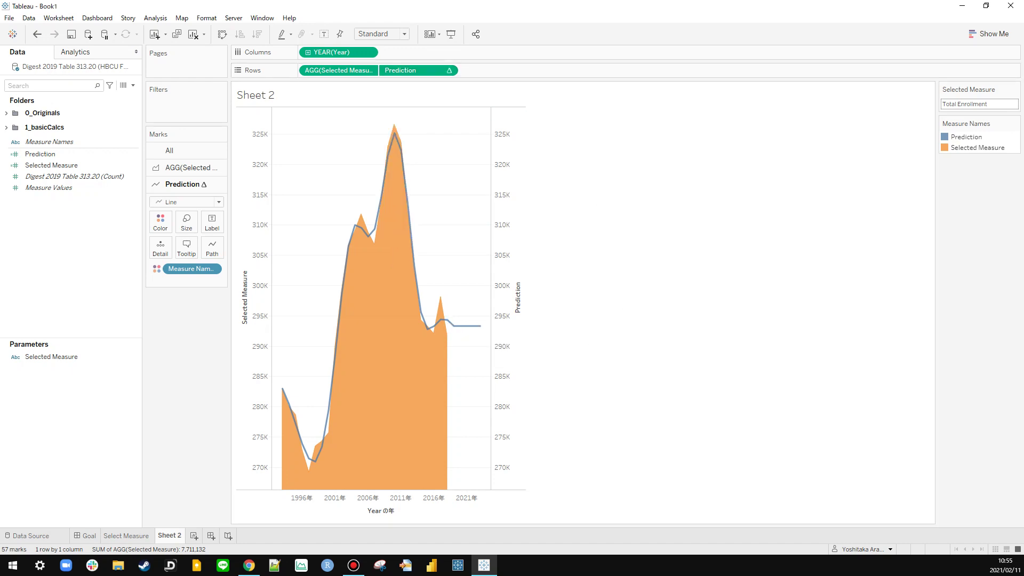
Step: Arrange Tableau side by side with the browser and hide the header of the Prediction axis
{"action": "key", "text": "alt+Tab"}
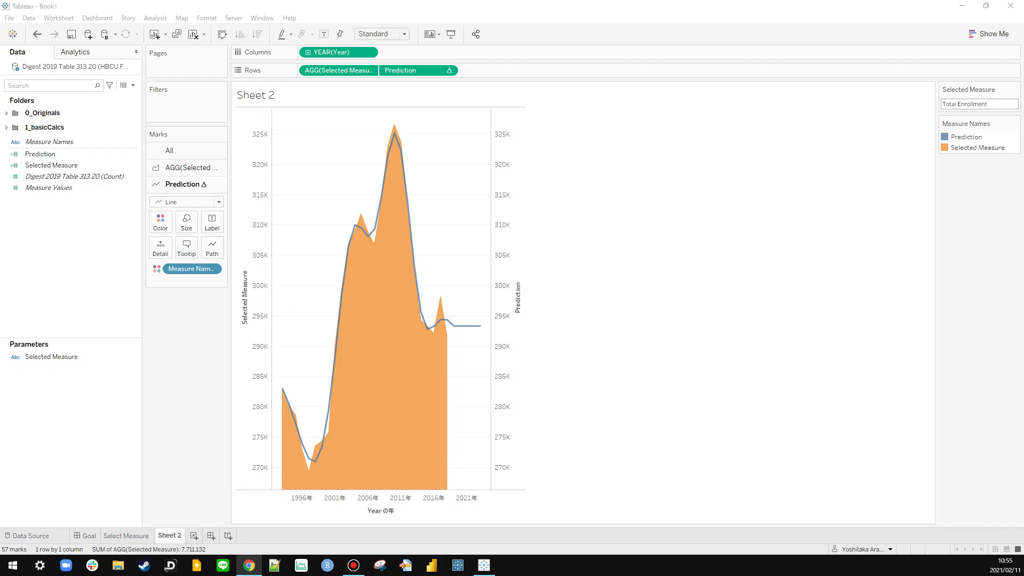
{"action": "key", "text": "super+Left"}
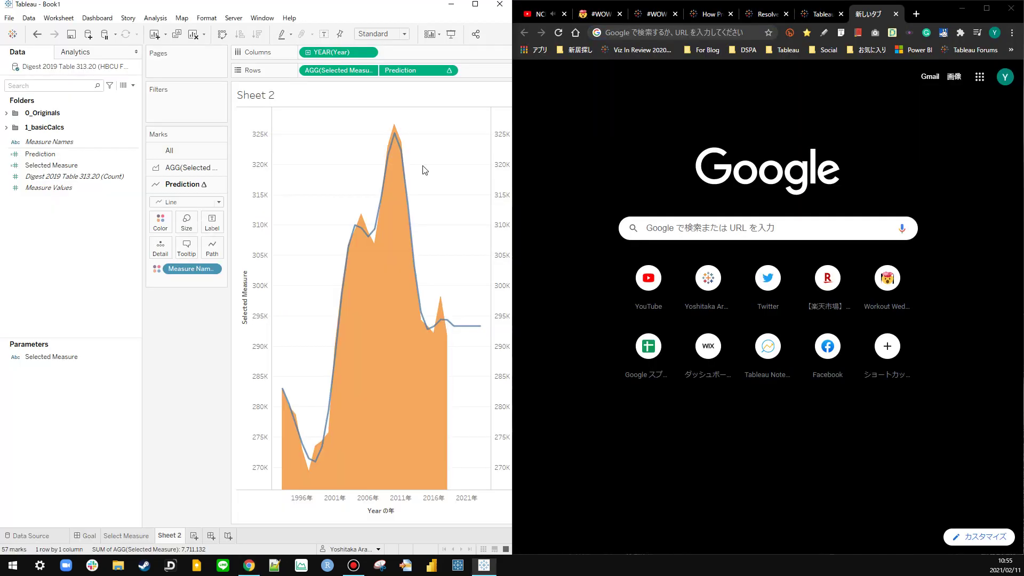
{"action": "right_click", "coordinate": [408, 284]}
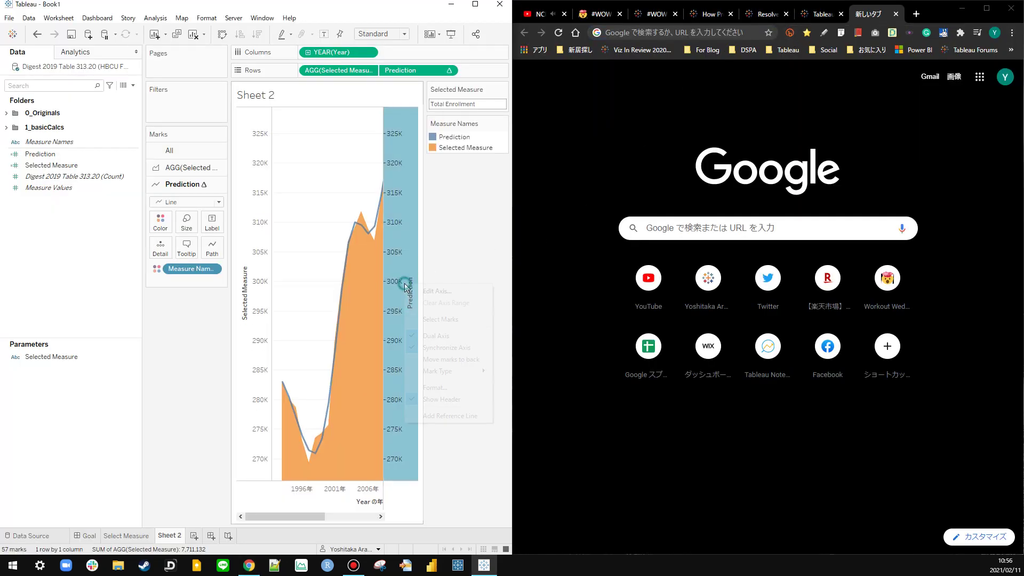
{"action": "left_click", "coordinate": [443, 398]}
Step: Search the web in the browser for "Tableau Prediction Extended"
{"action": "left_click", "coordinate": [666, 237]}
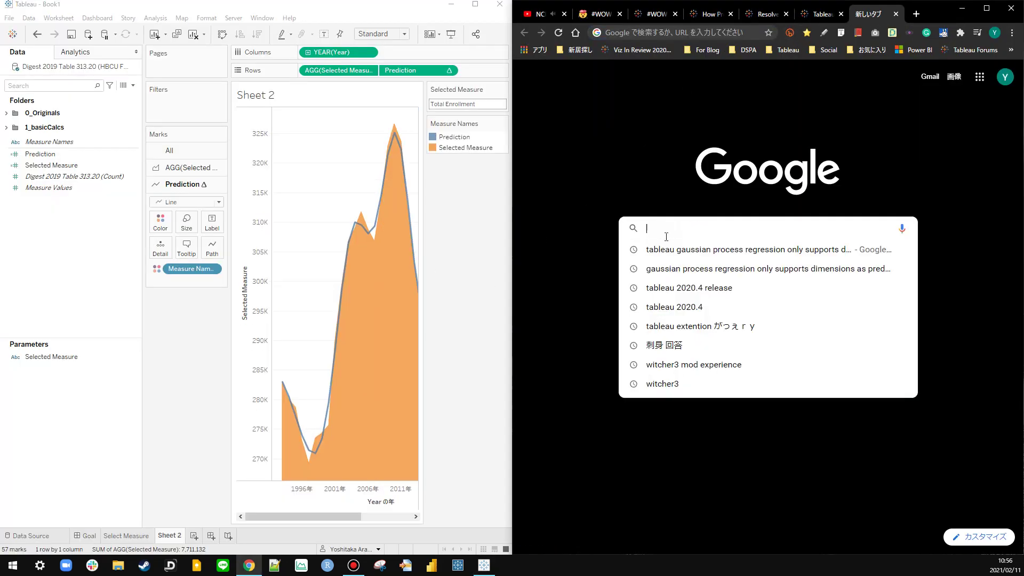
{"action": "type", "text": "Tableau "}
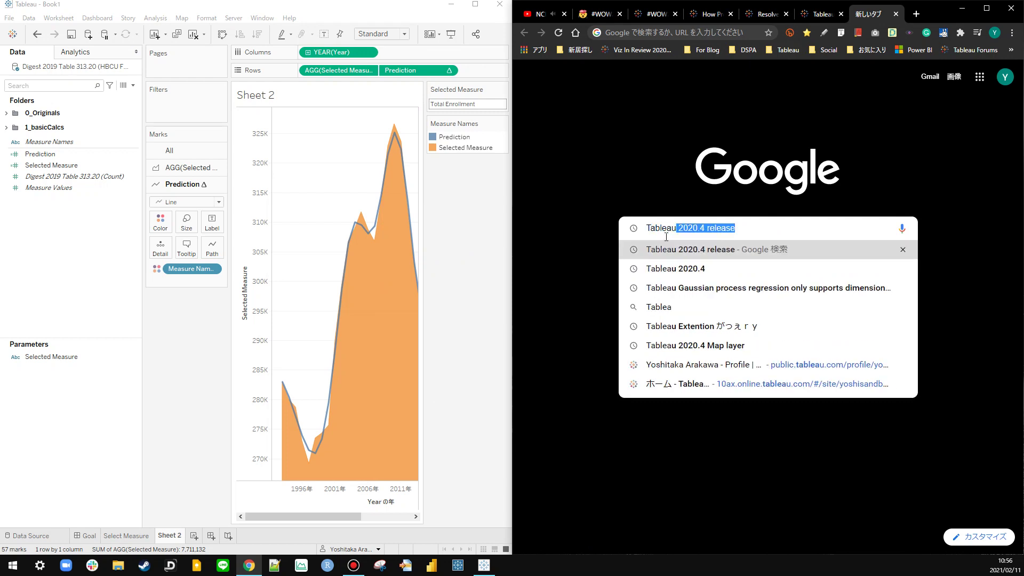
{"action": "type", "text": "Predic"}
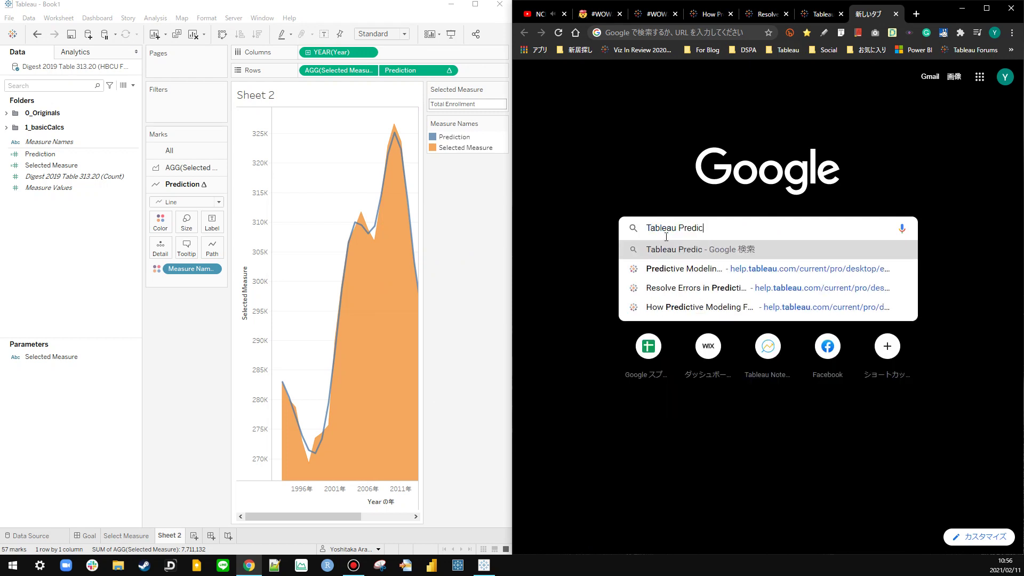
{"action": "type", "text": "tion Extended"}
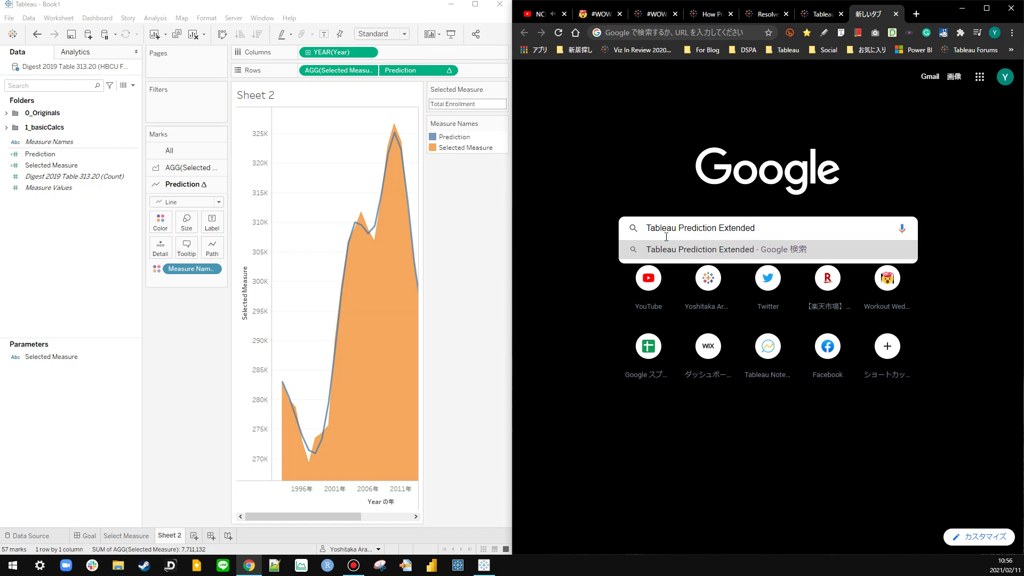
{"action": "key", "text": "Return"}
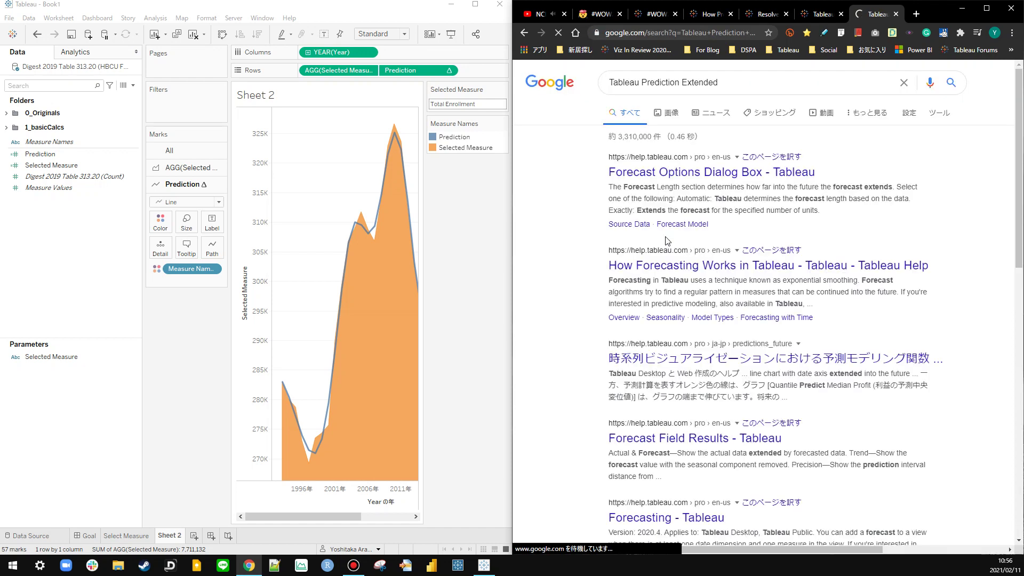
Step: Check the Forecast Options Dialog Box help article, then return to the search results and look through them for a more relevant page
{"action": "left_click", "coordinate": [673, 174]}
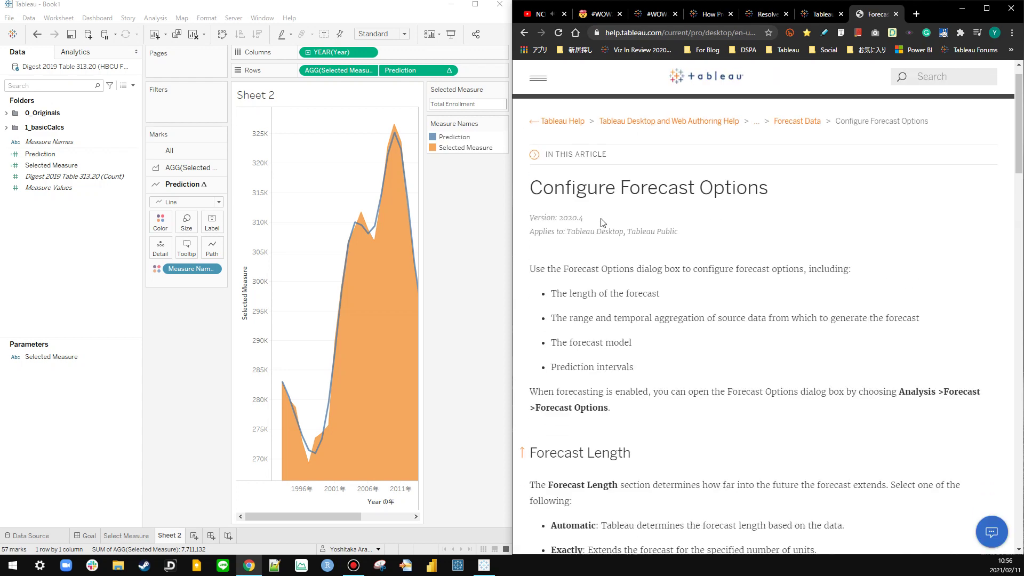
{"action": "scroll", "coordinate": [603, 224], "scroll_direction": "down", "scroll_amount": 4}
{"action": "key", "text": "alt+Left"}
{"action": "scroll", "coordinate": [555, 245], "scroll_direction": "down", "scroll_amount": 3}
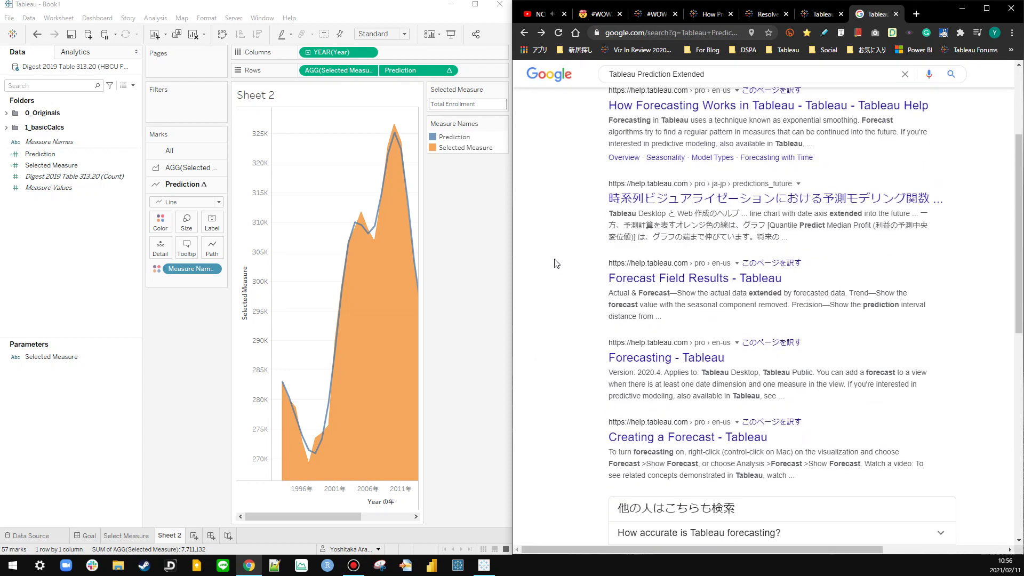
{"action": "scroll", "coordinate": [557, 262], "scroll_direction": "down", "scroll_amount": 2}
{"action": "scroll", "coordinate": [557, 263], "scroll_direction": "up", "scroll_amount": 3}
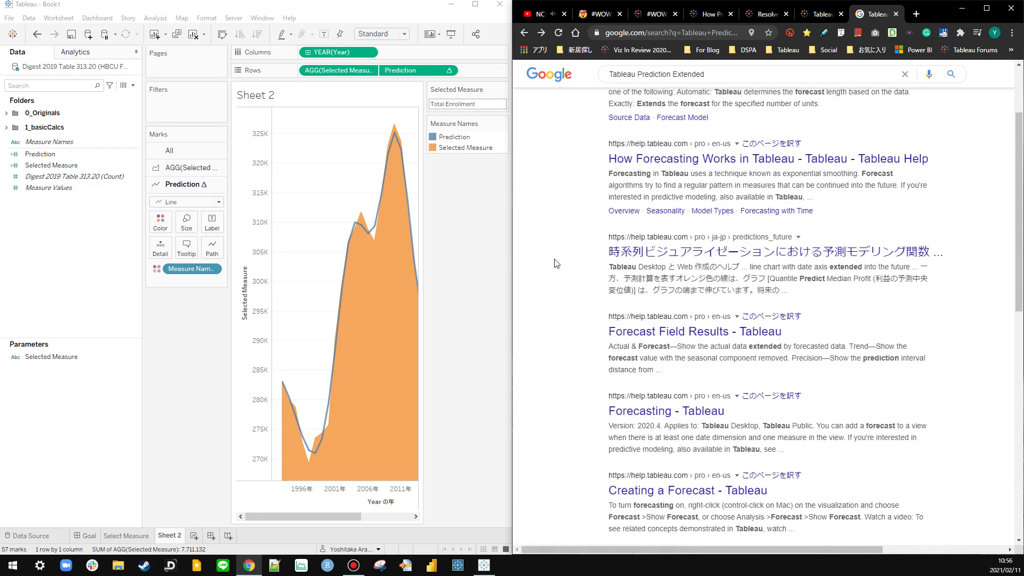
{"action": "scroll", "coordinate": [560, 263], "scroll_direction": "down", "scroll_amount": 1}
{"action": "scroll", "coordinate": [560, 263], "scroll_direction": "down", "scroll_amount": 9}
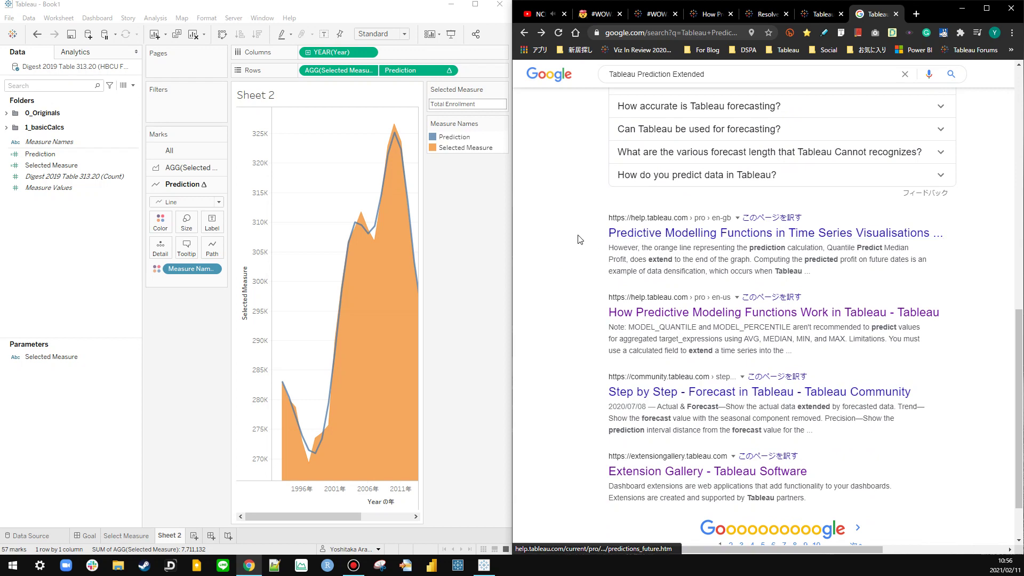
Step: Open the help article Predictive Modelling Functions in Time Series Visualisations and read its section on extending the date range through to the closing note
{"action": "left_click", "coordinate": [637, 239]}
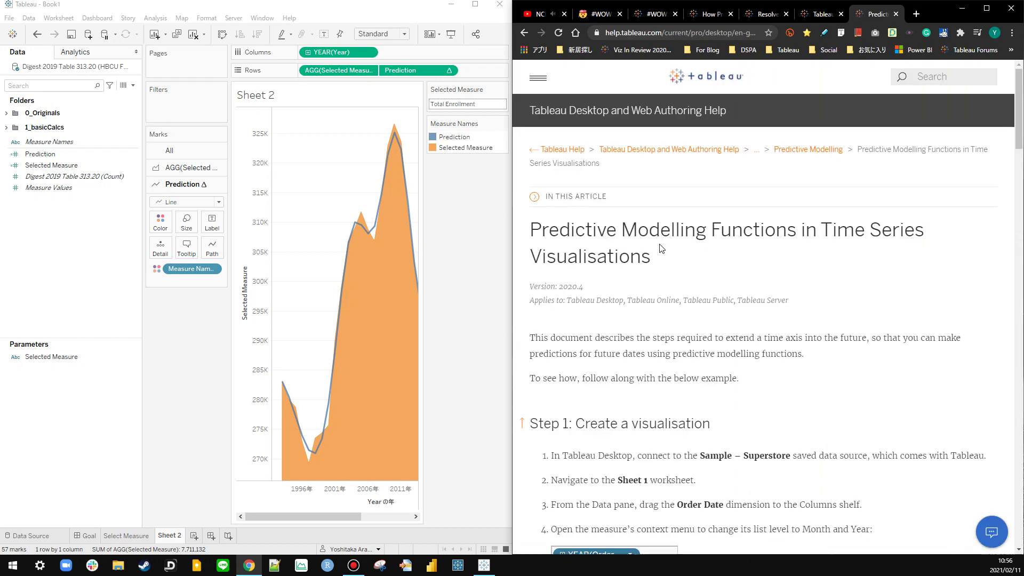
{"action": "scroll", "coordinate": [661, 248], "scroll_direction": "down", "scroll_amount": 5}
{"action": "scroll", "coordinate": [660, 248], "scroll_direction": "down", "scroll_amount": 20}
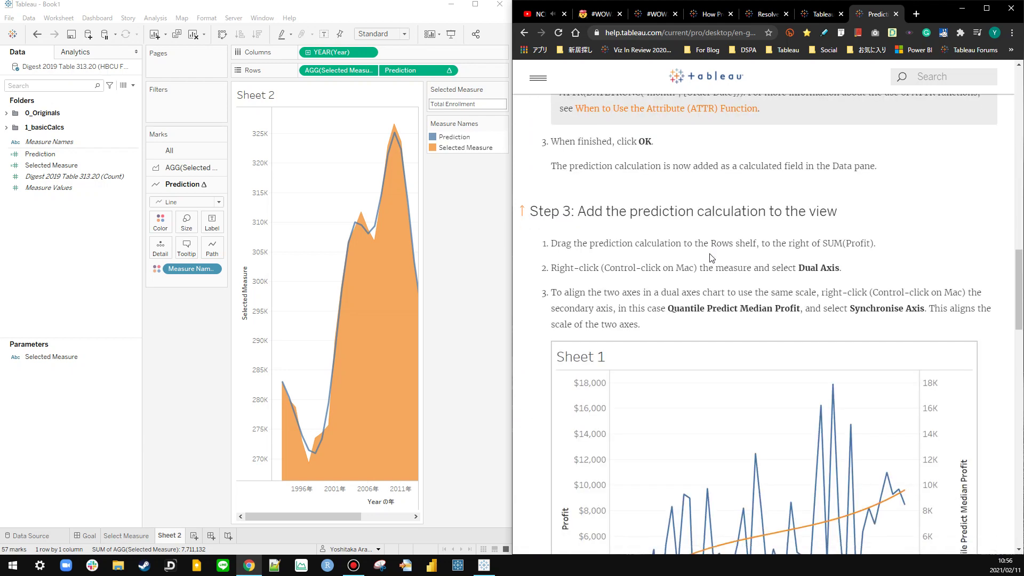
{"action": "scroll", "coordinate": [710, 255], "scroll_direction": "down", "scroll_amount": 2}
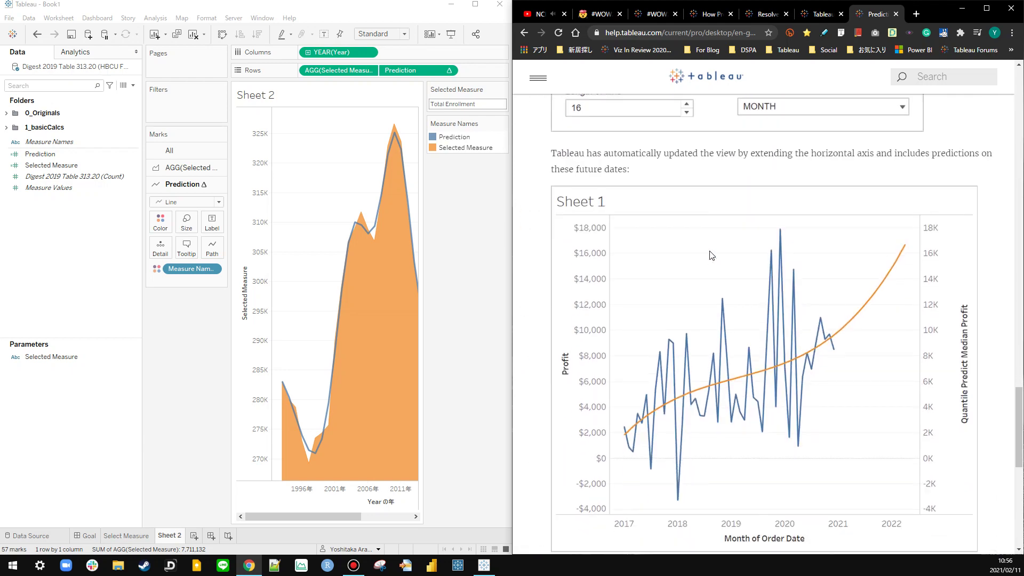
{"action": "scroll", "coordinate": [710, 255], "scroll_direction": "up", "scroll_amount": 3}
{"action": "scroll", "coordinate": [710, 255], "scroll_direction": "down", "scroll_amount": 3}
{"action": "scroll", "coordinate": [686, 254], "scroll_direction": "down", "scroll_amount": 4}
{"action": "scroll", "coordinate": [682, 252], "scroll_direction": "down", "scroll_amount": 2}
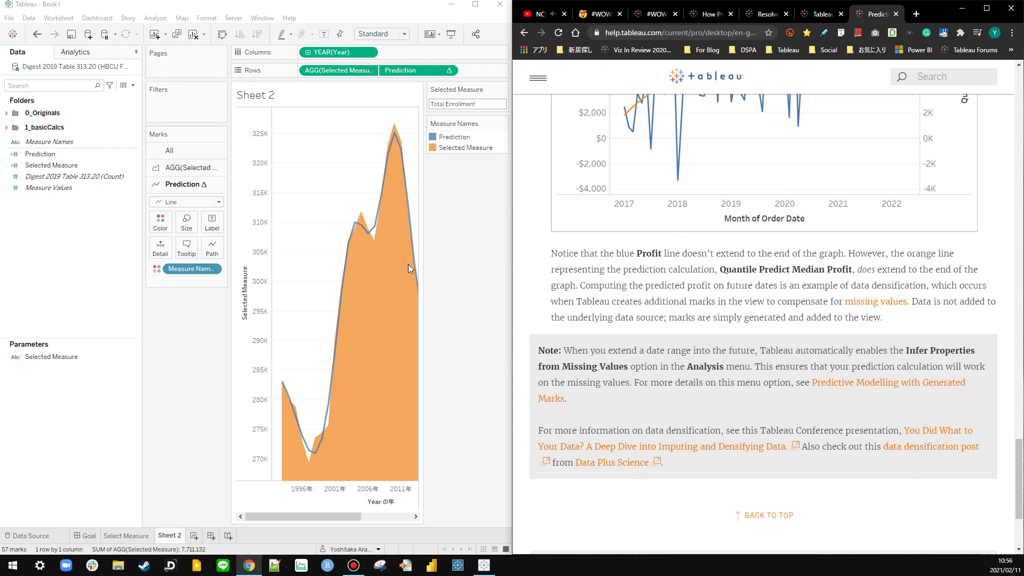
Step: Switch to Tableau and review the table calculation settings and Compute Using options of the Prediction field on Rows
{"action": "left_click", "coordinate": [330, 219]}
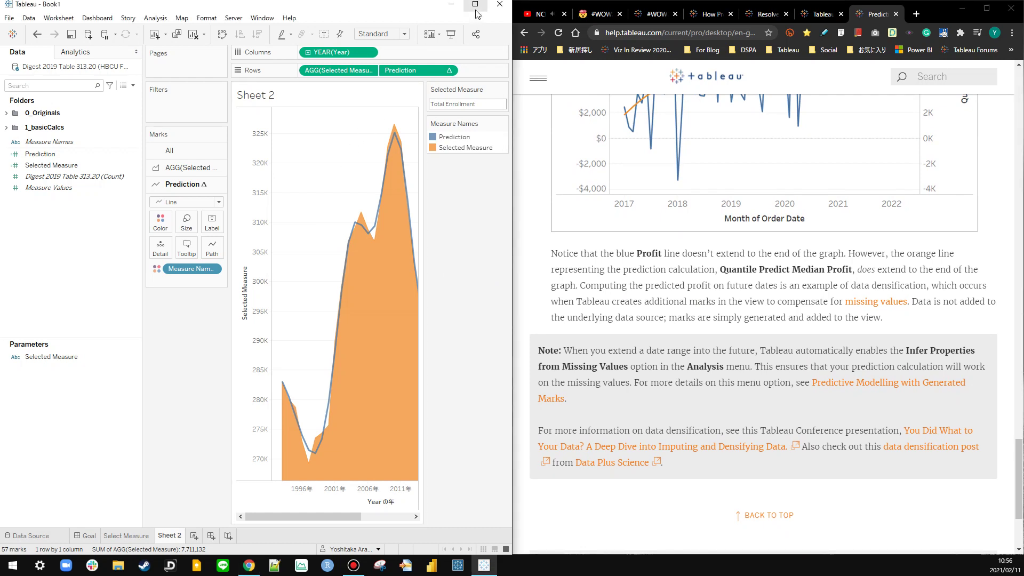
{"action": "left_click", "coordinate": [449, 70]}
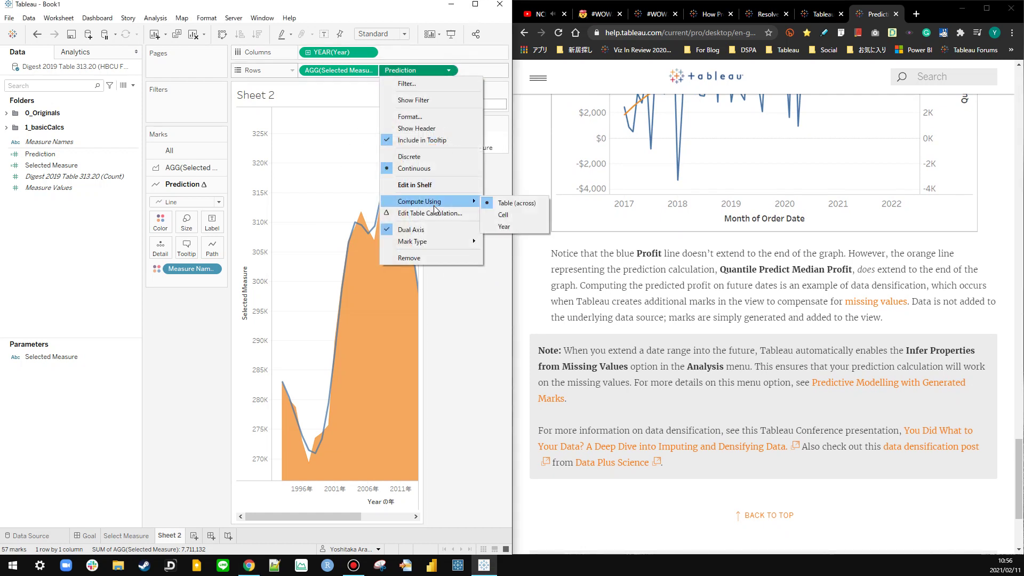
{"action": "left_click", "coordinate": [434, 212]}
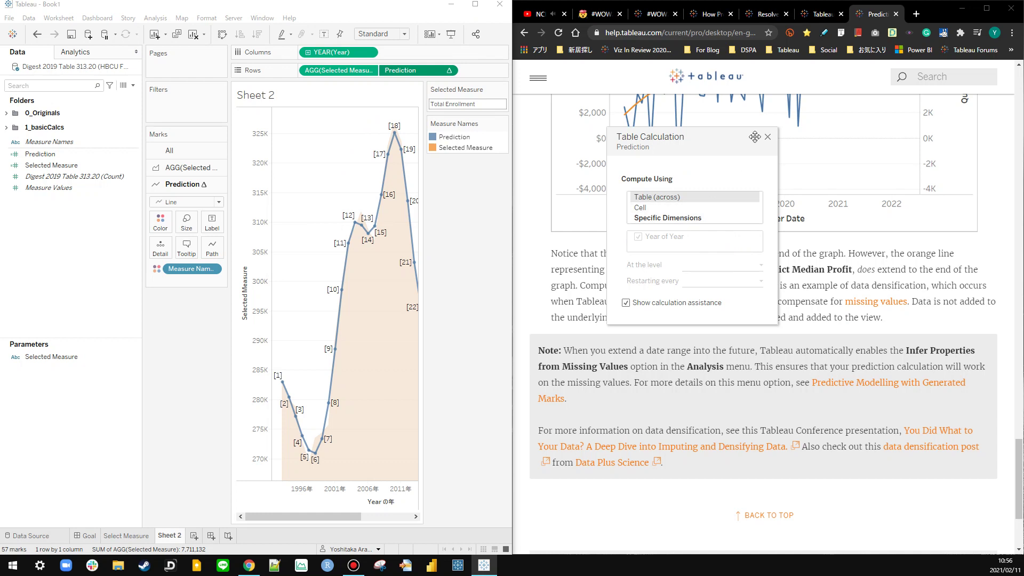
{"action": "left_click", "coordinate": [768, 137]}
{"action": "left_click", "coordinate": [448, 70]}
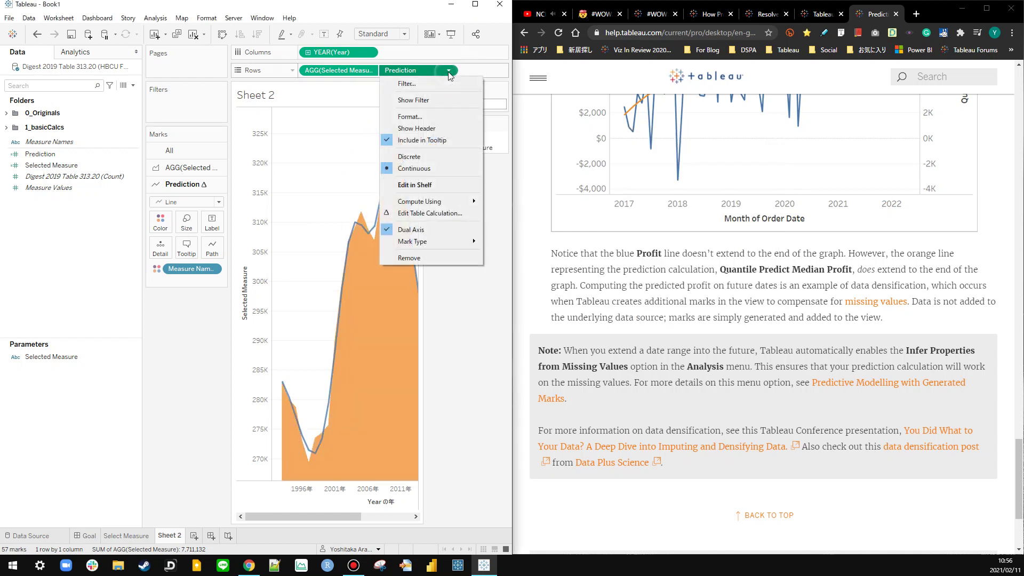
{"action": "mouse_move", "coordinate": [426, 209]}
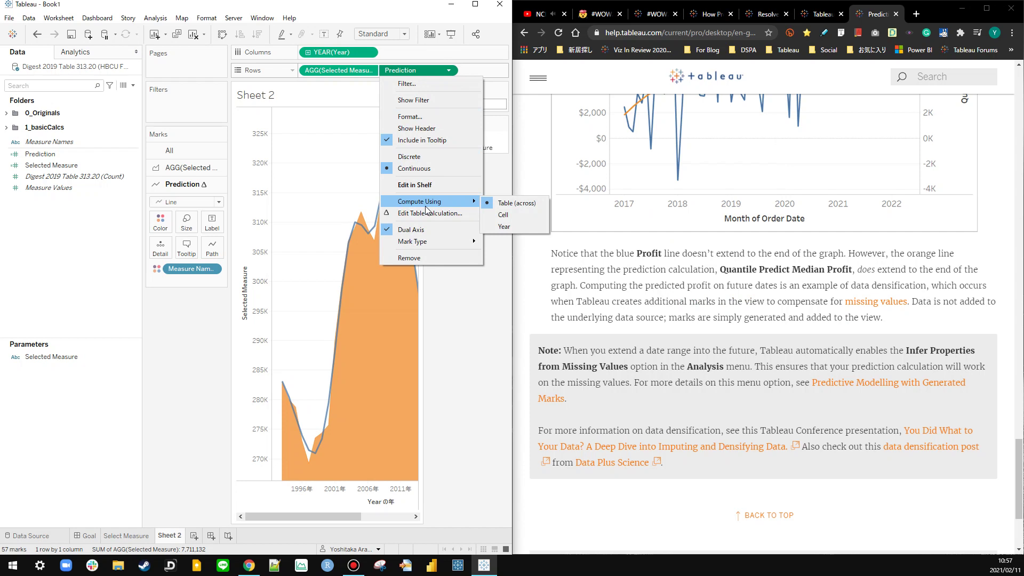
{"action": "left_click", "coordinate": [322, 191]}
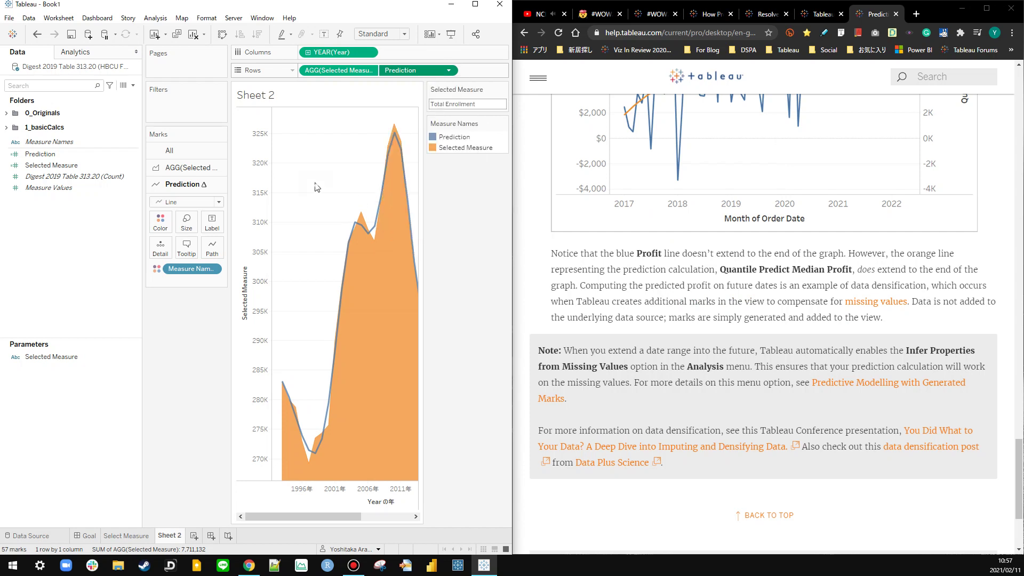
Step: Maximize the Tableau window and inspect the last forecast point of the Prediction line
{"action": "left_click", "coordinate": [475, 4]}
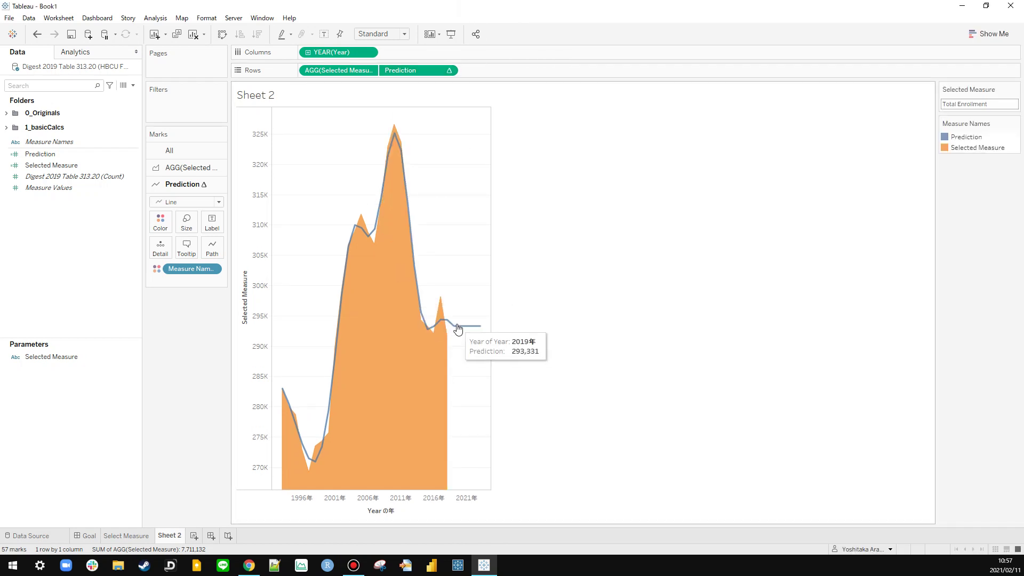
{"action": "left_click", "coordinate": [479, 329]}
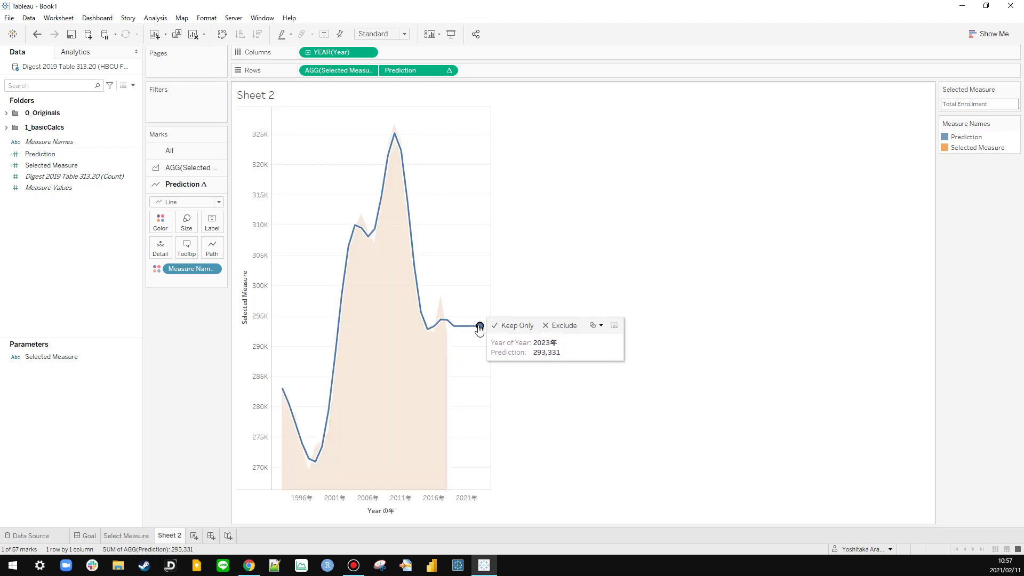
{"action": "left_click", "coordinate": [480, 329]}
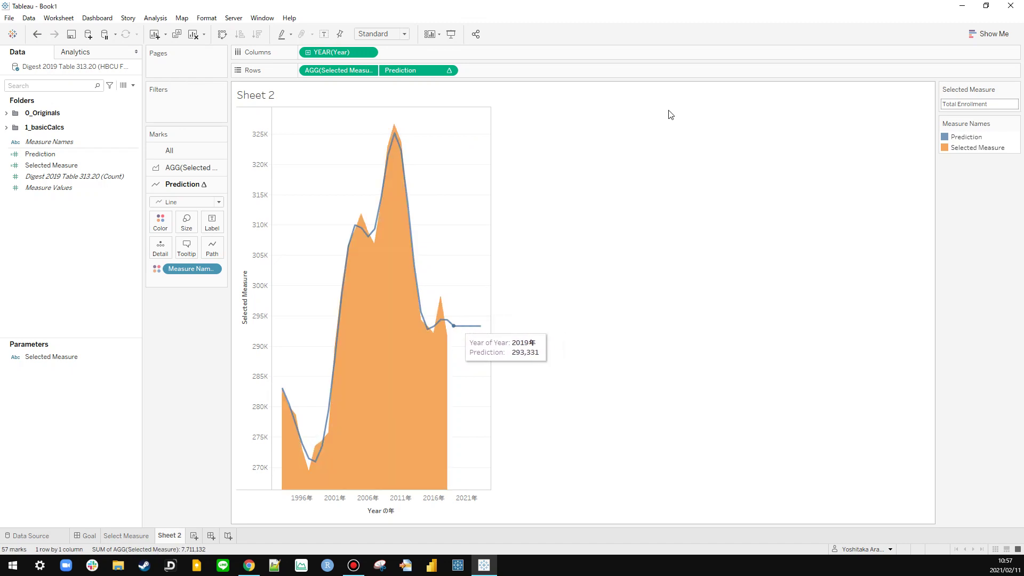
Step: Restore Tableau beside the browser and refine the web search to "Tableau Prediction Extended same"
{"action": "left_click", "coordinate": [986, 6]}
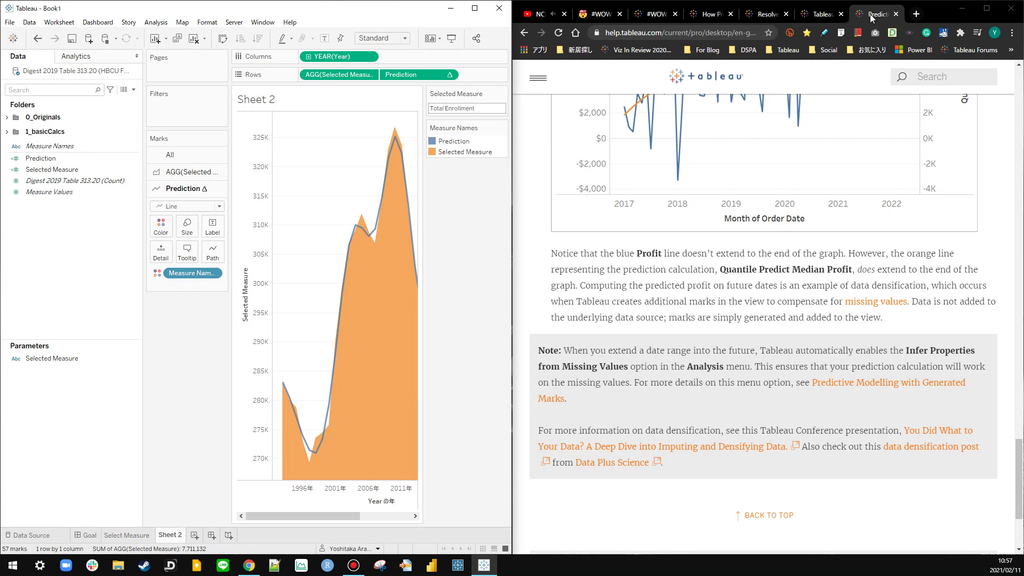
{"action": "key", "text": "alt+Left"}
{"action": "scroll", "coordinate": [746, 86], "scroll_direction": "up", "scroll_amount": 12}
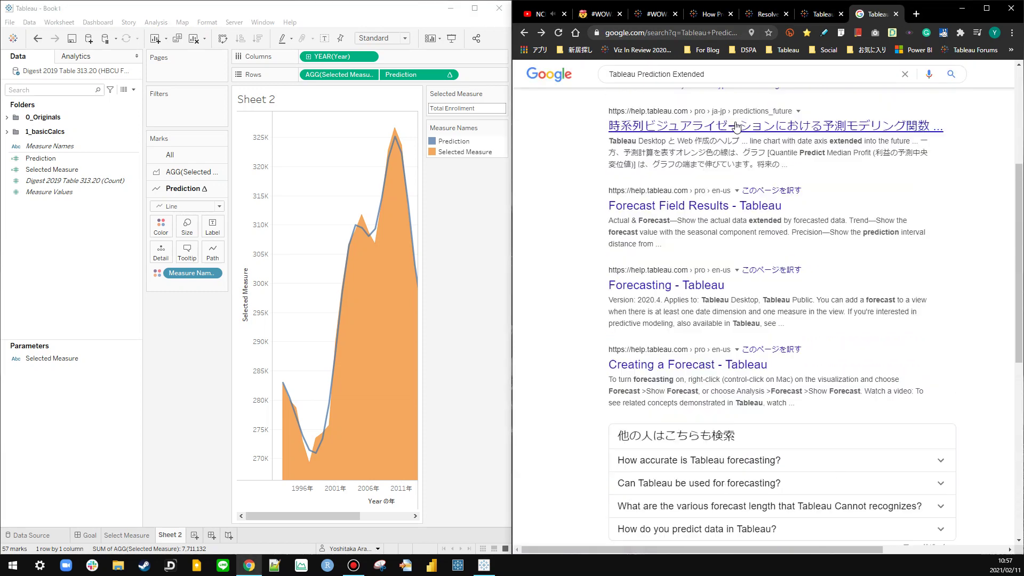
{"action": "left_click", "coordinate": [743, 81]}
{"action": "type", "text": "pr"}
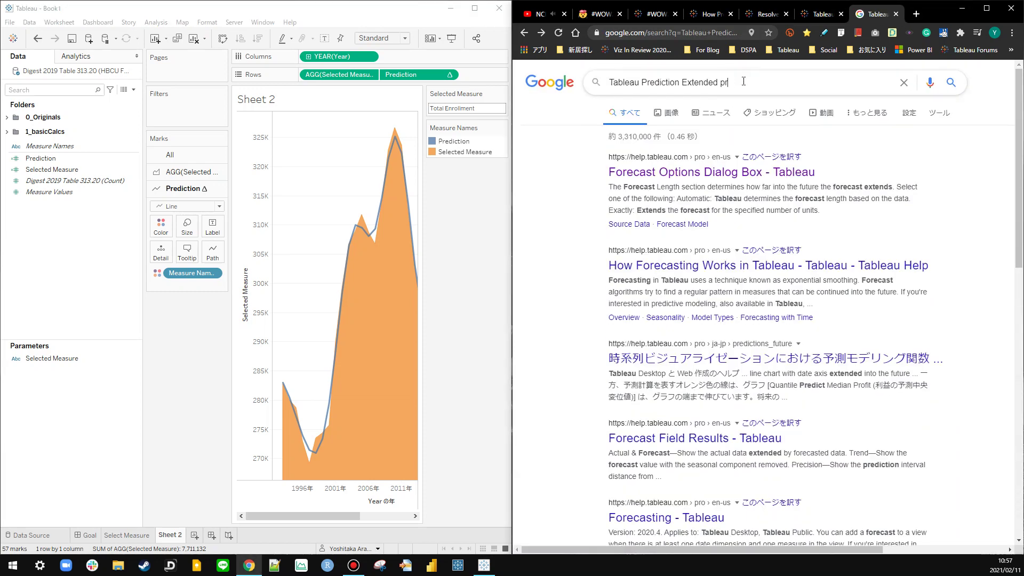
{"action": "type", "text": "e"}
{"action": "key", "text": "BackSpace"}
{"action": "key", "text": "BackSpace"}
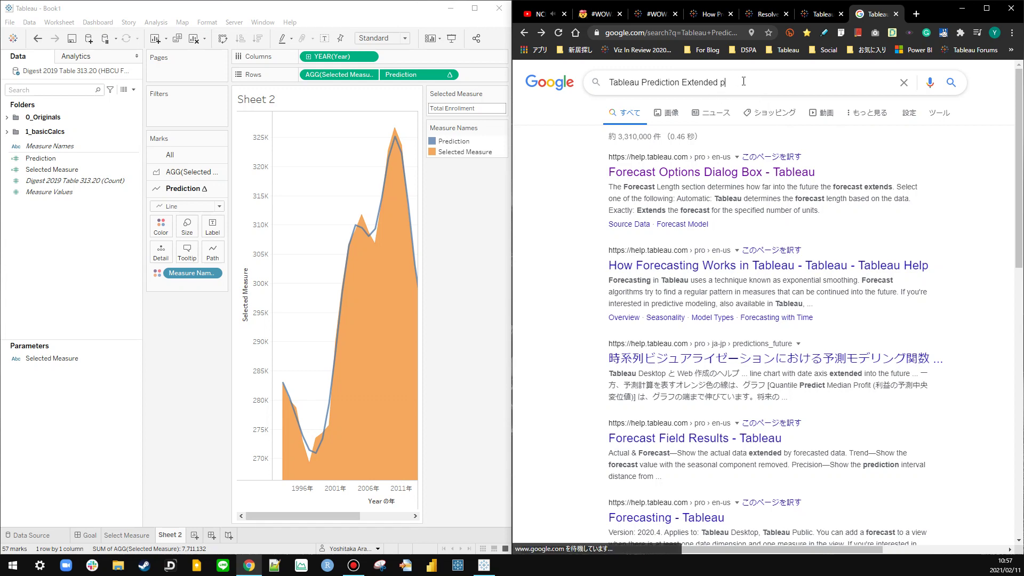
{"action": "key", "text": "BackSpace"}
{"action": "type", "text": "same"}
{"action": "key", "text": "Return"}
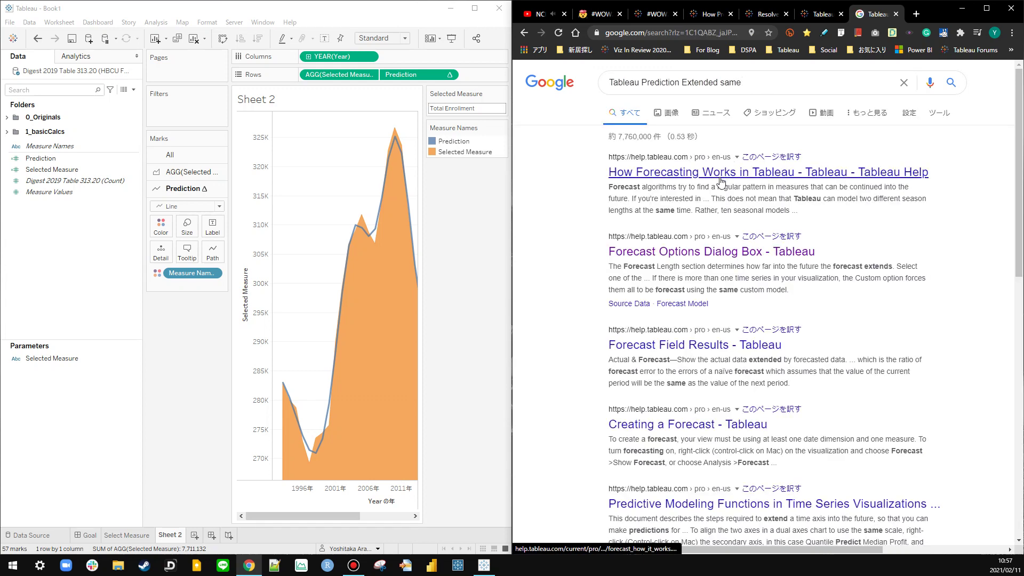
Step: Check the Forecast Field Results page and return to browsing the refined search results
{"action": "scroll", "coordinate": [644, 190], "scroll_direction": "down", "scroll_amount": 3}
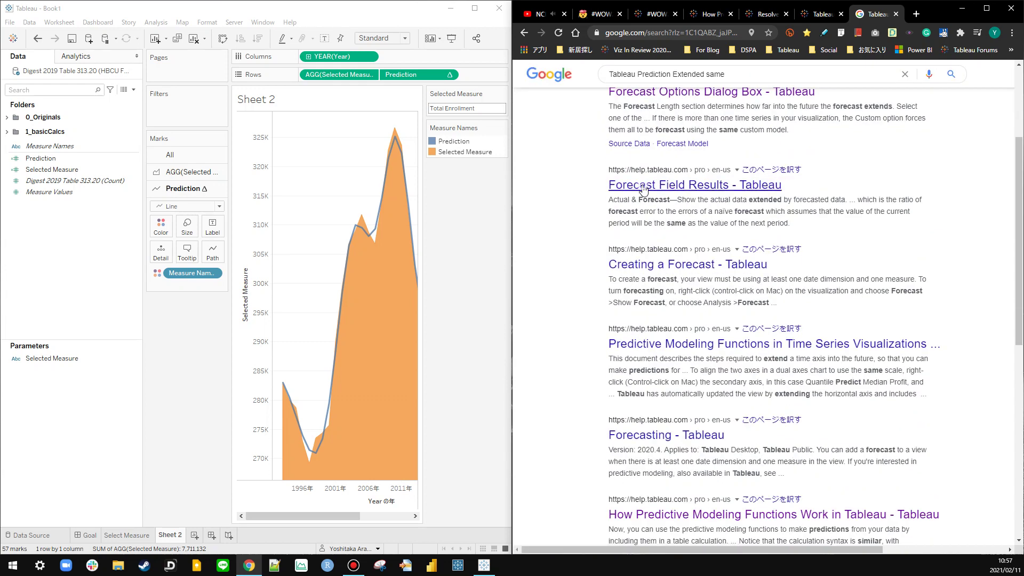
{"action": "left_click", "coordinate": [643, 188]}
{"action": "key", "text": "alt+Left"}
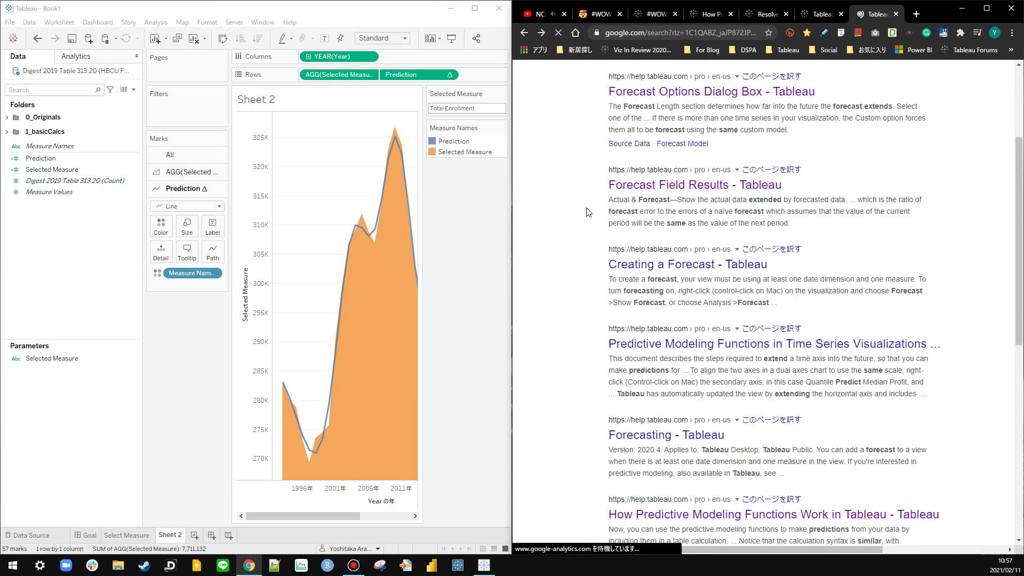
{"action": "scroll", "coordinate": [589, 213], "scroll_direction": "down", "scroll_amount": 3}
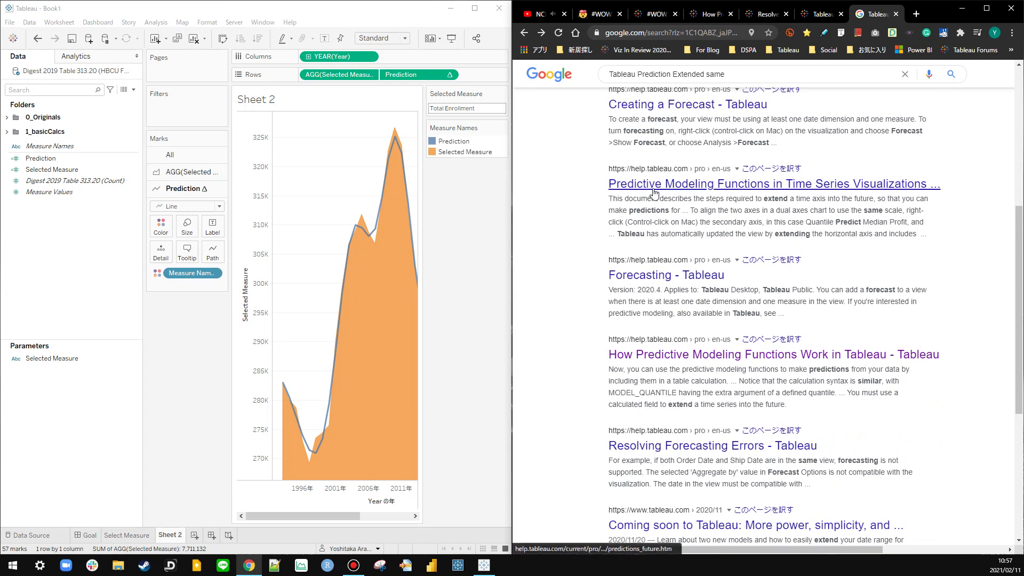
Step: Open the Predictive Modeling Functions in Time Series Visualizations article and read the explanation and note below the extended forecast chart
{"action": "left_click", "coordinate": [651, 185]}
{"action": "scroll", "coordinate": [630, 263], "scroll_direction": "down", "scroll_amount": 20}
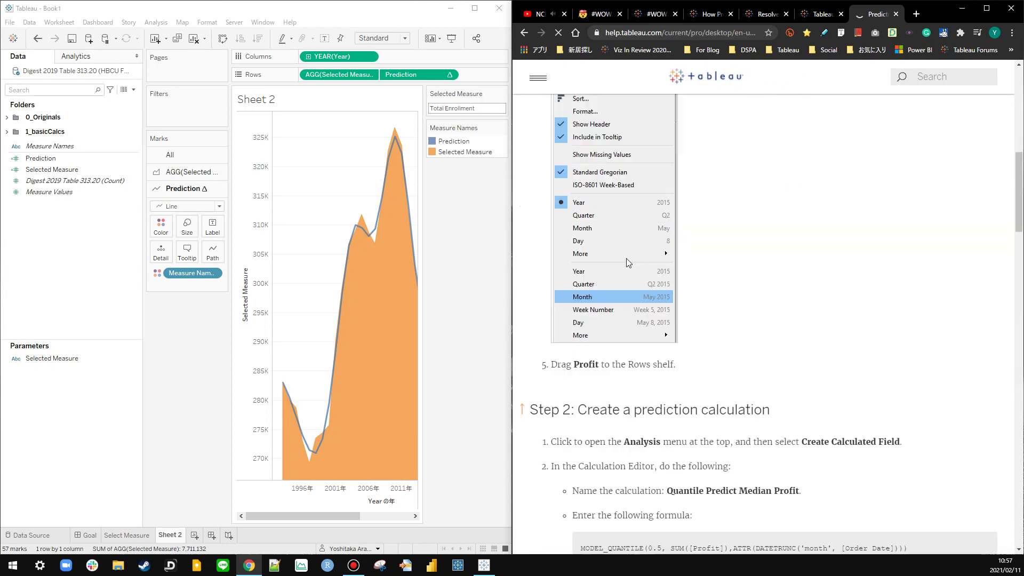
{"action": "scroll", "coordinate": [624, 263], "scroll_direction": "down", "scroll_amount": 10}
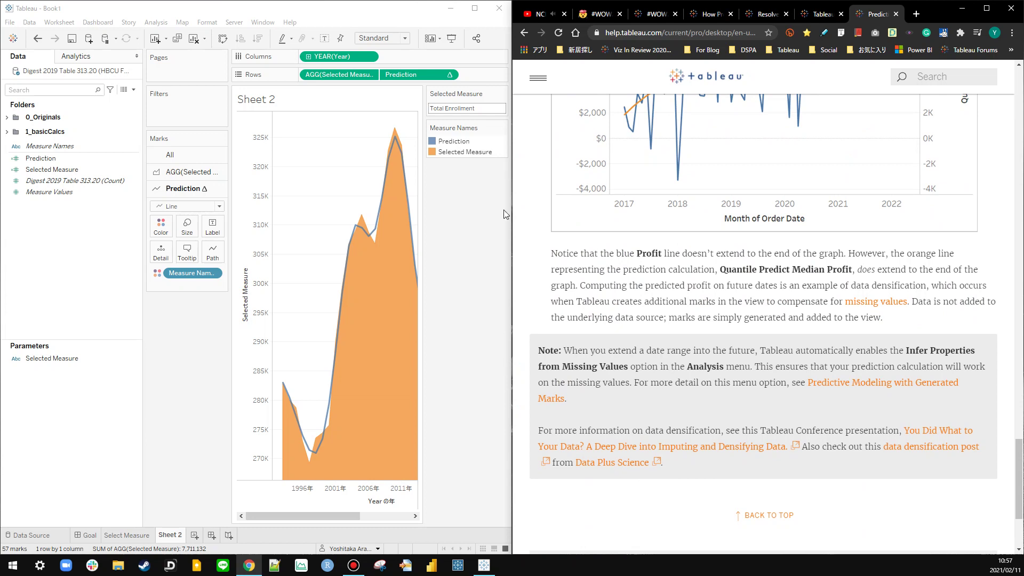
{"action": "scroll", "coordinate": [677, 271], "scroll_direction": "up", "scroll_amount": 2}
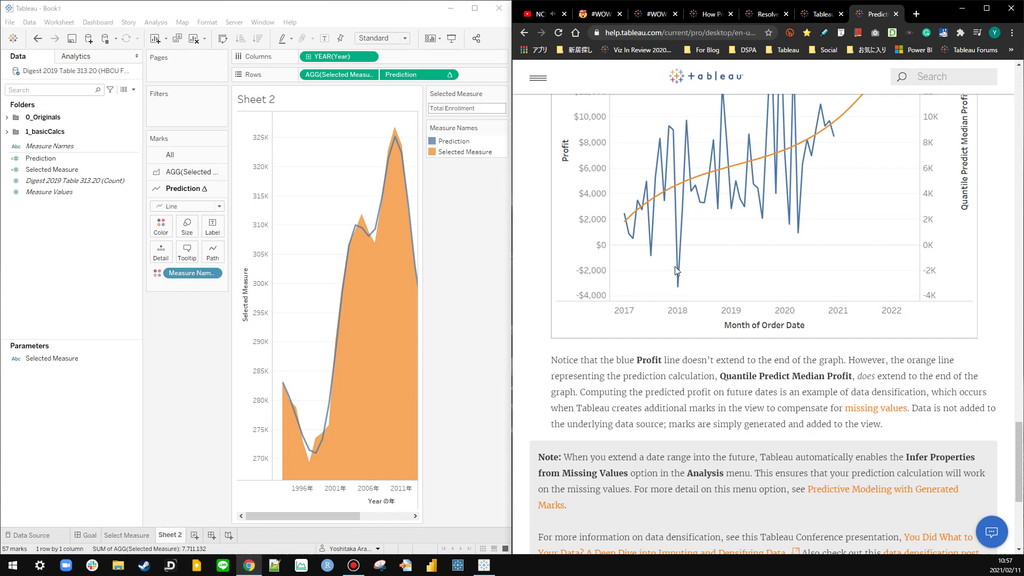
{"action": "scroll", "coordinate": [670, 288], "scroll_direction": "down", "scroll_amount": 1}
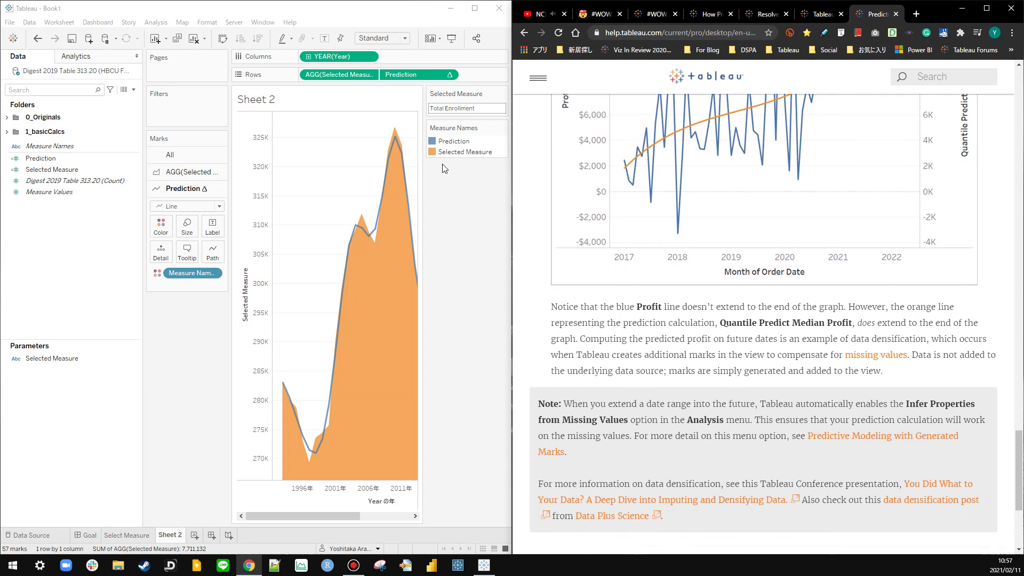
Step: Set the worksheet's view fit to Fit Width
{"action": "right_click", "coordinate": [344, 56]}
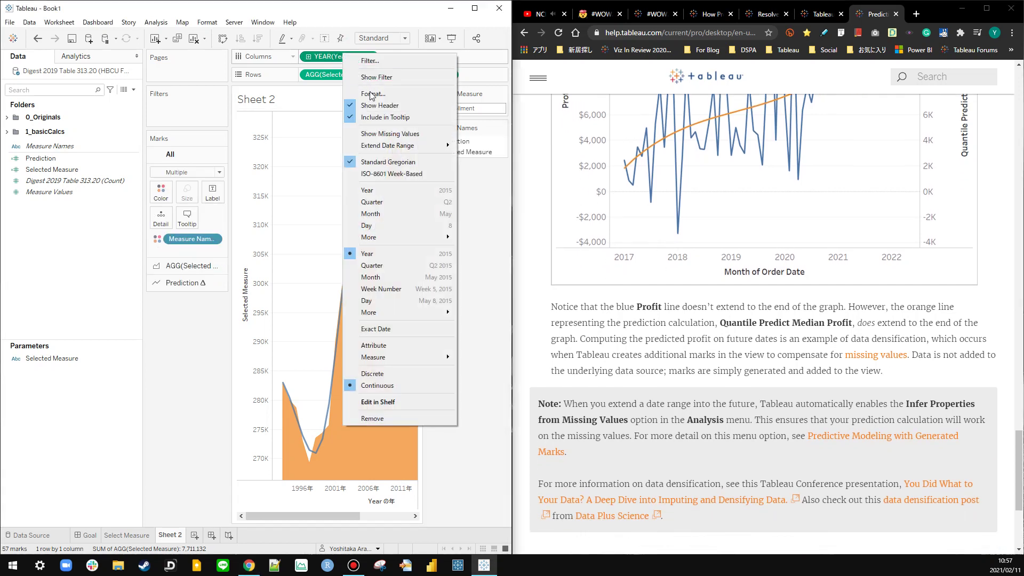
{"action": "left_click", "coordinate": [368, 134]}
{"action": "left_click", "coordinate": [382, 38]}
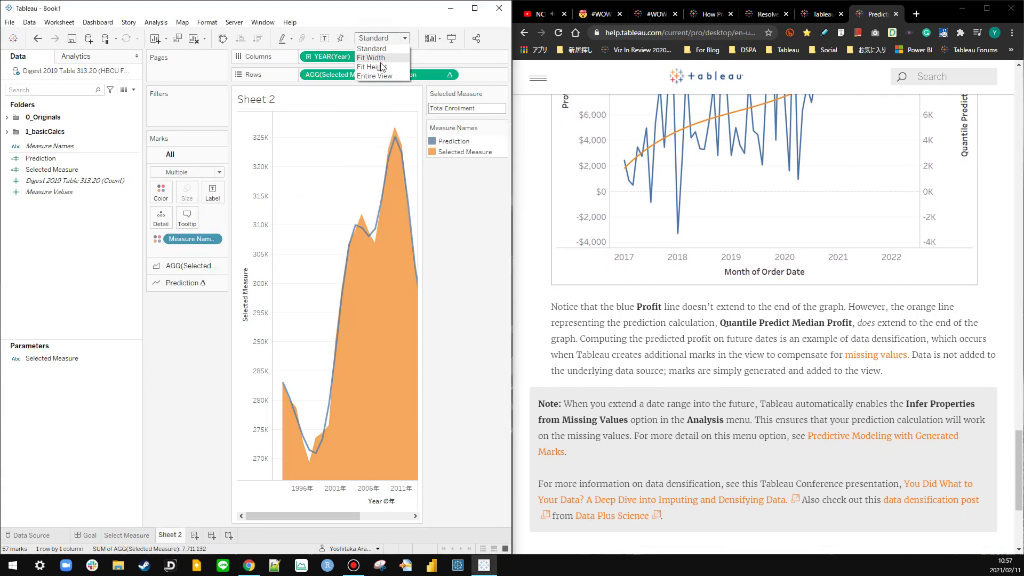
{"action": "left_click", "coordinate": [374, 56]}
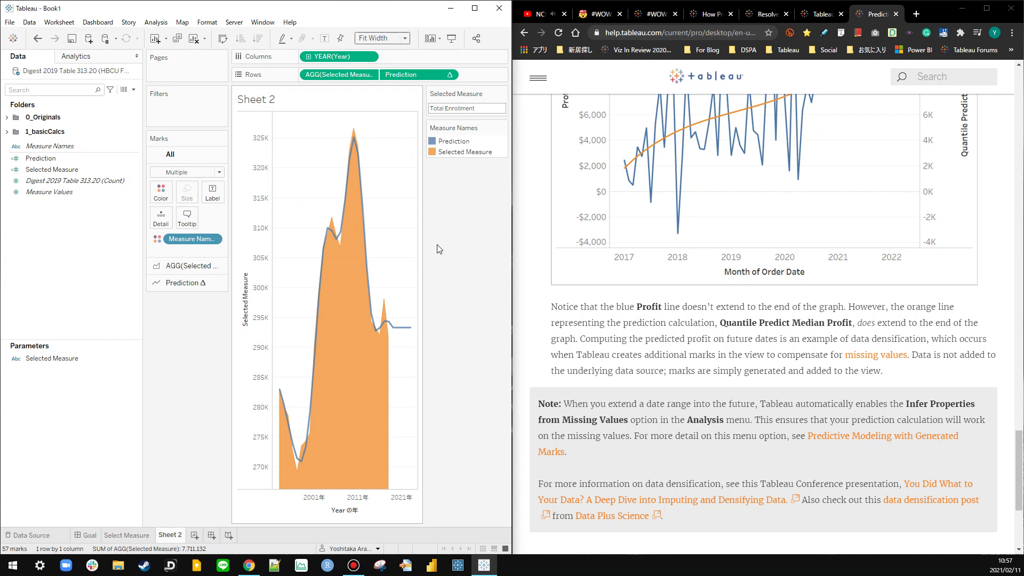
Step: Check the custom Extend Date Range settings of the Year field on Columns and close them without changes
{"action": "left_click", "coordinate": [369, 56]}
{"action": "left_click", "coordinate": [354, 142]}
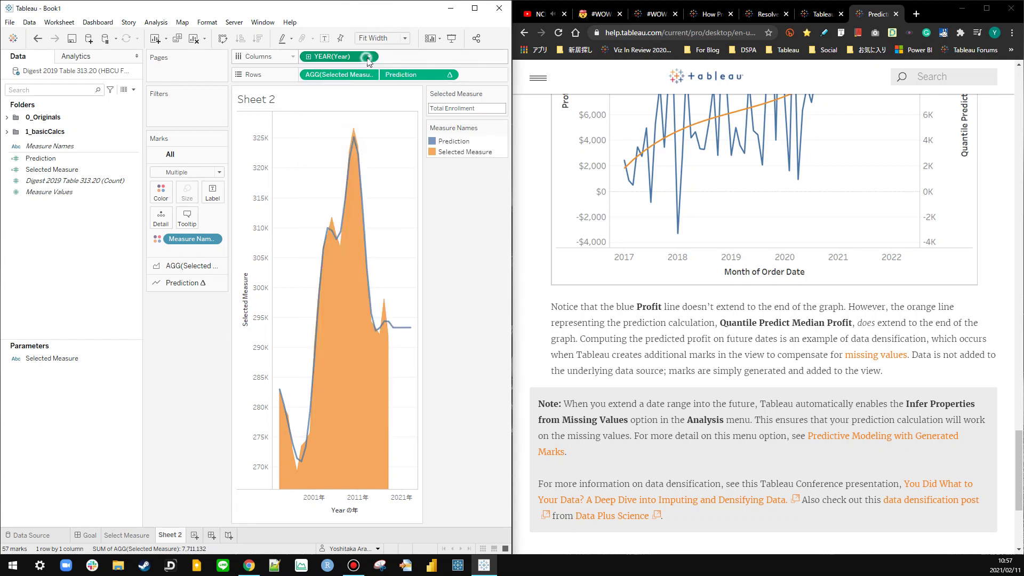
{"action": "left_click", "coordinate": [369, 56]}
{"action": "mouse_move", "coordinate": [370, 154]}
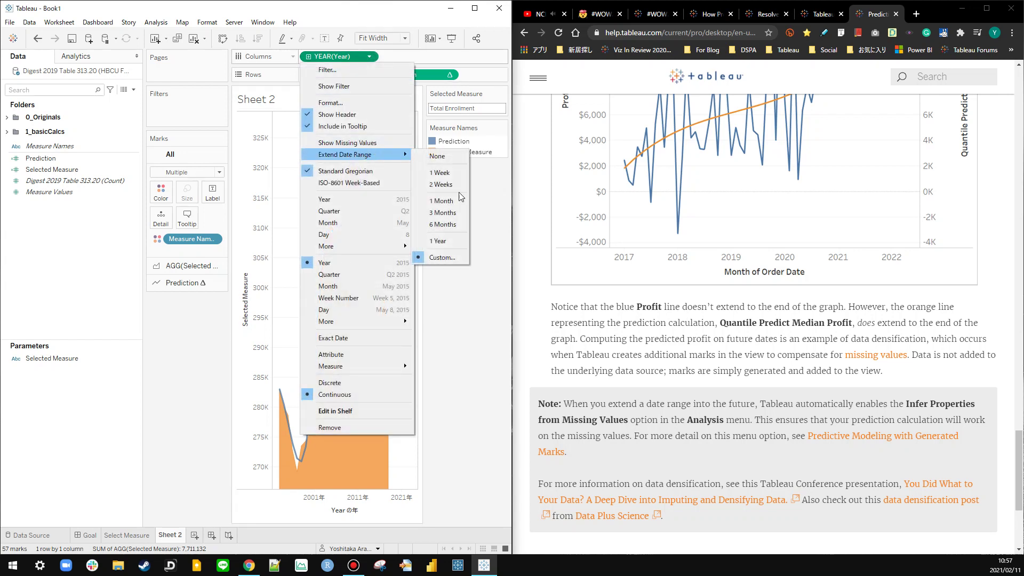
{"action": "left_click", "coordinate": [452, 257]}
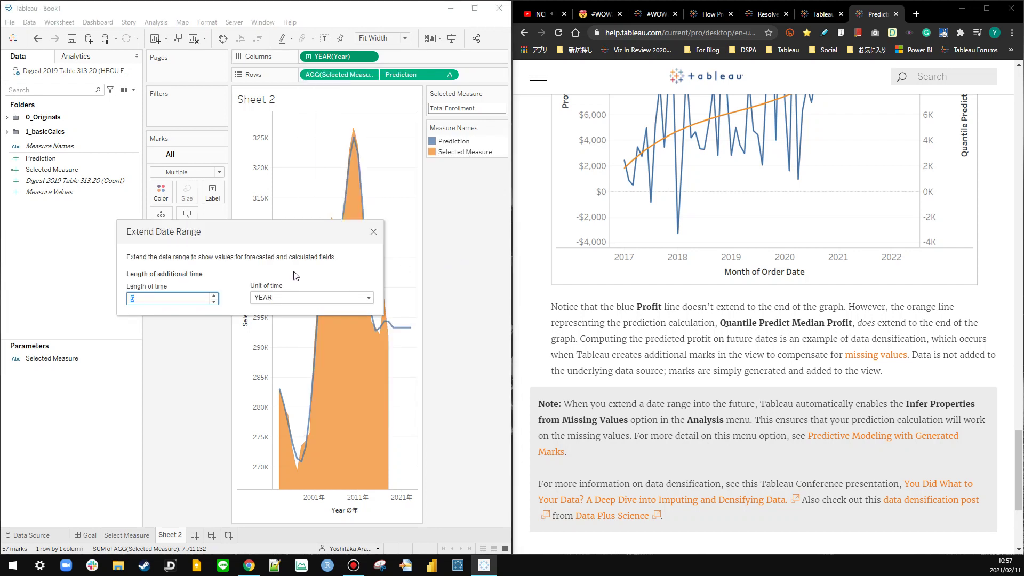
{"action": "left_click", "coordinate": [373, 231]}
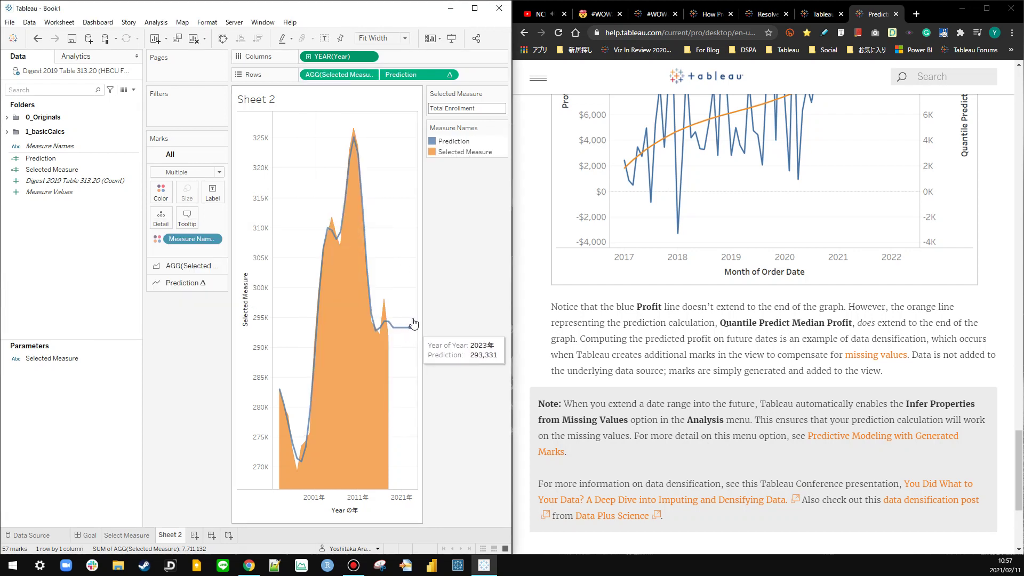
{"action": "left_click", "coordinate": [368, 74]}
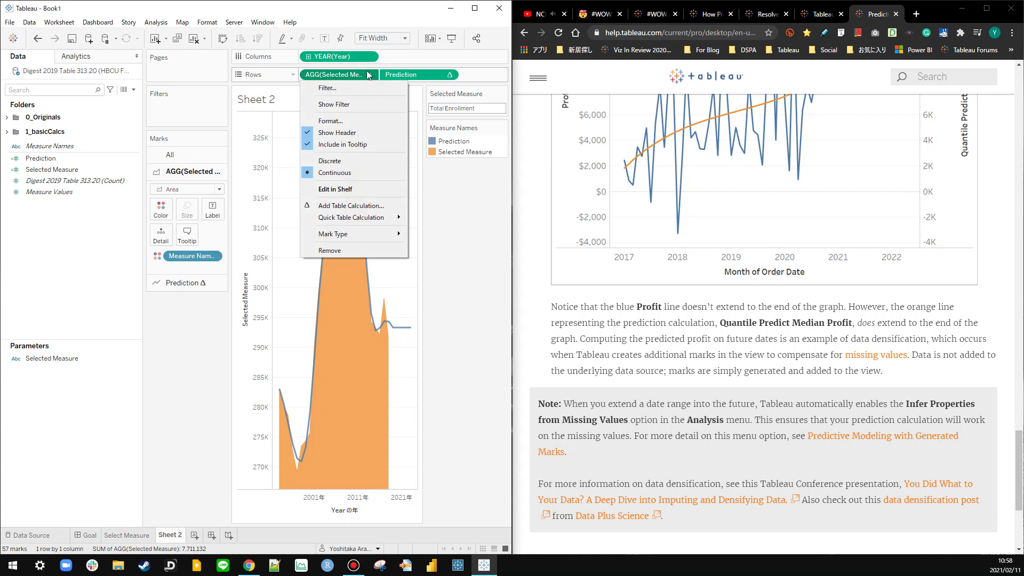
{"action": "left_click", "coordinate": [368, 58]}
{"action": "left_click", "coordinate": [371, 57]}
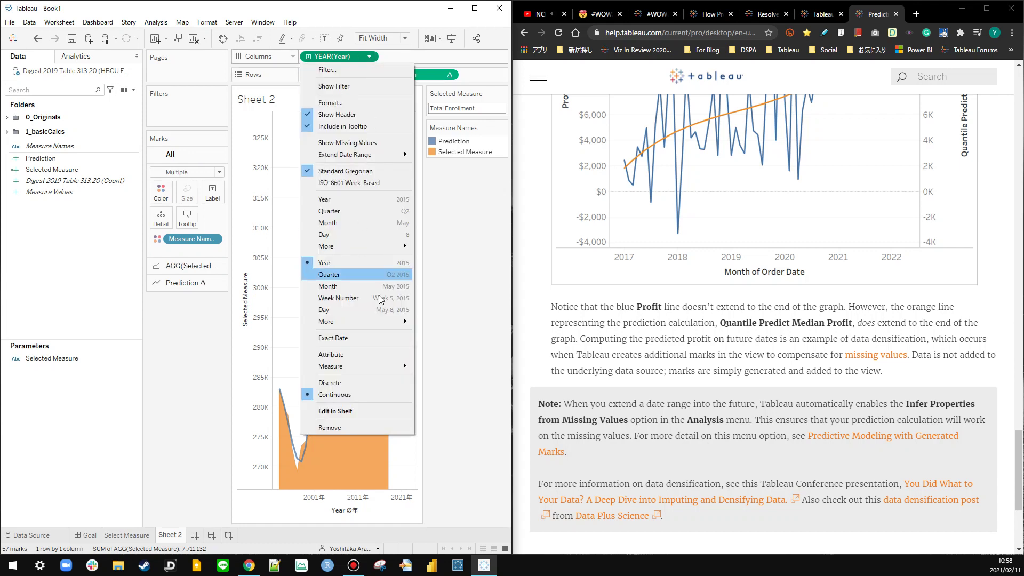
{"action": "left_click", "coordinate": [466, 301]}
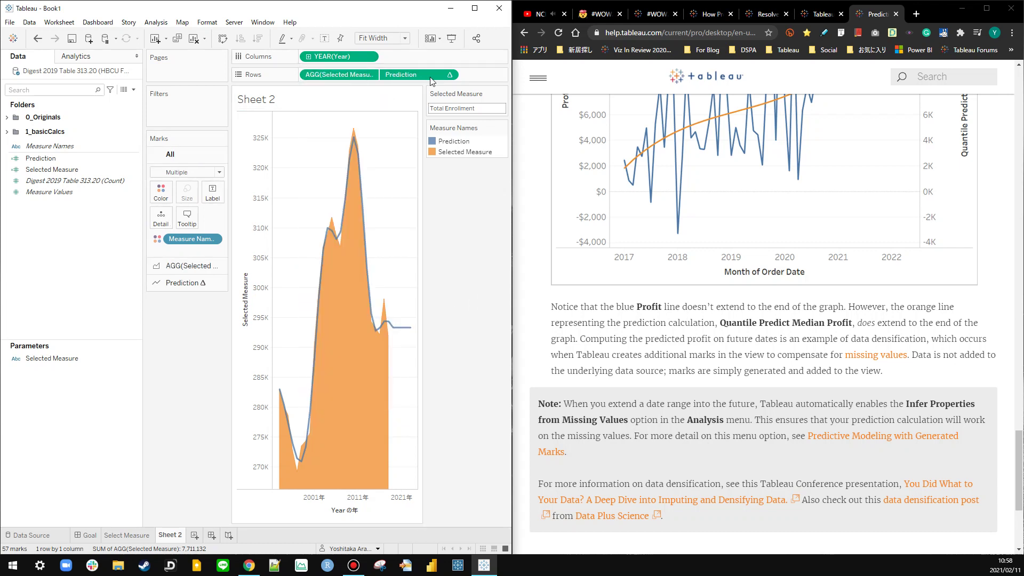
{"action": "left_click", "coordinate": [451, 75]}
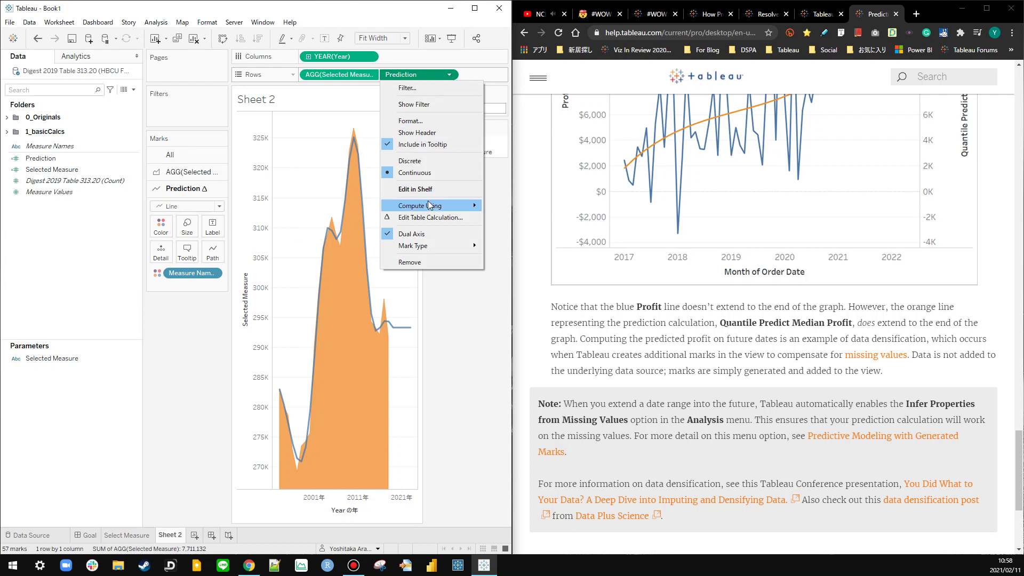
{"action": "mouse_move", "coordinate": [429, 206]}
{"action": "left_click", "coordinate": [456, 305]}
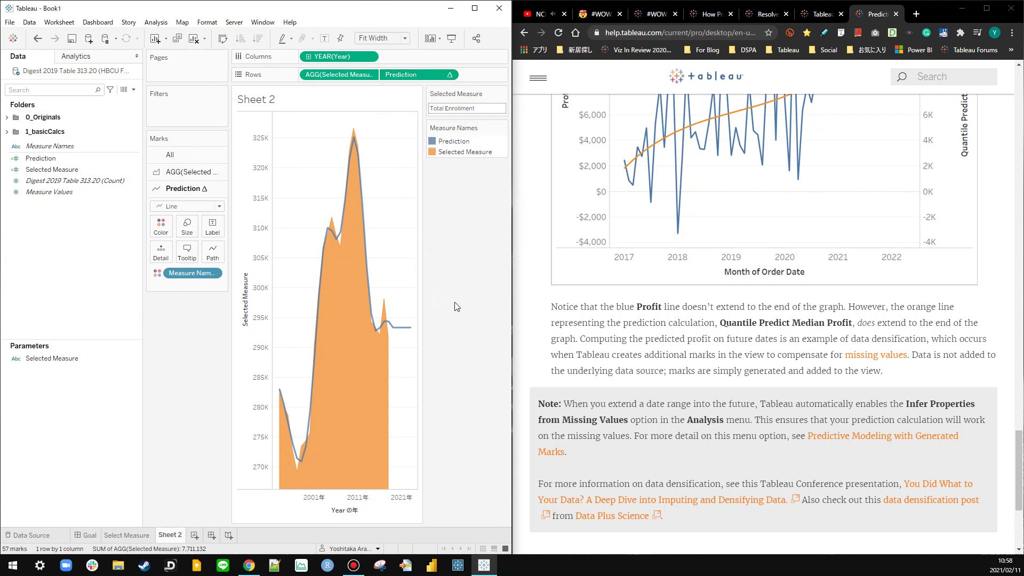
Step: Open the Prediction calculated field for editing
{"action": "right_click", "coordinate": [32, 159]}
{"action": "left_click", "coordinate": [72, 209]}
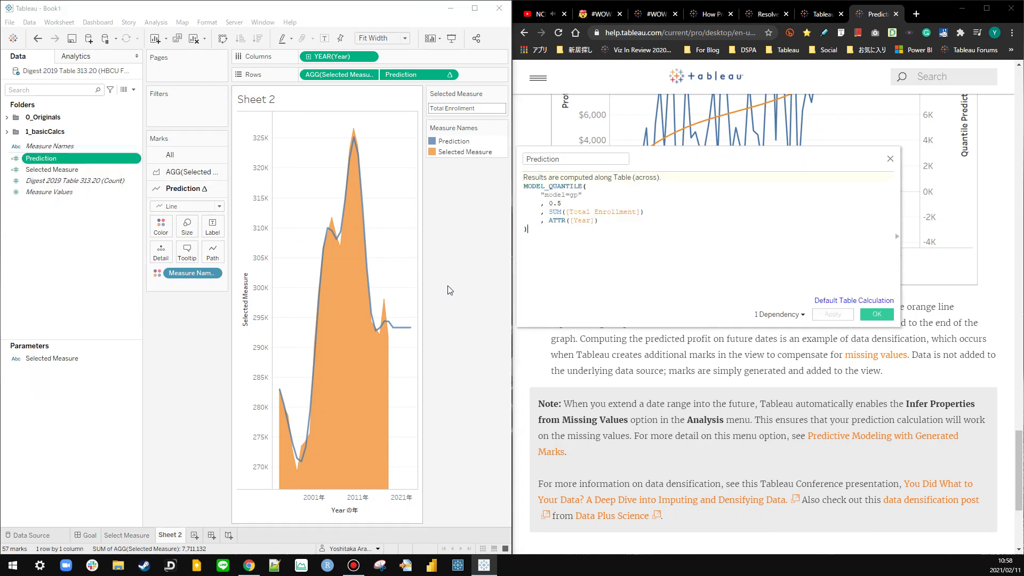
Step: Try to comment out the 0.5 quantile line in the Prediction formula and undo the edit
{"action": "left_click", "coordinate": [542, 204]}
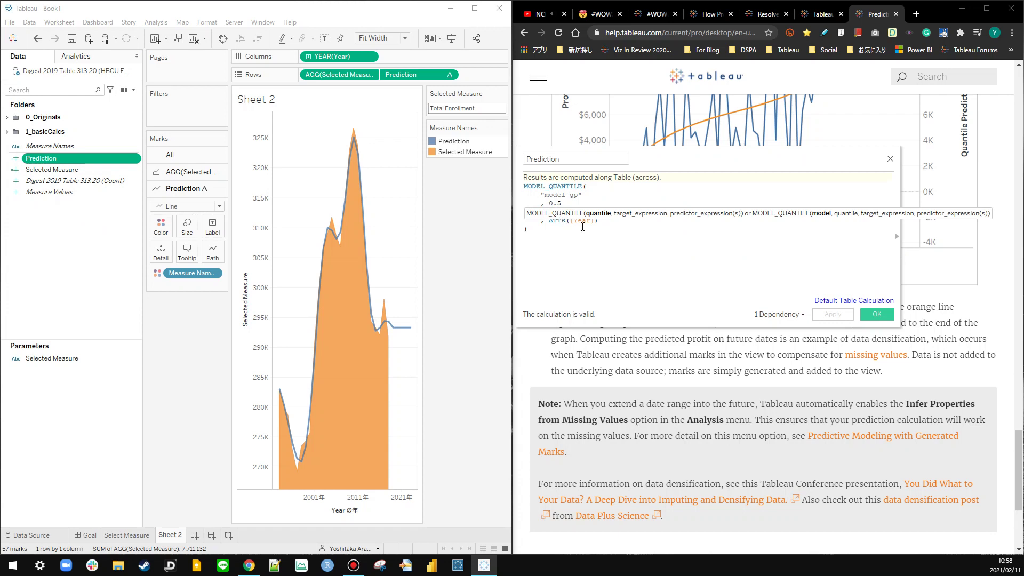
{"action": "type", "text": "//"}
{"action": "left_click", "coordinate": [598, 254]}
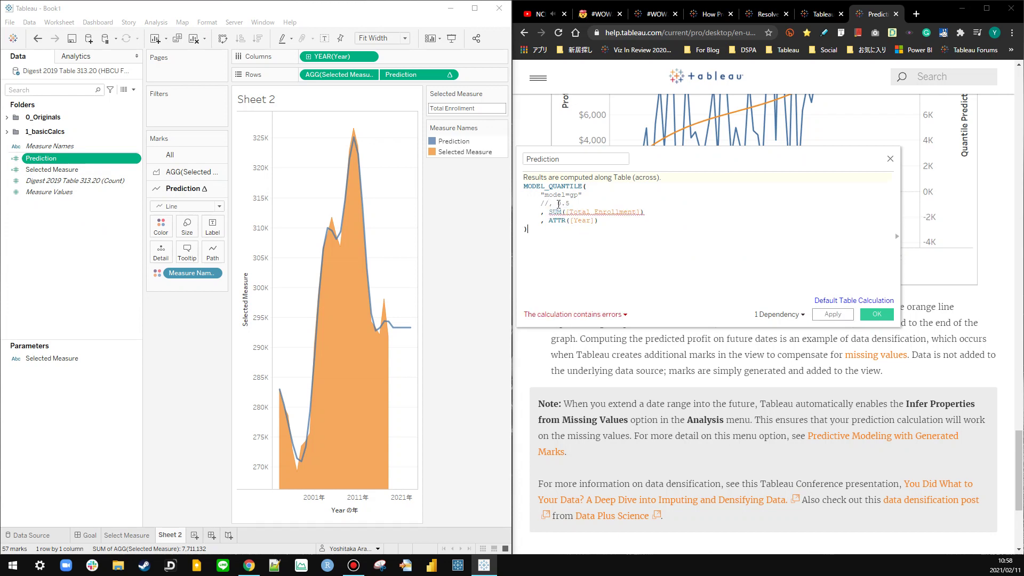
{"action": "key", "text": "ctrl+z"}
{"action": "left_click", "coordinate": [608, 248]}
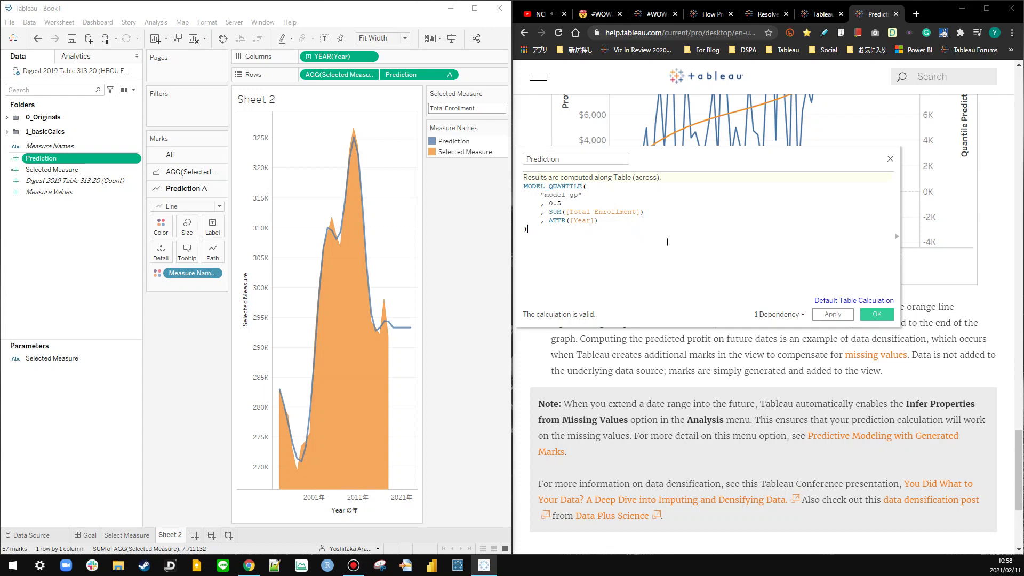
Step: Replace the predictor in the Prediction formula with ATTR(DATETRUNC('year', [Year])), apply it, and close the calculation editor
{"action": "left_click_drag", "start_coordinate": [342, 57], "coordinate": [590, 228]}
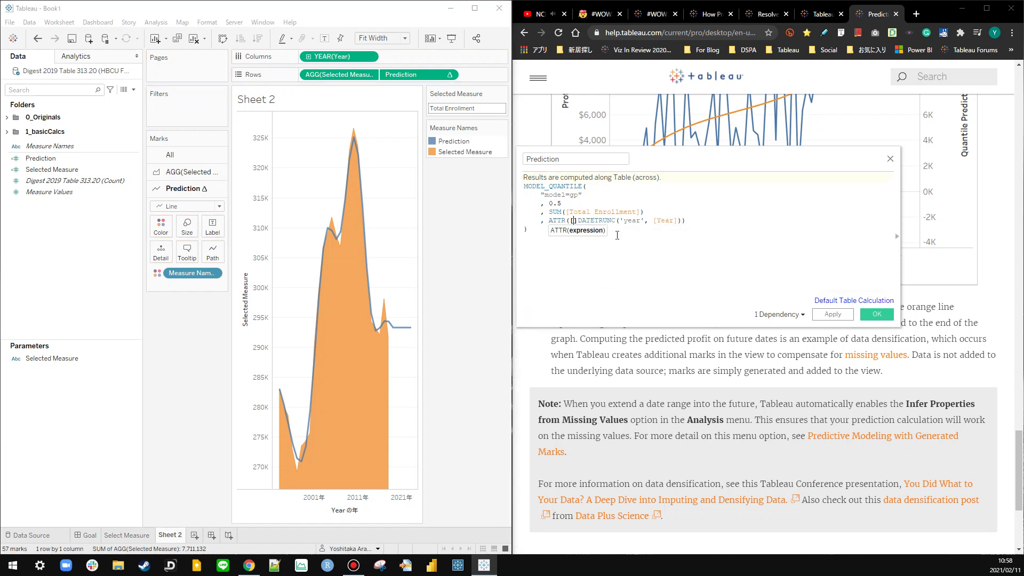
{"action": "key", "text": "BackSpace"}
{"action": "key", "text": "BackSpace"}
{"action": "key", "text": "BackSpace"}
{"action": "key", "text": "BackSpace"}
{"action": "key", "text": "BackSpace"}
{"action": "key", "text": "BackSpace"}
{"action": "key", "text": "Down"}
{"action": "left_click", "coordinate": [836, 315]}
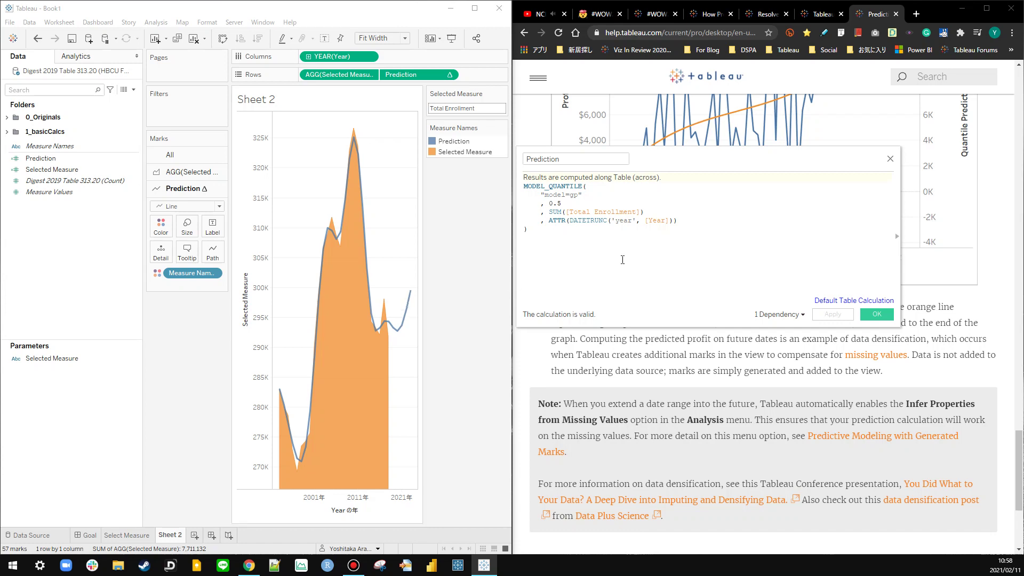
{"action": "left_click", "coordinate": [872, 316]}
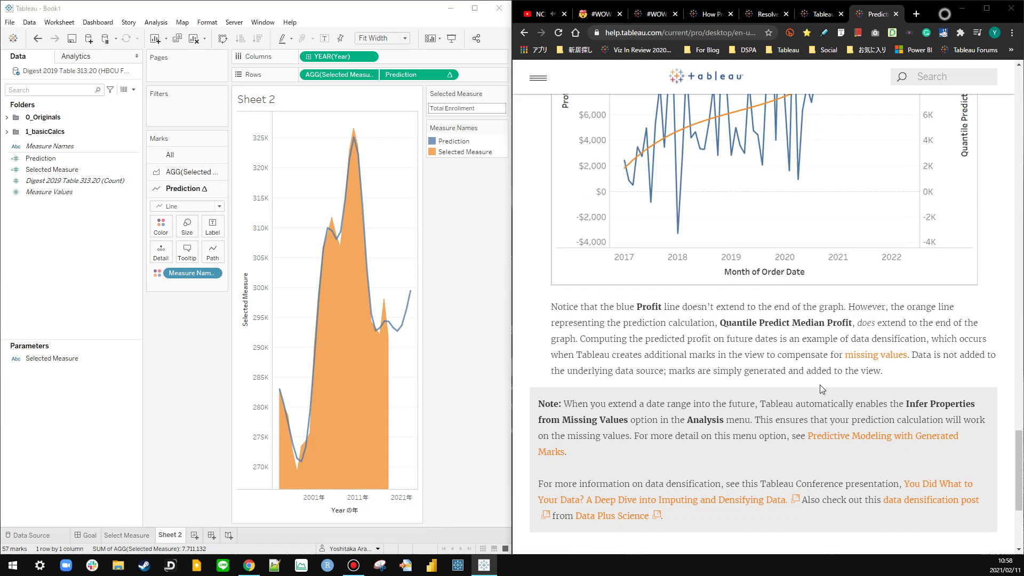
Step: Minimize the browser and maximize the Tableau window
{"action": "left_click", "coordinate": [962, 9]}
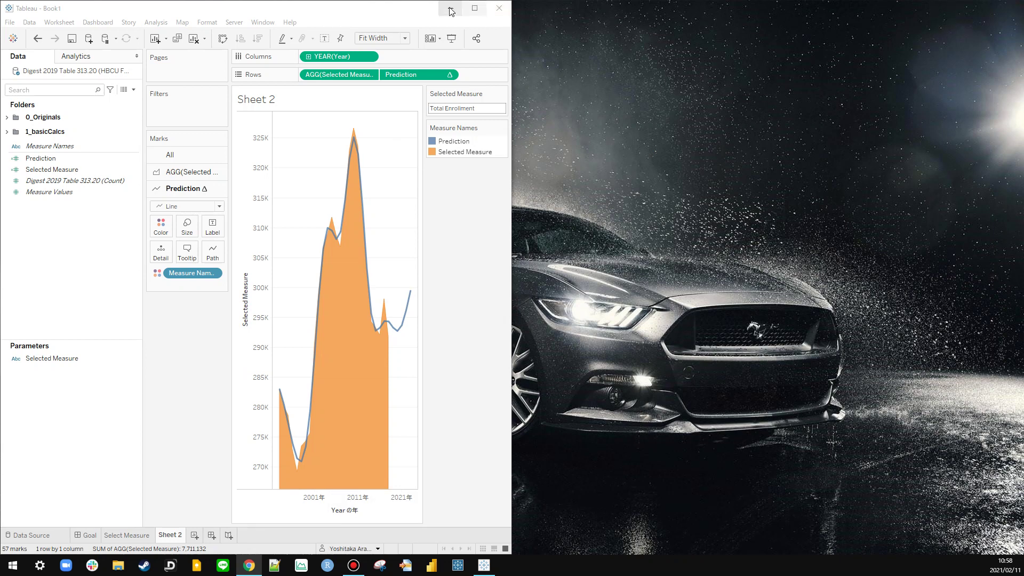
{"action": "left_click", "coordinate": [474, 8]}
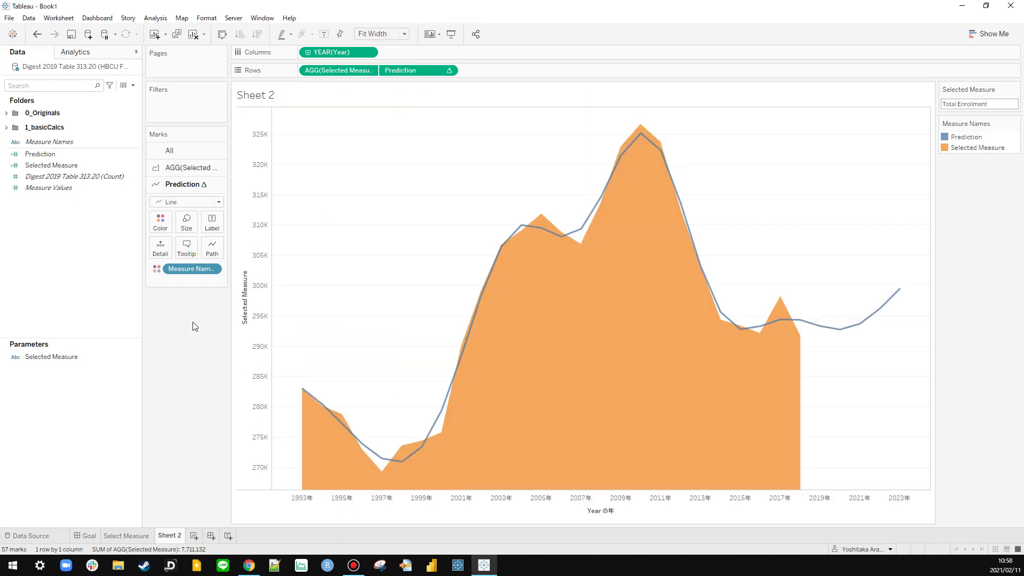
{"action": "key", "text": "alt+Tab"}
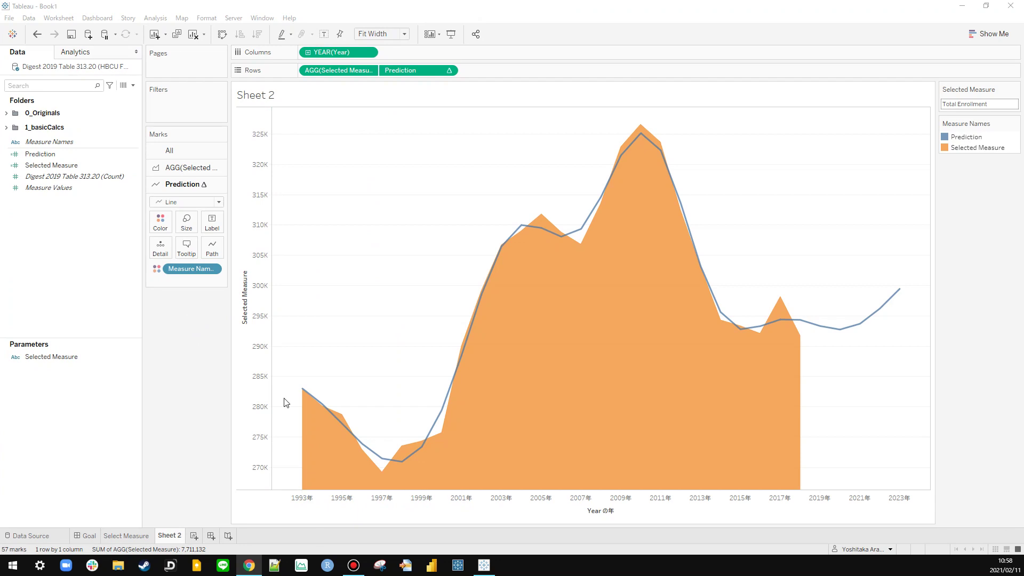
Step: Remove Measure Names from the color encoding of all marks
{"action": "left_click", "coordinate": [181, 152]}
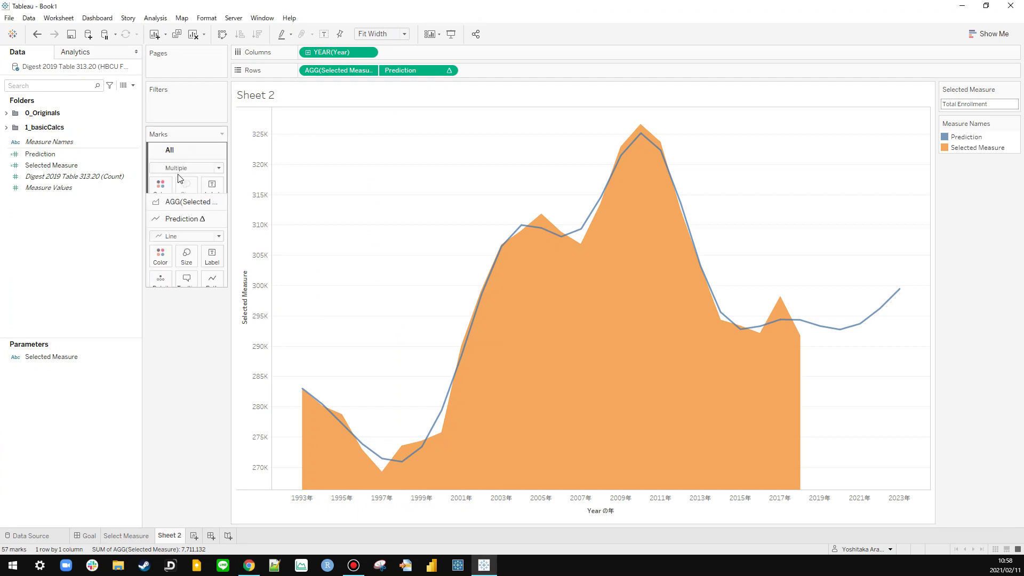
{"action": "left_click_drag", "start_coordinate": [192, 233], "coordinate": [374, 240]}
Step: Color the Prediction line with the custom color #5c6068
{"action": "key", "text": "alt+Tab"}
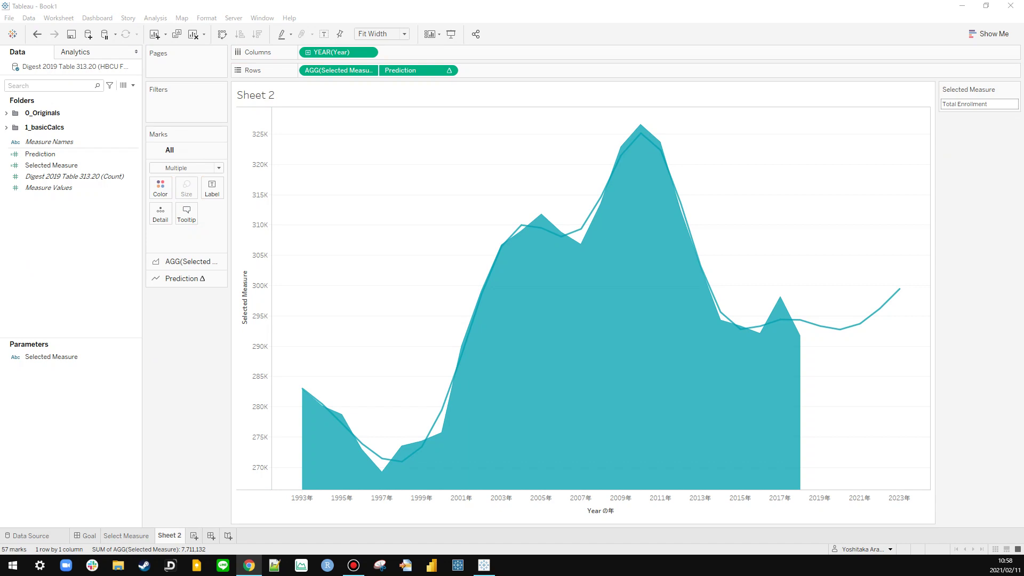
{"action": "left_click", "coordinate": [176, 278]}
{"action": "left_click", "coordinate": [160, 221]}
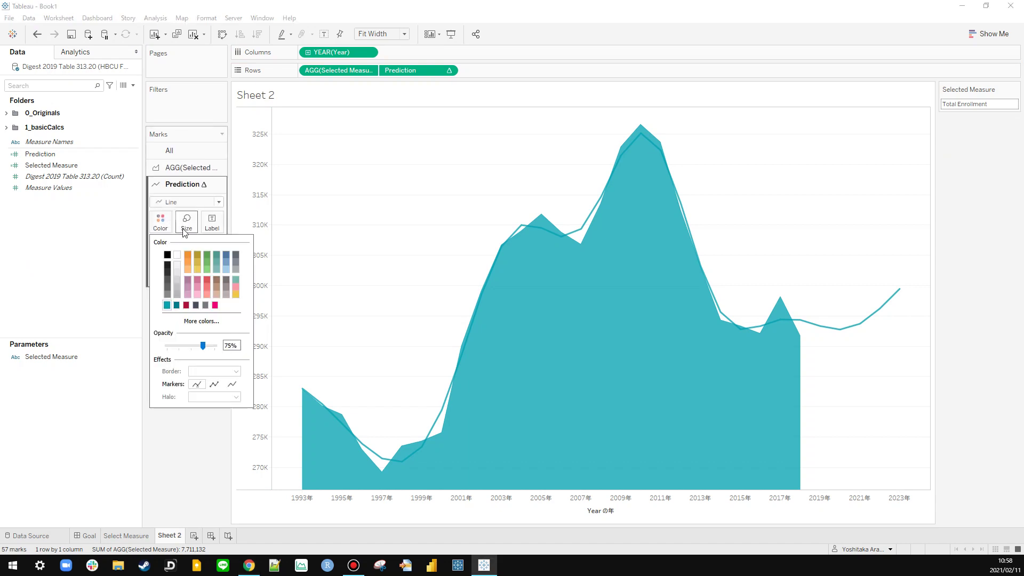
{"action": "left_click", "coordinate": [201, 321]}
{"action": "double_click", "coordinate": [586, 358]}
{"action": "type", "text": "5c6068"}
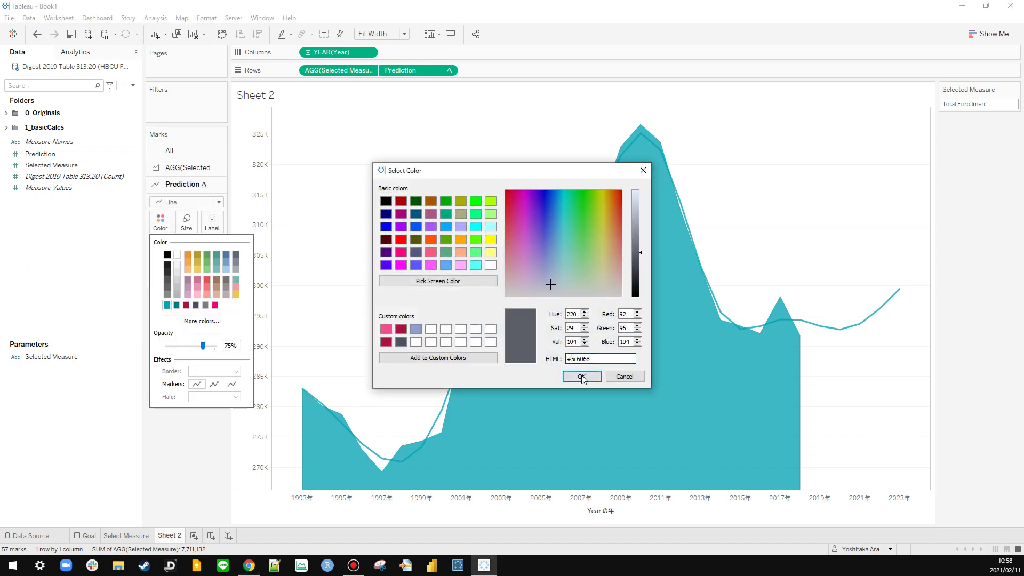
{"action": "left_click", "coordinate": [581, 376]}
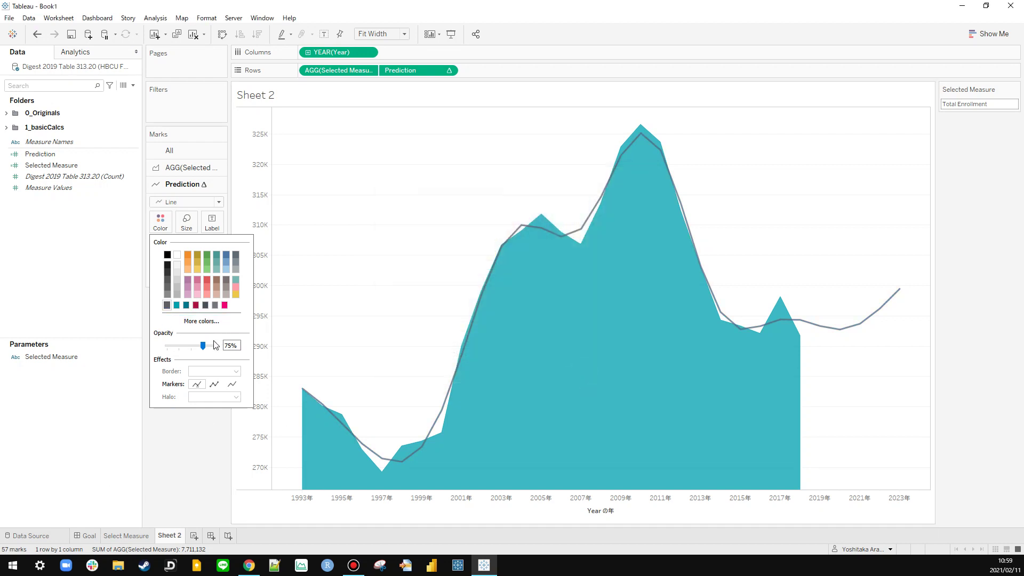
{"action": "left_click", "coordinate": [199, 468]}
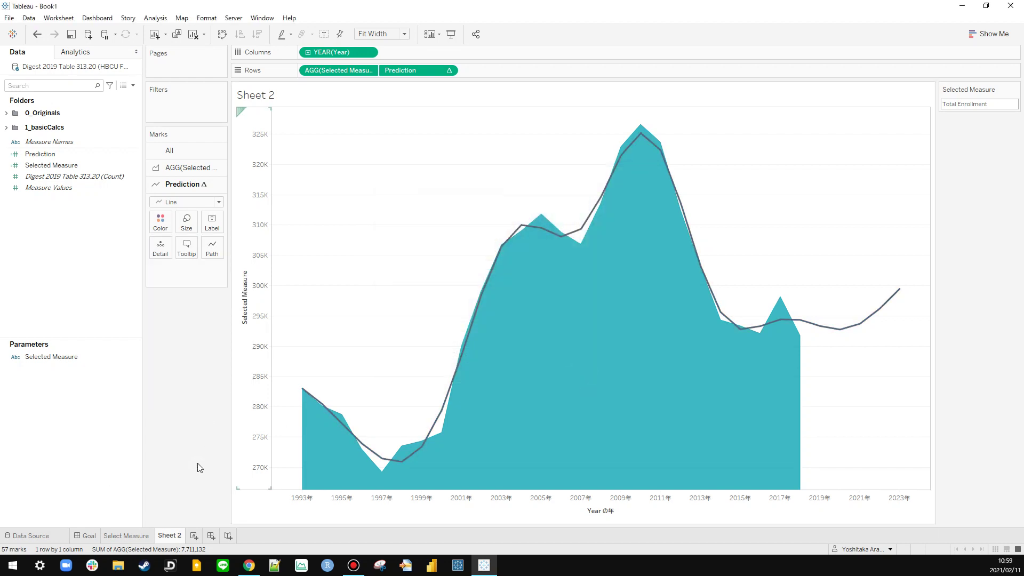
Step: Hide the header of the vertical Selected Measure axis
{"action": "key", "text": "alt+Tab"}
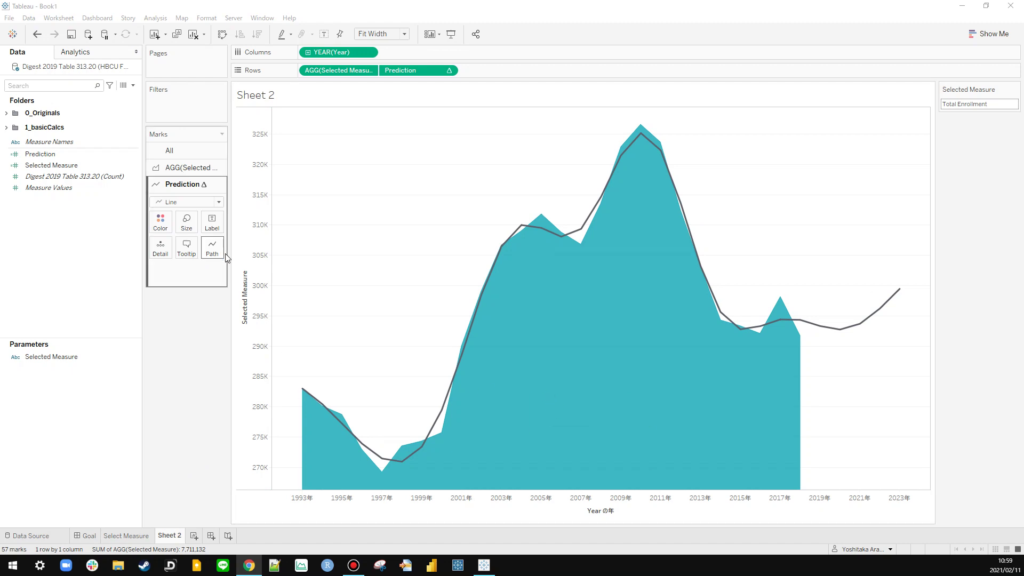
{"action": "right_click", "coordinate": [262, 256]}
{"action": "left_click", "coordinate": [288, 365]}
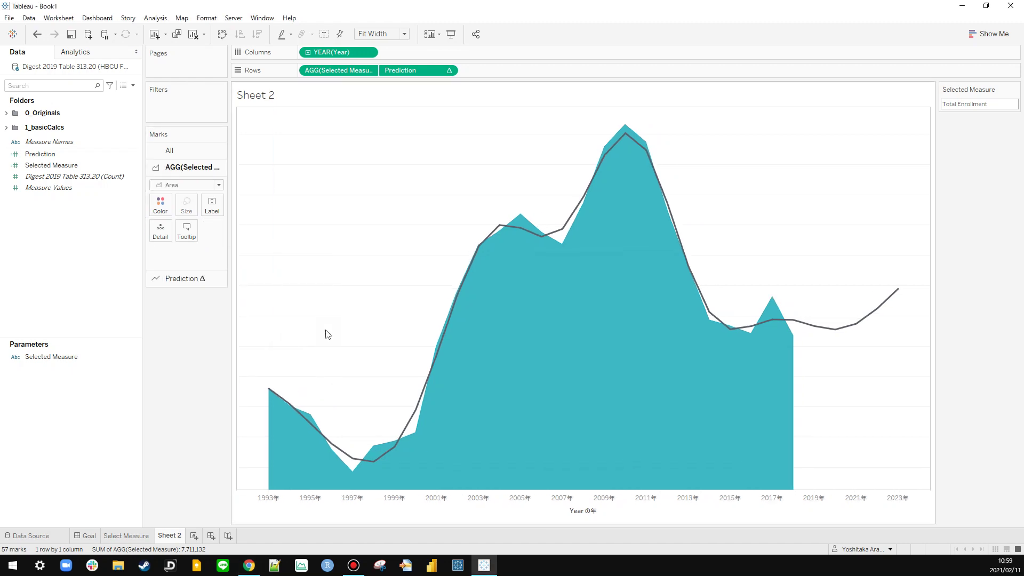
{"action": "right_click", "coordinate": [281, 509]}
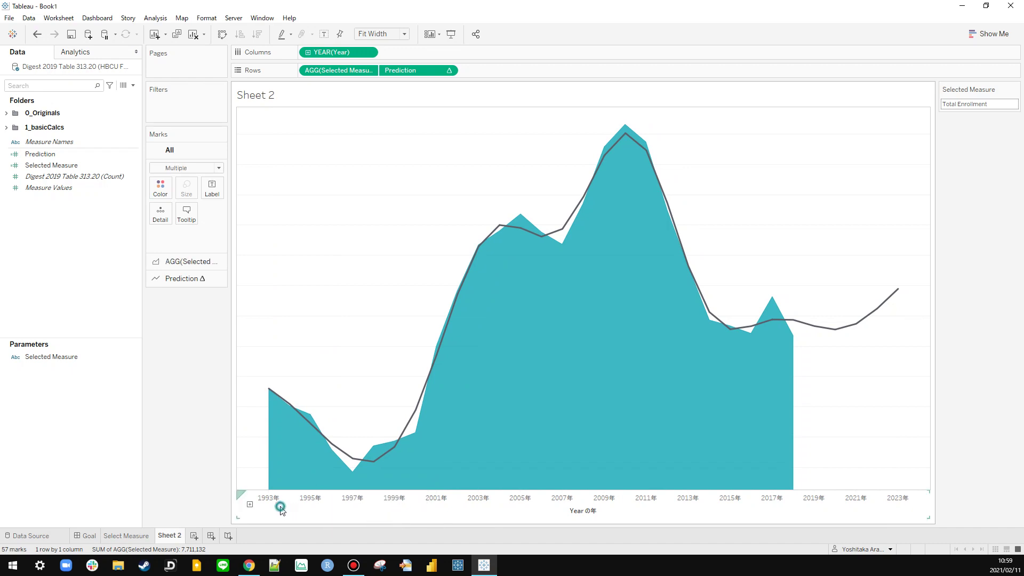
{"action": "key", "text": "Escape"}
Step: Set the workbook locale to English (United States)
{"action": "left_click", "coordinate": [9, 18]}
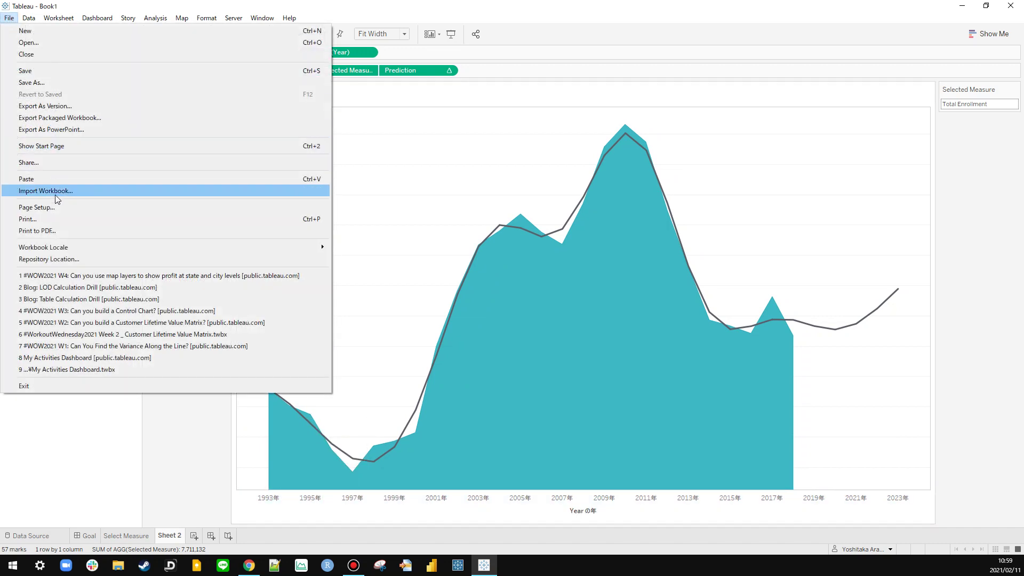
{"action": "mouse_move", "coordinate": [95, 248]}
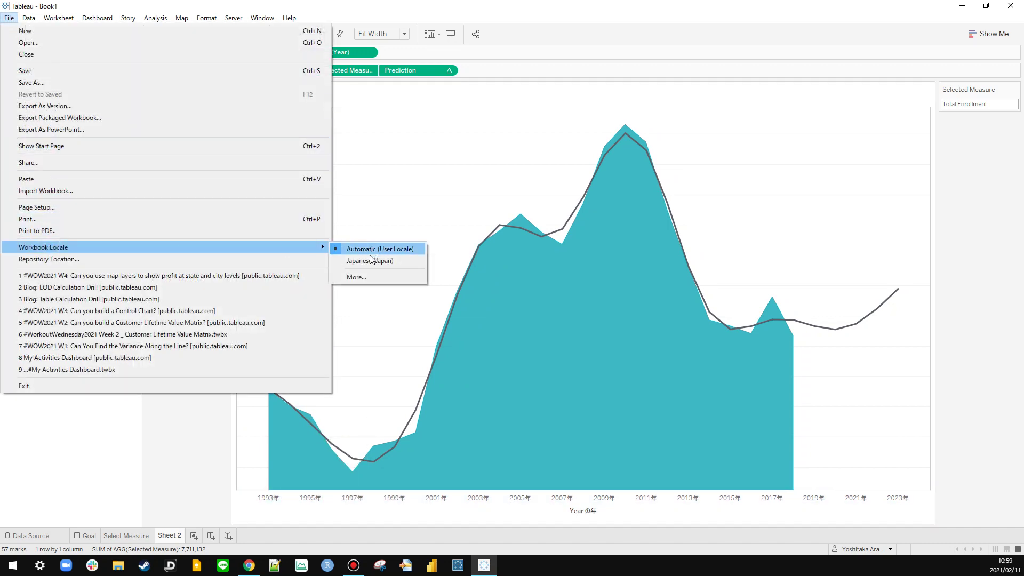
{"action": "left_click", "coordinate": [377, 280]}
{"action": "left_click", "coordinate": [514, 269]}
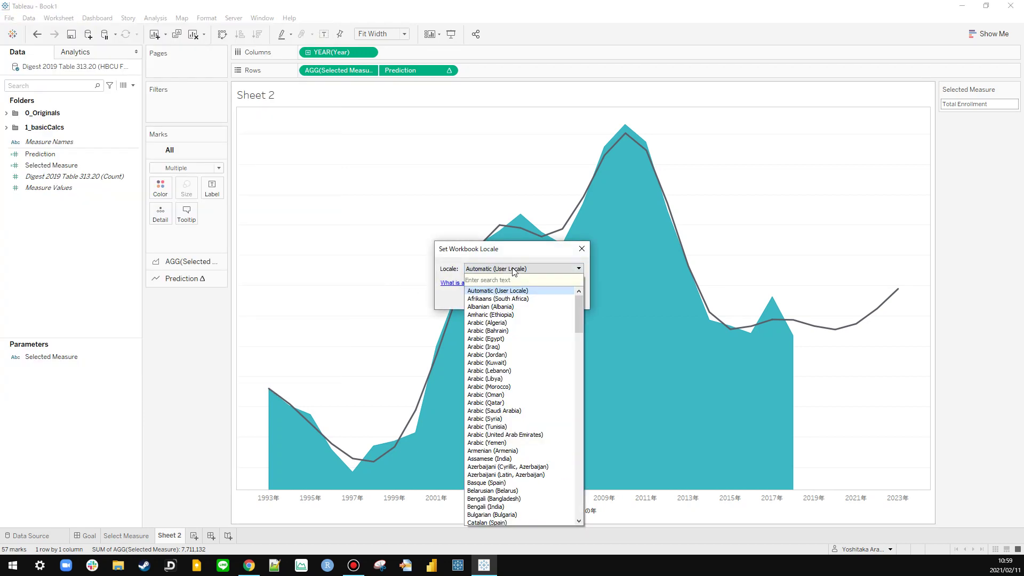
{"action": "type", "text": "unite"}
{"action": "key", "text": "Down"}
{"action": "key", "text": "Down"}
{"action": "key", "text": "Down"}
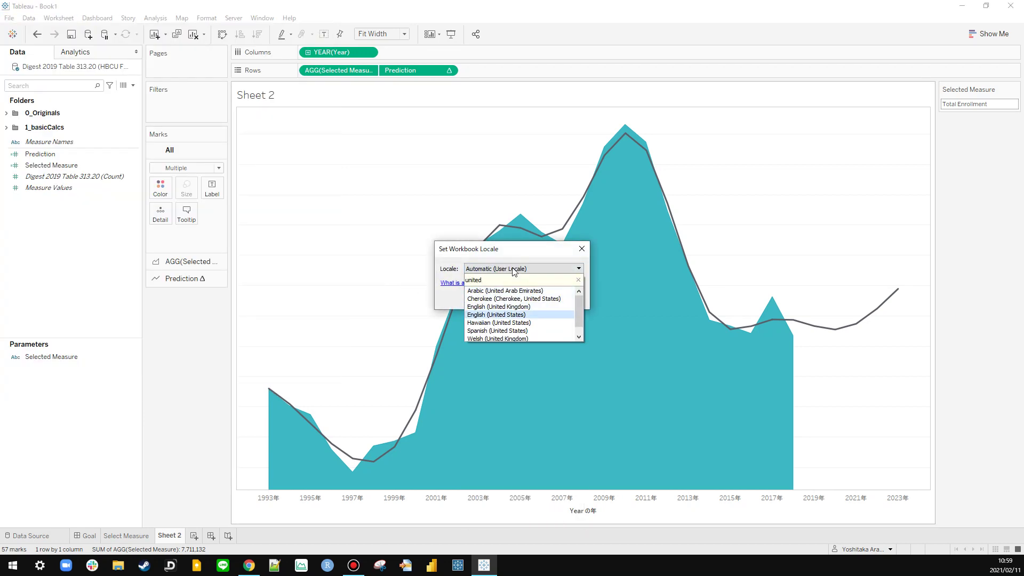
{"action": "key", "text": "Return"}
{"action": "left_click", "coordinate": [511, 298]}
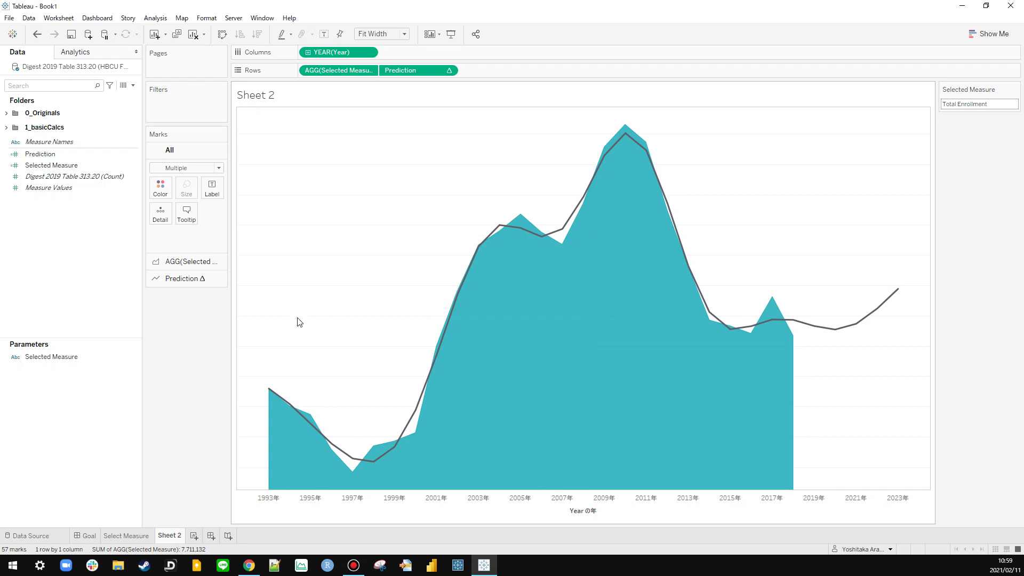
Step: Clear the title of the horizontal Year axis
{"action": "right_click", "coordinate": [347, 499]}
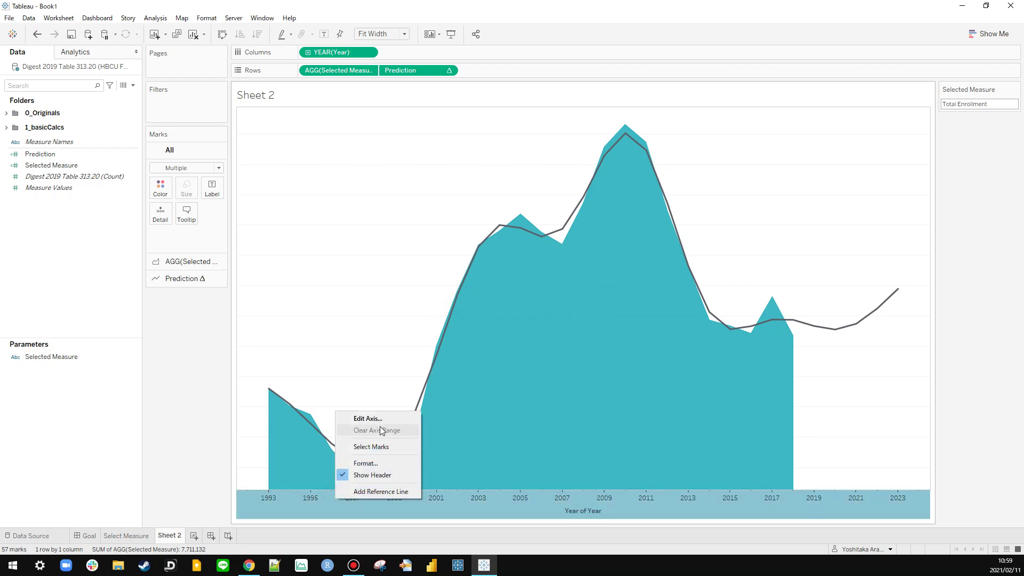
{"action": "left_click", "coordinate": [386, 409]}
{"action": "triple_click", "coordinate": [458, 358]}
{"action": "key", "text": "BackSpace"}
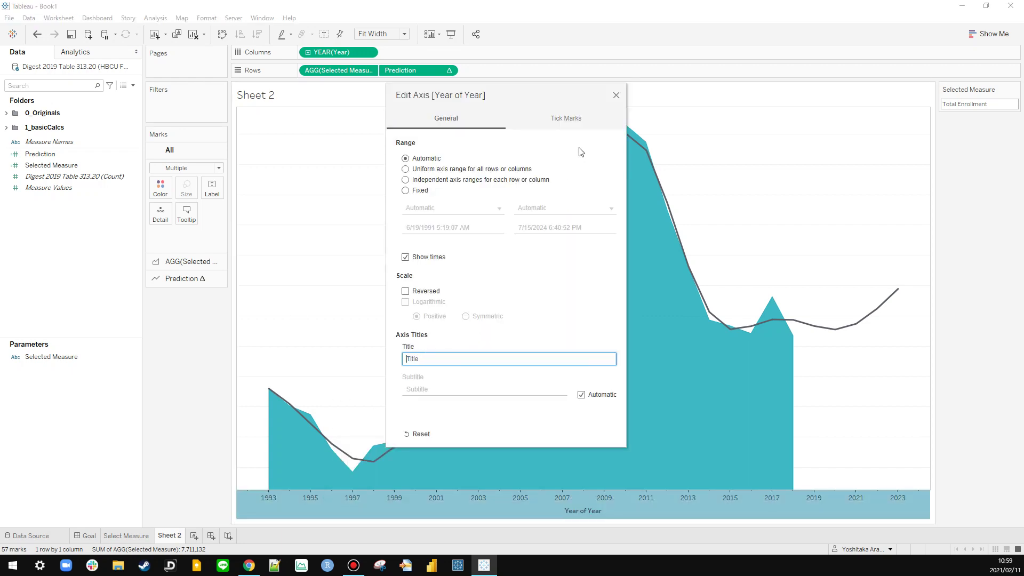
{"action": "left_click", "coordinate": [617, 96]}
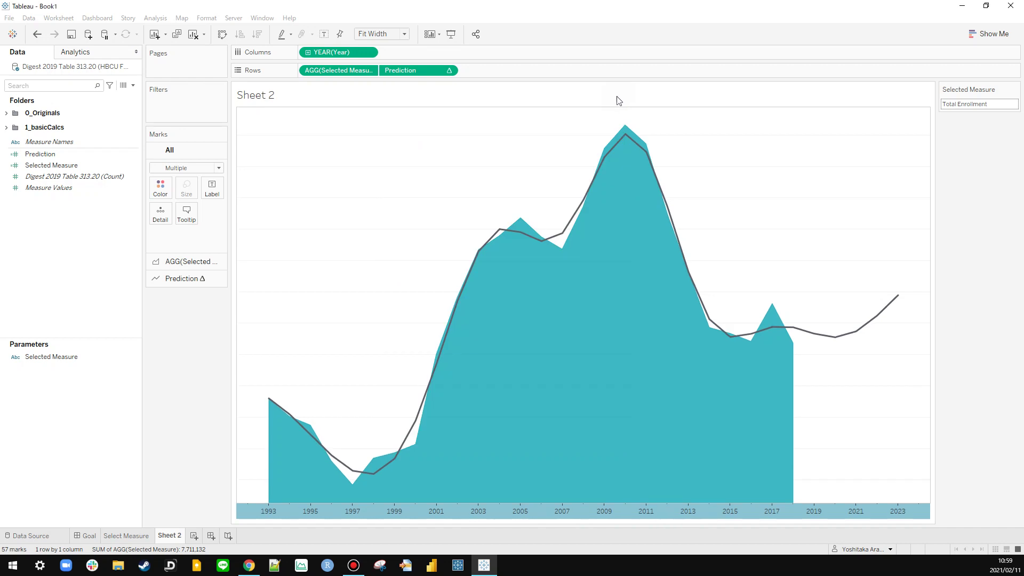
Step: Set the pane borders of both the row divider and the column divider to None for the whole sheet
{"action": "right_click", "coordinate": [409, 192]}
{"action": "left_click", "coordinate": [443, 251]}
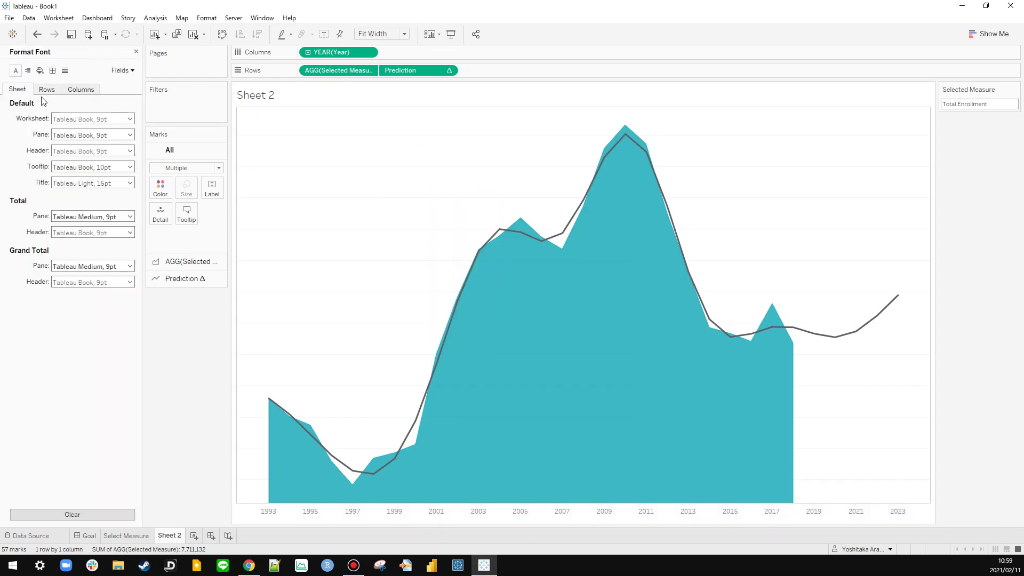
{"action": "left_click", "coordinate": [52, 70]}
{"action": "left_click", "coordinate": [86, 283]}
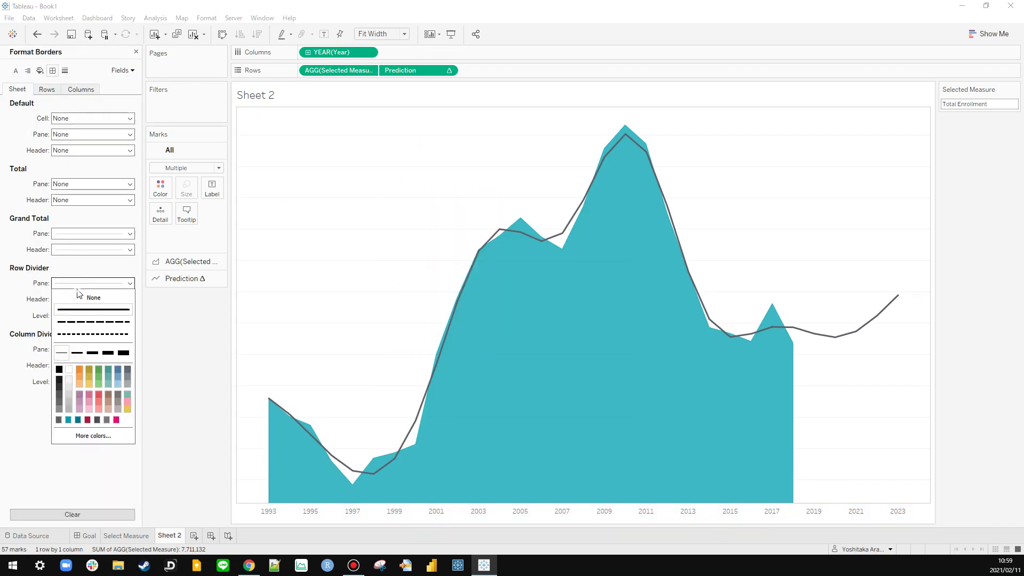
{"action": "left_click", "coordinate": [32, 300]}
{"action": "left_click", "coordinate": [80, 349]}
{"action": "key", "text": "Escape"}
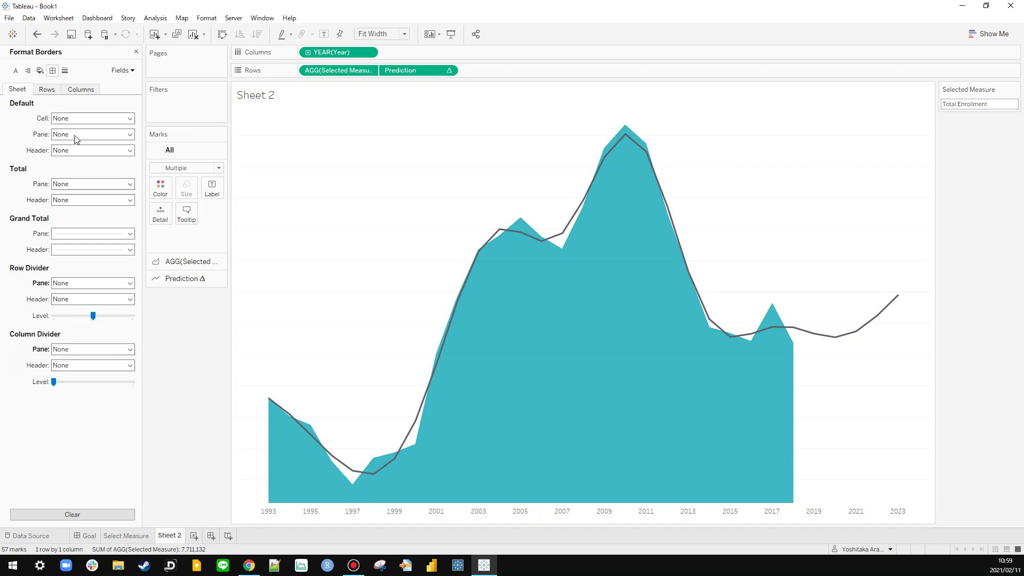
Step: Set the row grid lines, the zero lines and the axis ticks to None, and close the formatting pane
{"action": "left_click", "coordinate": [64, 71]}
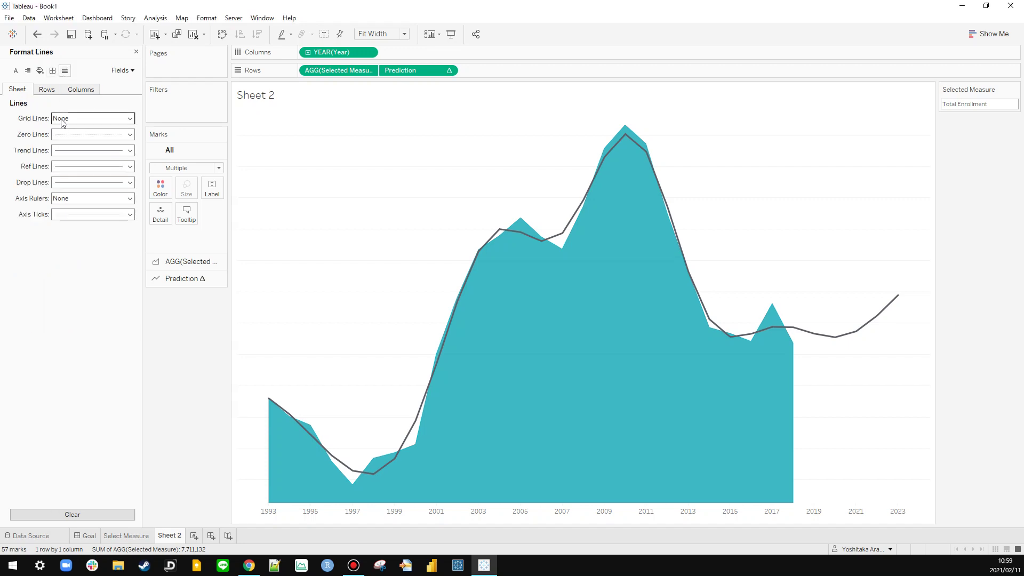
{"action": "left_click", "coordinate": [42, 92]}
{"action": "left_click", "coordinate": [62, 119]}
{"action": "left_click", "coordinate": [17, 89]}
{"action": "left_click", "coordinate": [93, 134]}
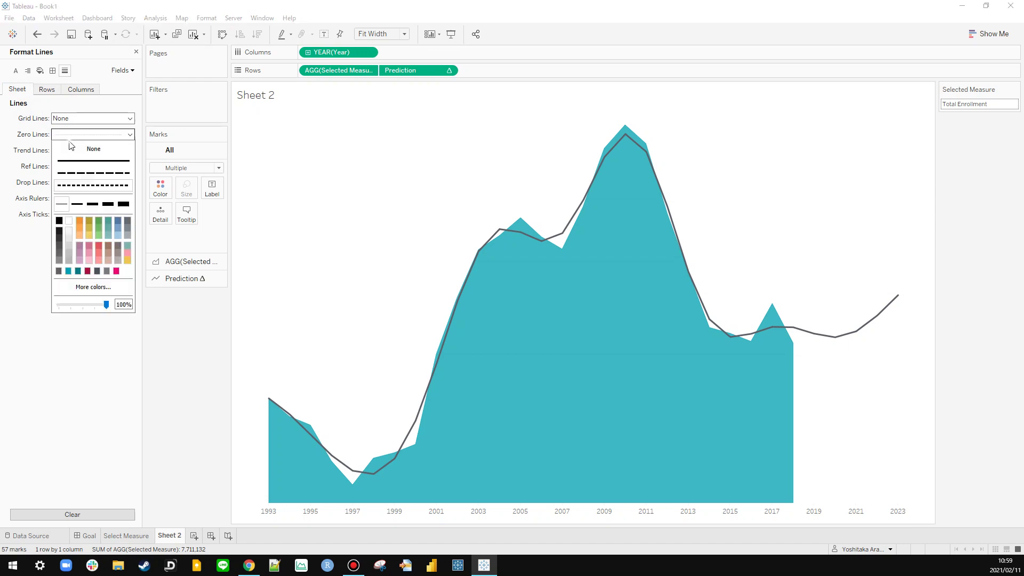
{"action": "left_click", "coordinate": [93, 148]}
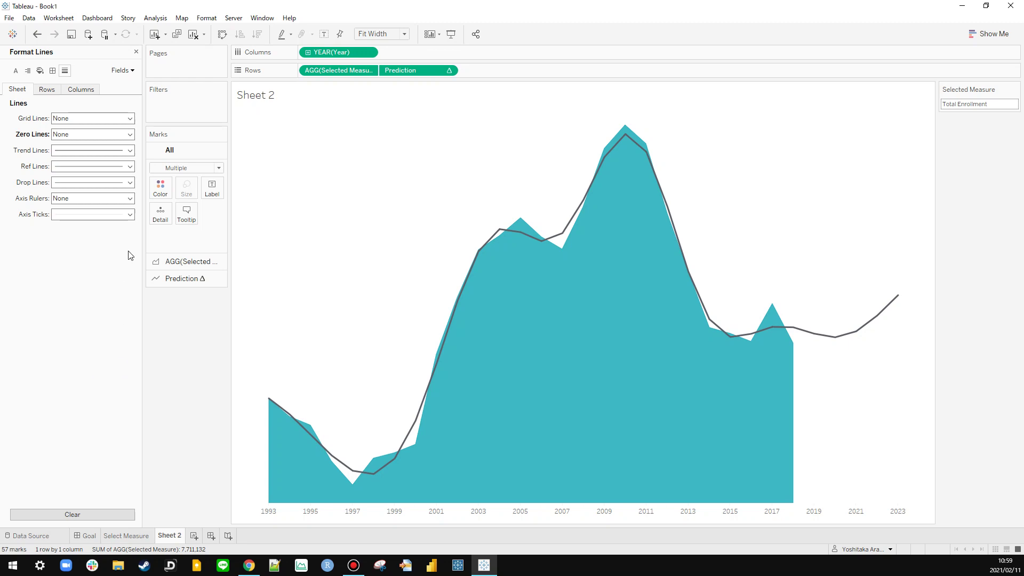
{"action": "left_click", "coordinate": [107, 214]}
{"action": "left_click", "coordinate": [101, 228]}
{"action": "left_click", "coordinate": [23, 228]}
{"action": "left_click", "coordinate": [136, 51]}
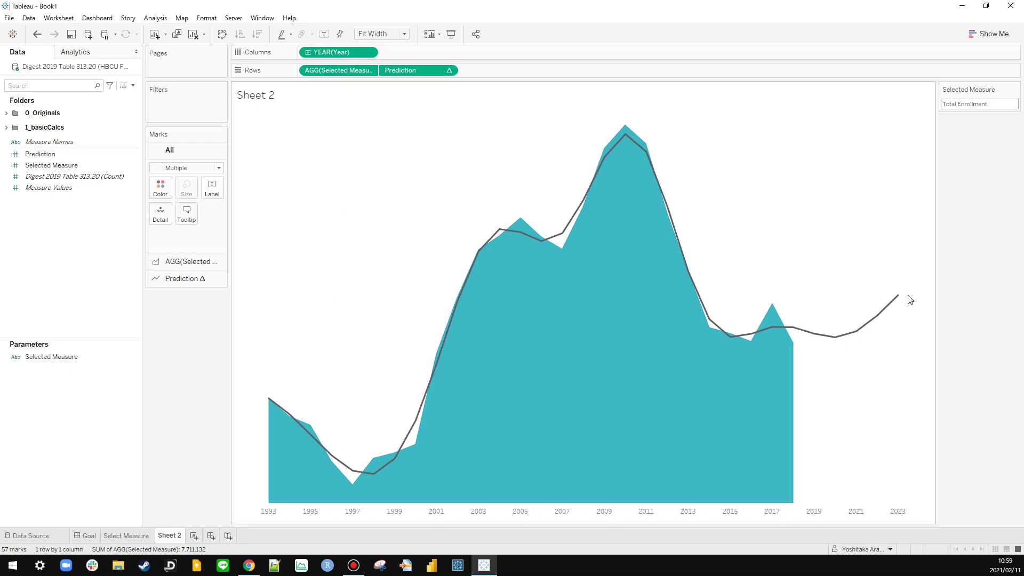
Step: Create a calculated field named WINDOW_MAX(YEAR) with the formula WINDOW_MAX(MIN([Year])) and apply it
{"action": "right_click", "coordinate": [43, 213]}
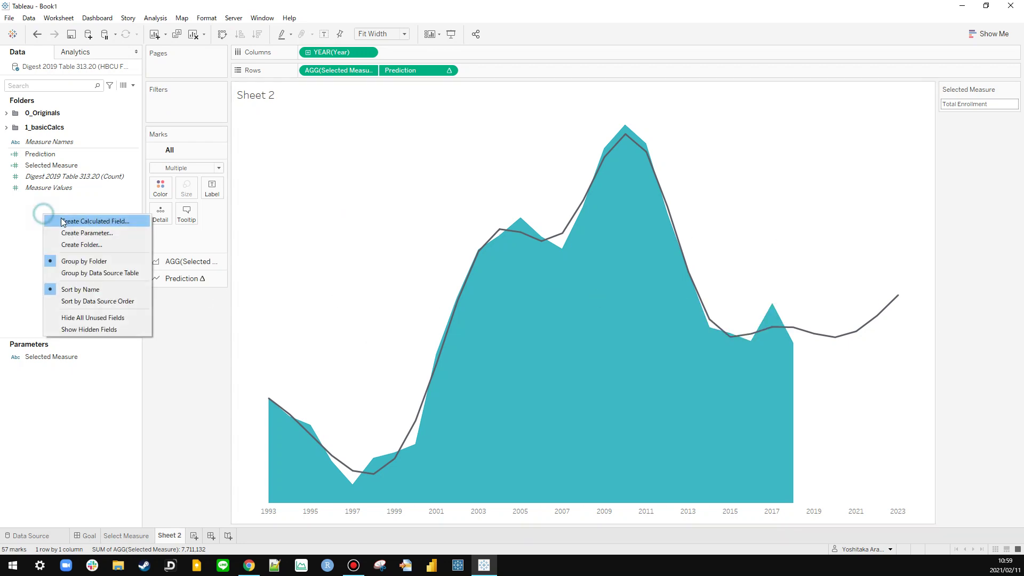
{"action": "left_click", "coordinate": [63, 222]}
{"action": "type", "text": "WINDOW_MAX(YEAR"}
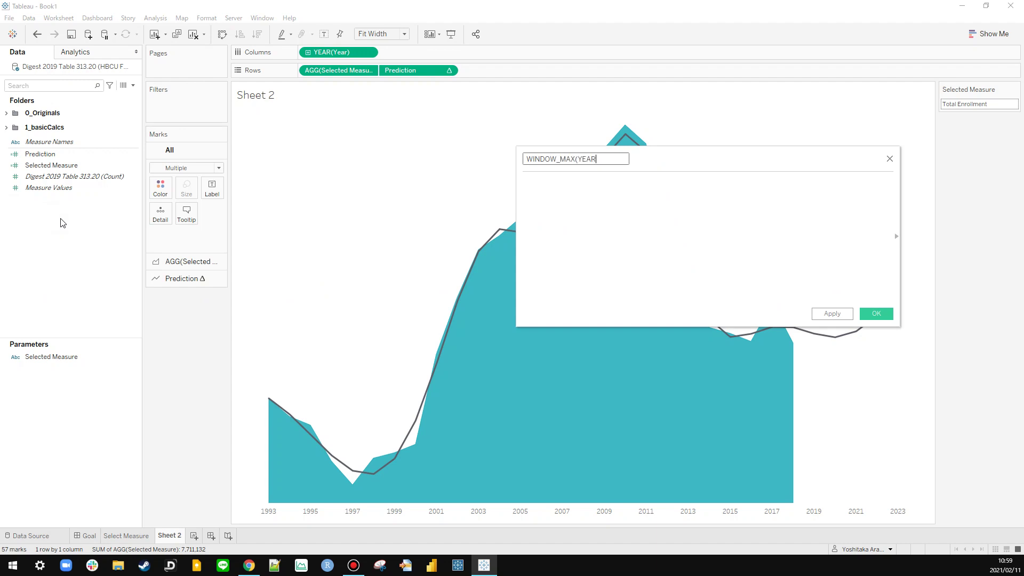
{"action": "left_click", "coordinate": [621, 227]}
{"action": "type", "text": "WINDO"}
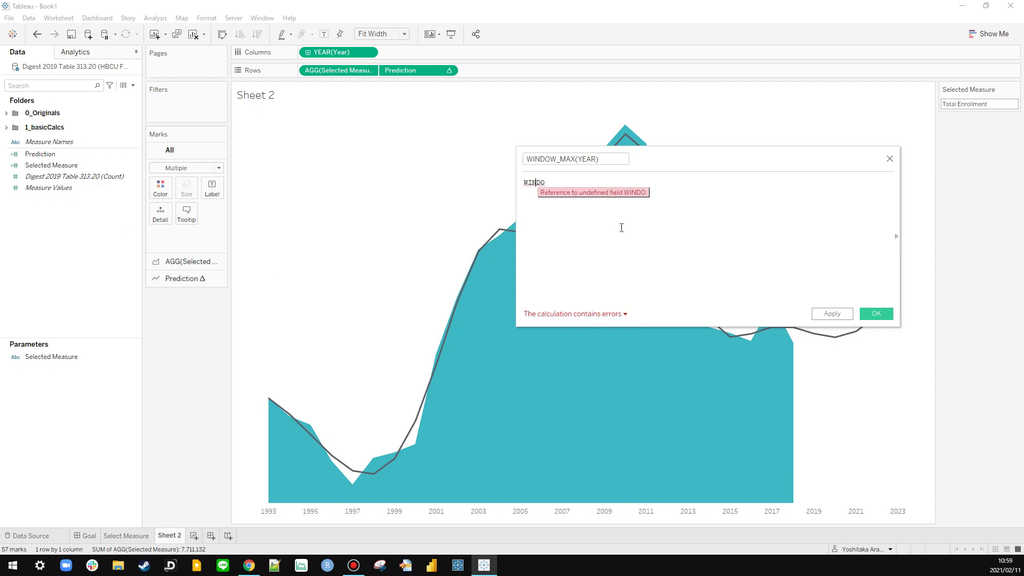
{"action": "type", "text": "W"}
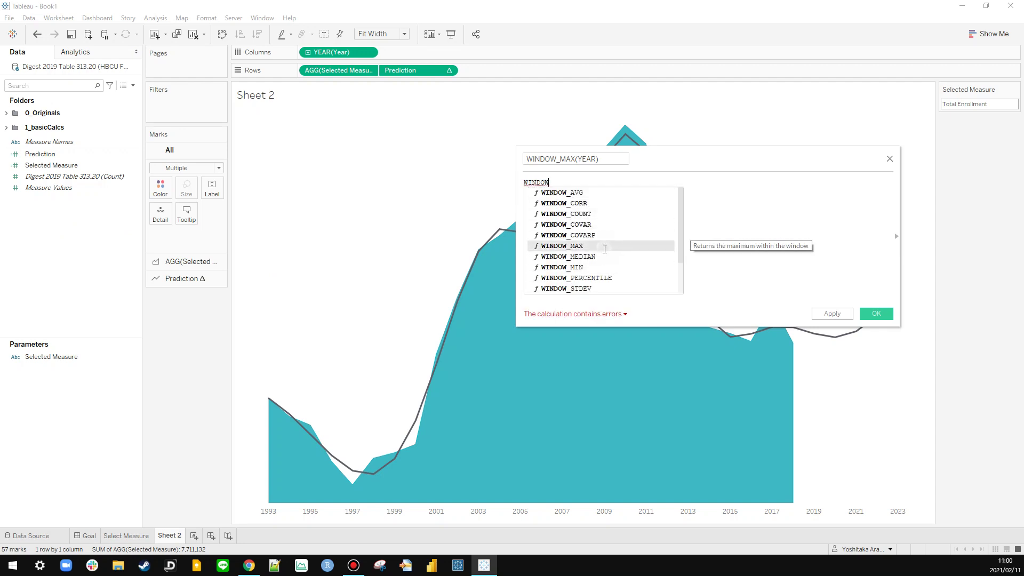
{"action": "double_click", "coordinate": [603, 246]}
{"action": "type", "text": "MIN(["}
{"action": "type", "text": "Ye"}
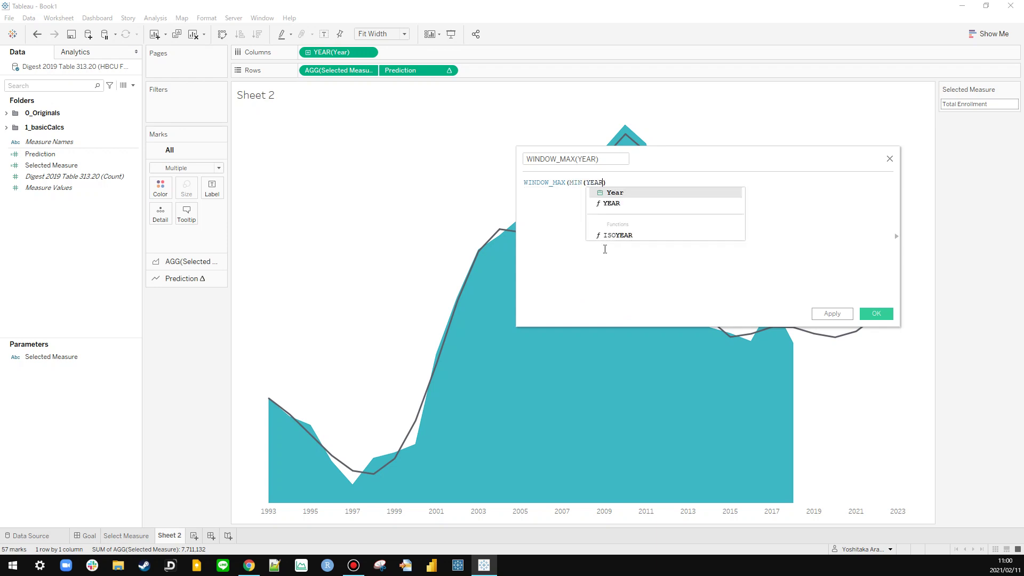
{"action": "key", "text": "Return"}
{"action": "type", "text": ")"}
{"action": "left_click", "coordinate": [831, 314]}
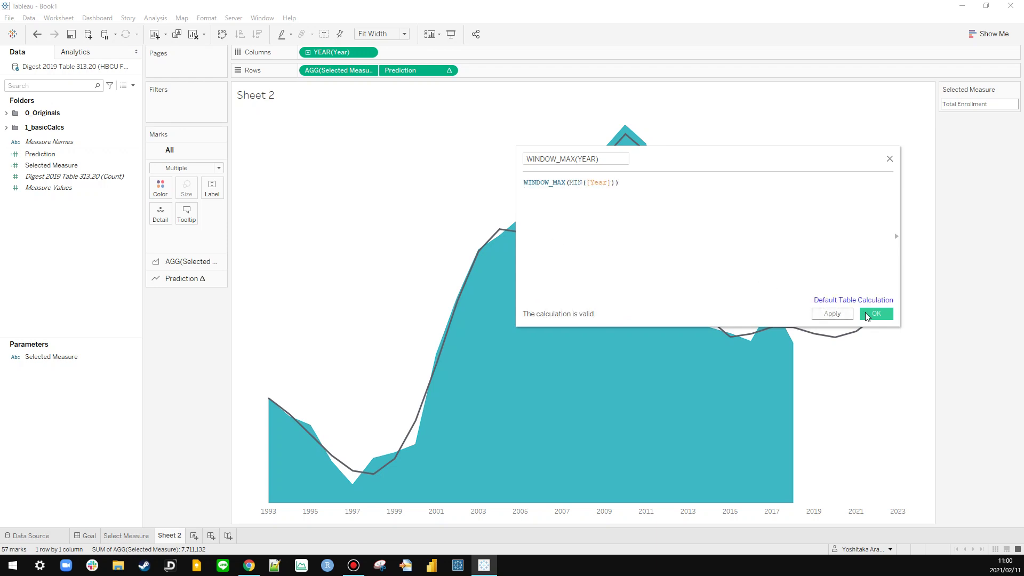
Step: Add the WINDOW_MAX(YEAR) field to the tooltip of all marks
{"action": "double_click", "coordinate": [584, 187]}
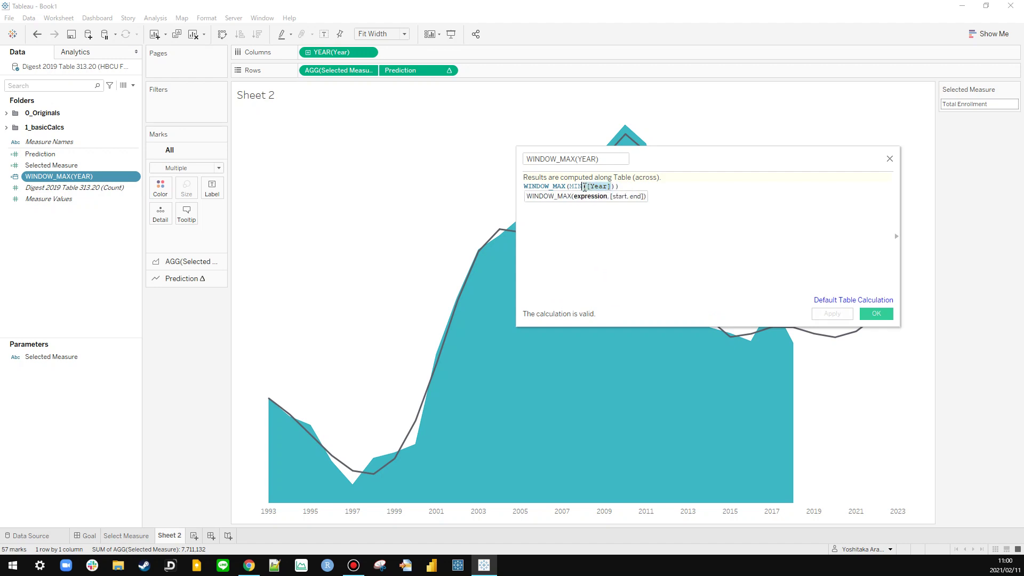
{"action": "left_click", "coordinate": [839, 276]}
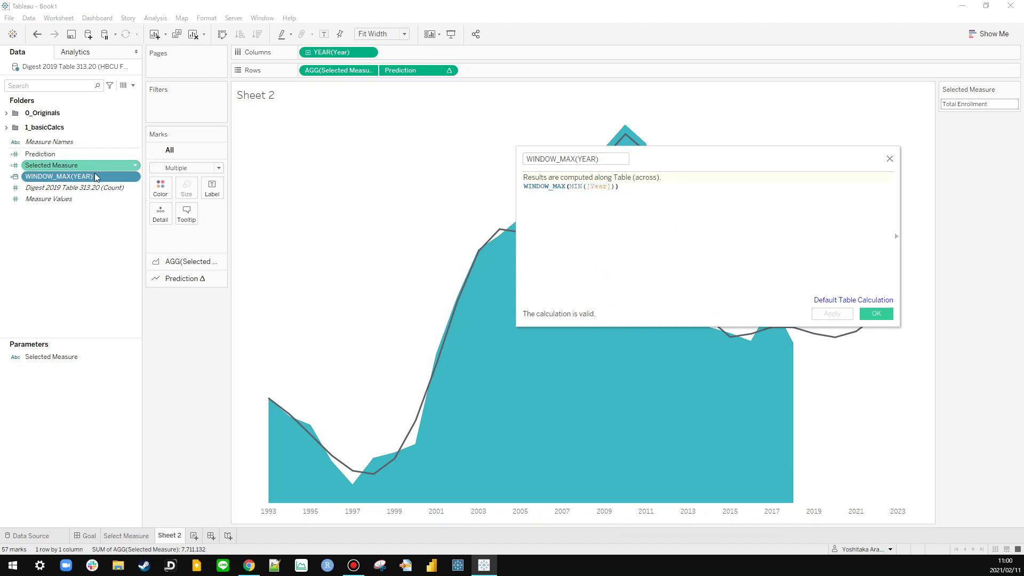
{"action": "left_click_drag", "start_coordinate": [91, 177], "coordinate": [187, 214]}
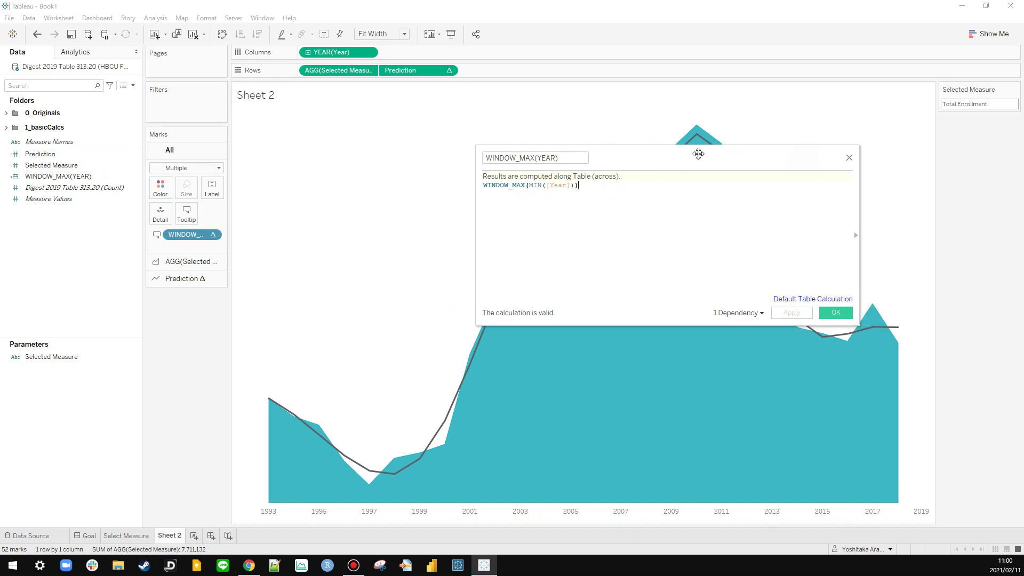
Step: Replace [Year] in the WINDOW_MAX(YEAR) formula with DATETRUNC('year', [Year]) and save the calculation
{"action": "double_click", "coordinate": [474, 180]}
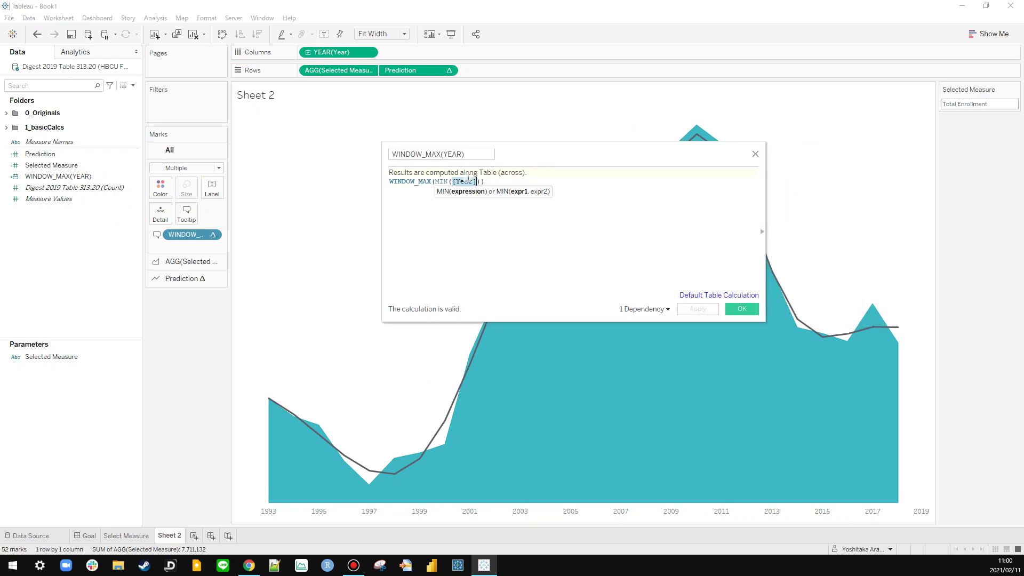
{"action": "key", "text": "Delete"}
{"action": "left_click_drag", "start_coordinate": [349, 53], "coordinate": [476, 236]}
{"action": "left_click", "coordinate": [702, 308]}
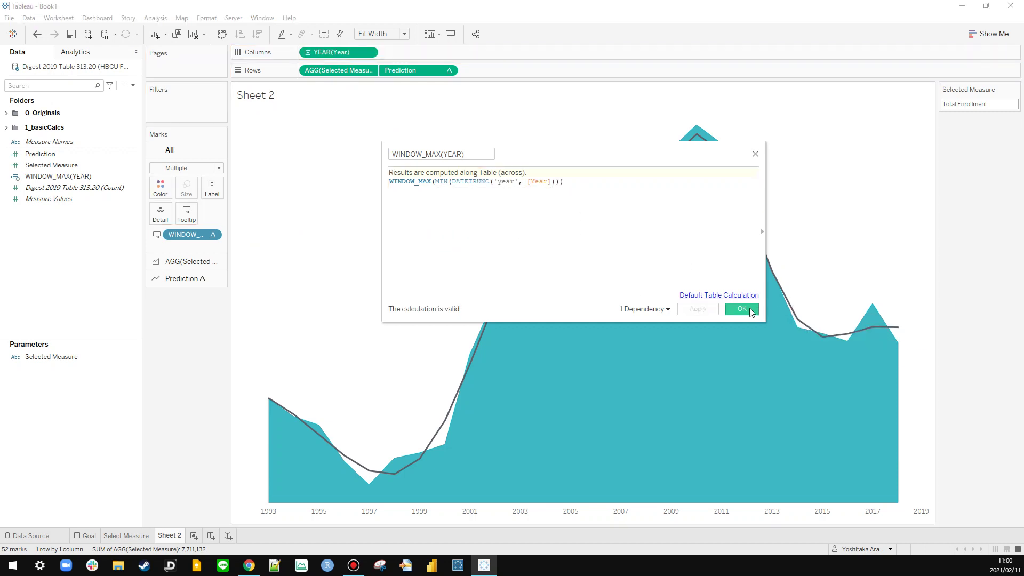
{"action": "left_click", "coordinate": [746, 310]}
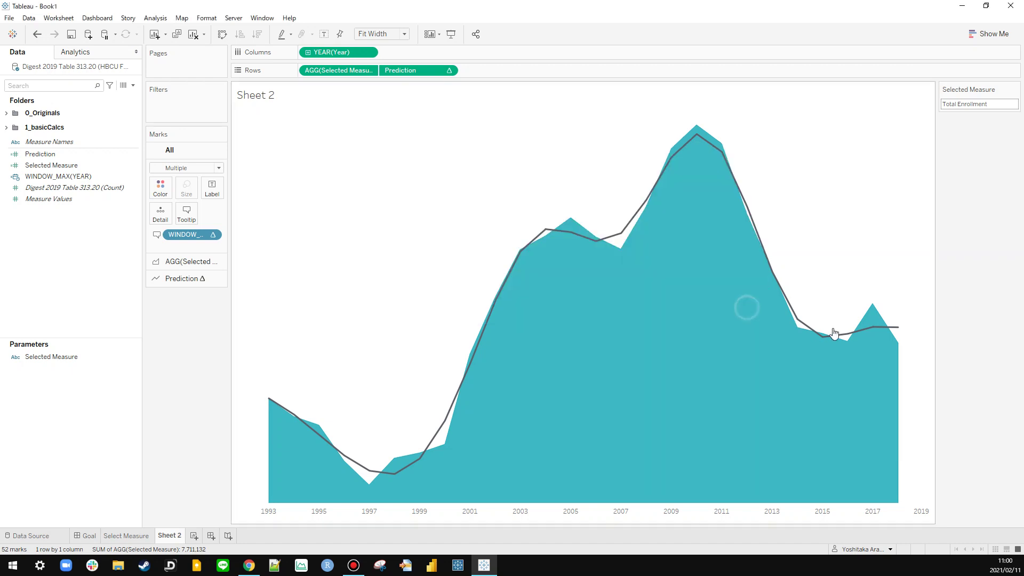
Step: Check the date options of the YEAR(Year) field and remove WINDOW_MAX(YEAR) from the tooltip of all marks
{"action": "left_click", "coordinate": [370, 55]}
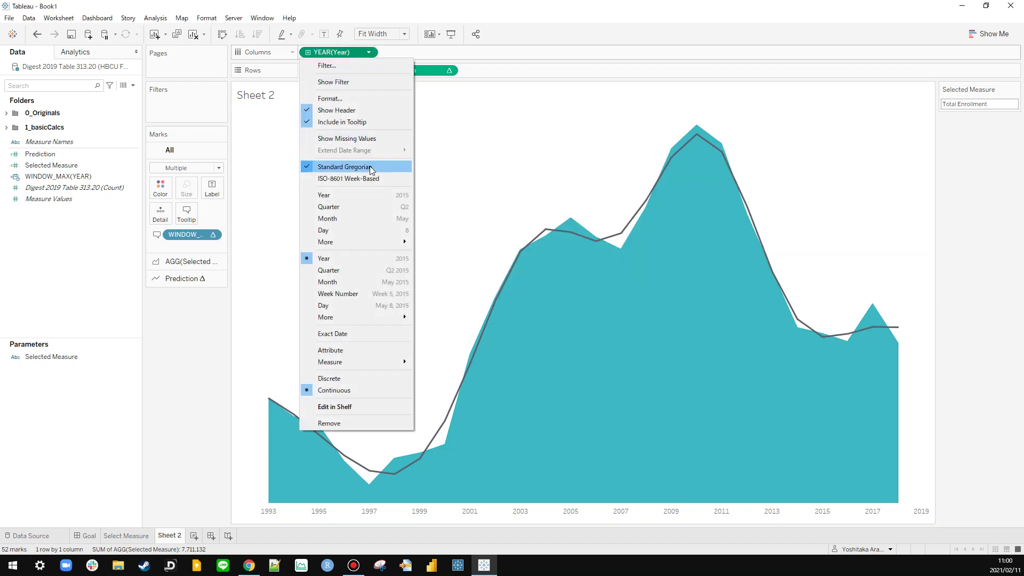
{"action": "left_click", "coordinate": [575, 160]}
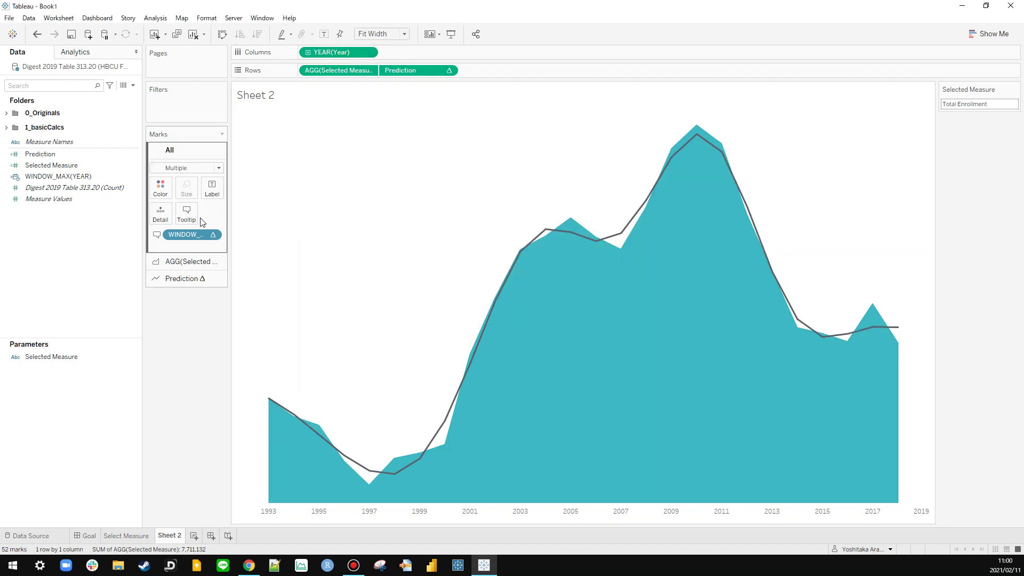
{"action": "left_click_drag", "start_coordinate": [192, 234], "coordinate": [62, 238]}
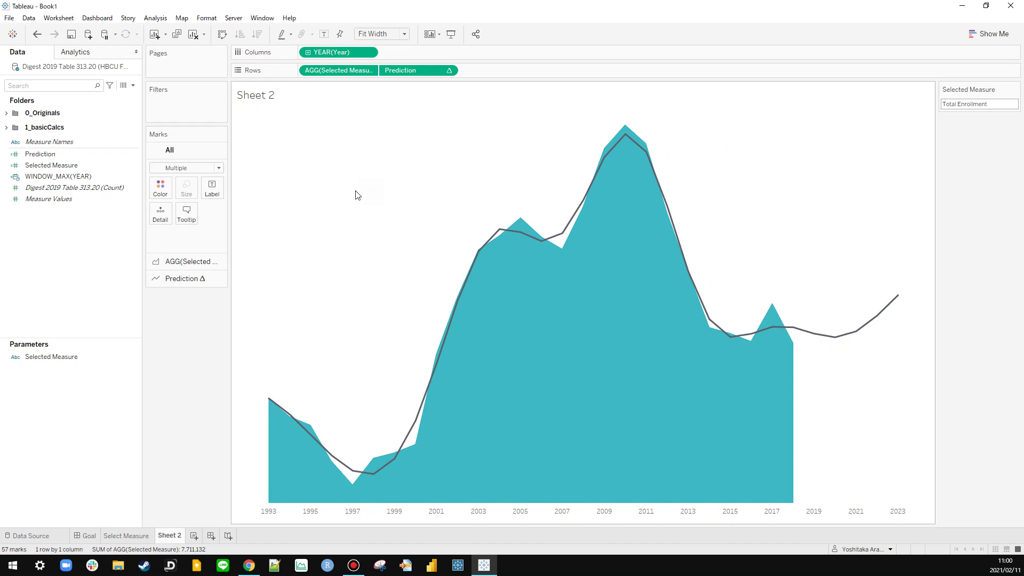
Step: Try an ad hoc MAX([Year]) field on the detail of all marks, and remove it again
{"action": "double_click", "coordinate": [202, 235]}
{"action": "type", "text": "MAX([Year])"}
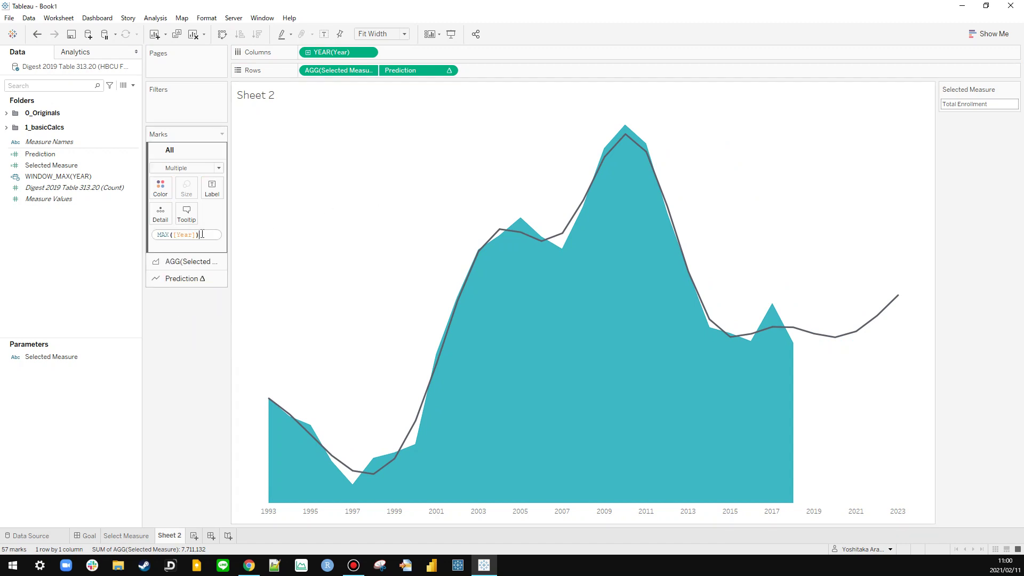
{"action": "key", "text": "Return"}
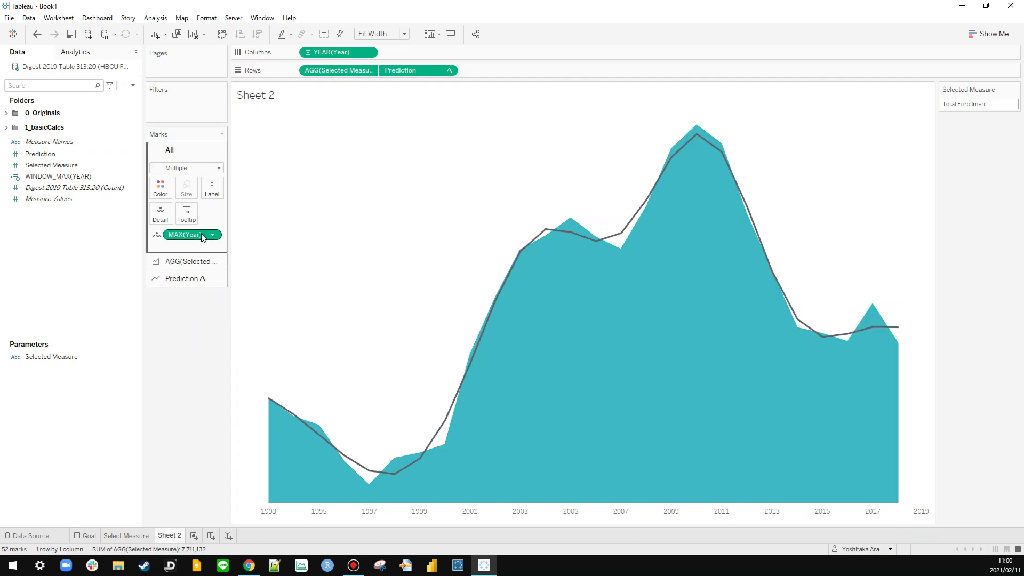
{"action": "left_click_drag", "start_coordinate": [202, 235], "coordinate": [335, 160]}
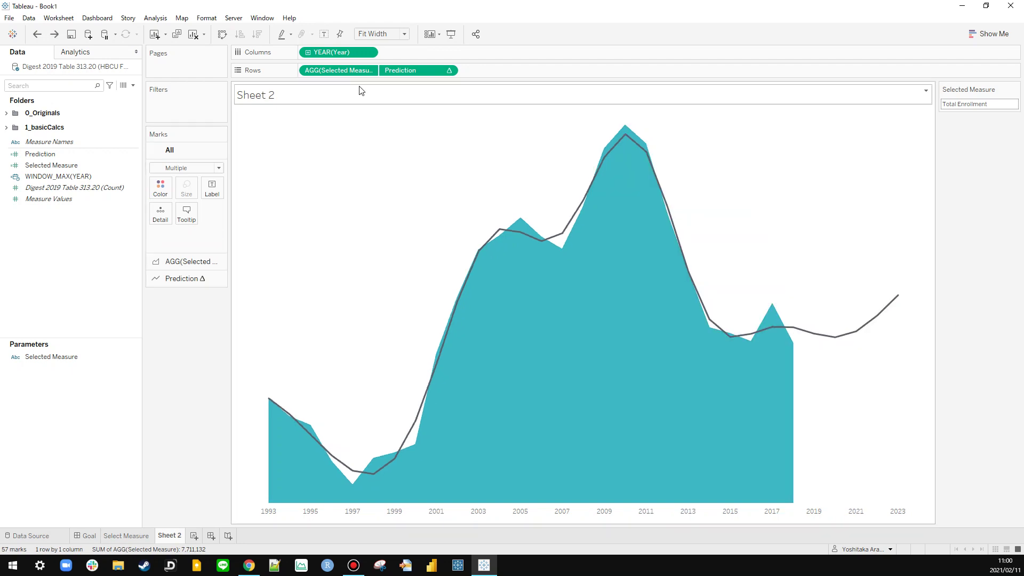
{"action": "left_click", "coordinate": [368, 52]}
{"action": "left_click", "coordinate": [376, 158]}
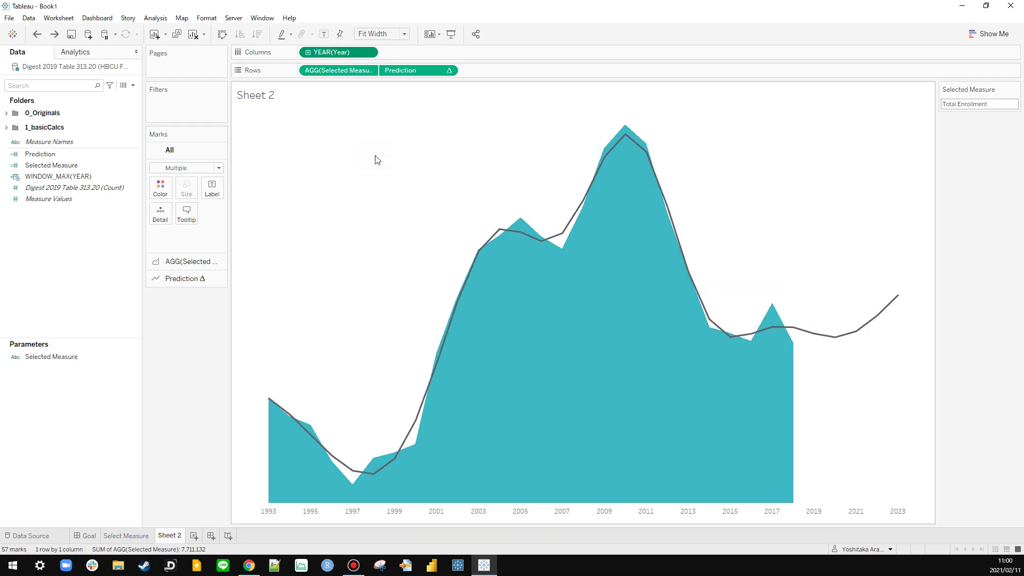
{"action": "left_click", "coordinate": [368, 52]}
{"action": "mouse_move", "coordinate": [369, 151]}
{"action": "left_click", "coordinate": [294, 102]}
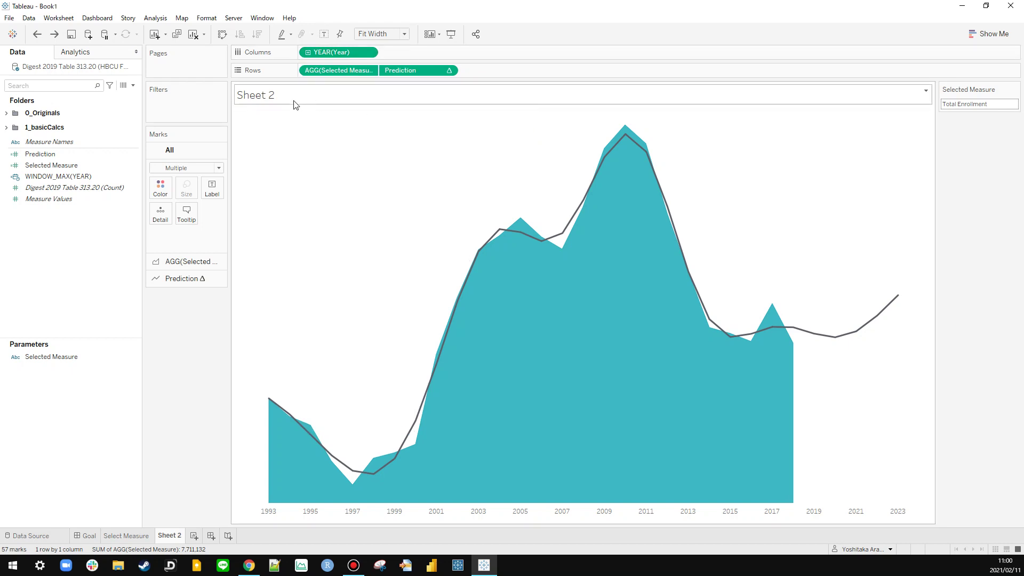
Step: Try inserting the YEAR(Year) field before the sheet name in the sheet title, and discard the change
{"action": "double_click", "coordinate": [294, 102]}
{"action": "left_click", "coordinate": [854, 235]}
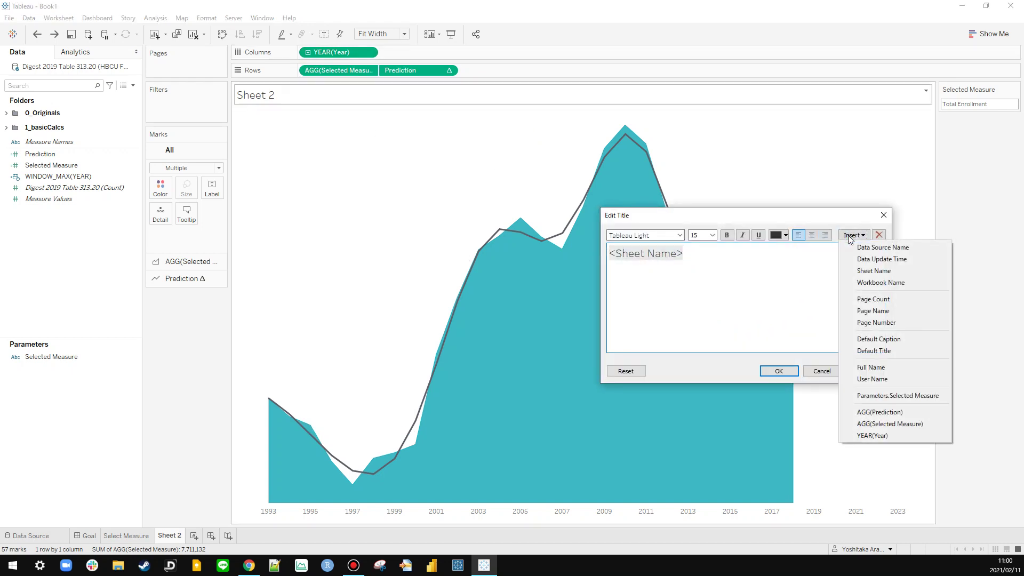
{"action": "left_click", "coordinate": [875, 436]}
{"action": "left_click", "coordinate": [863, 373]}
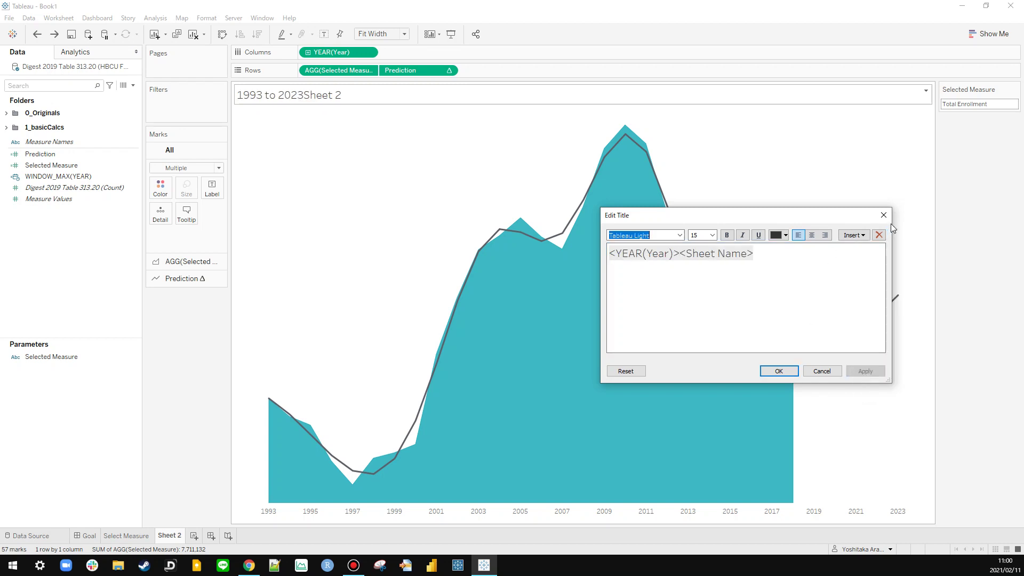
{"action": "key", "text": "Escape"}
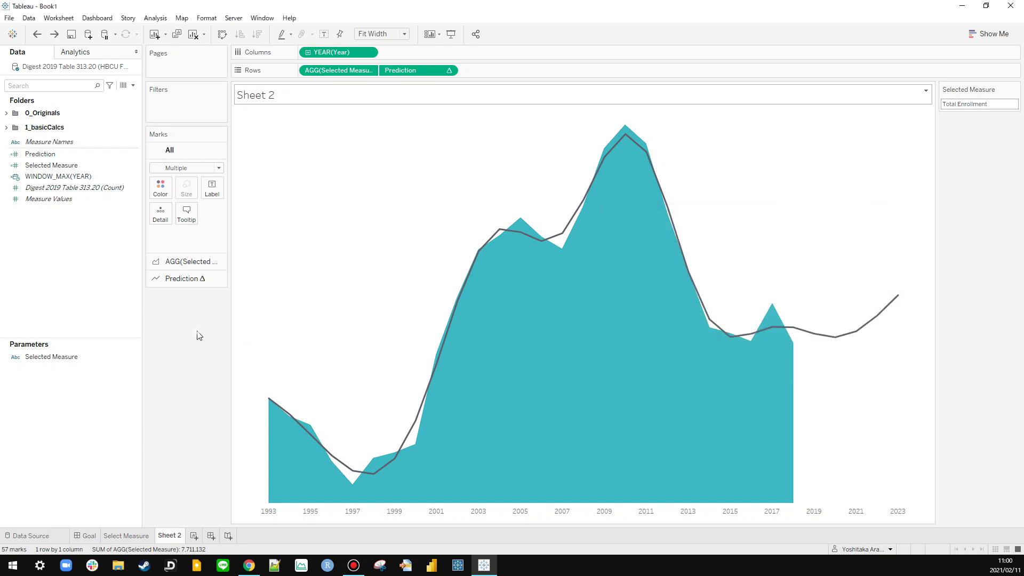
Step: Turn on Show Missing Values for the YEAR(Year) field
{"action": "left_click", "coordinate": [369, 52]}
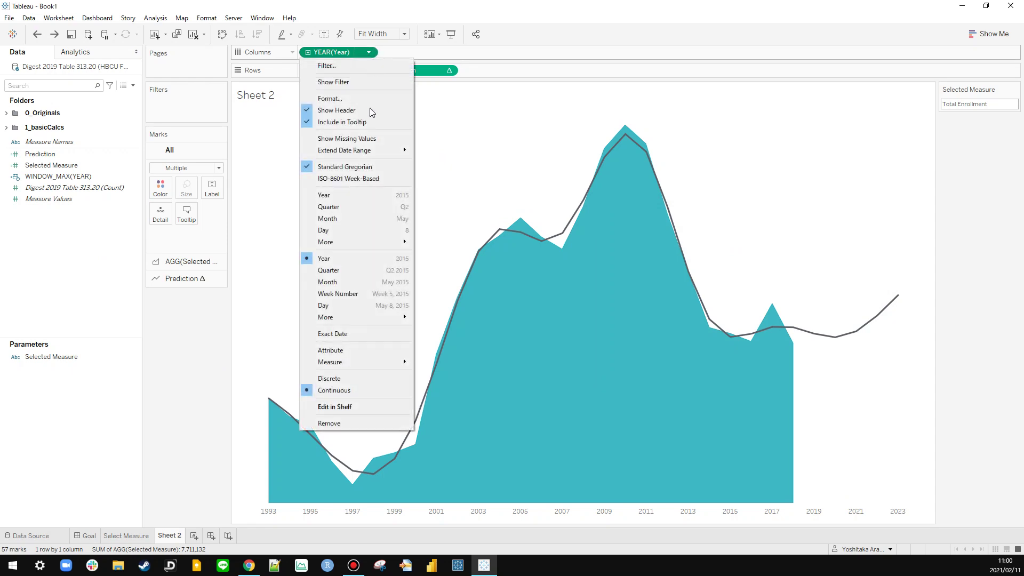
{"action": "left_click", "coordinate": [346, 139]}
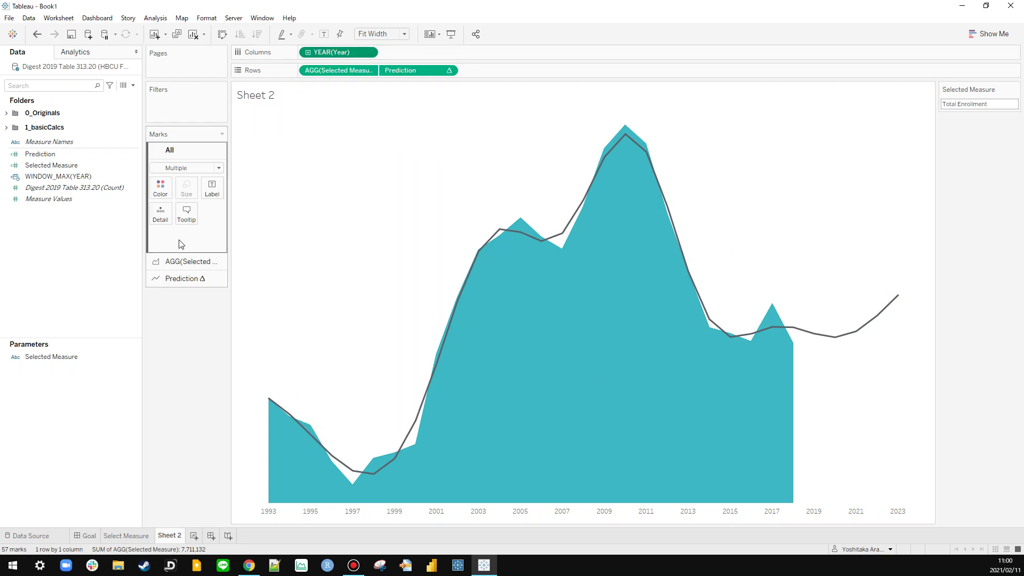
Step: Try WINDOW_MAX(YEAR) on the detail of all marks, check the YEAR(Year) date options, and remove the field again
{"action": "left_click_drag", "start_coordinate": [85, 183], "coordinate": [161, 213]}
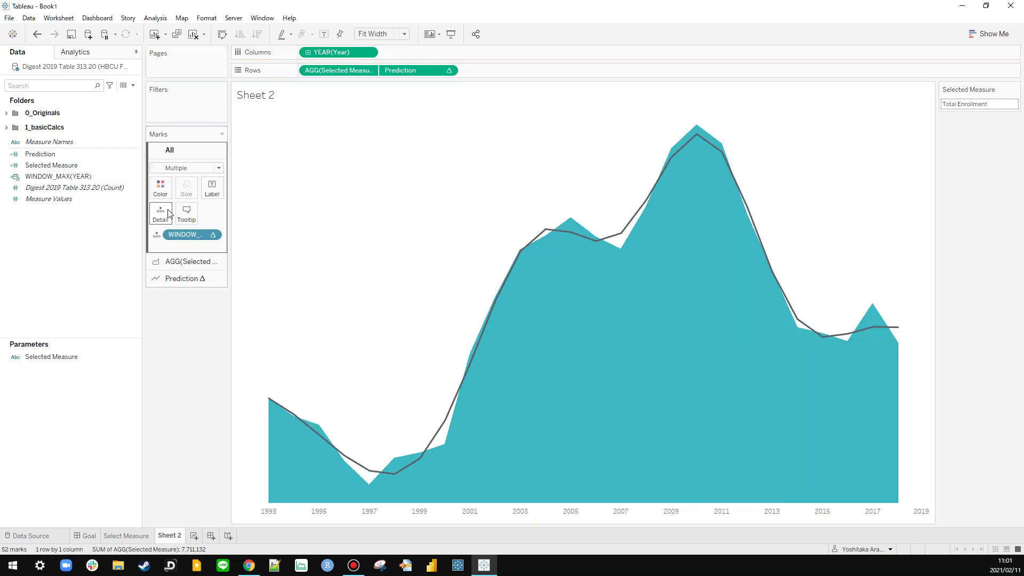
{"action": "left_click", "coordinate": [215, 235]}
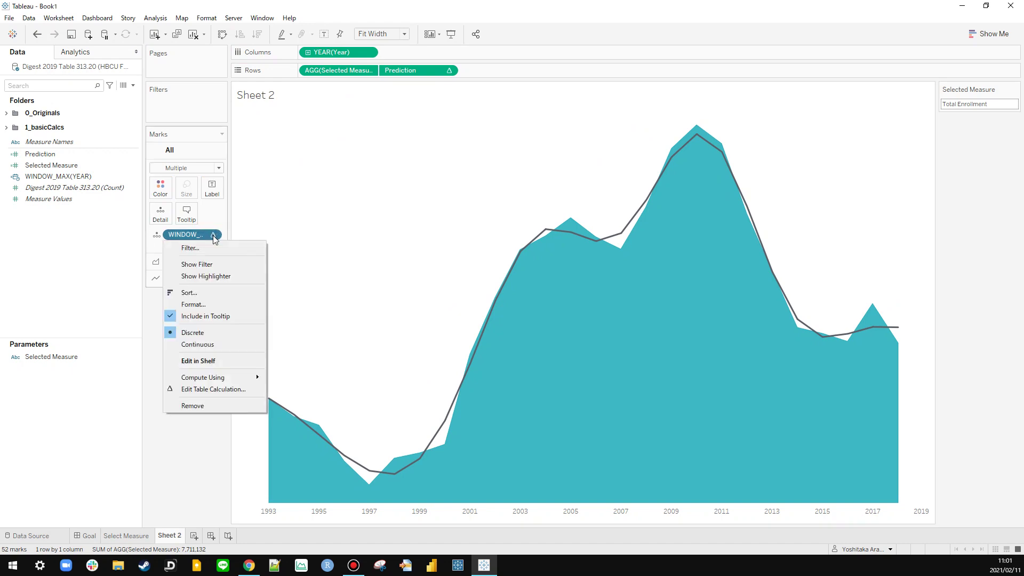
{"action": "left_click", "coordinate": [357, 69]}
{"action": "left_click", "coordinate": [369, 52]}
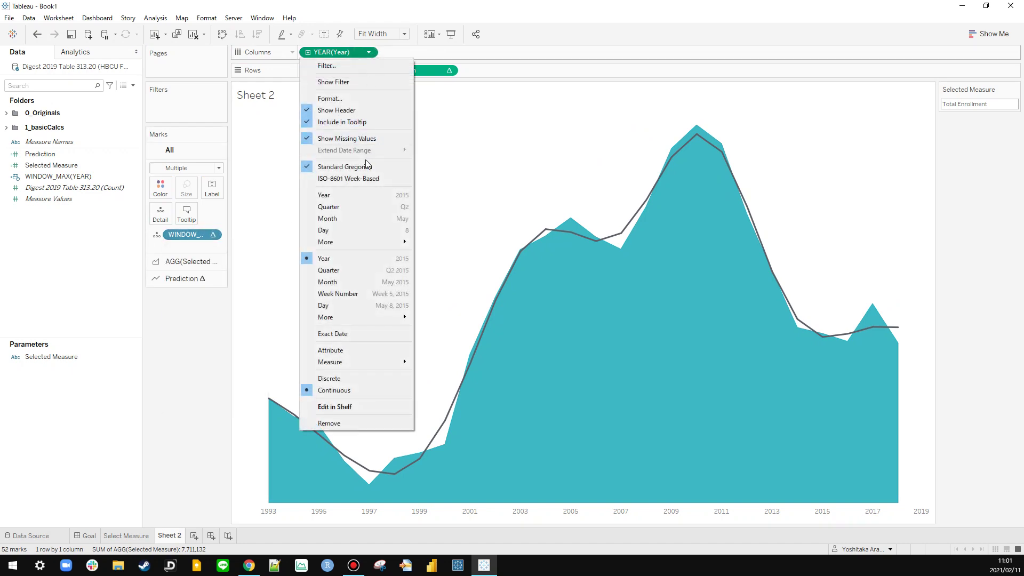
{"action": "left_click", "coordinate": [435, 160]}
{"action": "left_click_drag", "start_coordinate": [184, 235], "coordinate": [16, 258]}
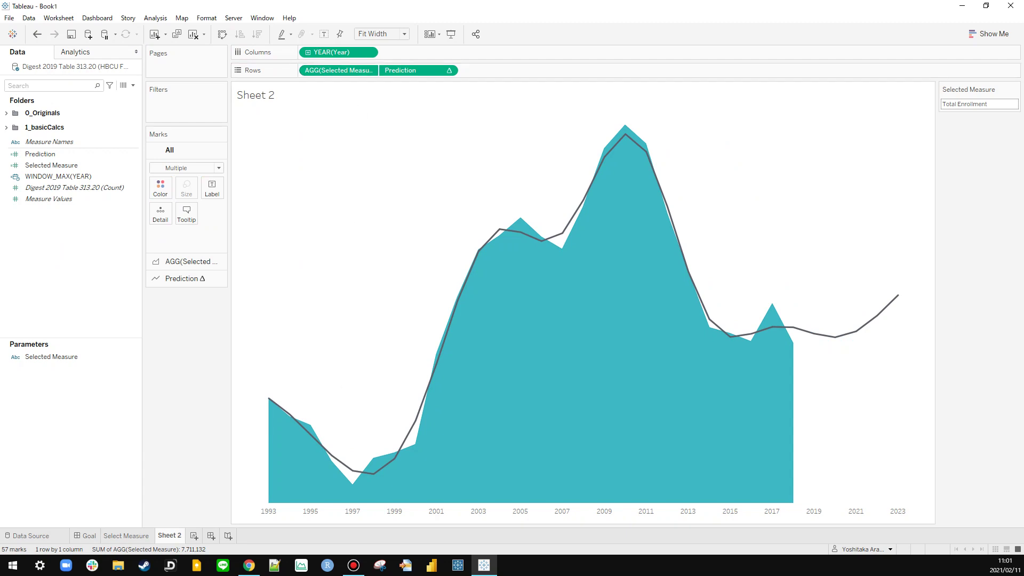
Step: Place the browser with the reference visualization beside the workbook and open a new browser tab
{"action": "key", "text": "alt+Tab"}
{"action": "key", "text": "super+Right"}
{"action": "left_click", "coordinate": [343, 235]}
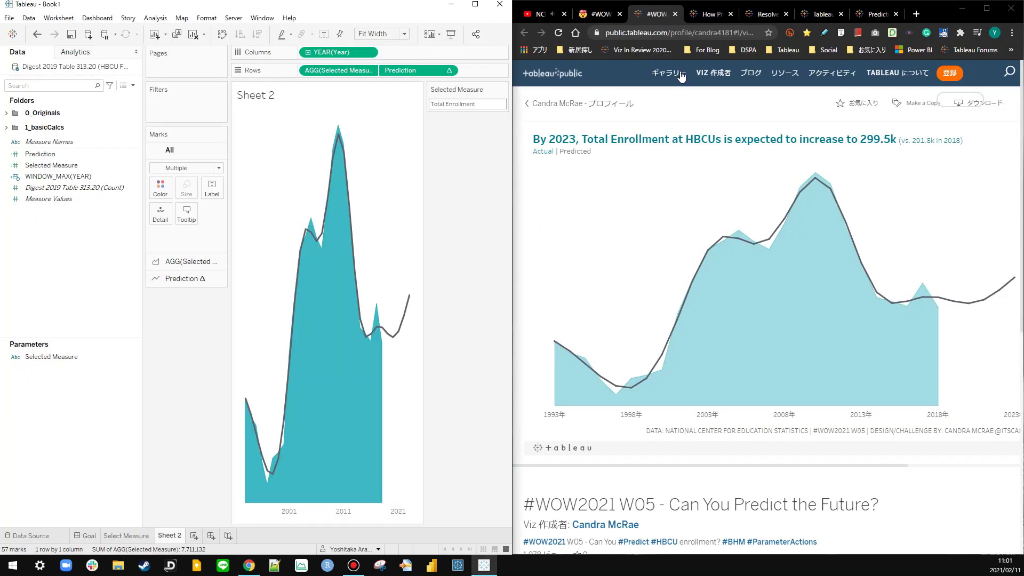
{"action": "left_click", "coordinate": [917, 14]}
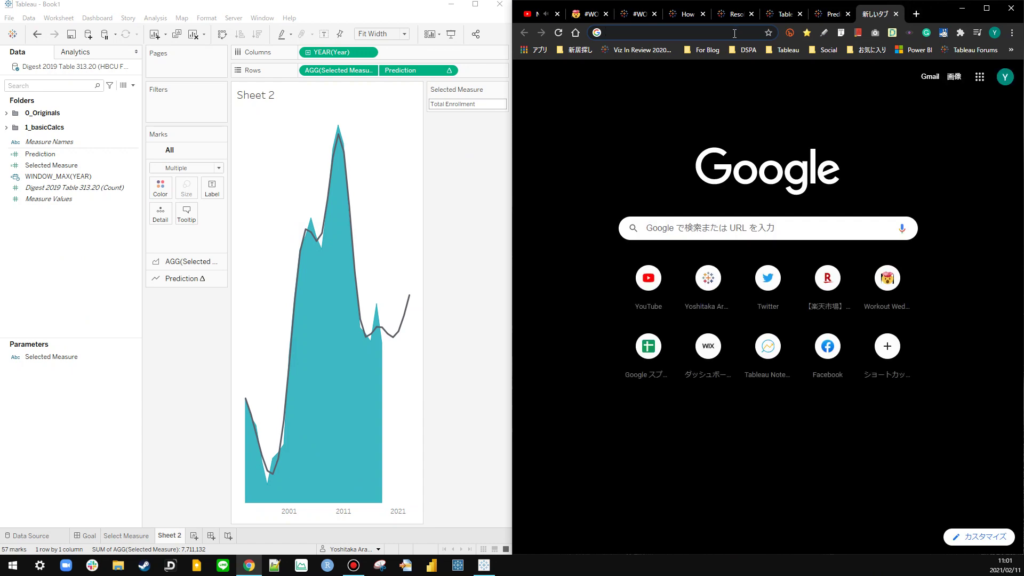
Step: Search Google for "Tableau Extend Date Range", look through the results, and return to the full-size workbook
{"action": "type", "text": "Tableau Extend"}
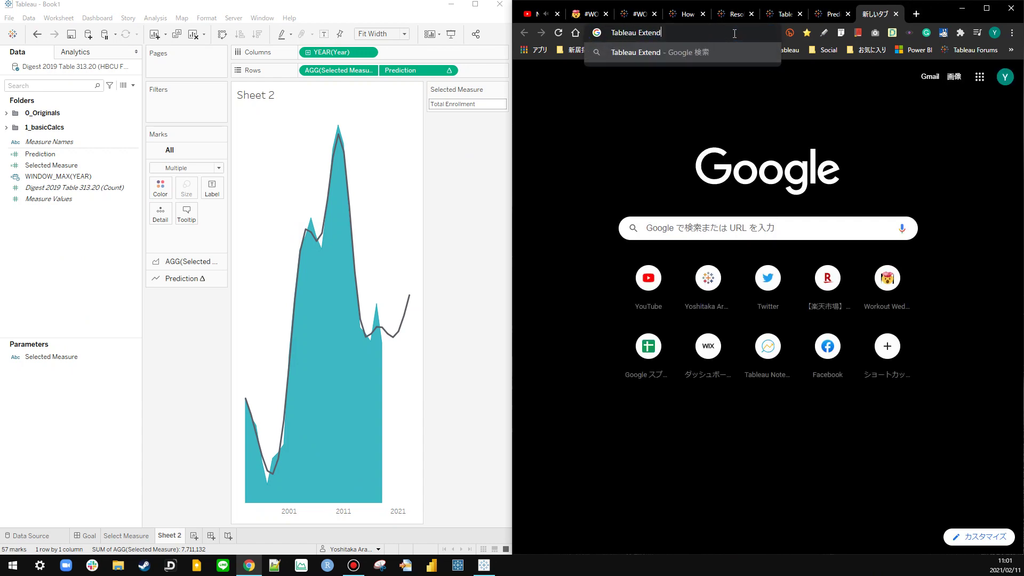
{"action": "type", "text": "ed"}
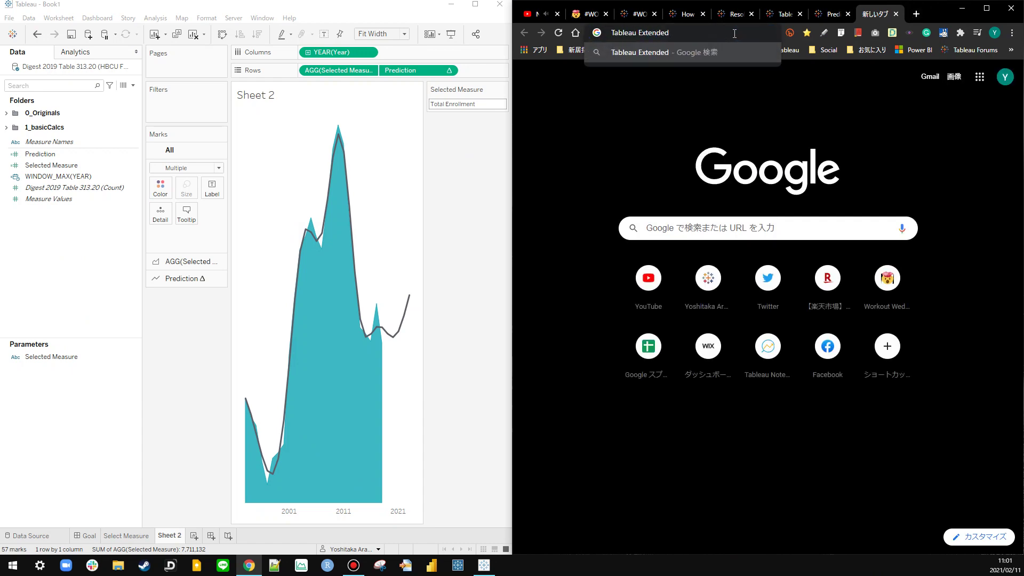
{"action": "left_click", "coordinate": [368, 52]}
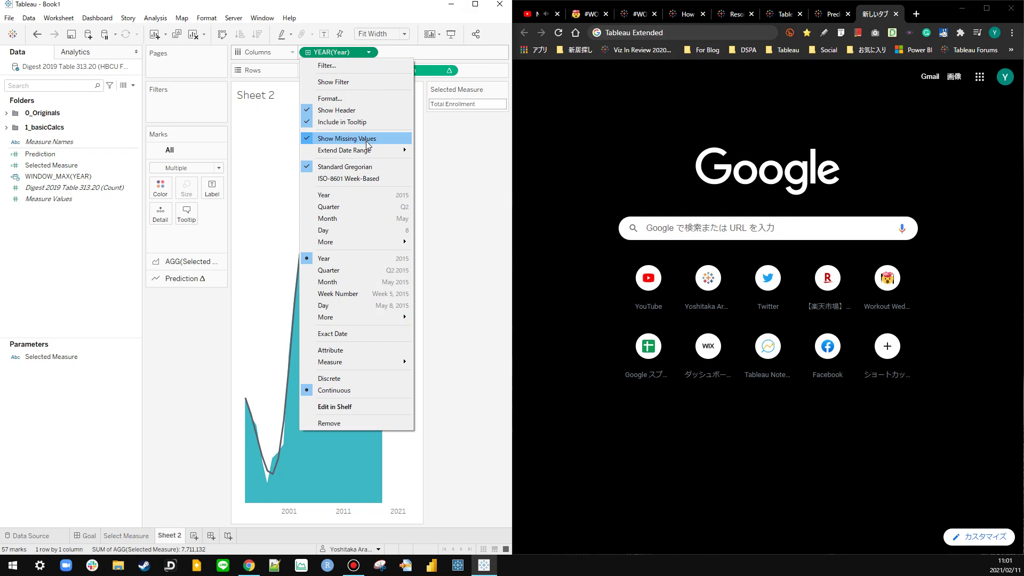
{"action": "left_click", "coordinate": [680, 32]}
{"action": "key", "text": "BackSpace"}
{"action": "key", "text": "BackSpace"}
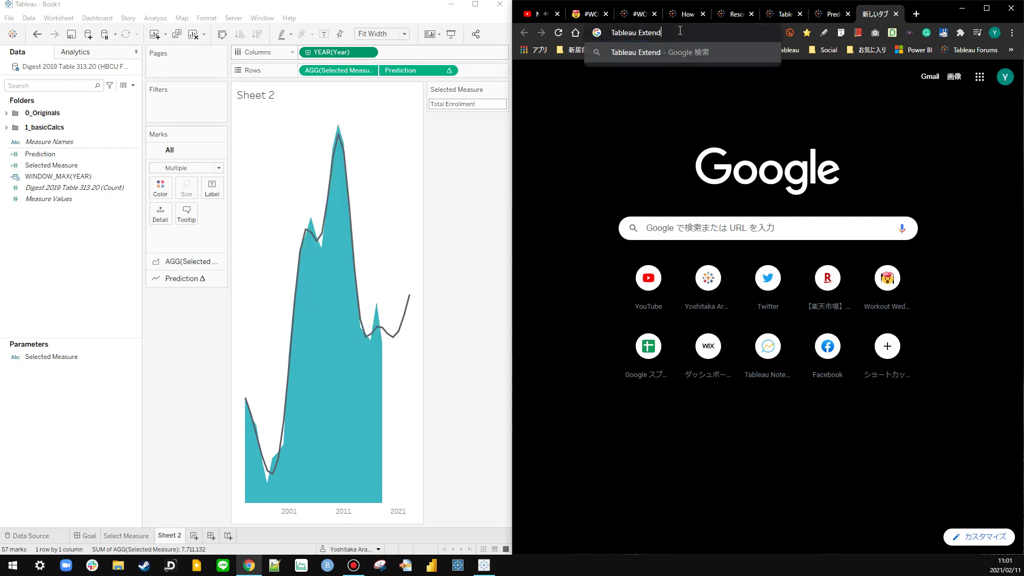
{"action": "type", "text": "Date Range"}
{"action": "key", "text": "Return"}
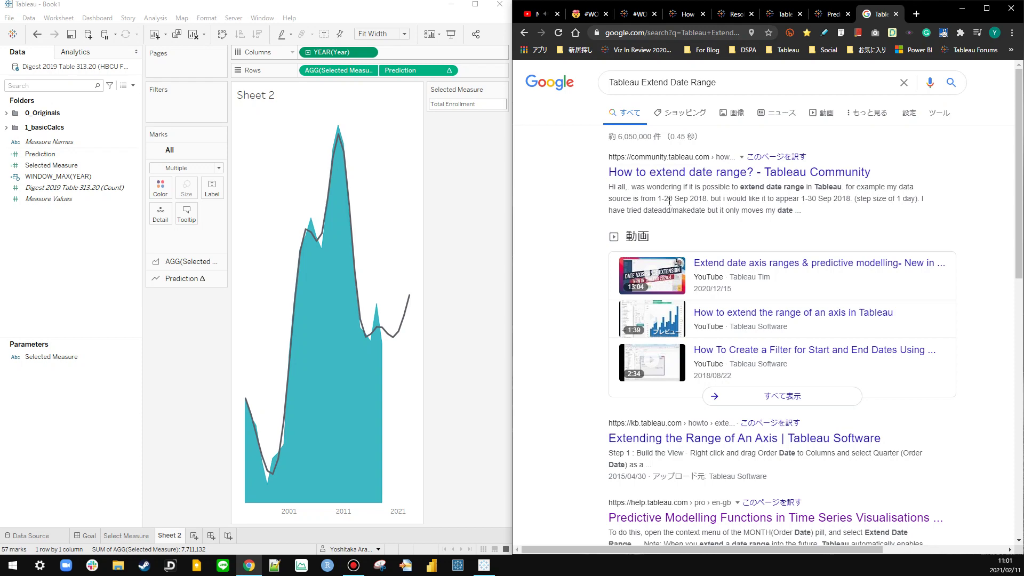
{"action": "scroll", "coordinate": [671, 194], "scroll_direction": "down", "scroll_amount": 1}
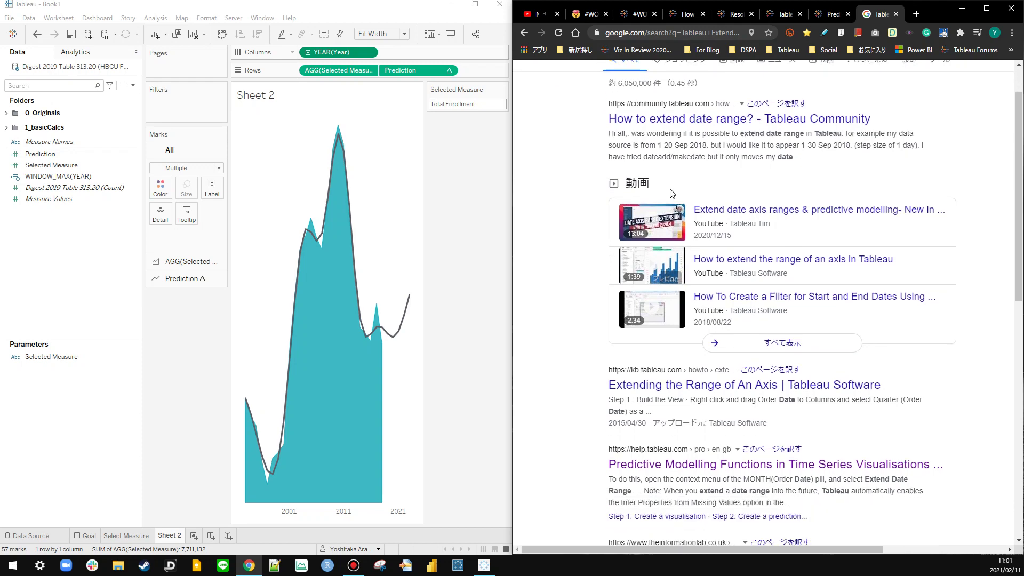
{"action": "scroll", "coordinate": [671, 194], "scroll_direction": "down", "scroll_amount": 4}
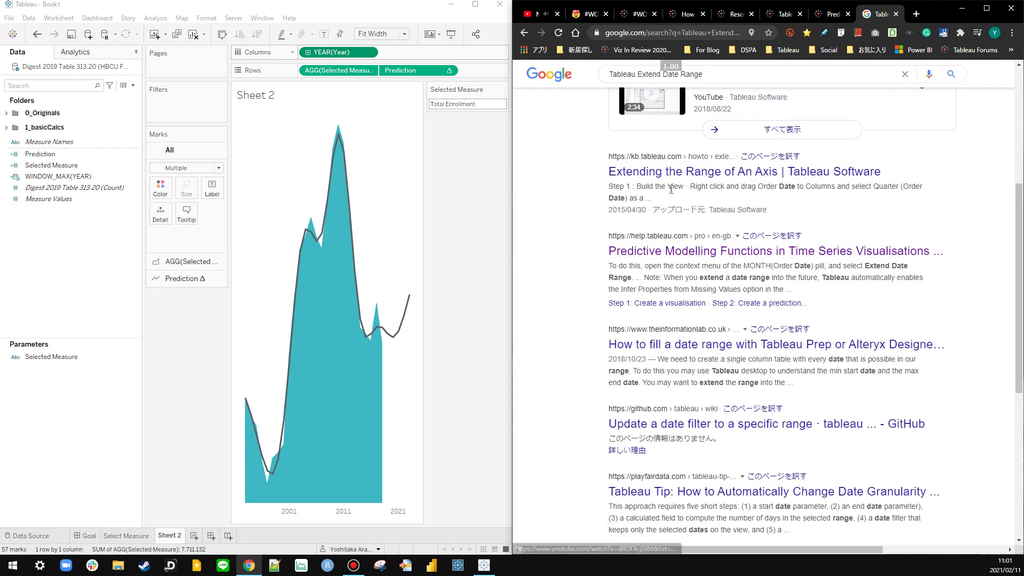
{"action": "left_click", "coordinate": [962, 8]}
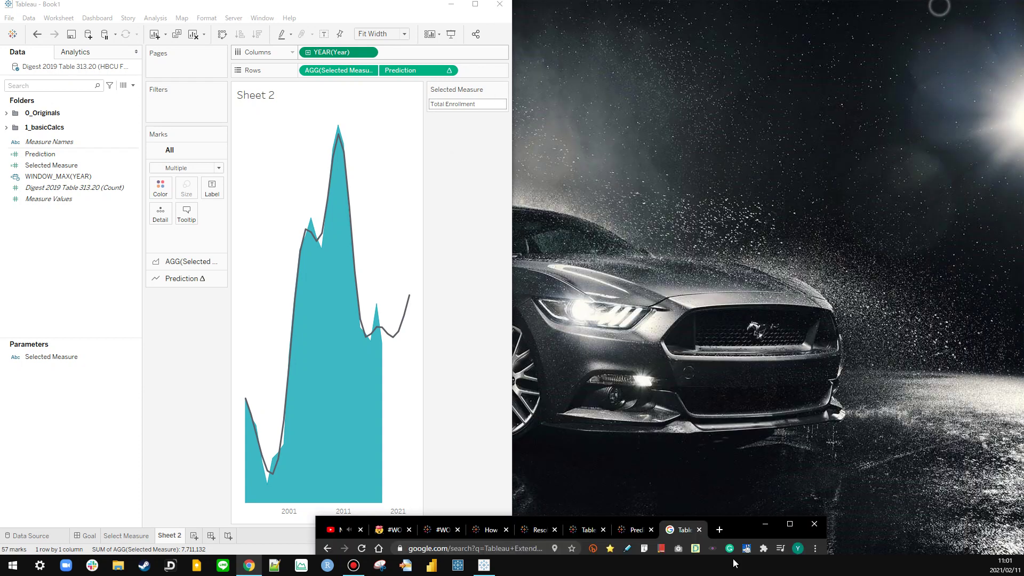
{"action": "left_click", "coordinate": [475, 4]}
{"action": "right_click", "coordinate": [88, 224]}
{"action": "left_click", "coordinate": [94, 227]}
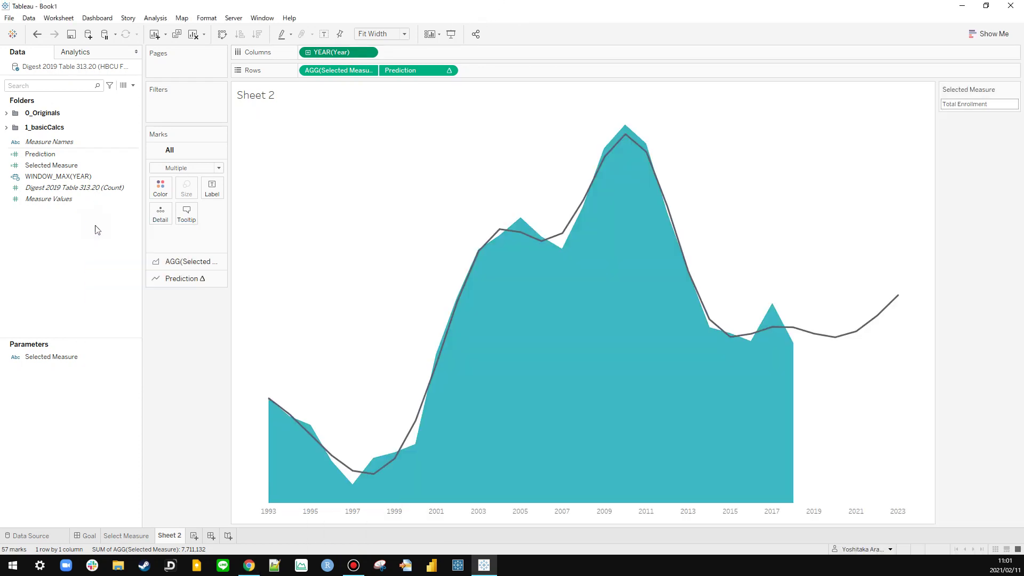
{"action": "type", "text": "Pr"}
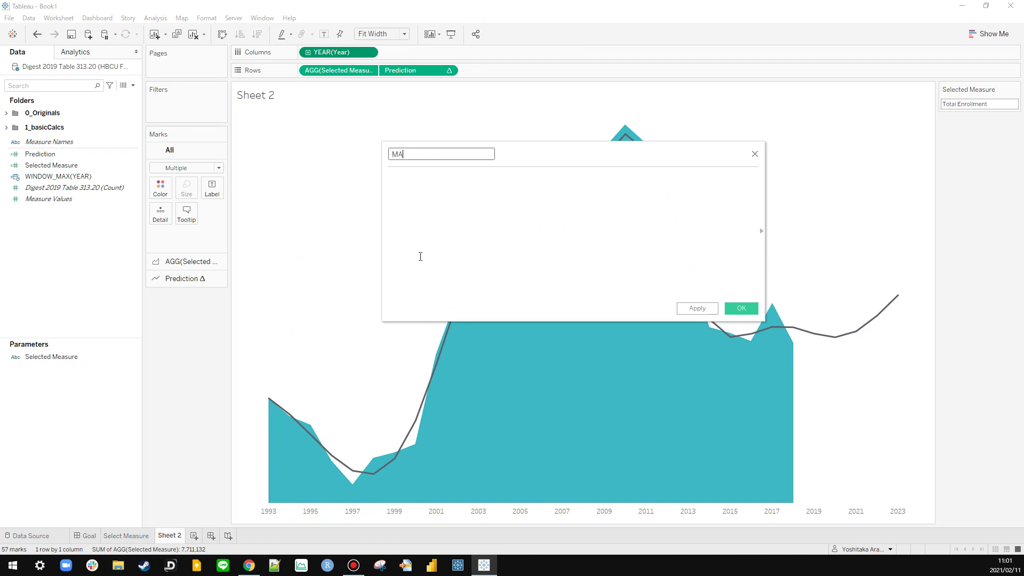
{"action": "key", "text": "BackSpace"}
{"action": "key", "text": "BackSpace"}
{"action": "left_click", "coordinate": [755, 154]}
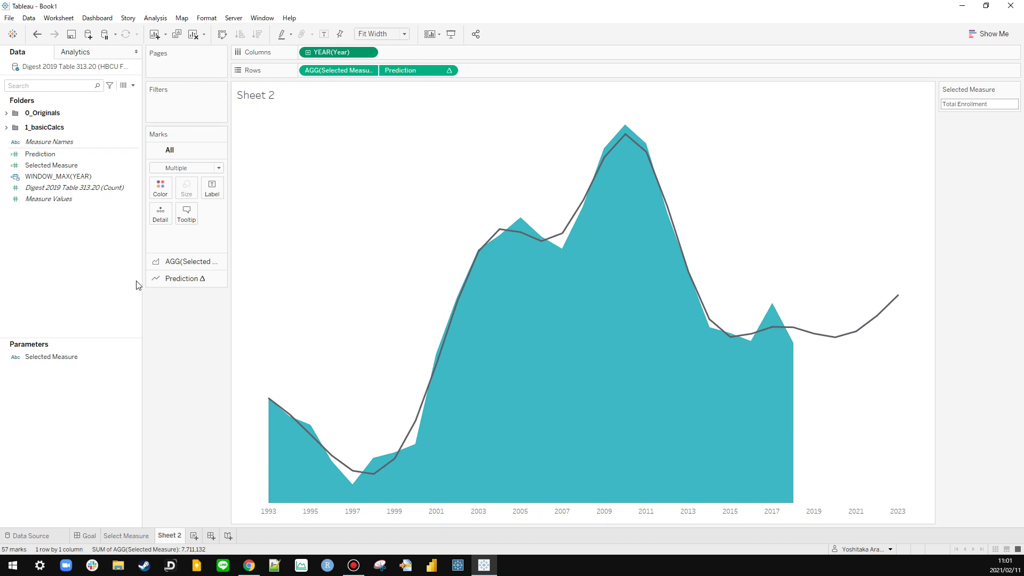
Step: Switch to Snipping Tool, choose the capture delay, start a new screen snip, and return to the Tableau sheet
{"action": "mouse_move", "coordinate": [631, 479]}
{"action": "key", "text": "alt+Tab"}
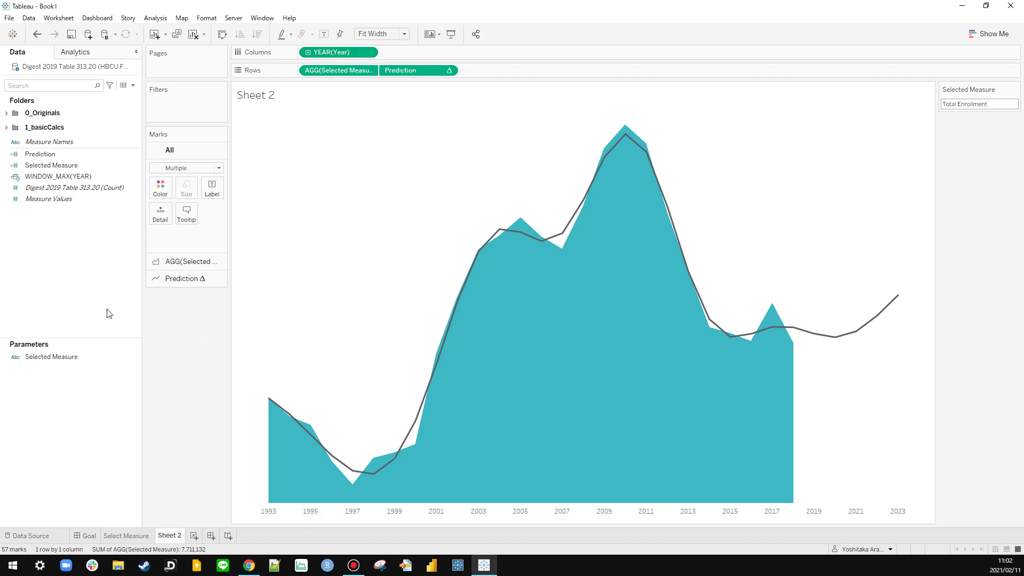
{"action": "key", "text": "alt+Tab"}
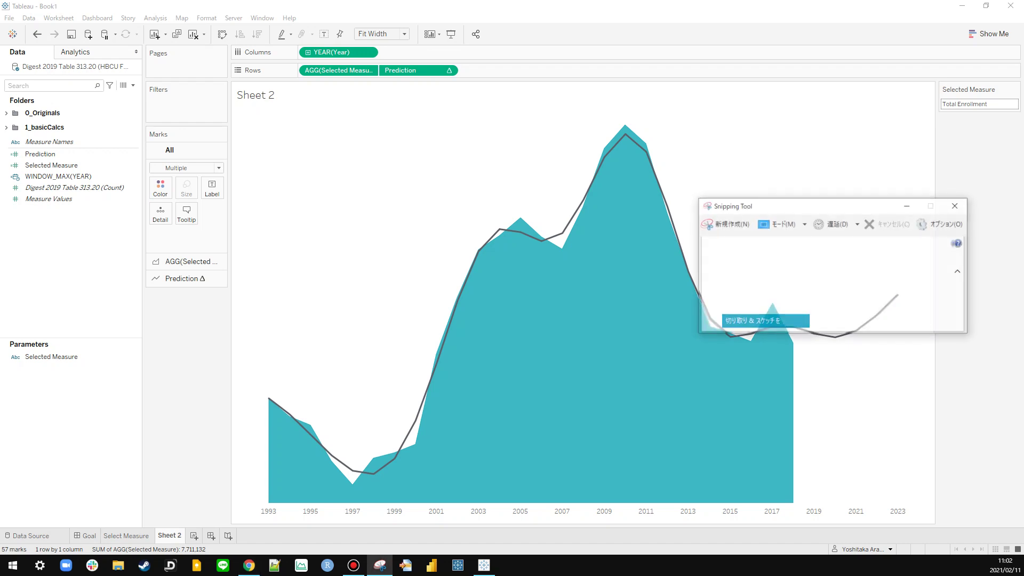
{"action": "left_click", "coordinate": [835, 224]}
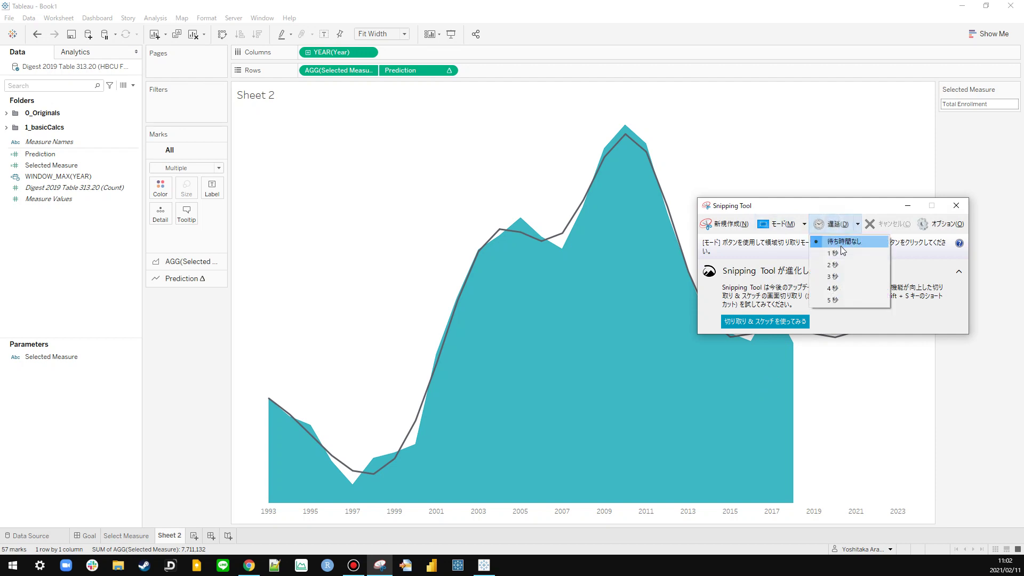
{"action": "left_click", "coordinate": [840, 245]}
{"action": "left_click", "coordinate": [725, 224]}
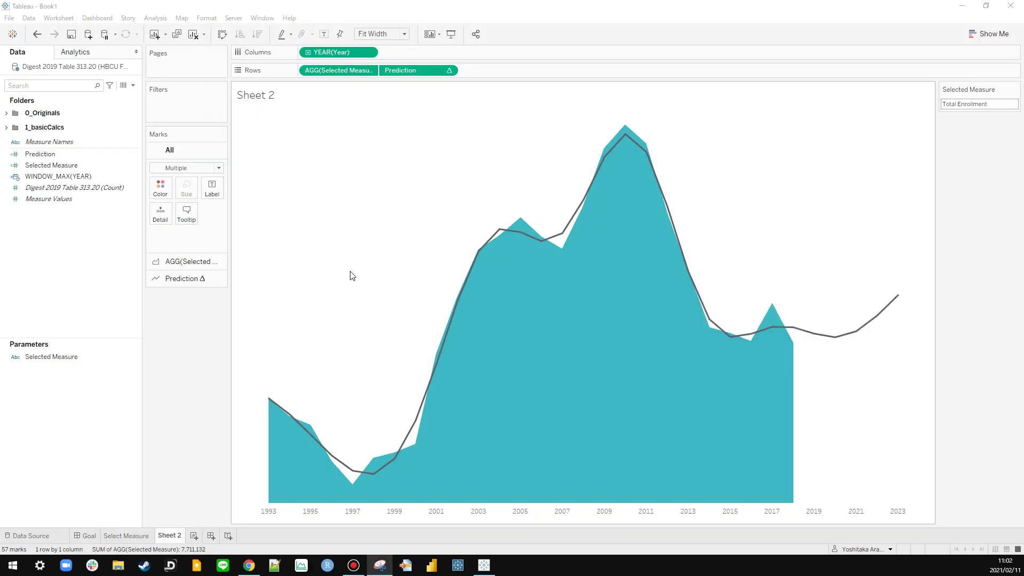
{"action": "left_click", "coordinate": [350, 274]}
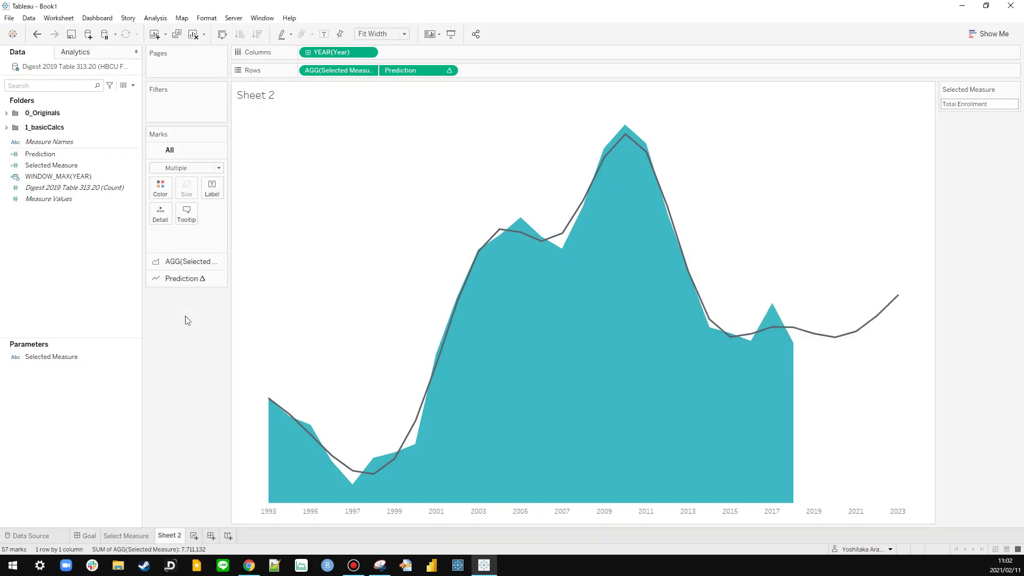
Step: Edit the Selected Measure parameter to use a list of allowable values
{"action": "left_click", "coordinate": [77, 358]}
{"action": "right_click", "coordinate": [76, 357]}
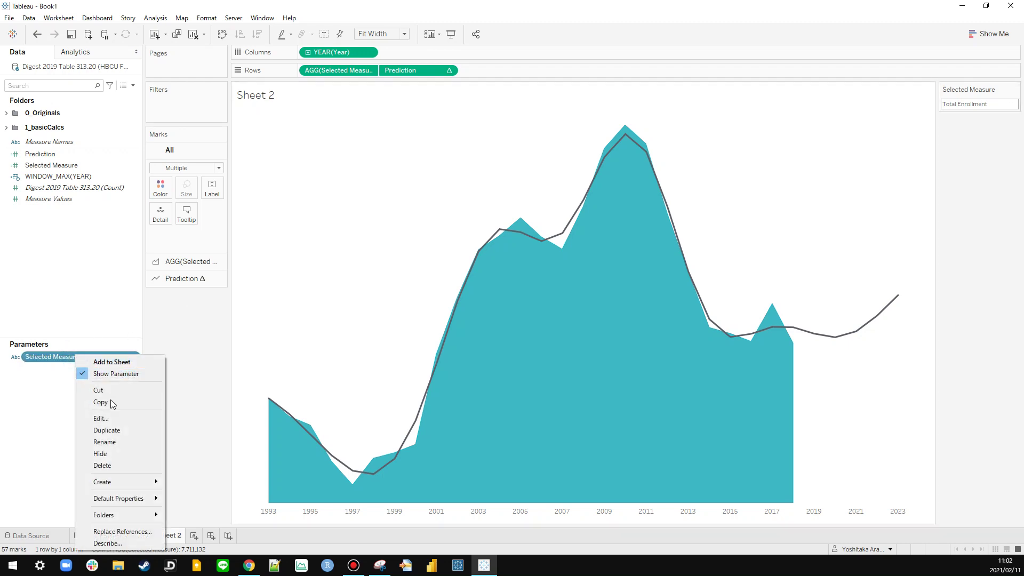
{"action": "left_click", "coordinate": [113, 422]}
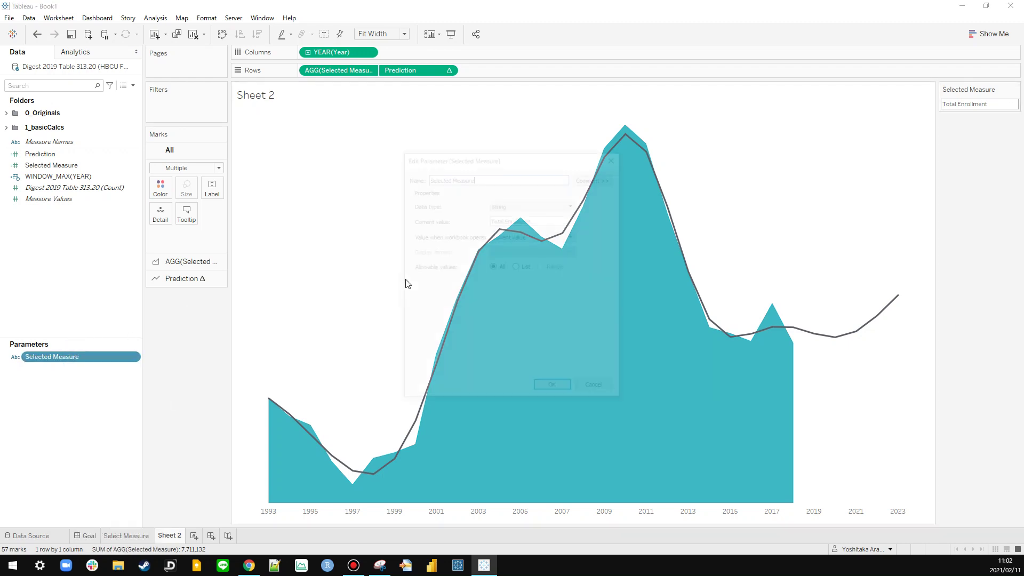
{"action": "left_click", "coordinate": [516, 266]}
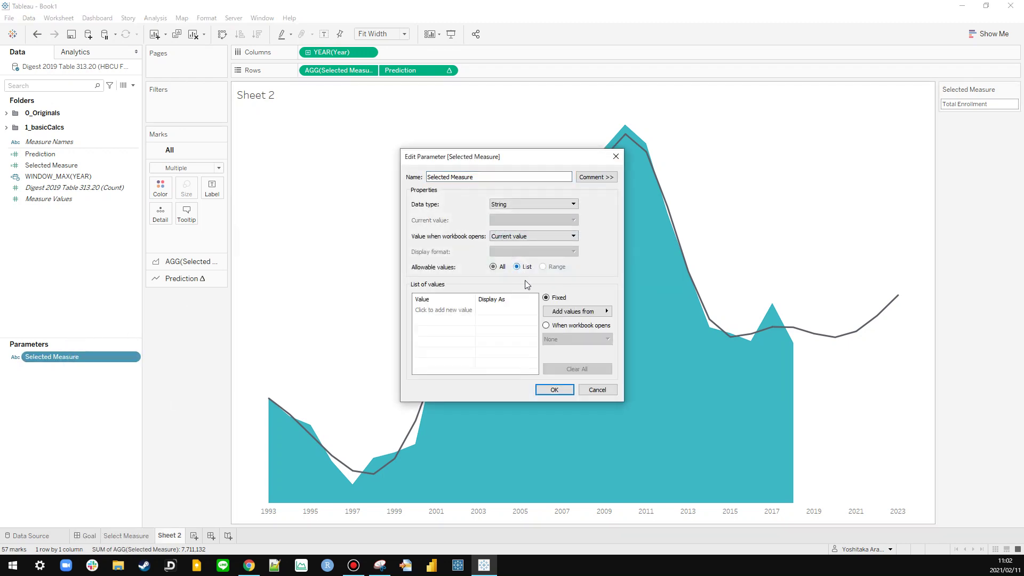
Step: Add Total Environment as the first value in the Selected Measure parameter's list and save the parameter
{"action": "left_click", "coordinate": [460, 310]}
{"action": "type", "text": "Total environment"}
{"action": "key", "text": "ctrl+Left"}
{"action": "key", "text": "Delete"}
{"action": "type", "text": "E"}
{"action": "key", "text": "Return"}
{"action": "left_click", "coordinate": [451, 320]}
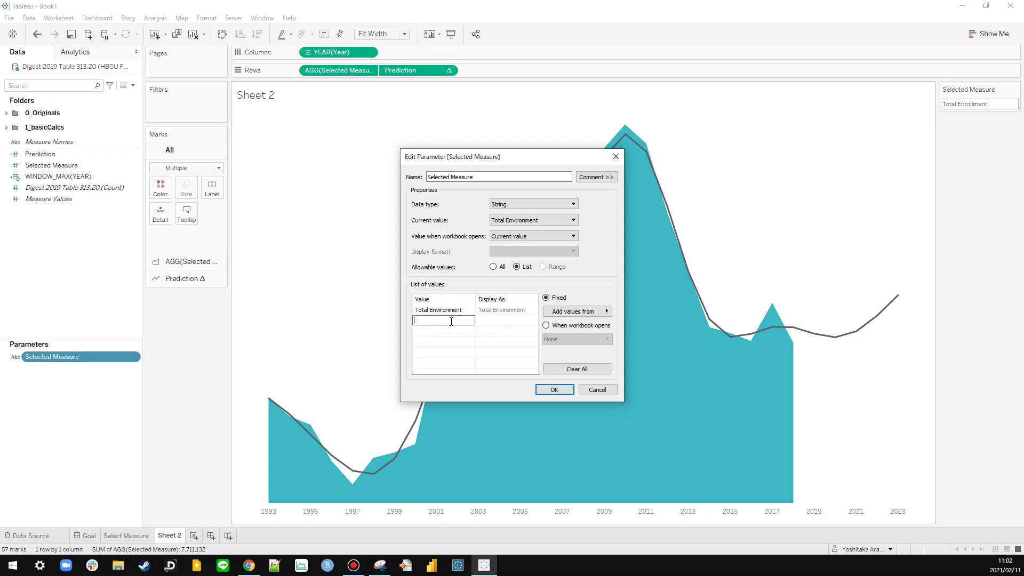
{"action": "left_click", "coordinate": [555, 390]}
Step: Add % Black Students as the second allowable value in the Selected Measure parameter's list
{"action": "right_click", "coordinate": [44, 362]}
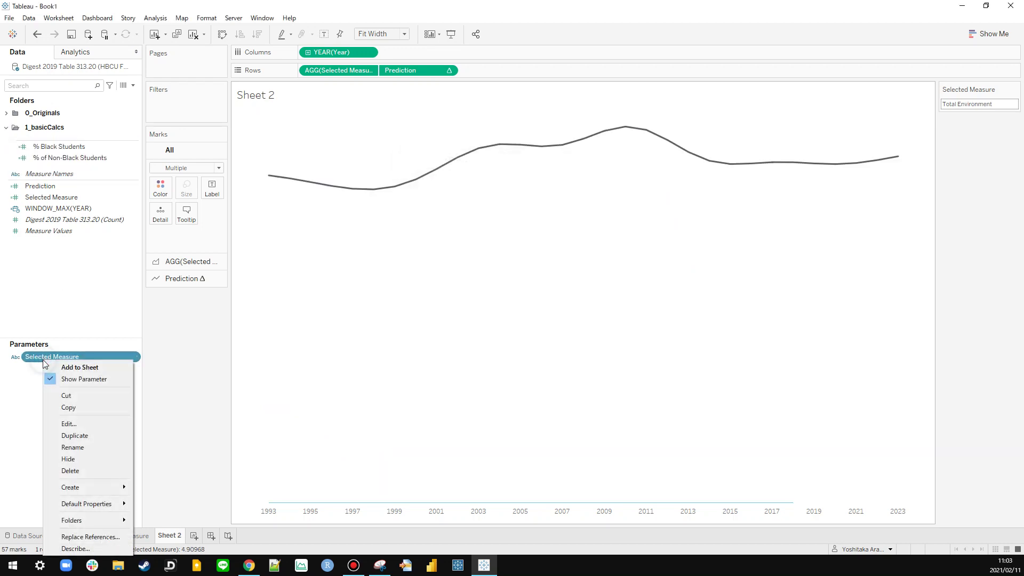
{"action": "left_click", "coordinate": [69, 423]}
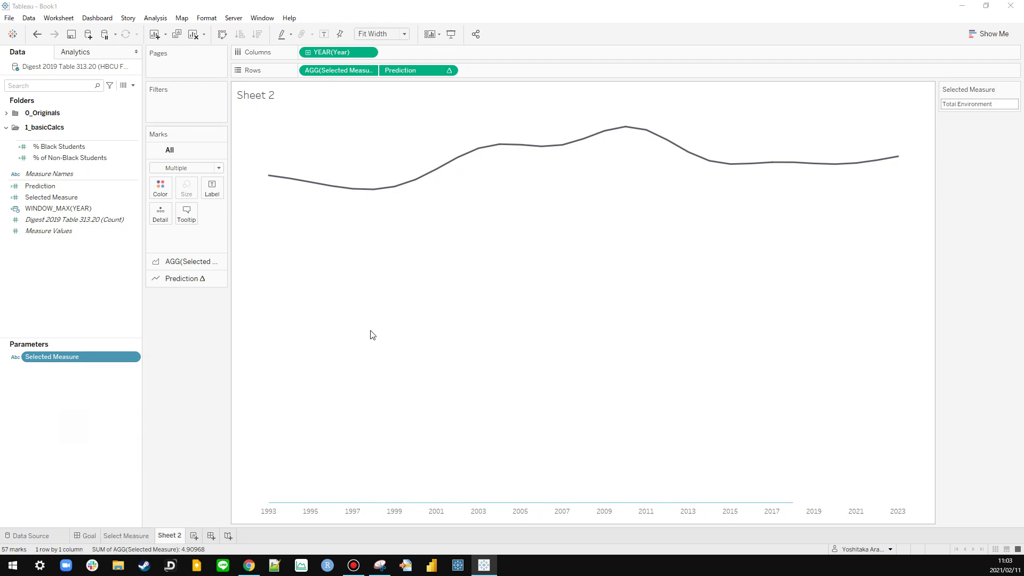
{"action": "left_click", "coordinate": [450, 322]}
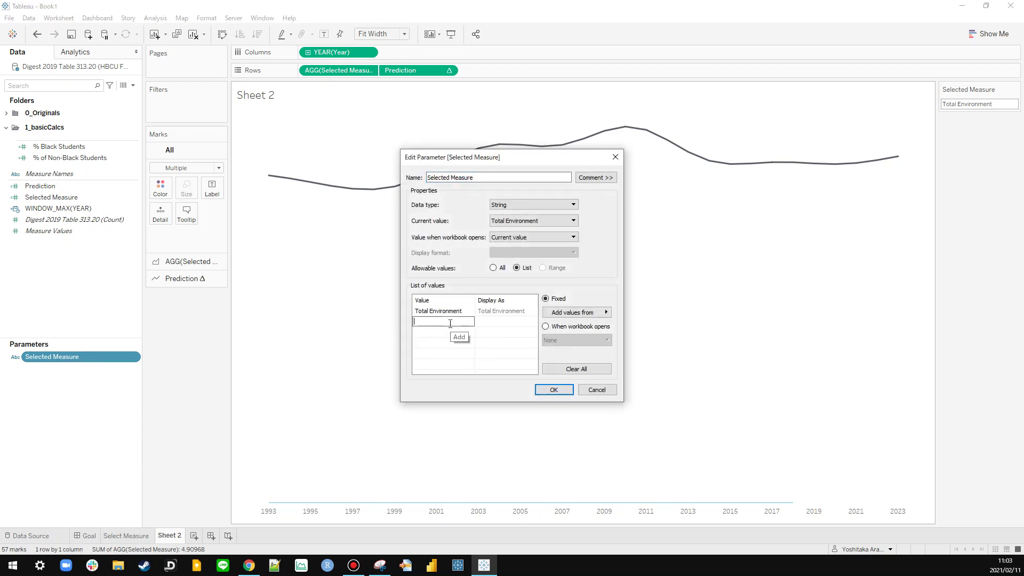
{"action": "type", "text": "%"}
{"action": "key", "text": "alt+Tab"}
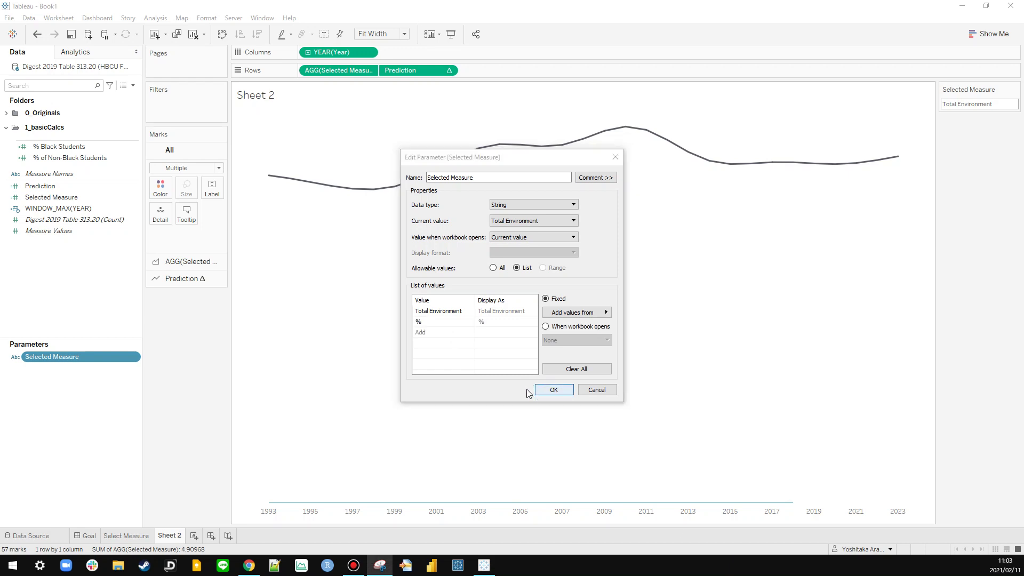
{"action": "left_click", "coordinate": [490, 324]}
{"action": "left_click", "coordinate": [458, 323]}
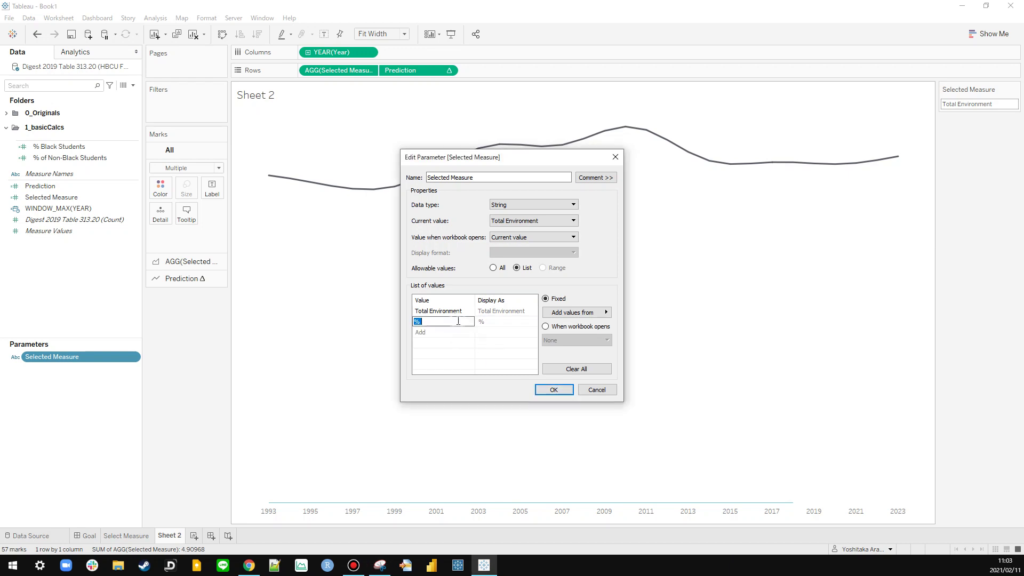
{"action": "type", "text": "Black Students"}
Step: Add % Non-Black Student as the third value in the Selected Measure parameter's list and save the parameter
{"action": "left_click", "coordinate": [458, 332]}
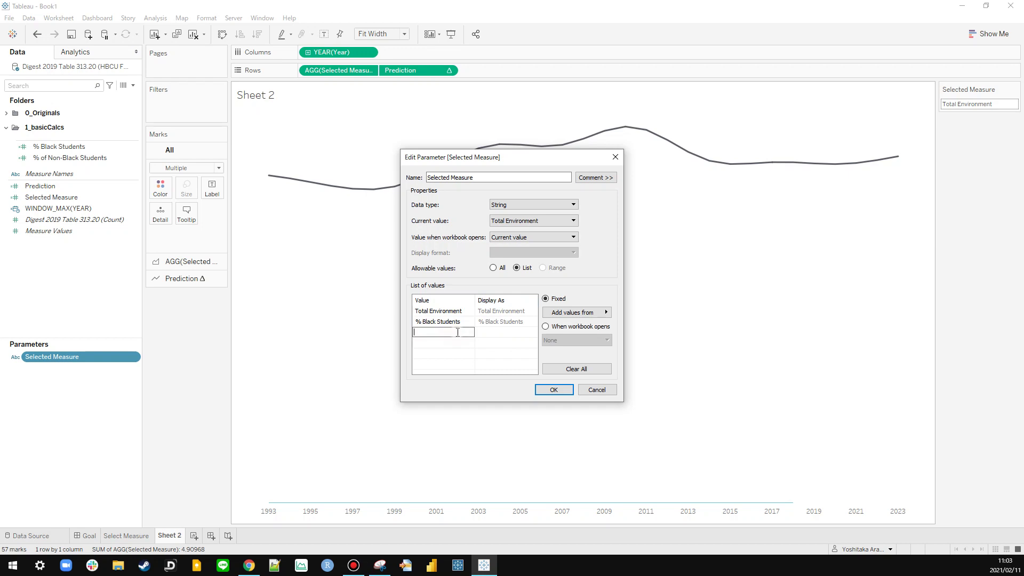
{"action": "type", "text": "% Non B"}
{"action": "key", "text": "Return"}
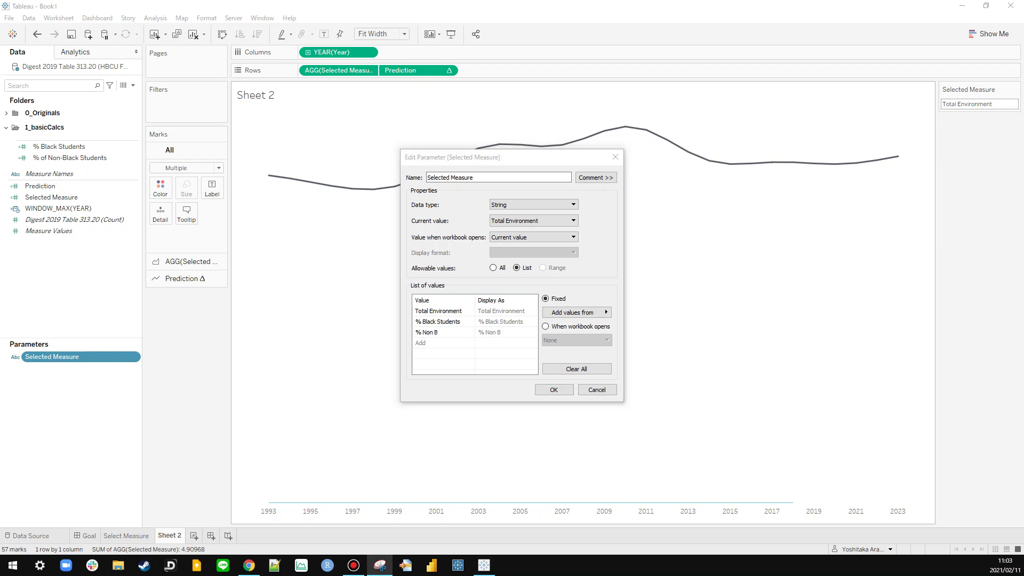
{"action": "double_click", "coordinate": [453, 332]}
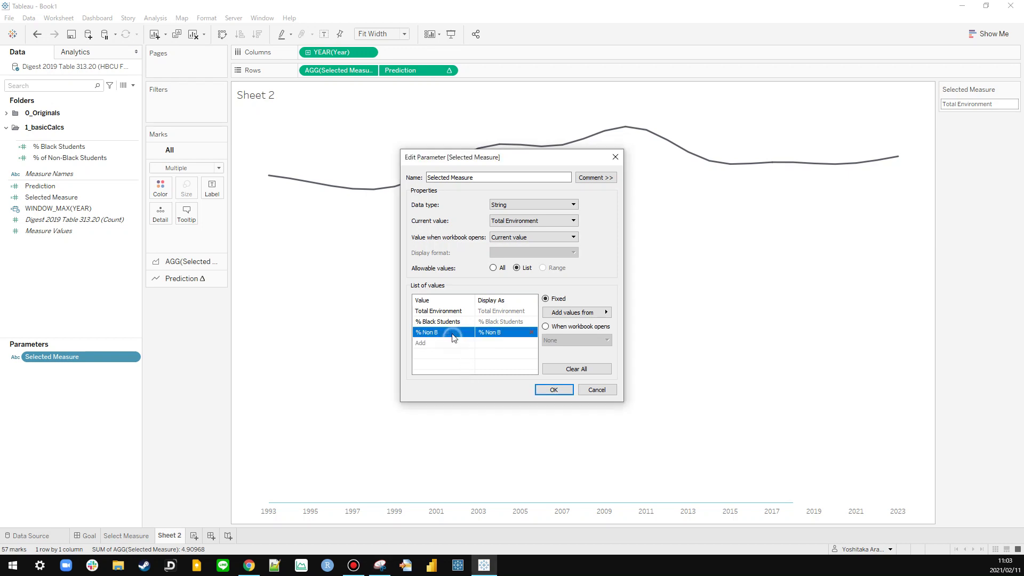
{"action": "key", "text": "End"}
{"action": "key", "text": "BackSpace"}
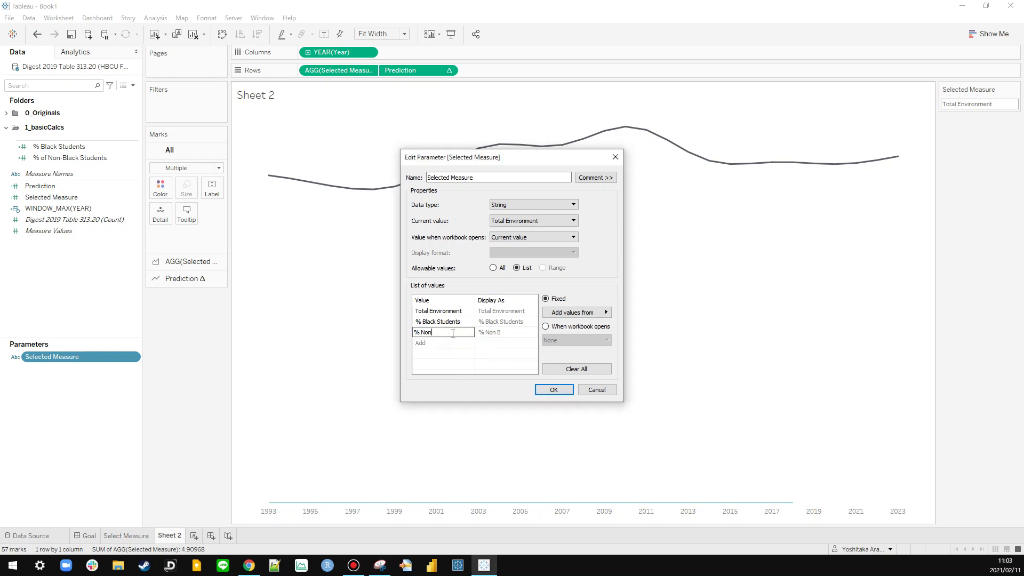
{"action": "type", "text": "="}
{"action": "type", "text": "Blac"}
{"action": "type", "text": "k Student"}
{"action": "key", "text": "Return"}
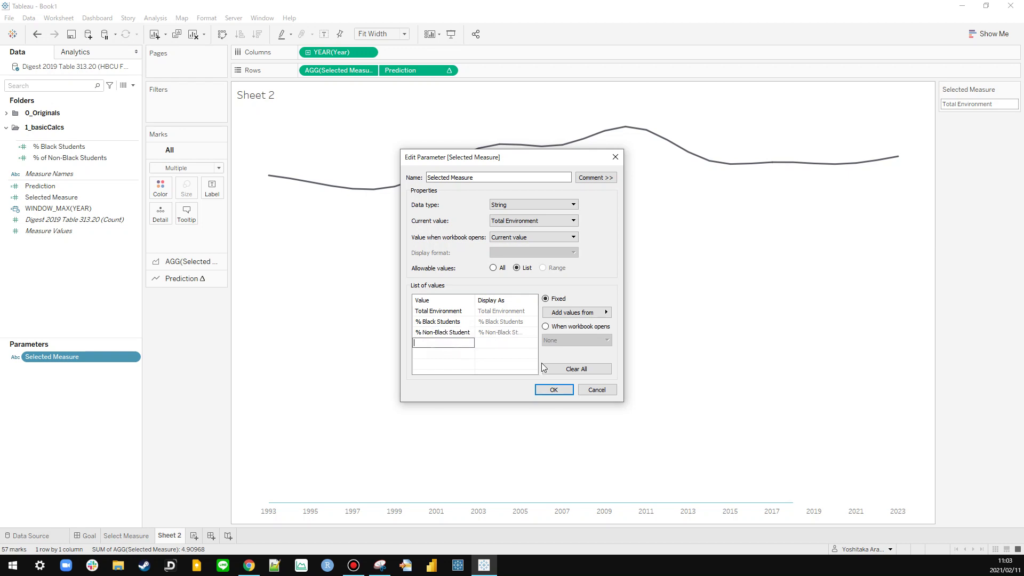
{"action": "left_click", "coordinate": [554, 392]}
Step: Rename the % of Non-Black Students field as % Non-Black Students
{"action": "left_click", "coordinate": [71, 158]}
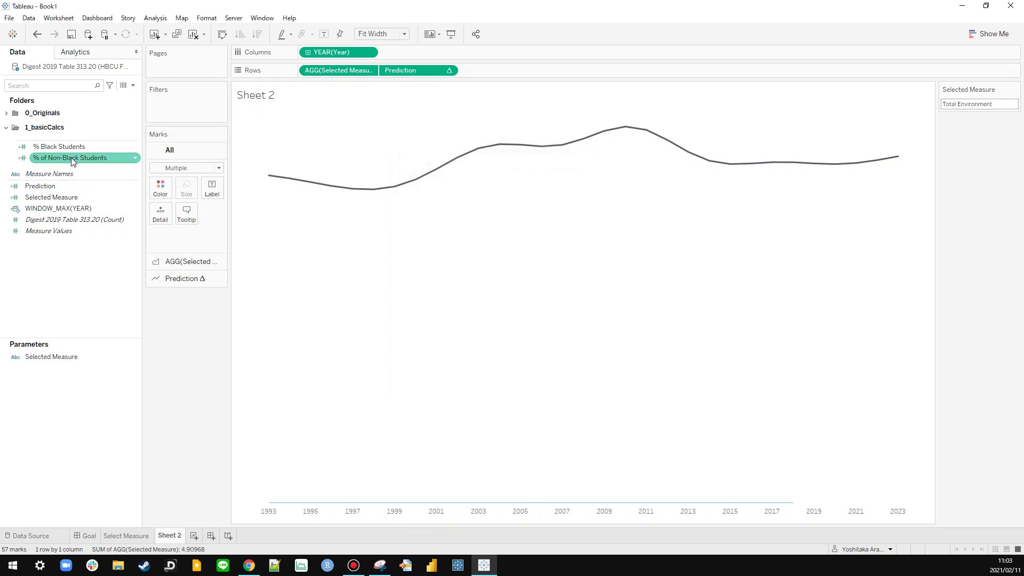
{"action": "left_click", "coordinate": [73, 158]}
{"action": "right_click", "coordinate": [73, 159]}
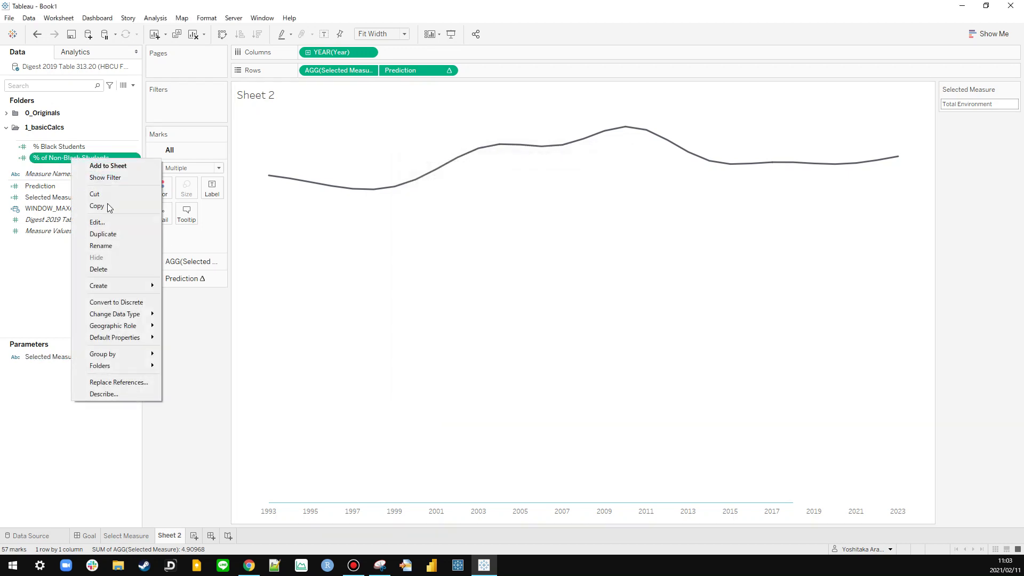
{"action": "left_click", "coordinate": [110, 243]}
{"action": "key", "text": "BackSpace"}
{"action": "key", "text": "BackSpace"}
{"action": "key", "text": "BackSpace"}
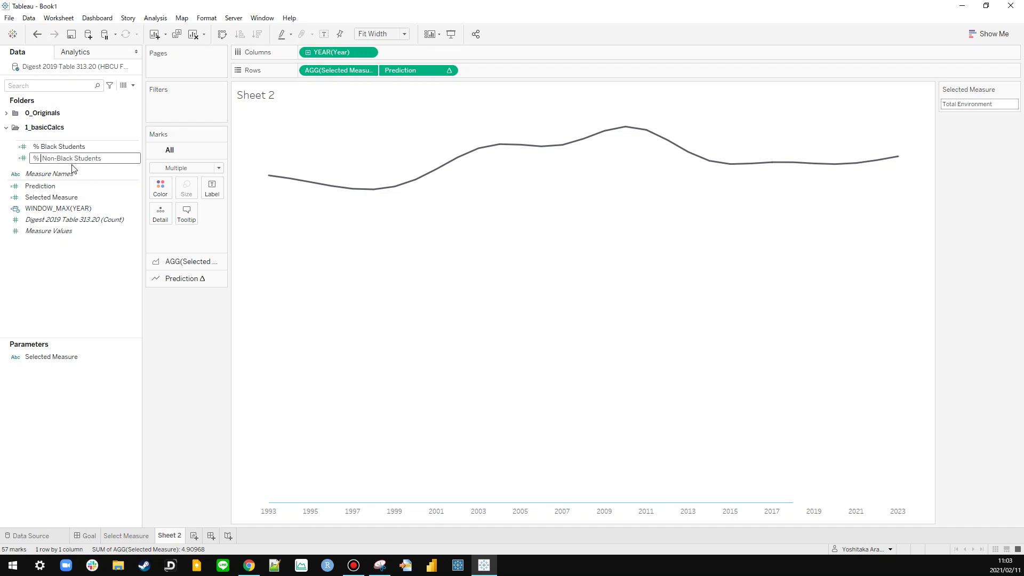
{"action": "key", "text": "Return"}
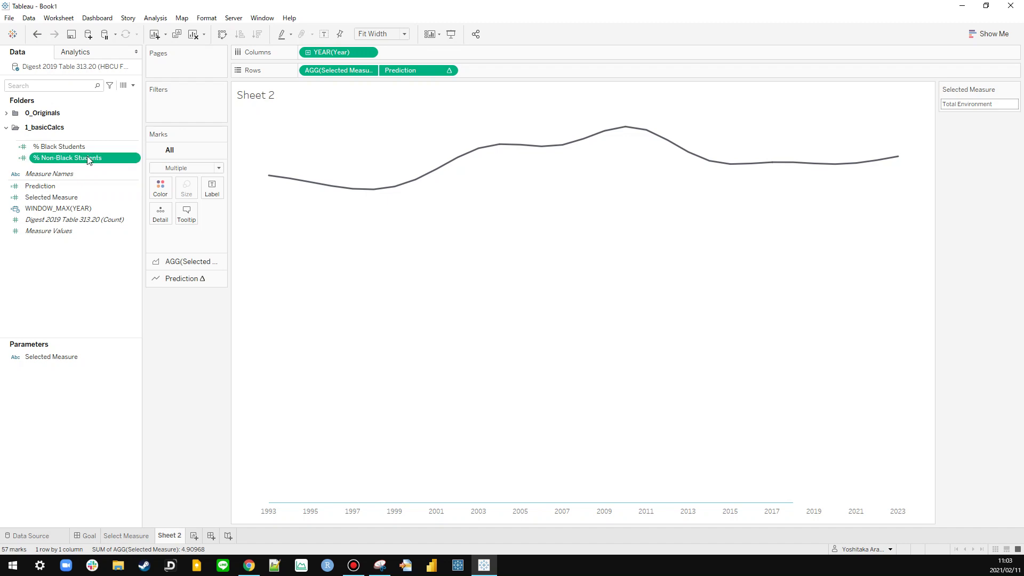
Step: Display the Selected Measure parameter control as a single value list and try % Black Students before returning to Total Environment
{"action": "left_click", "coordinate": [1015, 89]}
{"action": "left_click", "coordinate": [998, 153]}
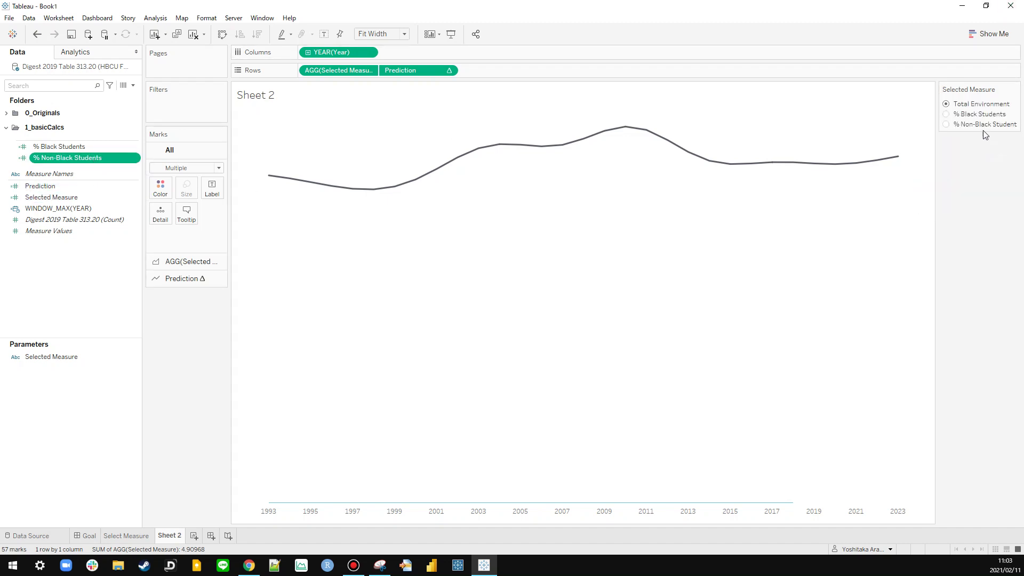
{"action": "left_click", "coordinate": [947, 114]}
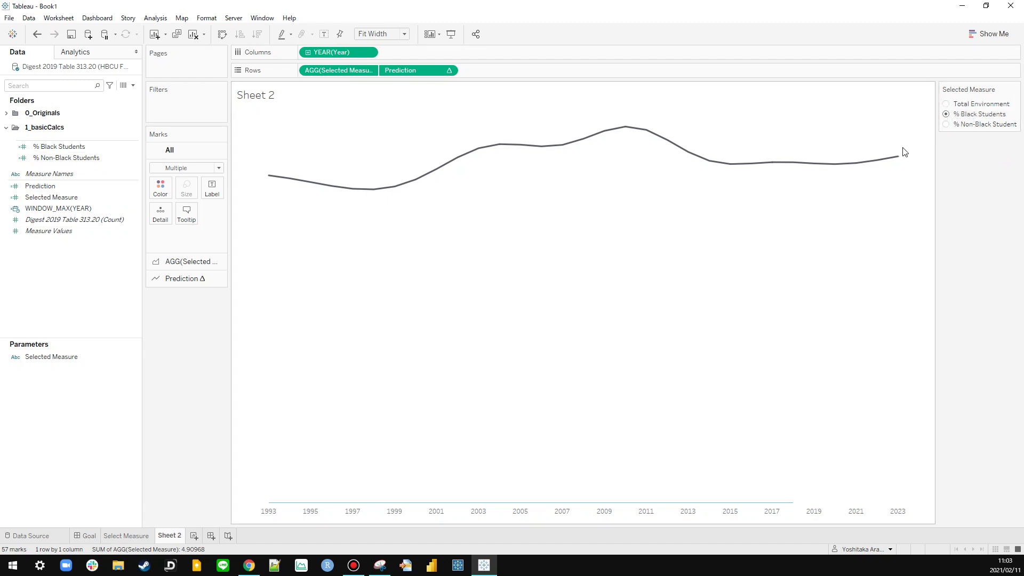
{"action": "left_click", "coordinate": [946, 104]}
Step: Edit the Selected Measure calculation so its second case reads '% Black Student', and apply the change
{"action": "left_click", "coordinate": [54, 174]}
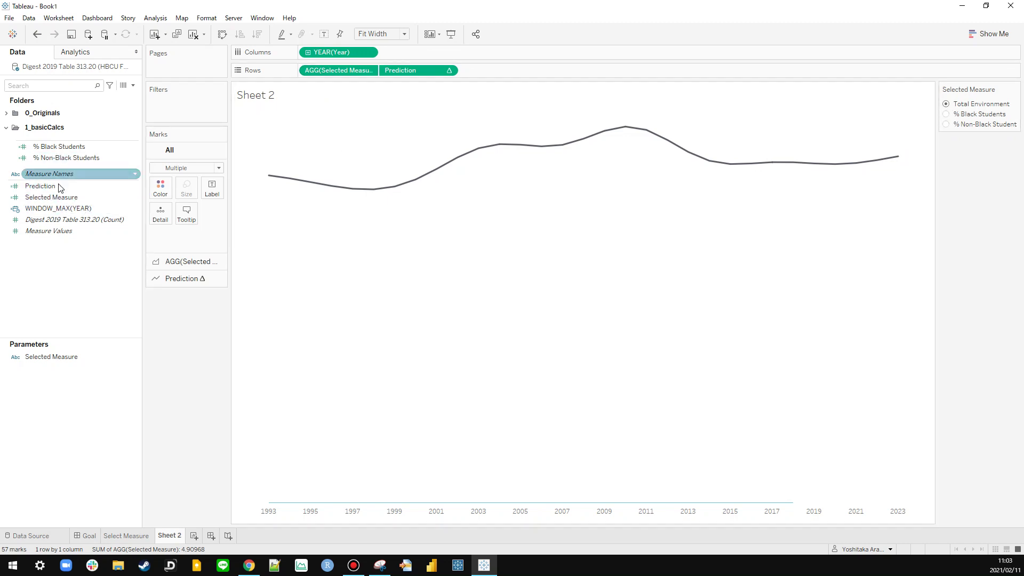
{"action": "left_click", "coordinate": [59, 186]}
{"action": "left_click", "coordinate": [64, 198]}
{"action": "right_click", "coordinate": [64, 198]}
{"action": "left_click", "coordinate": [91, 260]}
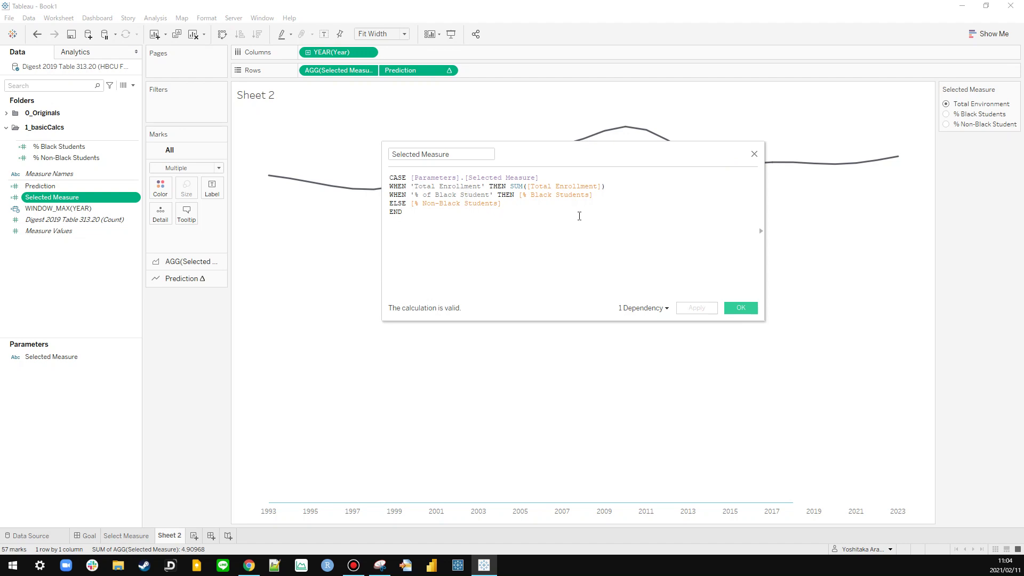
{"action": "key", "text": "BackSpace"}
{"action": "key", "text": "BackSpace"}
{"action": "key", "text": "BackSpace"}
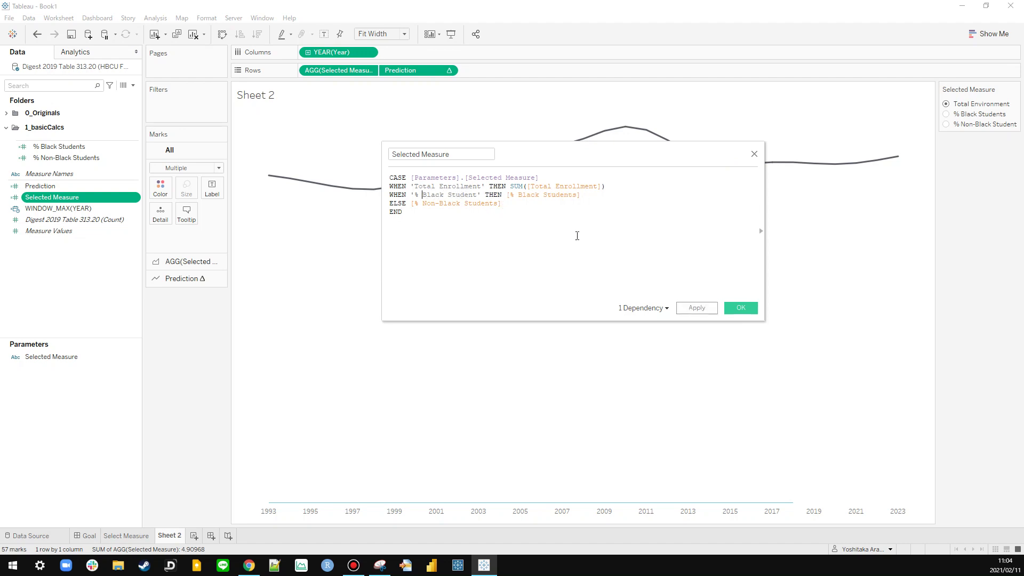
{"action": "left_click", "coordinate": [694, 308]}
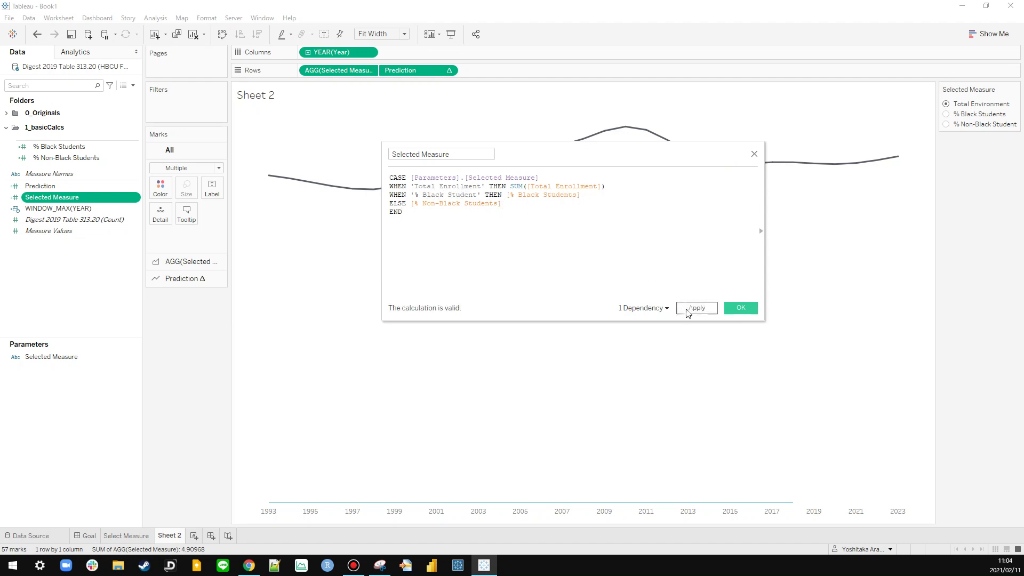
Step: Switch the parameter to % Black Students, correct the calculation's second case to '% Black Students', and apply it
{"action": "left_click", "coordinate": [946, 115]}
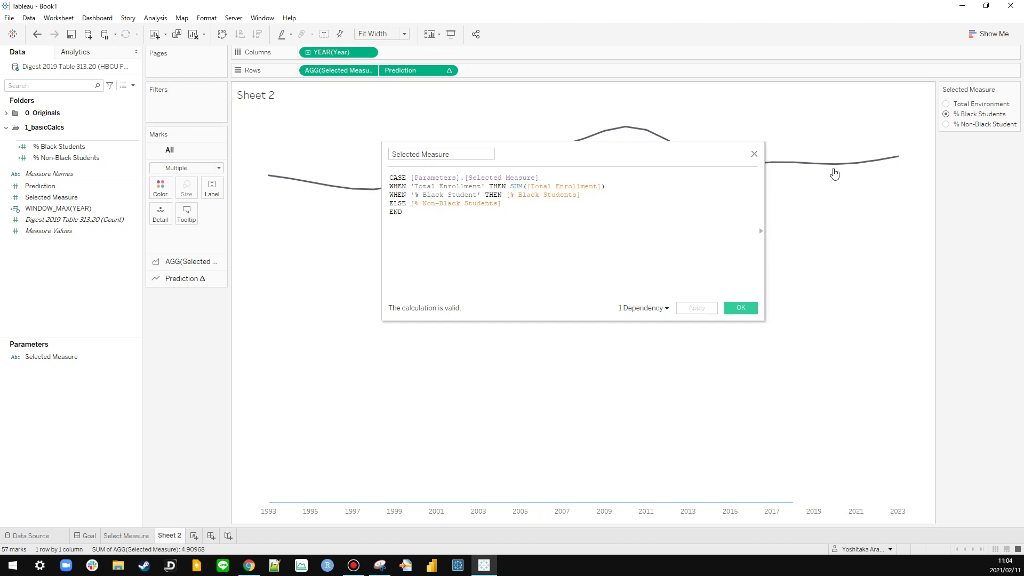
{"action": "mouse_move", "coordinate": [841, 165]}
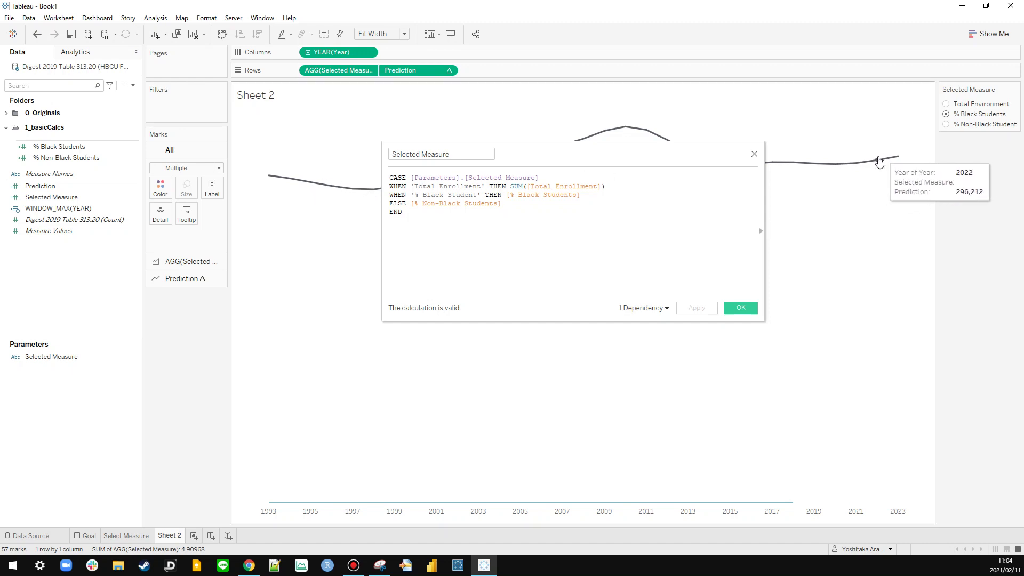
{"action": "left_click_drag", "start_coordinate": [622, 172], "coordinate": [570, 268]}
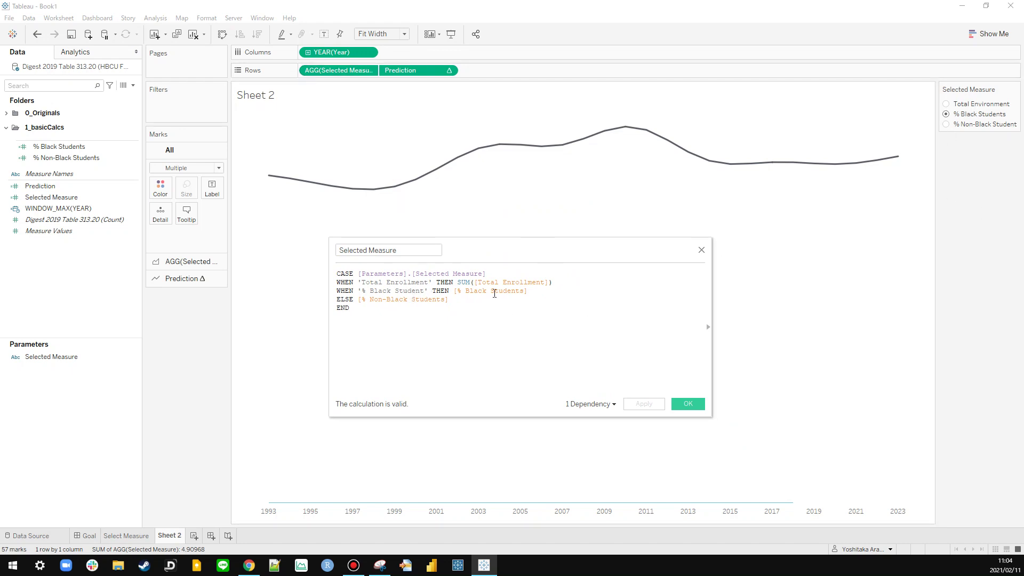
{"action": "left_click", "coordinate": [422, 291]}
{"action": "type", "text": "s"}
{"action": "left_click", "coordinate": [635, 406]}
Step: Check the % Black Students formula in the calculation editor's reference, and try the % Non-Black Student and Total Environment parameter values
{"action": "mouse_move", "coordinate": [477, 152]}
{"action": "left_click", "coordinate": [709, 327]}
{"action": "left_click_drag", "start_coordinate": [620, 254], "coordinate": [590, 255]}
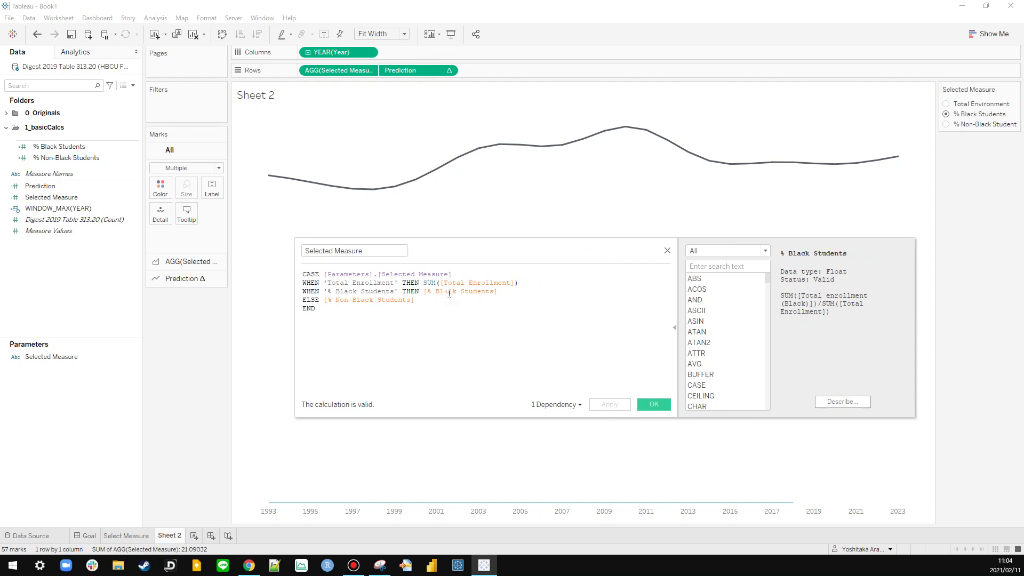
{"action": "left_click", "coordinate": [946, 124]}
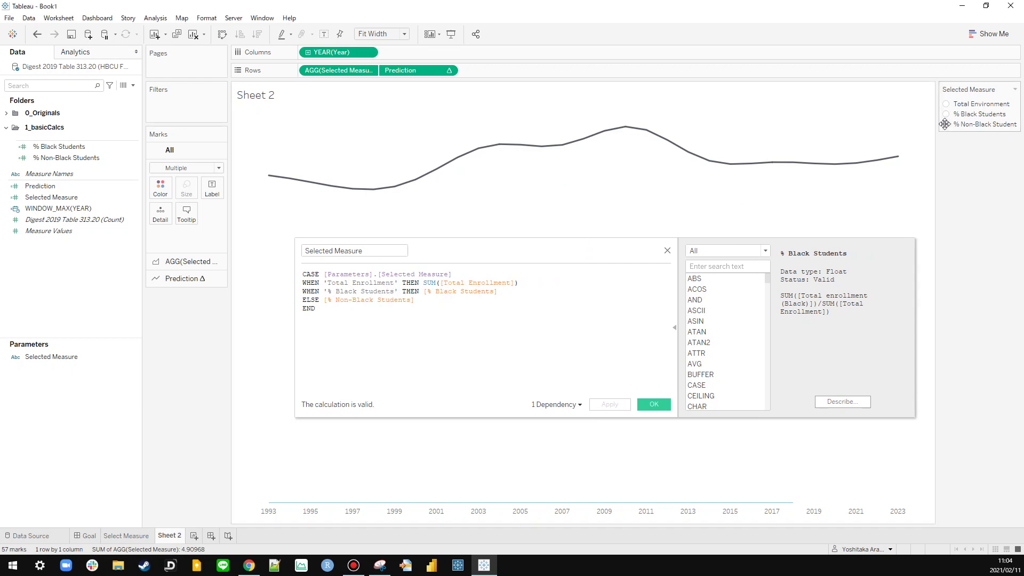
{"action": "left_click", "coordinate": [946, 103]}
Step: Change the display name of the Selected Measure parameter's first list value to Total Enrollment and copy it
{"action": "right_click", "coordinate": [53, 357]}
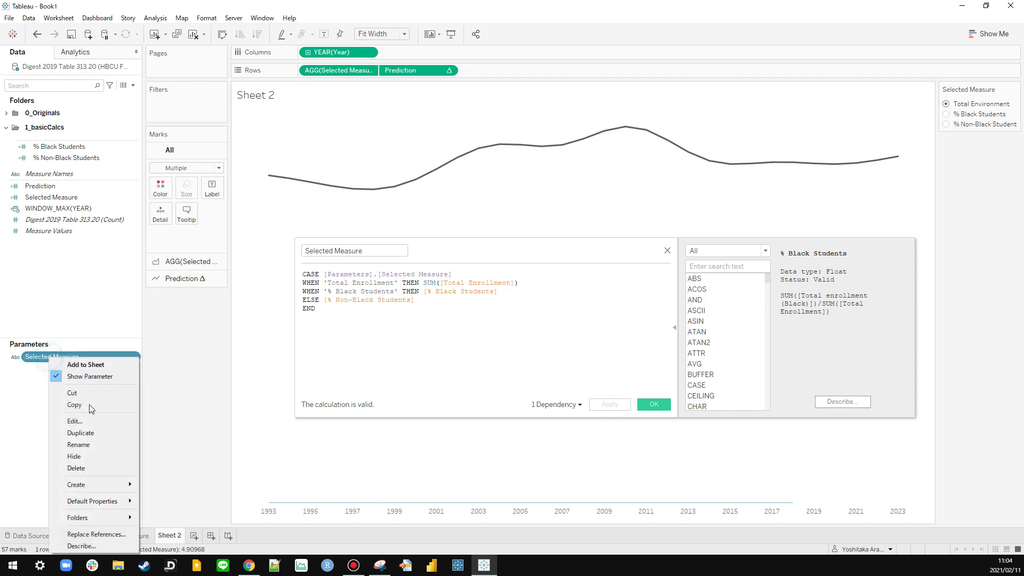
{"action": "left_click", "coordinate": [70, 419]}
{"action": "double_click", "coordinate": [514, 311]}
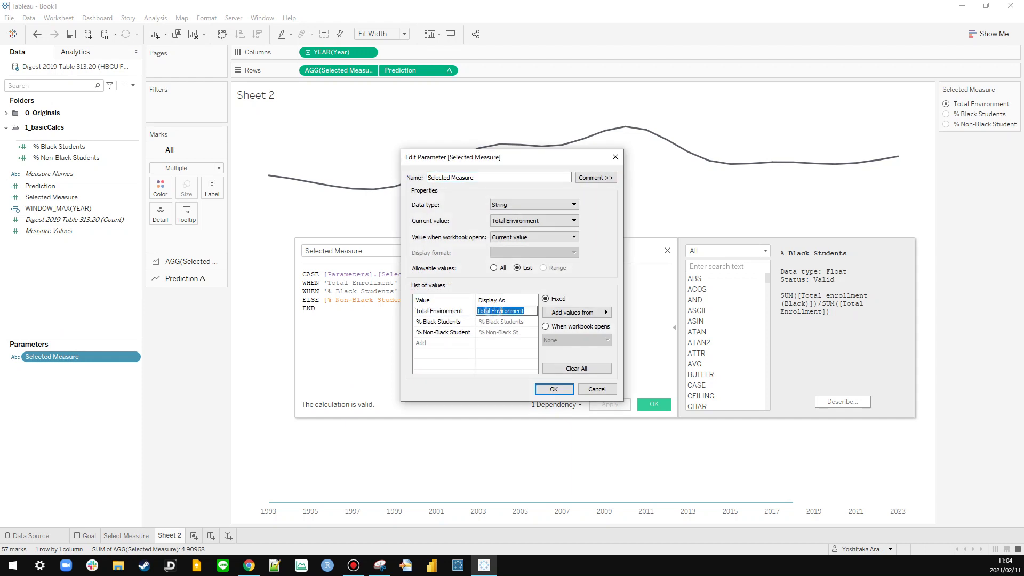
{"action": "left_click", "coordinate": [515, 312]}
{"action": "key", "text": "Delete"}
{"action": "key", "text": "Delete"}
{"action": "key", "text": "Delete"}
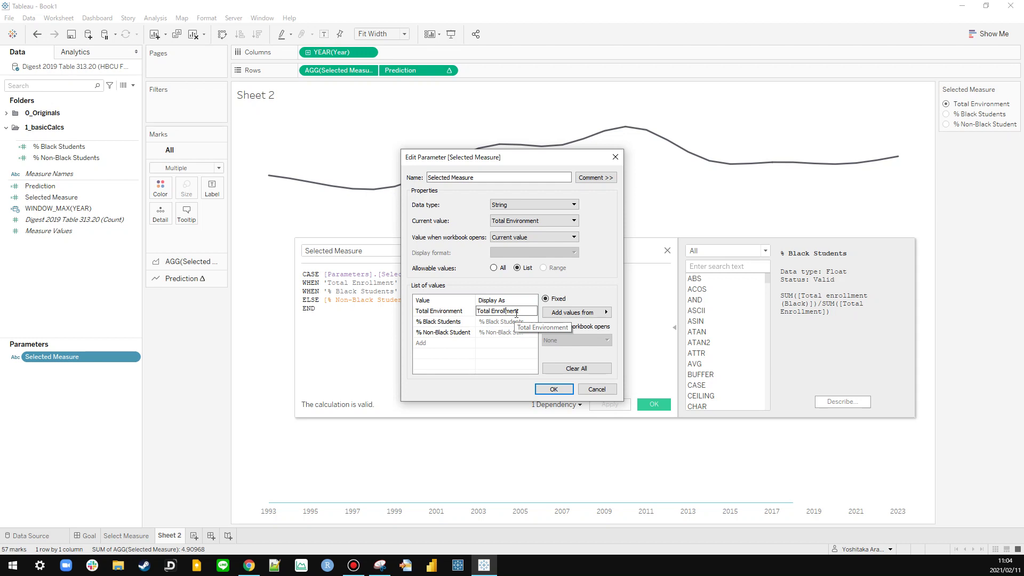
{"action": "type", "text": "roll"}
{"action": "key", "text": "ctrl+a"}
{"action": "key", "text": "ctrl+c"}
Step: Replace the parameter's first list value with the copied Total Enrollment text and save the parameter
{"action": "double_click", "coordinate": [442, 311]}
{"action": "key", "text": "ctrl+v"}
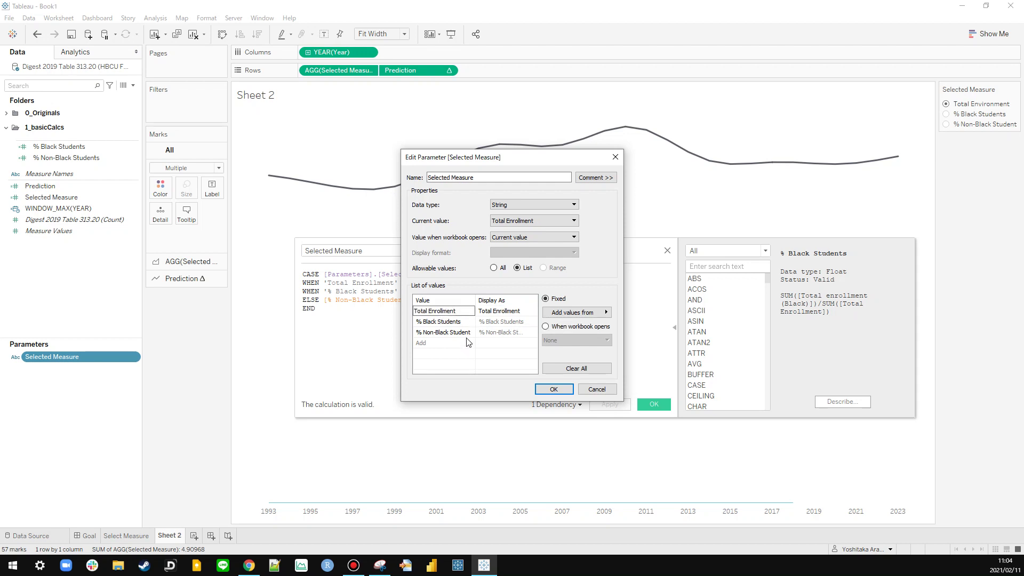
{"action": "left_click_drag", "start_coordinate": [543, 160], "coordinate": [649, 158]}
{"action": "left_click", "coordinate": [563, 328]}
{"action": "left_click", "coordinate": [566, 338]}
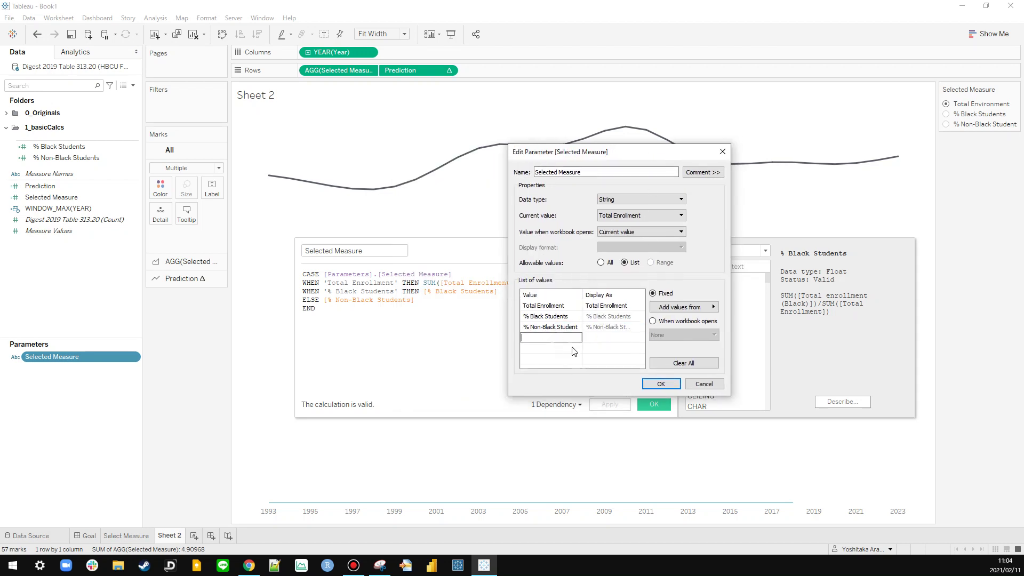
{"action": "left_click", "coordinate": [661, 384]}
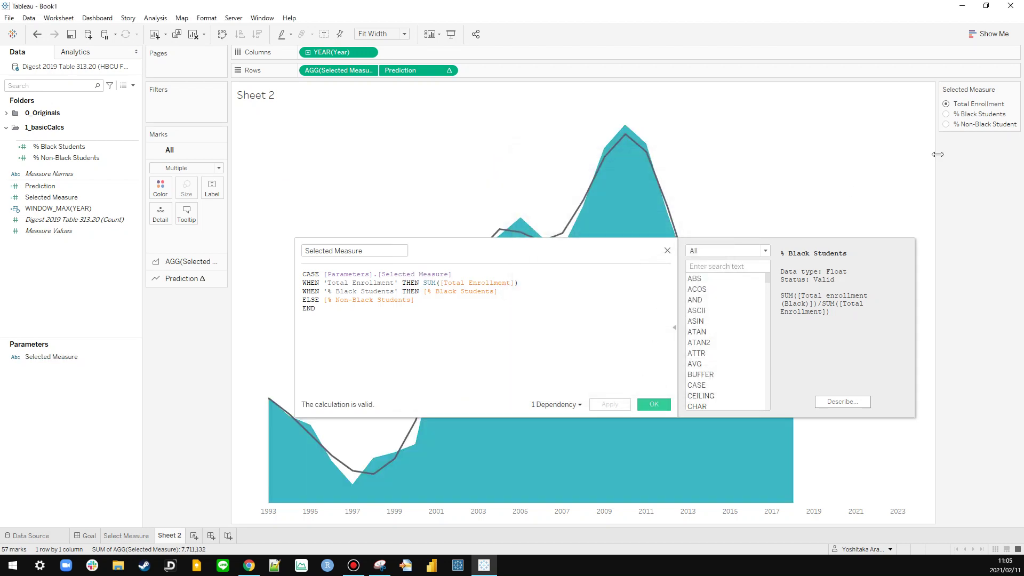
Step: Switch the parameter to % Black Students and re-enter the copied field name '% Black Students' in the calculation's second case
{"action": "left_click", "coordinate": [946, 114]}
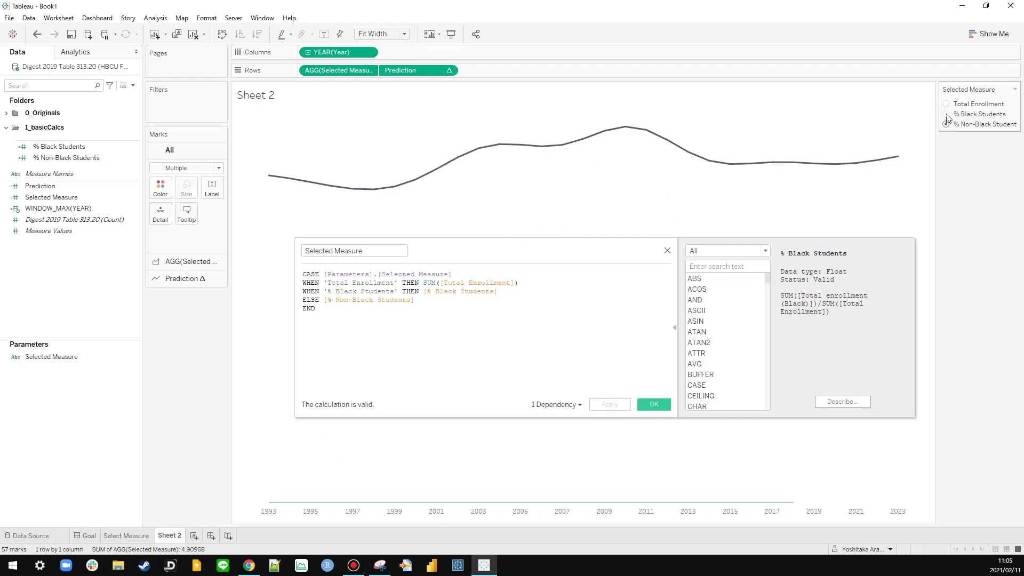
{"action": "left_click", "coordinate": [395, 293]}
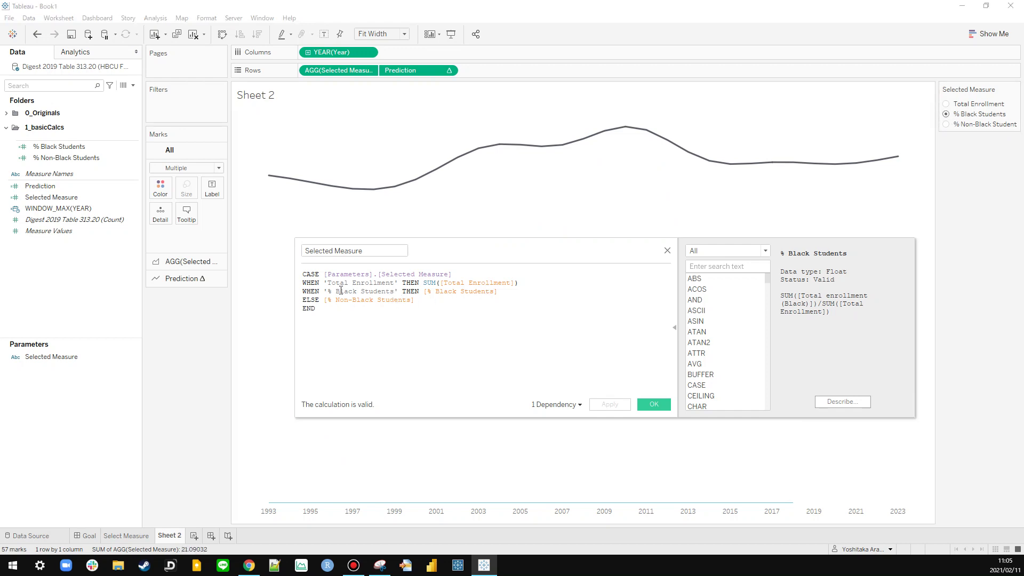
{"action": "right_click", "coordinate": [58, 146]}
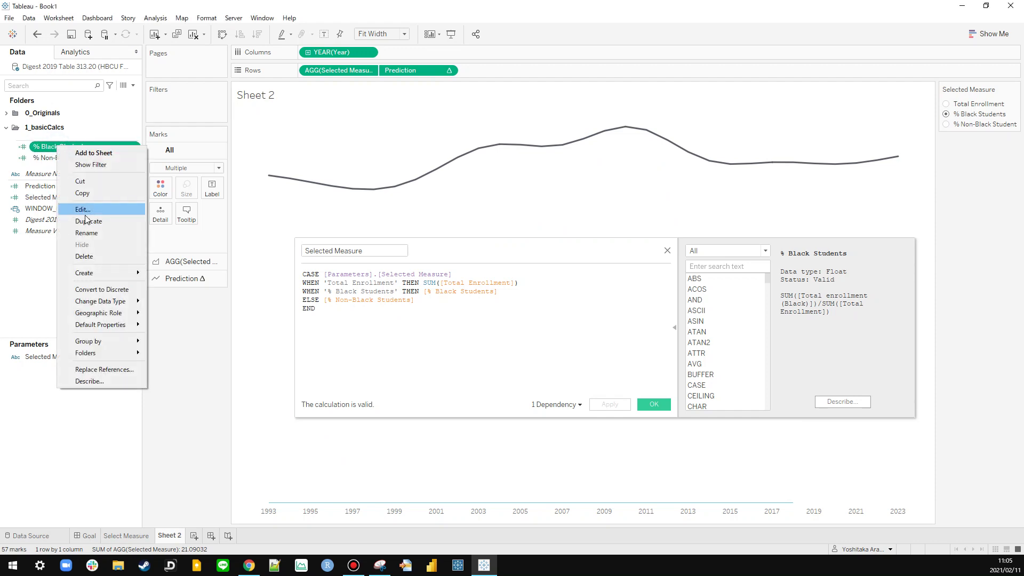
{"action": "left_click", "coordinate": [85, 231]}
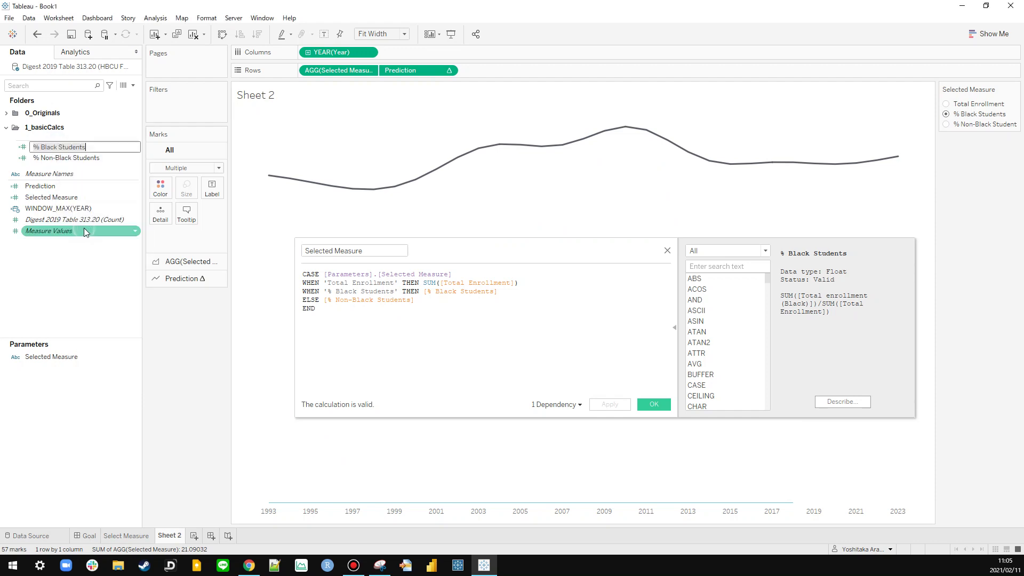
{"action": "left_click", "coordinate": [395, 292]}
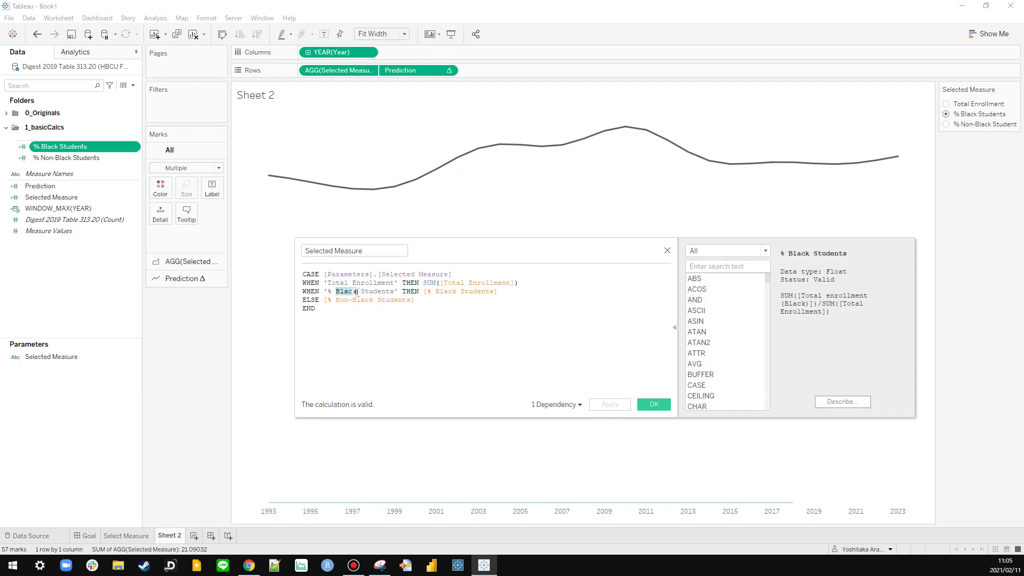
{"action": "left_click", "coordinate": [386, 292]}
{"action": "left_click_drag", "start_coordinate": [396, 293], "coordinate": [332, 293]}
{"action": "key", "text": "ctrl+v"}
{"action": "left_click", "coordinate": [609, 405]}
Step: Check the values and display names in the Selected Measure parameter's list
{"action": "right_click", "coordinate": [40, 364]}
{"action": "right_click", "coordinate": [46, 357]}
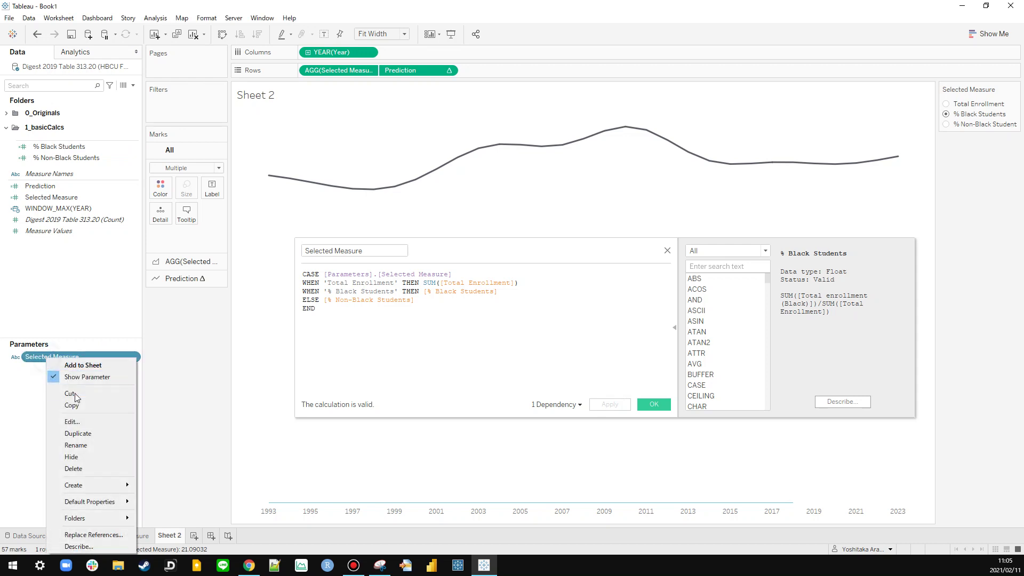
{"action": "left_click", "coordinate": [75, 422]}
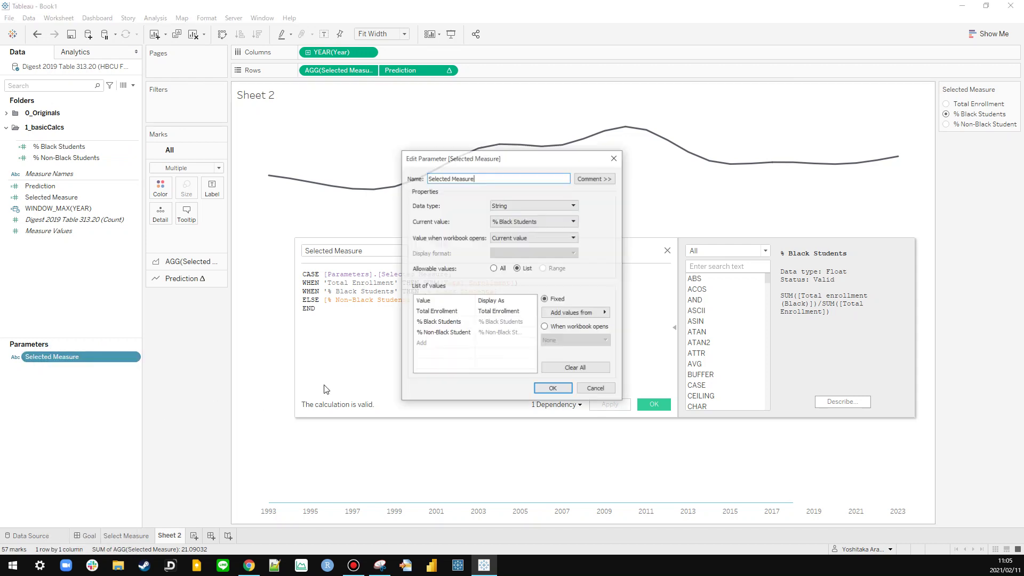
{"action": "left_click", "coordinate": [486, 322]}
{"action": "left_click", "coordinate": [495, 346]}
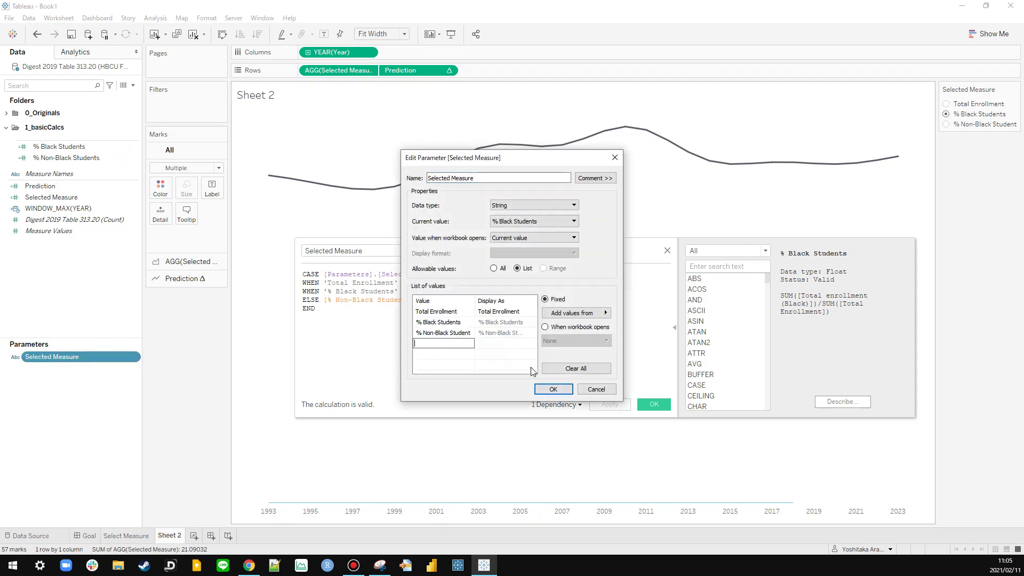
{"action": "left_click", "coordinate": [509, 335]}
{"action": "double_click", "coordinate": [504, 322]}
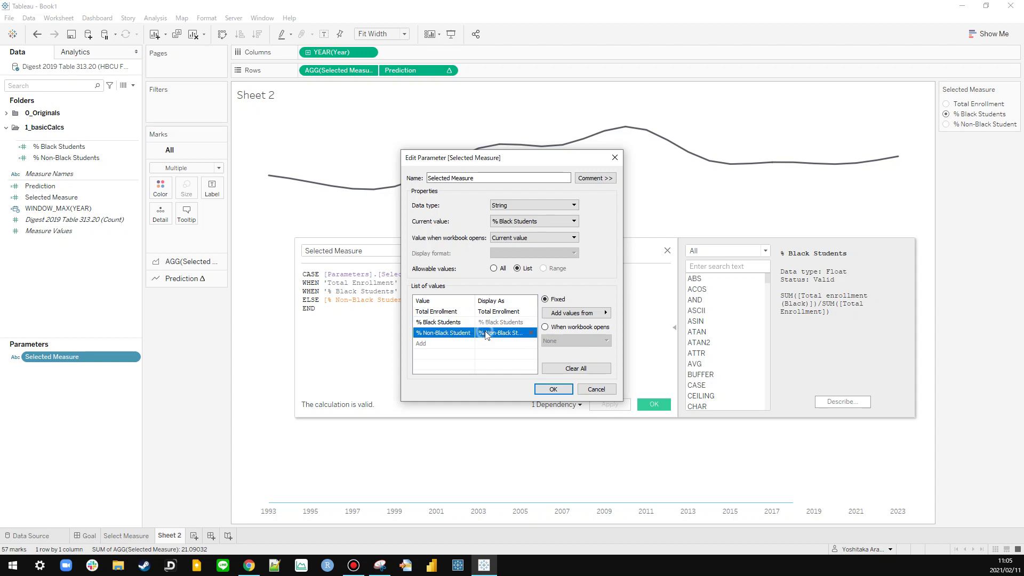
{"action": "left_click", "coordinate": [553, 389]}
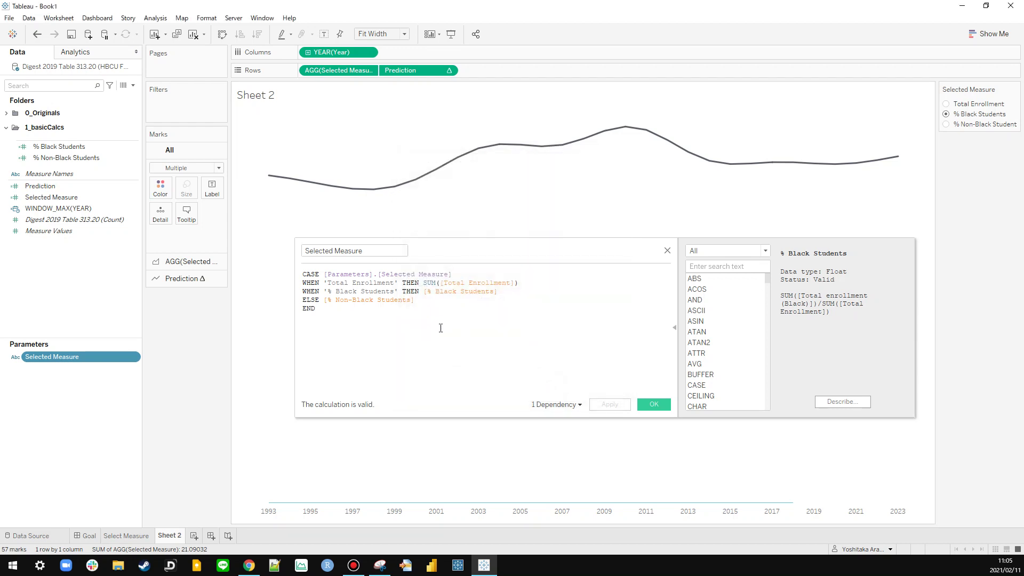
Step: Add % Black Students and a copy of Selected Measure to Rows for comparison, and close the calculation editor
{"action": "left_click", "coordinate": [473, 314]}
{"action": "left_click", "coordinate": [976, 114]}
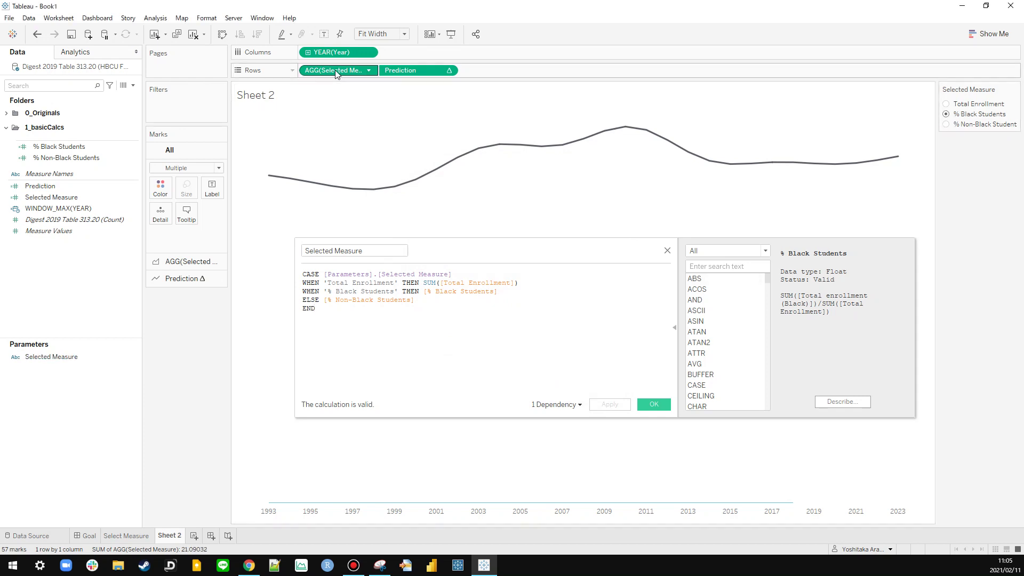
{"action": "left_click_drag", "start_coordinate": [58, 146], "coordinate": [539, 68]}
{"action": "left_click_drag", "start_coordinate": [549, 248], "coordinate": [563, 188]}
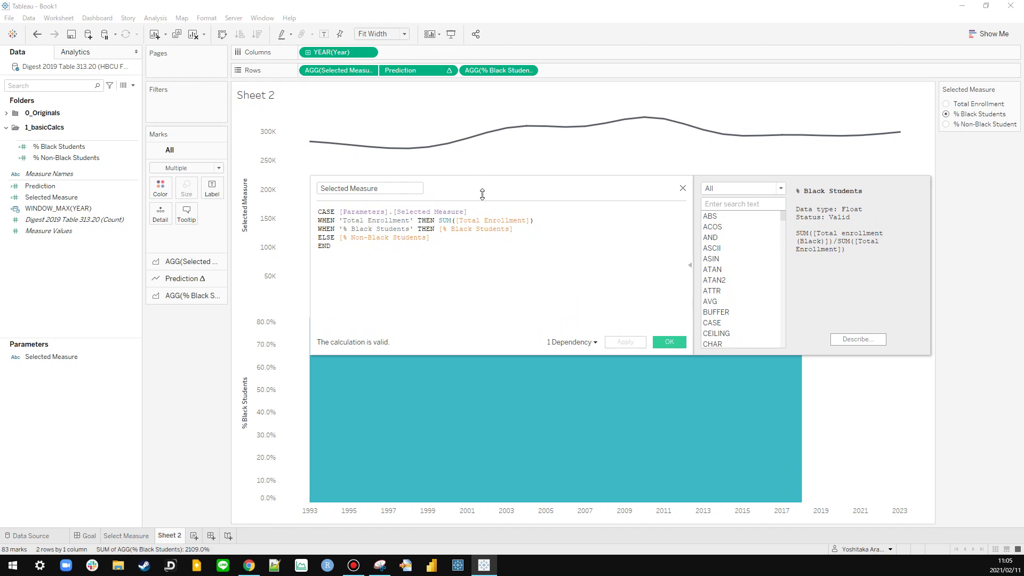
{"action": "left_click_drag", "start_coordinate": [338, 70], "coordinate": [587, 71]}
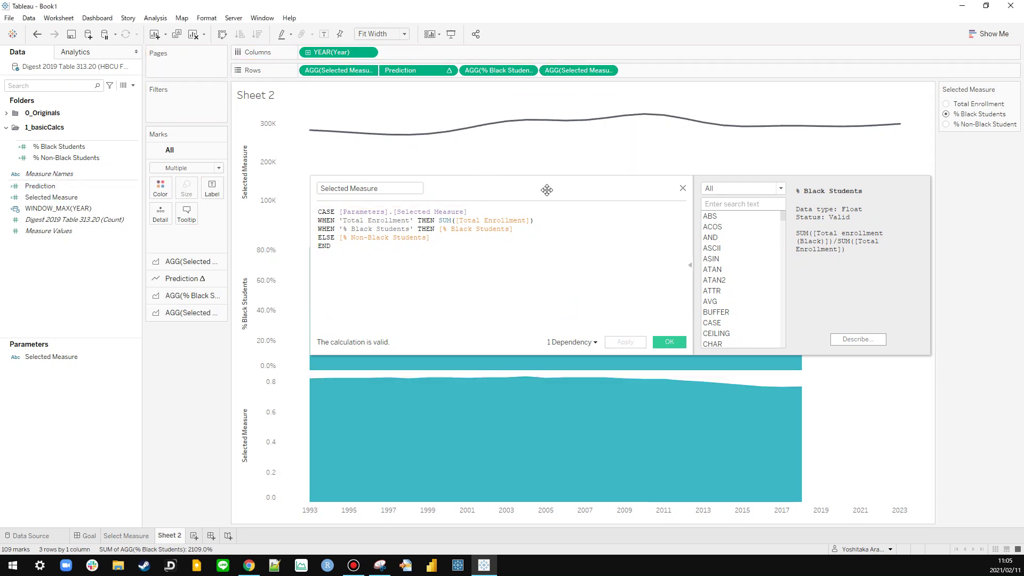
{"action": "left_click_drag", "start_coordinate": [547, 189], "coordinate": [581, 196]}
{"action": "left_click", "coordinate": [703, 348]}
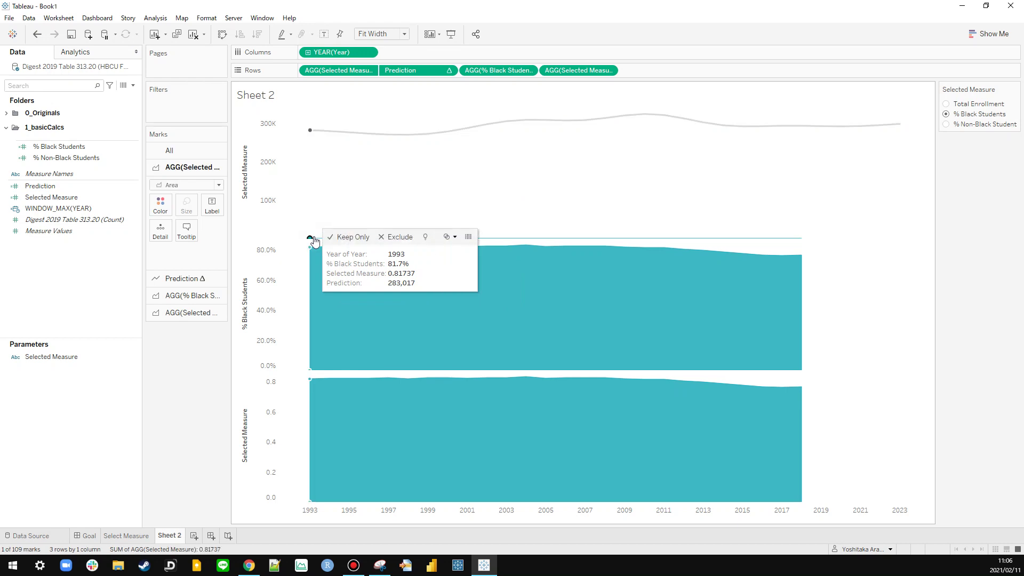
{"action": "right_click", "coordinate": [265, 172]}
{"action": "left_click", "coordinate": [311, 208]}
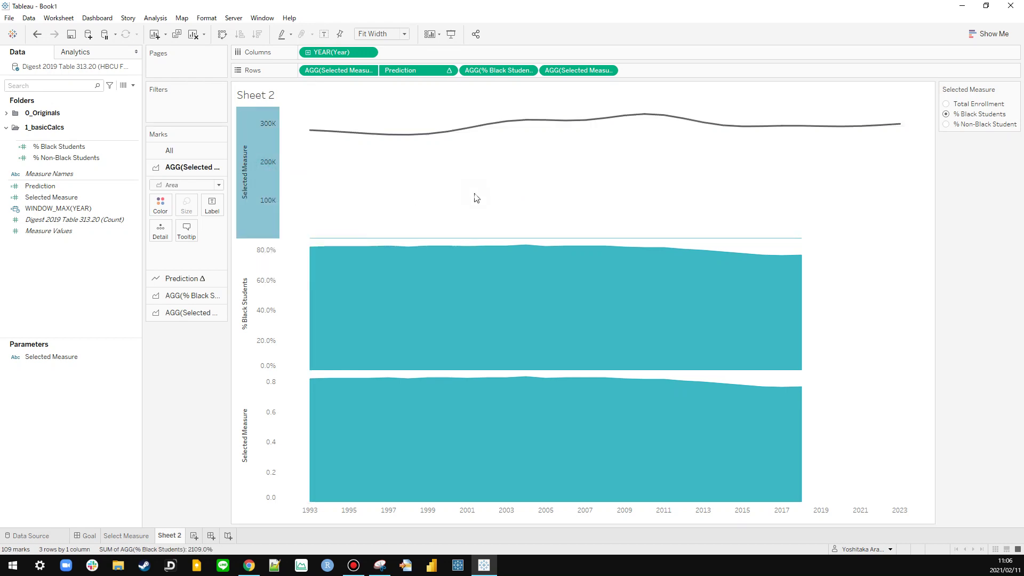
{"action": "left_click", "coordinate": [402, 193]}
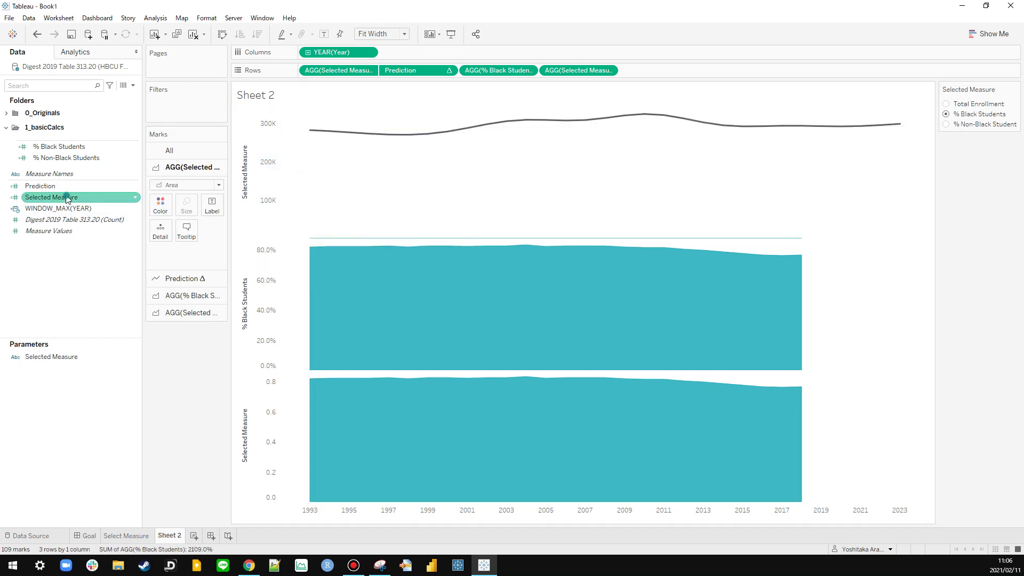
Step: Edit the Prediction calculation to use [Selected Measure] in place of SUM([Total Enrollment]) and save it
{"action": "right_click", "coordinate": [47, 187]}
{"action": "left_click", "coordinate": [75, 240]}
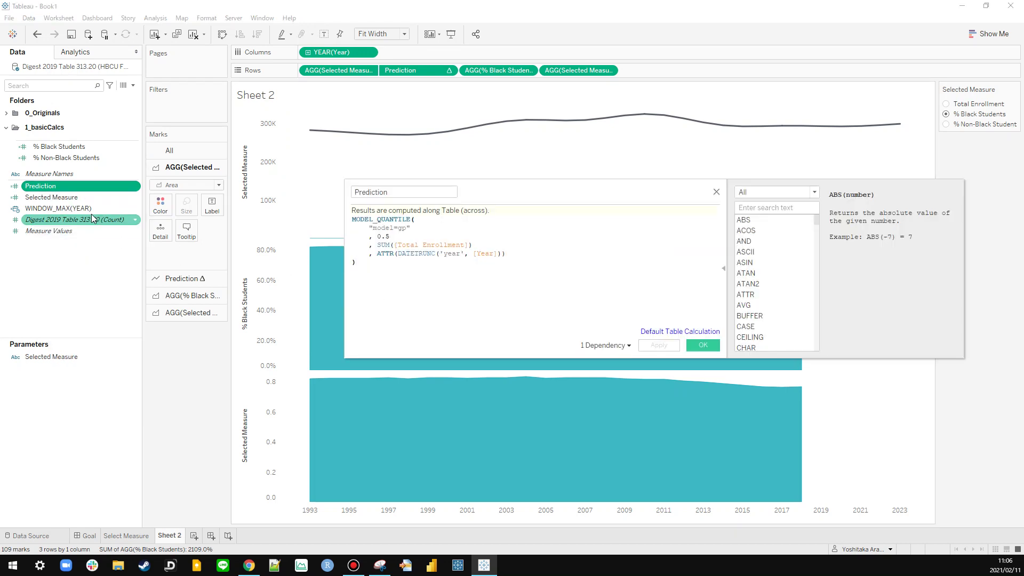
{"action": "left_click_drag", "start_coordinate": [52, 196], "coordinate": [379, 250]}
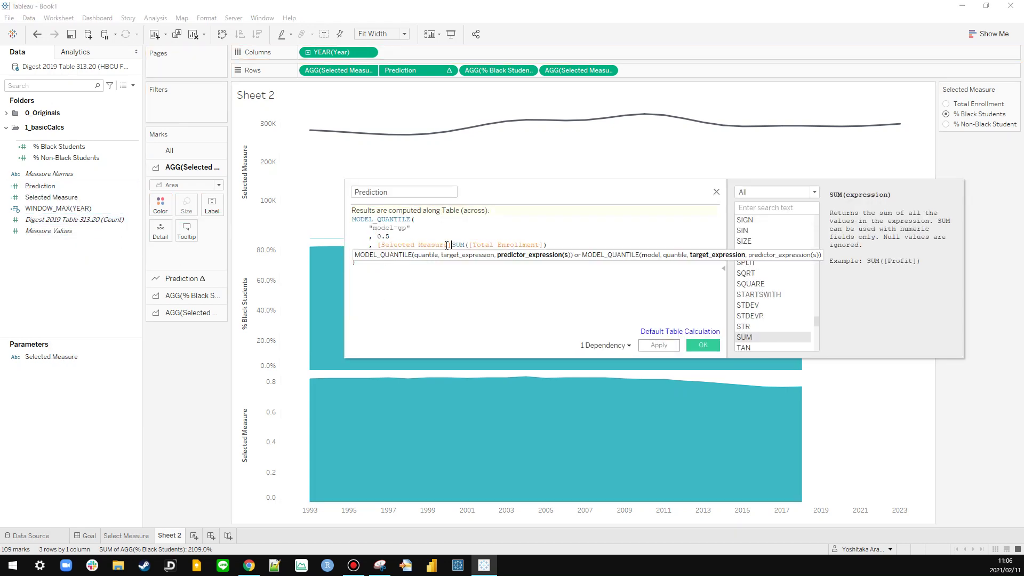
{"action": "key", "text": "shift+End"}
{"action": "key", "text": "Delete"}
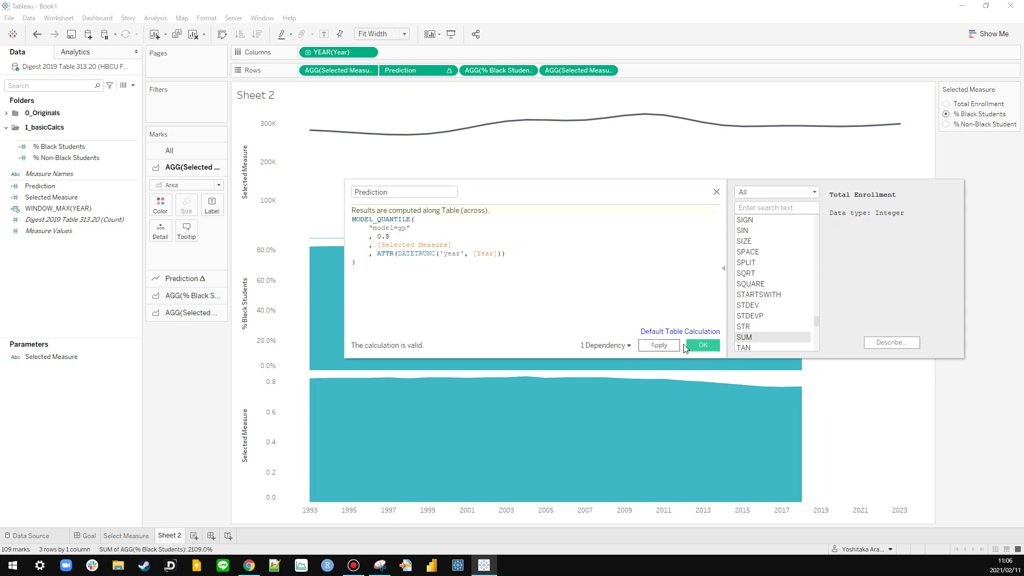
{"action": "left_click", "coordinate": [658, 345]}
{"action": "left_click", "coordinate": [703, 345]}
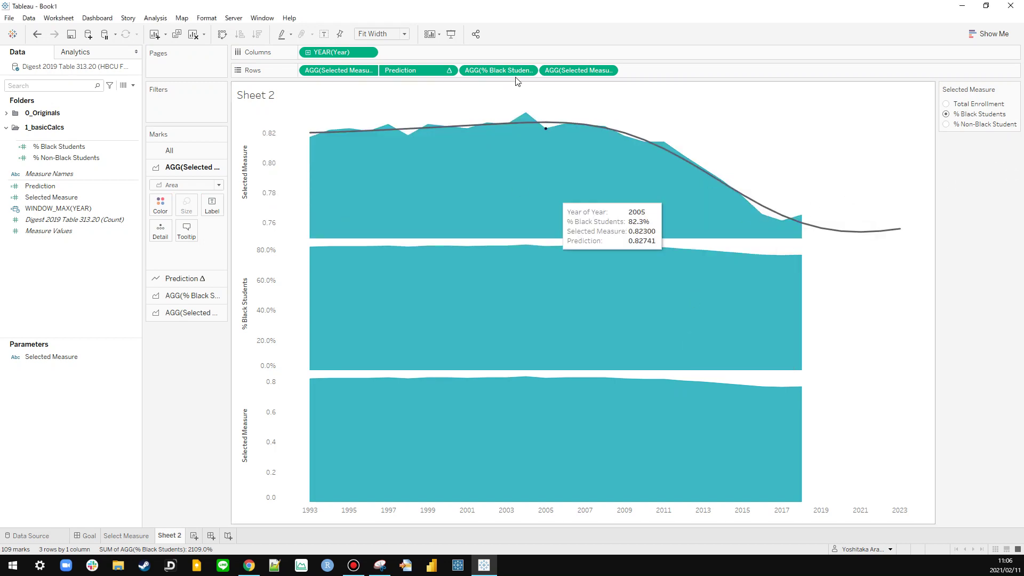
Step: Remove the comparison fields from Rows, try % Non-Black Student and Total Enrollment in the parameter, and return to % Black Students
{"action": "left_click_drag", "start_coordinate": [498, 70], "coordinate": [164, 256]}
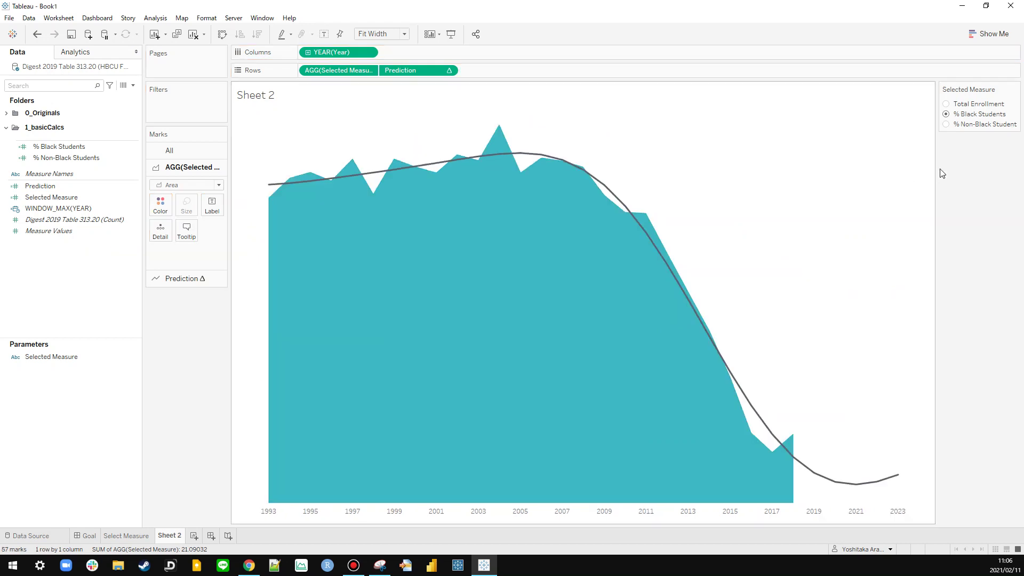
{"action": "left_click", "coordinate": [946, 124]}
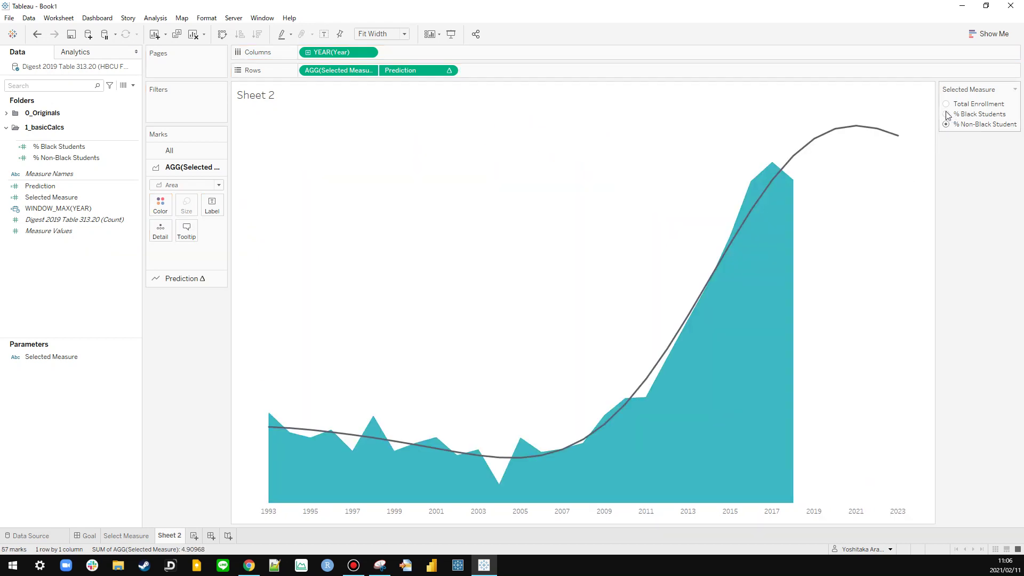
{"action": "left_click", "coordinate": [946, 104]}
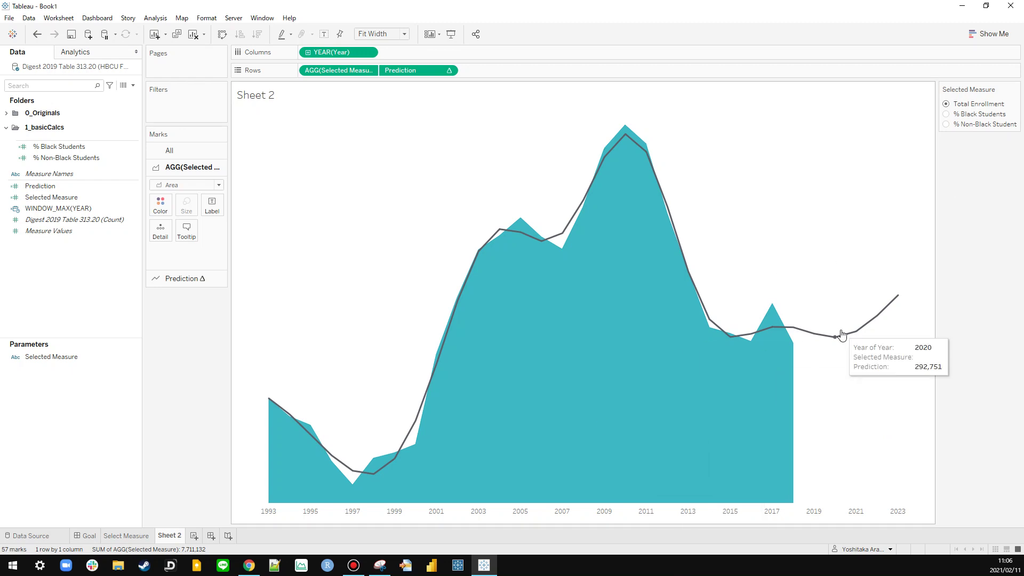
{"action": "mouse_move", "coordinate": [779, 338]}
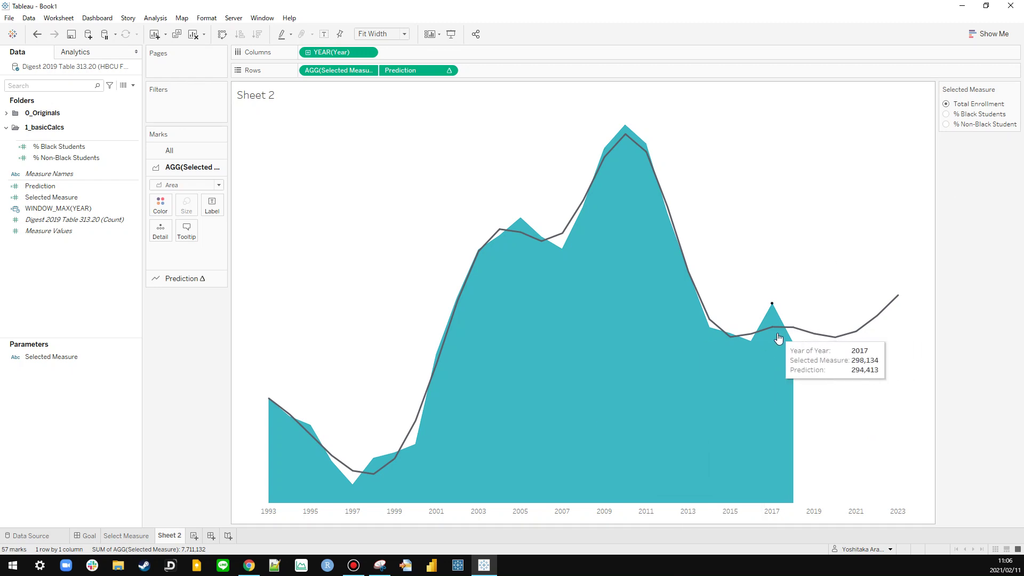
{"action": "left_click", "coordinate": [946, 114]}
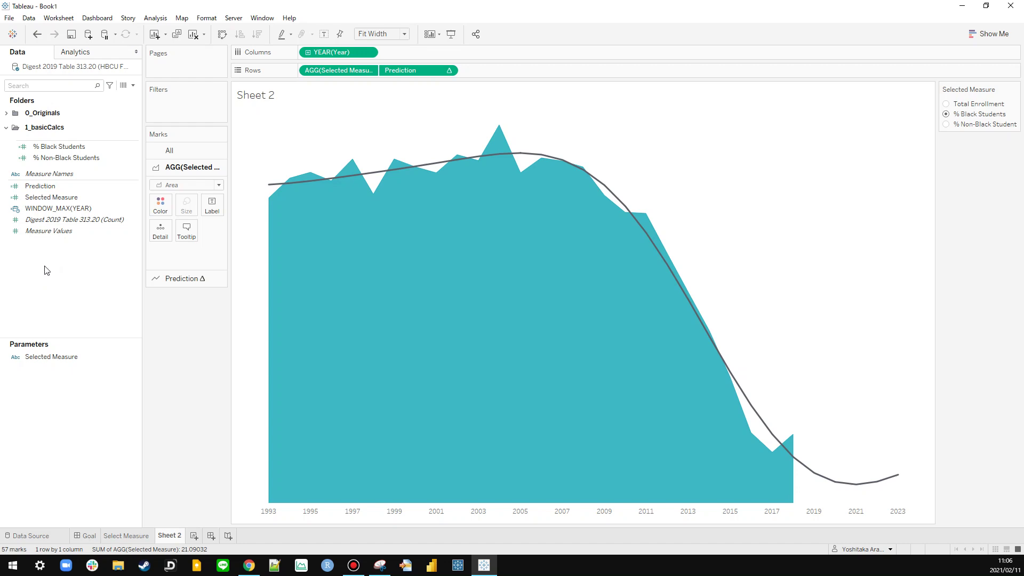
Step: Create a calculated field named Selected Measure Label containing only CASE and save it
{"action": "left_click", "coordinate": [6, 126]}
{"action": "right_click", "coordinate": [49, 230]}
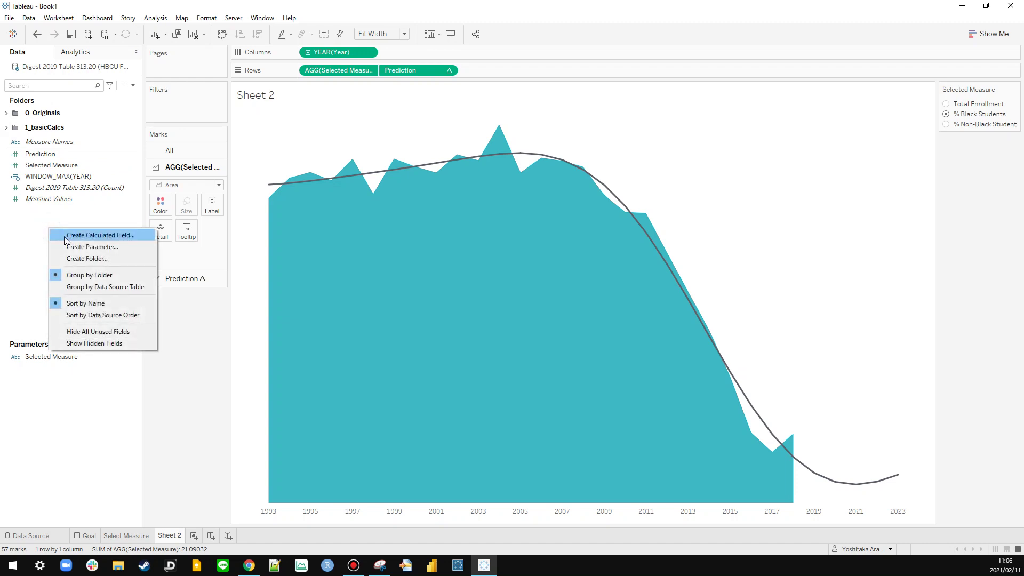
{"action": "left_click", "coordinate": [66, 238]}
{"action": "type", "text": "Selected Measure Label"}
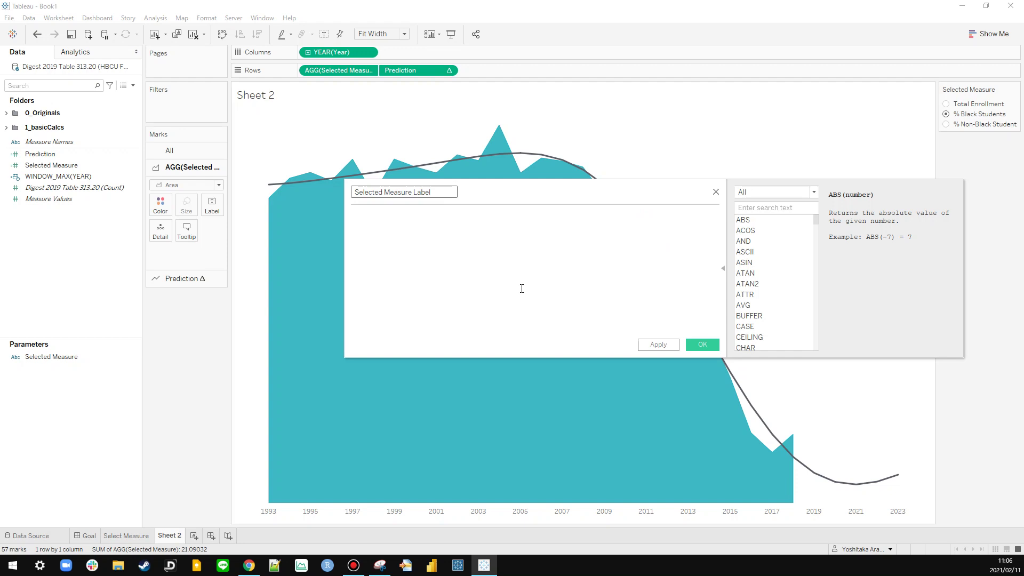
{"action": "left_click", "coordinate": [522, 289]}
{"action": "type", "text": "CASE"}
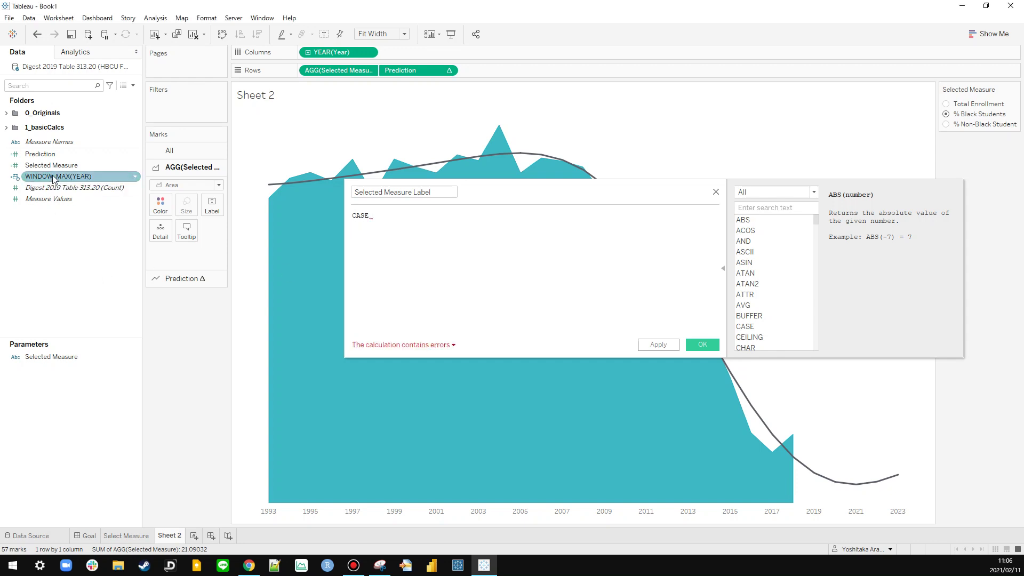
{"action": "left_click", "coordinate": [696, 347]}
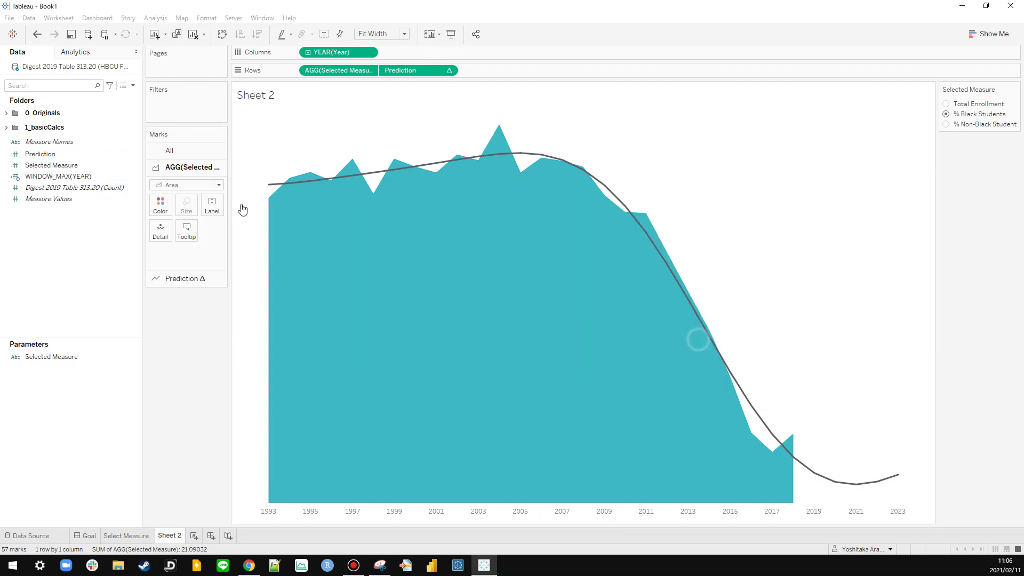
Step: Copy the entire formula of the Selected Measure calculated field and close its editor
{"action": "right_click", "coordinate": [48, 165]}
{"action": "left_click", "coordinate": [87, 231]}
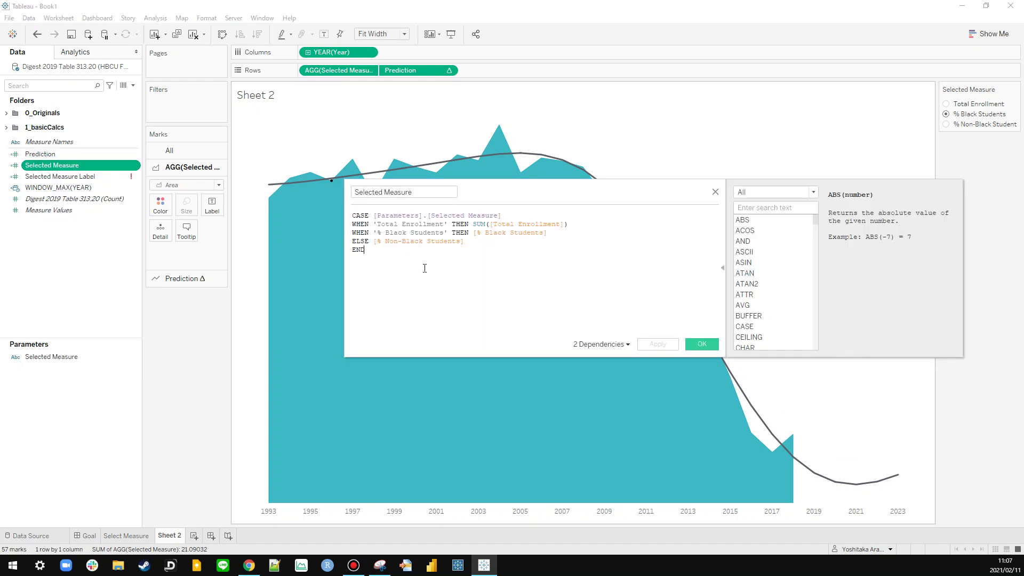
{"action": "key", "text": "ctrl+a"}
{"action": "key", "text": "ctrl+c"}
{"action": "left_click", "coordinate": [696, 344]}
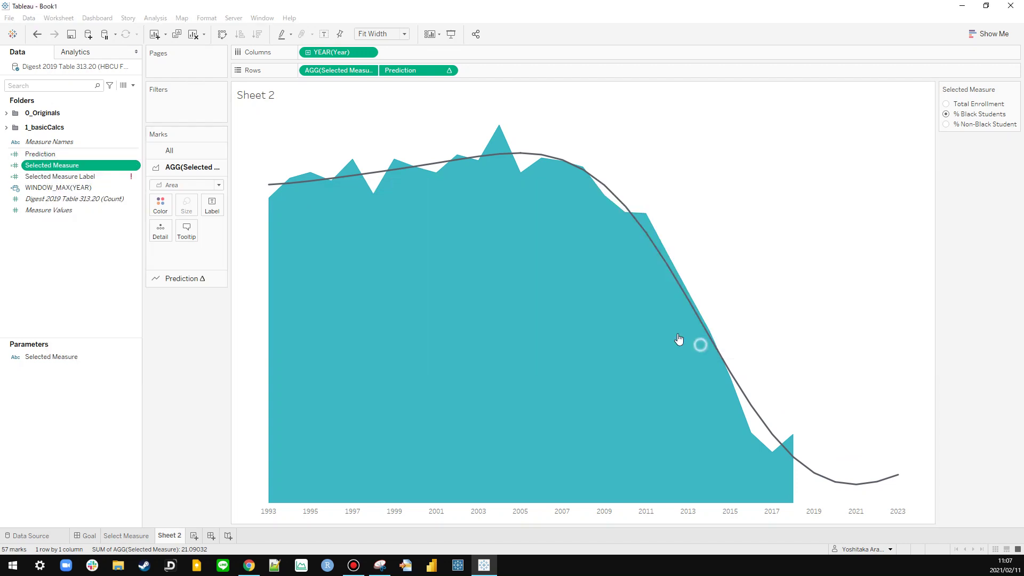
Step: Replace the contents of the Selected Measure Label calculation with the copied Selected Measure formula
{"action": "right_click", "coordinate": [83, 177]}
{"action": "left_click", "coordinate": [108, 229]}
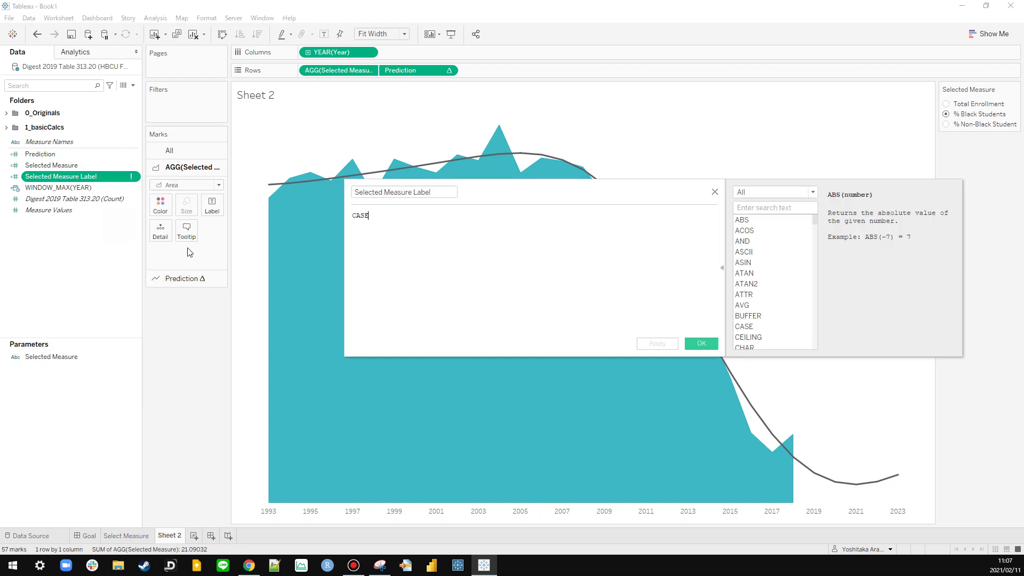
{"action": "key", "text": "ctrl+a"}
{"action": "key", "text": "ctrl+v"}
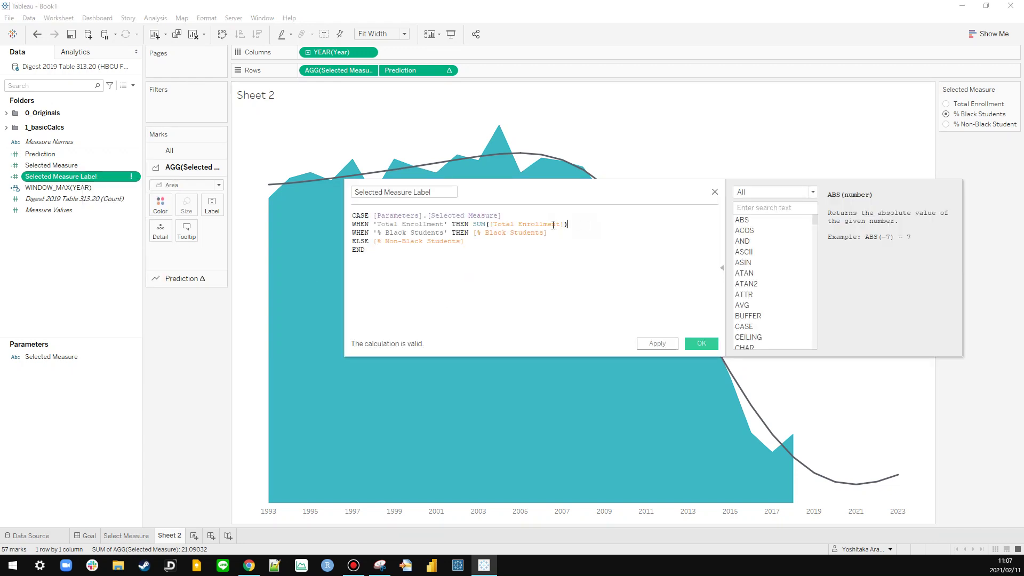
Step: Try to wrap SUM([Total Enrollment]) in REGEXP_REPLACE and append + 'k' in the Total Enrollment case
{"action": "left_click", "coordinate": [473, 225]}
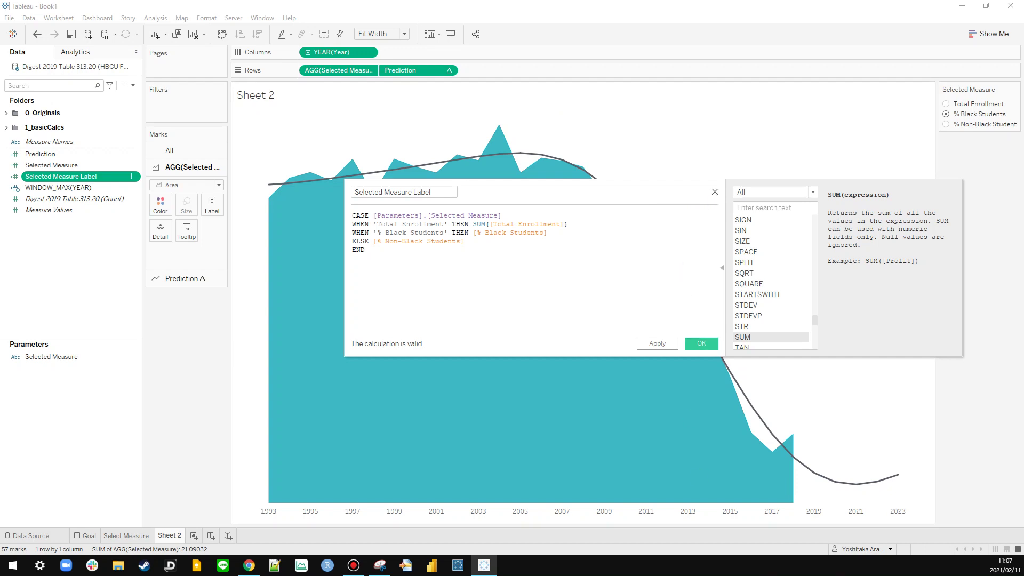
{"action": "key", "text": "alt+Tab"}
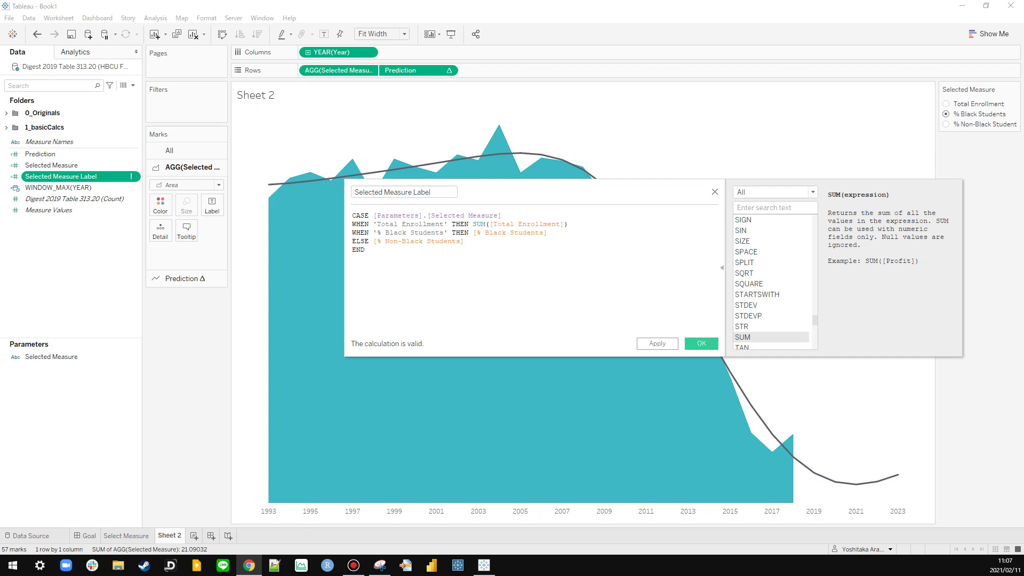
{"action": "left_click", "coordinate": [587, 225]}
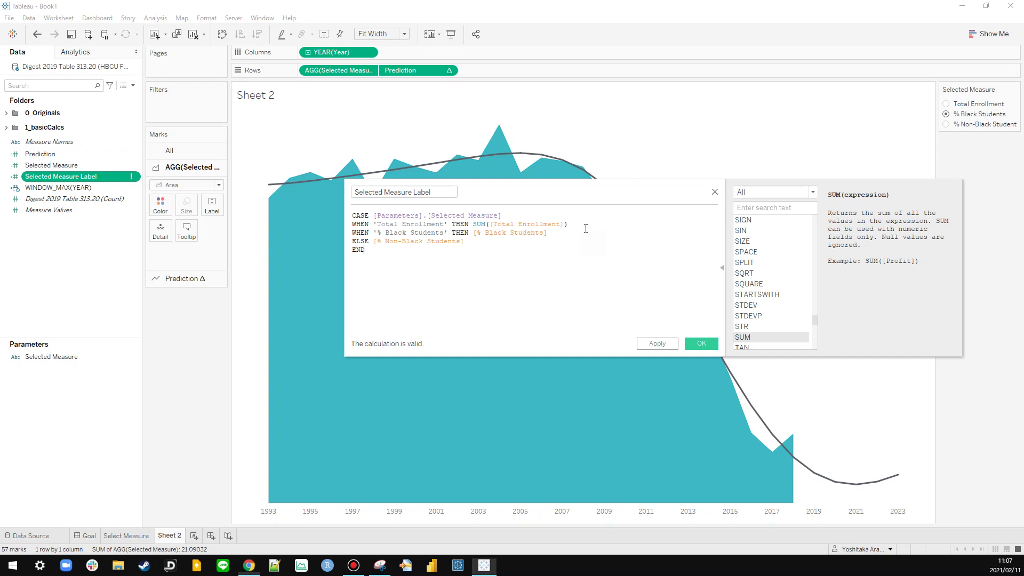
{"action": "left_click", "coordinate": [474, 225]}
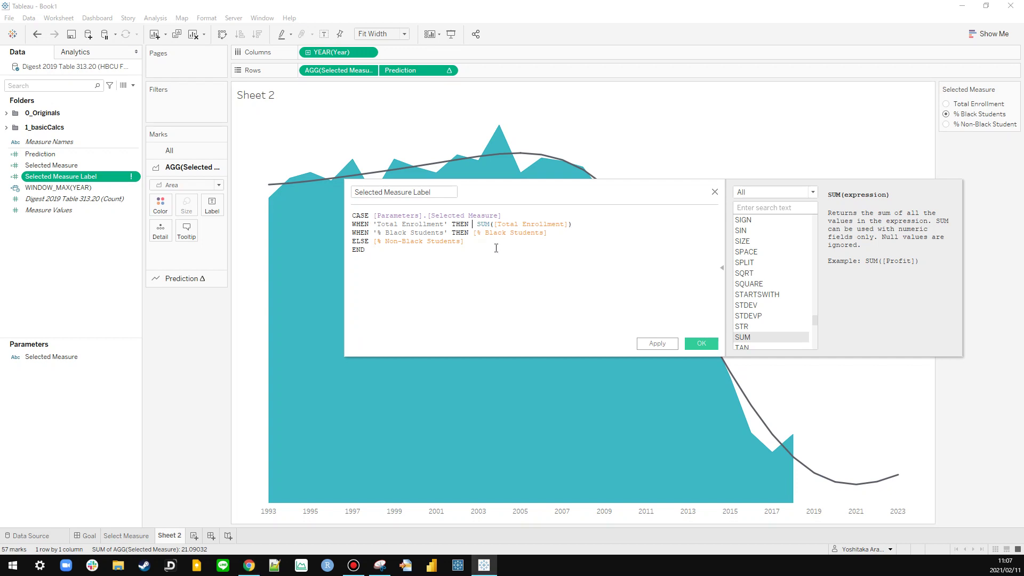
{"action": "type", "text": "REGE"}
{"action": "key", "text": "Down"}
{"action": "key", "text": "Down"}
{"action": "key", "text": "Down"}
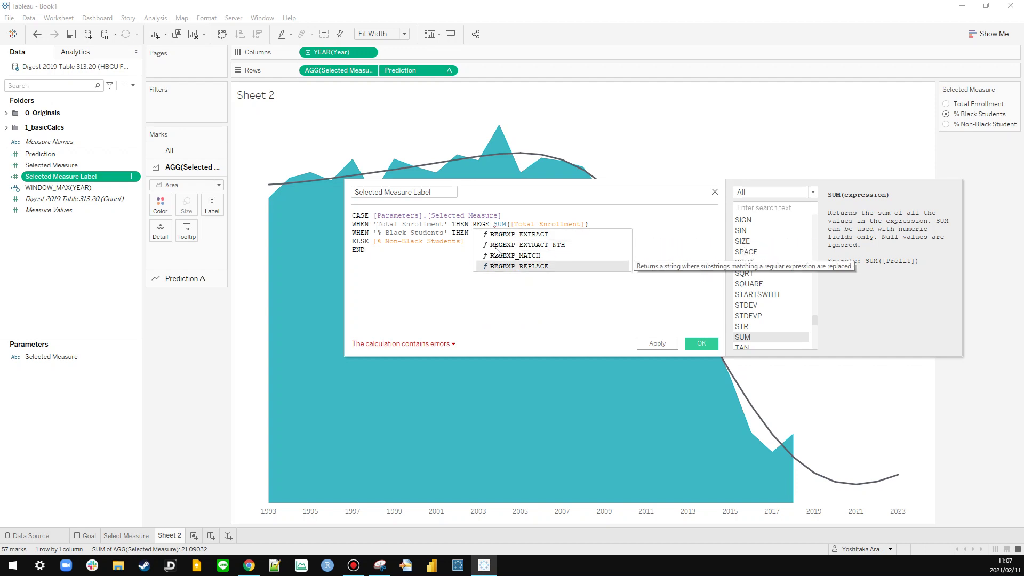
{"action": "key", "text": "Return"}
{"action": "key", "text": "BackSpace"}
{"action": "key", "text": "BackSpace"}
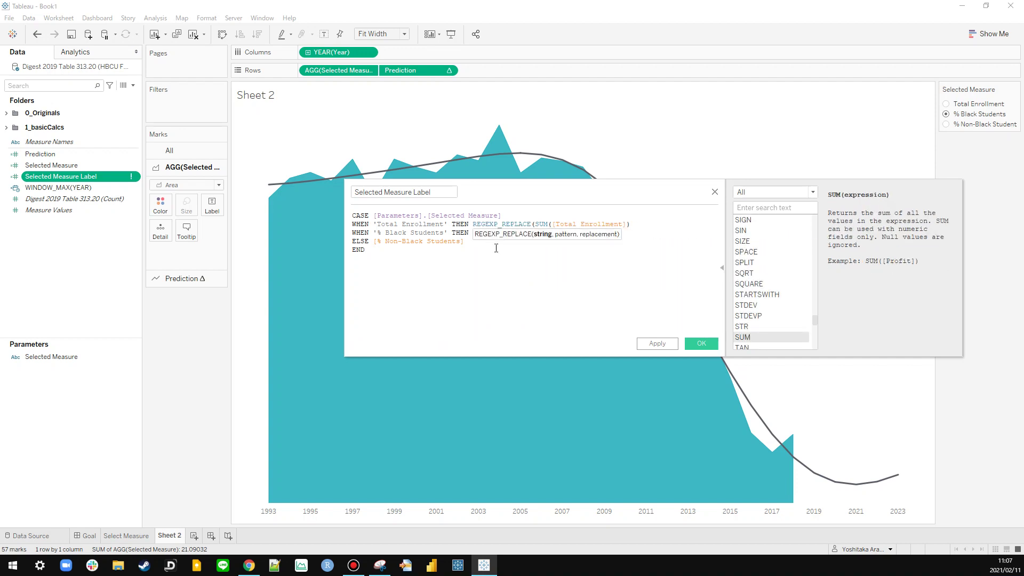
{"action": "left_click", "coordinate": [643, 227]}
{"action": "type", "text": ") +"}
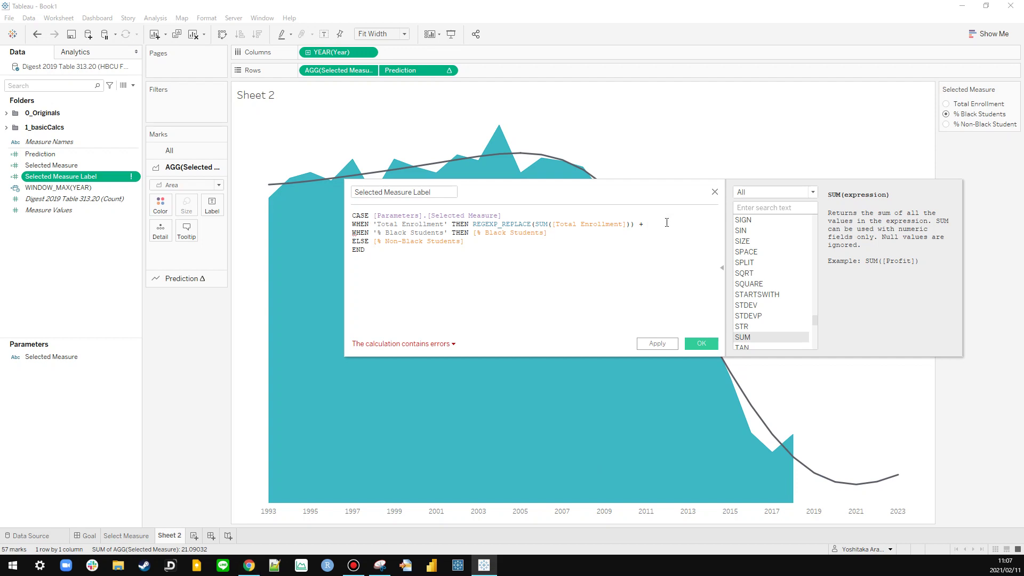
{"action": "type", "text": "'x'"}
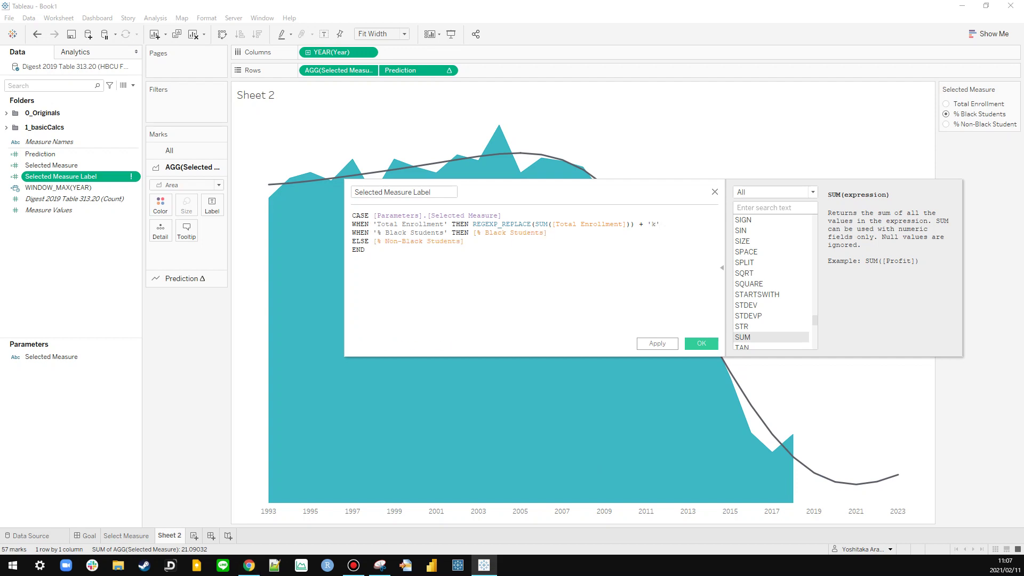
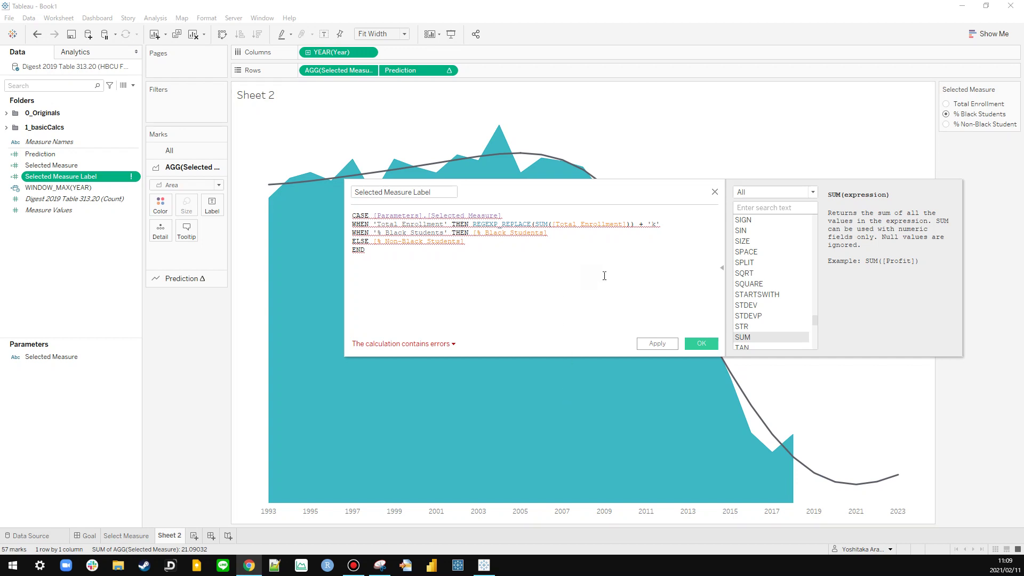
Step: Replace the Total Enrollment result with REGEXP_REPLACE(STR(ROUND([Selected Measure],0)),"(\d)(?=(\d{3})+$)","$0,")
{"action": "left_click_drag", "start_coordinate": [680, 225], "coordinate": [473, 224]}
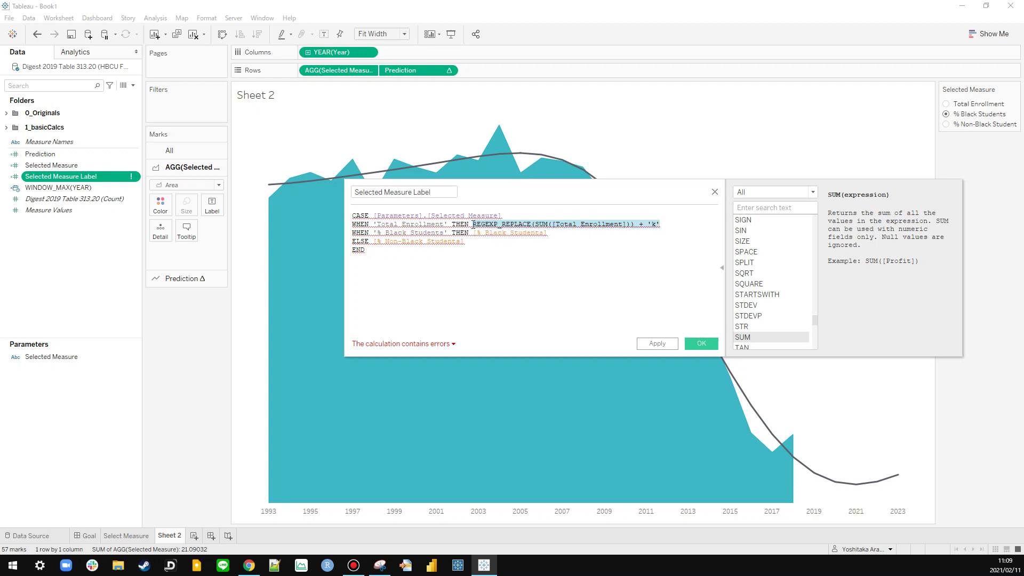
{"action": "type", "text": "REGEXP_REPLACE(STR(ROUND([Measure to Show],0)),\"(\\d)(?=(\\d{3})+$)\",\"$0,\")"}
{"action": "double_click", "coordinate": [548, 224]}
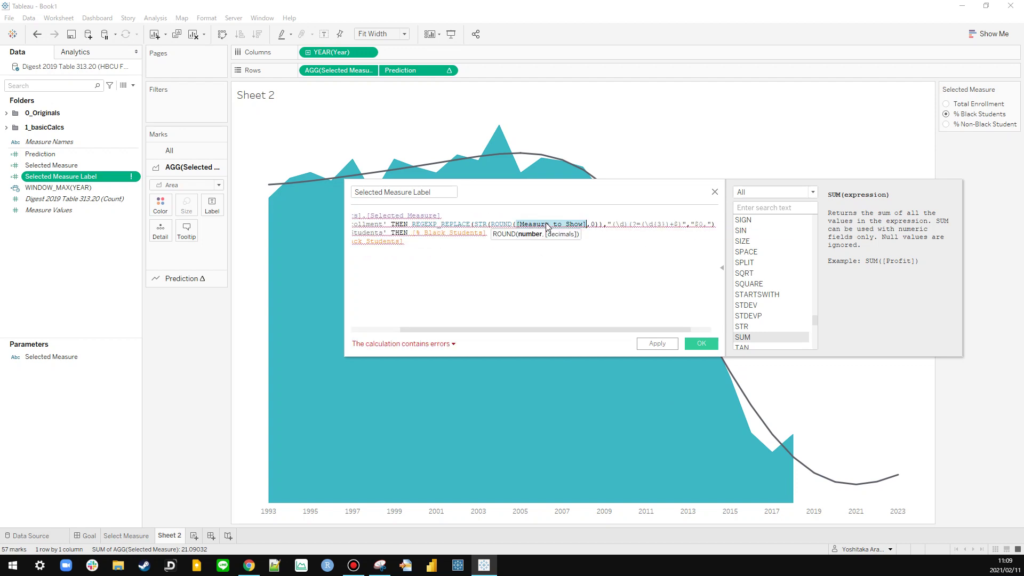
{"action": "left_click", "coordinate": [539, 266]}
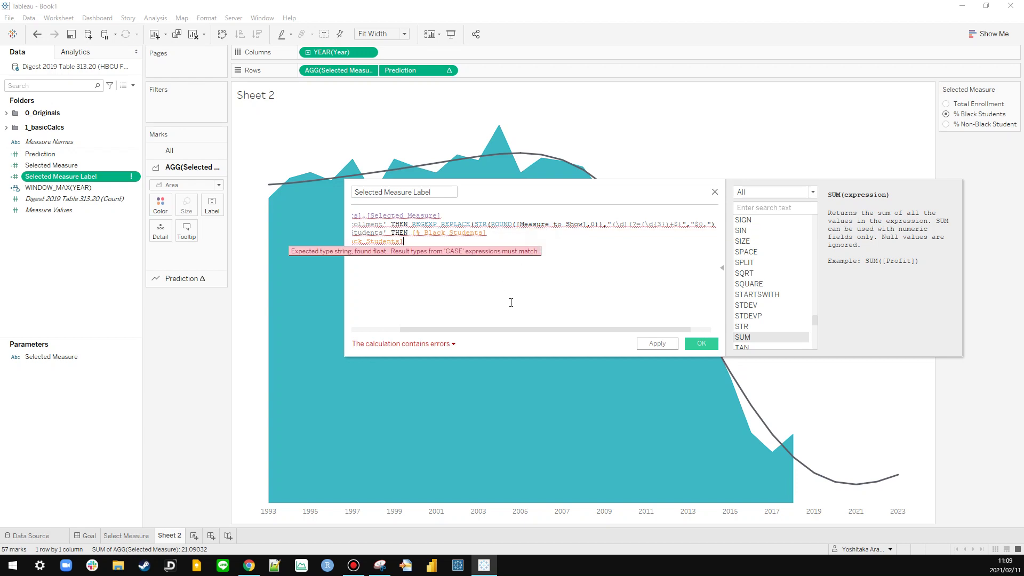
{"action": "key", "text": "Return"}
{"action": "type", "text": "END"}
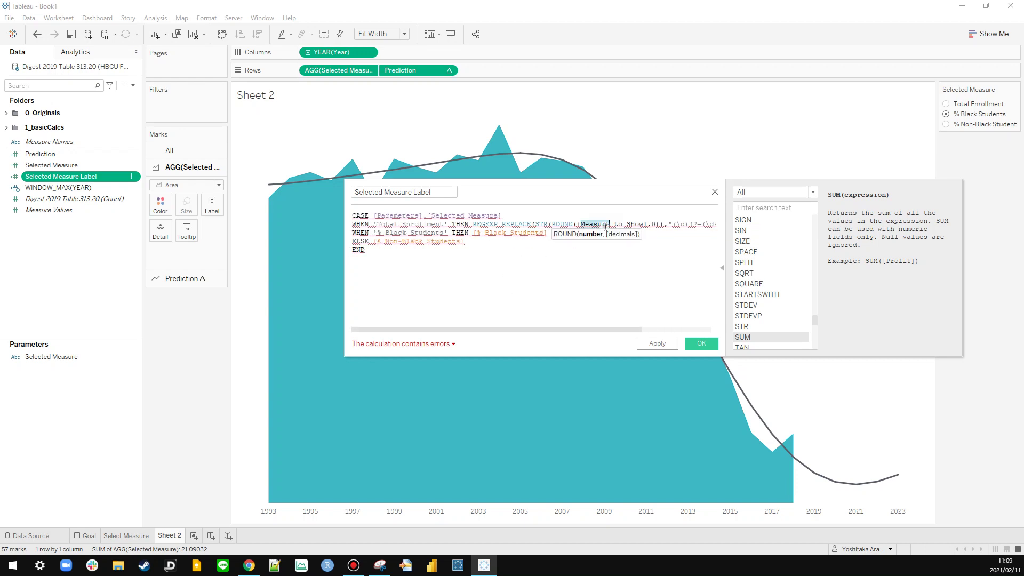
{"action": "double_click", "coordinate": [606, 225]}
{"action": "type", "text": "Sel"}
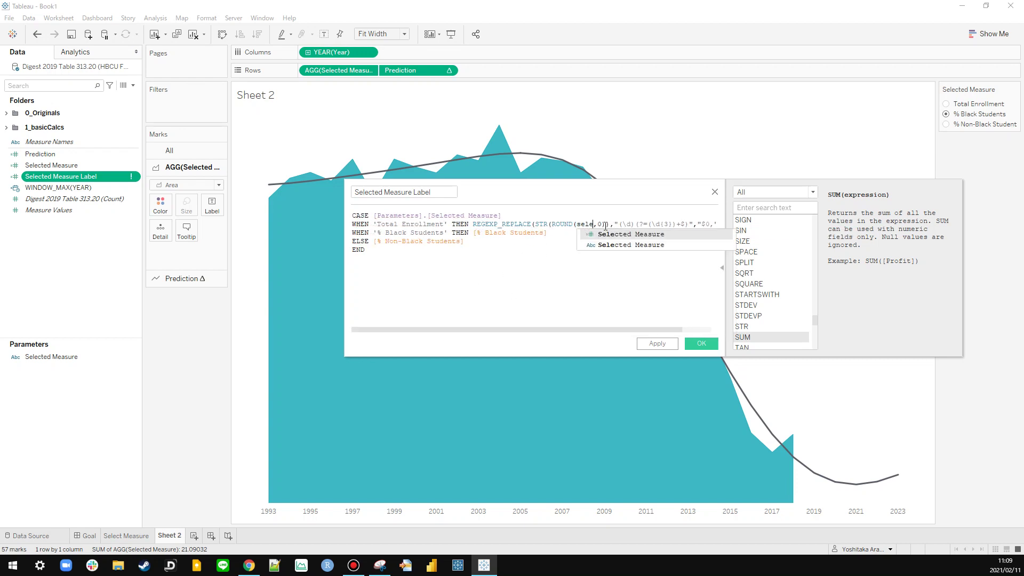
{"action": "key", "text": "Return"}
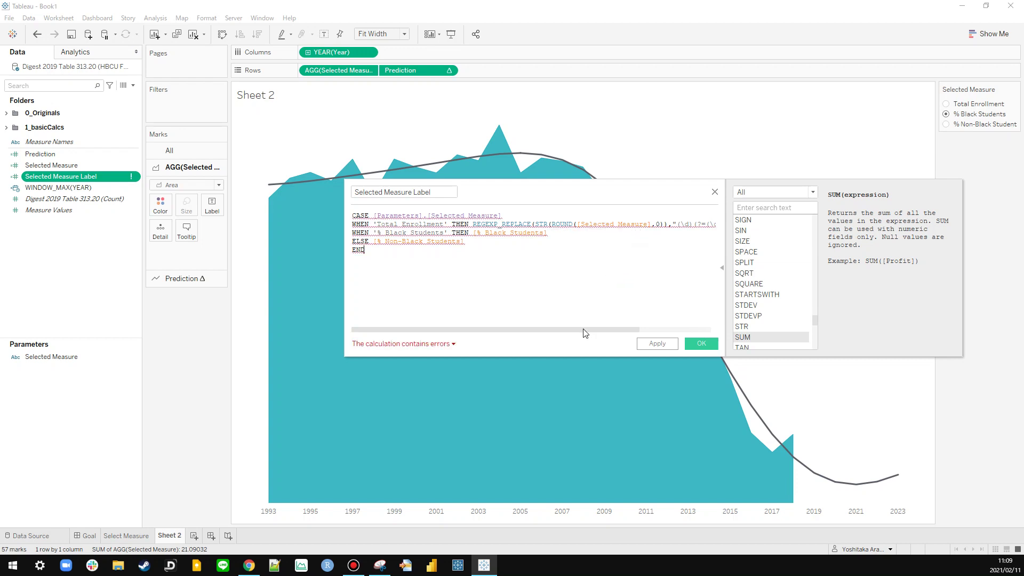
Step: Set the % Black Students and ELSE results to empty strings '' and save the calculation
{"action": "left_click", "coordinate": [533, 295]}
{"action": "left_click_drag", "start_coordinate": [547, 233], "coordinate": [375, 241]}
{"action": "type", "text": "''''"}
{"action": "left_click", "coordinate": [702, 343]}
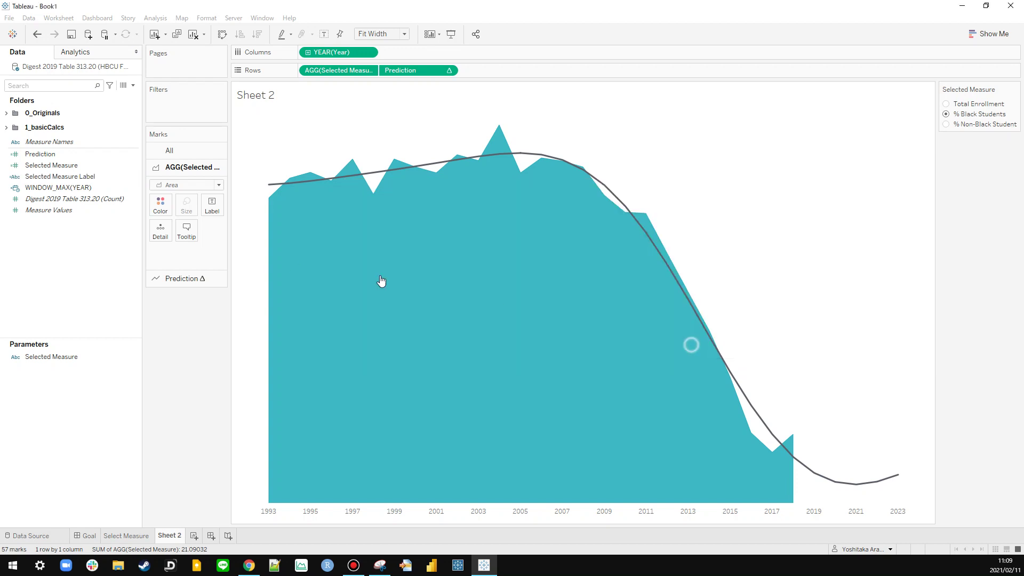
Step: Add Selected Measure Label to the tooltip of all marks and set the Selected Measure parameter to Total Enrollment
{"action": "left_click_drag", "start_coordinate": [72, 181], "coordinate": [187, 216]}
{"action": "left_click", "coordinate": [65, 176]}
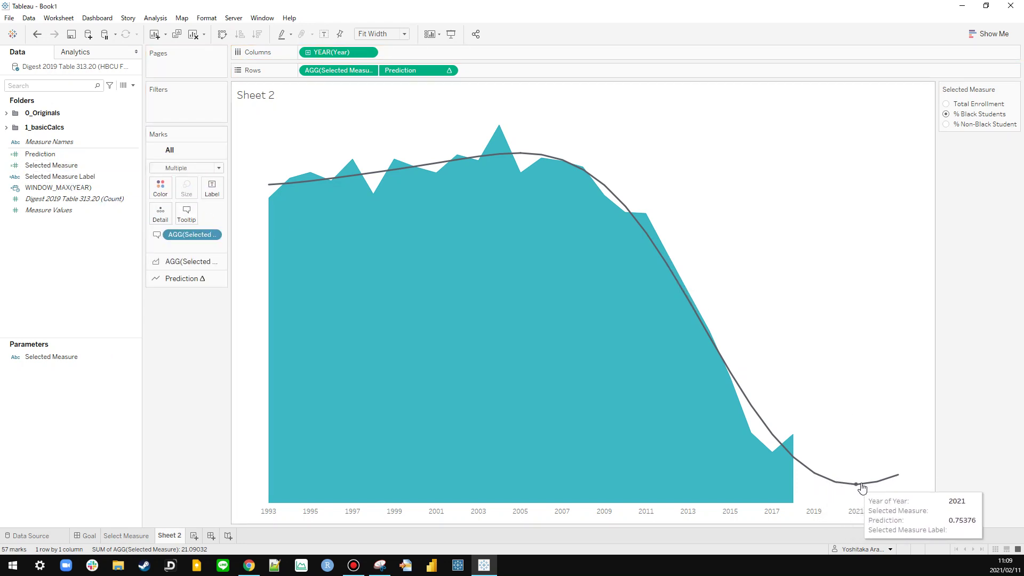
{"action": "left_click", "coordinate": [947, 104]}
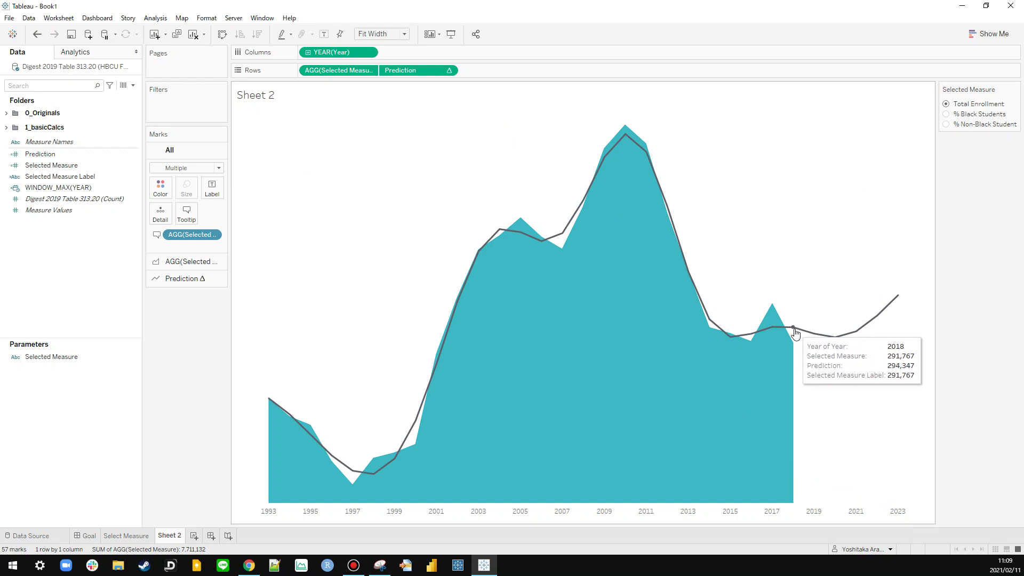
Step: Reopen the Selected Measure Label calculation, widen its editor, and divide [Selected Measure] by 10^3 inside ROUND
{"action": "right_click", "coordinate": [73, 181]}
{"action": "left_click", "coordinate": [90, 242]}
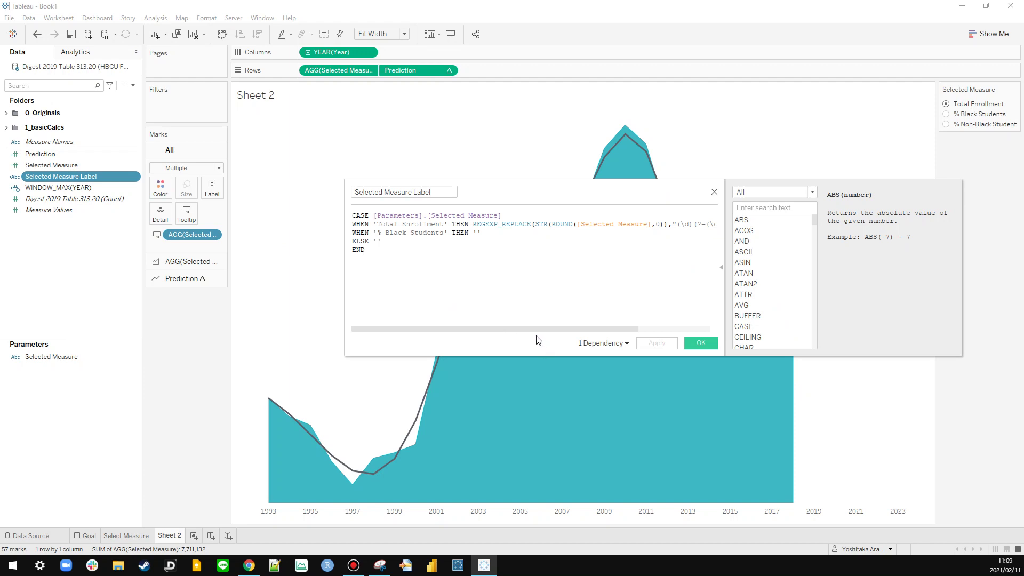
{"action": "left_click_drag", "start_coordinate": [346, 355], "coordinate": [189, 337]}
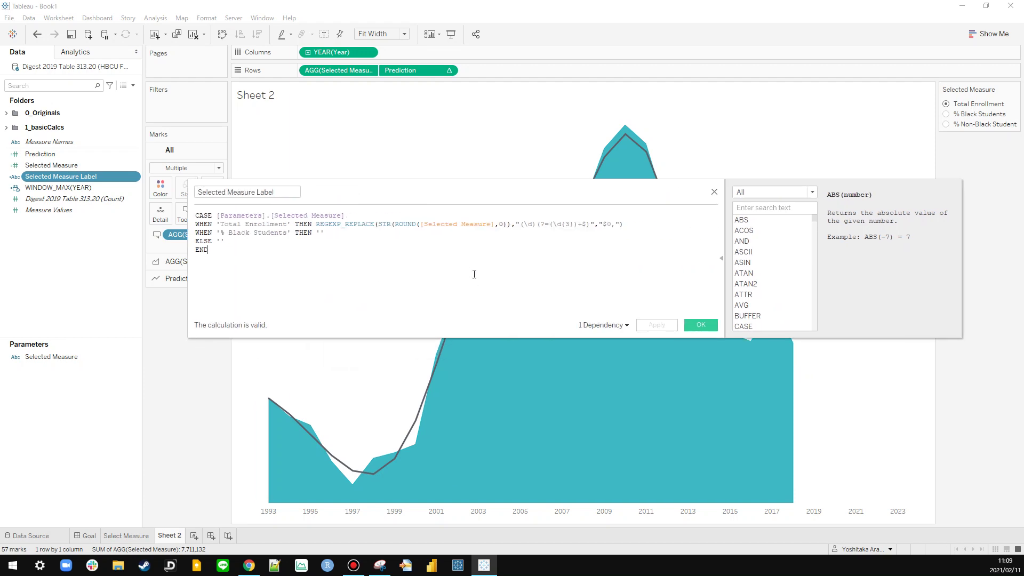
{"action": "left_click", "coordinate": [494, 224]}
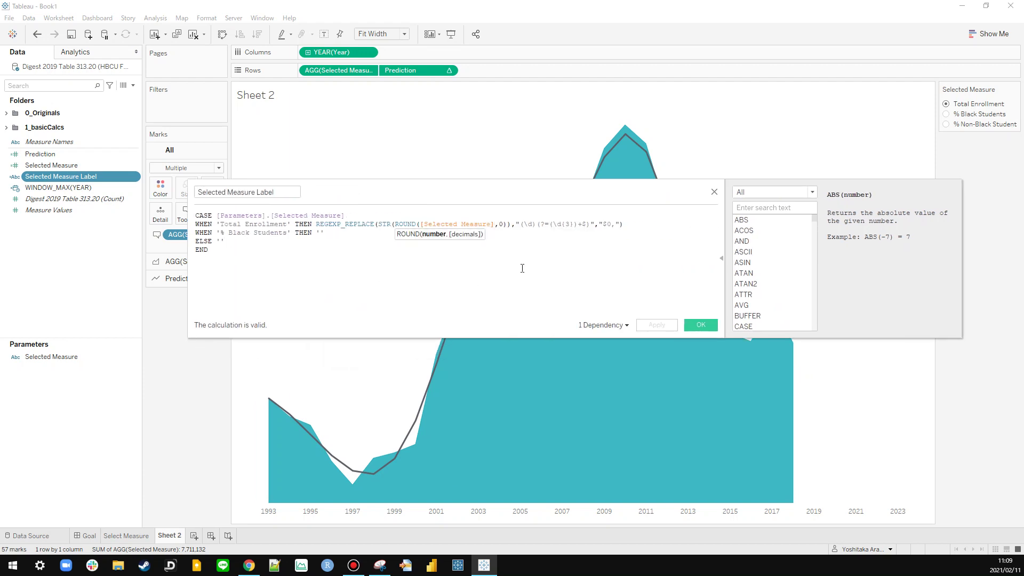
{"action": "type", "text": "/10"}
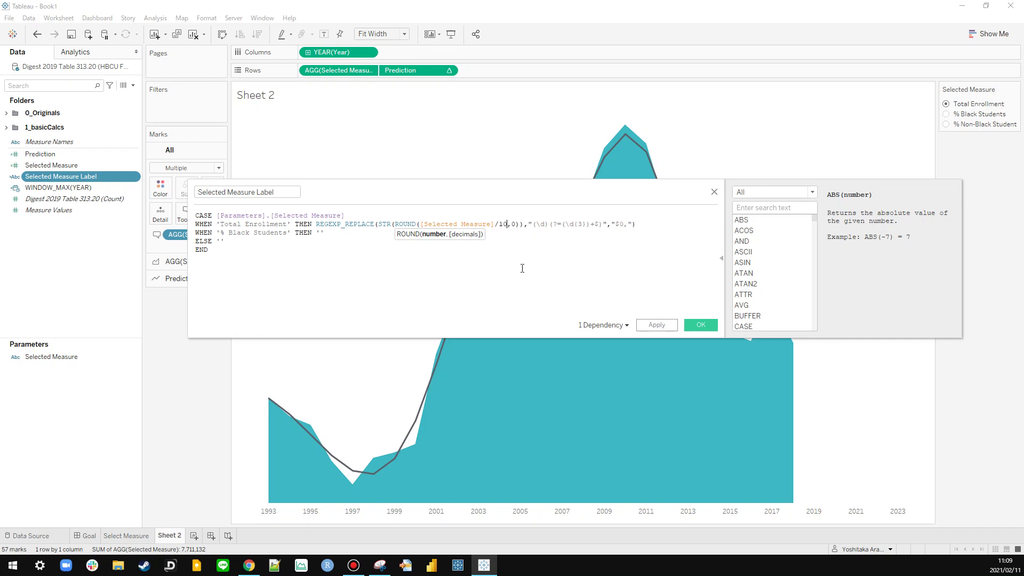
{"action": "type", "text": "^3"}
{"action": "key", "text": "Right"}
{"action": "key", "text": "Right"}
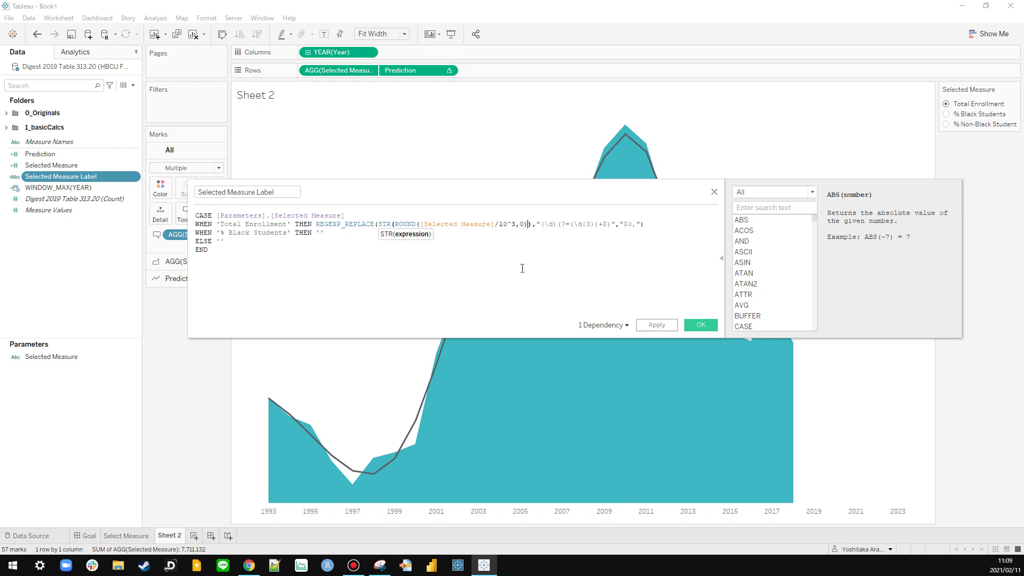
Step: Set the ROUND decimals to 1, apply the calculation, and check the label in the 2016 mark's tooltip
{"action": "key", "text": "BackSpace"}
{"action": "type", "text": "1"}
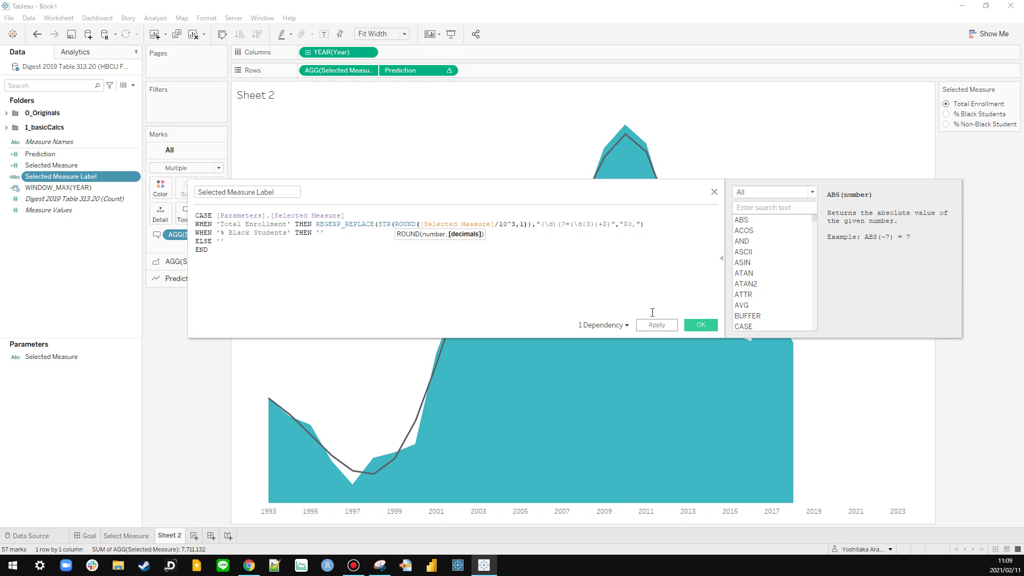
{"action": "left_click", "coordinate": [656, 324]}
{"action": "left_click_drag", "start_coordinate": [526, 250], "coordinate": [462, 160]}
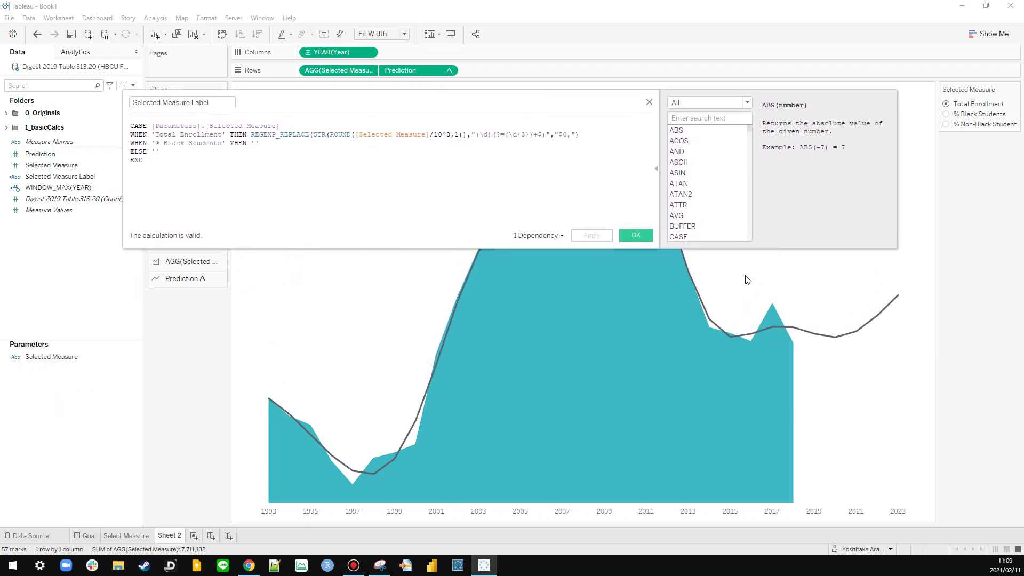
{"action": "mouse_move", "coordinate": [753, 334]}
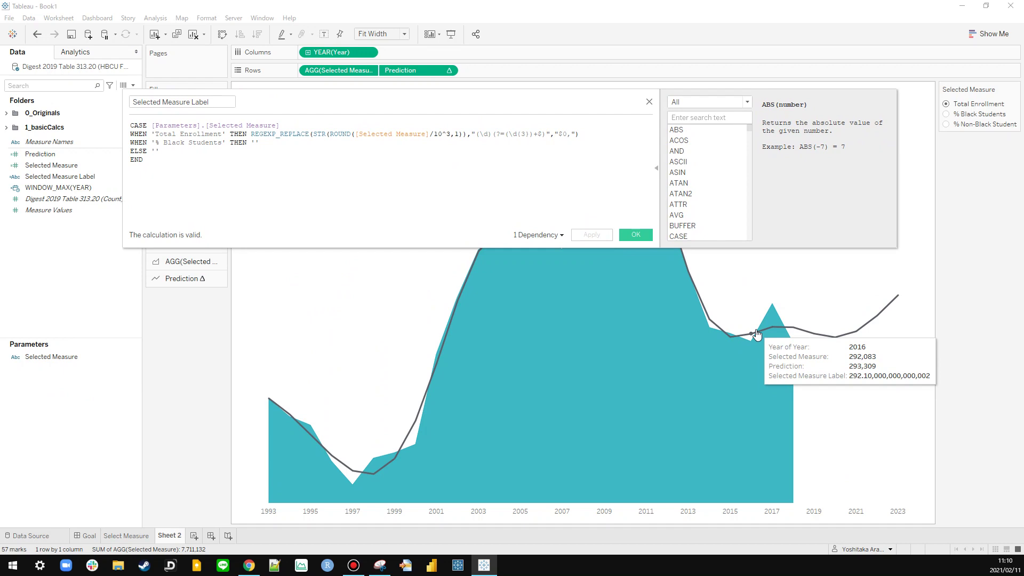
Step: Break the Total Enrollment result so REGEXP_REPLACE( and its STR(ROUND(...)) argument each start on their own indented line
{"action": "left_click", "coordinate": [329, 134]}
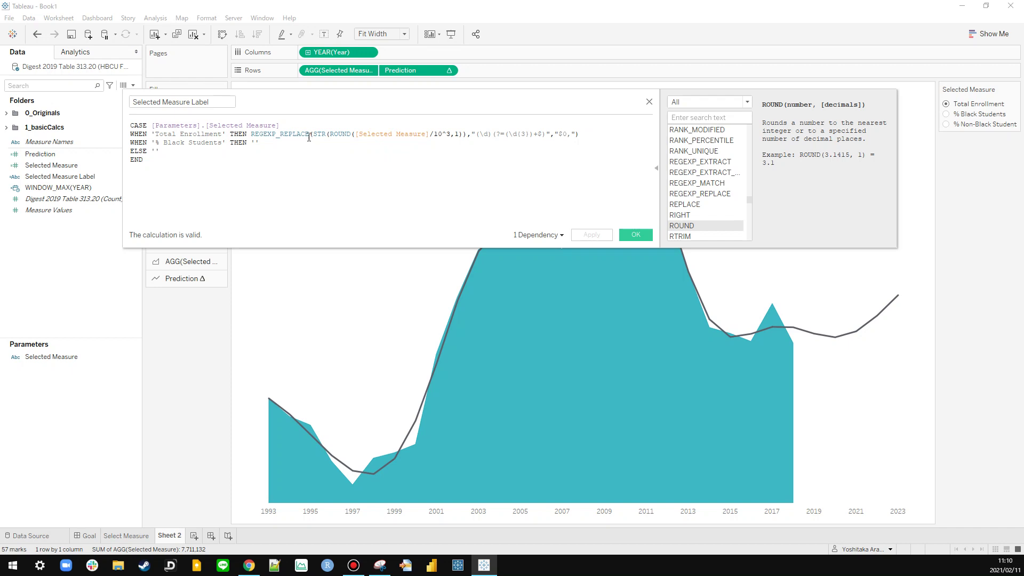
{"action": "left_click", "coordinate": [250, 134]}
{"action": "key", "text": "Return"}
{"action": "key", "text": "Tab"}
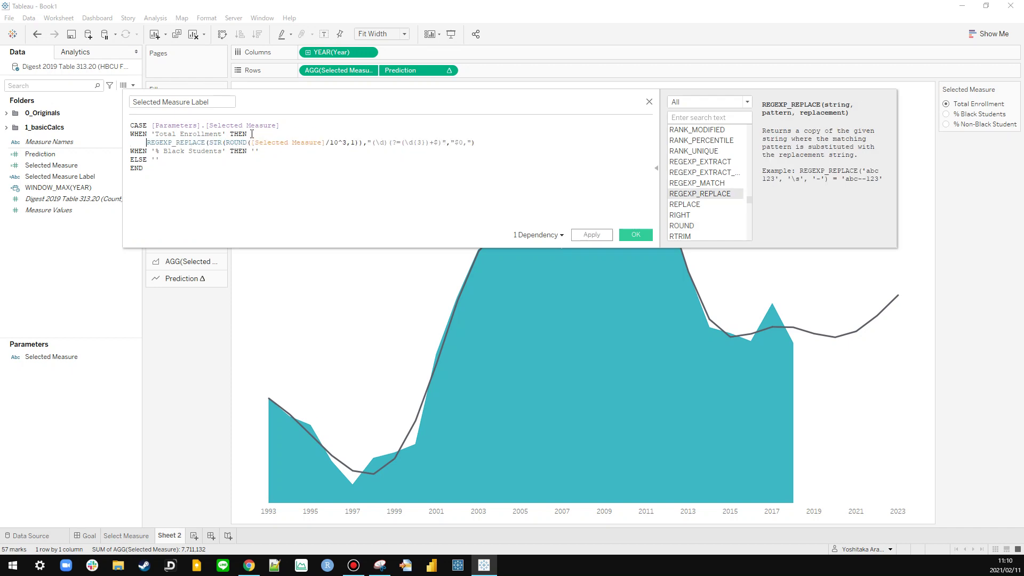
{"action": "left_click", "coordinate": [210, 142]}
{"action": "key", "text": "Return"}
{"action": "key", "text": "Tab"}
{"action": "key", "text": "Tab"}
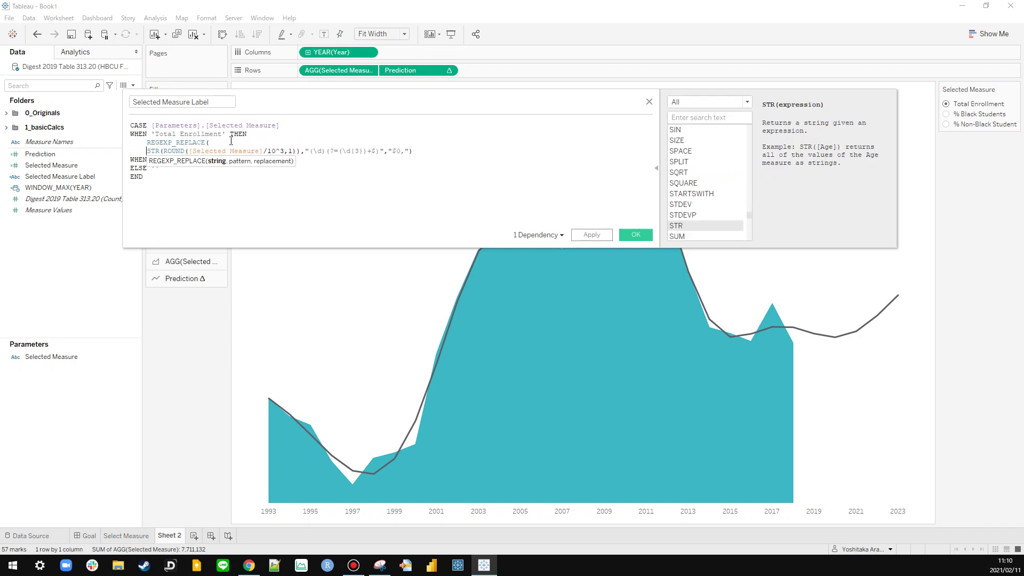
Step: Put the REGEXP_REPLACE pattern, the "$0," replacement and the closing parenthesis on separate indented lines
{"action": "left_click", "coordinate": [318, 149]}
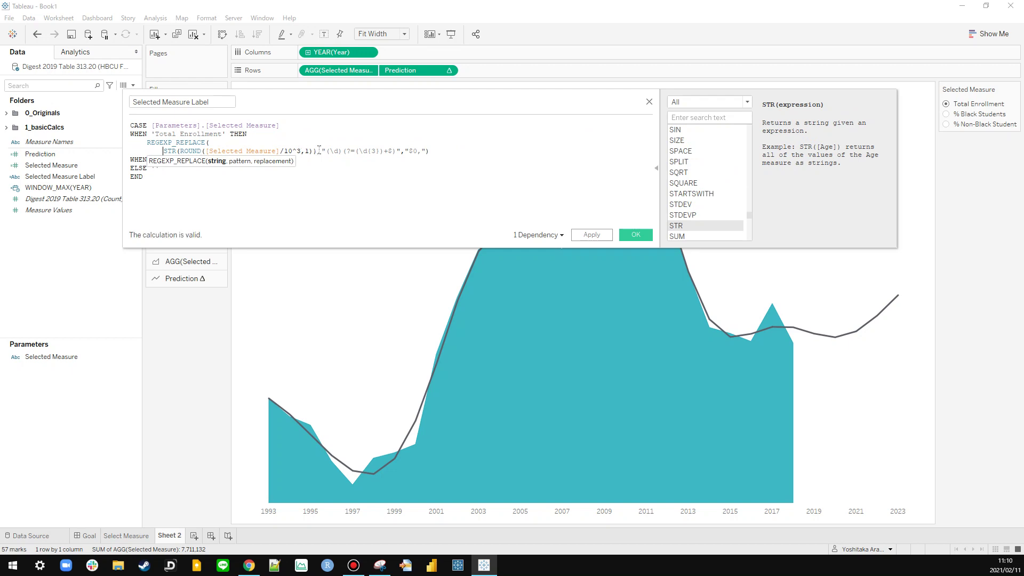
{"action": "key", "text": "Return"}
{"action": "key", "text": "Tab"}
{"action": "key", "text": "Tab"}
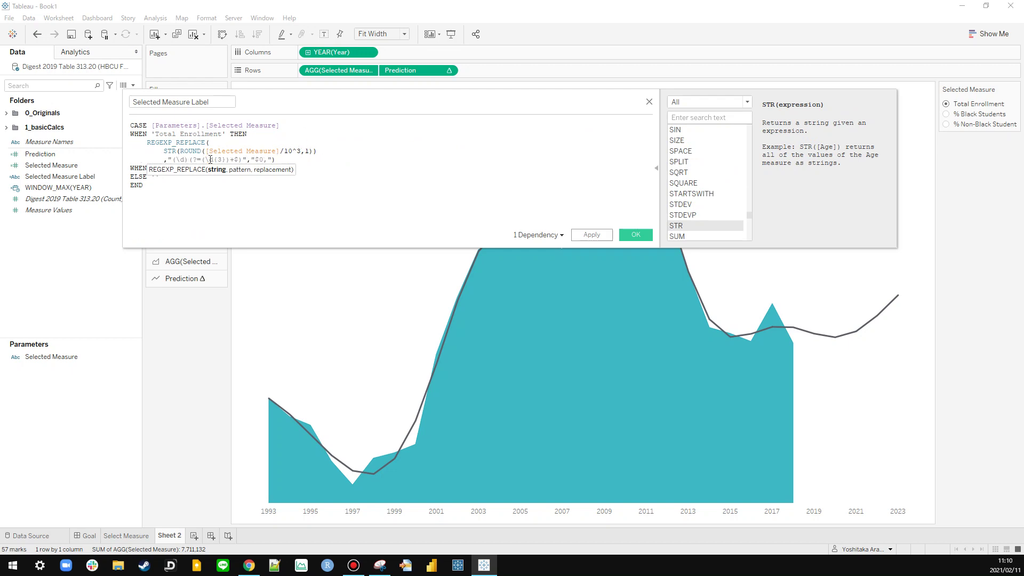
{"action": "left_click", "coordinate": [247, 160]}
{"action": "key", "text": "Return"}
{"action": "key", "text": "Tab"}
{"action": "key", "text": "Tab"}
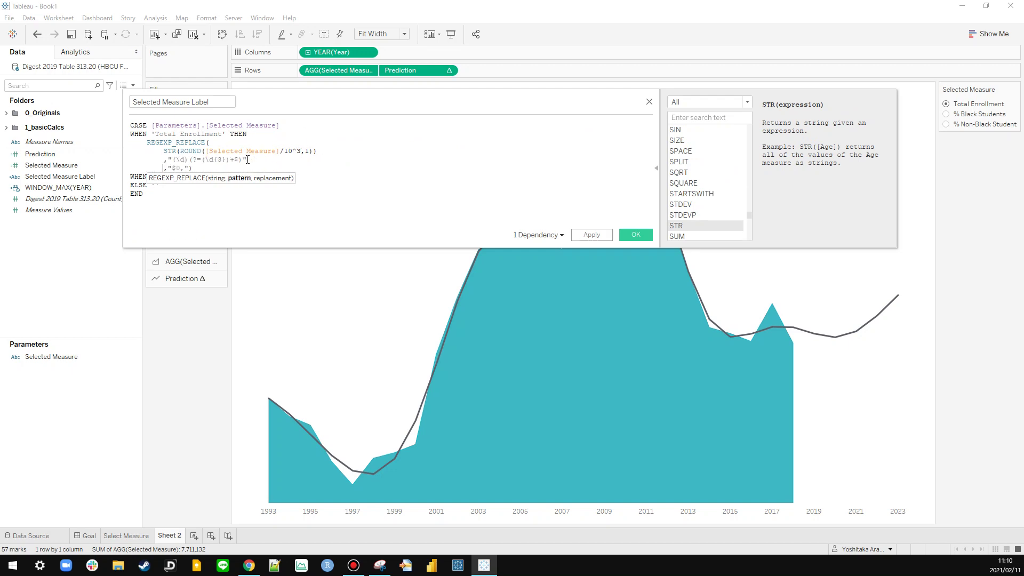
{"action": "key", "text": "End"}
{"action": "key", "text": "Left"}
{"action": "key", "text": "Return"}
{"action": "key", "text": "Tab"}
{"action": "key", "text": "Tab"}
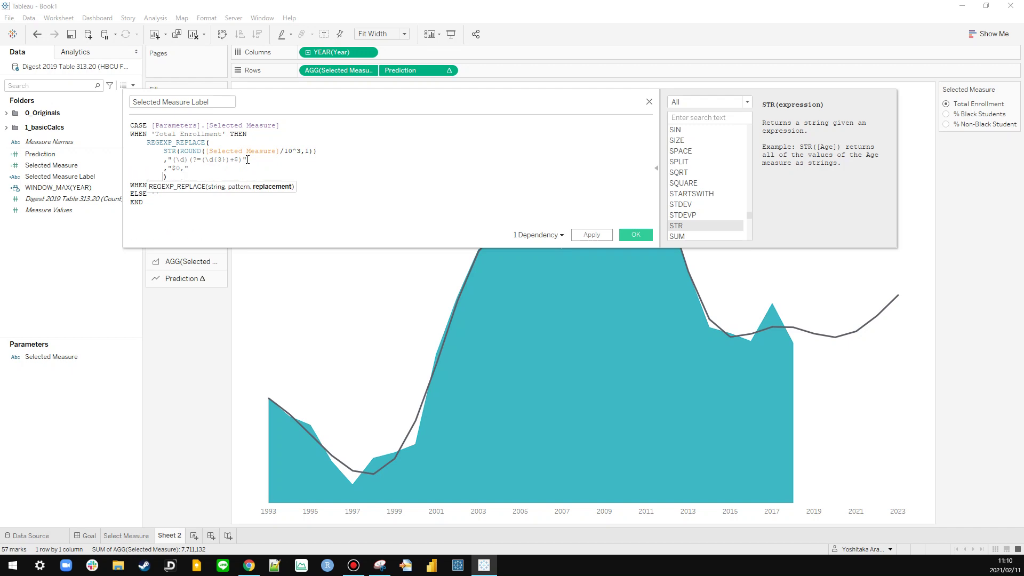
{"action": "key", "text": "Up"}
{"action": "key", "text": "End"}
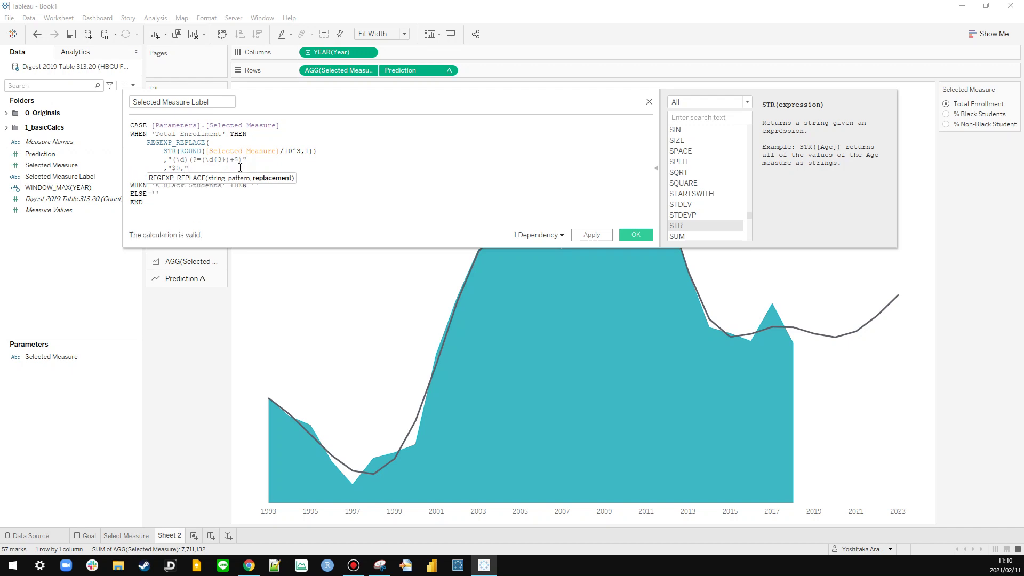
{"action": "key", "text": "Up"}
{"action": "key", "text": "End"}
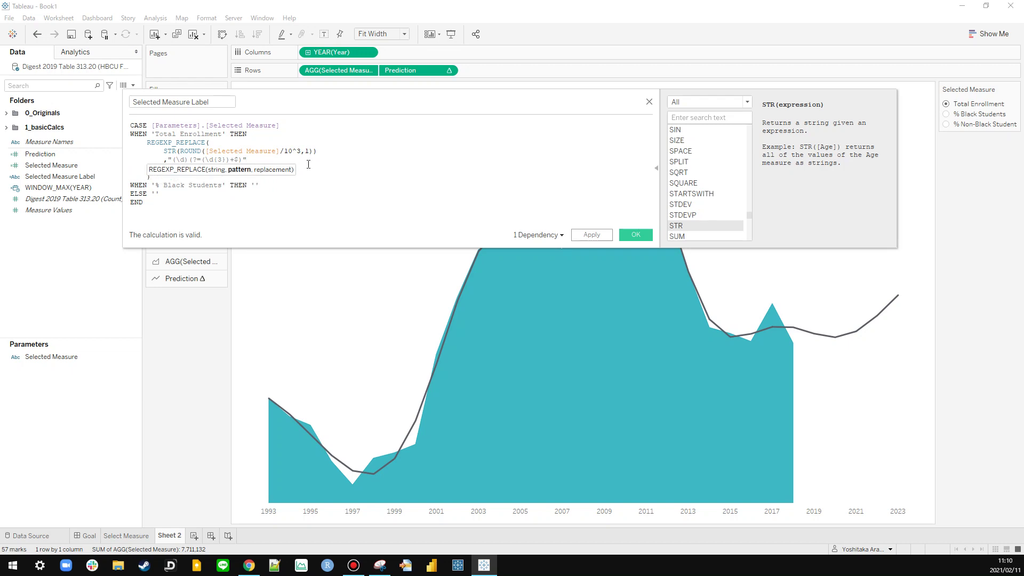
{"action": "left_click", "coordinate": [347, 171]}
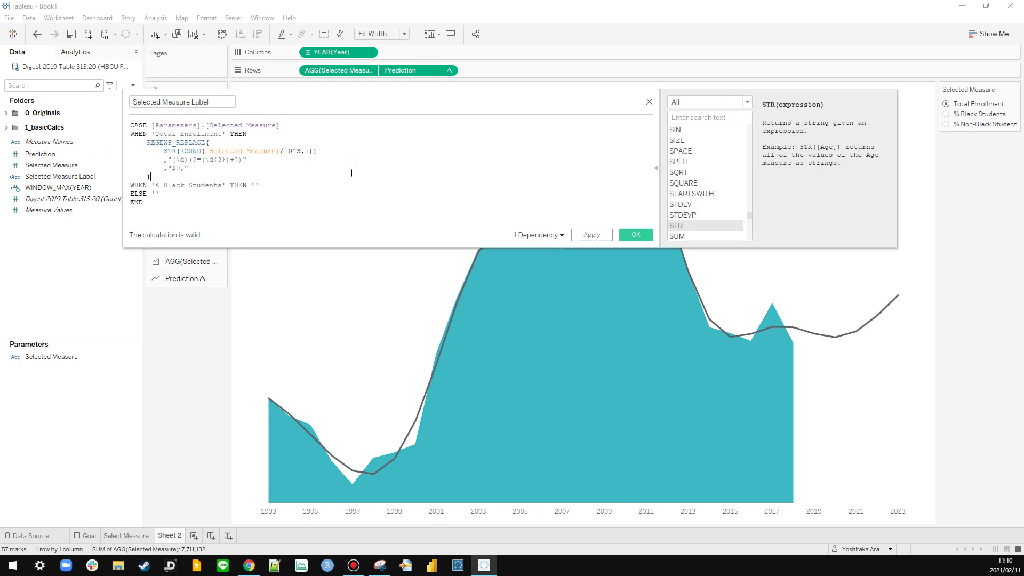
Step: Remove the /10^3 division inside ROUND, set its decimals to 0, apply the calculation, and check the label in the 2018 mark's tooltip
{"action": "left_click", "coordinate": [302, 151]}
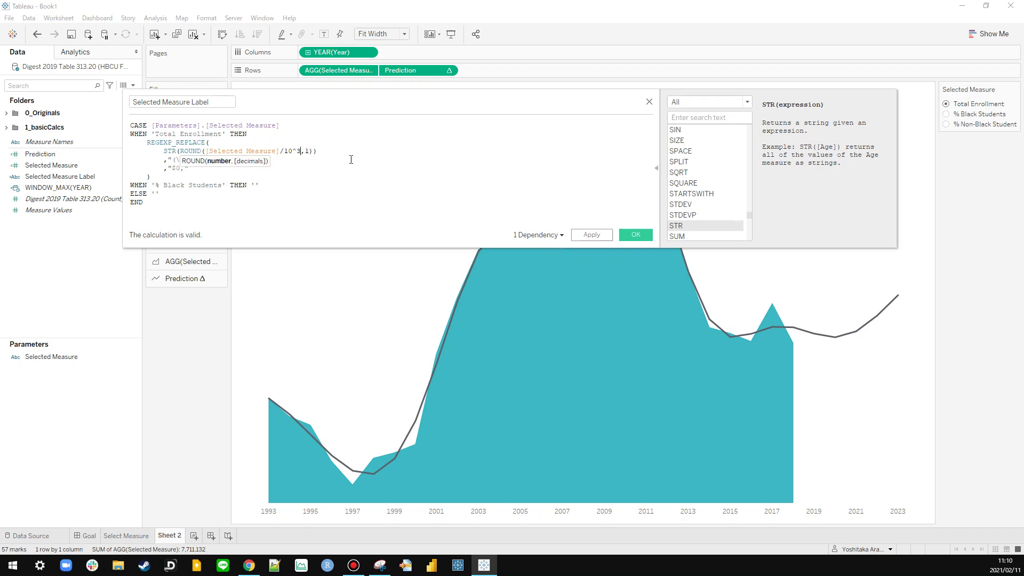
{"action": "key", "text": "Delete"}
{"action": "key", "text": "Delete"}
{"action": "key", "text": "BackSpace"}
{"action": "key", "text": "BackSpace"}
{"action": "key", "text": "BackSpace"}
{"action": "key", "text": "BackSpace"}
{"action": "key", "text": "BackSpace"}
{"action": "type", "text": ","}
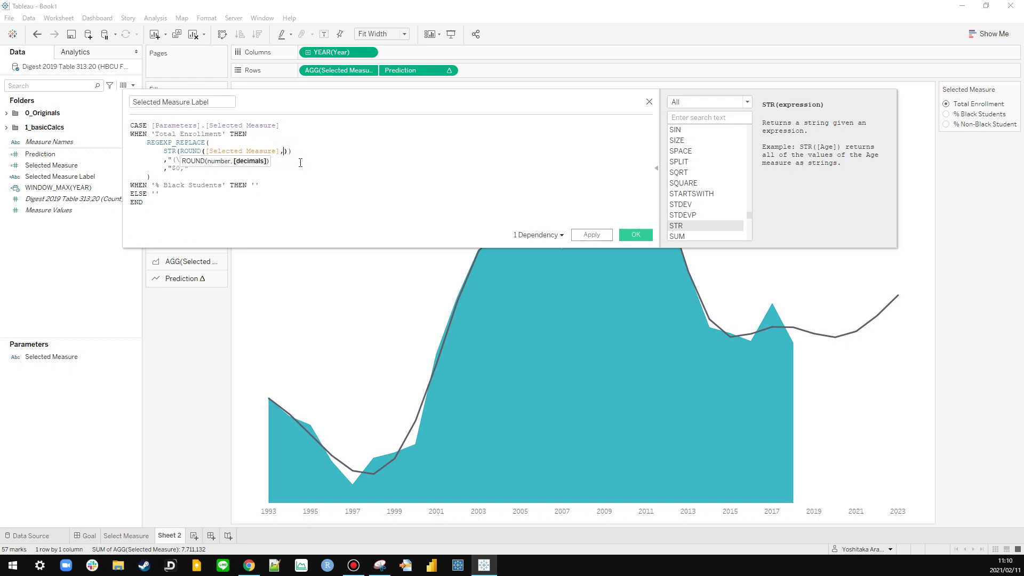
{"action": "type", "text": "0"}
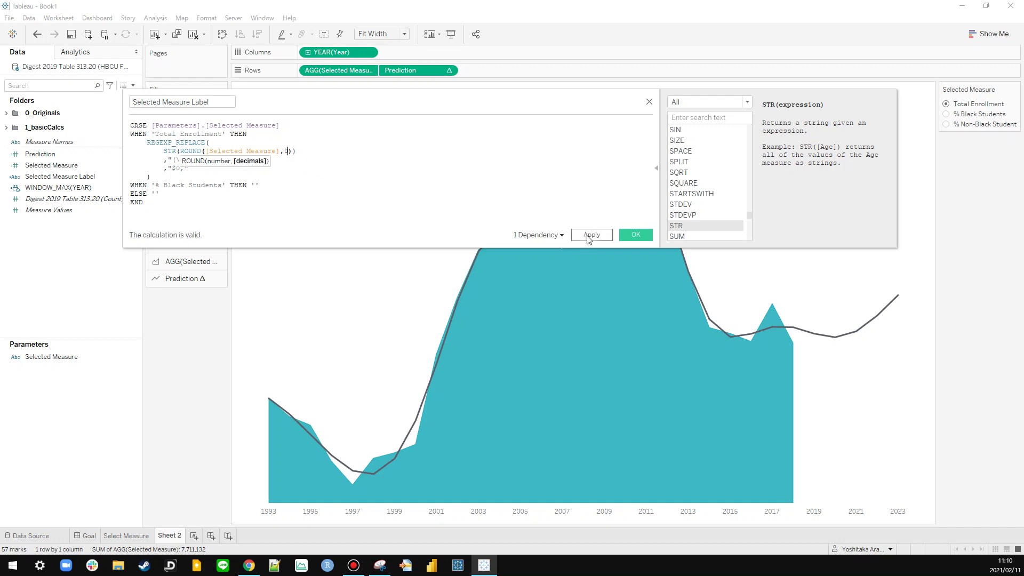
{"action": "left_click", "coordinate": [588, 237]}
{"action": "mouse_move", "coordinate": [787, 331]}
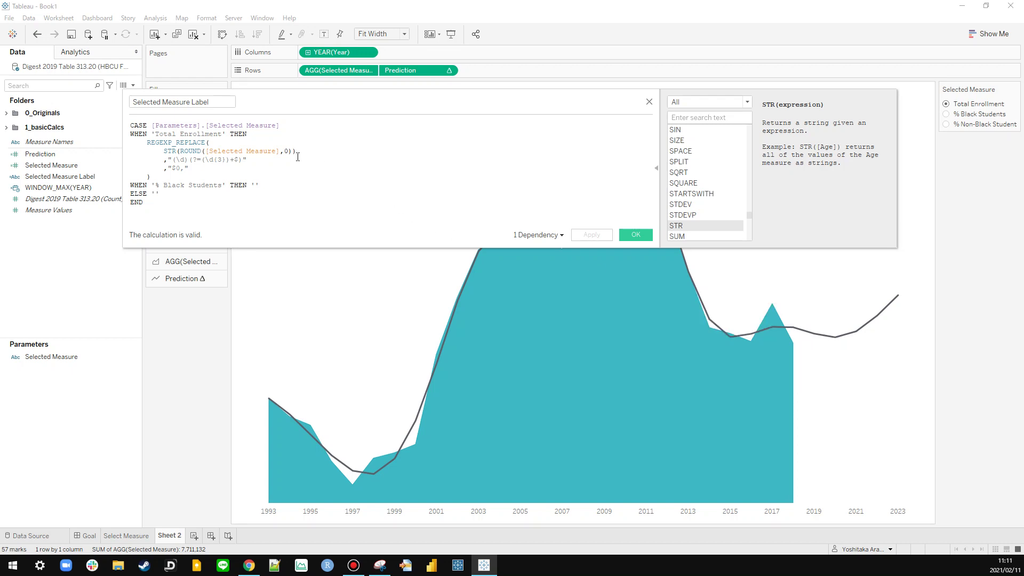
Step: Divide [Selected Measure] by 1000 inside ROUND and apply the calculation
{"action": "key", "text": "Left"}
{"action": "key", "text": "Left"}
{"action": "key", "text": "Left"}
{"action": "key", "text": "Left"}
{"action": "type", "text": "/100"}
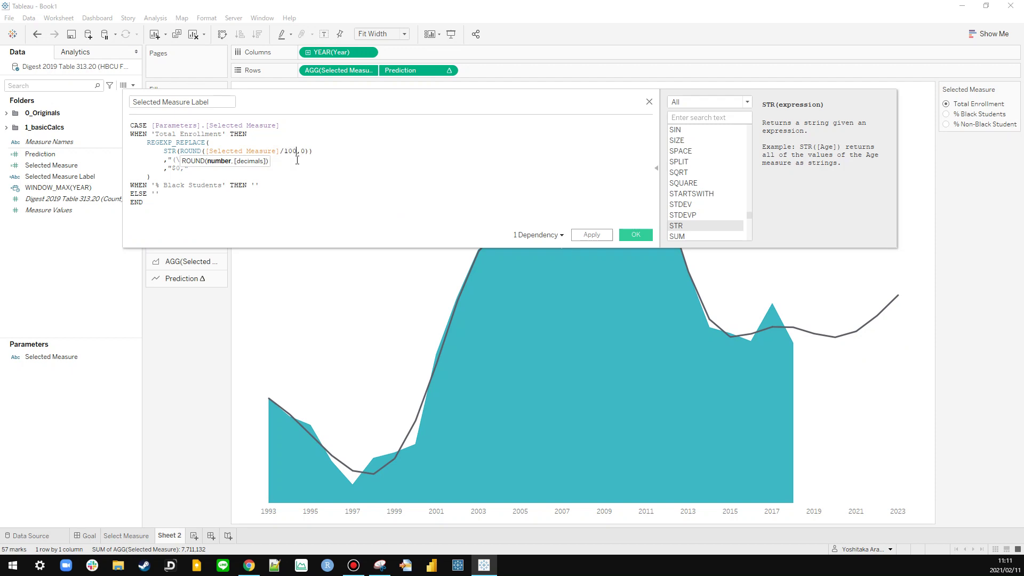
{"action": "type", "text": "0"}
{"action": "left_click", "coordinate": [593, 235]}
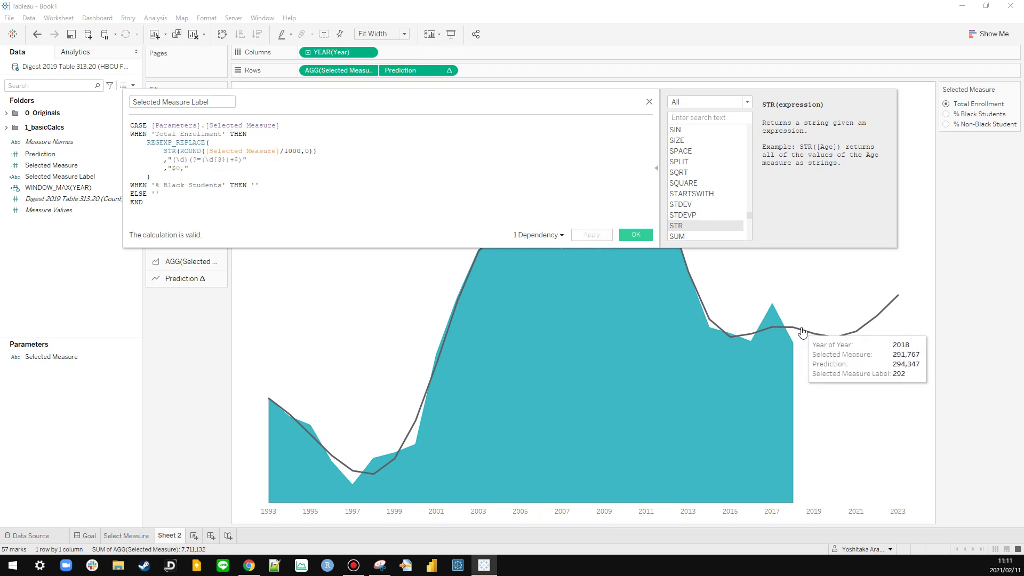
Step: Set the ROUND decimals to 1, apply the calculation, and check the label in the 2018 mark's tooltip
{"action": "double_click", "coordinate": [307, 151]}
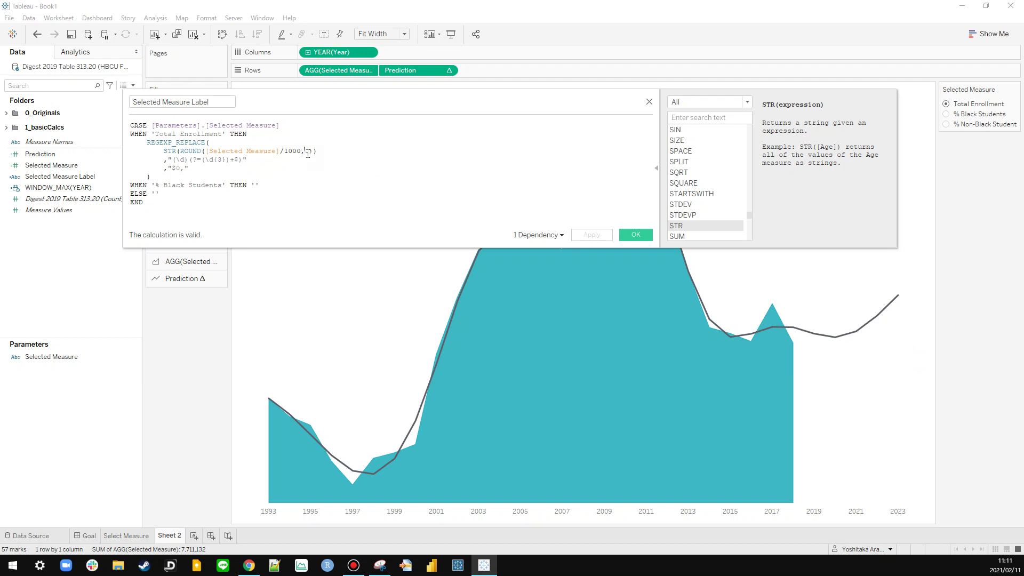
{"action": "type", "text": "1"}
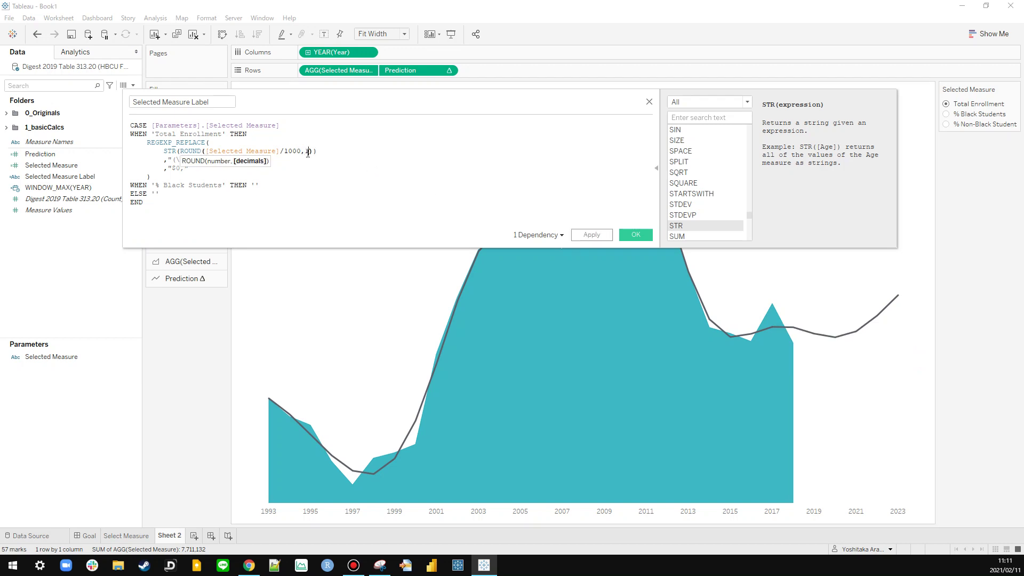
{"action": "left_click", "coordinate": [587, 235]}
{"action": "mouse_move", "coordinate": [791, 331]}
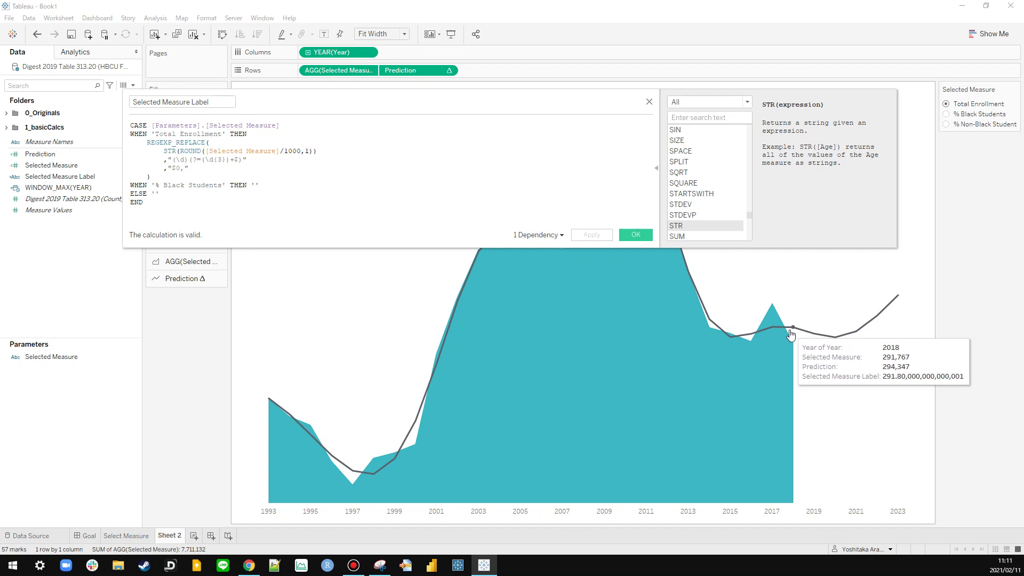
Step: Strip the REGEXP_REPLACE wrapper, pattern and replacement from the Total Enrollment result, keeping STR(ROUND(...)), and append + 'k' to it
{"action": "left_click", "coordinate": [311, 167]}
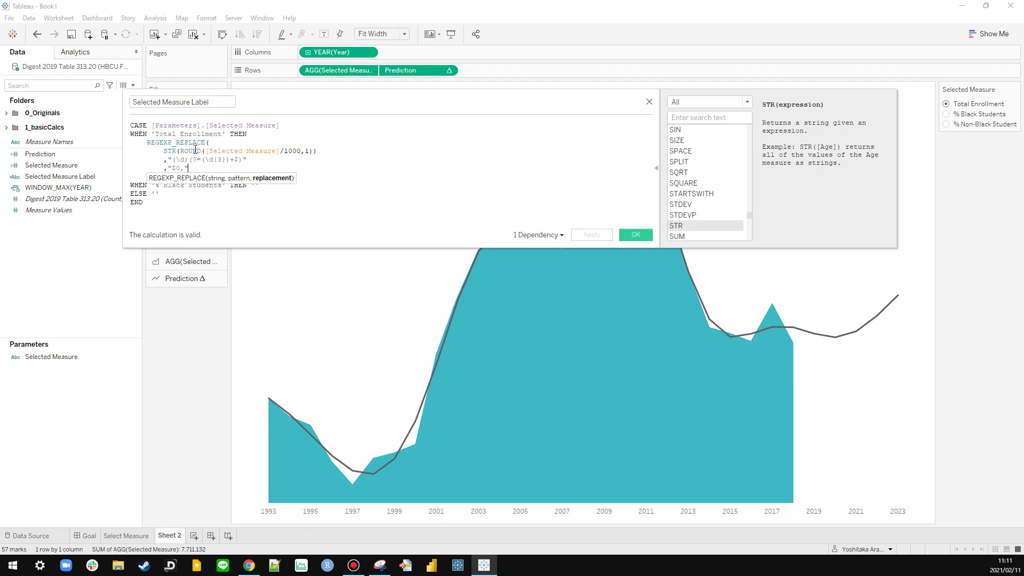
{"action": "mouse_move", "coordinate": [206, 169]}
{"action": "left_mouse_down"}
{"action": "mouse_move", "coordinate": [160, 152]}
{"action": "mouse_move", "coordinate": [122, 162]}
{"action": "left_mouse_up"}
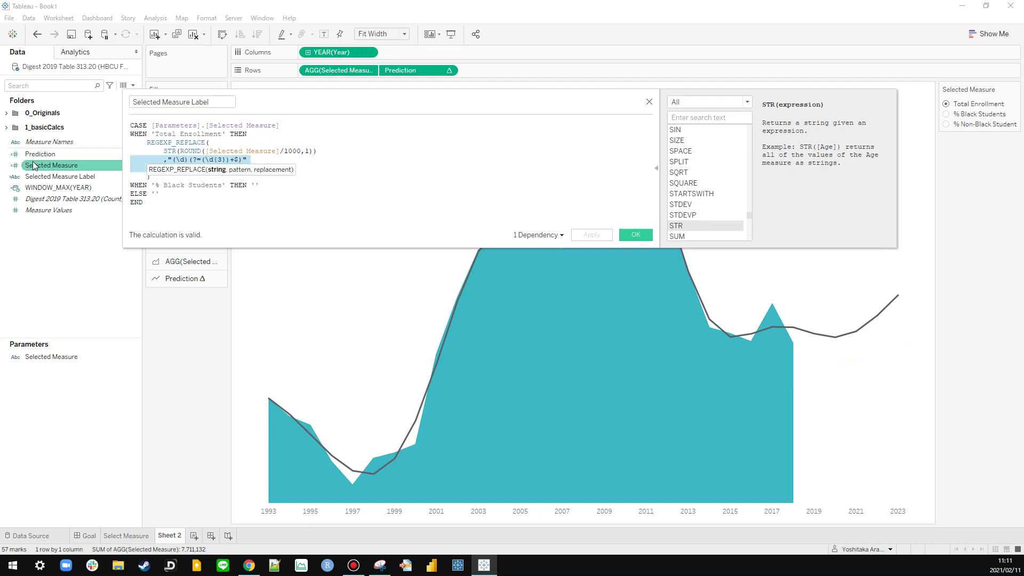
{"action": "key", "text": "Delete"}
{"action": "key", "text": "Up"}
{"action": "key", "text": "BackSpace"}
{"action": "key", "text": "BackSpace"}
{"action": "key", "text": "BackSpace"}
{"action": "key", "text": "BackSpace"}
{"action": "key", "text": "BackSpace"}
{"action": "key", "text": "BackSpace"}
{"action": "key", "text": "BackSpace"}
{"action": "key", "text": "BackSpace"}
{"action": "key", "text": "BackSpace"}
{"action": "key", "text": "BackSpace"}
{"action": "key", "text": "BackSpace"}
{"action": "key", "text": "BackSpace"}
{"action": "key", "text": "BackSpace"}
{"action": "key", "text": "BackSpace"}
{"action": "key", "text": "BackSpace"}
{"action": "key", "text": "BackSpace"}
{"action": "key", "text": "BackSpace"}
{"action": "key", "text": "BackSpace"}
{"action": "key", "text": "BackSpace"}
{"action": "key", "text": "BackSpace"}
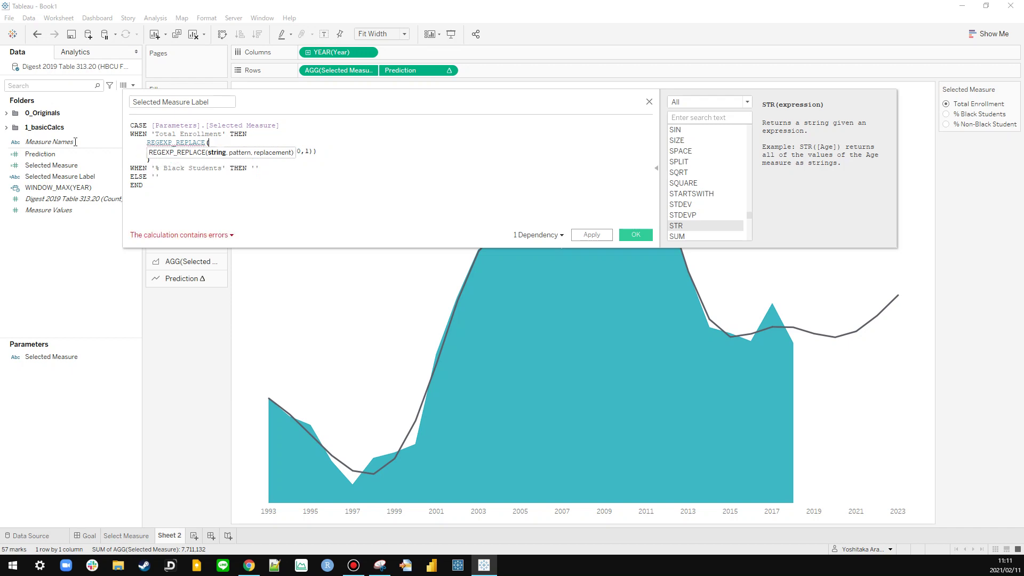
{"action": "left_click_drag", "start_coordinate": [128, 155], "coordinate": [152, 151]}
{"action": "key", "text": "BackSpace"}
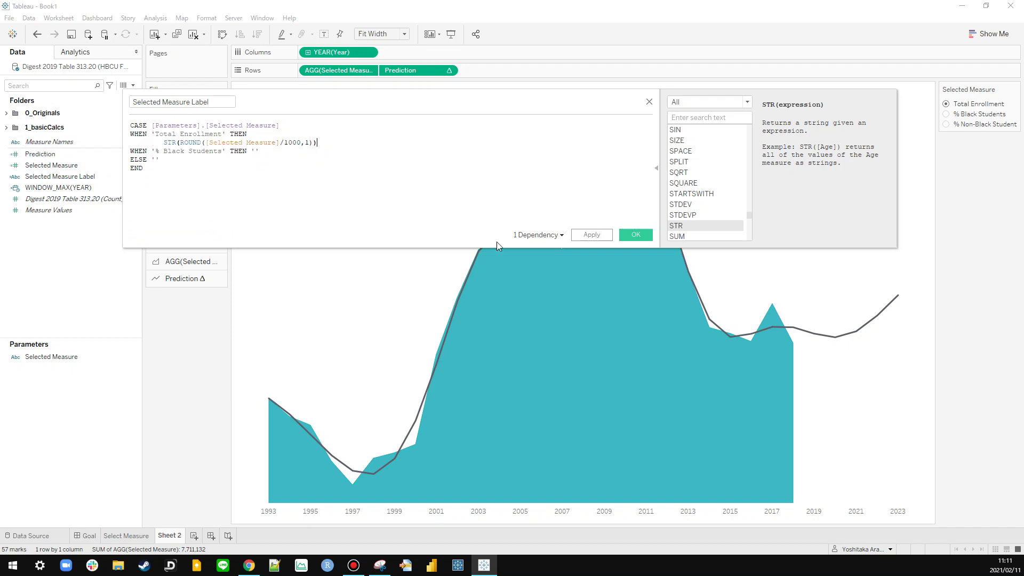
{"action": "left_click", "coordinate": [592, 235]}
{"action": "type", "text": "+ 'k'"}
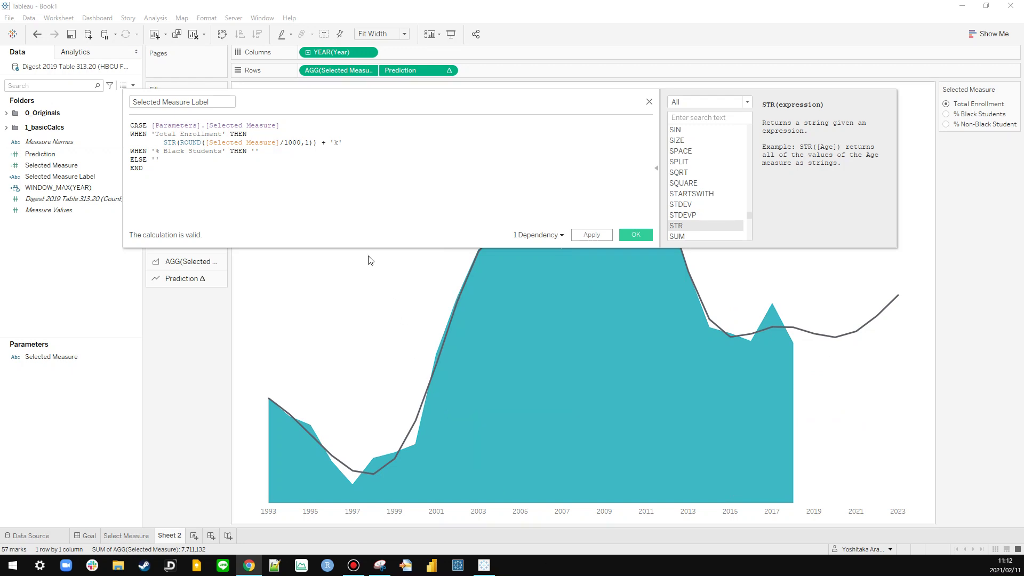
Step: Set the % Black Students result to STR(ROUND(ROUND([Selected Measure],4)*100,1))+"%" and apply the calculation
{"action": "left_click", "coordinate": [260, 154]}
{"action": "left_click", "coordinate": [263, 152]}
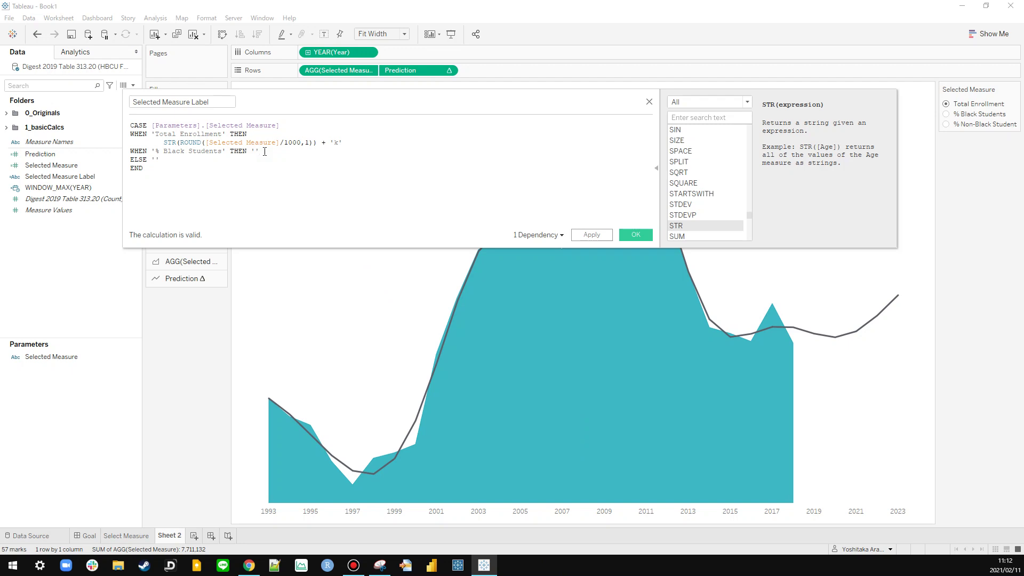
{"action": "key", "text": "BackSpace"}
{"action": "key", "text": "BackSpace"}
{"action": "type", "text": "STR(ROUND(ROUND([Measure to Show],4)*100,1))+\"%\""}
{"action": "left_click_drag", "start_coordinate": [318, 152], "coordinate": [384, 152]}
{"action": "type", "text": "[Selected Measure]"}
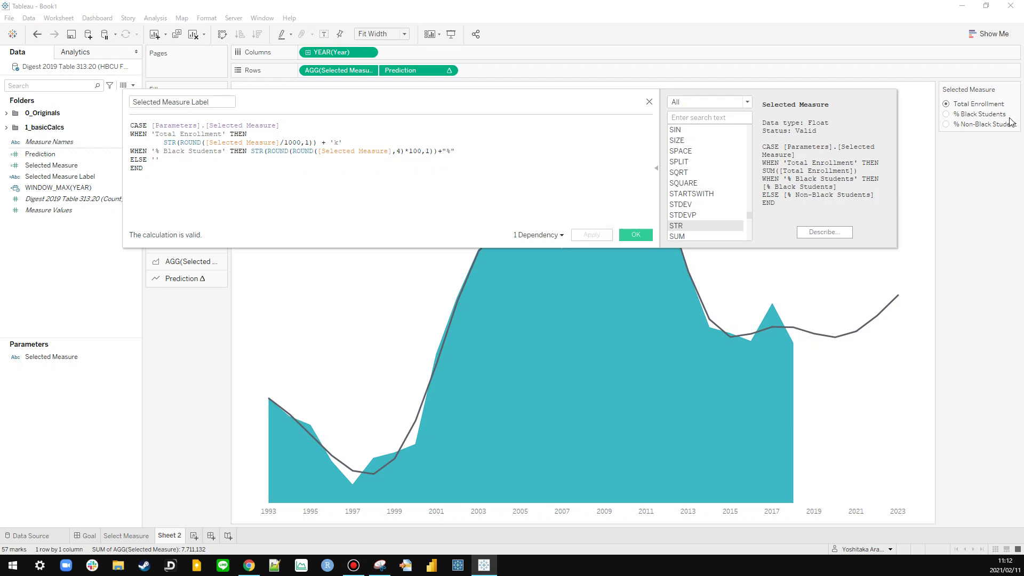
Step: Switch the Selected Measure parameter to % Black Students and check the percentage label in the 2018 mark's tooltip
{"action": "left_click", "coordinate": [946, 114]}
{"action": "mouse_move", "coordinate": [794, 465]}
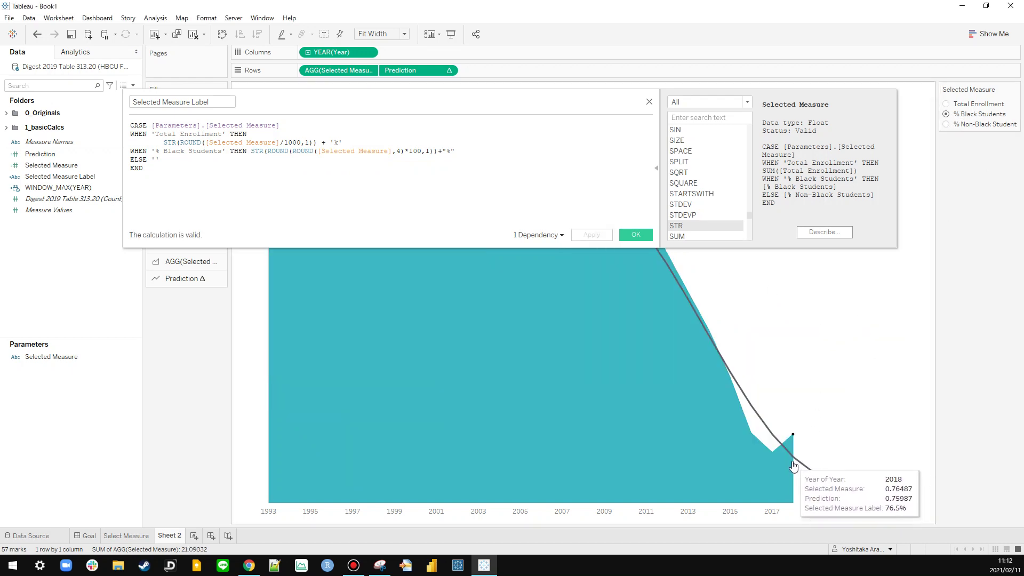
{"action": "mouse_move", "coordinate": [755, 411]}
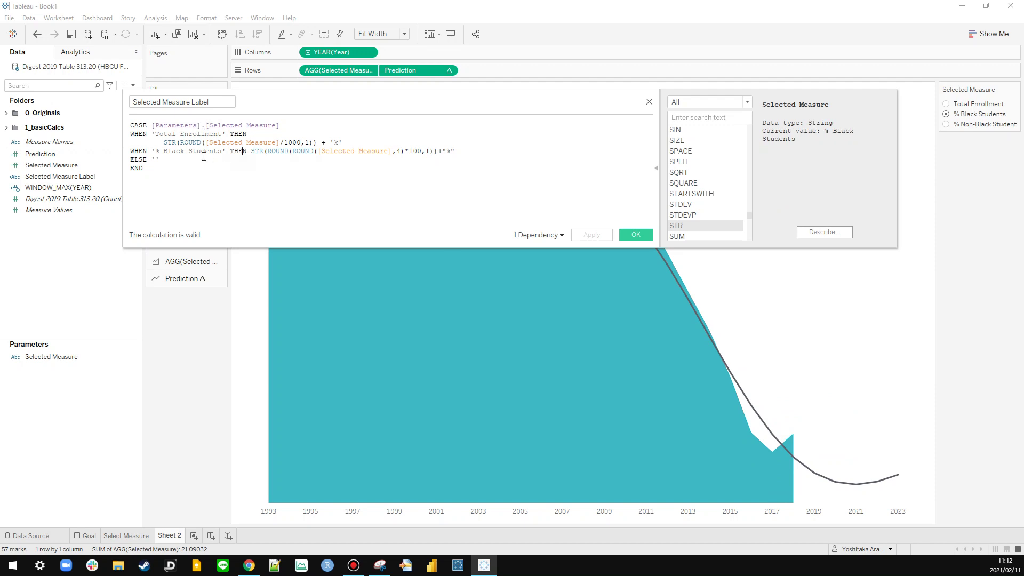
Step: Replace WHEN '% Black Students' THEN with ELSE so the percentage expression becomes the fallback result
{"action": "double_click", "coordinate": [139, 151]}
{"action": "type", "text": "ELSE"}
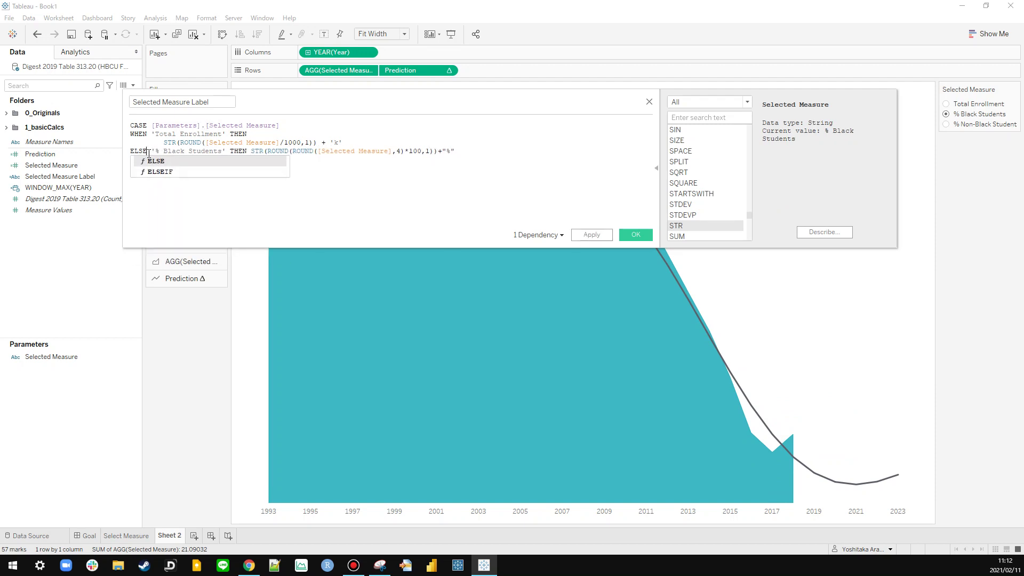
{"action": "left_click_drag", "start_coordinate": [247, 151], "coordinate": [151, 151]}
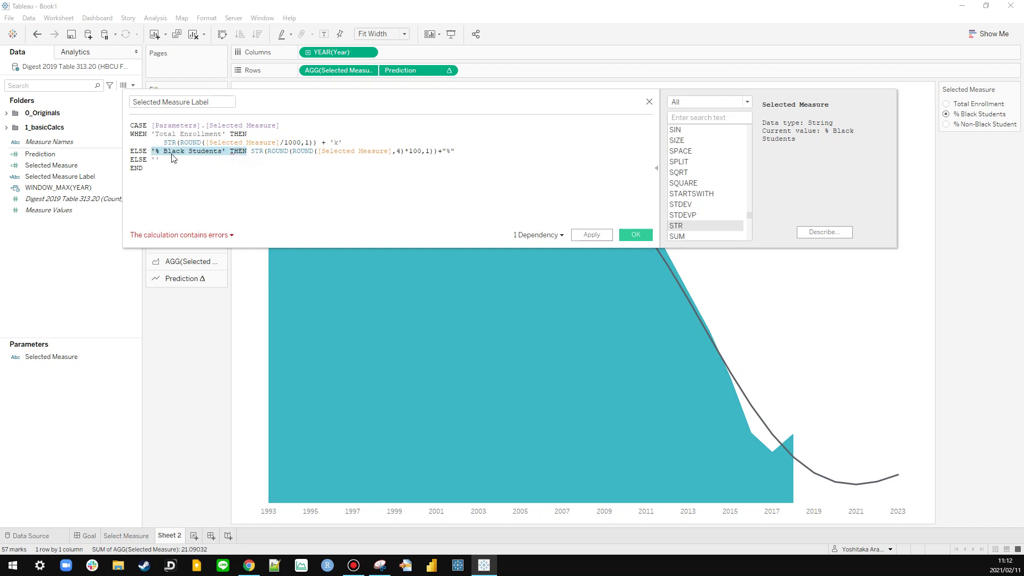
{"action": "key", "text": "BackSpace"}
{"action": "key", "text": "BackSpace"}
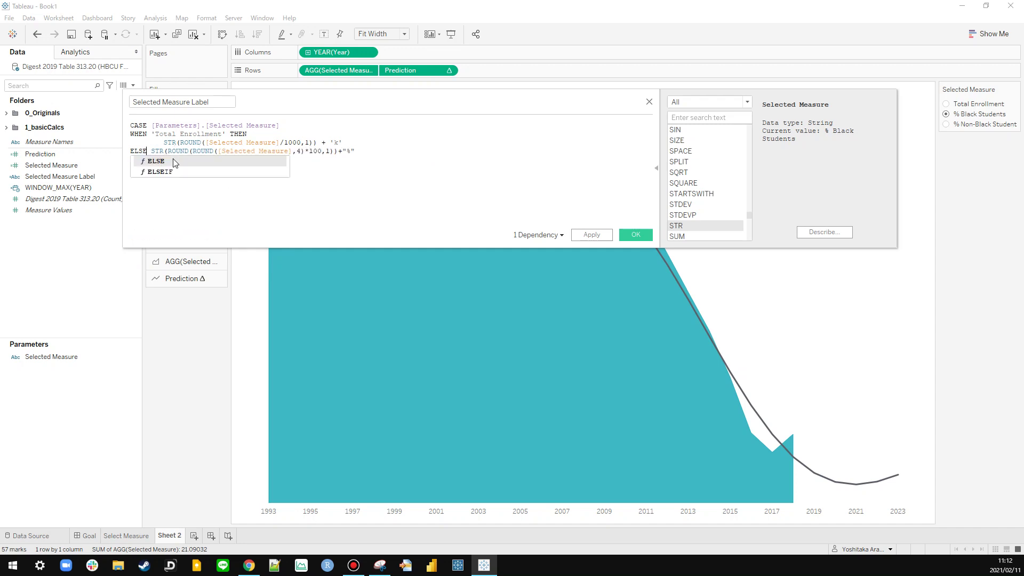
{"action": "left_click", "coordinate": [160, 160]}
Step: Delete the old ELSE '' line above END, then apply and save the Selected Measure Label calculation
{"action": "key", "text": "BackSpace"}
{"action": "key", "text": "BackSpace"}
{"action": "key", "text": "BackSpace"}
{"action": "key", "text": "BackSpace"}
{"action": "key", "text": "BackSpace"}
{"action": "key", "text": "BackSpace"}
{"action": "key", "text": "BackSpace"}
{"action": "key", "text": "BackSpace"}
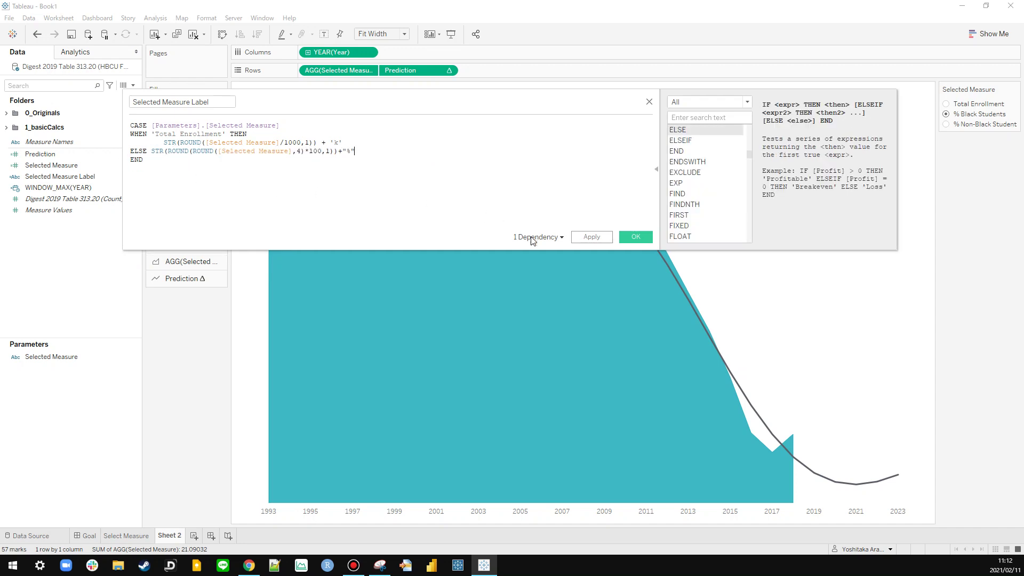
{"action": "left_click", "coordinate": [589, 238]}
{"action": "left_click", "coordinate": [635, 237]}
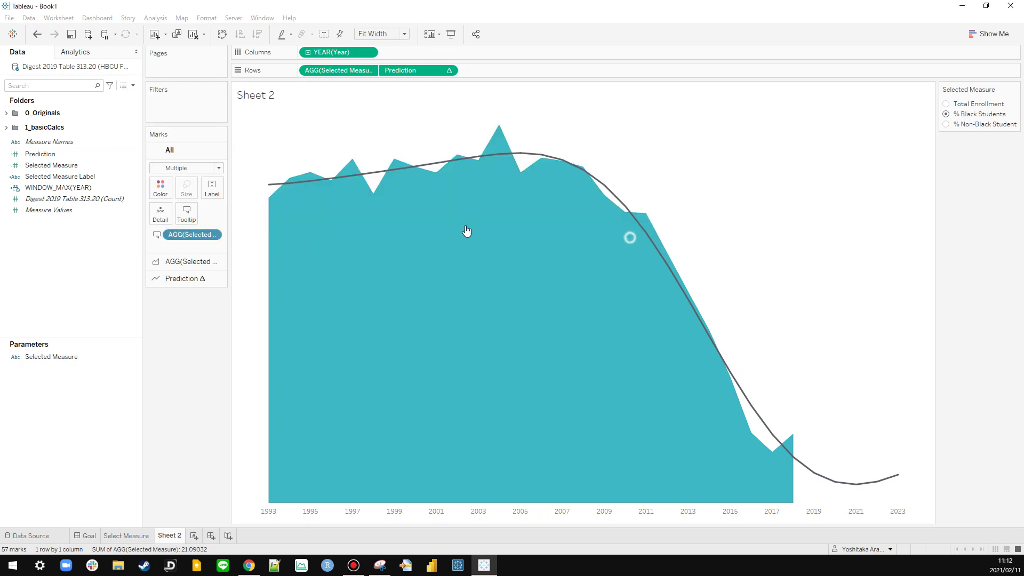
Step: Duplicate the Selected Measure Label calculated field
{"action": "left_click", "coordinate": [61, 178]}
{"action": "right_click", "coordinate": [60, 182]}
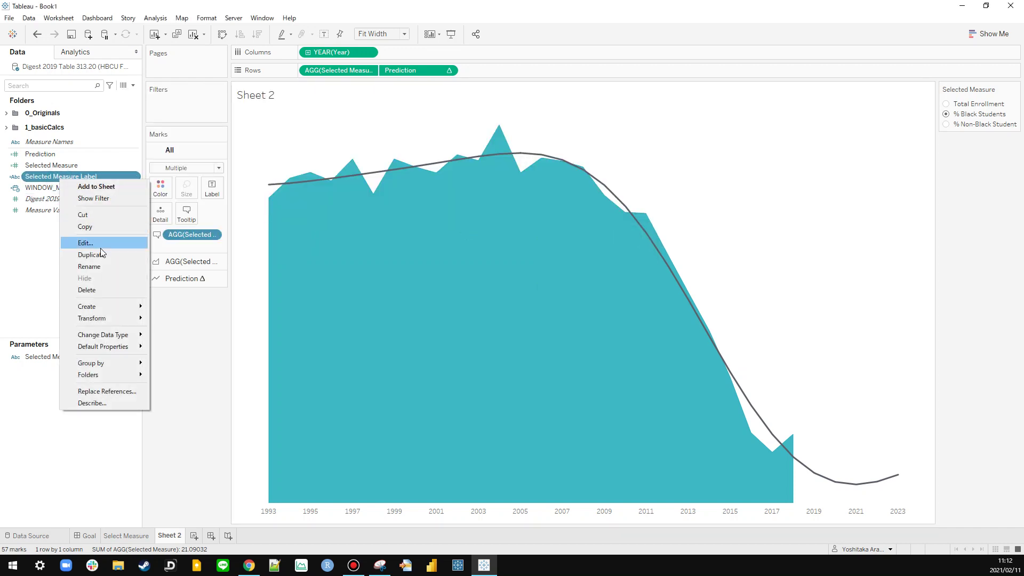
{"action": "left_click", "coordinate": [85, 250]}
{"action": "right_click", "coordinate": [60, 195]}
{"action": "left_click", "coordinate": [87, 256]}
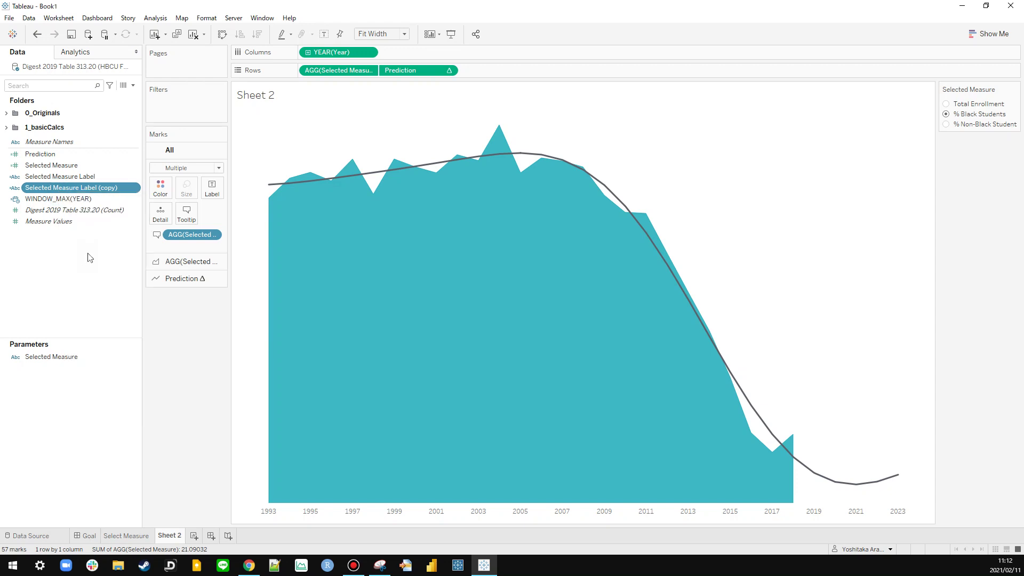
Step: Rename the duplicated Selected Measure Label calculation as "Prediction Label"
{"action": "left_click", "coordinate": [144, 101]}
{"action": "type", "text": "Pre"}
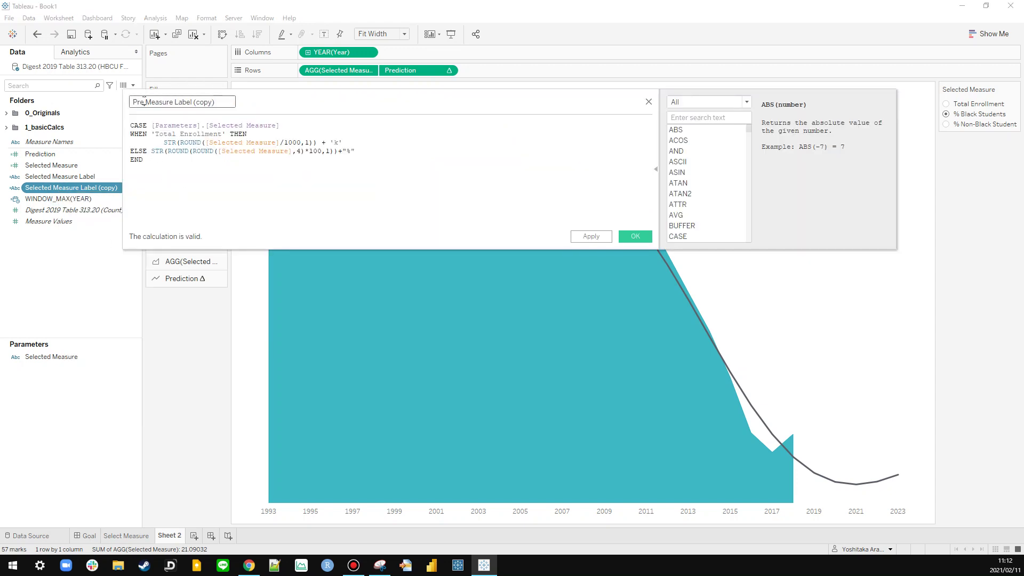
{"action": "type", "text": "diction"}
{"action": "key", "text": "Delete"}
{"action": "key", "text": "Delete"}
{"action": "key", "text": "Delete"}
{"action": "key", "text": "Delete"}
{"action": "key", "text": "Delete"}
{"action": "key", "text": "Delete"}
{"action": "key", "text": "Delete"}
{"action": "key", "text": "Delete"}
{"action": "key", "text": "Delete"}
{"action": "key", "text": "Delete"}
{"action": "key", "text": "Delete"}
{"action": "key", "text": "Delete"}
{"action": "key", "text": "Delete"}
{"action": "key", "text": "Delete"}
{"action": "key", "text": "Delete"}
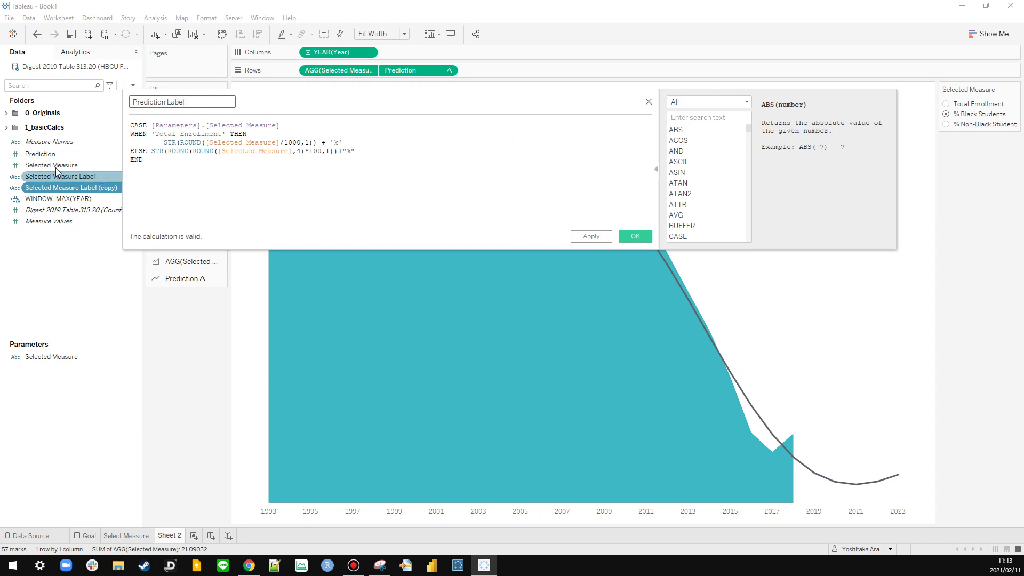
Step: Replace [Selected Measure] with [Prediction] in both ROUND expressions, keeping the /1000 division, and save the Prediction Label calculation
{"action": "left_click_drag", "start_coordinate": [40, 154], "coordinate": [231, 149]}
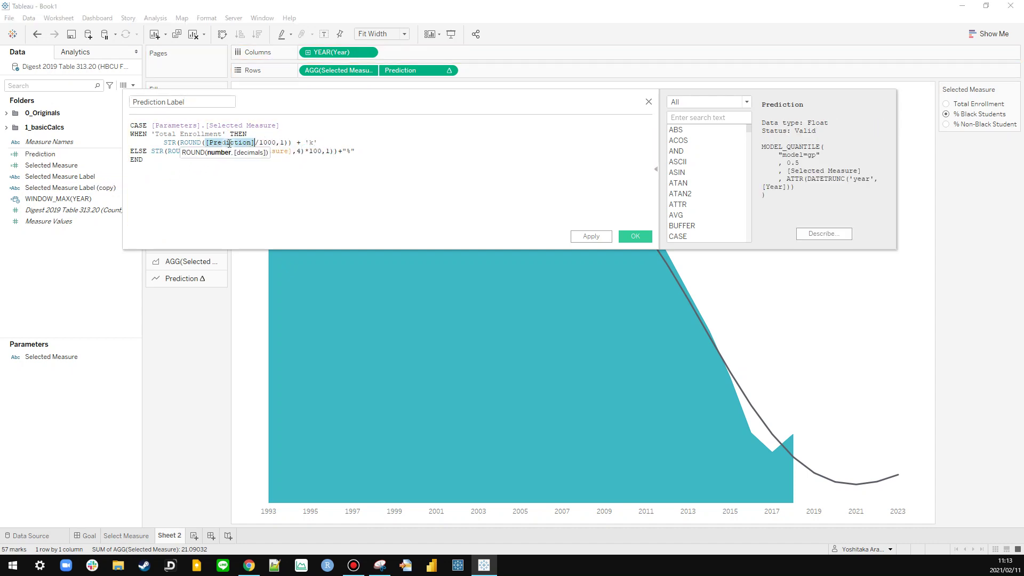
{"action": "left_click", "coordinate": [257, 156]}
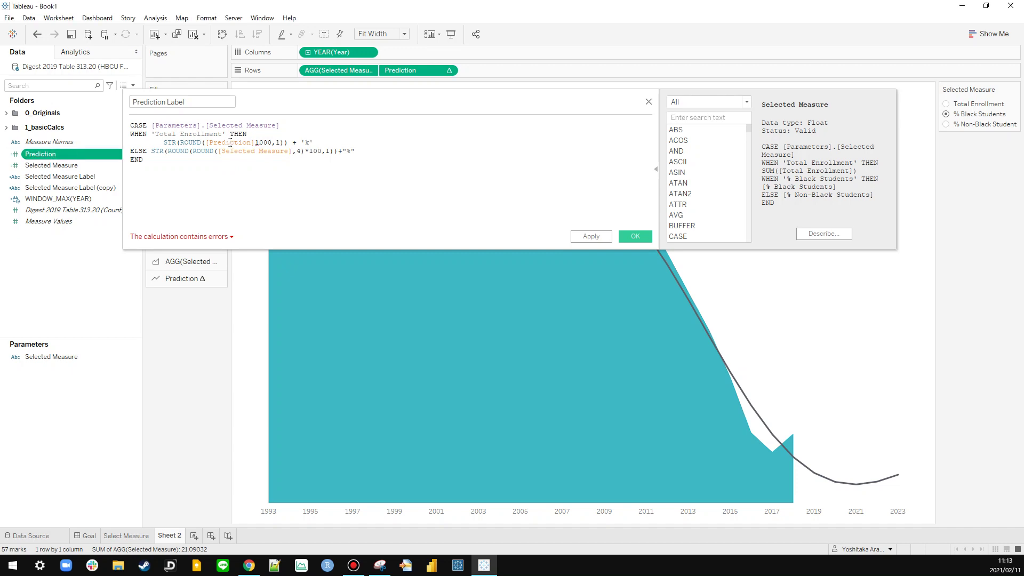
{"action": "double_click", "coordinate": [270, 151]}
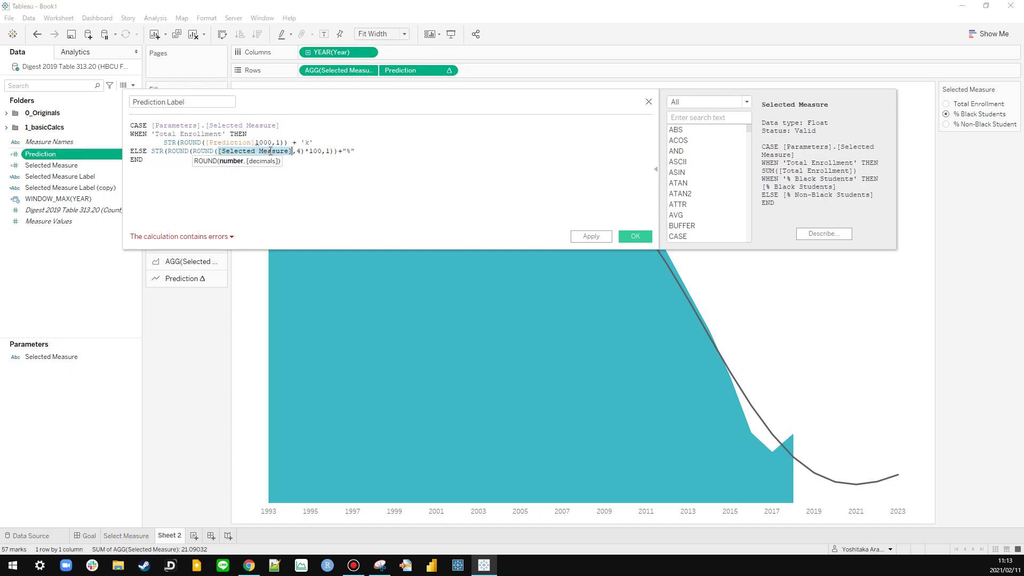
{"action": "type", "text": "[Prediction]"}
{"action": "left_click", "coordinate": [255, 142]}
{"action": "type", "text": "/"}
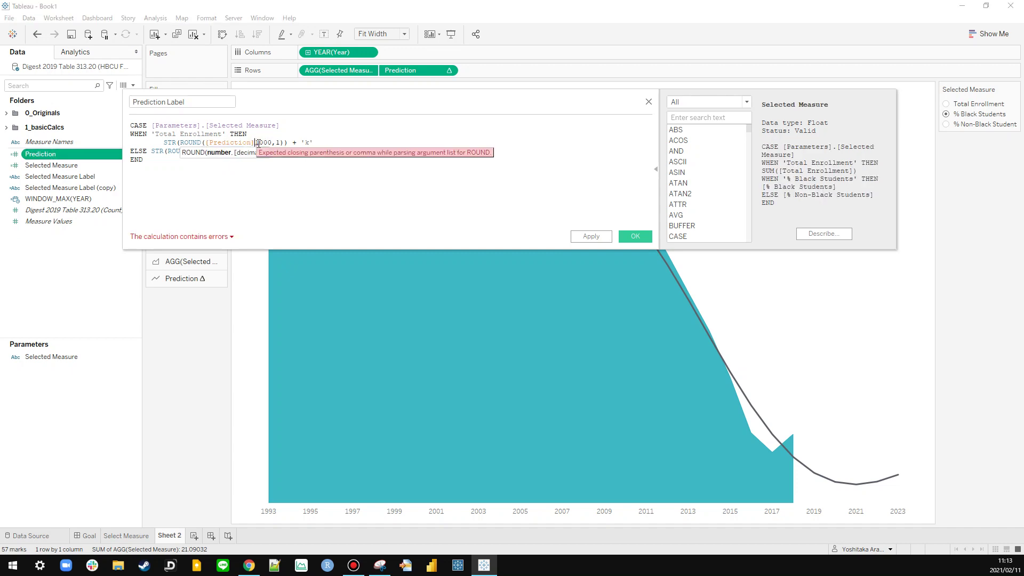
{"action": "left_click", "coordinate": [366, 187]}
{"action": "left_click", "coordinate": [600, 238]}
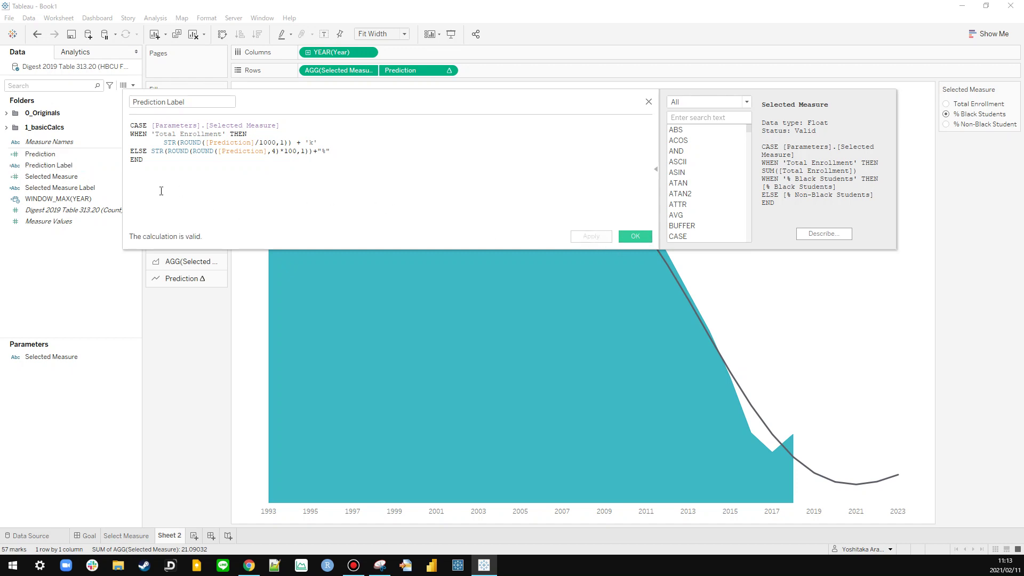
{"action": "left_click", "coordinate": [621, 233]}
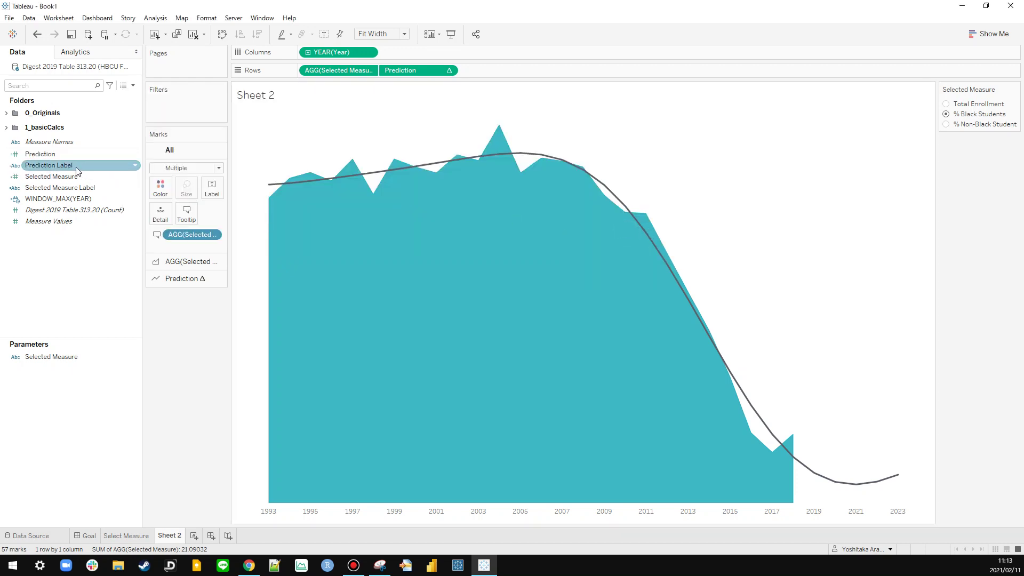
{"action": "right_click", "coordinate": [66, 230]}
{"action": "left_click", "coordinate": [89, 238]}
{"action": "type", "text": "R"}
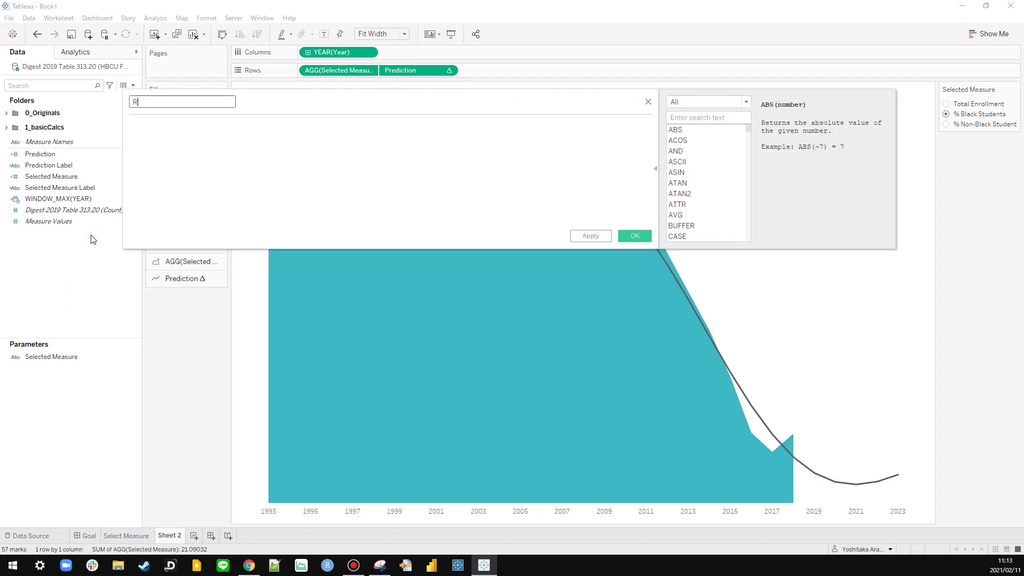
{"action": "type", "text": "esidual Label"}
{"action": "key", "text": "alt+Tab"}
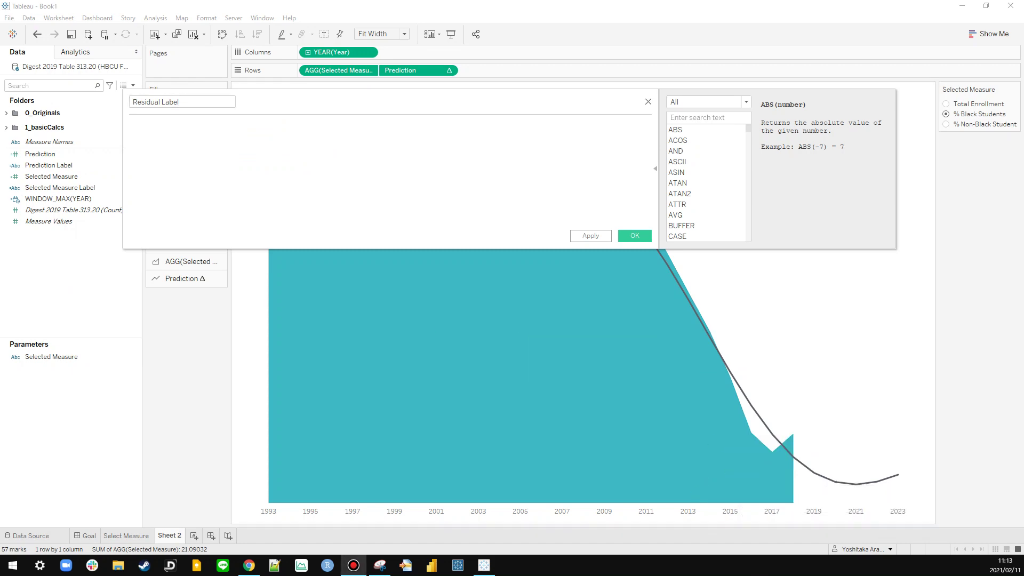
{"action": "key", "text": "alt+Tab"}
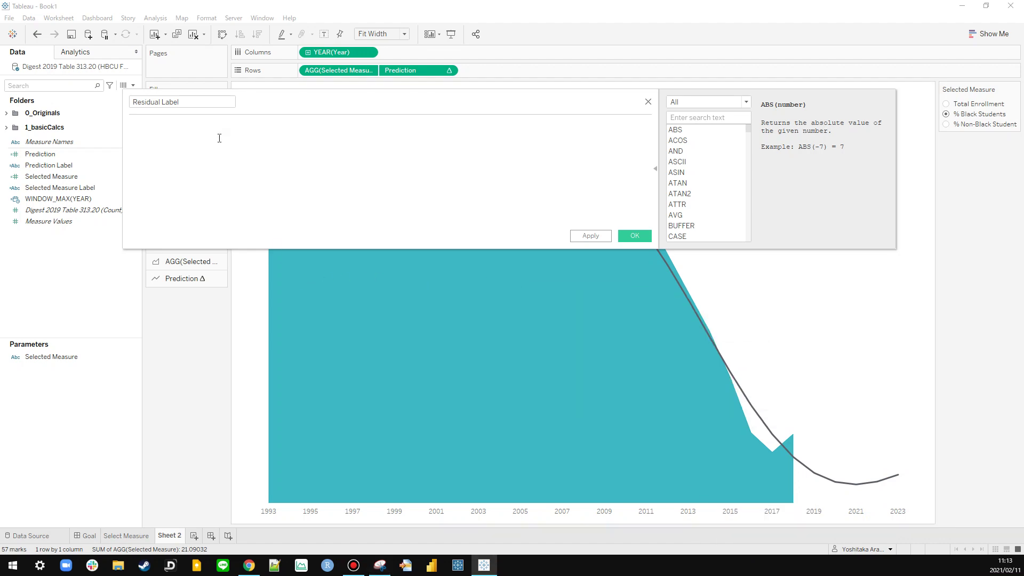
{"action": "type", "text": "[Prediction]"}
{"action": "key", "text": "ctrl+a"}
{"action": "left_click", "coordinate": [648, 101]}
Step: Duplicate the Selected Measure Label field and rename the copy's calculation as "Residual Label"
{"action": "right_click", "coordinate": [67, 192]}
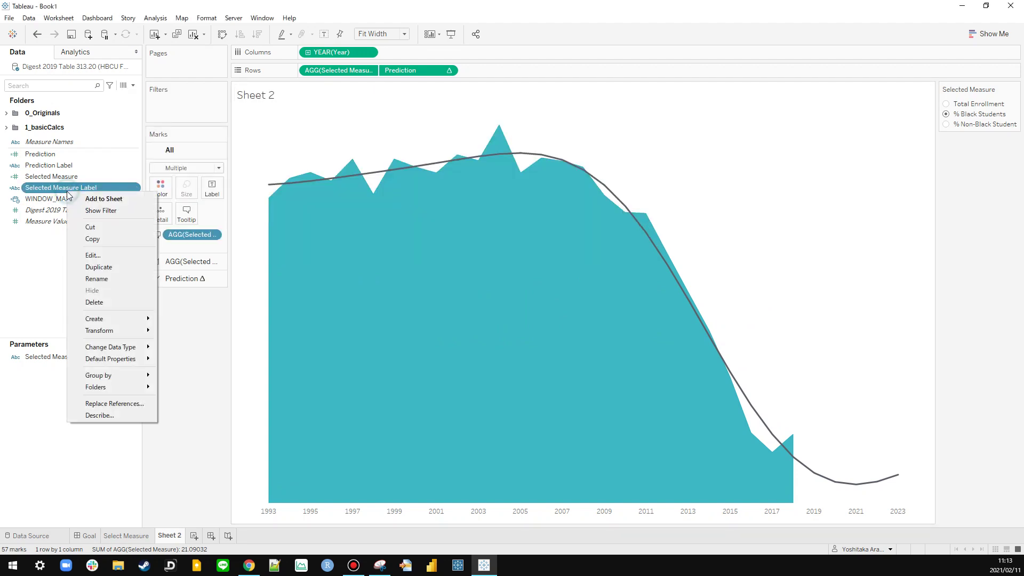
{"action": "left_click", "coordinate": [104, 265]}
{"action": "right_click", "coordinate": [49, 201]}
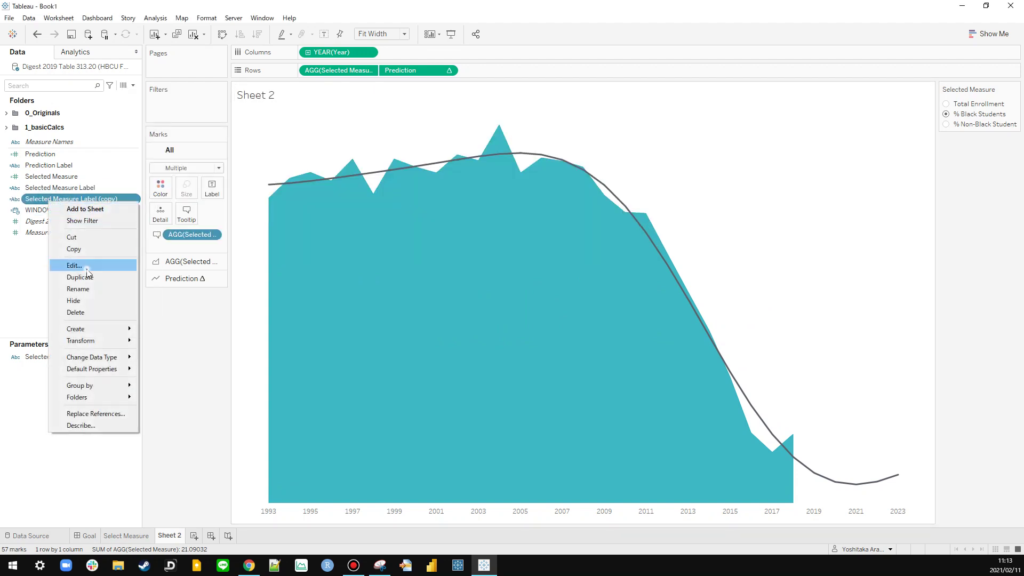
{"action": "left_click", "coordinate": [88, 270]}
{"action": "left_click", "coordinate": [189, 101]}
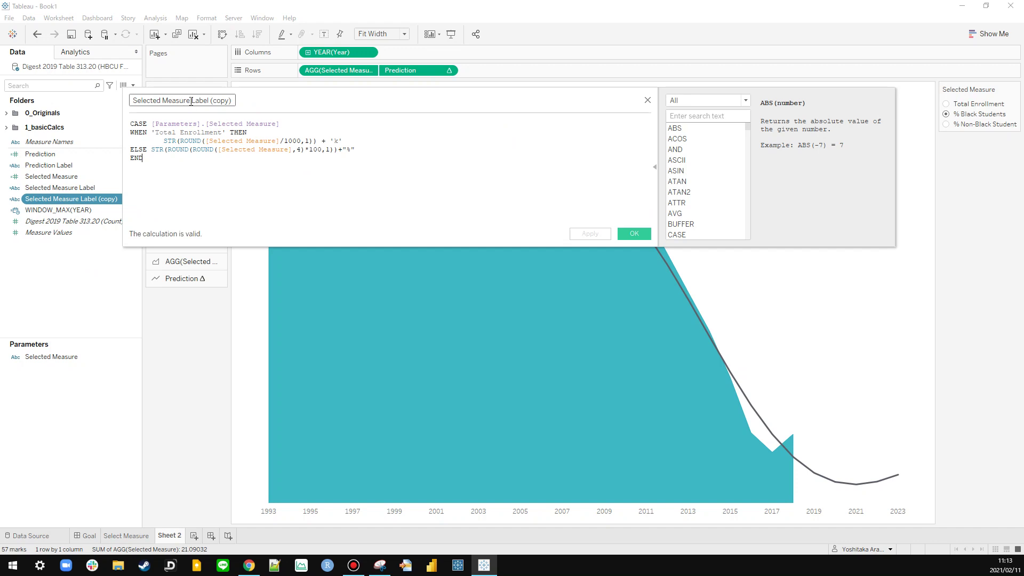
{"action": "left_click_drag", "start_coordinate": [182, 101], "coordinate": [103, 101]}
{"action": "type", "text": "Residual"}
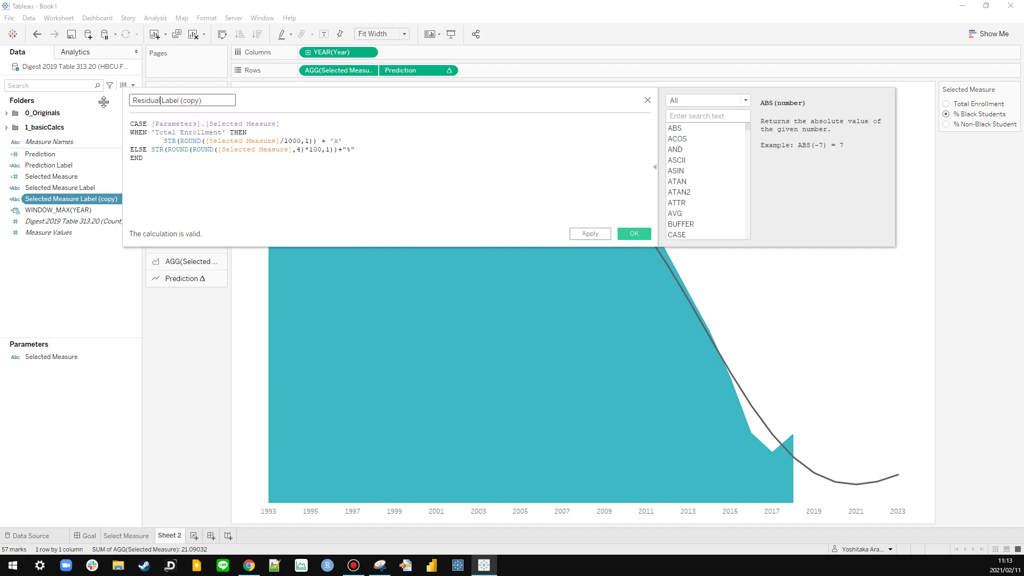
{"action": "left_click_drag", "start_coordinate": [178, 100], "coordinate": [304, 107]}
{"action": "key", "text": "BackSpace"}
Step: Change the Total Enrollment branch to round ([Selected Measure]-[Prediction])/1000, with the subtraction in parentheses
{"action": "left_click", "coordinate": [273, 176]}
{"action": "left_click", "coordinate": [282, 140]}
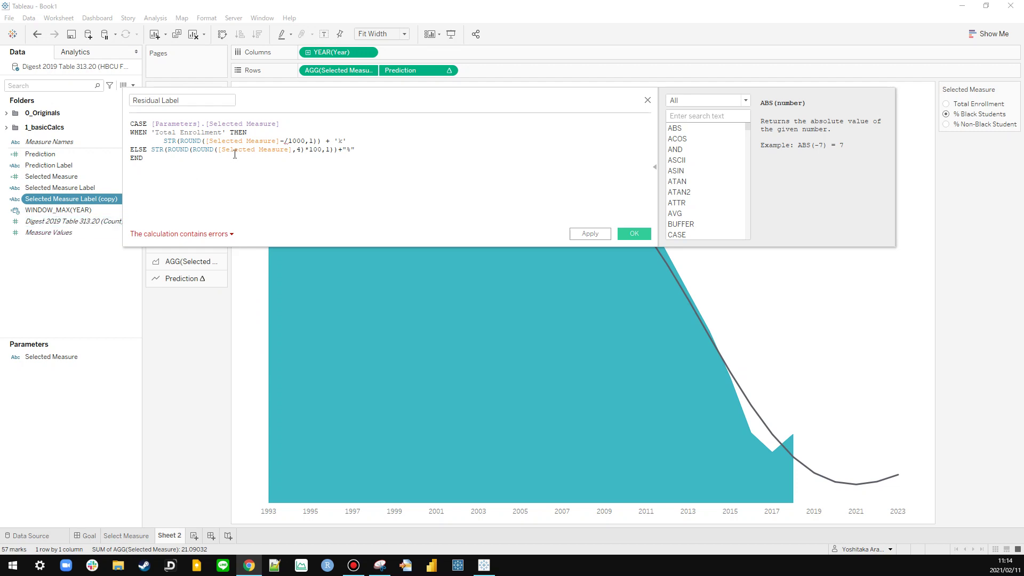
{"action": "type", "text": "p"}
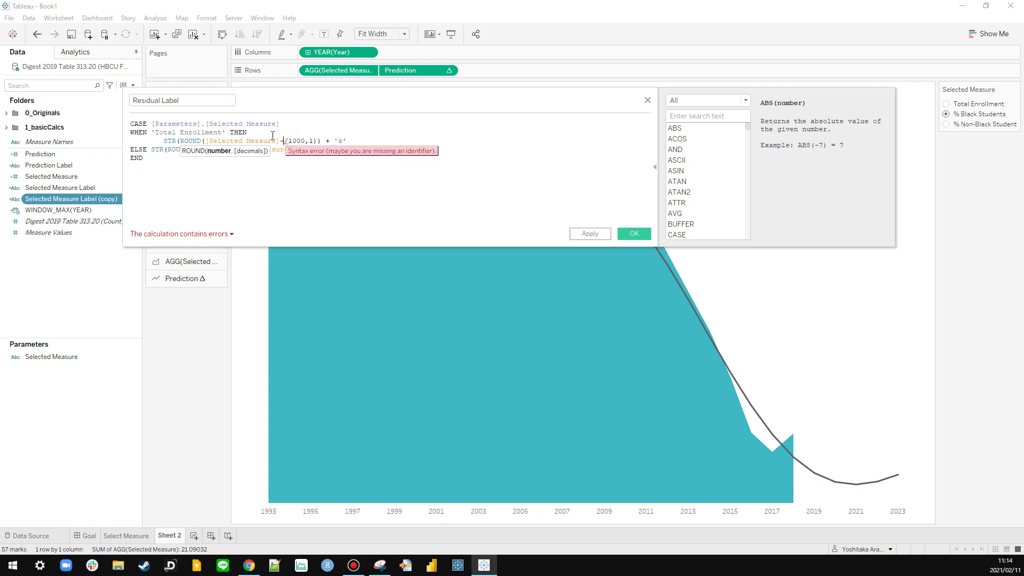
{"action": "type", "text": "redi"}
{"action": "key", "text": "Return"}
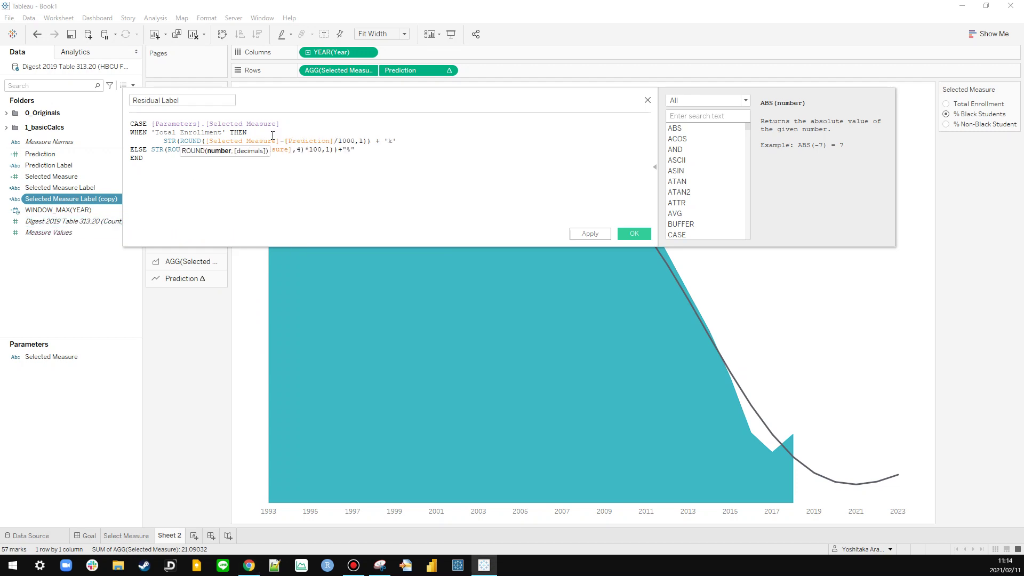
{"action": "left_click", "coordinate": [292, 150]}
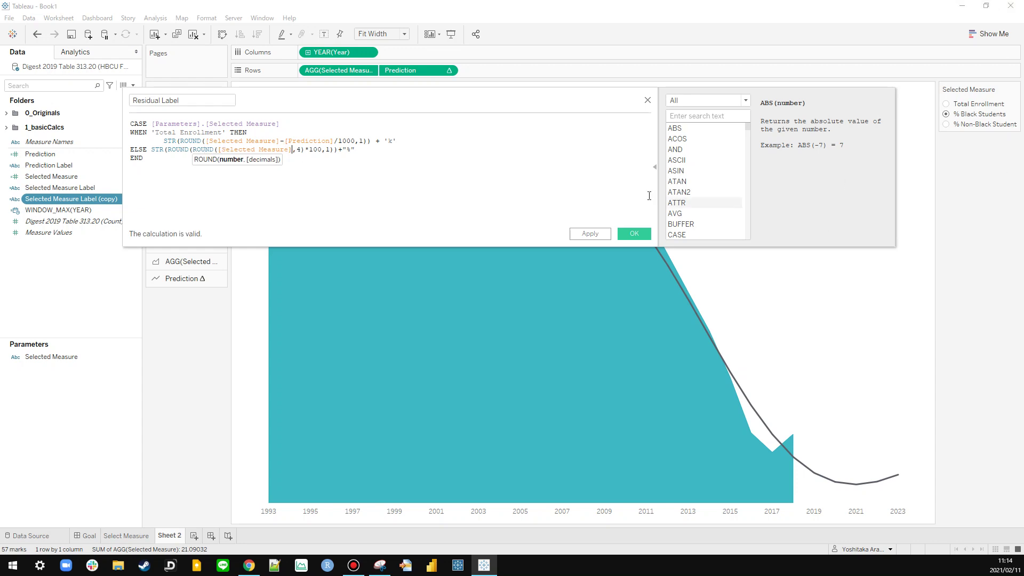
{"action": "left_click", "coordinate": [209, 141]}
{"action": "type", "text": "("}
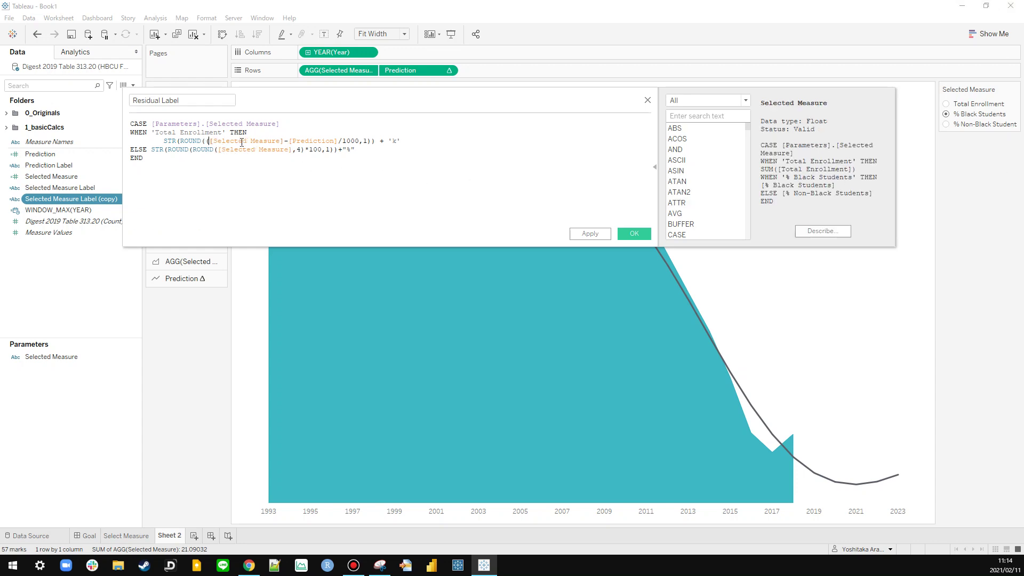
{"action": "key", "text": "ctrl+Right"}
{"action": "key", "text": "ctrl+Right"}
{"action": "key", "text": "ctrl+Right"}
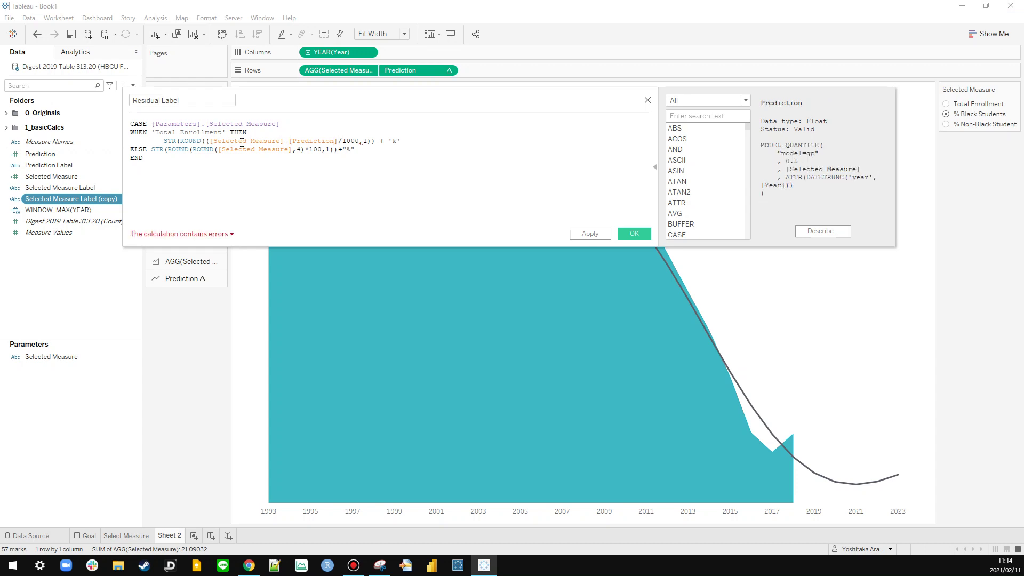
{"action": "type", "text": ")"}
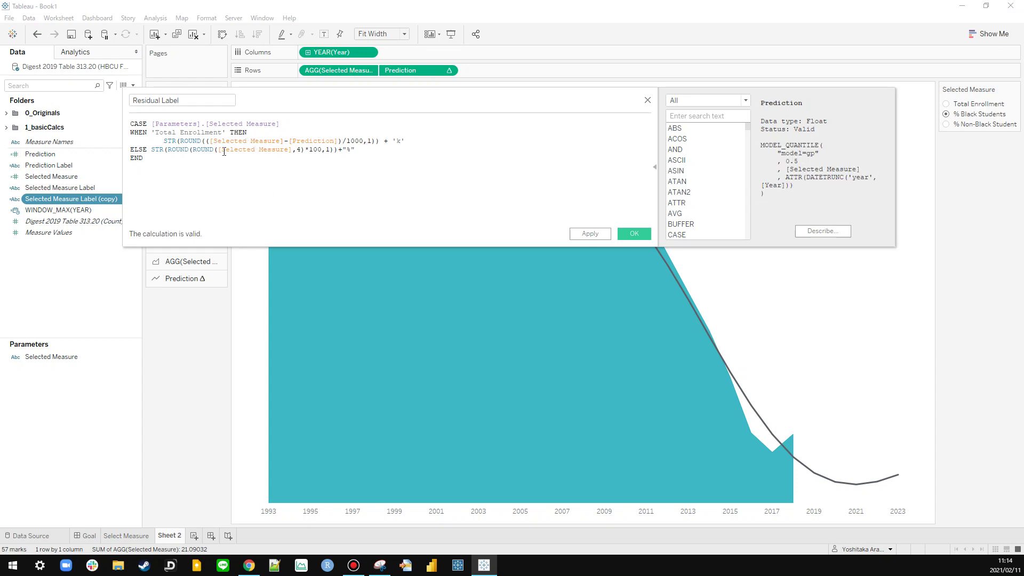
Step: Subtract [Prediction] from [Selected Measure] in the ELSE branch and save the Residual Label calculation
{"action": "left_click", "coordinate": [291, 154]}
{"action": "type", "text": "-pred"}
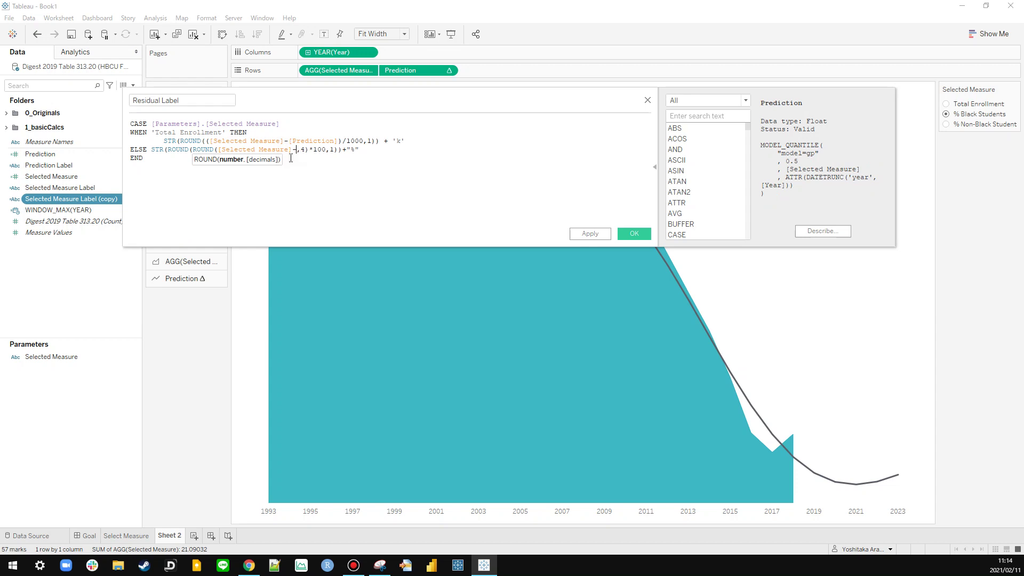
{"action": "key", "text": "Return"}
{"action": "left_click", "coordinate": [579, 234]}
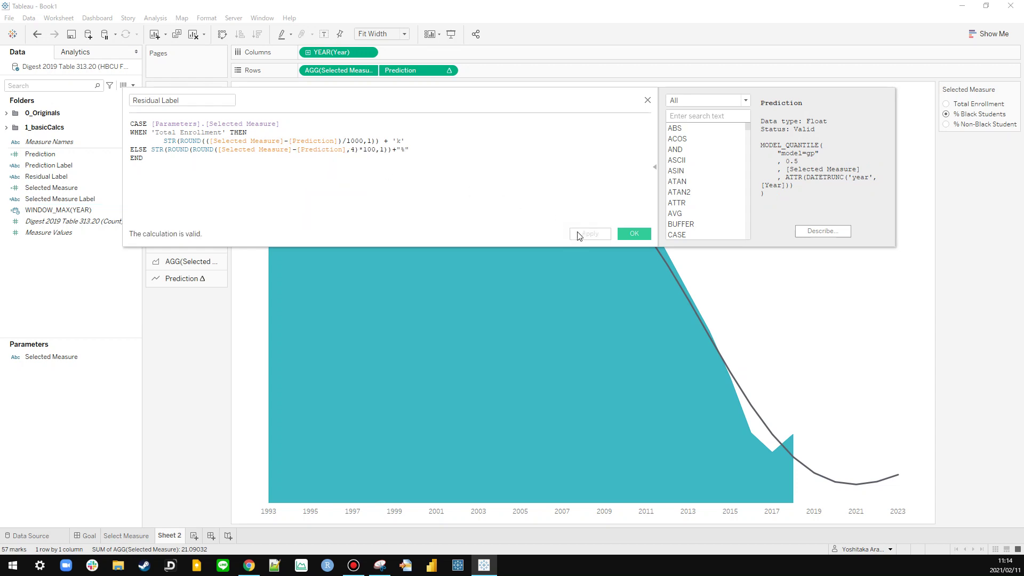
{"action": "left_click", "coordinate": [636, 234]}
Step: Create a folder named "1_Labels" for the data source's fields
{"action": "right_click", "coordinate": [47, 257]}
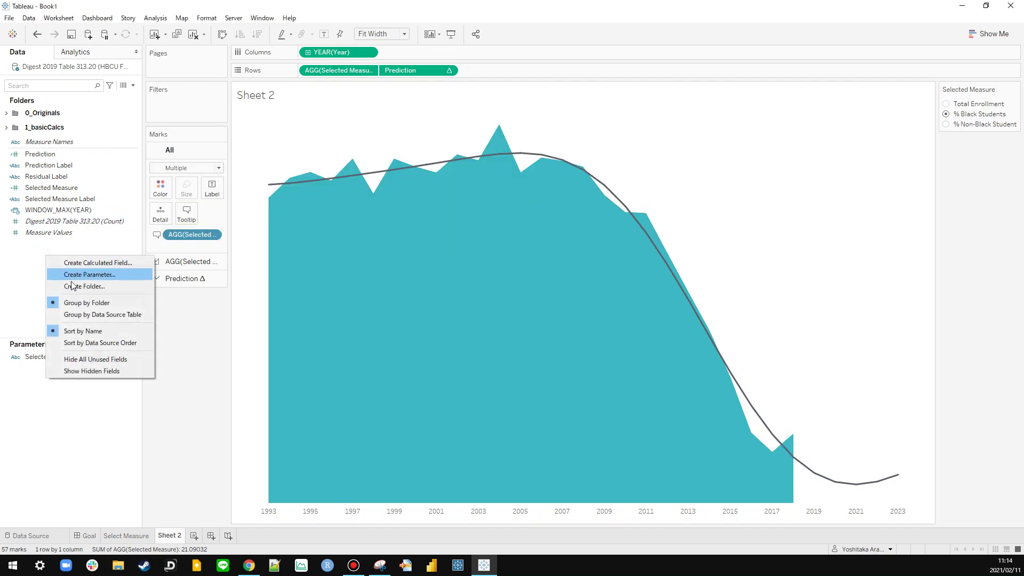
{"action": "left_click", "coordinate": [72, 286]}
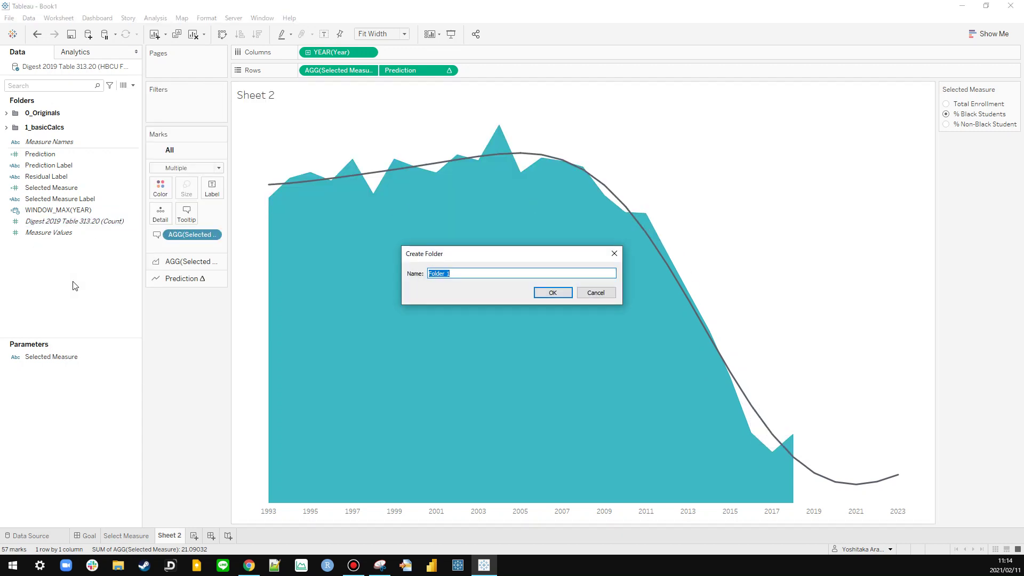
{"action": "type", "text": "1_Labels"}
{"action": "key", "text": "Return"}
Step: Move Prediction Label, Residual Label and Selected Measure Label into the 1_Labels folder and remove WINDOW_MAX(YEAR) from the field list
{"action": "left_click", "coordinate": [75, 176]}
{"action": "left_click", "coordinate": [74, 187], "text": "shift"}
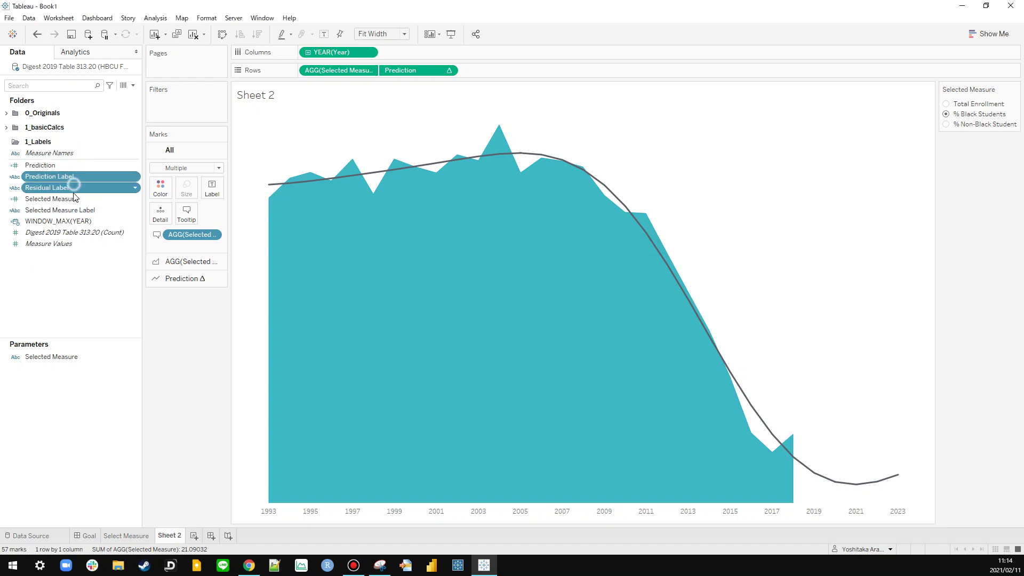
{"action": "left_click", "coordinate": [59, 210], "text": "ctrl"}
{"action": "left_click_drag", "start_coordinate": [60, 210], "coordinate": [42, 142]}
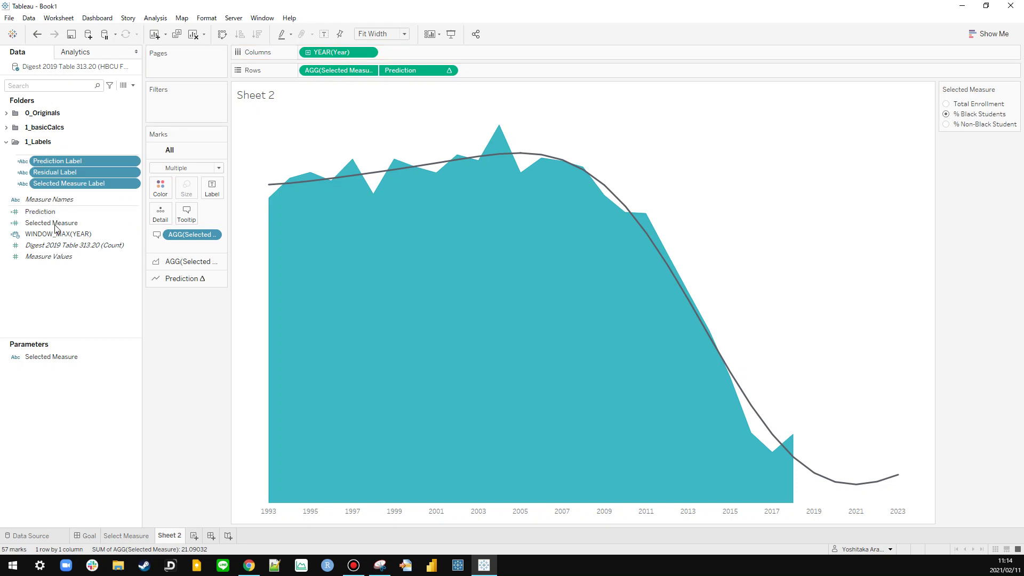
{"action": "right_click", "coordinate": [56, 233]}
{"action": "left_click", "coordinate": [77, 327]}
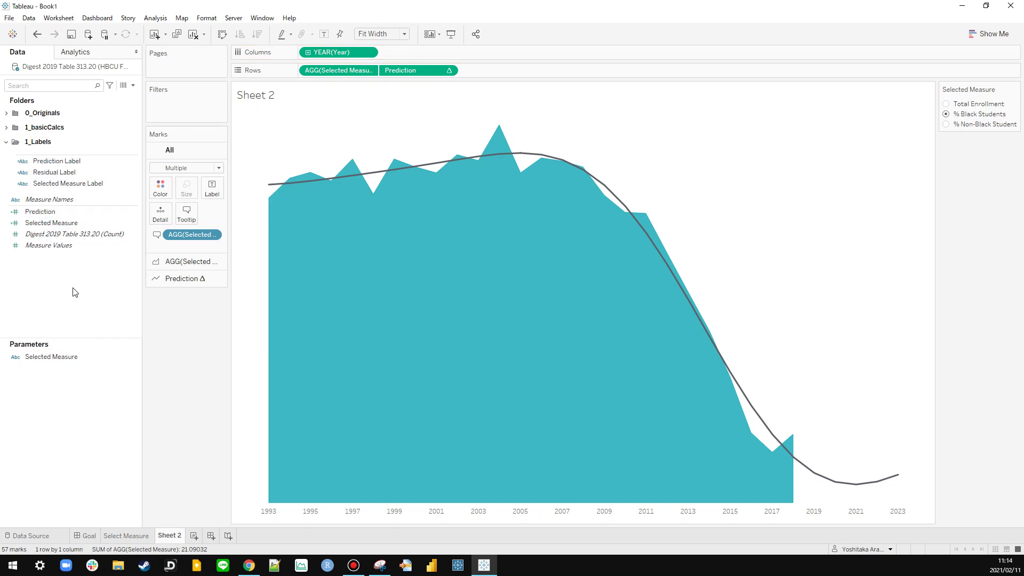
Step: Add the three fields of the 1_Labels folder to the tooltip for all marks
{"action": "left_click", "coordinate": [55, 171]}
{"action": "left_click", "coordinate": [56, 161], "text": "shift"}
{"action": "left_click", "coordinate": [64, 184]}
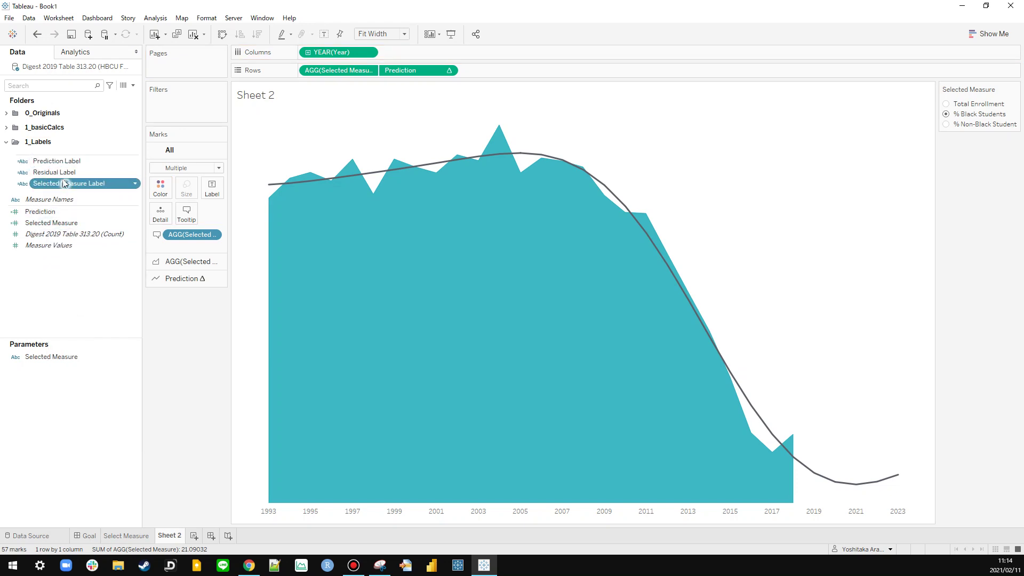
{"action": "left_click", "coordinate": [79, 161], "text": "shift"}
{"action": "left_click_drag", "start_coordinate": [79, 162], "coordinate": [191, 212]}
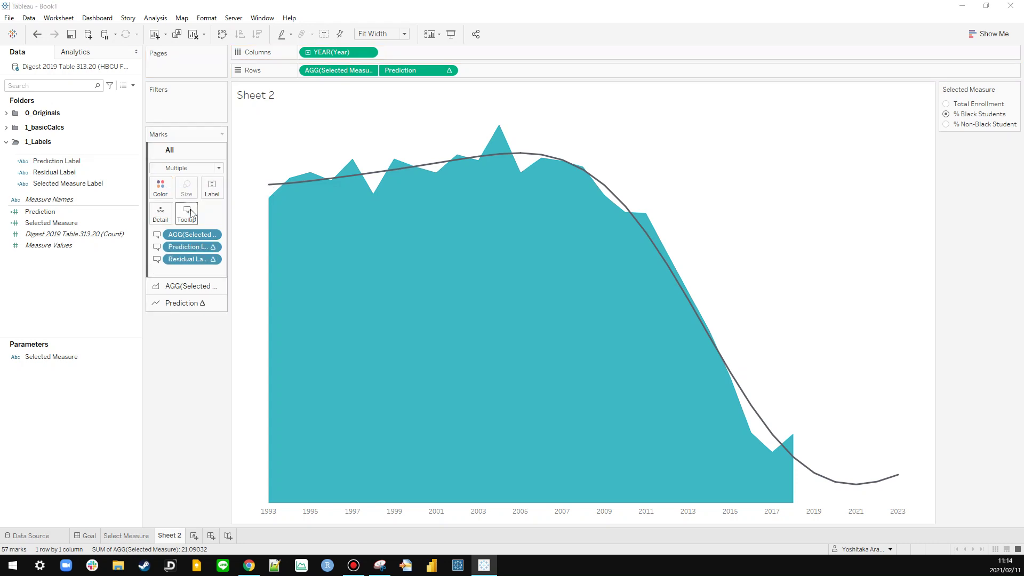
Step: Delete the "Year of Year:" caption from the tooltip text so its line holds only <YEAR(Year)>
{"action": "left_click", "coordinate": [188, 212]}
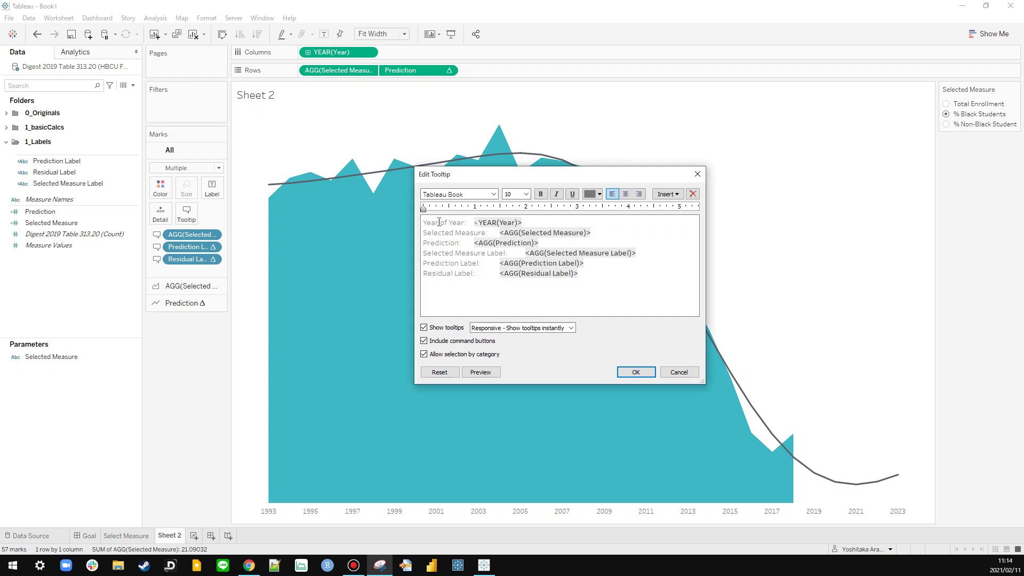
{"action": "left_click_drag", "start_coordinate": [475, 222], "coordinate": [353, 219]}
{"action": "key", "text": "BackSpace"}
{"action": "key", "text": "Up"}
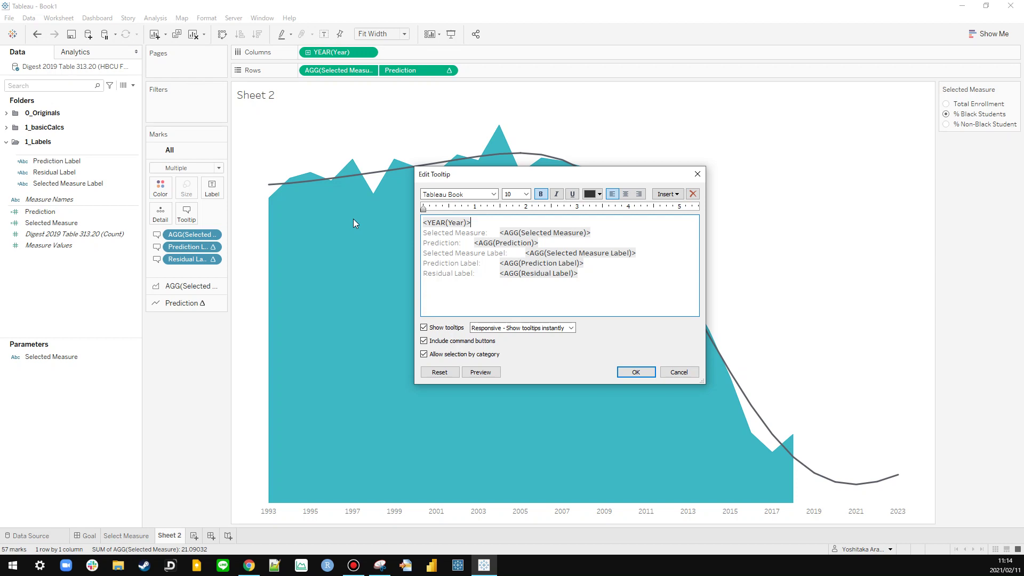
Step: Insert the Selected Measure parameter, preceded by a vertical bar, on its own line below the year in the tooltip
{"action": "left_click", "coordinate": [425, 234]}
{"action": "left_click", "coordinate": [667, 194]}
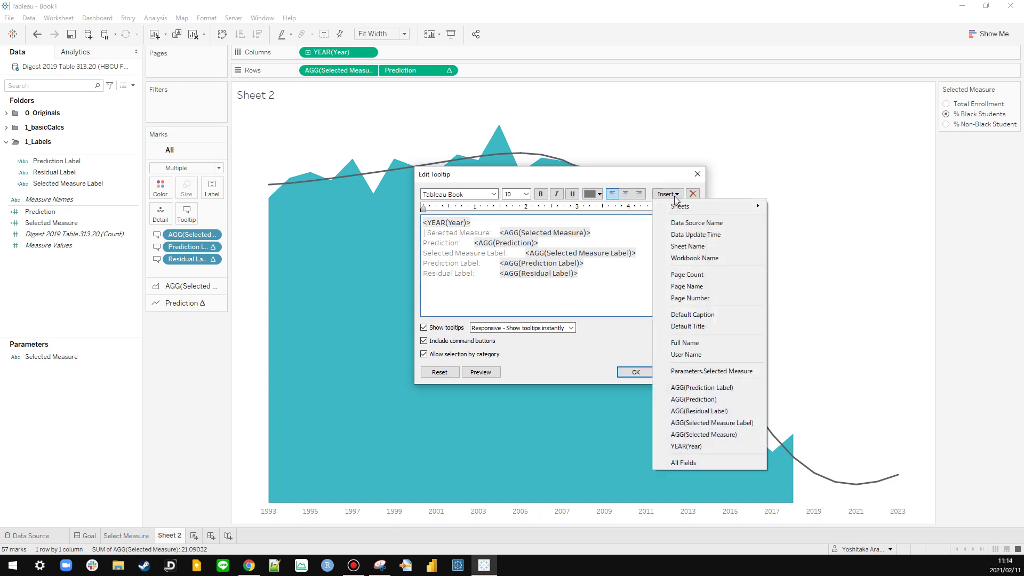
{"action": "left_click", "coordinate": [703, 372]}
{"action": "key", "text": "Return"}
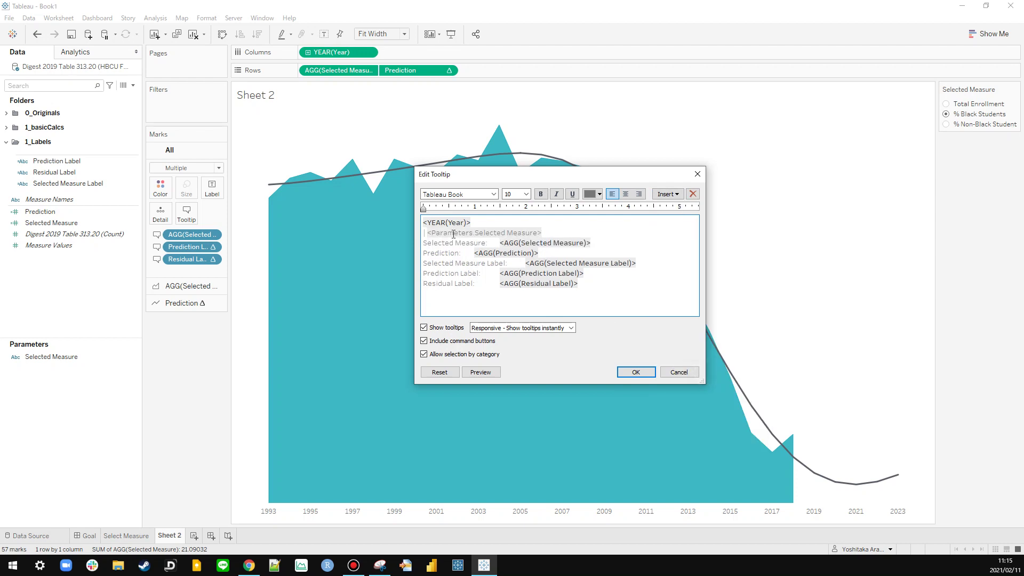
Step: Join the Selected Measure parameter line to the <YEAR(Year)> line of the tooltip and set the year field's font size to 12
{"action": "left_click", "coordinate": [424, 232]}
{"action": "key", "text": "BackSpace"}
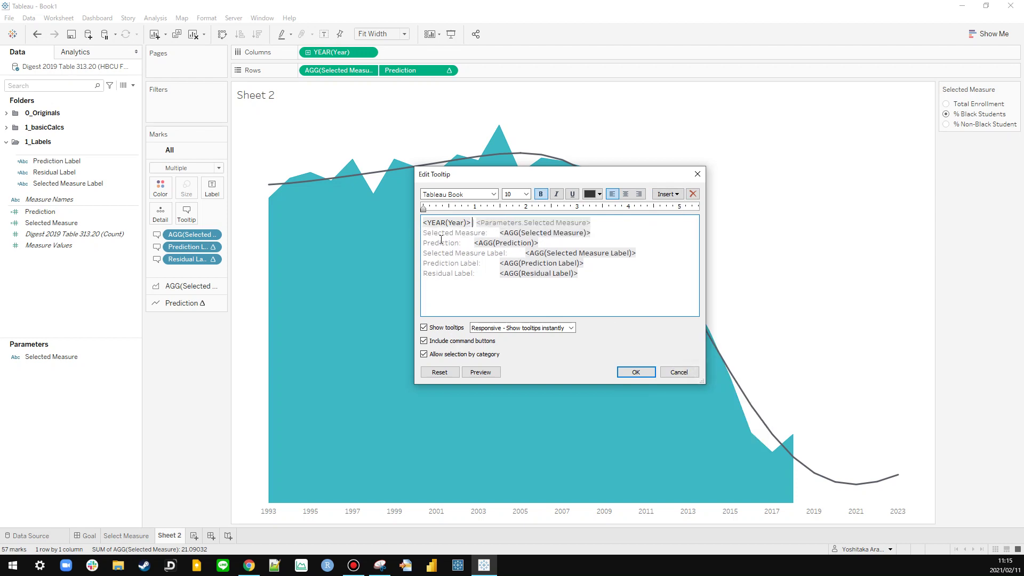
{"action": "double_click", "coordinate": [441, 224]}
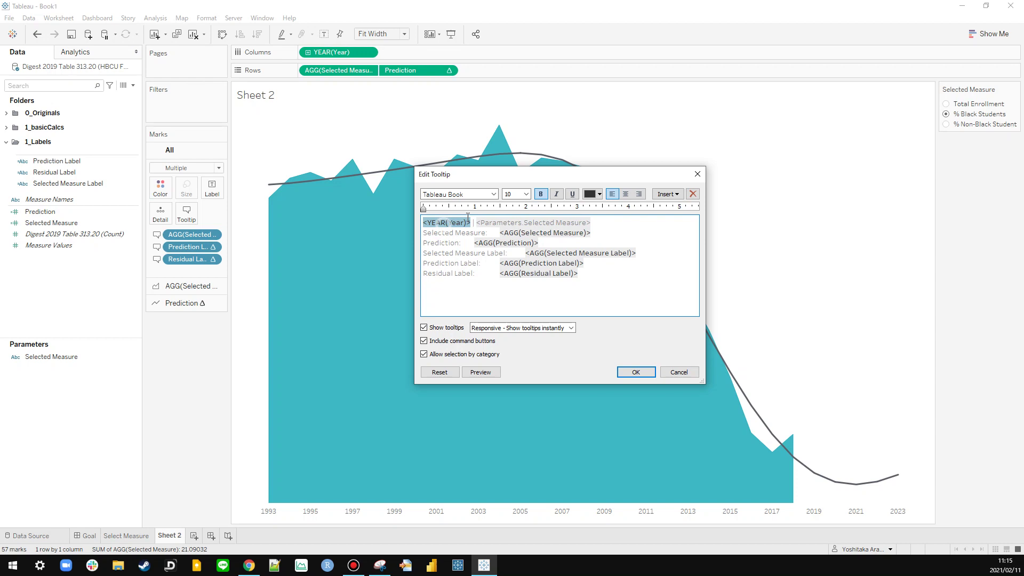
{"action": "left_click", "coordinate": [515, 194]}
{"action": "left_click", "coordinate": [516, 232]}
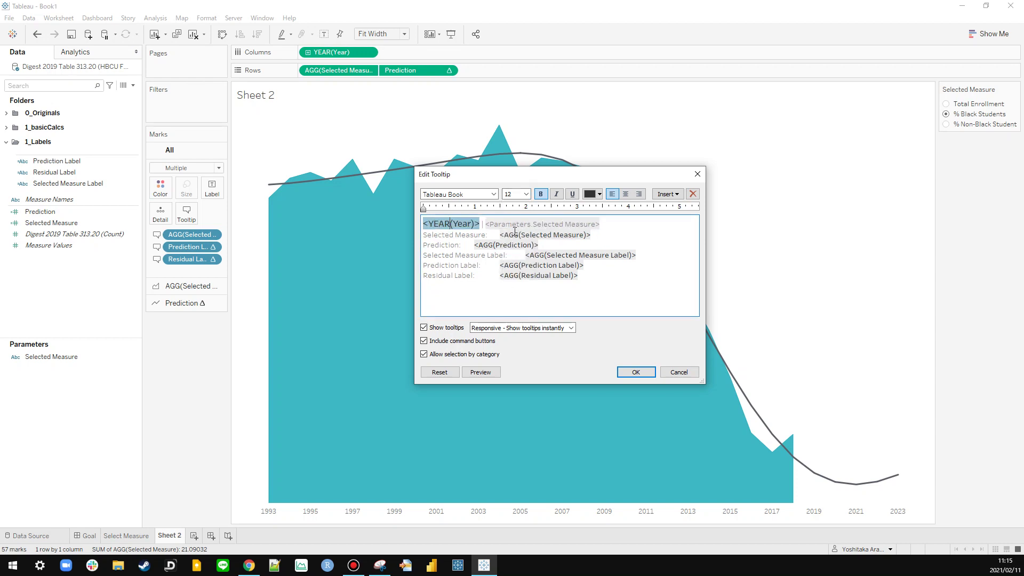
Step: Insert one blank line below the tooltip heading and delete the Selected Measure and Prediction lines, keeping the three label lines
{"action": "left_click", "coordinate": [617, 225]}
{"action": "key", "text": "Return"}
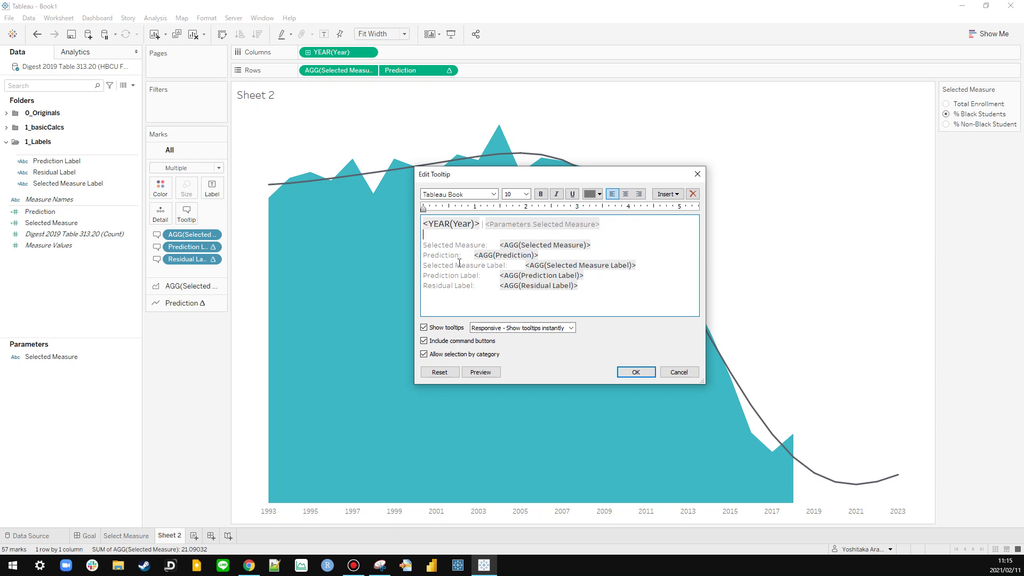
{"action": "left_click_drag", "start_coordinate": [547, 258], "coordinate": [408, 250]}
{"action": "key", "text": "Delete"}
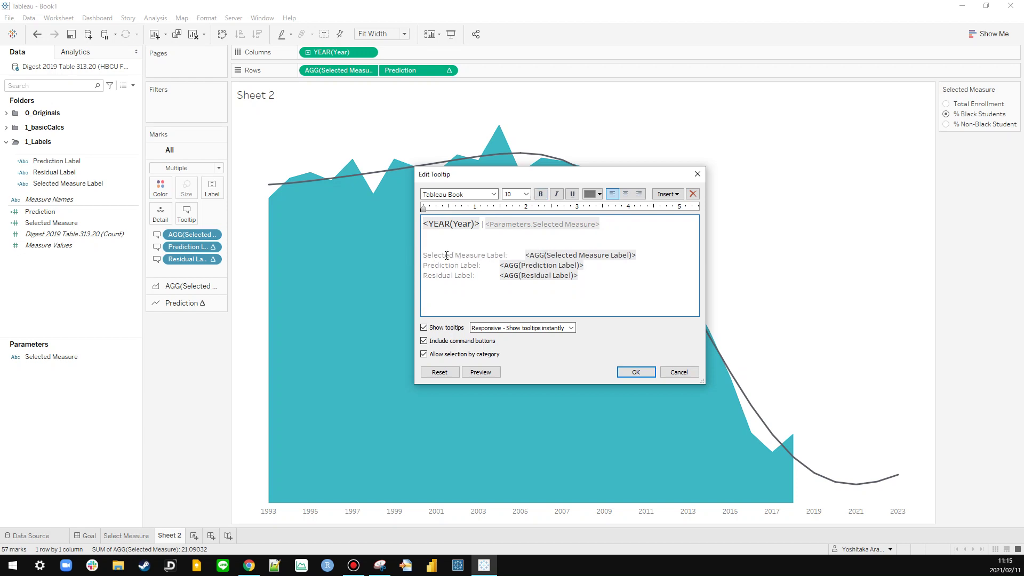
{"action": "key", "text": "BackSpace"}
Step: Change the captions of the three label lines in the tooltip to "Actual:", "Prediction:" and "Residual:"
{"action": "double_click", "coordinate": [469, 245]}
{"action": "left_click_drag", "start_coordinate": [505, 244], "coordinate": [361, 244]}
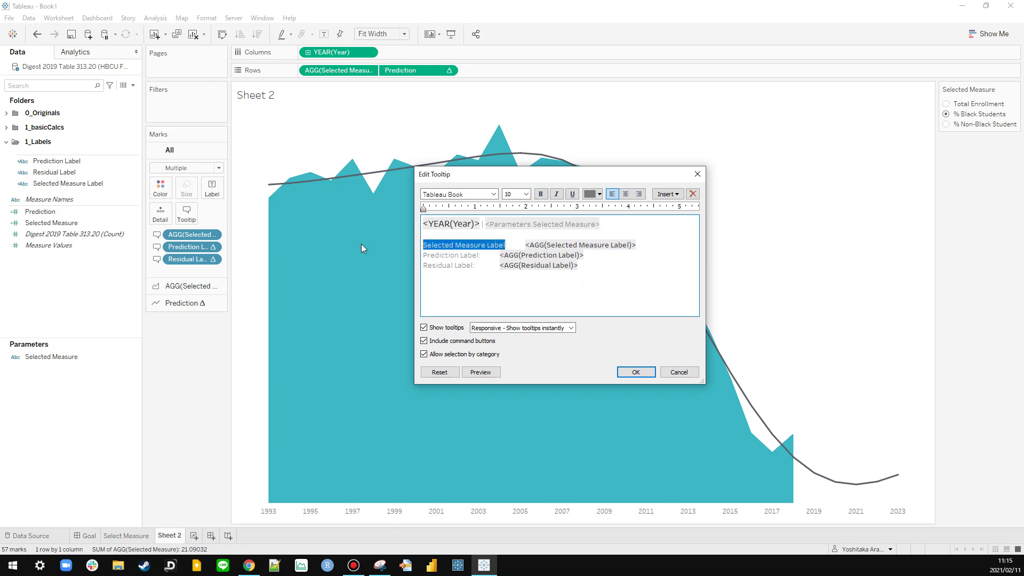
{"action": "type", "text": "Actu"}
{"action": "type", "text": "al:"}
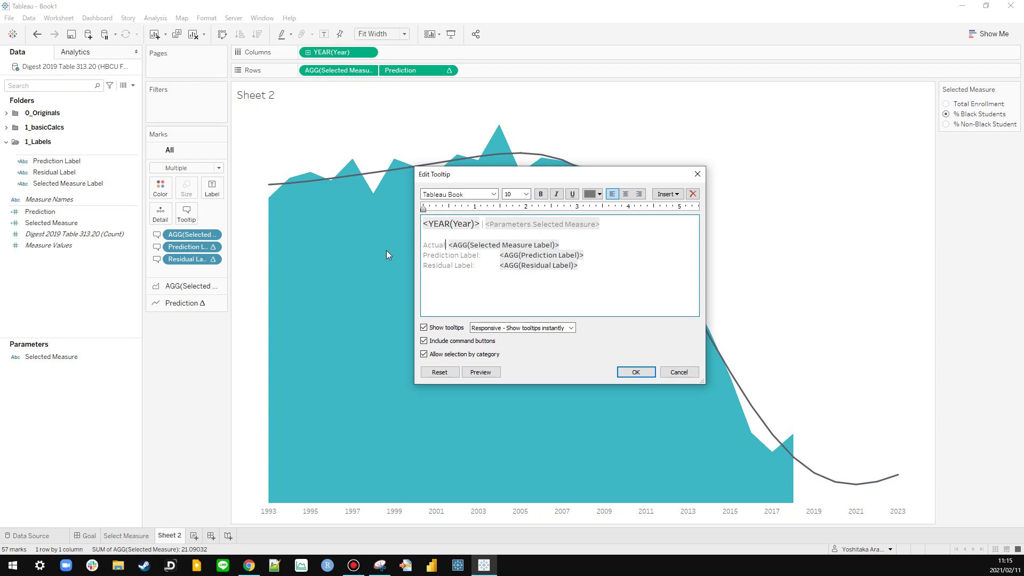
{"action": "double_click", "coordinate": [478, 256]}
{"action": "key", "text": "BackSpace"}
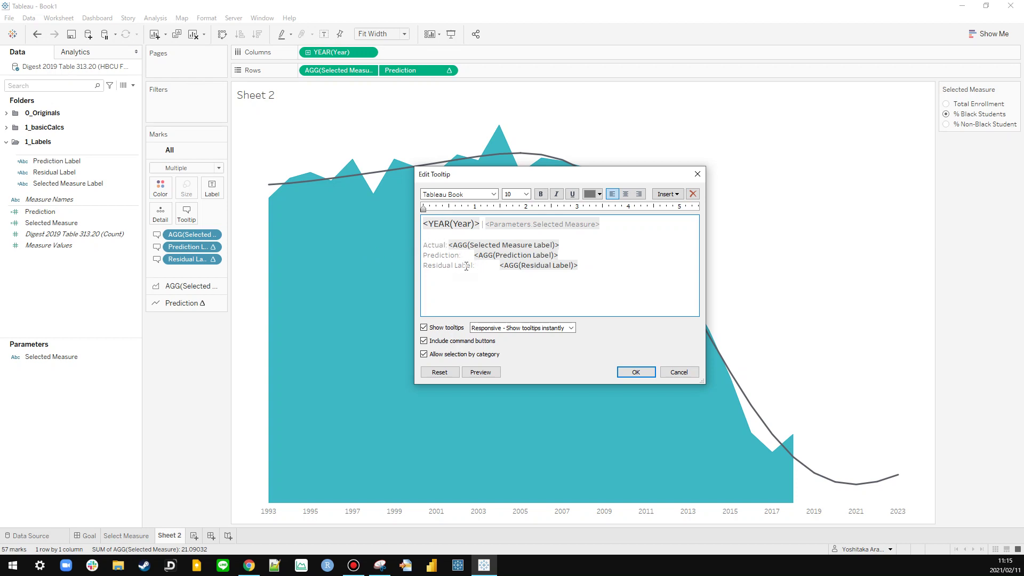
{"action": "double_click", "coordinate": [466, 266]}
{"action": "key", "text": "BackSpace"}
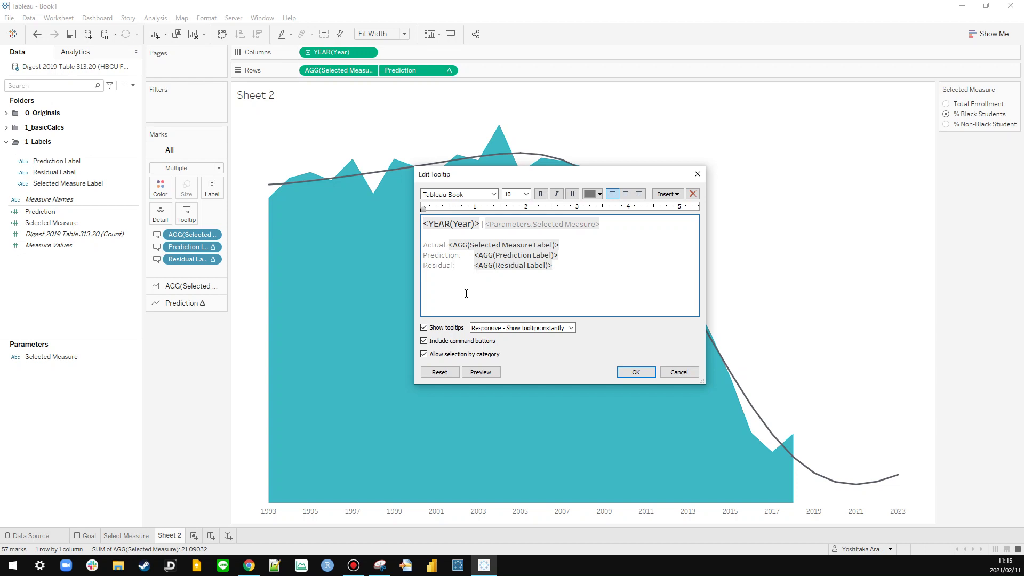
Step: Turn off command buttons and selection by category for the tooltip, accept it, and switch the Selected Measure parameter to Total Enrollment
{"action": "left_click", "coordinate": [430, 354]}
{"action": "left_click", "coordinate": [636, 372]}
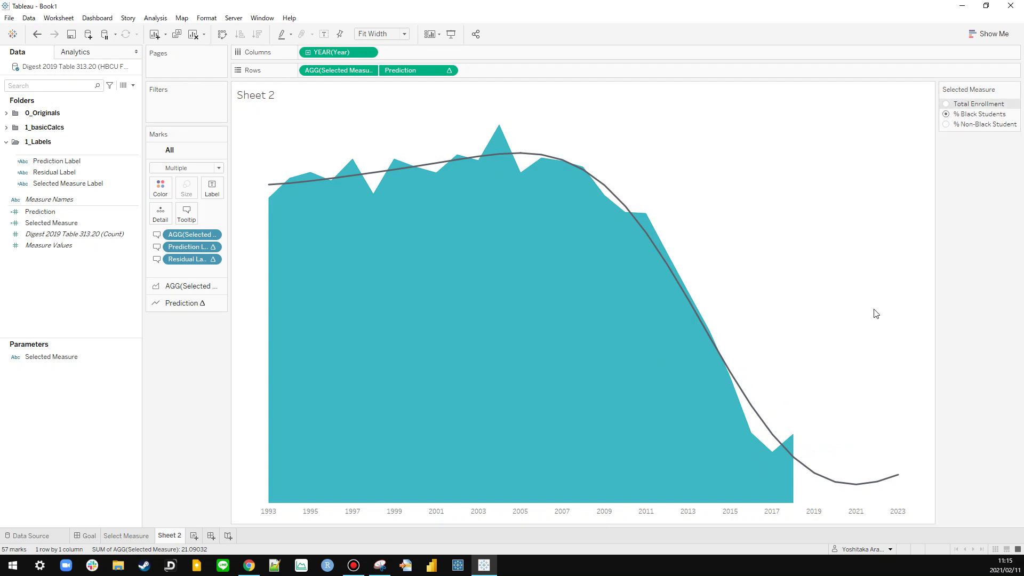
{"action": "left_click", "coordinate": [947, 104]}
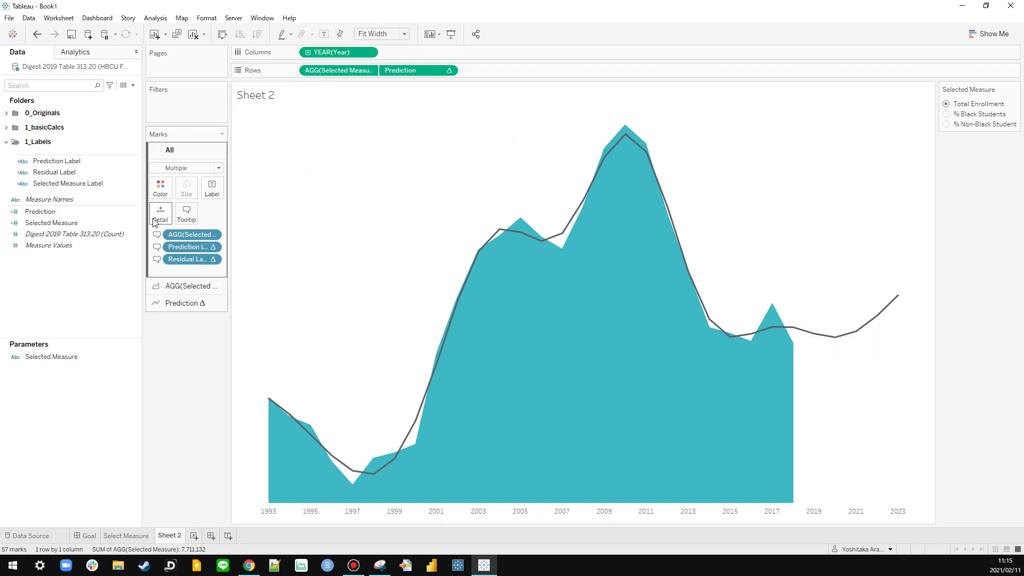
Step: Reopen the tooltip for all marks and reduce the gap after the Actual, Prediction and Residual captions to a single space
{"action": "left_click", "coordinate": [186, 213]}
{"action": "left_click", "coordinate": [450, 247]}
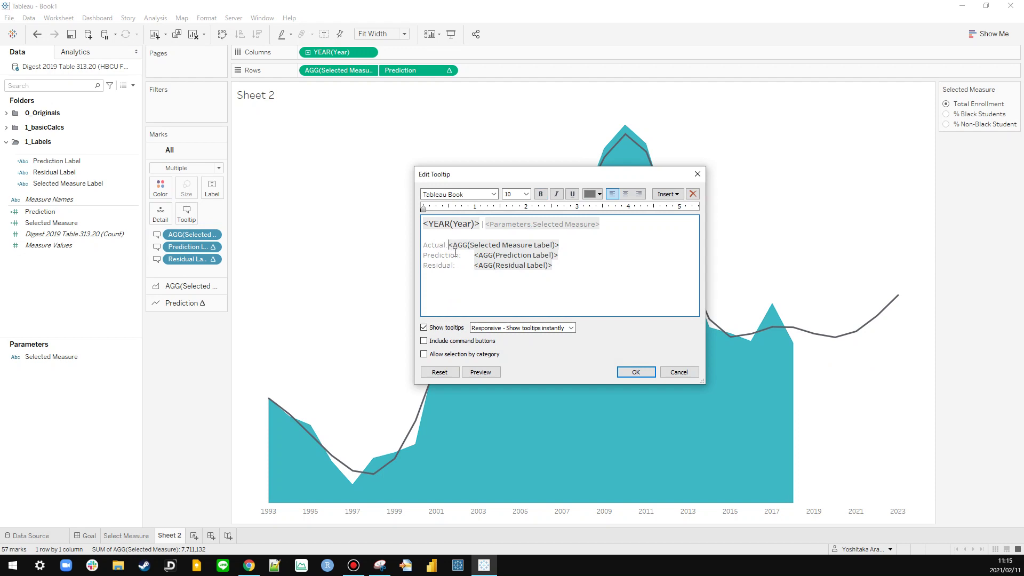
{"action": "key", "text": "BackSpace"}
{"action": "key", "text": "BackSpace"}
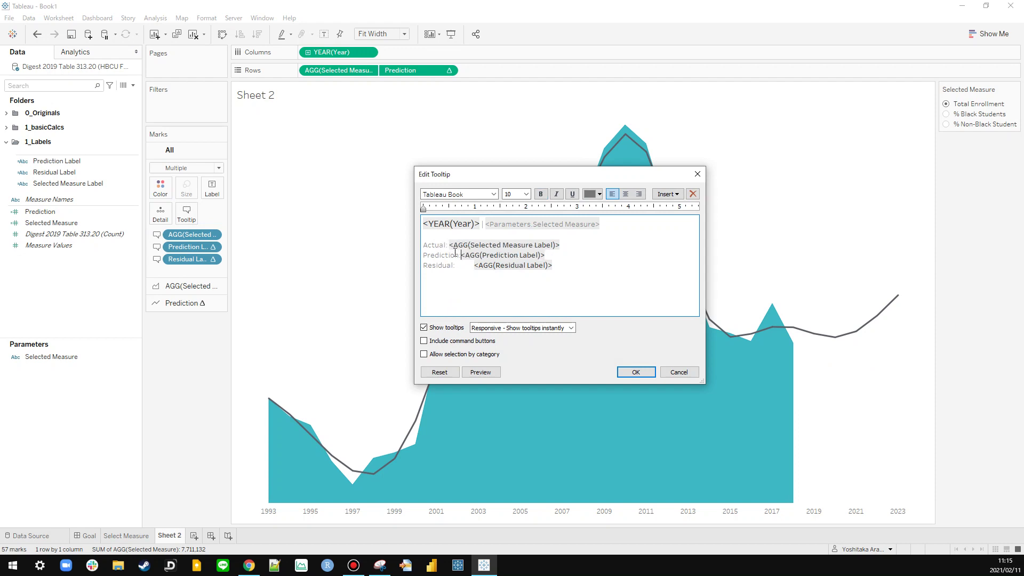
{"action": "key", "text": "Down"}
{"action": "key", "text": "BackSpace"}
{"action": "key", "text": "BackSpace"}
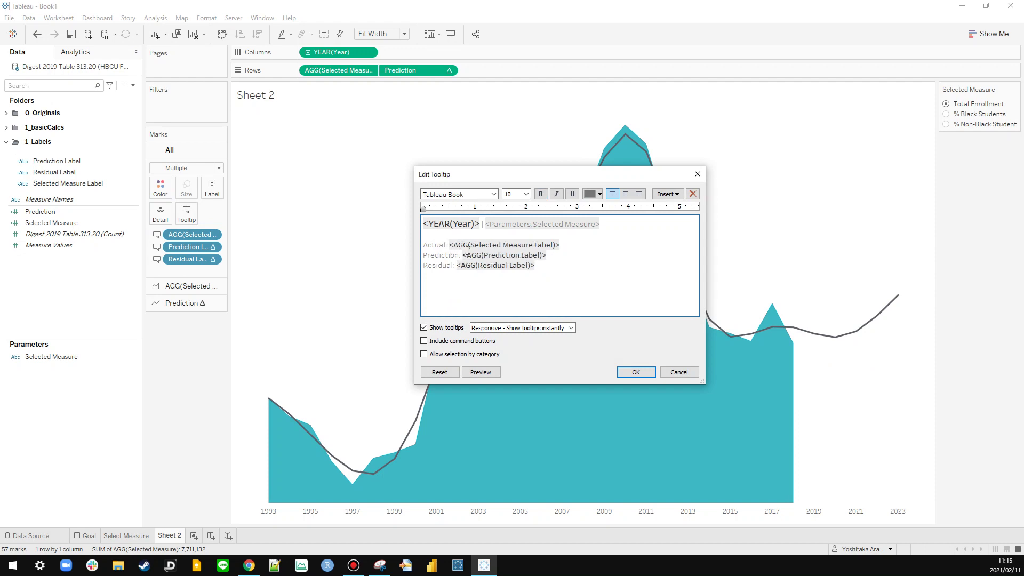
Step: Remove the bold formatting from the <AGG(Selected Measure Label)> field on the Actual line of the tooltip
{"action": "key", "text": "ctrl+a"}
{"action": "left_click", "coordinate": [468, 255]}
{"action": "left_click_drag", "start_coordinate": [565, 265], "coordinate": [393, 245]}
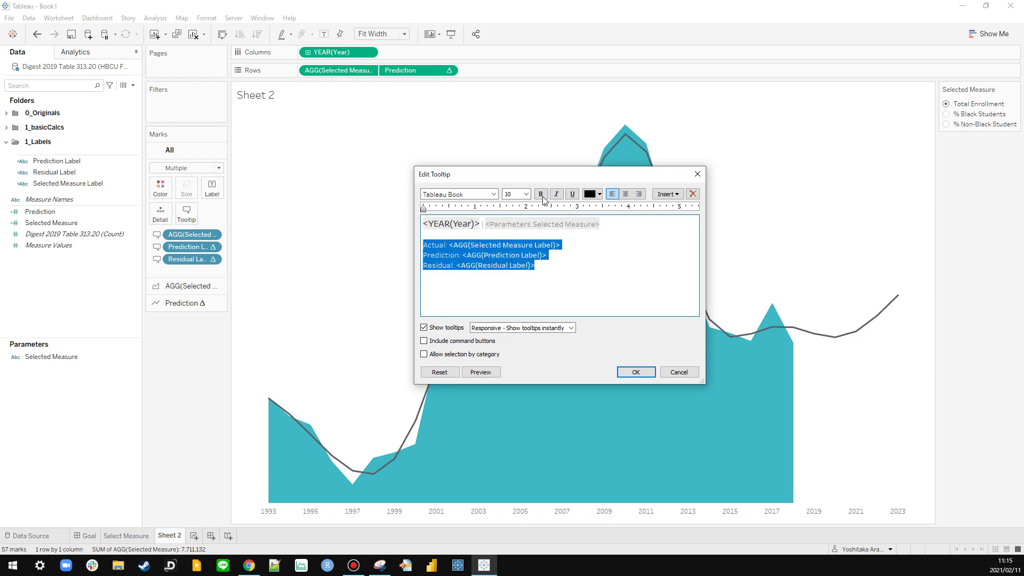
{"action": "left_click", "coordinate": [500, 244]}
{"action": "left_click", "coordinate": [499, 245]}
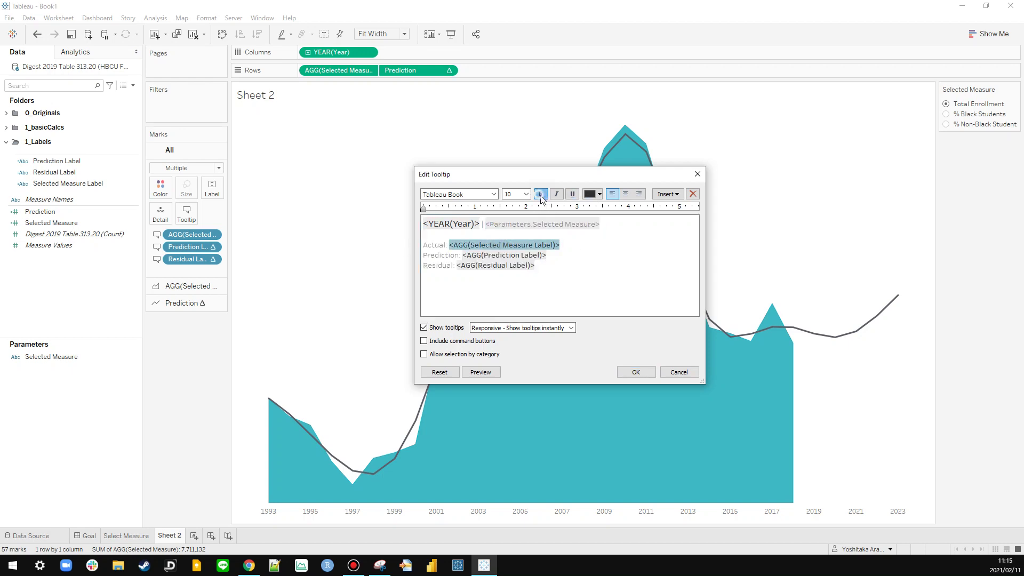
{"action": "left_click", "coordinate": [541, 194]}
{"action": "left_click", "coordinate": [464, 246]}
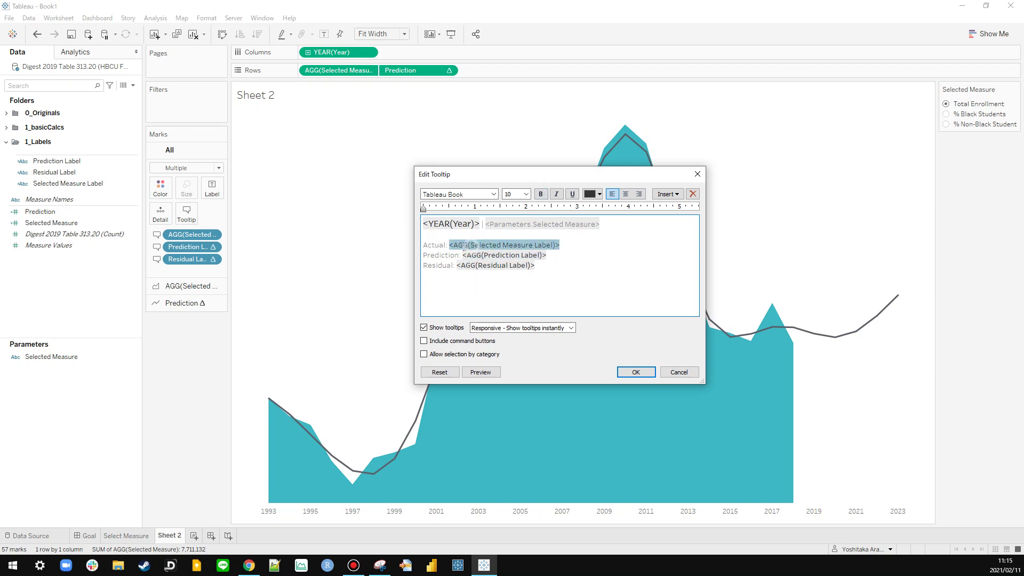
Step: Color all tooltip text after the year field grey, preview the tooltip, and accept it to check it on the chart
{"action": "left_click_drag", "start_coordinate": [560, 269], "coordinate": [485, 226]}
{"action": "left_click", "coordinate": [599, 194]}
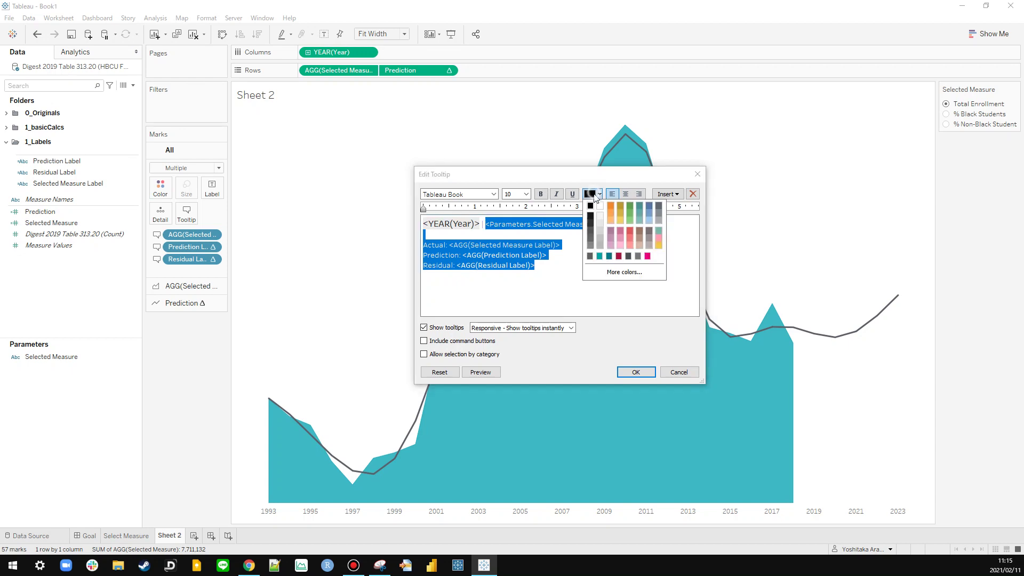
{"action": "left_click", "coordinate": [592, 229]}
{"action": "left_click_drag", "start_coordinate": [554, 267], "coordinate": [483, 225]}
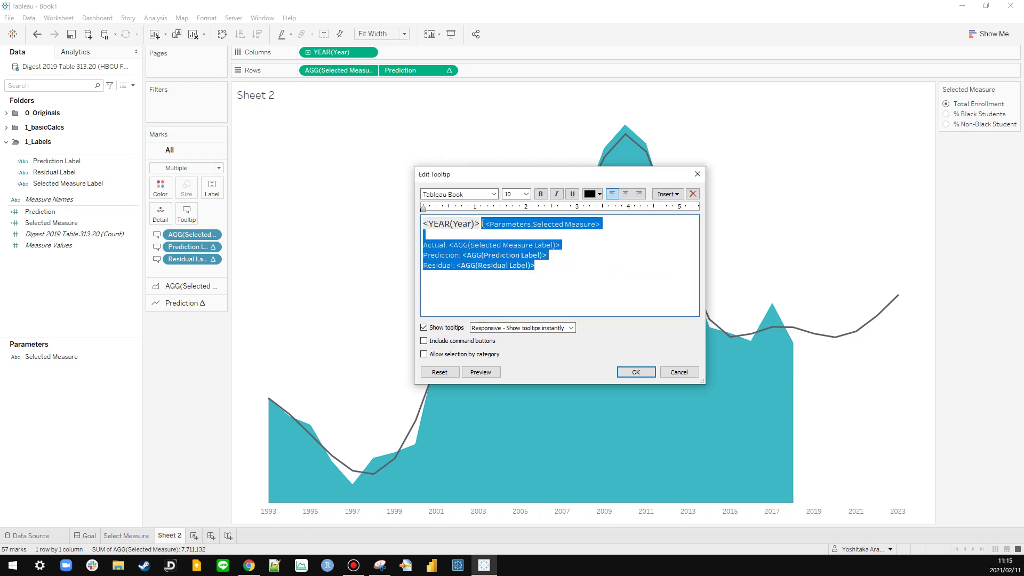
{"action": "left_click", "coordinate": [599, 194]}
{"action": "left_click", "coordinate": [591, 238]}
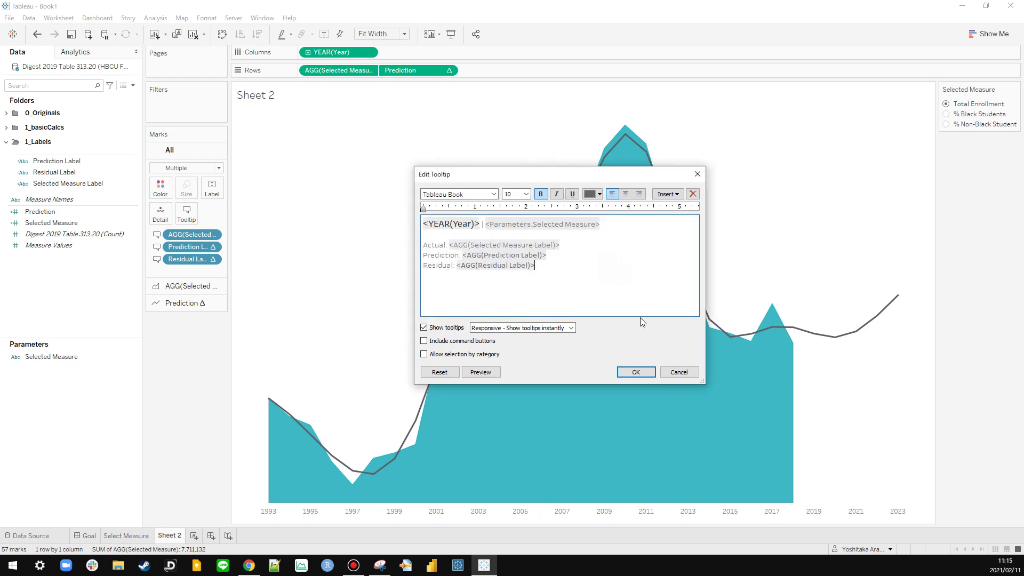
{"action": "left_click", "coordinate": [480, 372]}
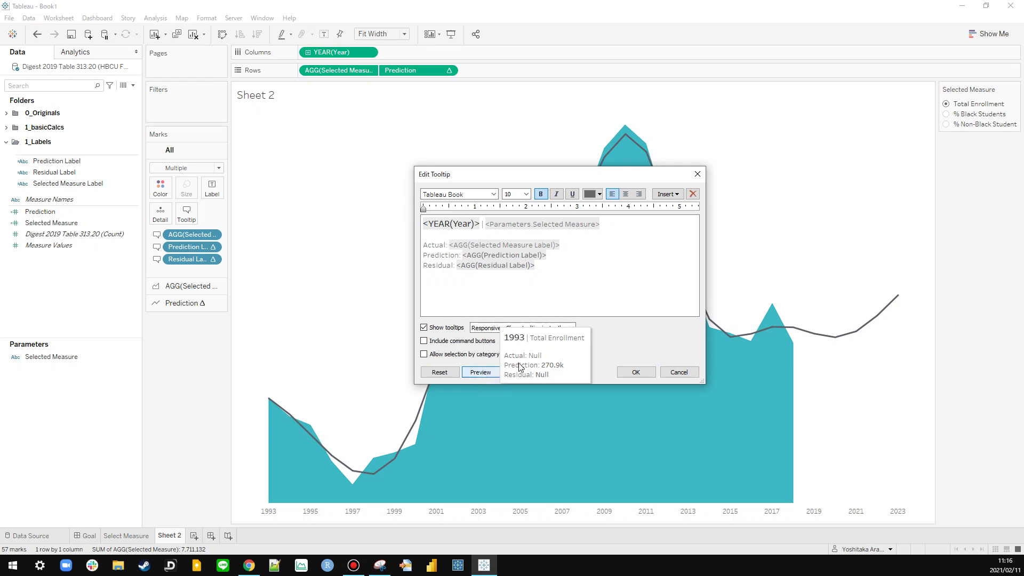
{"action": "left_click", "coordinate": [636, 373]}
{"action": "mouse_move", "coordinate": [776, 335]}
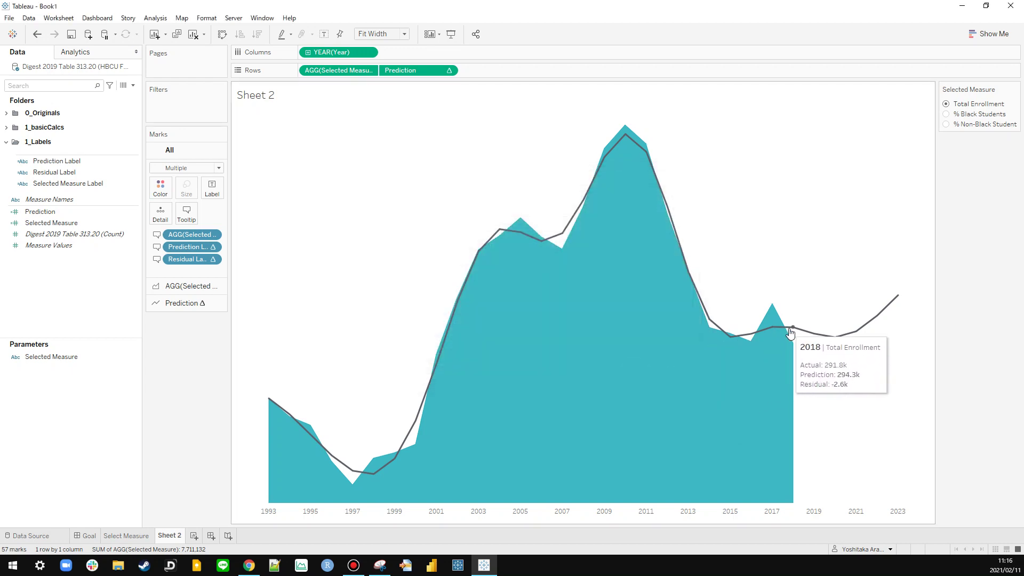
Step: Remove the bold formatting from the Prediction Label and Residual Label fields in the tooltip and check the result on the chart
{"action": "left_click", "coordinate": [188, 218]}
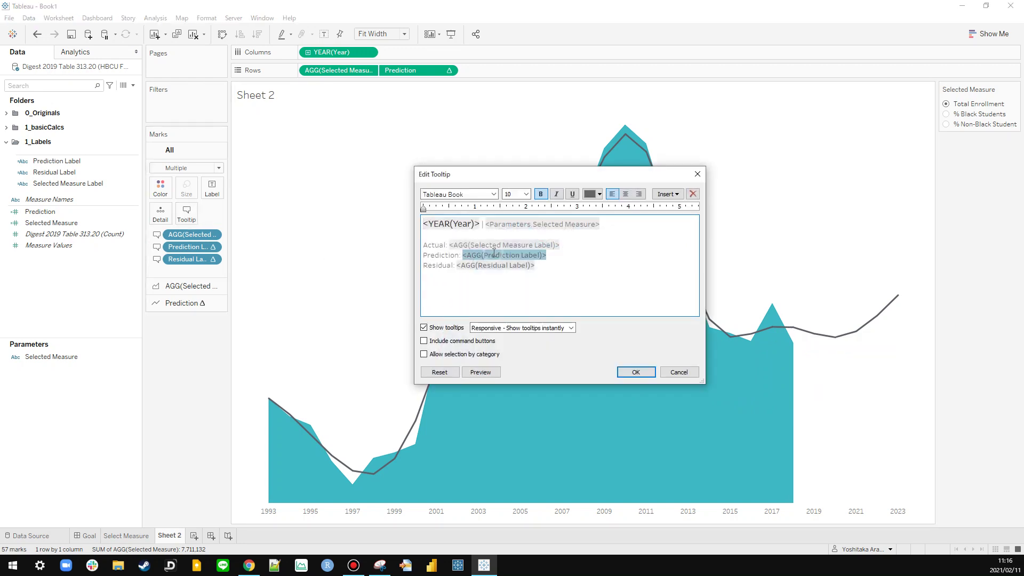
{"action": "left_click", "coordinate": [560, 290]}
{"action": "left_click", "coordinate": [631, 371]}
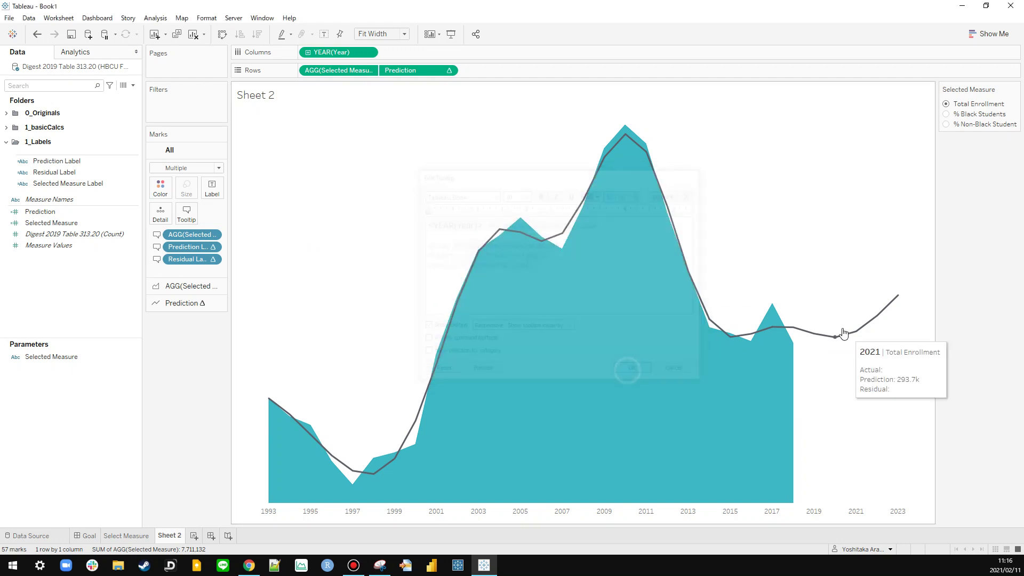
{"action": "mouse_move", "coordinate": [801, 339]}
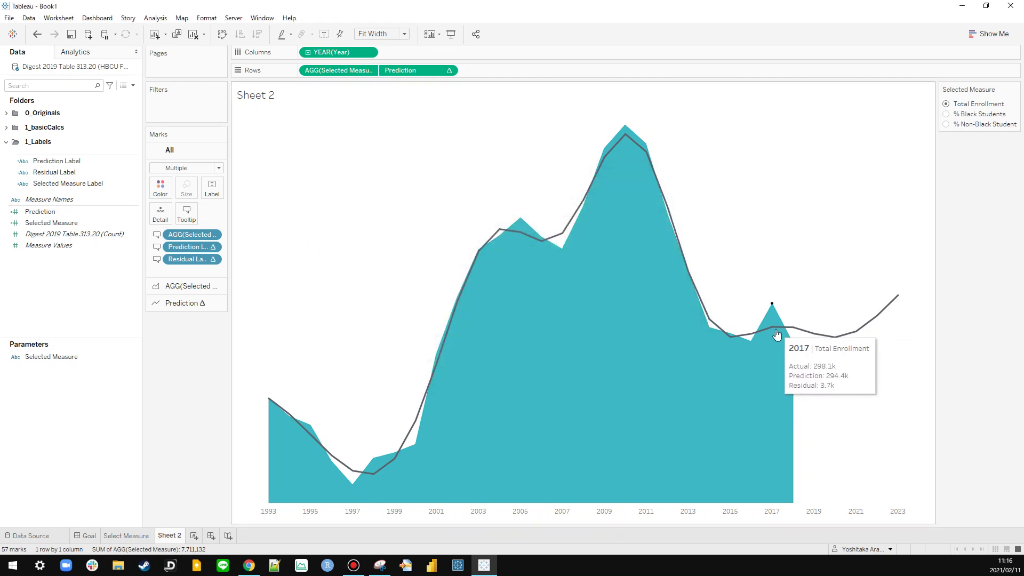
{"action": "double_click", "coordinate": [274, 90]}
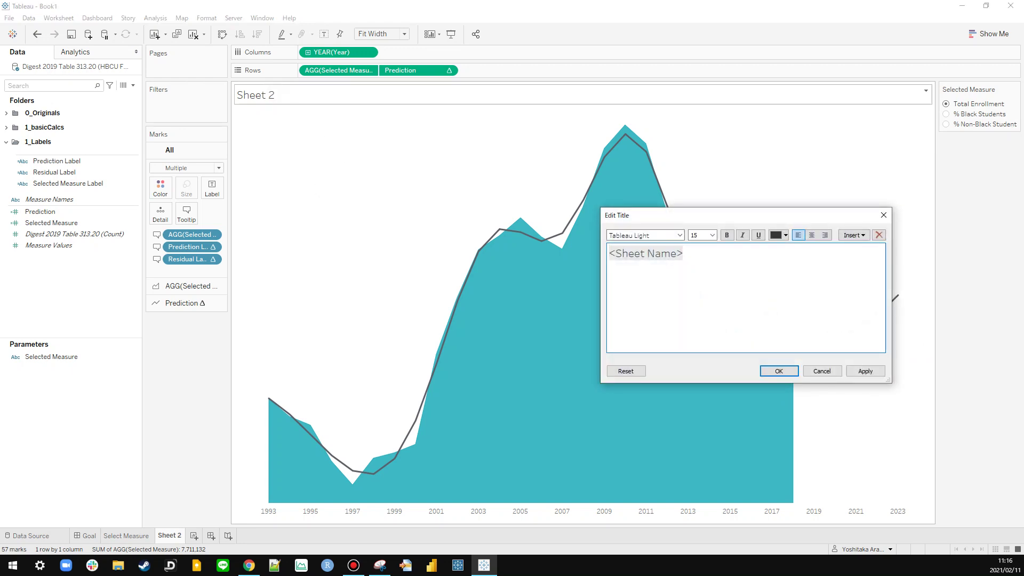
{"action": "key", "text": "alt+Tab"}
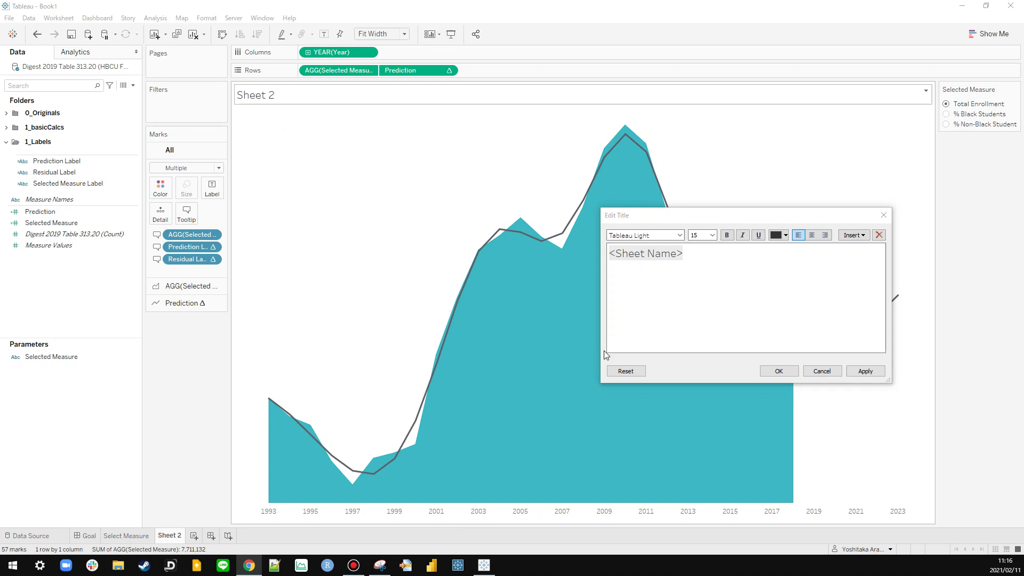
{"action": "left_click", "coordinate": [884, 215]}
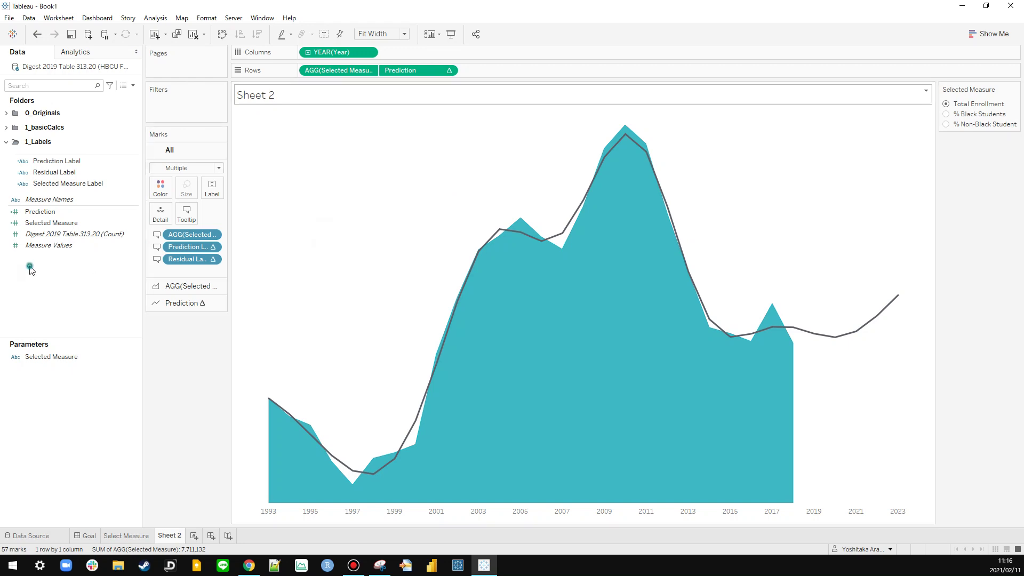
Step: Collapse the 1_Labels folder in the field list
{"action": "left_click", "coordinate": [6, 142]}
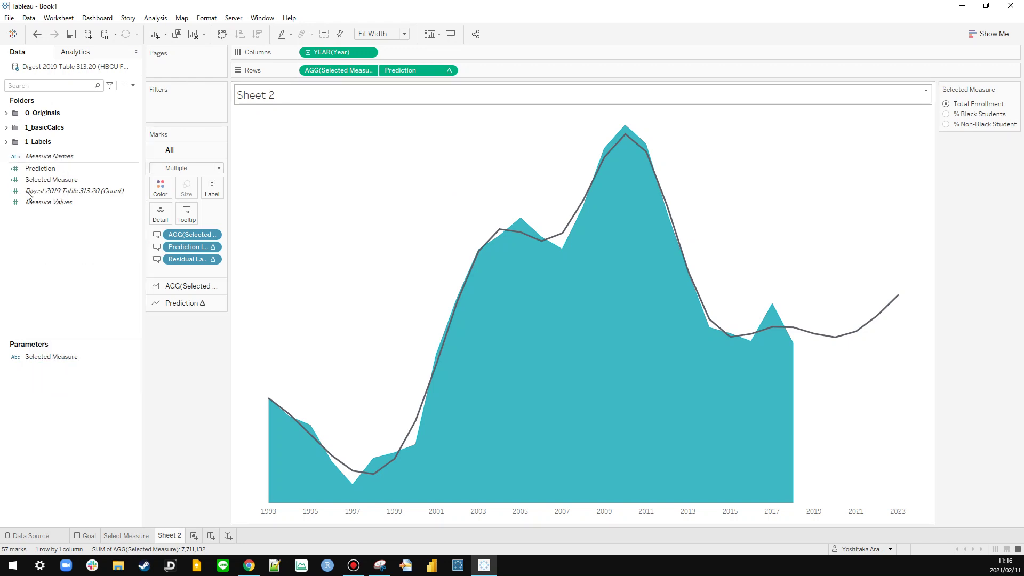
{"action": "right_click", "coordinate": [59, 228]}
{"action": "left_click", "coordinate": [88, 234]}
{"action": "type", "text": "WINDOW+MA"}
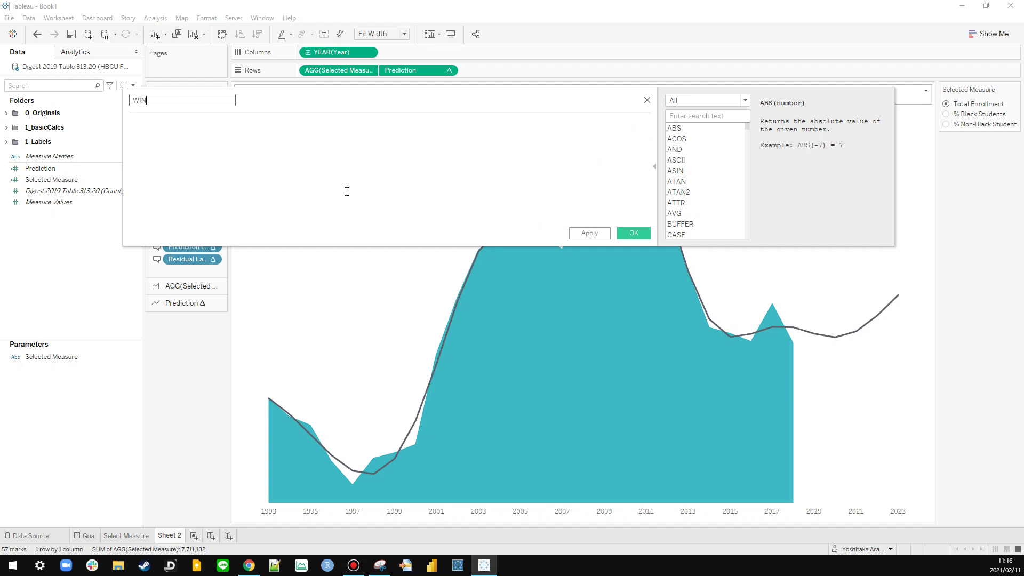
{"action": "key", "text": "BackSpace"}
{"action": "key", "text": "BackSpace"}
{"action": "key", "text": "Home"}
{"action": "key", "text": "Delete"}
{"action": "key", "text": "shift+End"}
{"action": "key", "text": "BackSpace"}
{"action": "left_click", "coordinate": [647, 101]}
Step: Add an ad hoc INDEX() calculation to the marks card for all marks and show it as the mark label
{"action": "double_click", "coordinate": [194, 275]}
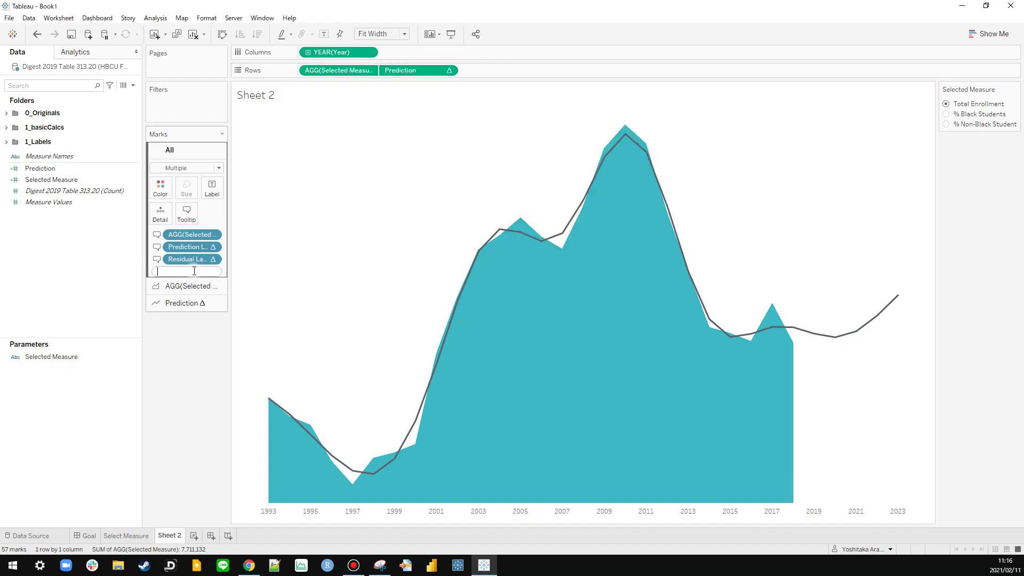
{"action": "type", "text": "INDEX()"}
{"action": "key", "text": "Return"}
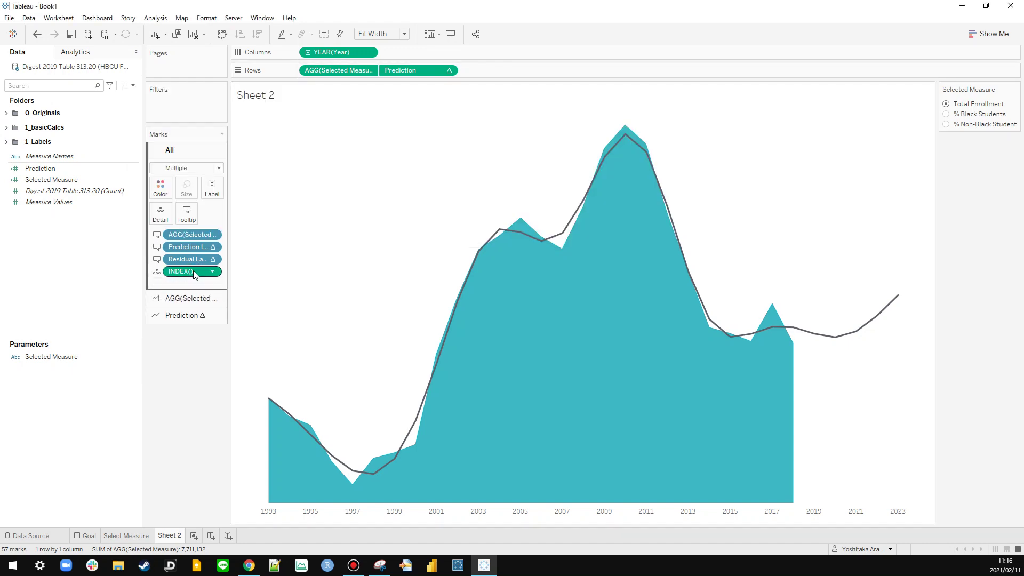
{"action": "left_click_drag", "start_coordinate": [193, 272], "coordinate": [212, 190]}
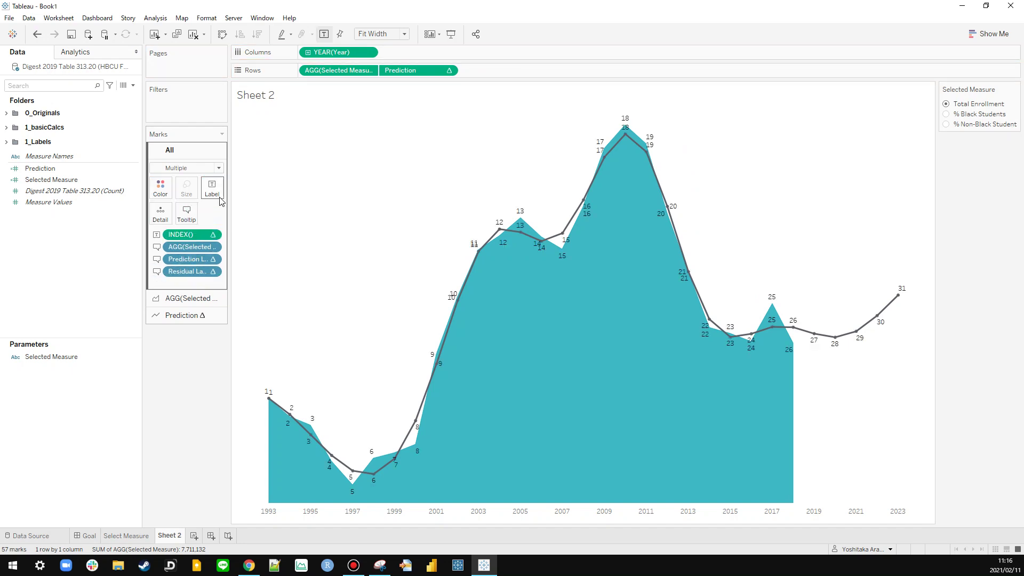
Step: Create a calculated field with IF LAST() = 0 THEN [Prediction] END and add it to the labels of all marks
{"action": "right_click", "coordinate": [40, 240]}
{"action": "left_click", "coordinate": [69, 245]}
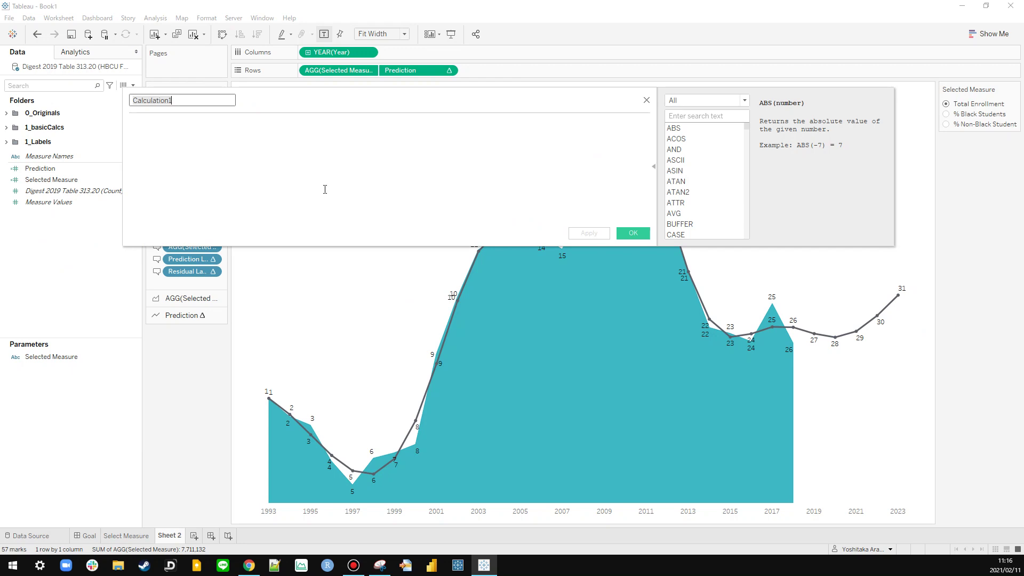
{"action": "left_click", "coordinate": [323, 192]}
{"action": "type", "text": "IF LA"}
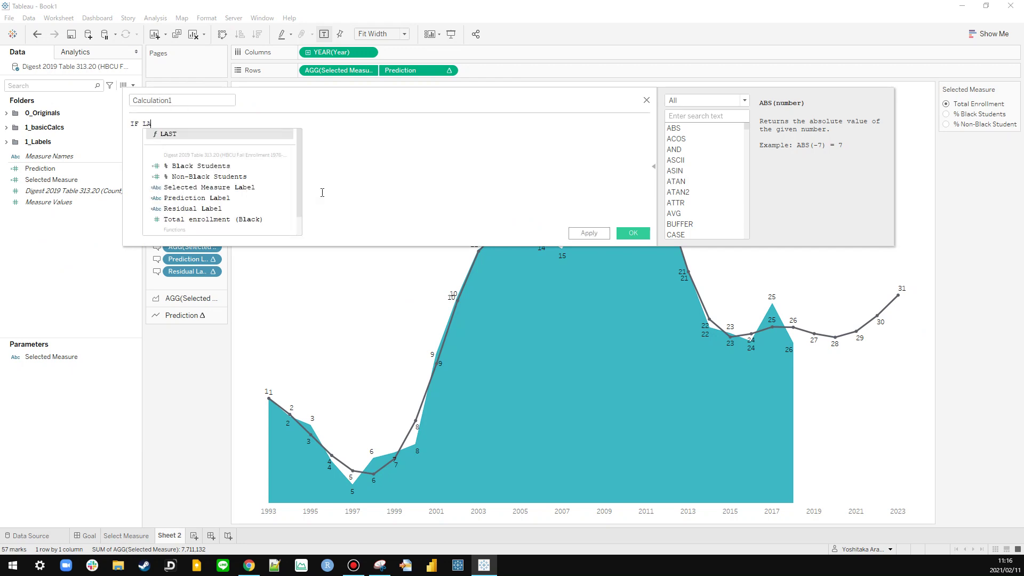
{"action": "type", "text": "ST() = 0 TH"}
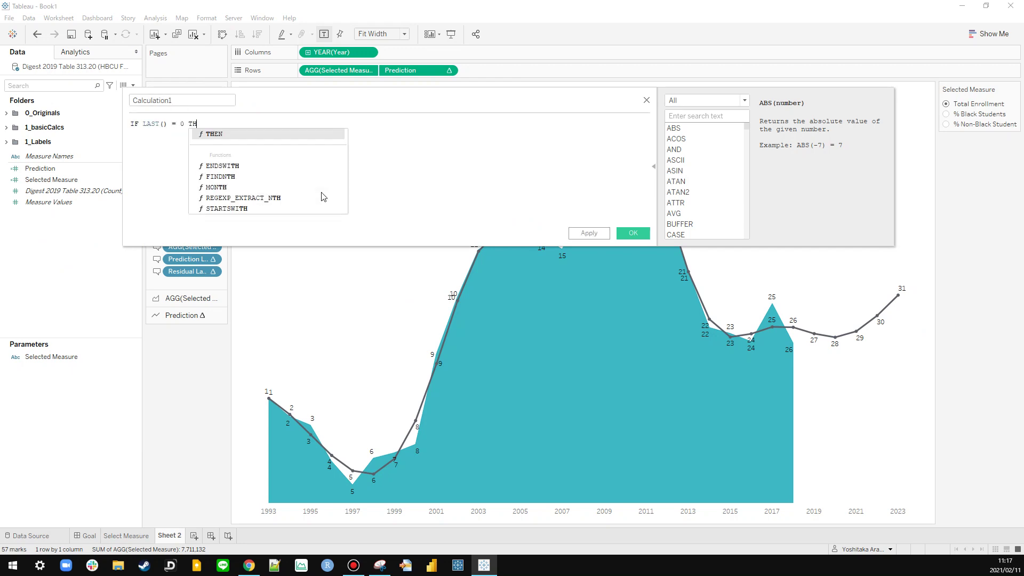
{"action": "type", "text": "NE"}
{"action": "key", "text": "BackSpace"}
{"action": "key", "text": "BackSpace"}
{"action": "type", "text": "EN [Pred"}
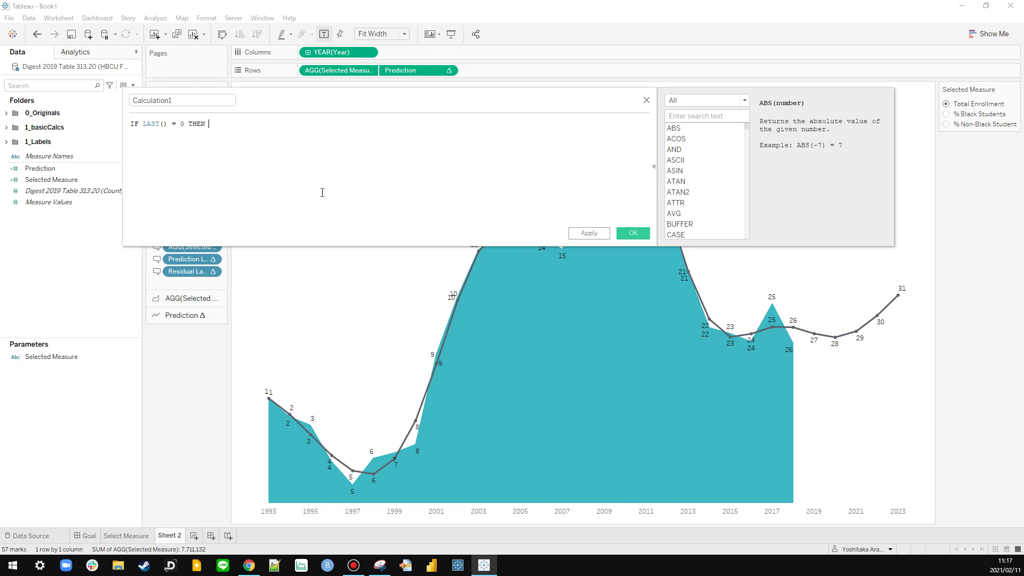
{"action": "key", "text": "Return"}
{"action": "type", "text": "END"}
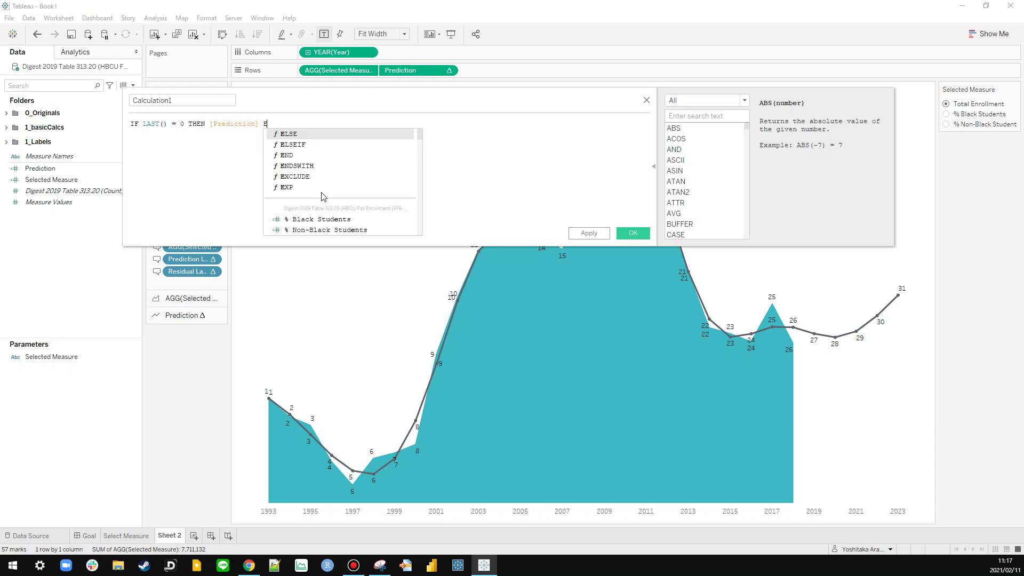
{"action": "left_click", "coordinate": [607, 235]}
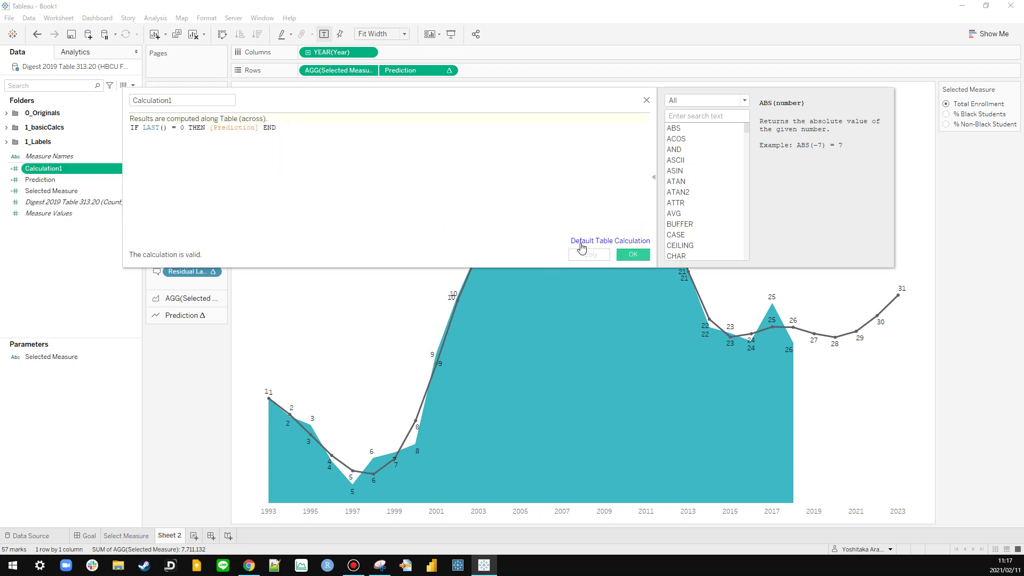
{"action": "left_click", "coordinate": [632, 255]}
{"action": "left_click_drag", "start_coordinate": [104, 179], "coordinate": [213, 191]}
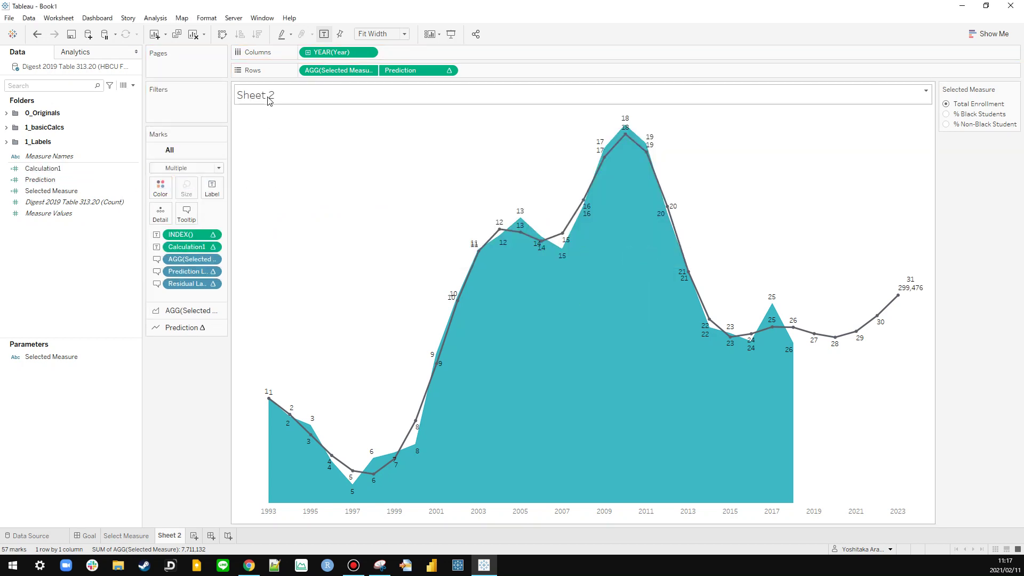
Step: Create a calculated field named calc 2 with IF LAST() = 0 THEN MIN([Year]) END, and try it as a label on all marks
{"action": "right_click", "coordinate": [64, 258]}
{"action": "left_click", "coordinate": [85, 263]}
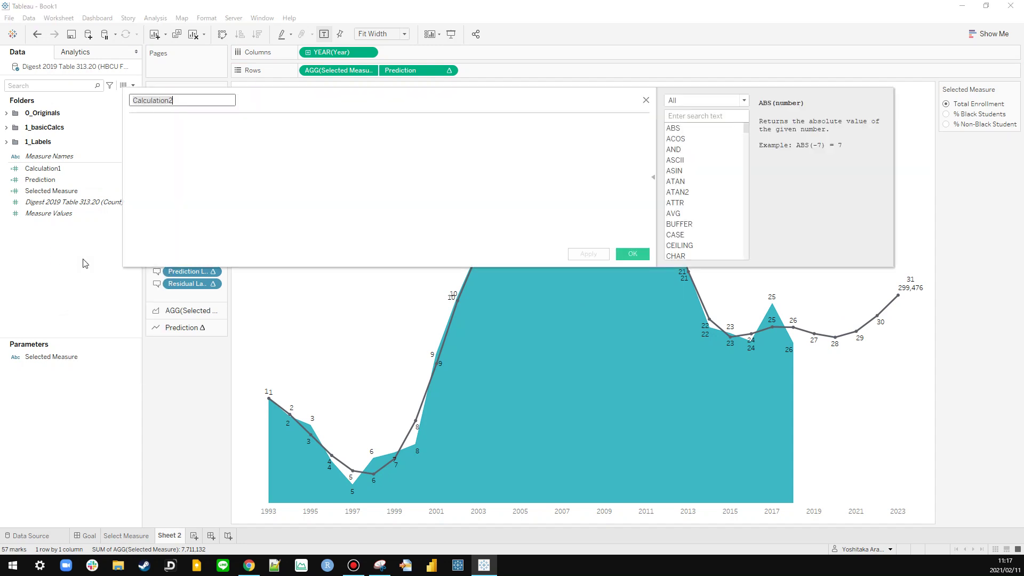
{"action": "type", "text": "IF LAST() = 0 THEN "}
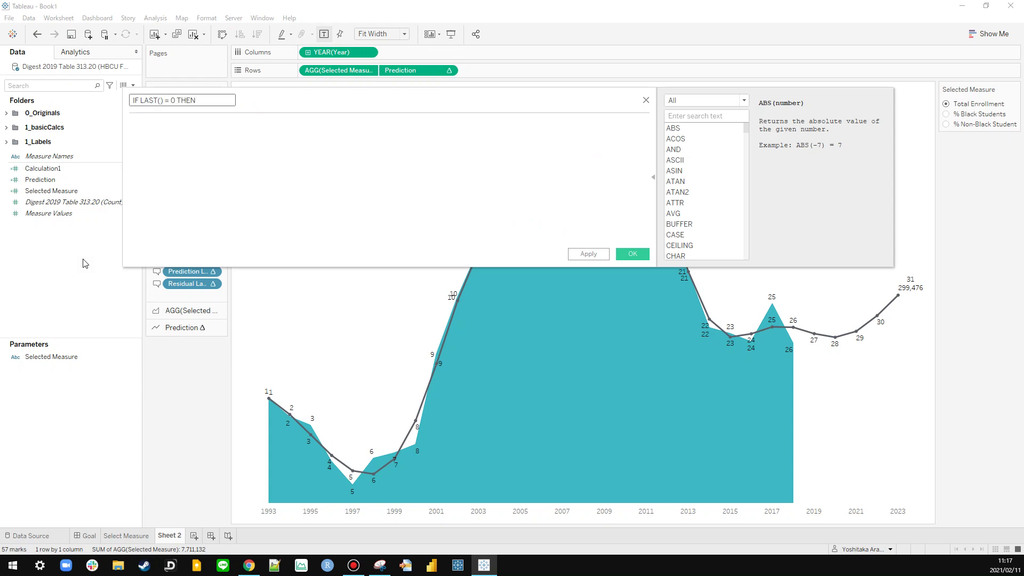
{"action": "type", "text": "MIN(year"}
{"action": "key", "text": "ctrl+a"}
{"action": "key", "text": "ctrl+x"}
{"action": "left_click", "coordinate": [214, 177]}
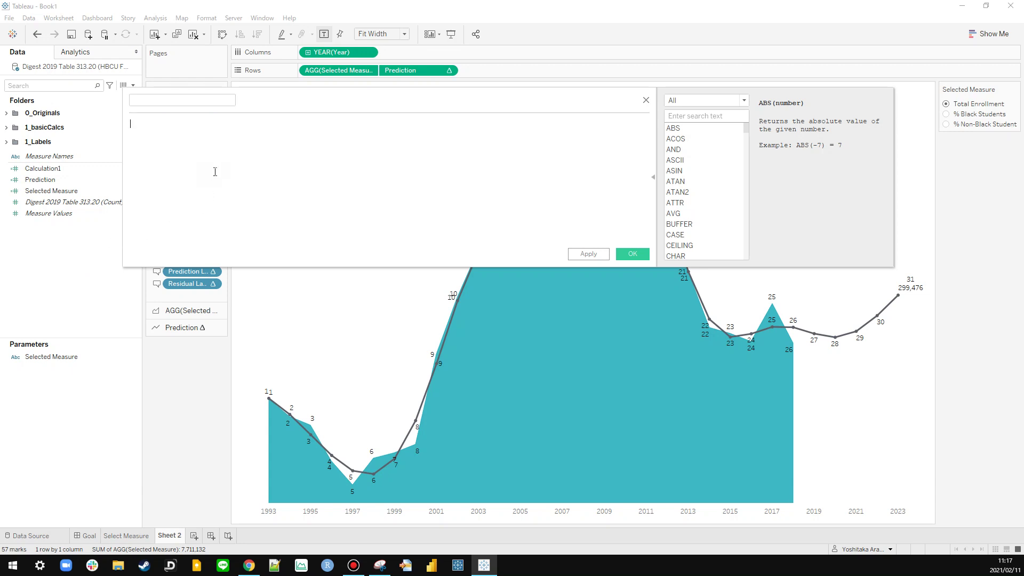
{"action": "key", "text": "ctrl+v"}
{"action": "left_click", "coordinate": [256, 134]}
{"action": "type", "text": ") END"}
{"action": "left_click", "coordinate": [182, 100]}
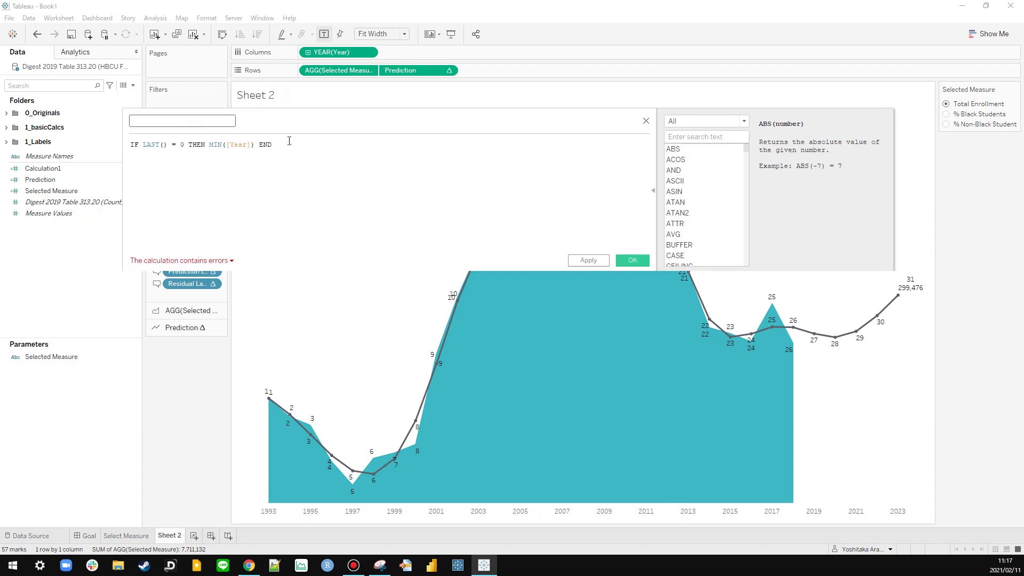
{"action": "type", "text": "calc 2"}
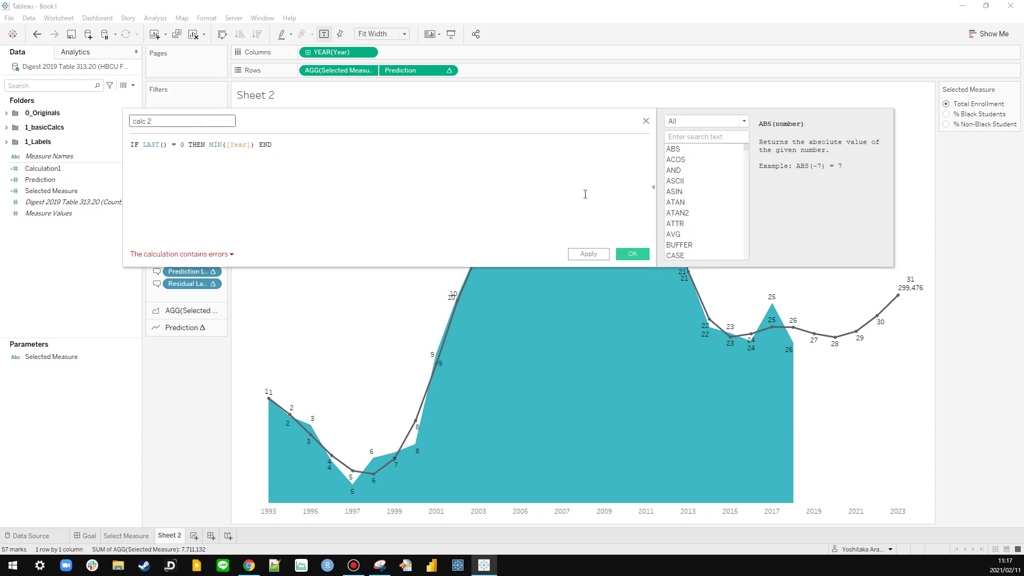
{"action": "left_click", "coordinate": [610, 253]}
{"action": "left_click", "coordinate": [627, 211]}
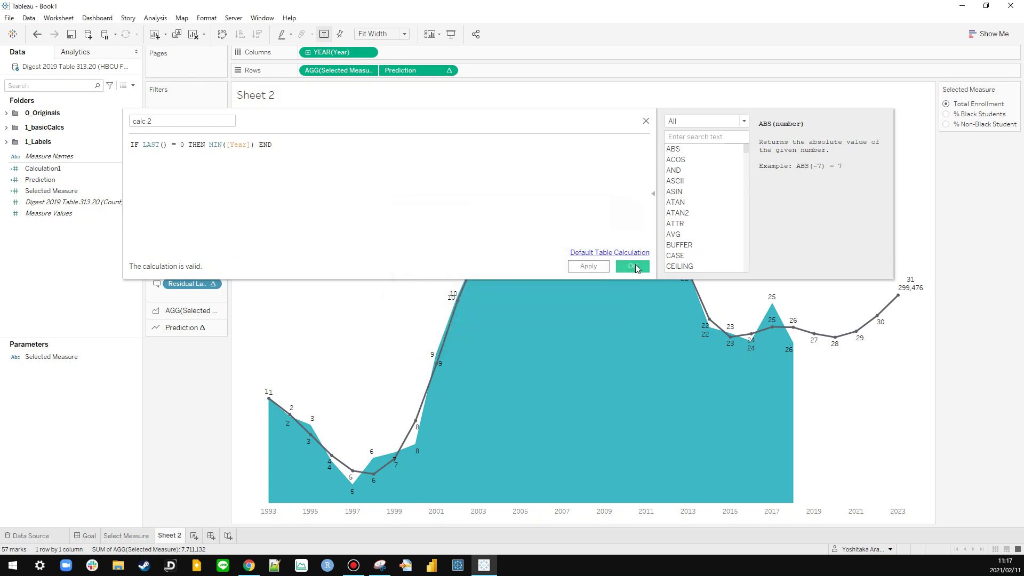
{"action": "left_click", "coordinate": [635, 268]}
{"action": "left_click_drag", "start_coordinate": [33, 168], "coordinate": [214, 192]}
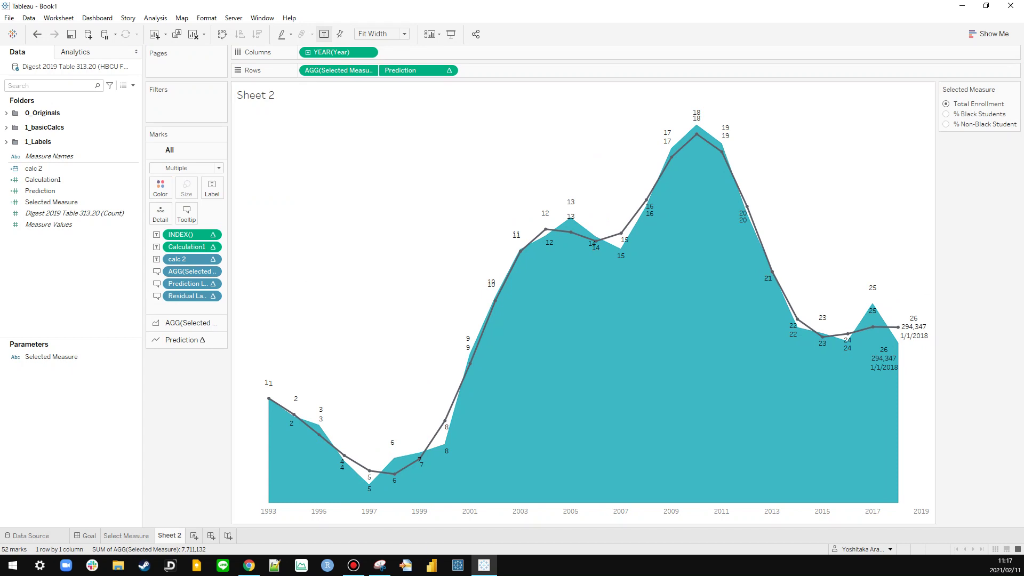
{"action": "key", "text": "ctrl+z"}
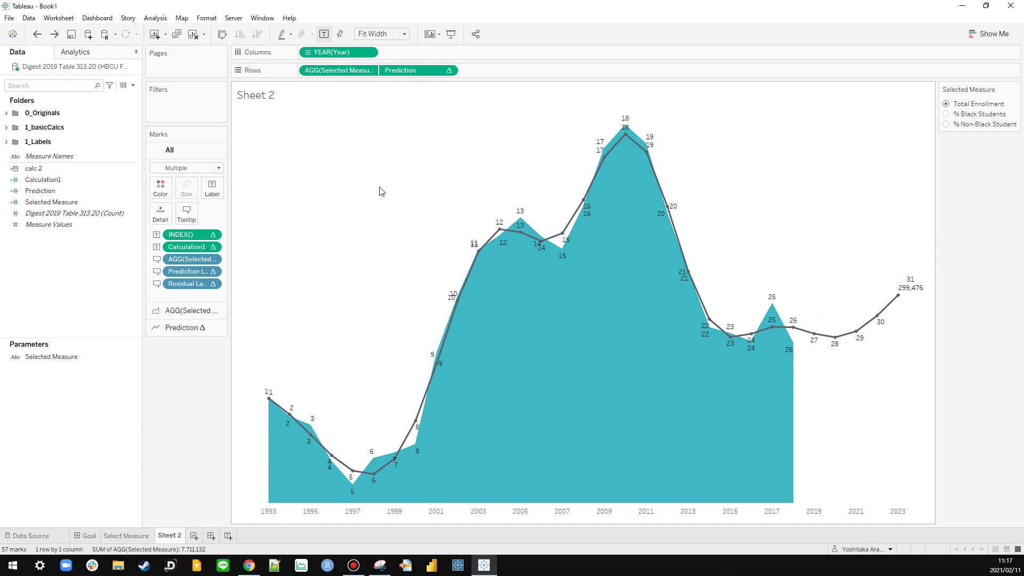
Step: Replace MIN with ATTR in the calc 2 formula and apply the change
{"action": "right_click", "coordinate": [48, 170]}
{"action": "left_click", "coordinate": [89, 226]}
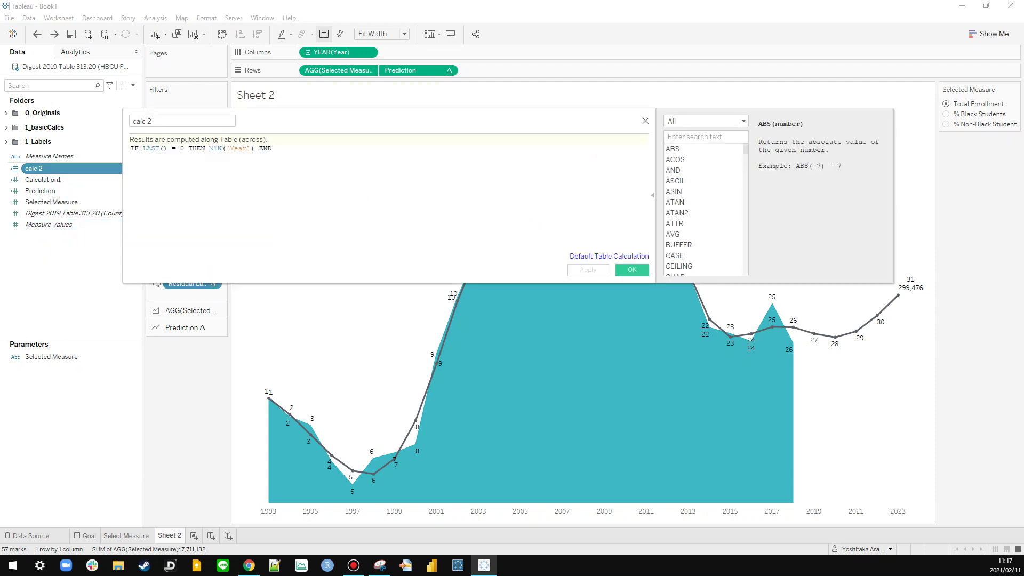
{"action": "double_click", "coordinate": [215, 148]}
{"action": "type", "text": "ATTR"}
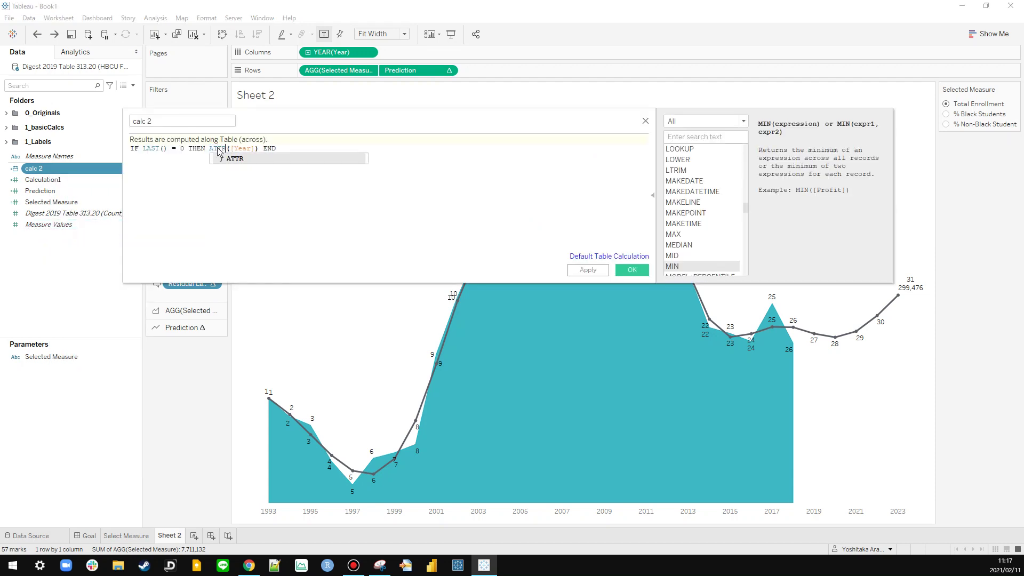
{"action": "left_click", "coordinate": [588, 270]}
Step: Try the revised calc 2 as a label on all marks, and delete the calc 2 field
{"action": "left_click_drag", "start_coordinate": [251, 124], "coordinate": [363, 311]}
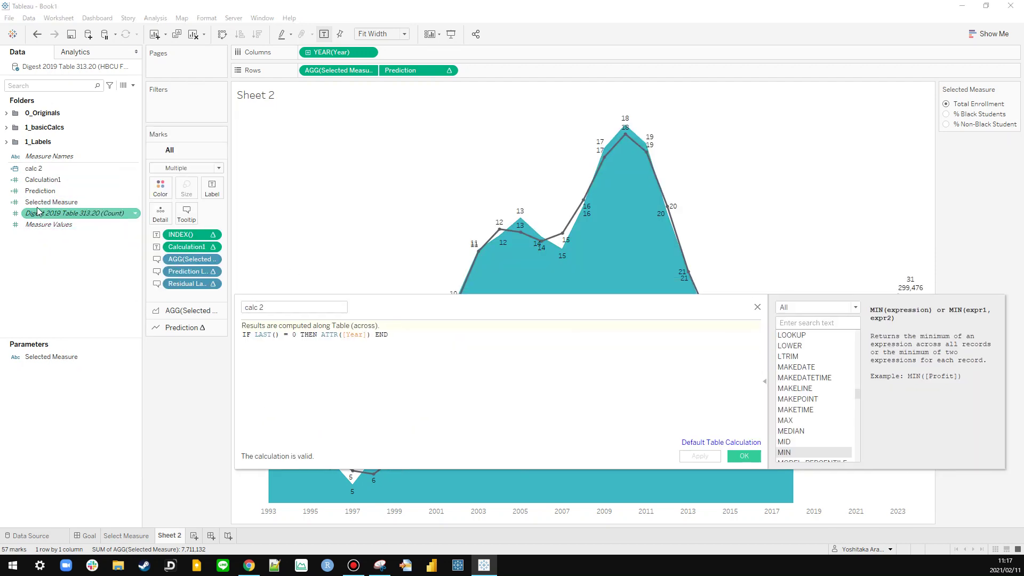
{"action": "left_click_drag", "start_coordinate": [35, 168], "coordinate": [219, 192]}
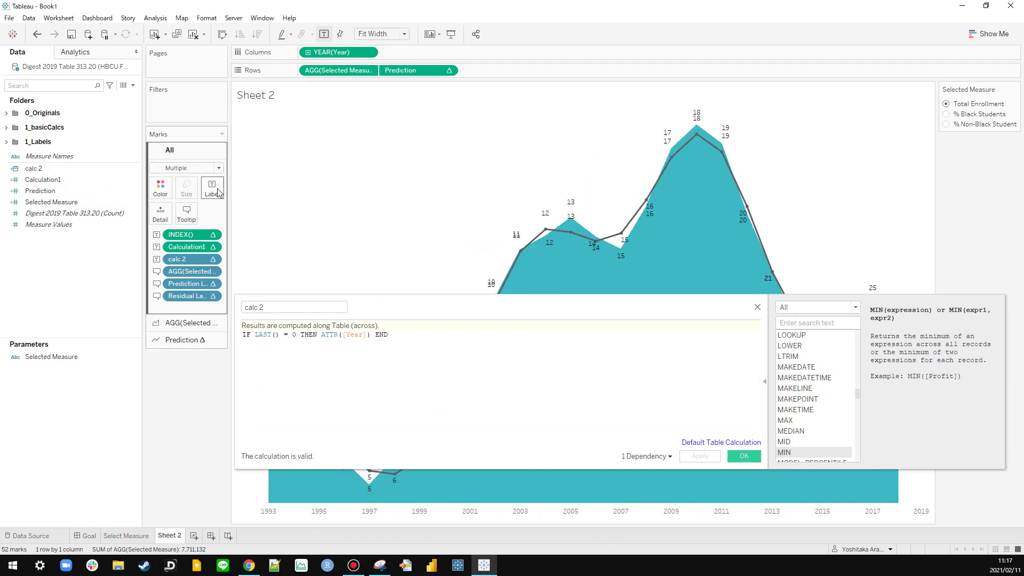
{"action": "key", "text": "ctrl+z"}
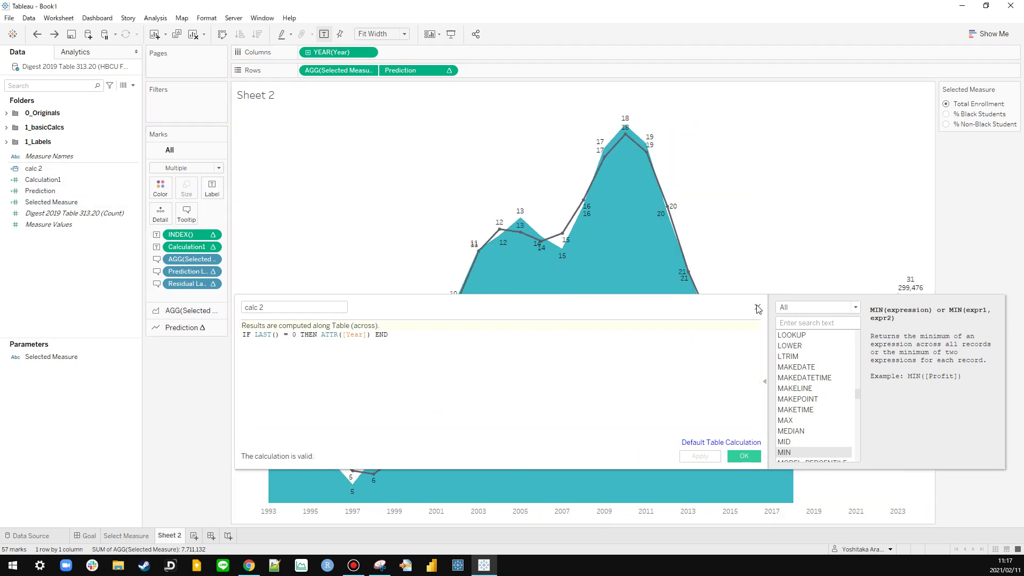
{"action": "left_click", "coordinate": [758, 308]}
{"action": "right_click", "coordinate": [32, 168]}
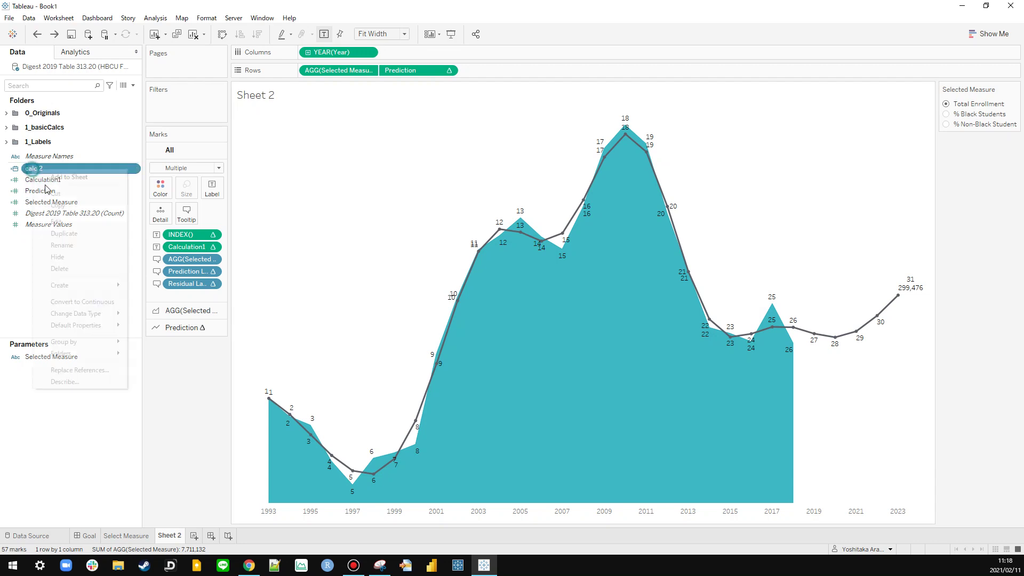
{"action": "left_click", "coordinate": [63, 268]}
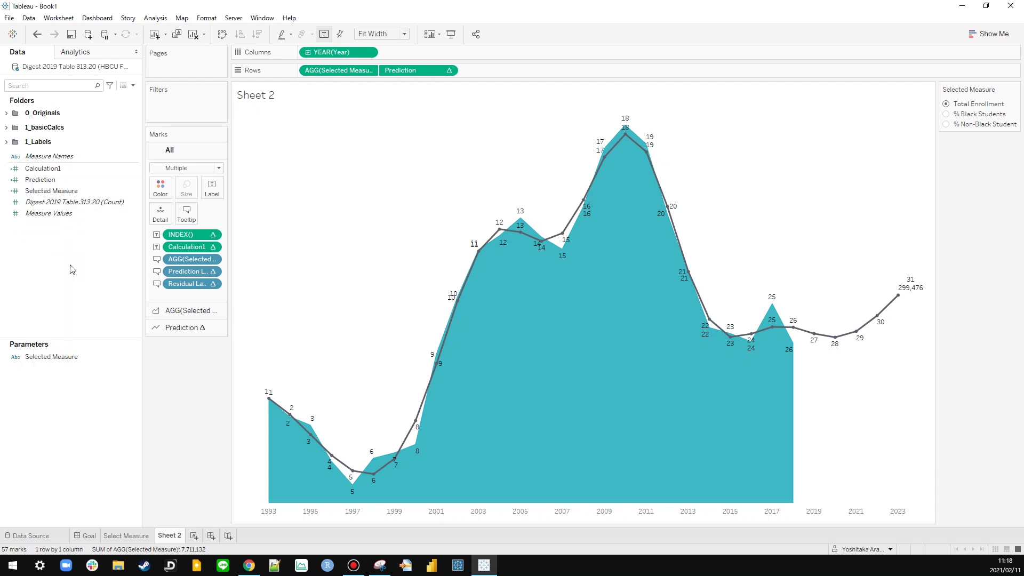
Step: Rename the Calculation1 field as Prediction in 2023
{"action": "right_click", "coordinate": [62, 170]}
{"action": "left_click", "coordinate": [93, 221]}
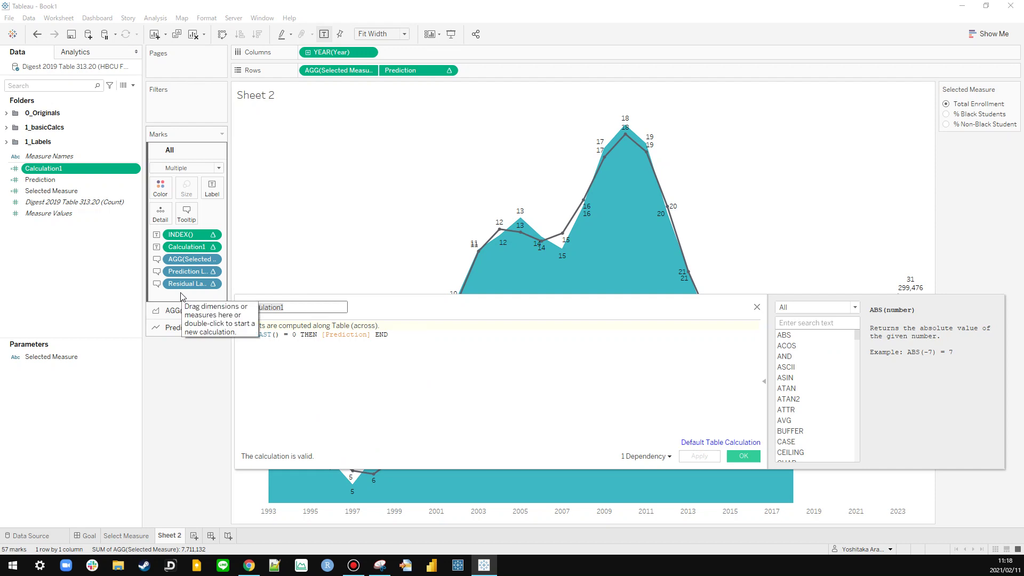
{"action": "key", "text": "BackSpace"}
{"action": "type", "text": "Prediction in 2023"}
{"action": "left_click", "coordinate": [737, 457]}
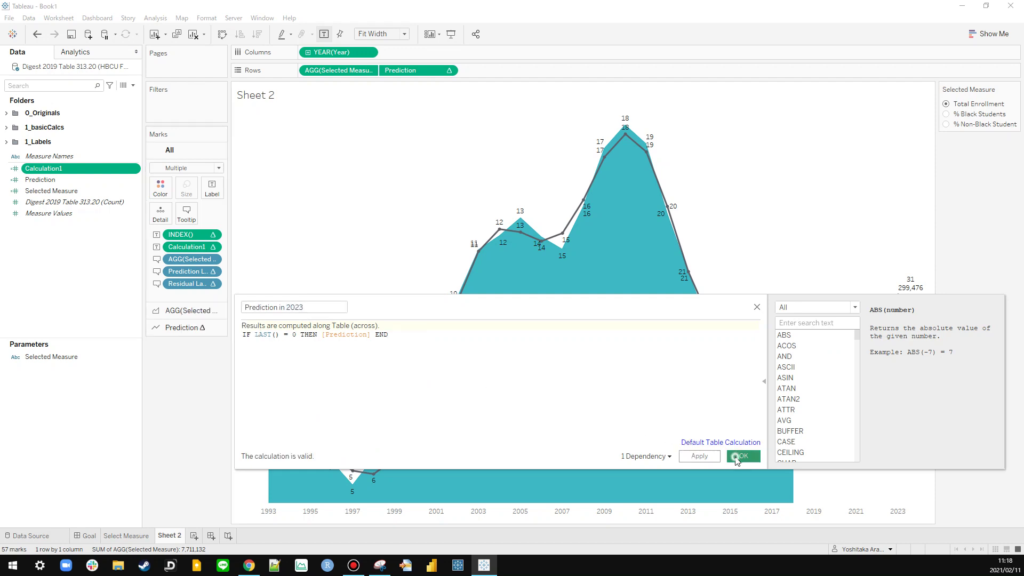
{"action": "right_click", "coordinate": [46, 170]}
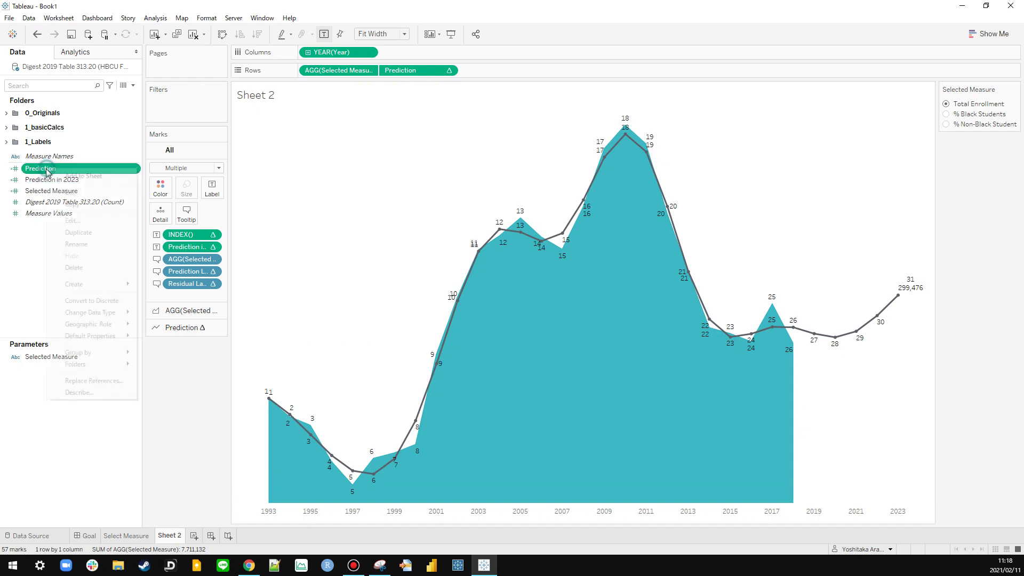
{"action": "key", "text": "Escape"}
{"action": "left_click", "coordinate": [42, 191]}
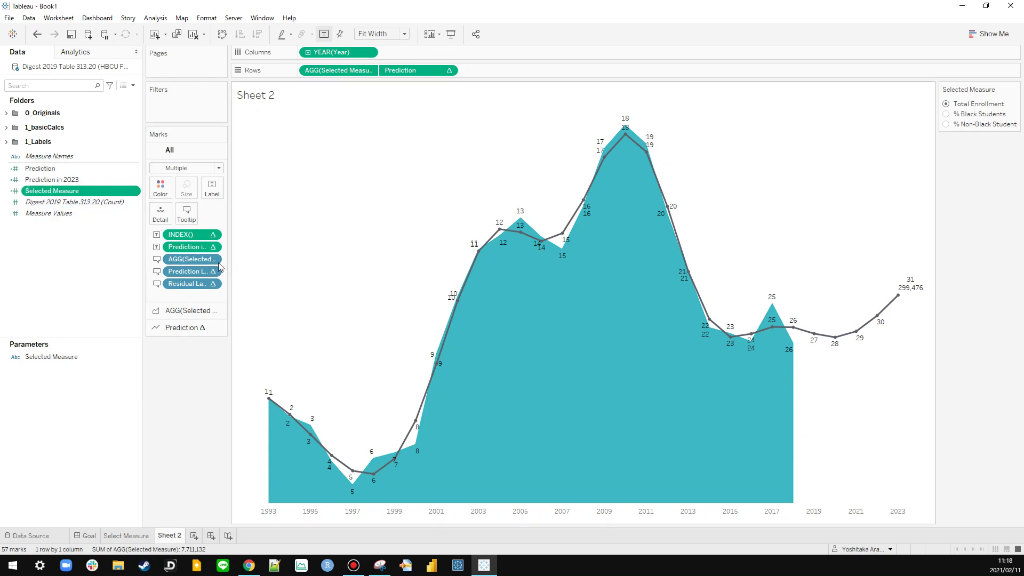
Step: Remove INDEX() from all marks and move Prediction in 2023 from the label to the tooltip
{"action": "left_click_drag", "start_coordinate": [230, 265], "coordinate": [249, 264]}
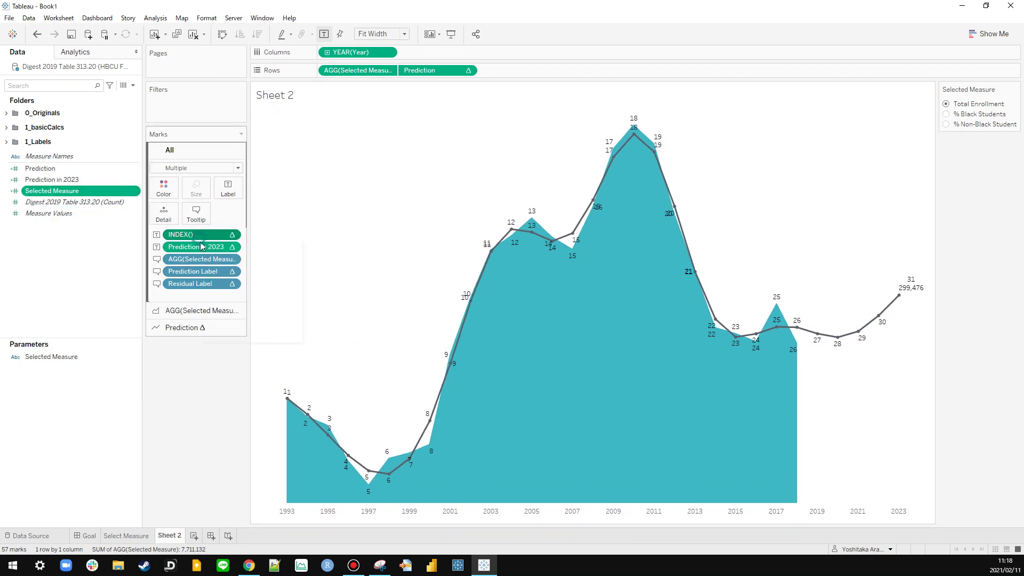
{"action": "right_click", "coordinate": [201, 237]}
{"action": "left_click", "coordinate": [224, 335]}
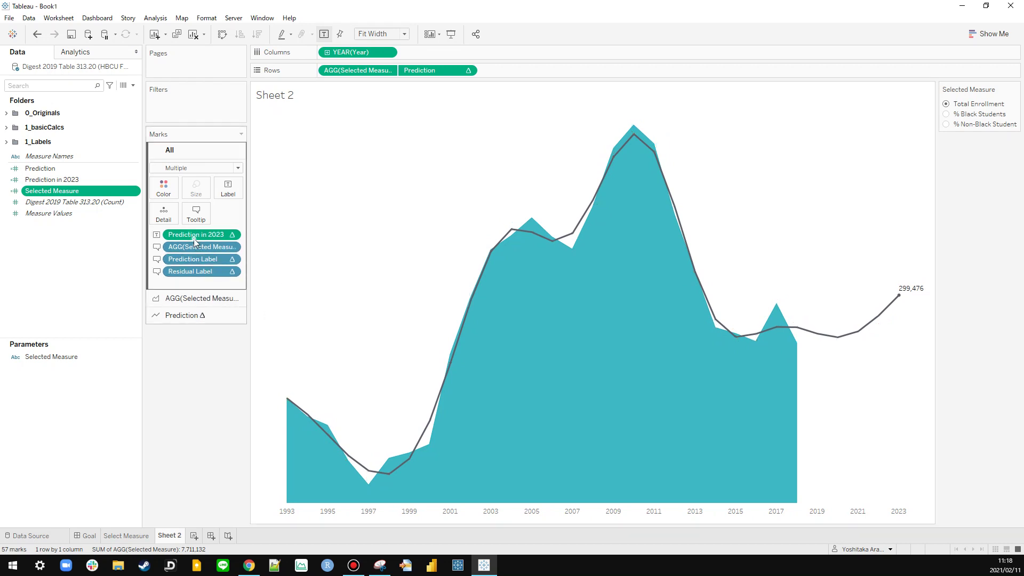
{"action": "left_click_drag", "start_coordinate": [194, 241], "coordinate": [195, 217]}
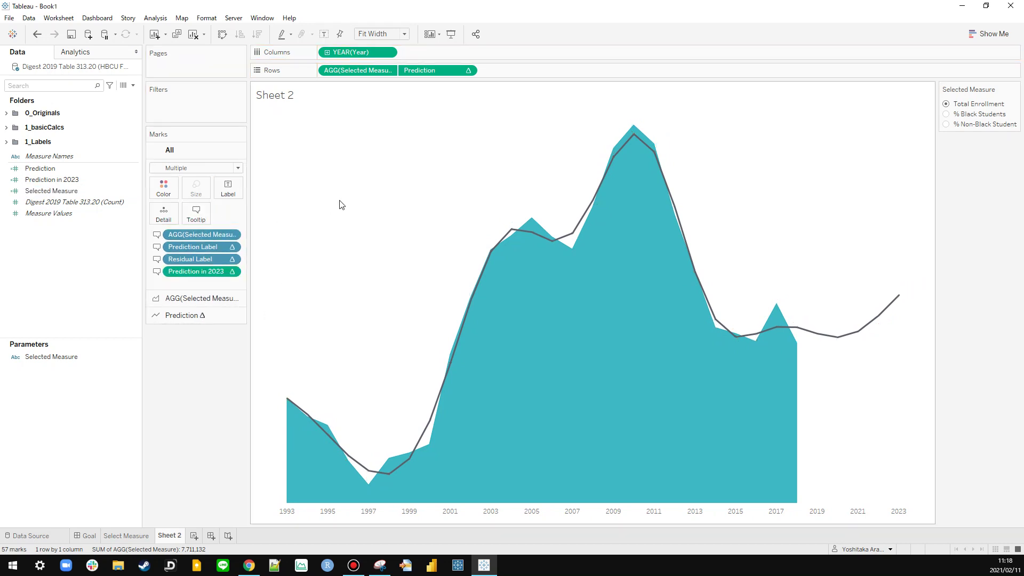
{"action": "key", "text": "alt+Tab"}
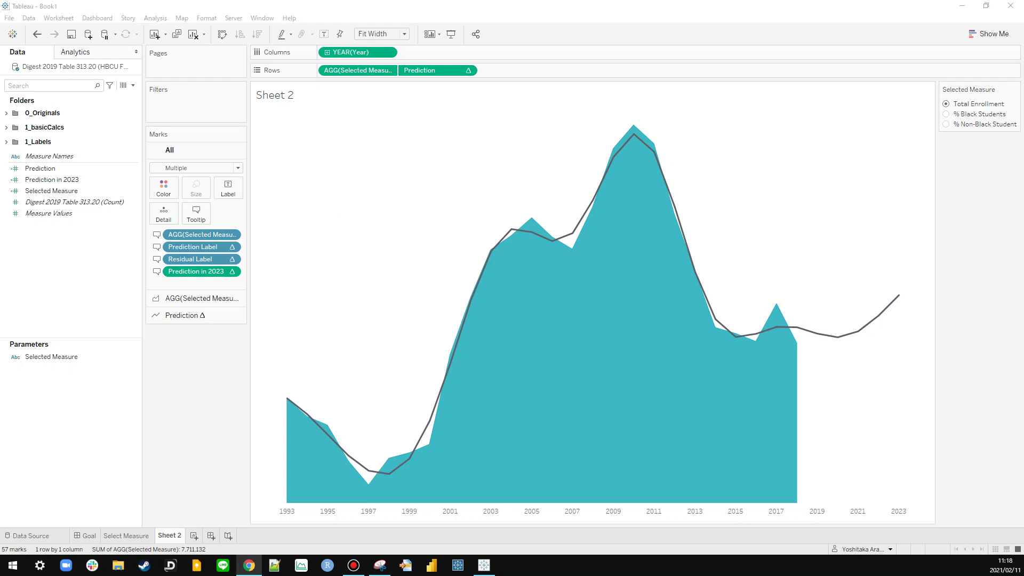
{"action": "left_click", "coordinate": [88, 220]}
{"action": "left_click", "coordinate": [59, 179]}
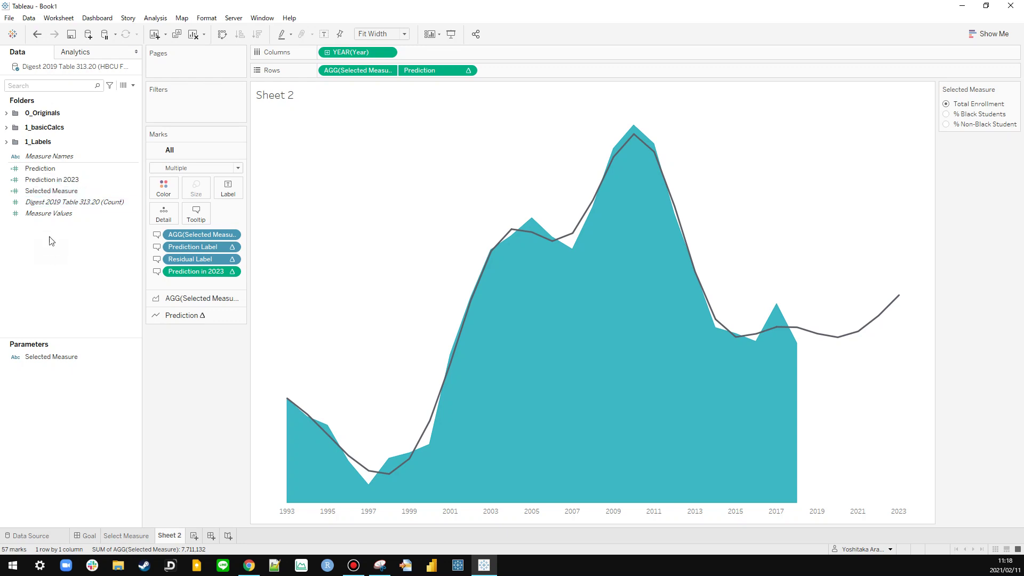
{"action": "left_click", "coordinate": [53, 201]}
Step: Duplicate the Prediction Label field inside the 1_Labels folder
{"action": "double_click", "coordinate": [37, 142]}
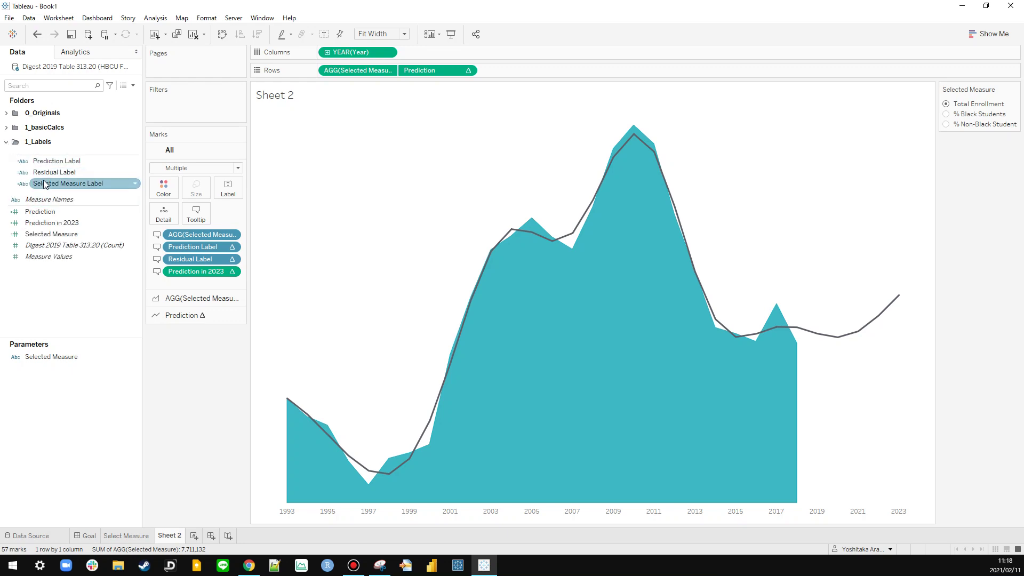
{"action": "left_click", "coordinate": [45, 161]}
{"action": "right_click", "coordinate": [45, 161]}
{"action": "left_click", "coordinate": [70, 224]}
Step: Rename the copied label calculation as Prediction Label in 2023 and replace both [Prediction] references in its formula with [Prediction in 2023]
{"action": "right_click", "coordinate": [48, 172]}
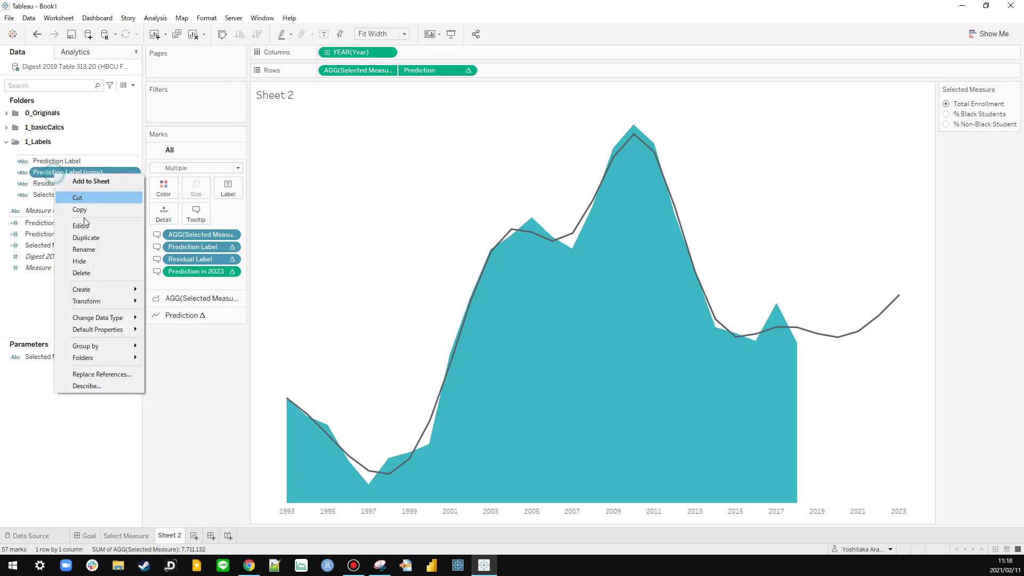
{"action": "left_click", "coordinate": [96, 230]}
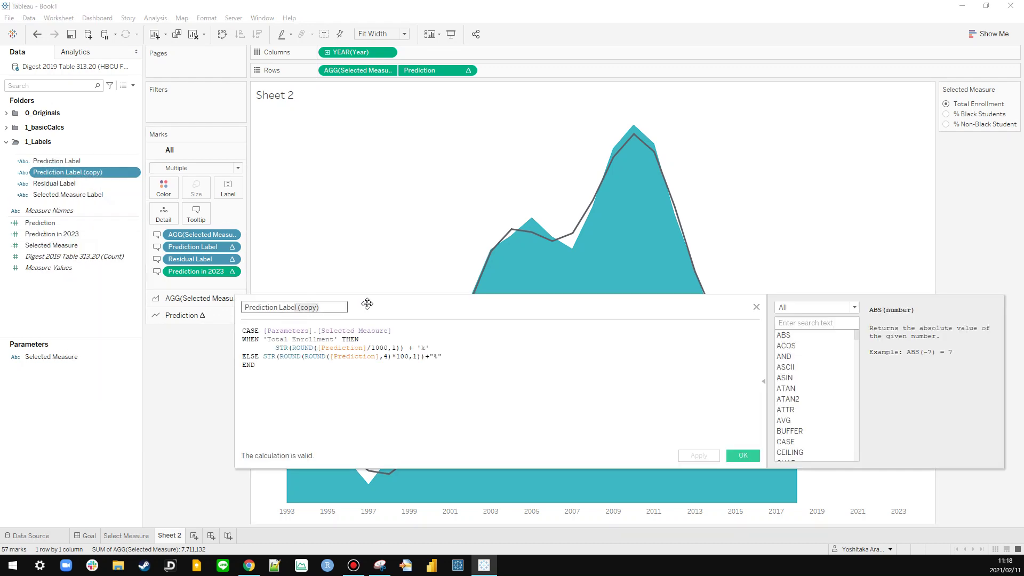
{"action": "key", "text": "BackSpace"}
{"action": "type", "text": "in 2023"}
{"action": "left_click_drag", "start_coordinate": [52, 234], "coordinate": [345, 357]}
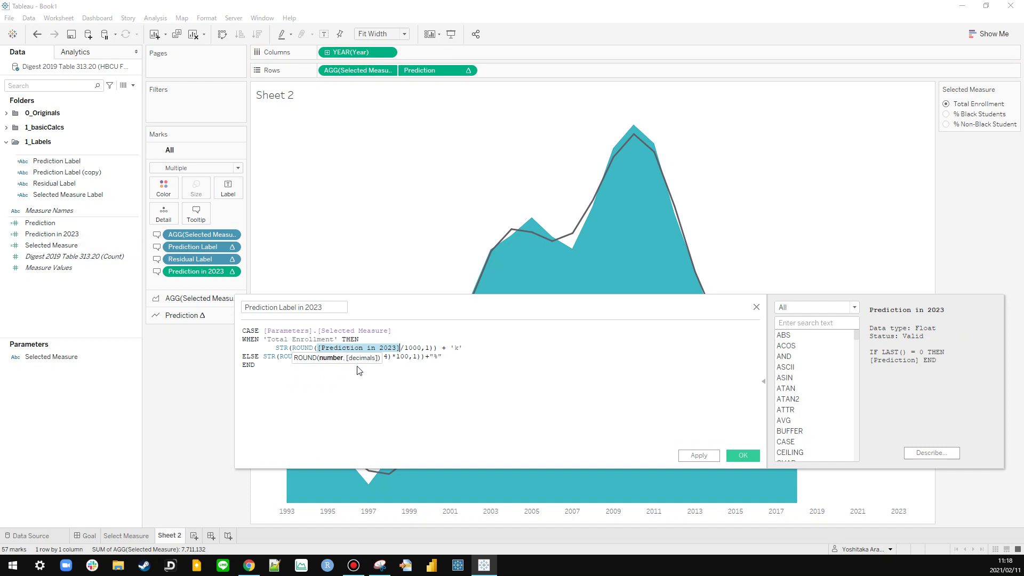
{"action": "double_click", "coordinate": [361, 356]}
{"action": "type", "text": "[Prediction in 2023]"}
{"action": "left_click", "coordinate": [698, 455]}
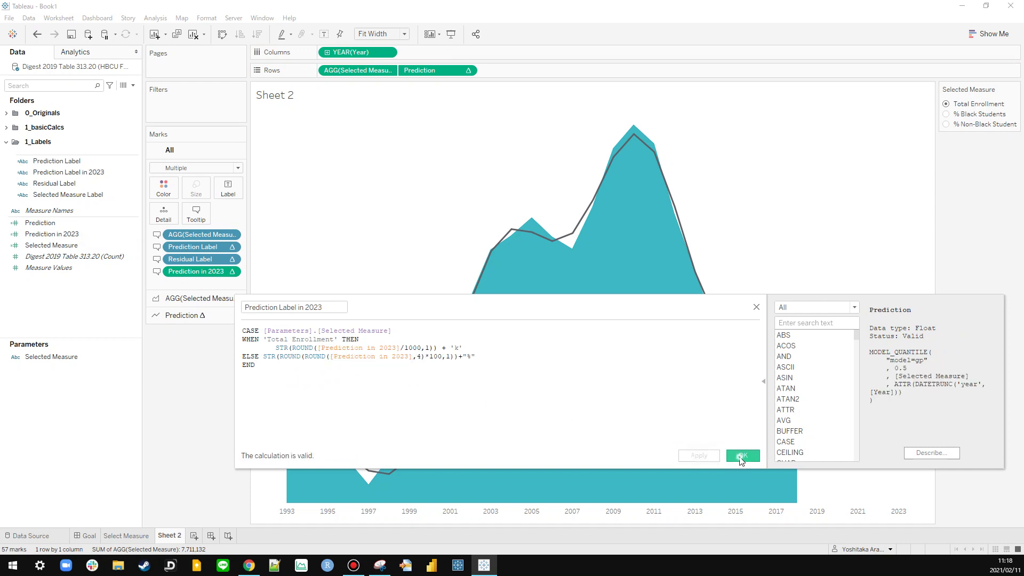
{"action": "left_click", "coordinate": [741, 456]}
Step: Insert the AGG(Prediction in 2023) field after the sheet name in the sheet title
{"action": "double_click", "coordinate": [346, 95]}
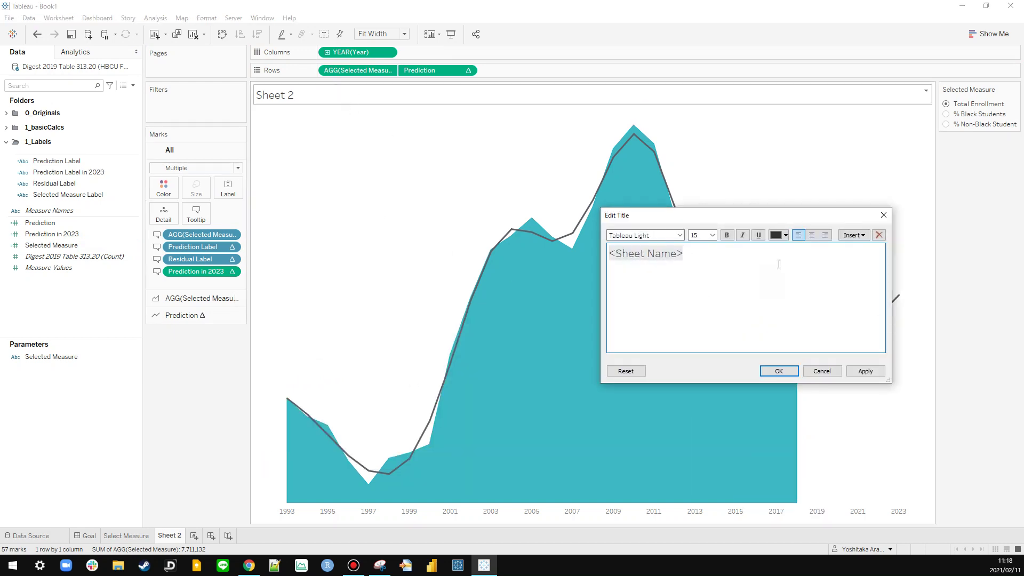
{"action": "left_click", "coordinate": [853, 235]}
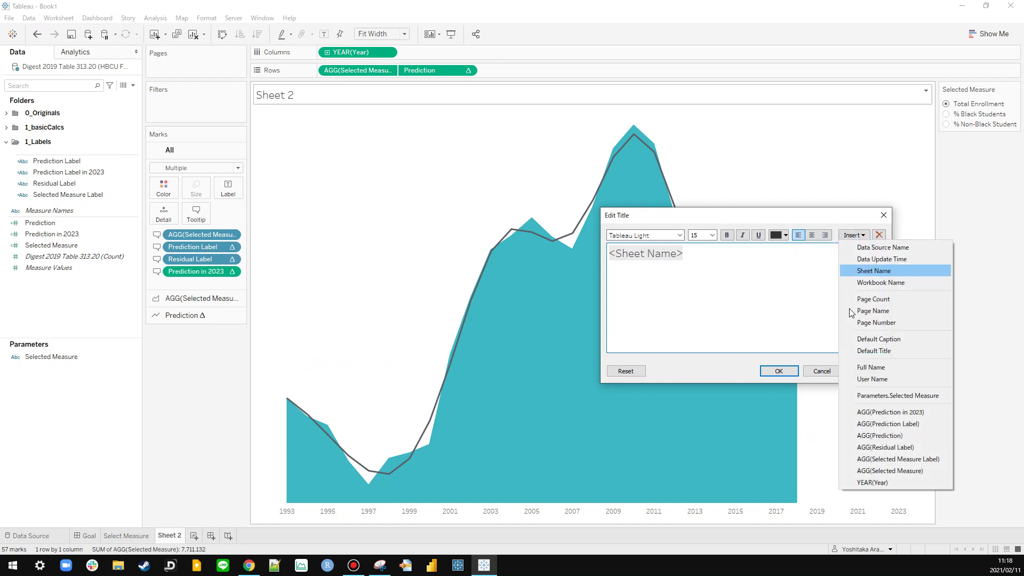
{"action": "left_click", "coordinate": [887, 414]}
{"action": "left_click", "coordinate": [861, 371]}
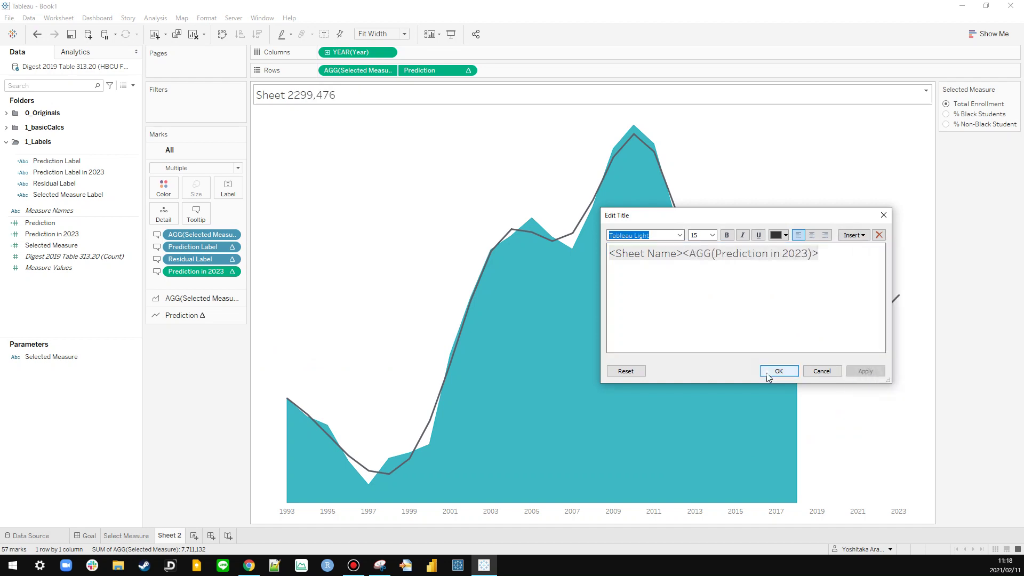
{"action": "left_click", "coordinate": [795, 371]}
Step: Replace Prediction in 2023 with Prediction Label in 2023 on the tooltip for all marks, and check a chart mark's tooltip
{"action": "left_click", "coordinate": [97, 172]}
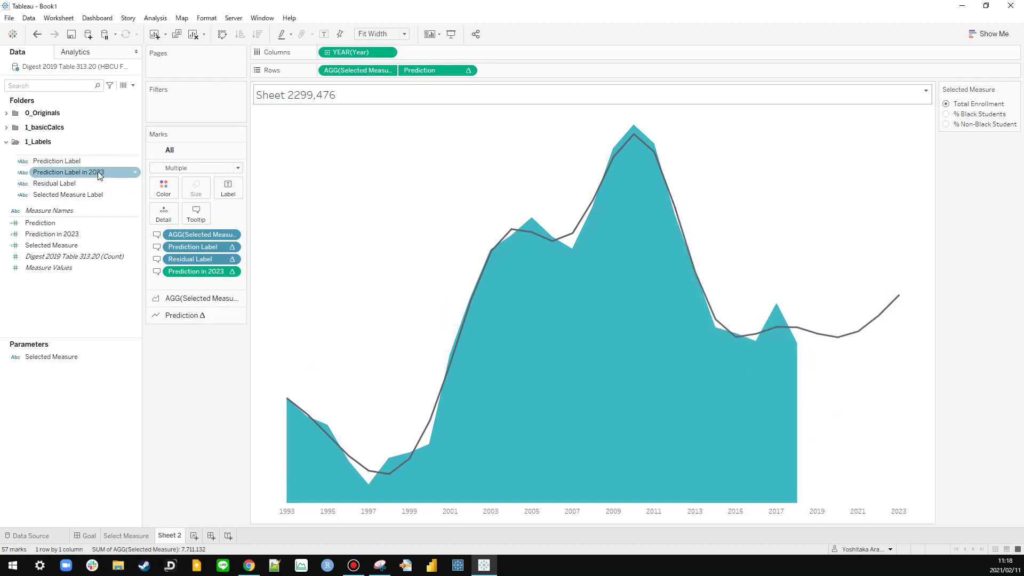
{"action": "left_click_drag", "start_coordinate": [91, 175], "coordinate": [222, 271]}
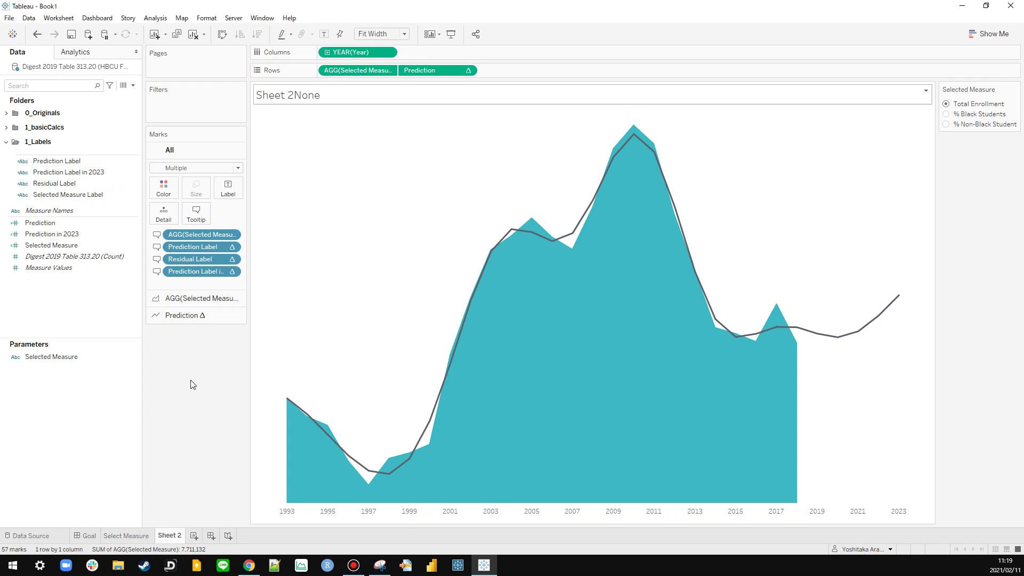
{"action": "mouse_move", "coordinate": [798, 344]}
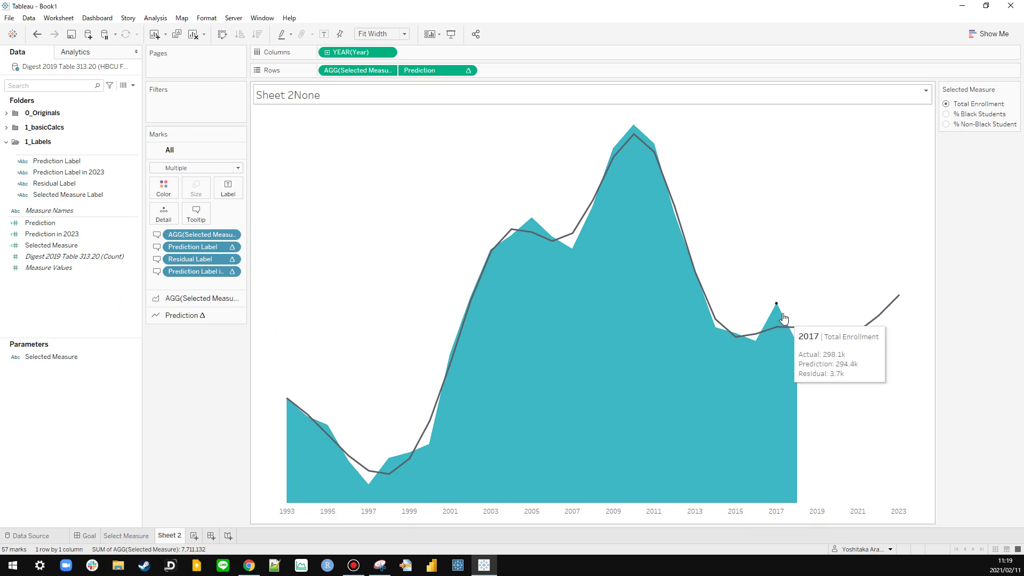
Step: Create a new calculated field named Selected Value in the last year
{"action": "right_click", "coordinate": [52, 292]}
{"action": "left_click", "coordinate": [62, 297]}
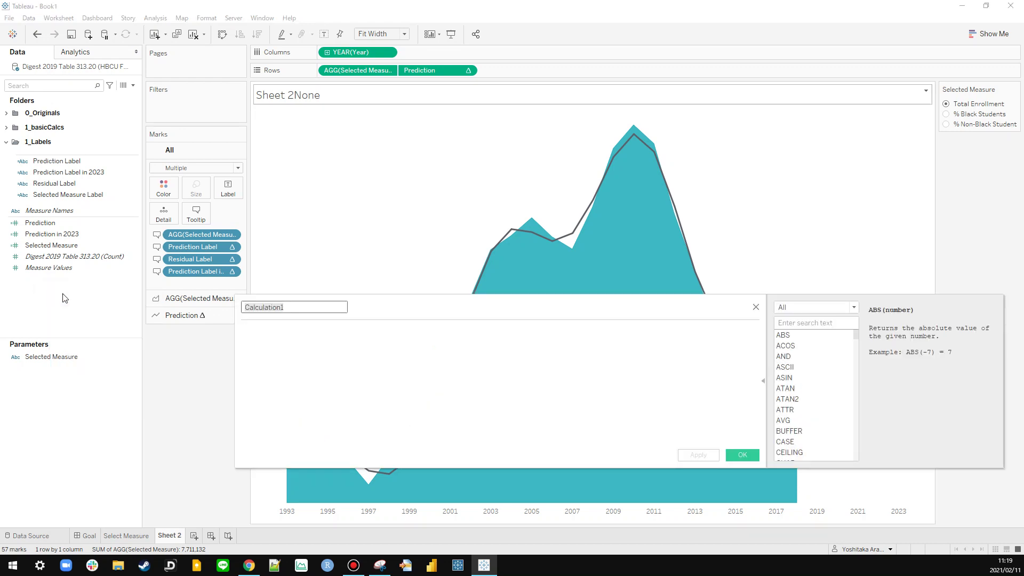
{"action": "left_click", "coordinate": [315, 339]}
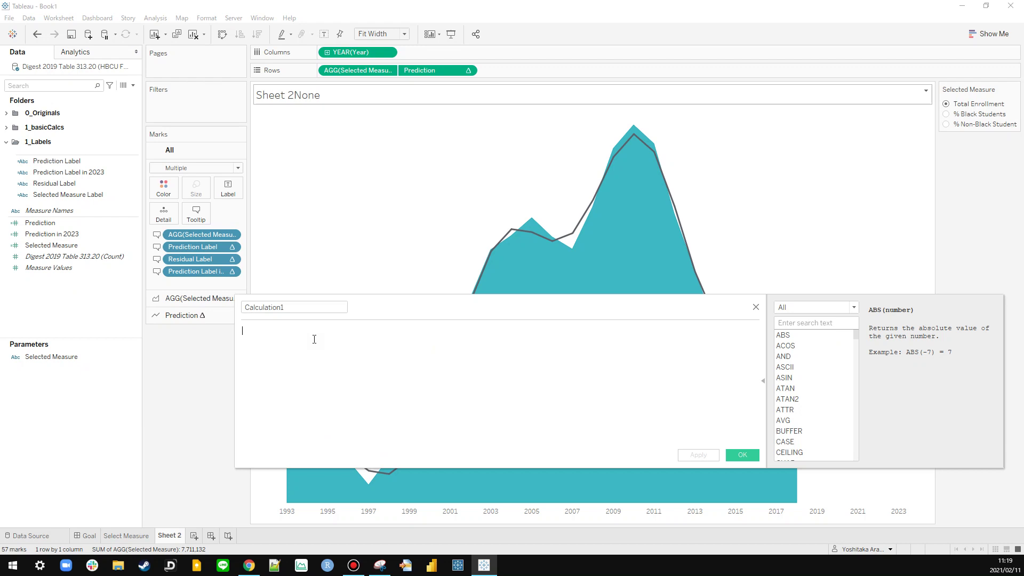
{"action": "left_click", "coordinate": [300, 308]}
{"action": "type", "text": "Se"}
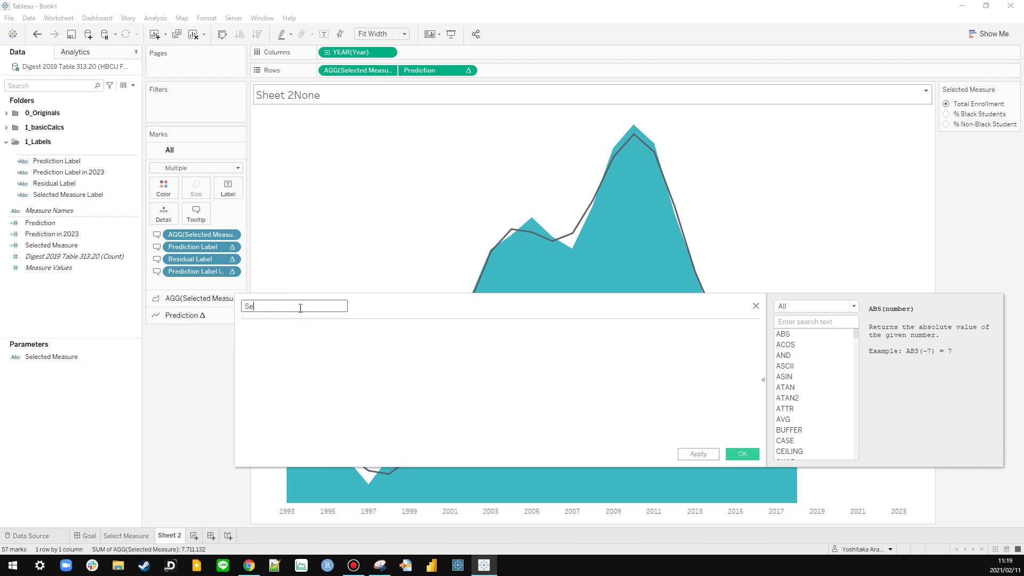
{"action": "type", "text": "lected Value in"}
{"action": "left_click_drag", "start_coordinate": [376, 307], "coordinate": [396, 201]}
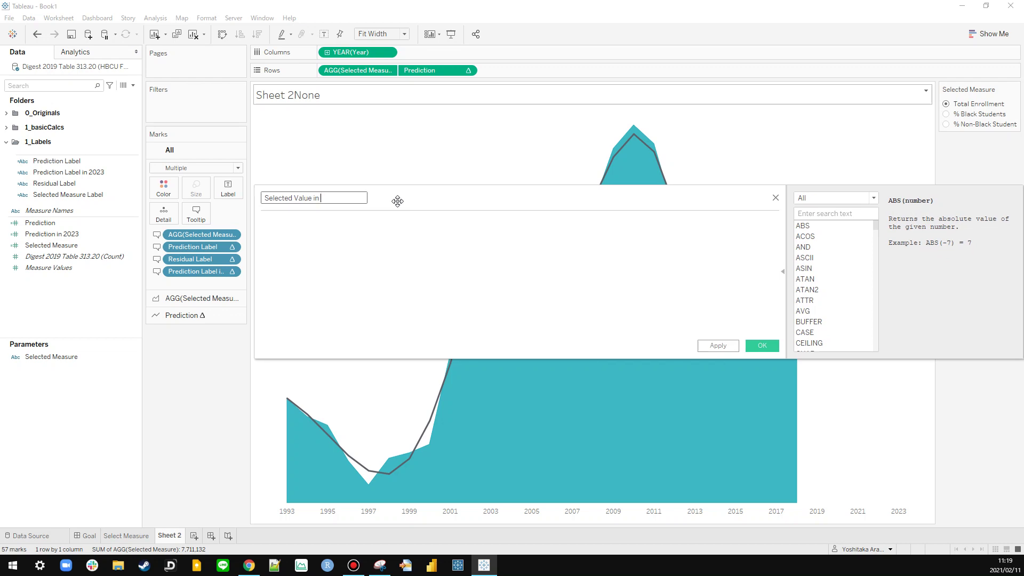
{"action": "type", "text": "the last year"}
Step: Enter the condition IF MIN([Year]) = MIN({ EXCLUDE [Year]: MAX([Year])}) in the new calculation
{"action": "left_click", "coordinate": [407, 251]}
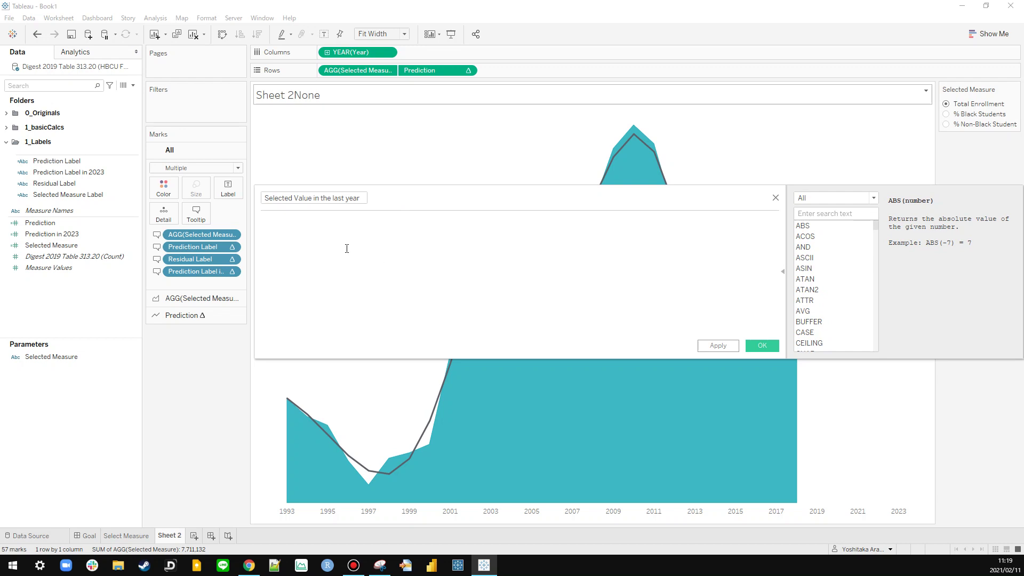
{"action": "type", "text": "IF MIN([Year]) = MIN()EXC"}
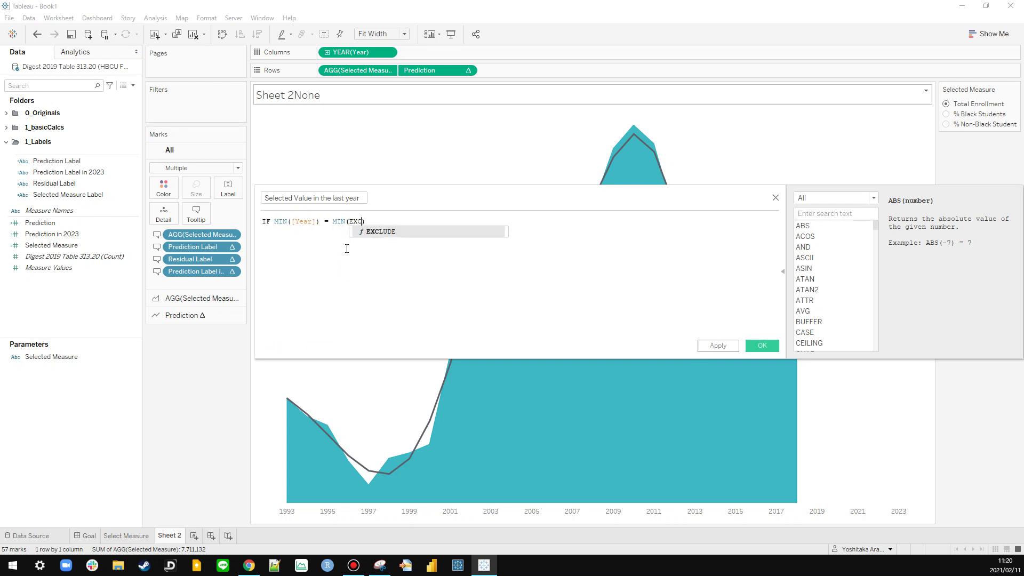
{"action": "key", "text": "Return"}
{"action": "type", "text": "[Year]: MAX"}
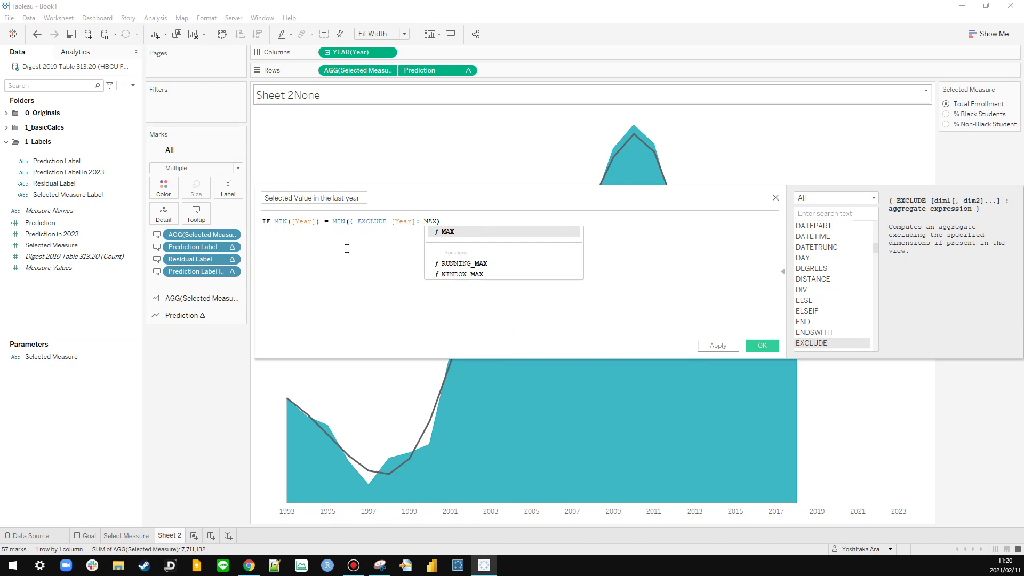
{"action": "key", "text": "Return"}
{"action": "type", "text": "[Year])"}
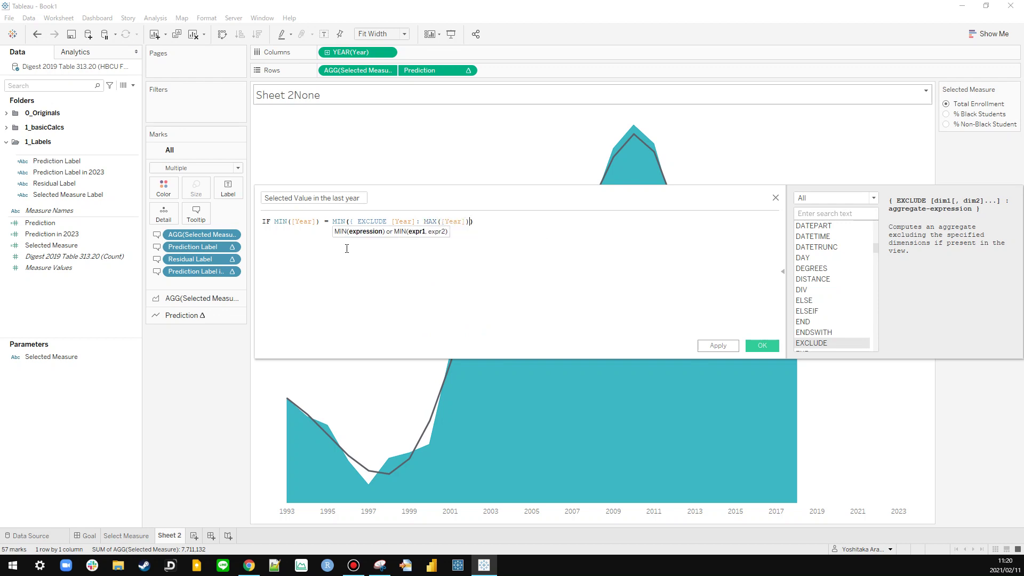
{"action": "type", "text": "}) "}
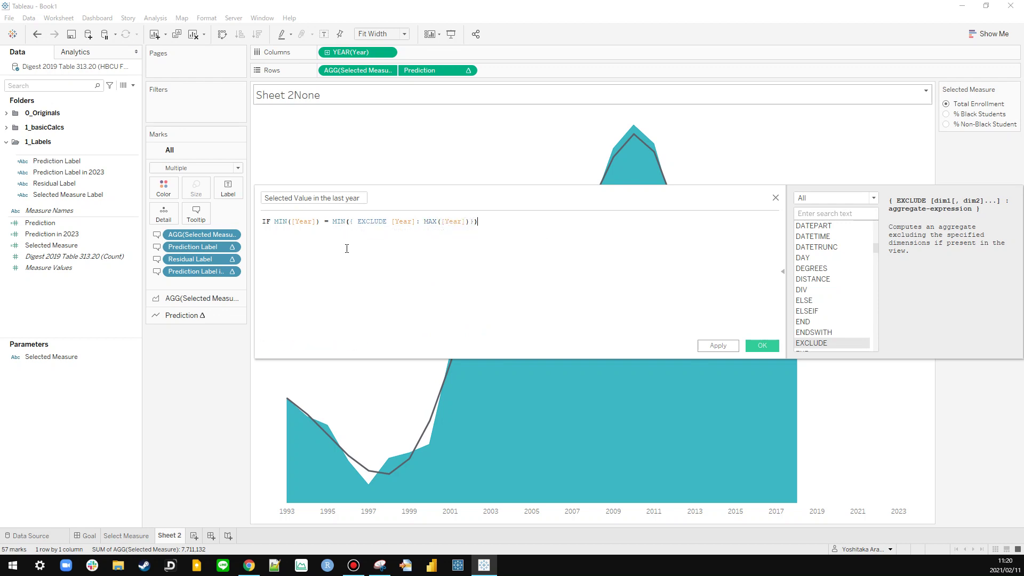
Step: Complete the calculation with THEN MIN([Year]) and END, and apply it
{"action": "type", "text": "THEN"}
{"action": "type", "text": "[Year]"}
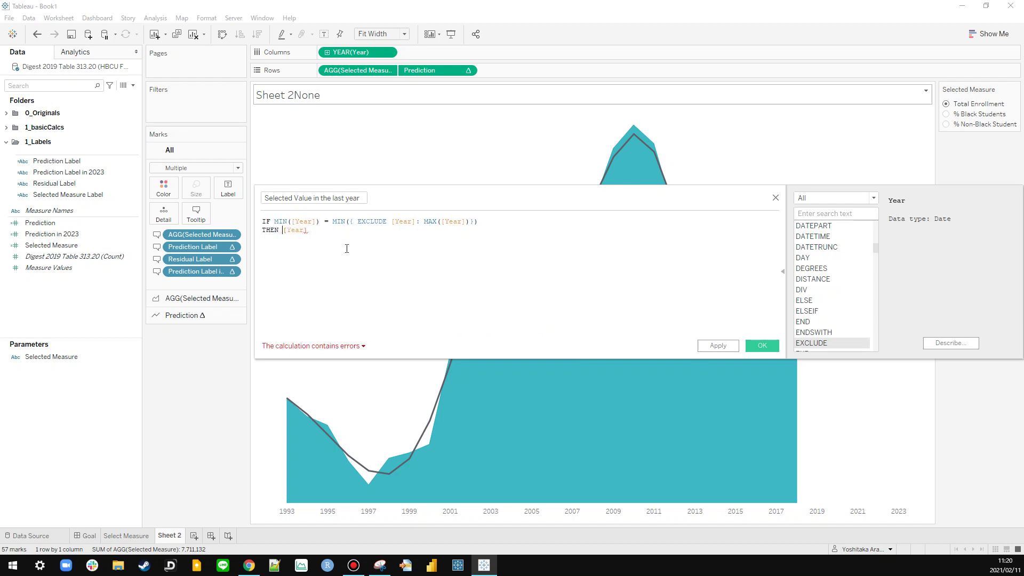
{"action": "type", "text": "MIN("}
{"action": "type", "text": ")"}
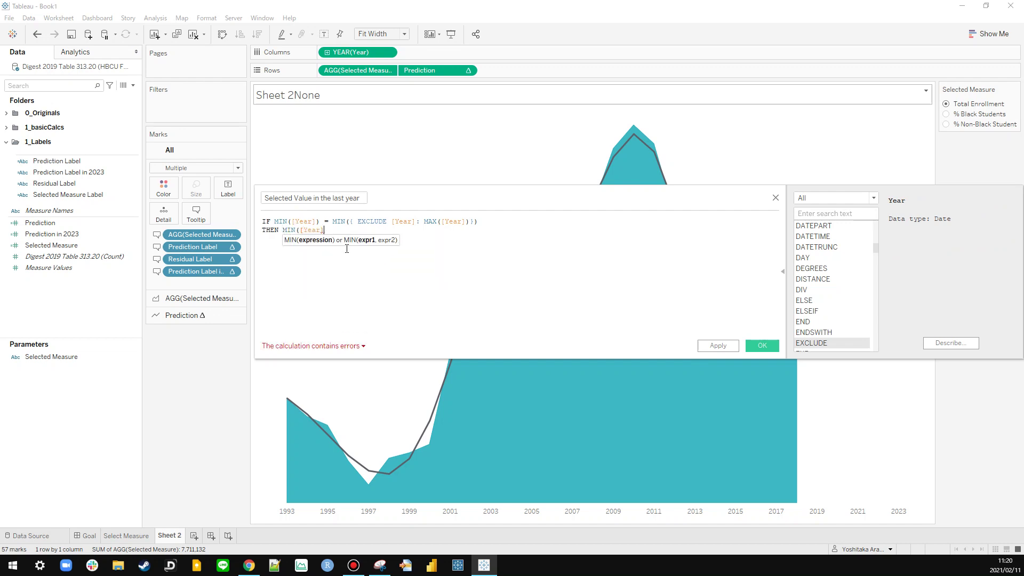
{"action": "key", "text": "Return"}
{"action": "type", "text": "END"}
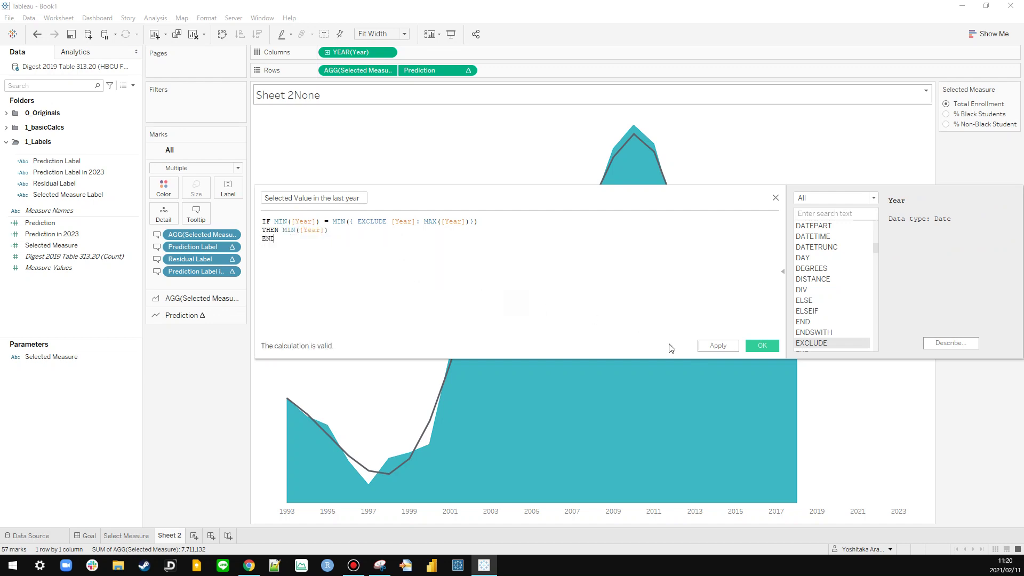
{"action": "left_click", "coordinate": [717, 345]}
Step: Try adding Selected Value in the last year to the tooltip on all marks, and undo it
{"action": "left_click_drag", "start_coordinate": [52, 255], "coordinate": [197, 207]}
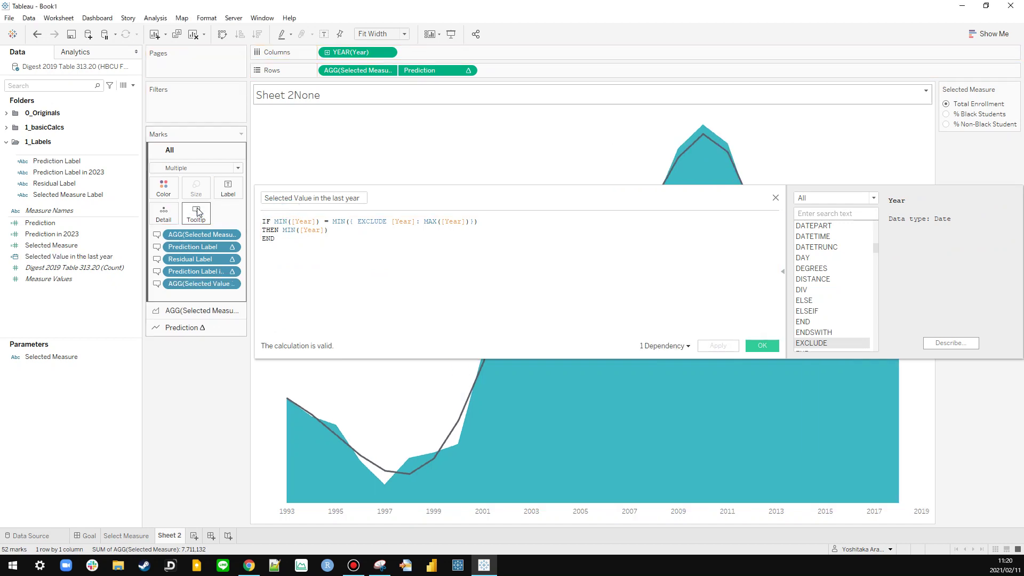
{"action": "key", "text": "ctrl+z"}
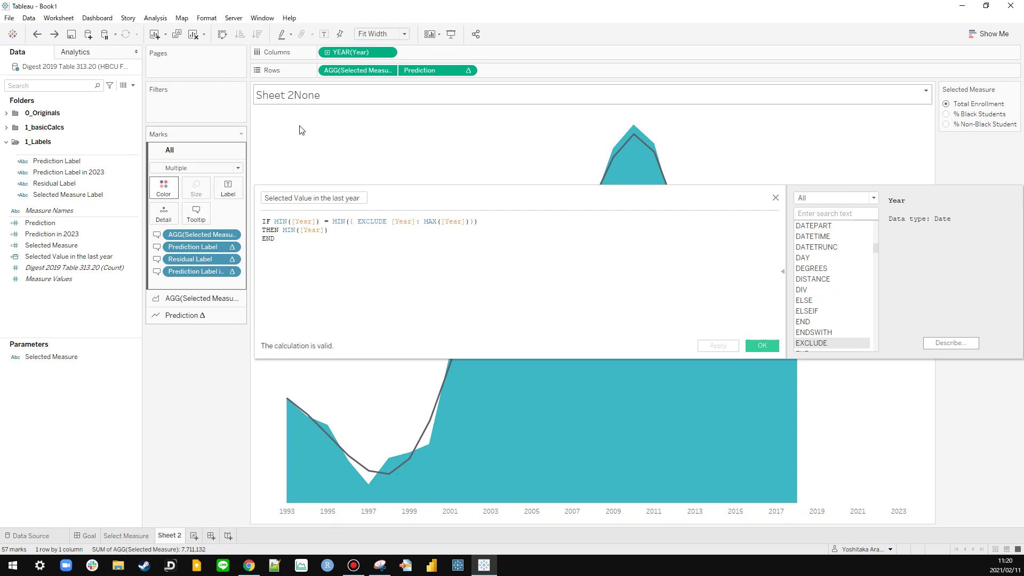
Step: Replace MIN([Year]) in the THEN clause with [Selected Measure] and apply the calculation
{"action": "mouse_move", "coordinate": [406, 186]}
{"action": "left_mouse_down"}
{"action": "mouse_move", "coordinate": [408, 224]}
{"action": "mouse_move", "coordinate": [411, 194]}
{"action": "left_mouse_up"}
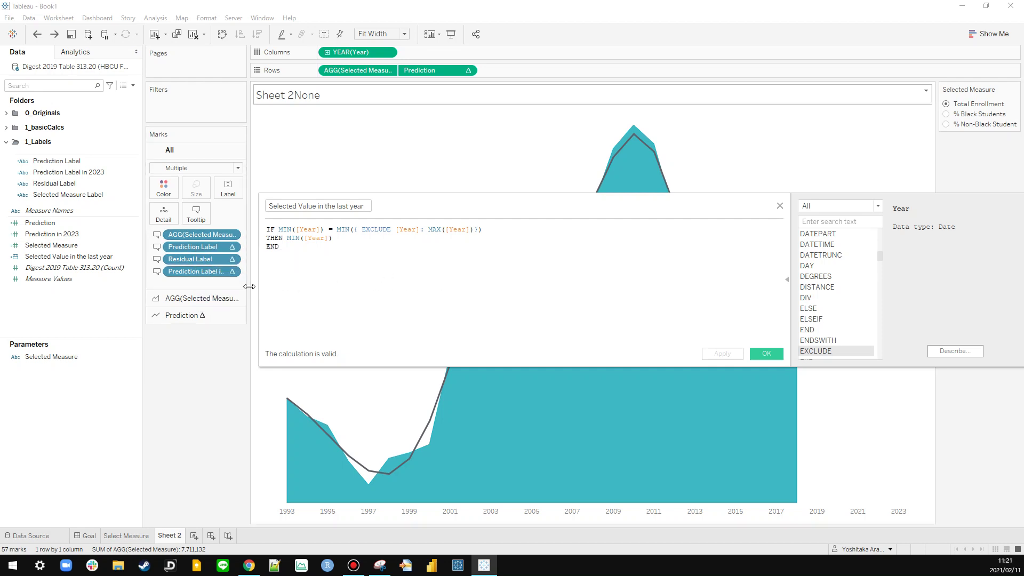
{"action": "left_click_drag", "start_coordinate": [251, 286], "coordinate": [265, 286]}
{"action": "left_click_drag", "start_coordinate": [411, 199], "coordinate": [422, 148]}
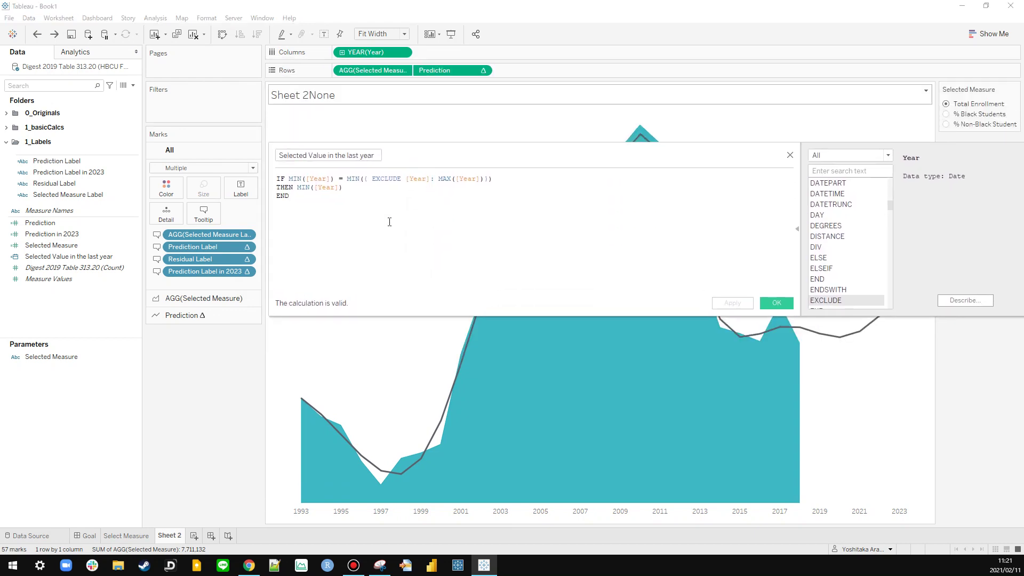
{"action": "left_click_drag", "start_coordinate": [342, 188], "coordinate": [298, 188]}
{"action": "left_click_drag", "start_coordinate": [370, 70], "coordinate": [347, 191]}
{"action": "left_click", "coordinate": [733, 302]}
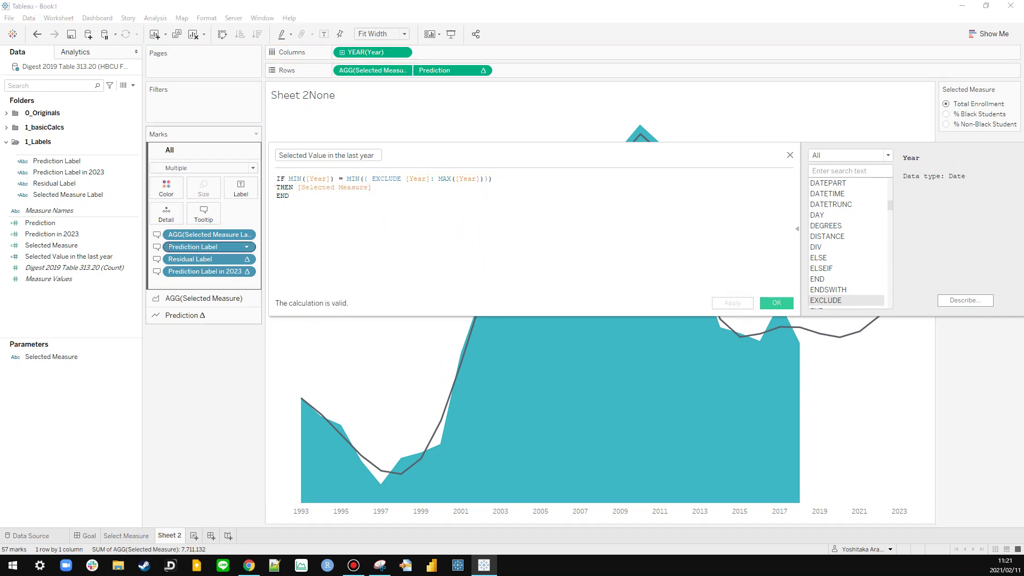
Step: Try adding Selected Value in the last year to the detail on all marks, and undo it
{"action": "left_click", "coordinate": [65, 244]}
{"action": "left_click", "coordinate": [58, 257]}
{"action": "left_click_drag", "start_coordinate": [58, 257], "coordinate": [158, 216]}
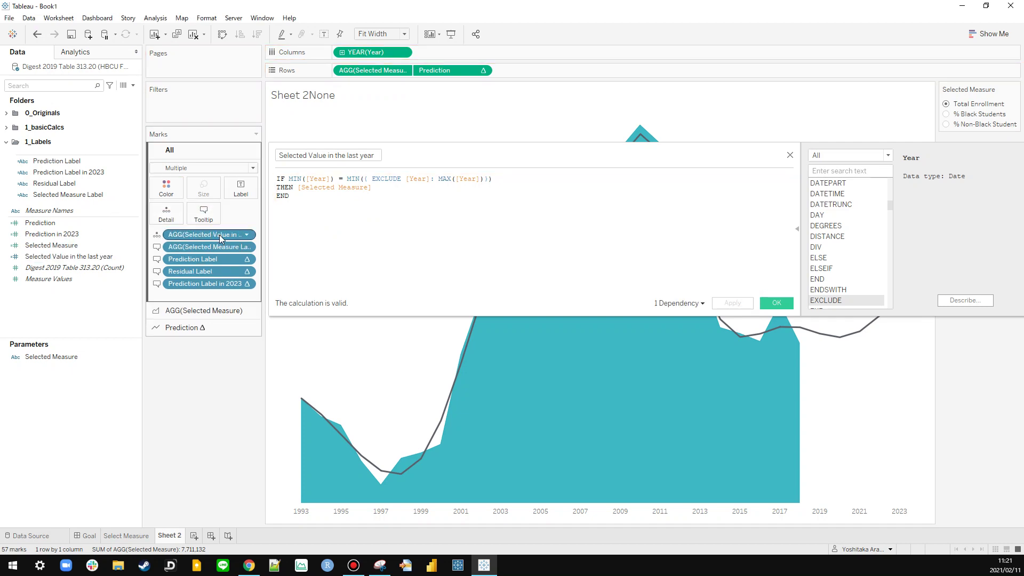
{"action": "key", "text": "ctrl+z"}
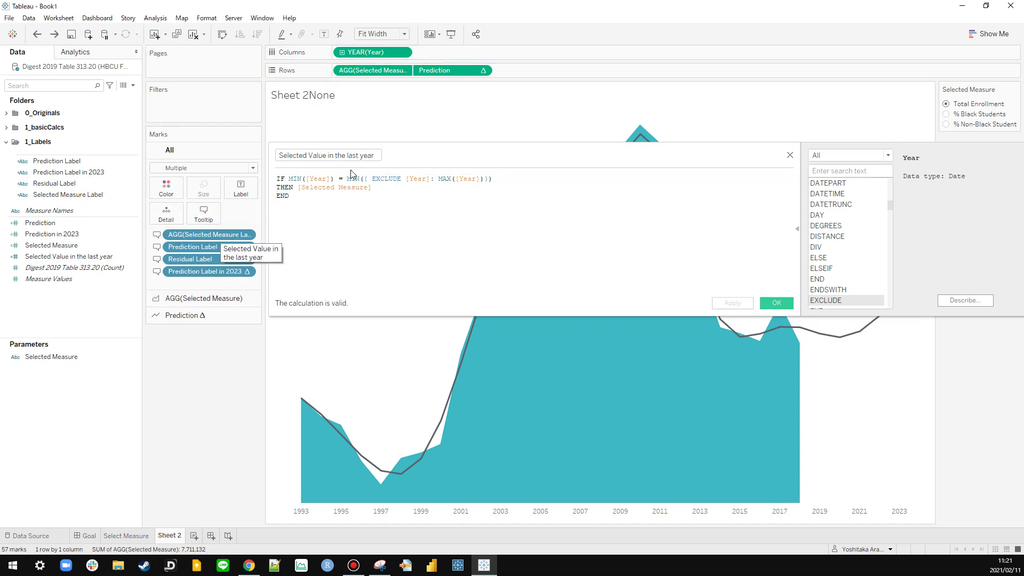
Step: Rename the calculation as Selected Value in the latest year, add it to the tooltip on all marks, and close the editor
{"action": "left_click", "coordinate": [357, 155]}
{"action": "double_click", "coordinate": [357, 155]}
{"action": "type", "text": "latest"}
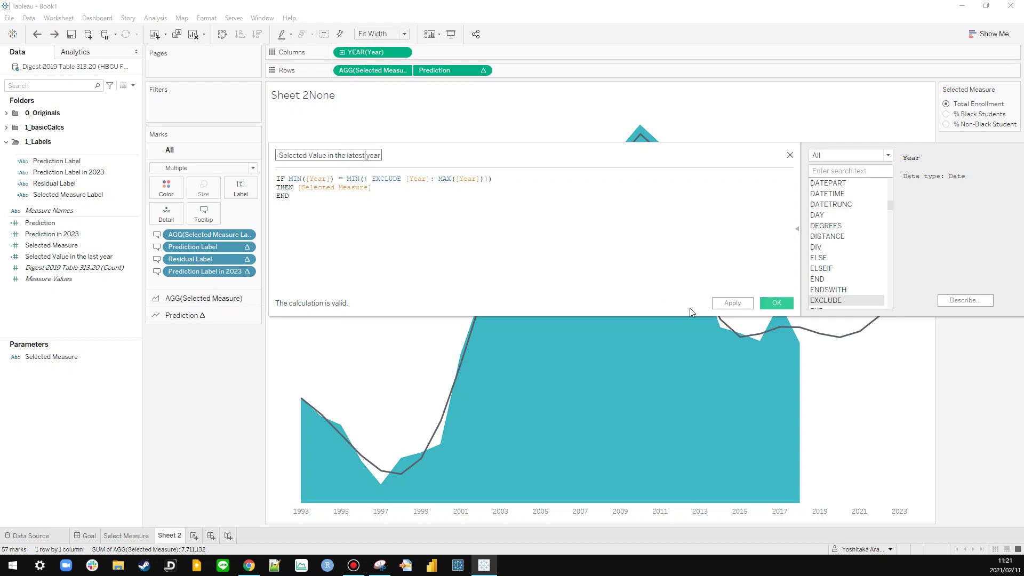
{"action": "left_click", "coordinate": [732, 303]}
{"action": "left_click_drag", "start_coordinate": [75, 256], "coordinate": [203, 213]}
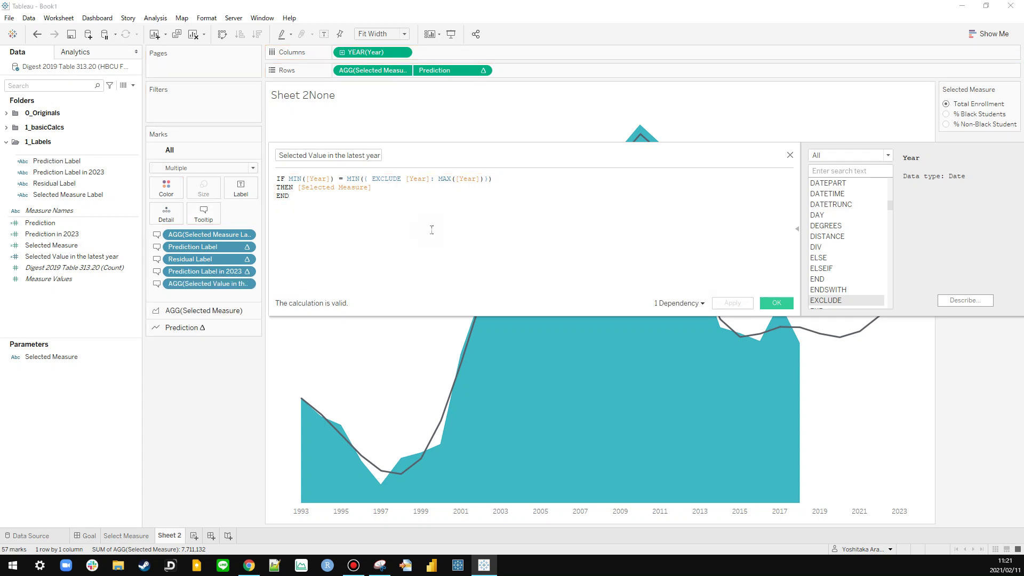
{"action": "left_click", "coordinate": [768, 304]}
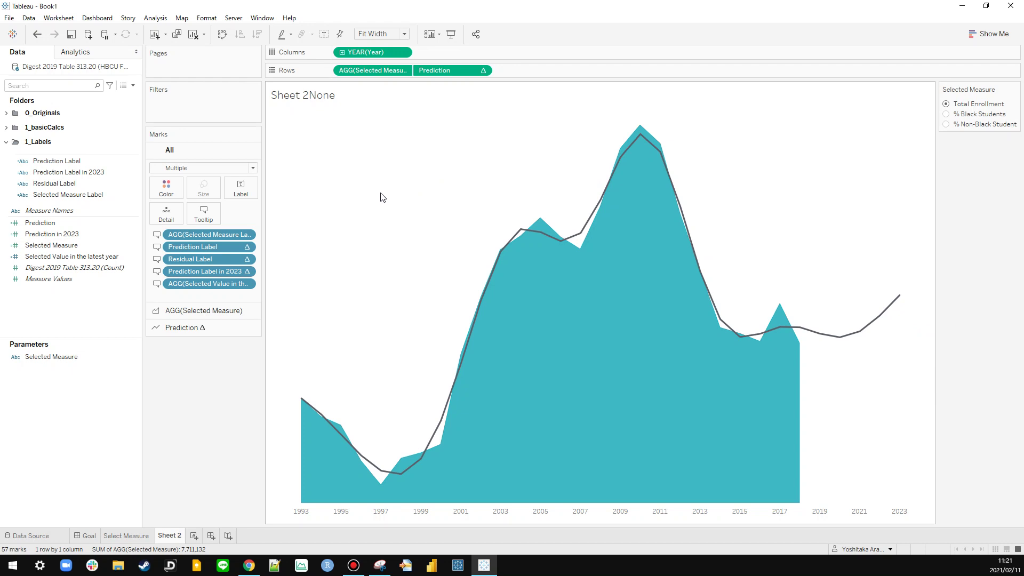
Step: Replace the sheet title's text with "By 2023, %" followed by the Selected Measure parameter
{"action": "double_click", "coordinate": [296, 99]}
{"action": "key", "text": "ctrl+a"}
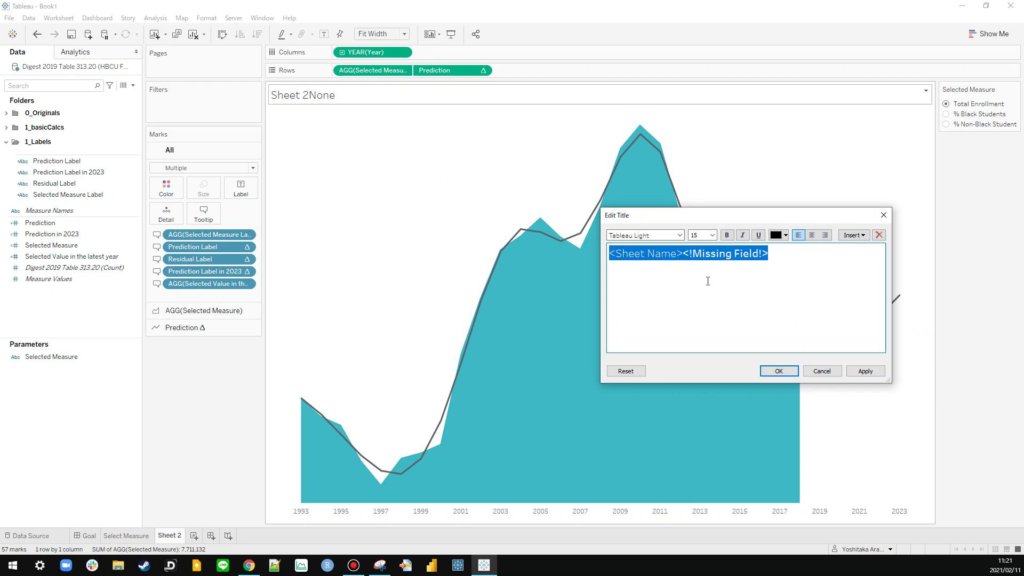
{"action": "key", "text": "Delete"}
{"action": "type", "text": "By 2023, "}
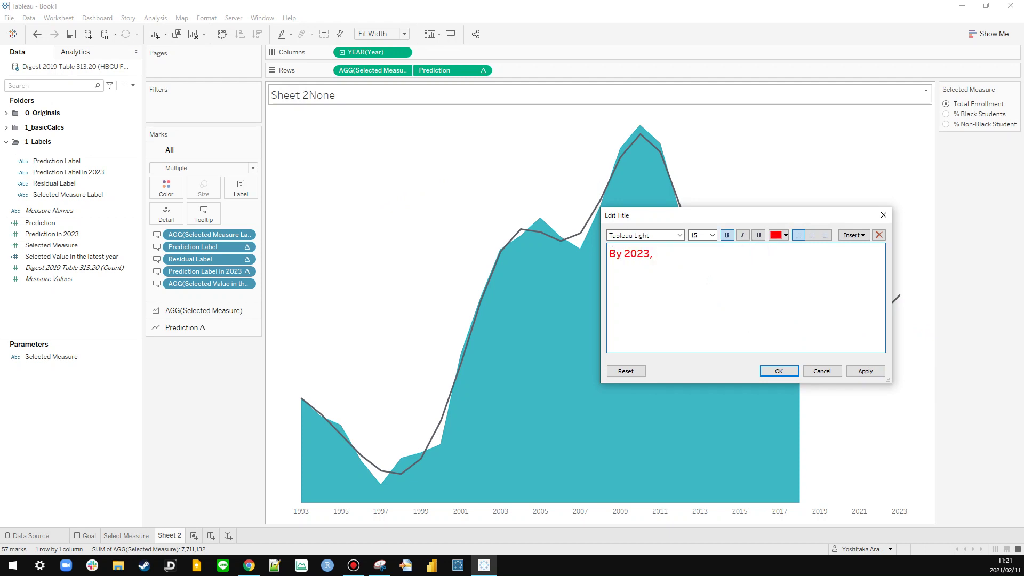
{"action": "type", "text": "% of"}
{"action": "key", "text": "BackSpace"}
{"action": "key", "text": "BackSpace"}
{"action": "left_click", "coordinate": [854, 235]}
{"action": "left_click", "coordinate": [889, 397]}
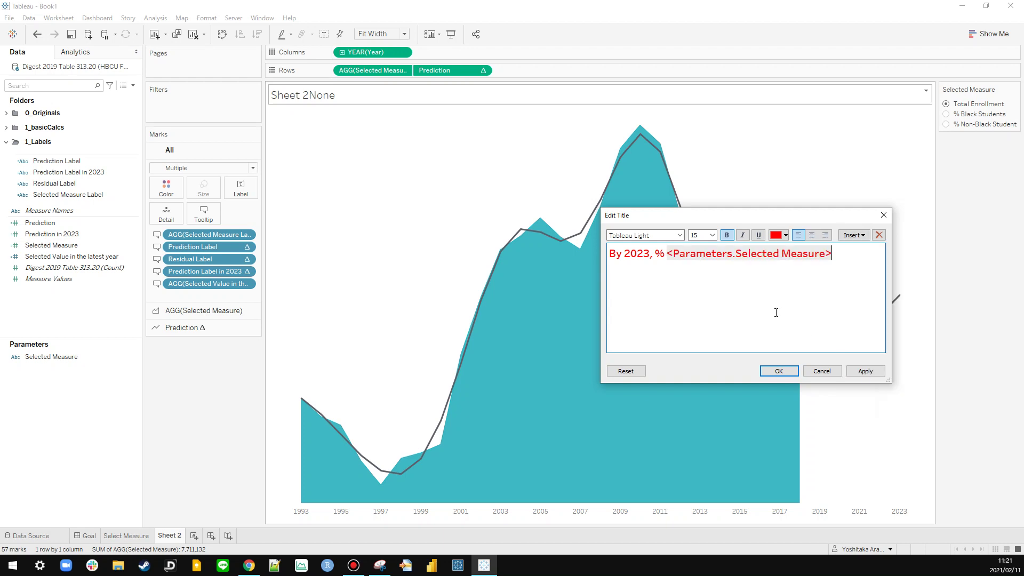
Step: Continue the title with "at HBCUs is expected to", an empty pair of quotation marks as placeholder, and "to"
{"action": "type", "text": "at HBCUs is expected "}
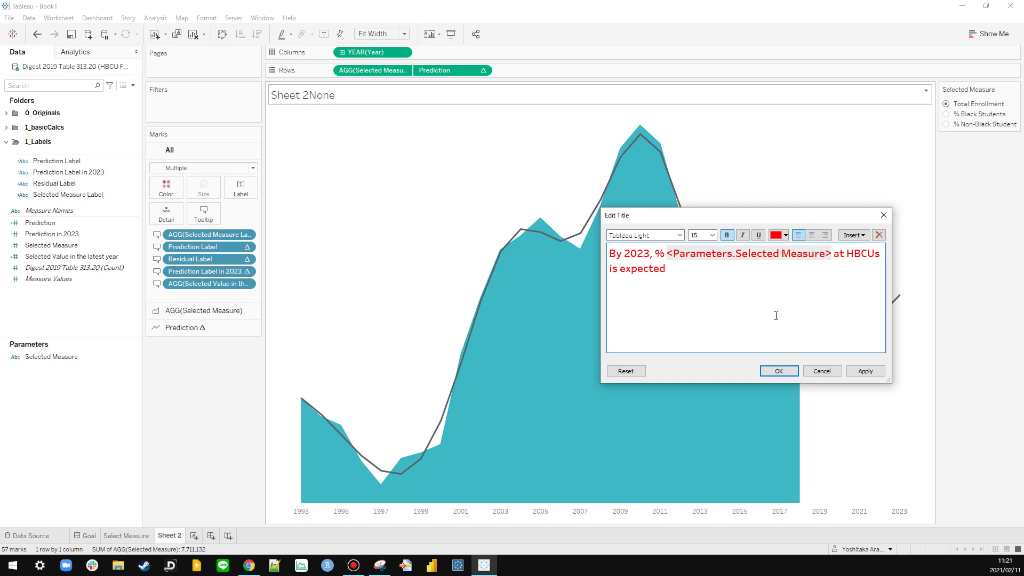
{"action": "type", "text": "to increase to"}
{"action": "key", "text": "alt+Tab"}
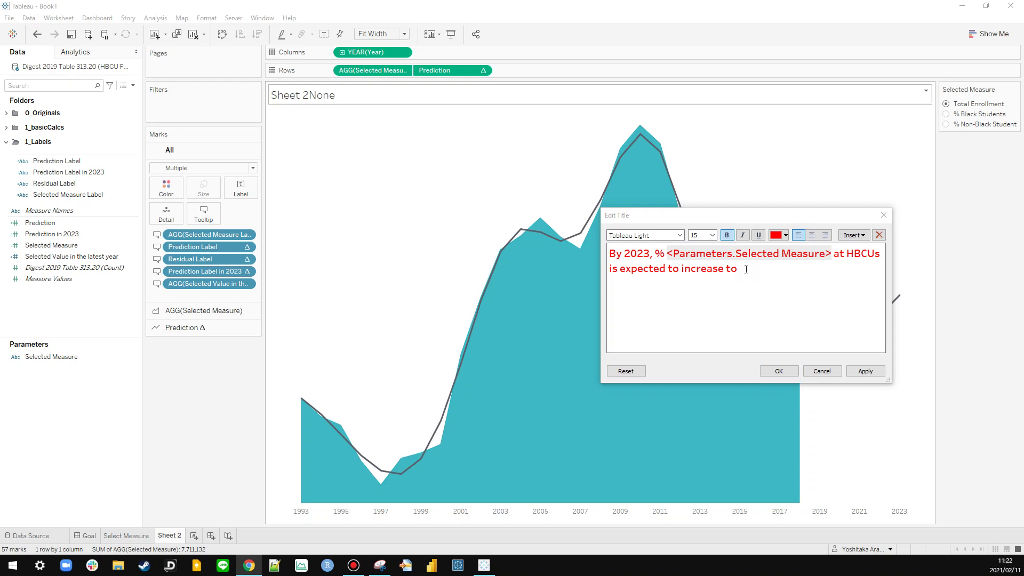
{"action": "left_click_drag", "start_coordinate": [747, 269], "coordinate": [682, 272]}
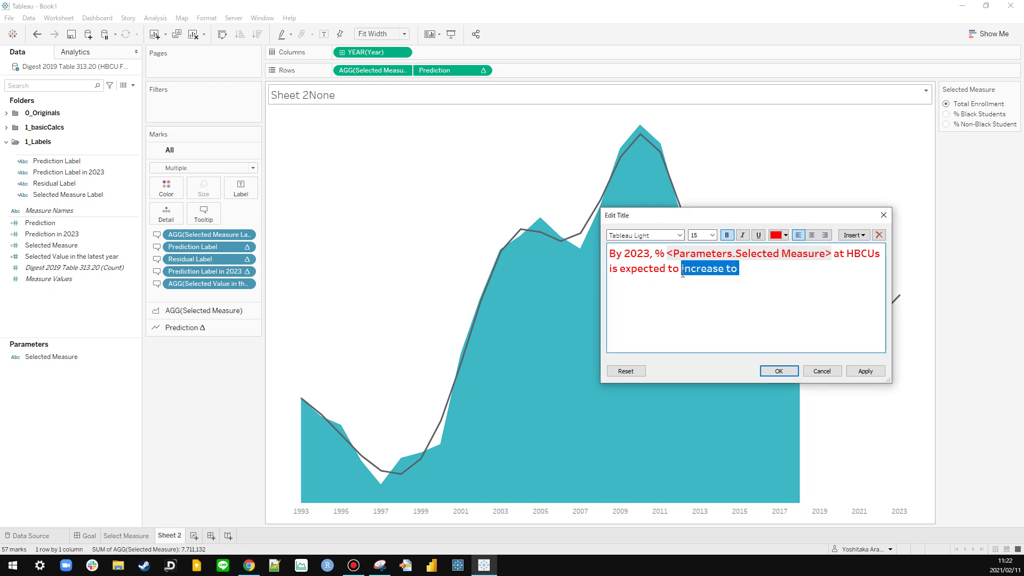
{"action": "type", "text": "\"\" to"}
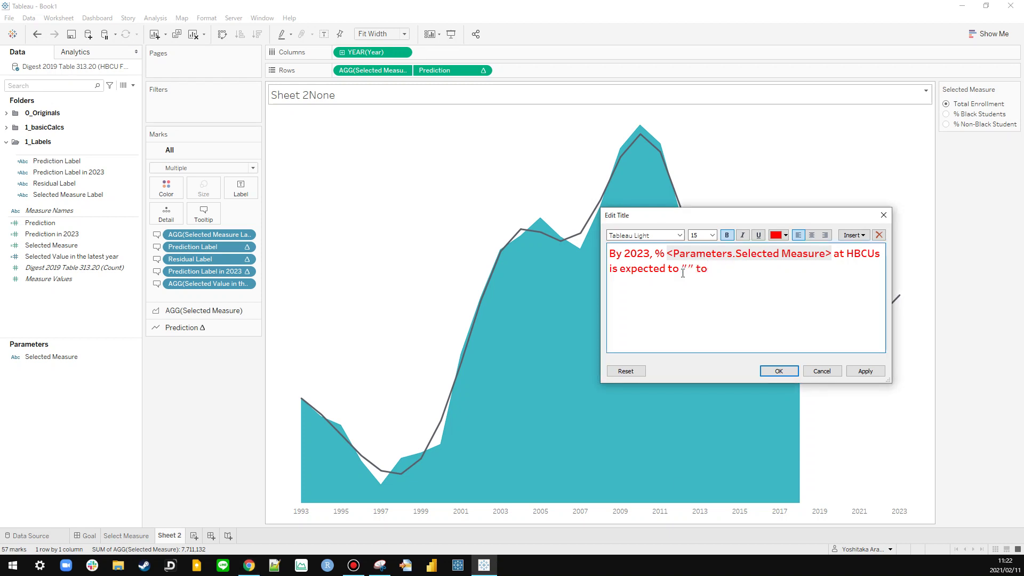
Step: Insert the Prediction Label in 2023 field at the end of the title, followed by an opening parenthesis
{"action": "left_click", "coordinate": [854, 234]}
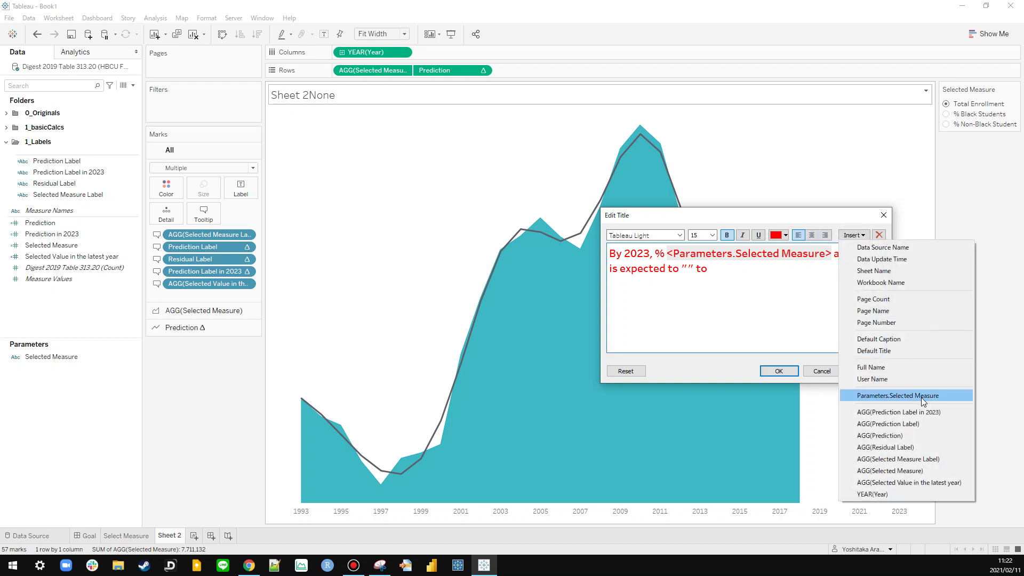
{"action": "left_click", "coordinate": [929, 413]}
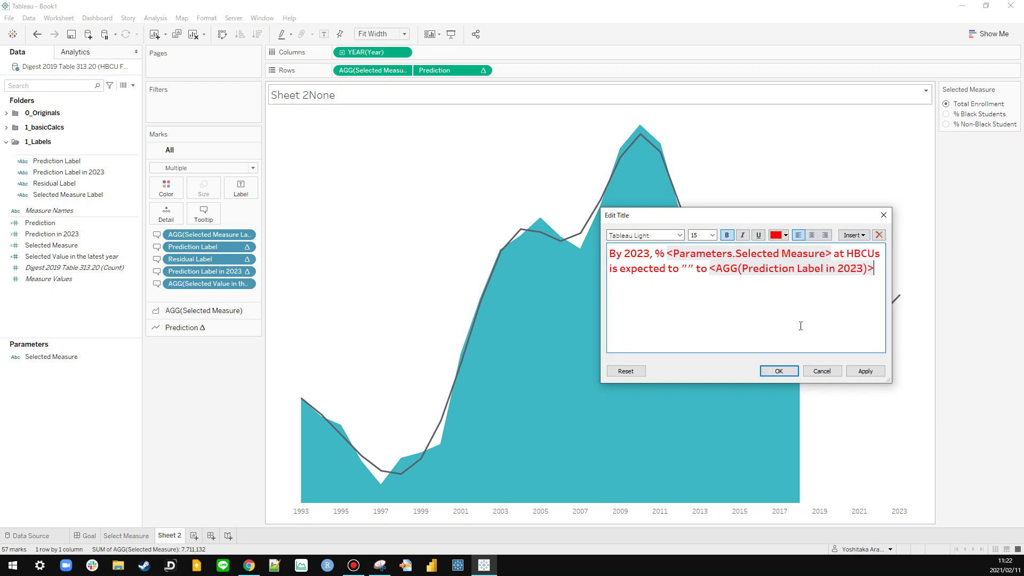
{"action": "type", "text": "("}
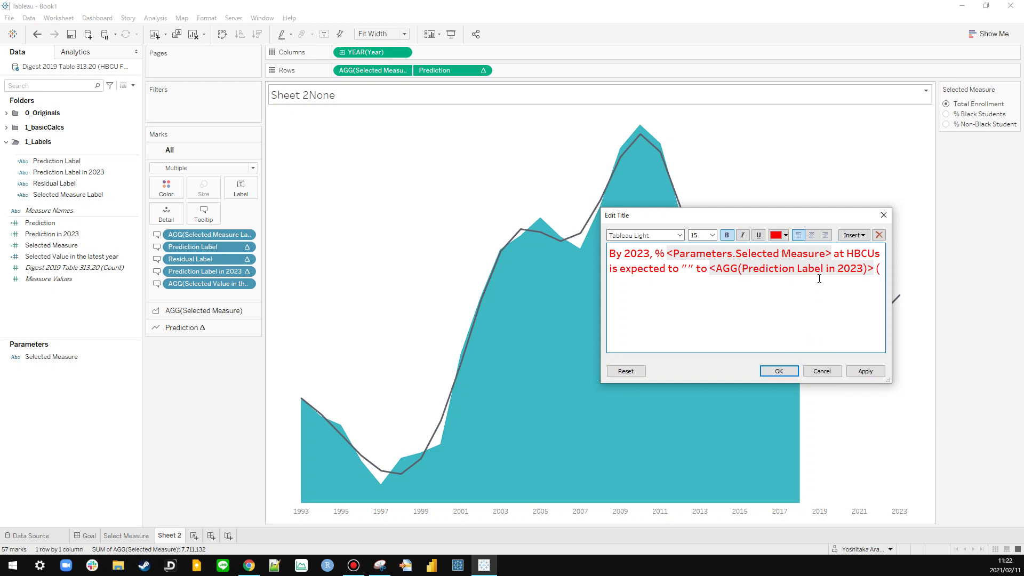
{"action": "left_click", "coordinate": [854, 234]}
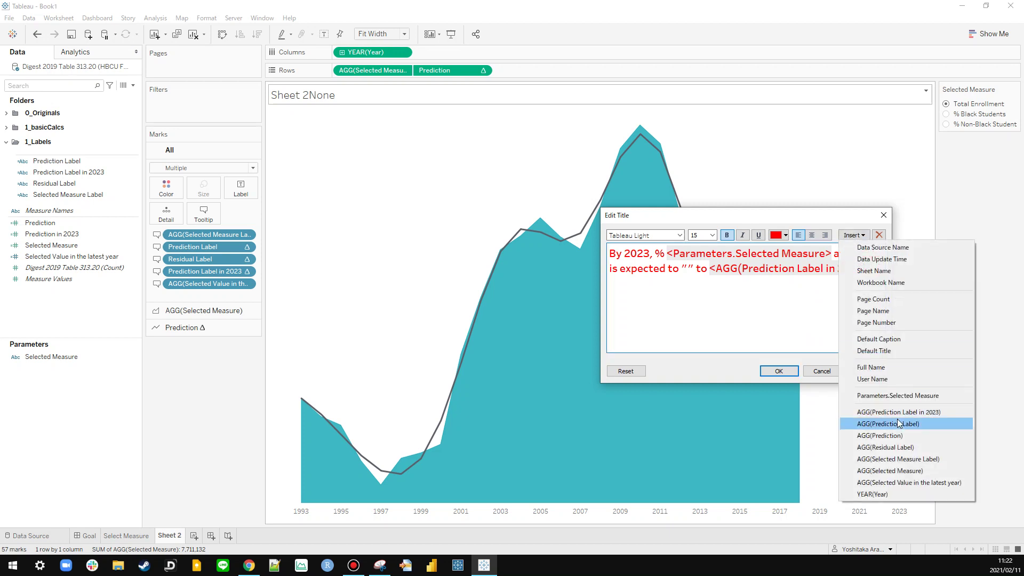
{"action": "left_click", "coordinate": [841, 329]}
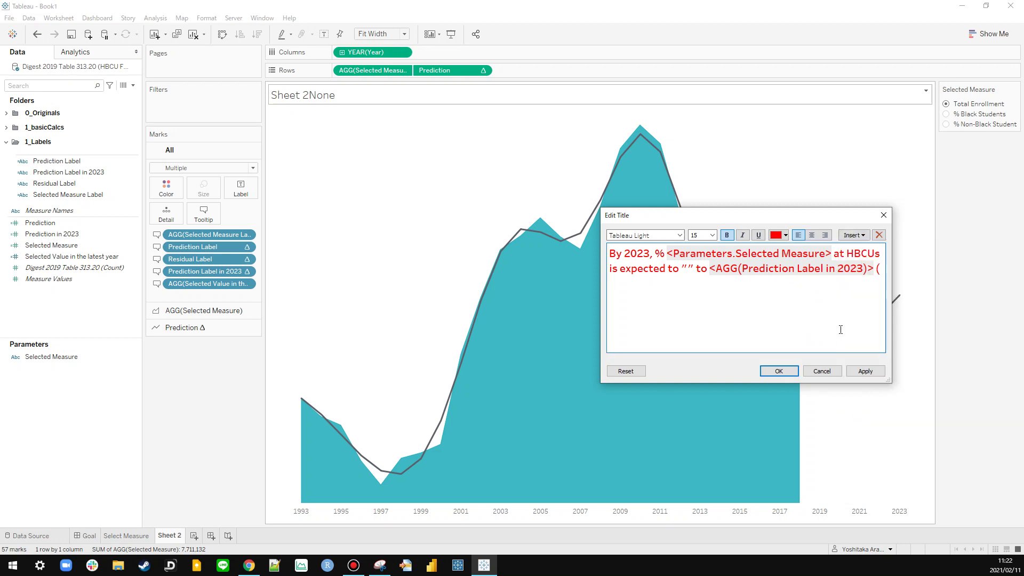
Step: Complete the title's parenthesis with "vs.", the Selected Value in the latest year field and "in 2018)", and apply the title
{"action": "type", "text": "vs."}
{"action": "left_click", "coordinate": [853, 234]}
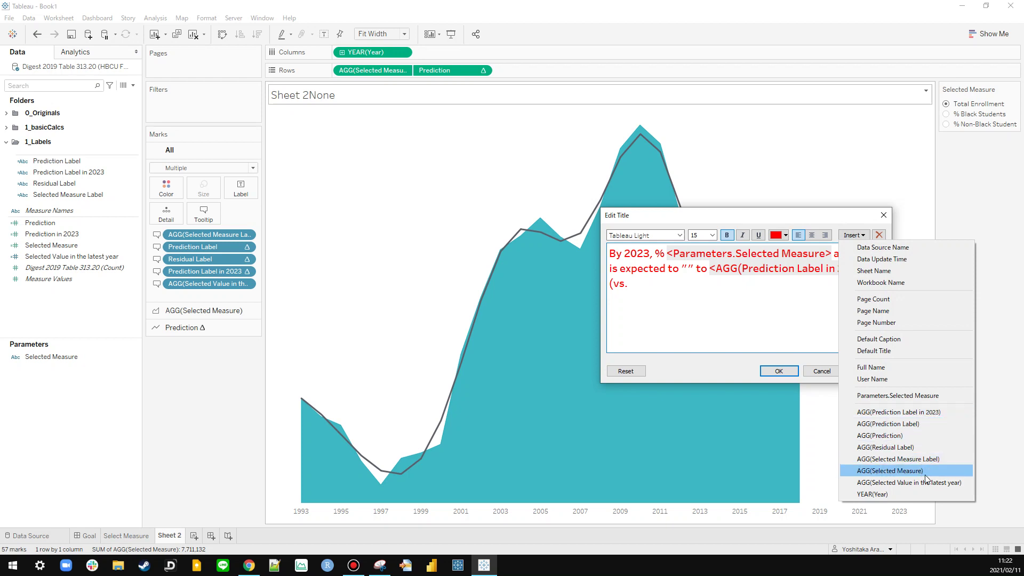
{"action": "left_click", "coordinate": [909, 482]}
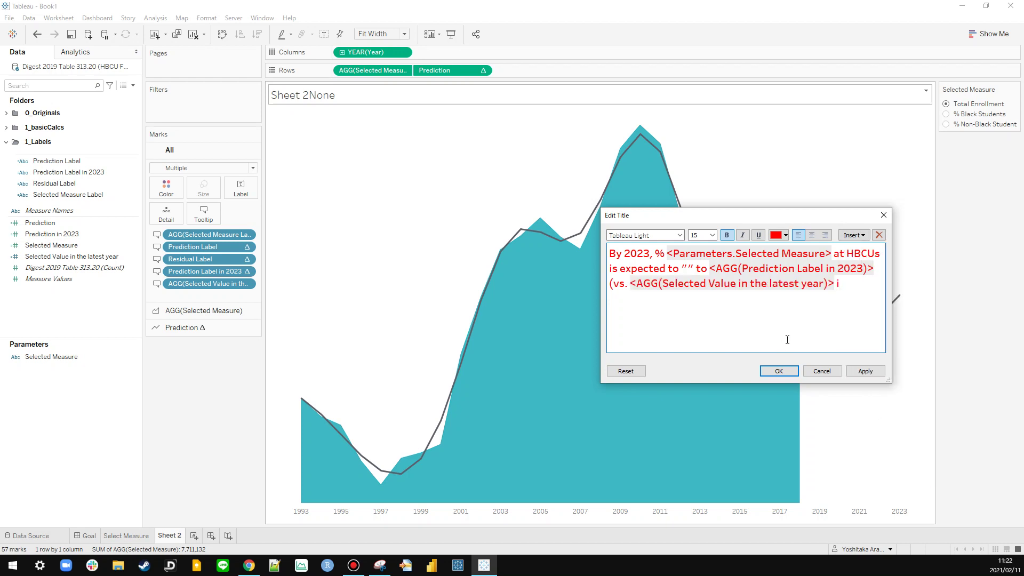
{"action": "type", "text": "in 2018)"}
{"action": "left_click", "coordinate": [864, 372]}
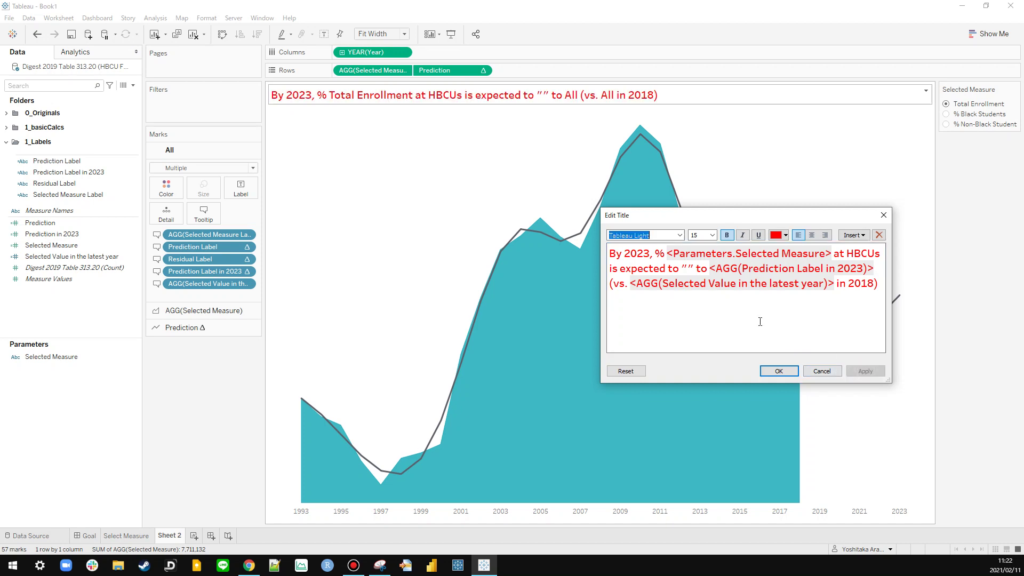
{"action": "left_click", "coordinate": [778, 371]}
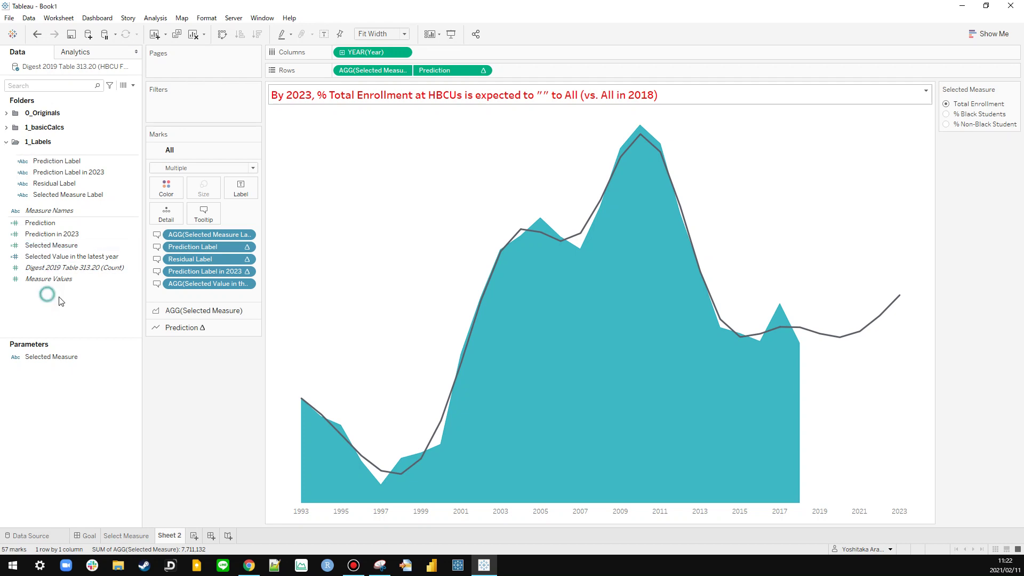
Step: Create a calculated field named Increse/Decrease? containing only the start of an IF formula, and save it
{"action": "right_click", "coordinate": [80, 306]}
{"action": "left_click", "coordinate": [80, 300]}
{"action": "key", "text": "BackSpace"}
{"action": "type", "text": "Incr"}
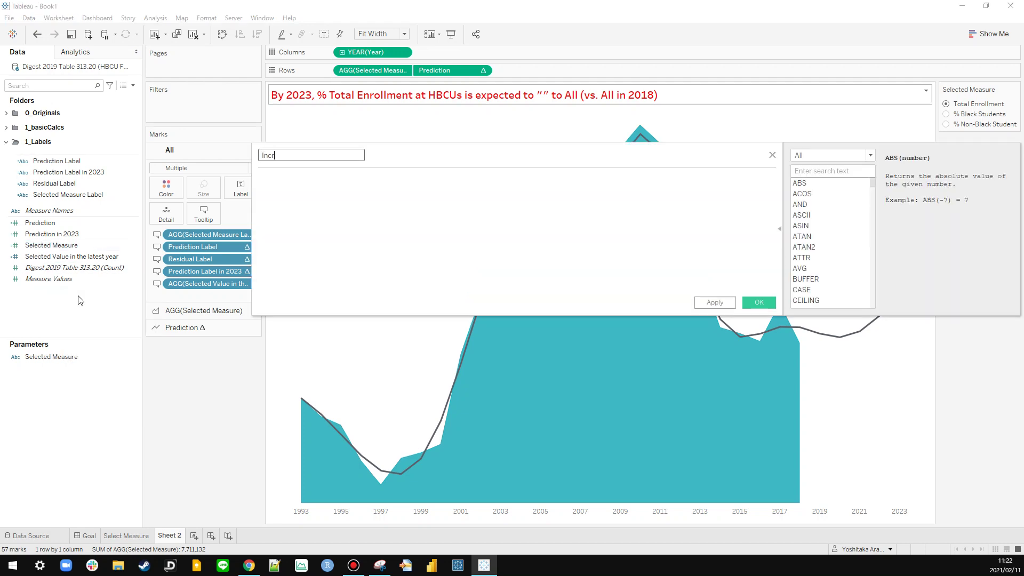
{"action": "type", "text": "ese/Decrease?"}
{"action": "left_click", "coordinate": [404, 175]}
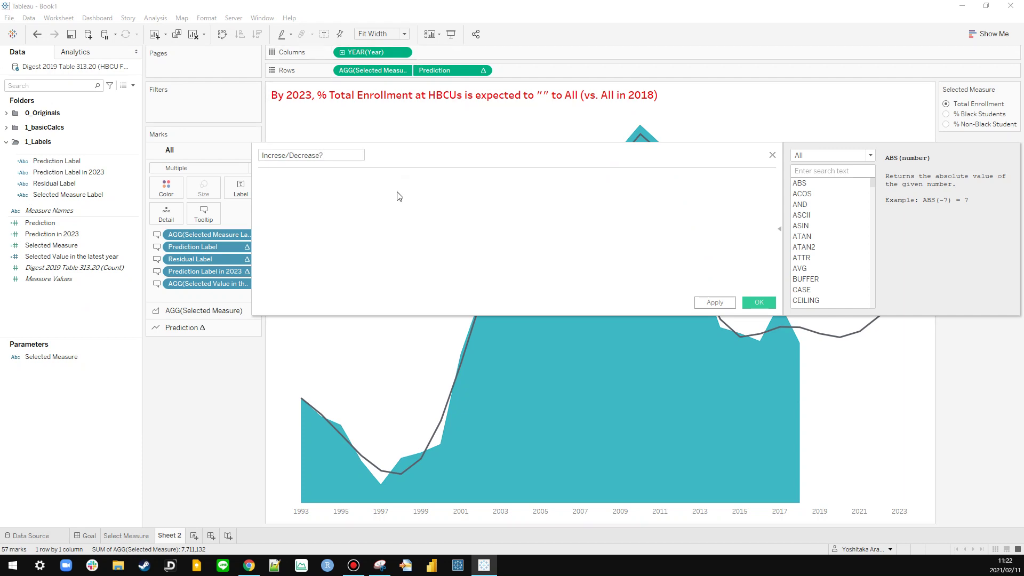
{"action": "type", "text": "IF"}
{"action": "left_click_drag", "start_coordinate": [414, 158], "coordinate": [448, 181]}
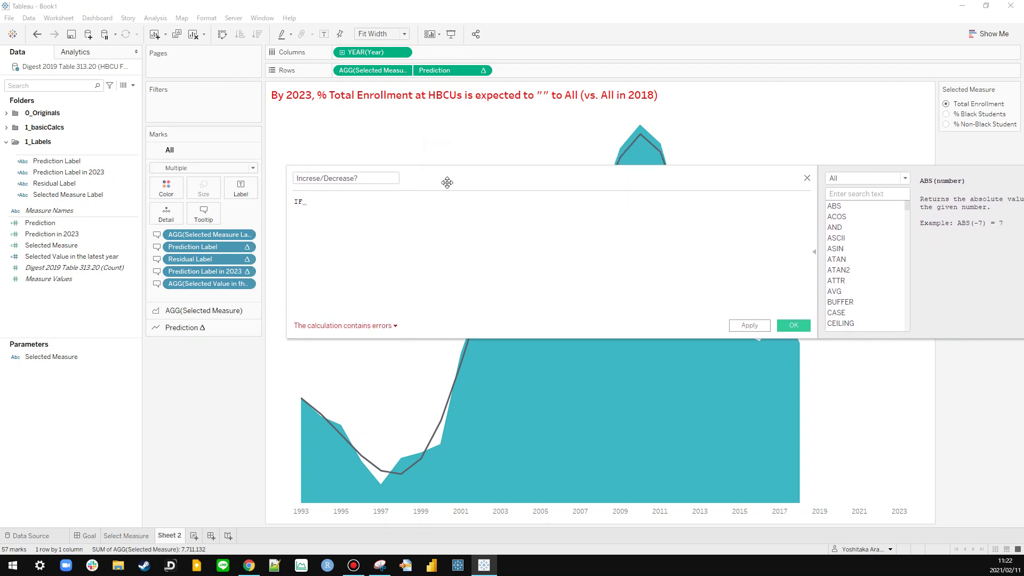
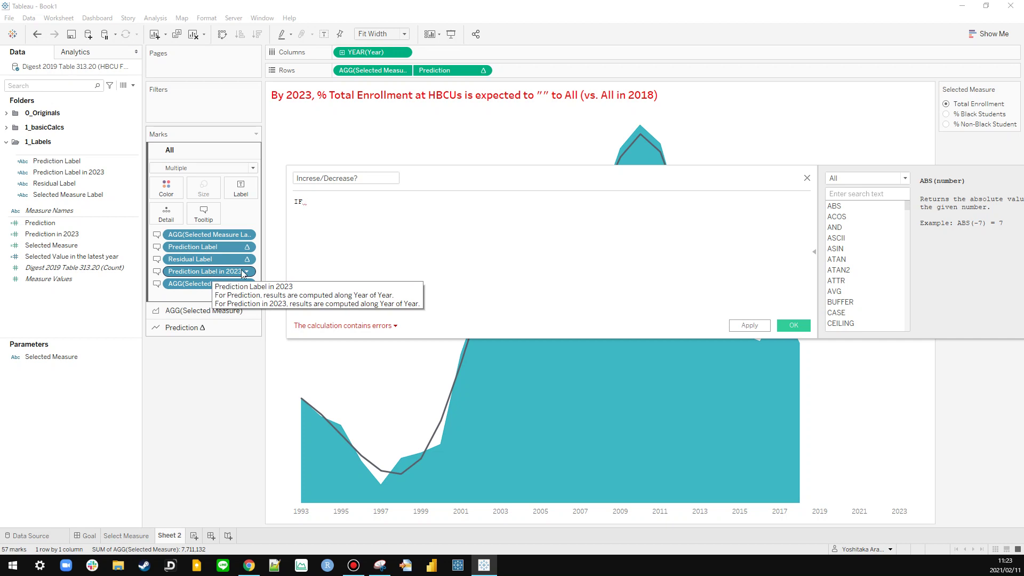
{"action": "left_click", "coordinate": [793, 326]}
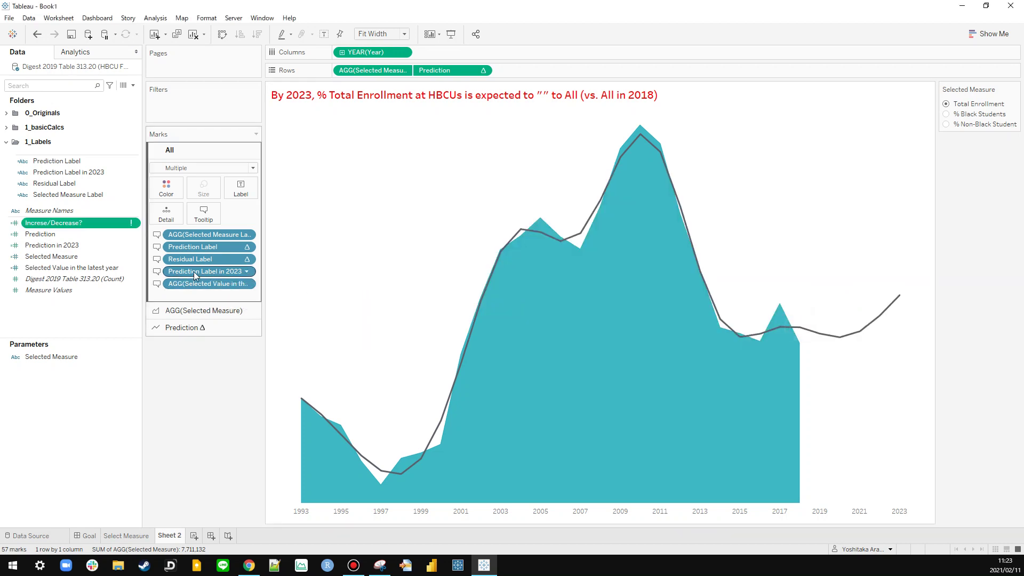
Step: Try showing Prediction Label in 2023 and Selected Value in the latest year as mark labels, and undo it
{"action": "left_click_drag", "start_coordinate": [261, 271], "coordinate": [325, 270]}
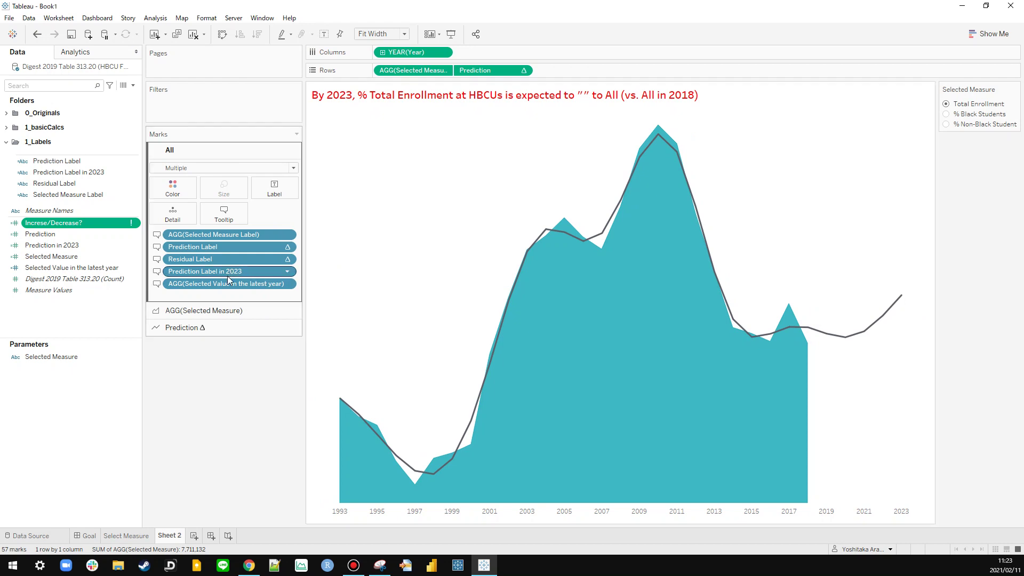
{"action": "left_click_drag", "start_coordinate": [219, 282], "coordinate": [273, 195]}
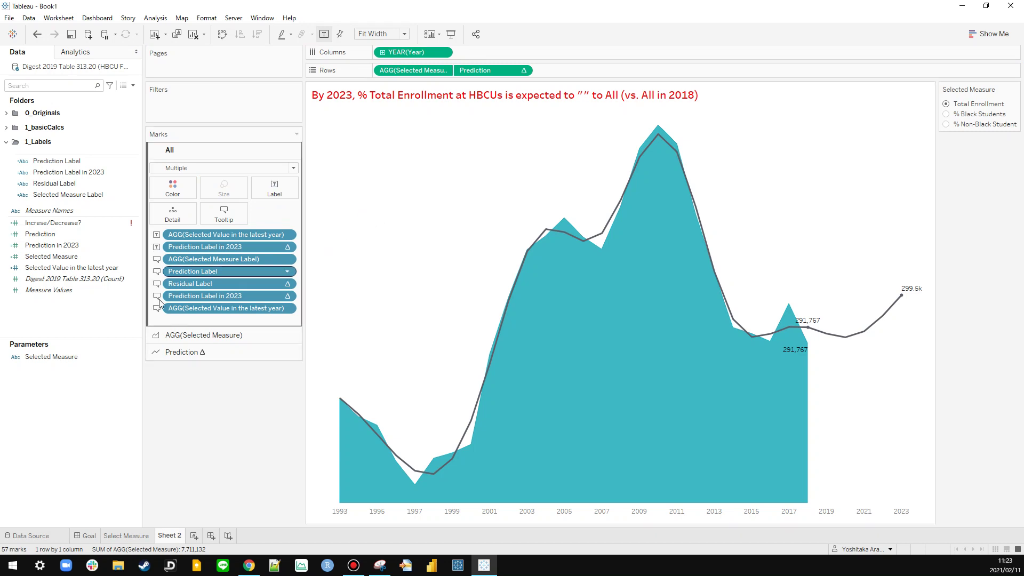
{"action": "key", "text": "ctrl+z"}
Step: Extend the Increse/Decrease? formula's IF condition with WINDOW_MAX([Prediction Label in 2023]) - WINDOW_MAX([Selected Value in the latest year])
{"action": "left_click_drag", "start_coordinate": [186, 237], "coordinate": [69, 224]}
{"action": "right_click", "coordinate": [66, 224]}
{"action": "left_click", "coordinate": [84, 271]}
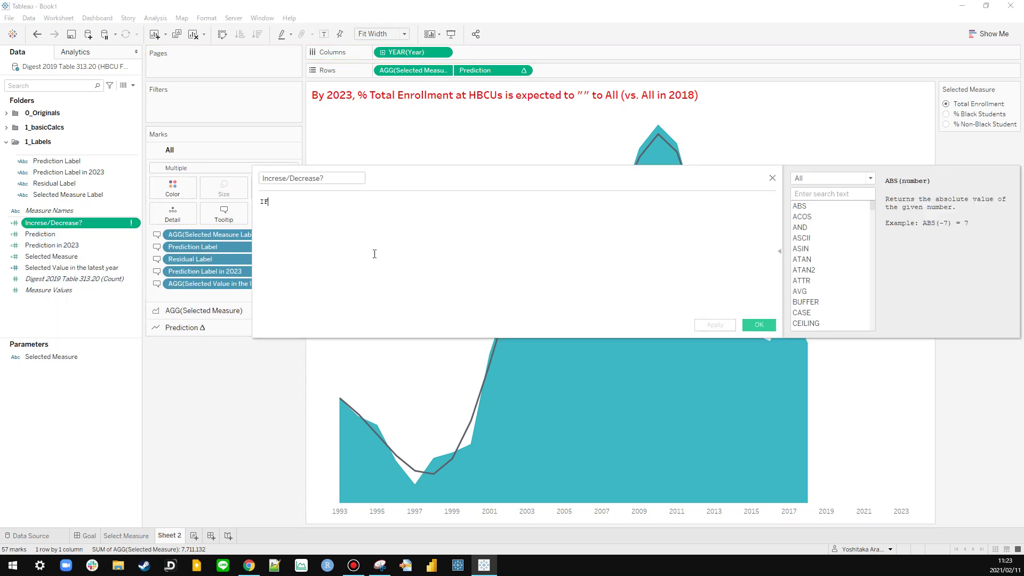
{"action": "type", "text": "WINDOW_MAX("}
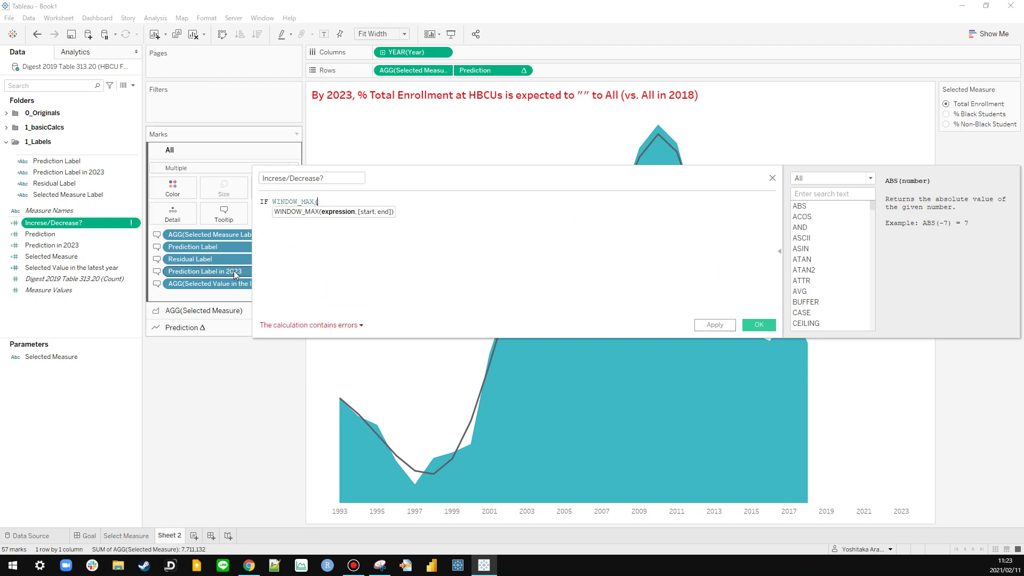
{"action": "left_click_drag", "start_coordinate": [228, 272], "coordinate": [420, 270]}
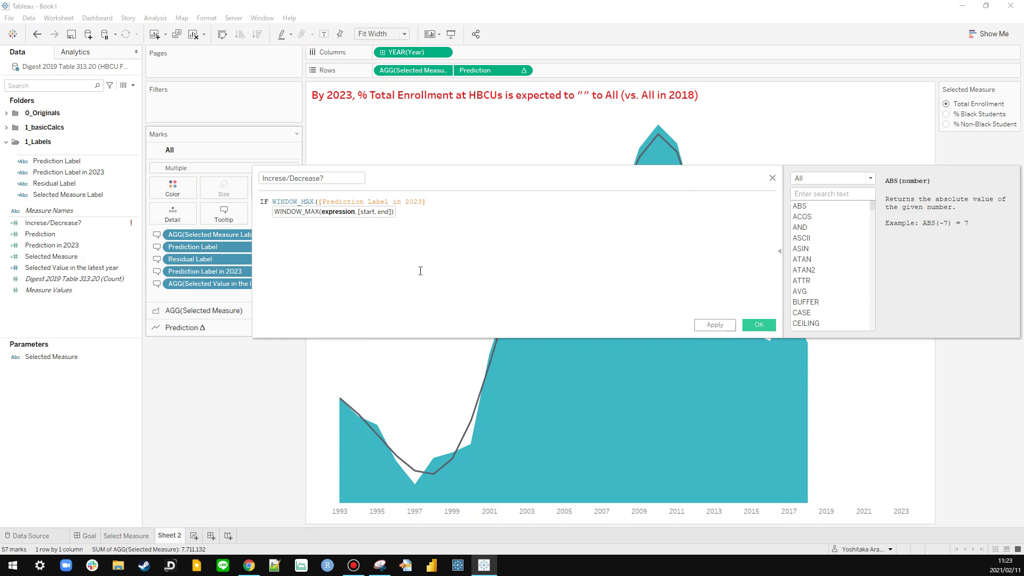
{"action": "type", "text": ") -"}
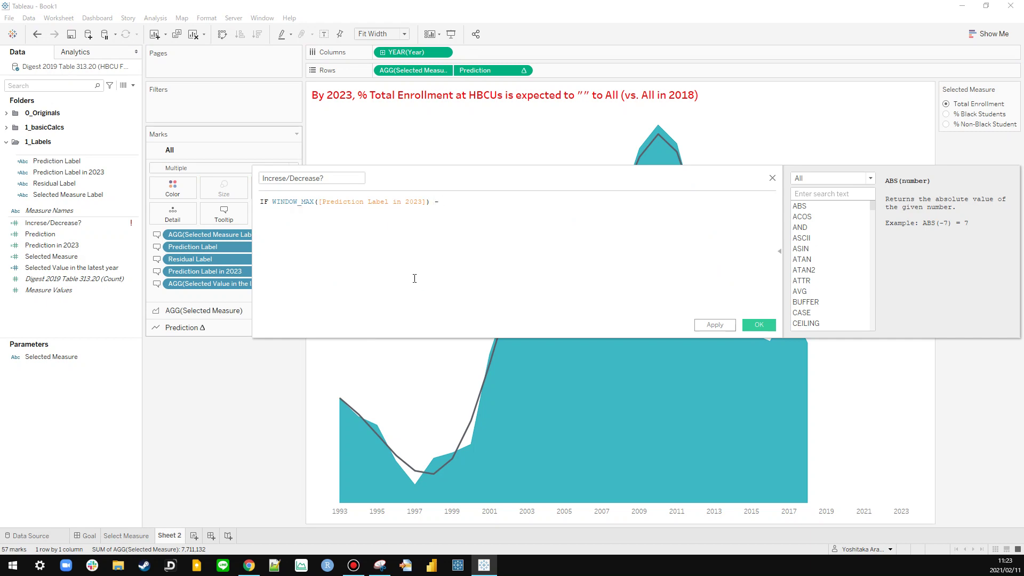
{"action": "type", "text": " WINDOW_MAX)"}
{"action": "key", "text": "BackSpace"}
{"action": "type", "text": "("}
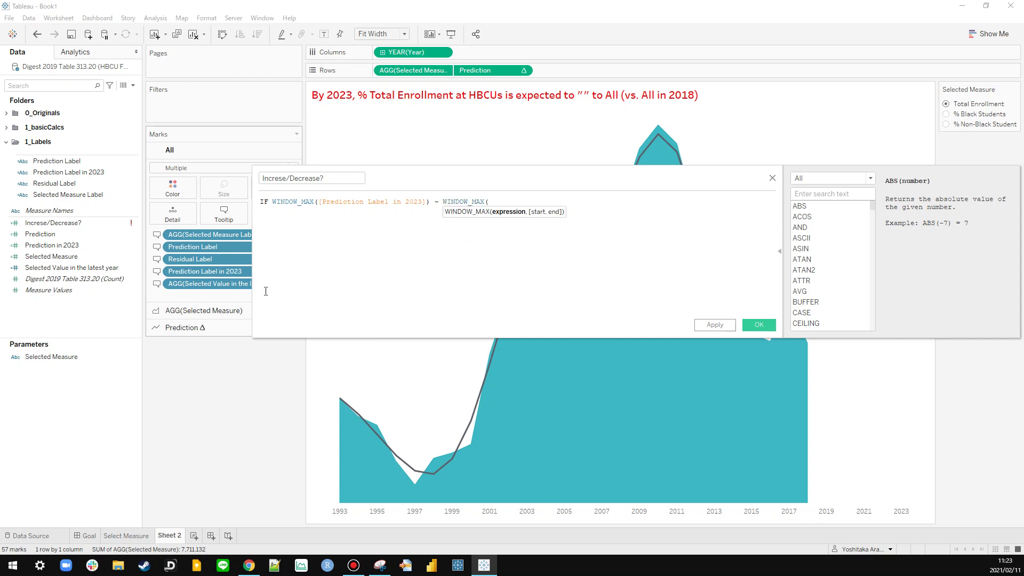
{"action": "left_click_drag", "start_coordinate": [213, 283], "coordinate": [500, 276]}
{"action": "type", "text": ")"}
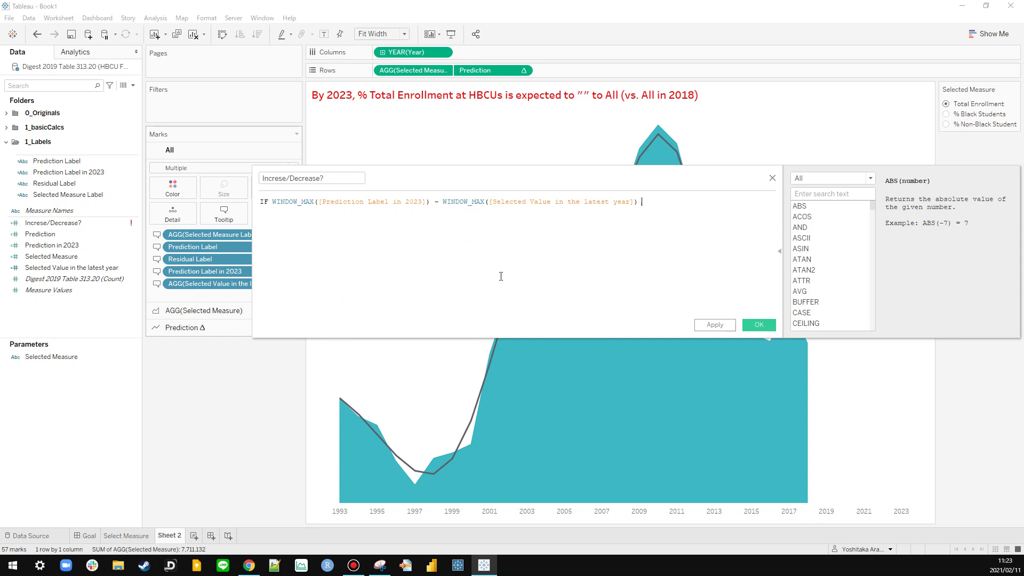
Step: Complete the Increse/Decrease? formula with > 0 THEN 'increase' ELSE 'decrease' END, and check the calculation's error details
{"action": "type", "text": " > 0 "}
{"action": "type", "text": "THEN"}
{"action": "type", "text": "'"}
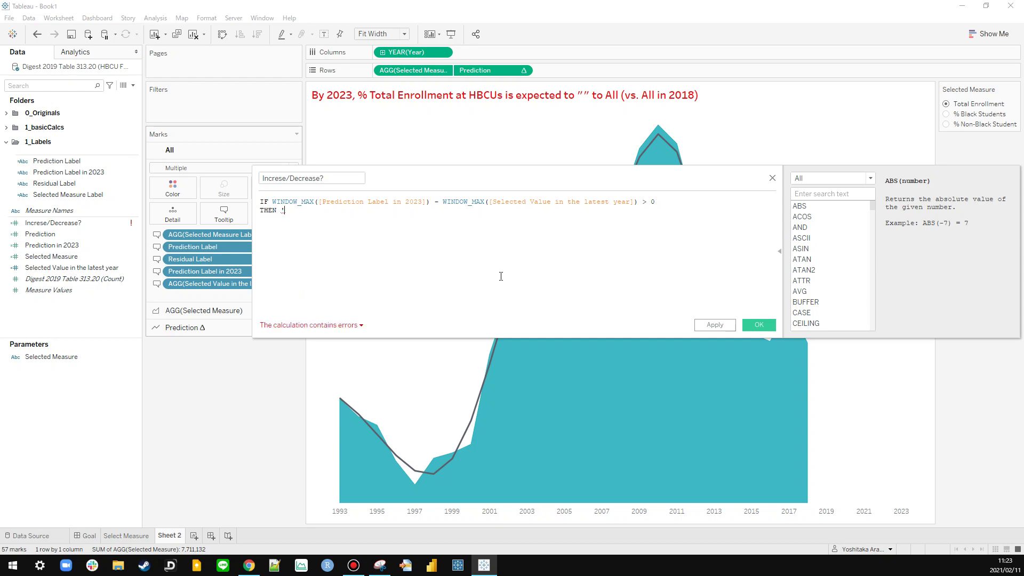
{"action": "type", "text": "increase"}
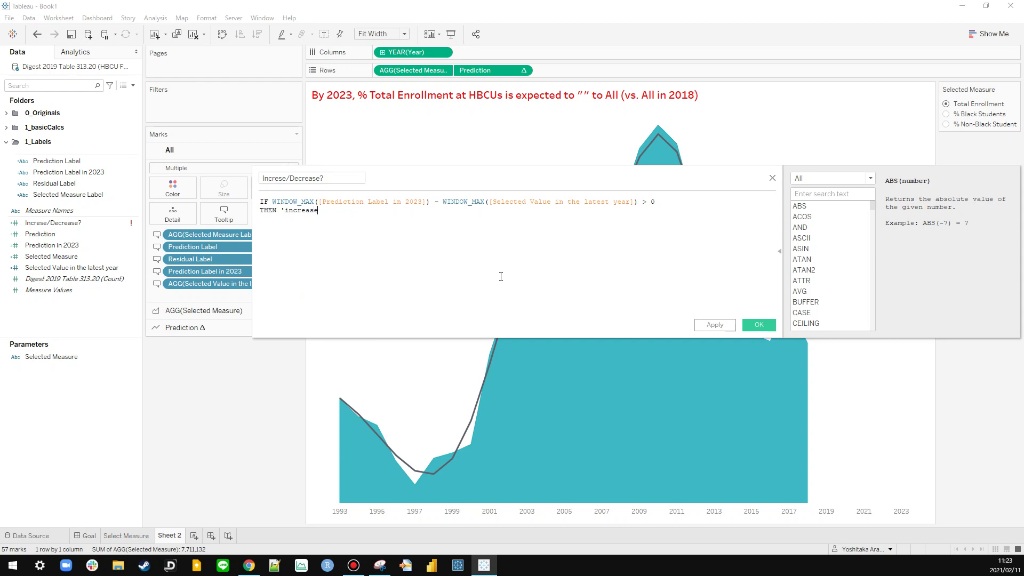
{"action": "type", "text": "'"}
{"action": "key", "text": "Return"}
{"action": "type", "text": "ELSE 'decrease'"}
{"action": "key", "text": "Return"}
{"action": "type", "text": "END"}
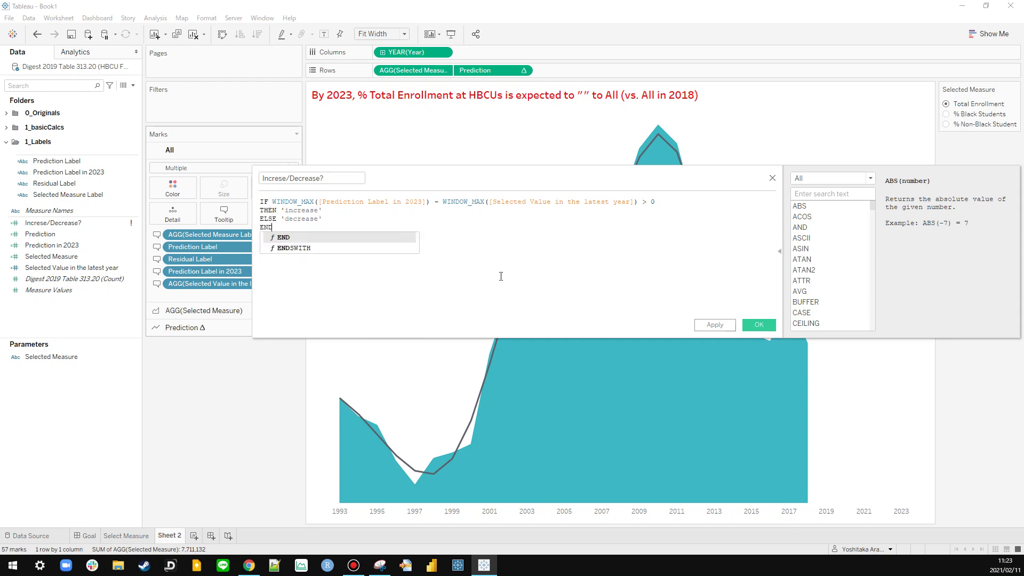
{"action": "key", "text": "Escape"}
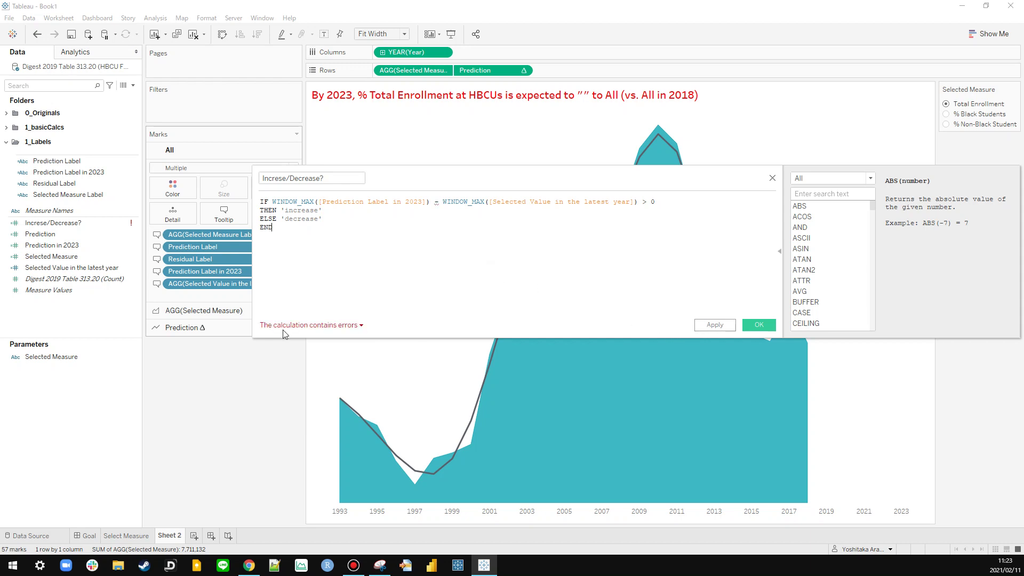
{"action": "left_click", "coordinate": [353, 323]}
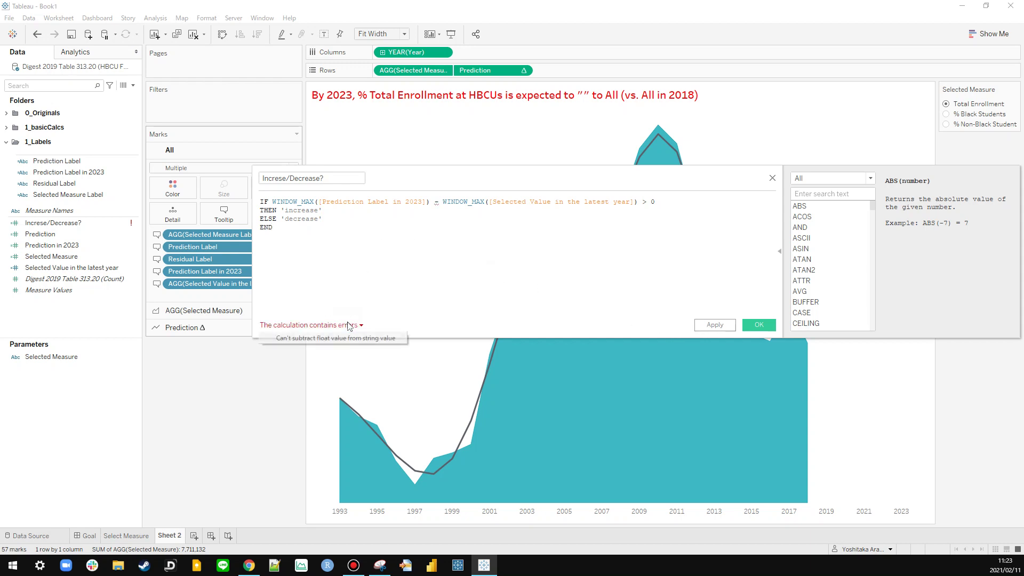
{"action": "left_click", "coordinate": [379, 269]}
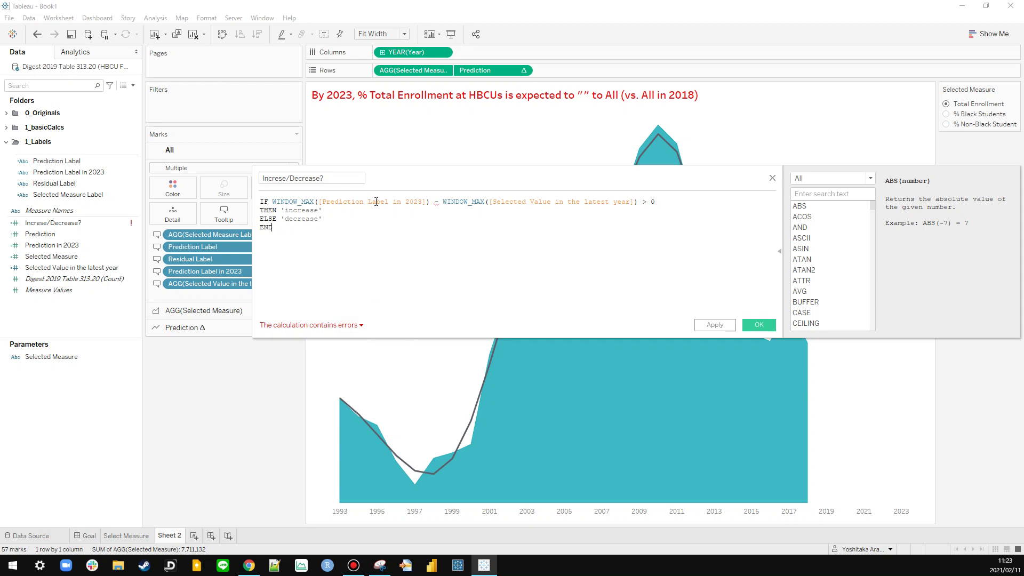
Step: Replace [Prediction Label in 2023] with [Prediction in 2023] in the Increse/Decrease? formula and save the calculation
{"action": "left_click_drag", "start_coordinate": [52, 245], "coordinate": [368, 202]}
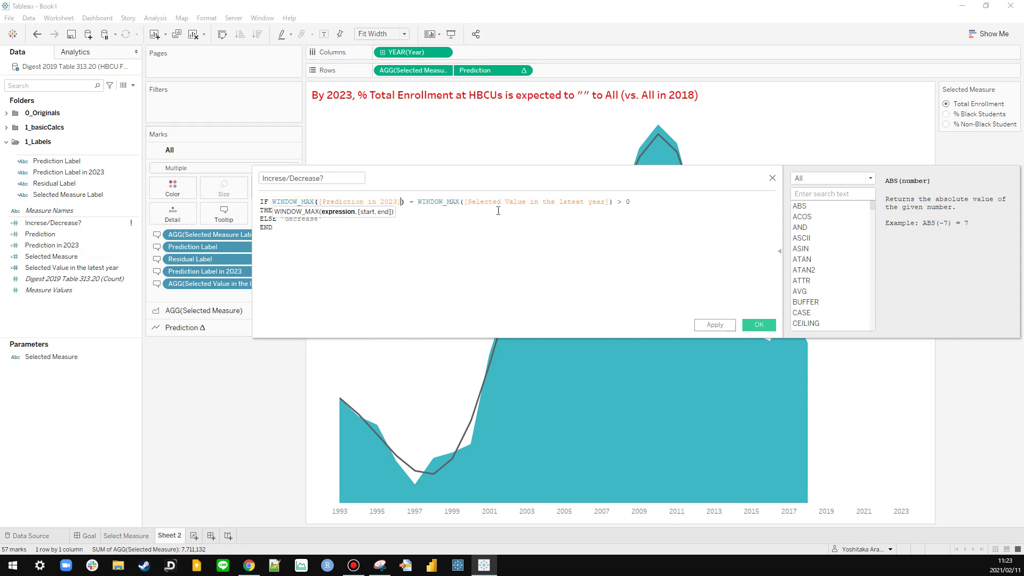
{"action": "left_click", "coordinate": [715, 324]}
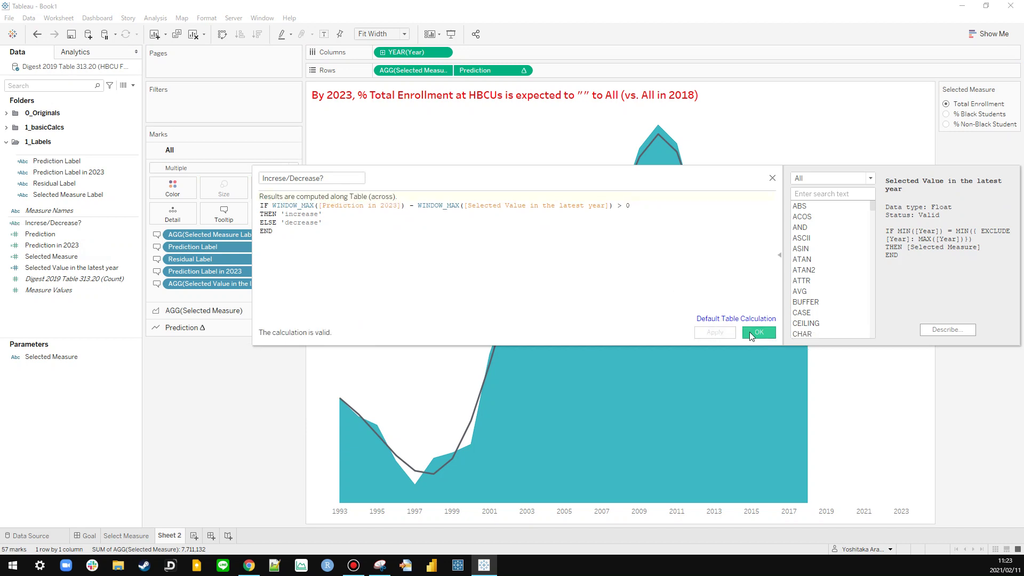
{"action": "left_click", "coordinate": [750, 331]}
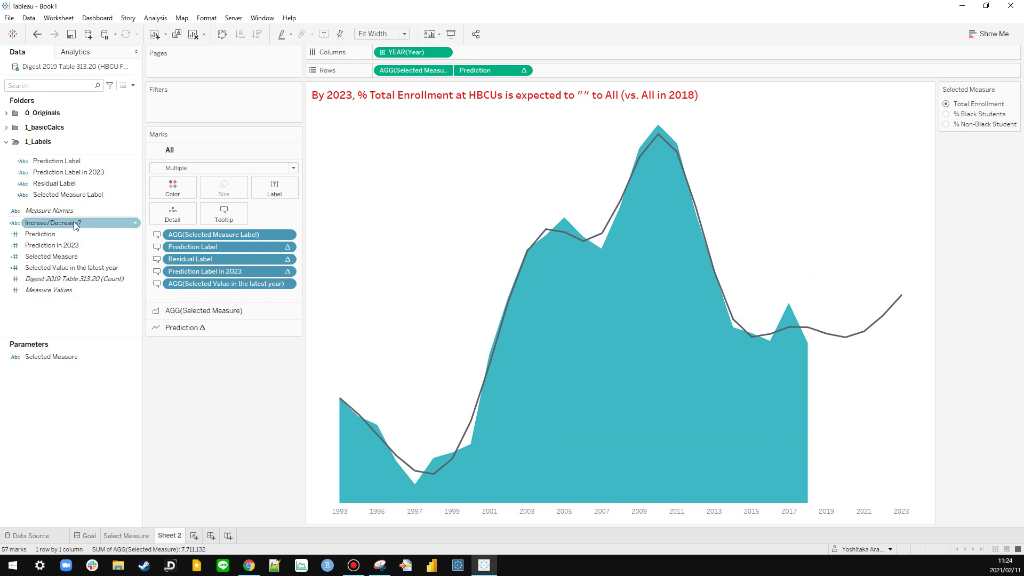
Step: Convert the Selected Value in the latest year field to continuous
{"action": "left_click", "coordinate": [69, 268]}
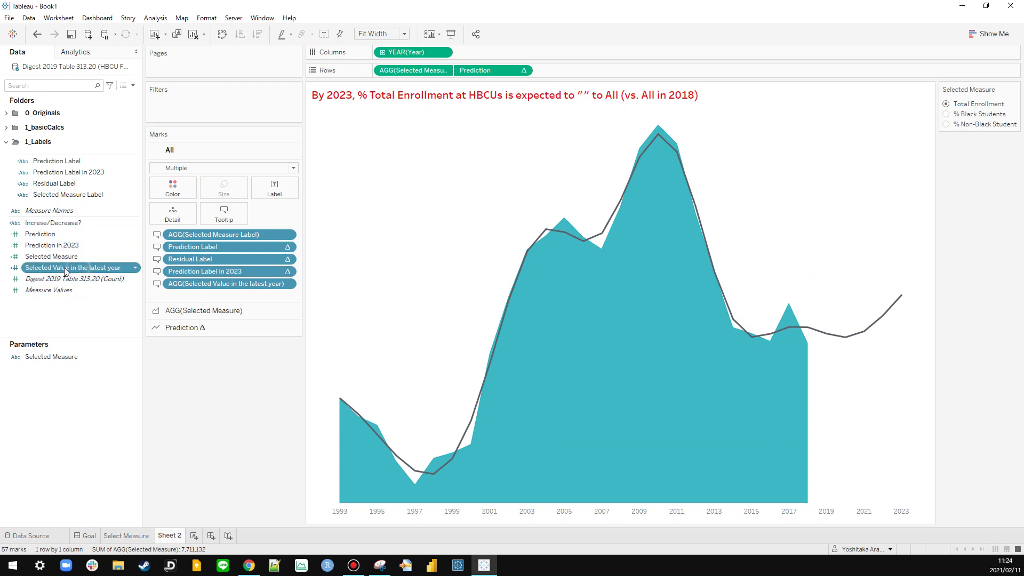
{"action": "right_click", "coordinate": [59, 275]}
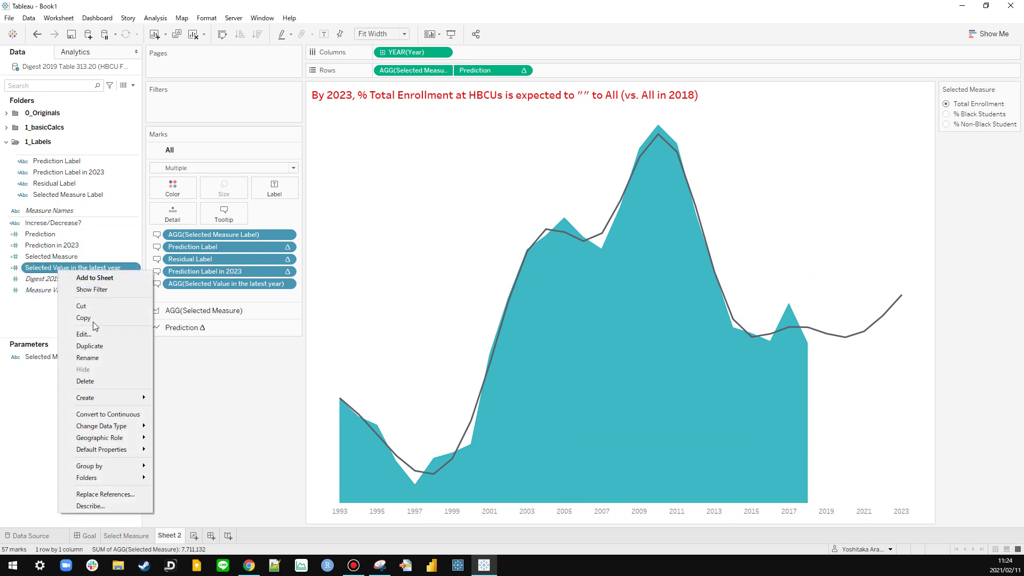
{"action": "left_click", "coordinate": [89, 414]}
{"action": "right_click", "coordinate": [46, 271]}
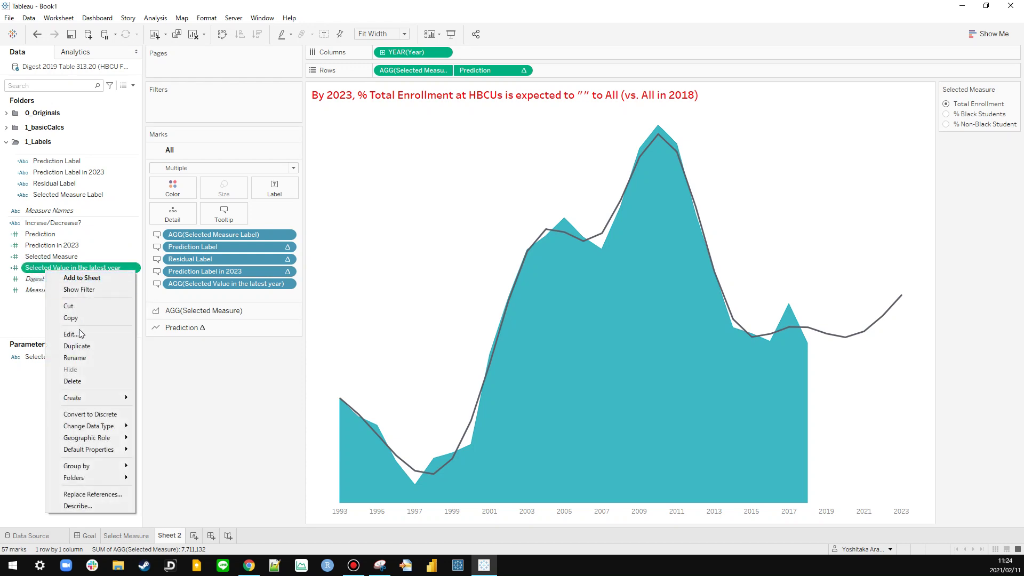
{"action": "left_click", "coordinate": [38, 327]}
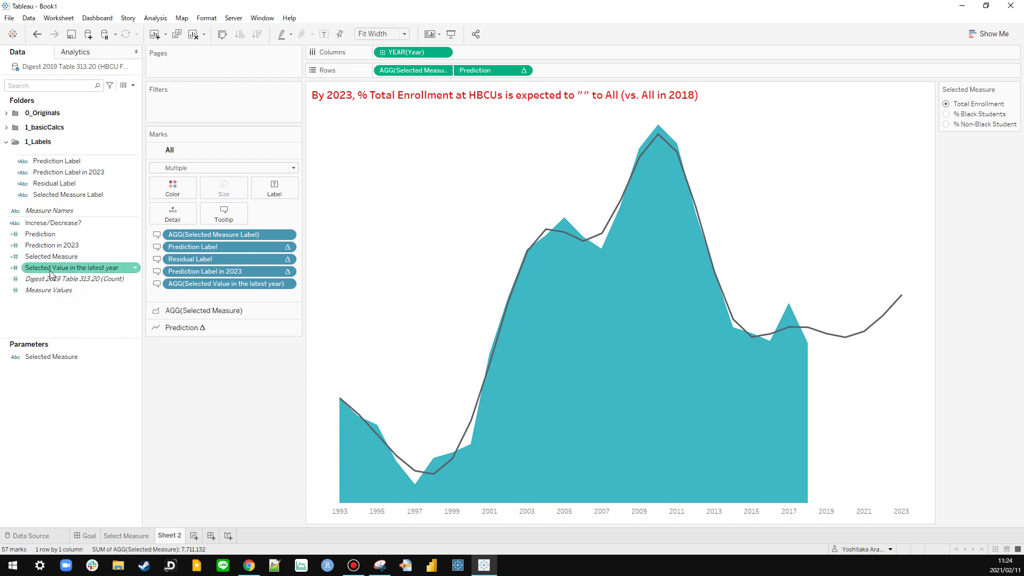
Step: Duplicate Prediction Label, open the copy for editing, and rename it Selected Value in the latest year label
{"action": "right_click", "coordinate": [59, 162]}
{"action": "left_click", "coordinate": [88, 225]}
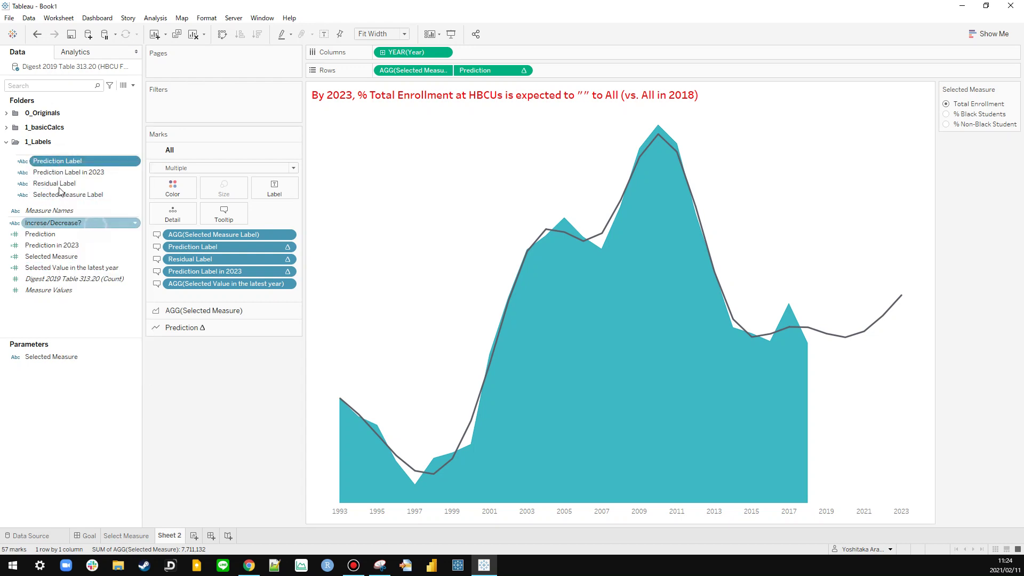
{"action": "right_click", "coordinate": [57, 177]}
{"action": "left_click", "coordinate": [75, 224]}
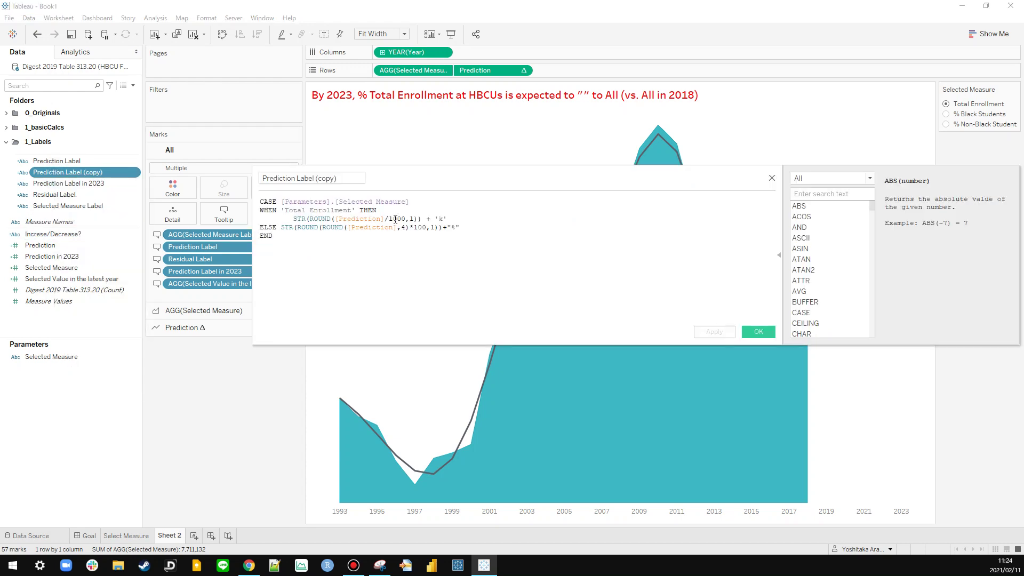
{"action": "left_click", "coordinate": [307, 180]}
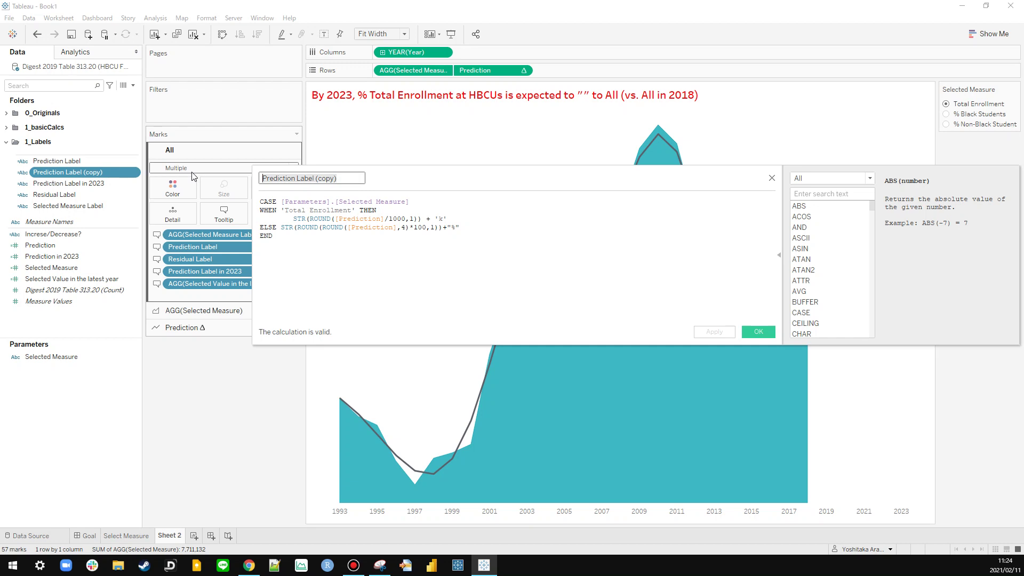
{"action": "key", "text": "ctrl+a"}
{"action": "type", "text": "Selec"}
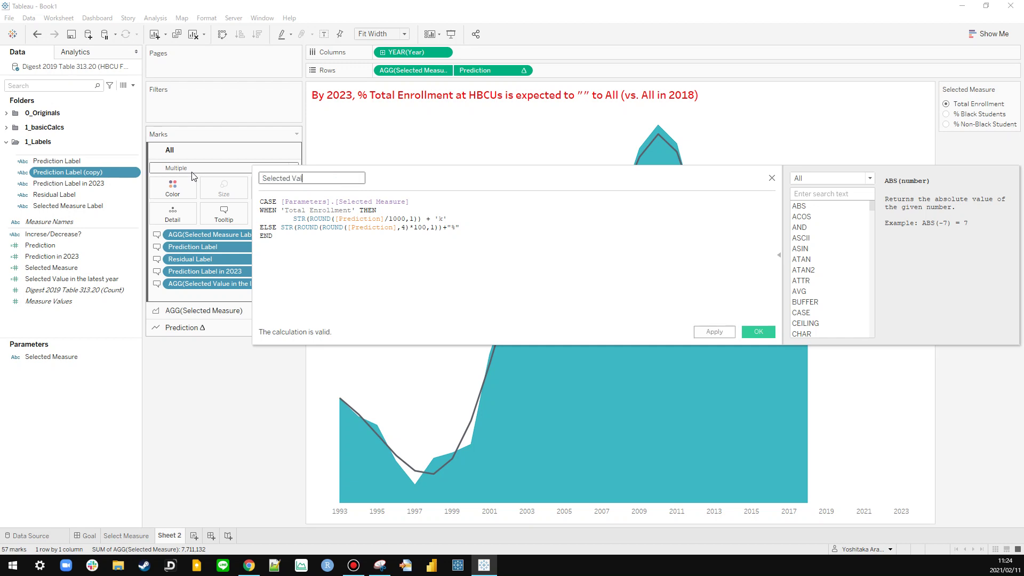
{"action": "type", "text": "ted Value in the latest ea"}
{"action": "key", "text": "BackSpace"}
{"action": "type", "text": "year label"}
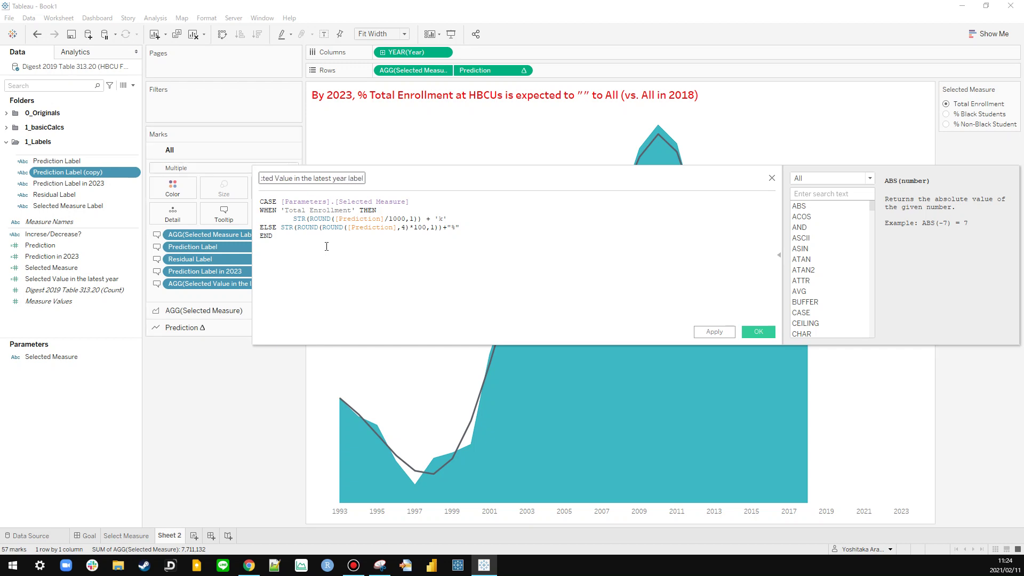
Step: Replace both [Prediction] references in the copied label formula with [Selected Value in the latest year] and save it
{"action": "left_click_drag", "start_coordinate": [93, 278], "coordinate": [376, 230]}
{"action": "left_click", "coordinate": [381, 231]}
{"action": "left_click_drag", "start_coordinate": [451, 270], "coordinate": [373, 230]}
{"action": "left_click", "coordinate": [747, 335]}
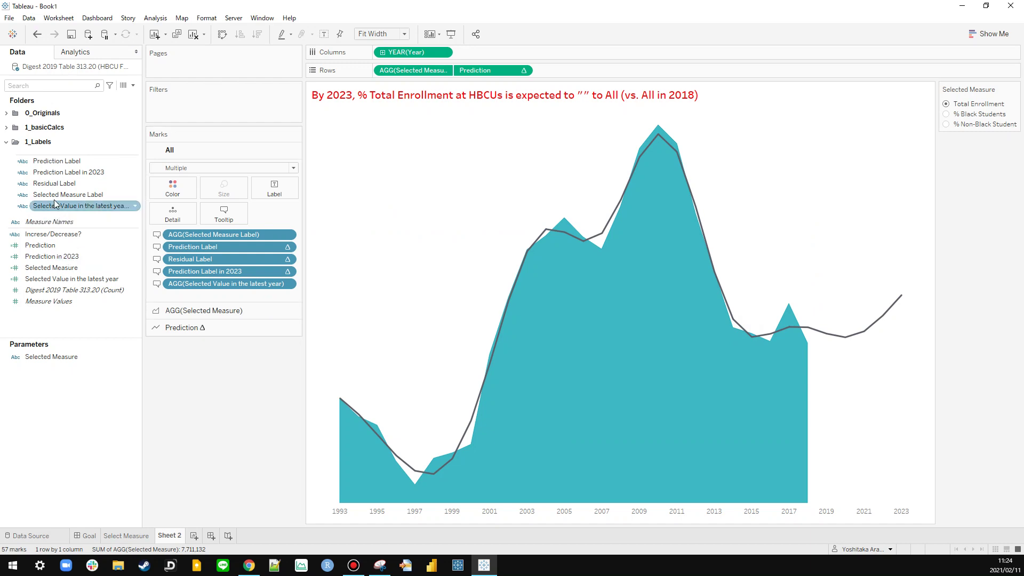
Step: Replace the Selected Value in the latest year tooltip field with Selected Value in the latest year label, and add Increse/Decrease? to the tooltip
{"action": "left_click_drag", "start_coordinate": [80, 206], "coordinate": [270, 289]}
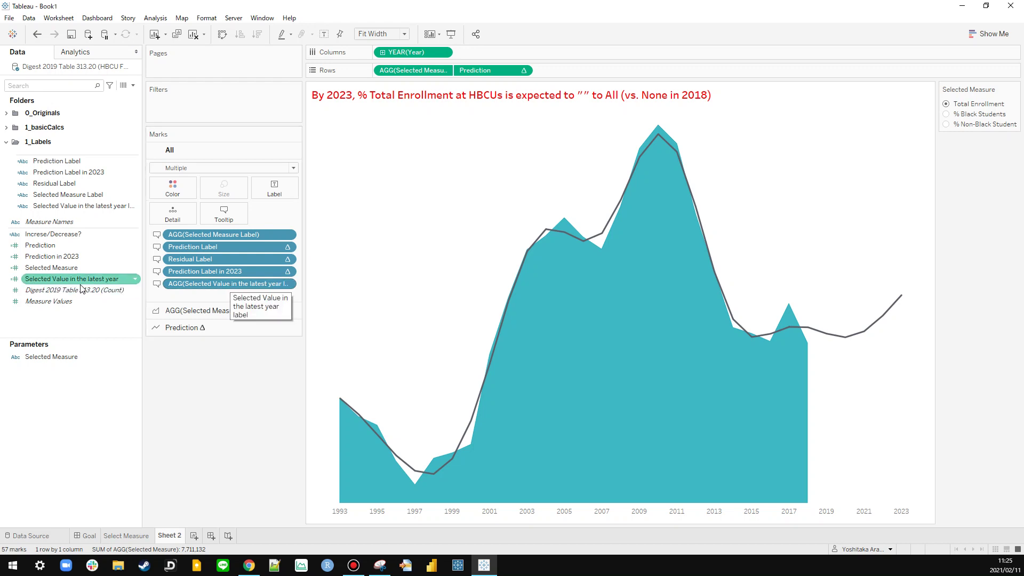
{"action": "left_click_drag", "start_coordinate": [53, 234], "coordinate": [235, 217]}
{"action": "left_click", "coordinate": [237, 219]}
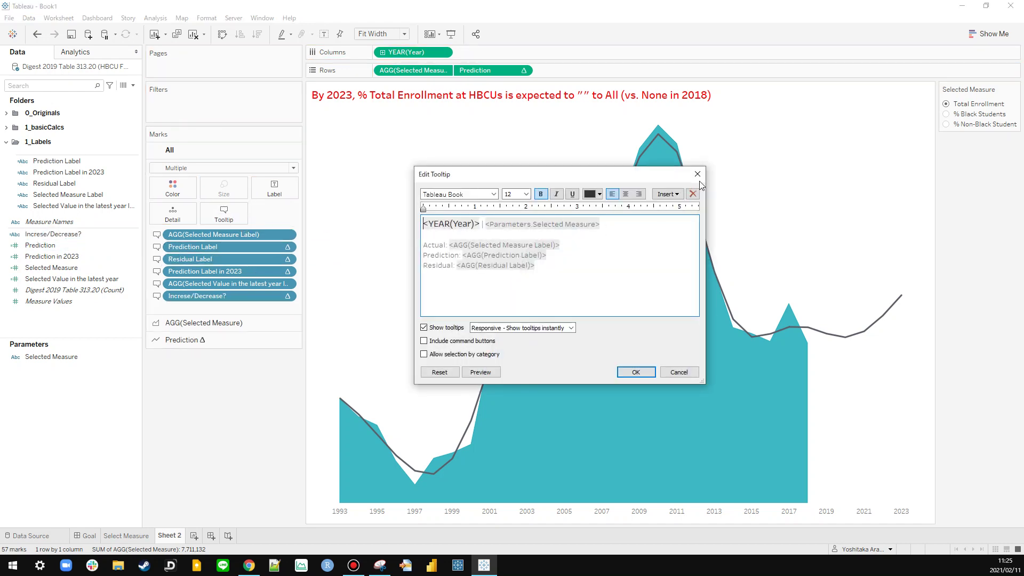
{"action": "left_click", "coordinate": [697, 174]}
Step: Insert the AGG(Increse/Decrease?) field into the sheet title in place of the empty quotation marks after "is expected to"
{"action": "double_click", "coordinate": [688, 95]}
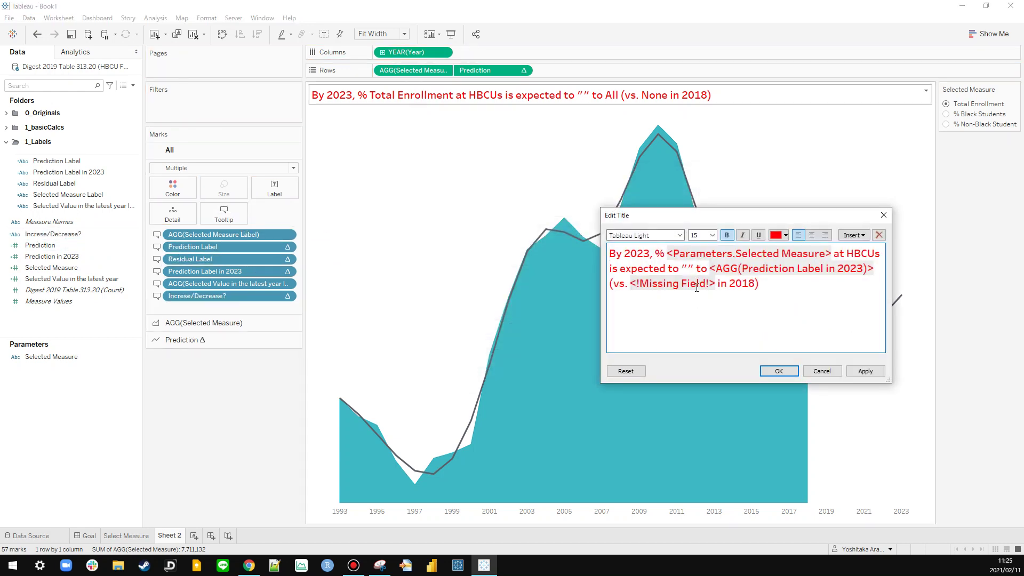
{"action": "left_click", "coordinate": [854, 234]}
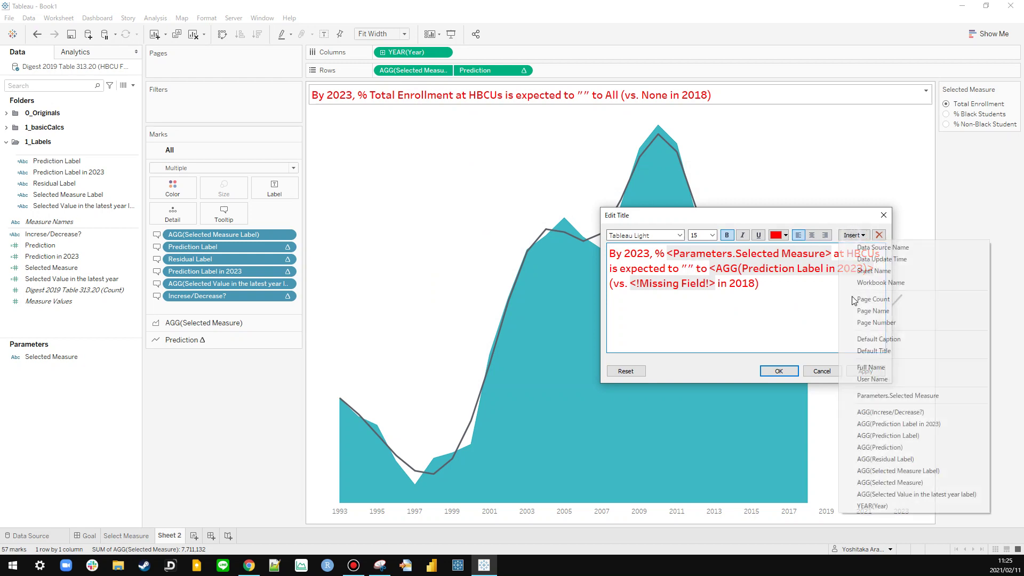
{"action": "left_click", "coordinate": [877, 413]}
{"action": "left_click", "coordinate": [689, 268]}
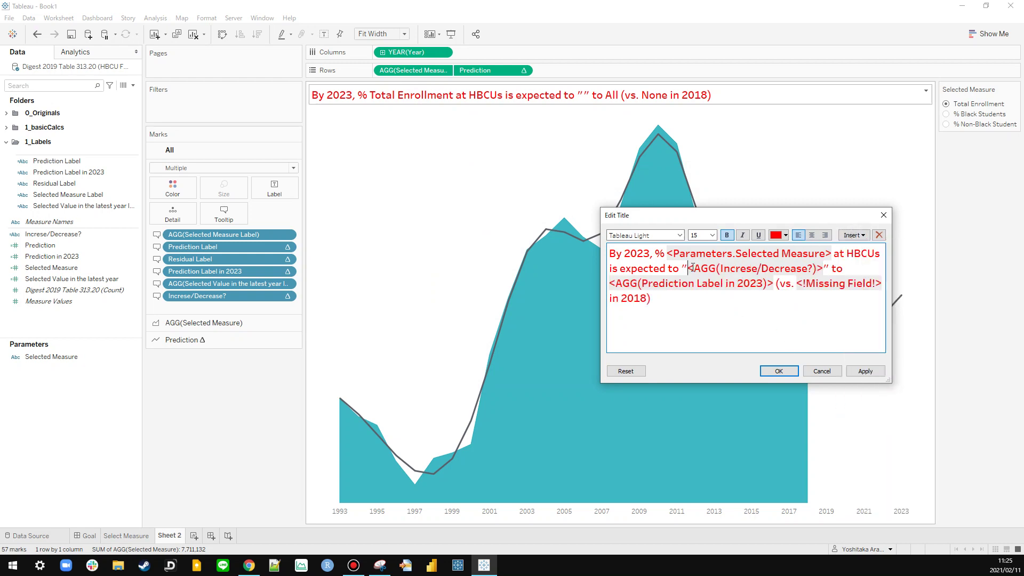
{"action": "key", "text": "BackSpace"}
{"action": "left_click", "coordinate": [823, 268]}
{"action": "key", "text": "BackSpace"}
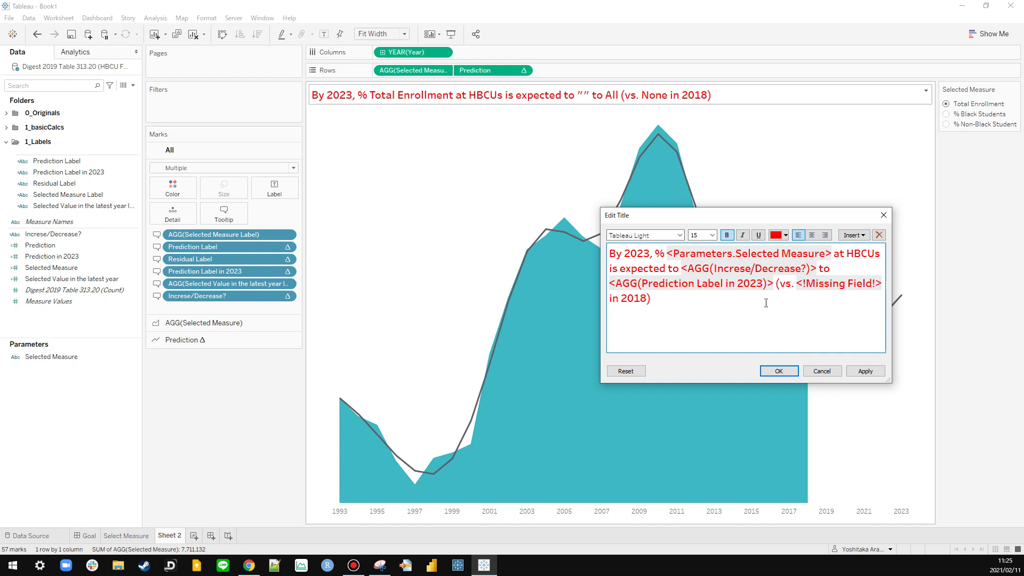
Step: Replace the title's missing field with AGG(Selected Value in the latest year label), apply the title, and recheck its Prediction Label in 2023 reference
{"action": "left_click_drag", "start_coordinate": [797, 285], "coordinate": [793, 295]}
{"action": "left_click_drag", "start_coordinate": [624, 305], "coordinate": [881, 284]}
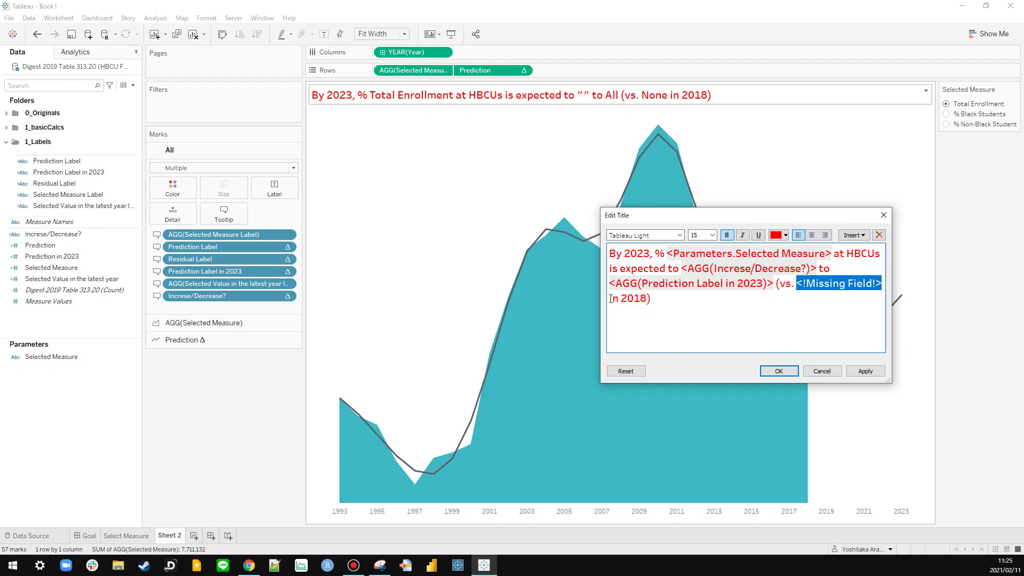
{"action": "key", "text": "BackSpace"}
{"action": "left_click", "coordinate": [854, 235]}
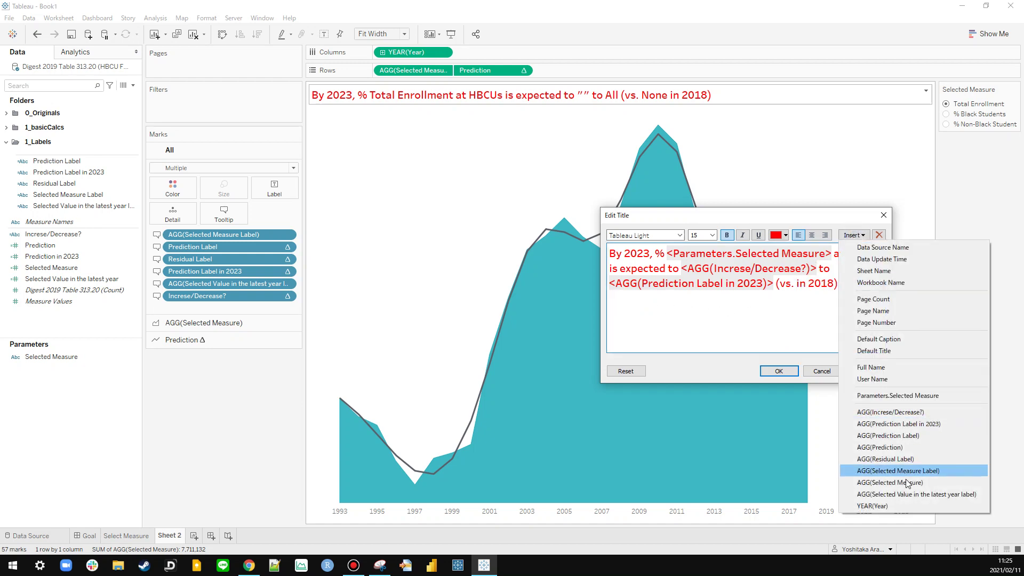
{"action": "left_click", "coordinate": [893, 494]}
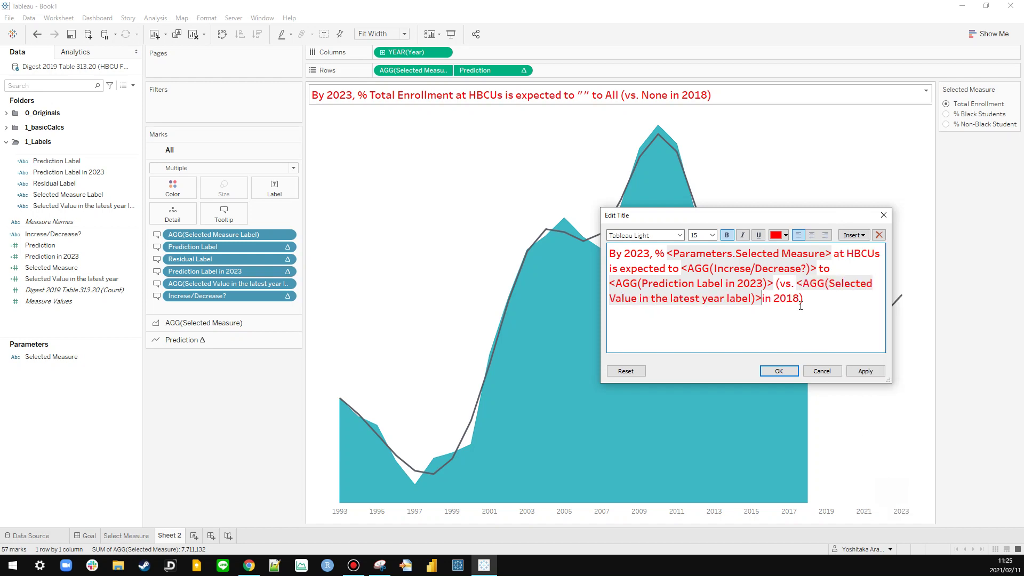
{"action": "left_click", "coordinate": [865, 371]}
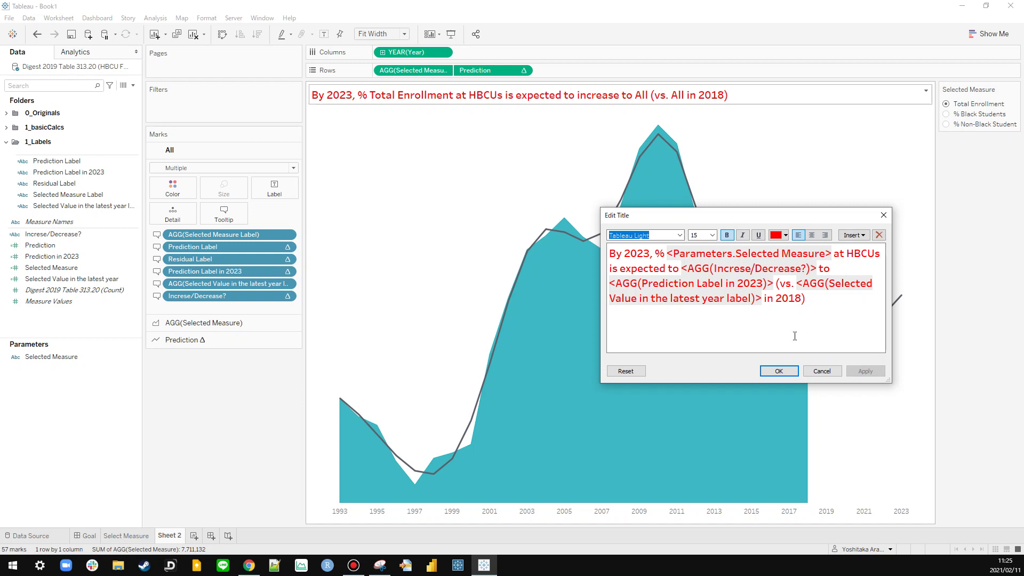
{"action": "left_click", "coordinate": [780, 372]}
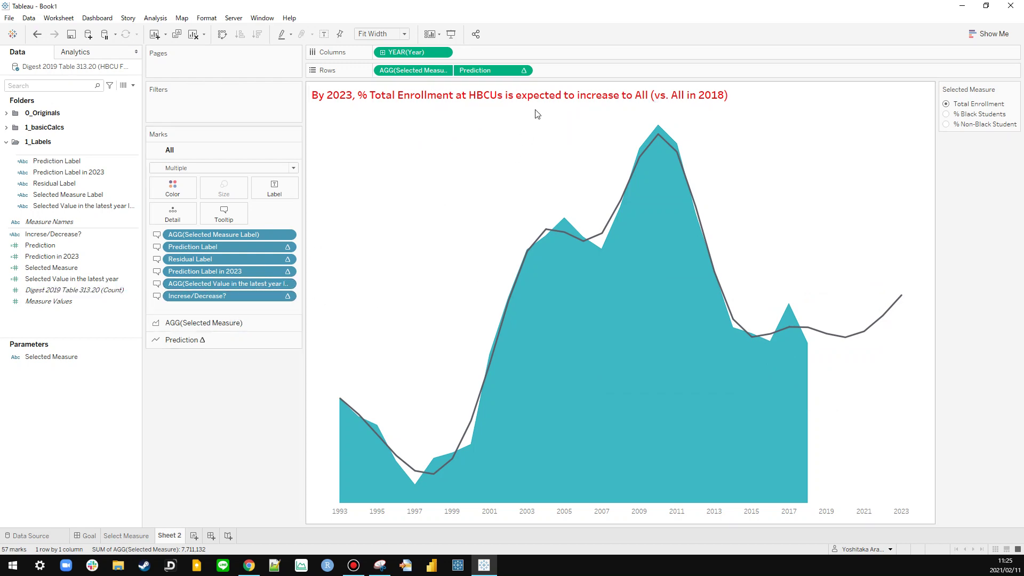
{"action": "double_click", "coordinate": [525, 96]}
{"action": "double_click", "coordinate": [728, 283]}
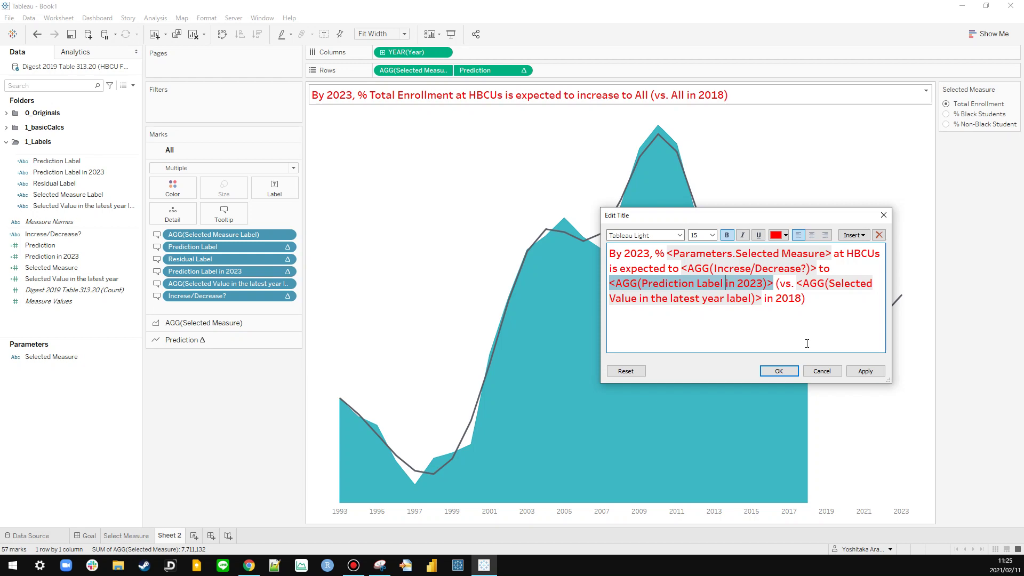
{"action": "left_click", "coordinate": [779, 372]}
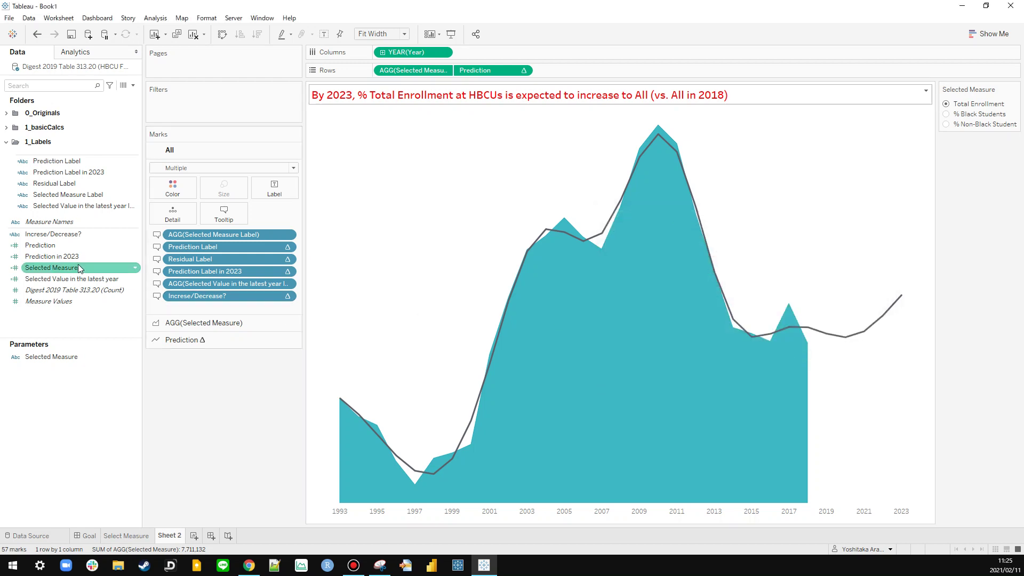
Step: Wrap the entire CASE expression of Prediction Label in 2023 in WINDOW_MAX( ), indent it, and apply the calculation
{"action": "right_click", "coordinate": [66, 174]}
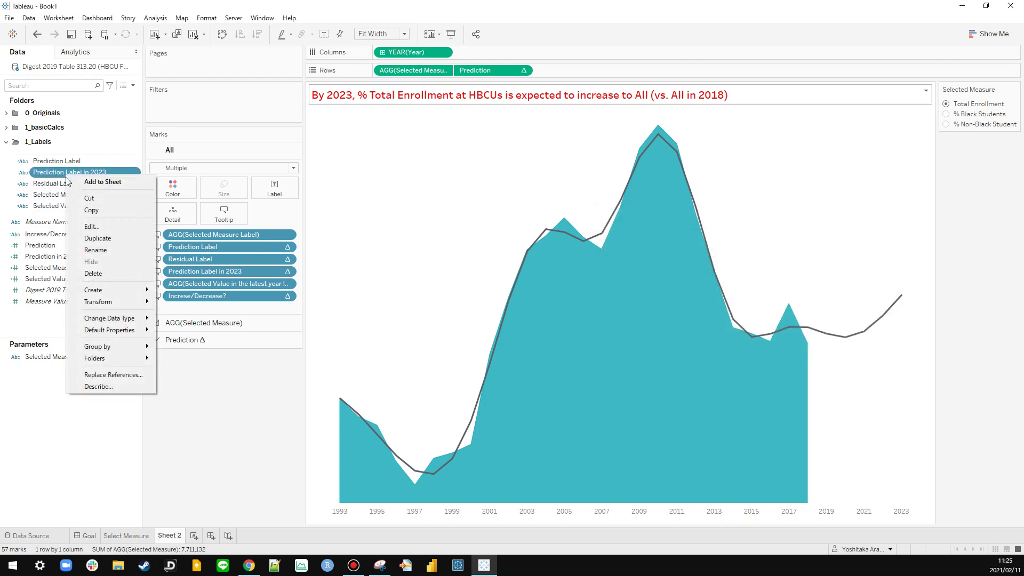
{"action": "left_click", "coordinate": [88, 227]}
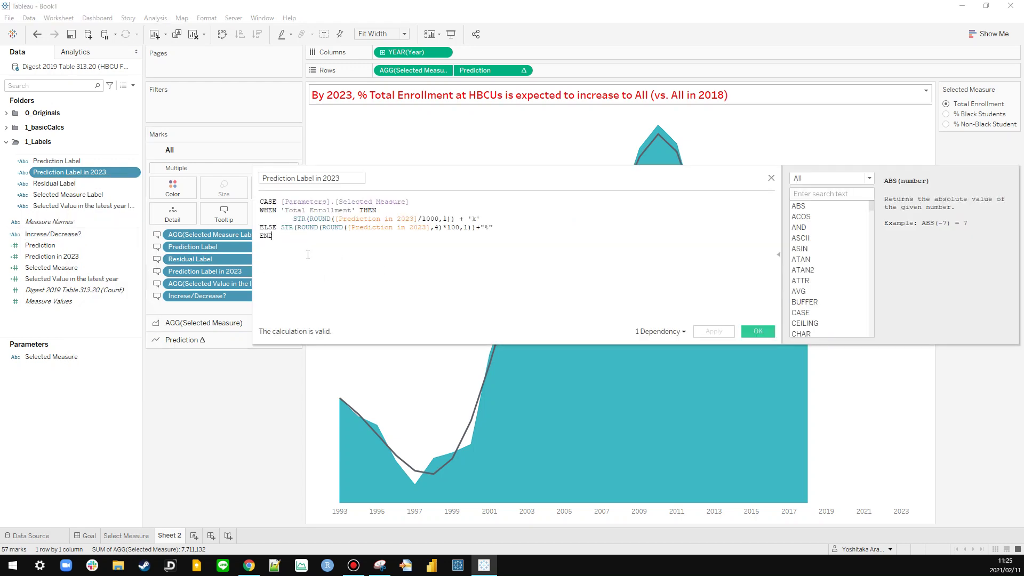
{"action": "key", "text": "ctrl+a"}
{"action": "key", "text": "Tab"}
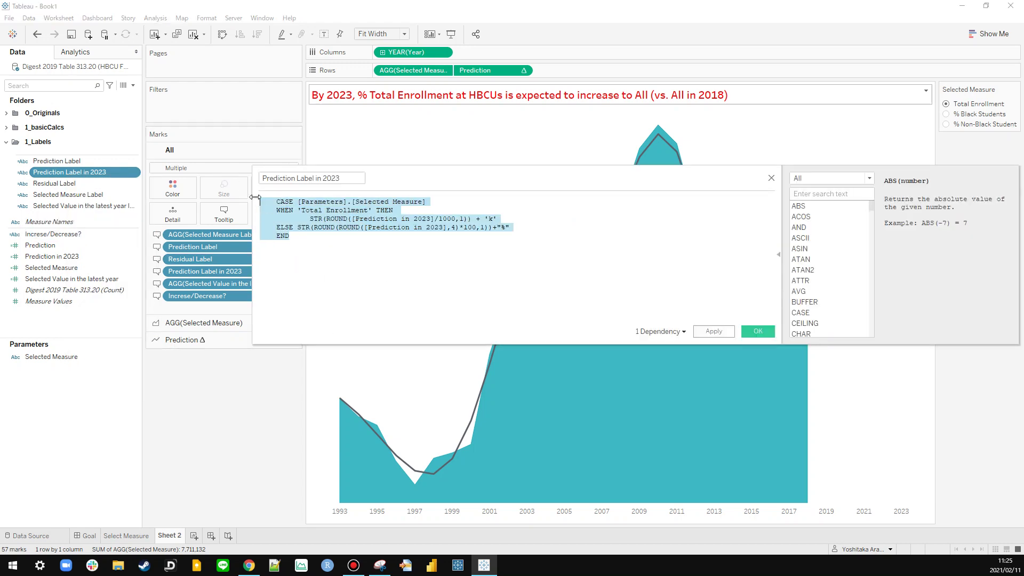
{"action": "left_click", "coordinate": [263, 205]}
{"action": "key", "text": "Return"}
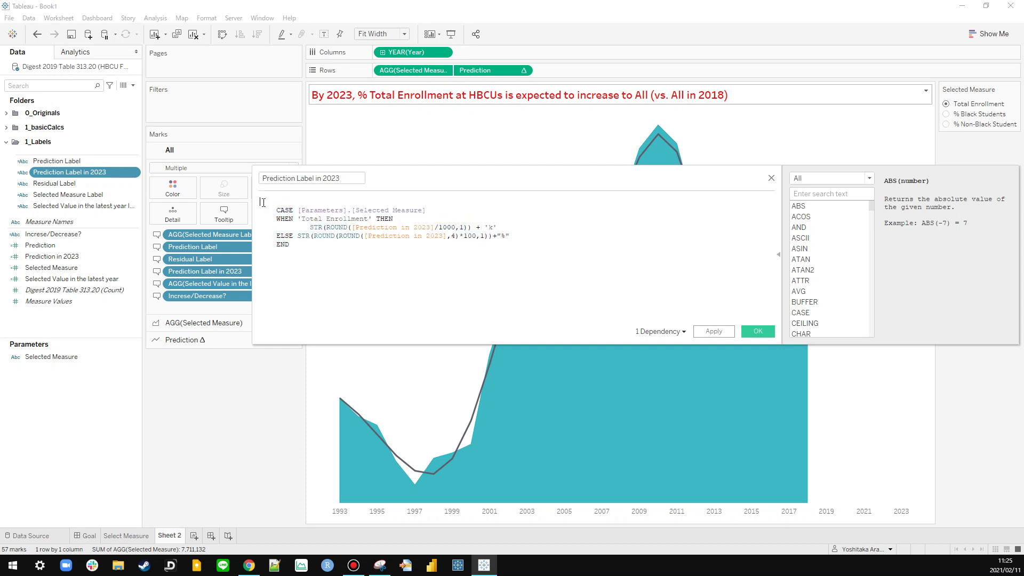
{"action": "type", "text": "WINDOW_MAX("}
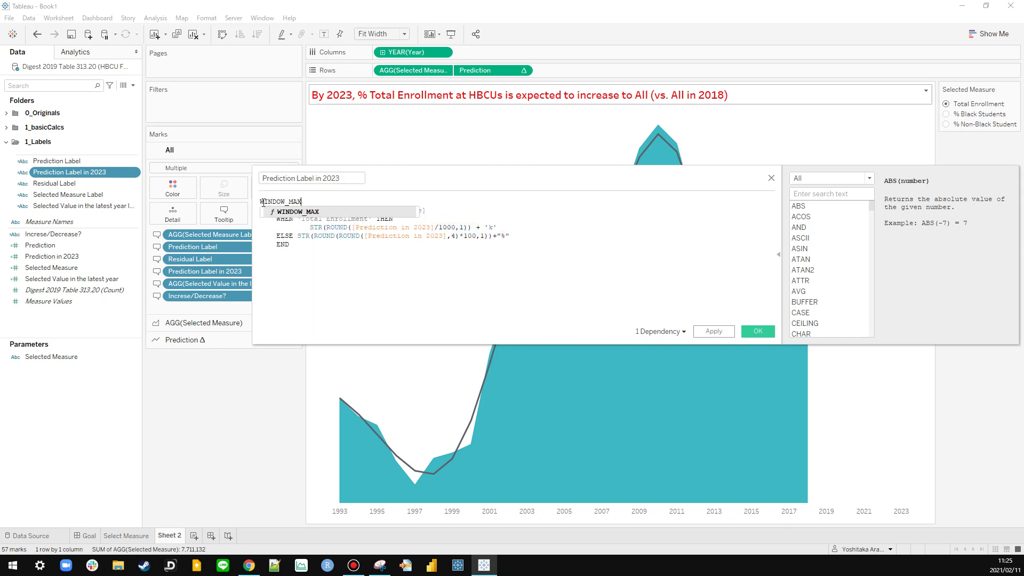
{"action": "key", "text": "Down"}
{"action": "key", "text": "Down"}
{"action": "key", "text": "Down"}
{"action": "key", "text": "Down"}
{"action": "key", "text": "Down"}
{"action": "key", "text": "Return"}
{"action": "type", "text": ")"}
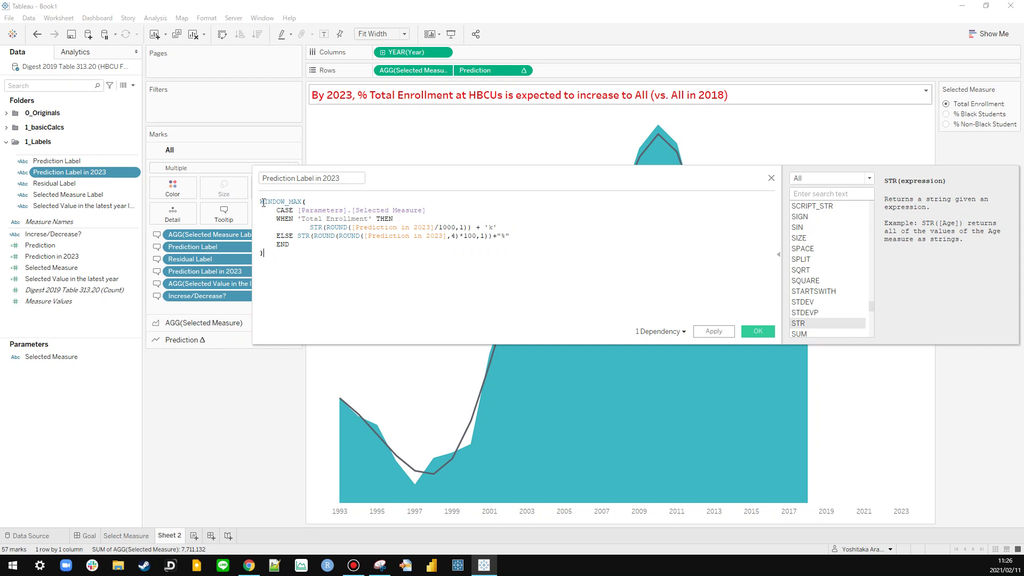
{"action": "left_click", "coordinate": [710, 333]}
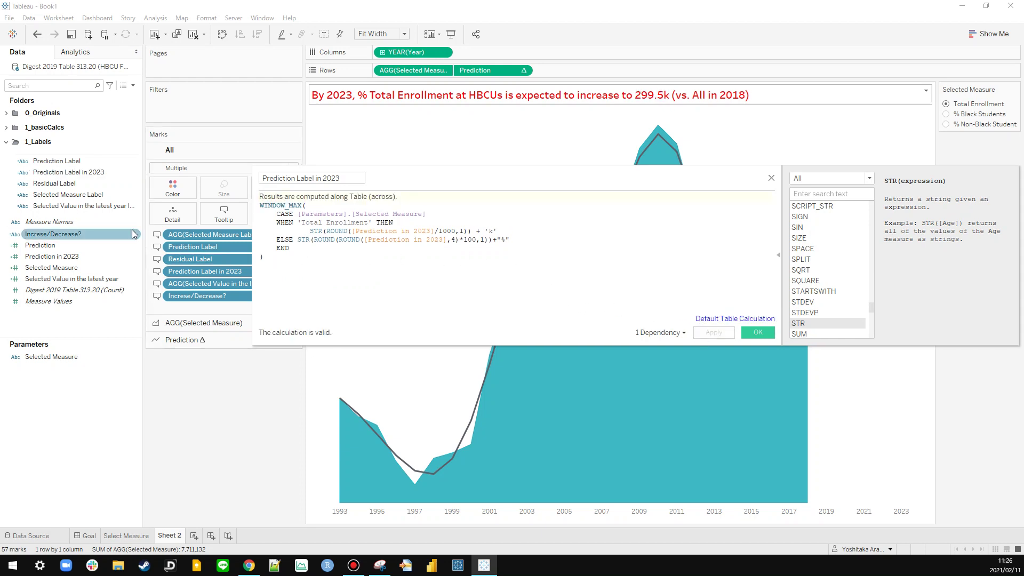
Step: Wrap the entire CASE expression of Selected Value in the latest year label in WINDOW_MAX( ), indent it, and save the calculation
{"action": "right_click", "coordinate": [94, 206]}
{"action": "left_click", "coordinate": [119, 268]}
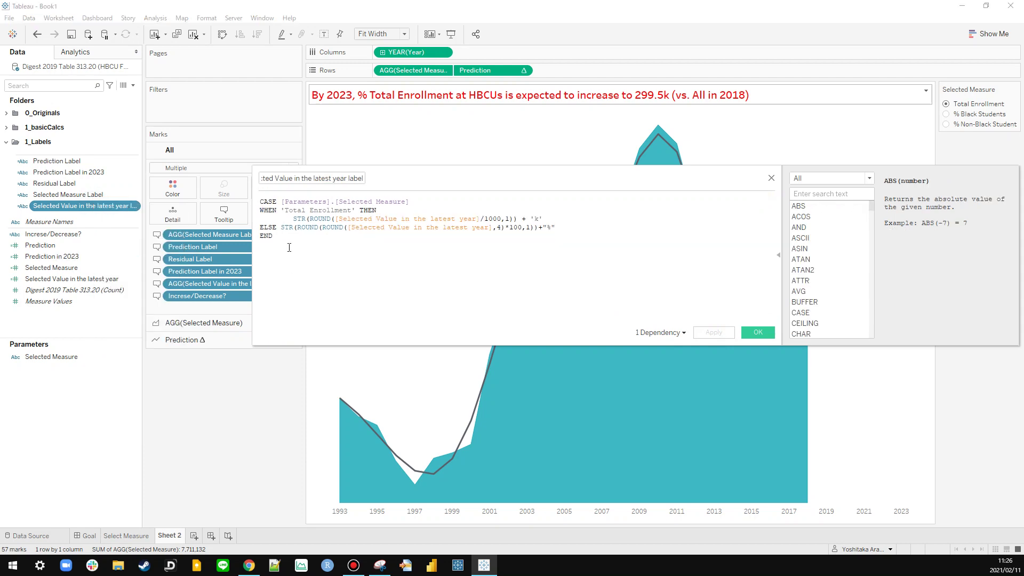
{"action": "key", "text": "ctrl+a"}
{"action": "left_click", "coordinate": [272, 199]}
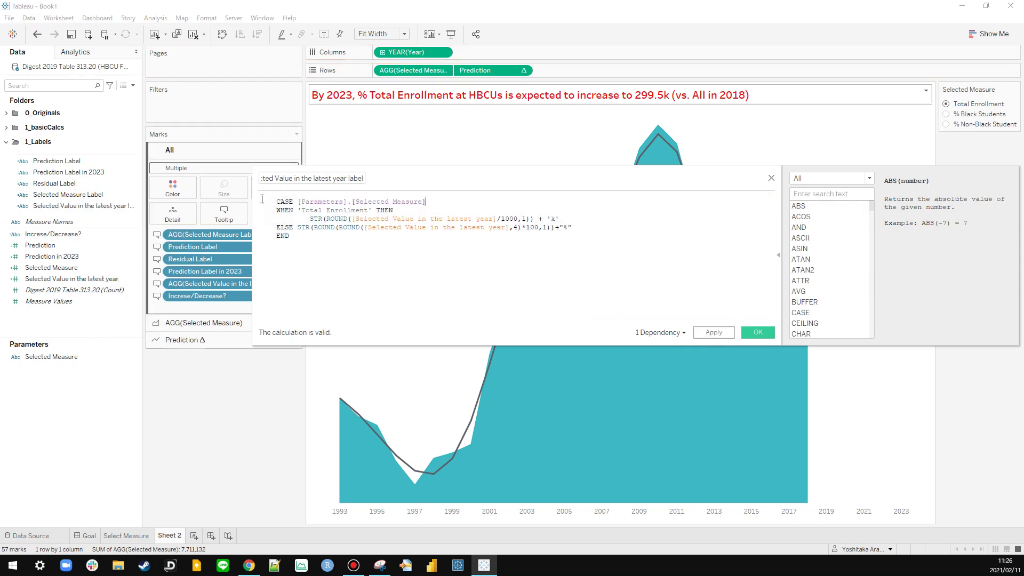
{"action": "key", "text": "Return"}
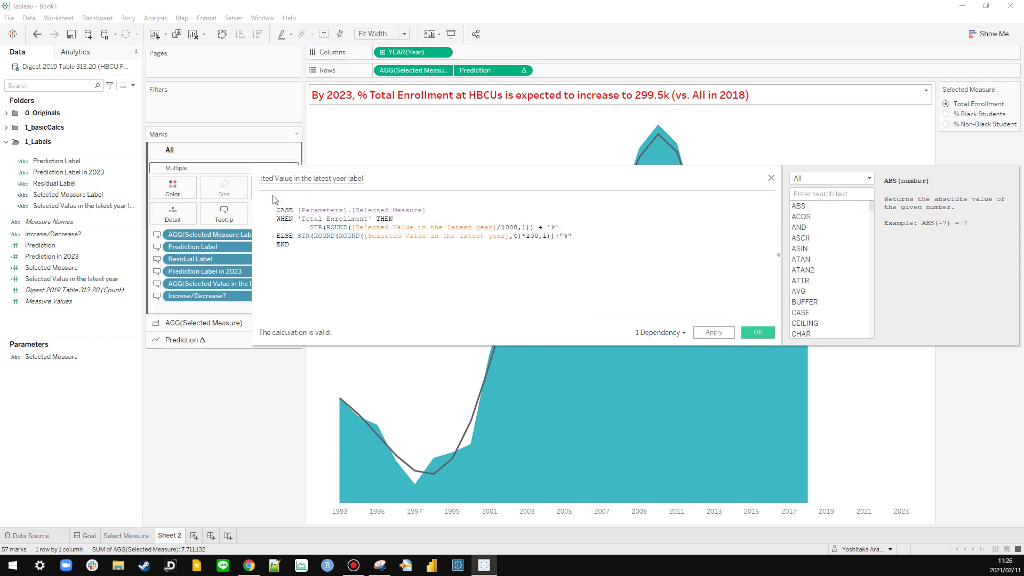
{"action": "type", "text": "WINDOW_MAX("}
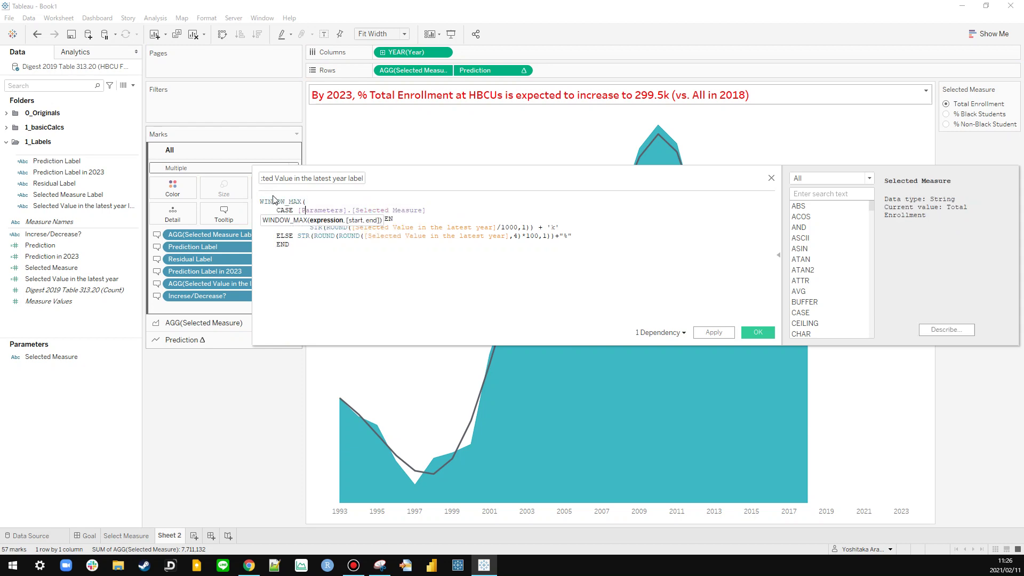
{"action": "key", "text": "ctrl+End"}
{"action": "key", "text": "Return"}
{"action": "type", "text": ")"}
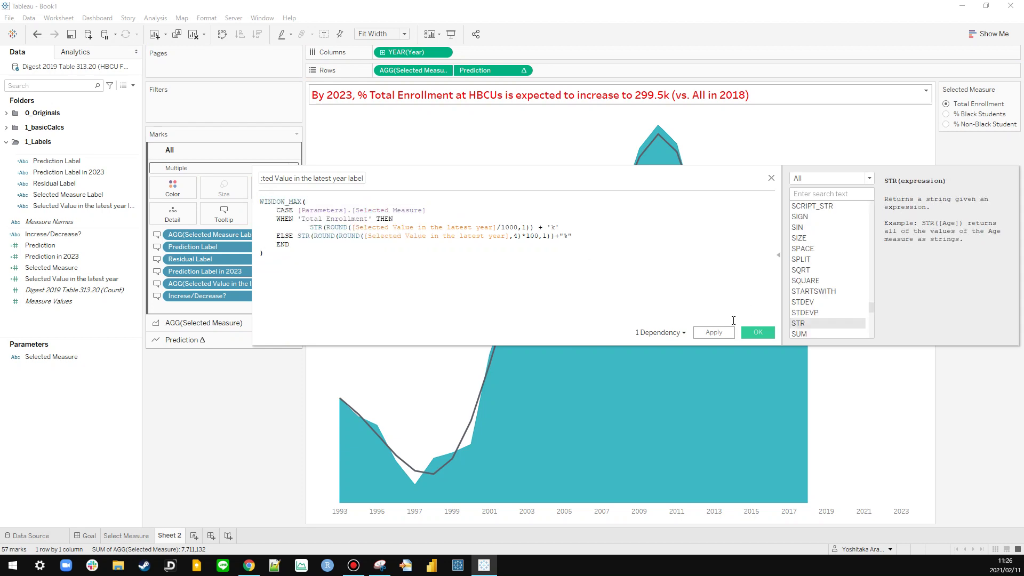
{"action": "left_click", "coordinate": [756, 331]}
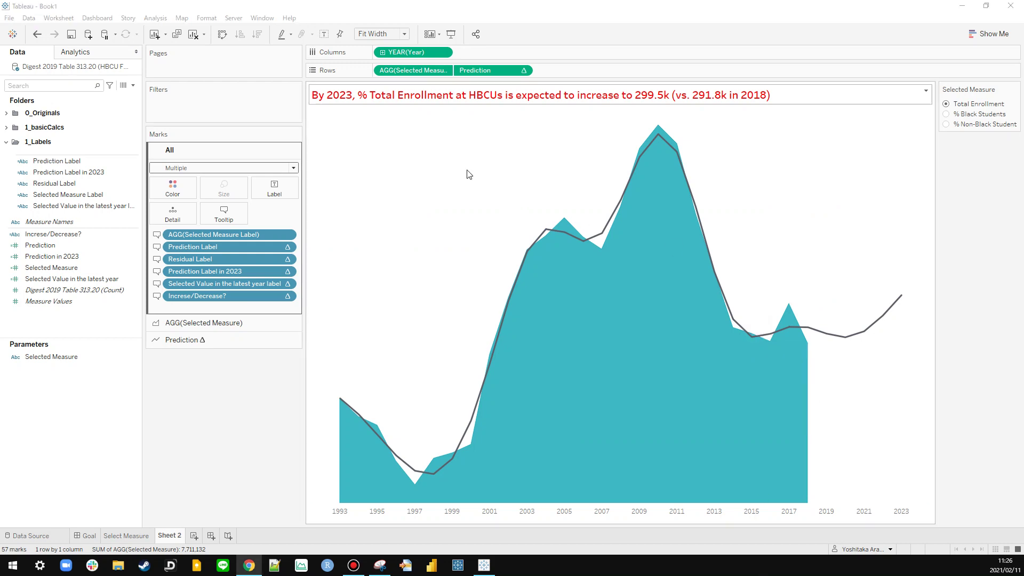
Step: Change the whole sheet title's text color from red to dark teal and apply it
{"action": "double_click", "coordinate": [390, 98]}
{"action": "key", "text": "ctrl+a"}
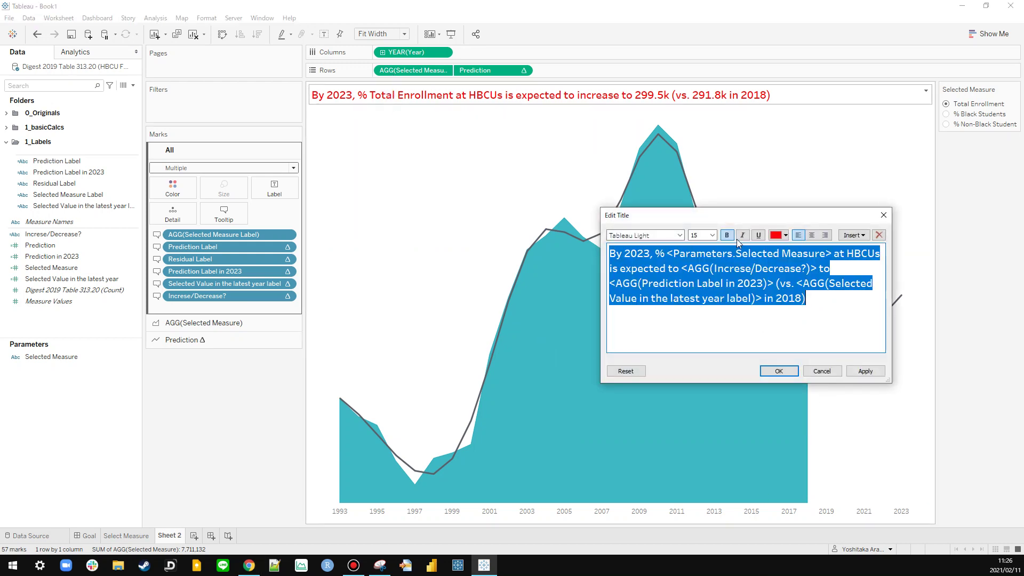
{"action": "left_click", "coordinate": [785, 235]}
{"action": "left_click", "coordinate": [795, 297]}
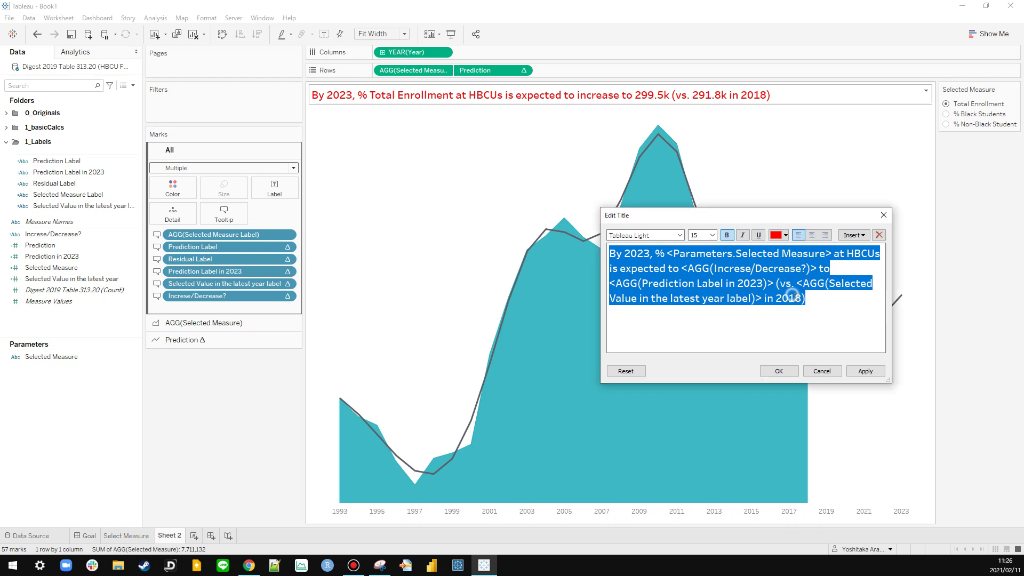
{"action": "left_click", "coordinate": [863, 372]}
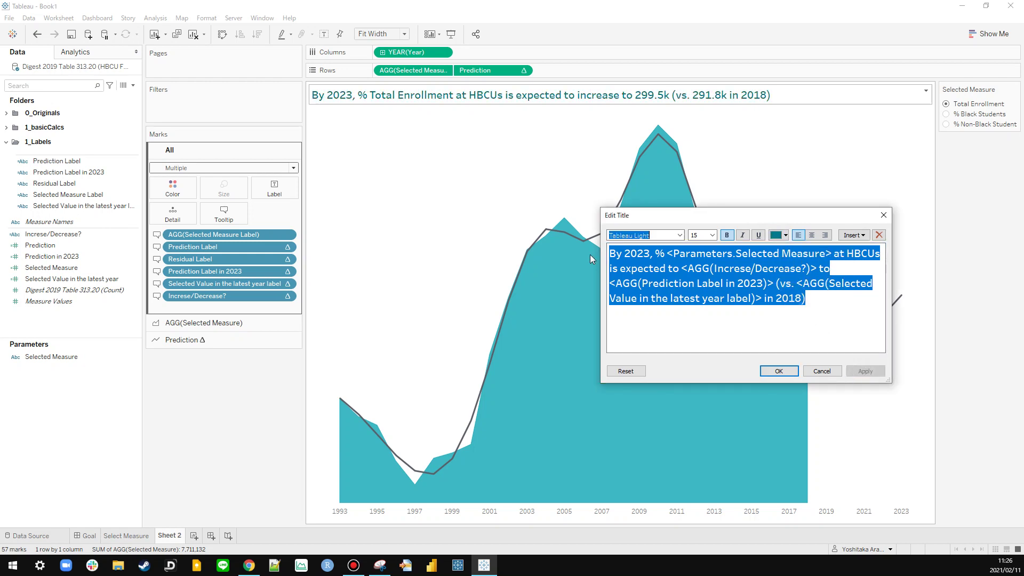
Step: Add a second line reading "Actual | Predicted" below the title text
{"action": "left_click", "coordinate": [824, 310]}
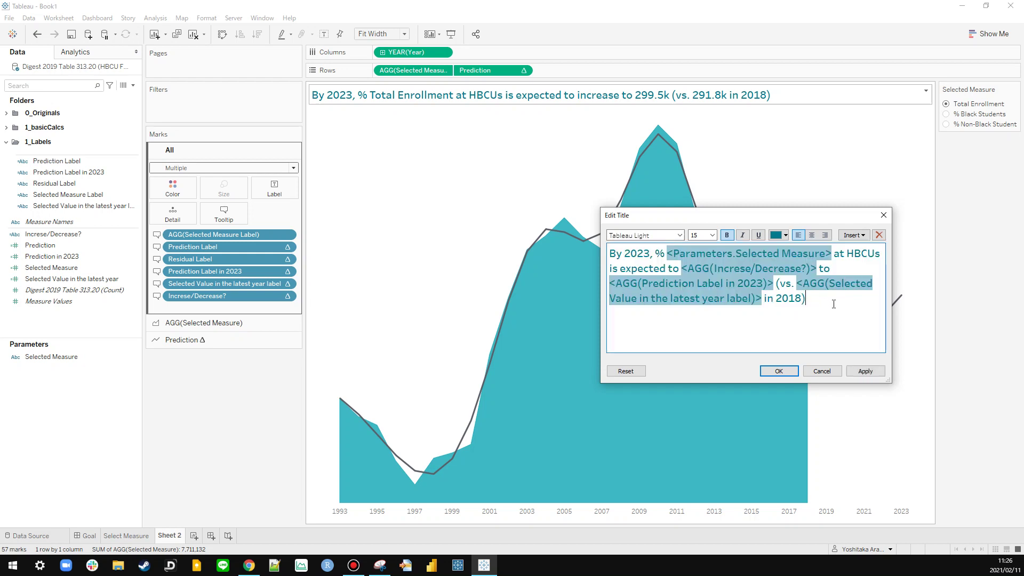
{"action": "key", "text": "Return"}
{"action": "type", "text": "Actual "}
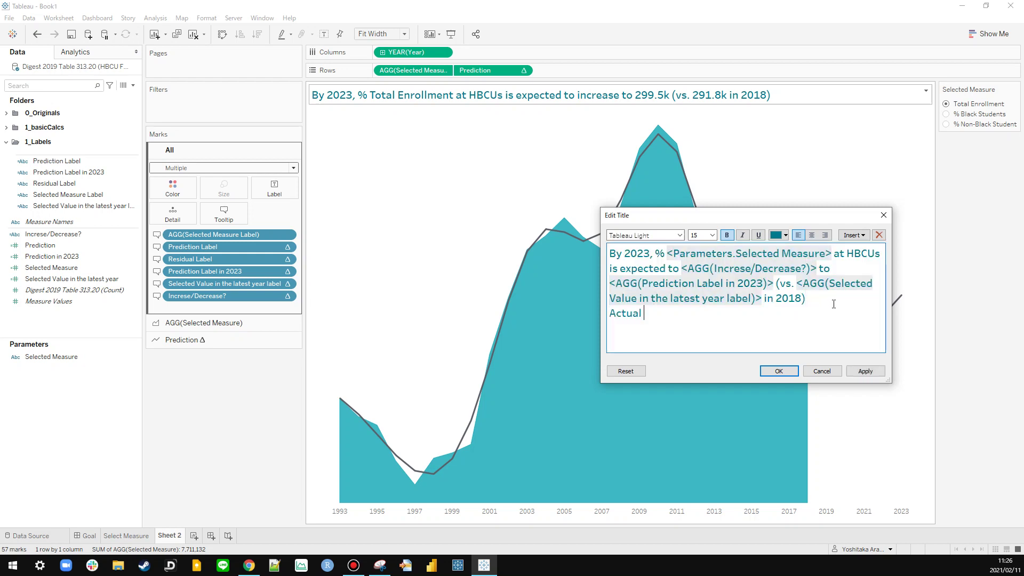
{"action": "type", "text": "}"}
{"action": "key", "text": "BackSpace"}
{"action": "type", "text": "| Predicted"}
Step: Make the title text from "(vs." through "Actual | Predicted" non-bold at size 10
{"action": "key", "text": "ctrl+a"}
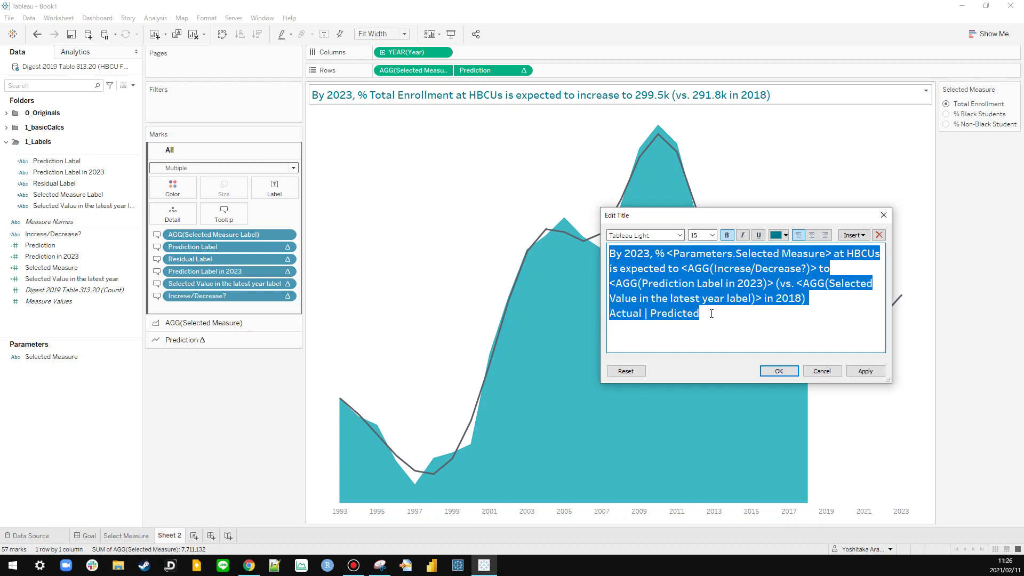
{"action": "left_click", "coordinate": [699, 313]}
{"action": "left_click_drag", "start_coordinate": [699, 314], "coordinate": [777, 286]}
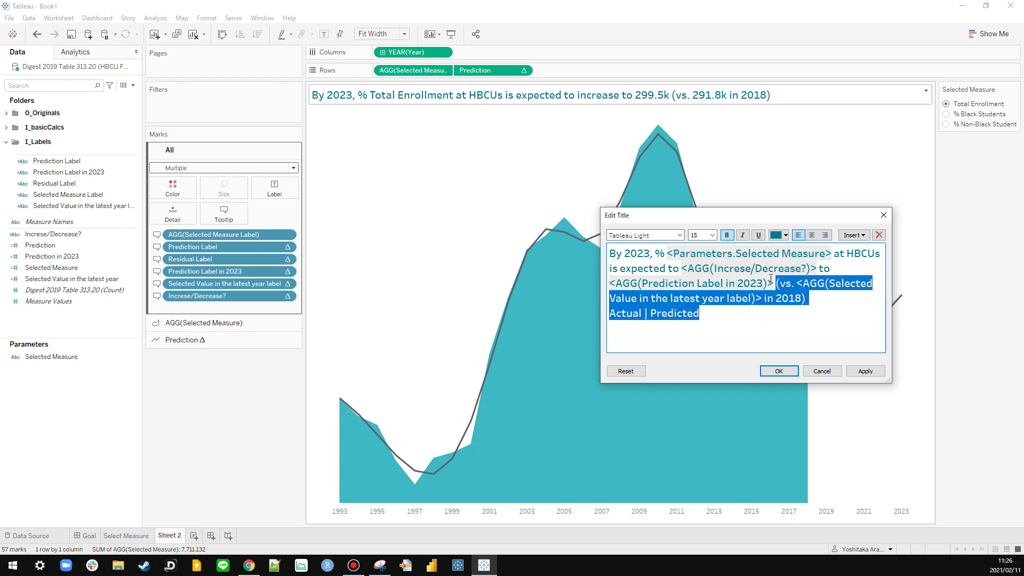
{"action": "left_click", "coordinate": [726, 235]}
{"action": "left_click", "coordinate": [713, 235]}
{"action": "left_click", "coordinate": [699, 260]}
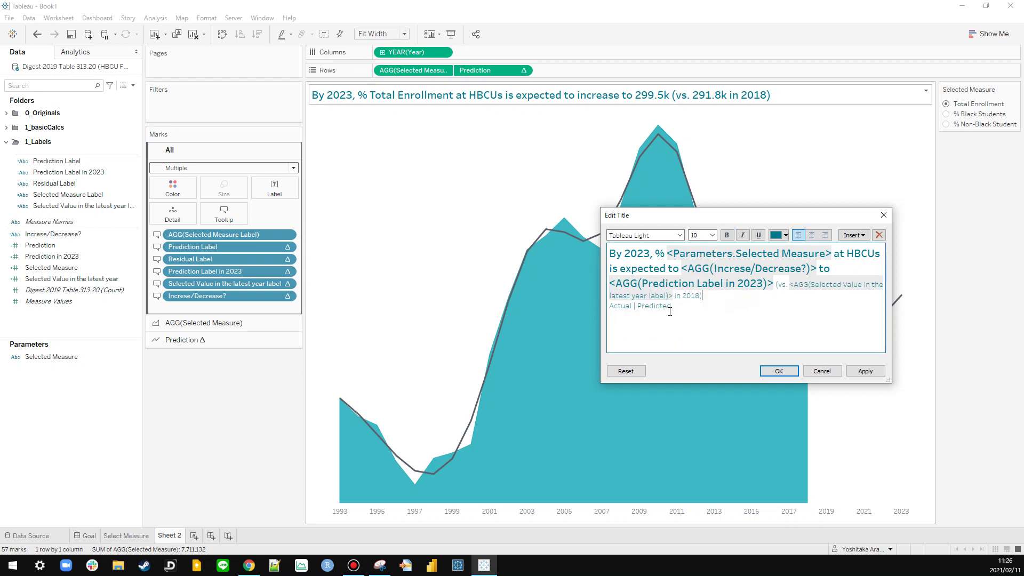
Step: Color "Actual" teal and "Predicted" dark gray in the title's second line, and save the title
{"action": "left_click_drag", "start_coordinate": [638, 307], "coordinate": [585, 306]}
{"action": "left_click", "coordinate": [785, 235]}
{"action": "left_click", "coordinate": [792, 299]}
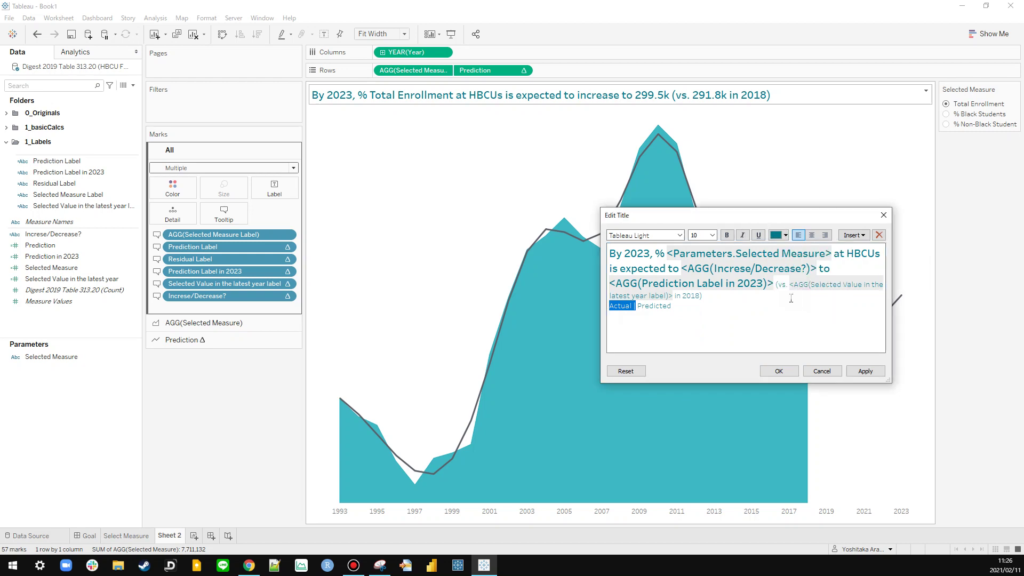
{"action": "left_click_drag", "start_coordinate": [672, 307], "coordinate": [636, 307]}
{"action": "left_click", "coordinate": [785, 235]}
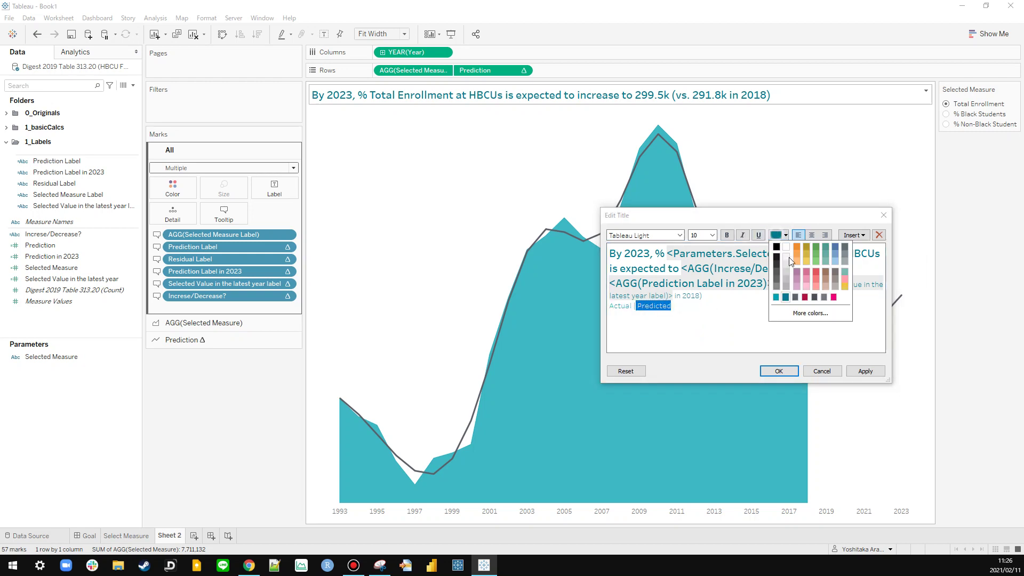
{"action": "left_click", "coordinate": [786, 283]}
{"action": "left_click", "coordinate": [865, 371]}
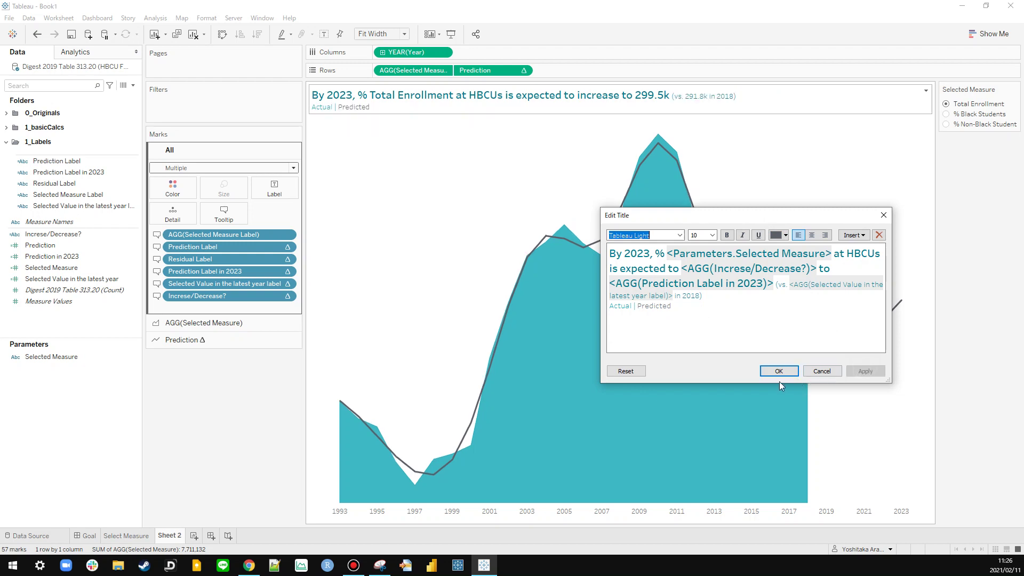
{"action": "left_click", "coordinate": [779, 376]}
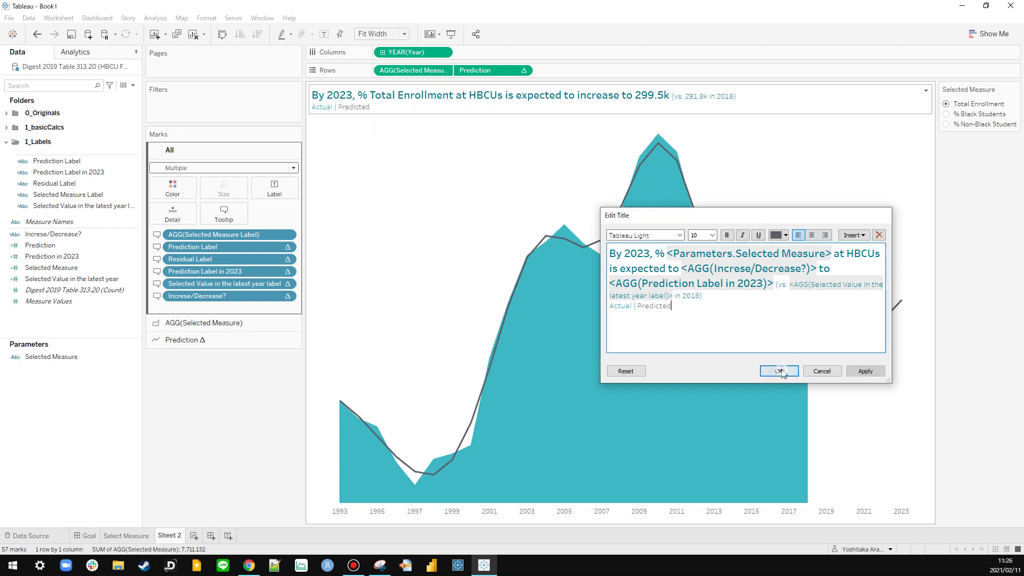
Step: Rename the Sheet 2 worksheet as "Actual and Prediction"
{"action": "left_click", "coordinate": [238, 382]}
{"action": "double_click", "coordinate": [169, 535]}
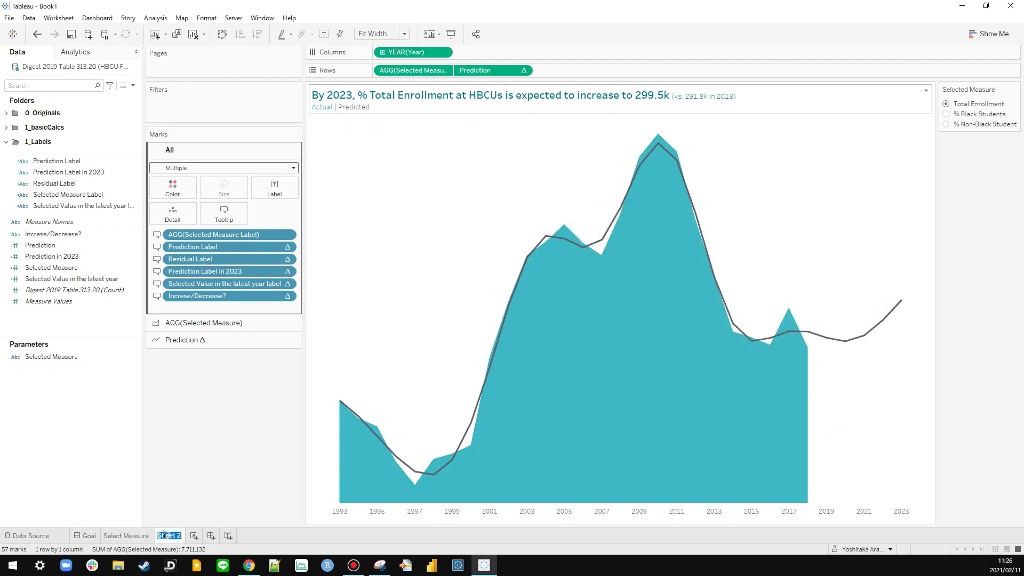
{"action": "type", "text": "Prediction"}
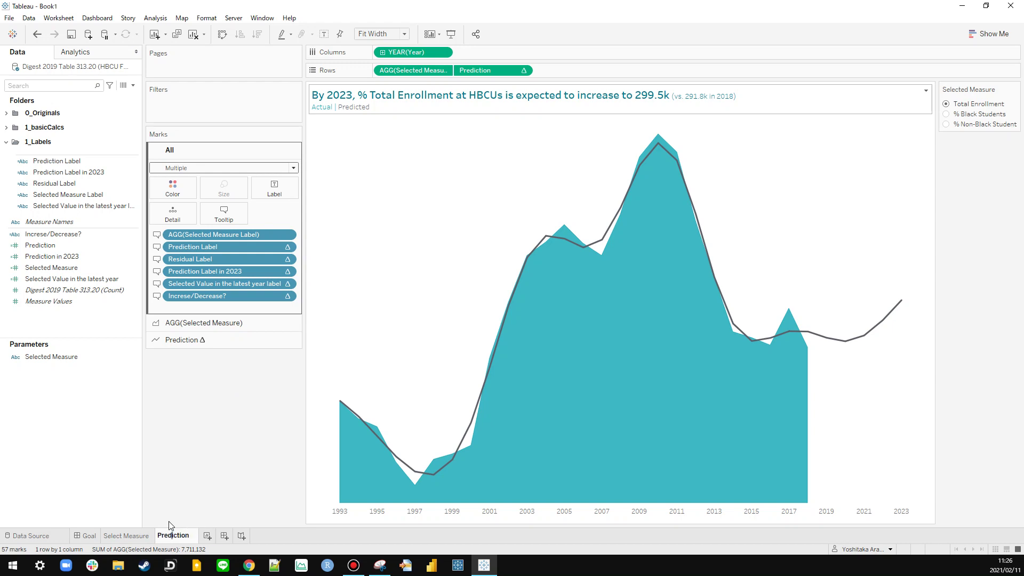
{"action": "type", "text": "Actual and"}
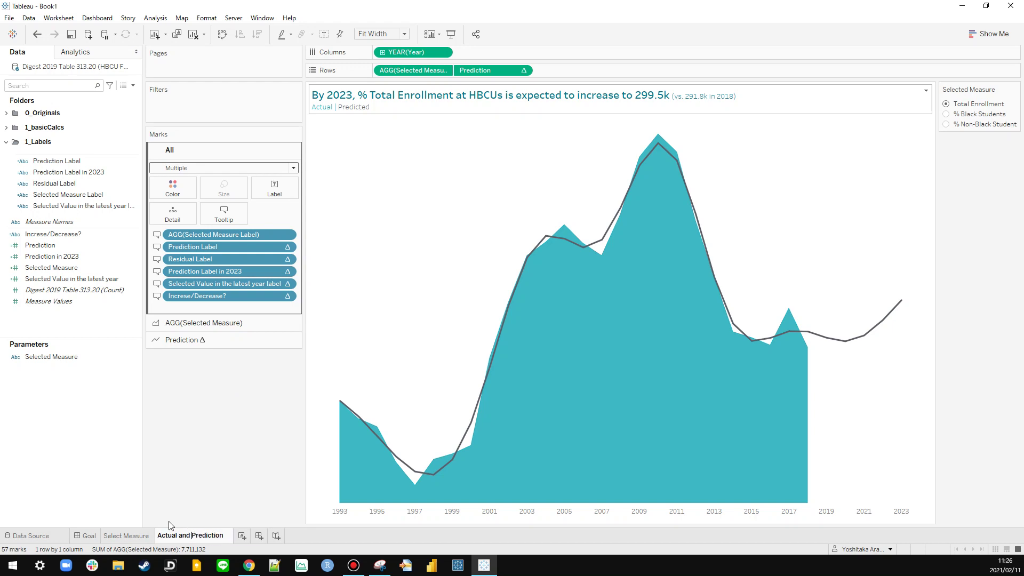
{"action": "key", "text": "Return"}
{"action": "left_click", "coordinate": [236, 535]}
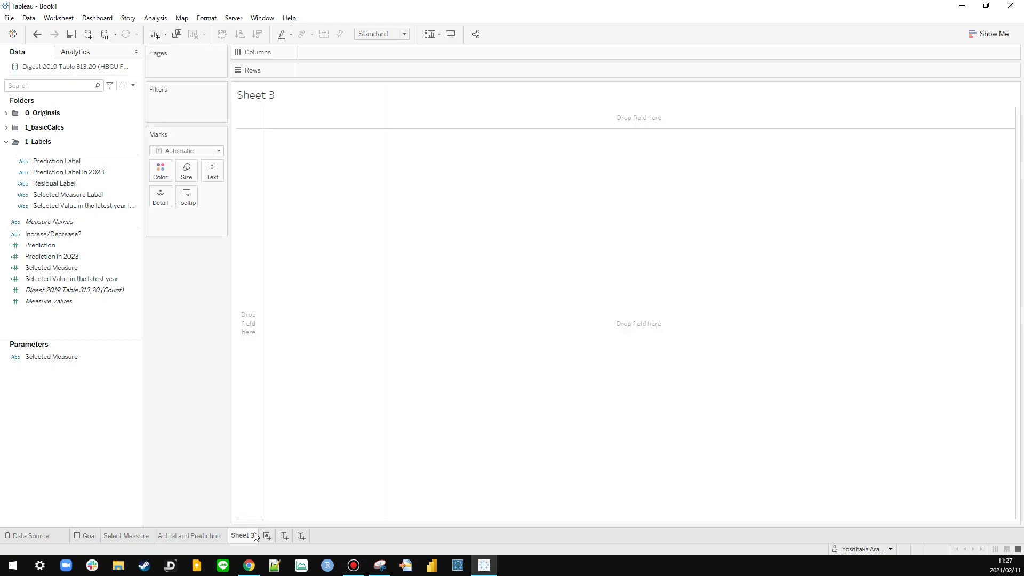
{"action": "right_click", "coordinate": [250, 535]}
{"action": "left_click", "coordinate": [278, 414]}
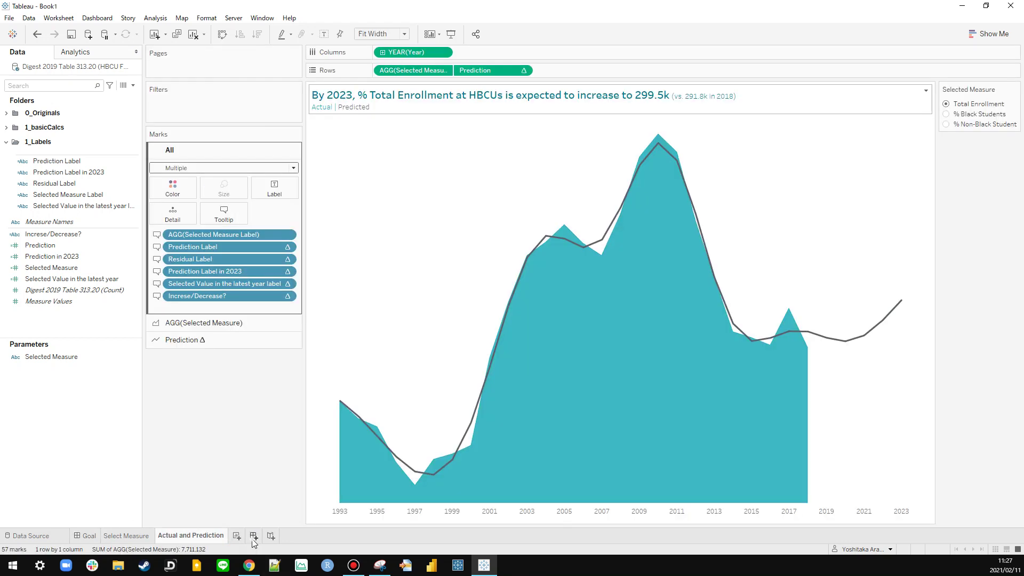
Step: Create a new dashboard, move it ahead of the Goal dashboard, and place a floating vertical container on it
{"action": "left_click", "coordinate": [257, 536]}
{"action": "left_click_drag", "start_coordinate": [255, 535], "coordinate": [78, 536]}
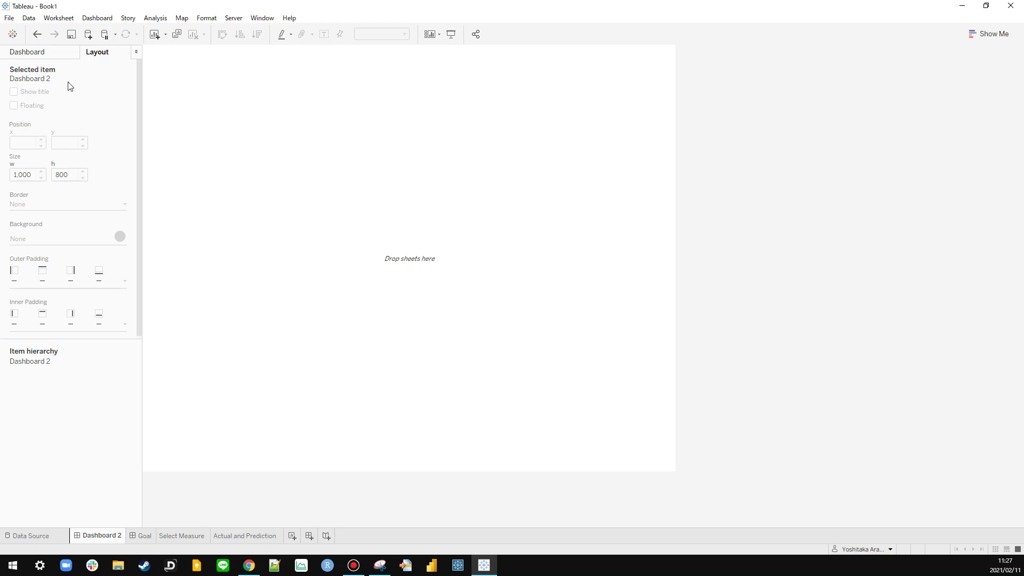
{"action": "left_click", "coordinate": [51, 55]}
{"action": "left_click_drag", "start_coordinate": [32, 434], "coordinate": [158, 119]}
{"action": "left_click", "coordinate": [126, 80]}
{"action": "left_click", "coordinate": [145, 115]}
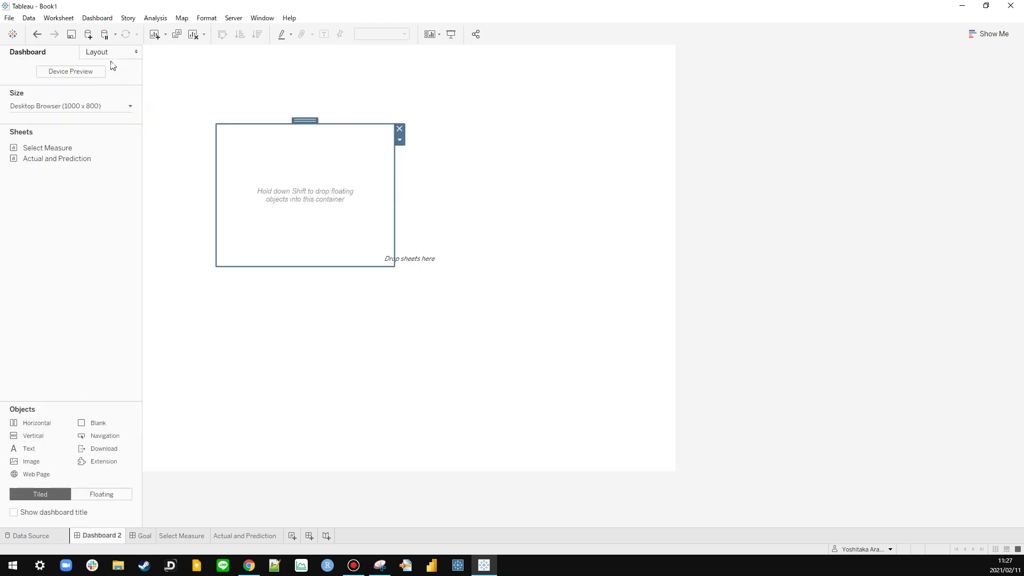
Step: Position the floating vertical container at x 0, y 0 and size it to 1000 wide by 800 high
{"action": "left_click", "coordinate": [97, 52]}
{"action": "left_click", "coordinate": [18, 139]}
{"action": "type", "text": "0"}
{"action": "key", "text": "Tab"}
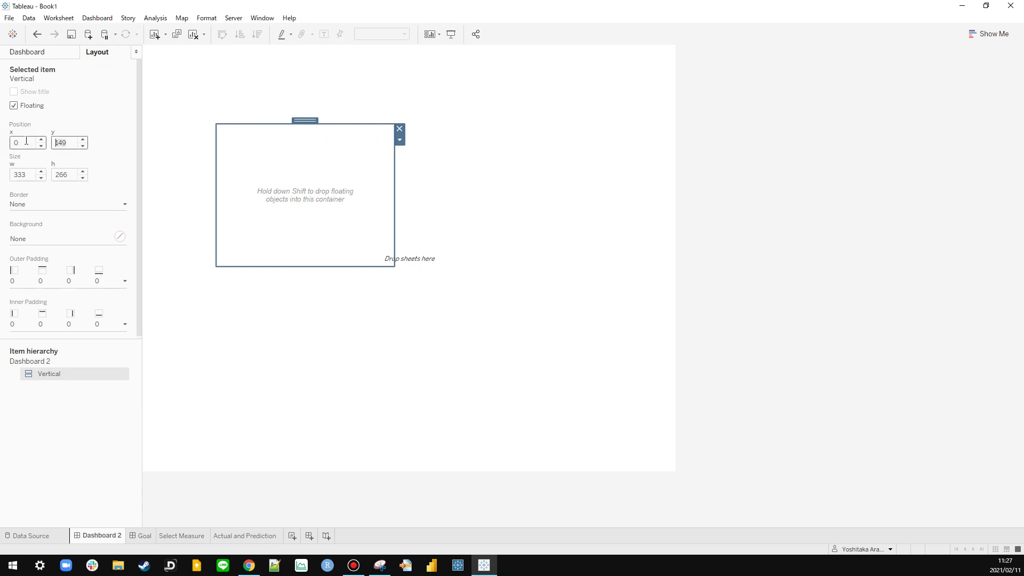
{"action": "type", "text": "0"}
{"action": "key", "text": "Tab"}
{"action": "type", "text": "20000"}
{"action": "key", "text": "Tab"}
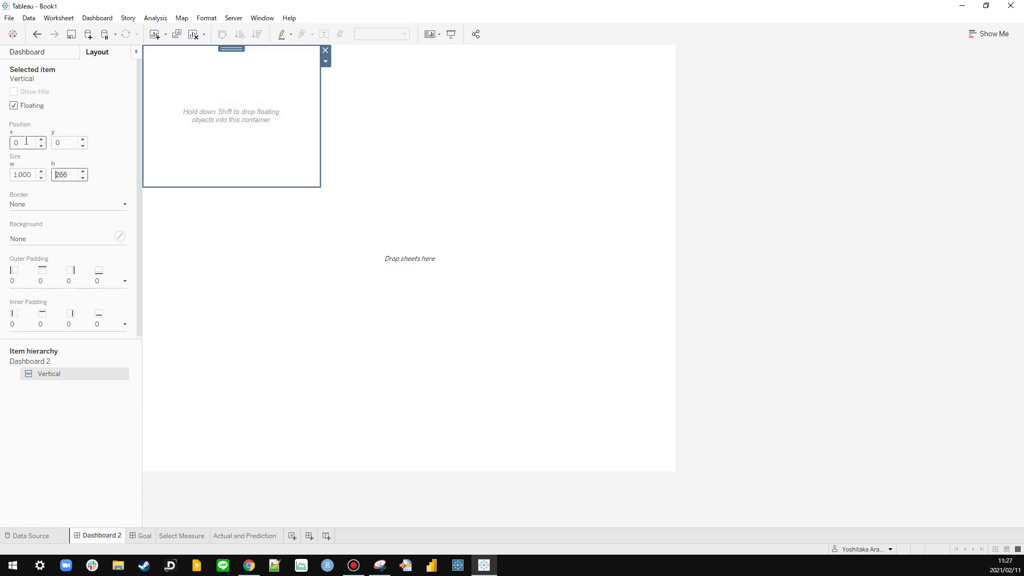
{"action": "type", "text": "800"}
{"action": "key", "text": "Return"}
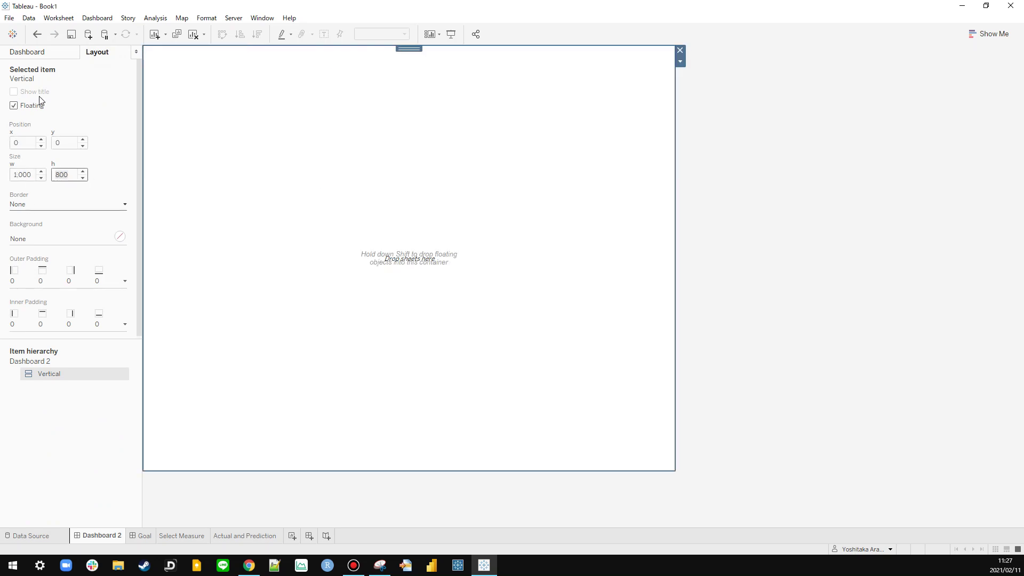
Step: Set the dashboard to a fixed custom size of 1200 px wide by 600 px high
{"action": "left_click", "coordinate": [29, 51]}
{"action": "left_click", "coordinate": [91, 53]}
{"action": "left_click", "coordinate": [54, 56]}
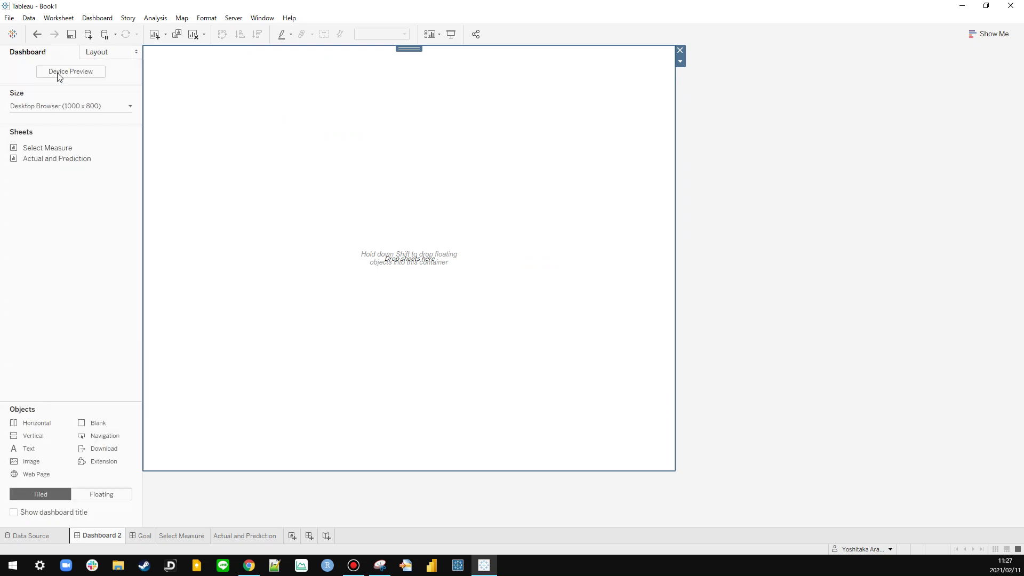
{"action": "left_click", "coordinate": [66, 106]}
{"action": "double_click", "coordinate": [29, 171]}
{"action": "type", "text": "1"}
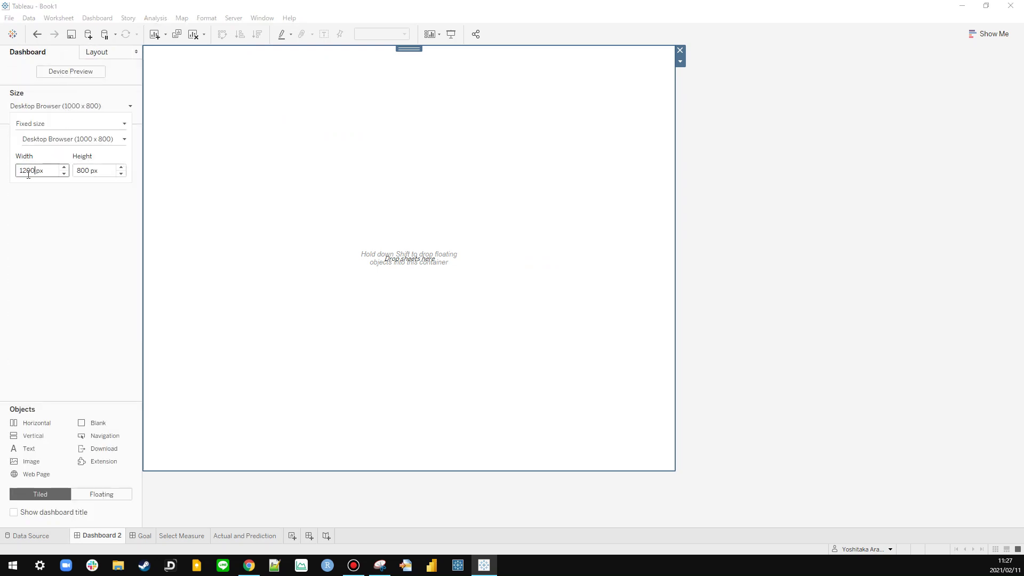
{"action": "type", "text": "200"}
{"action": "key", "text": "Tab"}
{"action": "type", "text": "600"}
{"action": "key", "text": "Return"}
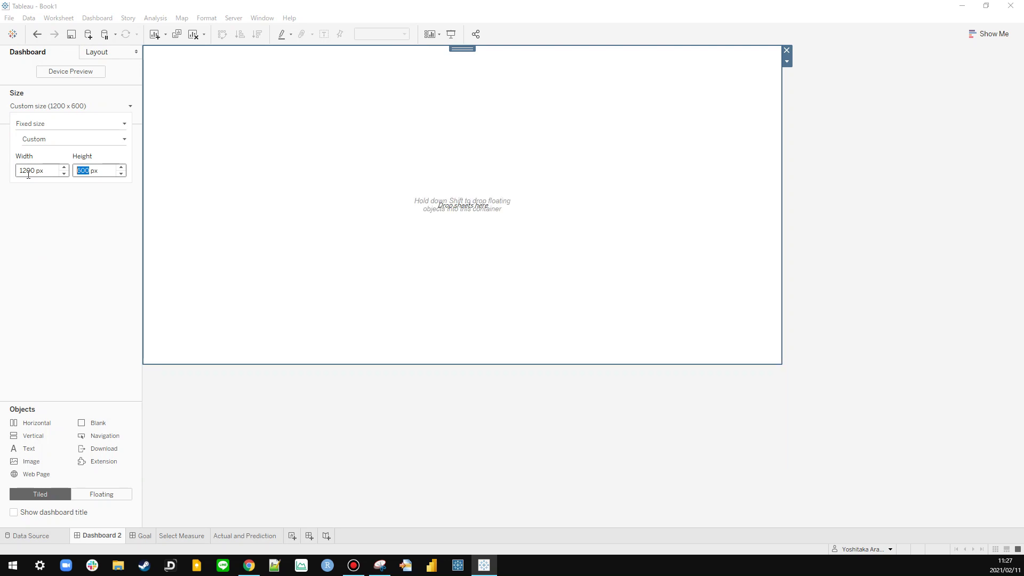
{"action": "left_click", "coordinate": [69, 348]}
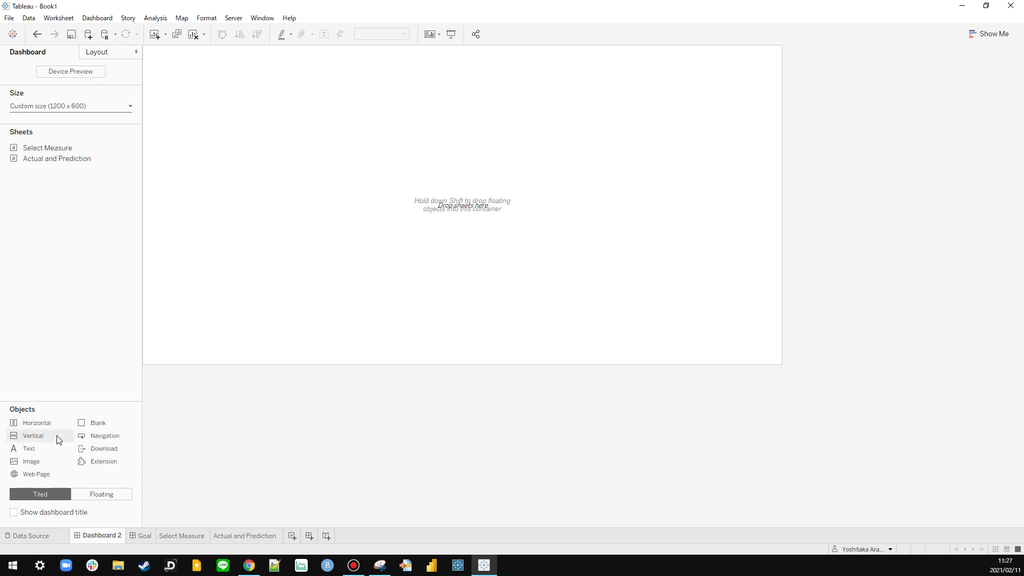
Step: Add another floating vertical container at x 9, y 0 and size it to 1200 wide by 600 high
{"action": "left_click_drag", "start_coordinate": [58, 440], "coordinate": [223, 75]}
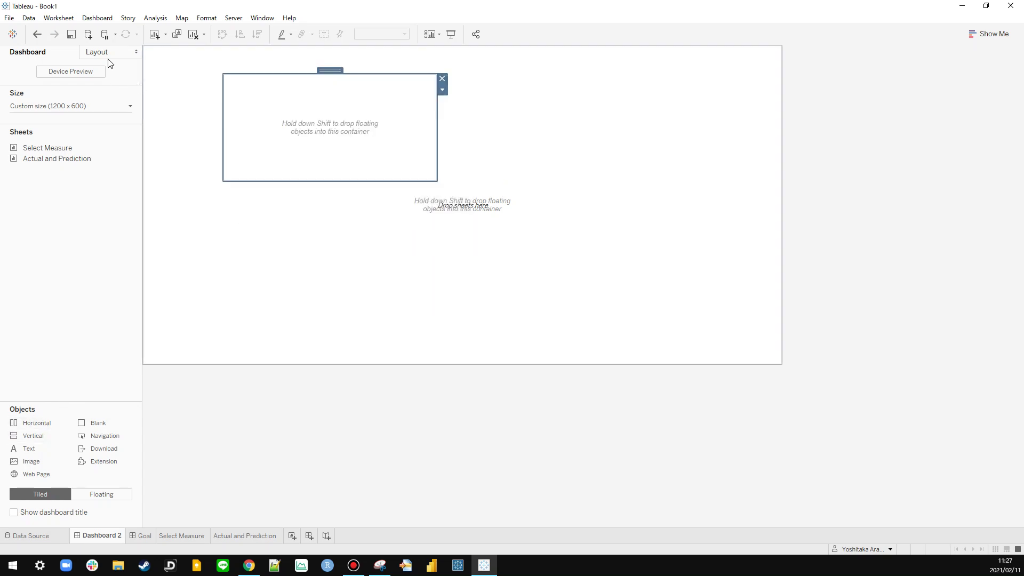
{"action": "double_click", "coordinate": [30, 142]}
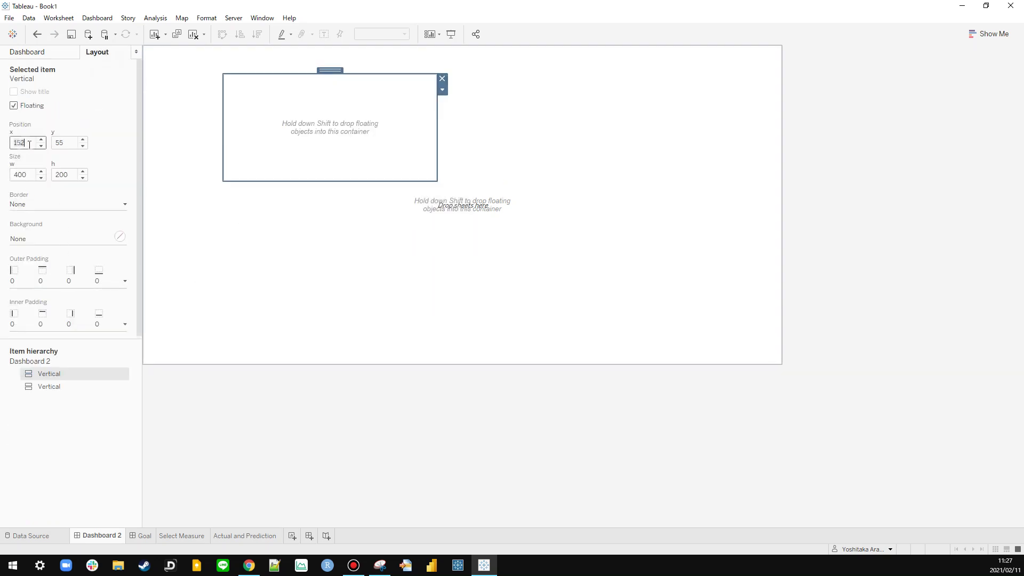
{"action": "type", "text": "09"}
{"action": "key", "text": "Tab"}
{"action": "type", "text": "0"}
{"action": "key", "text": "Tab"}
{"action": "type", "text": "1000"}
{"action": "key", "text": "Tab"}
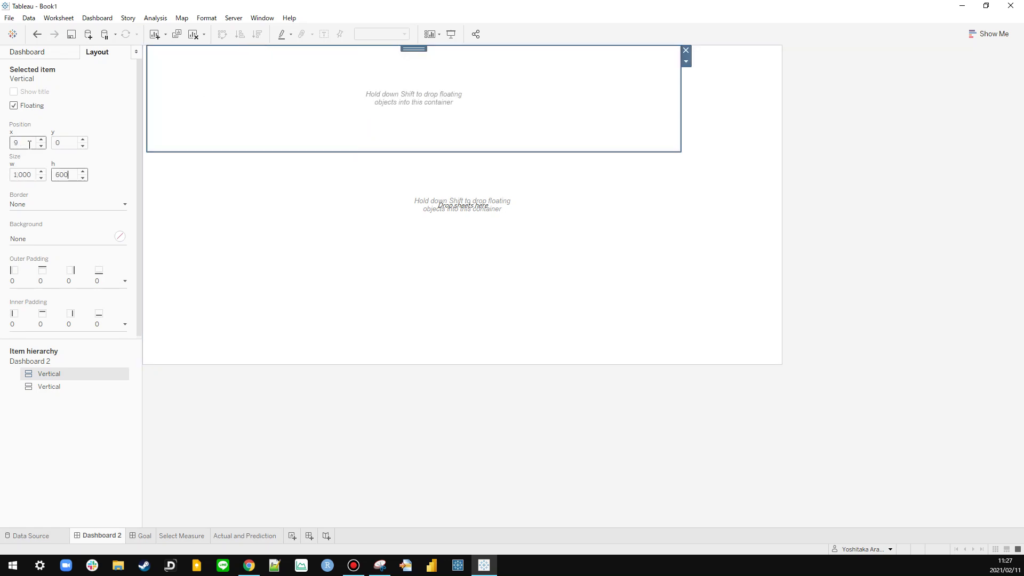
{"action": "key", "text": "shift+Tab"}
{"action": "type", "text": "1200"}
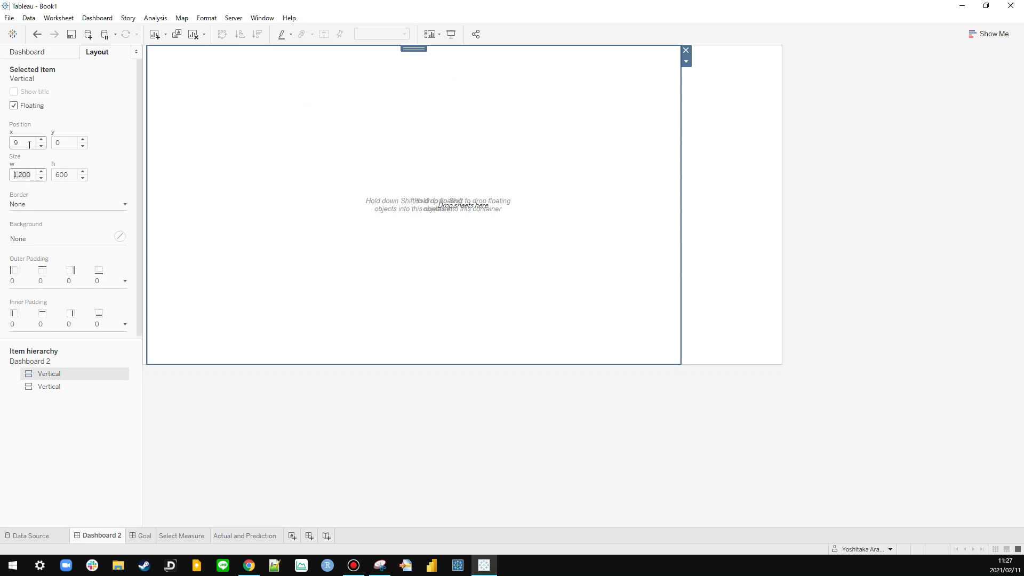
{"action": "key", "text": "Tab"}
Step: Fill the new vertical container with a blank and a horizontal container holding the Actual and Prediction and Select Measure sheets side by side
{"action": "left_click", "coordinate": [40, 53]}
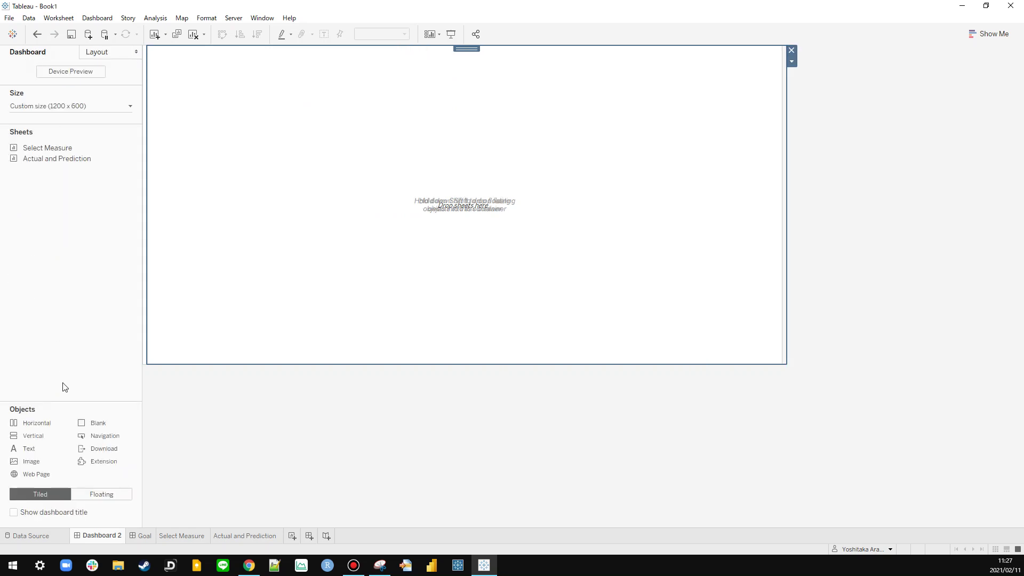
{"action": "left_click", "coordinate": [238, 318]}
{"action": "left_click_drag", "start_coordinate": [39, 436], "coordinate": [425, 165]}
{"action": "left_click_drag", "start_coordinate": [53, 149], "coordinate": [657, 135]}
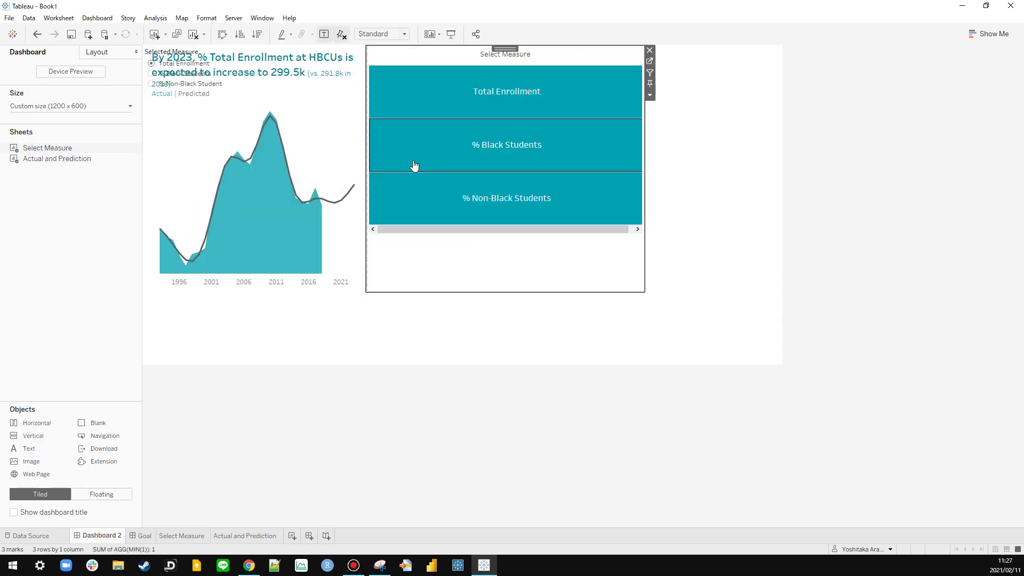
Step: Remove the other floating vertical container, positioned at x 0, y 0, from the dashboard together with its contents
{"action": "left_click", "coordinate": [102, 52]}
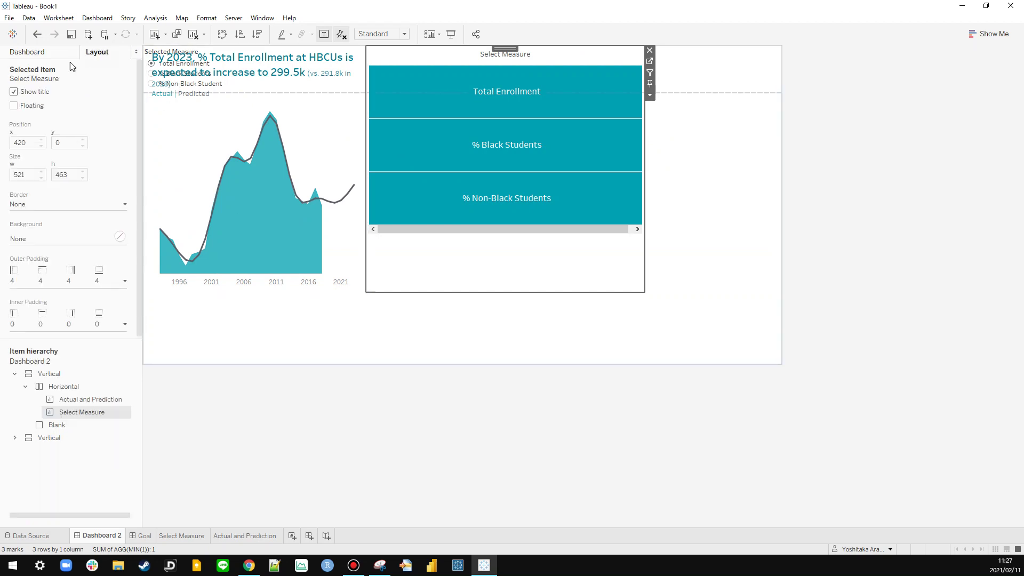
{"action": "left_click", "coordinate": [41, 436]}
{"action": "right_click", "coordinate": [43, 438]}
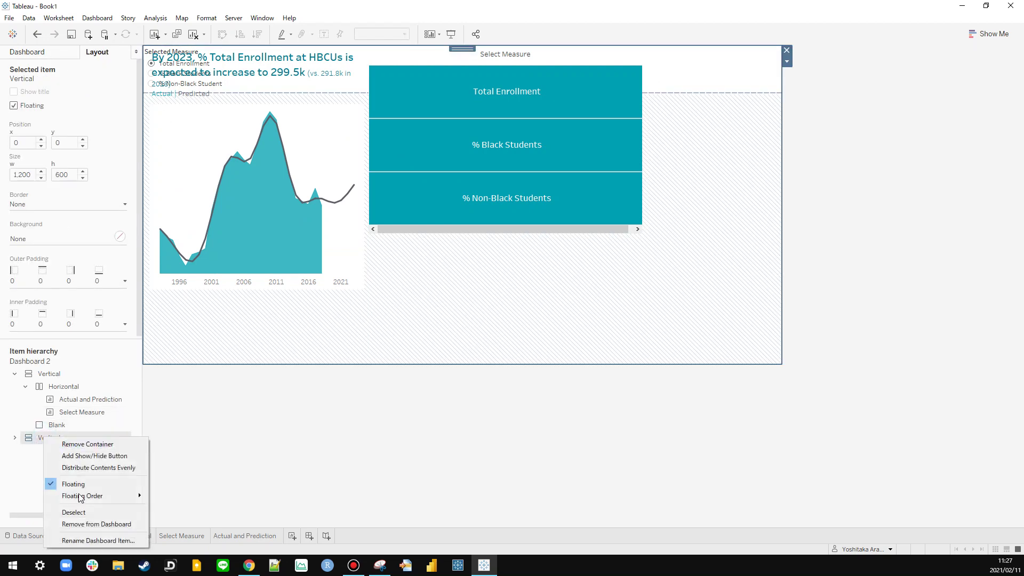
{"action": "left_click", "coordinate": [80, 525]}
{"action": "left_click", "coordinate": [587, 301]}
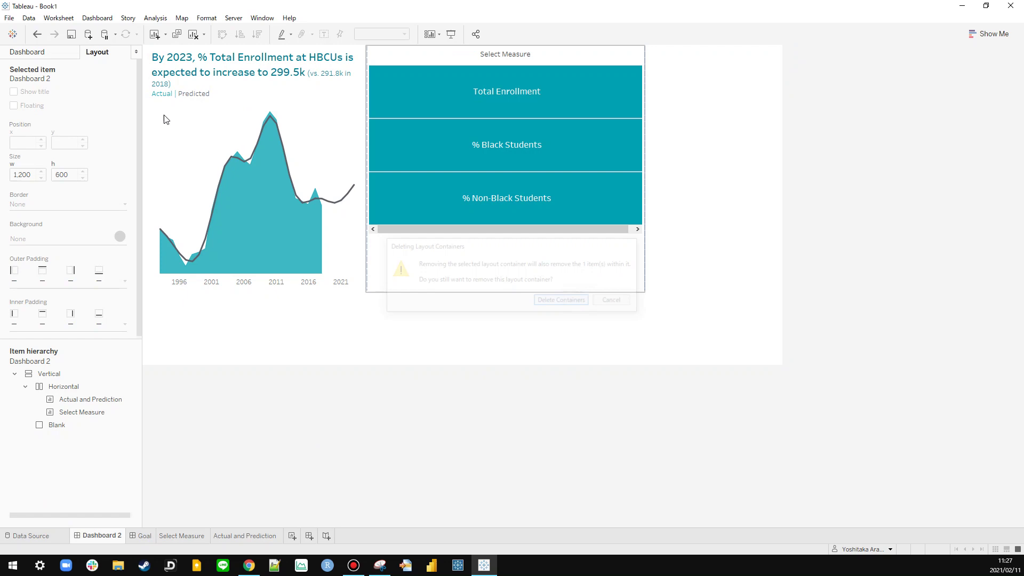
Step: Add the centred text "DATA: NATIONAL CENTER FOR EDUCATION STATISTICS" as a footer beneath the sheets in the vertical container
{"action": "left_click", "coordinate": [68, 58]}
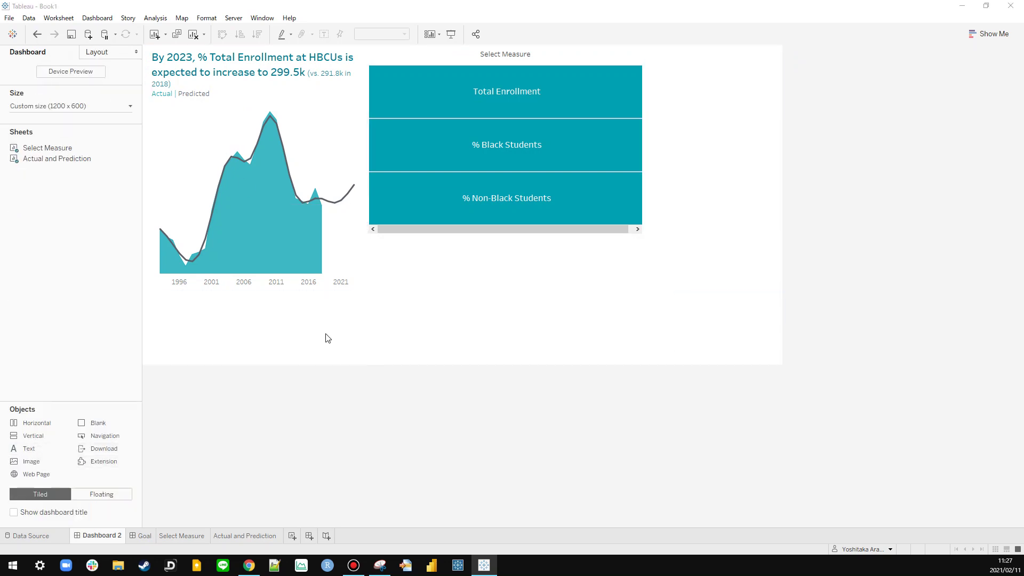
{"action": "left_click_drag", "start_coordinate": [328, 338], "coordinate": [337, 344]}
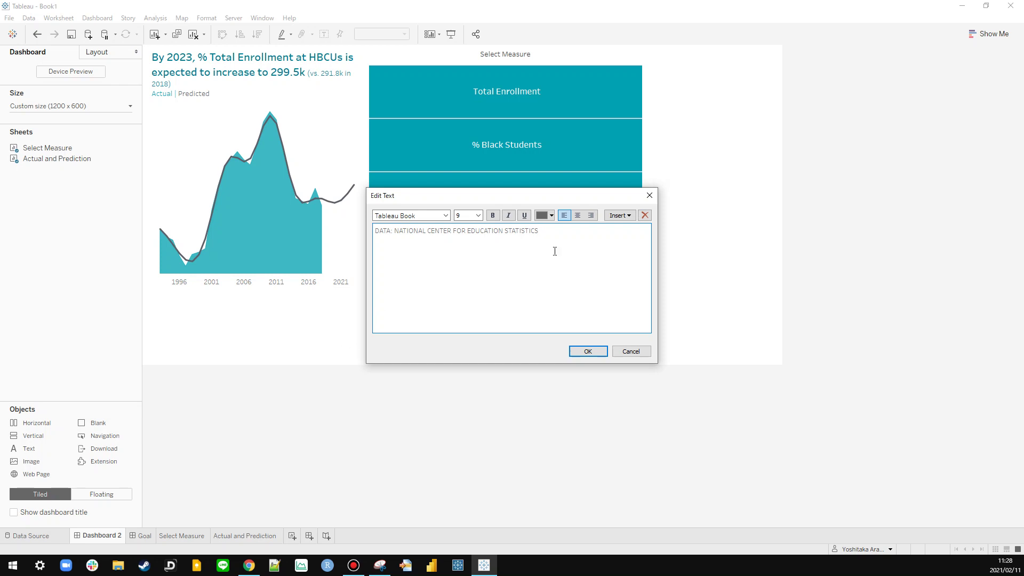
{"action": "key", "text": "ctrl+a"}
{"action": "left_click", "coordinate": [577, 215]}
{"action": "left_click", "coordinate": [463, 273]}
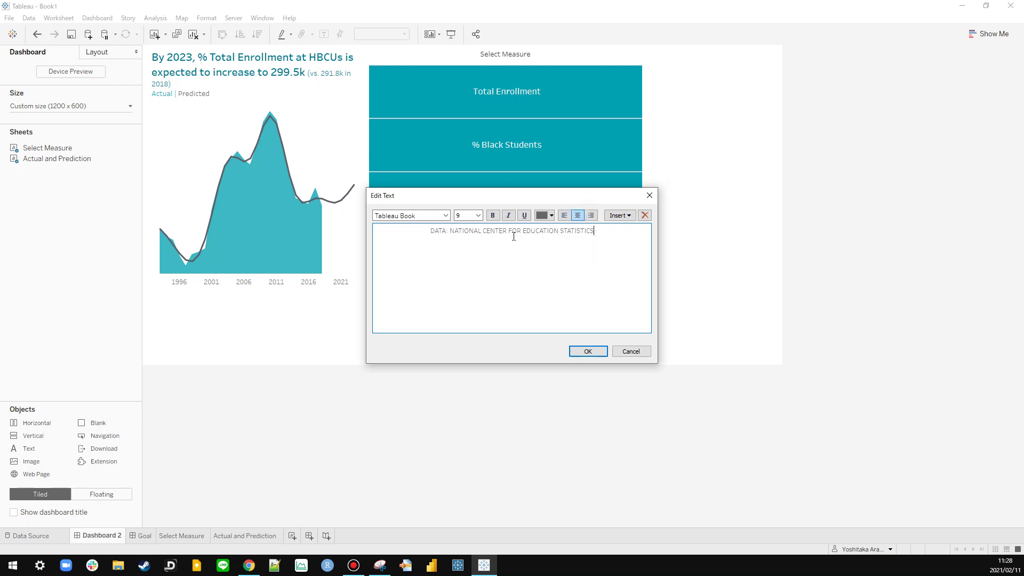
{"action": "left_click", "coordinate": [587, 351]}
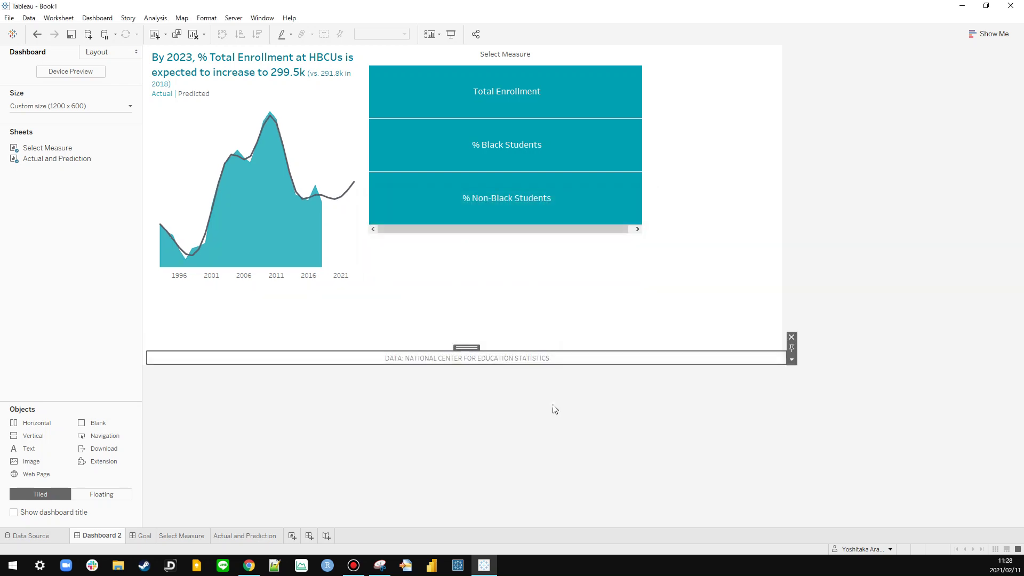
Step: Widen the Actual and Prediction sheet to about 679 px within the horizontal container and compare it with the Goal dashboard
{"action": "left_click", "coordinate": [283, 280]}
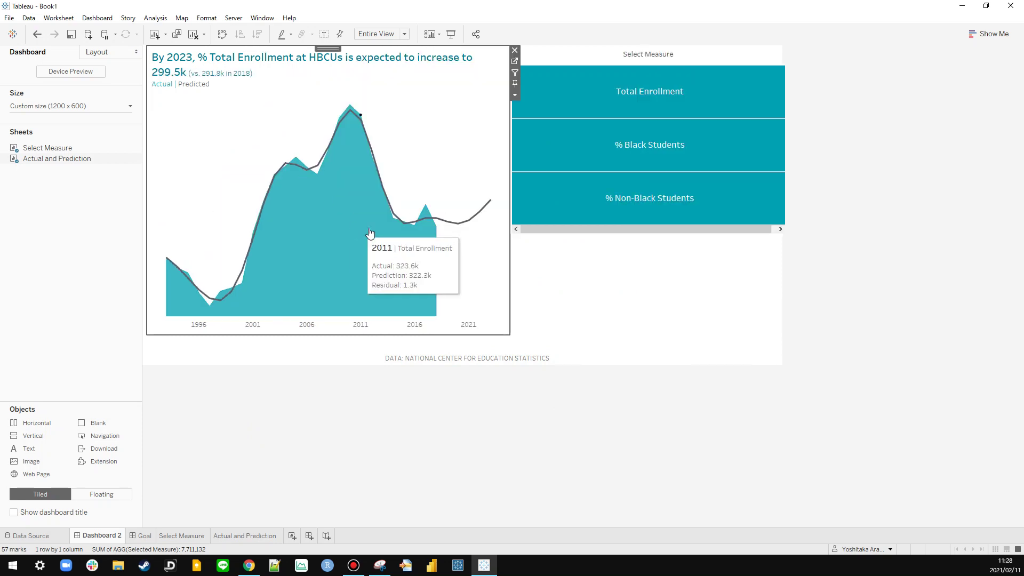
{"action": "left_click", "coordinate": [143, 535]}
{"action": "left_click", "coordinate": [104, 538]}
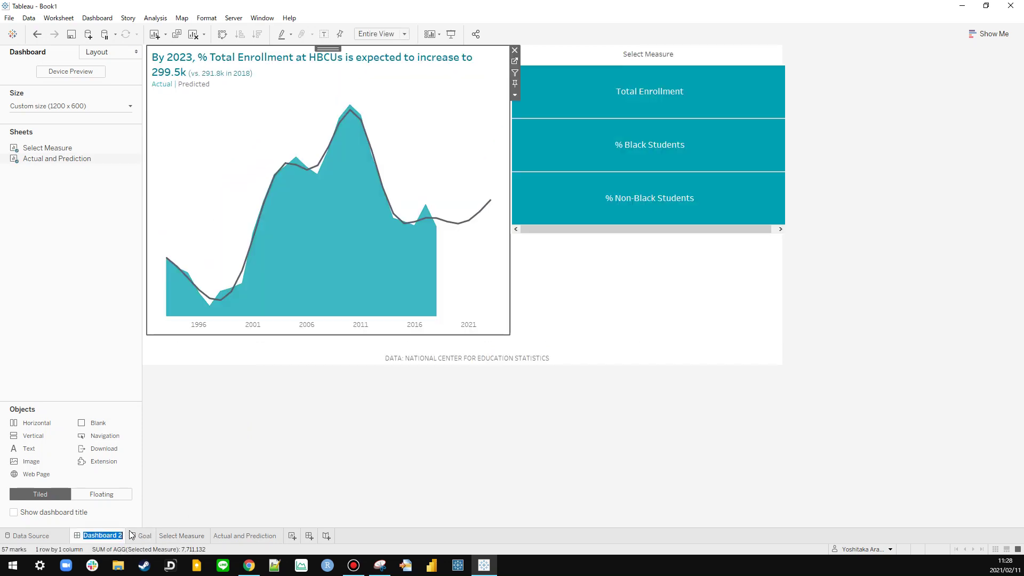
Step: Set the horizontal container's inner padding to 10 on all sides
{"action": "double_click", "coordinate": [333, 50]}
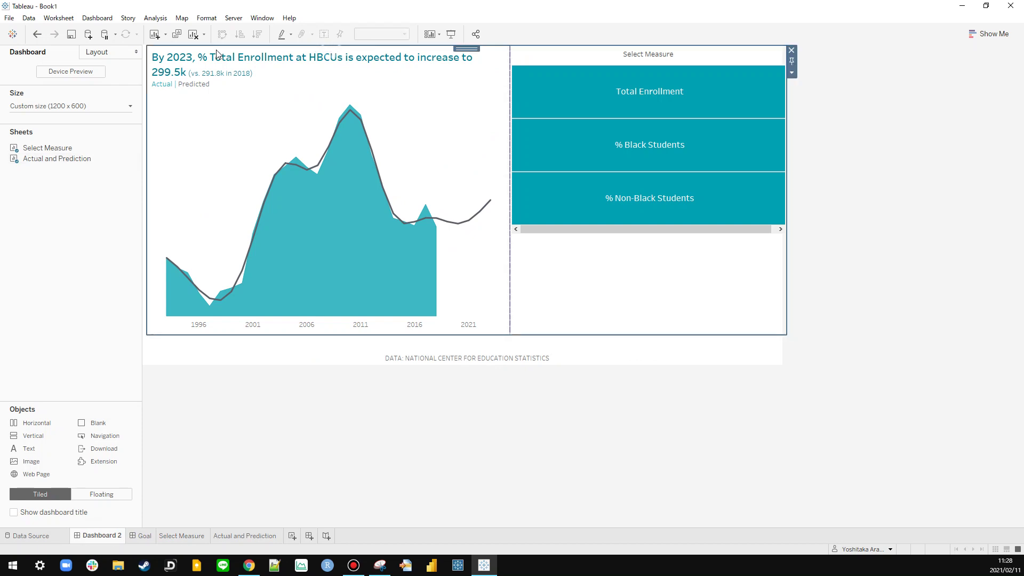
{"action": "left_click", "coordinate": [97, 52]}
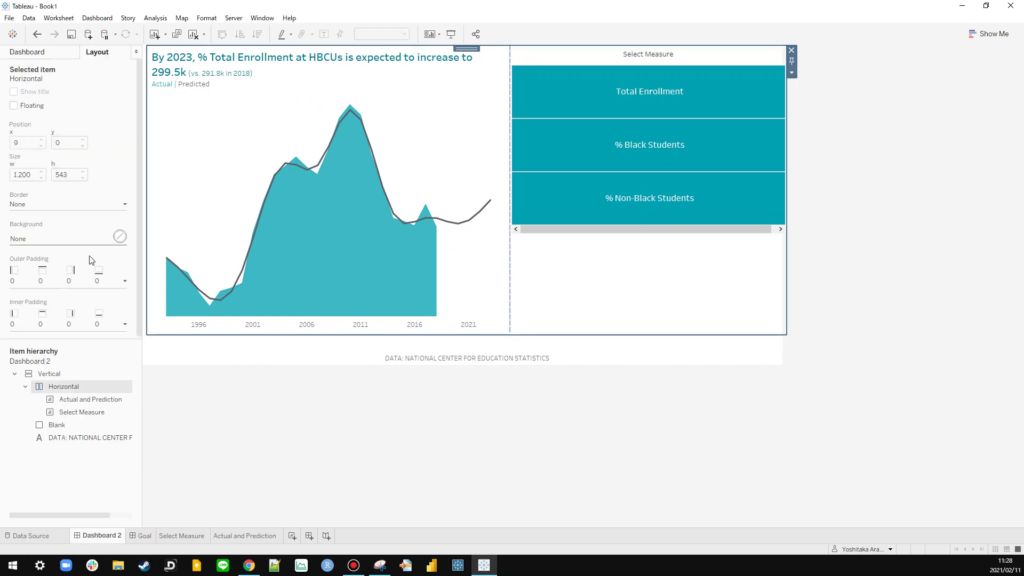
{"action": "left_click", "coordinate": [21, 323]}
{"action": "left_click", "coordinate": [78, 361]}
{"action": "left_click_drag", "start_coordinate": [78, 361], "coordinate": [78, 361]}
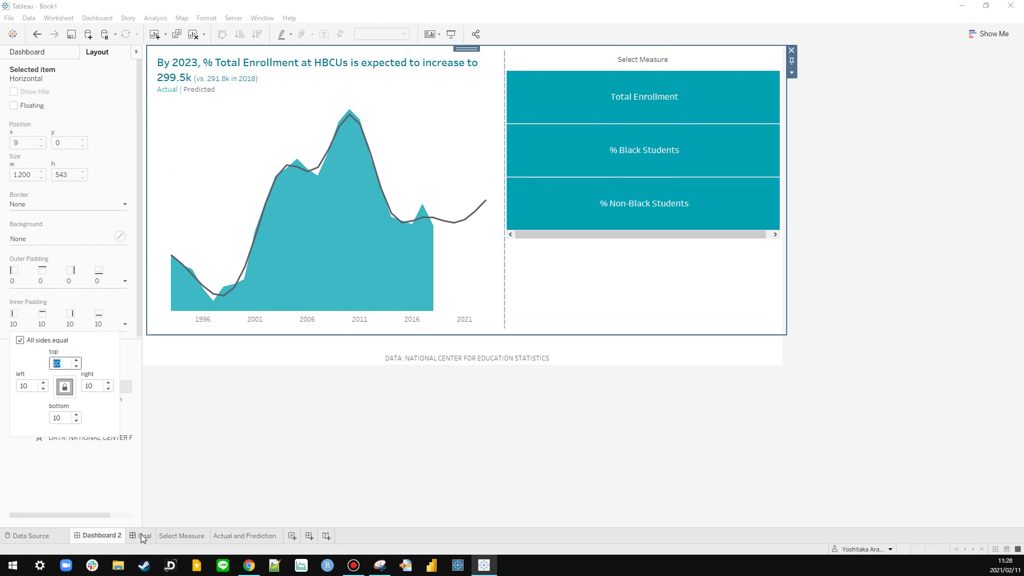
Step: Compare the padded layout with the Goal dashboard and check the outer padding of the Actual and Prediction sheet
{"action": "double_click", "coordinate": [467, 49]}
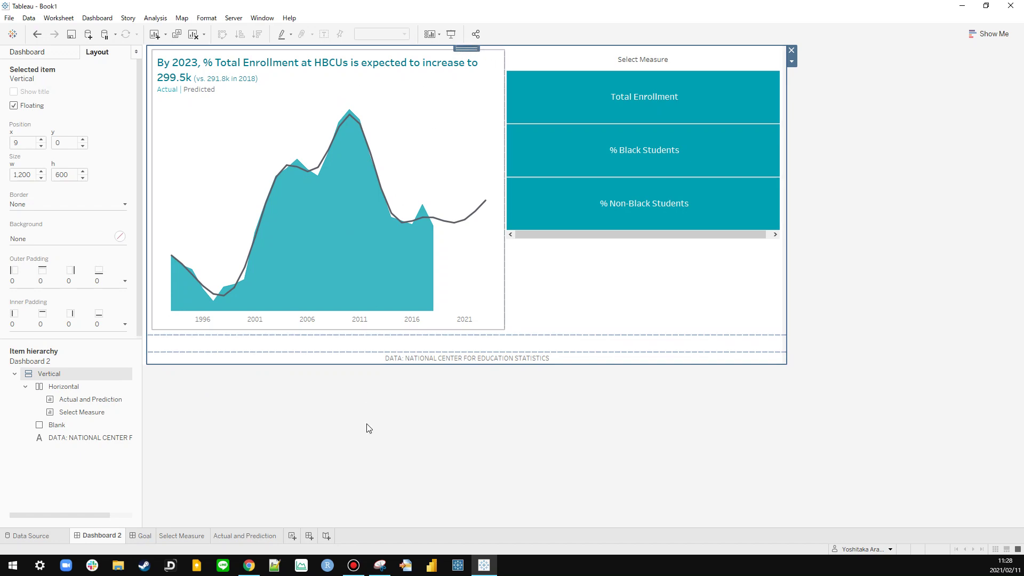
{"action": "left_click", "coordinate": [361, 441]}
{"action": "left_click", "coordinate": [257, 105]}
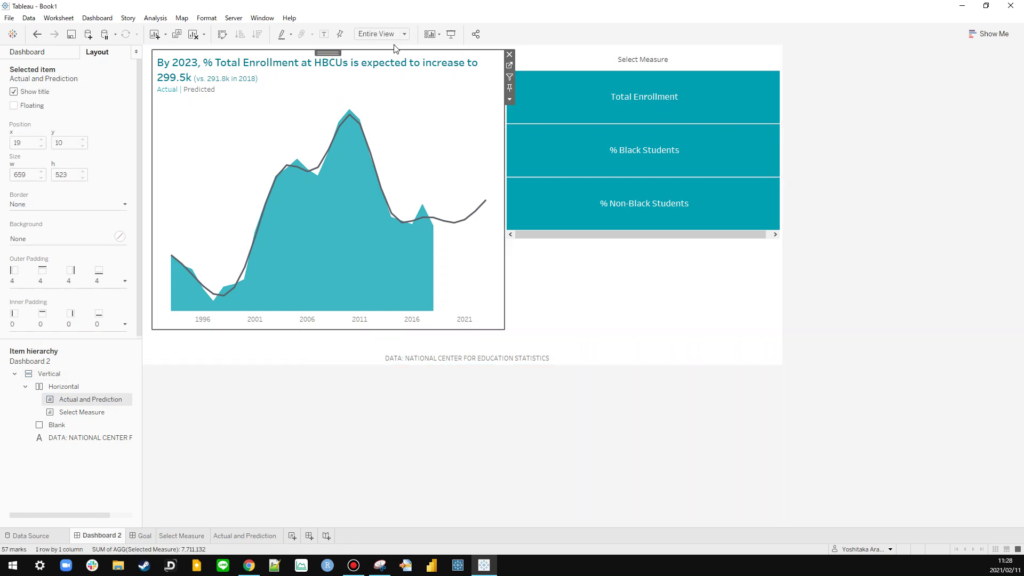
{"action": "double_click", "coordinate": [330, 50]}
{"action": "left_click", "coordinate": [137, 535]}
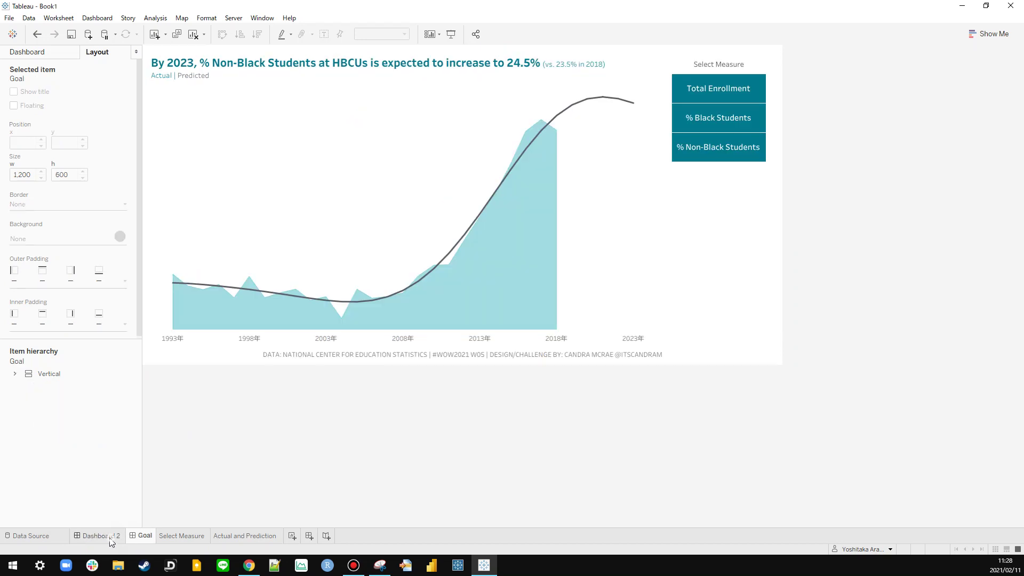
{"action": "left_click", "coordinate": [113, 535]}
{"action": "left_click", "coordinate": [217, 142]}
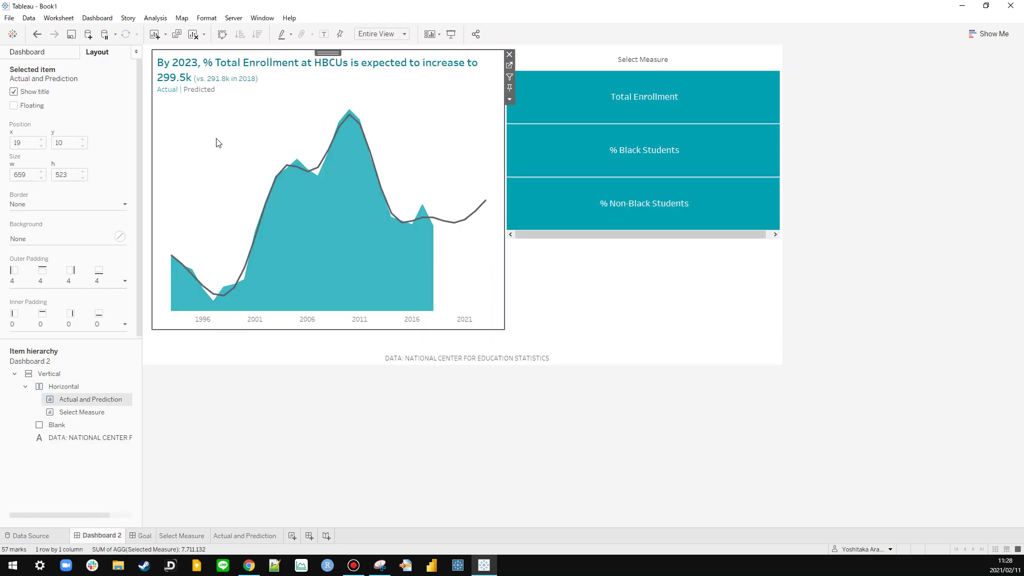
{"action": "left_click", "coordinate": [91, 283]}
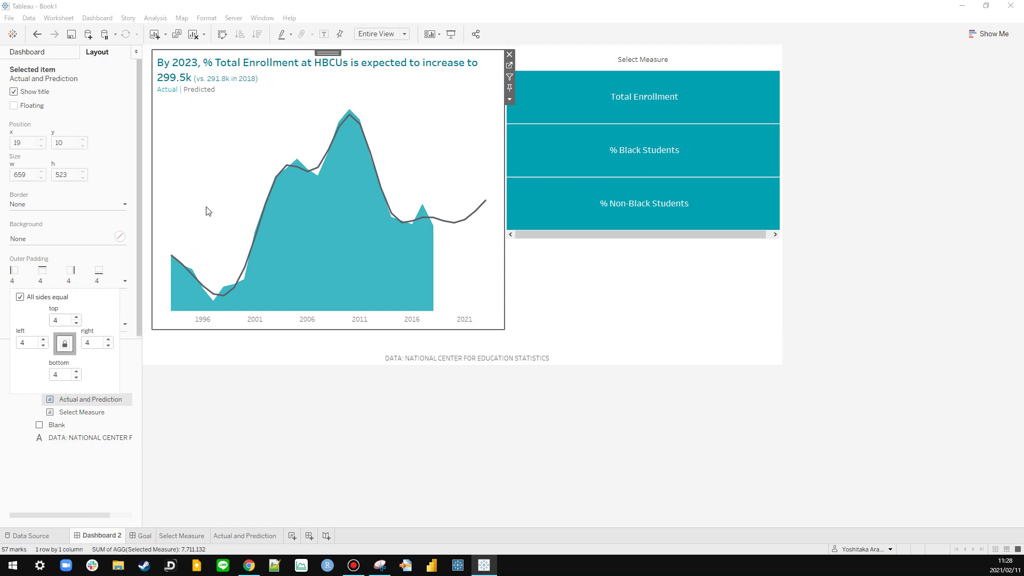
{"action": "left_click", "coordinate": [308, 351]}
Step: Reduce the horizontal container's inner padding to 0 on all sides, checking the spacing against the Goal dashboard
{"action": "left_click", "coordinate": [182, 52]}
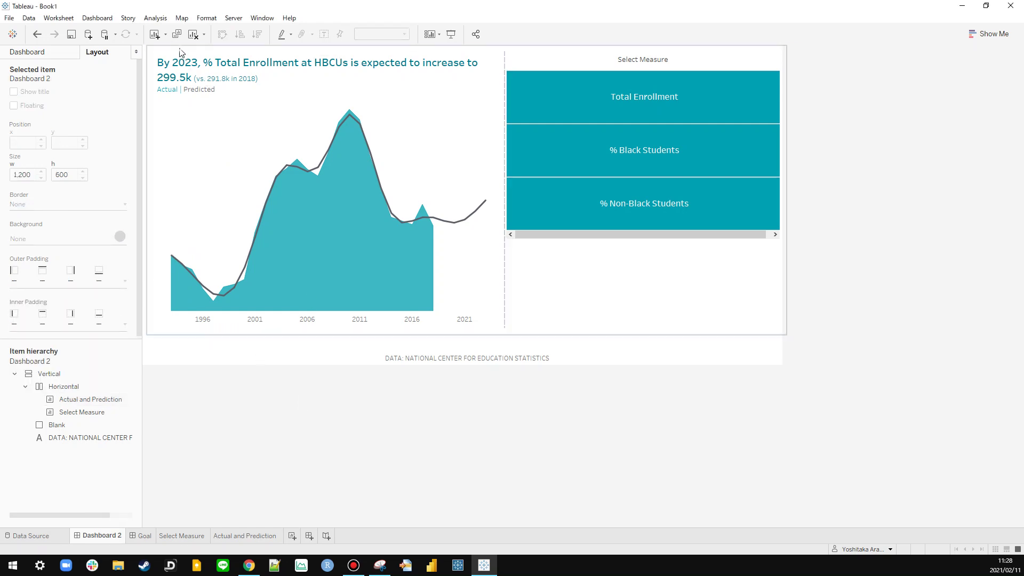
{"action": "left_click", "coordinate": [182, 52]}
{"action": "left_click", "coordinate": [113, 330]}
{"action": "left_click", "coordinate": [76, 366]}
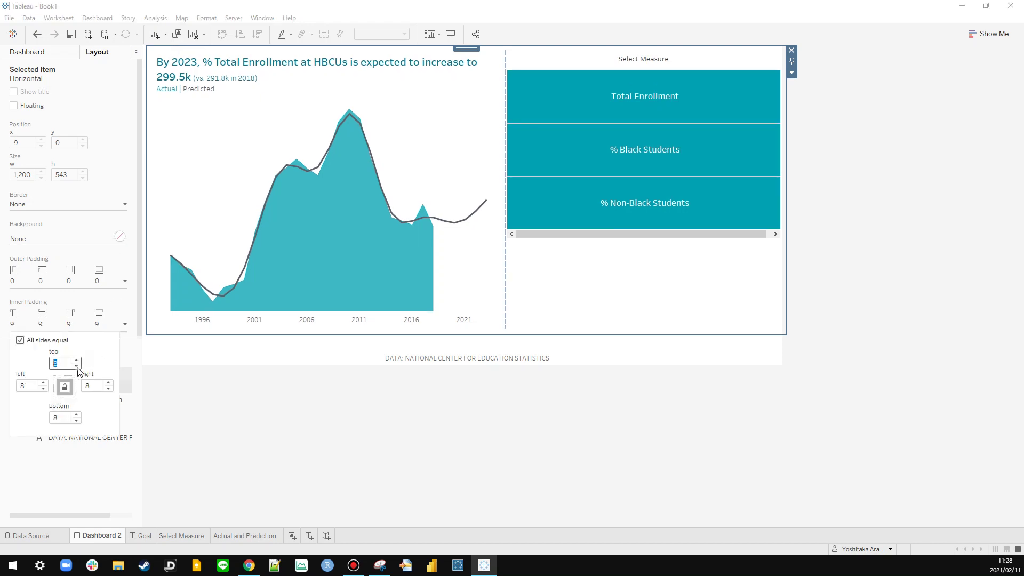
{"action": "left_click", "coordinate": [76, 366]}
{"action": "left_click", "coordinate": [76, 367]}
{"action": "left_click", "coordinate": [76, 367]}
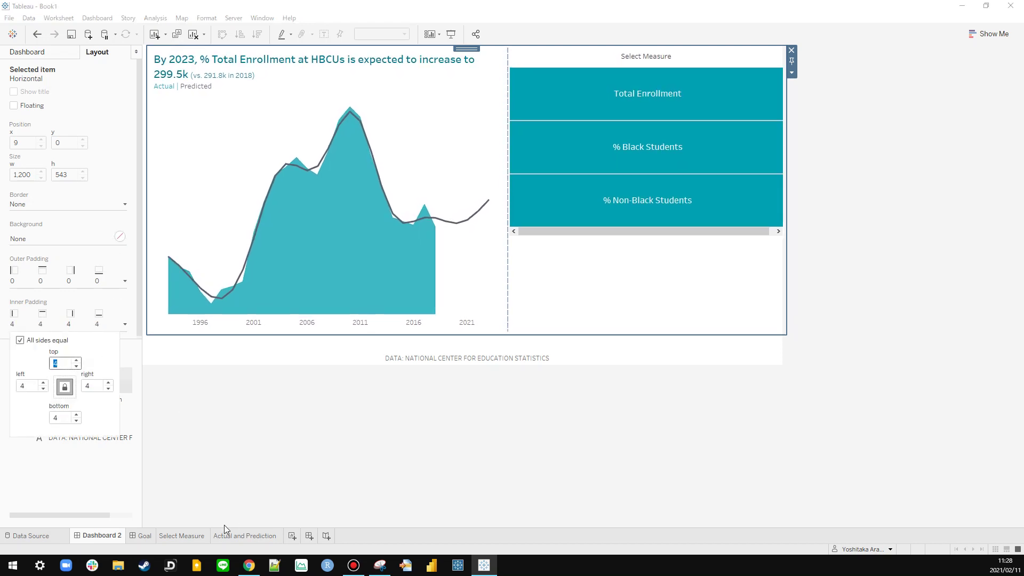
{"action": "left_click", "coordinate": [130, 537]}
{"action": "left_click", "coordinate": [118, 536]}
{"action": "left_click", "coordinate": [125, 323]}
{"action": "left_click", "coordinate": [76, 366]}
{"action": "left_click", "coordinate": [76, 366]}
{"action": "left_click", "coordinate": [211, 428]}
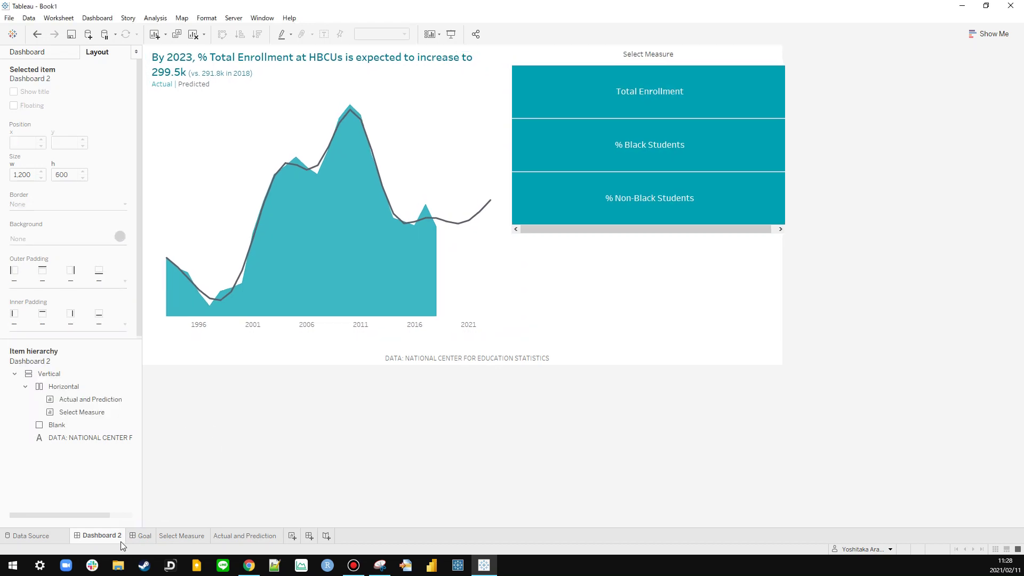
Step: Compare the chart and title placement on Dashboard 2 with the Goal dashboard
{"action": "left_click", "coordinate": [140, 535]}
{"action": "left_click", "coordinate": [95, 536]}
{"action": "left_click", "coordinate": [142, 536]}
{"action": "left_click", "coordinate": [106, 536]}
{"action": "left_click", "coordinate": [144, 536]}
{"action": "left_click", "coordinate": [110, 539]}
{"action": "left_click", "coordinate": [145, 536]}
{"action": "left_click", "coordinate": [110, 537]}
Step: Set the outer vertical container's inner padding to 5 at the top and 5 at the bottom
{"action": "left_click", "coordinate": [260, 79]}
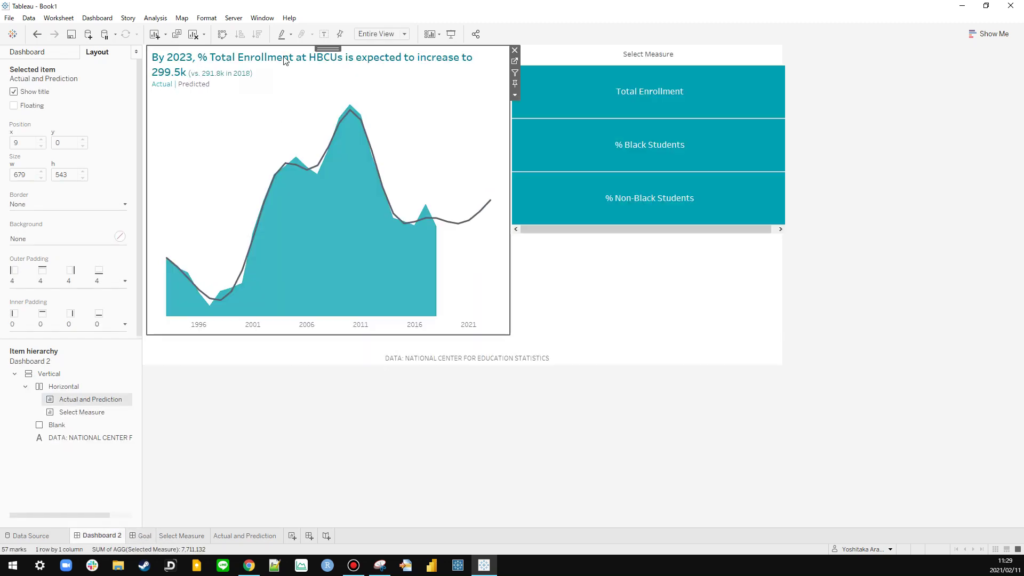
{"action": "double_click", "coordinate": [329, 49]}
{"action": "double_click", "coordinate": [459, 48]}
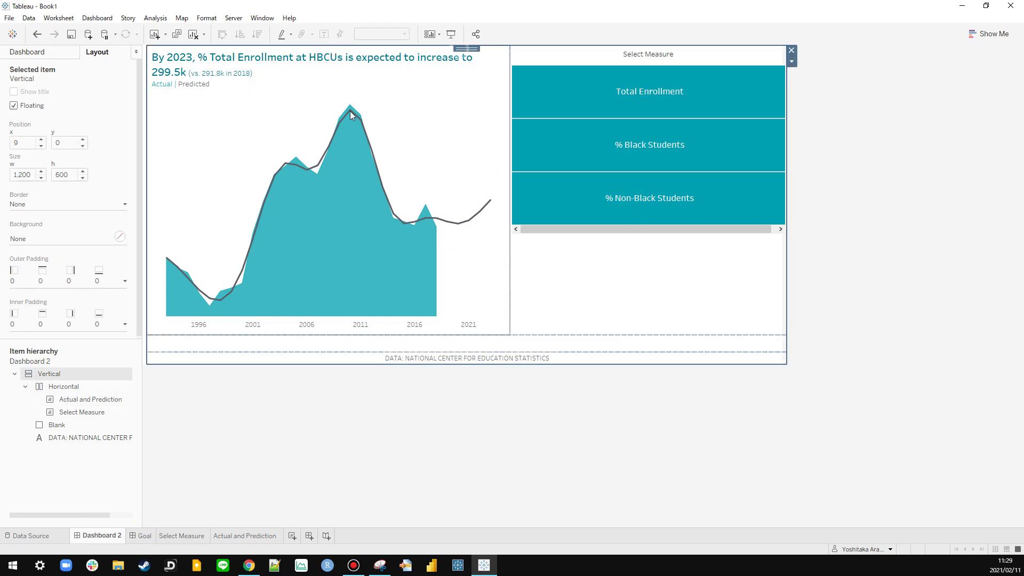
{"action": "left_click", "coordinate": [124, 324]}
{"action": "left_click", "coordinate": [76, 361]}
{"action": "left_click", "coordinate": [76, 360]}
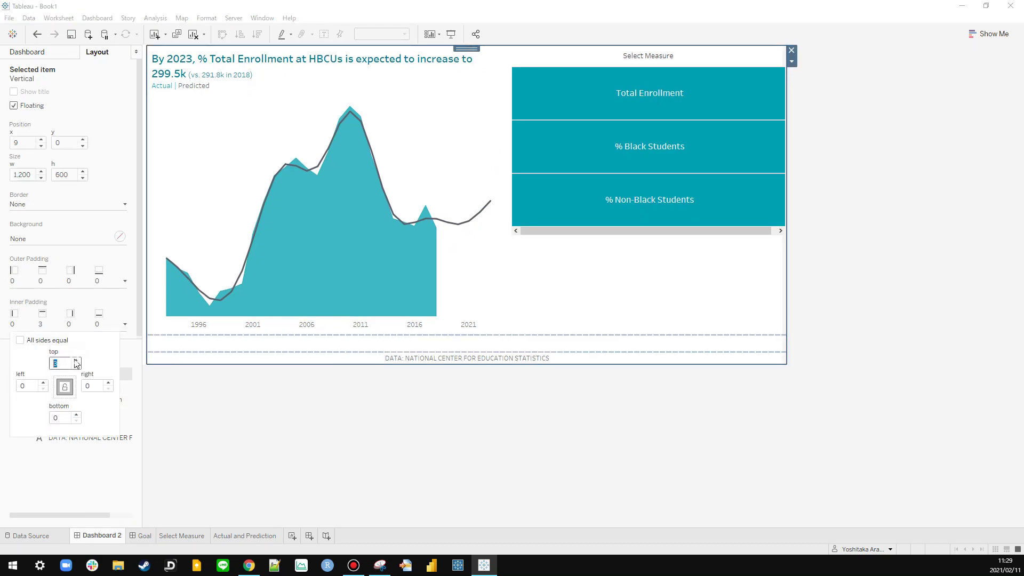
{"action": "left_click", "coordinate": [76, 361]}
{"action": "left_click", "coordinate": [76, 361]}
{"action": "left_click", "coordinate": [77, 360]}
{"action": "left_click", "coordinate": [77, 415]}
{"action": "left_click", "coordinate": [76, 415]}
{"action": "left_click", "coordinate": [77, 415]}
{"action": "left_click", "coordinate": [77, 415]}
{"action": "left_click", "coordinate": [77, 415]}
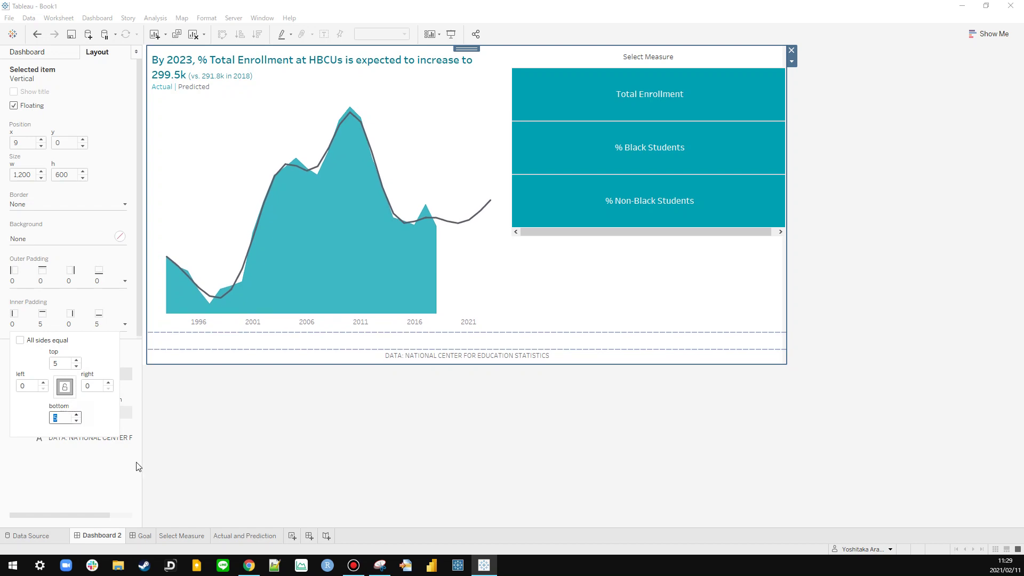
Step: Compare the vertical spacing and title of Dashboard 2 with the Goal dashboard
{"action": "left_click", "coordinate": [126, 536]}
{"action": "left_click", "coordinate": [128, 536]}
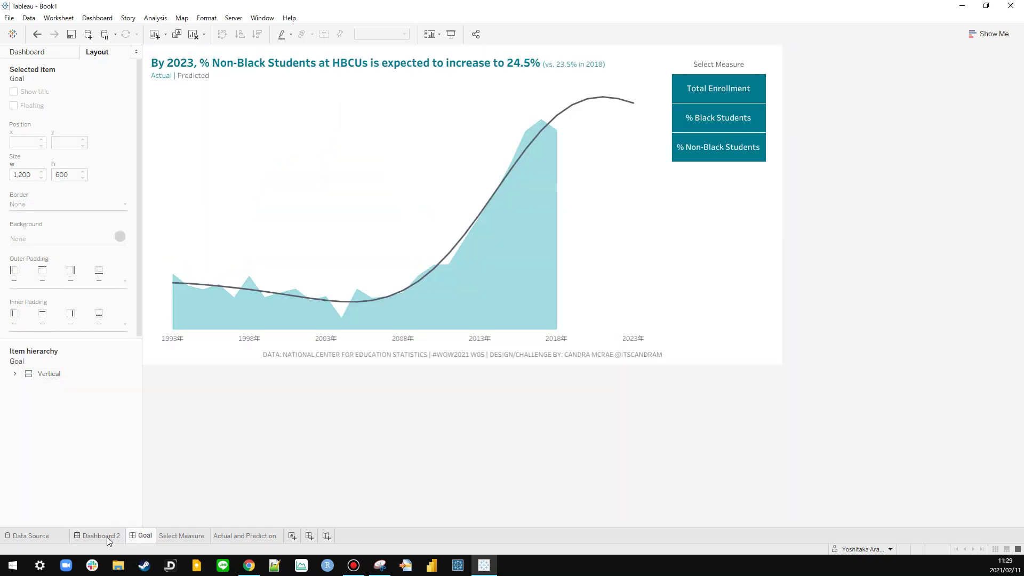
{"action": "left_click", "coordinate": [107, 536]}
{"action": "left_click", "coordinate": [136, 536]}
{"action": "left_click", "coordinate": [107, 537]}
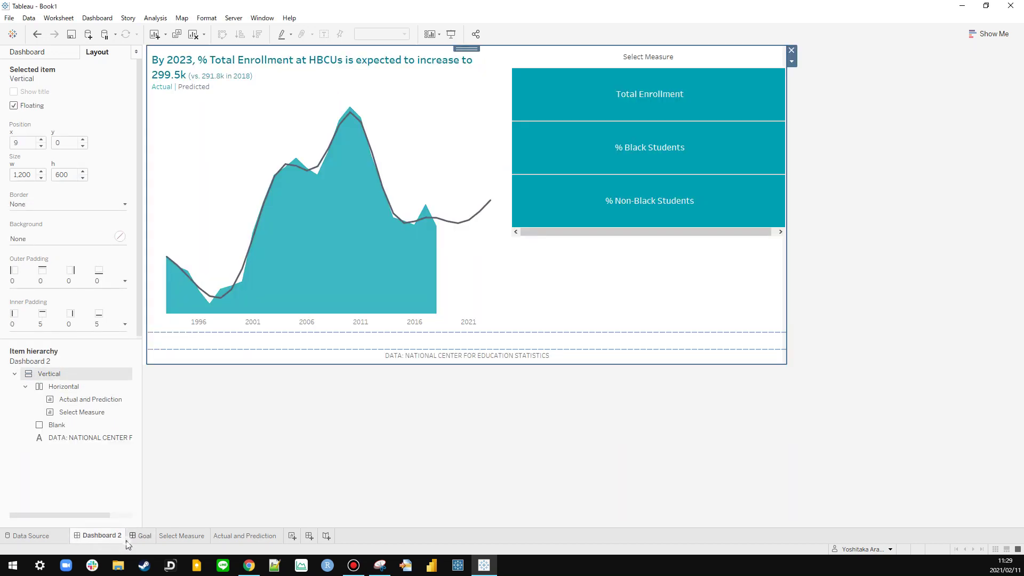
{"action": "left_click", "coordinate": [131, 537]}
{"action": "left_click", "coordinate": [111, 537]}
{"action": "left_click", "coordinate": [133, 537]}
{"action": "left_click", "coordinate": [99, 536]}
{"action": "left_click", "coordinate": [143, 536]}
{"action": "left_click", "coordinate": [98, 536]}
Step: Set the font of the Actual and Prediction title's headline, up to the 2023 prediction label, to Tableau Medium
{"action": "double_click", "coordinate": [395, 253]}
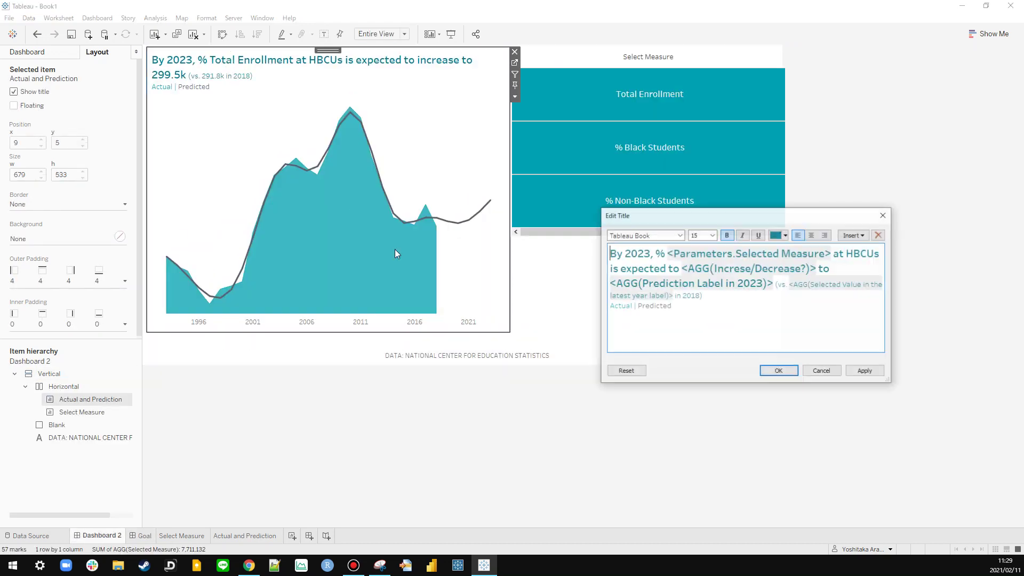
{"action": "left_click_drag", "start_coordinate": [609, 283], "coordinate": [774, 283]}
{"action": "left_click", "coordinate": [773, 283]}
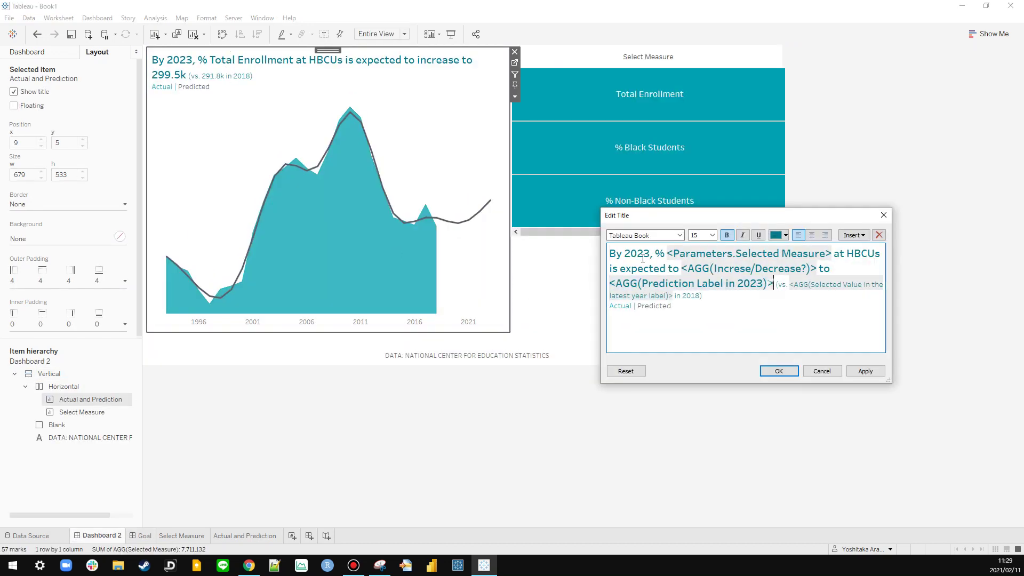
{"action": "left_click", "coordinate": [610, 253], "text": "shift"}
{"action": "left_click", "coordinate": [680, 235]}
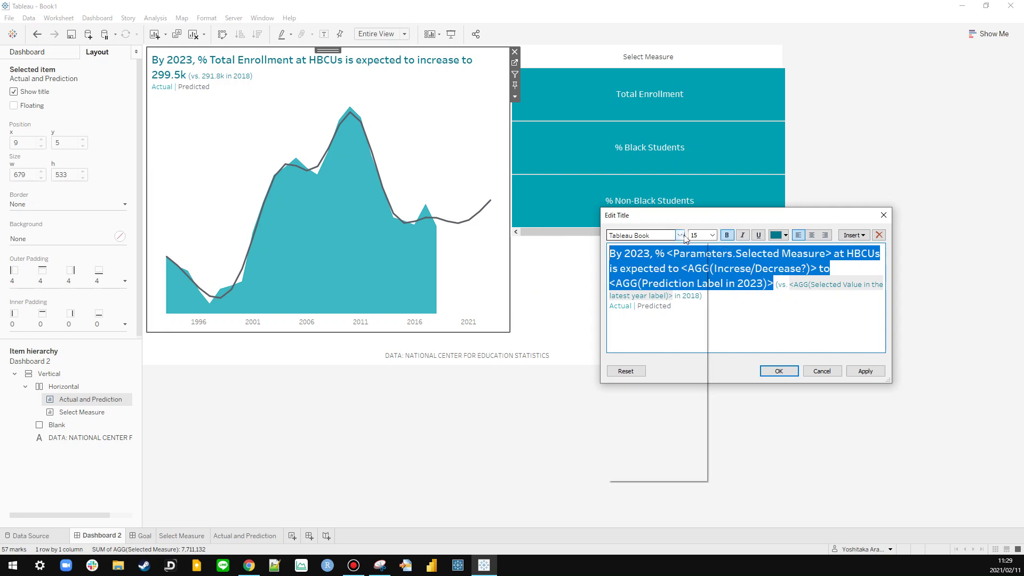
{"action": "left_click", "coordinate": [643, 264]}
{"action": "left_click", "coordinate": [865, 371]}
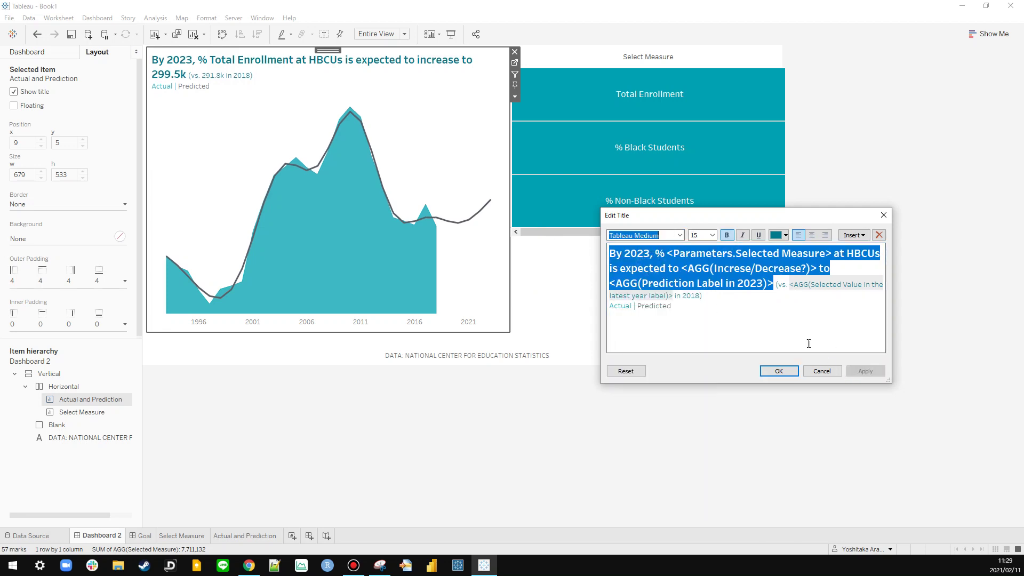
Step: Set the font size of the chart title's headline text to 18
{"action": "left_click", "coordinate": [712, 235]}
{"action": "left_click", "coordinate": [698, 299]}
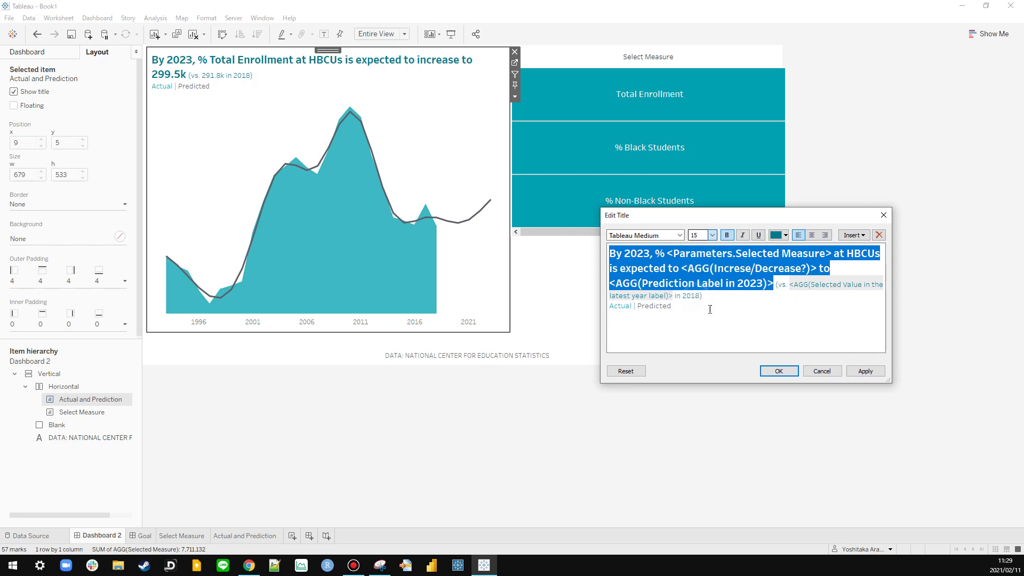
{"action": "left_click", "coordinate": [864, 372]}
{"action": "left_click", "coordinate": [778, 371]}
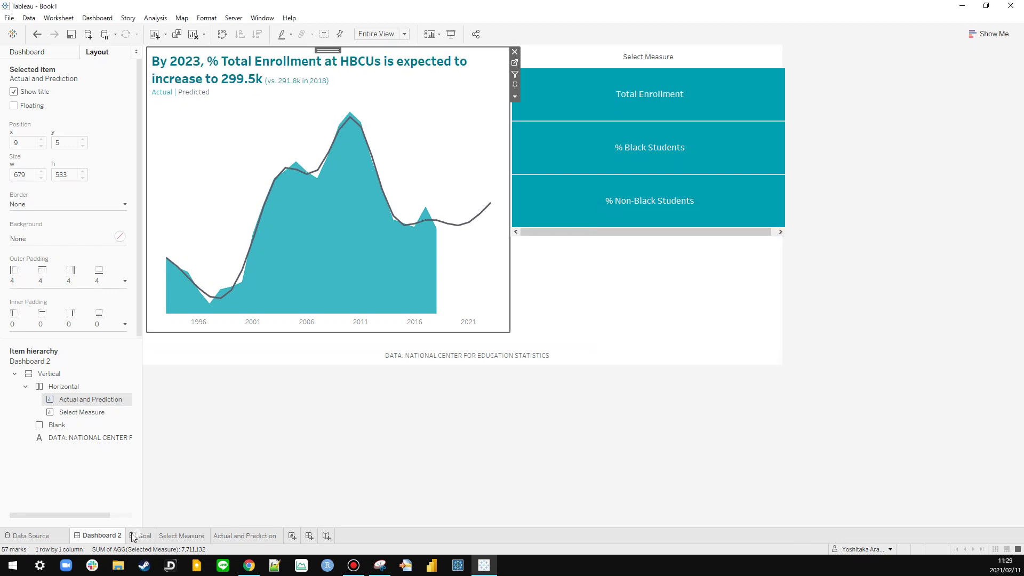
Step: Set the chart title's headline text to size 16 and compare it with the Goal dashboard's title
{"action": "double_click", "coordinate": [198, 89]}
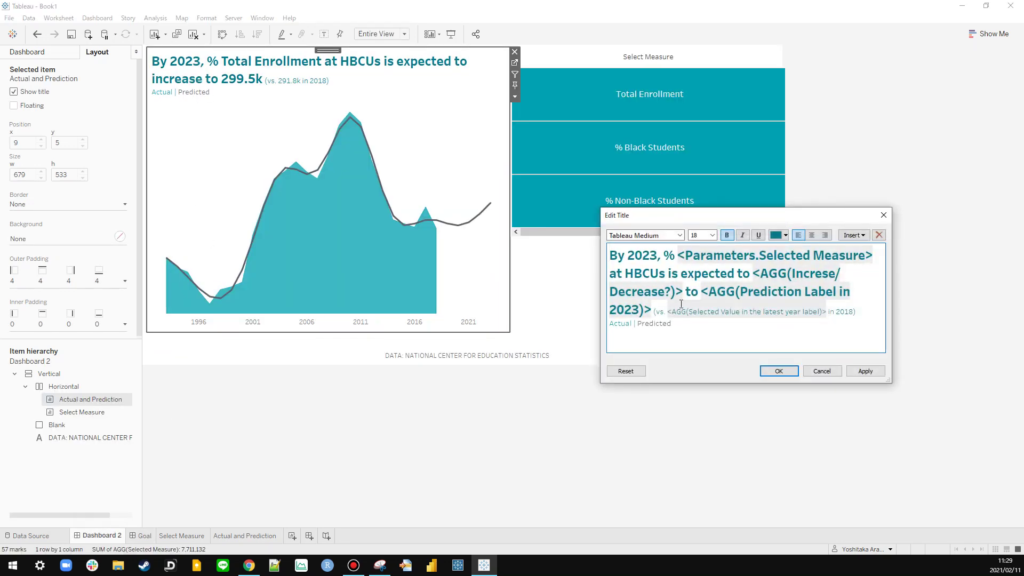
{"action": "left_click", "coordinate": [653, 312], "text": "shift"}
{"action": "left_click", "coordinate": [713, 235]}
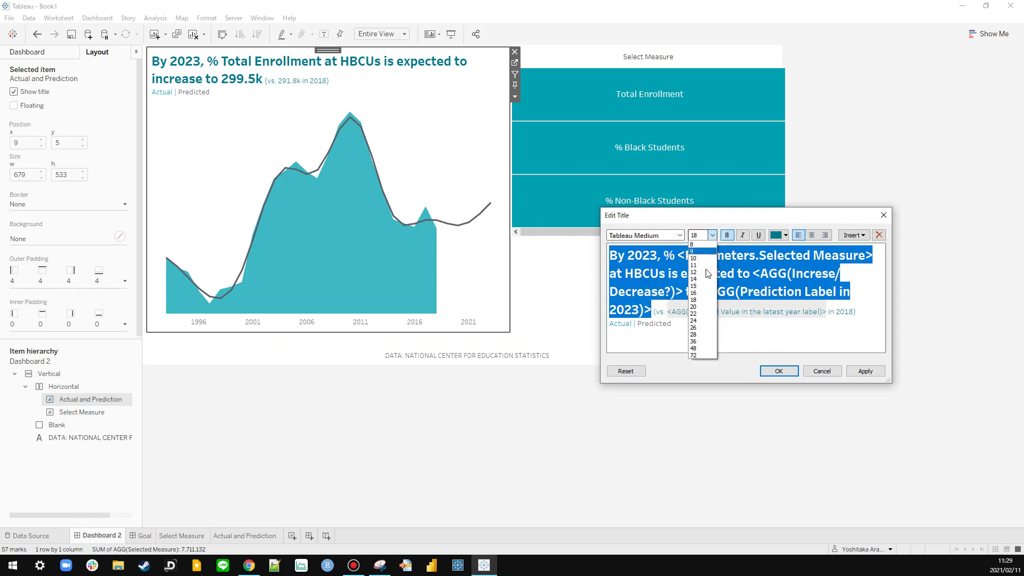
{"action": "left_click", "coordinate": [700, 288]}
{"action": "left_click", "coordinate": [779, 370]}
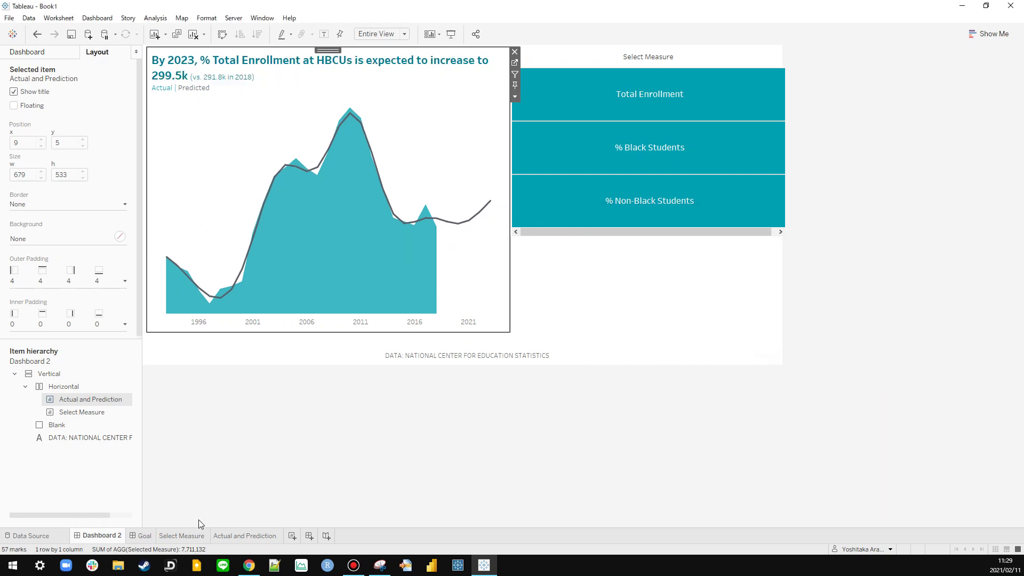
{"action": "left_click", "coordinate": [143, 535]}
{"action": "left_click", "coordinate": [104, 535]}
{"action": "left_click", "coordinate": [143, 536]}
{"action": "left_click", "coordinate": [105, 535]}
Step: Set the outer vertical container's inner padding to 8 at the top and 8 at the bottom
{"action": "mouse_move", "coordinate": [280, 253]}
{"action": "double_click", "coordinate": [328, 49]}
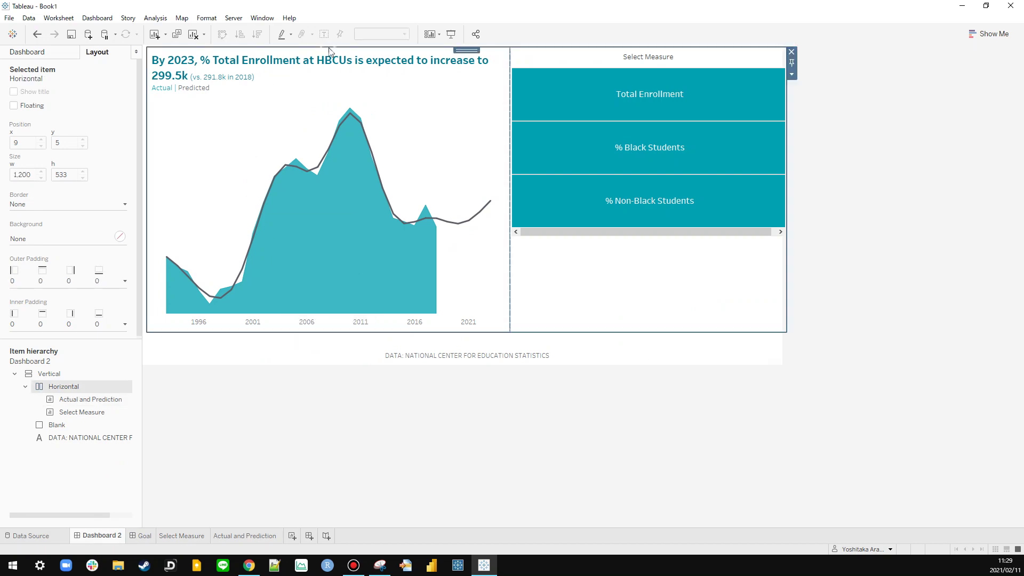
{"action": "double_click", "coordinate": [463, 53]}
{"action": "left_click", "coordinate": [75, 324]}
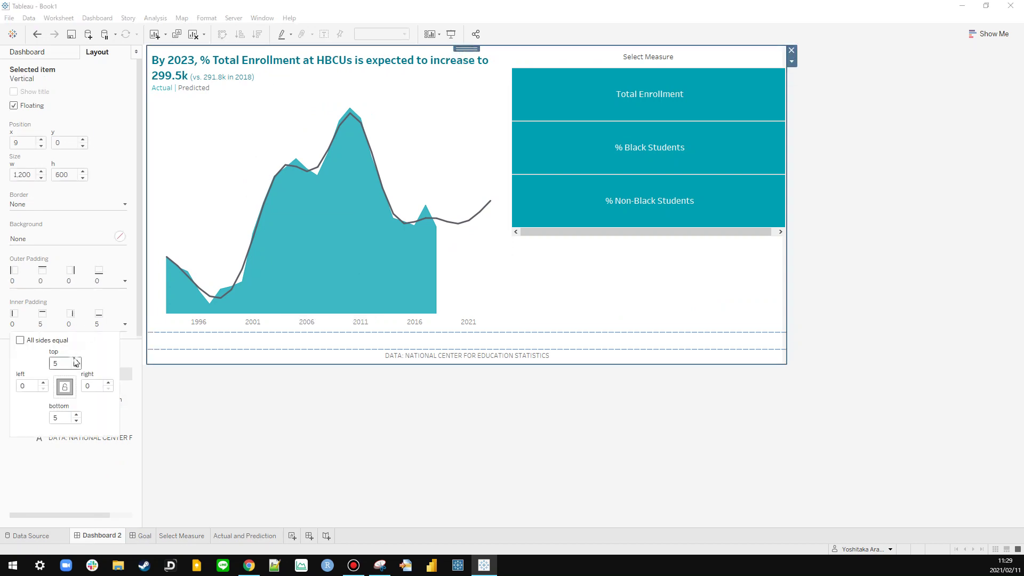
{"action": "left_click", "coordinate": [76, 360]}
{"action": "left_click", "coordinate": [77, 360]}
{"action": "left_click", "coordinate": [76, 360]}
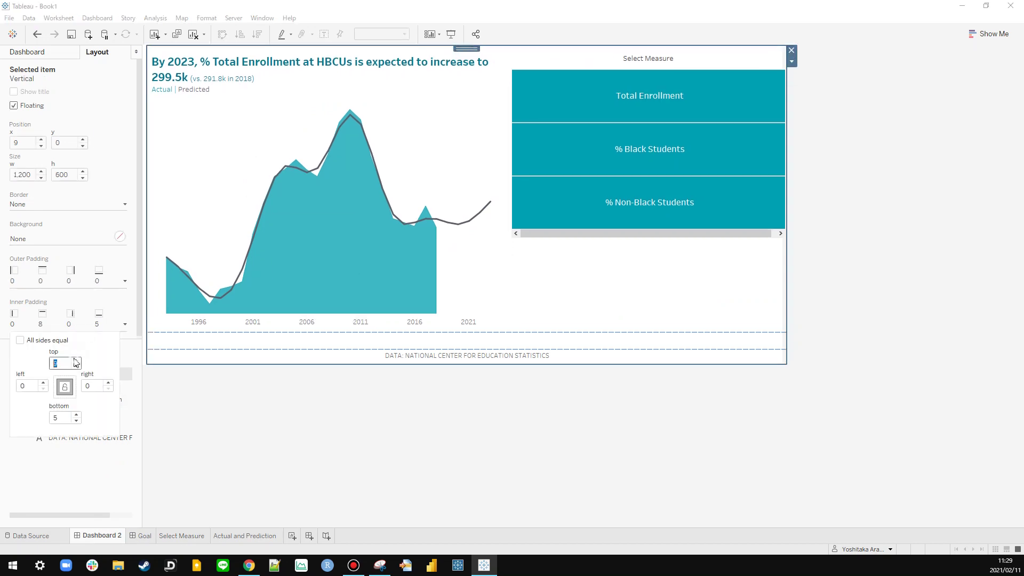
{"action": "left_click", "coordinate": [76, 415]}
{"action": "left_click", "coordinate": [76, 415]}
{"action": "left_click", "coordinate": [76, 415]}
{"action": "left_click", "coordinate": [311, 474]}
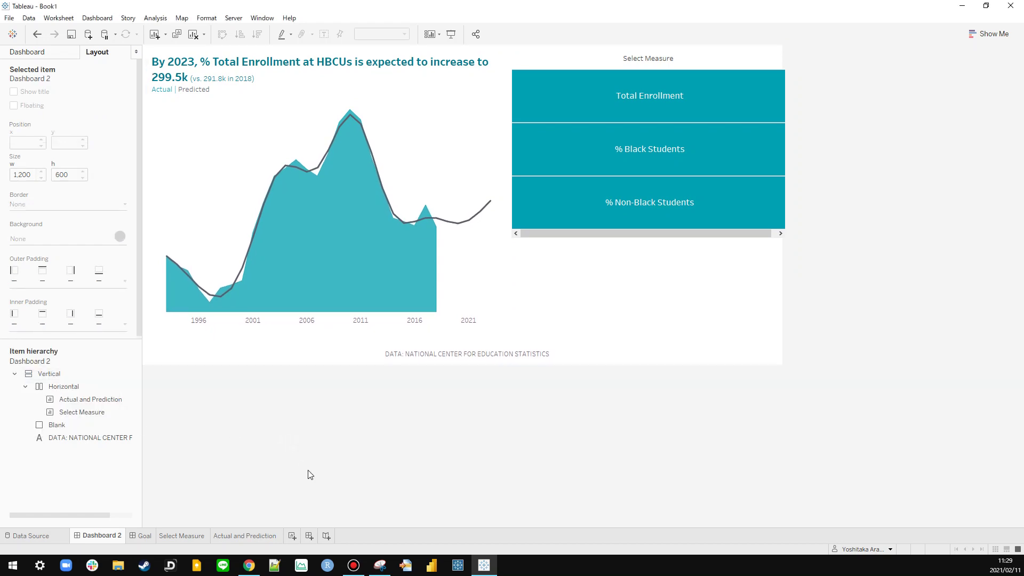
Step: Compare the title height and footer placement of Dashboard 2 with the Goal dashboard
{"action": "left_click", "coordinate": [144, 536]}
{"action": "left_click", "coordinate": [101, 535]}
{"action": "left_click", "coordinate": [144, 536]}
{"action": "left_click", "coordinate": [100, 535]}
{"action": "left_click", "coordinate": [144, 536]}
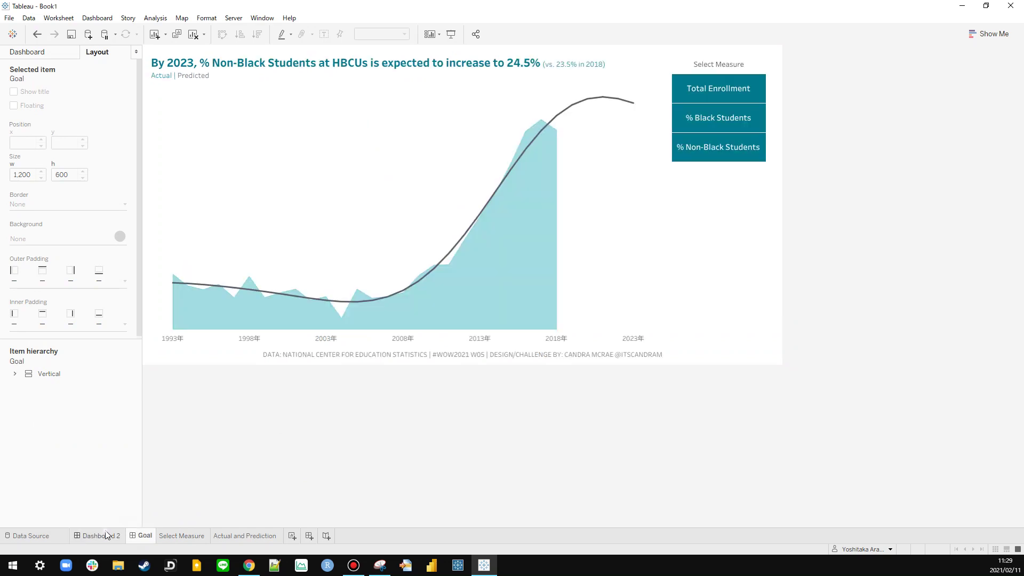
{"action": "left_click", "coordinate": [100, 536]}
Step: Set the Select Measure sheet's width to 300 pixels and widen the chart so both fill the horizontal container
{"action": "left_click", "coordinate": [610, 279]}
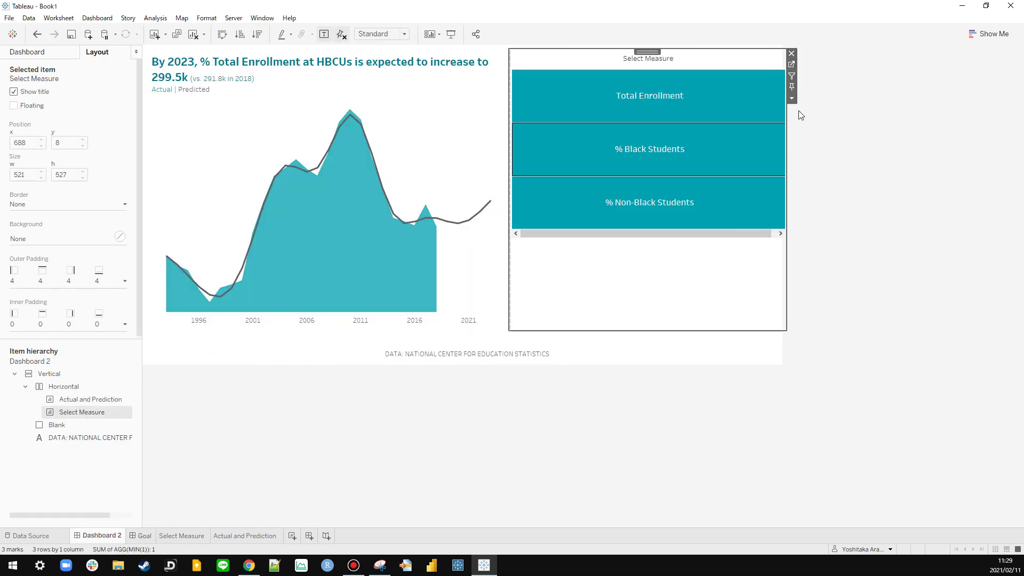
{"action": "left_click", "coordinate": [791, 98]}
{"action": "left_click", "coordinate": [822, 302]}
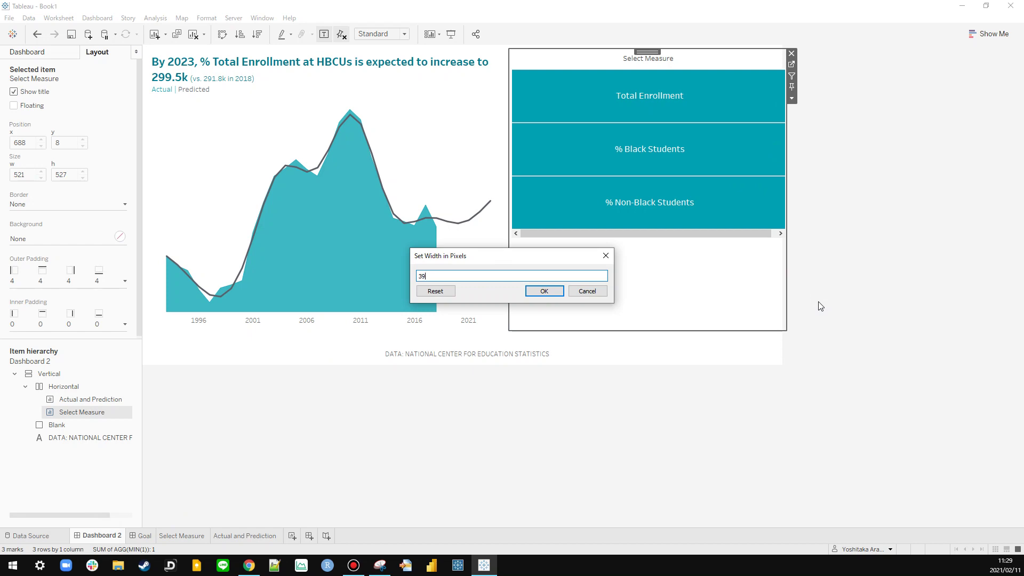
{"action": "key", "text": "Return"}
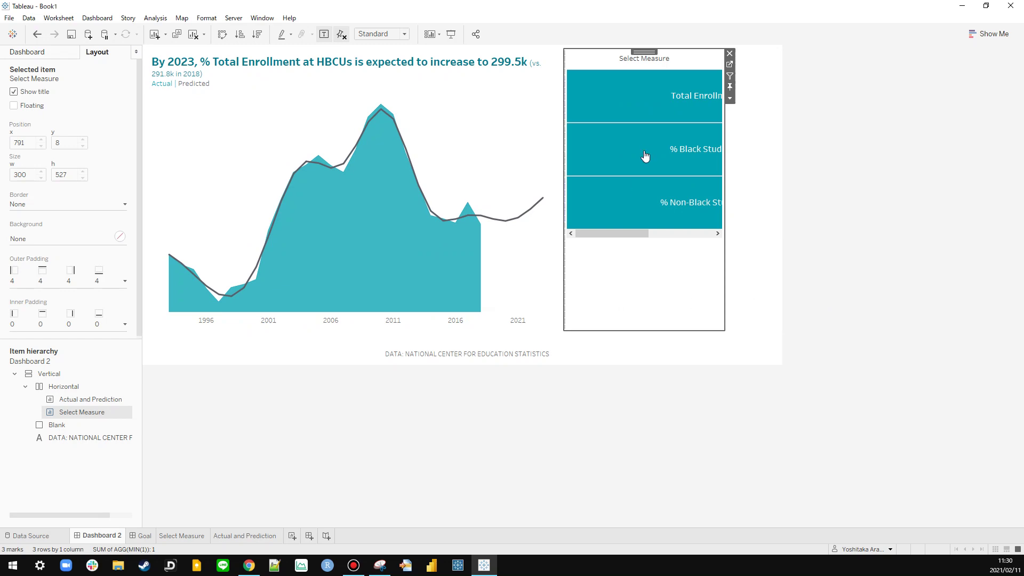
{"action": "left_click", "coordinate": [540, 115]}
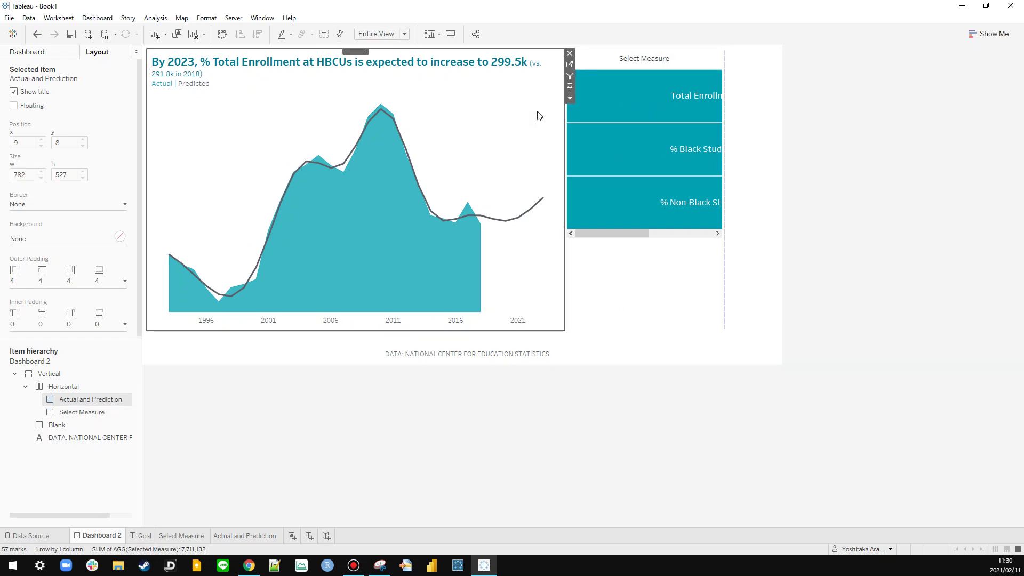
{"action": "left_click", "coordinate": [724, 269]}
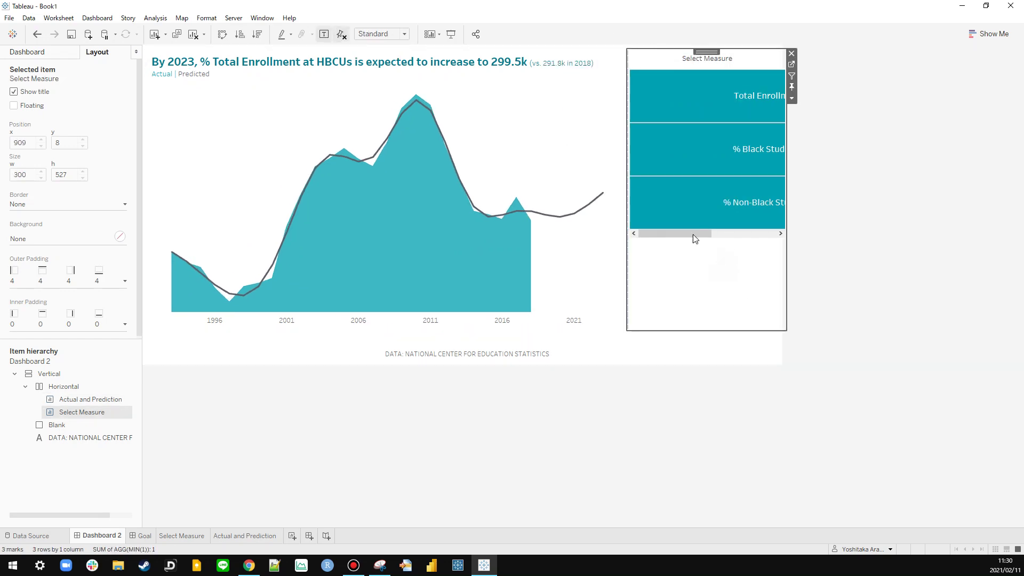
Step: Move the outer vertical container to x position 0 and check its alignment against the Goal dashboard
{"action": "double_click", "coordinate": [713, 53]}
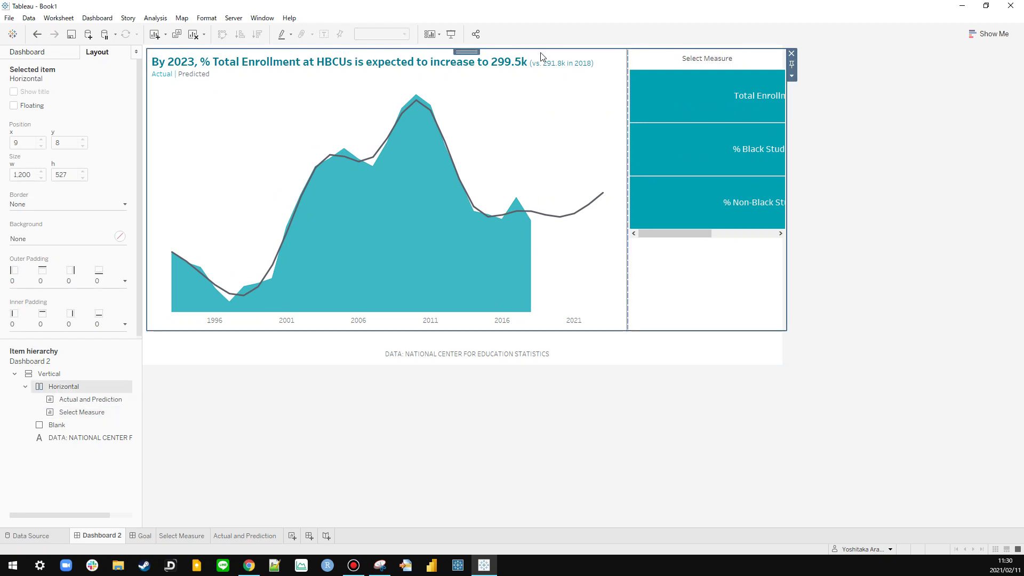
{"action": "double_click", "coordinate": [462, 49]}
{"action": "left_click", "coordinate": [41, 146]}
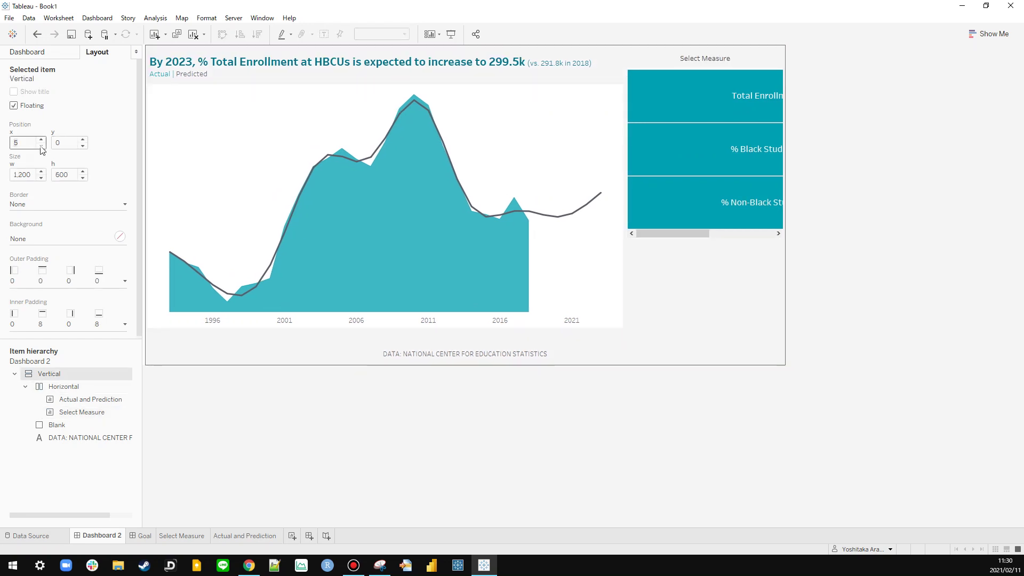
{"action": "left_click", "coordinate": [321, 492]}
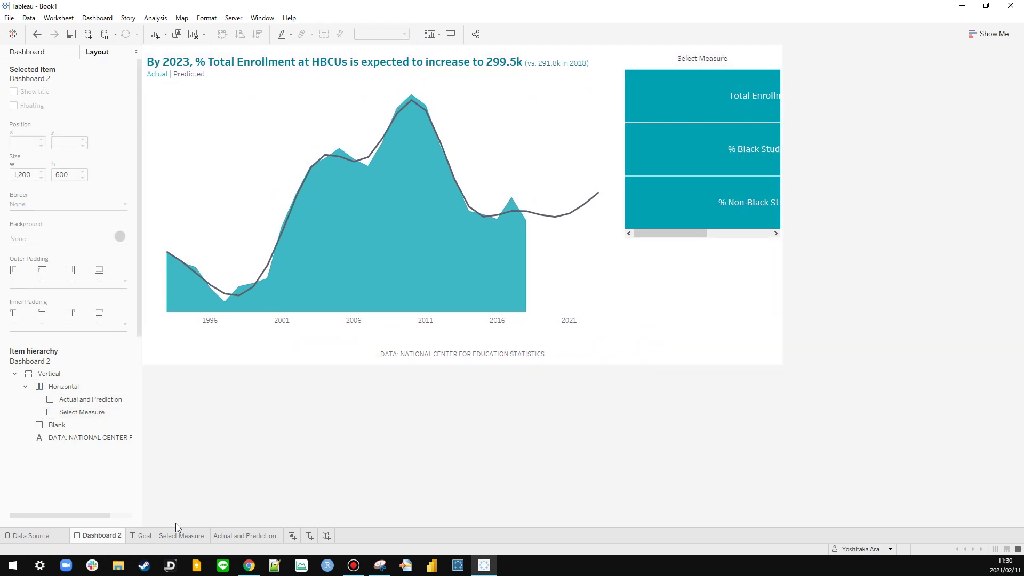
{"action": "left_click", "coordinate": [145, 535]}
{"action": "left_click", "coordinate": [101, 536]}
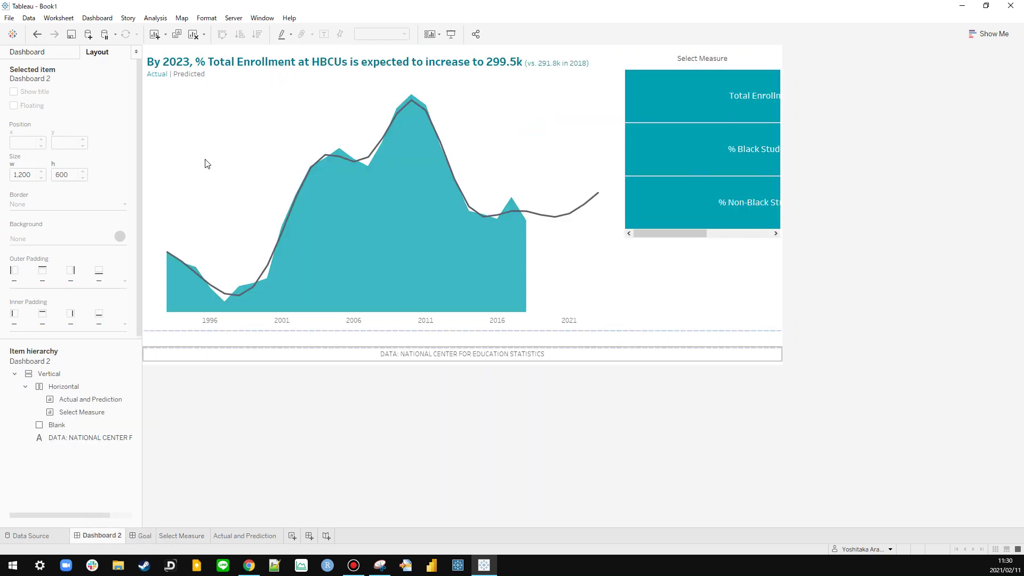
Step: Set the outer vertical container's inner padding to 8, equal on all sides
{"action": "left_click", "coordinate": [216, 156]}
{"action": "double_click", "coordinate": [379, 53]}
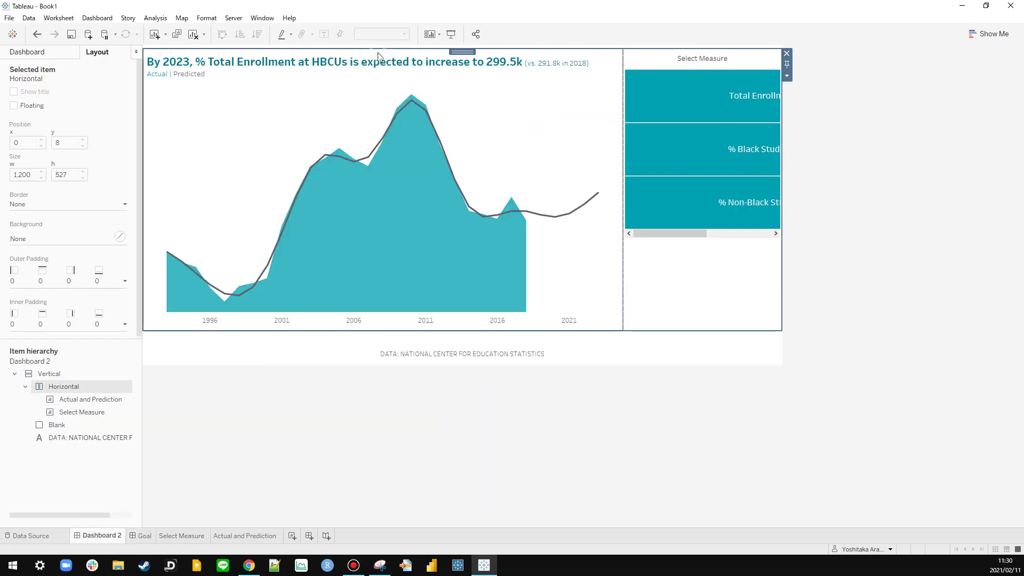
{"action": "double_click", "coordinate": [454, 52]}
{"action": "left_click", "coordinate": [52, 342]}
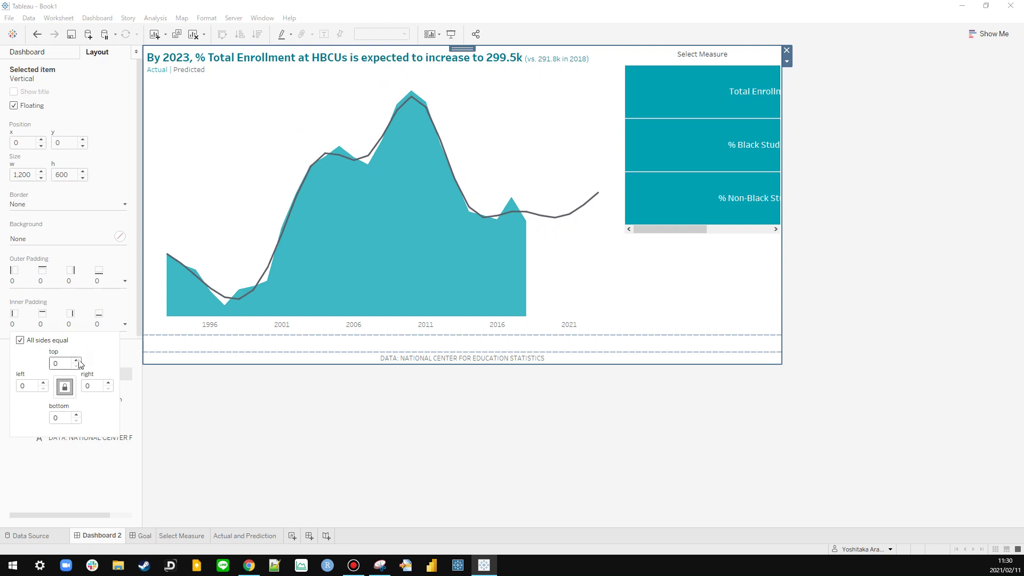
{"action": "left_click", "coordinate": [77, 366]}
{"action": "left_click", "coordinate": [185, 483]}
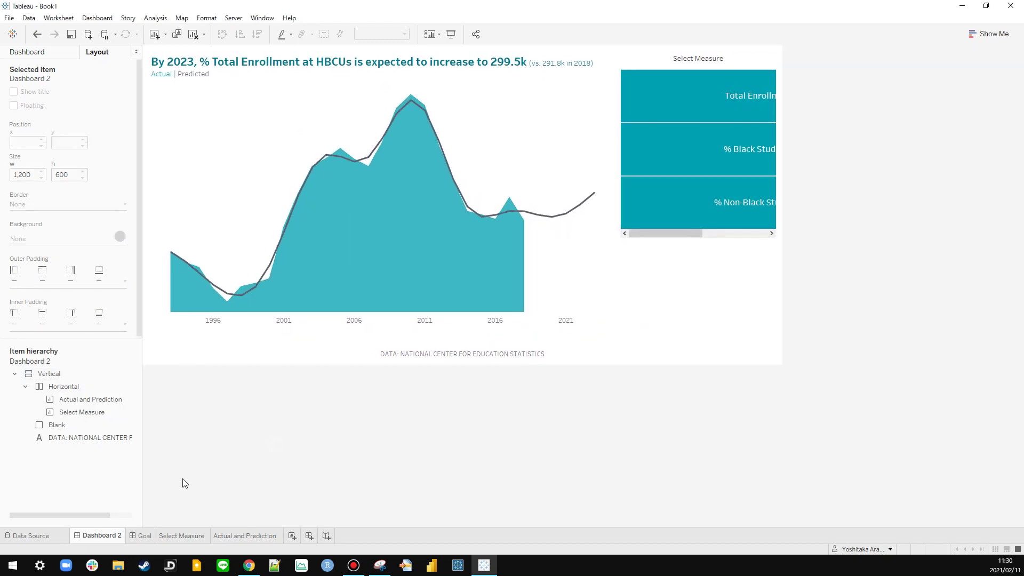
Step: Compare the margins, title position and Select Measure width of Dashboard 2 with the Goal dashboard
{"action": "left_click", "coordinate": [144, 535]}
{"action": "left_click", "coordinate": [101, 535]}
{"action": "left_click", "coordinate": [140, 535]}
{"action": "left_click", "coordinate": [98, 536]}
{"action": "left_click", "coordinate": [130, 536]}
{"action": "left_click", "coordinate": [117, 536]}
{"action": "left_click", "coordinate": [134, 536]}
{"action": "left_click", "coordinate": [116, 535]}
{"action": "left_click", "coordinate": [128, 537]}
{"action": "left_click", "coordinate": [114, 536]}
Step: Change the Select Measure sheet's fit to Fit Width and set its width to 150 pixels
{"action": "left_click", "coordinate": [773, 251]}
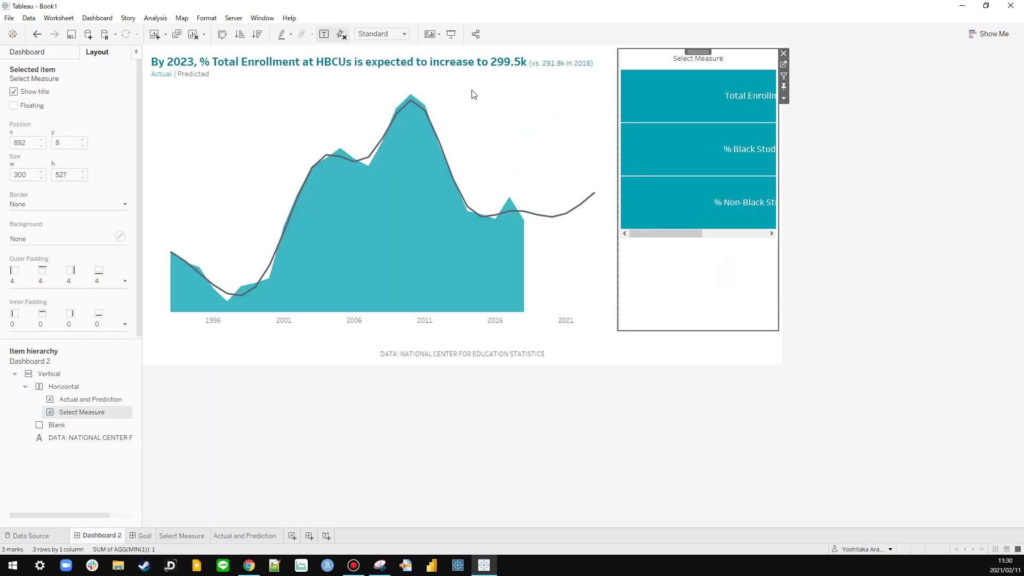
{"action": "left_click", "coordinate": [382, 34]}
{"action": "left_click", "coordinate": [374, 52]}
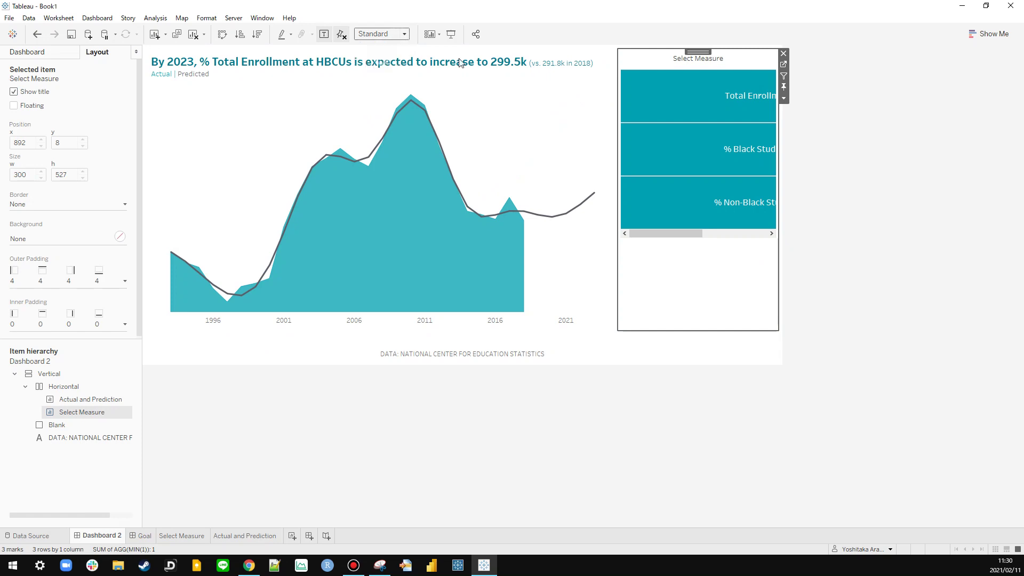
{"action": "left_click", "coordinate": [784, 99]}
{"action": "left_click", "coordinate": [834, 300]}
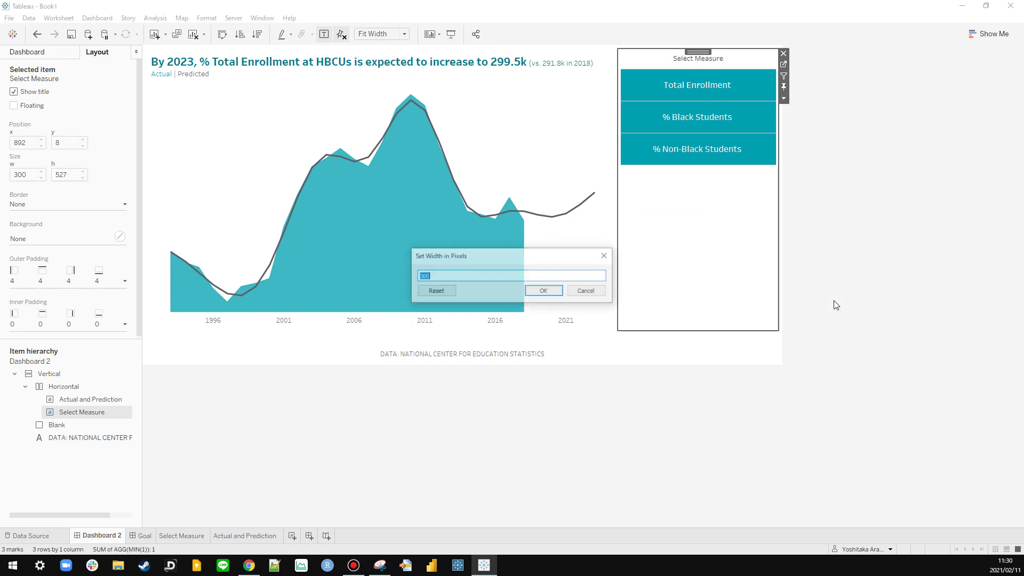
{"action": "type", "text": "150"}
{"action": "key", "text": "Return"}
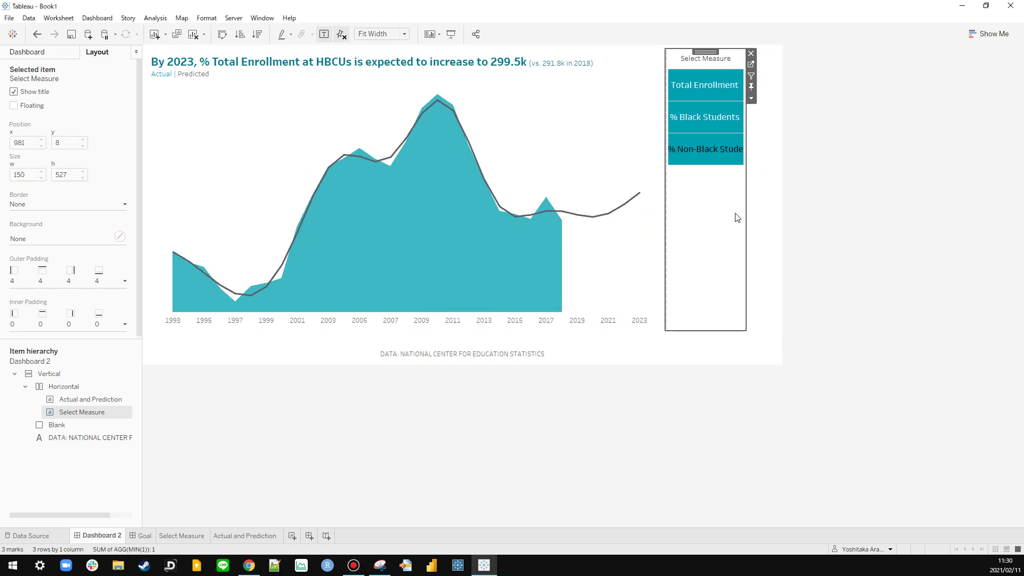
Step: Switch the Select Measure sheet's fit to Standard and back to Fit Width
{"action": "left_click", "coordinate": [809, 197]}
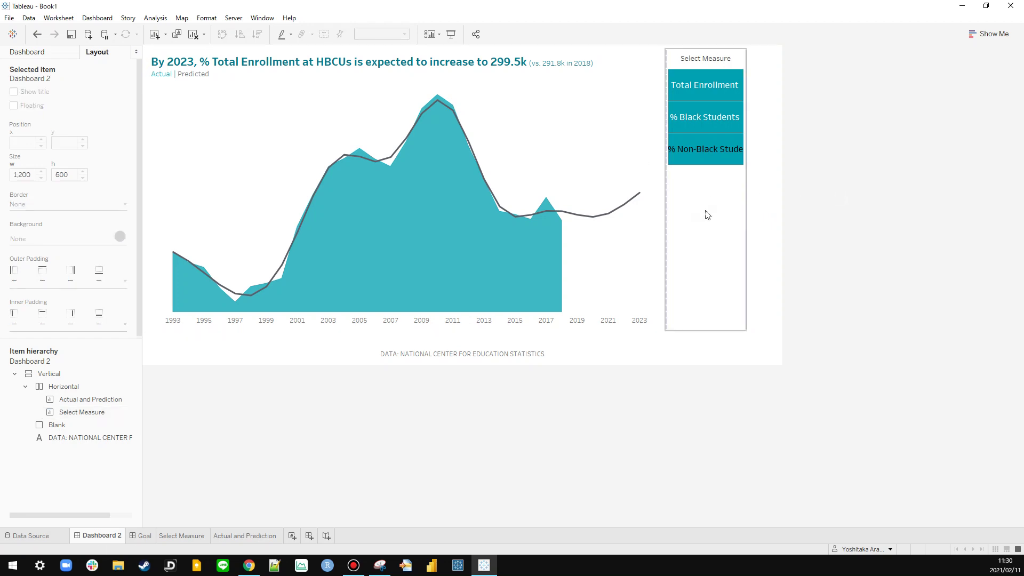
{"action": "left_click", "coordinate": [707, 215]}
{"action": "left_click", "coordinate": [361, 39]}
{"action": "left_click", "coordinate": [392, 43]}
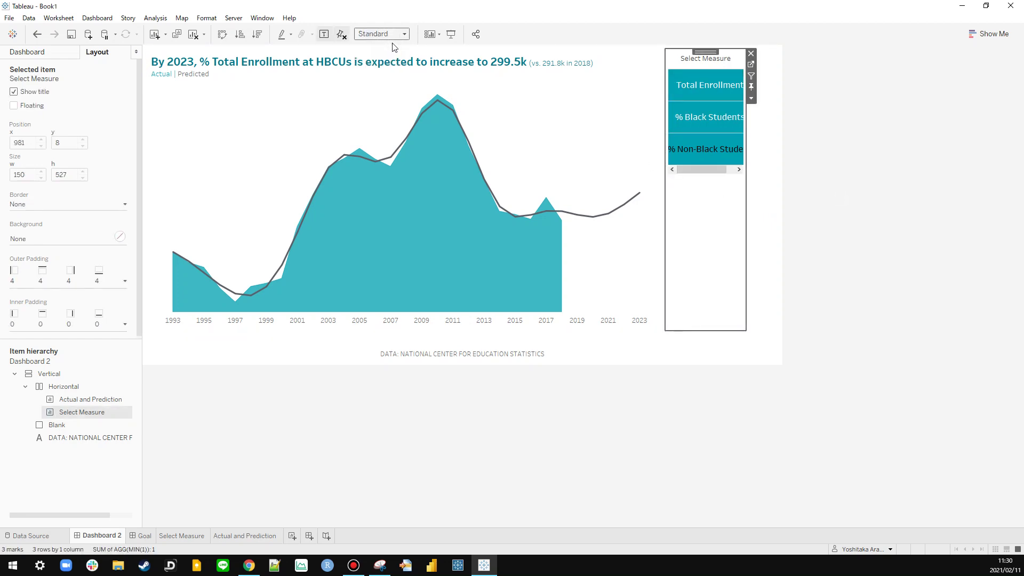
{"action": "left_click", "coordinate": [394, 35]}
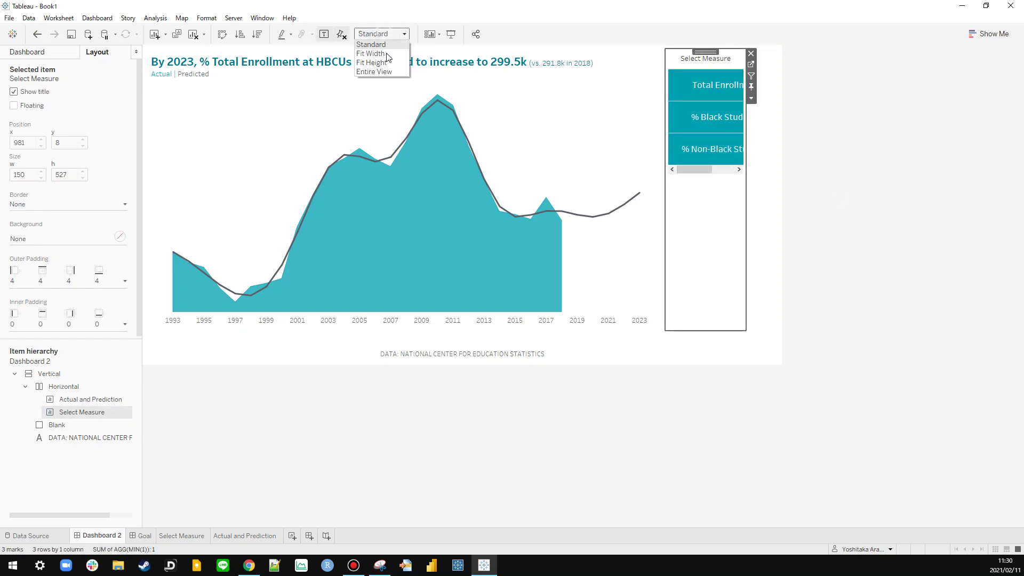
{"action": "left_click", "coordinate": [385, 67]}
{"action": "left_click", "coordinate": [567, 114]}
Step: Release the Select Measure sheet's fixed width within the horizontal container on Dashboard 2
{"action": "left_click", "coordinate": [686, 206]}
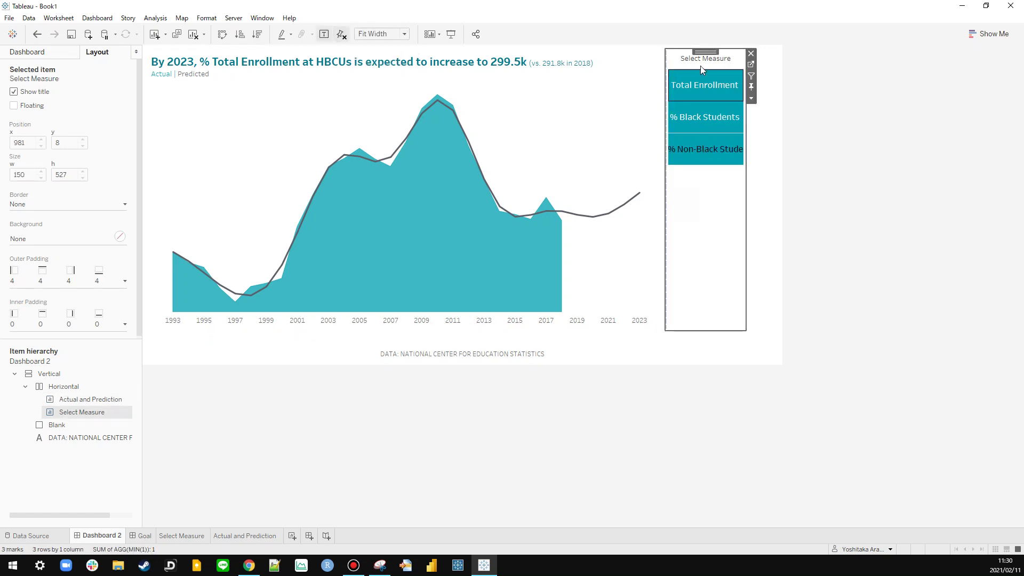
{"action": "double_click", "coordinate": [705, 54]}
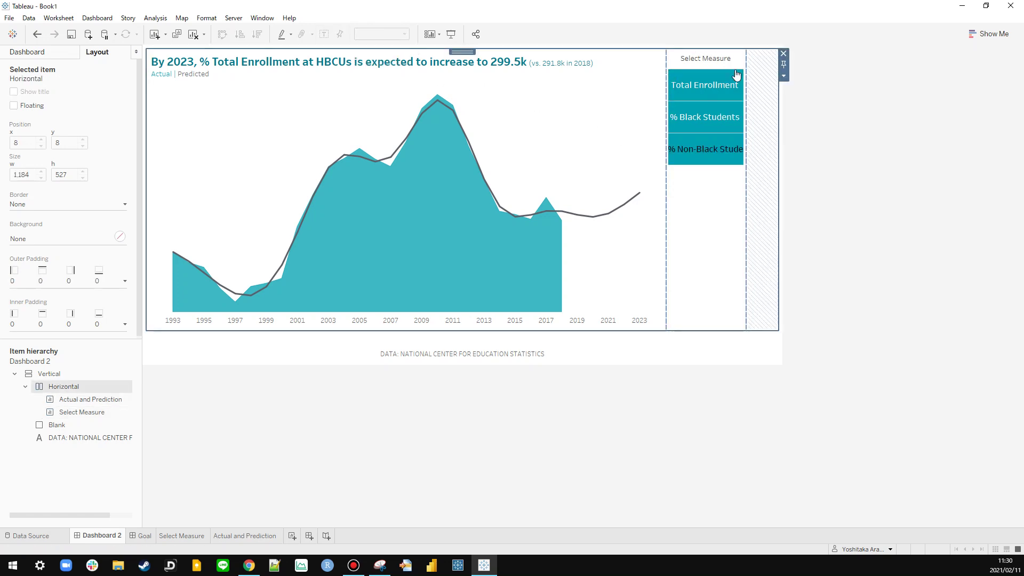
{"action": "left_click", "coordinate": [736, 74]}
{"action": "left_click", "coordinate": [751, 92]}
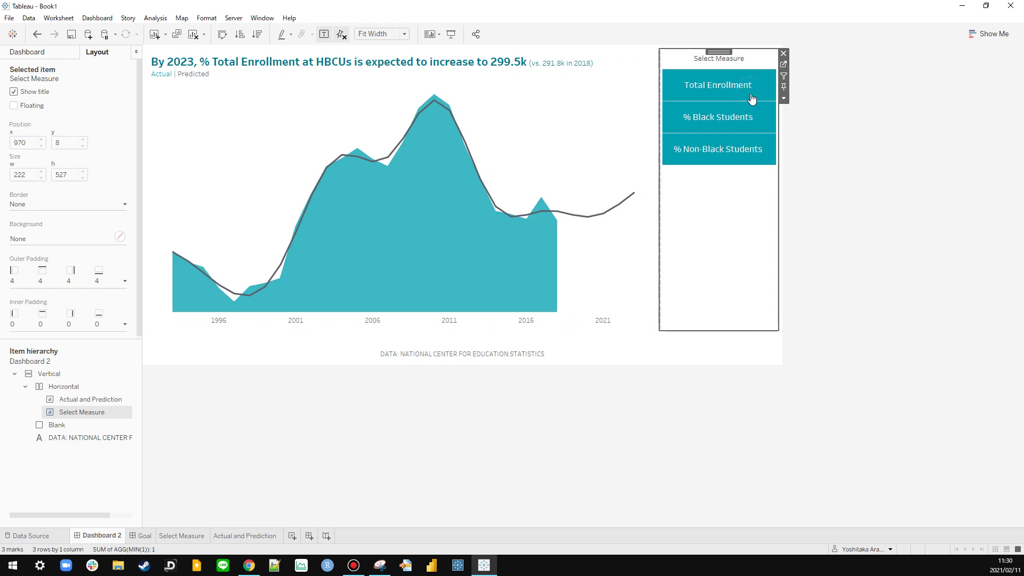
{"action": "left_click", "coordinate": [818, 187]}
Step: Compare the Select Measure sheet with the Goal dashboard and set its inner padding to 10 on all sides
{"action": "left_click", "coordinate": [144, 535]}
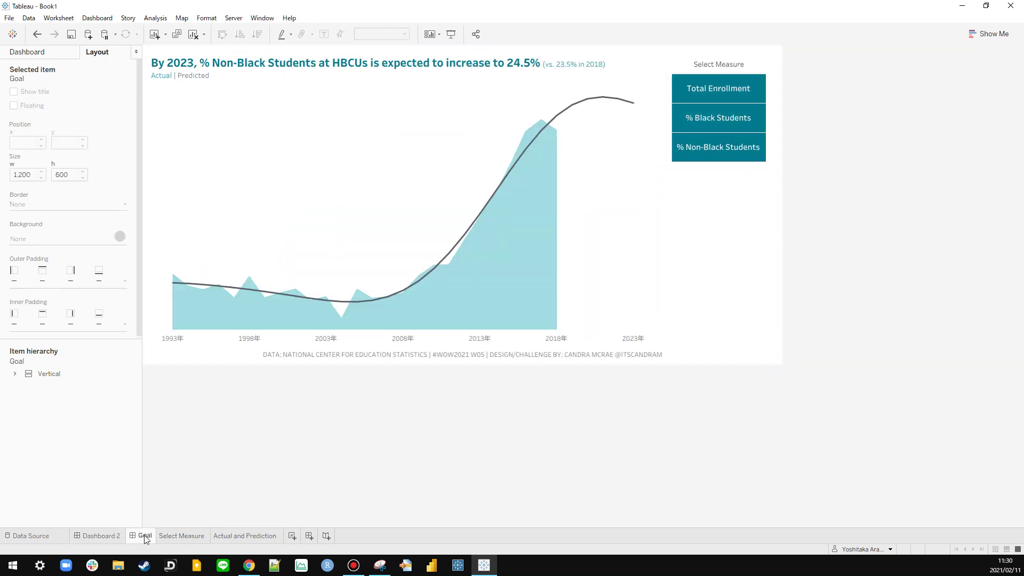
{"action": "left_click", "coordinate": [181, 535]}
{"action": "left_click", "coordinate": [141, 535]}
{"action": "left_click", "coordinate": [119, 537]}
{"action": "left_click", "coordinate": [139, 536]}
{"action": "left_click", "coordinate": [99, 536]}
{"action": "left_click", "coordinate": [731, 296]}
{"action": "left_click", "coordinate": [67, 325]}
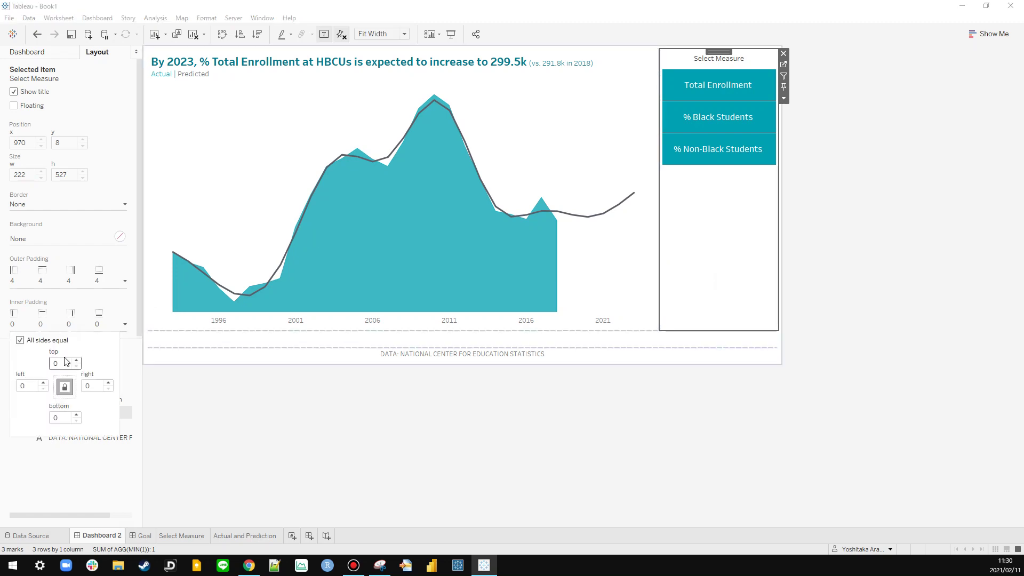
{"action": "left_click", "coordinate": [125, 540]}
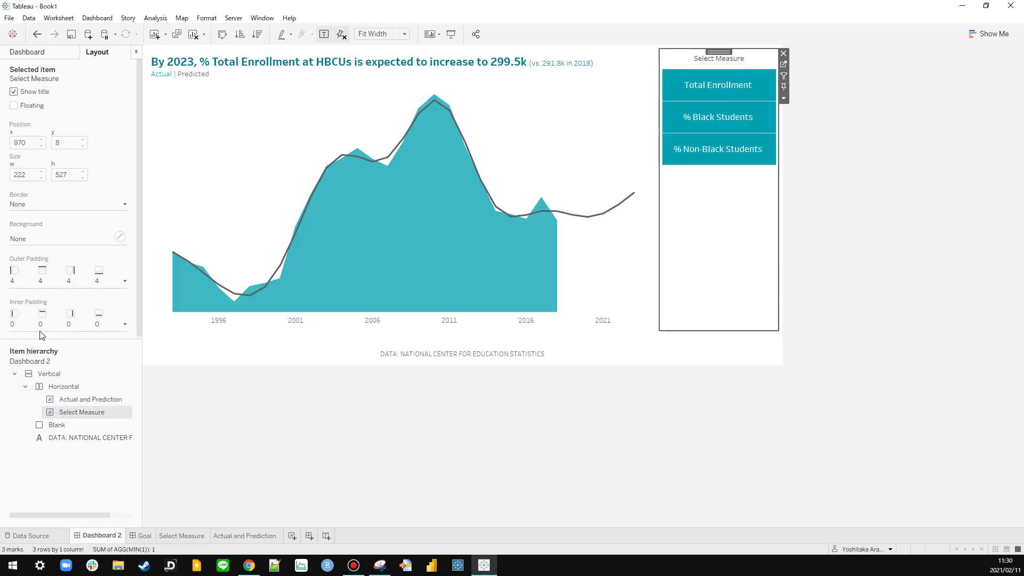
{"action": "left_click", "coordinate": [57, 319]}
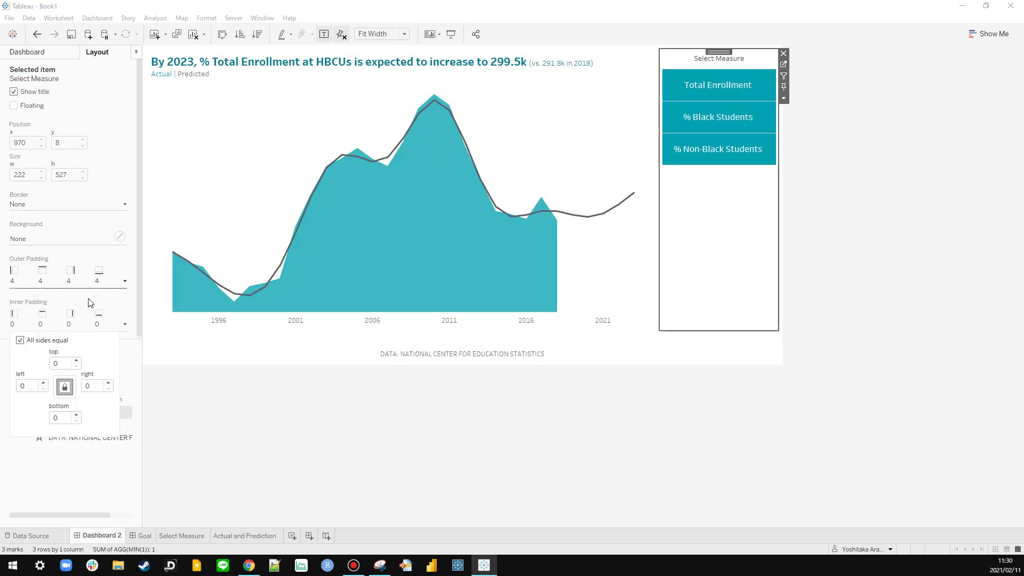
{"action": "left_click", "coordinate": [77, 360]}
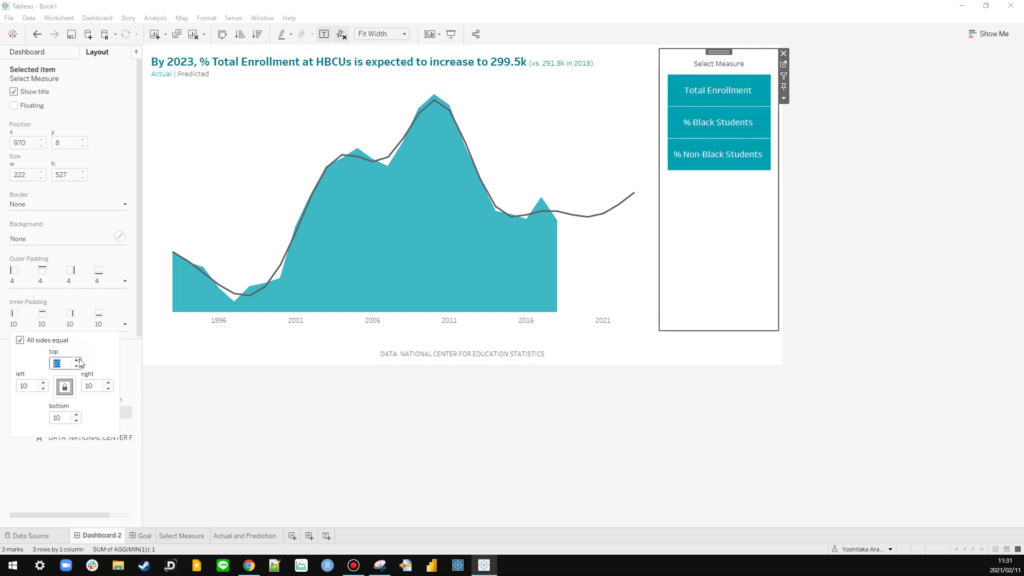
Step: Check the Select Measure spacing against the Goal dashboard and set the sheet's inner padding to 15 on all sides
{"action": "left_click", "coordinate": [136, 542]}
{"action": "left_click", "coordinate": [140, 536]}
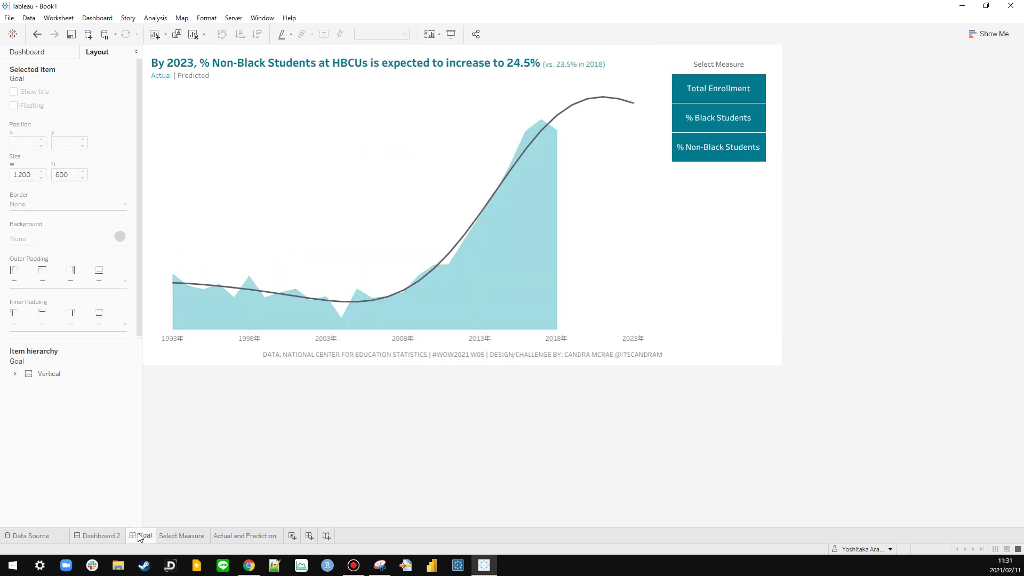
{"action": "left_click", "coordinate": [113, 532]}
{"action": "left_click", "coordinate": [147, 535]}
{"action": "left_click", "coordinate": [118, 536]}
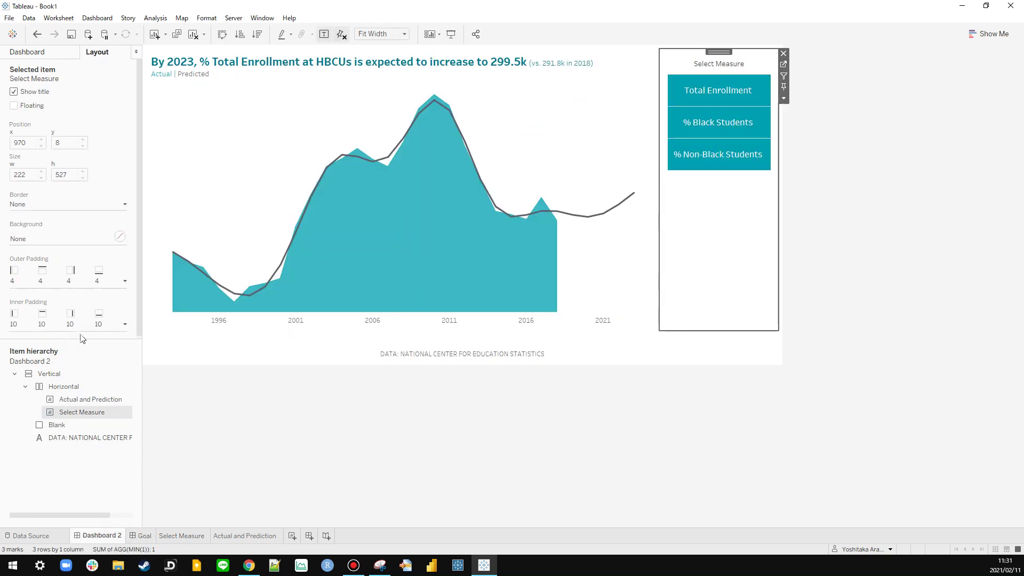
{"action": "left_click", "coordinate": [125, 324]}
{"action": "left_click", "coordinate": [78, 360]}
{"action": "left_click", "coordinate": [77, 360]}
{"action": "left_click", "coordinate": [77, 361]}
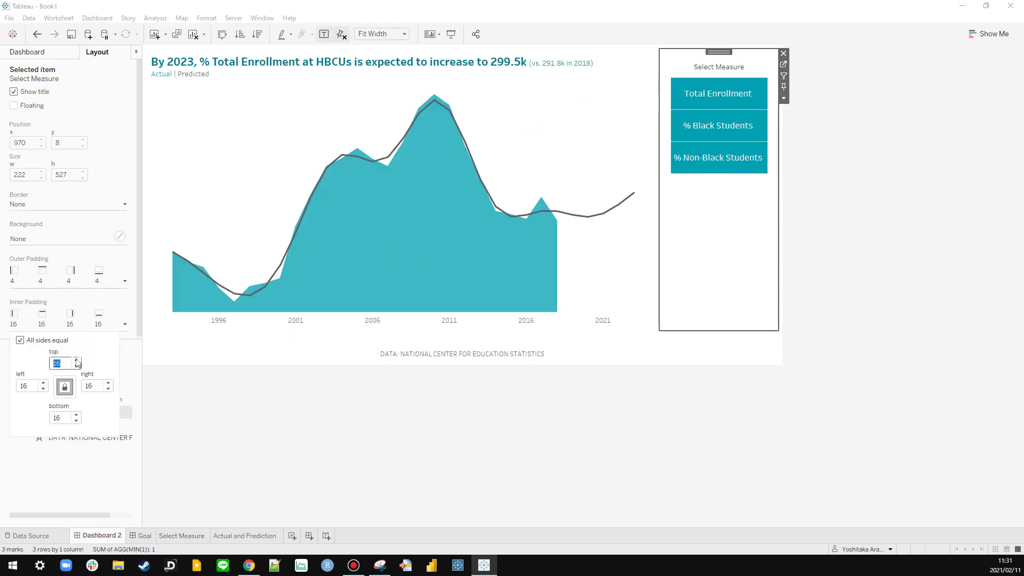
{"action": "left_click", "coordinate": [77, 361]}
{"action": "left_click", "coordinate": [78, 361]}
Step: Compare the Select Measure bars with the Goal dashboard and reduce their row height on Dashboard 2
{"action": "left_click", "coordinate": [145, 535]}
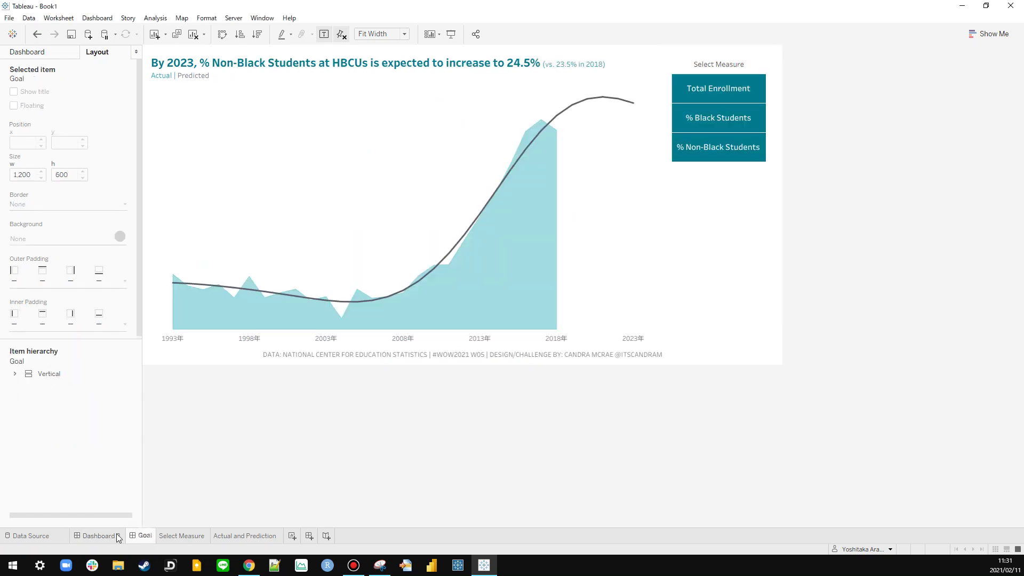
{"action": "left_click", "coordinate": [118, 536]}
{"action": "left_click", "coordinate": [141, 535]}
{"action": "left_click", "coordinate": [119, 535]}
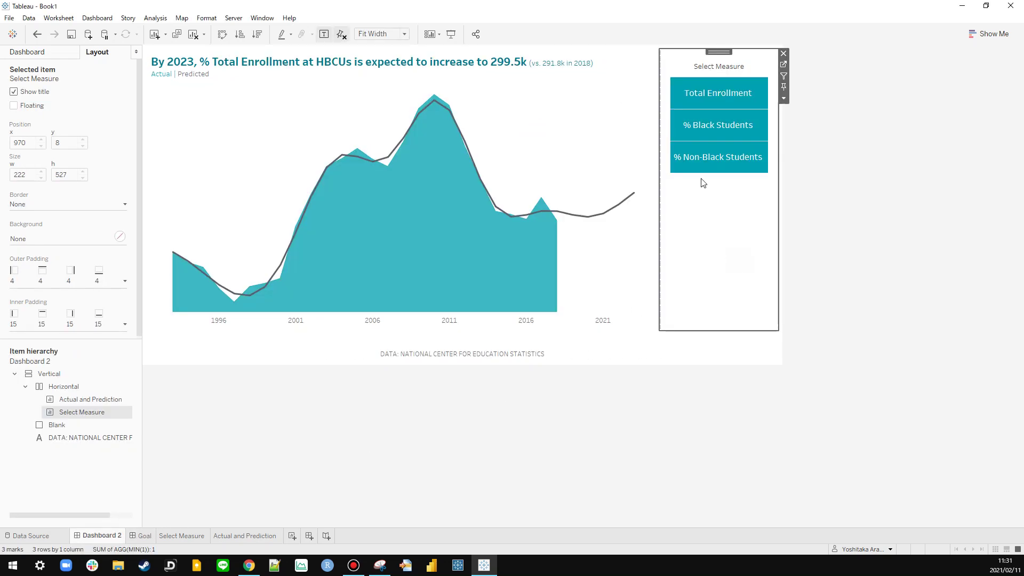
{"action": "left_click", "coordinate": [712, 147]}
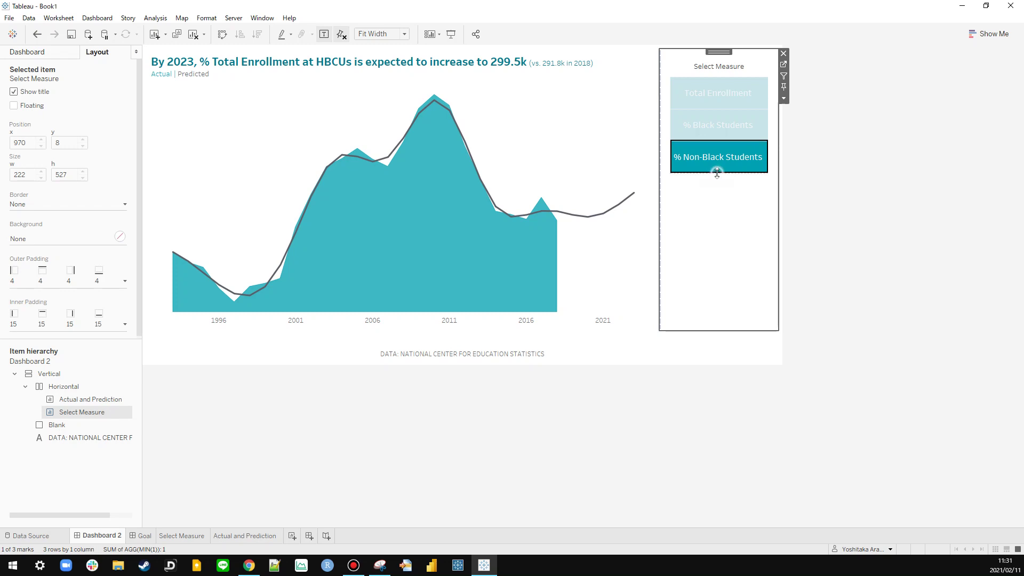
{"action": "left_click", "coordinate": [712, 184]}
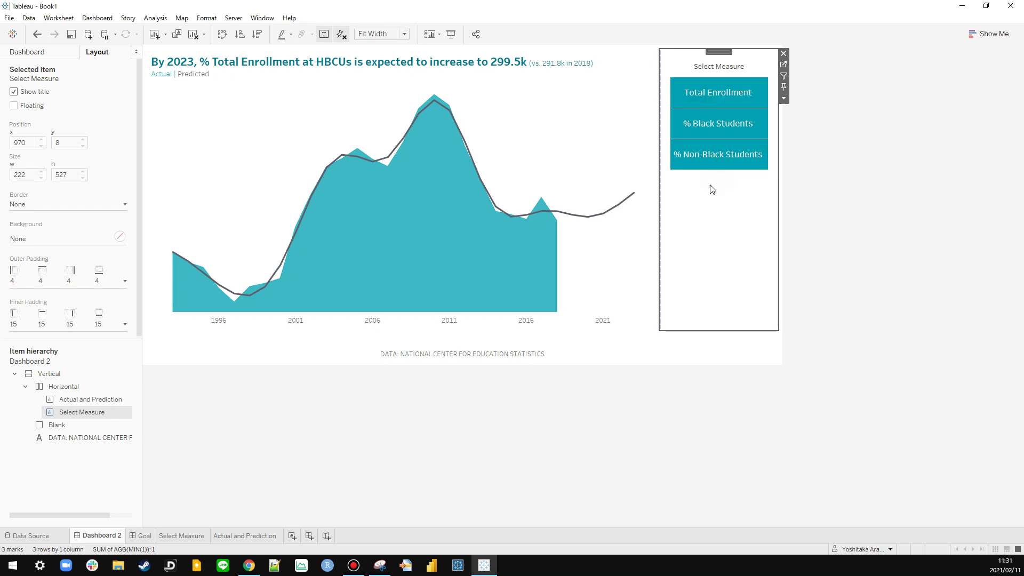
{"action": "left_click", "coordinate": [145, 536]}
{"action": "left_click", "coordinate": [99, 536]}
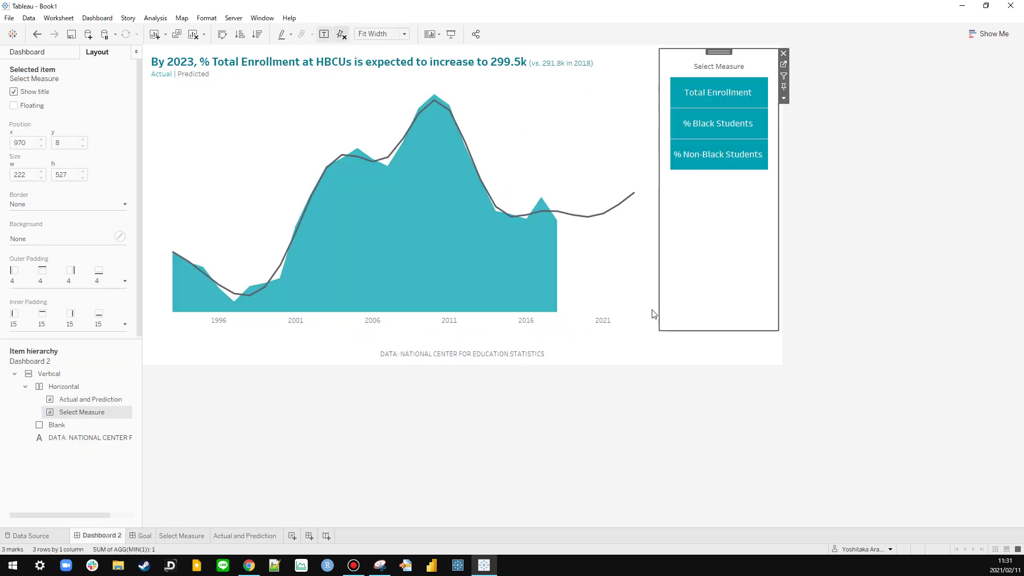
{"action": "left_click", "coordinate": [713, 169]}
{"action": "left_click", "coordinate": [712, 168]}
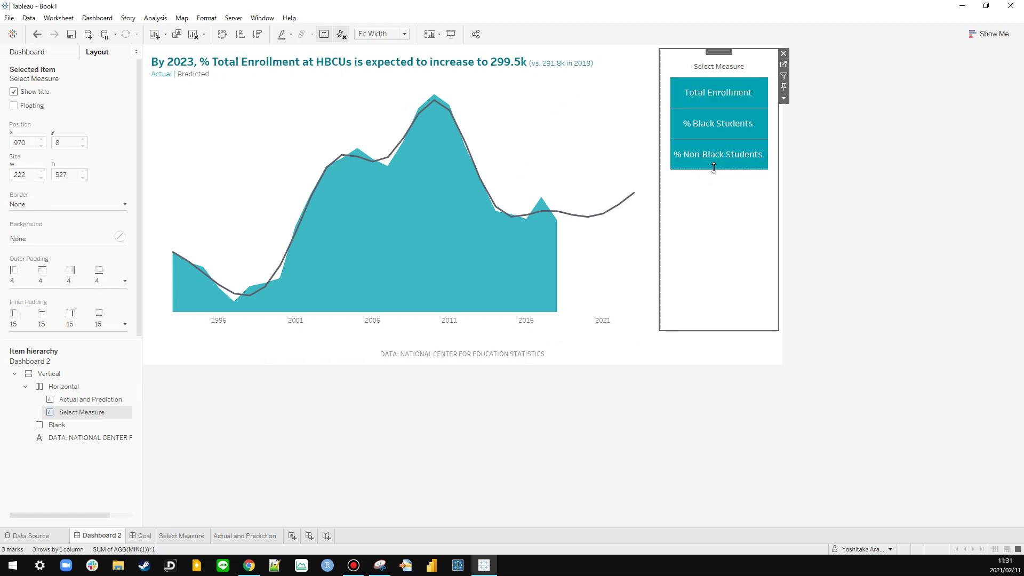
{"action": "left_click_drag", "start_coordinate": [713, 168], "coordinate": [714, 165]}
Step: Try a font size of 10 for the mark labels on the Select Measure worksheet
{"action": "left_click", "coordinate": [141, 536]}
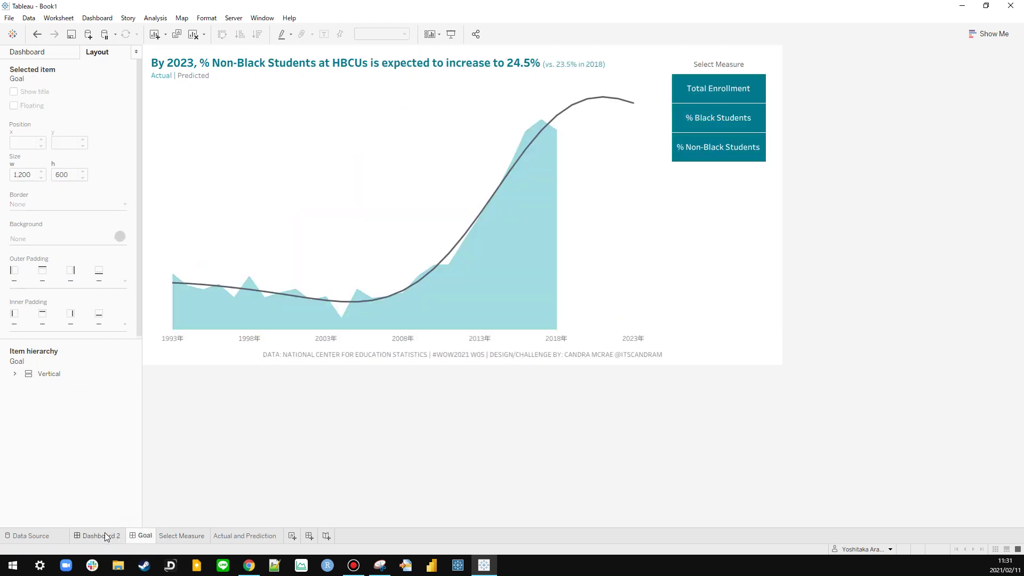
{"action": "left_click", "coordinate": [107, 535]}
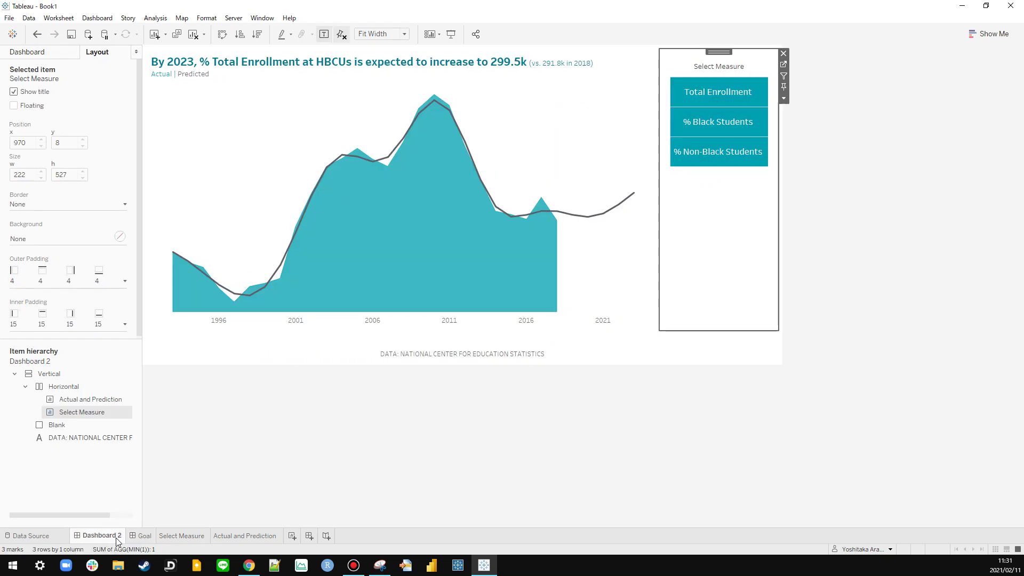
{"action": "left_click", "coordinate": [141, 535]}
{"action": "left_click", "coordinate": [101, 536]}
{"action": "left_click", "coordinate": [784, 65]}
{"action": "left_click", "coordinate": [212, 171]}
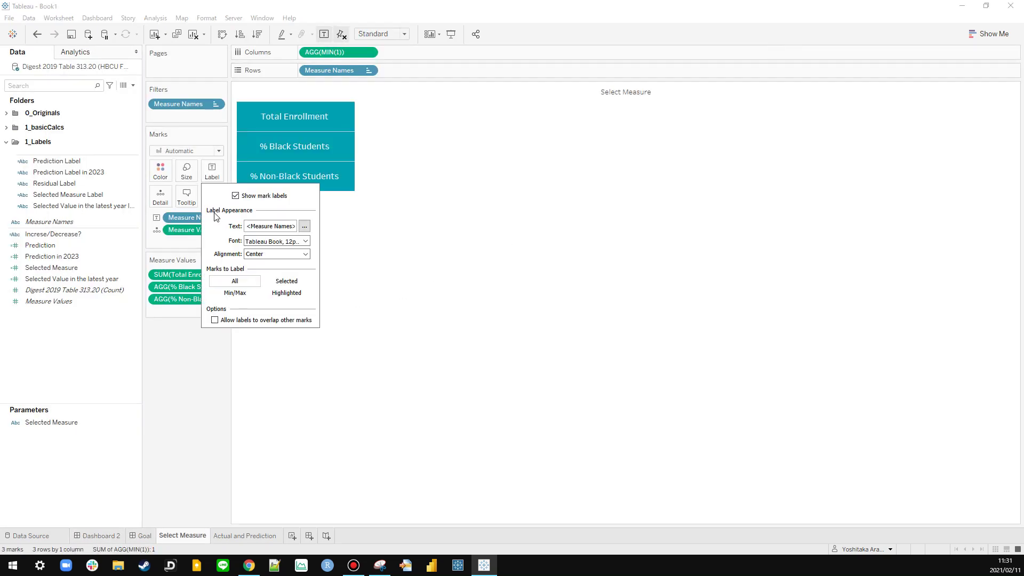
{"action": "left_click", "coordinate": [270, 243]}
{"action": "left_click", "coordinate": [270, 271]}
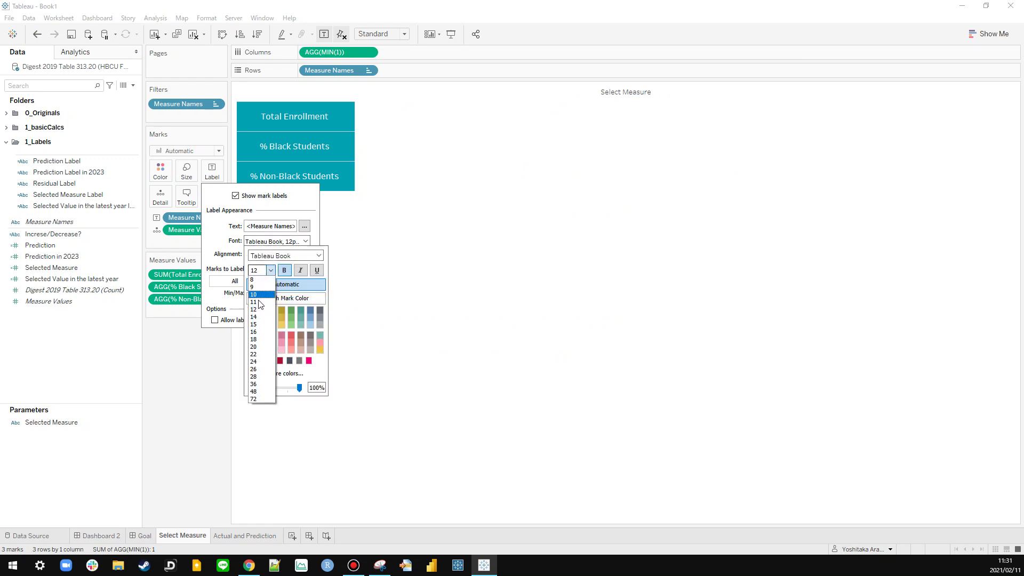
{"action": "left_click", "coordinate": [258, 295]}
Step: Compare the label size on Dashboard 2 with the Goal dashboard and undo the last font size change
{"action": "left_click", "coordinate": [114, 535]}
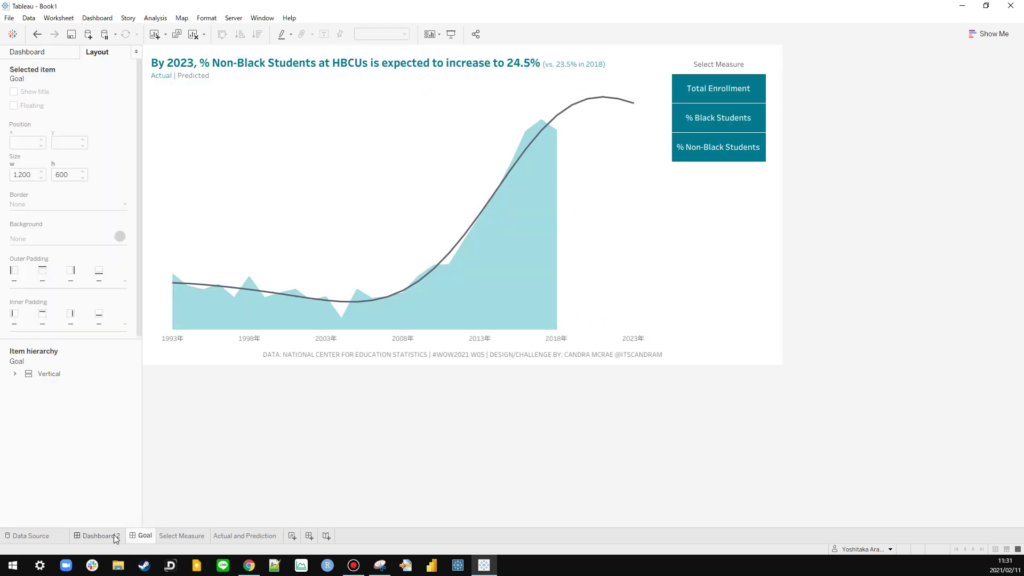
{"action": "left_click", "coordinate": [141, 536]}
{"action": "left_click", "coordinate": [119, 536]}
{"action": "left_click", "coordinate": [487, 393]}
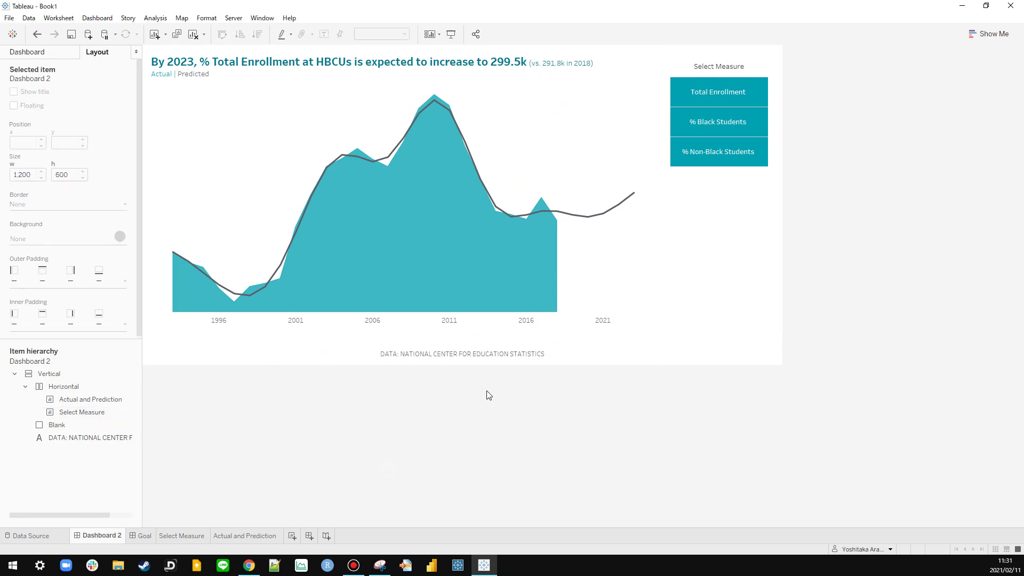
{"action": "key", "text": "ctrl+z"}
Step: Set the mark labels on the Select Measure worksheet to a font size slightly below 12
{"action": "left_click", "coordinate": [212, 170]}
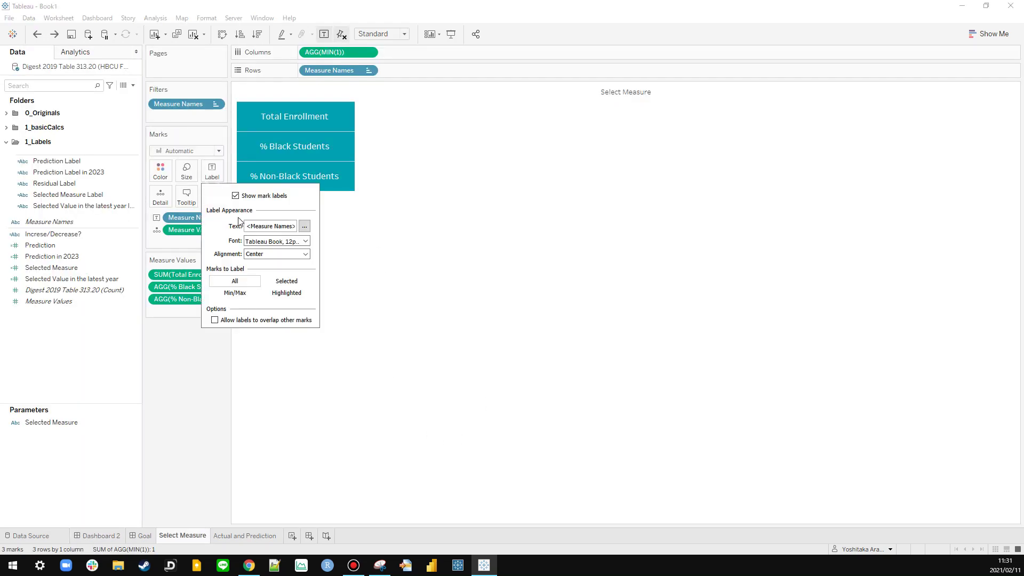
{"action": "left_click", "coordinate": [292, 245]}
{"action": "left_click", "coordinate": [259, 295]}
{"action": "left_click", "coordinate": [354, 411]}
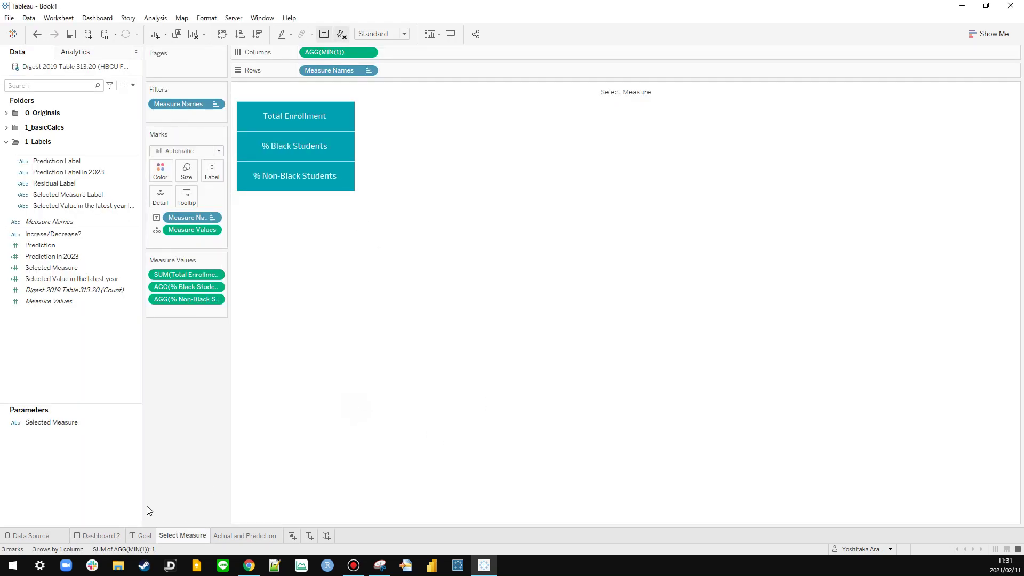
Step: Shrink the Select Measure rows on Dashboard 2 slightly further and check their height against the Goal dashboard
{"action": "left_click", "coordinate": [102, 536]}
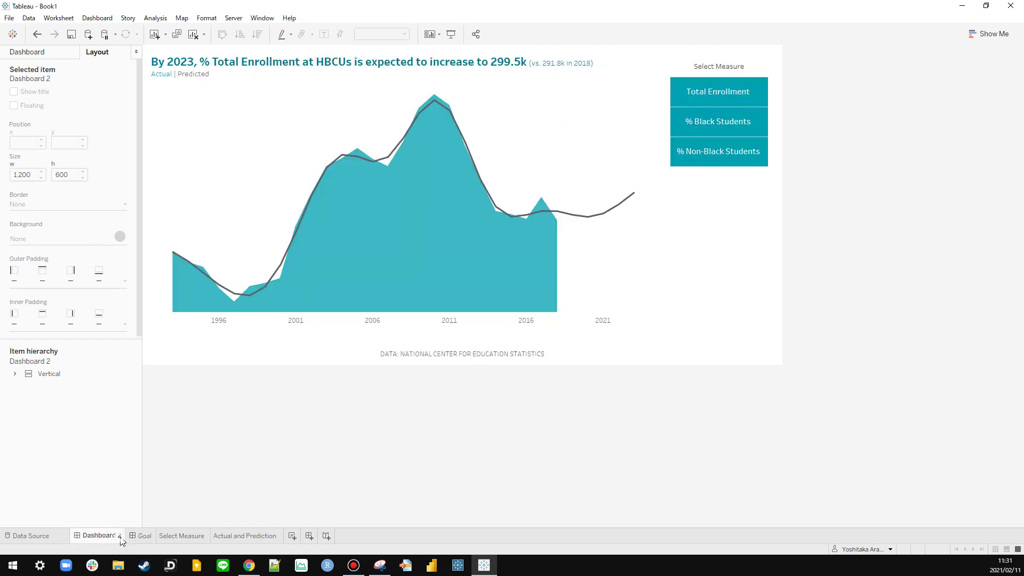
{"action": "left_click", "coordinate": [705, 167]}
{"action": "left_click", "coordinate": [704, 164]}
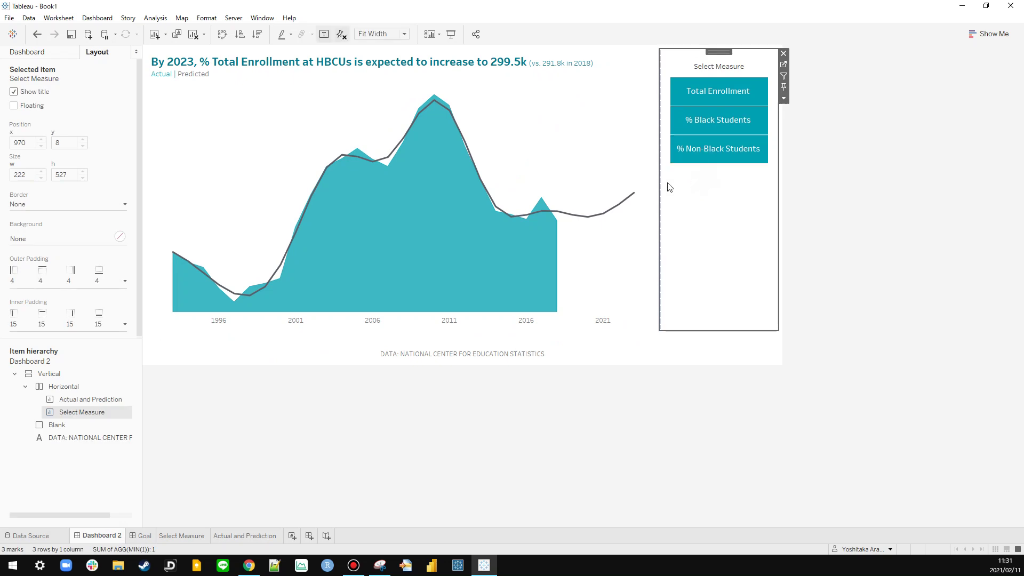
{"action": "left_click", "coordinate": [692, 152]}
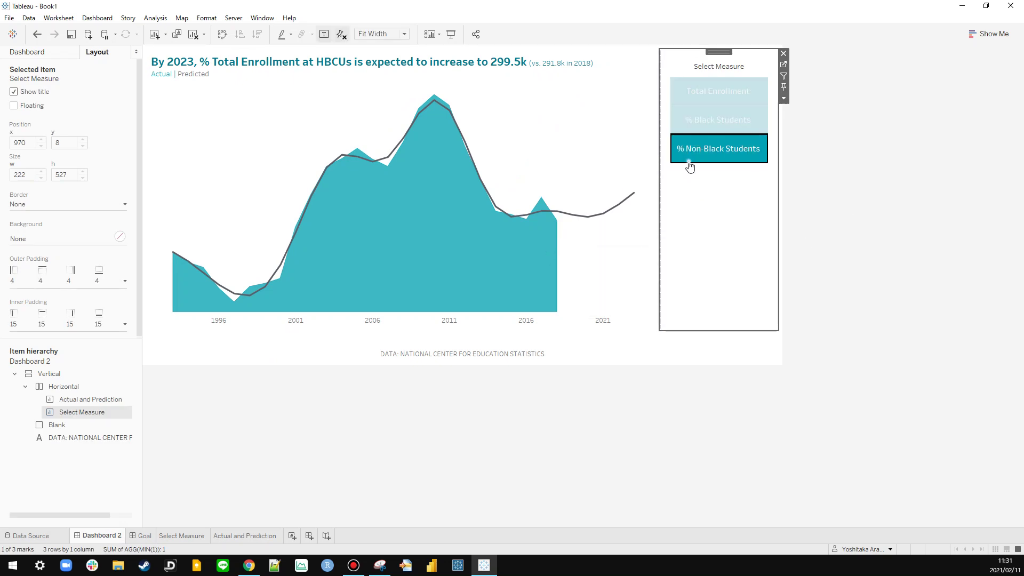
{"action": "left_click", "coordinate": [689, 162]}
{"action": "left_click", "coordinate": [877, 238]}
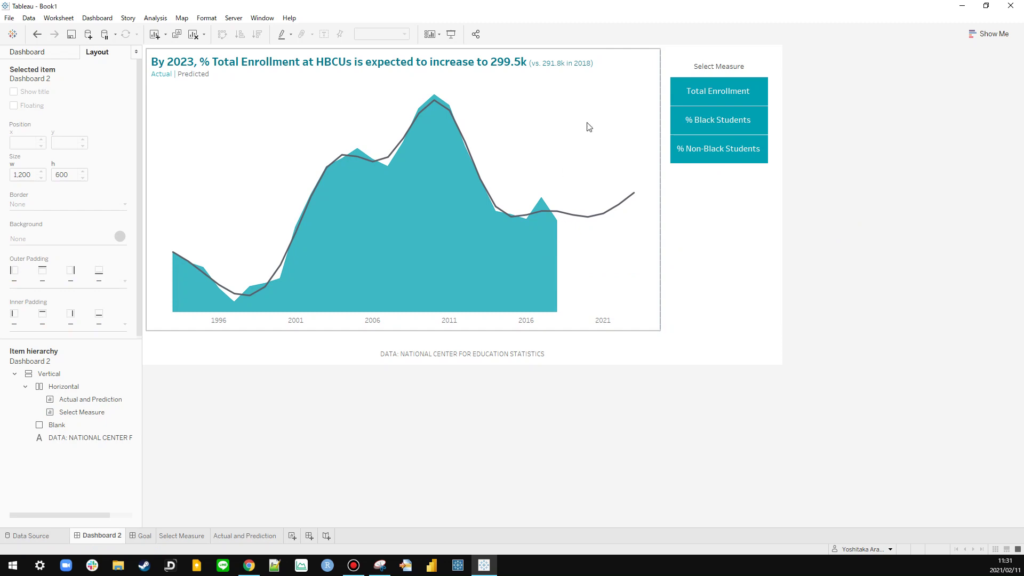
{"action": "left_click", "coordinate": [148, 539]}
{"action": "left_click", "coordinate": [114, 540]}
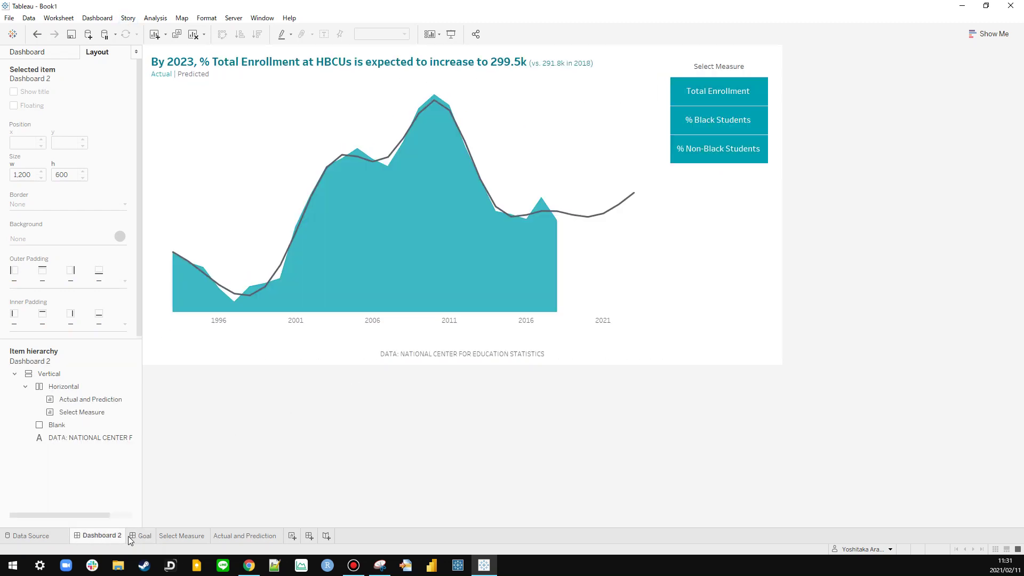
{"action": "left_click", "coordinate": [128, 536]}
{"action": "left_click", "coordinate": [120, 536]}
Step: Start a change-parameter action for Dashboard 2 that uses only the Select Measure sheet as its source
{"action": "left_click", "coordinate": [98, 18]}
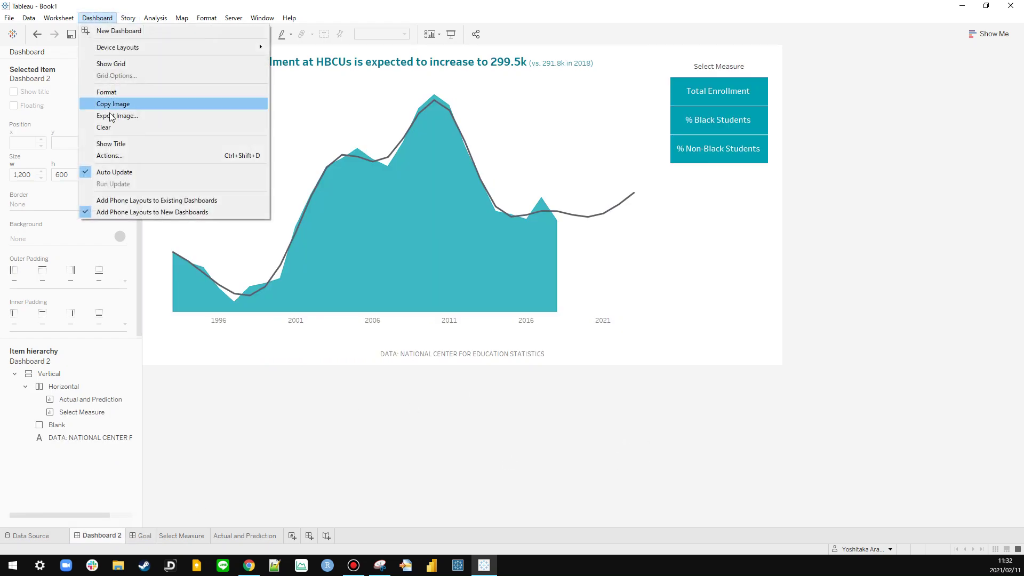
{"action": "left_click", "coordinate": [109, 155]}
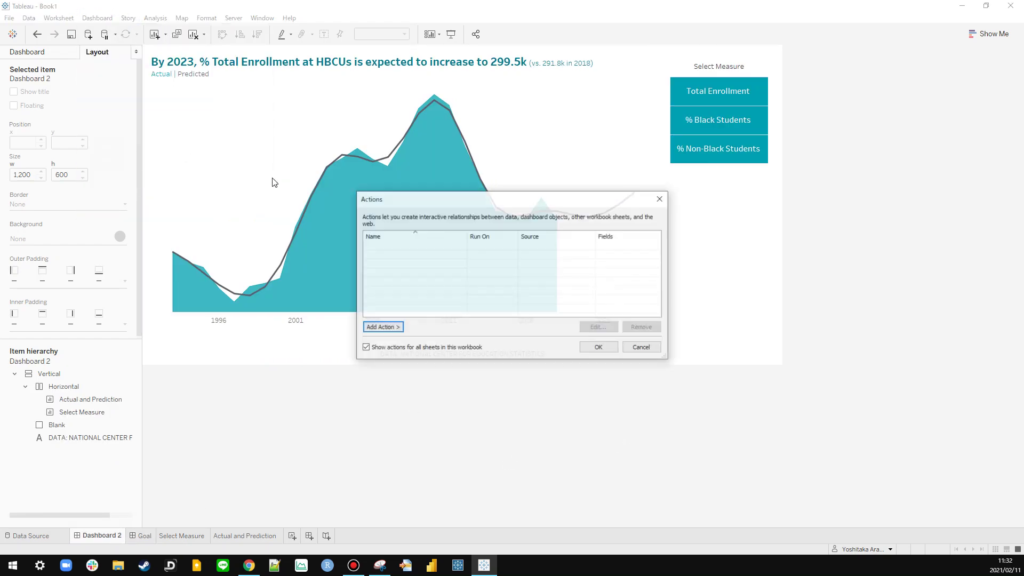
{"action": "left_click", "coordinate": [384, 332]}
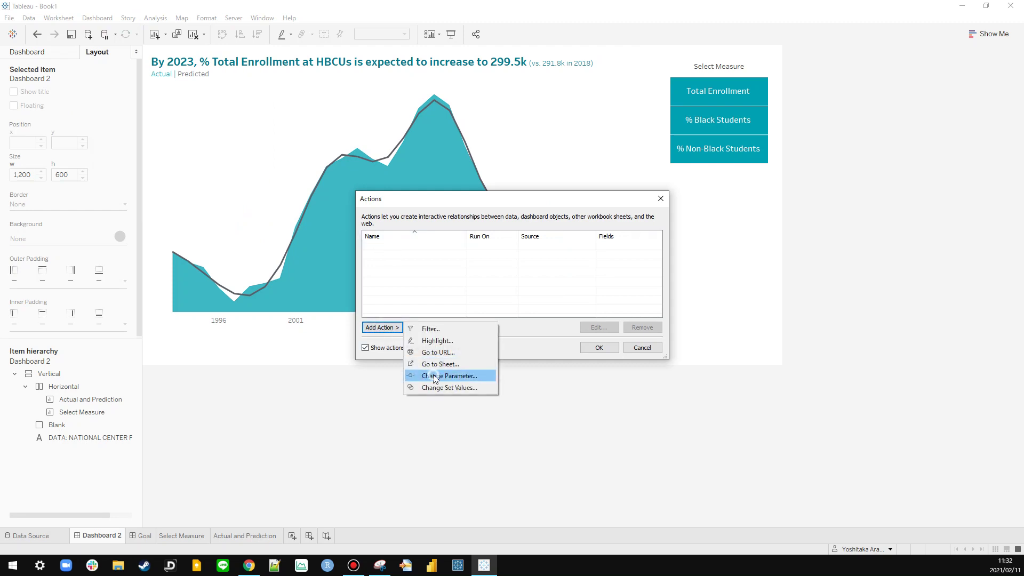
{"action": "left_click", "coordinate": [433, 376]}
{"action": "left_click", "coordinate": [398, 204]}
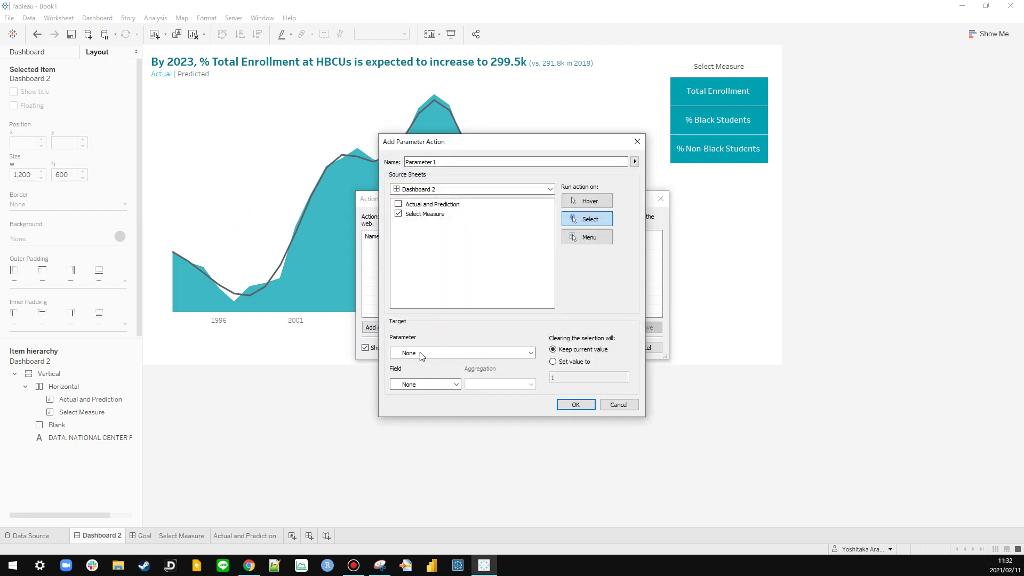
Step: Target the action at the Selected Measure parameter using the Measure Names field, and save it
{"action": "left_click", "coordinate": [420, 352]}
{"action": "left_click", "coordinate": [416, 377]}
{"action": "left_click", "coordinate": [421, 384]}
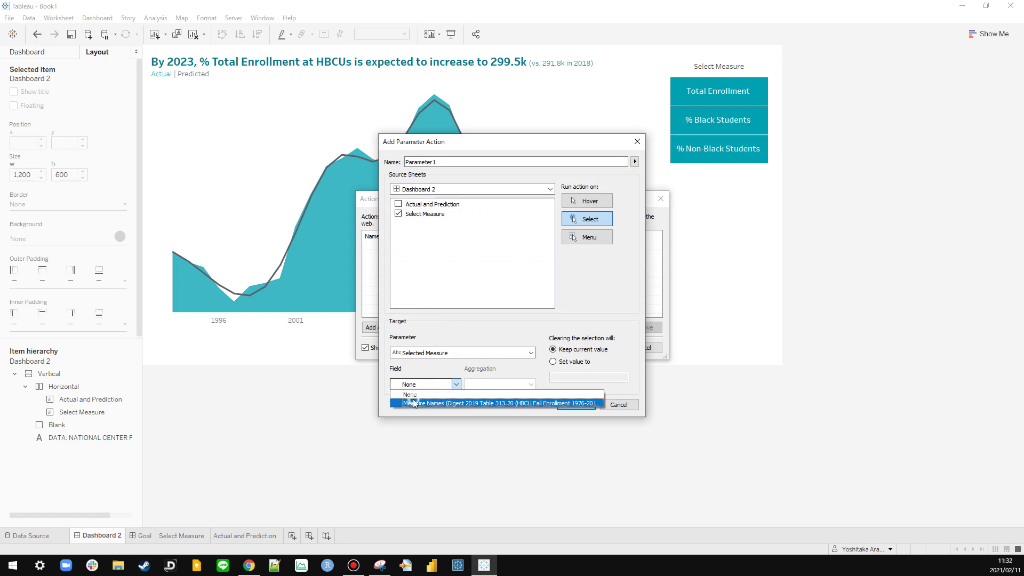
{"action": "left_click", "coordinate": [427, 402]}
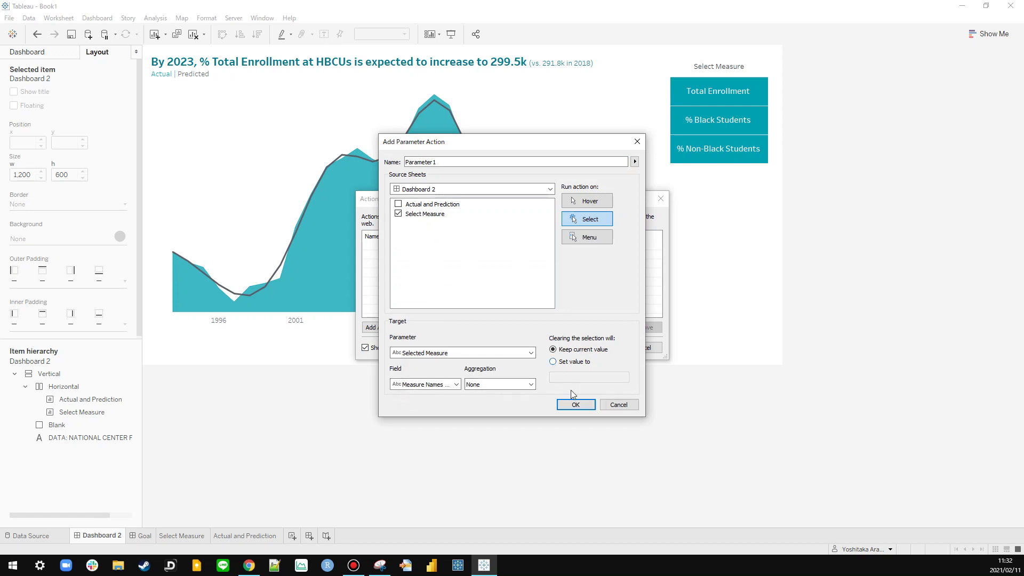
{"action": "left_click", "coordinate": [581, 408]}
{"action": "left_click", "coordinate": [602, 347]}
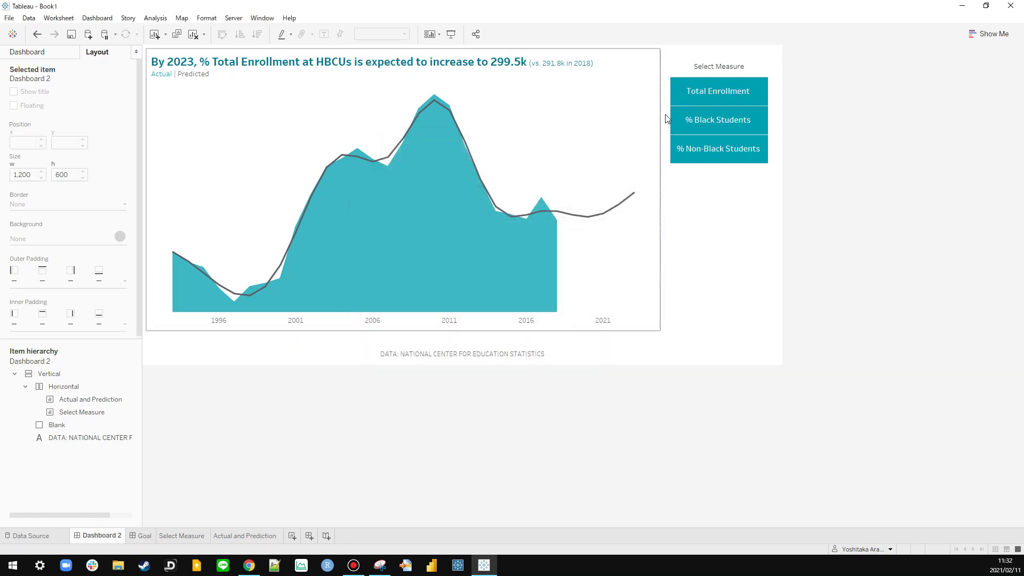
Step: Test the parameter action on Dashboard 2 by selecting % Black Students, Total Enrollment and % Non-Black Students in the Select Measure sheet
{"action": "left_click", "coordinate": [707, 120]}
{"action": "left_click", "coordinate": [713, 165]}
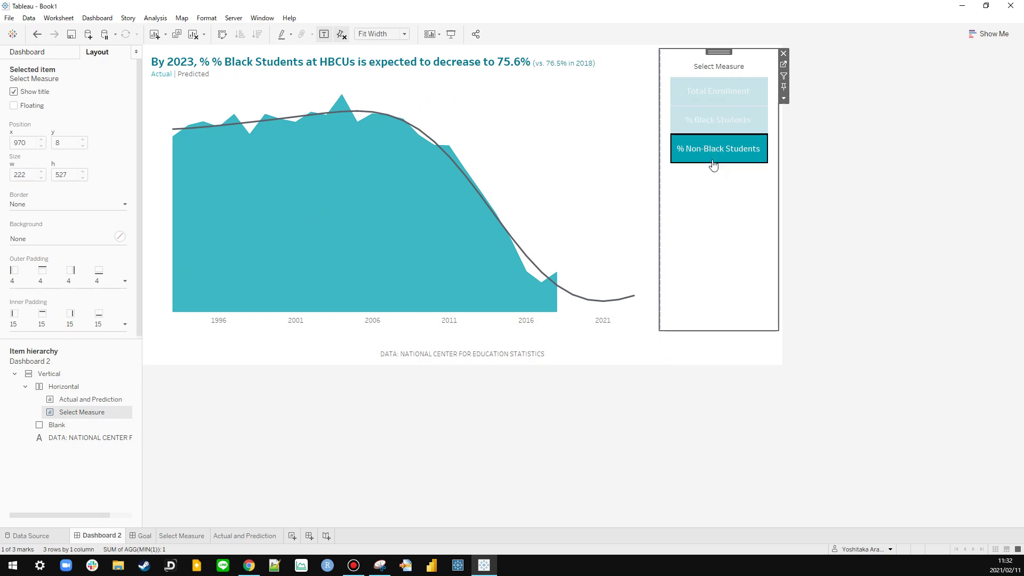
{"action": "left_click", "coordinate": [710, 97]}
{"action": "left_click", "coordinate": [698, 108]}
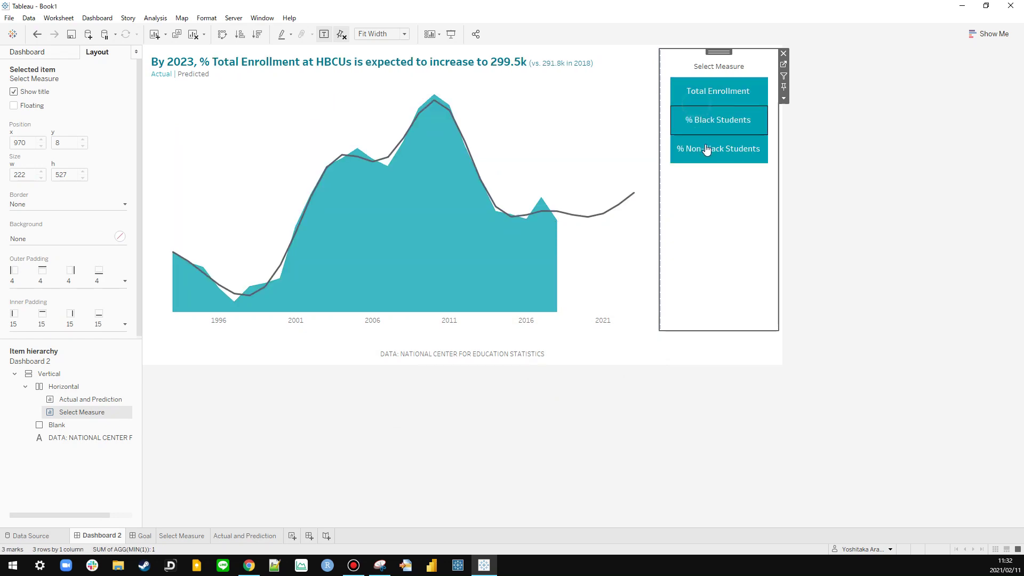
{"action": "left_click", "coordinate": [702, 155]}
{"action": "left_click", "coordinate": [703, 160]}
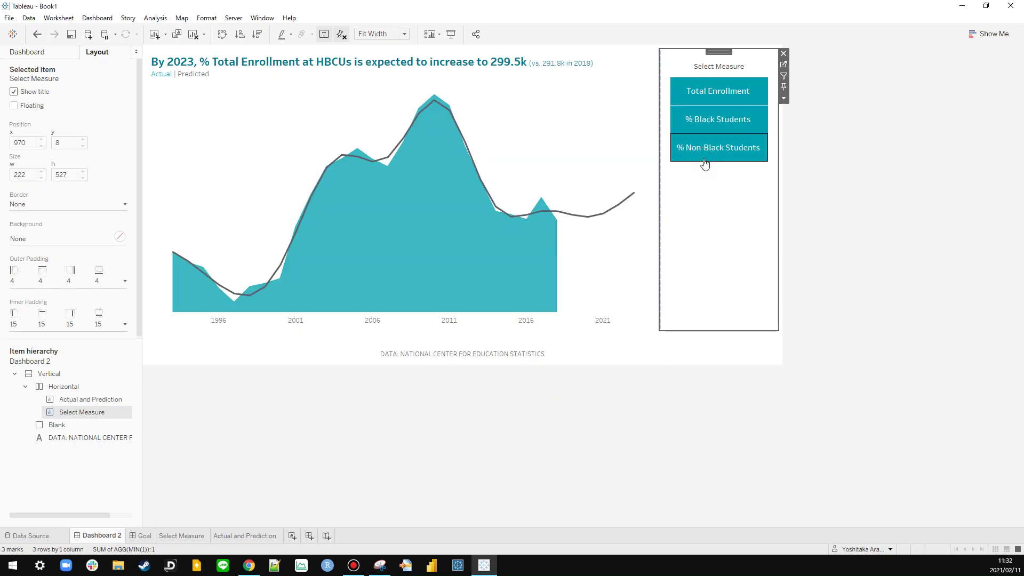
{"action": "left_click", "coordinate": [704, 160]}
{"action": "left_click", "coordinate": [704, 151]}
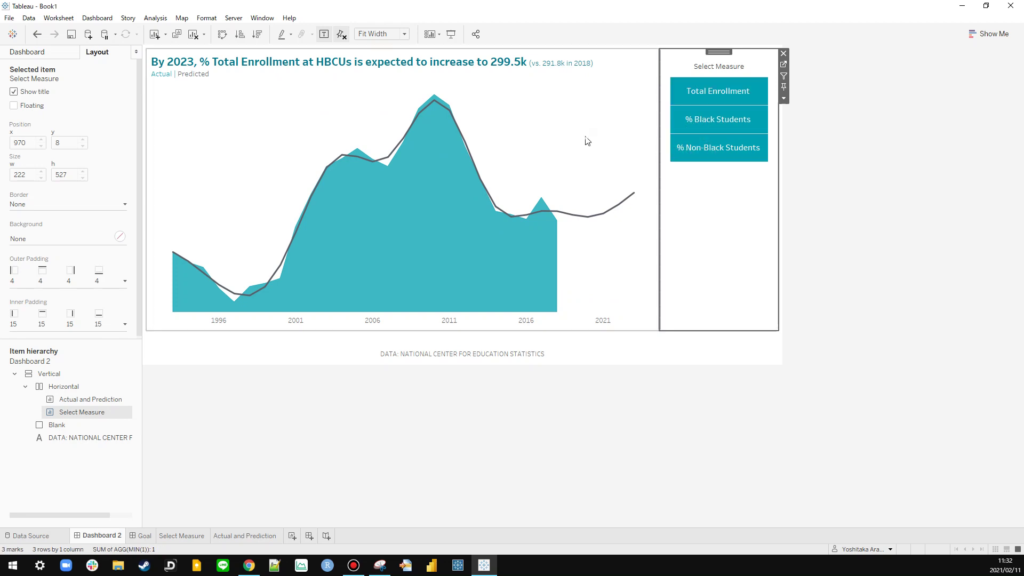
Step: Go to the Actual and Prediction worksheet, expand the 1_basicCalcs folder and inspect the Prediction calculation's formula
{"action": "left_click", "coordinate": [585, 142]}
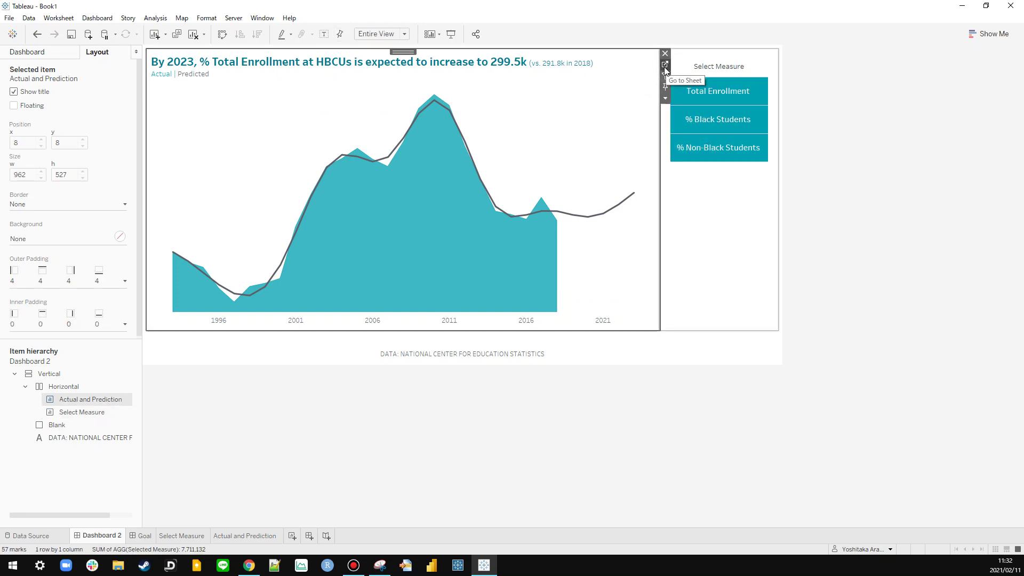
{"action": "left_click", "coordinate": [665, 65]}
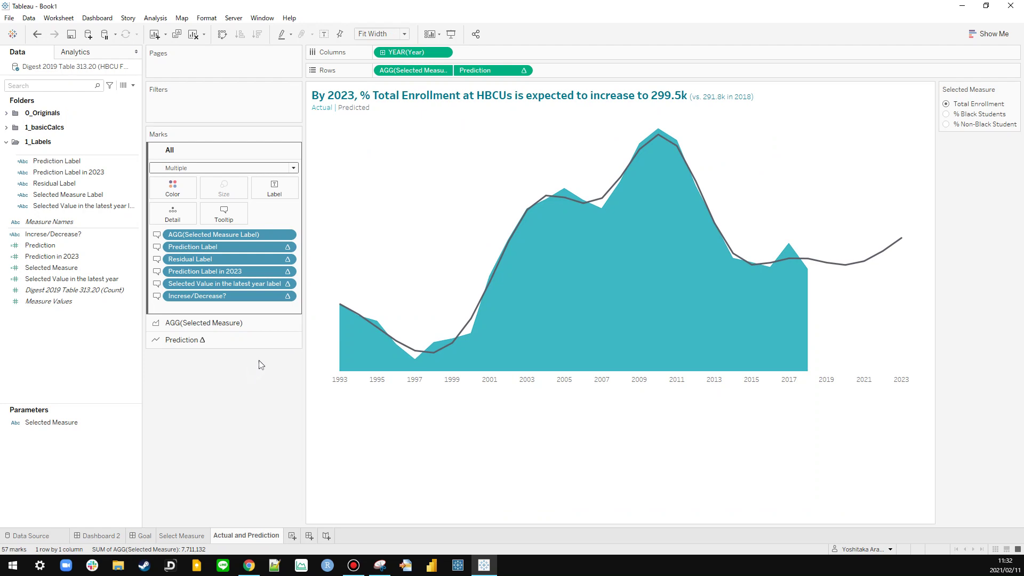
{"action": "left_click", "coordinate": [5, 141]}
{"action": "left_click", "coordinate": [5, 127]}
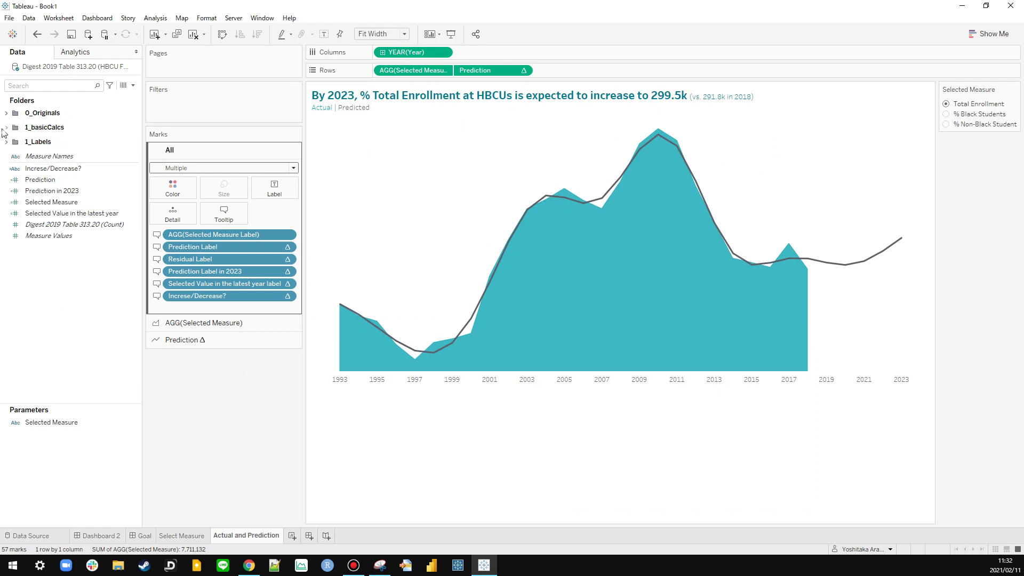
{"action": "right_click", "coordinate": [48, 422]}
{"action": "left_click", "coordinate": [47, 352]}
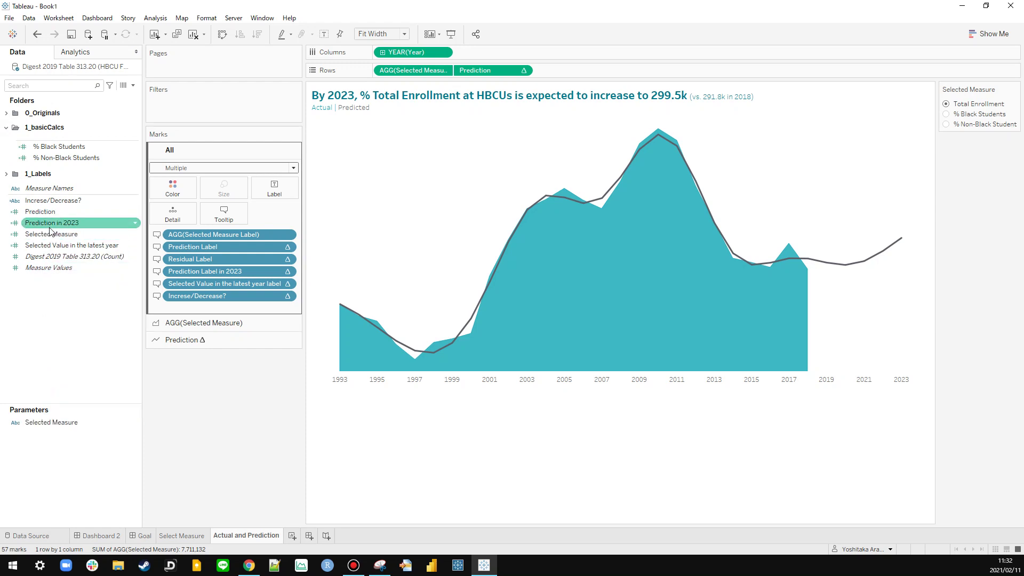
{"action": "right_click", "coordinate": [51, 213]}
{"action": "left_click", "coordinate": [74, 266]}
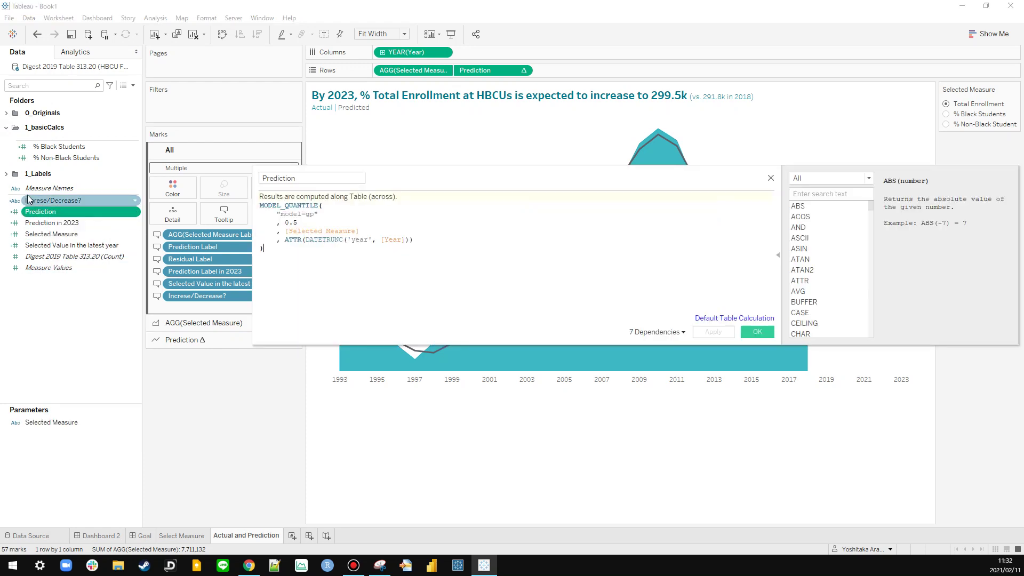
{"action": "left_click", "coordinate": [5, 175]}
{"action": "left_click", "coordinate": [6, 174]}
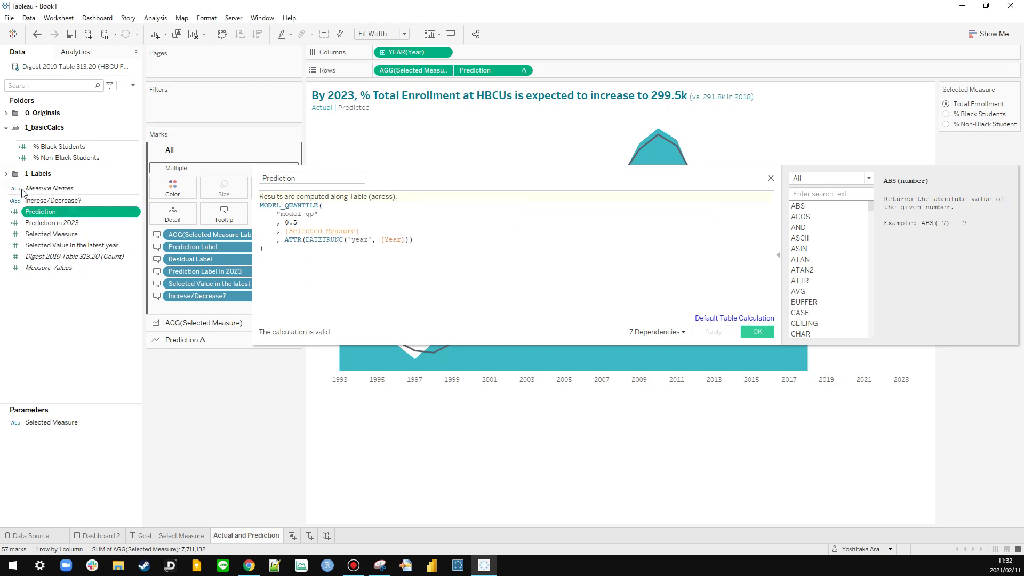
Step: Examine the Selected Measure calculation and the % Black Students and % Non-Black Students fields it references
{"action": "right_click", "coordinate": [50, 233]}
{"action": "left_click", "coordinate": [75, 288]}
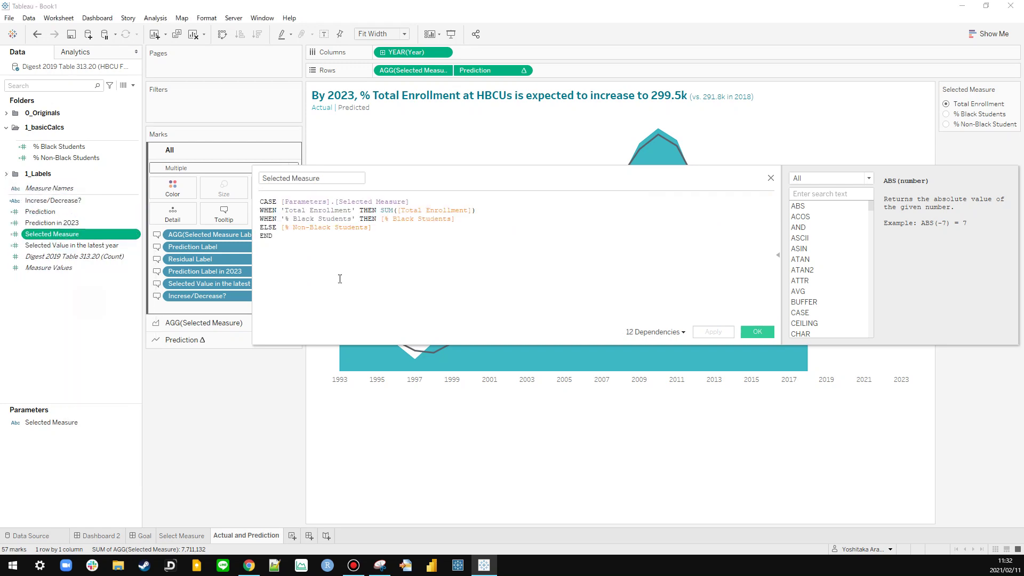
{"action": "left_click", "coordinate": [343, 228]}
{"action": "left_click", "coordinate": [425, 221]}
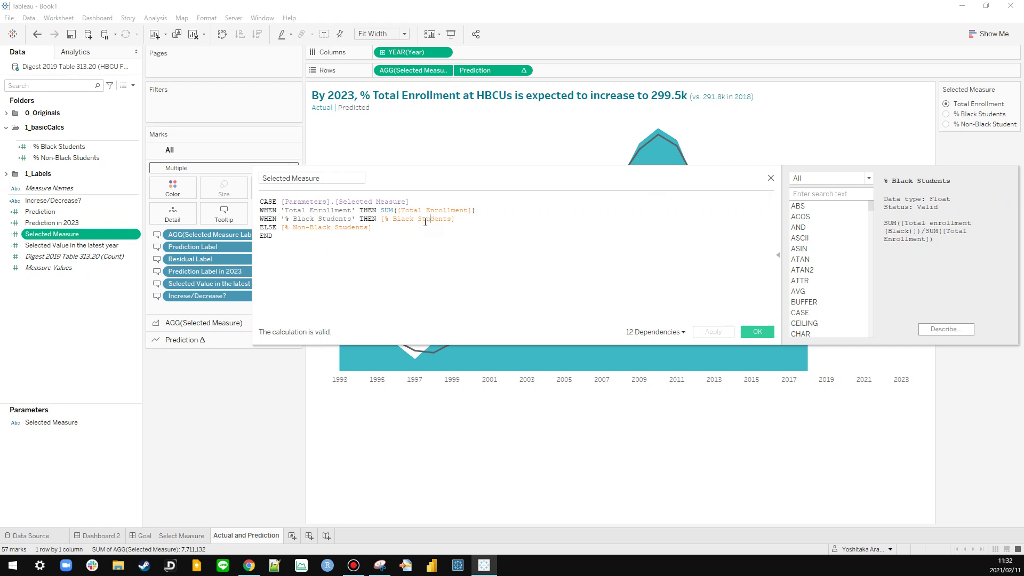
{"action": "left_click", "coordinate": [362, 228]}
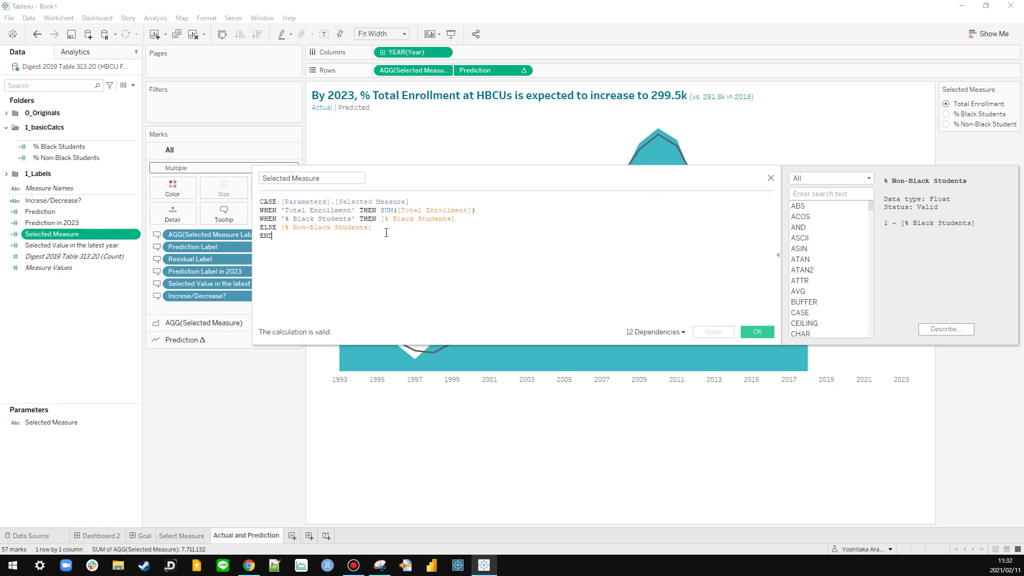
Step: Switch the Selected Measure parameter between % Black Students and % Non-Black Student to check the chart, and close the calculation
{"action": "left_click", "coordinate": [947, 125]}
{"action": "left_click", "coordinate": [947, 114]}
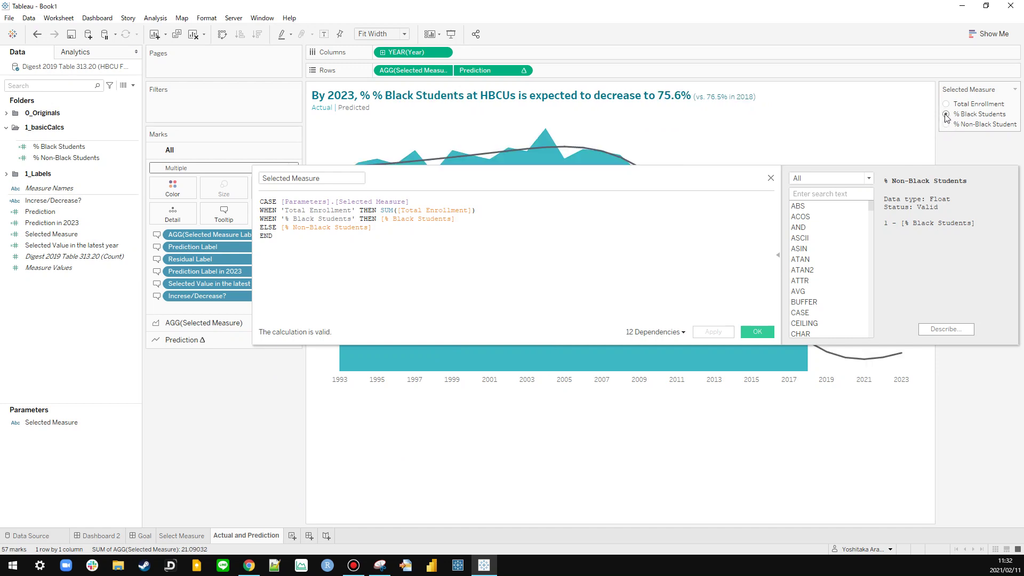
{"action": "left_click", "coordinate": [947, 125]}
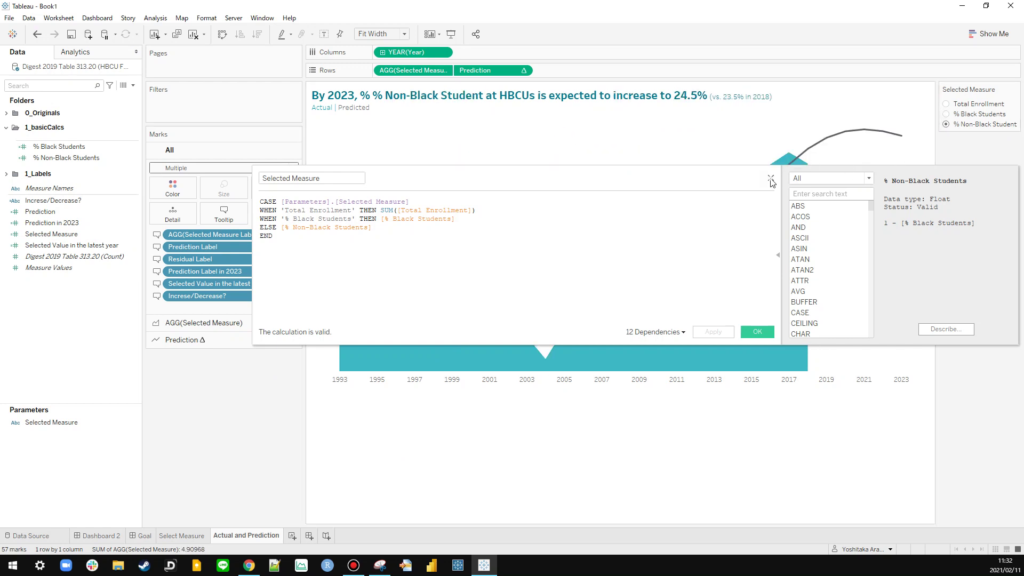
{"action": "left_click", "coordinate": [772, 182]}
{"action": "left_click", "coordinate": [771, 179]}
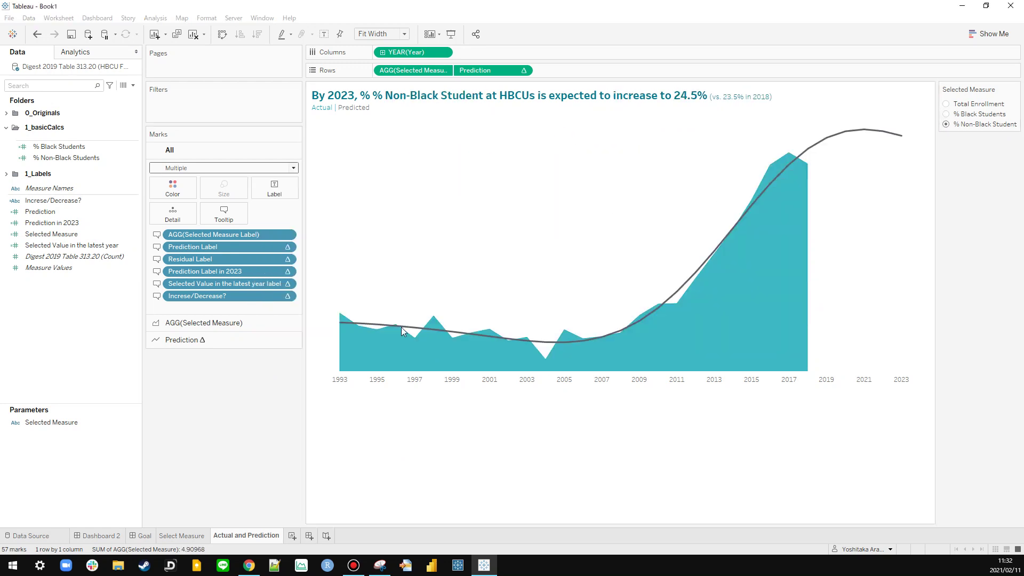
Step: Return to Dashboard 2 and retest each measure in the Select Measure sheet, ending with % Non-Black Students
{"action": "left_click", "coordinate": [107, 538]}
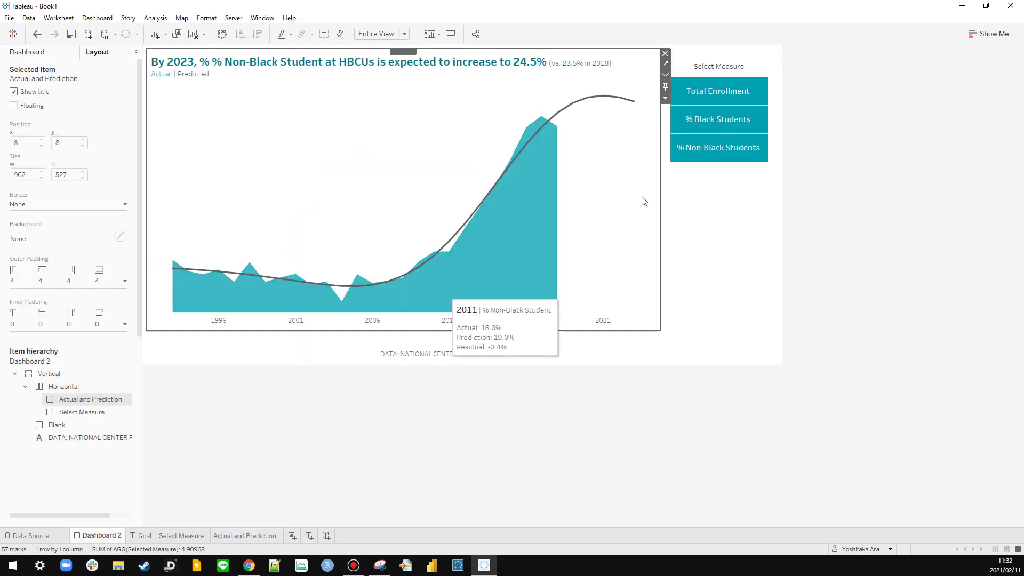
{"action": "left_click", "coordinate": [734, 160]}
{"action": "left_click", "coordinate": [727, 122]}
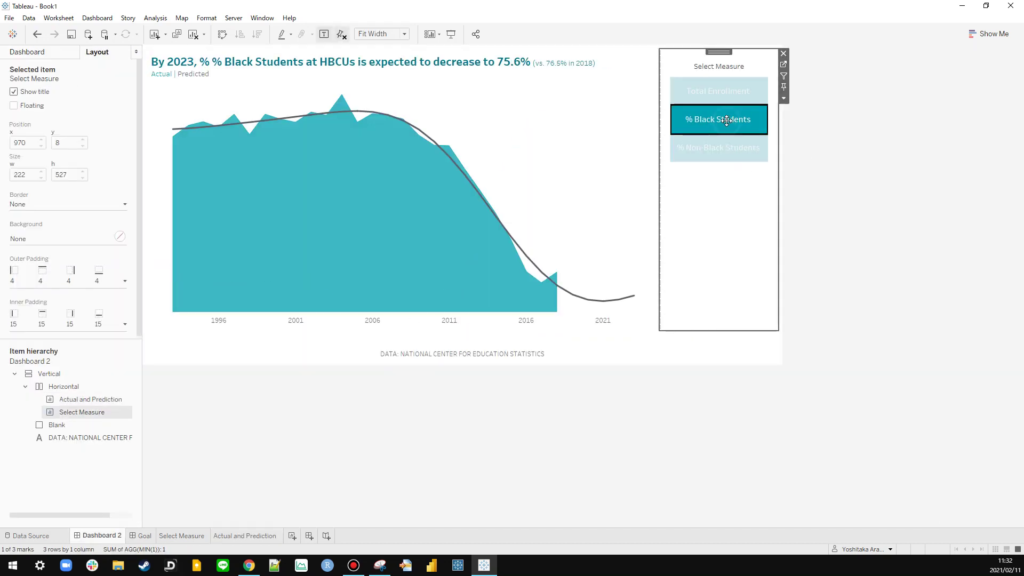
{"action": "left_click", "coordinate": [725, 95]}
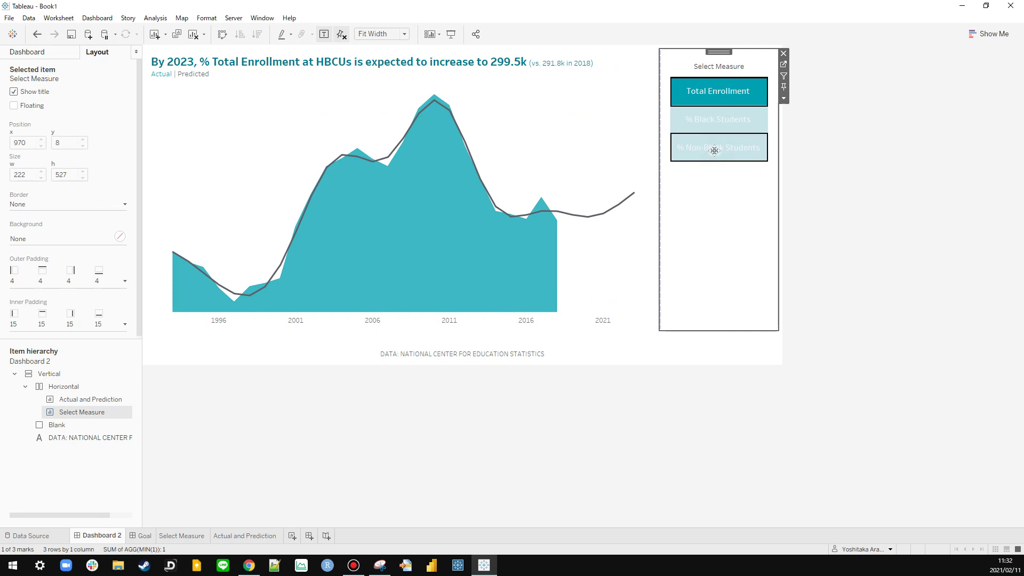
{"action": "left_click", "coordinate": [715, 150]}
{"action": "left_click", "coordinate": [715, 165]}
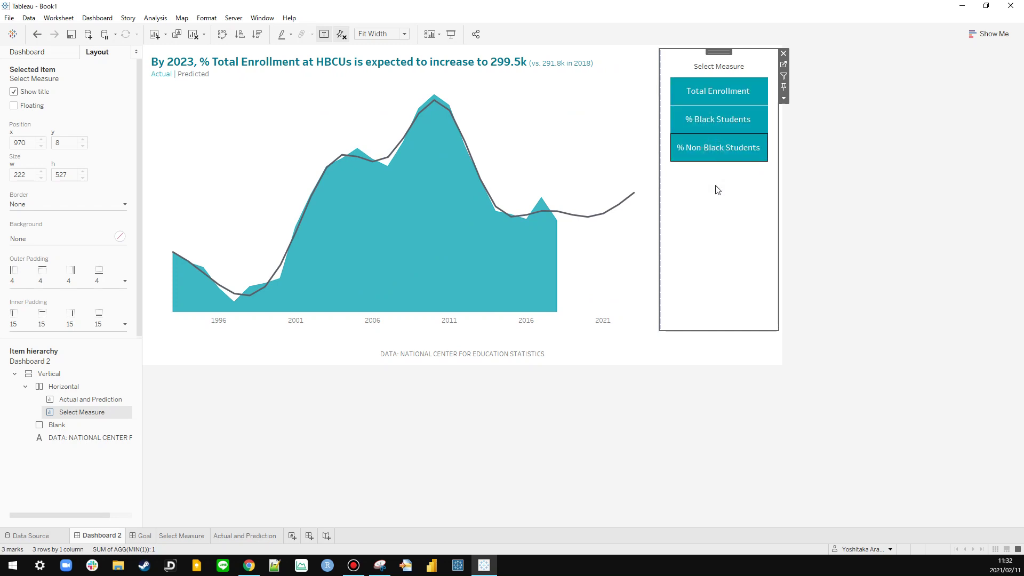
{"action": "left_click", "coordinate": [717, 152]}
Step: Show the Selected Measure parameter control on the Select Measure worksheet
{"action": "left_click", "coordinate": [783, 65]}
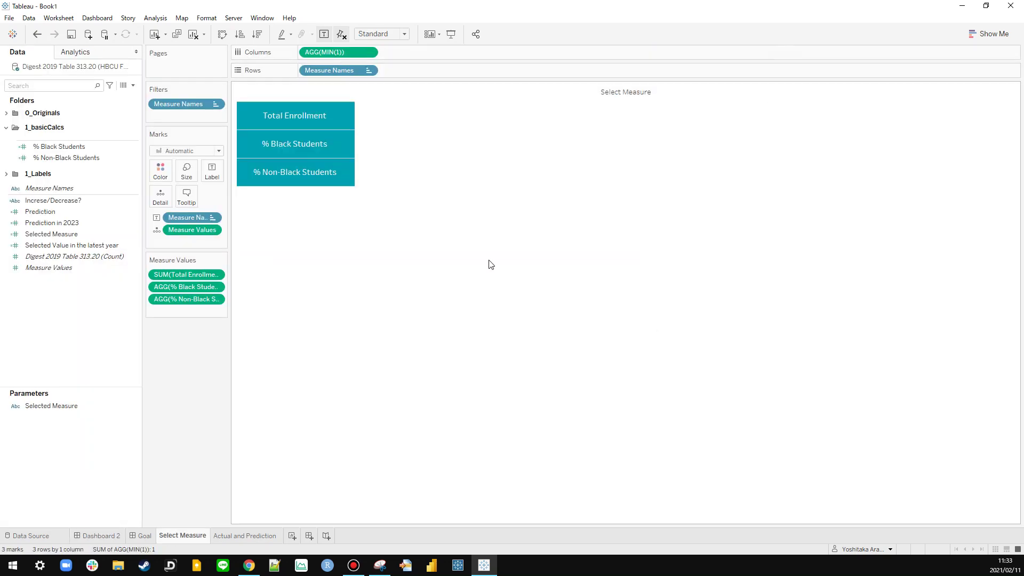
{"action": "left_click", "coordinate": [69, 408]}
{"action": "right_click", "coordinate": [69, 411]}
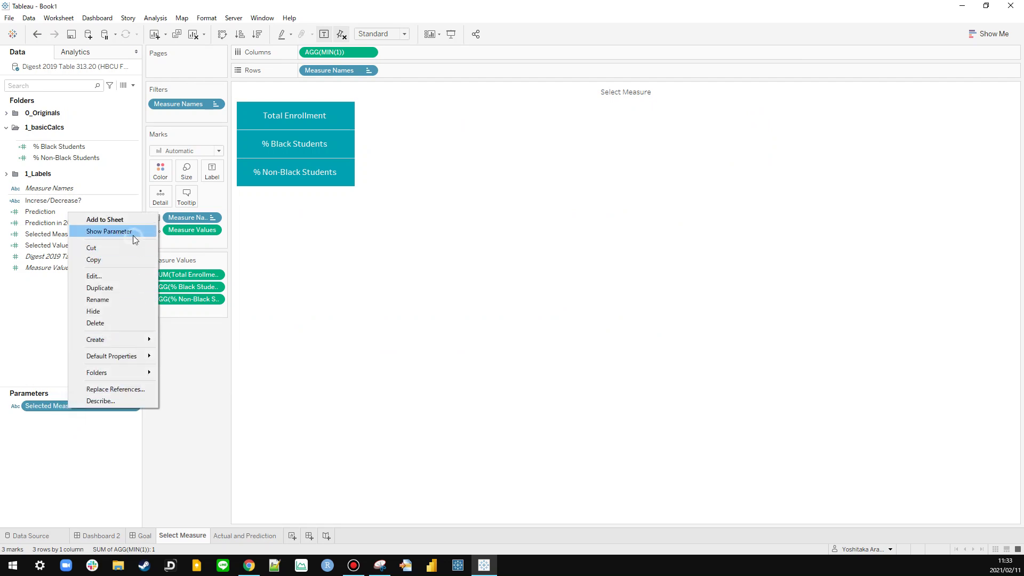
{"action": "left_click", "coordinate": [133, 235]}
Step: Edit the Selected Measure parameter's % Non-Black Student list value to match the % Non-Black Students measure name
{"action": "left_click", "coordinate": [1016, 90]}
{"action": "left_click", "coordinate": [955, 96]}
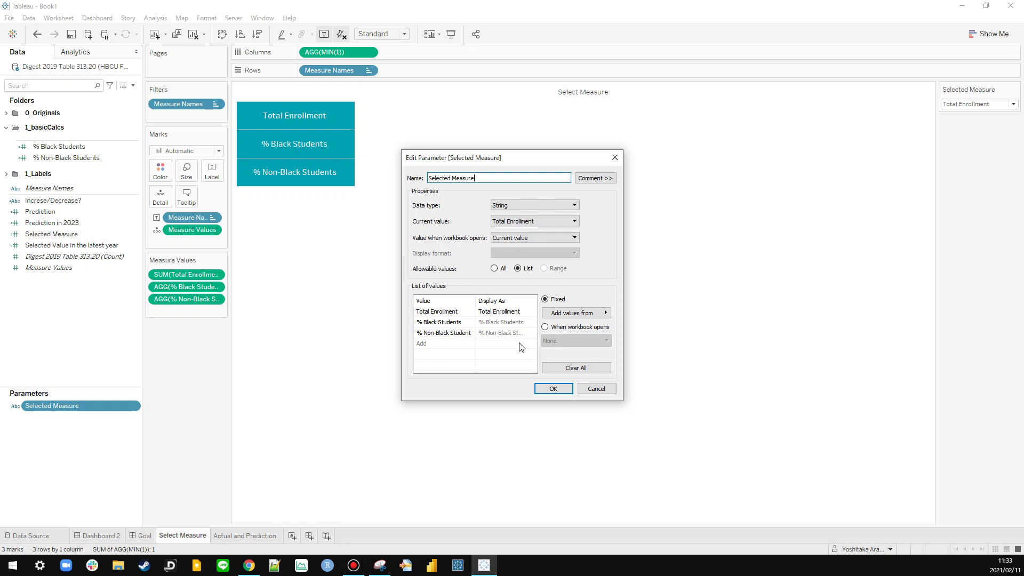
{"action": "double_click", "coordinate": [459, 332]}
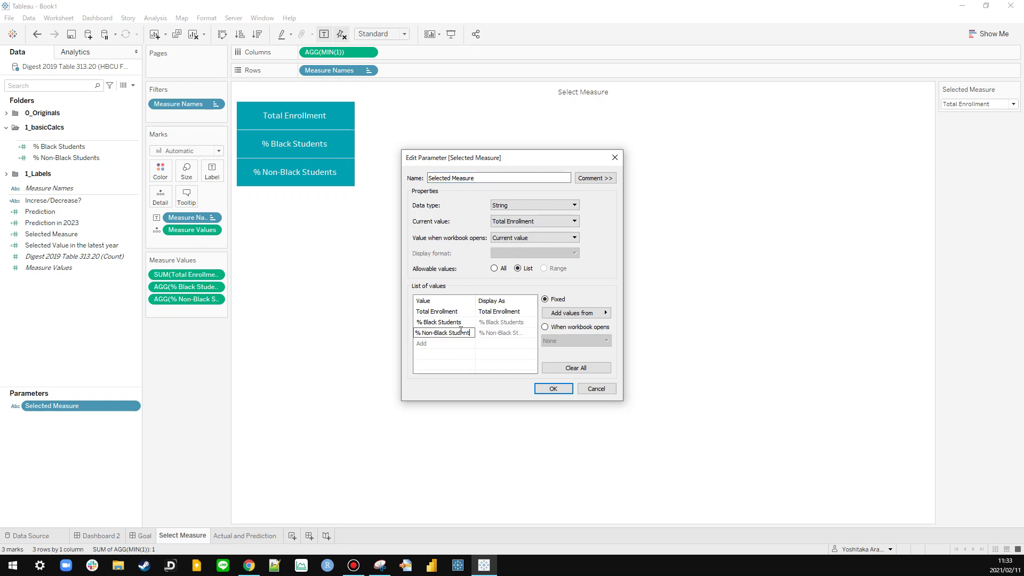
{"action": "left_click", "coordinate": [553, 388]}
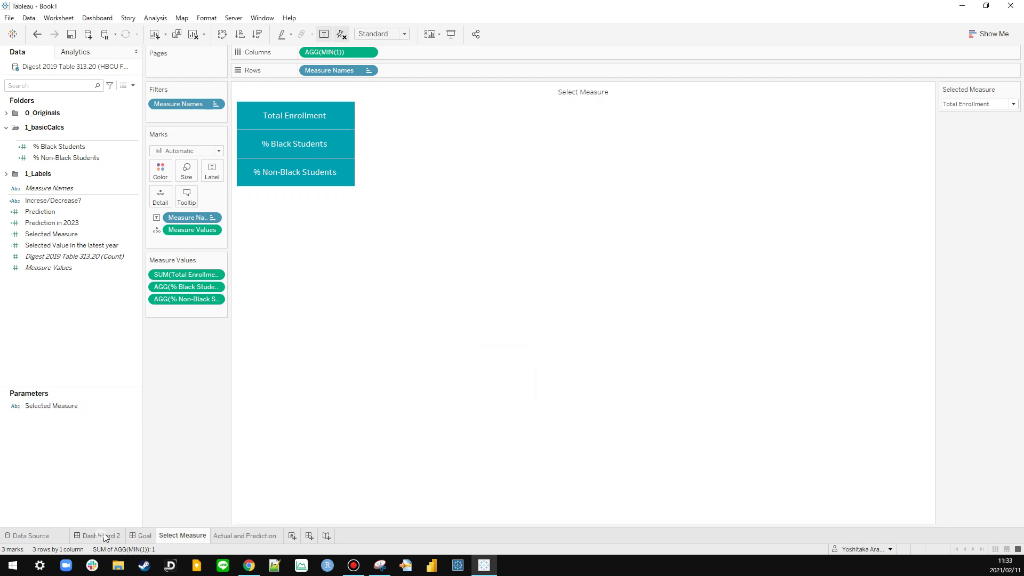
Step: Test switching to % Black Students and % Non-Black Students on Dashboard 2 with the edited parameter
{"action": "left_click", "coordinate": [101, 535]}
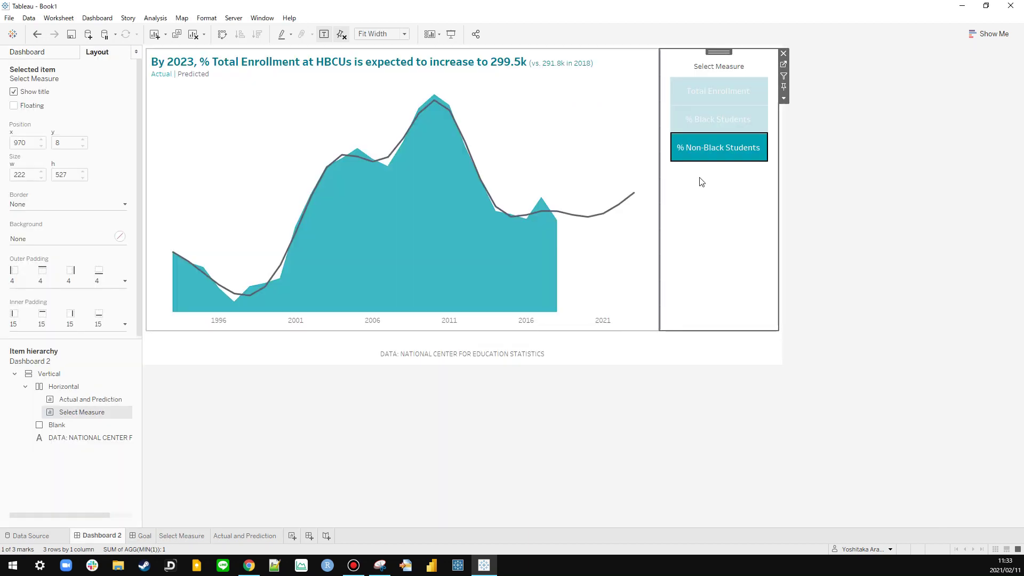
{"action": "left_click", "coordinate": [721, 126]}
{"action": "left_click", "coordinate": [231, 462]}
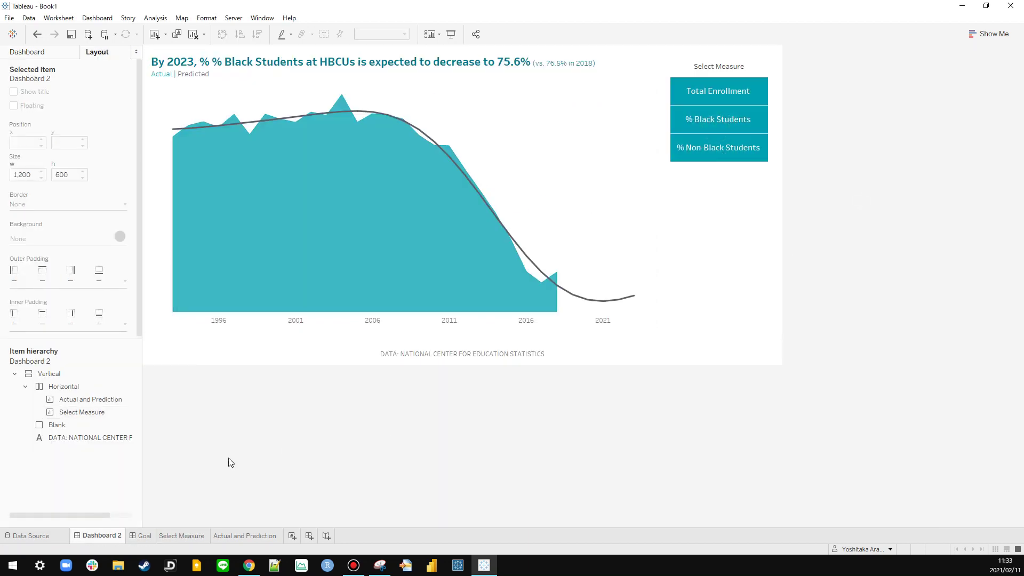
{"action": "left_click", "coordinate": [695, 148]}
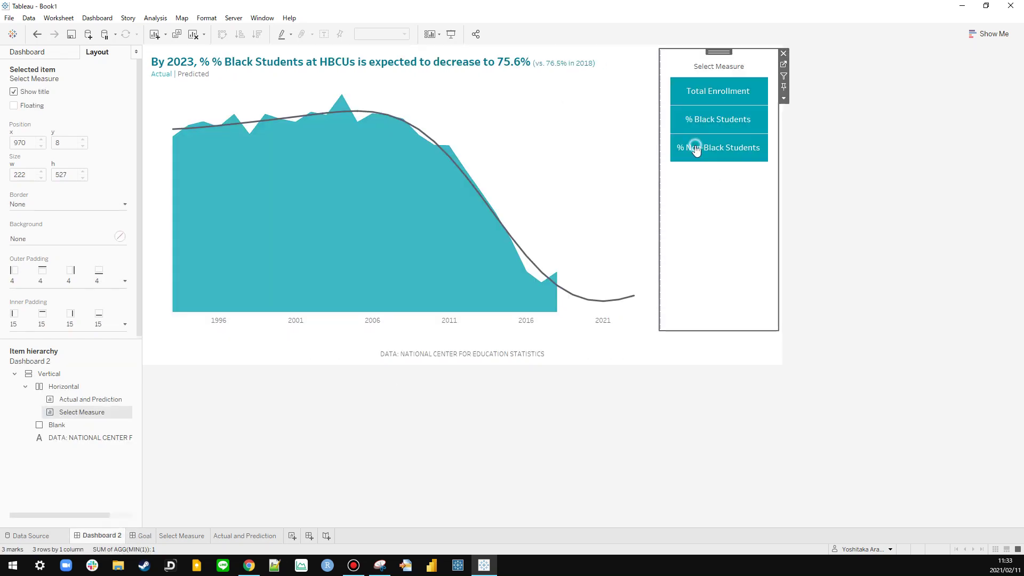
Step: Compare Dashboard 2 with the Goal dashboard and remove the blank object beneath the chart
{"action": "left_click", "coordinate": [813, 187]}
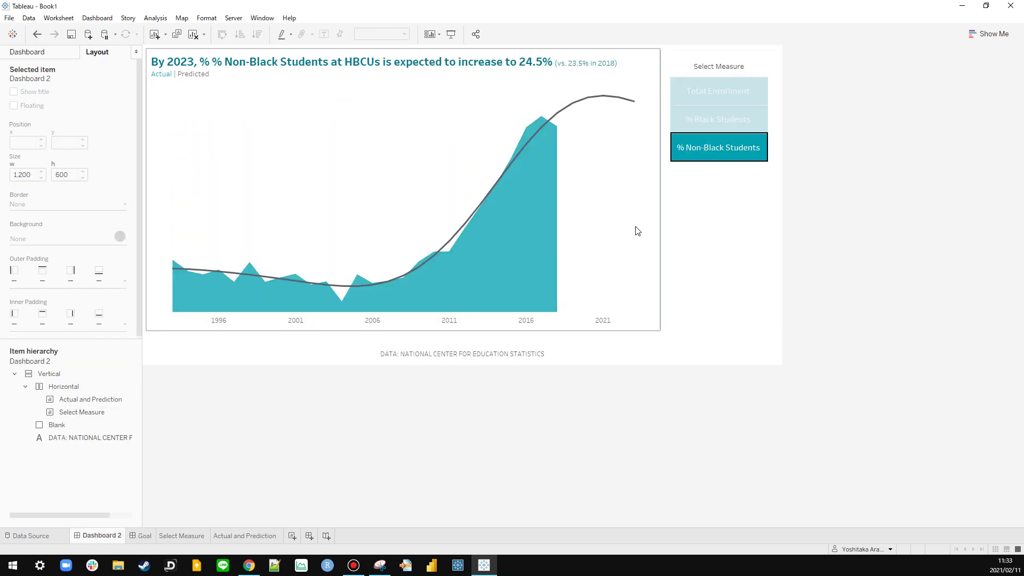
{"action": "left_click", "coordinate": [143, 535]}
{"action": "left_click", "coordinate": [107, 536]}
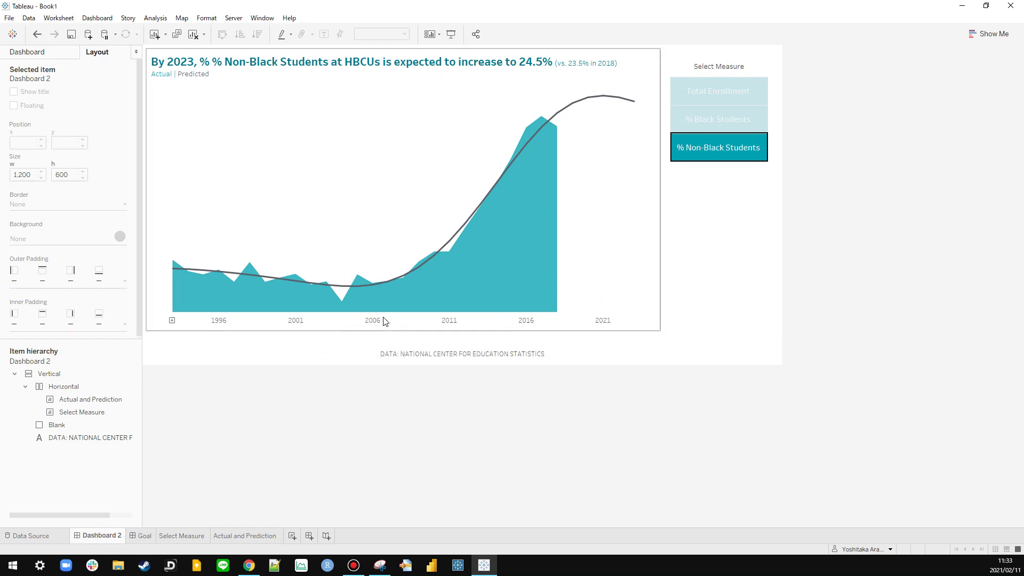
{"action": "left_click", "coordinate": [366, 341]}
{"action": "left_click", "coordinate": [782, 337]}
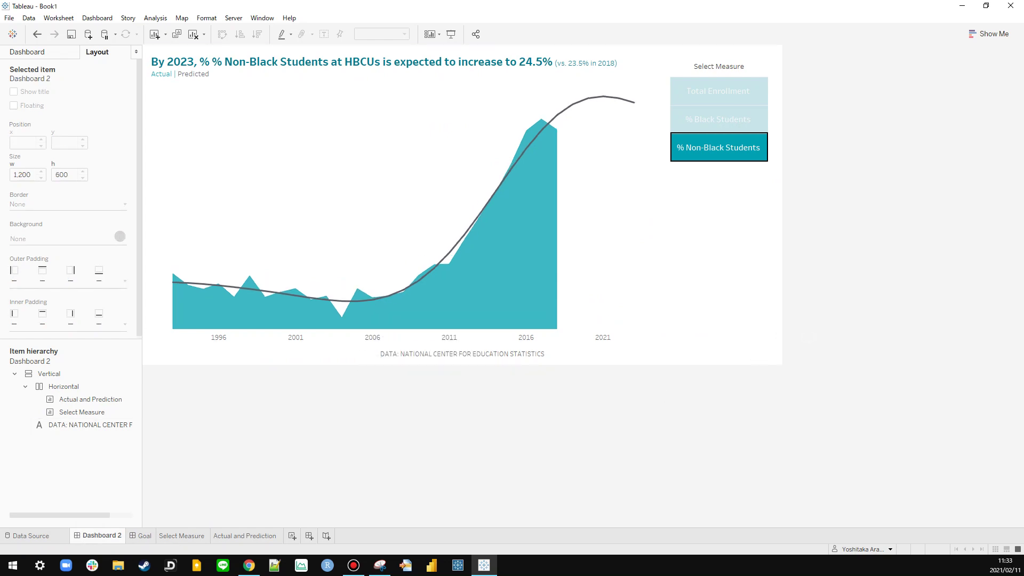
Step: Compare both dashboards again, then open the chart's year axis for editing and turn off times for its tick marks
{"action": "left_click", "coordinate": [133, 536]}
{"action": "left_click", "coordinate": [111, 536]}
{"action": "left_click", "coordinate": [127, 536]}
{"action": "left_click", "coordinate": [99, 535]}
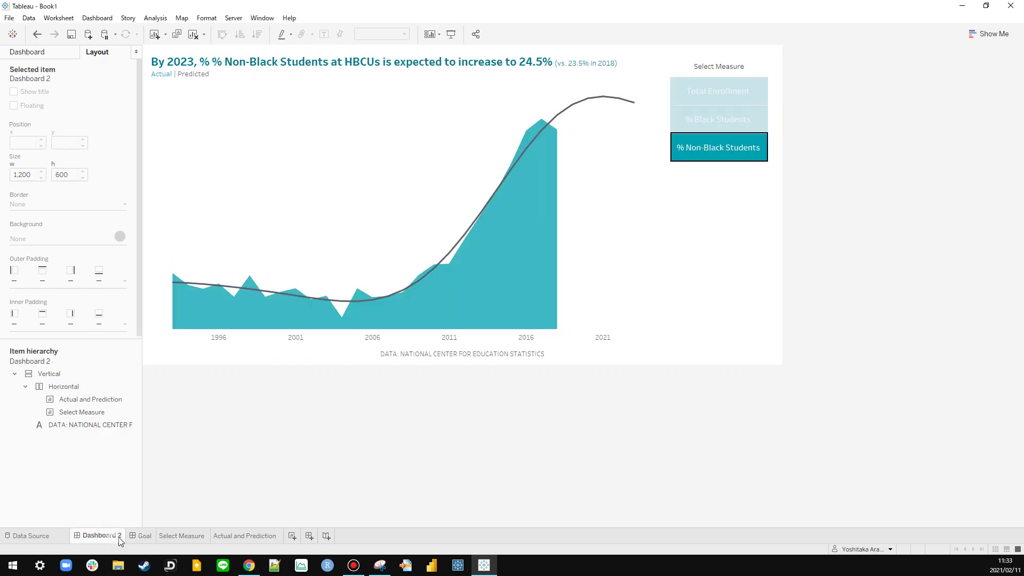
{"action": "right_click", "coordinate": [272, 336]}
{"action": "left_click", "coordinate": [306, 348]}
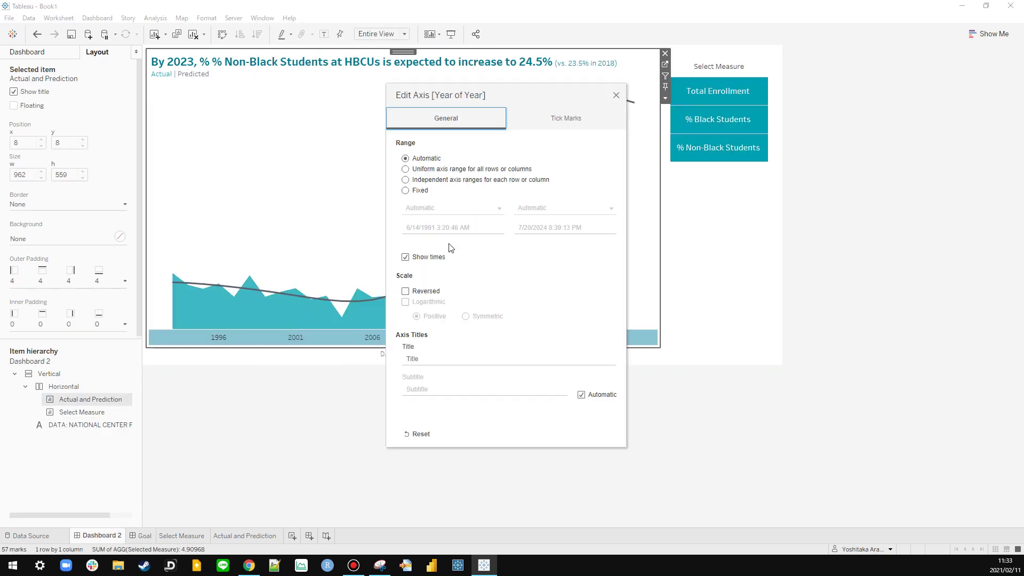
{"action": "left_click", "coordinate": [528, 120]}
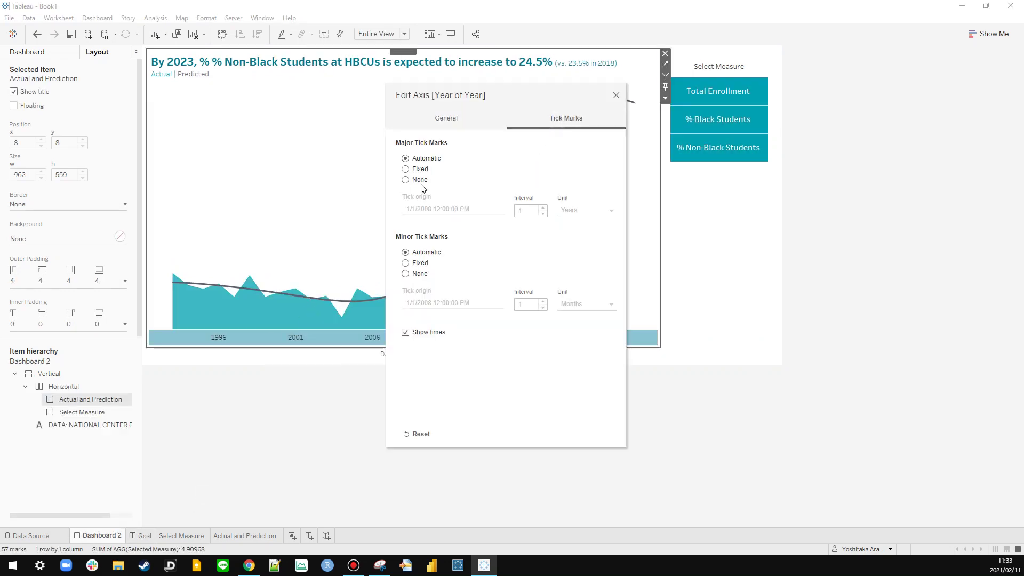
{"action": "left_click", "coordinate": [416, 181]}
{"action": "left_click", "coordinate": [405, 332]}
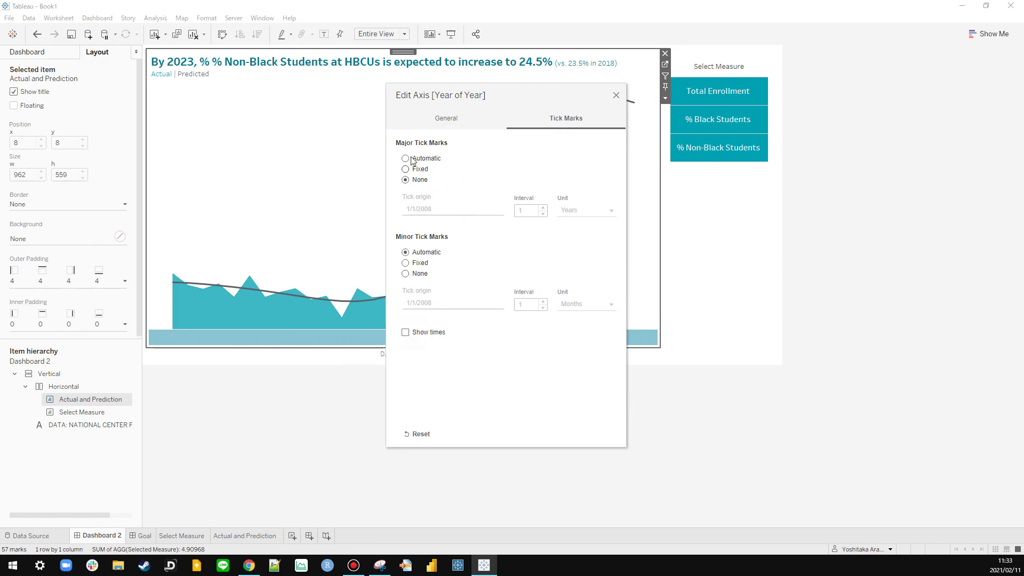
Step: Set the year axis to fixed major tick marks with origin 1/1/1993 and an interval of 5 years
{"action": "left_click", "coordinate": [420, 170]}
{"action": "double_click", "coordinate": [427, 209]}
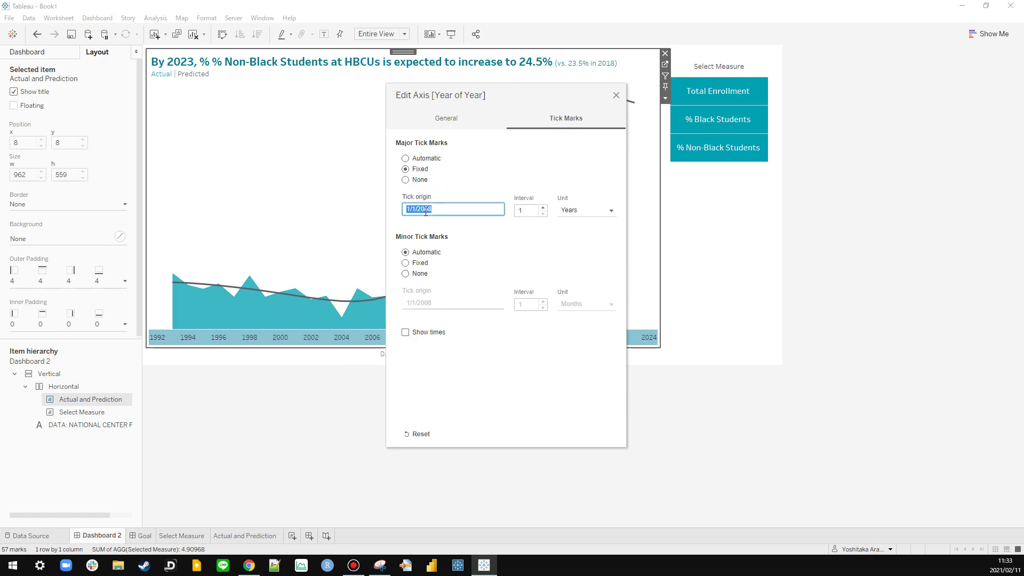
{"action": "key", "text": "End"}
{"action": "key", "text": "BackSpace"}
{"action": "left_click", "coordinate": [542, 214]}
{"action": "type", "text": "6"}
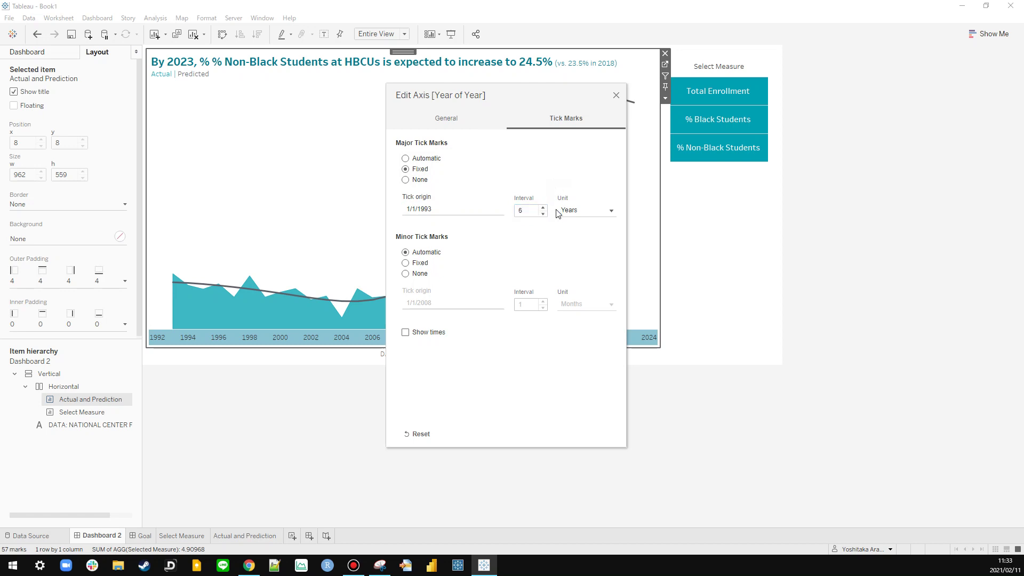
{"action": "left_click", "coordinate": [545, 213]}
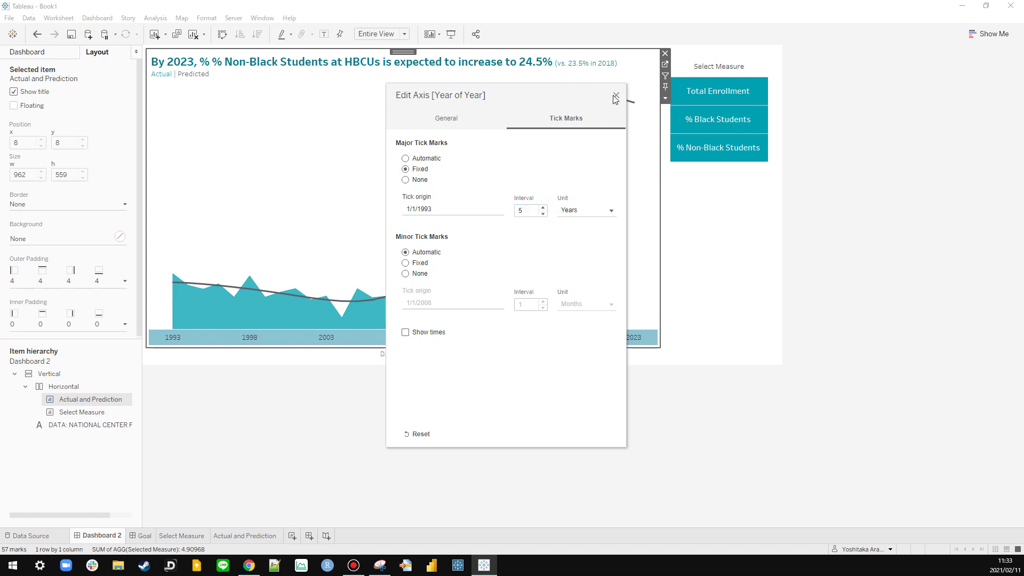
{"action": "left_click", "coordinate": [616, 95]}
{"action": "left_click", "coordinate": [835, 286]}
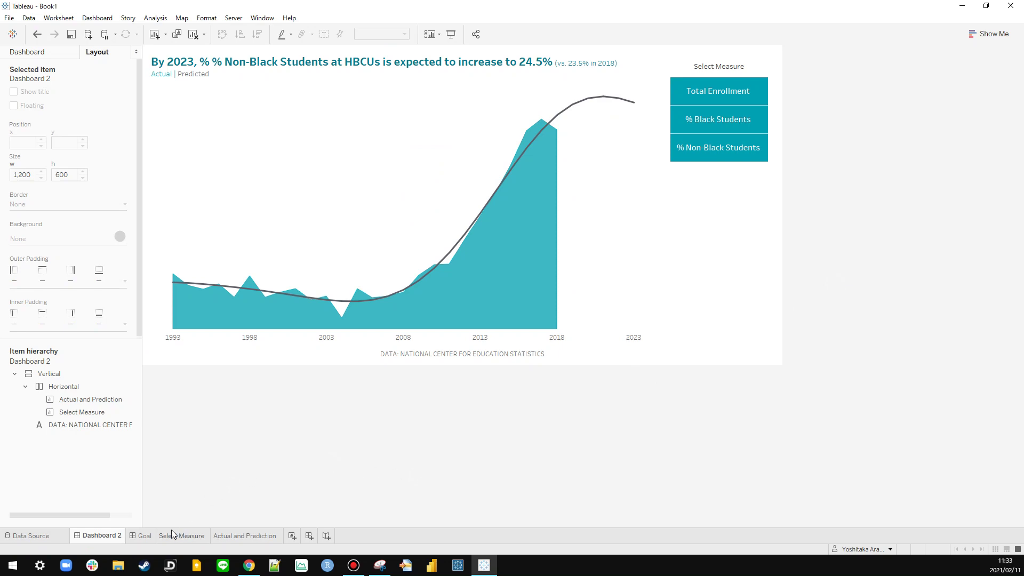
Step: Compare the chart's year axis and title on Dashboard 2 with those on the Goal dashboard
{"action": "left_click", "coordinate": [141, 536]}
{"action": "left_click", "coordinate": [115, 536]}
{"action": "left_click", "coordinate": [132, 535]}
{"action": "left_click", "coordinate": [114, 536]}
{"action": "left_click", "coordinate": [129, 536]}
{"action": "left_click", "coordinate": [116, 537]}
{"action": "left_click", "coordinate": [135, 536]}
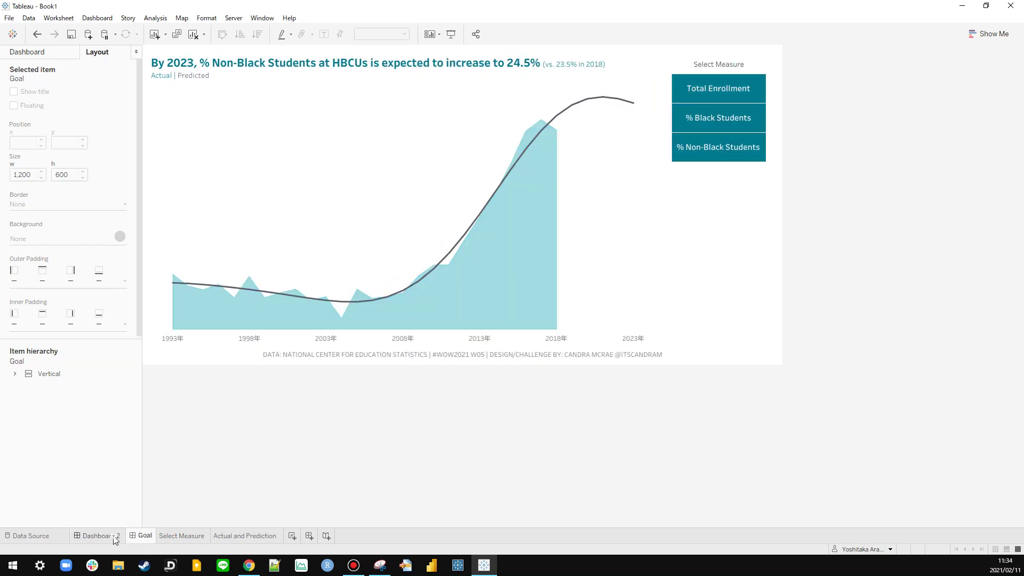
Step: Remove the extra % sign before the Selected Measure parameter in the Actual and Prediction chart's title on Dashboard 2
{"action": "left_click", "coordinate": [114, 536]}
{"action": "left_click", "coordinate": [258, 77]}
{"action": "double_click", "coordinate": [258, 76]}
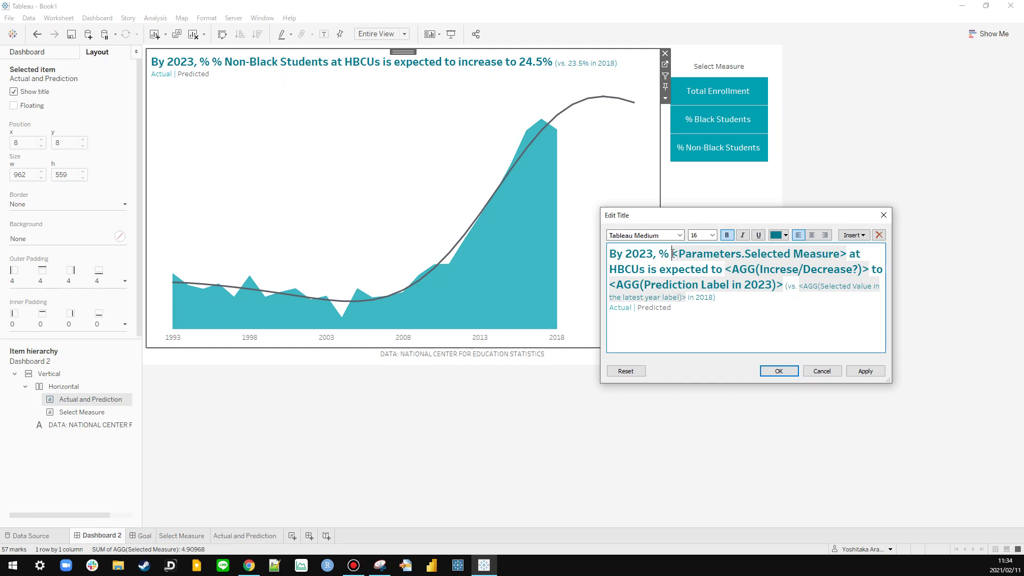
{"action": "key", "text": "BackSpace"}
{"action": "key", "text": "BackSpace"}
{"action": "left_click", "coordinate": [865, 371]}
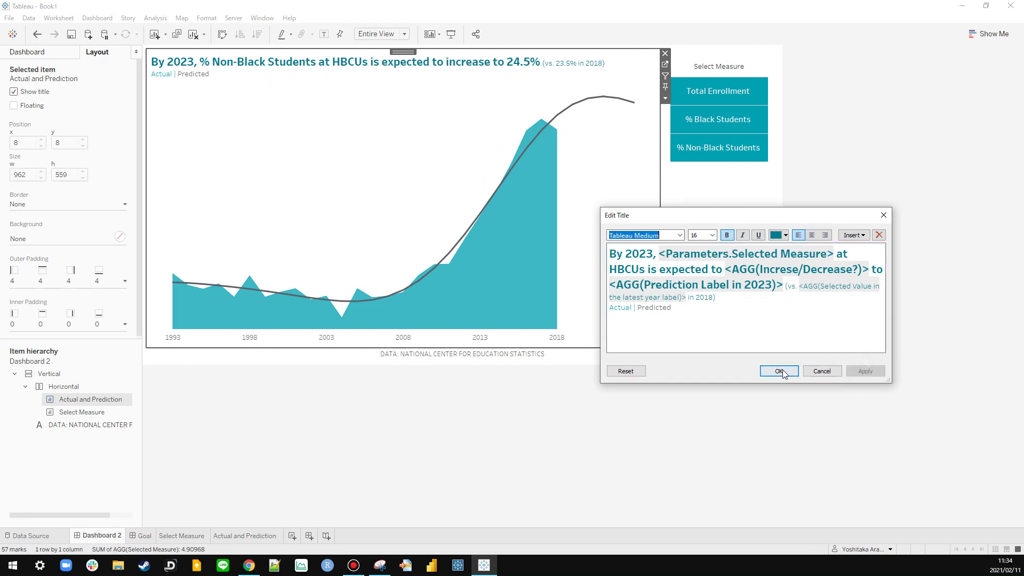
{"action": "left_click", "coordinate": [778, 371]}
Step: Check the edited title and overall layout of Dashboard 2 against the Goal dashboard
{"action": "left_click", "coordinate": [140, 536]}
{"action": "left_click", "coordinate": [117, 536]}
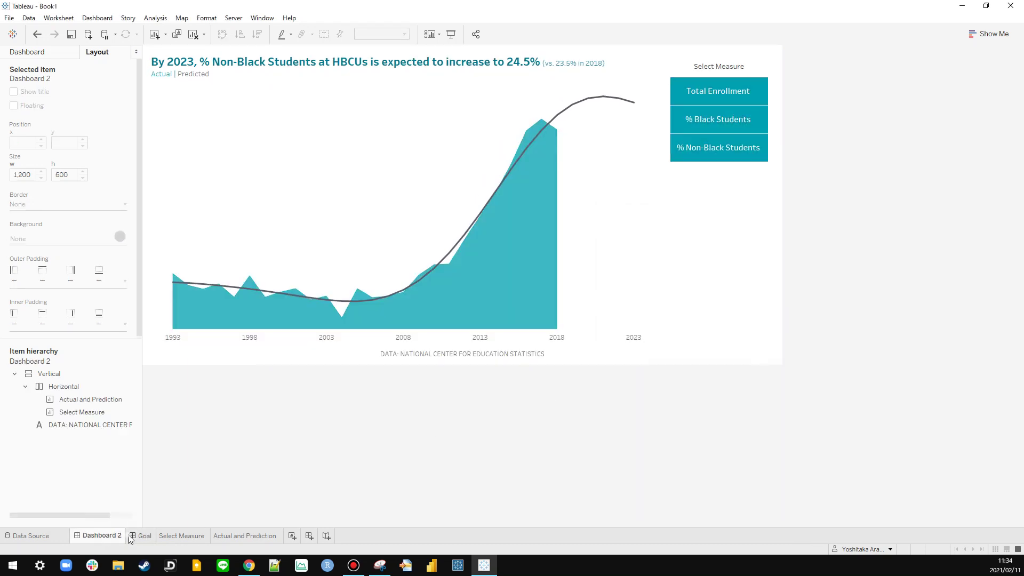
{"action": "left_click", "coordinate": [141, 536]}
{"action": "left_click", "coordinate": [107, 536]}
{"action": "left_click", "coordinate": [129, 535]}
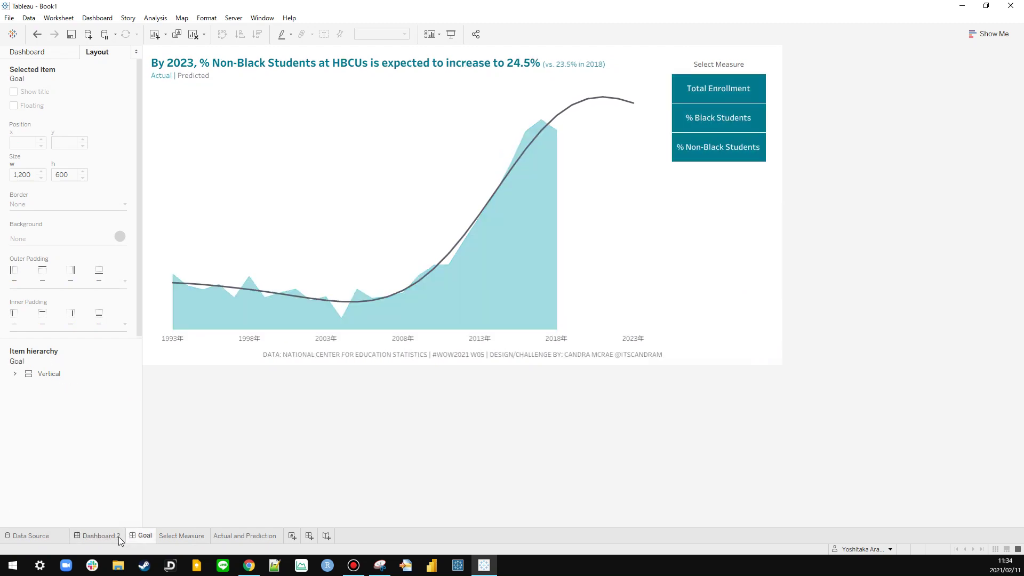
{"action": "left_click", "coordinate": [119, 536]}
Step: Test the chart's tooltips and measure switching with % Black Students, Total Enrollment and % Non-Black Students
{"action": "mouse_move", "coordinate": [528, 154]}
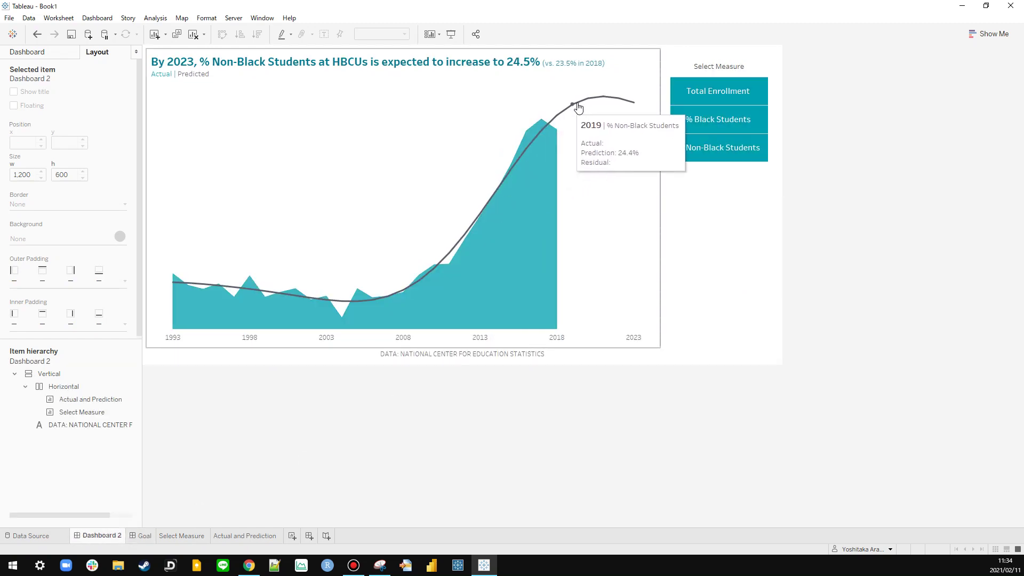
{"action": "left_click", "coordinate": [713, 128]}
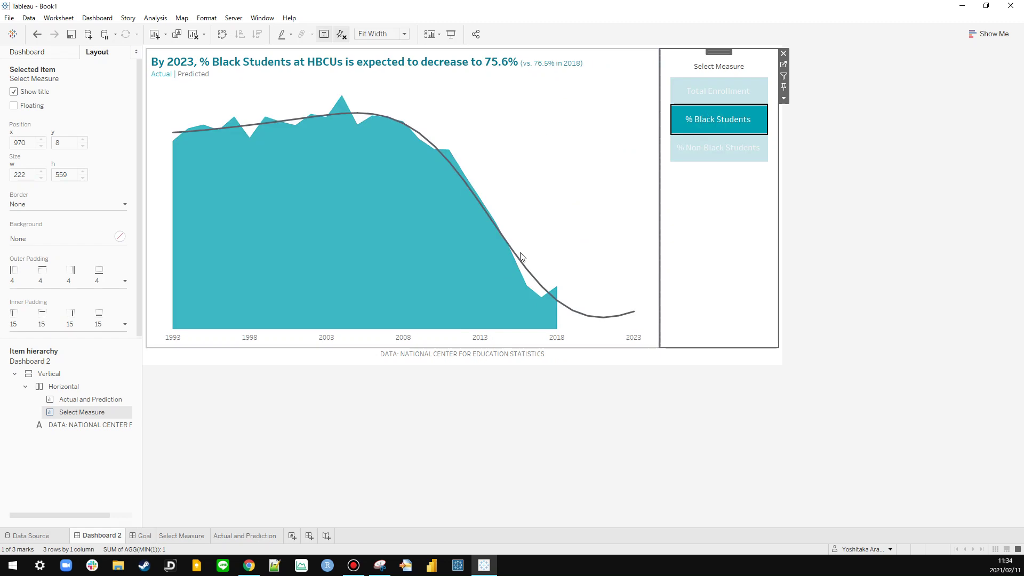
{"action": "left_click", "coordinate": [696, 102]}
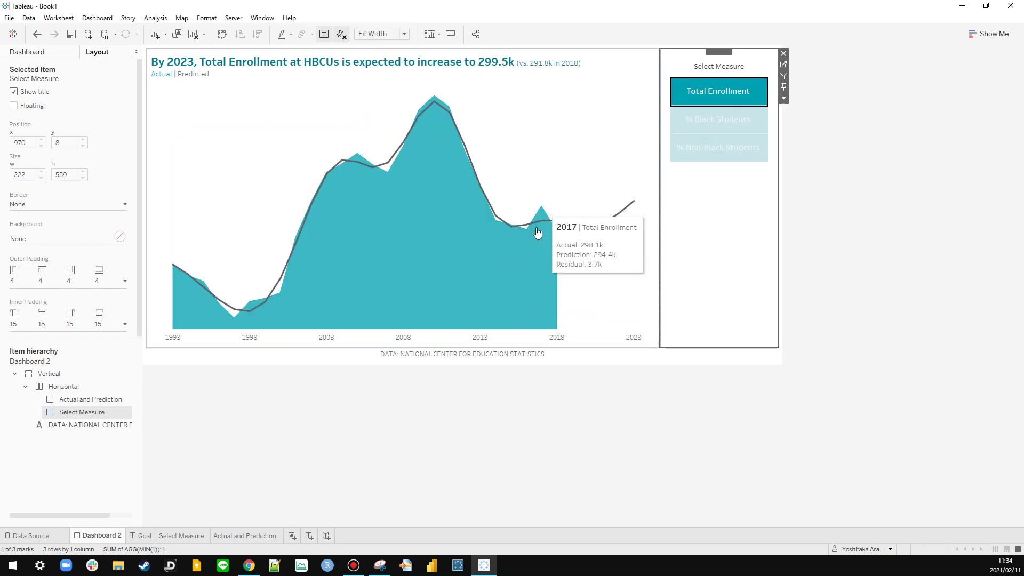
{"action": "left_click", "coordinate": [569, 201]}
{"action": "left_click", "coordinate": [720, 96]}
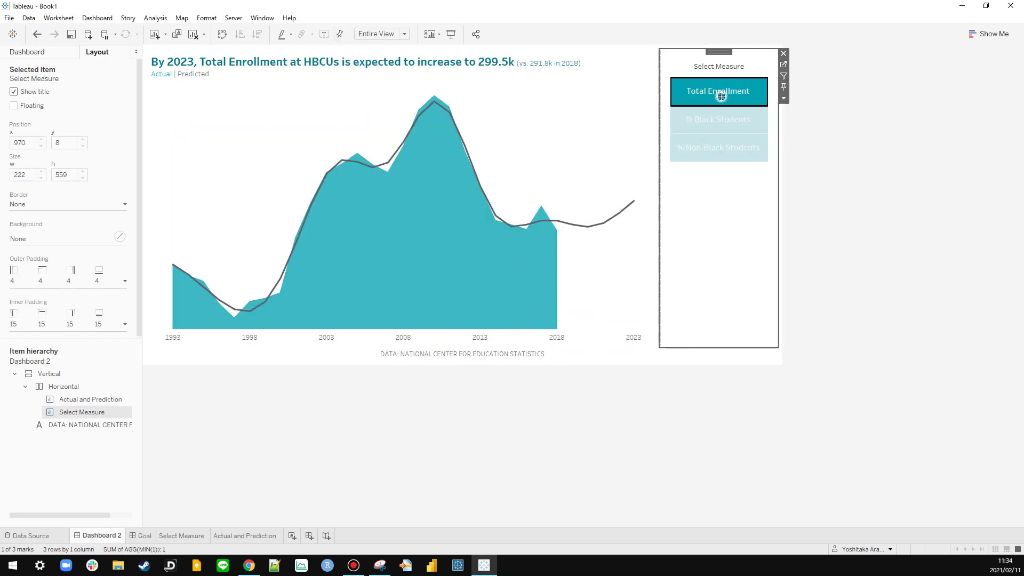
{"action": "left_click", "coordinate": [716, 98]}
{"action": "left_click", "coordinate": [789, 154]}
{"action": "left_click", "coordinate": [726, 151]}
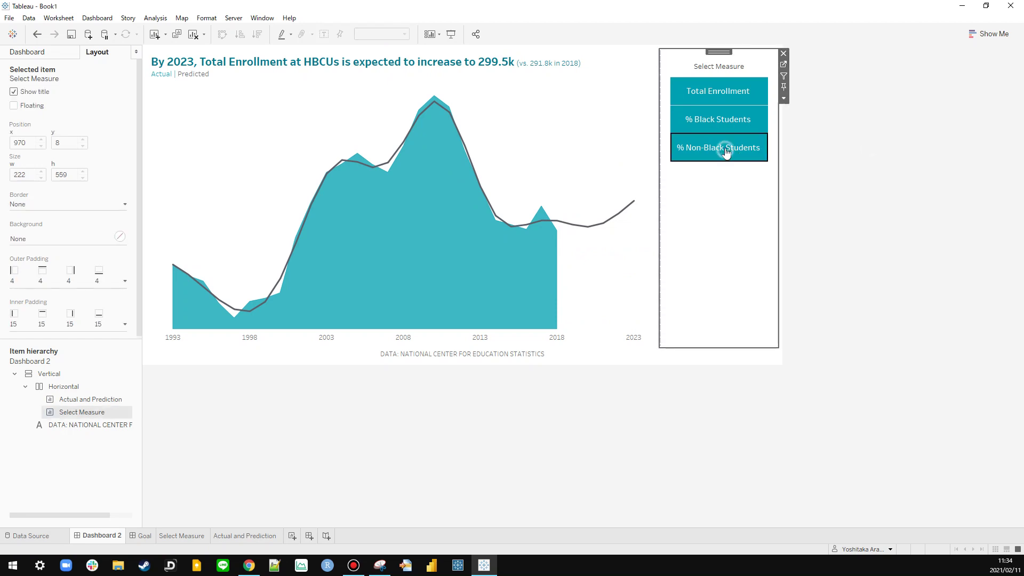
{"action": "left_click", "coordinate": [726, 202]}
{"action": "left_click", "coordinate": [803, 206]}
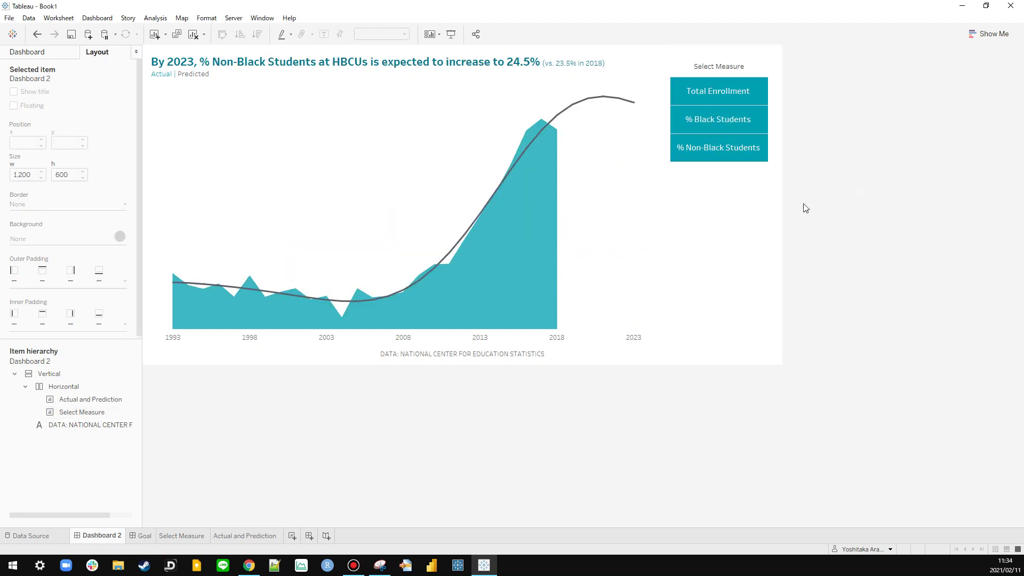
Step: Collapse the Vertical container in the item hierarchy and rename Dashboard 2 as WOW2021 W5
{"action": "left_click", "coordinate": [14, 377]}
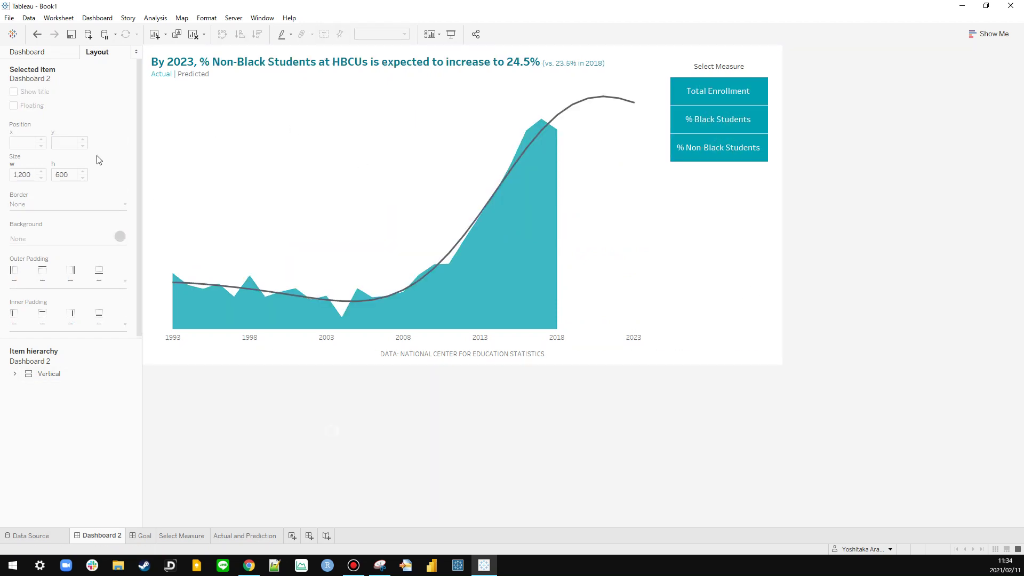
{"action": "left_click", "coordinate": [53, 57]}
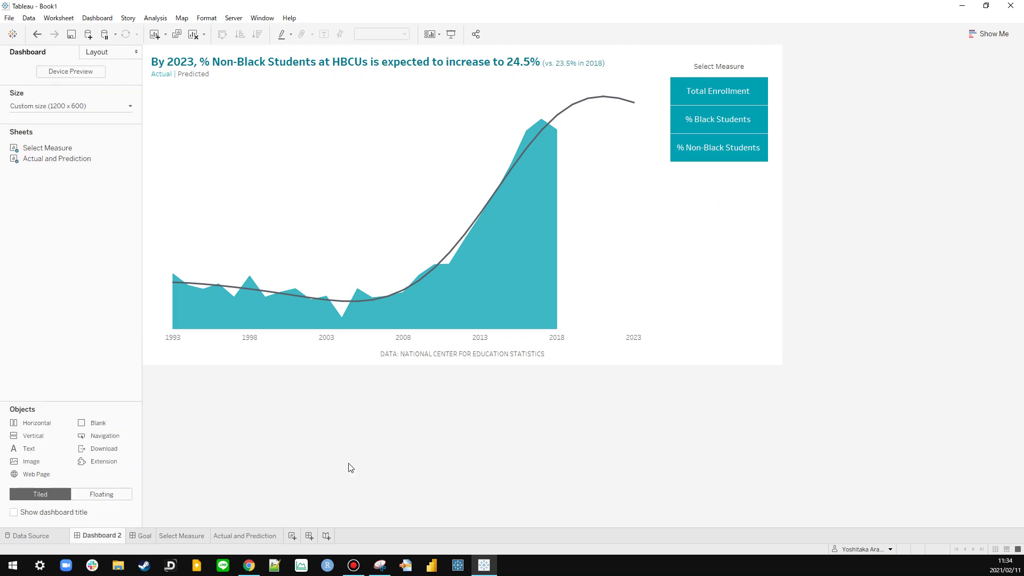
{"action": "double_click", "coordinate": [114, 541]}
{"action": "type", "text": "WOW2021 W5"}
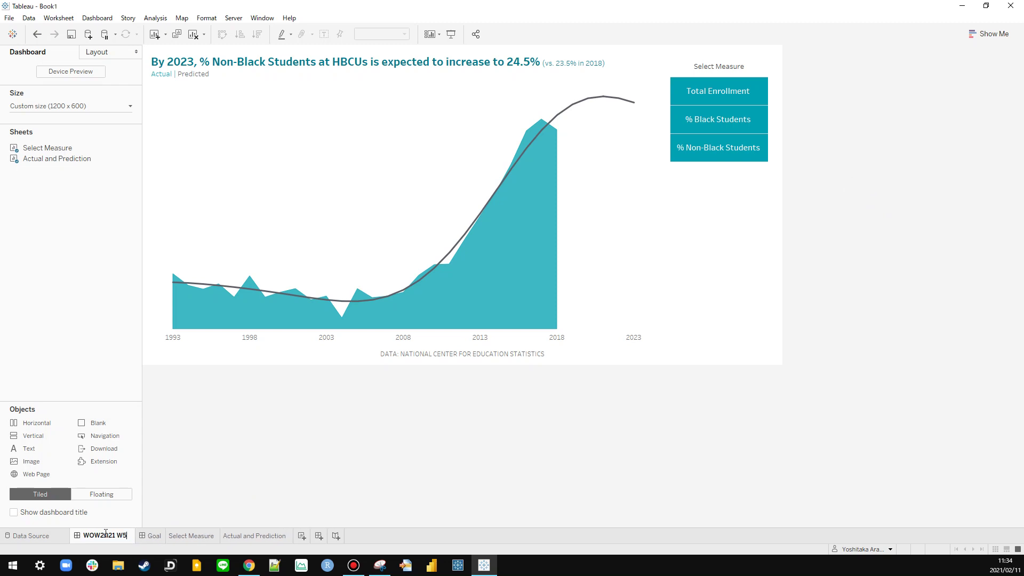
{"action": "key", "text": "Return"}
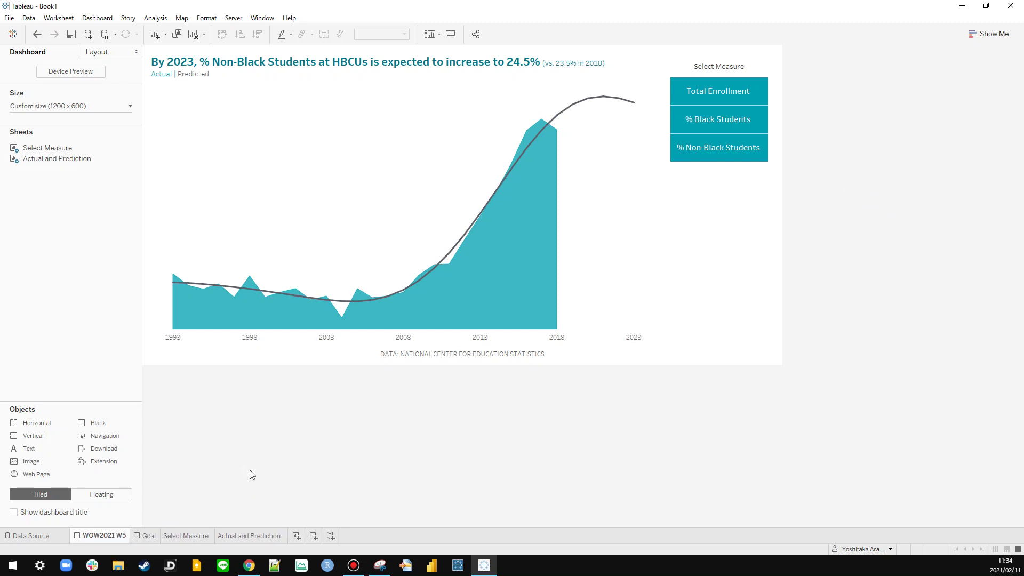